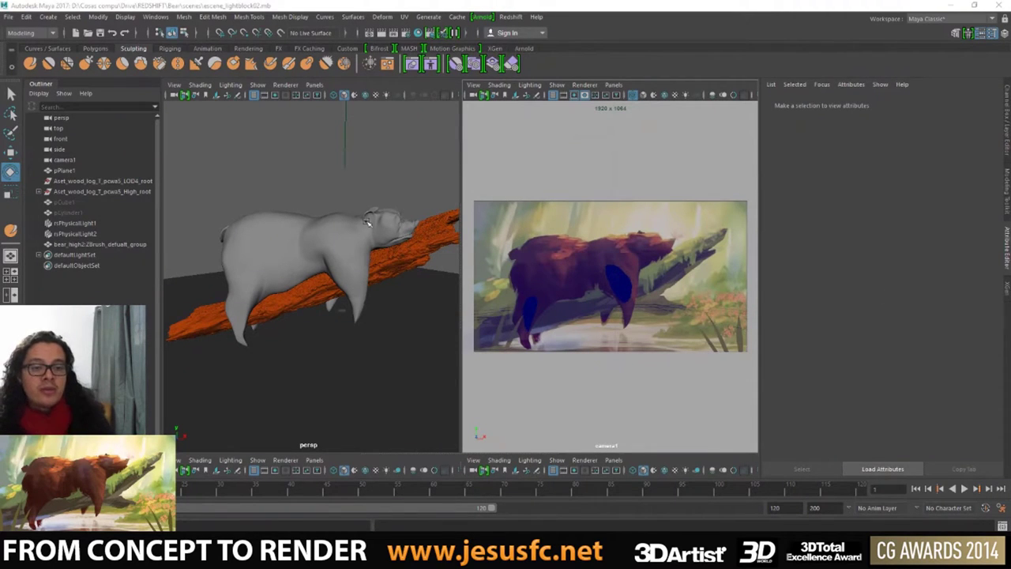
- Close in on the bear's head, select the bear and maximize camera1's view
{"action": "left_click_drag", "start_coordinate": [252, 189], "coordinate": [268, 214], "text": "alt"}
{"action": "scroll", "coordinate": [301, 236], "scroll_direction": "up", "scroll_amount": 5}
{"action": "mouse_move", "coordinate": [316, 241]}
{"action": "left_mouse_down", "text": "alt"}
{"action": "mouse_move", "coordinate": [267, 262]}
{"action": "mouse_move", "coordinate": [233, 228]}
{"action": "left_mouse_up", "text": "alt"}
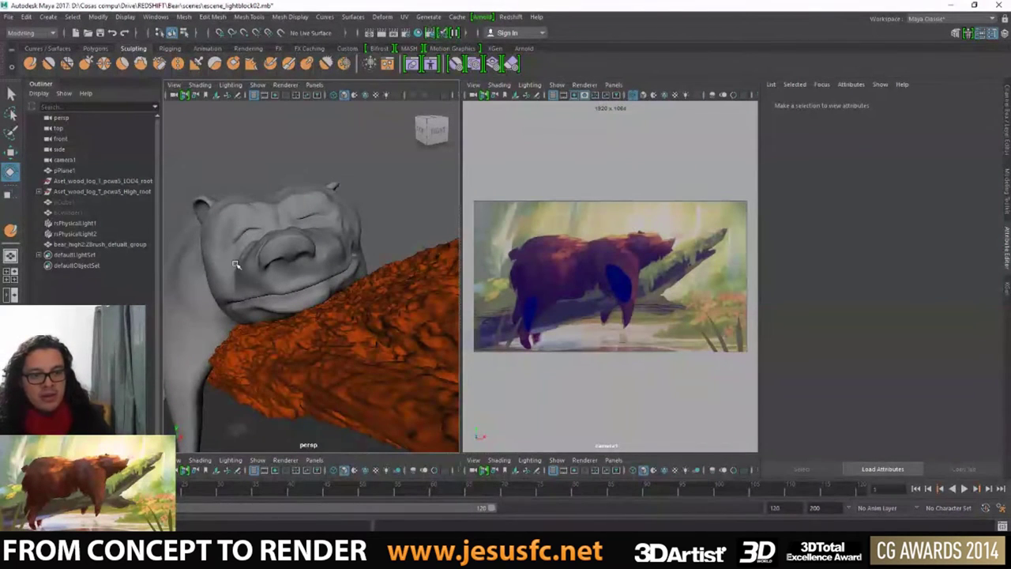
{"action": "left_click_drag", "start_coordinate": [236, 264], "coordinate": [364, 242], "text": "alt"}
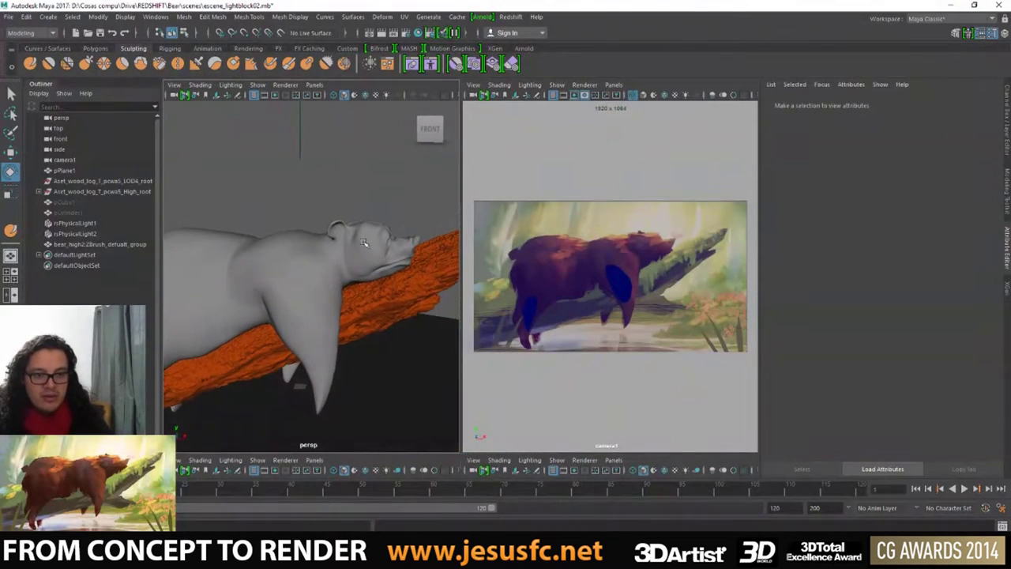
{"action": "right_click_drag", "start_coordinate": [363, 242], "coordinate": [330, 241], "text": "alt"}
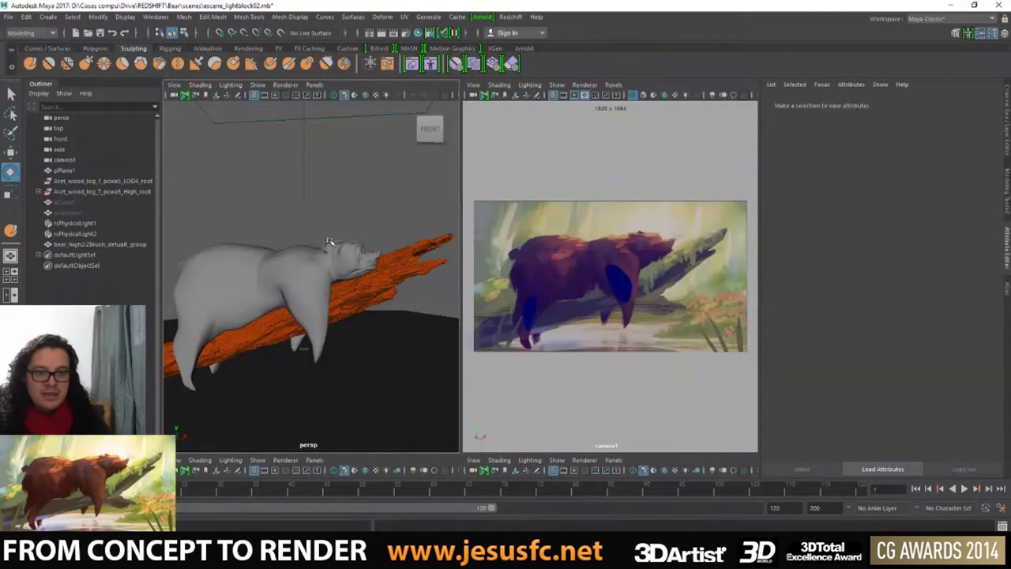
{"action": "left_click_drag", "start_coordinate": [315, 264], "coordinate": [320, 264], "text": "alt"}
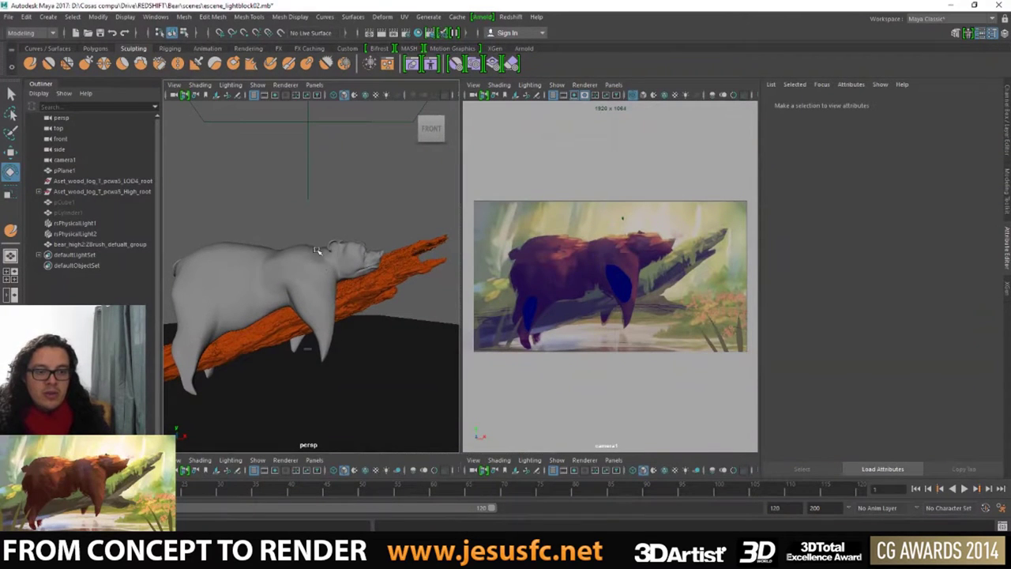
{"action": "right_click_drag", "start_coordinate": [316, 251], "coordinate": [317, 287], "text": "alt"}
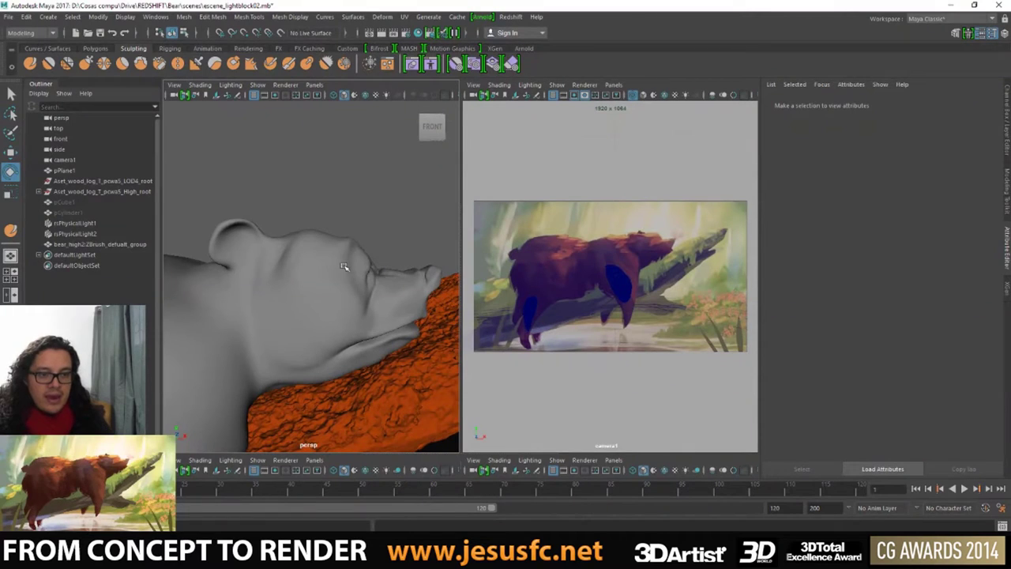
{"action": "middle_click_drag", "start_coordinate": [278, 308], "coordinate": [330, 295], "text": "alt"}
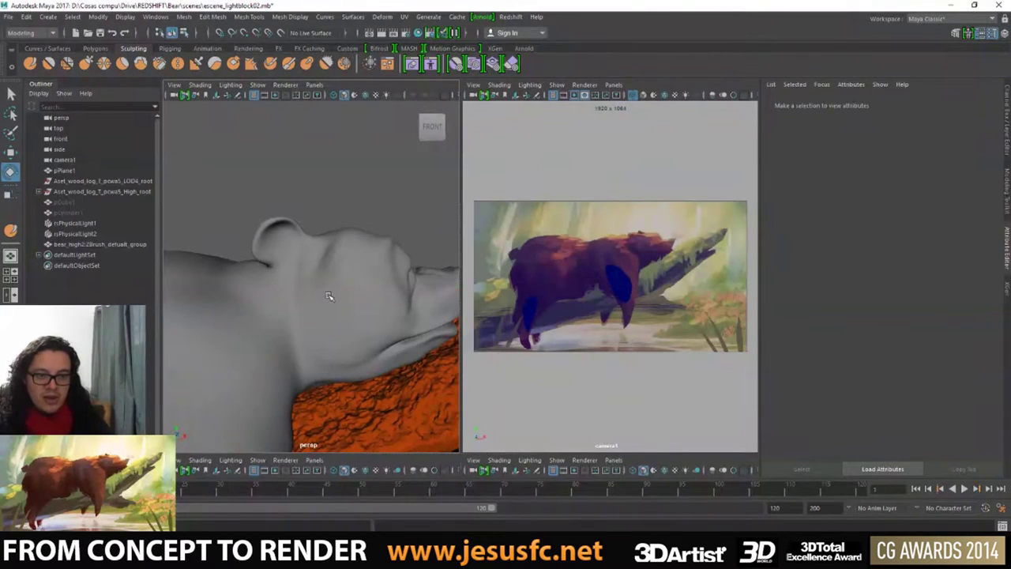
{"action": "right_click_drag", "start_coordinate": [329, 293], "coordinate": [346, 279], "text": "alt"}
{"action": "mouse_move", "coordinate": [345, 279]}
{"action": "left_mouse_down", "text": "alt"}
{"action": "mouse_move", "coordinate": [343, 290]}
{"action": "mouse_move", "coordinate": [290, 289]}
{"action": "left_mouse_up", "text": "alt"}
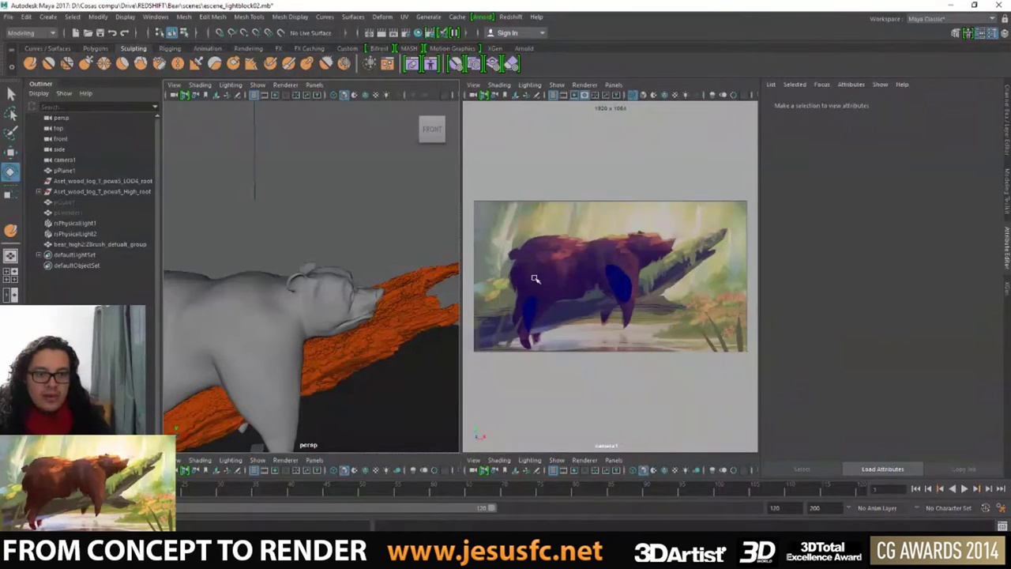
{"action": "left_click", "coordinate": [534, 278]}
{"action": "key", "text": "space"}
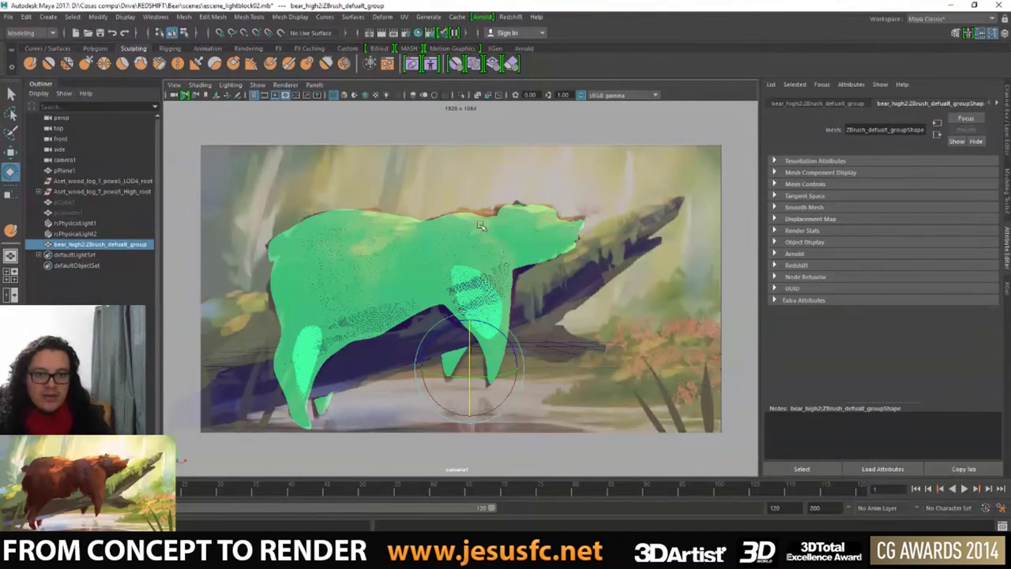
- Put the bear model into vertex editing mode
{"action": "right_click", "coordinate": [567, 226]}
{"action": "left_click", "coordinate": [565, 225]}
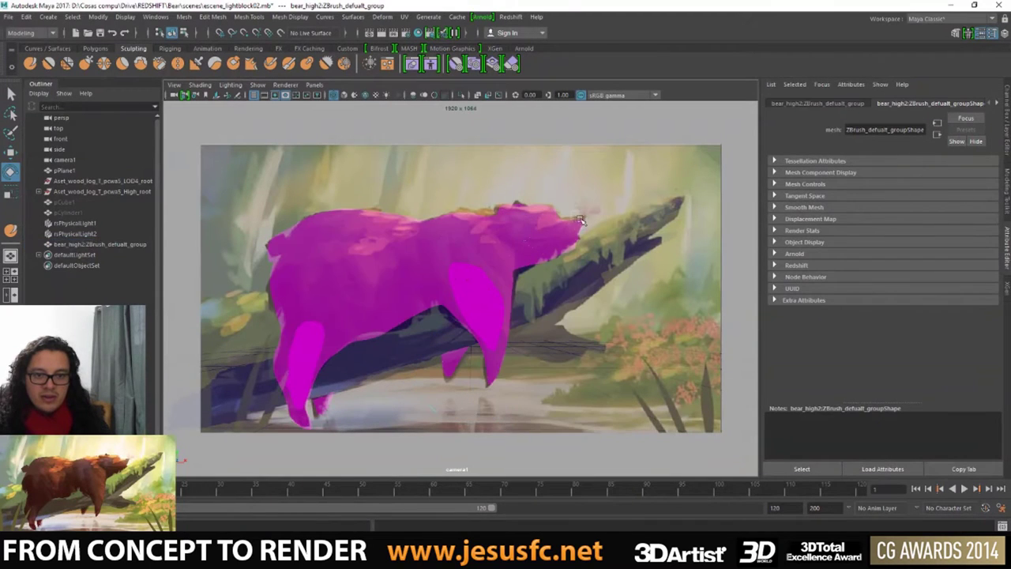
{"action": "right_click", "coordinate": [545, 228]}
{"action": "left_click", "coordinate": [578, 218]}
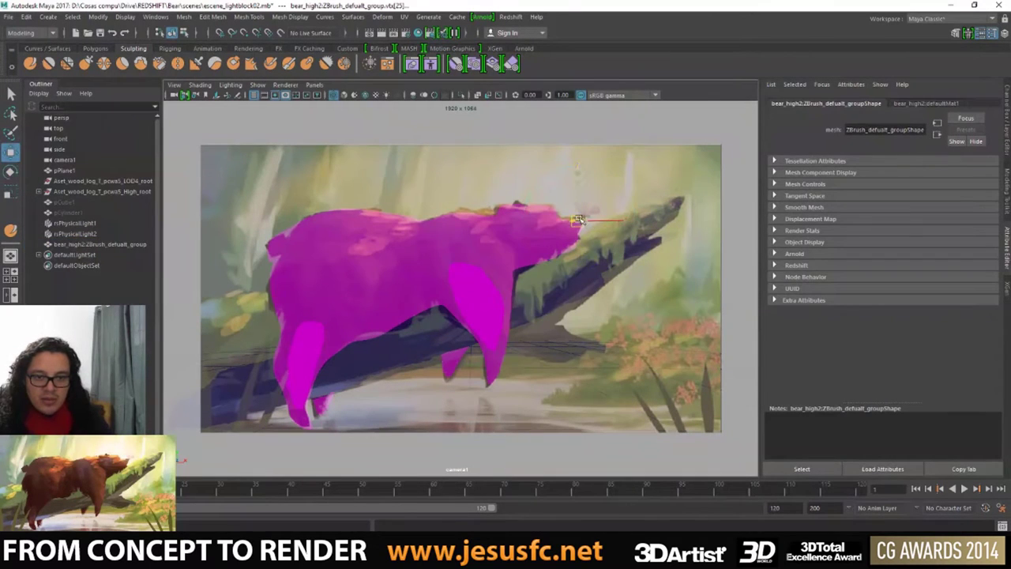
{"action": "left_click", "coordinate": [473, 212]}
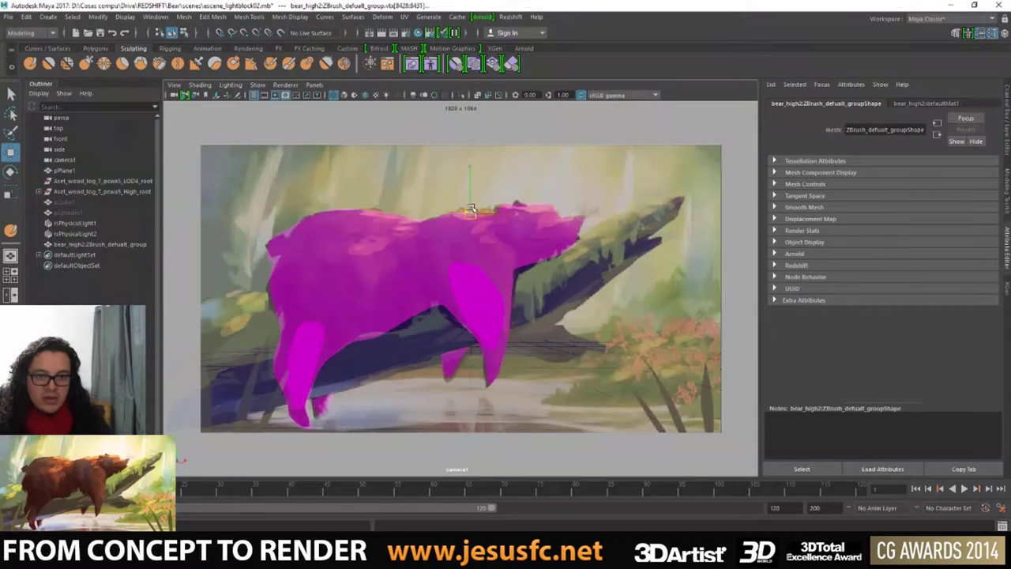
{"action": "left_click", "coordinate": [273, 303]}
{"action": "left_click", "coordinate": [274, 302]}
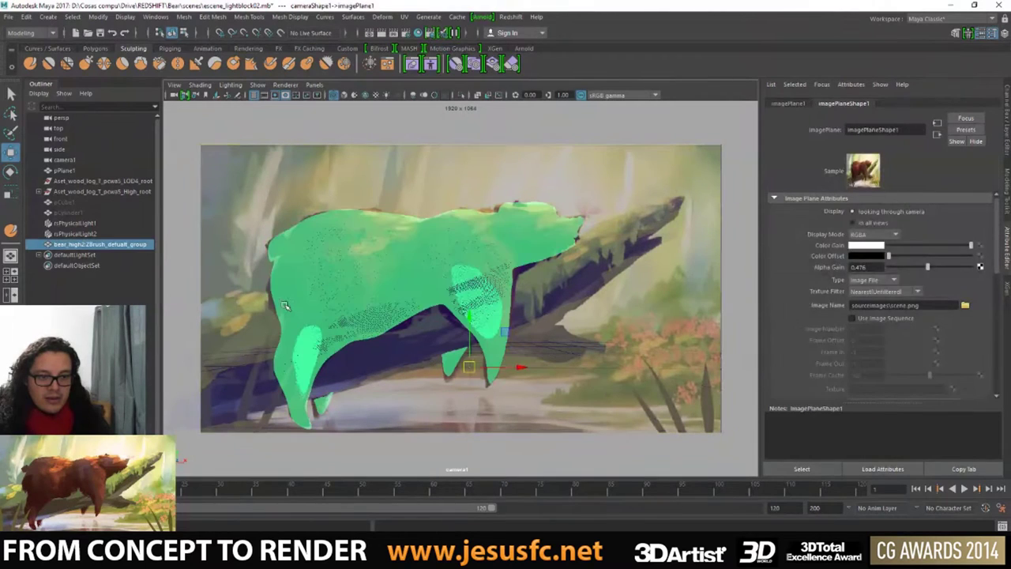
{"action": "right_click", "coordinate": [277, 297]}
{"action": "left_click", "coordinate": [226, 254]}
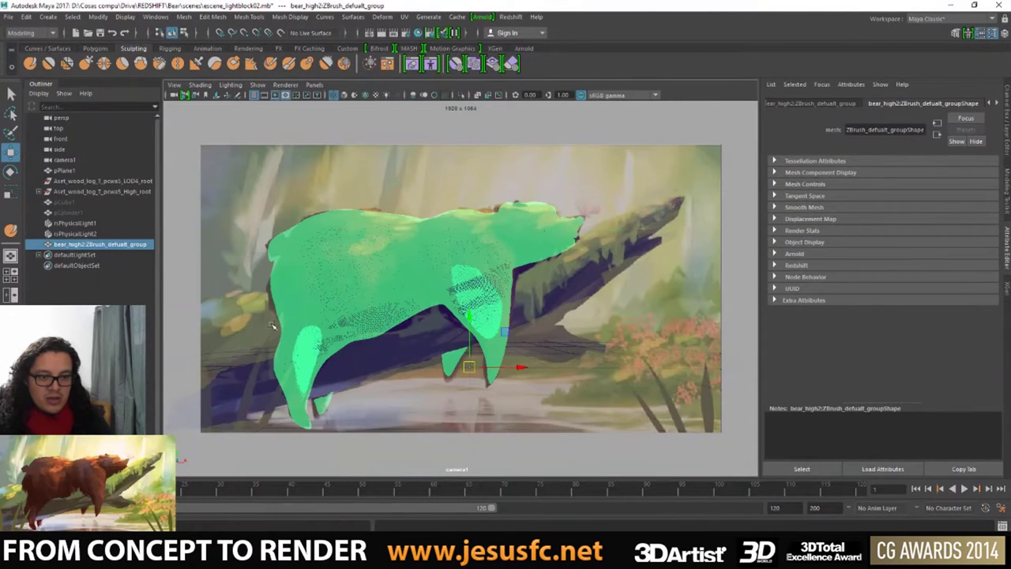
- Nudge the front-leg vertices so the leg follows the painted bear
{"action": "left_click", "coordinate": [282, 320]}
{"action": "left_click_drag", "start_coordinate": [286, 321], "coordinate": [280, 293]}
{"action": "left_click", "coordinate": [281, 299]}
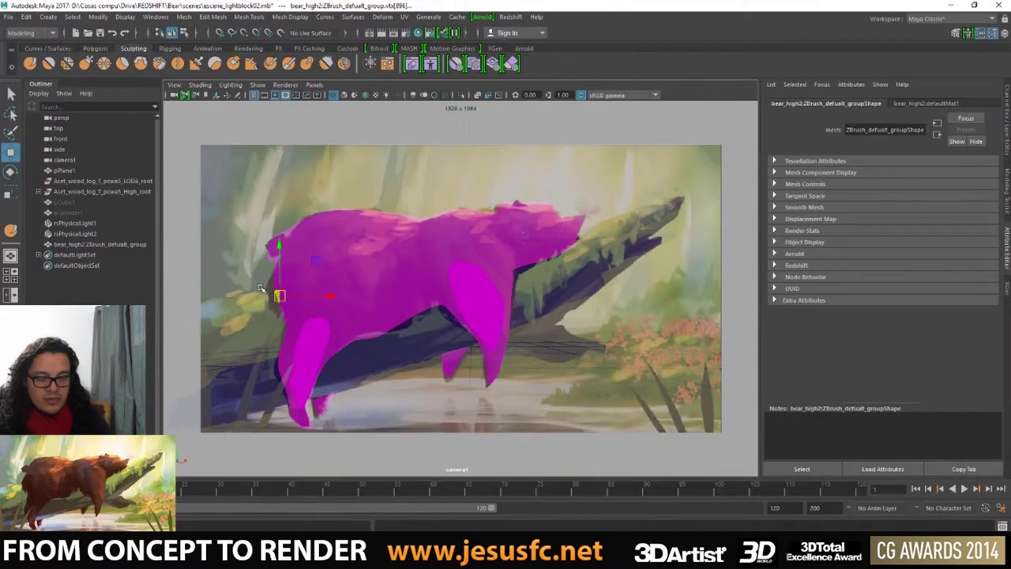
{"action": "left_click_drag", "start_coordinate": [280, 296], "coordinate": [288, 291]}
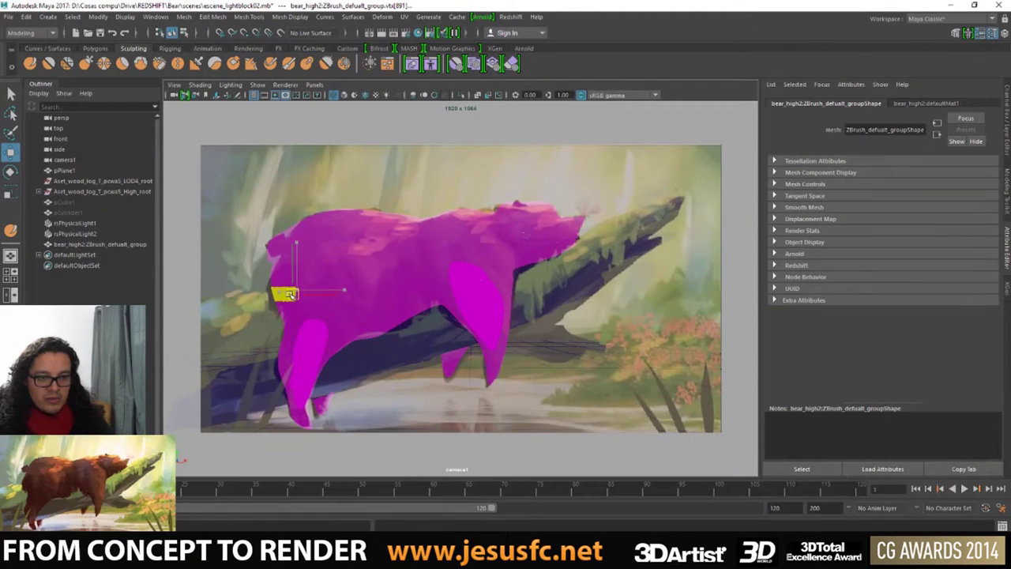
{"action": "mouse_move", "coordinate": [291, 291]}
{"action": "left_mouse_down"}
{"action": "mouse_move", "coordinate": [283, 295]}
{"action": "mouse_move", "coordinate": [297, 321]}
{"action": "left_mouse_up"}
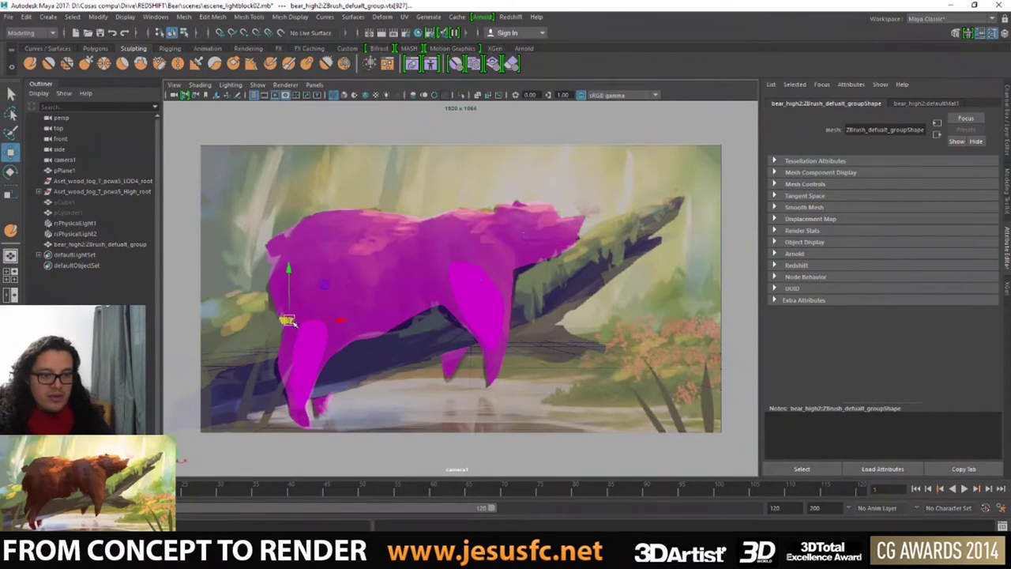
- Pull a shoulder vertex slightly down to match the painted outline
{"action": "left_click", "coordinate": [271, 282]}
{"action": "left_click_drag", "start_coordinate": [270, 287], "coordinate": [271, 290]}
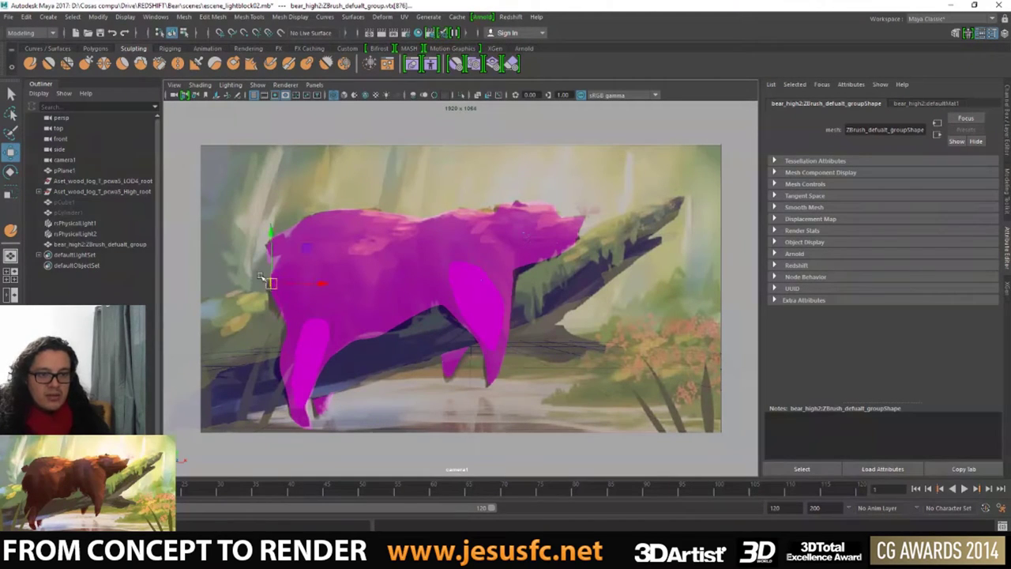
{"action": "left_click", "coordinate": [259, 279]}
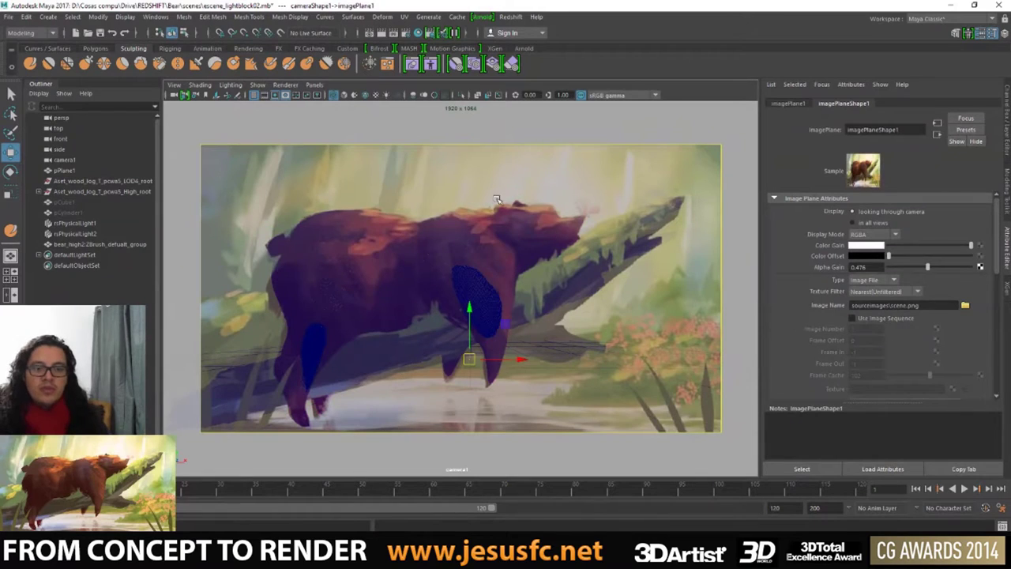
{"action": "left_click", "coordinate": [415, 240]}
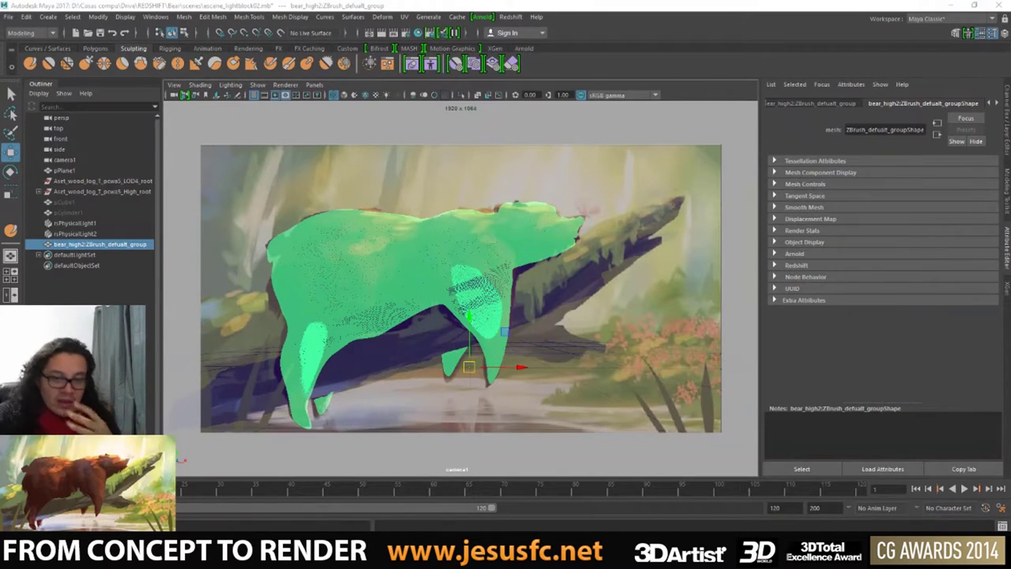
{"action": "left_click", "coordinate": [555, 378]}
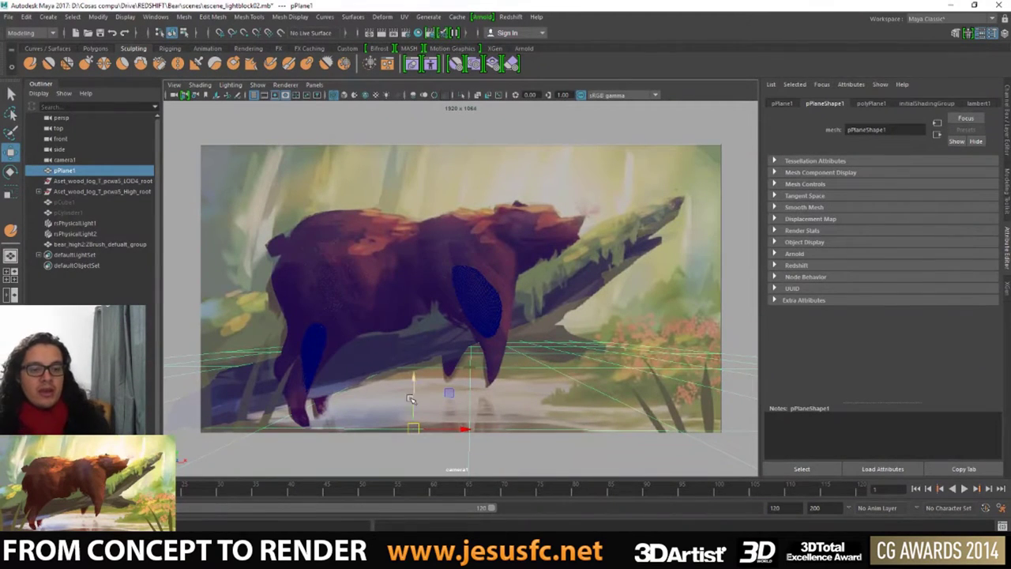
- Create a new polygon cube, pCube2, and resize it into a flat card
{"action": "key", "text": "space"}
{"action": "left_click", "coordinate": [301, 261]}
{"action": "scroll", "coordinate": [300, 260], "scroll_direction": "down", "scroll_amount": 5}
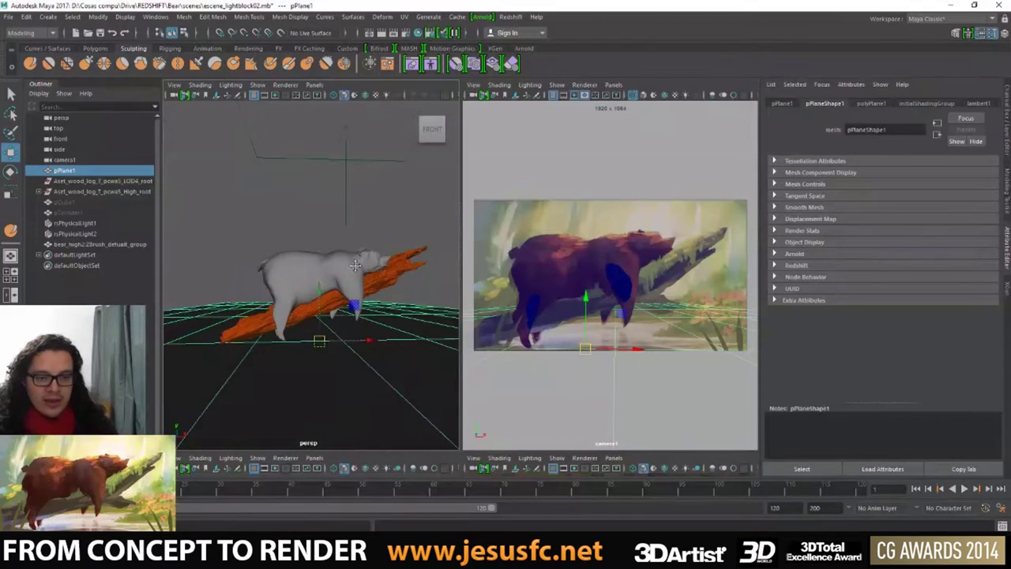
{"action": "mouse_move", "coordinate": [301, 261]}
{"action": "left_mouse_down", "text": "alt"}
{"action": "mouse_move", "coordinate": [363, 300]}
{"action": "mouse_move", "coordinate": [300, 309]}
{"action": "left_mouse_up", "text": "alt"}
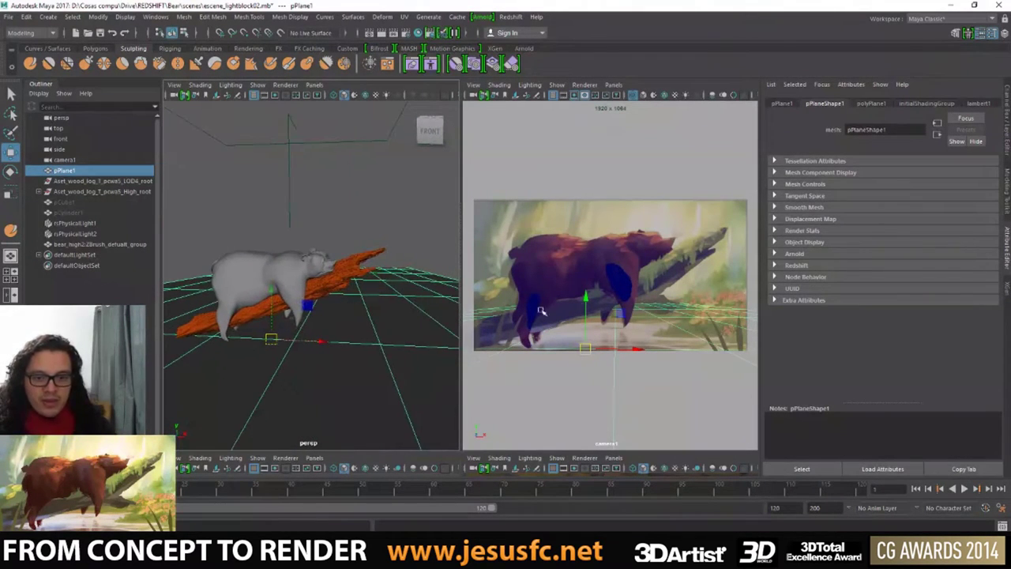
{"action": "left_click", "coordinate": [93, 48]}
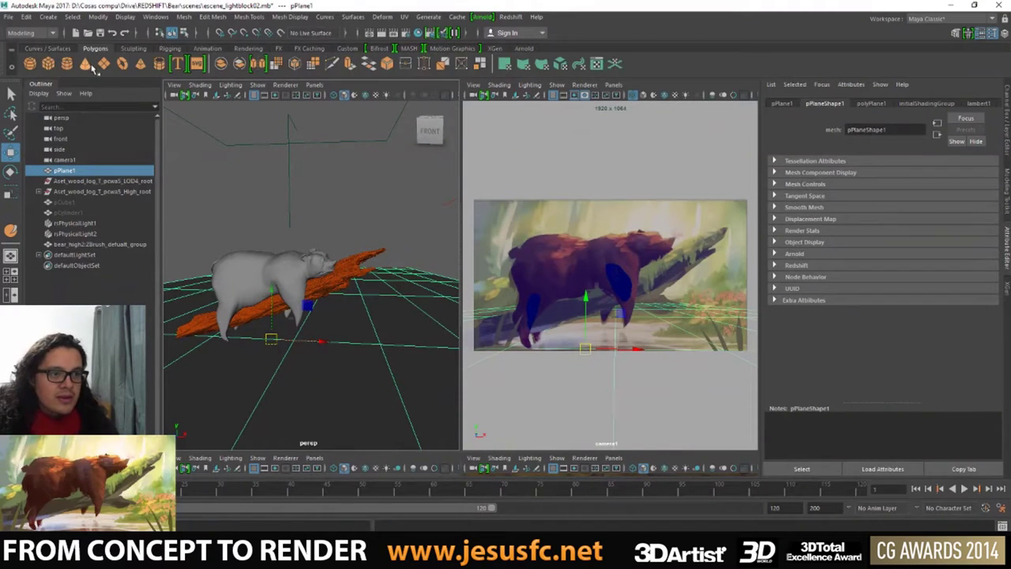
{"action": "left_click", "coordinate": [49, 64]}
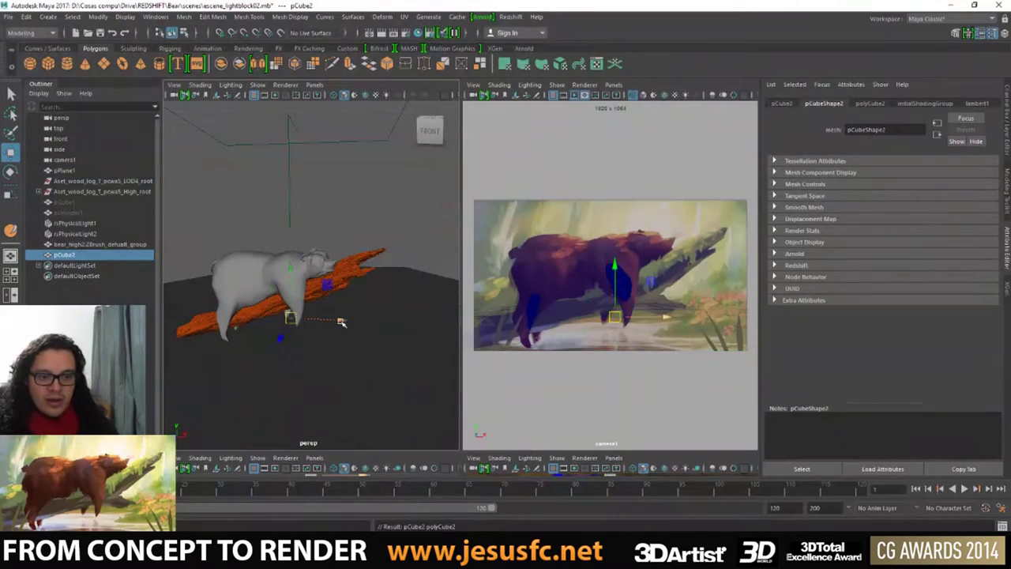
{"action": "key", "text": "w"}
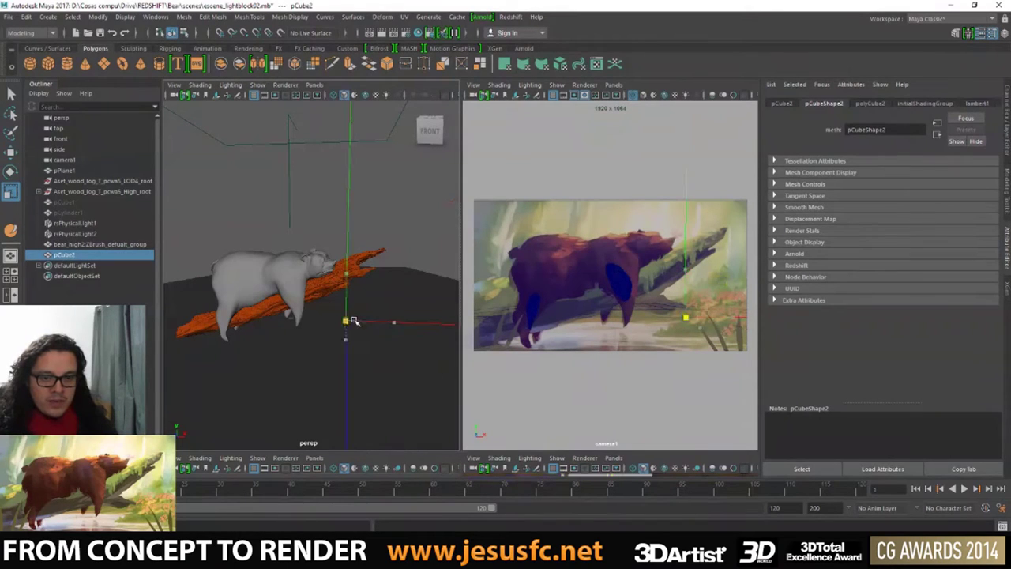
{"action": "mouse_move", "coordinate": [352, 325]}
{"action": "left_mouse_down"}
{"action": "mouse_move", "coordinate": [364, 322]}
{"action": "mouse_move", "coordinate": [284, 322]}
{"action": "mouse_move", "coordinate": [287, 314]}
{"action": "left_mouse_up"}
{"action": "key", "text": "w"}
- Lower the card and move its pivot to its bottom corner
{"action": "key", "text": "f"}
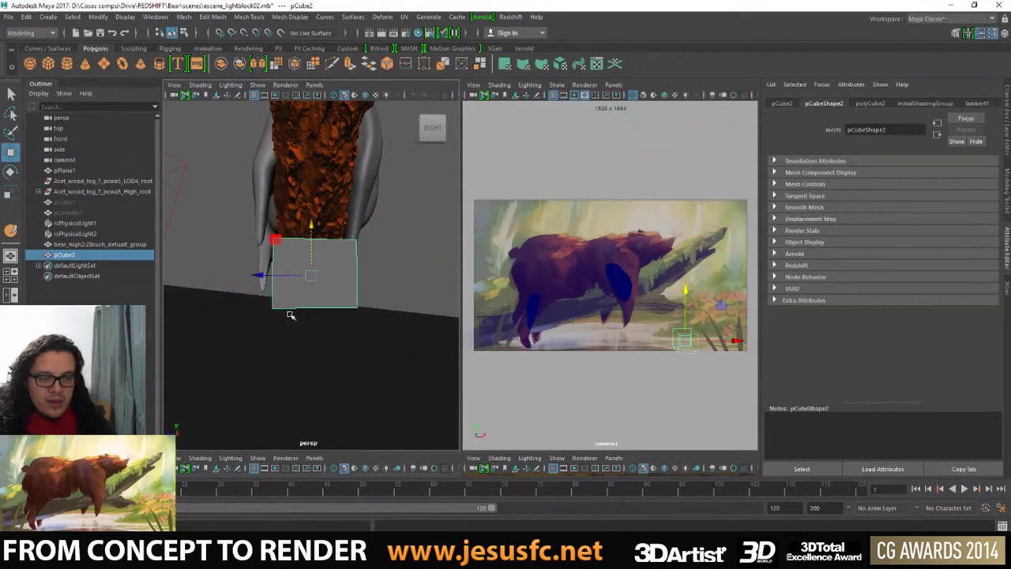
{"action": "key", "text": "space"}
{"action": "left_click_drag", "start_coordinate": [462, 255], "coordinate": [463, 267]}
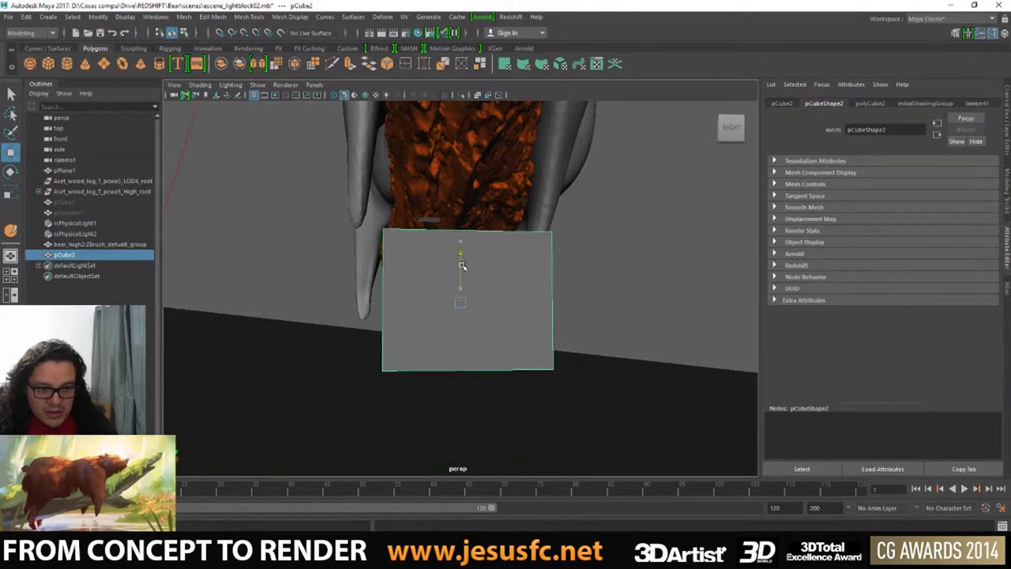
{"action": "key", "text": "d"}
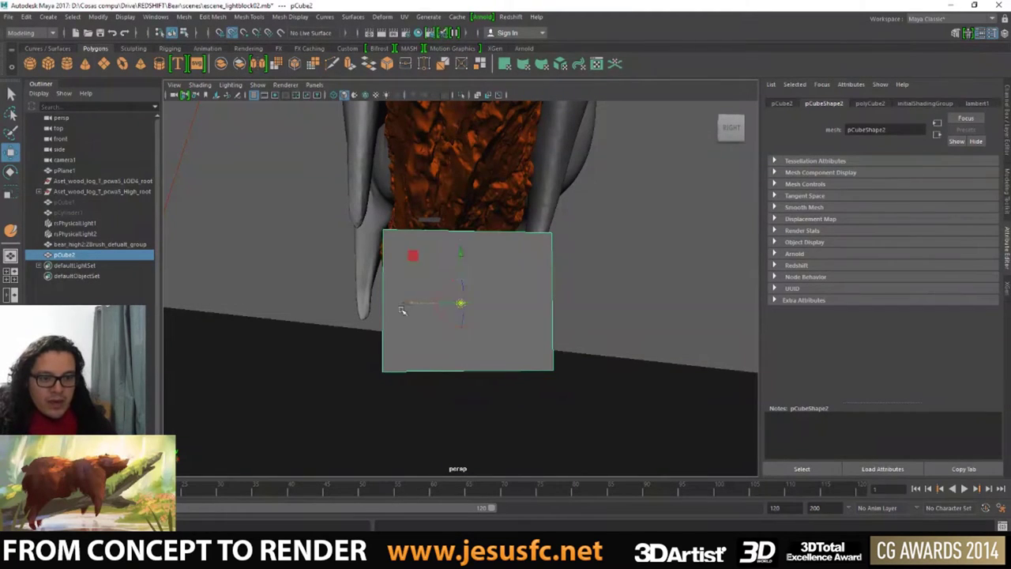
{"action": "left_click_drag", "start_coordinate": [461, 302], "coordinate": [382, 373]}
- Rotate pCube2 so it tilts with the ground plane's slope
{"action": "key", "text": "e"}
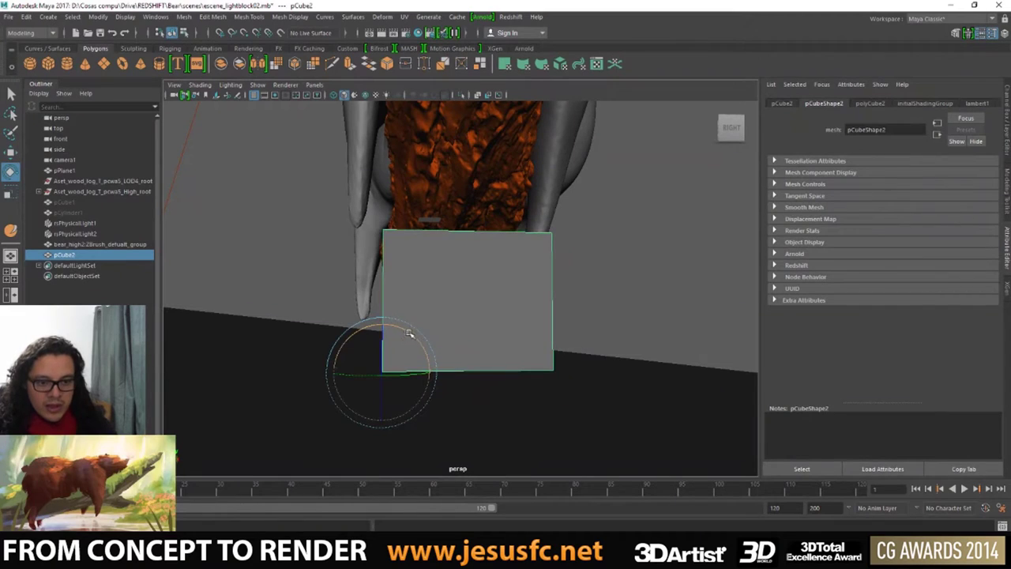
{"action": "mouse_move", "coordinate": [409, 336]}
{"action": "left_mouse_down"}
{"action": "mouse_move", "coordinate": [430, 355]}
{"action": "mouse_move", "coordinate": [411, 339]}
{"action": "left_mouse_up"}
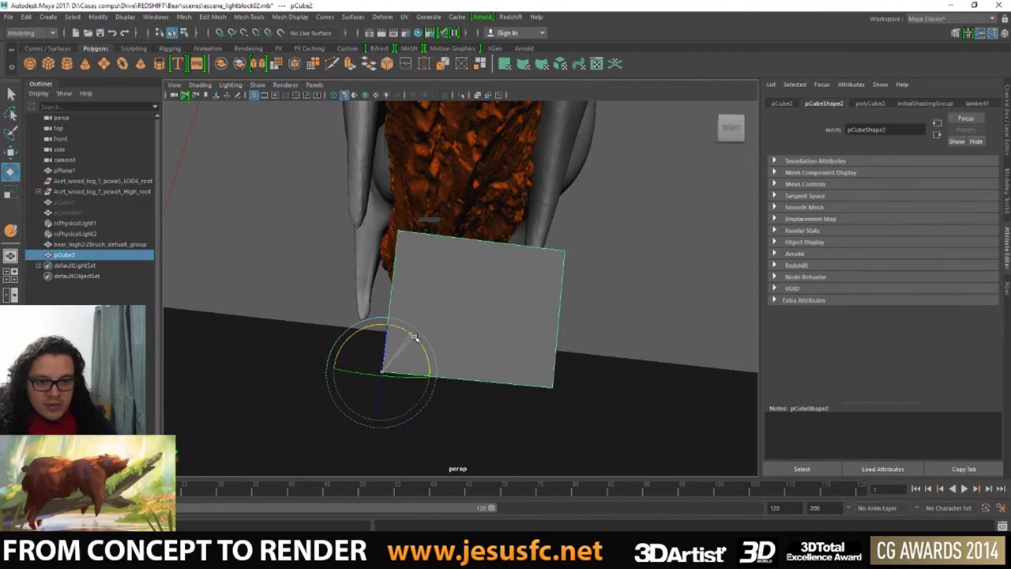
{"action": "key", "text": "q"}
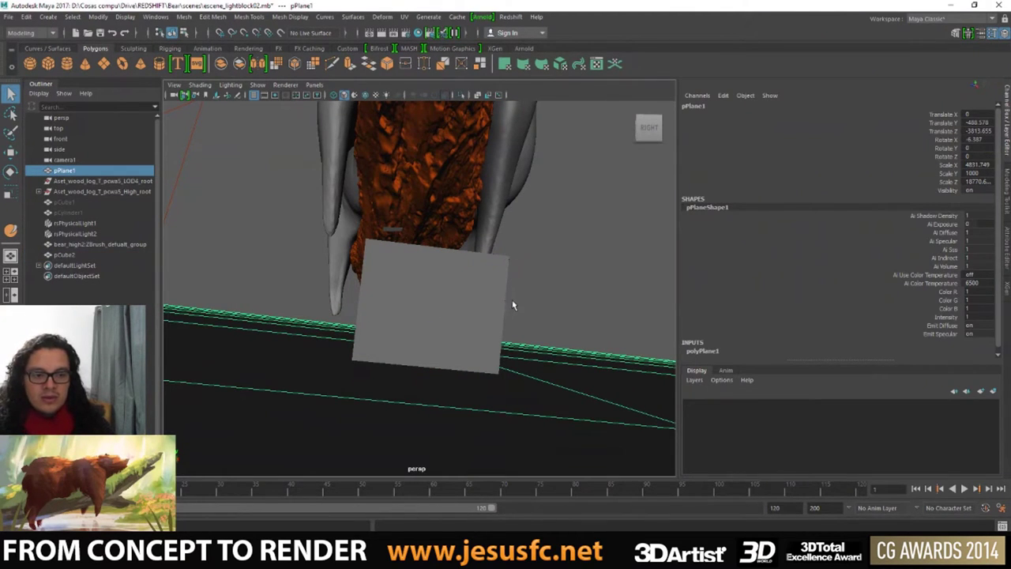
- Read the ground plane's Rotate X value, -6.387, in the Channel Box
{"action": "key", "text": "ctrl+z"}
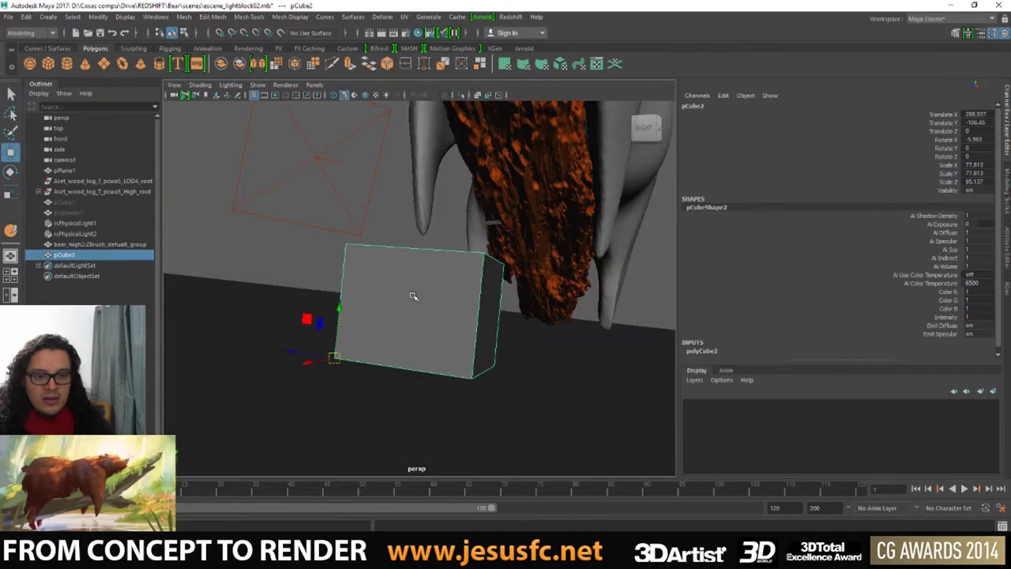
{"action": "key", "text": "e"}
{"action": "mouse_move", "coordinate": [367, 342]}
{"action": "left_mouse_down", "text": "alt"}
{"action": "mouse_move", "coordinate": [406, 323]}
{"action": "mouse_move", "coordinate": [484, 342]}
{"action": "left_mouse_up", "text": "alt"}
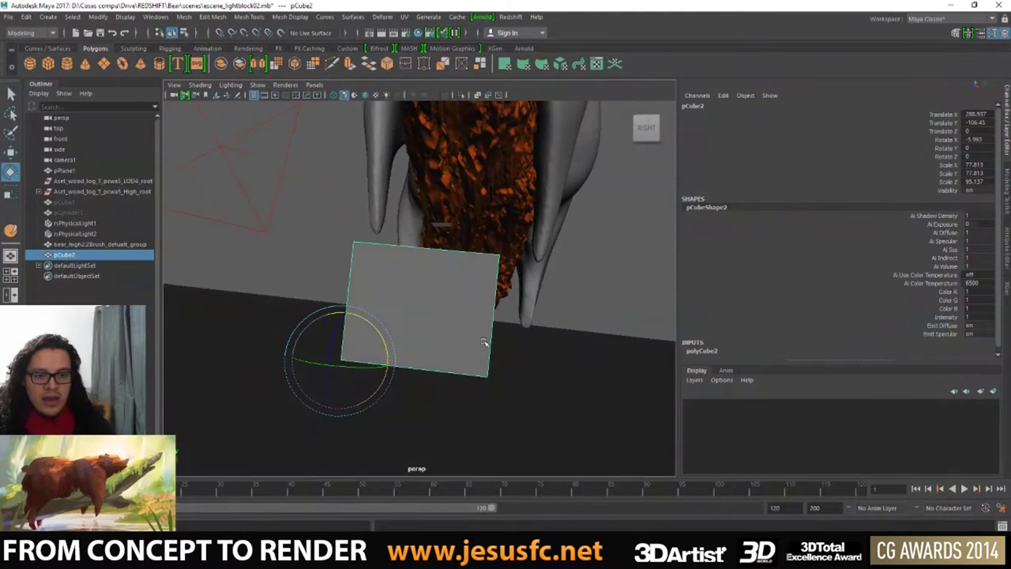
{"action": "left_click", "coordinate": [549, 380]}
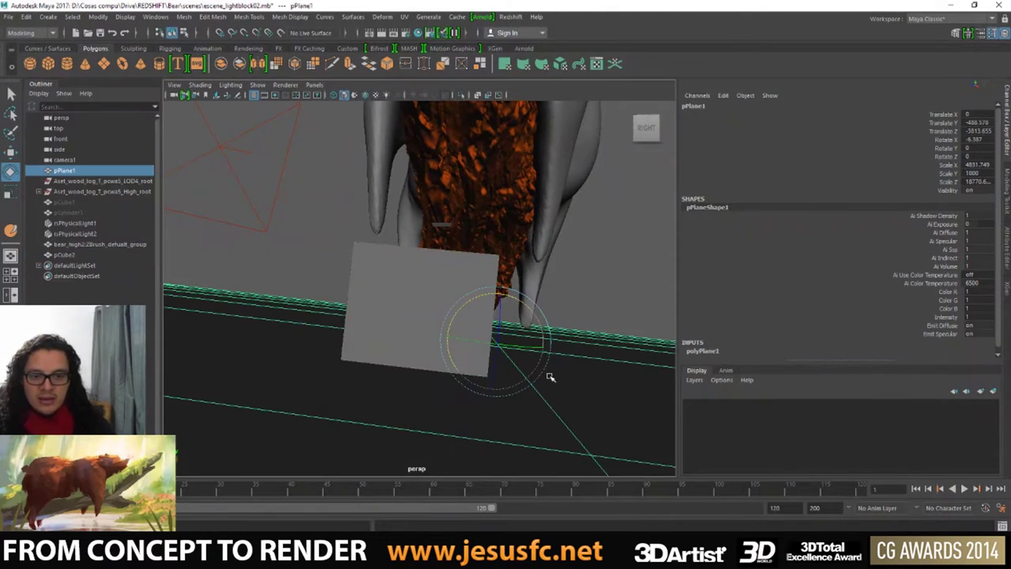
{"action": "double_click", "coordinate": [976, 139]}
{"action": "key", "text": "Return"}
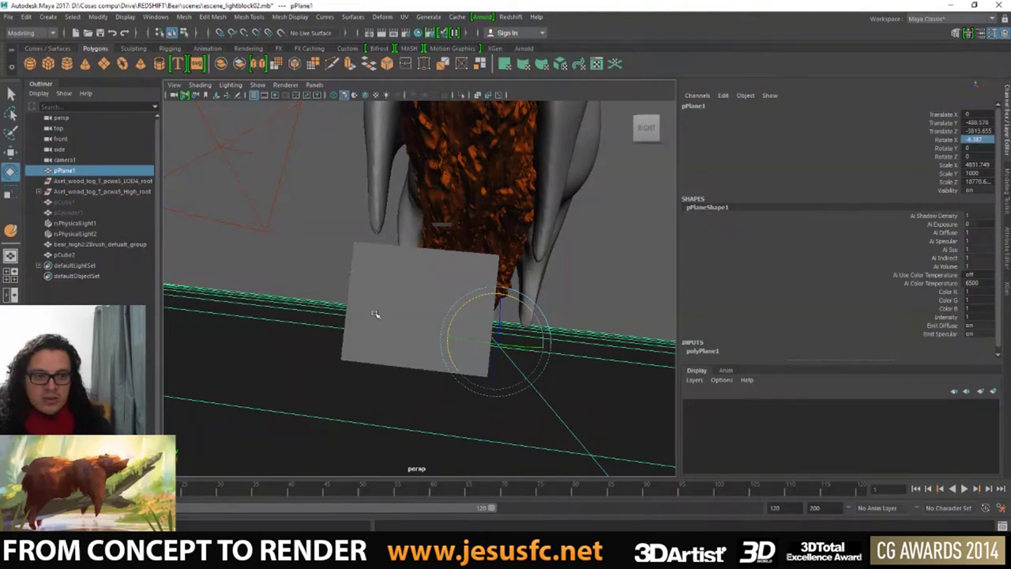
- Set pCube2's Rotate X to -6.387 and check its tilt in the two-pane layout
{"action": "left_click", "coordinate": [375, 292]}
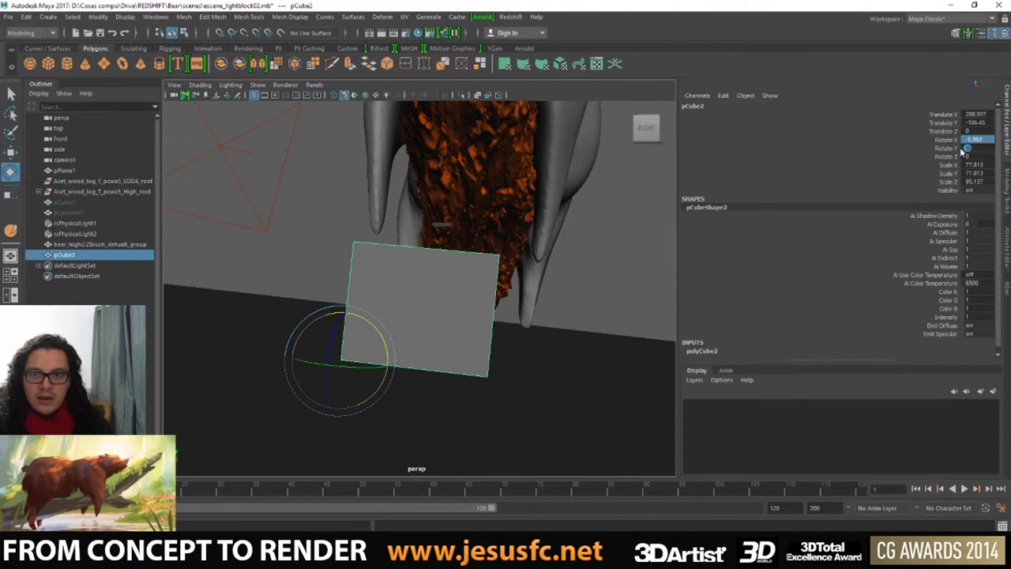
{"action": "double_click", "coordinate": [987, 138]}
{"action": "key", "text": "ctrl+a"}
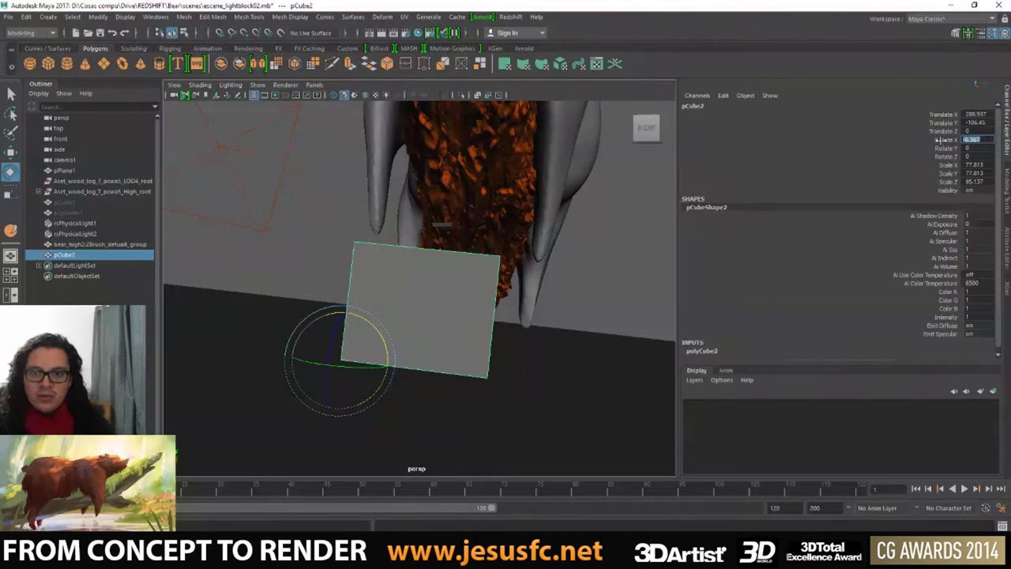
{"action": "left_click_drag", "start_coordinate": [483, 268], "coordinate": [562, 287], "text": "alt"}
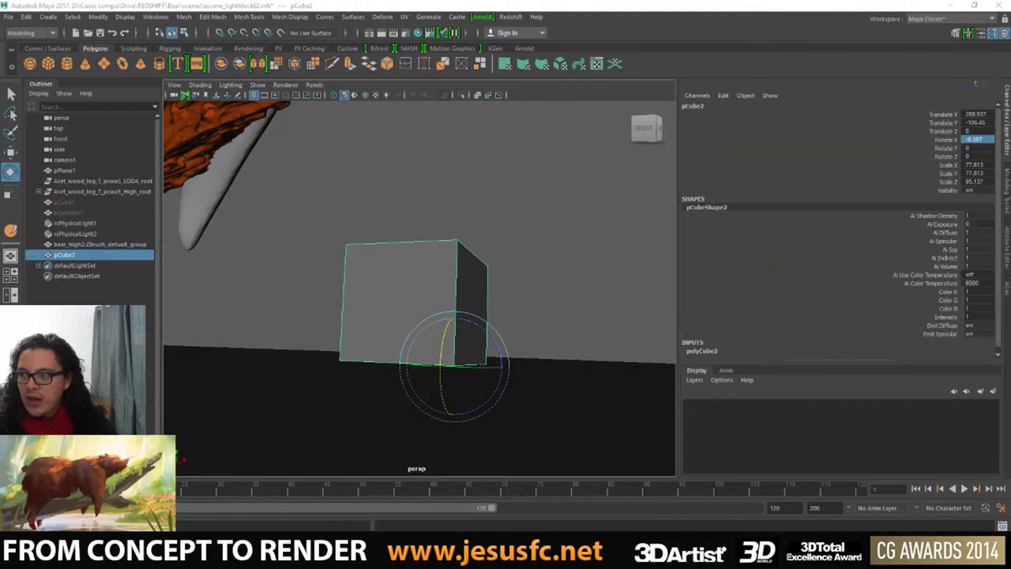
{"action": "left_click_drag", "start_coordinate": [463, 277], "coordinate": [445, 263], "text": "alt"}
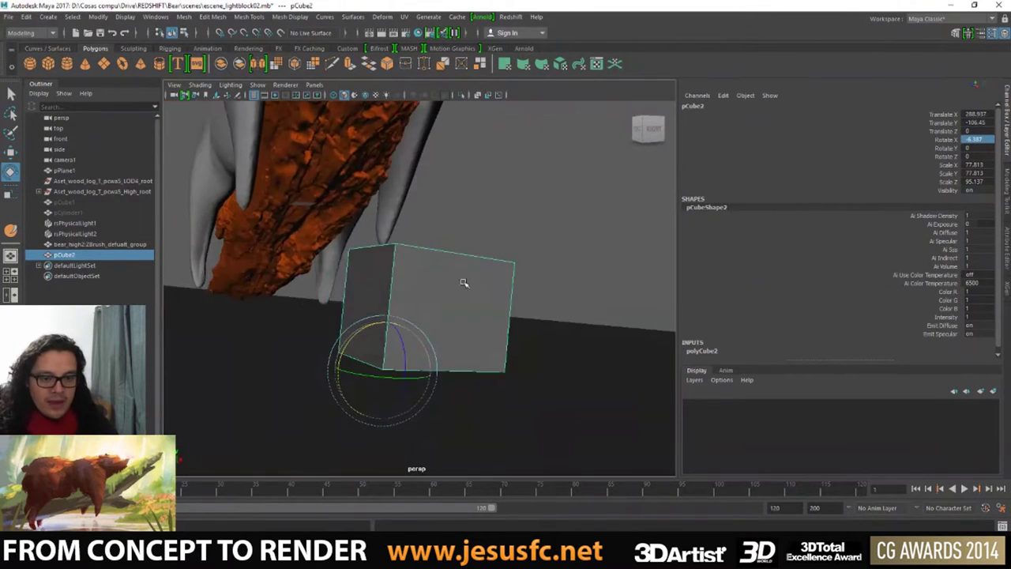
{"action": "key", "text": "space"}
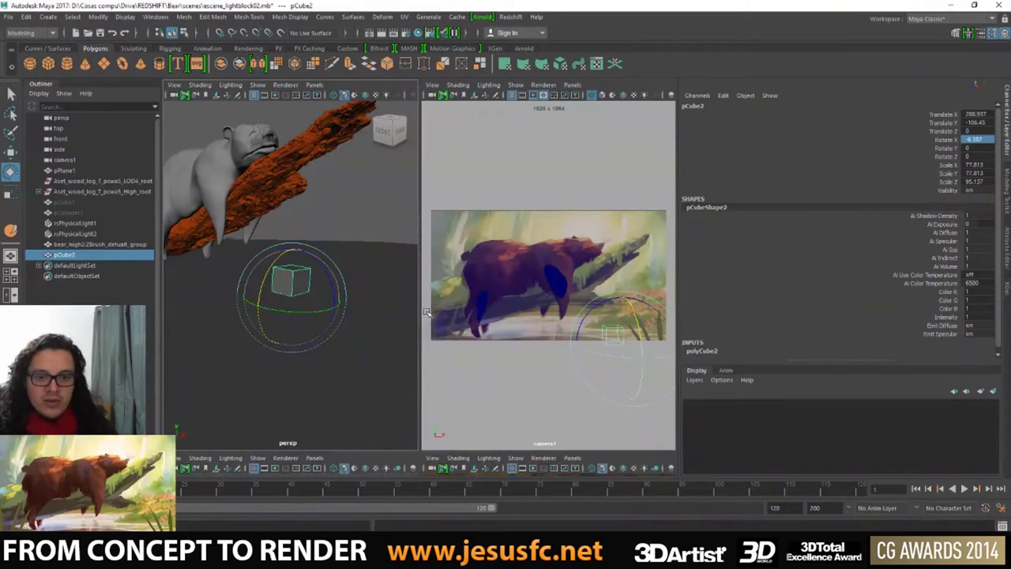
- Slide pCube2 back in Z toward the water bank and collapse the Channel Box
{"action": "key", "text": "w"}
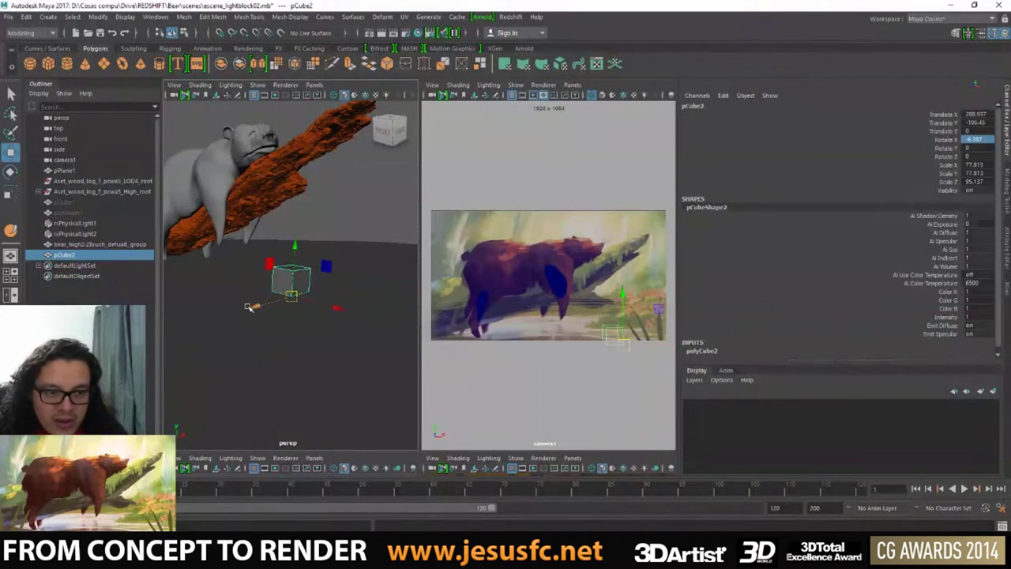
{"action": "left_click_drag", "start_coordinate": [249, 306], "coordinate": [265, 303]}
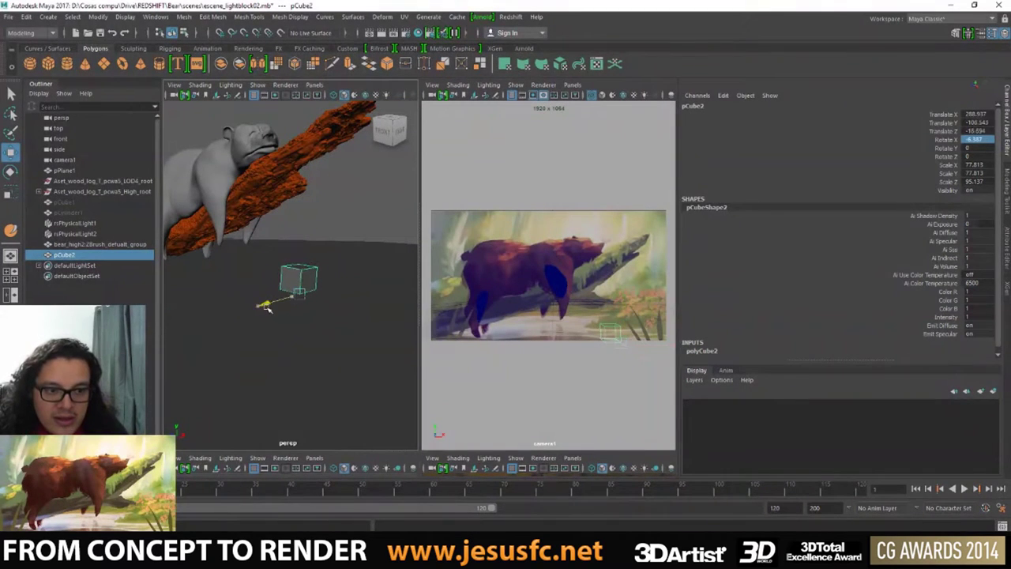
{"action": "left_click", "coordinate": [359, 96]}
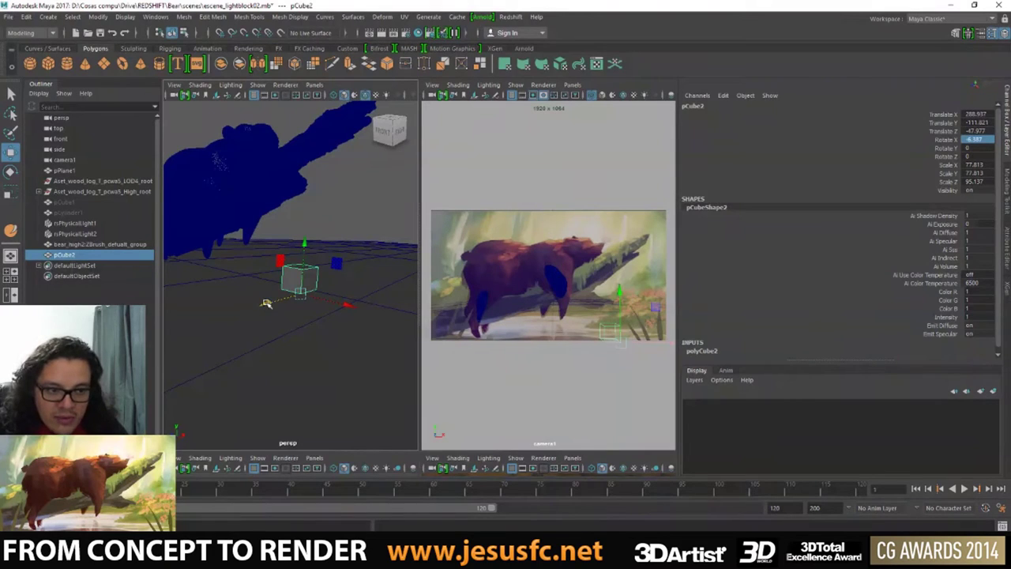
{"action": "left_click_drag", "start_coordinate": [266, 303], "coordinate": [345, 291]}
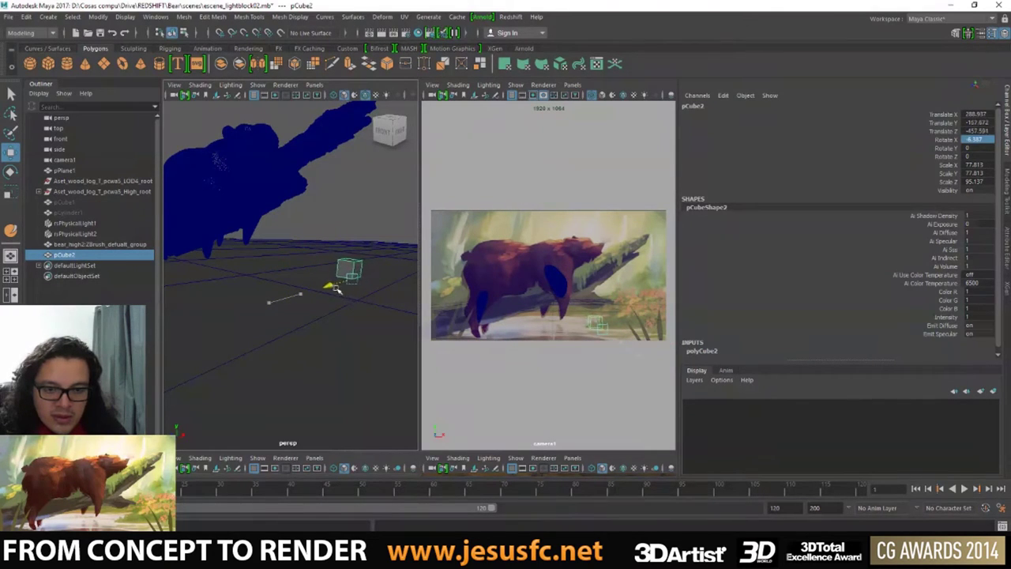
{"action": "left_click_drag", "start_coordinate": [345, 291], "coordinate": [344, 290]}
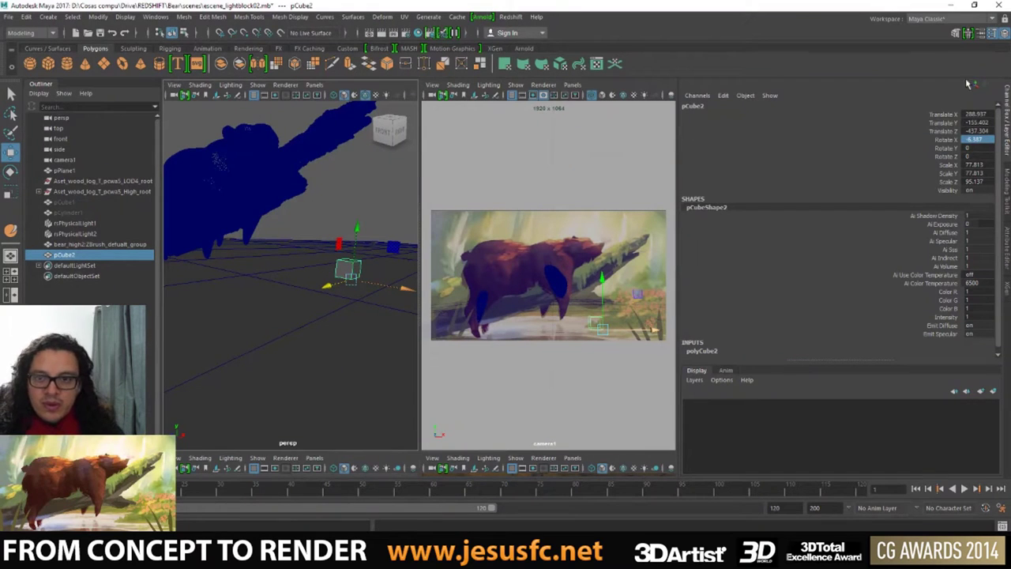
{"action": "left_click", "coordinate": [1005, 152]}
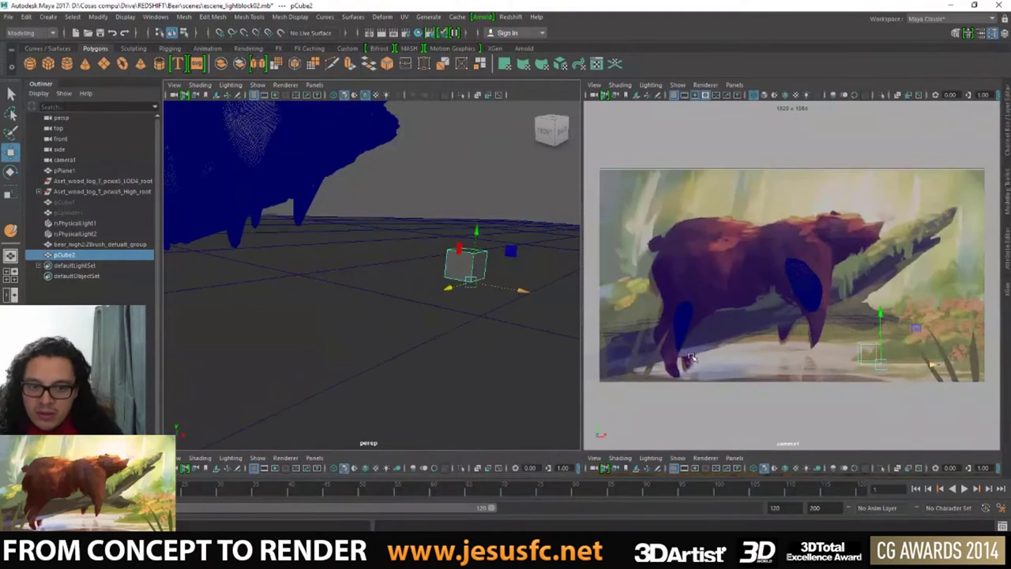
- Move pCube2's right side face along X to lengthen it into a long box
{"action": "key", "text": "q"}
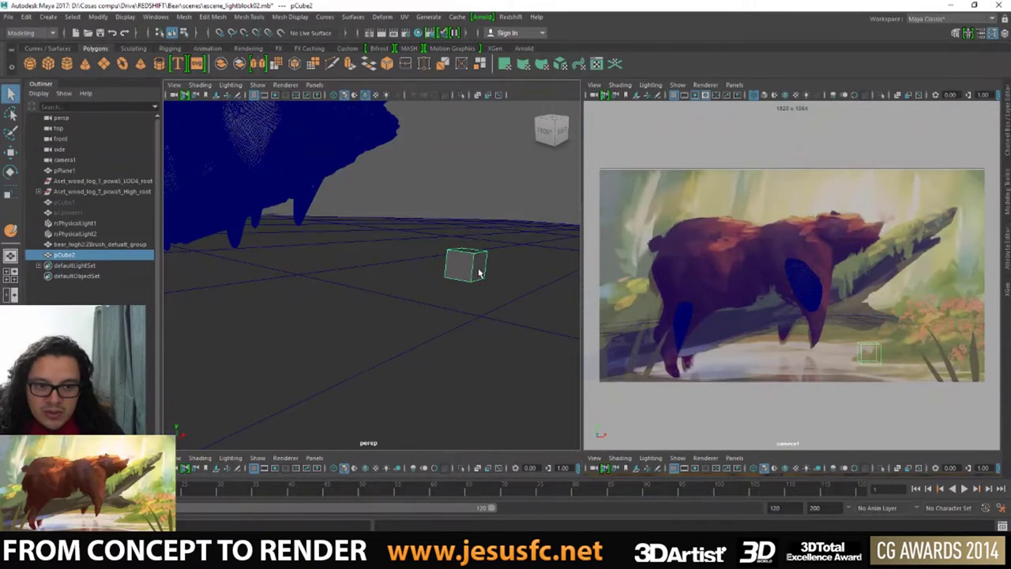
{"action": "right_click_drag", "start_coordinate": [478, 272], "coordinate": [506, 269]}
{"action": "left_click", "coordinate": [481, 266]}
{"action": "key", "text": "w"}
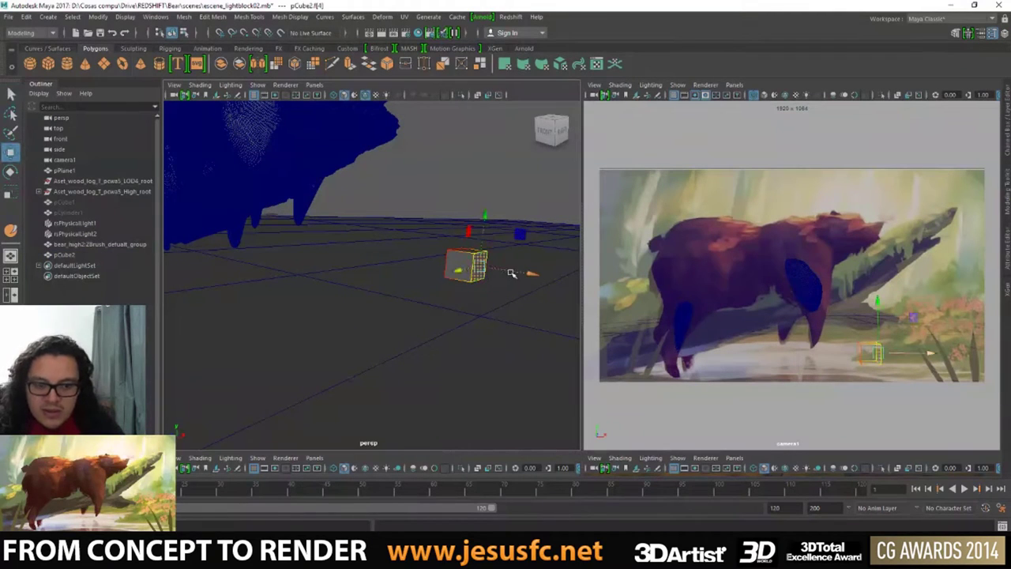
{"action": "left_click_drag", "start_coordinate": [511, 273], "coordinate": [765, 326]}
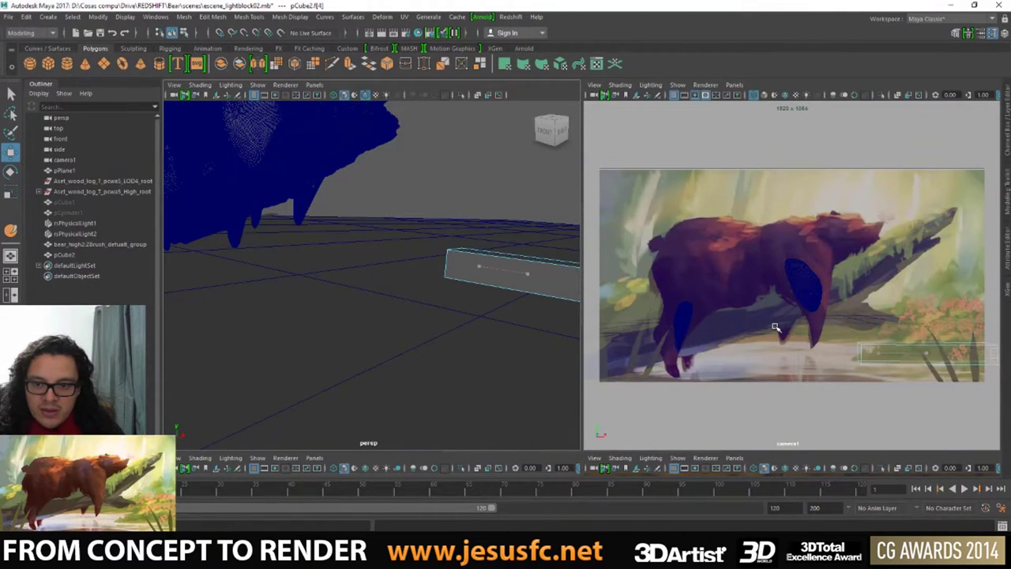
- Return to object mode and shift the long box slightly left
{"action": "left_click_drag", "start_coordinate": [456, 293], "coordinate": [485, 264], "text": "alt"}
{"action": "right_click_drag", "start_coordinate": [496, 255], "coordinate": [522, 239]}
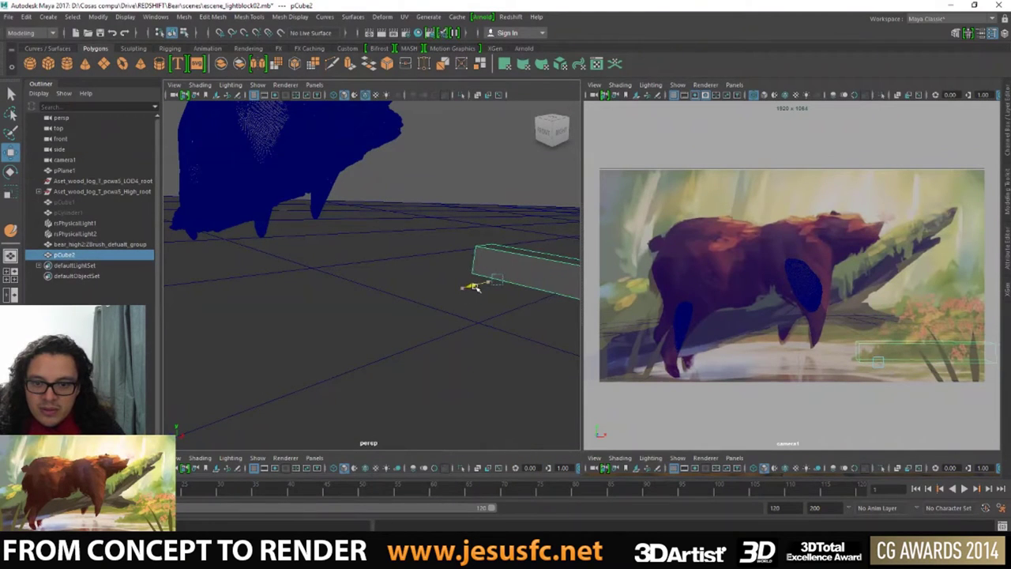
{"action": "key", "text": "q"}
{"action": "right_click_drag", "start_coordinate": [477, 253], "coordinate": [460, 235]}
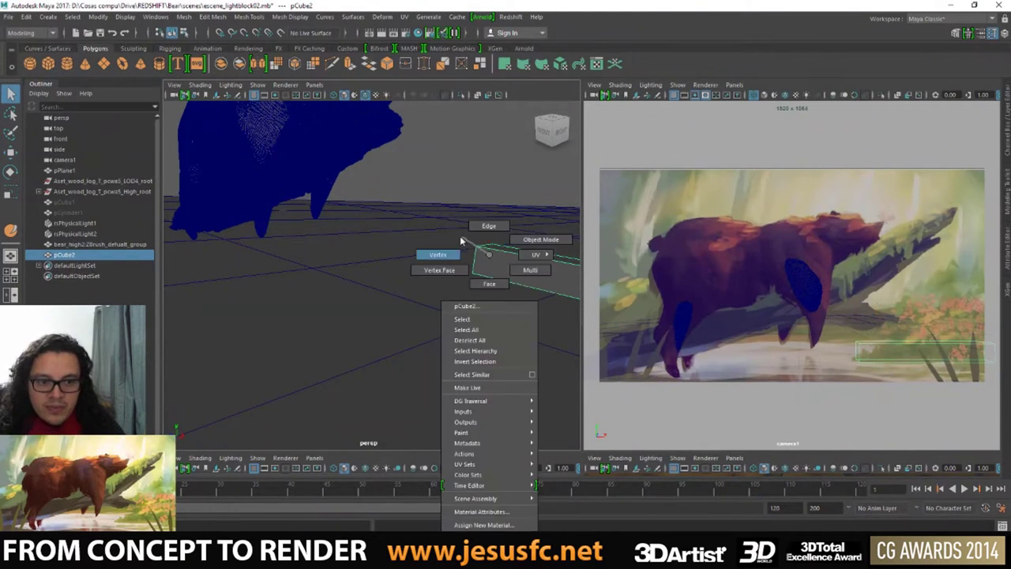
{"action": "key", "text": "w"}
{"action": "mouse_move", "coordinate": [534, 268]}
{"action": "left_mouse_down"}
{"action": "mouse_move", "coordinate": [421, 263]}
{"action": "mouse_move", "coordinate": [444, 258]}
{"action": "left_mouse_up"}
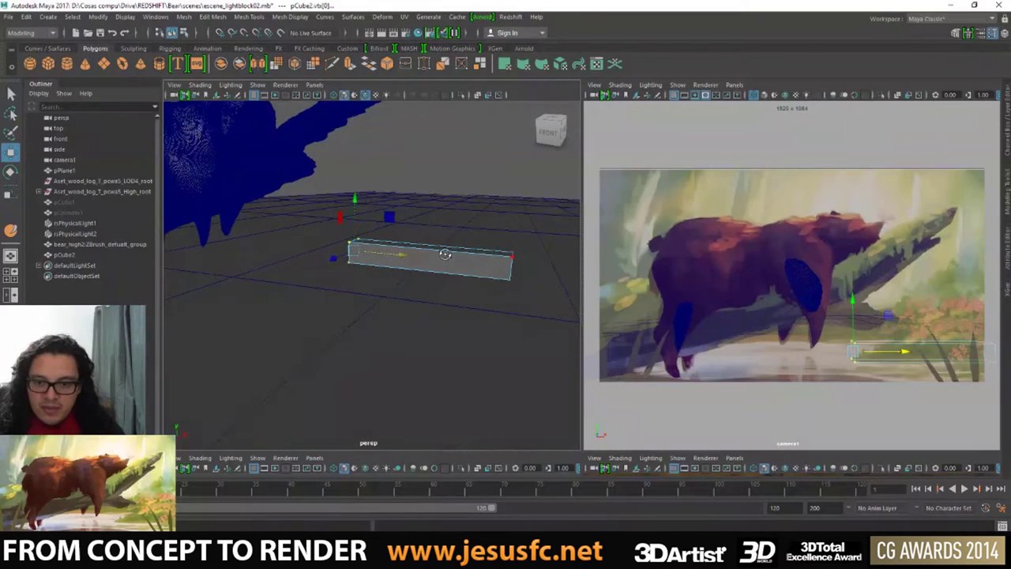
- Cut one edge loop across pCube2's length with Insert Edge Loop
{"action": "key", "text": "q"}
{"action": "right_click", "coordinate": [445, 259]}
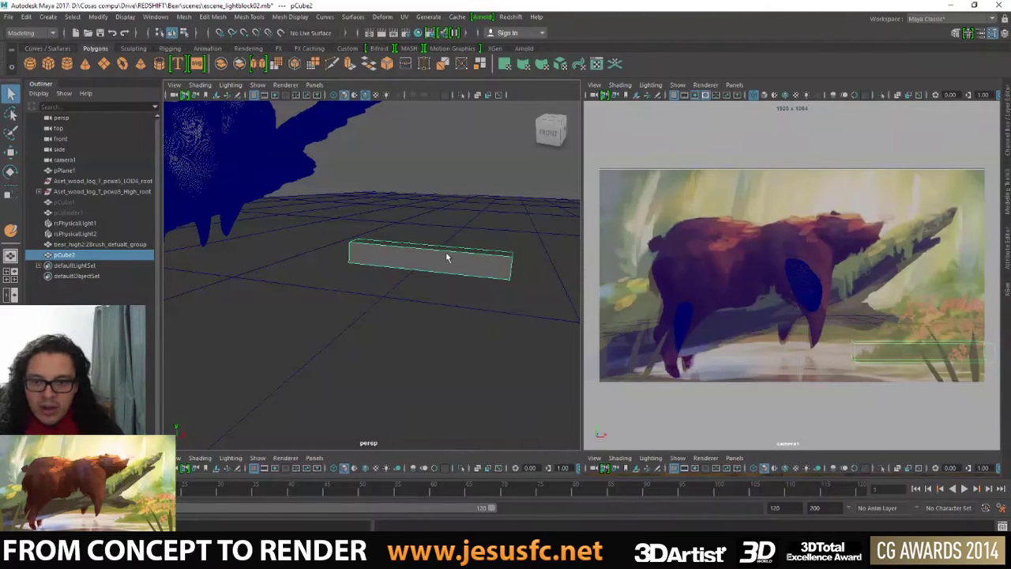
{"action": "left_click_drag", "start_coordinate": [471, 261], "coordinate": [428, 264], "text": "alt"}
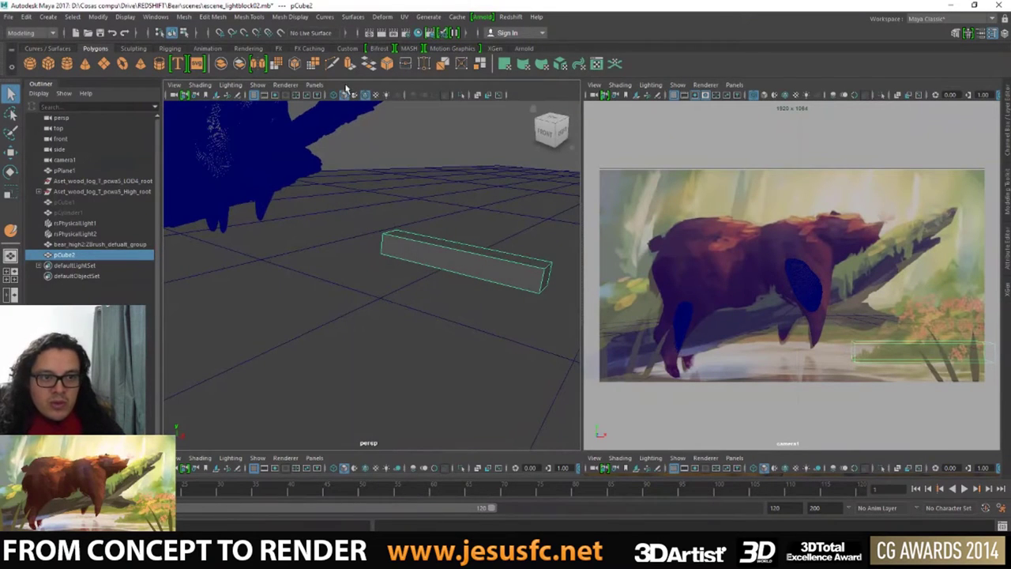
{"action": "left_click", "coordinate": [332, 64]}
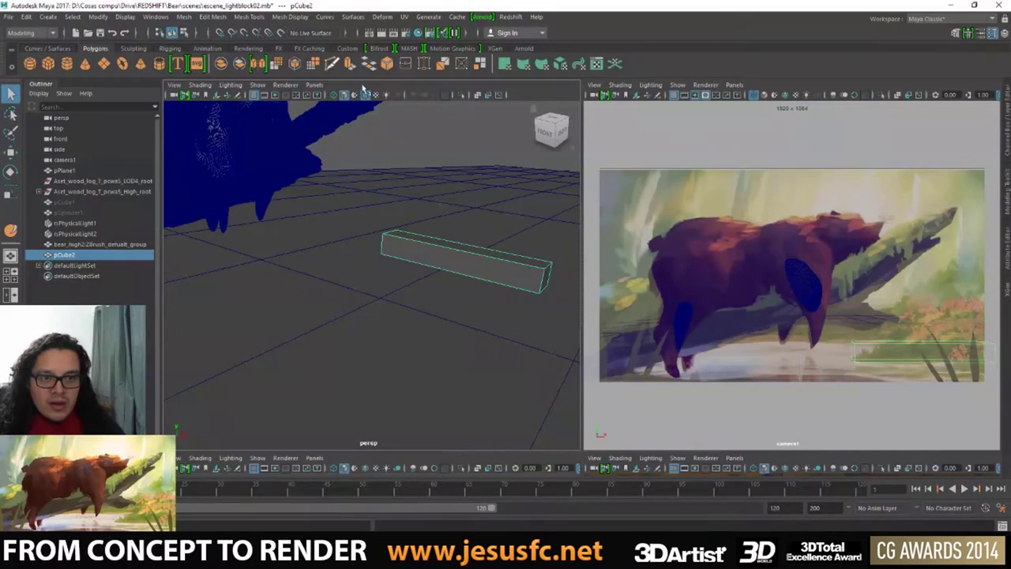
{"action": "left_click", "coordinate": [902, 353]}
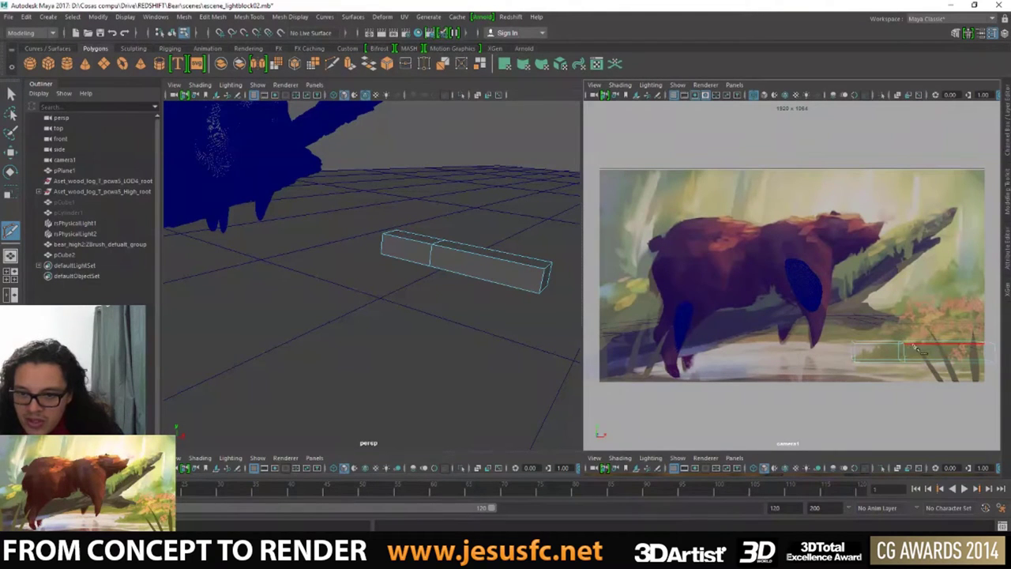
{"action": "key", "text": "q"}
{"action": "mouse_move", "coordinate": [481, 253]}
{"action": "left_mouse_down", "text": "alt"}
{"action": "mouse_move", "coordinate": [431, 266]}
{"action": "mouse_move", "coordinate": [443, 308]}
{"action": "left_mouse_up", "text": "alt"}
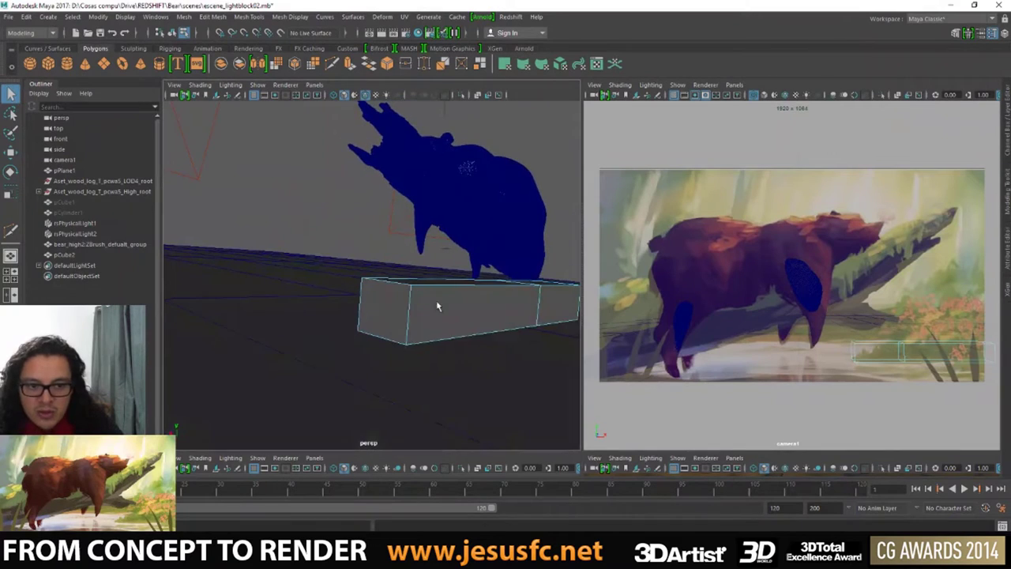
- Extrude pCube2's end face to the right, undoing the excess stretch
{"action": "left_click", "coordinate": [443, 308]}
{"action": "left_click", "coordinate": [445, 320]}
{"action": "key", "text": "w"}
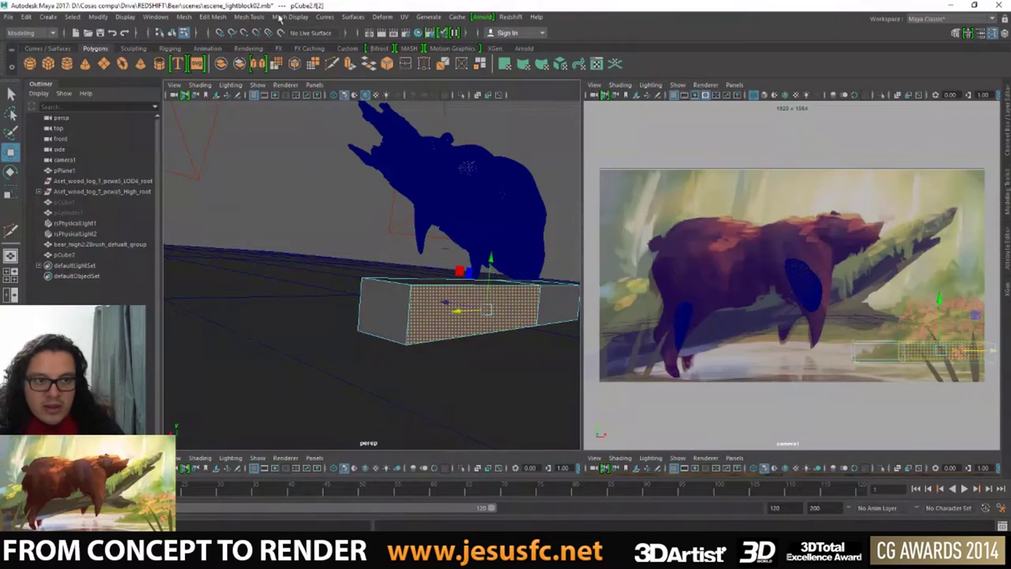
{"action": "right_click_drag", "start_coordinate": [473, 332], "coordinate": [471, 311], "text": "shift"}
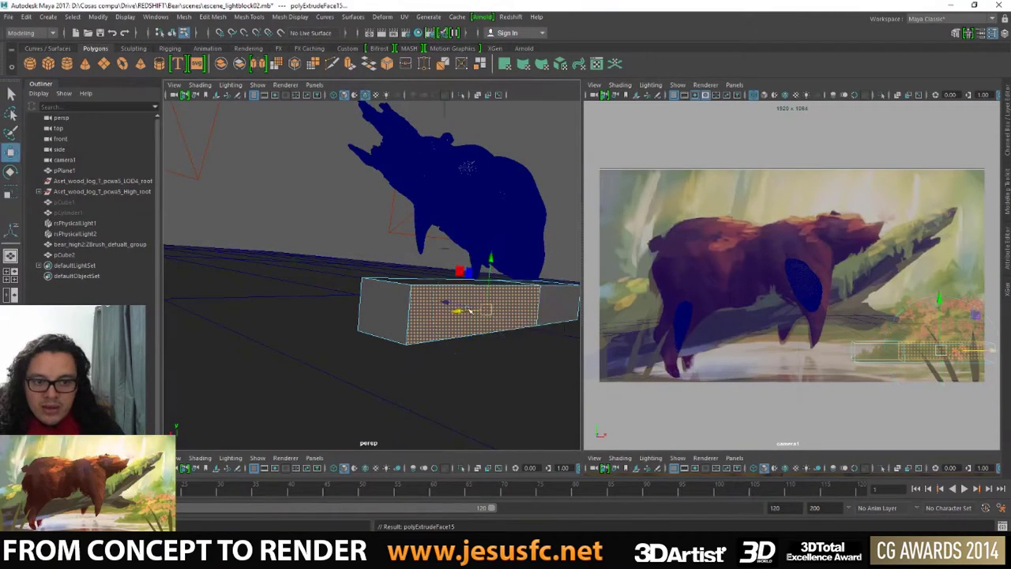
{"action": "left_click_drag", "start_coordinate": [448, 305], "coordinate": [695, 332]}
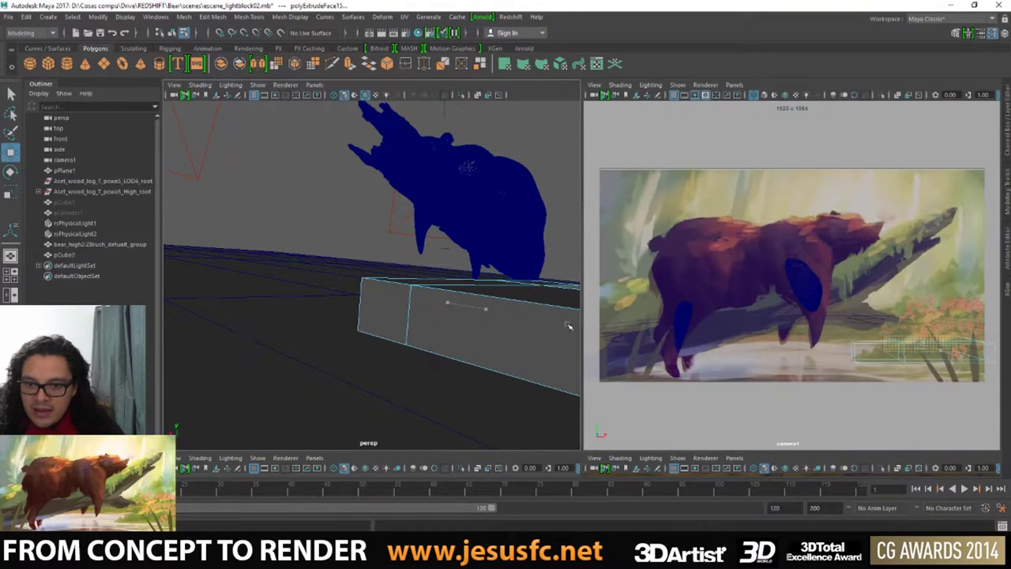
{"action": "left_click_drag", "start_coordinate": [474, 308], "coordinate": [365, 316]}
{"action": "key", "text": "ctrl+z"}
{"action": "key", "text": "ctrl+z"}
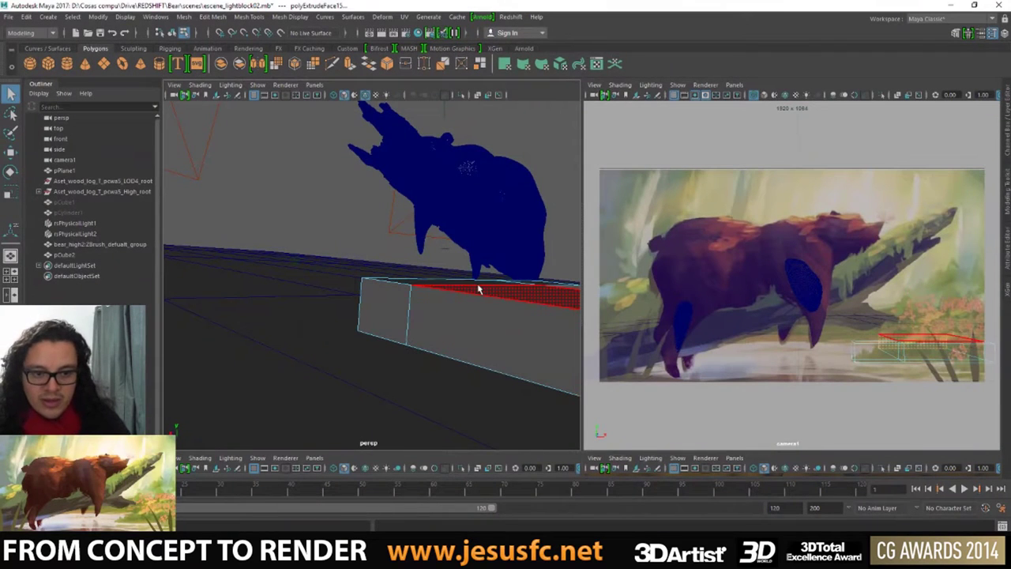
- Select a top edge of pCube2 in Edge mode, ready to move
{"action": "right_click", "coordinate": [477, 254]}
{"action": "left_click_drag", "start_coordinate": [440, 267], "coordinate": [474, 293], "text": "alt"}
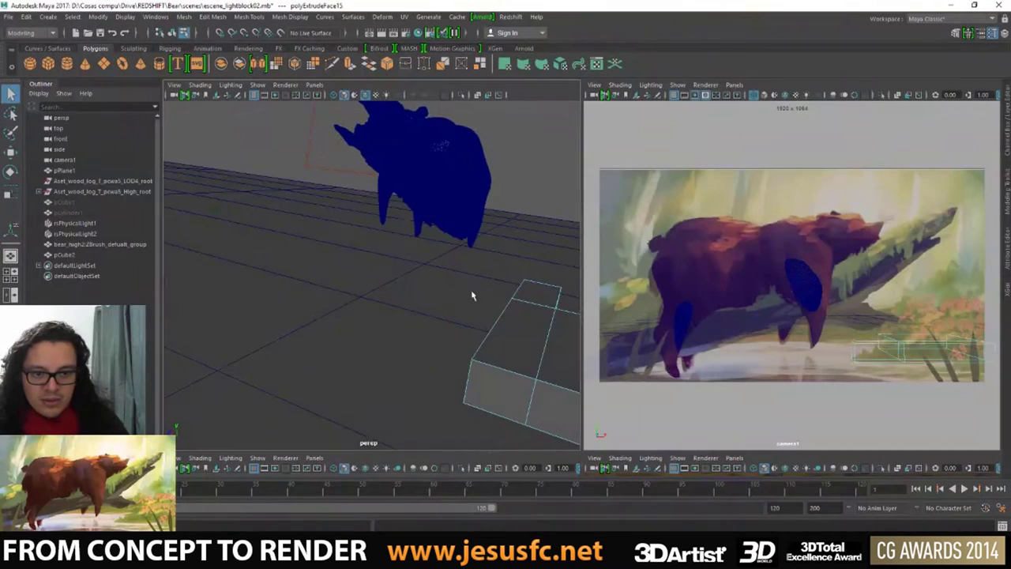
{"action": "mouse_move", "coordinate": [551, 322]}
{"action": "left_mouse_down", "text": "alt"}
{"action": "mouse_move", "coordinate": [373, 294]}
{"action": "mouse_move", "coordinate": [361, 309]}
{"action": "mouse_move", "coordinate": [550, 300]}
{"action": "mouse_move", "coordinate": [237, 320]}
{"action": "left_mouse_up", "text": "alt"}
{"action": "left_click", "coordinate": [337, 313]}
{"action": "left_click", "coordinate": [441, 304]}
{"action": "key", "text": "w"}
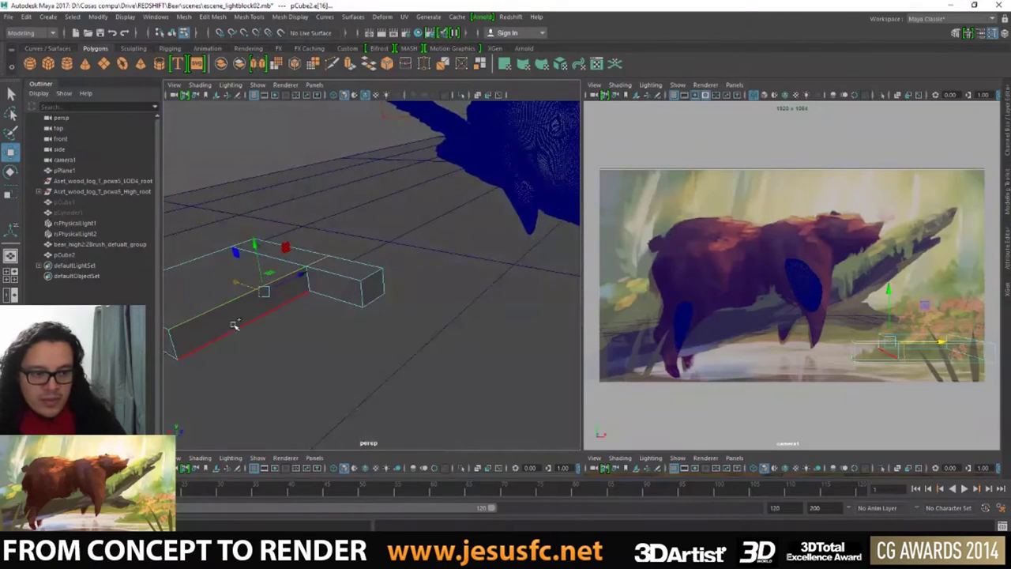
- Shift pCube2's bottom edge along X and frame a ground-plane edge
{"action": "left_click", "coordinate": [227, 333]}
{"action": "mouse_move", "coordinate": [175, 348]}
{"action": "left_mouse_down", "text": "alt"}
{"action": "mouse_move", "coordinate": [289, 327]}
{"action": "mouse_move", "coordinate": [483, 331]}
{"action": "mouse_move", "coordinate": [505, 284]}
{"action": "mouse_move", "coordinate": [545, 286]}
{"action": "left_mouse_up", "text": "alt"}
{"action": "left_click", "coordinate": [552, 283]}
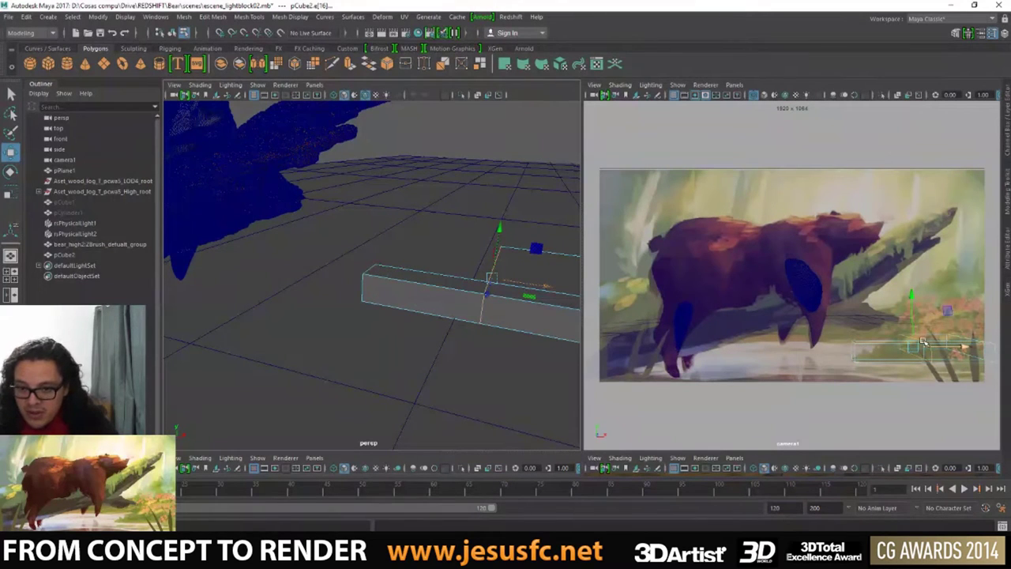
{"action": "left_click", "coordinate": [916, 339]}
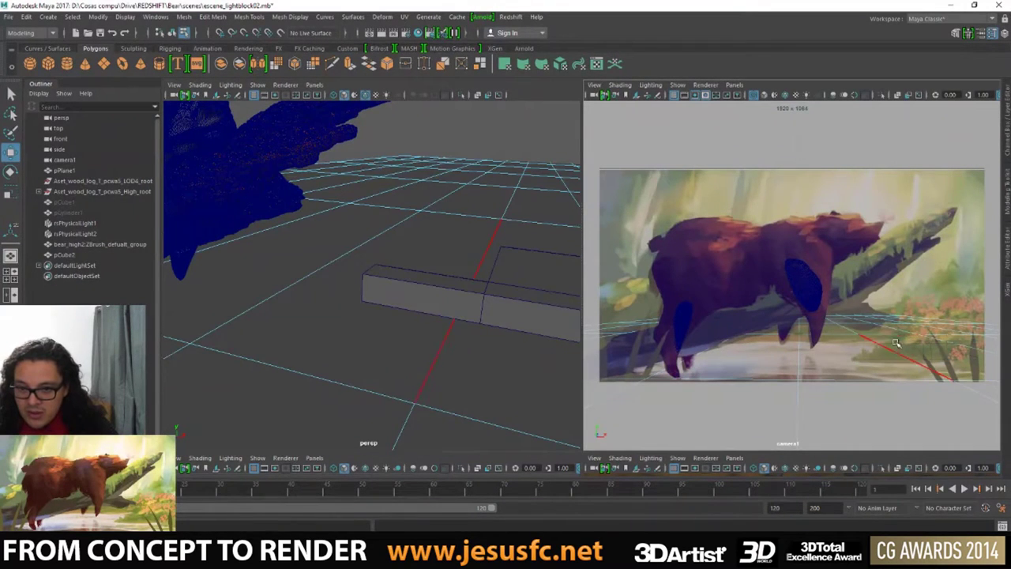
{"action": "left_click", "coordinate": [853, 339]}
{"action": "key", "text": "f"}
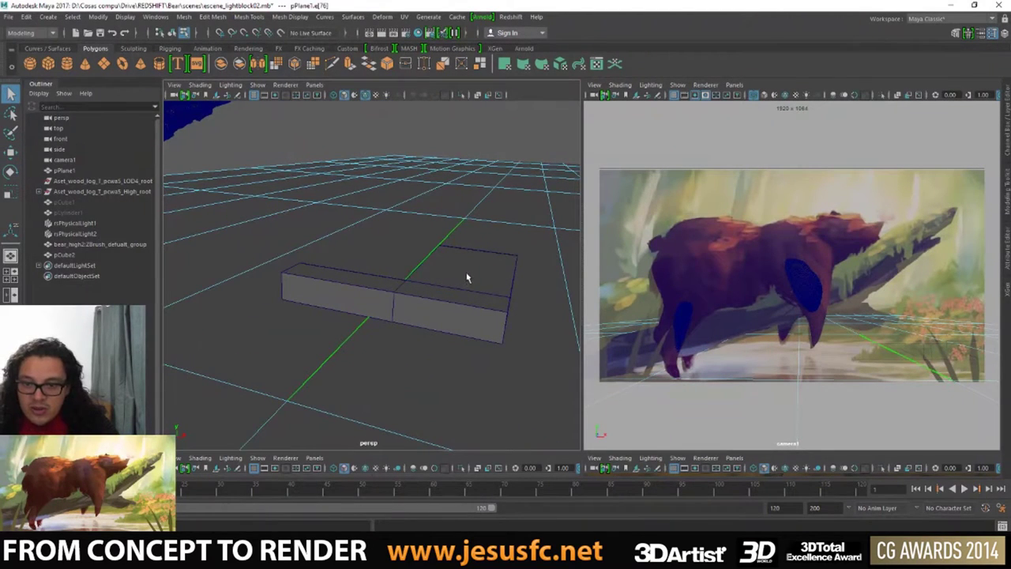
{"action": "right_click_drag", "start_coordinate": [467, 277], "coordinate": [497, 244]}
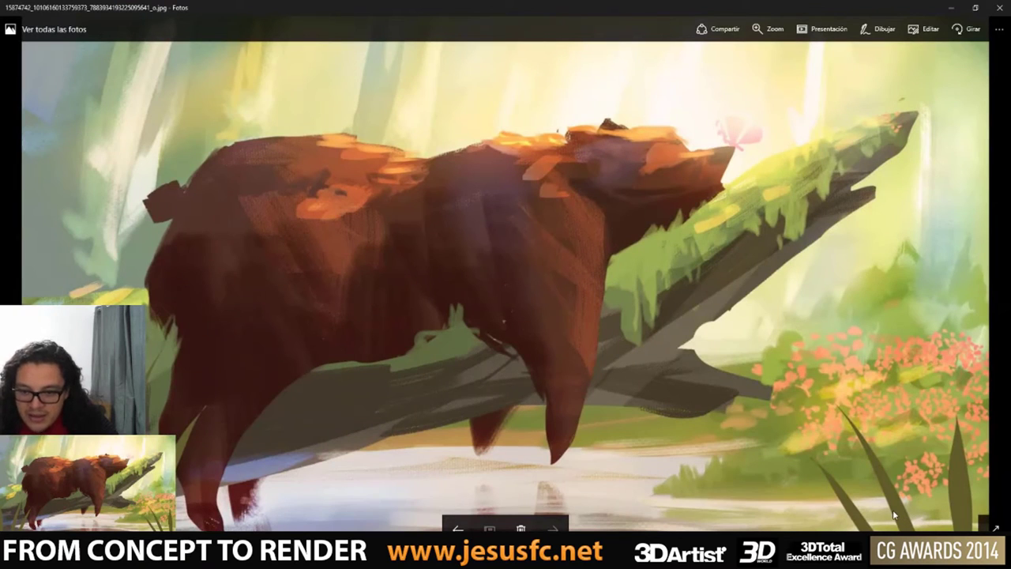
- Snip the painting's lower right, sketch yellow bank and water-line strokes, then discard them
{"action": "key", "text": "super+shift+s"}
{"action": "mouse_move", "coordinate": [638, 316]}
{"action": "left_mouse_down"}
{"action": "mouse_move", "coordinate": [853, 505]}
{"action": "mouse_move", "coordinate": [988, 529]}
{"action": "left_mouse_up"}
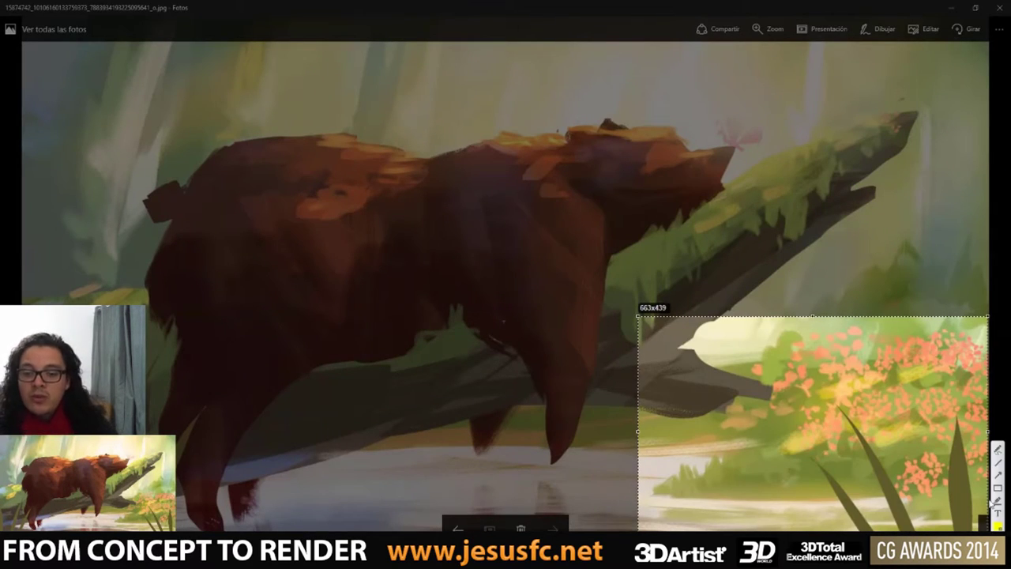
{"action": "mouse_move", "coordinate": [727, 462]}
{"action": "left_mouse_down"}
{"action": "mouse_move", "coordinate": [702, 468]}
{"action": "mouse_move", "coordinate": [688, 497]}
{"action": "mouse_move", "coordinate": [906, 496]}
{"action": "left_mouse_up"}
{"action": "left_click_drag", "start_coordinate": [859, 521], "coordinate": [934, 523]}
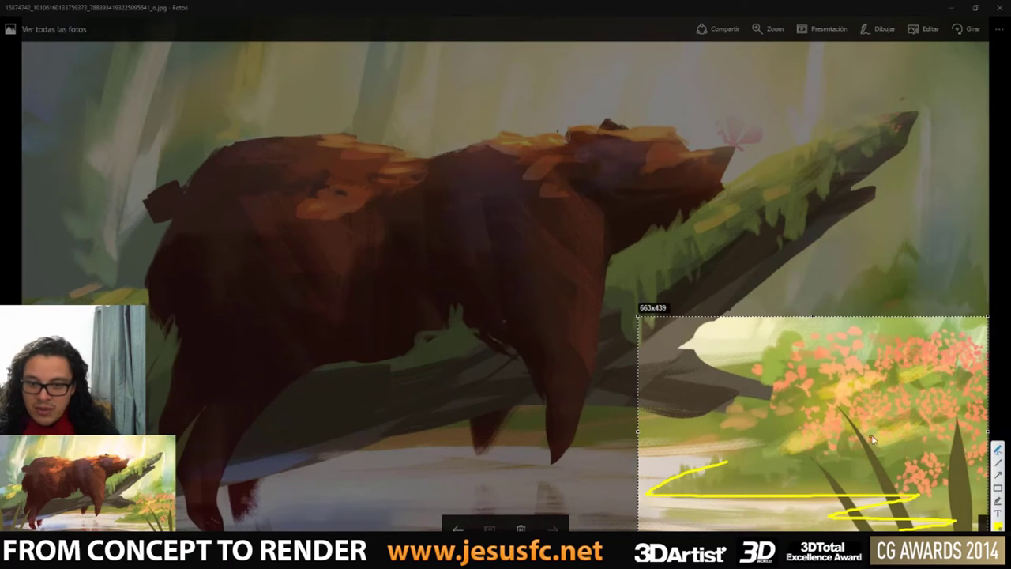
{"action": "left_click_drag", "start_coordinate": [720, 464], "coordinate": [798, 452]}
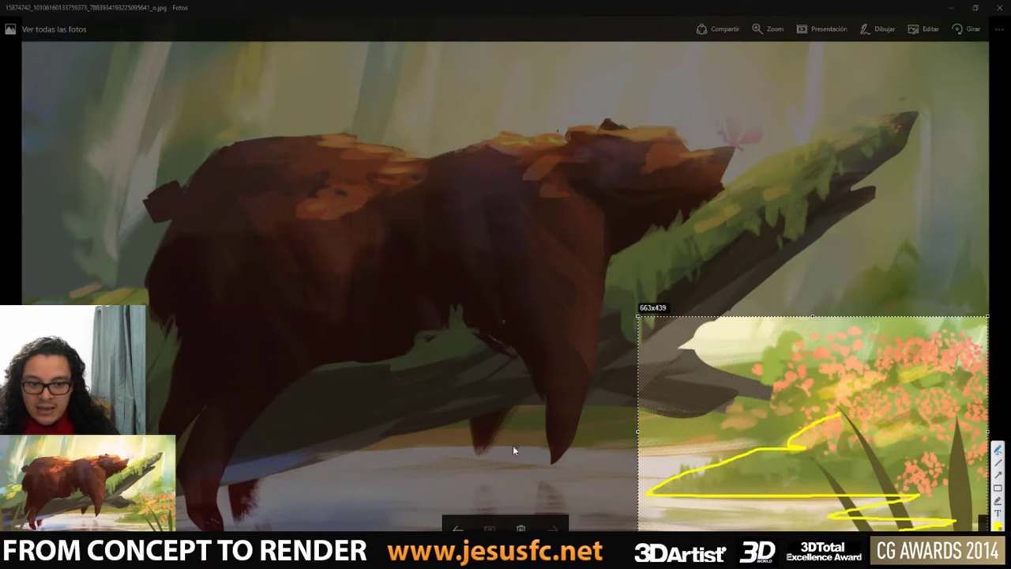
{"action": "left_click_drag", "start_coordinate": [361, 452], "coordinate": [802, 445]}
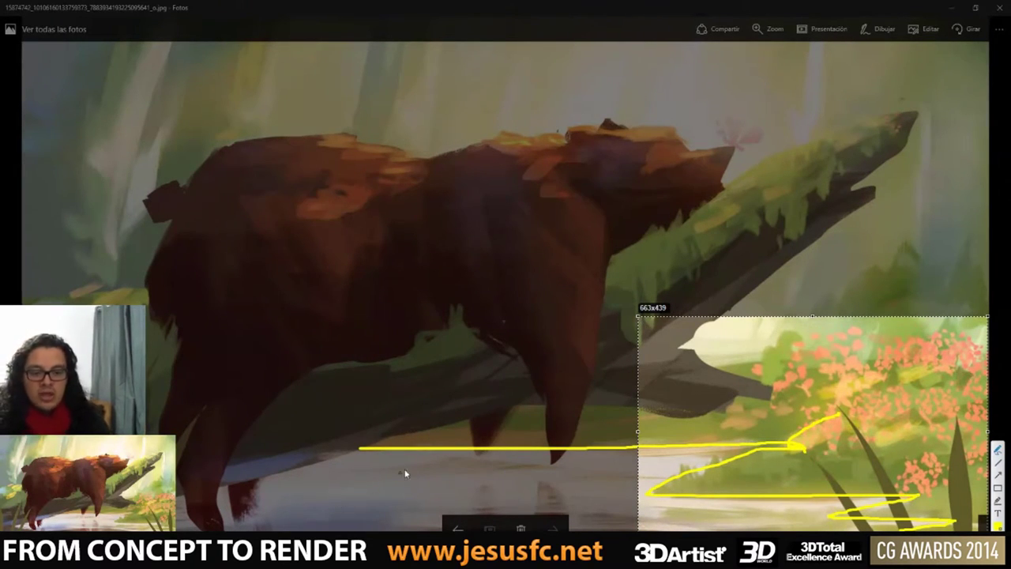
{"action": "key", "text": "Escape"}
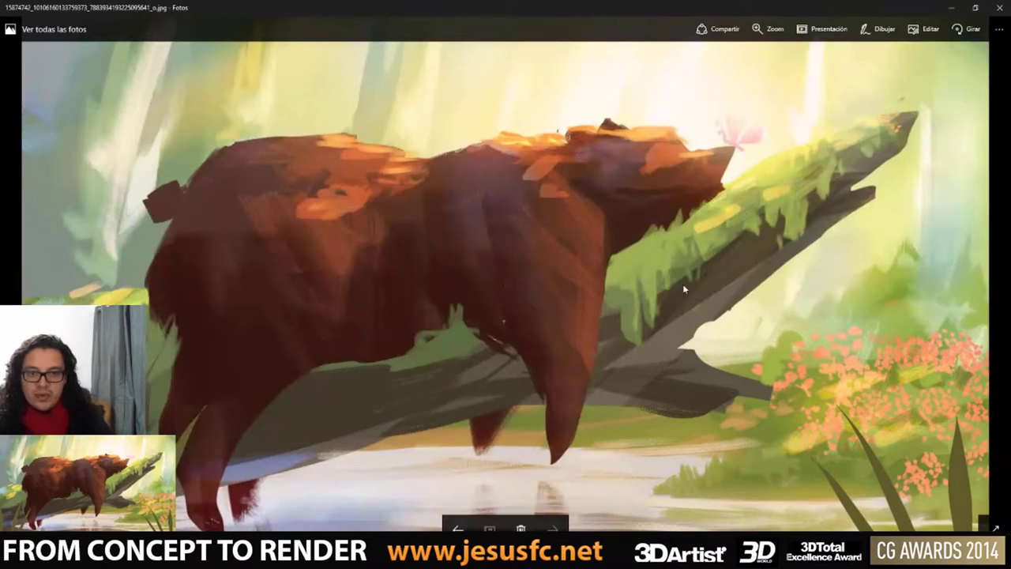
{"action": "left_click", "coordinate": [948, 8]}
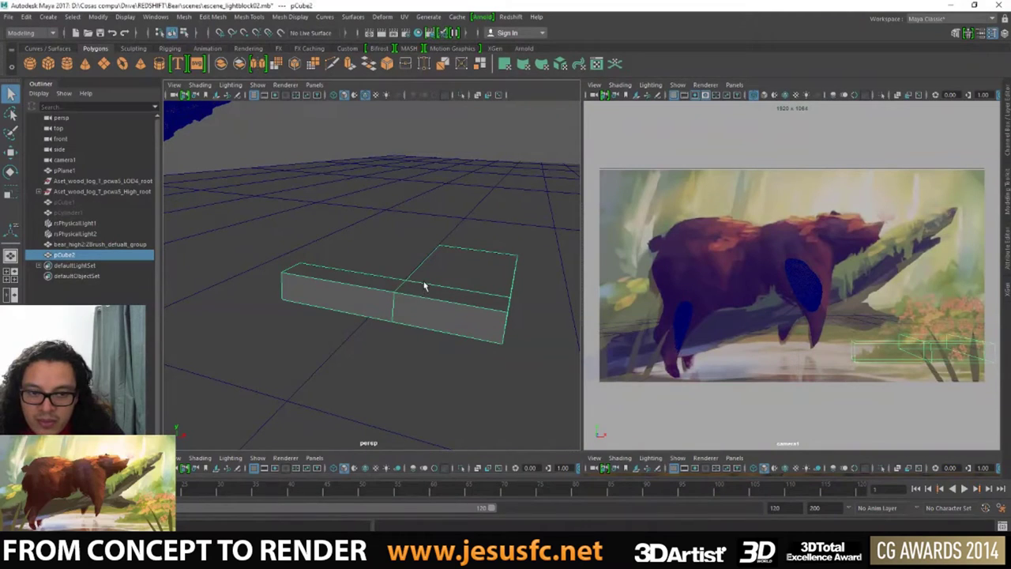
- Slide a top edge of pCube2 to the left in Edge mode
{"action": "right_click_drag", "start_coordinate": [425, 278], "coordinate": [427, 296]}
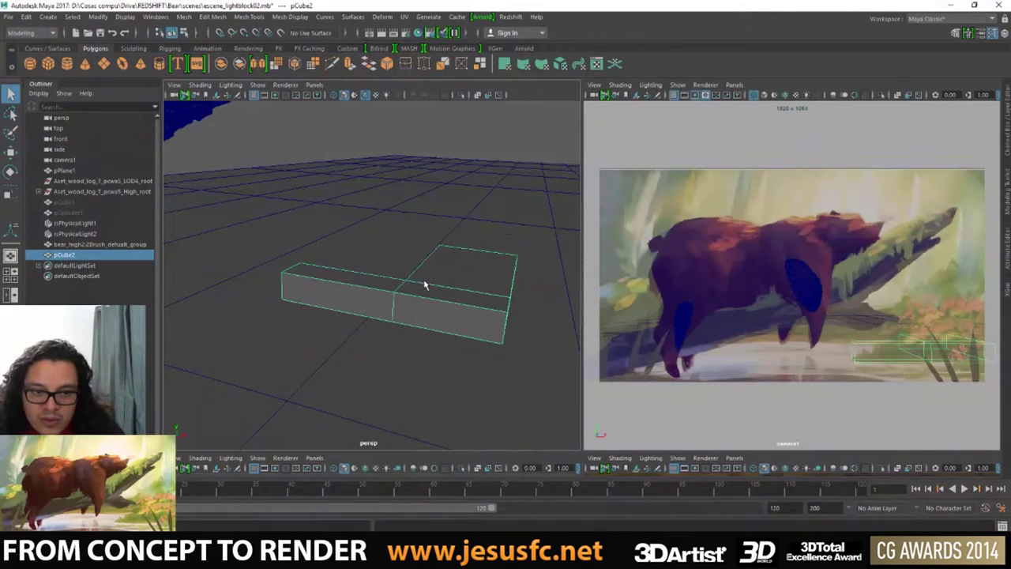
{"action": "left_click_drag", "start_coordinate": [426, 292], "coordinate": [395, 272], "text": "alt"}
{"action": "left_click", "coordinate": [395, 273]}
{"action": "key", "text": "w"}
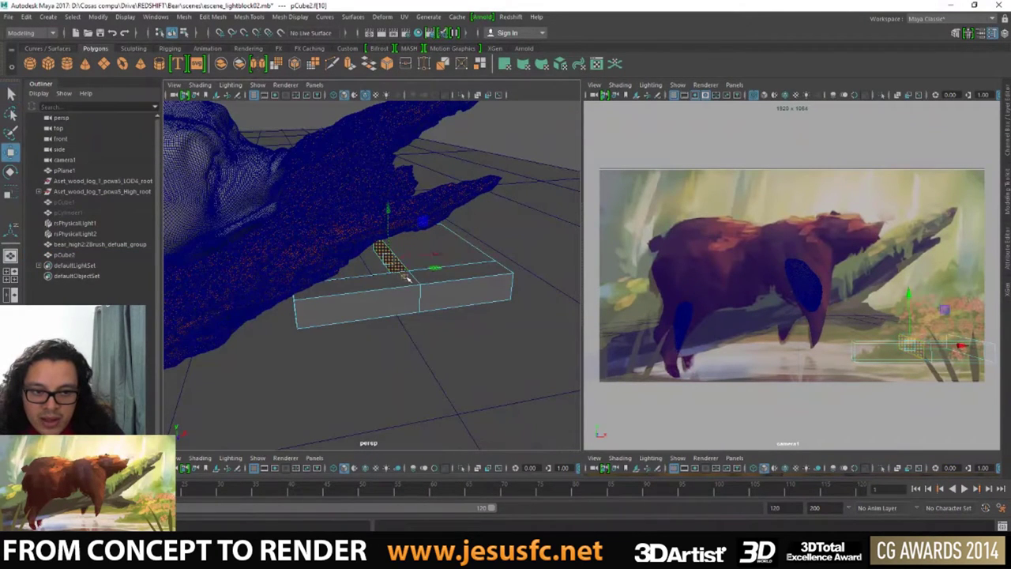
{"action": "right_click_drag", "start_coordinate": [417, 254], "coordinate": [416, 227]}
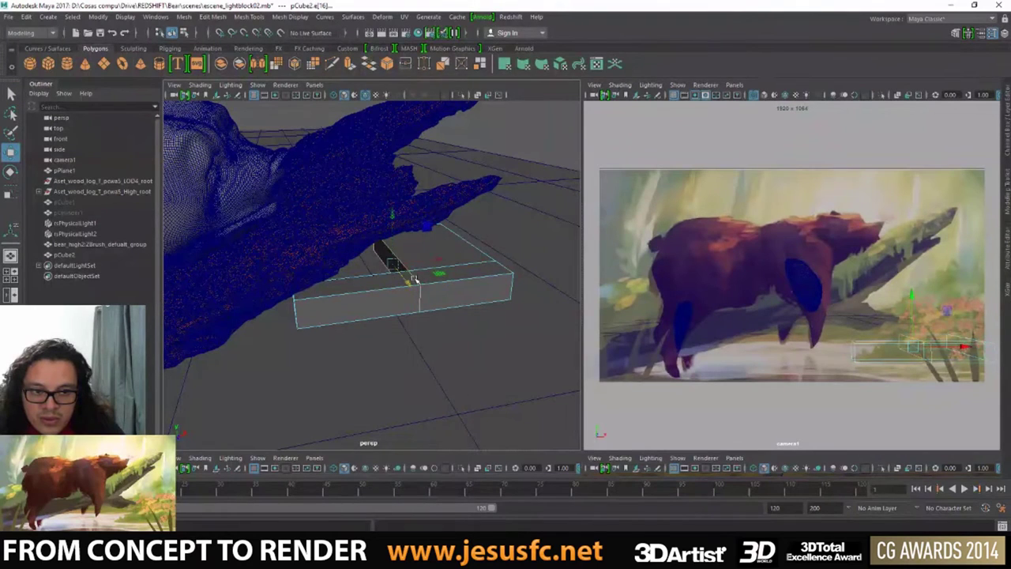
{"action": "left_click", "coordinate": [424, 272]}
{"action": "mouse_move", "coordinate": [424, 273]}
{"action": "left_mouse_down"}
{"action": "mouse_move", "coordinate": [415, 259]}
{"action": "mouse_move", "coordinate": [350, 255]}
{"action": "mouse_move", "coordinate": [458, 317]}
{"action": "left_mouse_up"}
{"action": "key", "text": "q"}
- Cut a new edge loop across the box's top and front with Multi-Cut
{"action": "left_click", "coordinate": [443, 255]}
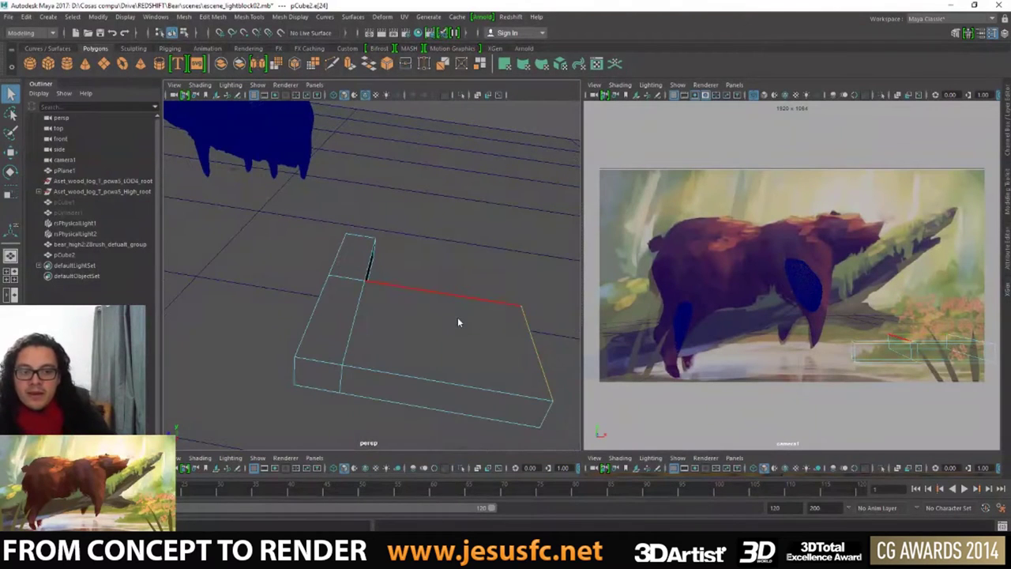
{"action": "right_click_drag", "start_coordinate": [458, 316], "coordinate": [508, 241]}
{"action": "mouse_move", "coordinate": [508, 241]}
{"action": "left_mouse_down", "text": "alt"}
{"action": "mouse_move", "coordinate": [410, 278]}
{"action": "mouse_move", "coordinate": [502, 283]}
{"action": "left_mouse_up", "text": "alt"}
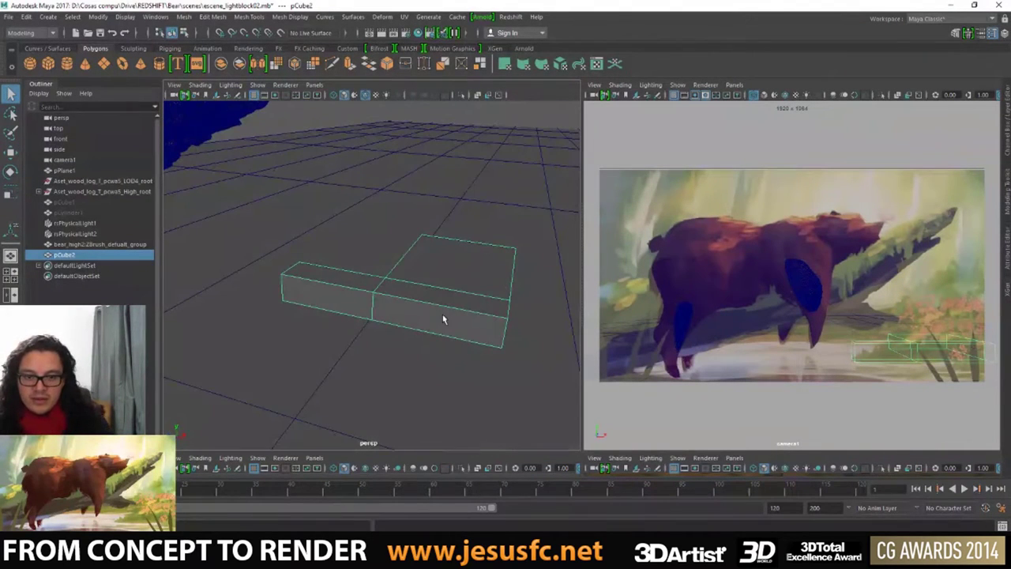
{"action": "right_click_drag", "start_coordinate": [439, 308], "coordinate": [480, 227]}
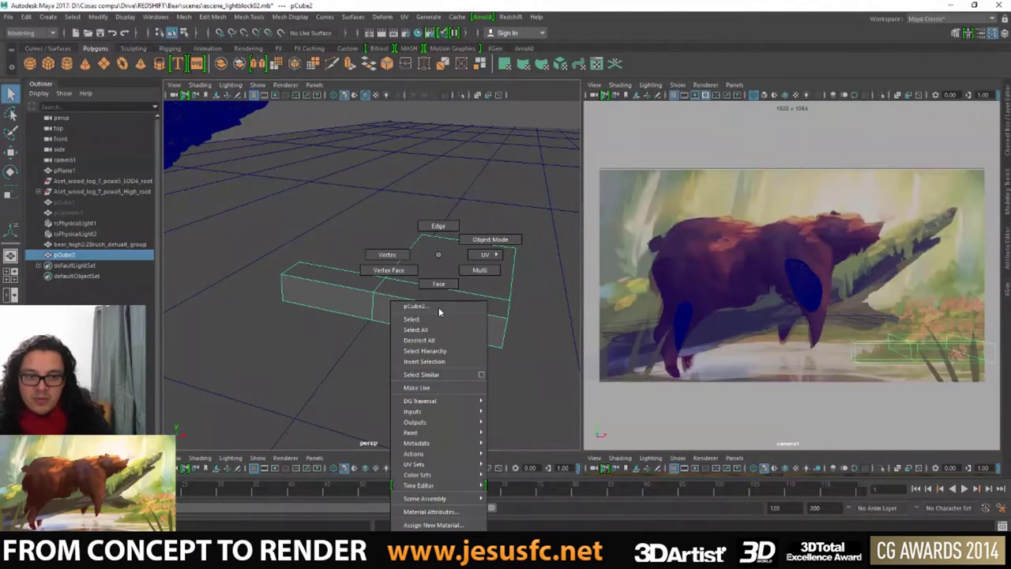
{"action": "left_click", "coordinate": [335, 64]}
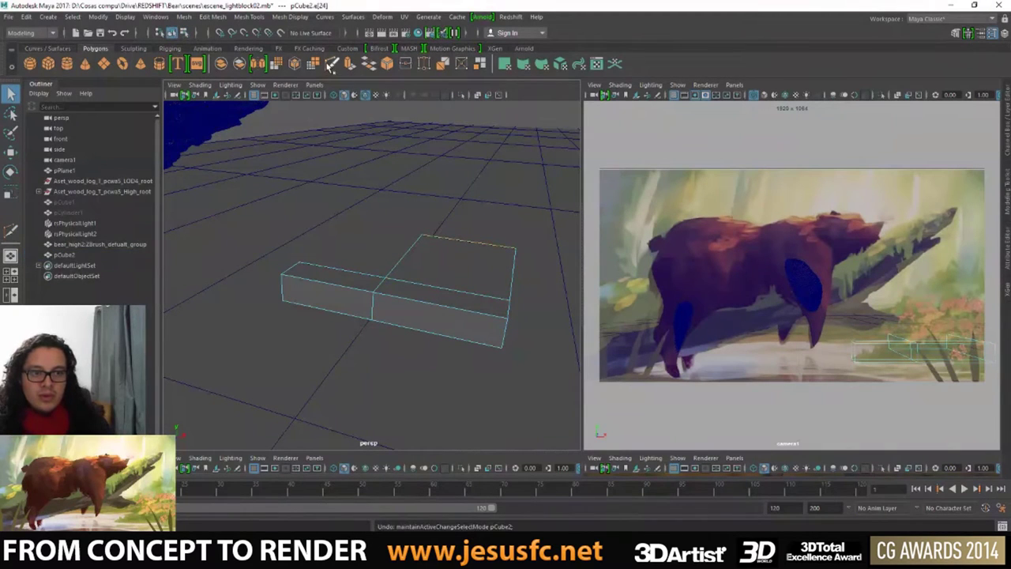
{"action": "left_click", "coordinate": [411, 304], "text": "ctrl"}
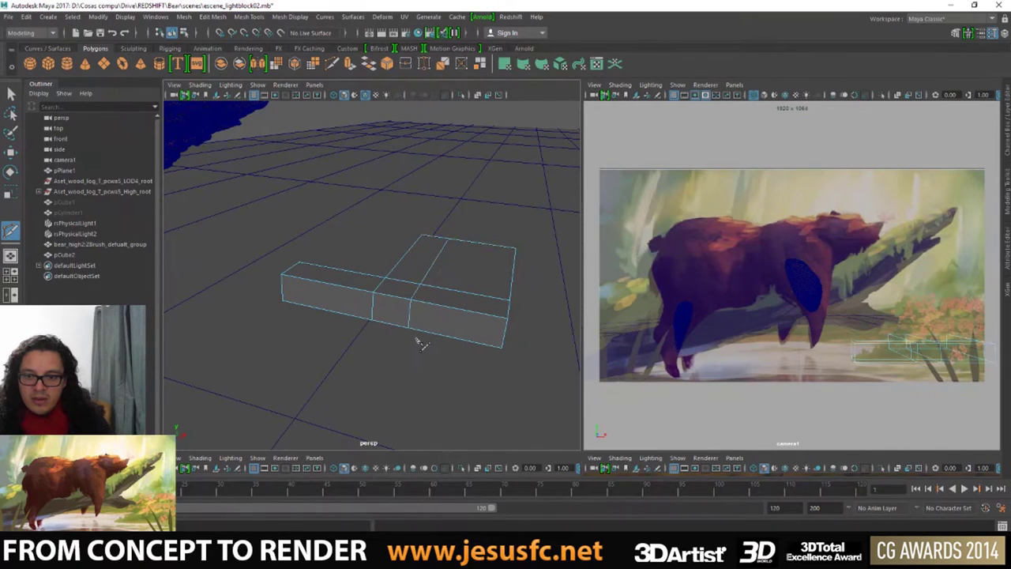
{"action": "left_click_drag", "start_coordinate": [456, 343], "coordinate": [489, 332], "text": "alt"}
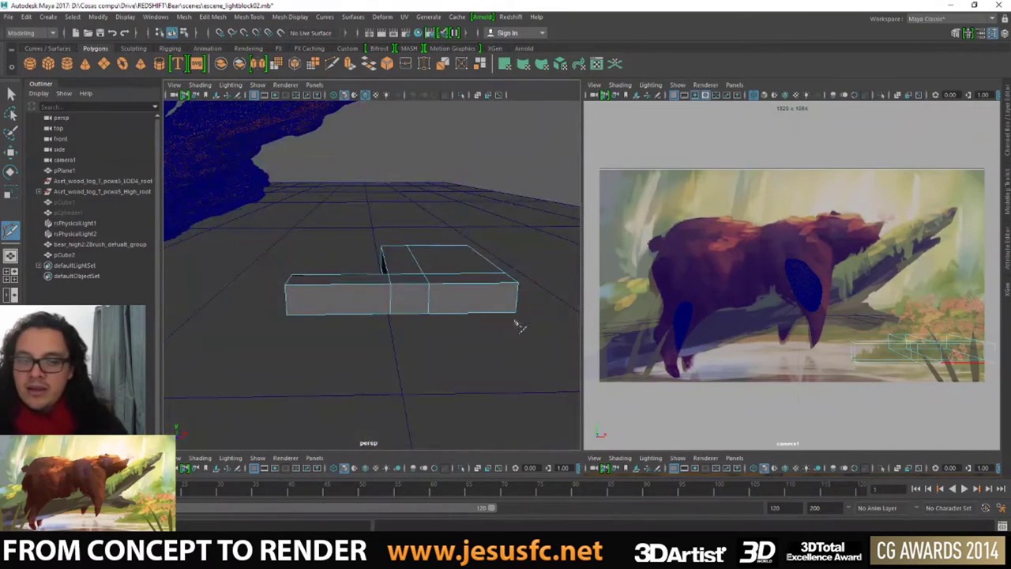
{"action": "key", "text": "super+Tab"}
{"action": "key", "text": "Escape"}
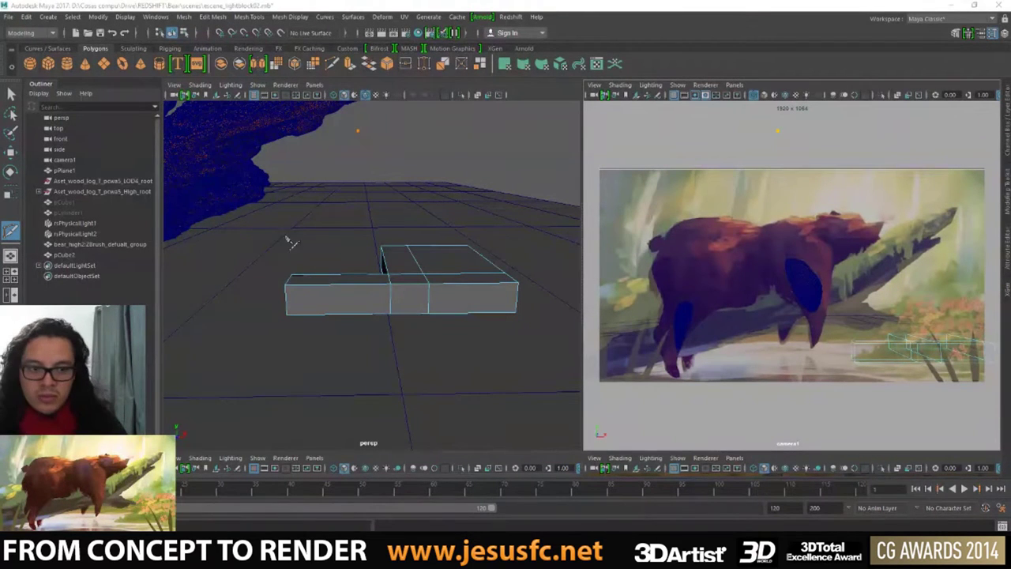
{"action": "left_click_drag", "start_coordinate": [287, 239], "coordinate": [407, 269], "text": "alt"}
- Extrude pCube2's right end face and pull it out to the right to lengthen the box
{"action": "key", "text": "q"}
{"action": "right_click_drag", "start_coordinate": [475, 286], "coordinate": [466, 302]}
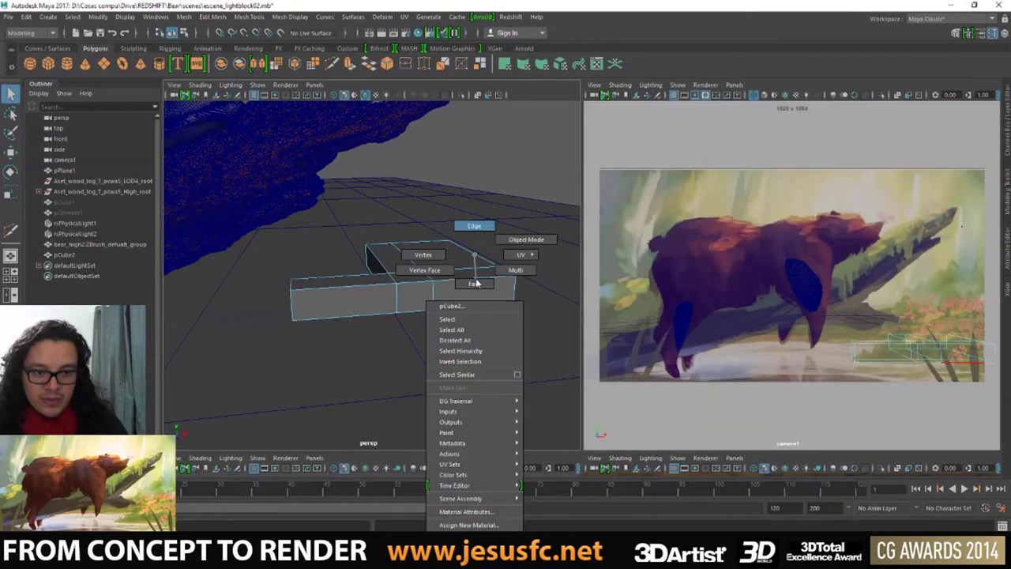
{"action": "left_click", "coordinate": [466, 302]}
{"action": "left_click", "coordinate": [466, 302]}
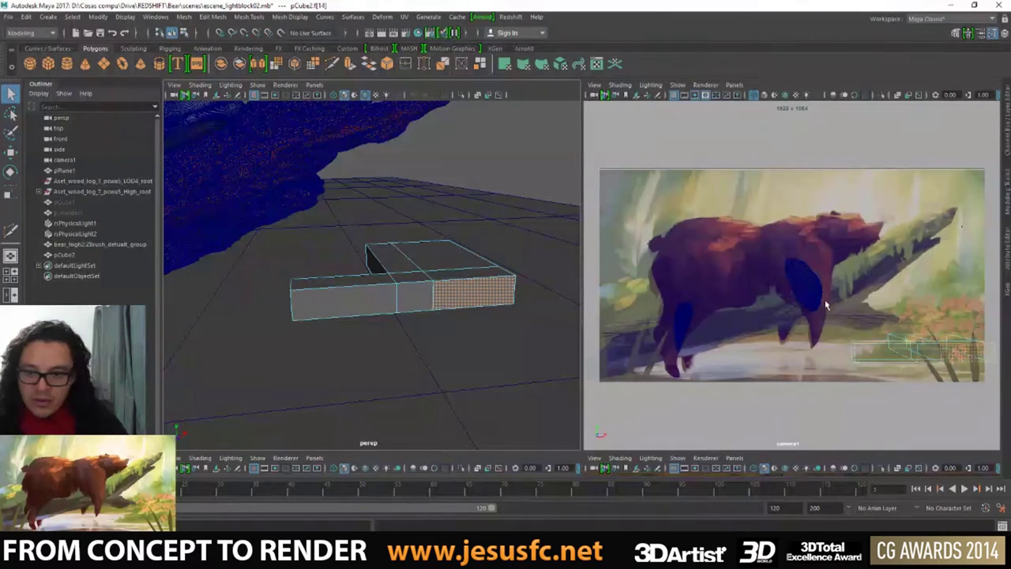
{"action": "left_click", "coordinate": [350, 67]}
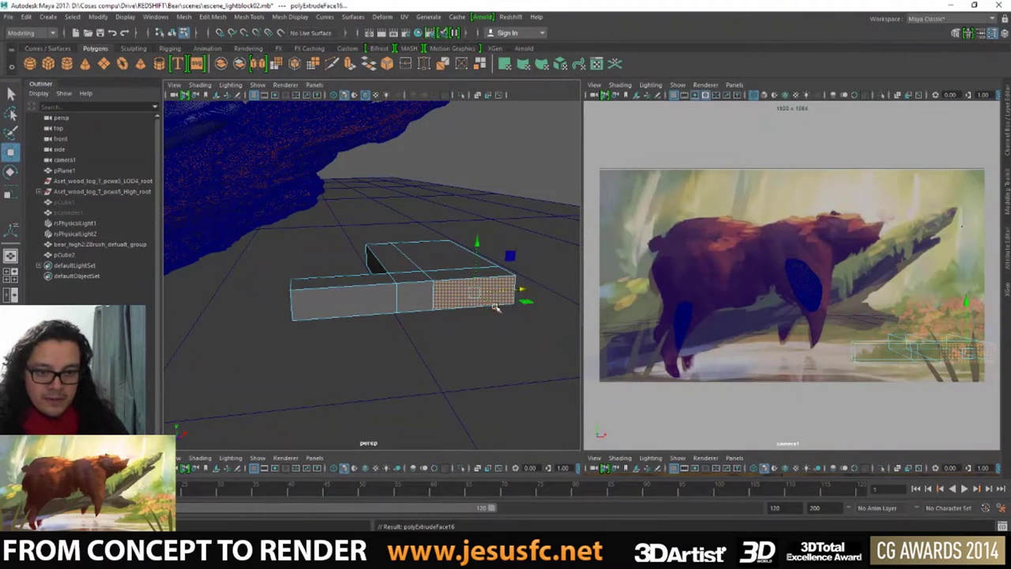
{"action": "left_click_drag", "start_coordinate": [494, 307], "coordinate": [591, 436]}
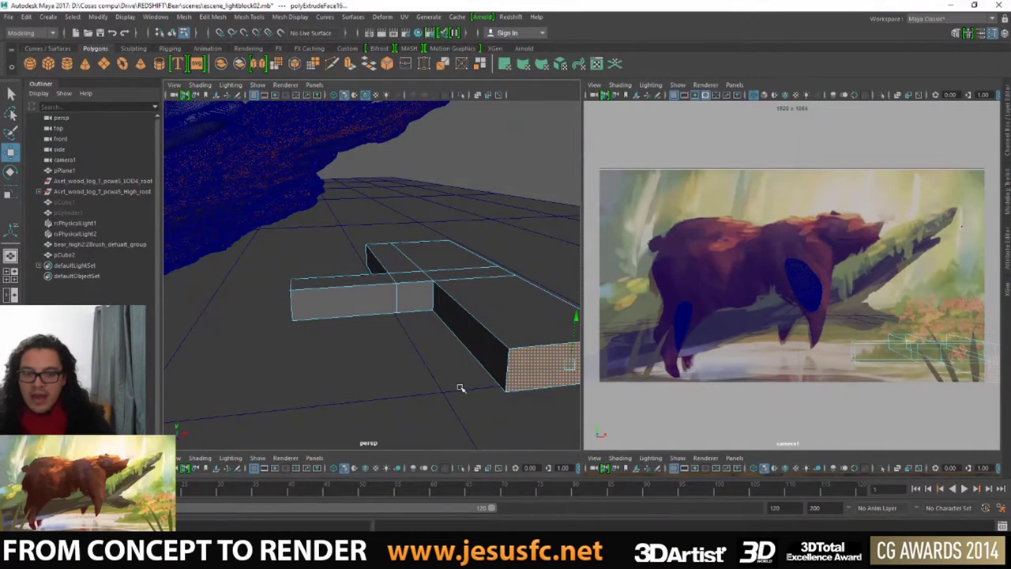
{"action": "left_click_drag", "start_coordinate": [485, 366], "coordinate": [443, 343], "text": "alt"}
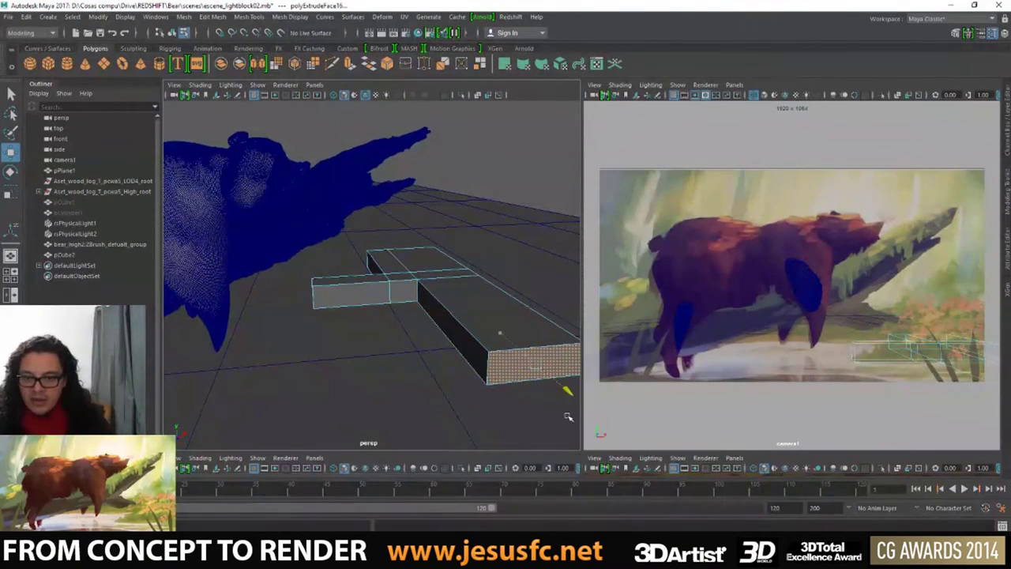
{"action": "left_click_drag", "start_coordinate": [567, 416], "coordinate": [543, 423]}
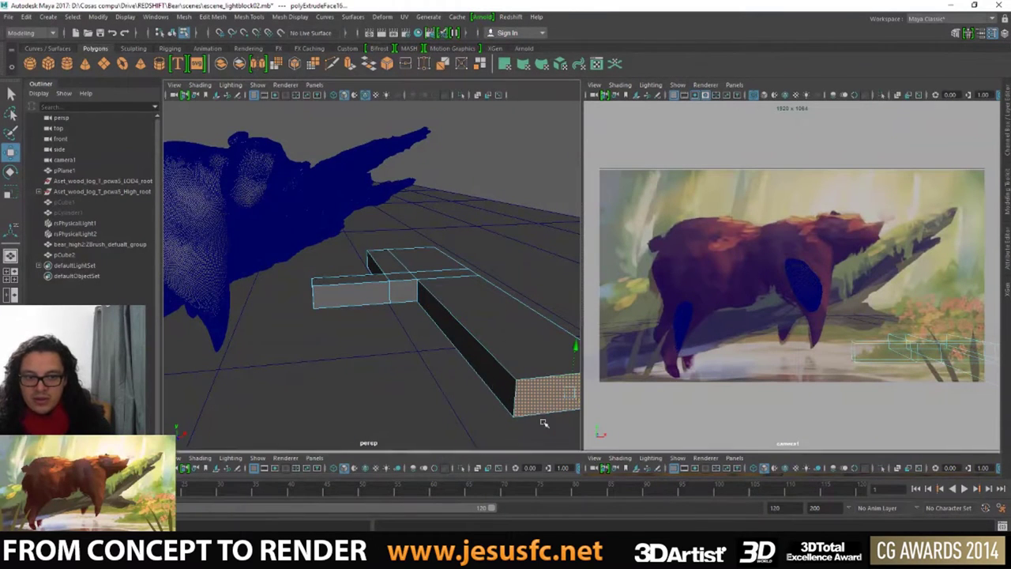
{"action": "left_click_drag", "start_coordinate": [421, 305], "coordinate": [474, 316], "text": "alt"}
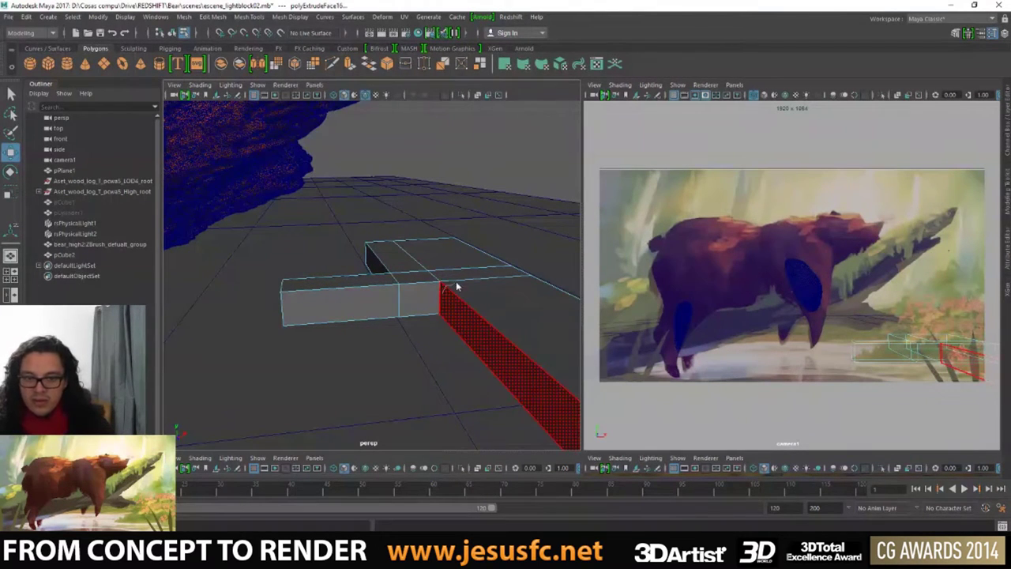
- Extrude the new end face again and drag it far out across the ground
{"action": "right_click_drag", "start_coordinate": [456, 286], "coordinate": [476, 245]}
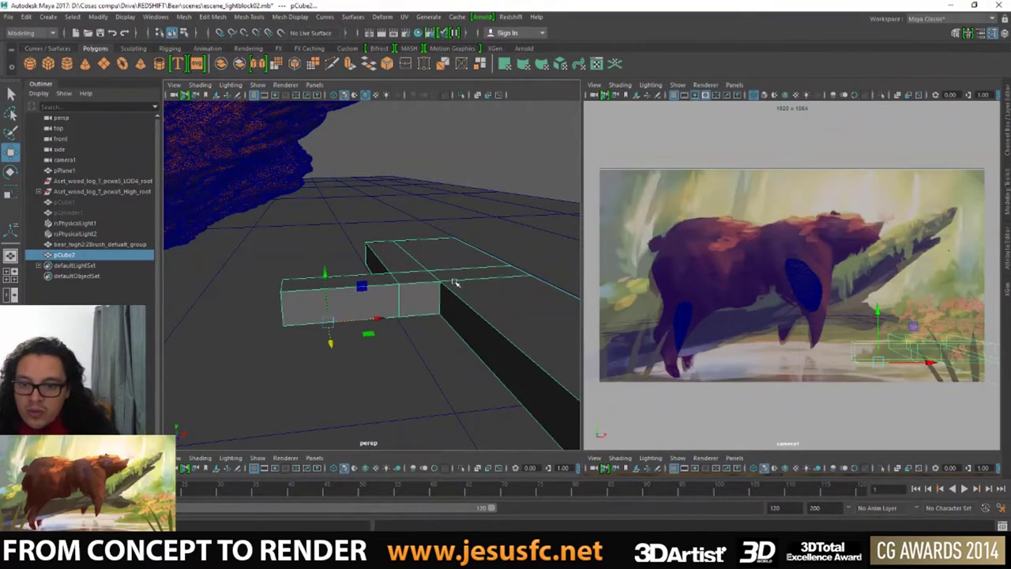
{"action": "mouse_move", "coordinate": [454, 282]}
{"action": "left_mouse_down", "text": "alt"}
{"action": "mouse_move", "coordinate": [426, 260]}
{"action": "mouse_move", "coordinate": [388, 271]}
{"action": "mouse_move", "coordinate": [447, 253]}
{"action": "mouse_move", "coordinate": [340, 284]}
{"action": "mouse_move", "coordinate": [557, 292]}
{"action": "mouse_move", "coordinate": [499, 268]}
{"action": "mouse_move", "coordinate": [506, 276]}
{"action": "left_mouse_up", "text": "alt"}
{"action": "right_click_drag", "start_coordinate": [506, 277], "coordinate": [501, 316]}
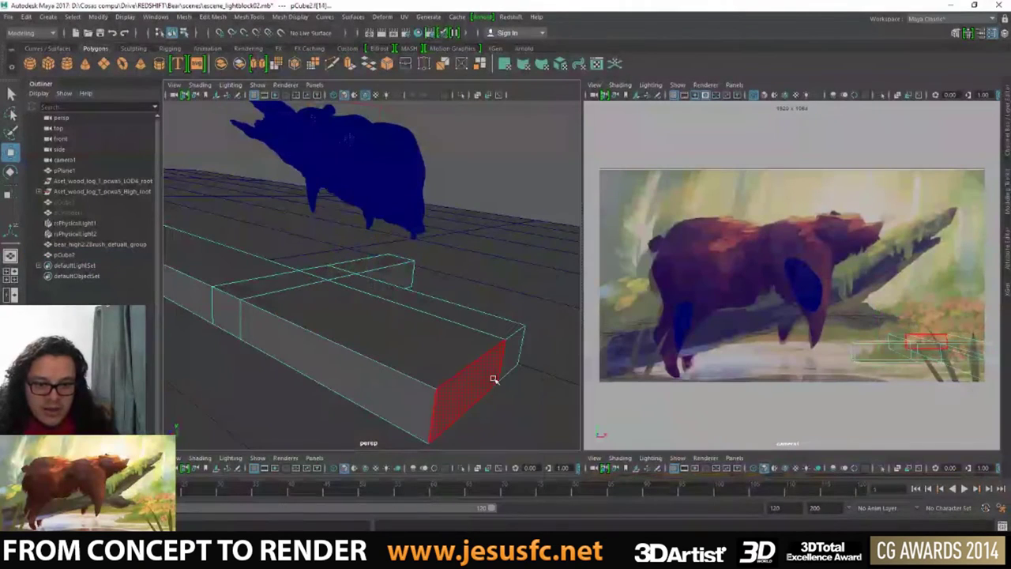
{"action": "left_click", "coordinate": [493, 379]}
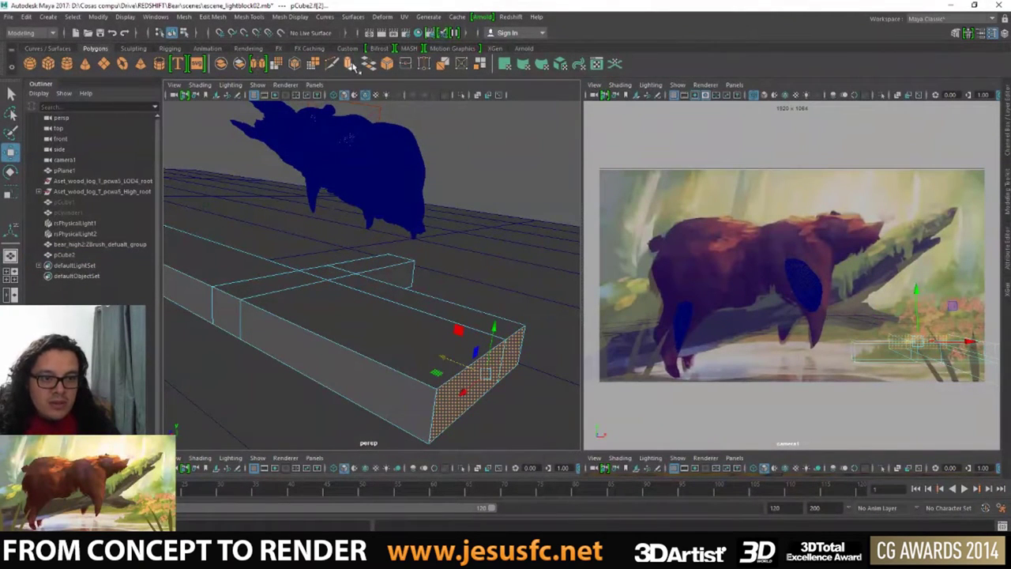
{"action": "right_click_drag", "start_coordinate": [486, 352], "coordinate": [523, 363], "text": "shift"}
{"action": "left_click_drag", "start_coordinate": [448, 362], "coordinate": [597, 423]}
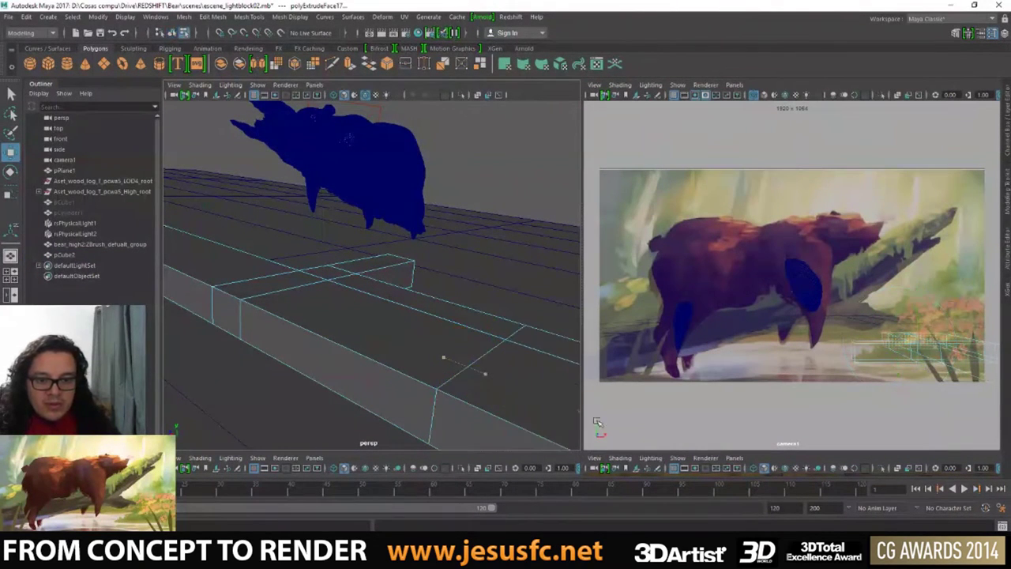
{"action": "scroll", "coordinate": [427, 241], "scroll_direction": "down", "scroll_amount": 5}
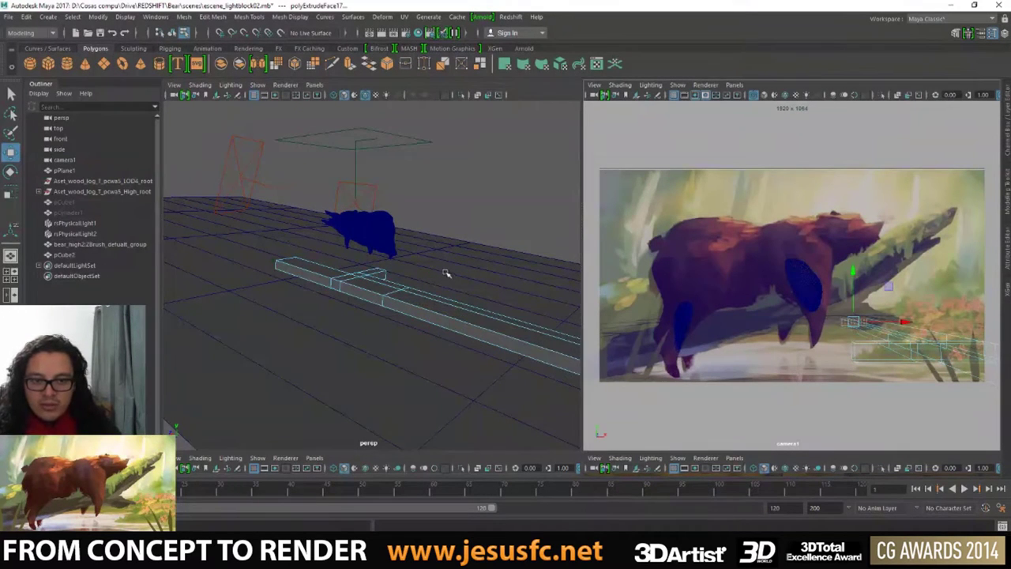
{"action": "mouse_move", "coordinate": [444, 274]}
{"action": "left_mouse_down", "text": "alt"}
{"action": "mouse_move", "coordinate": [456, 299]}
{"action": "mouse_move", "coordinate": [713, 371]}
{"action": "left_mouse_up", "text": "alt"}
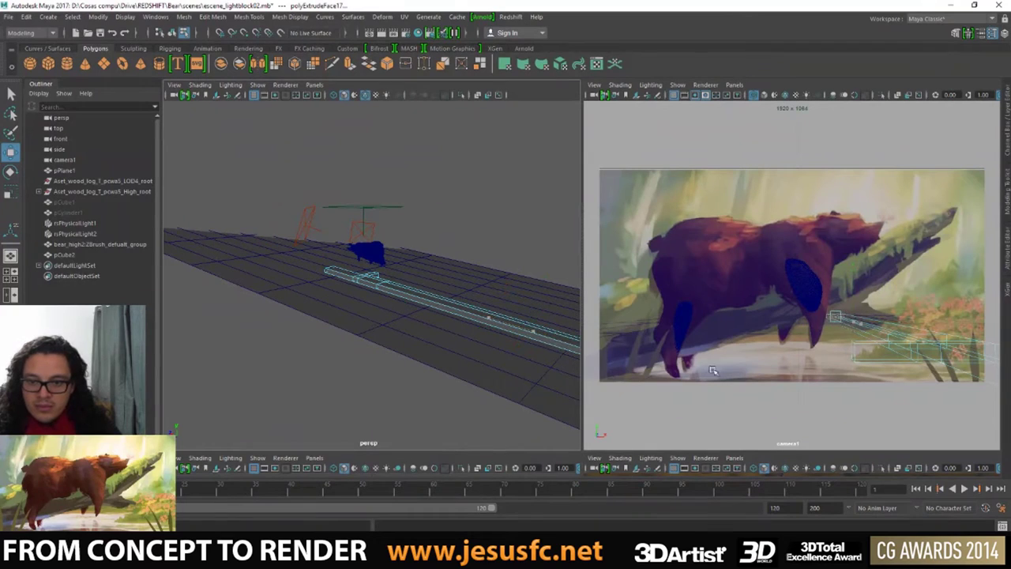
- Select the long box pCube2 and the ground plane pPlane1 and group them as group1
{"action": "key", "text": "q"}
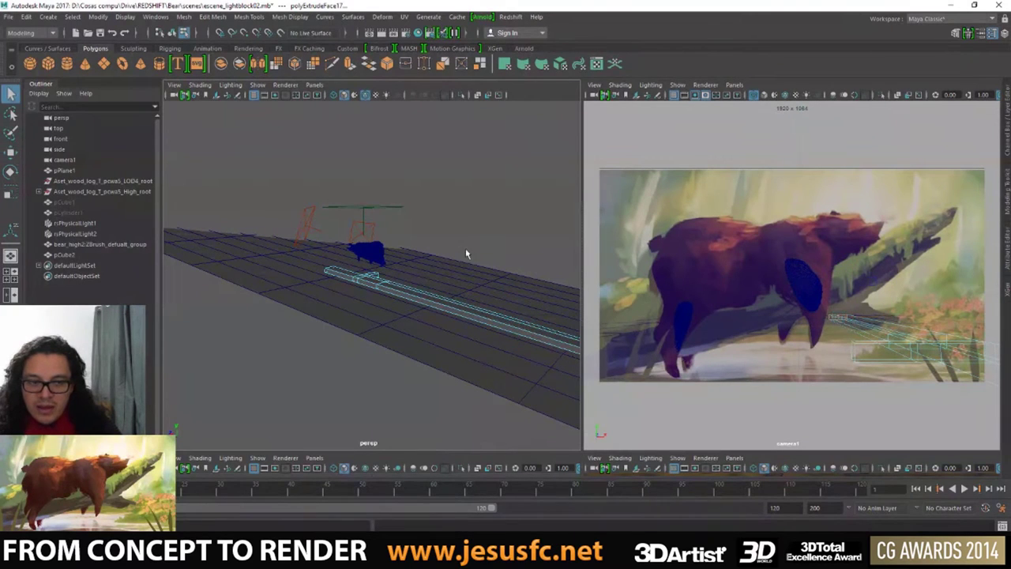
{"action": "right_click", "coordinate": [438, 269]}
{"action": "left_click", "coordinate": [594, 309]}
{"action": "left_click", "coordinate": [916, 327]}
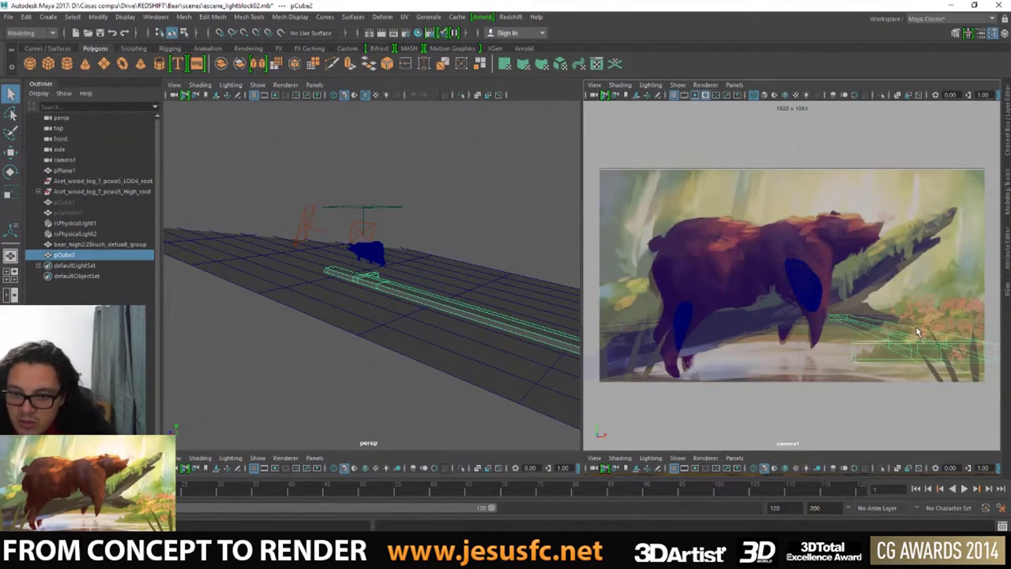
{"action": "left_click", "coordinate": [517, 302], "text": "shift"}
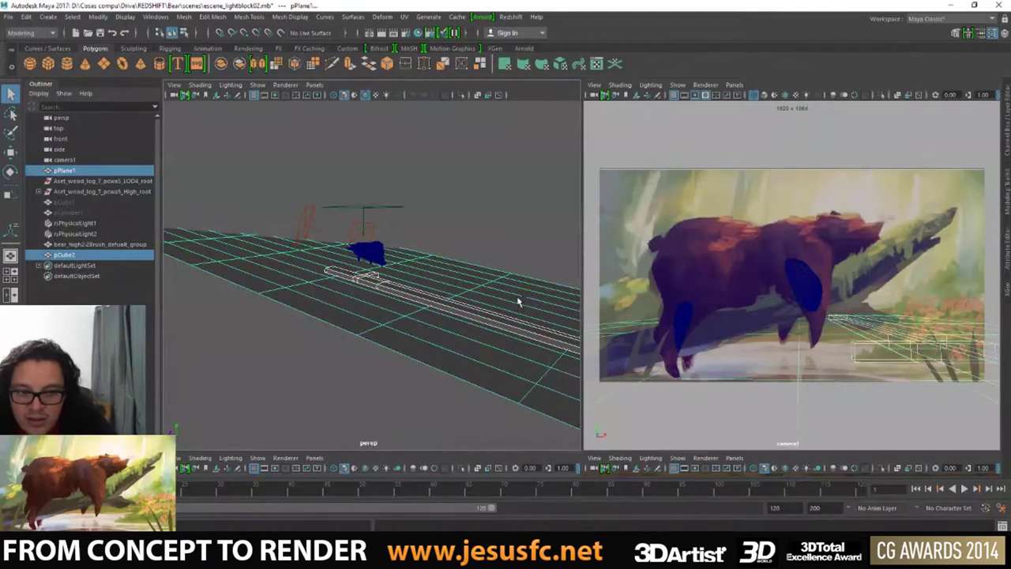
{"action": "key", "text": "ctrl+g"}
- Rotate group1 about the vertical Y axis, then select the ground plane alone
{"action": "key", "text": "e"}
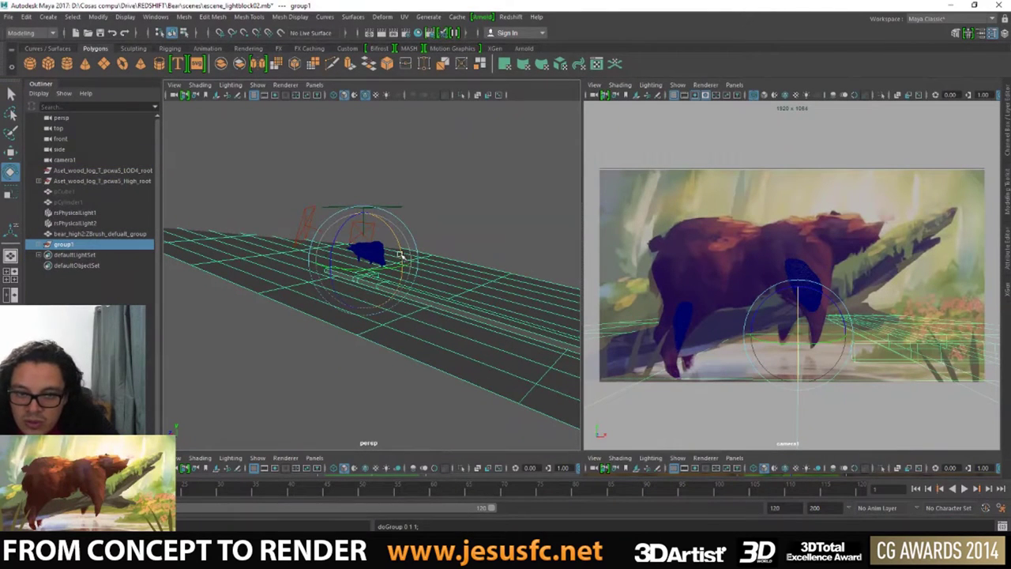
{"action": "left_click_drag", "start_coordinate": [401, 248], "coordinate": [399, 247]}
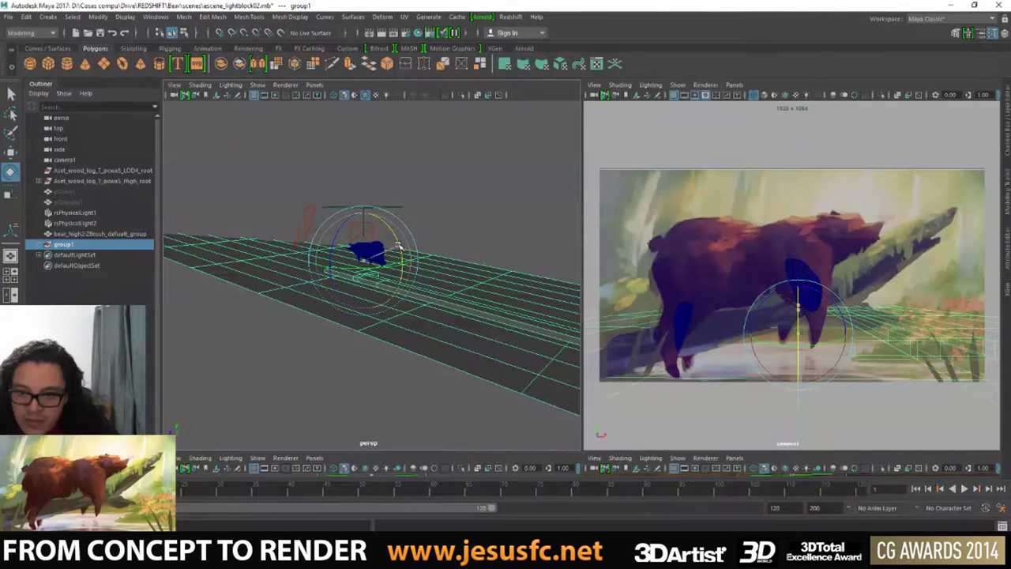
{"action": "key", "text": "q"}
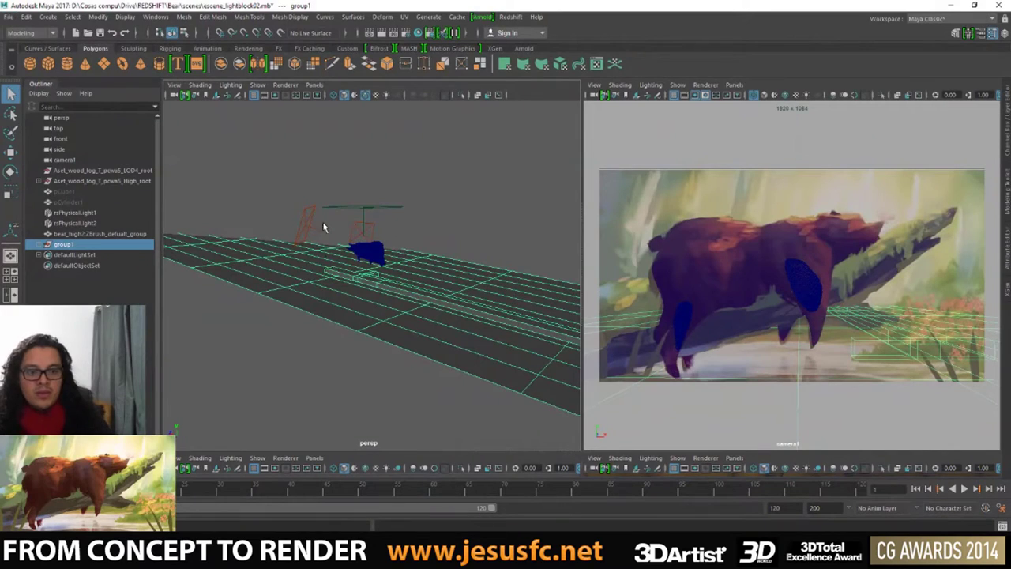
{"action": "mouse_move", "coordinate": [323, 227]}
{"action": "left_mouse_down", "text": "alt"}
{"action": "mouse_move", "coordinate": [563, 255]}
{"action": "mouse_move", "coordinate": [384, 255]}
{"action": "mouse_move", "coordinate": [446, 255]}
{"action": "mouse_move", "coordinate": [280, 269]}
{"action": "left_mouse_up", "text": "alt"}
{"action": "left_click", "coordinate": [280, 270]}
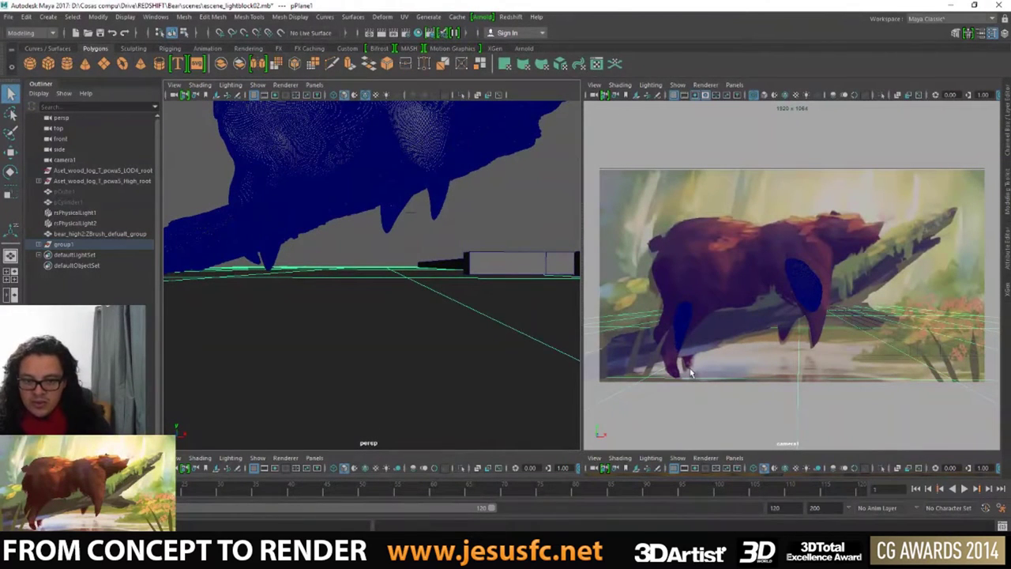
- Select the long beam and add a new edge across it with Multi-Cut
{"action": "mouse_move", "coordinate": [395, 226]}
{"action": "left_mouse_down", "text": "alt"}
{"action": "mouse_move", "coordinate": [469, 266]}
{"action": "mouse_move", "coordinate": [492, 263]}
{"action": "mouse_move", "coordinate": [465, 273]}
{"action": "mouse_move", "coordinate": [255, 272]}
{"action": "mouse_move", "coordinate": [366, 276]}
{"action": "left_mouse_up", "text": "alt"}
{"action": "left_click", "coordinate": [468, 265]}
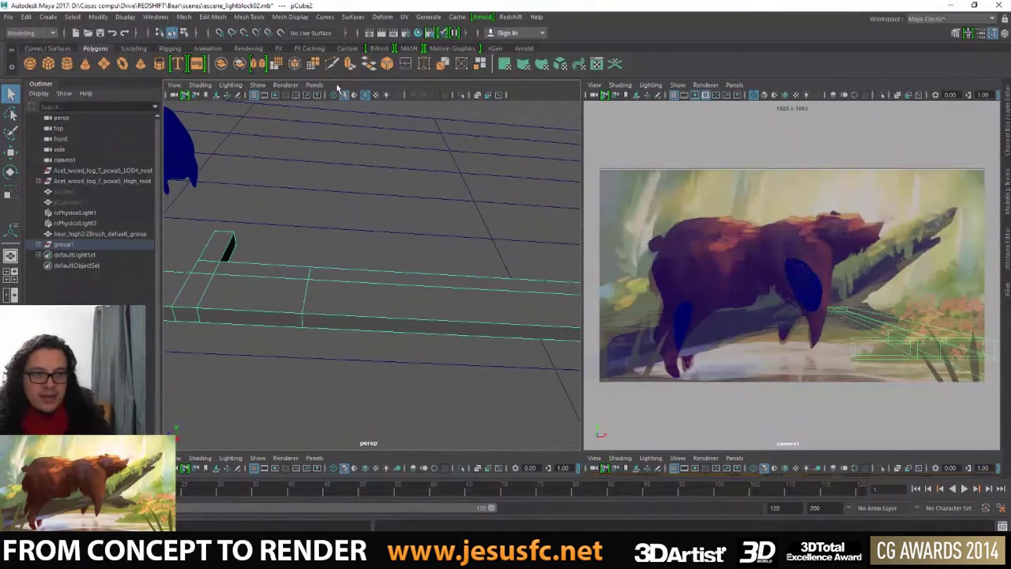
{"action": "key", "text": "y"}
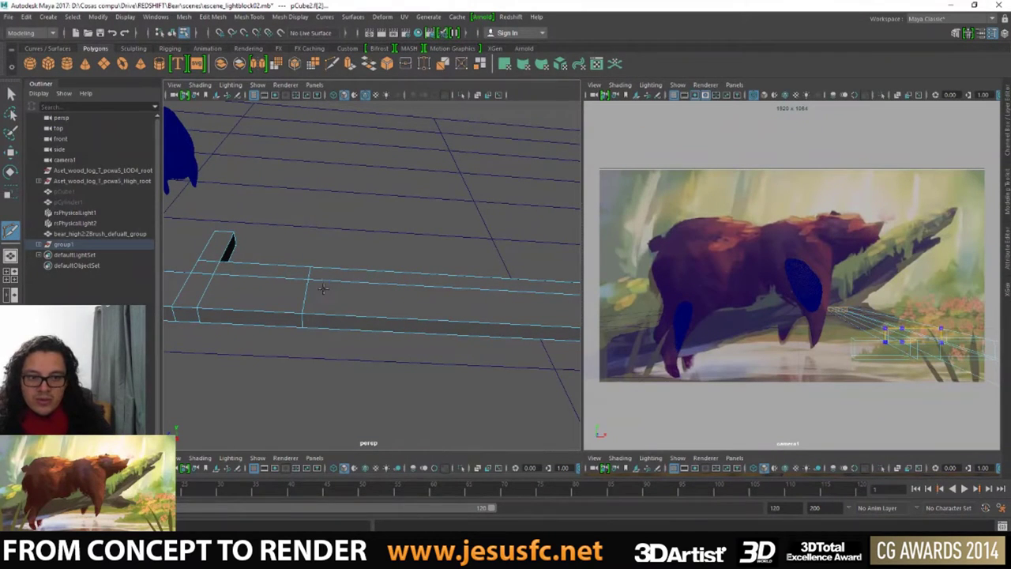
{"action": "key", "text": "q"}
- Extrude the beam's long side face with Ctrl+E and drag it far outward into camera view
{"action": "right_click_drag", "start_coordinate": [314, 284], "coordinate": [303, 274]}
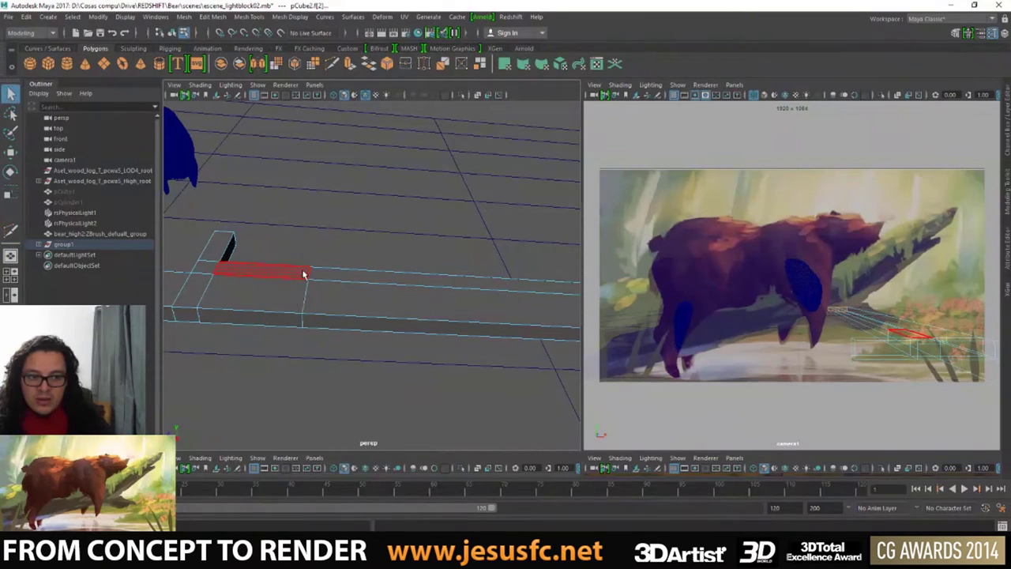
{"action": "left_click_drag", "start_coordinate": [314, 265], "coordinate": [182, 257], "text": "alt"}
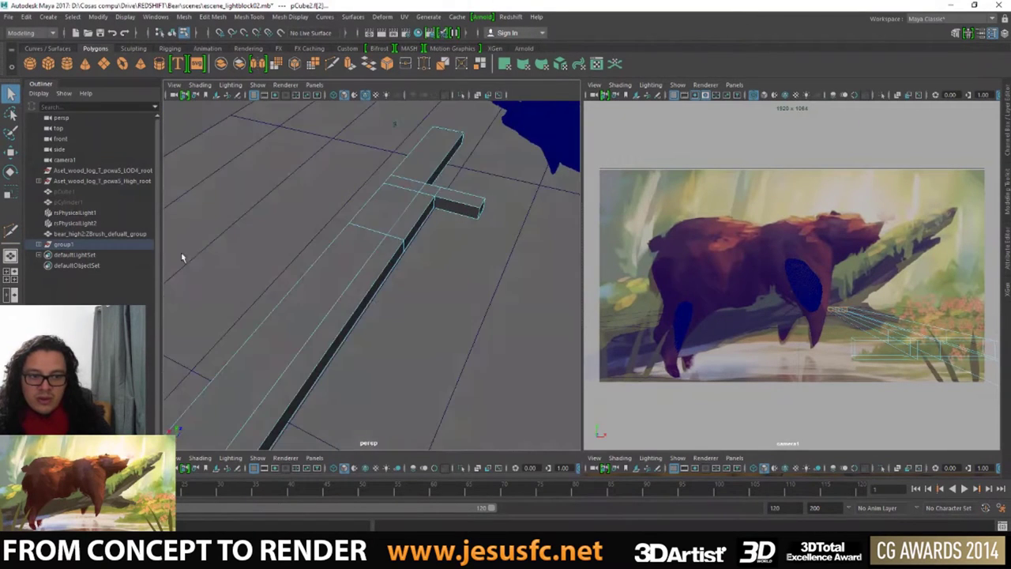
{"action": "left_click", "coordinate": [372, 289]}
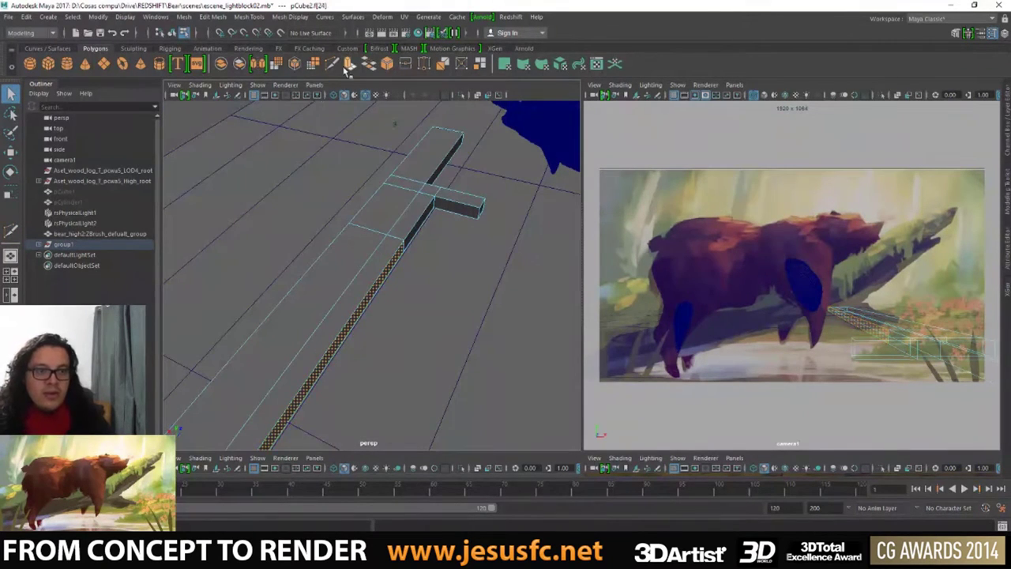
{"action": "key", "text": "w"}
{"action": "scroll", "coordinate": [406, 311], "scroll_direction": "down", "scroll_amount": 5}
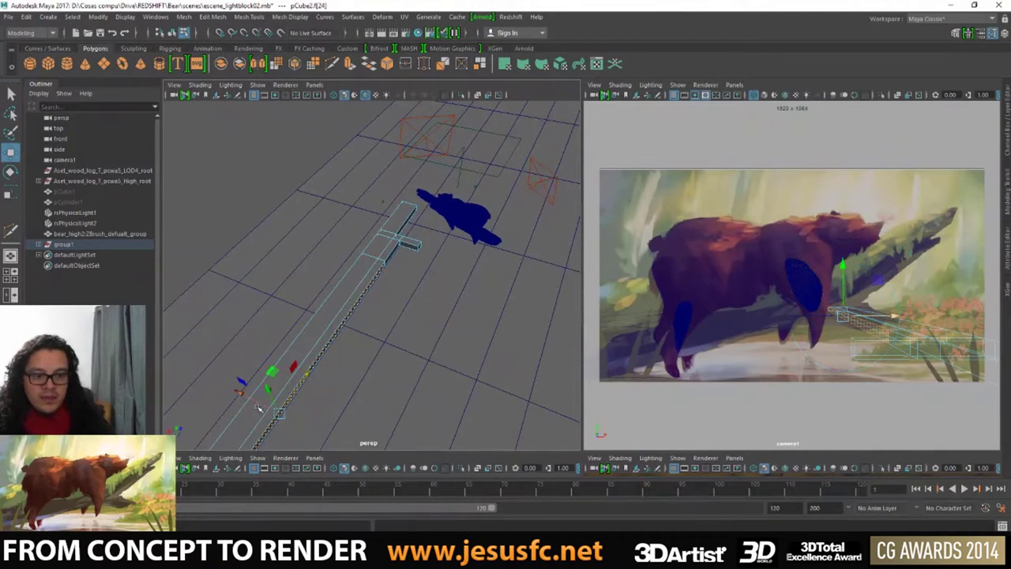
{"action": "key", "text": "ctrl+e"}
{"action": "left_click_drag", "start_coordinate": [259, 408], "coordinate": [677, 463]}
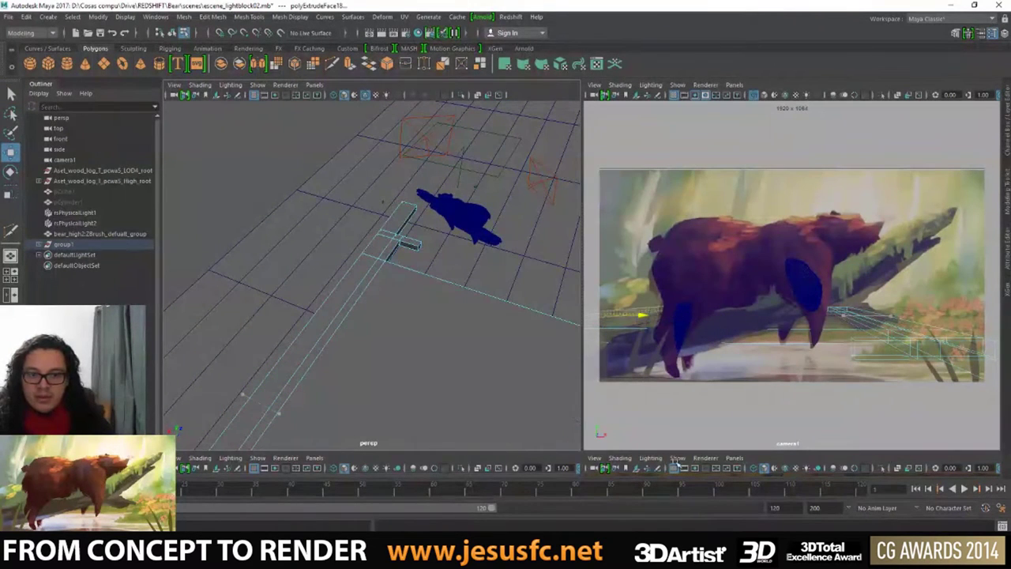
{"action": "mouse_move", "coordinate": [453, 280]}
{"action": "left_mouse_down", "text": "alt"}
{"action": "mouse_move", "coordinate": [344, 286]}
{"action": "mouse_move", "coordinate": [355, 297]}
{"action": "left_mouse_up", "text": "alt"}
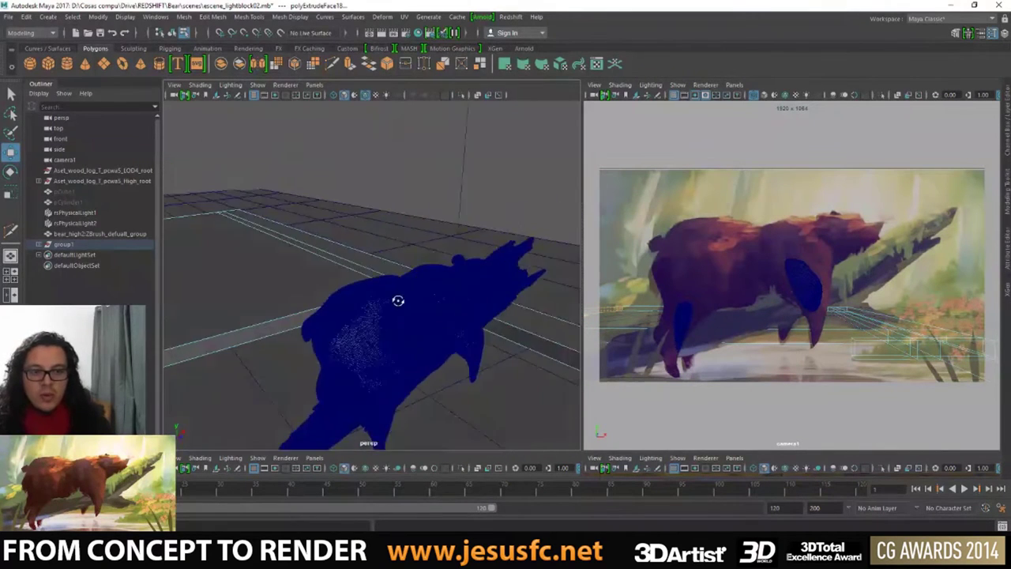
{"action": "key", "text": "q"}
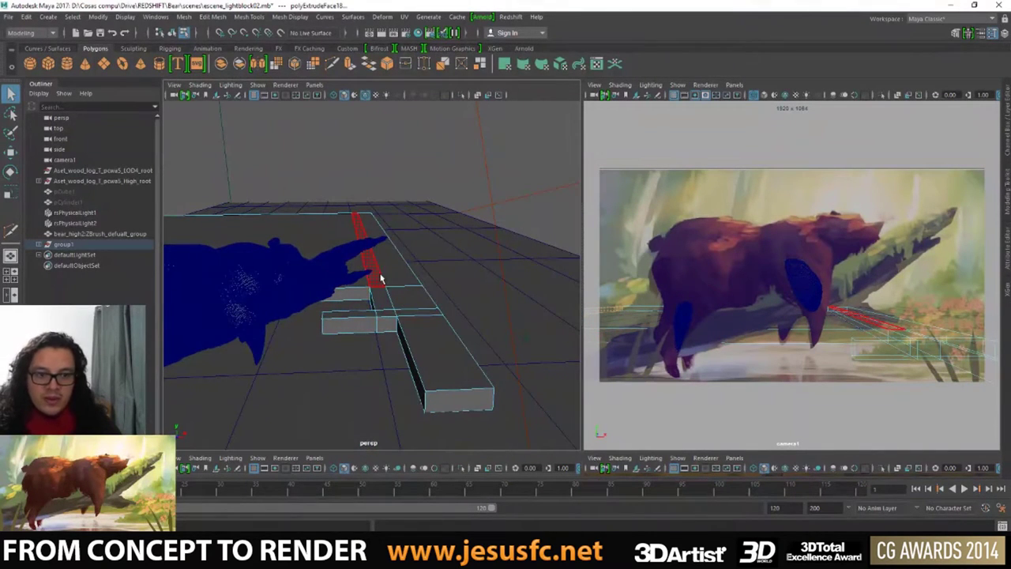
{"action": "right_click_drag", "start_coordinate": [381, 276], "coordinate": [413, 217]}
{"action": "mouse_move", "coordinate": [412, 219]}
{"action": "left_mouse_down", "text": "alt"}
{"action": "mouse_move", "coordinate": [400, 185]}
{"action": "mouse_move", "coordinate": [374, 221]}
{"action": "mouse_move", "coordinate": [217, 233]}
{"action": "left_mouse_up", "text": "alt"}
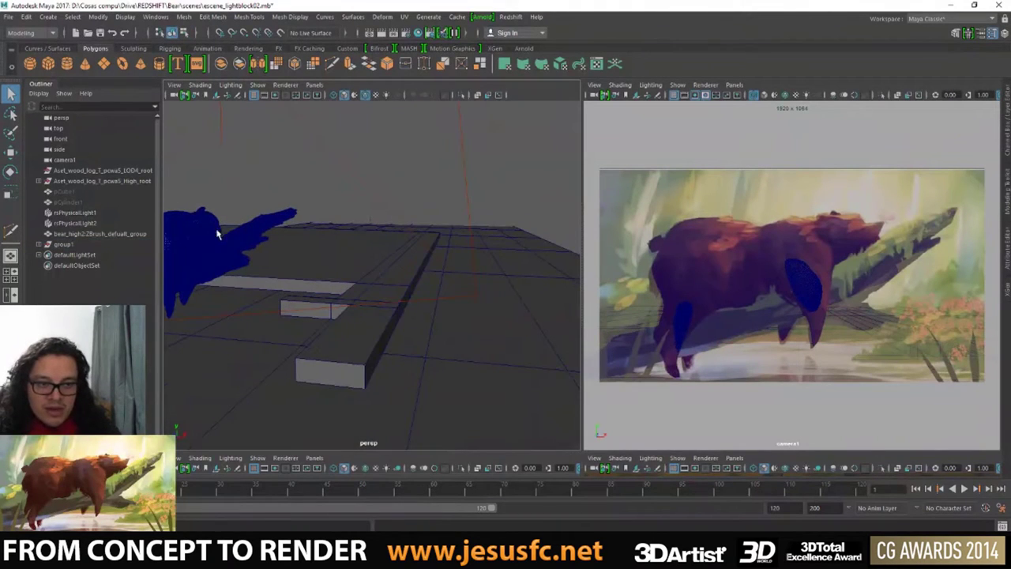
- Hide the bear model with Ctrl+H to clear the view of the beams
{"action": "left_click", "coordinate": [262, 217]}
{"action": "key", "text": "ctrl+h"}
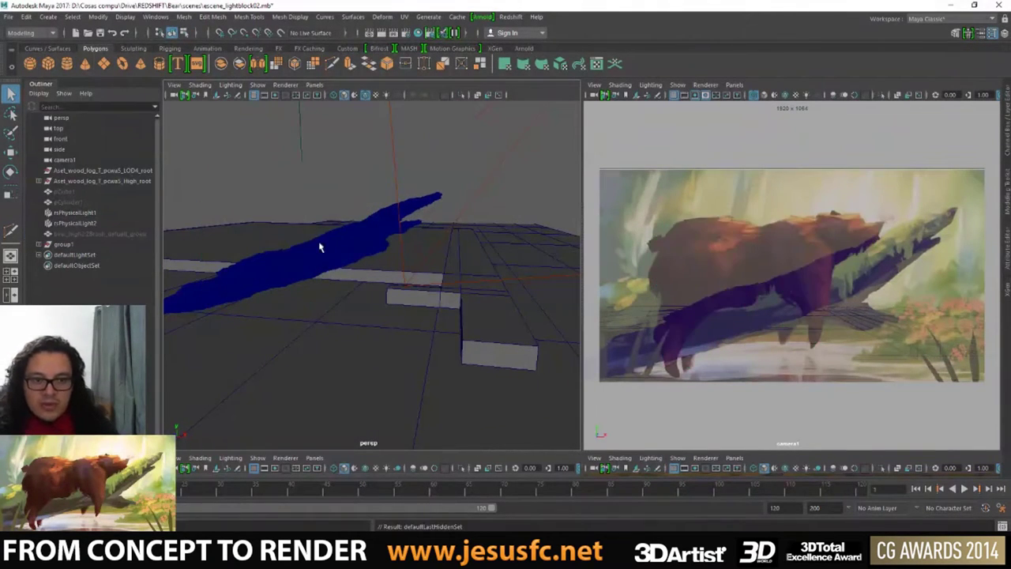
{"action": "left_click_drag", "start_coordinate": [319, 247], "coordinate": [269, 243], "text": "alt"}
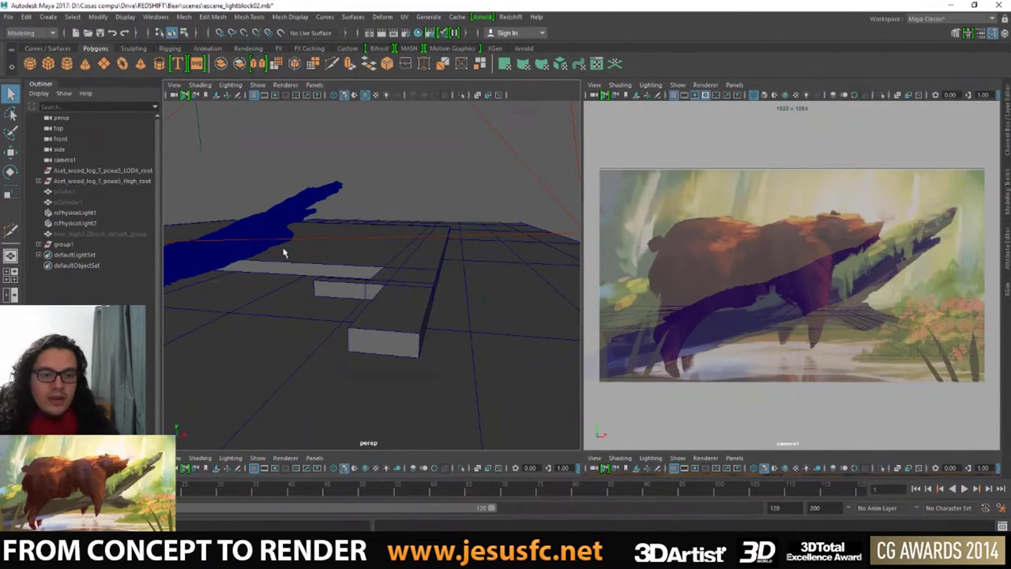
- Move the grouped ground beam blocks closer to camera1
{"action": "mouse_move", "coordinate": [285, 252]}
{"action": "left_mouse_down", "text": "alt"}
{"action": "mouse_move", "coordinate": [399, 263]}
{"action": "mouse_move", "coordinate": [429, 298]}
{"action": "left_mouse_up", "text": "alt"}
{"action": "left_click", "coordinate": [436, 304]}
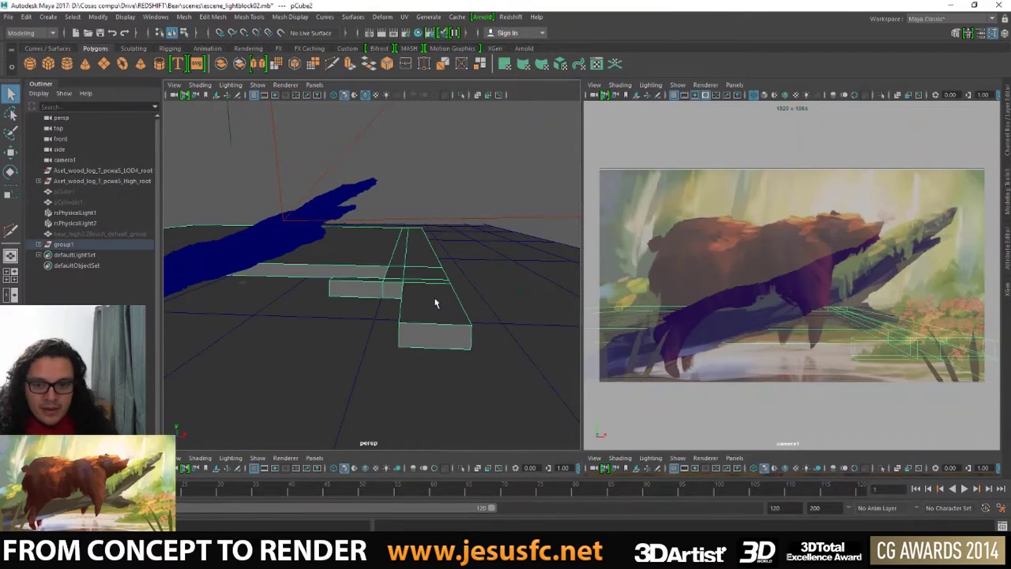
{"action": "key", "text": "w"}
{"action": "left_click_drag", "start_coordinate": [345, 306], "coordinate": [340, 313]}
{"action": "right_click_drag", "start_coordinate": [348, 310], "coordinate": [501, 289], "text": "alt"}
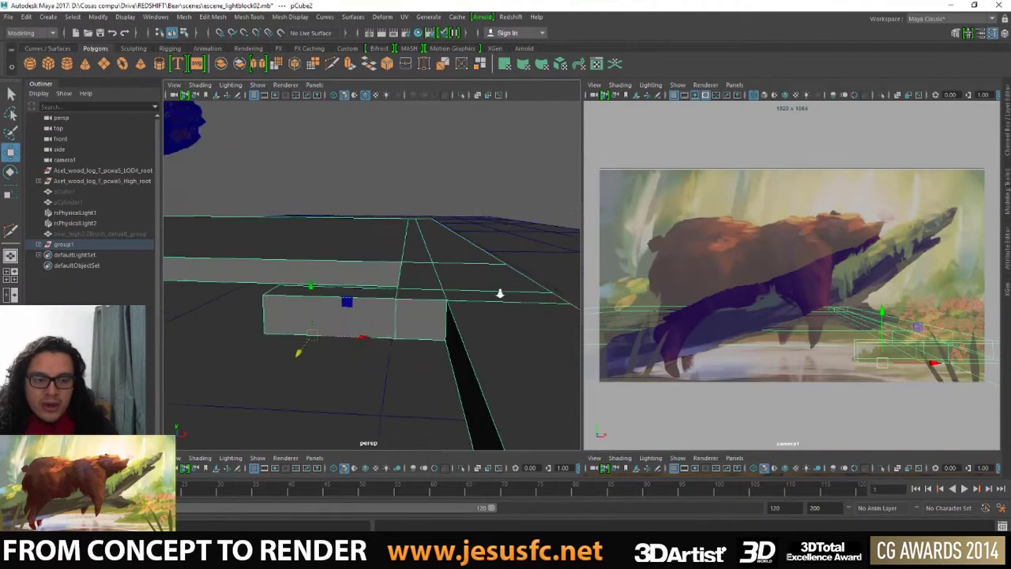
{"action": "key", "text": "q"}
- Lower the near beam's end edge so the block slopes like a wedge
{"action": "right_click_drag", "start_coordinate": [276, 274], "coordinate": [281, 229]}
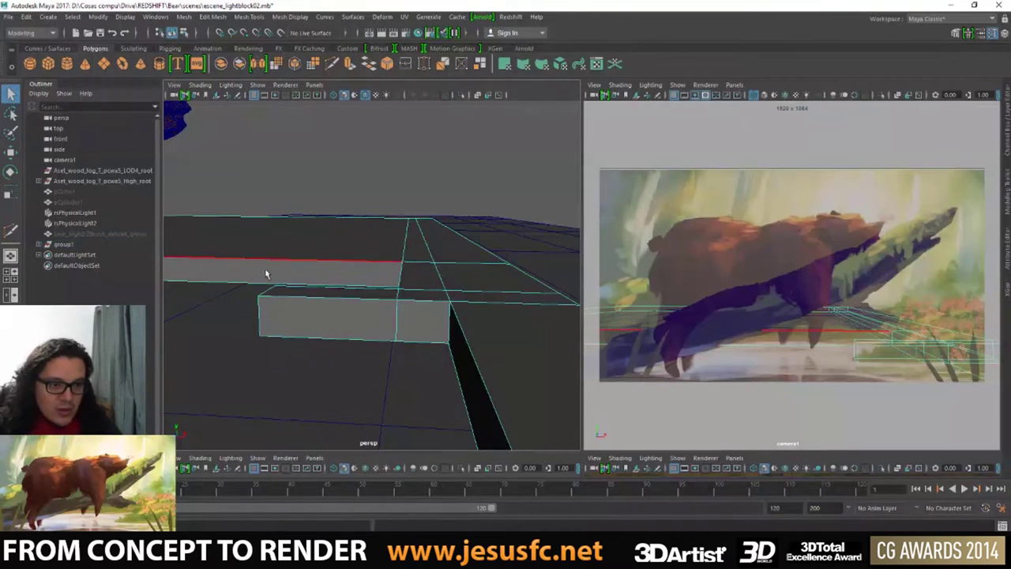
{"action": "left_click", "coordinate": [267, 291]}
{"action": "key", "text": "w"}
{"action": "mouse_move", "coordinate": [267, 265]}
{"action": "left_mouse_down"}
{"action": "mouse_move", "coordinate": [266, 283]}
{"action": "mouse_move", "coordinate": [289, 310]}
{"action": "mouse_move", "coordinate": [349, 324]}
{"action": "left_mouse_up"}
{"action": "key", "text": "q"}
- Select the beam-end edge and vertices and scale them to start tapering the end
{"action": "left_click", "coordinate": [389, 324]}
{"action": "key", "text": "r"}
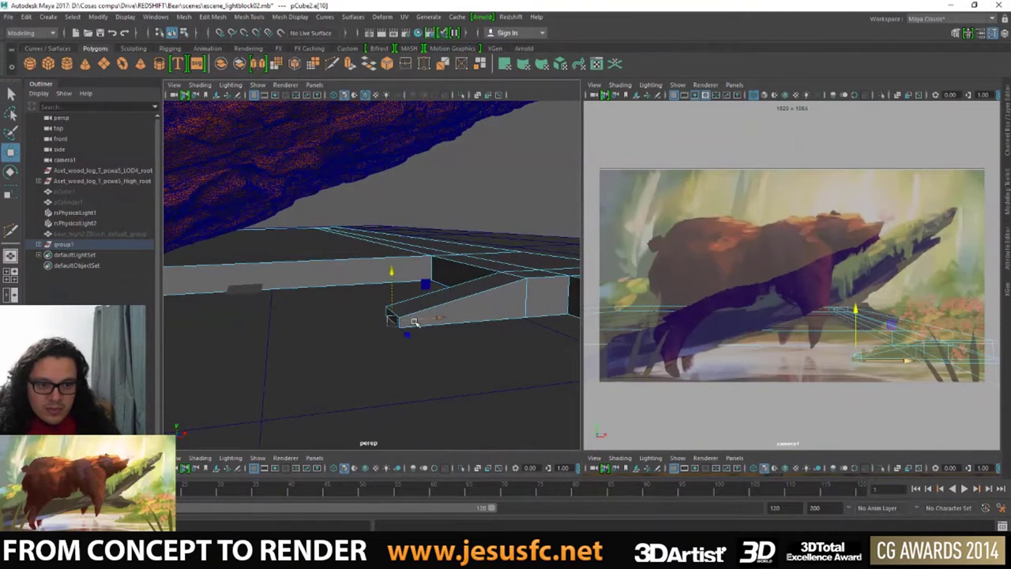
{"action": "left_click_drag", "start_coordinate": [412, 324], "coordinate": [395, 321], "text": "alt"}
{"action": "key", "text": "q"}
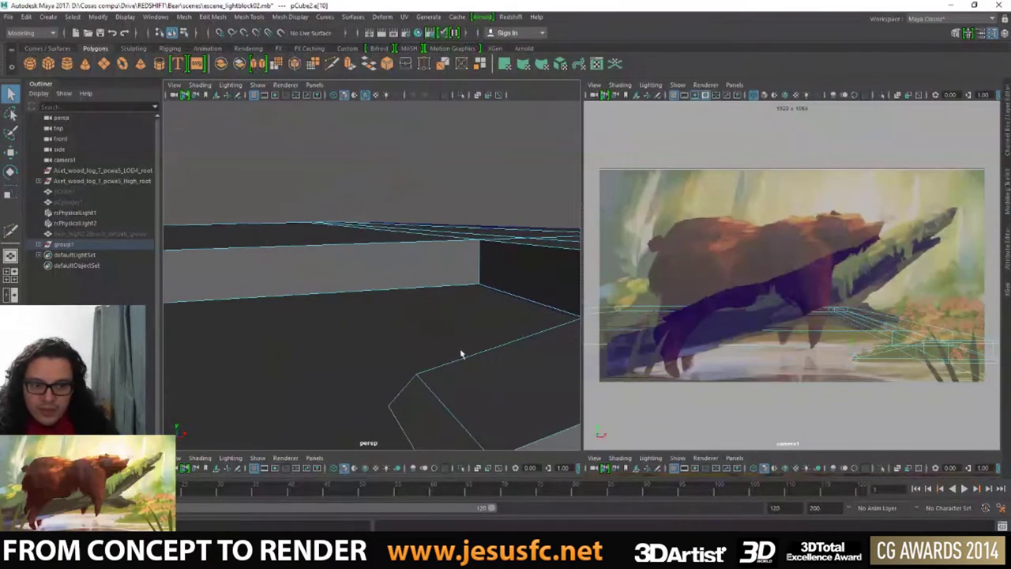
{"action": "left_click_drag", "start_coordinate": [460, 352], "coordinate": [455, 356], "text": "alt"}
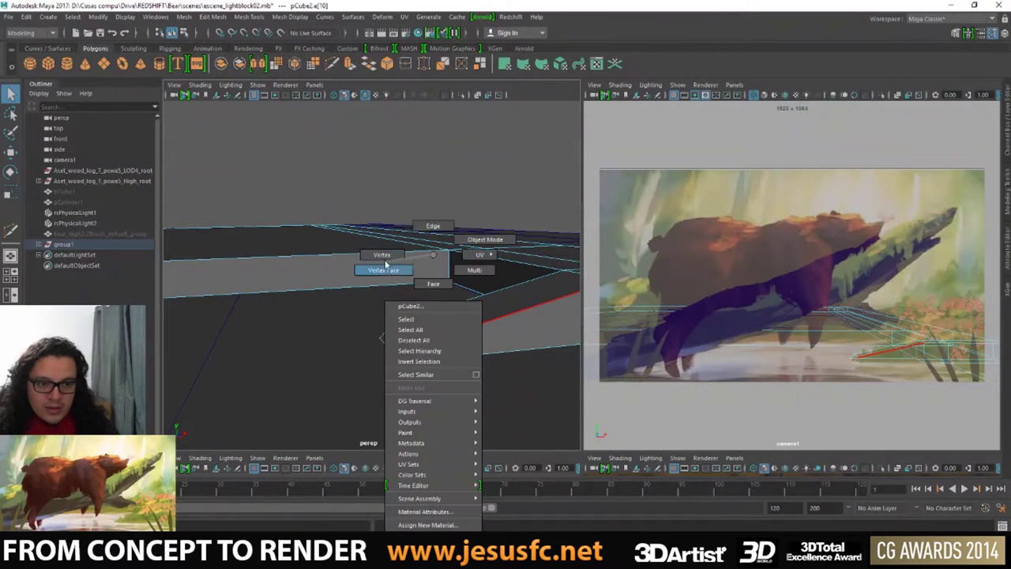
{"action": "right_click_drag", "start_coordinate": [395, 315], "coordinate": [384, 272]}
{"action": "key", "text": "e"}
{"action": "mouse_move", "coordinate": [376, 305]}
{"action": "left_mouse_down"}
{"action": "mouse_move", "coordinate": [430, 367]}
{"action": "mouse_move", "coordinate": [384, 347]}
{"action": "mouse_move", "coordinate": [411, 337]}
{"action": "left_mouse_up"}
{"action": "key", "text": "r"}
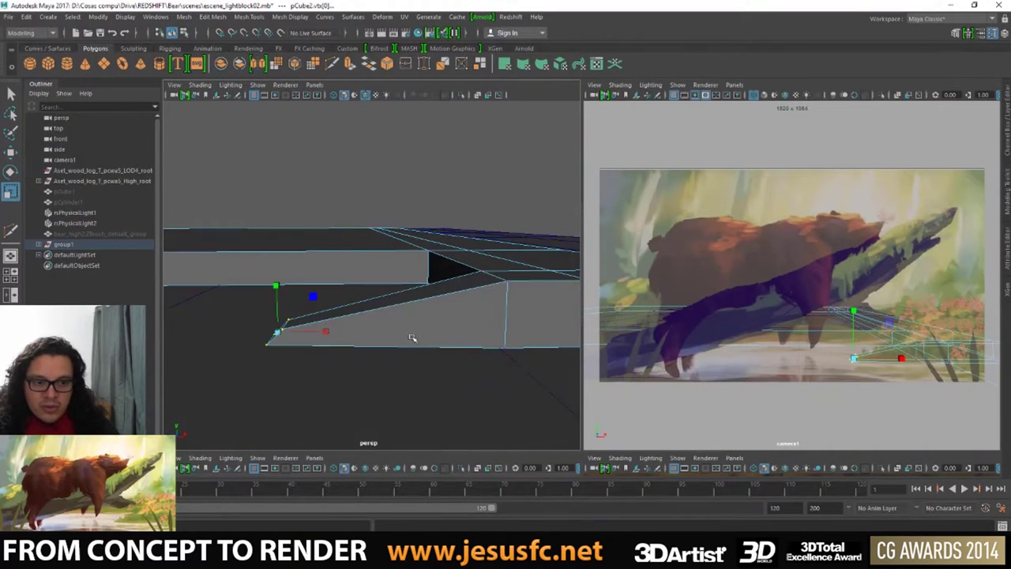
- Pull the beam's end edge down and across to taper the beam
{"action": "right_click_drag", "start_coordinate": [491, 260], "coordinate": [491, 237]}
{"action": "left_click", "coordinate": [492, 267]}
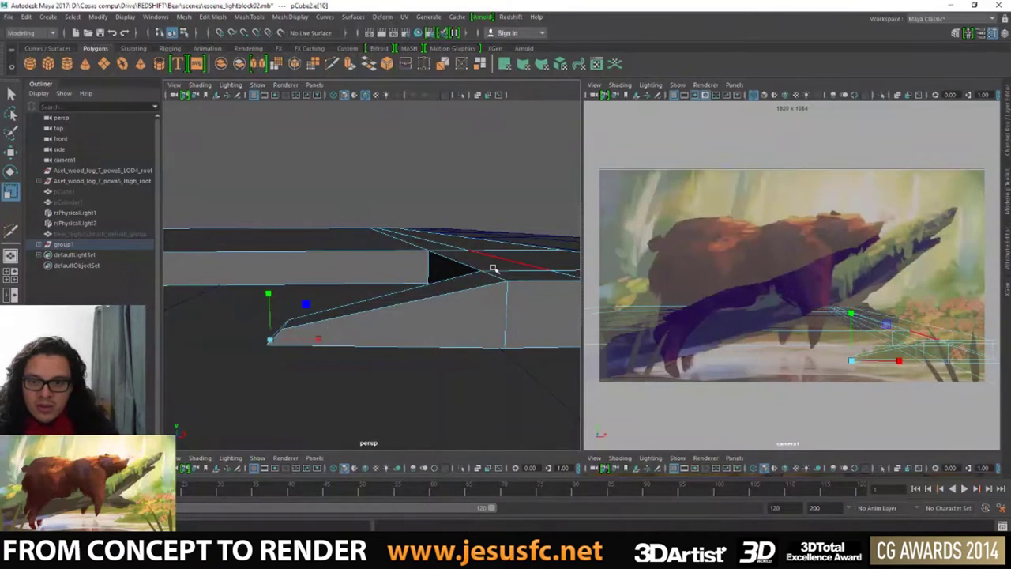
{"action": "key", "text": "w"}
{"action": "mouse_move", "coordinate": [493, 278]}
{"action": "left_mouse_down"}
{"action": "mouse_move", "coordinate": [489, 372]}
{"action": "mouse_move", "coordinate": [381, 293]}
{"action": "mouse_move", "coordinate": [422, 350]}
{"action": "mouse_move", "coordinate": [397, 307]}
{"action": "mouse_move", "coordinate": [413, 316]}
{"action": "mouse_move", "coordinate": [392, 294]}
{"action": "left_mouse_up"}
- Push the beam-corner vertex to the right and pick a vertex on the ground block's edge
{"action": "key", "text": "w"}
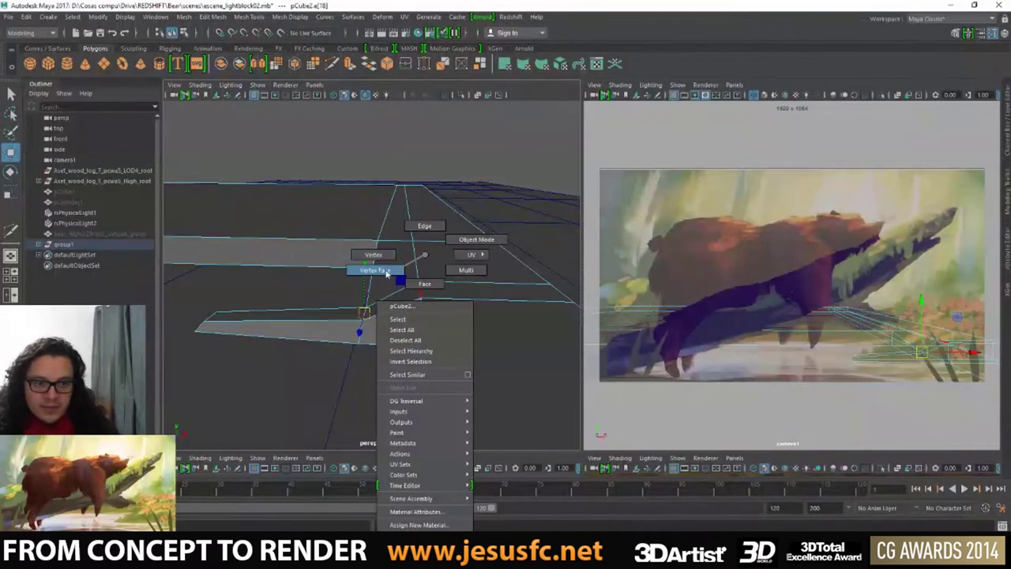
{"action": "right_click_drag", "start_coordinate": [397, 285], "coordinate": [371, 265]}
{"action": "left_click", "coordinate": [420, 297]}
{"action": "left_click_drag", "start_coordinate": [422, 296], "coordinate": [484, 307]}
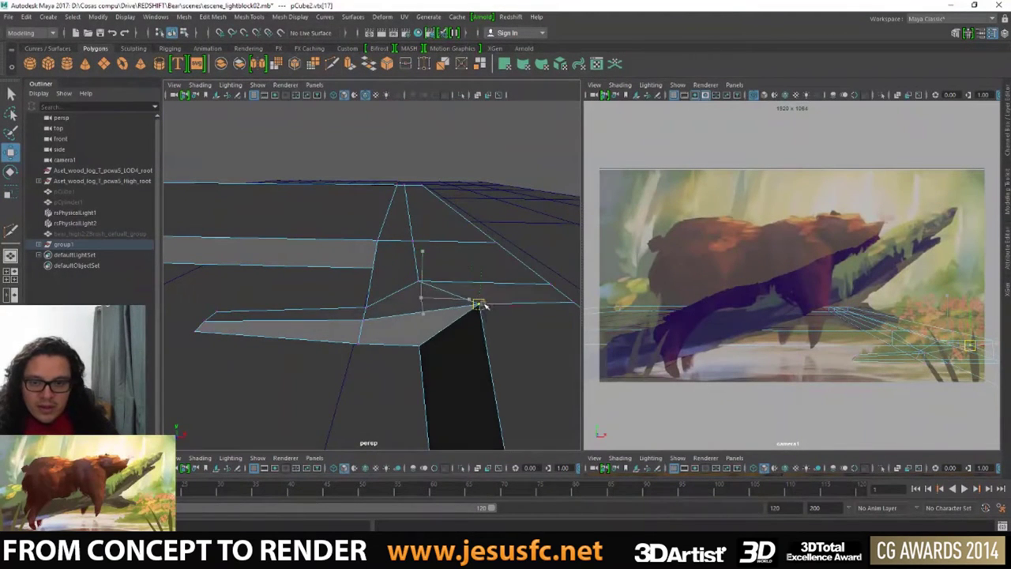
{"action": "key", "text": "q"}
{"action": "mouse_move", "coordinate": [422, 295]}
{"action": "left_mouse_down", "text": "alt"}
{"action": "mouse_move", "coordinate": [425, 328]}
{"action": "mouse_move", "coordinate": [444, 322]}
{"action": "left_mouse_up", "text": "alt"}
{"action": "key", "text": "w"}
{"action": "left_click", "coordinate": [382, 247]}
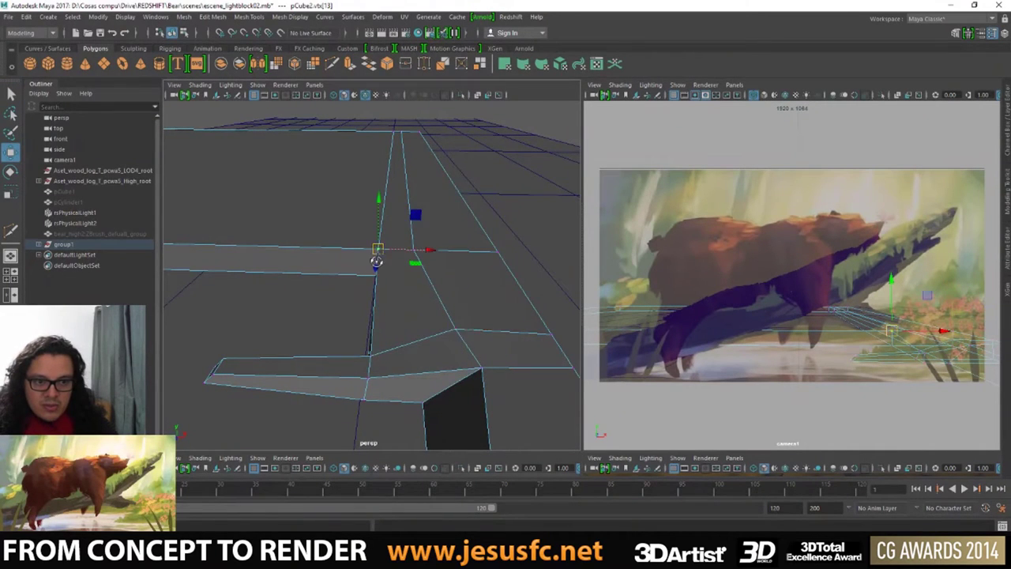
{"action": "mouse_move", "coordinate": [384, 245]}
{"action": "left_mouse_down", "text": "alt"}
{"action": "mouse_move", "coordinate": [372, 255]}
{"action": "mouse_move", "coordinate": [406, 253]}
{"action": "mouse_move", "coordinate": [450, 217]}
{"action": "left_mouse_up", "text": "alt"}
{"action": "key", "text": "q"}
{"action": "key", "text": "w"}
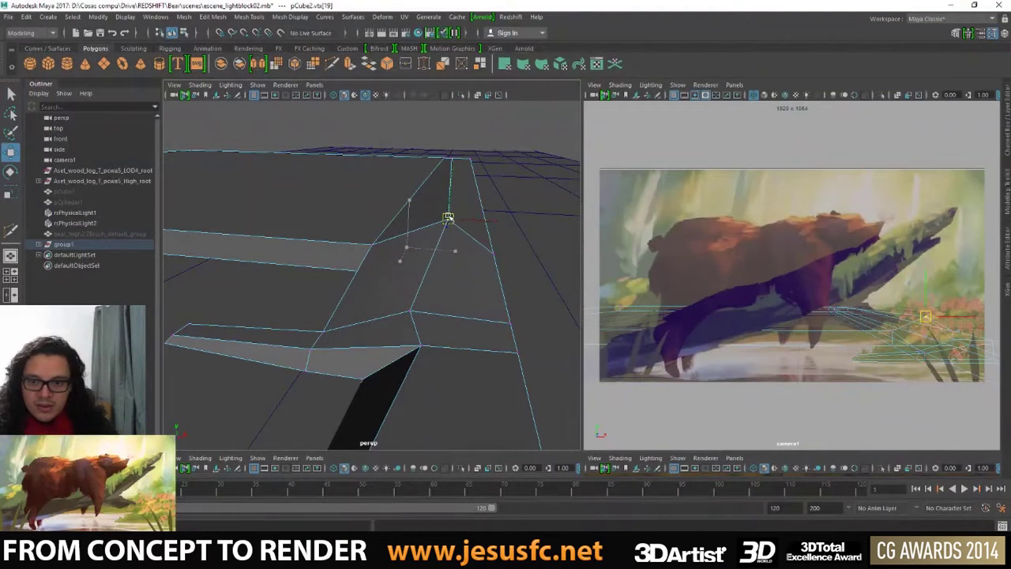
{"action": "key", "text": "q"}
- Shift the vertices on the bank's slope to the right to widen the bank
{"action": "left_click", "coordinate": [953, 345]}
{"action": "key", "text": "w"}
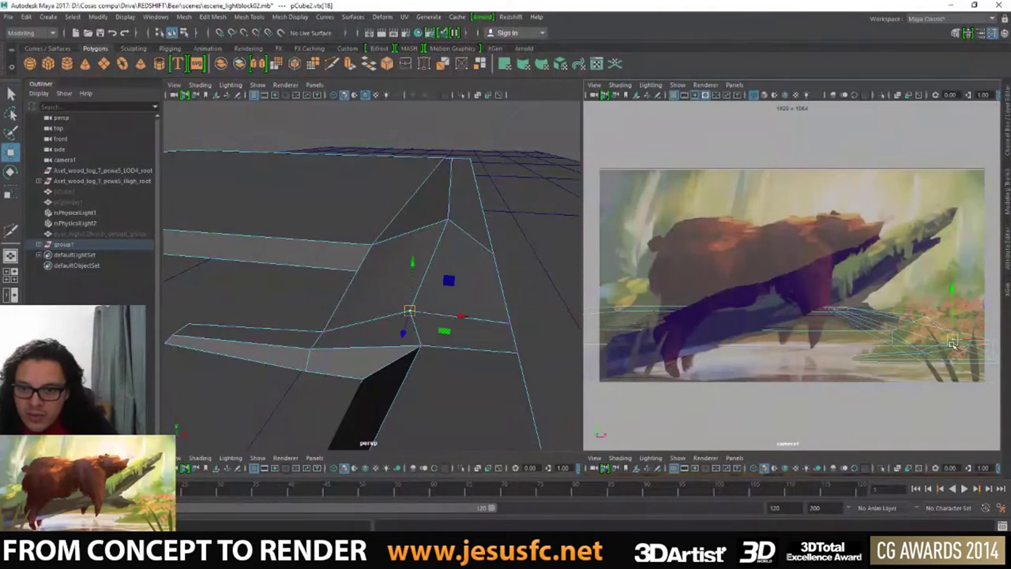
{"action": "left_click_drag", "start_coordinate": [953, 345], "coordinate": [989, 341]}
{"action": "key", "text": "q"}
{"action": "left_click", "coordinate": [969, 345]}
{"action": "key", "text": "w"}
{"action": "key", "text": "q"}
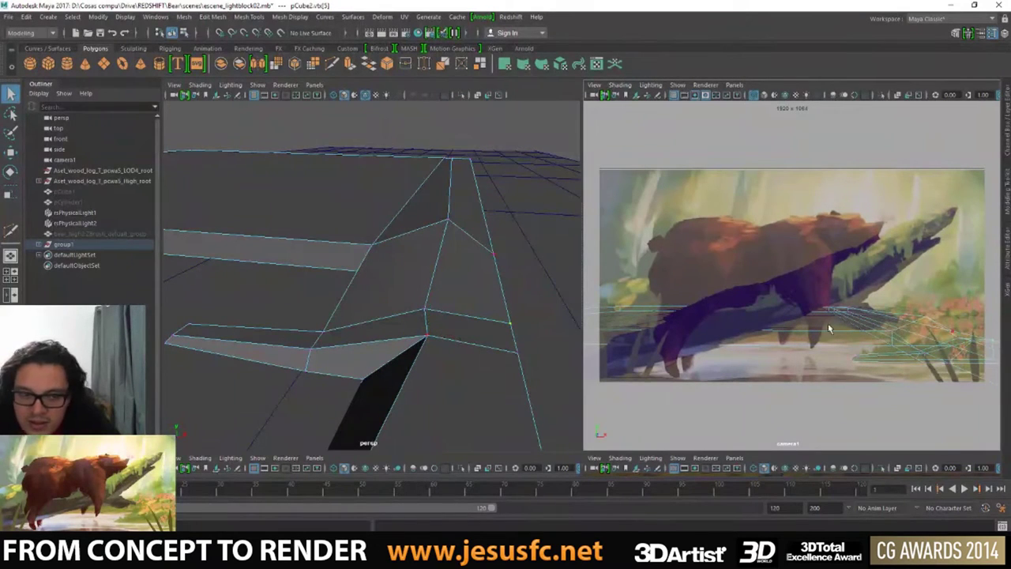
{"action": "left_click_drag", "start_coordinate": [522, 300], "coordinate": [481, 264], "text": "alt"}
{"action": "right_click_drag", "start_coordinate": [481, 264], "coordinate": [485, 278]}
- Extrude a face near the beam joint and pull it out toward the lower right
{"action": "left_click", "coordinate": [476, 286]}
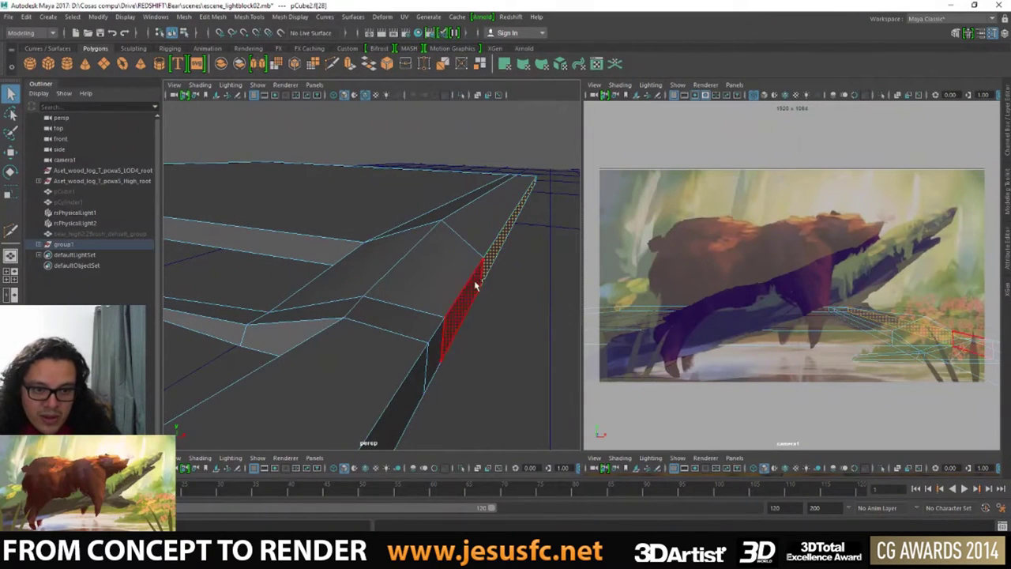
{"action": "left_click", "coordinate": [476, 287]}
{"action": "left_click_drag", "start_coordinate": [476, 286], "coordinate": [400, 295], "text": "alt"}
{"action": "left_click", "coordinate": [384, 292]}
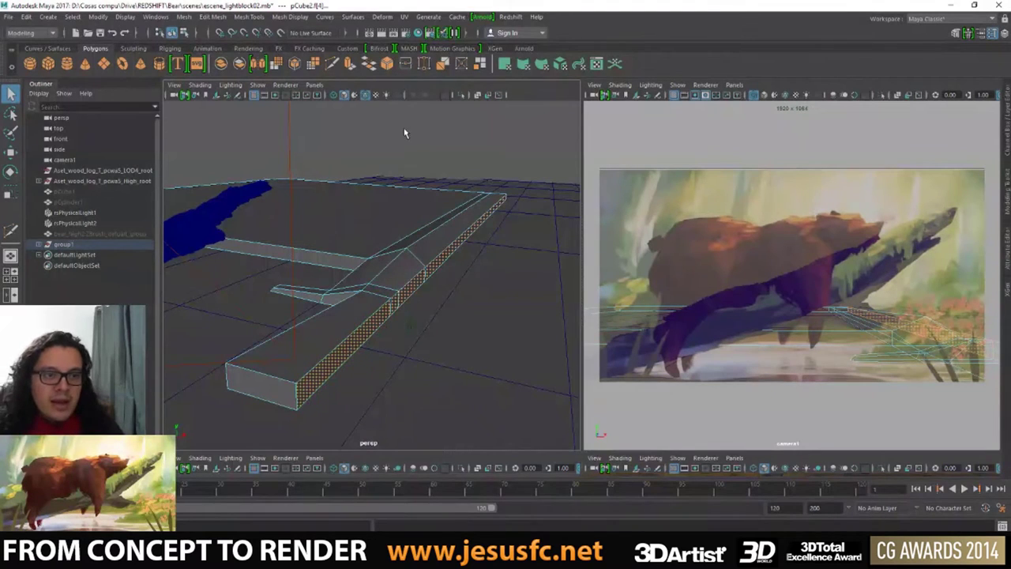
{"action": "left_click", "coordinate": [349, 66]}
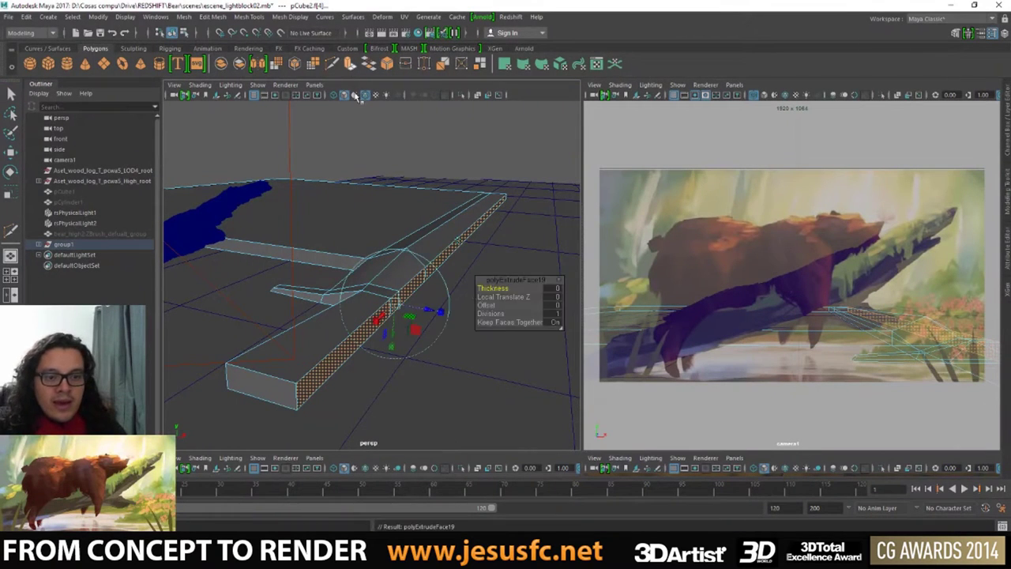
{"action": "left_click_drag", "start_coordinate": [518, 234], "coordinate": [815, 256]}
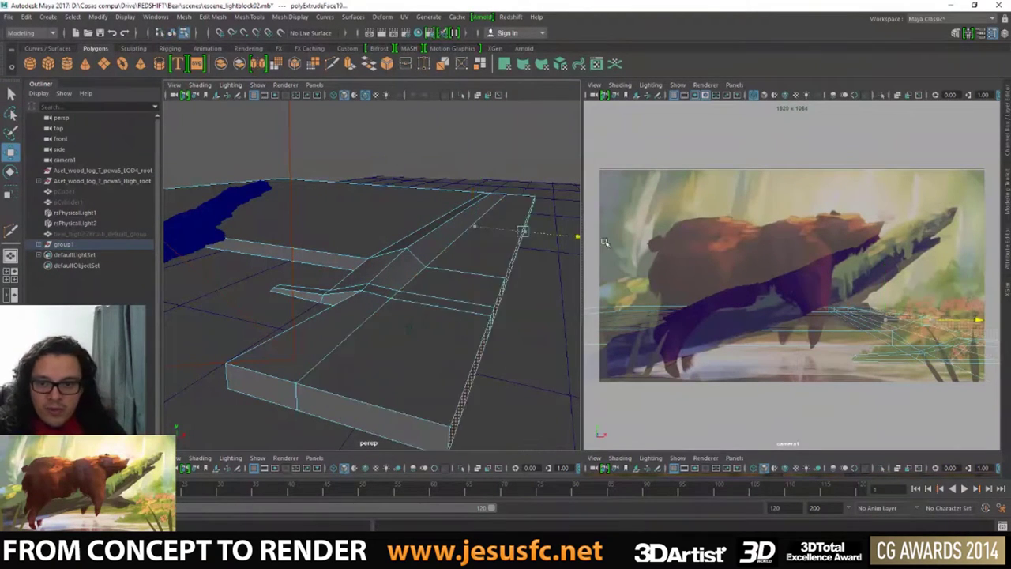
- Raise the edge and a vertex at the beam joint to shape the bank
{"action": "key", "text": "q"}
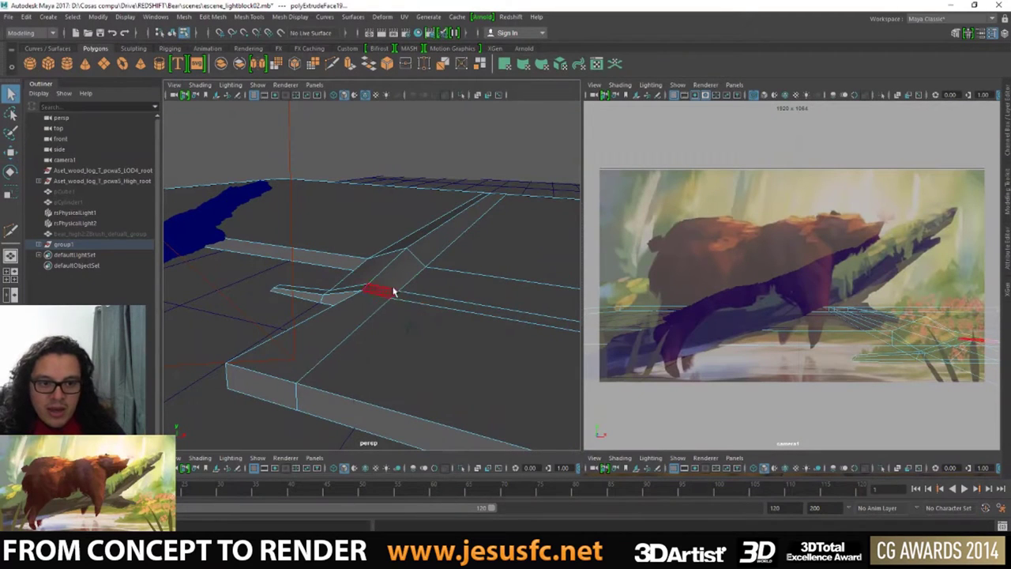
{"action": "right_click_drag", "start_coordinate": [394, 266], "coordinate": [399, 279]}
{"action": "left_click", "coordinate": [396, 296]}
{"action": "key", "text": "w"}
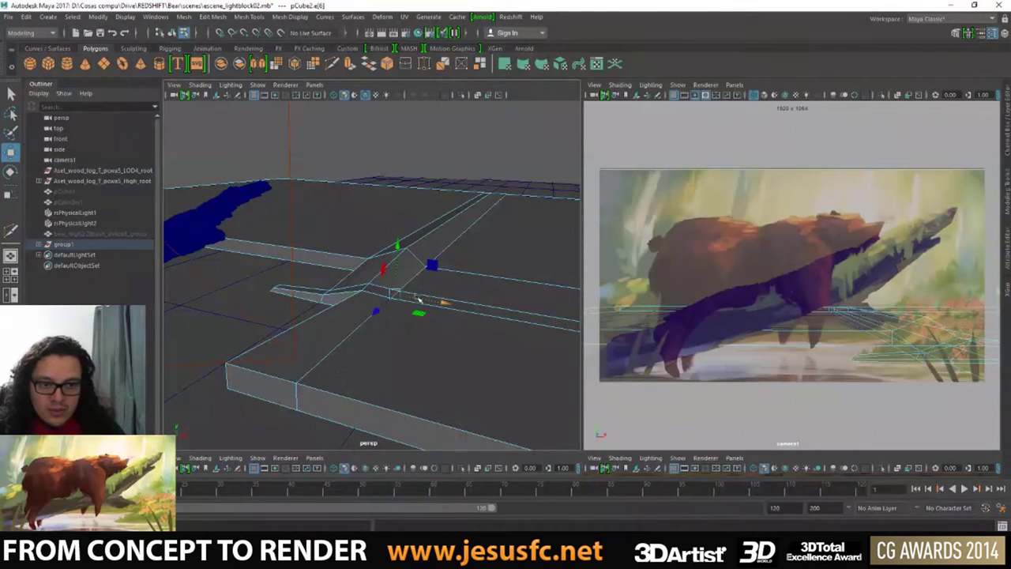
{"action": "left_click_drag", "start_coordinate": [400, 266], "coordinate": [399, 250]}
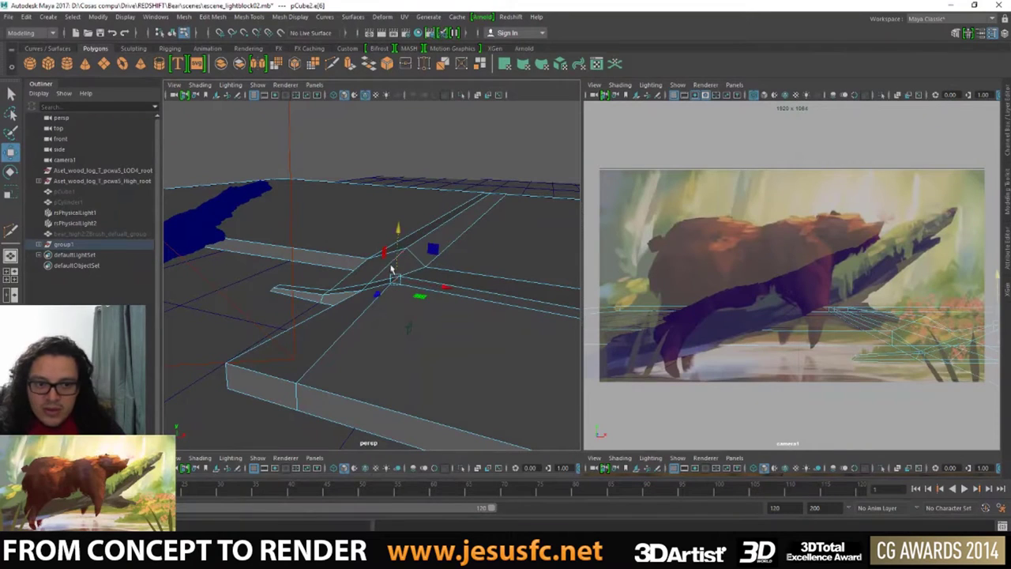
{"action": "key", "text": "q"}
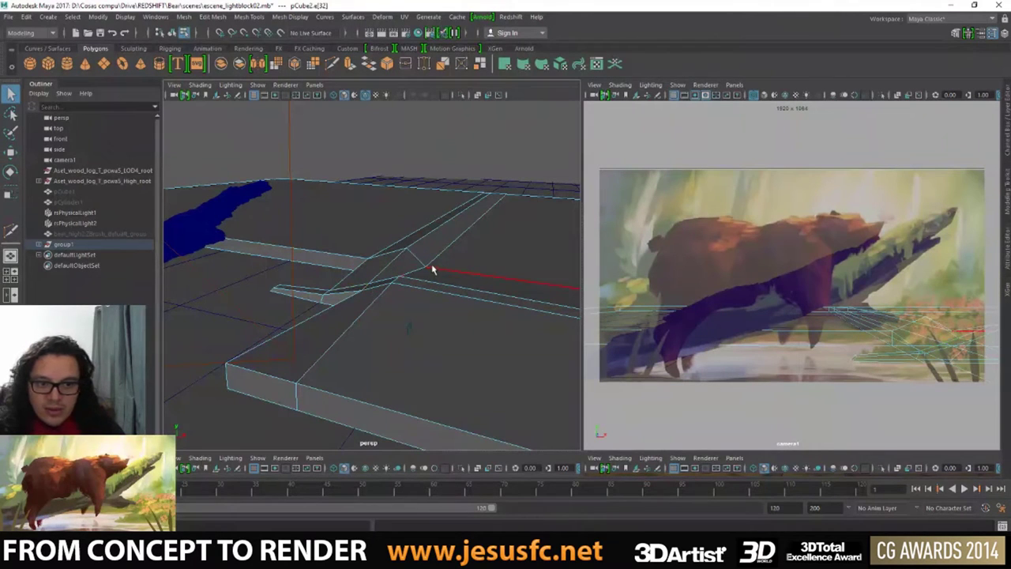
{"action": "right_click_drag", "start_coordinate": [418, 254], "coordinate": [363, 255]}
{"action": "left_click", "coordinate": [425, 263]}
{"action": "key", "text": "w"}
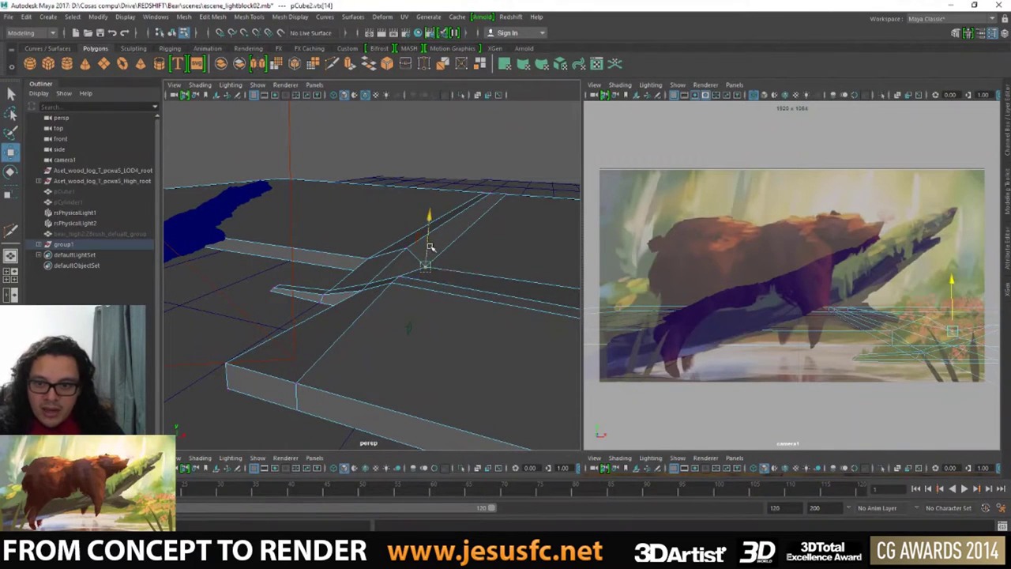
{"action": "left_click_drag", "start_coordinate": [431, 247], "coordinate": [476, 96]}
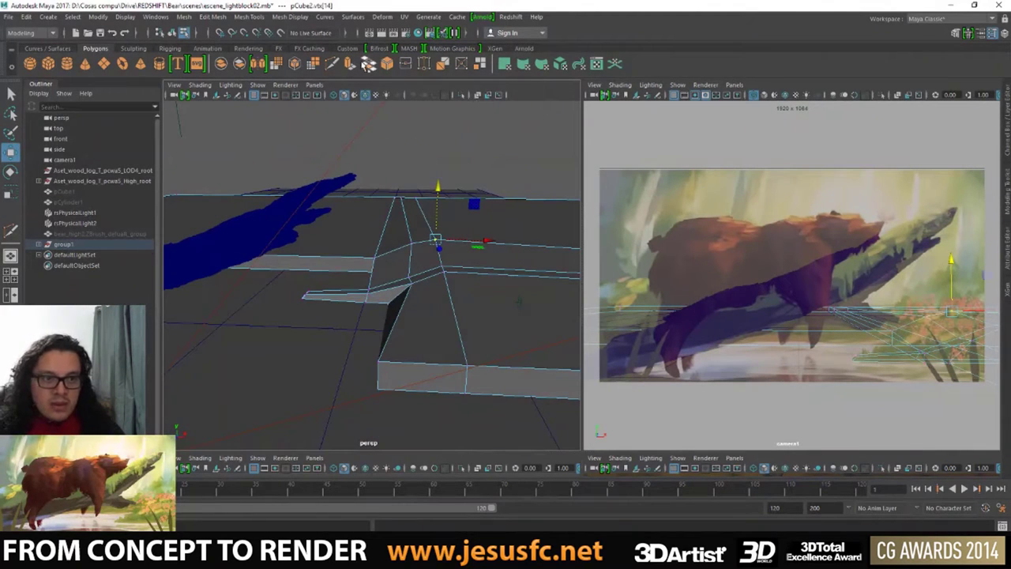
- Cut new edges into the ground mesh with the Multi-Cut tool
{"action": "left_click", "coordinate": [331, 63]}
{"action": "left_click_drag", "start_coordinate": [379, 205], "coordinate": [447, 257], "text": "alt"}
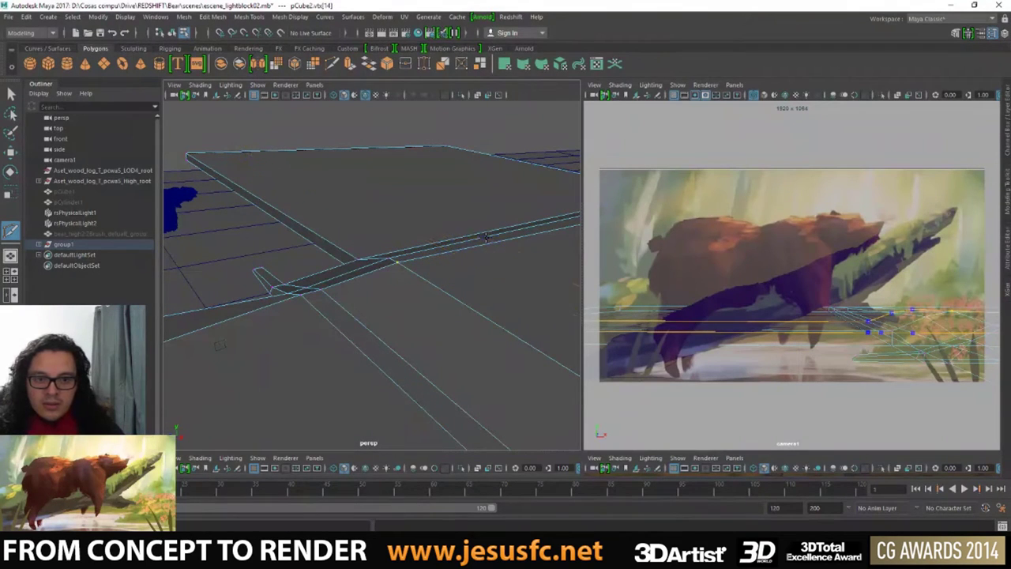
{"action": "key", "text": "q"}
{"action": "mouse_move", "coordinate": [480, 237]}
{"action": "left_mouse_down", "text": "alt"}
{"action": "mouse_move", "coordinate": [477, 262]}
{"action": "mouse_move", "coordinate": [494, 271]}
{"action": "mouse_move", "coordinate": [435, 230]}
{"action": "mouse_move", "coordinate": [445, 266]}
{"action": "mouse_move", "coordinate": [463, 259]}
{"action": "left_mouse_up", "text": "alt"}
- Select ground-mesh vertices and tumble around them to compare with the bank in camera1
{"action": "left_click", "coordinate": [513, 264]}
{"action": "key", "text": "w"}
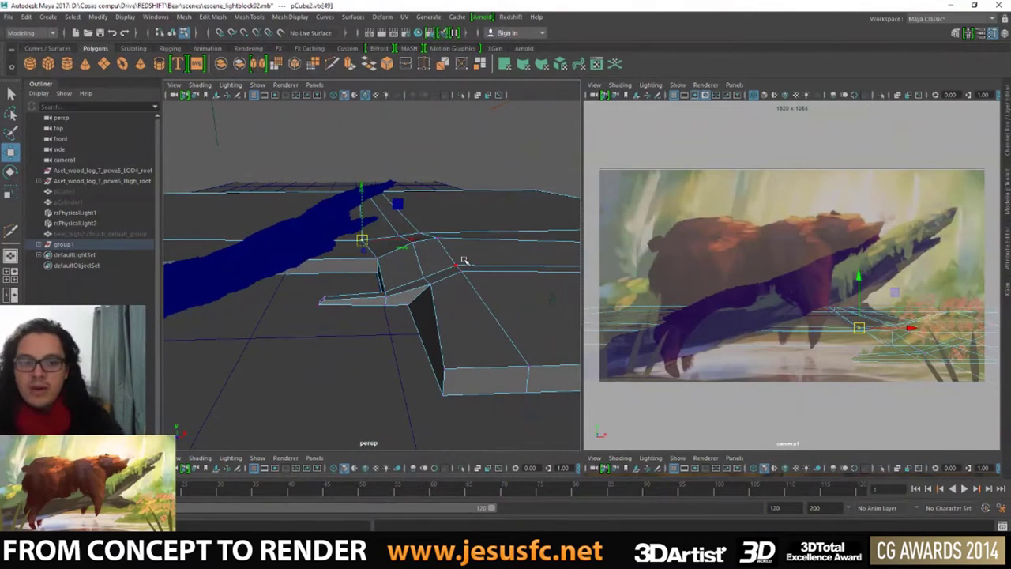
{"action": "mouse_move", "coordinate": [458, 226]}
{"action": "left_mouse_down", "text": "alt"}
{"action": "mouse_move", "coordinate": [387, 209]}
{"action": "mouse_move", "coordinate": [424, 282]}
{"action": "left_mouse_up", "text": "alt"}
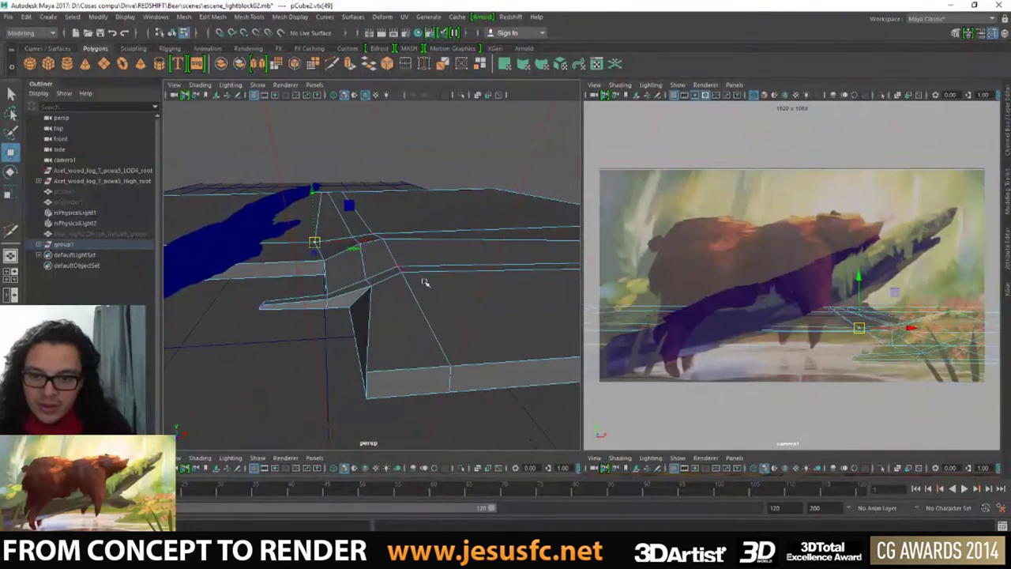
{"action": "left_click", "coordinate": [912, 354]}
{"action": "mouse_move", "coordinate": [451, 361]}
{"action": "left_mouse_down", "text": "alt"}
{"action": "mouse_move", "coordinate": [363, 297]}
{"action": "mouse_move", "coordinate": [328, 286]}
{"action": "left_mouse_up", "text": "alt"}
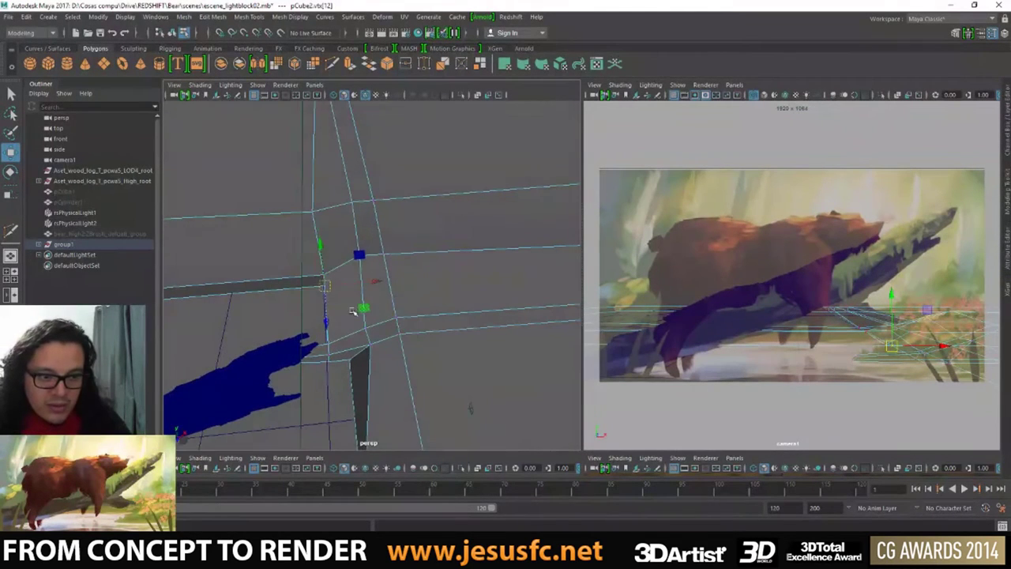
{"action": "left_click", "coordinate": [324, 275]}
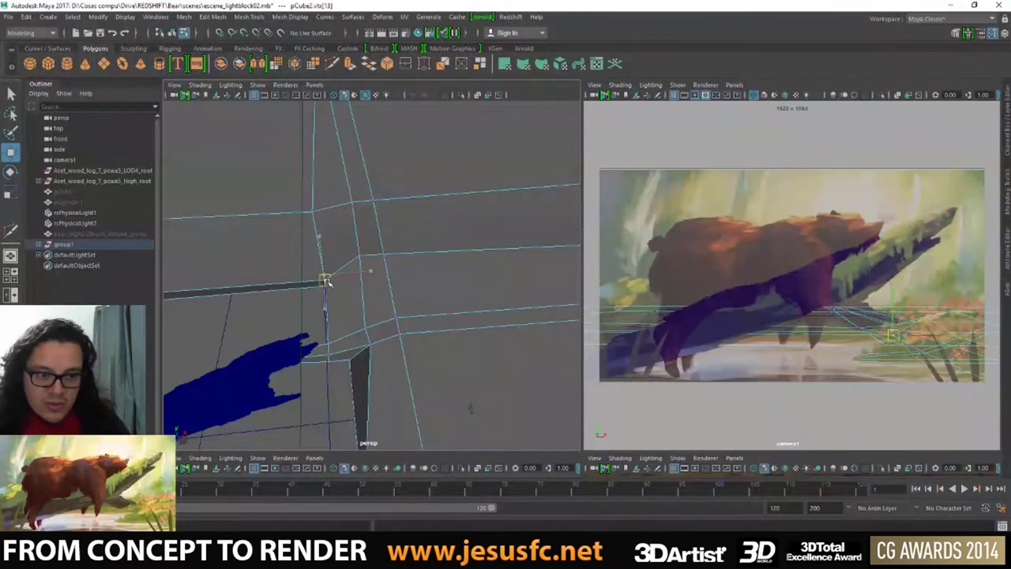
{"action": "mouse_move", "coordinate": [333, 275]}
{"action": "left_mouse_down", "text": "alt"}
{"action": "mouse_move", "coordinate": [384, 271]}
{"action": "mouse_move", "coordinate": [384, 282]}
{"action": "mouse_move", "coordinate": [427, 299]}
{"action": "mouse_move", "coordinate": [415, 291]}
{"action": "mouse_move", "coordinate": [447, 259]}
{"action": "mouse_move", "coordinate": [350, 275]}
{"action": "left_mouse_up", "text": "alt"}
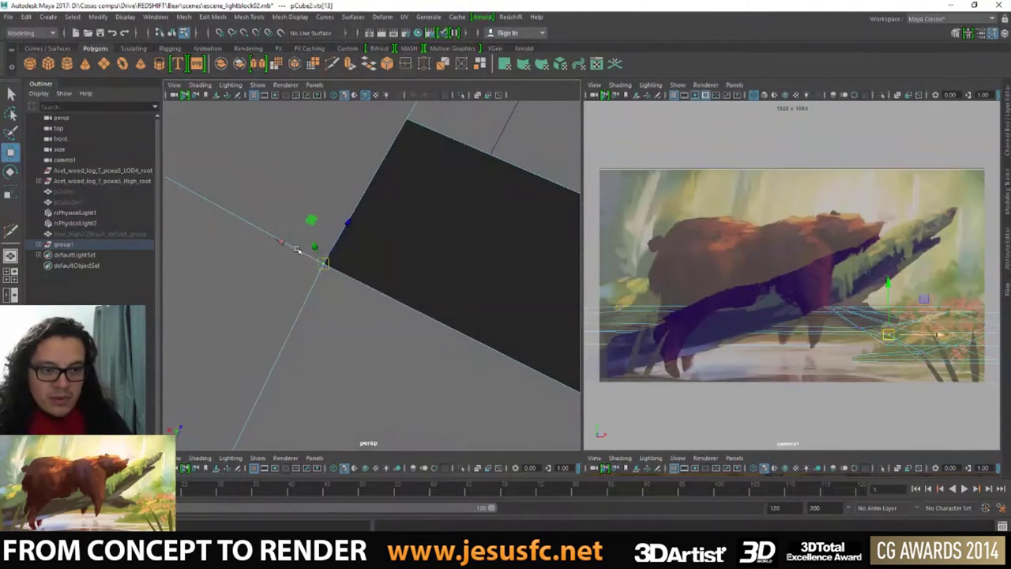
{"action": "mouse_move", "coordinate": [305, 248]}
{"action": "left_mouse_down", "text": "alt"}
{"action": "mouse_move", "coordinate": [151, 169]}
{"action": "mouse_move", "coordinate": [298, 206]}
{"action": "mouse_move", "coordinate": [331, 253]}
{"action": "mouse_move", "coordinate": [266, 267]}
{"action": "mouse_move", "coordinate": [456, 255]}
{"action": "mouse_move", "coordinate": [272, 252]}
{"action": "mouse_move", "coordinate": [467, 284]}
{"action": "mouse_move", "coordinate": [358, 254]}
{"action": "mouse_move", "coordinate": [323, 219]}
{"action": "mouse_move", "coordinate": [406, 282]}
{"action": "mouse_move", "coordinate": [506, 320]}
{"action": "mouse_move", "coordinate": [445, 295]}
{"action": "mouse_move", "coordinate": [471, 312]}
{"action": "mouse_move", "coordinate": [479, 358]}
{"action": "mouse_move", "coordinate": [539, 366]}
{"action": "mouse_move", "coordinate": [452, 353]}
{"action": "mouse_move", "coordinate": [458, 316]}
{"action": "left_mouse_up", "text": "alt"}
- Pull the extruded bank piece's end face further out to lengthen it
{"action": "left_click", "coordinate": [479, 363]}
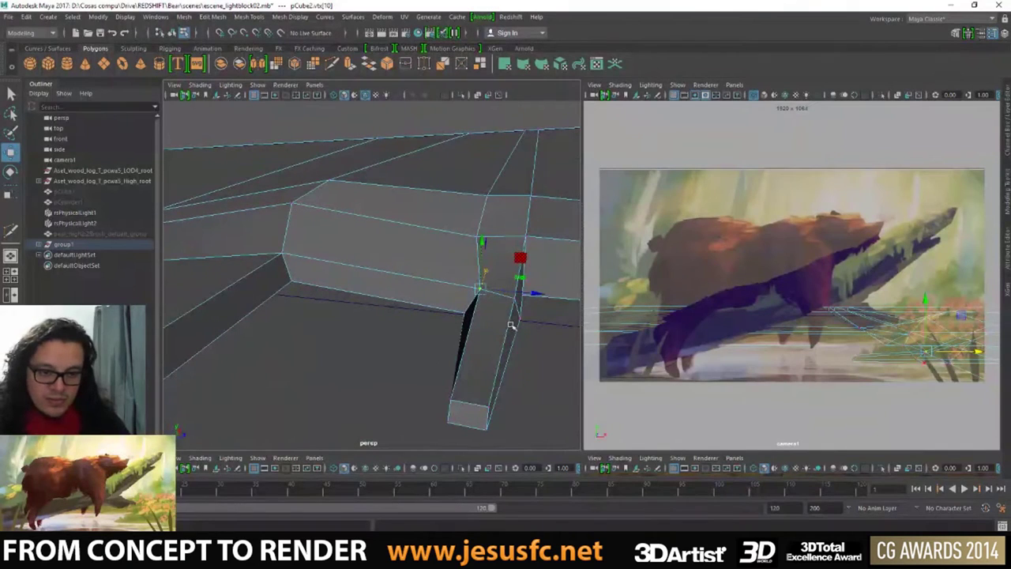
{"action": "left_click", "coordinate": [463, 404]}
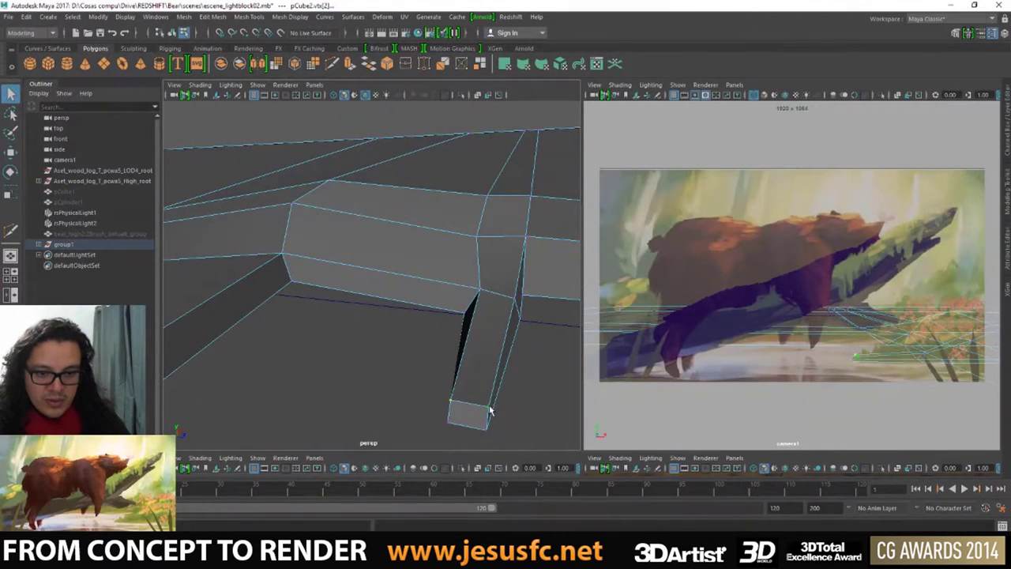
{"action": "key", "text": "w"}
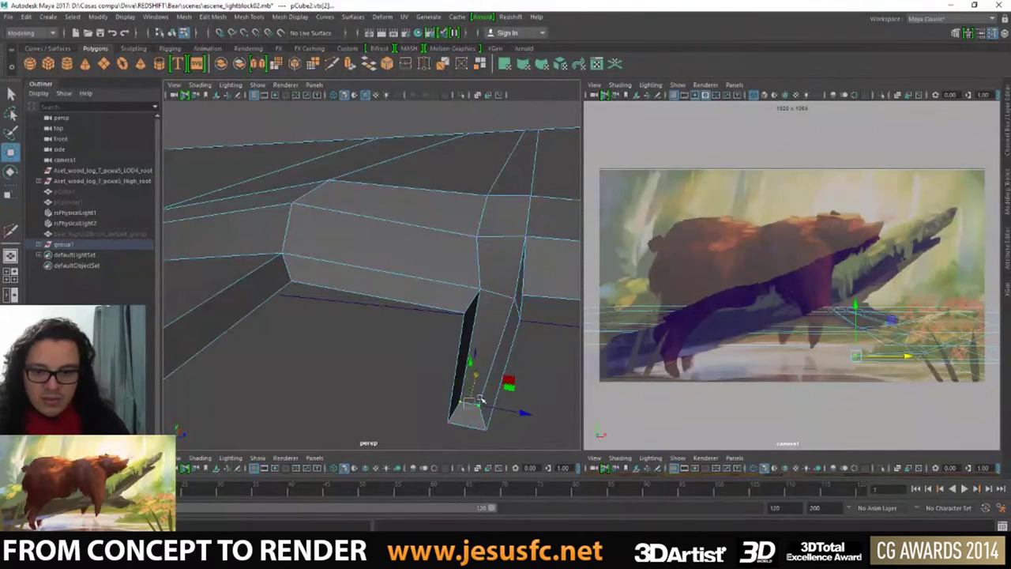
{"action": "mouse_move", "coordinate": [479, 401]}
{"action": "left_mouse_down"}
{"action": "mouse_move", "coordinate": [246, 330]}
{"action": "mouse_move", "coordinate": [274, 310]}
{"action": "mouse_move", "coordinate": [313, 318]}
{"action": "mouse_move", "coordinate": [316, 304]}
{"action": "mouse_move", "coordinate": [388, 293]}
{"action": "mouse_move", "coordinate": [335, 276]}
{"action": "mouse_move", "coordinate": [522, 90]}
{"action": "left_mouse_up"}
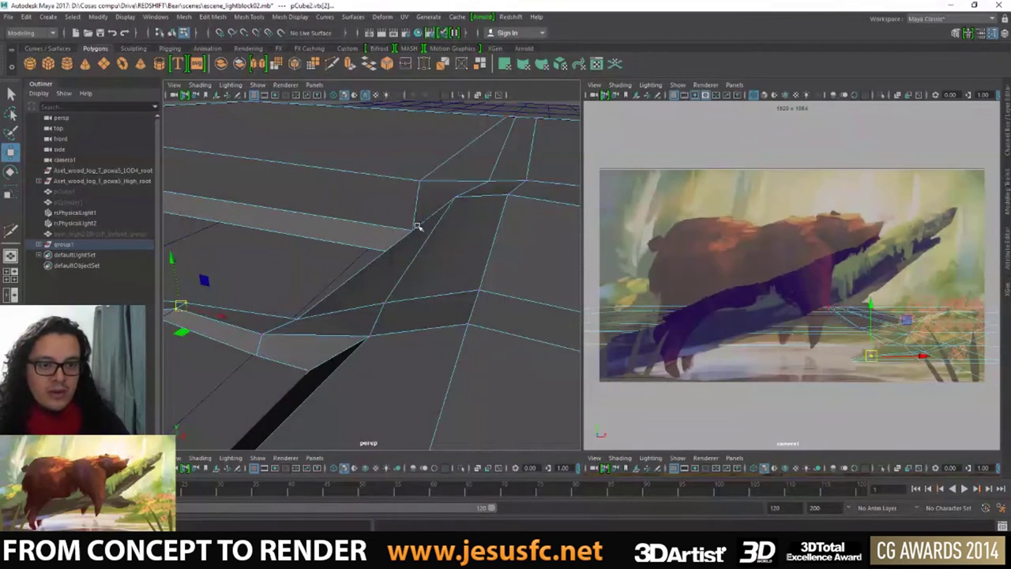
{"action": "key", "text": "q"}
- Move the selected bank vertices sideways along the bank edge
{"action": "mouse_move", "coordinate": [384, 260]}
{"action": "left_mouse_down", "text": "alt"}
{"action": "mouse_move", "coordinate": [398, 271]}
{"action": "mouse_move", "coordinate": [333, 264]}
{"action": "mouse_move", "coordinate": [375, 293]}
{"action": "mouse_move", "coordinate": [391, 289]}
{"action": "left_mouse_up", "text": "alt"}
{"action": "key", "text": "w"}
{"action": "key", "text": "q"}
{"action": "mouse_move", "coordinate": [418, 234]}
{"action": "left_mouse_down"}
{"action": "mouse_move", "coordinate": [443, 267]}
{"action": "mouse_move", "coordinate": [509, 229]}
{"action": "left_mouse_up"}
{"action": "key", "text": "w"}
{"action": "key", "text": "q"}
{"action": "left_click", "coordinate": [499, 240]}
{"action": "key", "text": "w"}
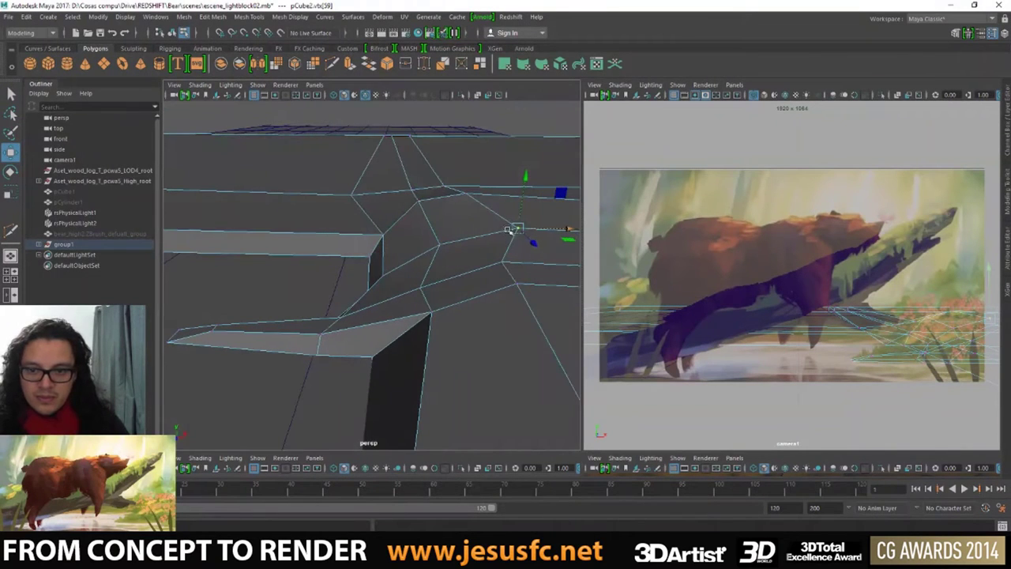
- Shift a vertex near the bank edge up and left, undoing a stray corner-vertex move
{"action": "left_click", "coordinate": [440, 245]}
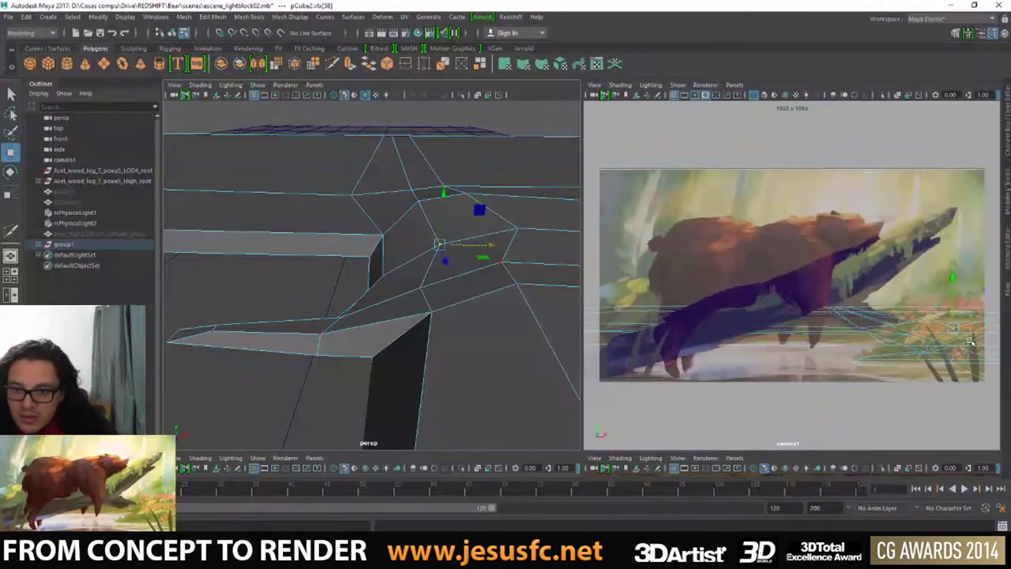
{"action": "middle_click_drag", "start_coordinate": [970, 342], "coordinate": [911, 324]}
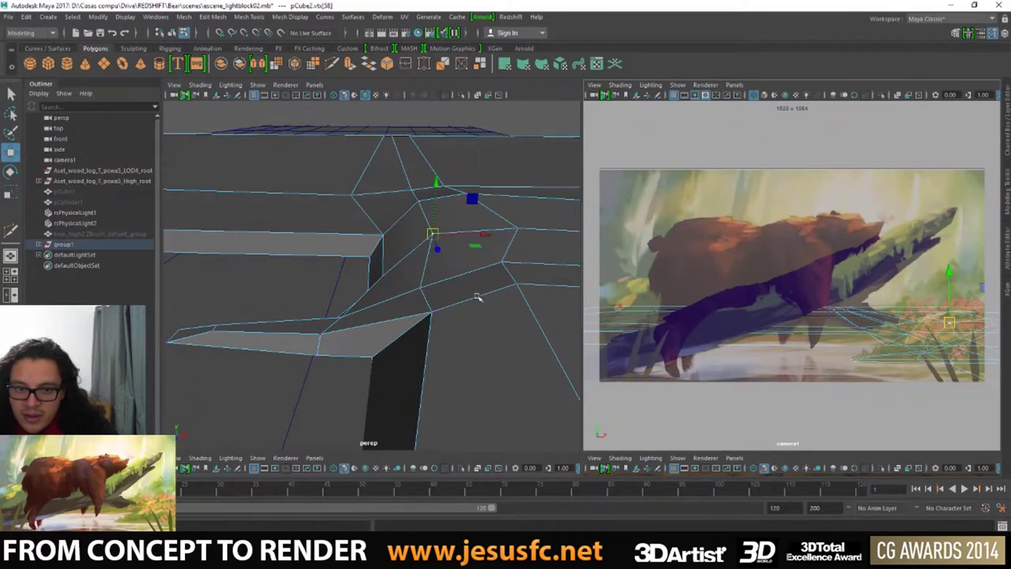
{"action": "left_click", "coordinate": [501, 266]}
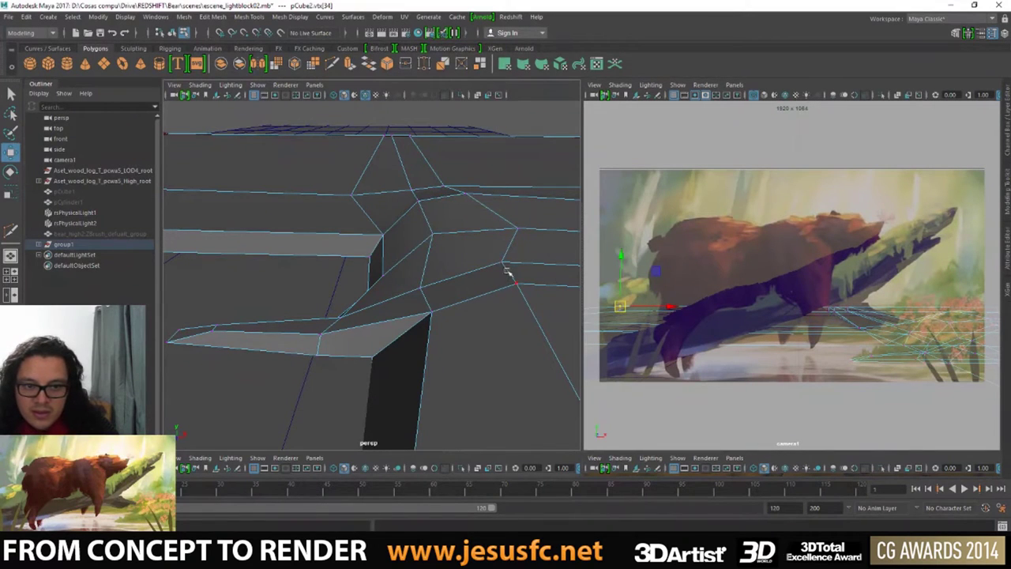
{"action": "left_click", "coordinate": [508, 273]}
{"action": "left_click_drag", "start_coordinate": [501, 260], "coordinate": [514, 276]}
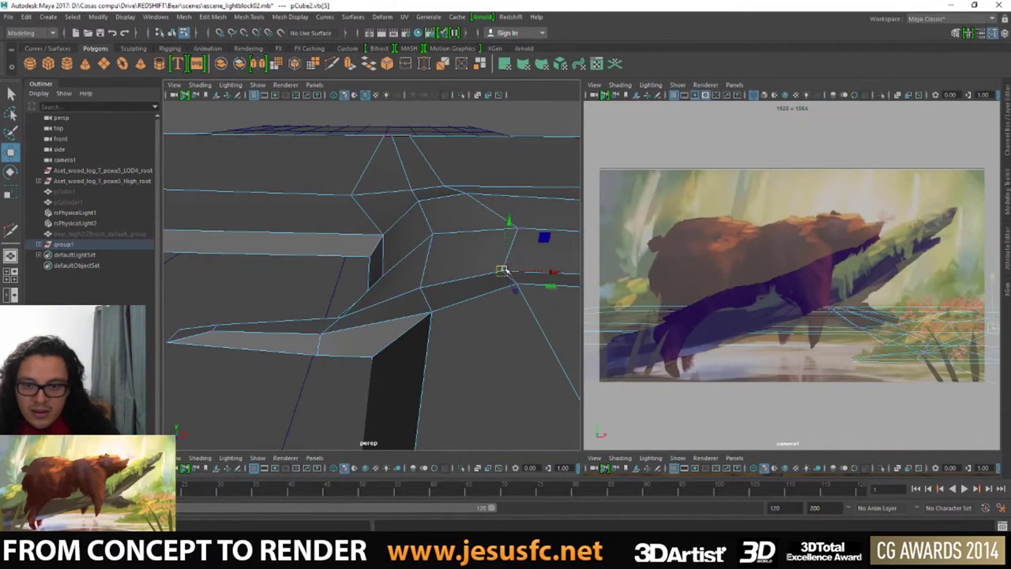
{"action": "key", "text": "ctrl+z"}
{"action": "key", "text": "q"}
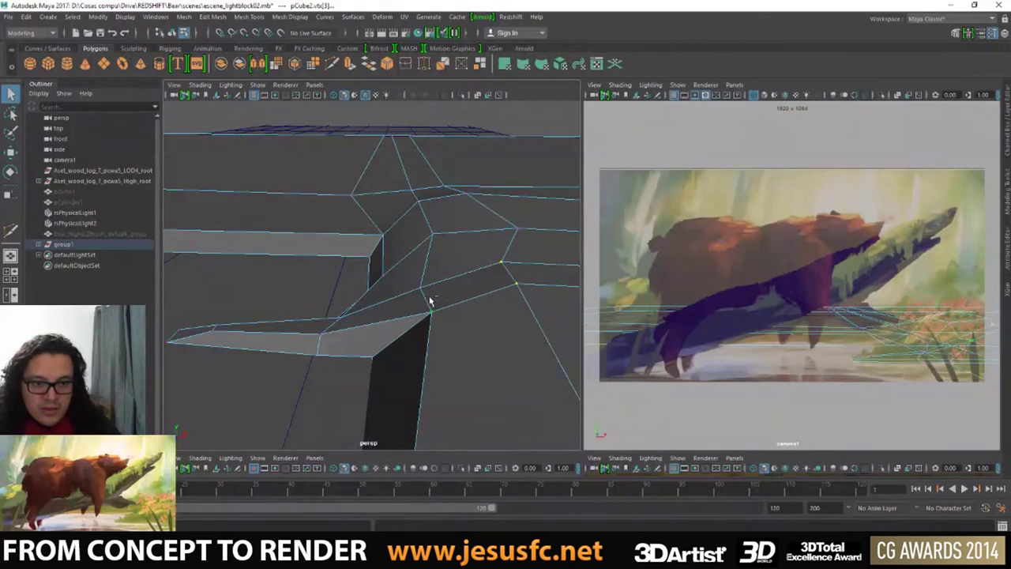
{"action": "key", "text": "alt+Tab"}
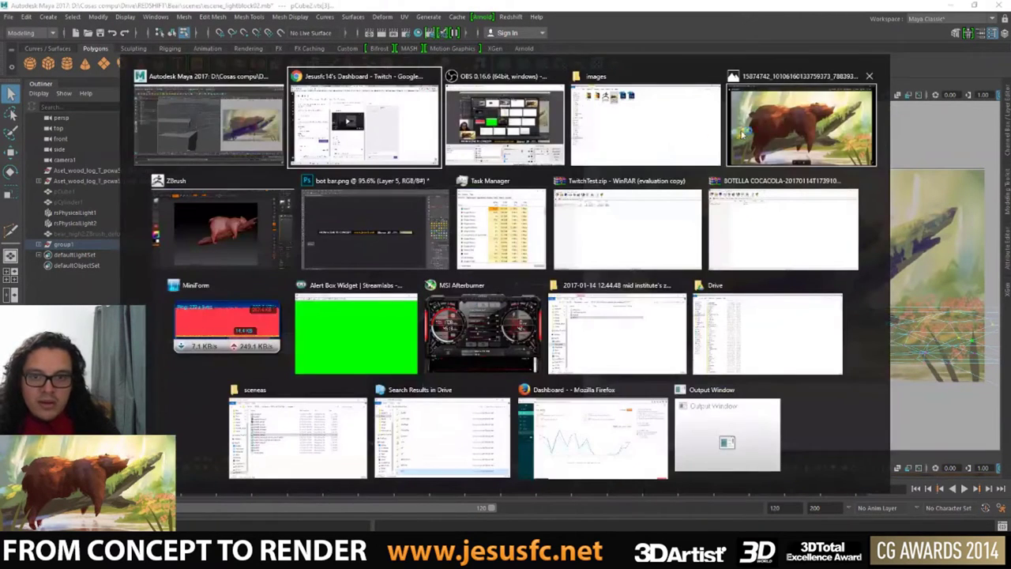
- Capture the right half of the bear concept painting in Windows Photos
{"action": "key", "text": "alt+Tab"}
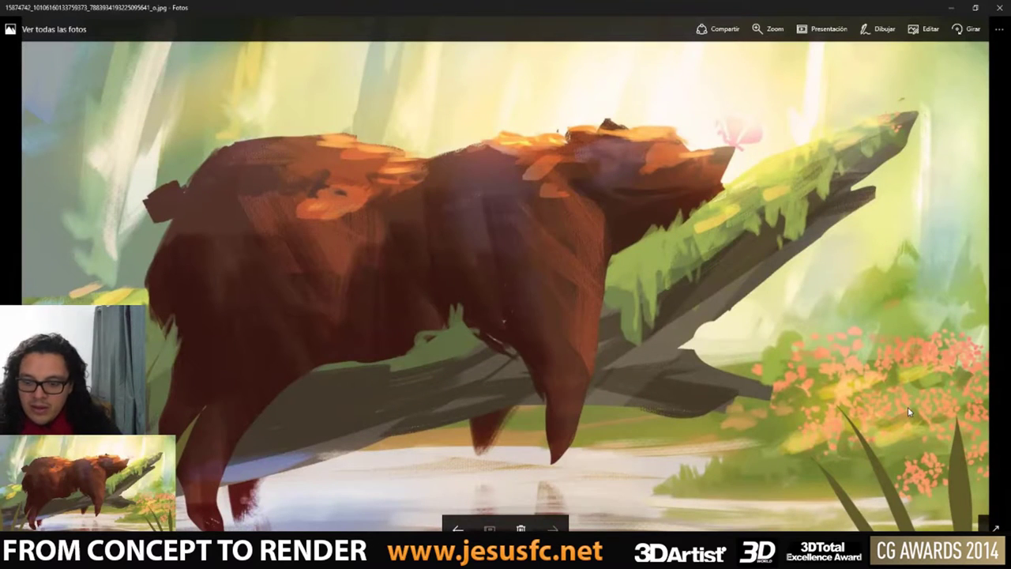
{"action": "key", "text": "Print"}
{"action": "left_click_drag", "start_coordinate": [419, 150], "coordinate": [1010, 537]}
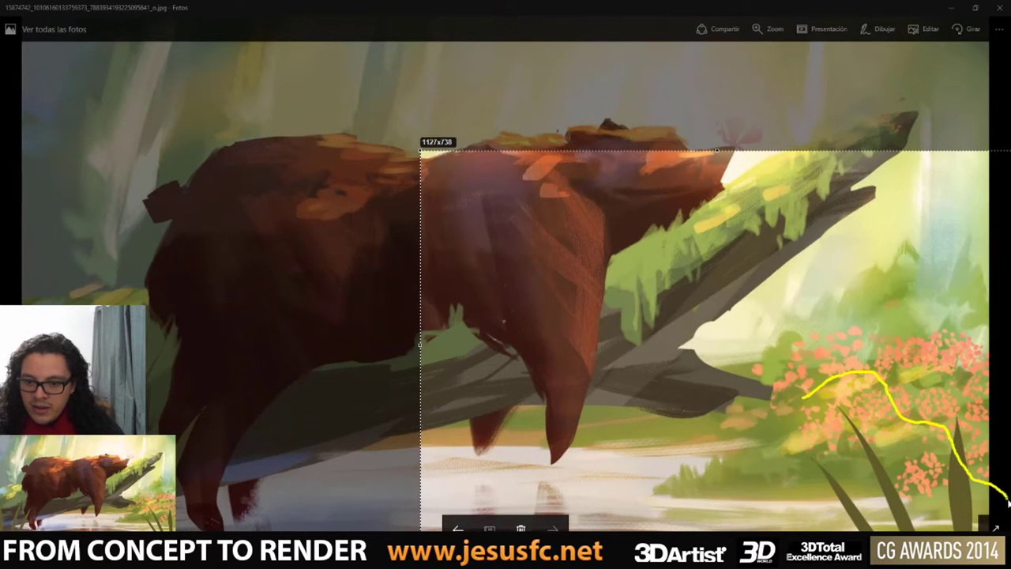
- Trace the bank curve, water's edge and shrub outlines with yellow guide lines
{"action": "left_click_drag", "start_coordinate": [660, 495], "coordinate": [731, 481]}
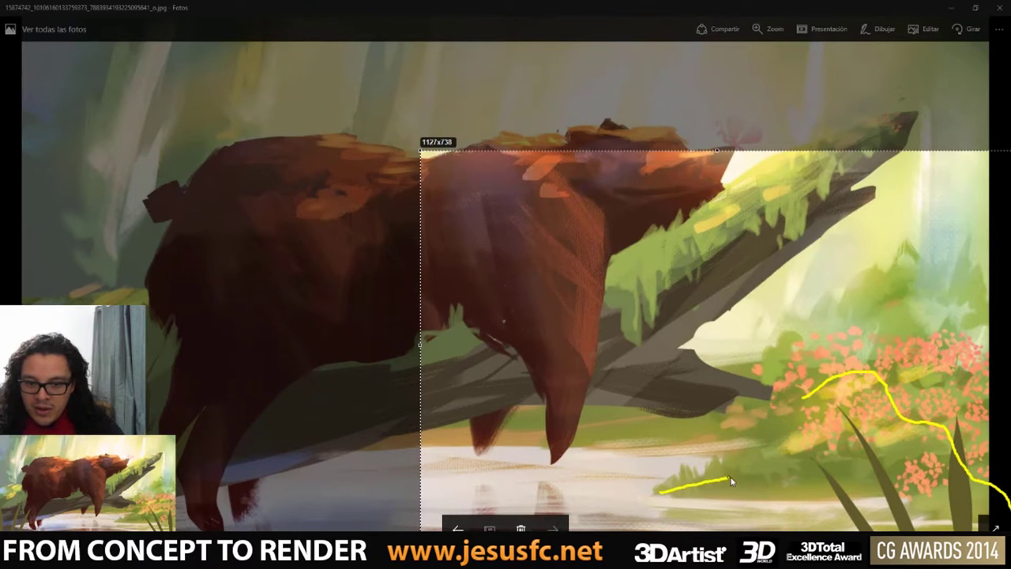
{"action": "left_click_drag", "start_coordinate": [848, 457], "coordinate": [950, 397]}
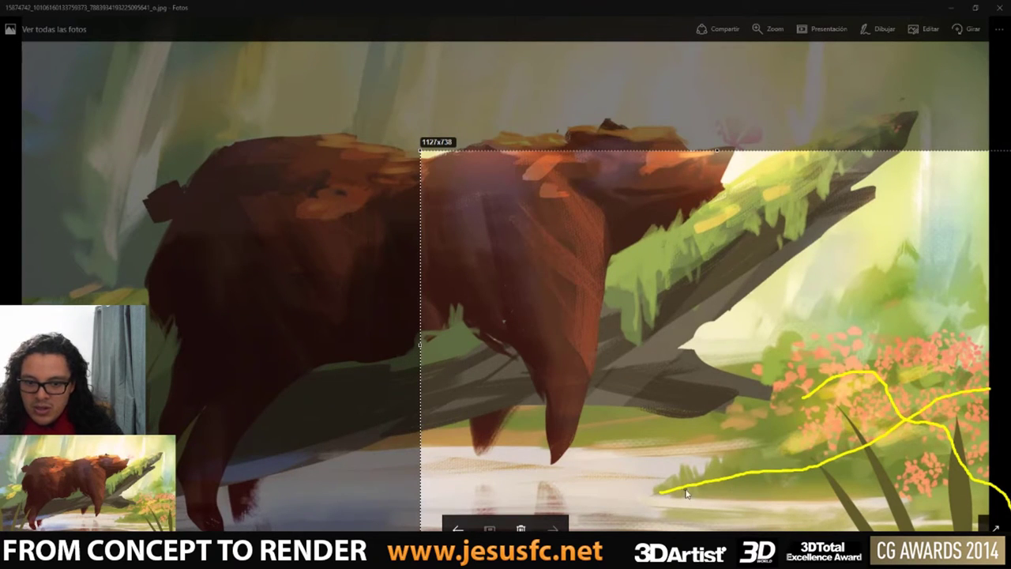
{"action": "mouse_move", "coordinate": [685, 493]}
{"action": "left_mouse_down"}
{"action": "mouse_move", "coordinate": [752, 462]}
{"action": "mouse_move", "coordinate": [632, 448]}
{"action": "left_mouse_up"}
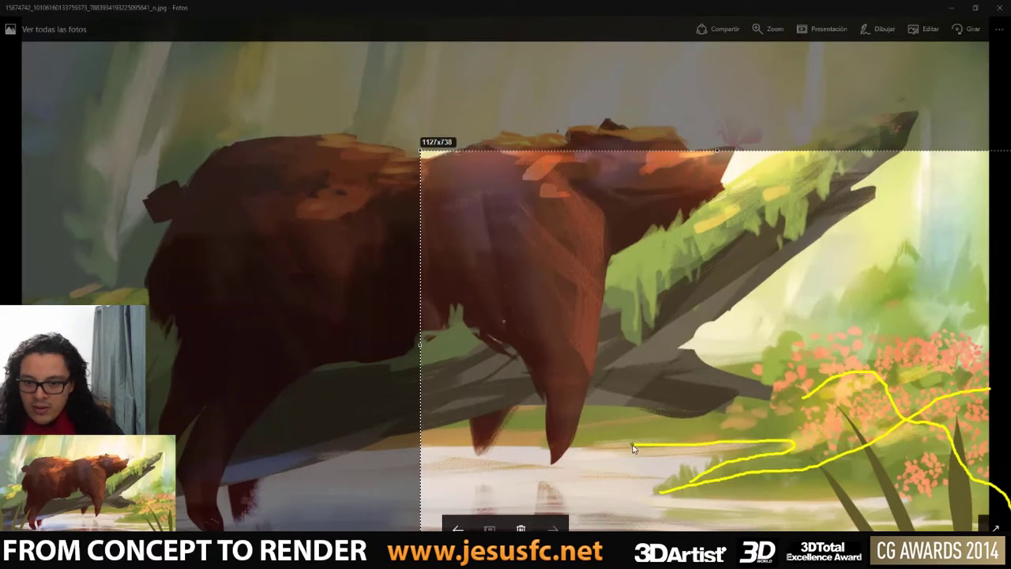
{"action": "mouse_move", "coordinate": [789, 450]}
{"action": "left_mouse_down"}
{"action": "mouse_move", "coordinate": [873, 385]}
{"action": "mouse_move", "coordinate": [987, 379]}
{"action": "left_mouse_up"}
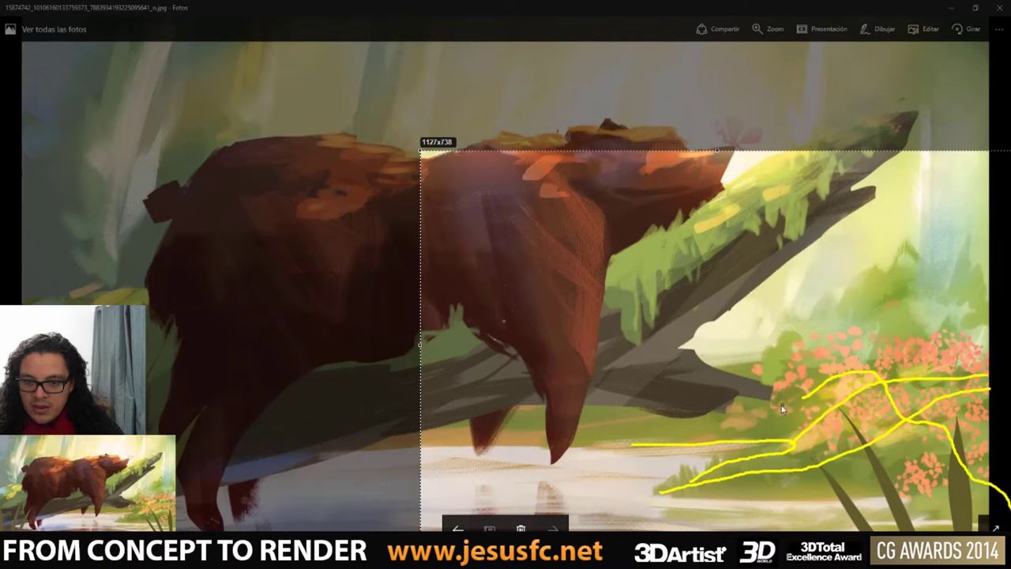
{"action": "left_click_drag", "start_coordinate": [833, 358], "coordinate": [702, 365]}
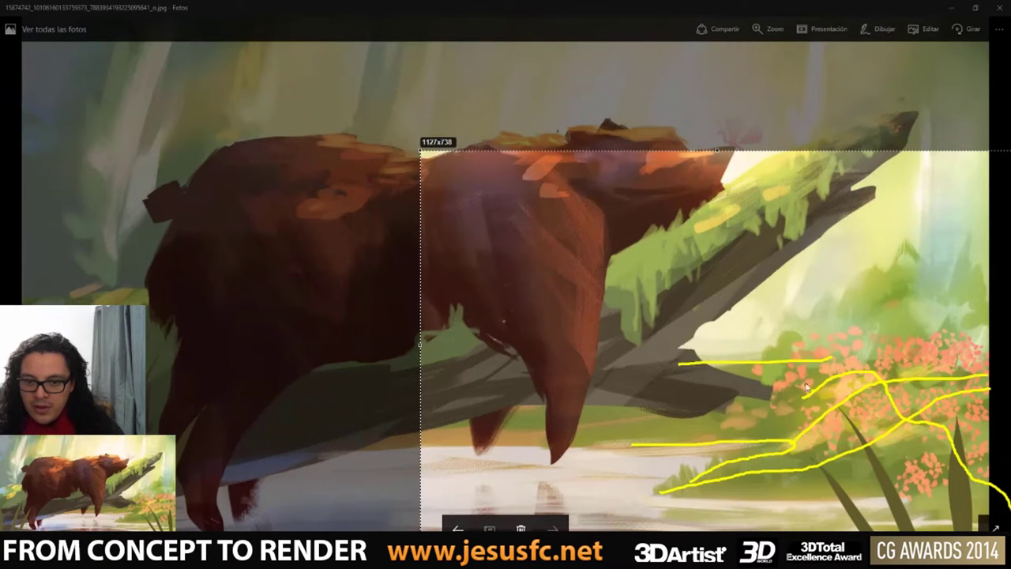
{"action": "left_click_drag", "start_coordinate": [905, 365], "coordinate": [905, 301]}
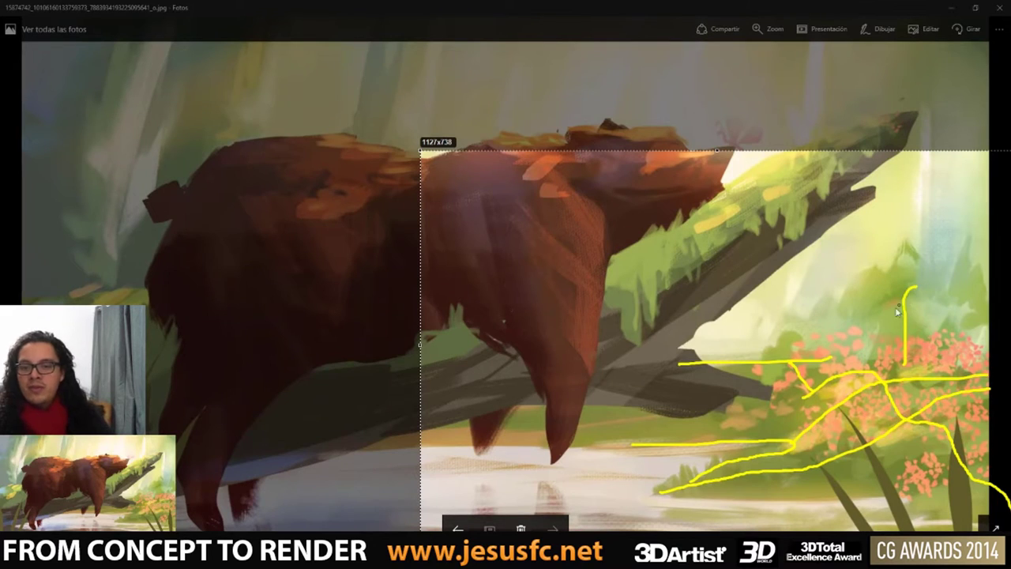
{"action": "left_click_drag", "start_coordinate": [843, 359], "coordinate": [982, 338]}
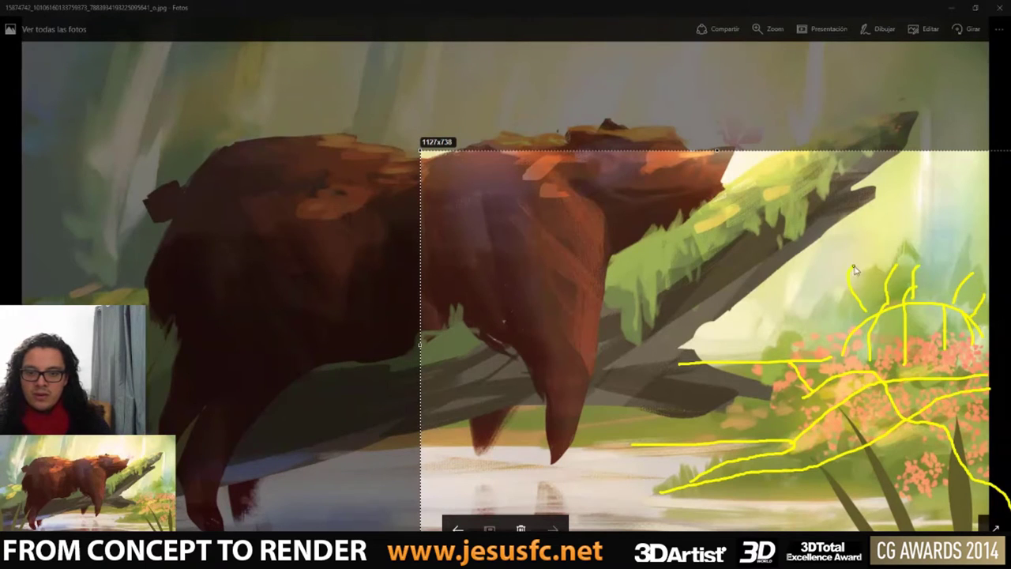
{"action": "left_click_drag", "start_coordinate": [834, 314], "coordinate": [955, 257]}
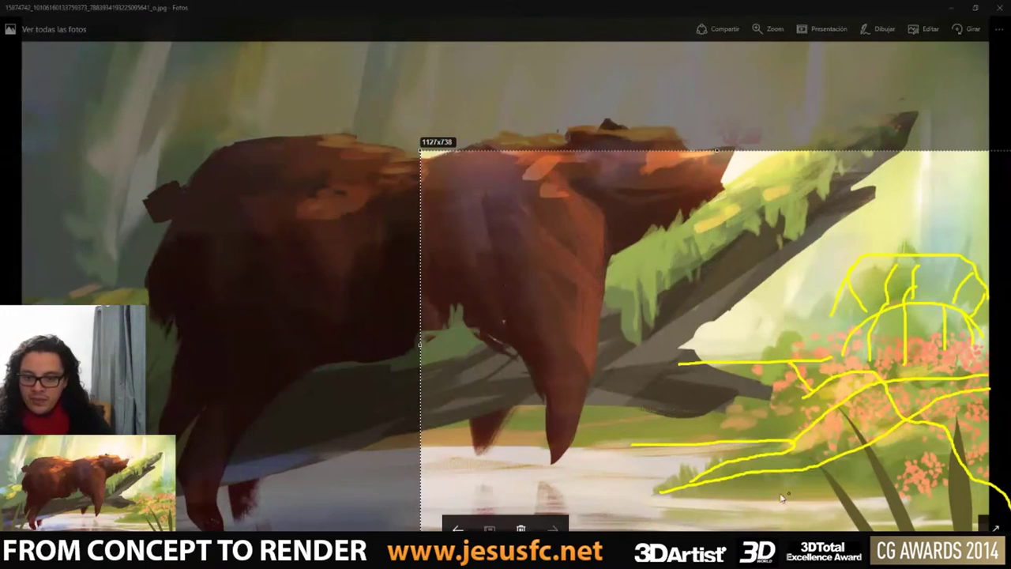
{"action": "mouse_move", "coordinate": [669, 496]}
{"action": "left_mouse_down"}
{"action": "mouse_move", "coordinate": [884, 495]}
{"action": "mouse_move", "coordinate": [1007, 473]}
{"action": "left_mouse_up"}
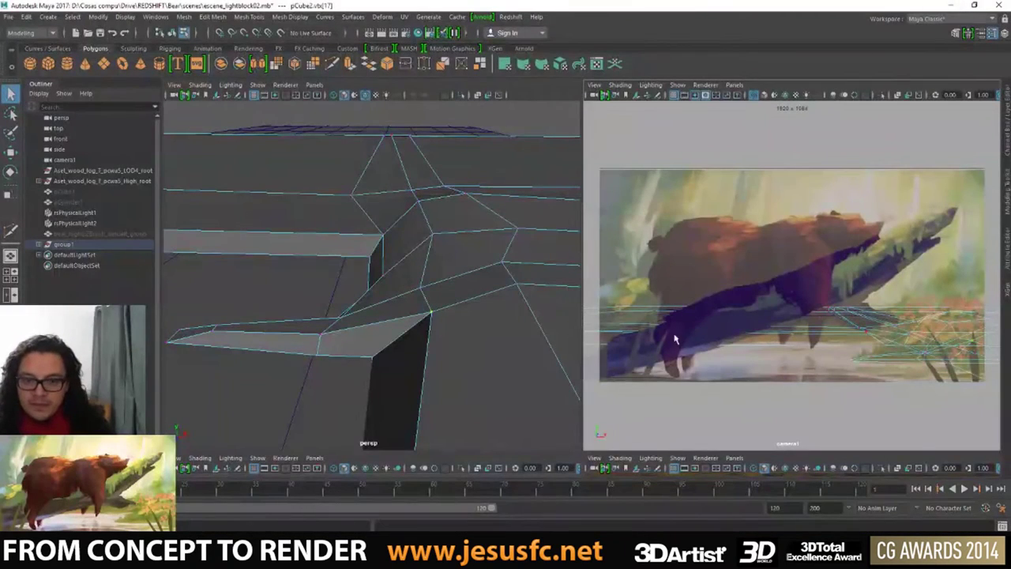
- Orbit around the ground mesh and cancel an accidental edge cut
{"action": "left_click_drag", "start_coordinate": [406, 293], "coordinate": [462, 297], "text": "alt"}
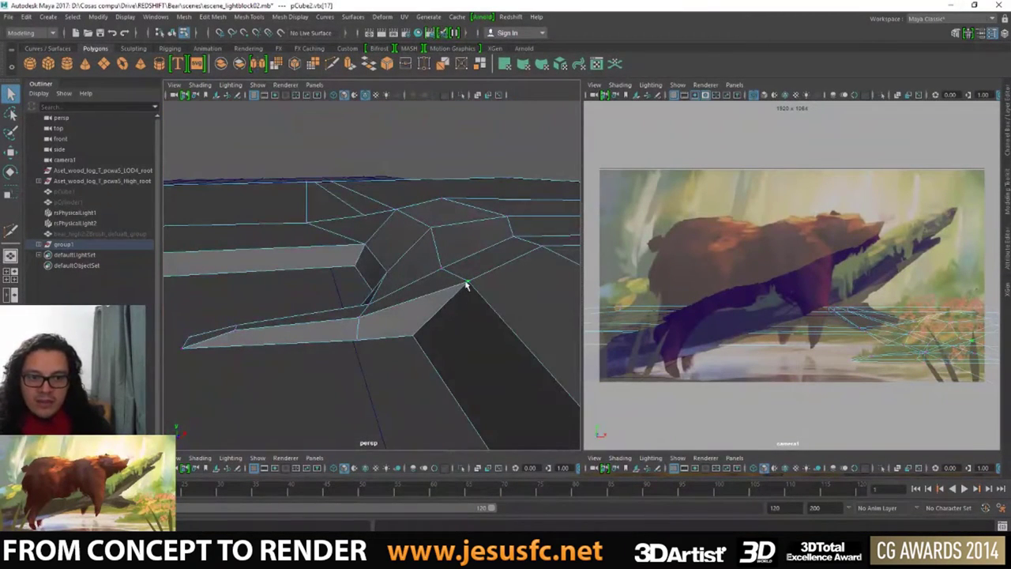
{"action": "right_click_drag", "start_coordinate": [466, 286], "coordinate": [498, 294]}
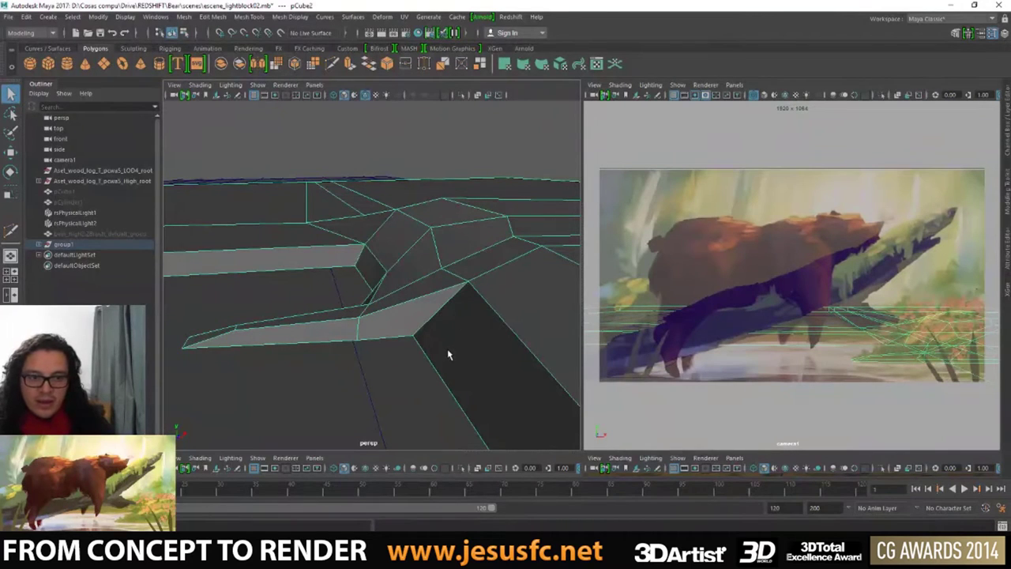
{"action": "left_click_drag", "start_coordinate": [409, 148], "coordinate": [402, 223], "text": "alt"}
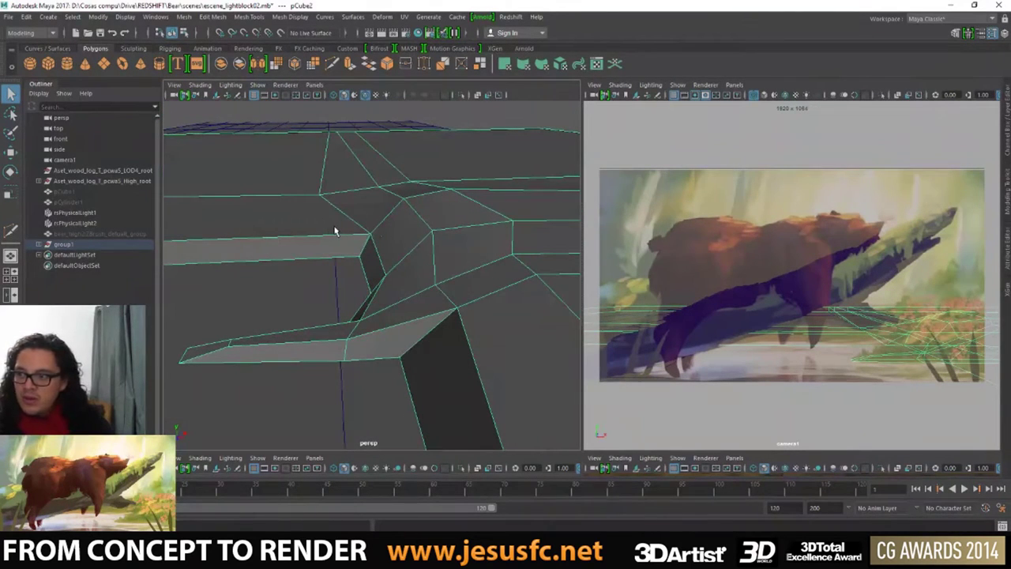
{"action": "left_click", "coordinate": [333, 65]}
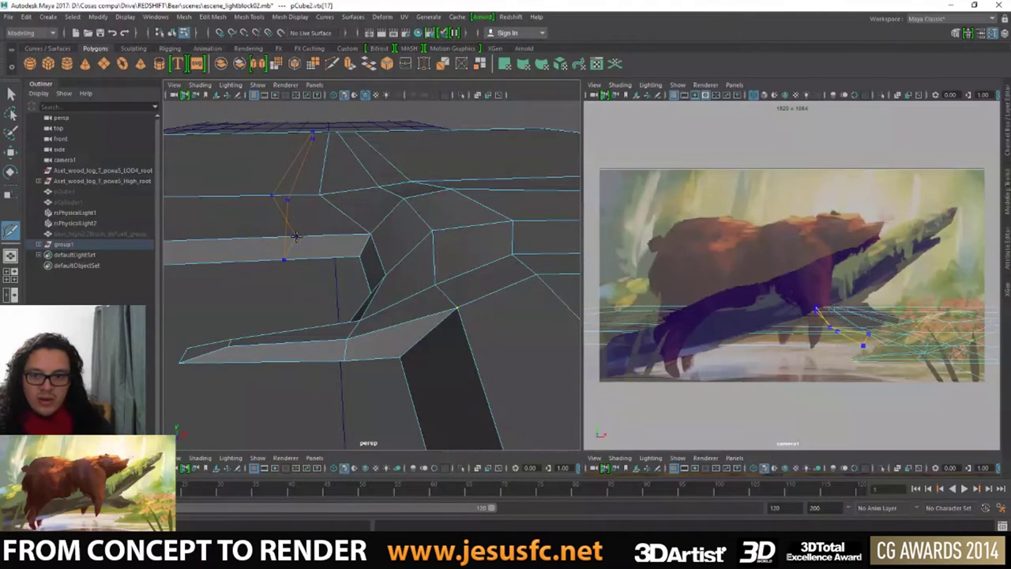
{"action": "key", "text": "q"}
- Move a ground-edge vertex near the log, then undo the stray moves
{"action": "left_click_drag", "start_coordinate": [295, 235], "coordinate": [281, 240], "text": "alt"}
{"action": "right_click_drag", "start_coordinate": [266, 234], "coordinate": [226, 232]}
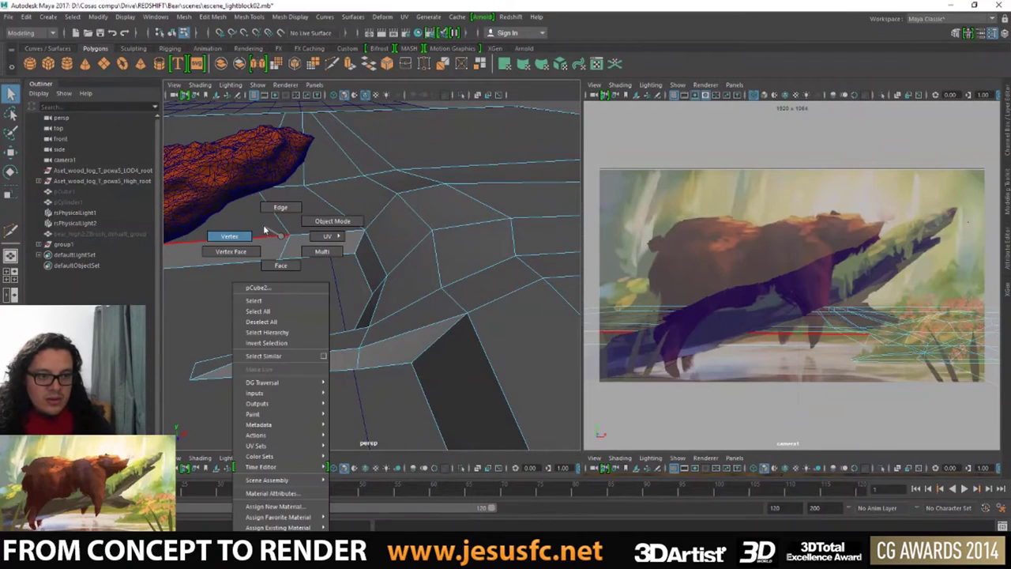
{"action": "left_click", "coordinate": [289, 237]}
{"action": "key", "text": "w"}
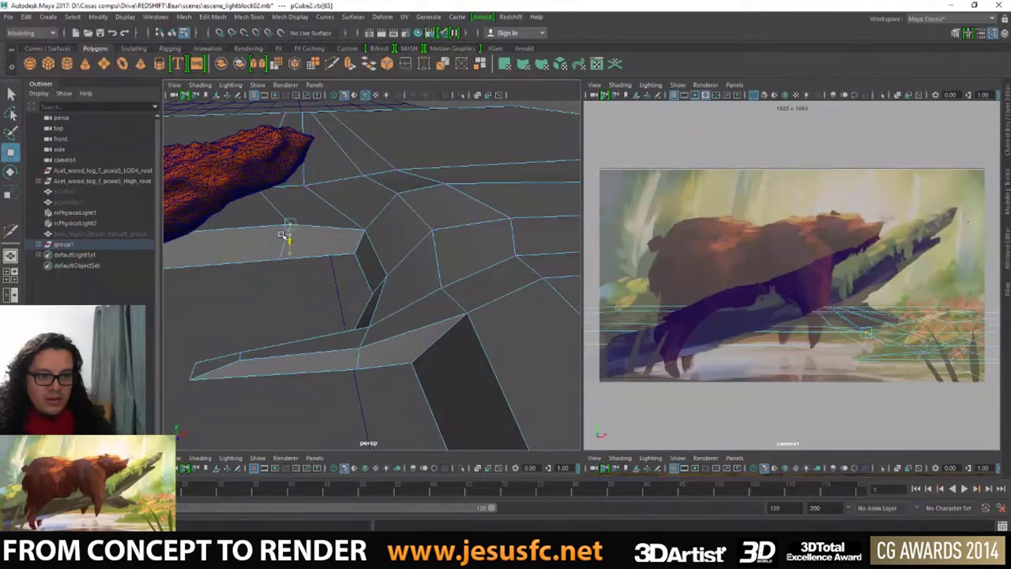
{"action": "mouse_move", "coordinate": [290, 234]}
{"action": "left_mouse_down"}
{"action": "mouse_move", "coordinate": [272, 226]}
{"action": "mouse_move", "coordinate": [331, 233]}
{"action": "mouse_move", "coordinate": [308, 264]}
{"action": "left_mouse_up"}
{"action": "key", "text": "f"}
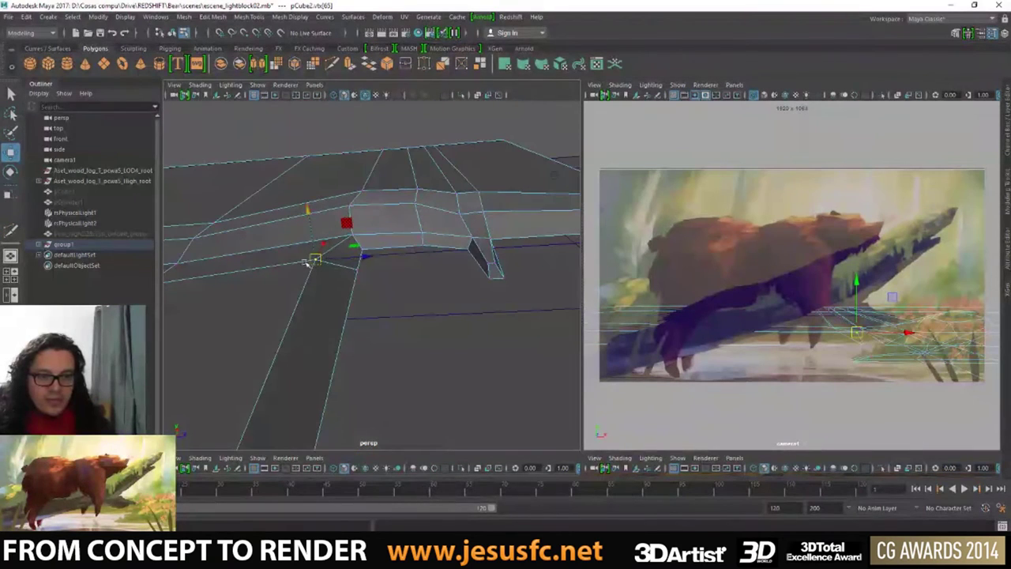
{"action": "key", "text": "q"}
{"action": "key", "text": "w"}
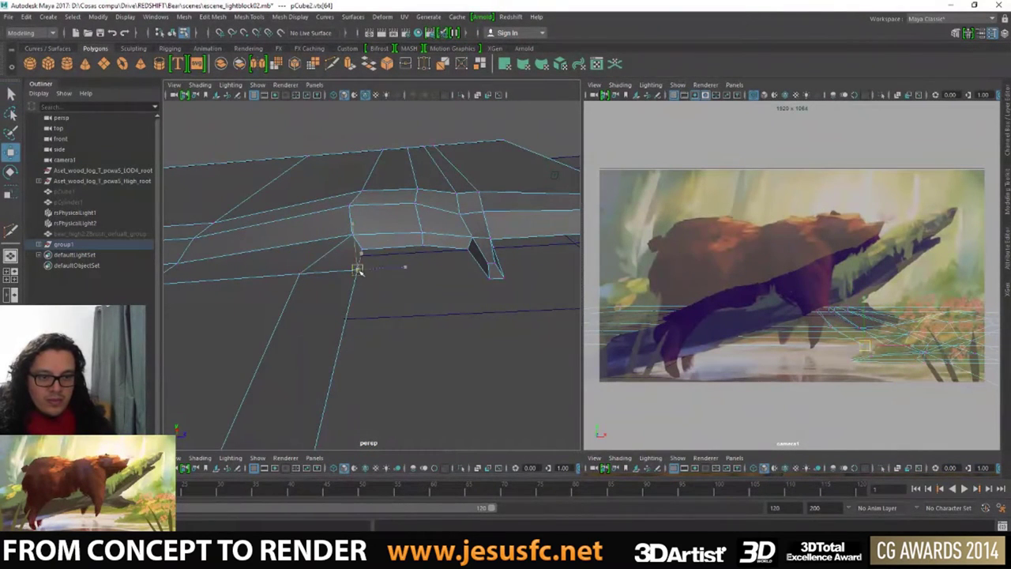
{"action": "key", "text": "ctrl+z"}
- Slide a ground vertex left along the bank, checking alignment in maximized camera1, and pick vtx[55]
{"action": "middle_click_drag", "start_coordinate": [354, 241], "coordinate": [359, 271]}
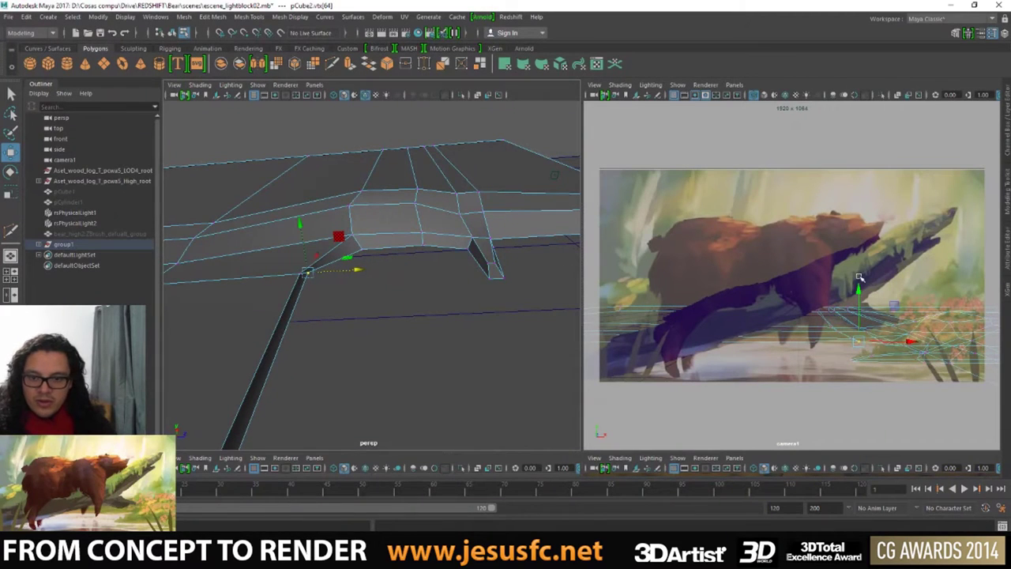
{"action": "key", "text": "space"}
{"action": "key", "text": "r"}
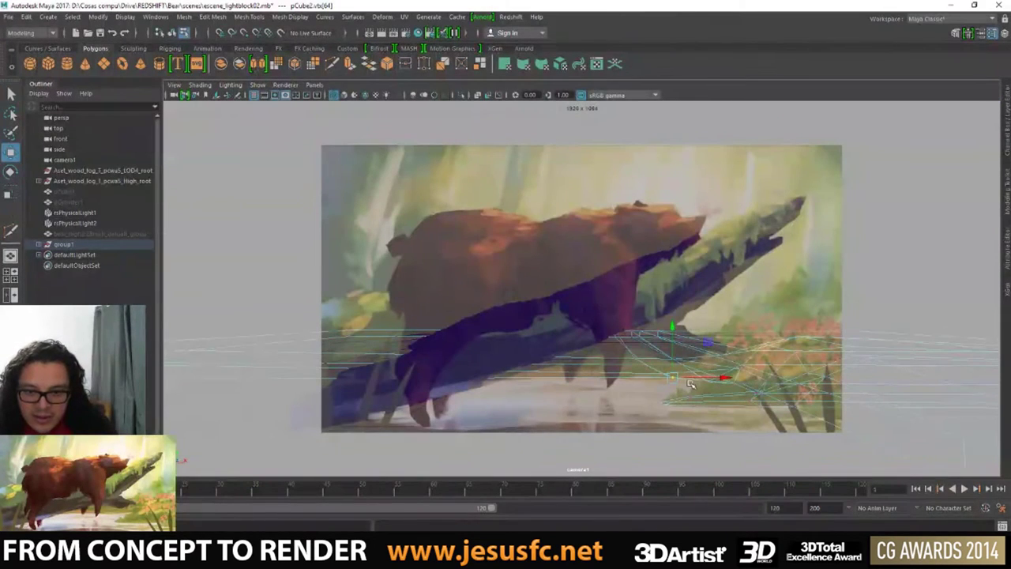
{"action": "key", "text": "q"}
{"action": "left_click", "coordinate": [707, 383]}
{"action": "key", "text": "r"}
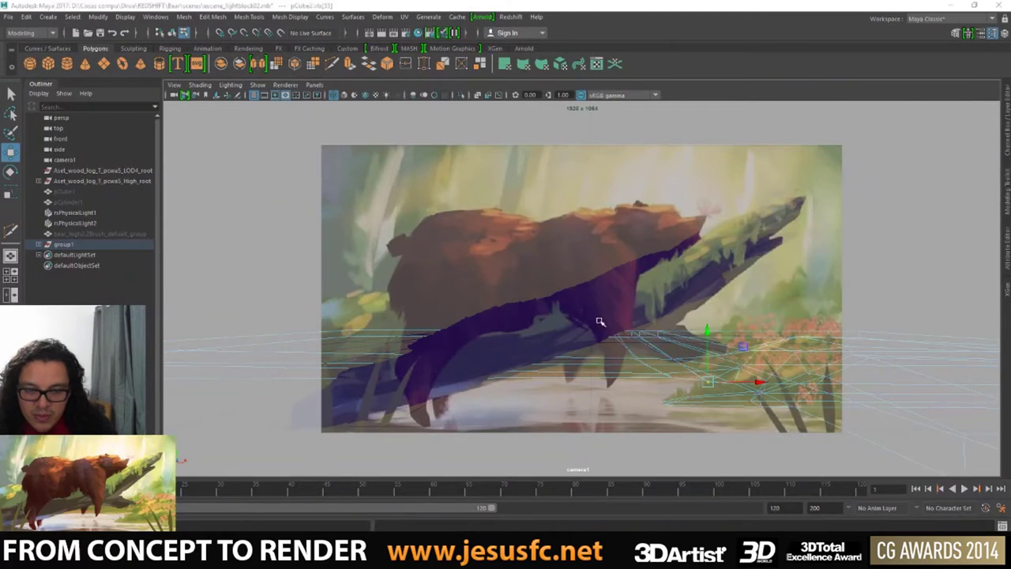
{"action": "key", "text": "space"}
{"action": "mouse_move", "coordinate": [267, 272]}
{"action": "left_mouse_down", "text": "alt"}
{"action": "mouse_move", "coordinate": [285, 269]}
{"action": "mouse_move", "coordinate": [256, 245]}
{"action": "mouse_move", "coordinate": [277, 234]}
{"action": "mouse_move", "coordinate": [282, 219]}
{"action": "mouse_move", "coordinate": [271, 212]}
{"action": "mouse_move", "coordinate": [289, 203]}
{"action": "left_mouse_up", "text": "alt"}
{"action": "left_click", "coordinate": [260, 183]}
{"action": "key", "text": "q"}
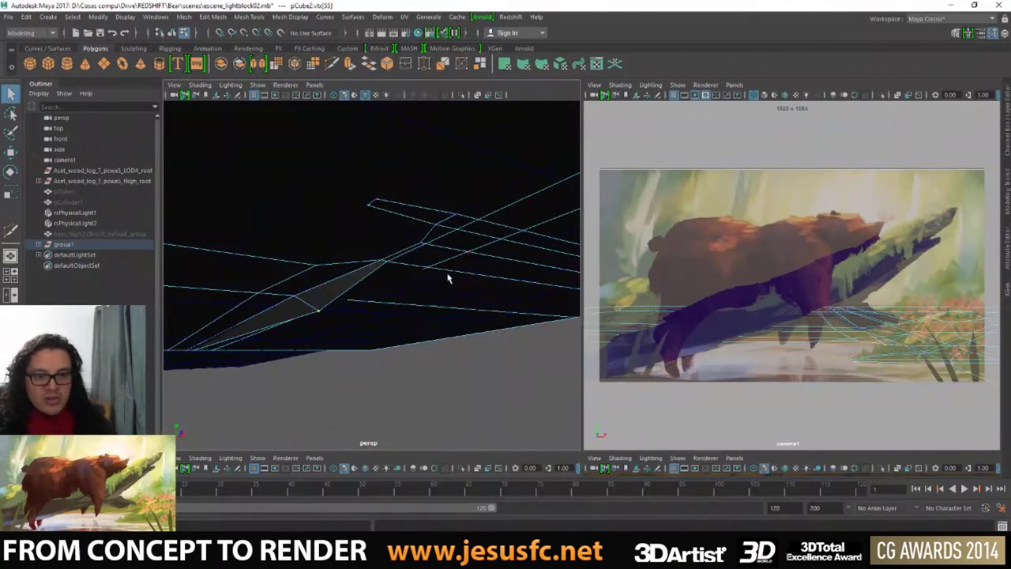
{"action": "mouse_move", "coordinate": [449, 276]}
{"action": "left_mouse_down", "text": "alt"}
{"action": "mouse_move", "coordinate": [410, 266]}
{"action": "mouse_move", "coordinate": [383, 282]}
{"action": "mouse_move", "coordinate": [365, 255]}
{"action": "mouse_move", "coordinate": [372, 225]}
{"action": "mouse_move", "coordinate": [422, 241]}
{"action": "mouse_move", "coordinate": [368, 254]}
{"action": "left_mouse_up", "text": "alt"}
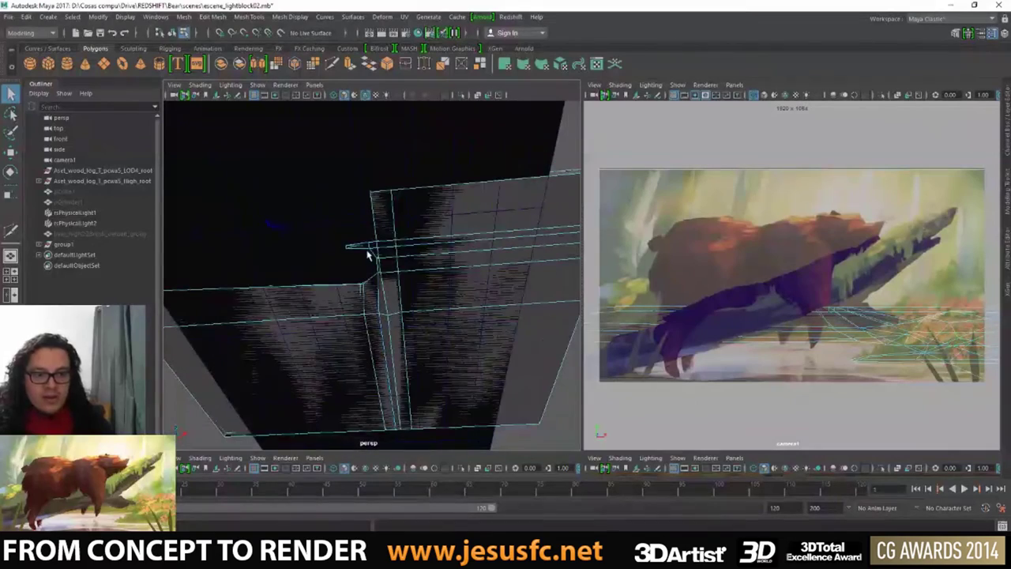
{"action": "left_click", "coordinate": [444, 350]}
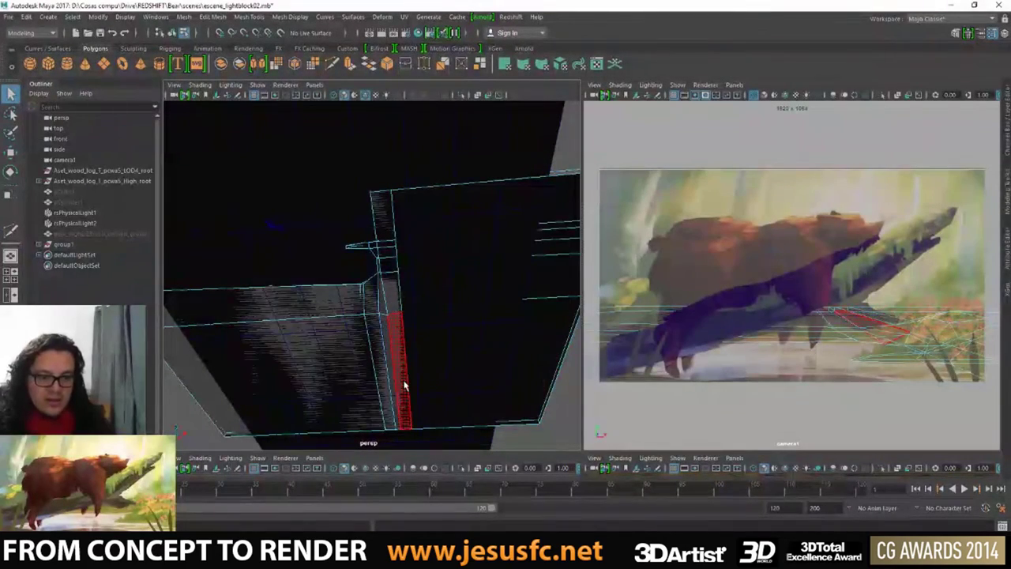
{"action": "left_click", "coordinate": [395, 388]}
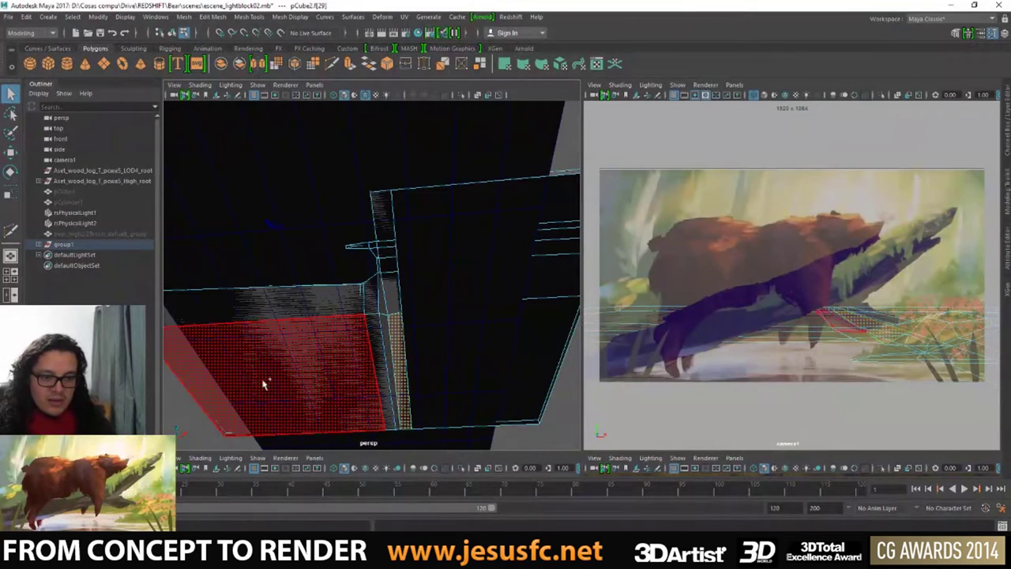
{"action": "left_click", "coordinate": [239, 383]}
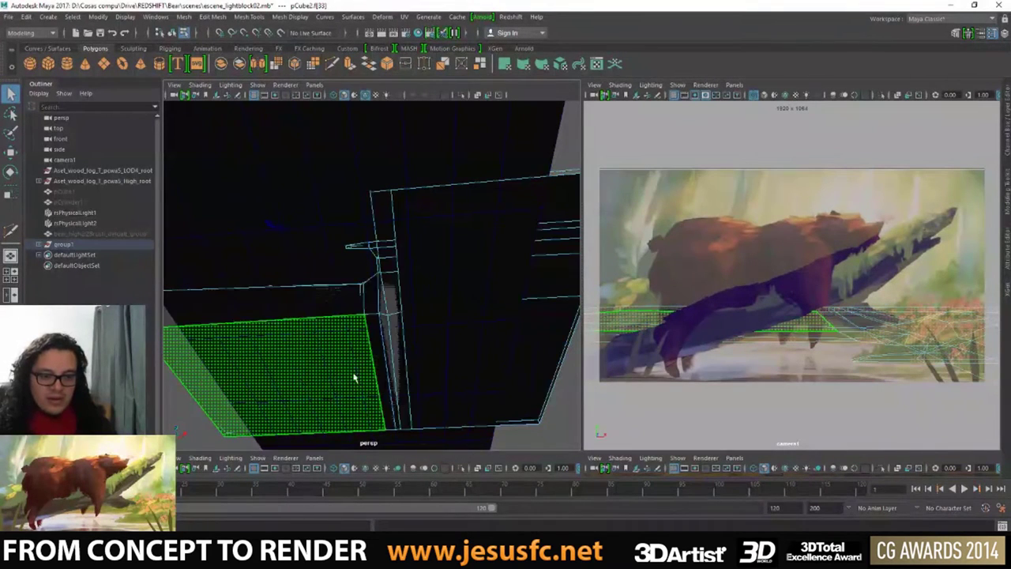
{"action": "left_click", "coordinate": [395, 371]}
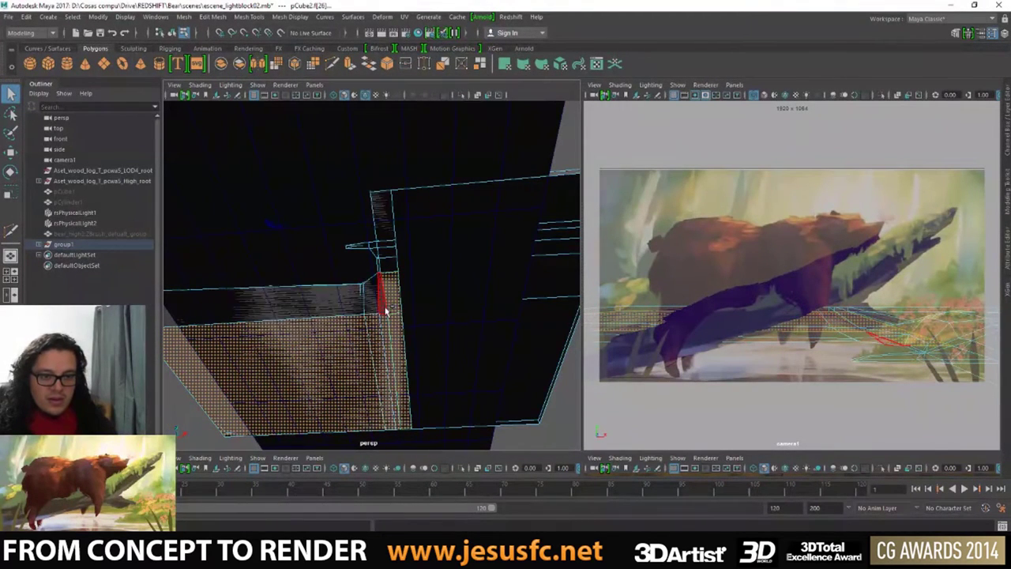
{"action": "left_click", "coordinate": [378, 274]}
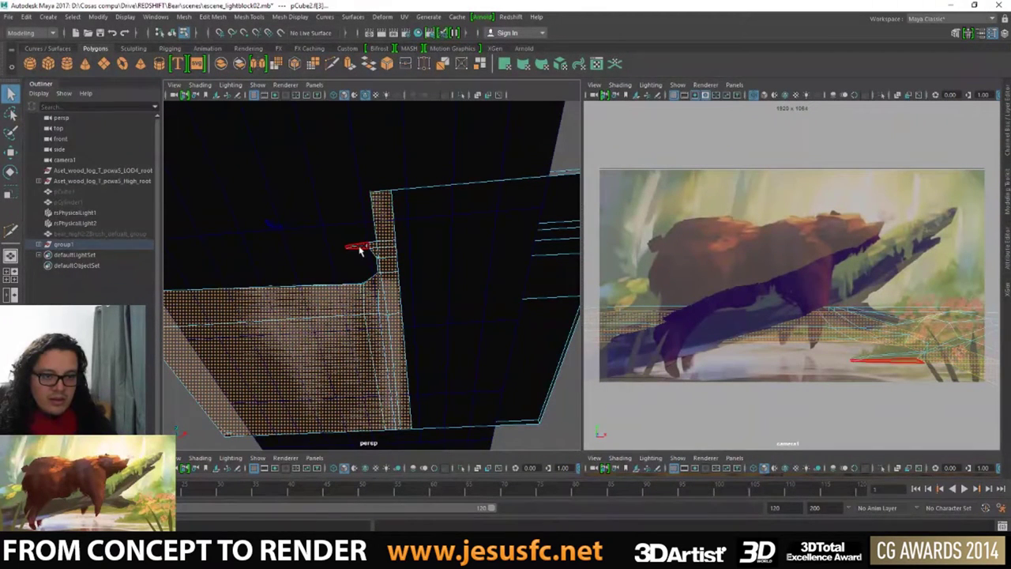
{"action": "left_click", "coordinate": [358, 250]}
{"action": "left_click", "coordinate": [360, 251]}
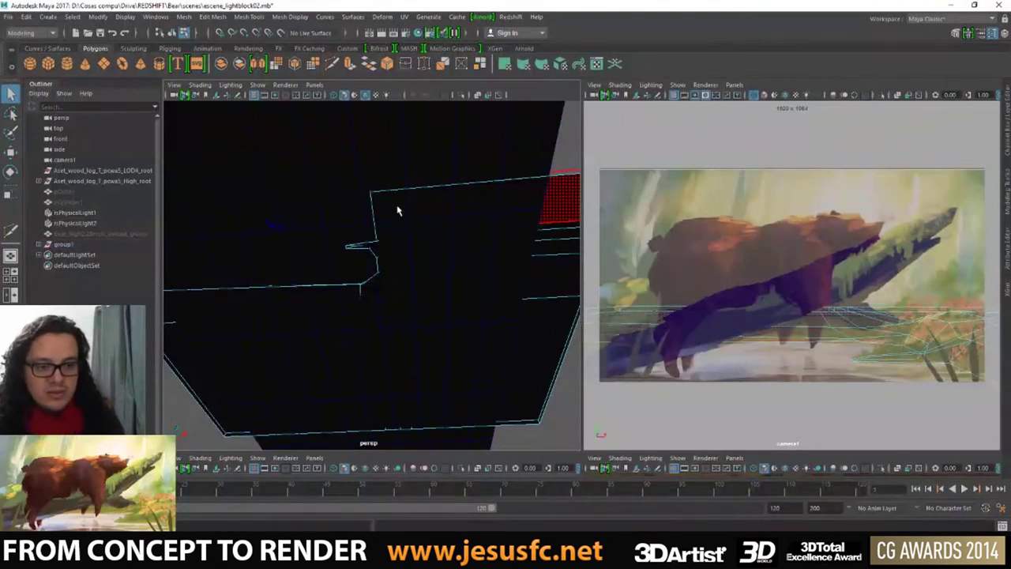
{"action": "mouse_move", "coordinate": [400, 210]}
{"action": "left_mouse_down", "text": "alt"}
{"action": "mouse_move", "coordinate": [374, 271]}
{"action": "mouse_move", "coordinate": [383, 291]}
{"action": "left_mouse_up", "text": "alt"}
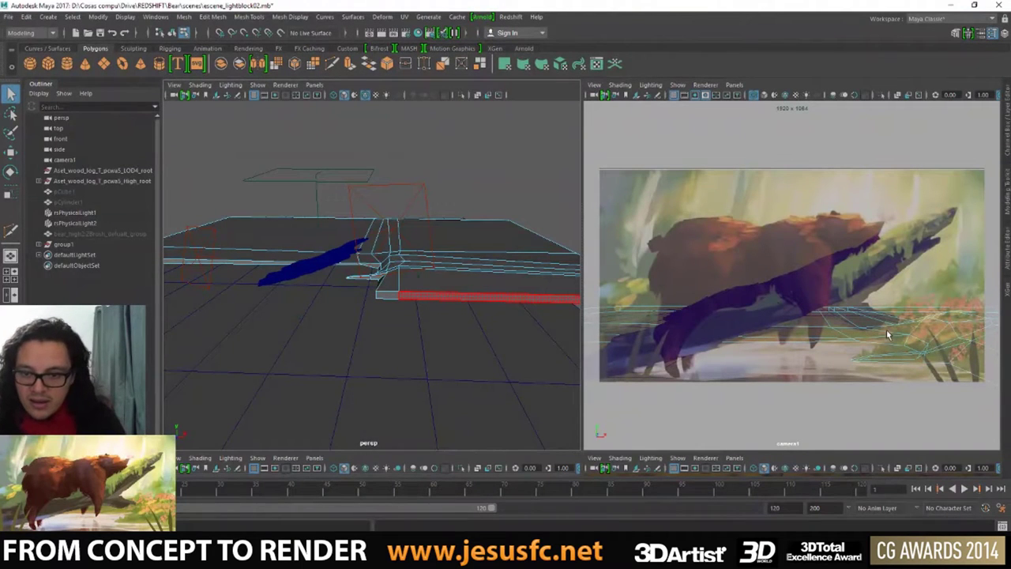
- Move bank corner vertices vtx[10:11] along X, then select vtx[54:55]
{"action": "right_click_drag", "start_coordinate": [887, 329], "coordinate": [896, 336]}
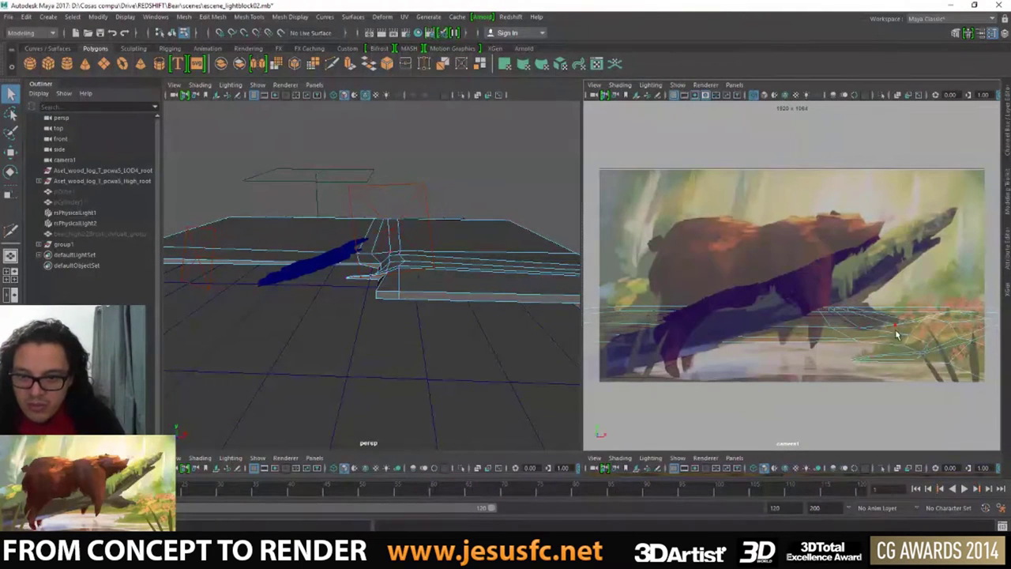
{"action": "left_click", "coordinate": [907, 350]}
{"action": "key", "text": "f"}
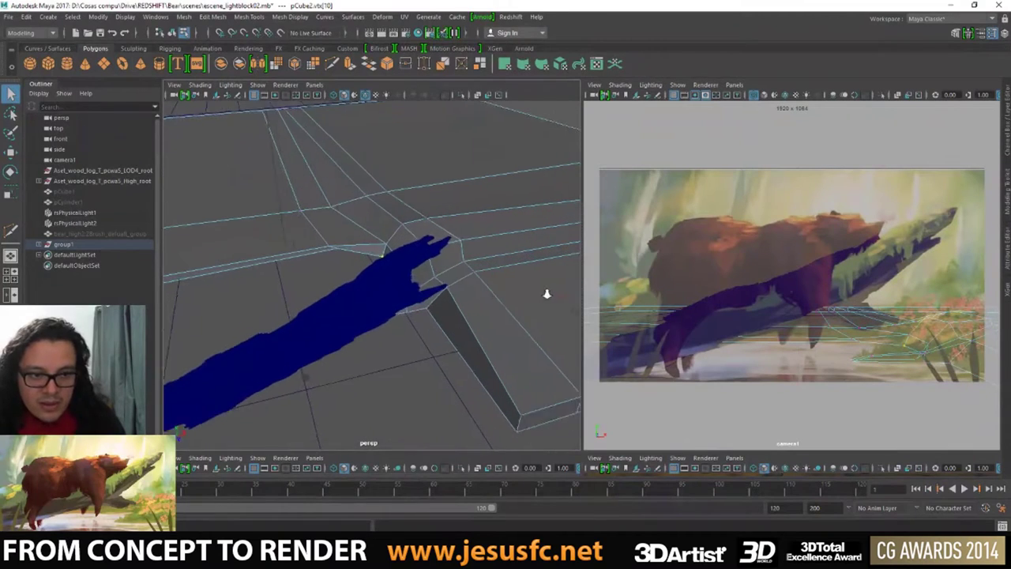
{"action": "key", "text": "w"}
{"action": "left_click", "coordinate": [931, 348], "text": "shift"}
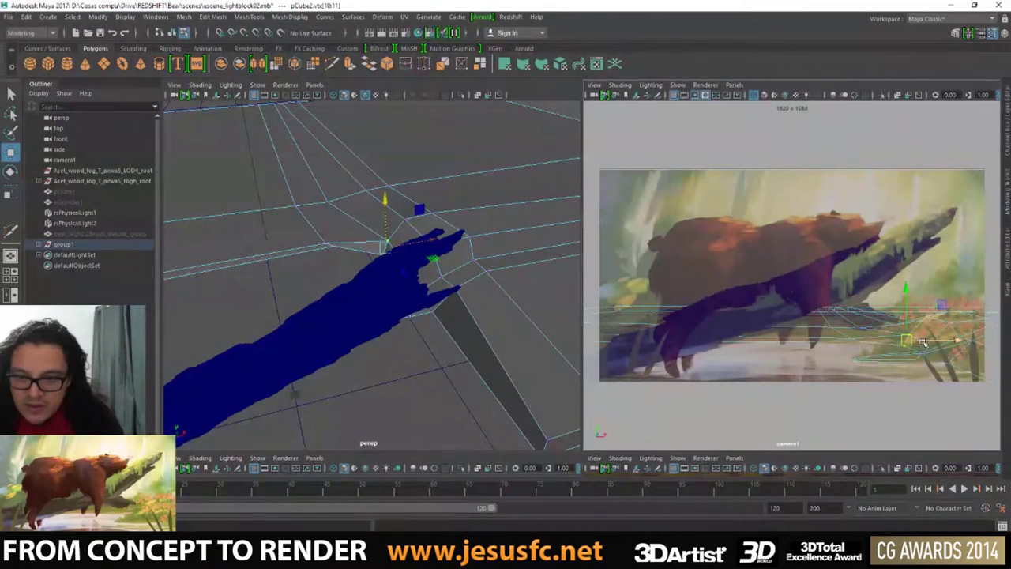
{"action": "mouse_move", "coordinate": [366, 247]}
{"action": "left_mouse_down", "text": "alt"}
{"action": "mouse_move", "coordinate": [395, 237]}
{"action": "mouse_move", "coordinate": [379, 255]}
{"action": "left_mouse_up", "text": "alt"}
{"action": "left_click", "coordinate": [339, 228]}
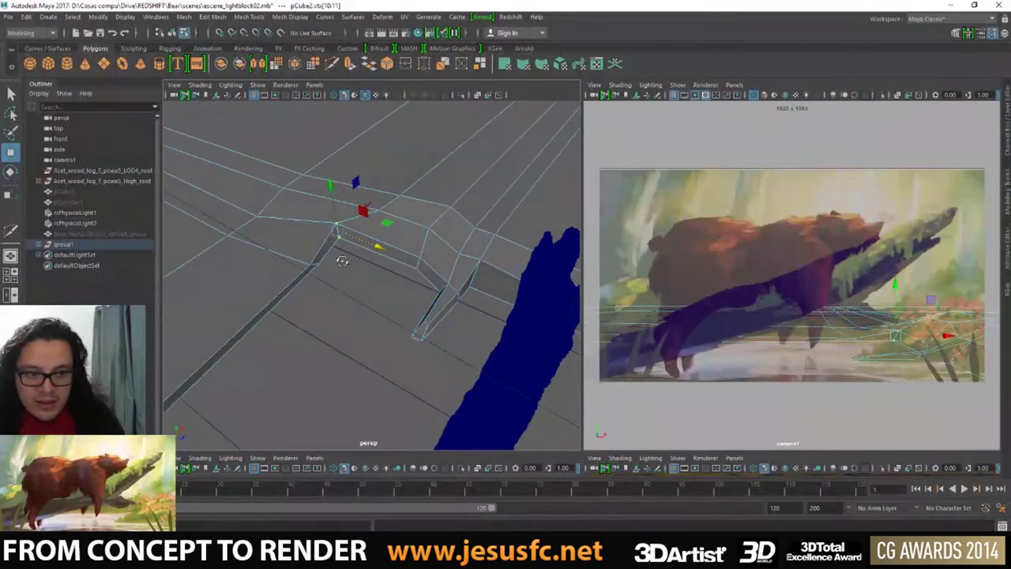
{"action": "left_click_drag", "start_coordinate": [339, 227], "coordinate": [360, 290], "text": "alt"}
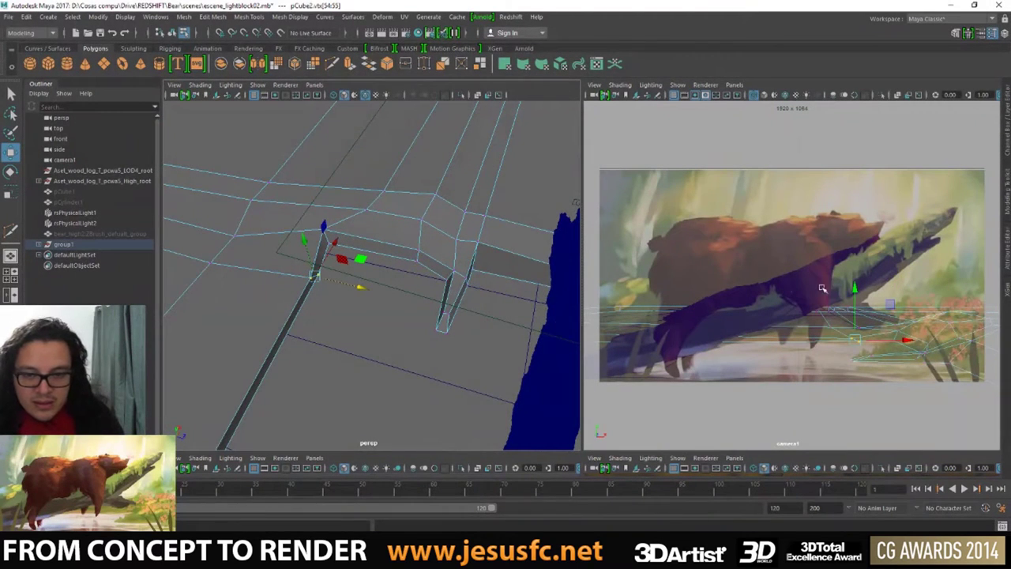
- Slide vtx[11] and vtx[55] left to widen the narrow channel by the log
{"action": "key", "text": "q"}
{"action": "left_click", "coordinate": [895, 331]}
{"action": "key", "text": "w"}
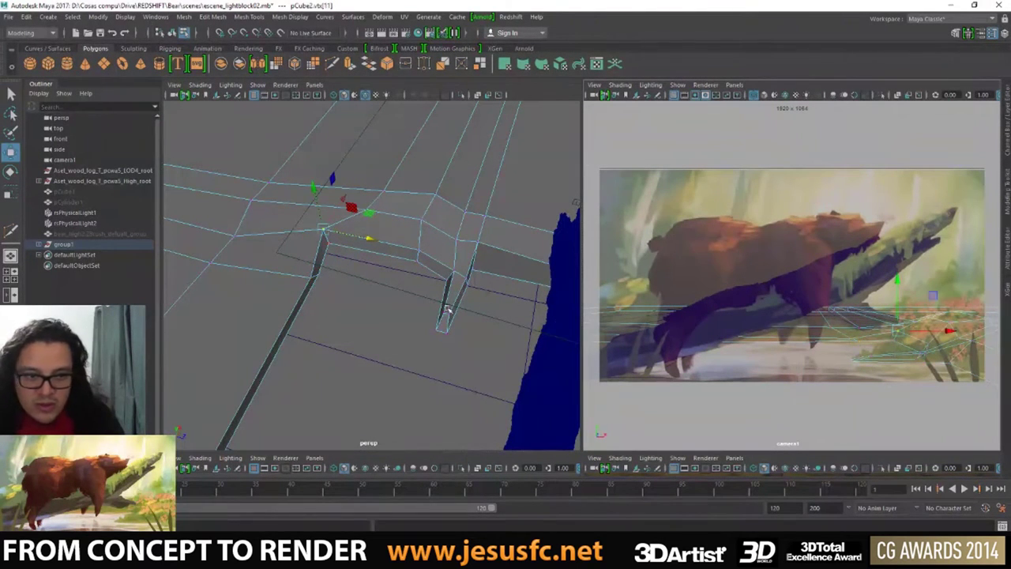
{"action": "left_click_drag", "start_coordinate": [391, 285], "coordinate": [438, 281], "text": "alt"}
{"action": "middle_click_drag", "start_coordinate": [297, 271], "coordinate": [282, 274]}
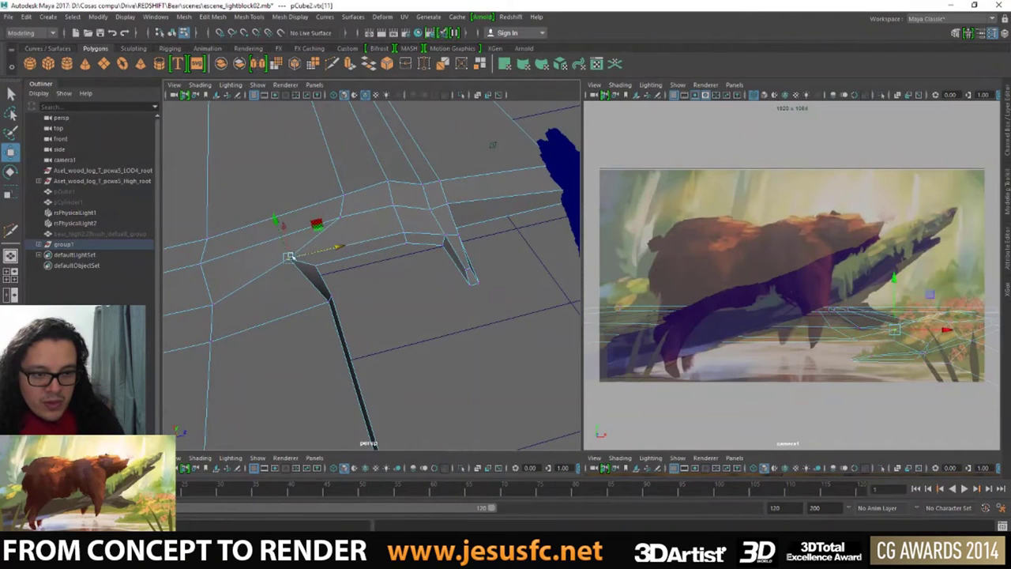
{"action": "left_click", "coordinate": [334, 290]}
{"action": "middle_click_drag", "start_coordinate": [365, 280], "coordinate": [326, 299]}
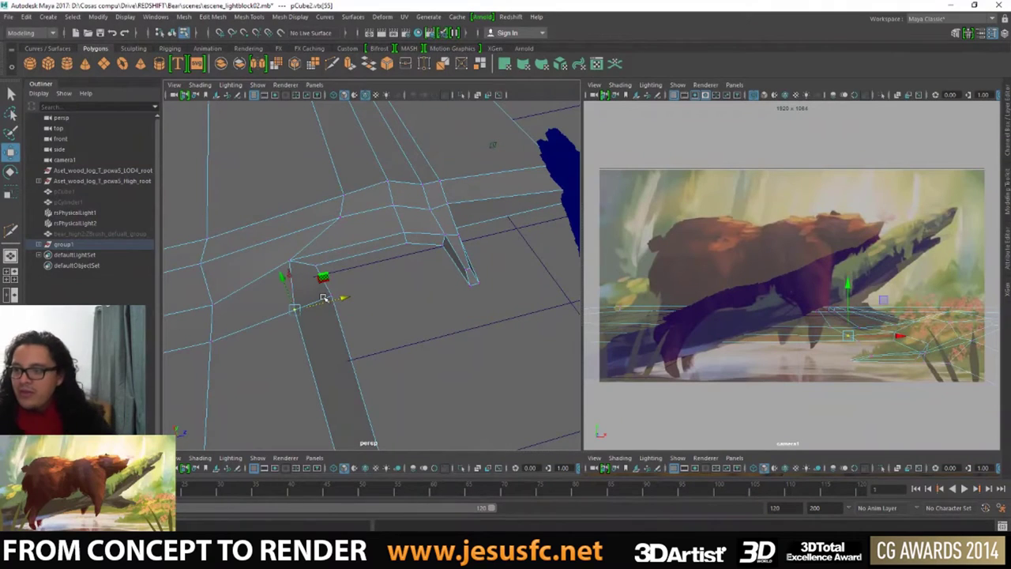
- In maximized camera1, select bank vertex vtx[16] with the Move tool ready
{"action": "key", "text": "space"}
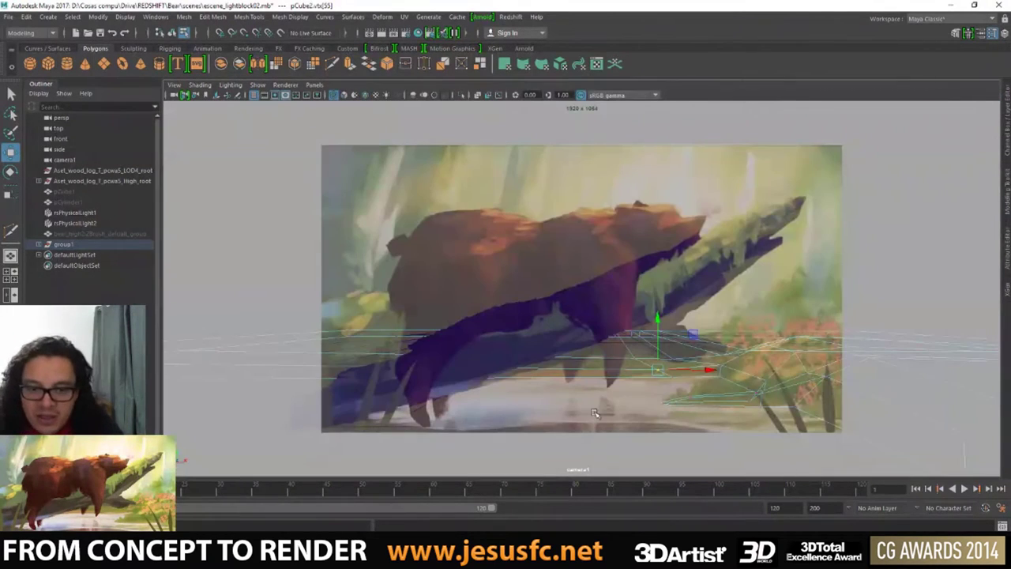
{"action": "key", "text": "q"}
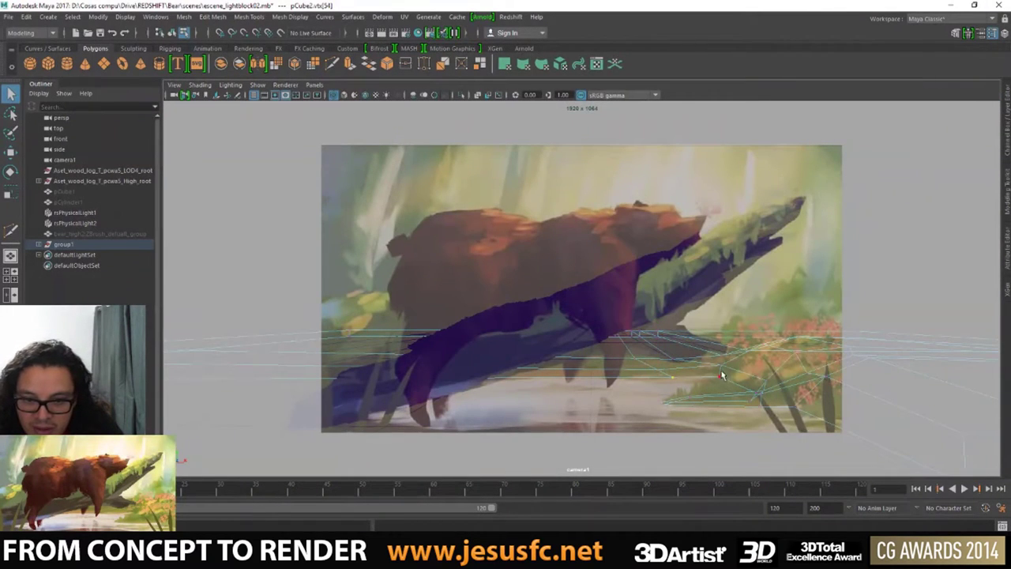
{"action": "key", "text": "w"}
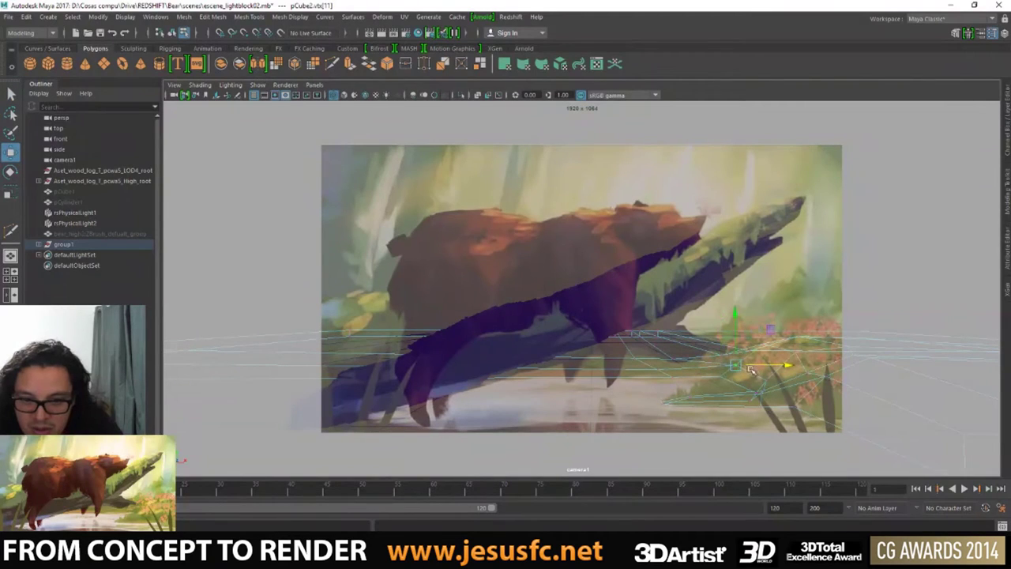
{"action": "key", "text": "q"}
{"action": "left_click", "coordinate": [762, 345]}
{"action": "key", "text": "w"}
{"action": "key", "text": "q"}
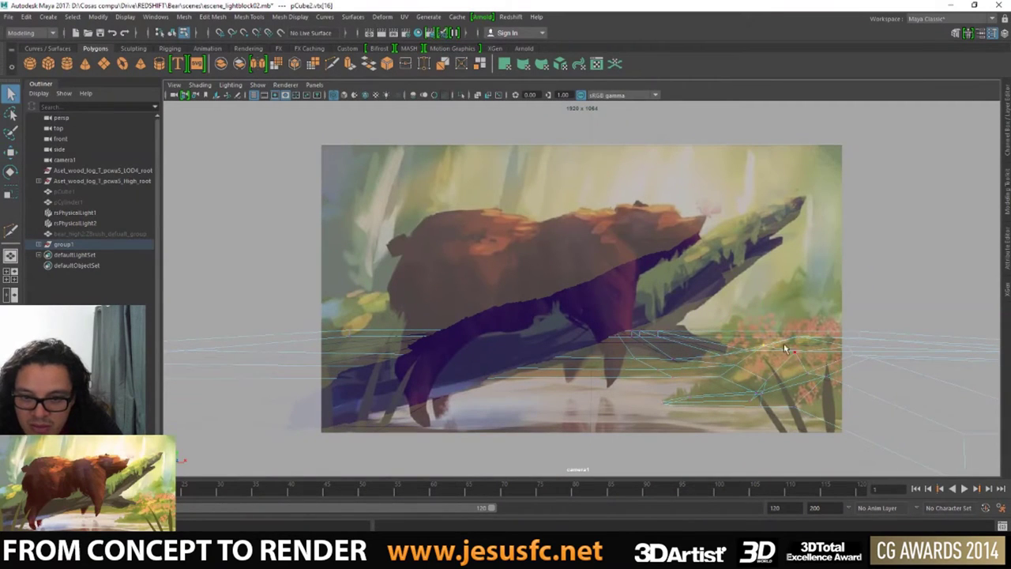
{"action": "key", "text": "w"}
- Pick ground vertices vtx[12], vtx[43] and vtx[36] along the painted shoreline
{"action": "left_click", "coordinate": [808, 340]}
{"action": "key", "text": "q"}
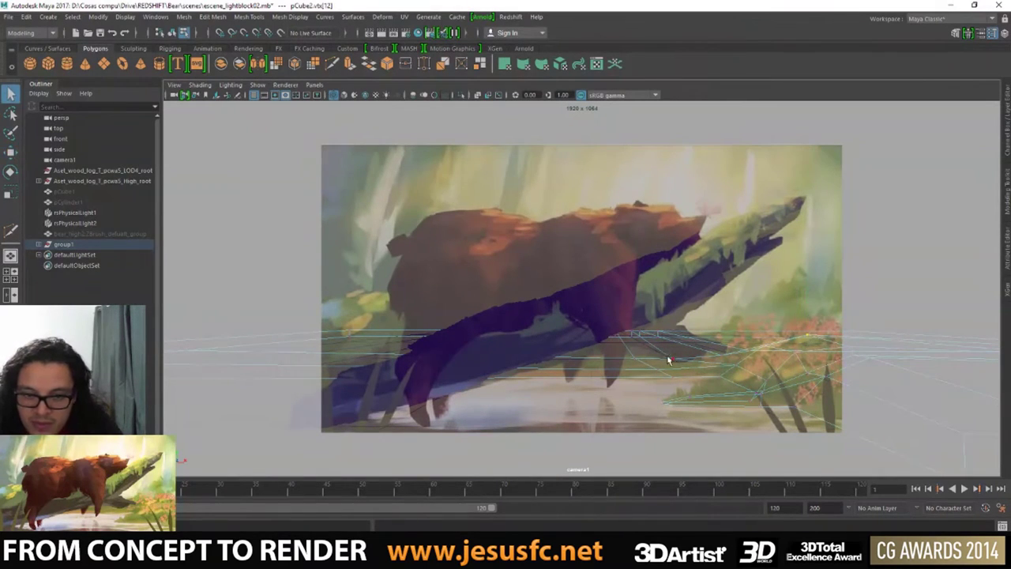
{"action": "key", "text": "w"}
{"action": "left_click", "coordinate": [690, 358]}
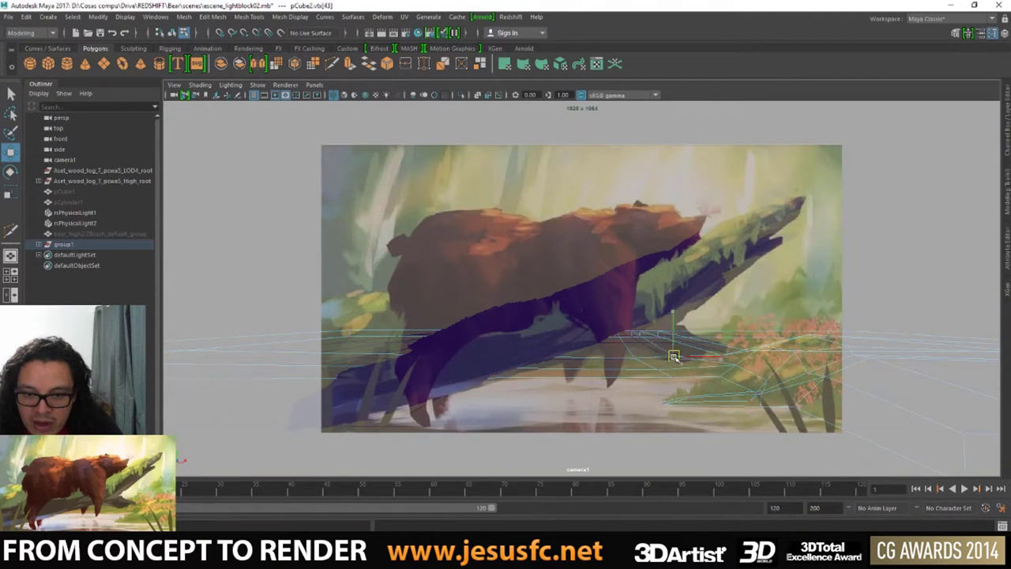
{"action": "left_click", "coordinate": [636, 359]}
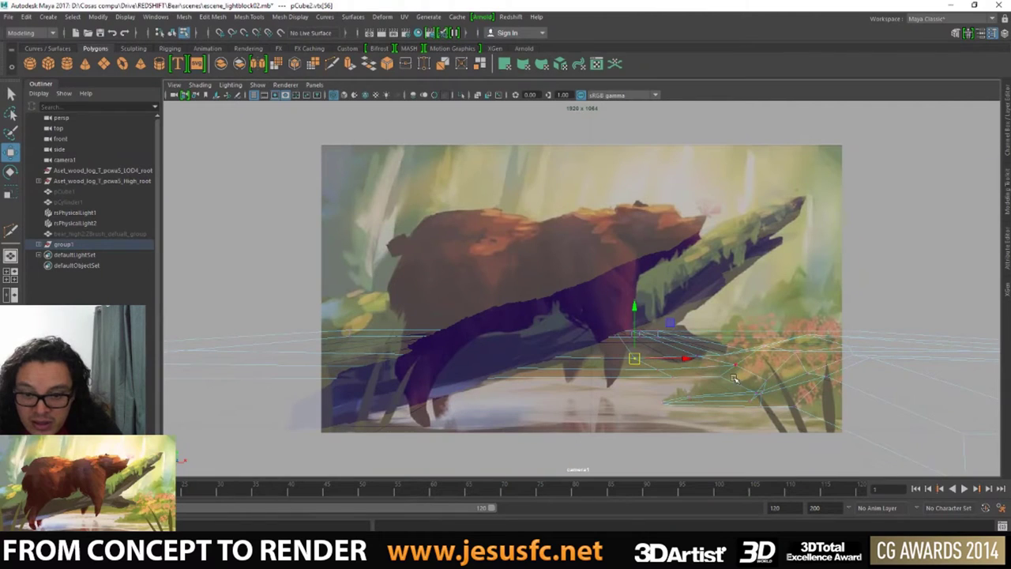
- Return to persp beside camera1 and drag a bank-edge vertex to reshape the contour
{"action": "key", "text": "q"}
{"action": "key", "text": "w"}
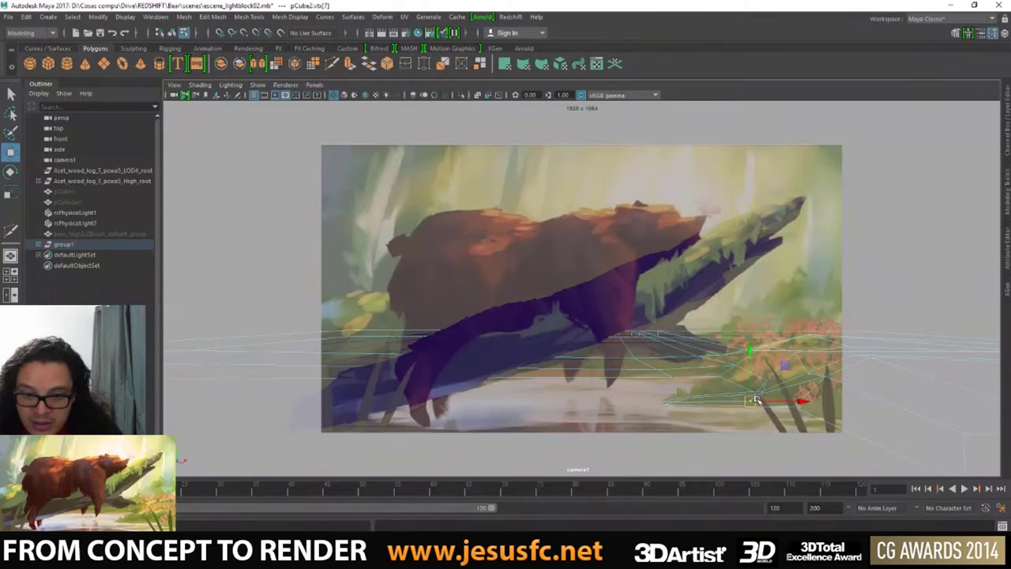
{"action": "key", "text": "q"}
{"action": "key", "text": "w"}
{"action": "key", "text": "space"}
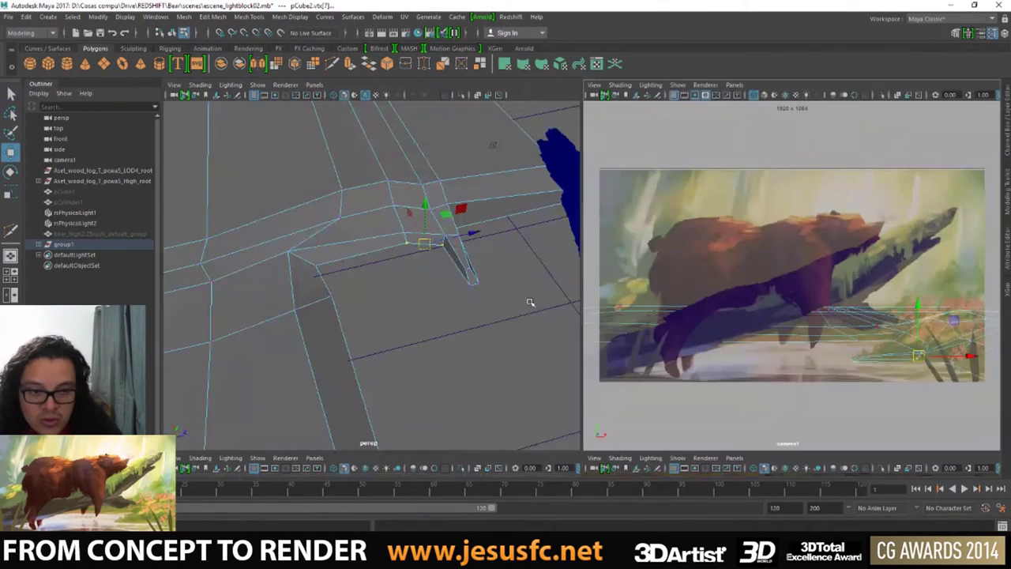
{"action": "left_click_drag", "start_coordinate": [394, 255], "coordinate": [411, 250], "text": "alt"}
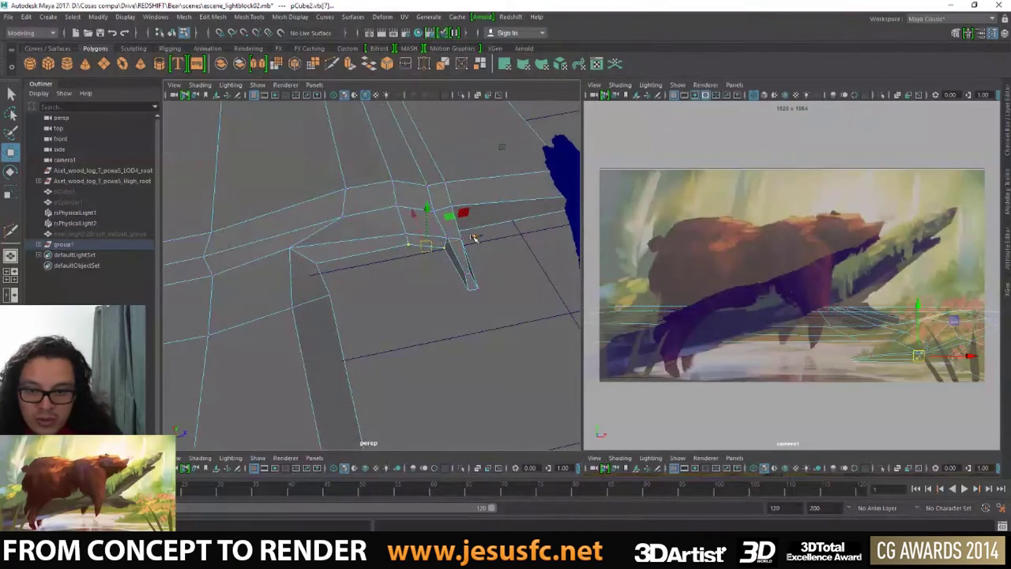
{"action": "middle_click_drag", "start_coordinate": [474, 237], "coordinate": [435, 241]}
- Shift a second bank-edge vertex left to reshape the bank
{"action": "key", "text": "q"}
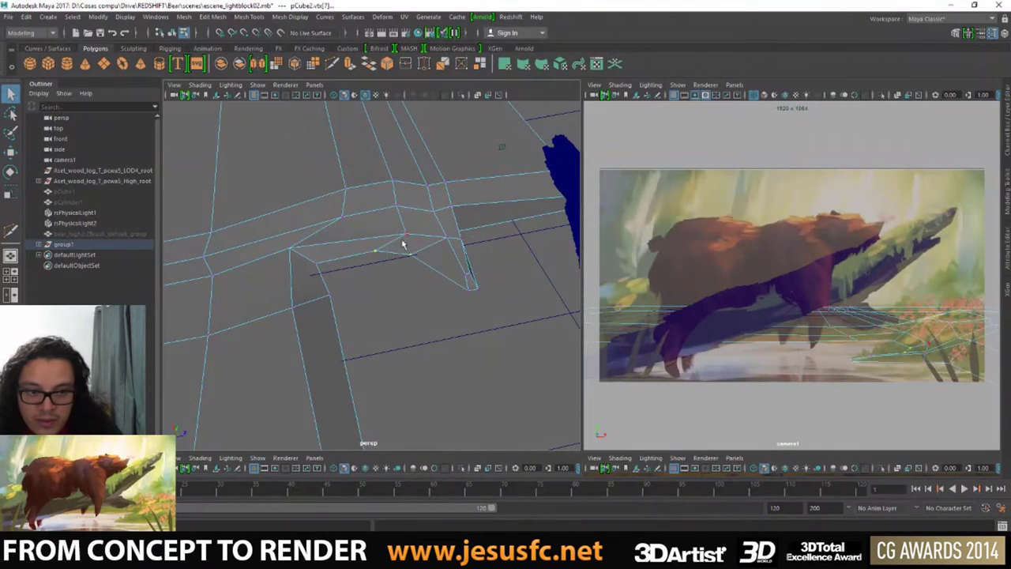
{"action": "left_click", "coordinate": [376, 250]}
{"action": "key", "text": "w"}
{"action": "key", "text": "q"}
{"action": "key", "text": "w"}
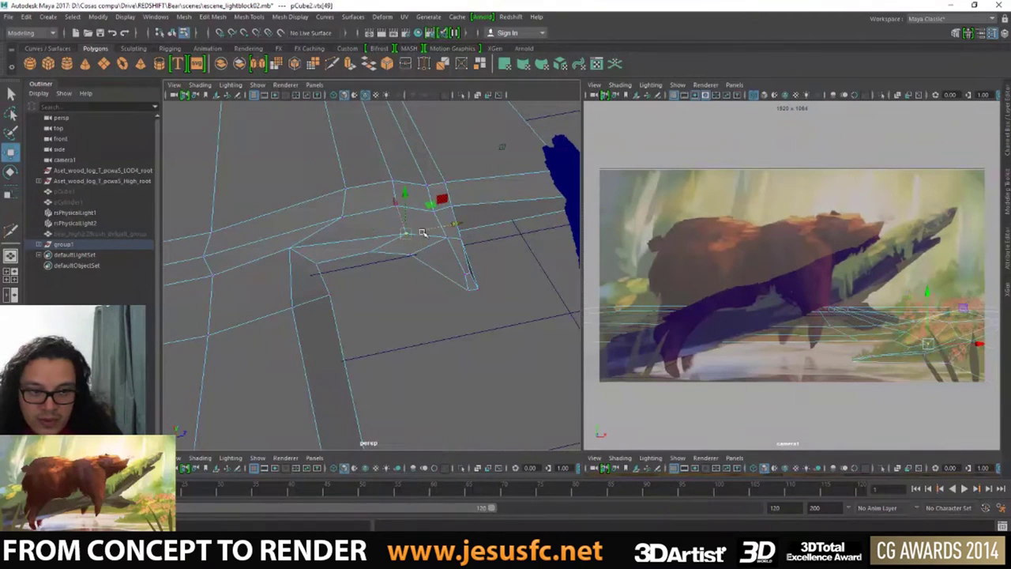
{"action": "middle_click_drag", "start_coordinate": [423, 233], "coordinate": [397, 237]}
- Pull the next edge vertex left toward the corner and even out the edge
{"action": "key", "text": "q"}
{"action": "left_click", "coordinate": [342, 193]}
{"action": "key", "text": "w"}
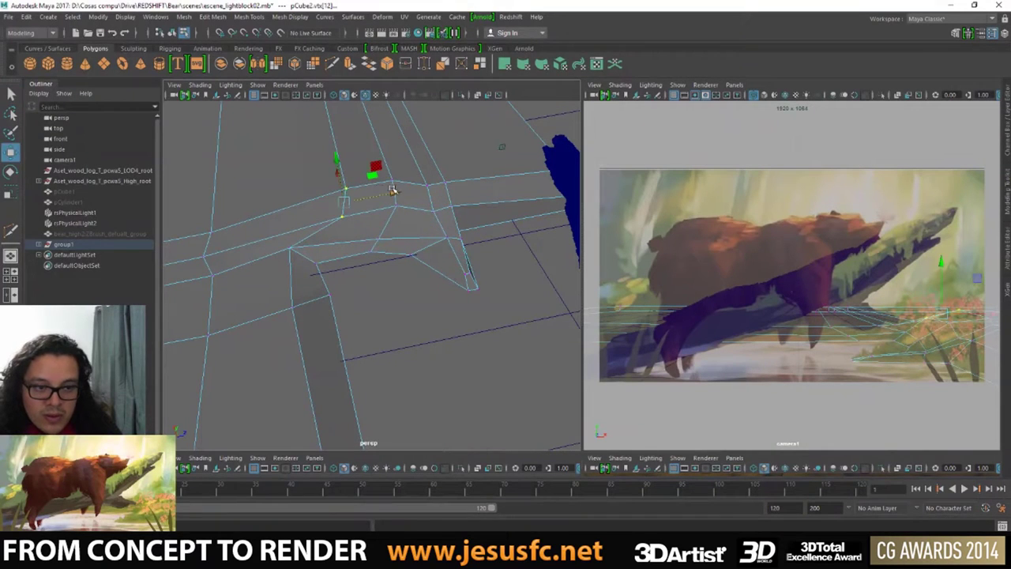
{"action": "middle_click_drag", "start_coordinate": [389, 187], "coordinate": [348, 199]}
{"action": "key", "text": "q"}
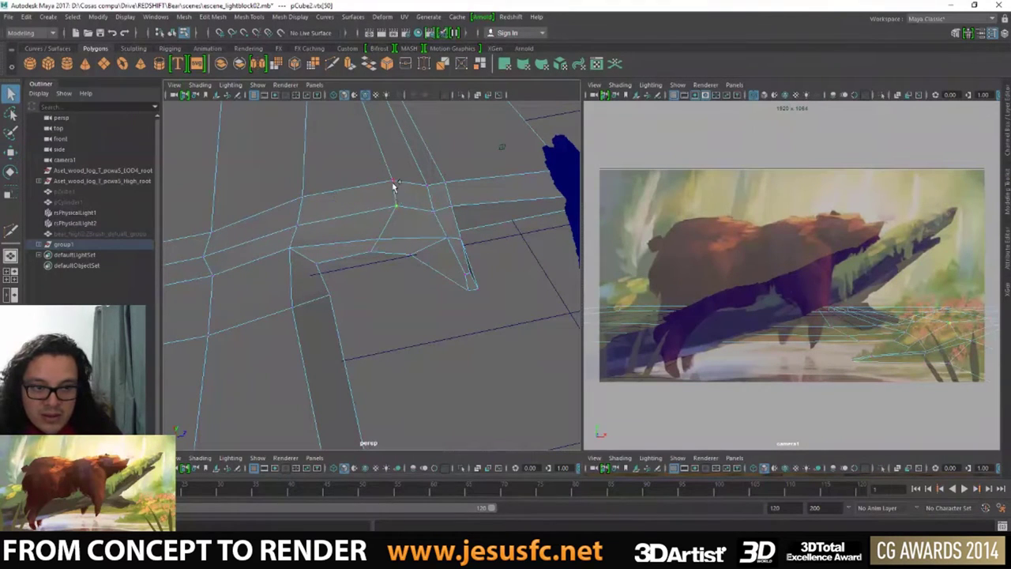
{"action": "key", "text": "w"}
{"action": "middle_click_drag", "start_coordinate": [424, 191], "coordinate": [423, 185]}
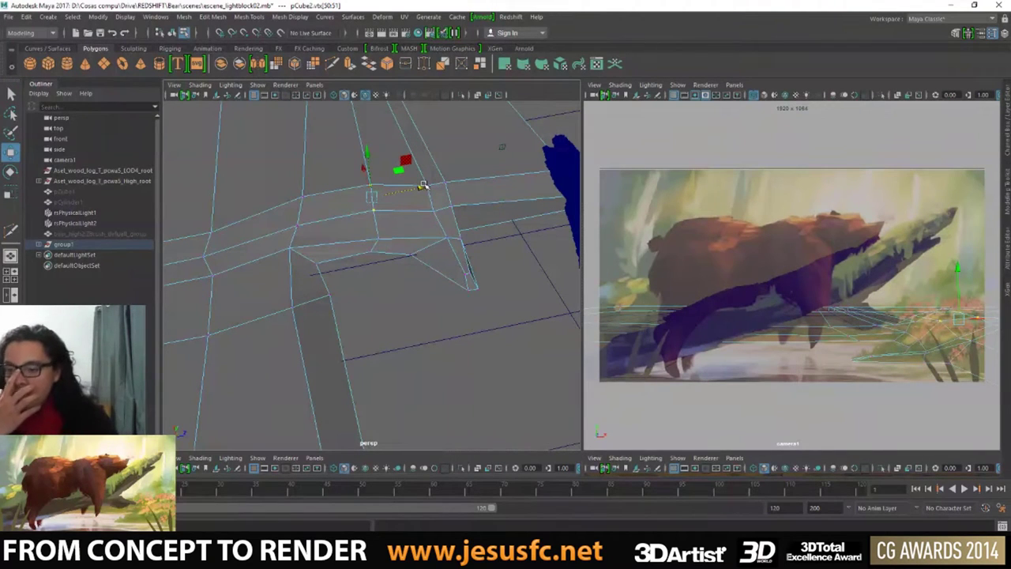
{"action": "mouse_move", "coordinate": [423, 187]}
{"action": "left_mouse_down", "text": "alt"}
{"action": "mouse_move", "coordinate": [405, 201]}
{"action": "mouse_move", "coordinate": [422, 215]}
{"action": "left_mouse_up", "text": "alt"}
- Move the vertex by the water's edge left along X and pick further edge vertices
{"action": "left_click", "coordinate": [447, 241]}
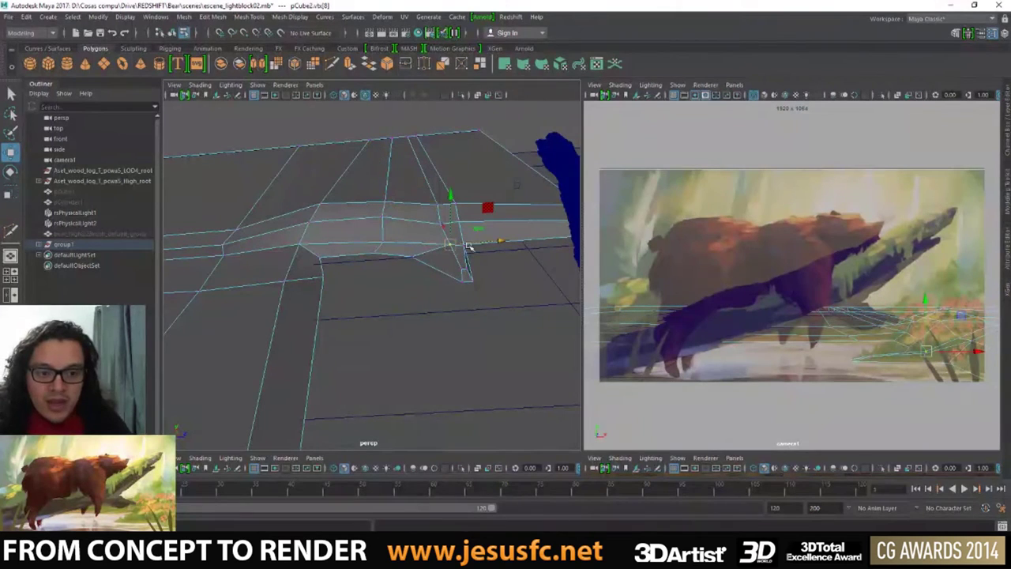
{"action": "left_click_drag", "start_coordinate": [473, 243], "coordinate": [450, 250]}
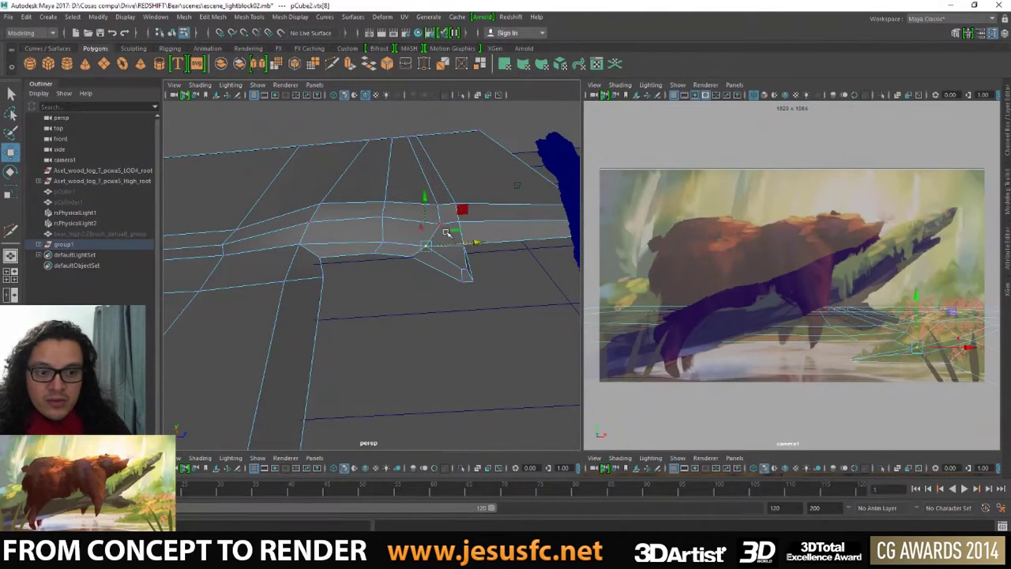
{"action": "key", "text": "q"}
{"action": "key", "text": "w"}
{"action": "key", "text": "q"}
{"action": "left_click", "coordinate": [437, 204]}
{"action": "key", "text": "w"}
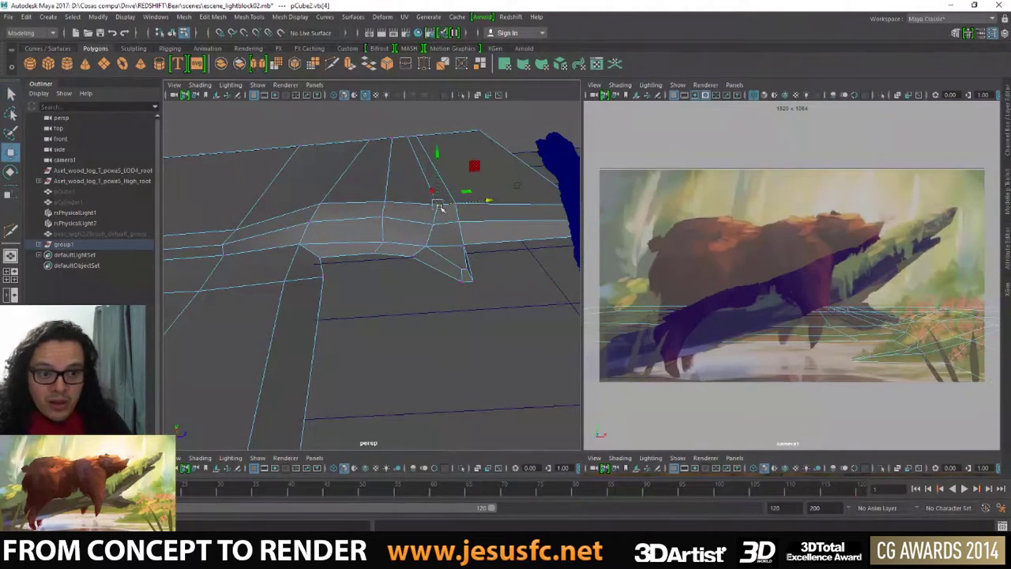
{"action": "mouse_move", "coordinate": [458, 229]}
{"action": "left_mouse_down", "text": "alt"}
{"action": "mouse_move", "coordinate": [454, 241]}
{"action": "mouse_move", "coordinate": [331, 249]}
{"action": "mouse_move", "coordinate": [340, 249]}
{"action": "left_mouse_up", "text": "alt"}
{"action": "left_click", "coordinate": [330, 249]}
- Click through the lower-edge bank vertices of pCube2, moving leftward
{"action": "left_click", "coordinate": [360, 243]}
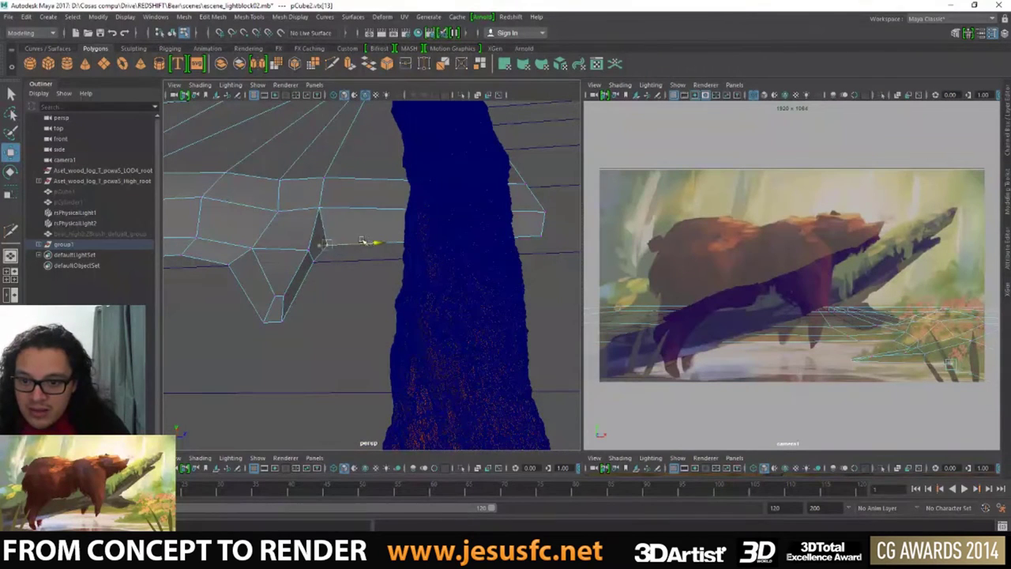
{"action": "left_click", "coordinate": [367, 246]}
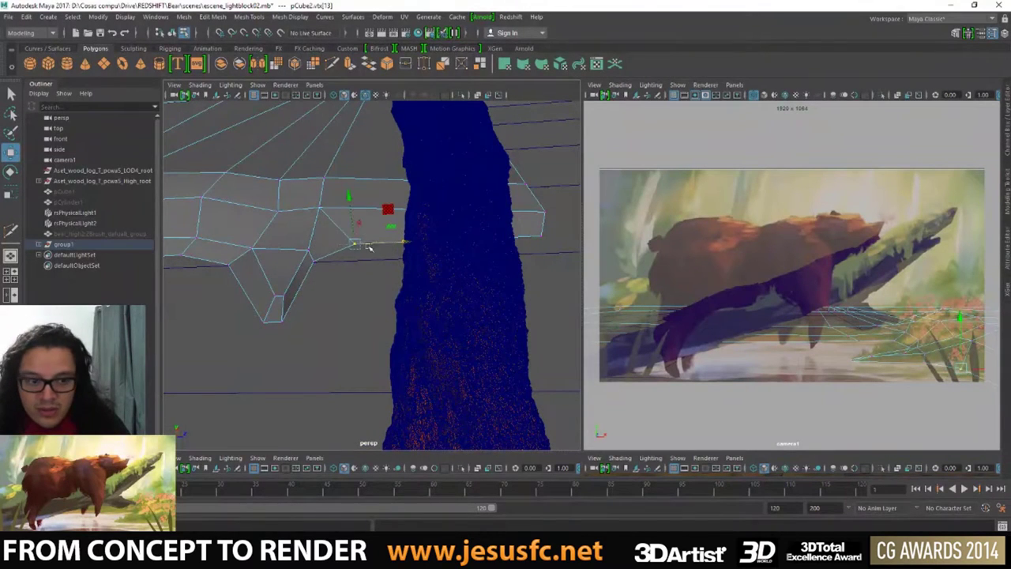
{"action": "left_click", "coordinate": [320, 238]}
{"action": "left_click", "coordinate": [324, 247]}
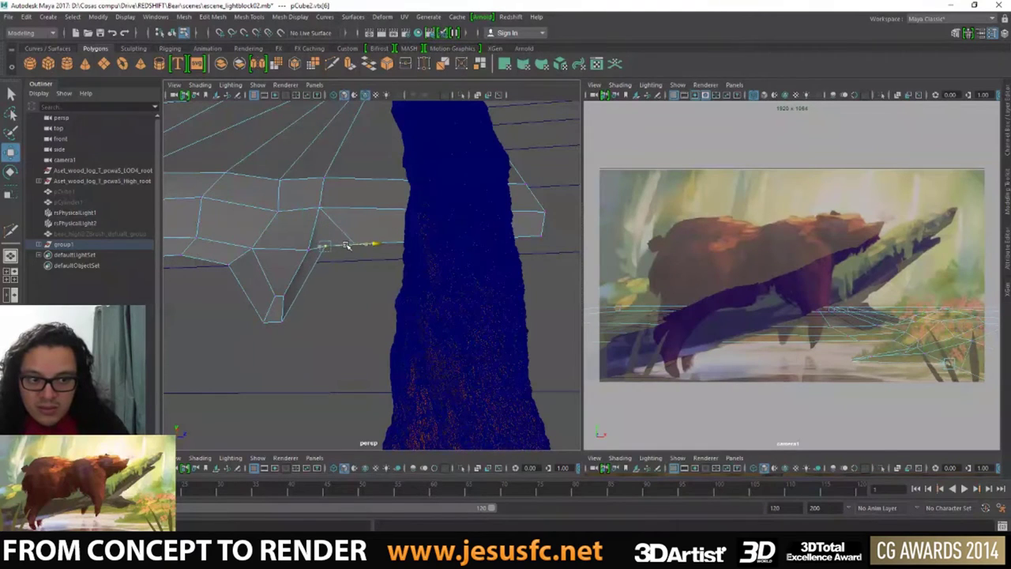
{"action": "left_click", "coordinate": [312, 244]}
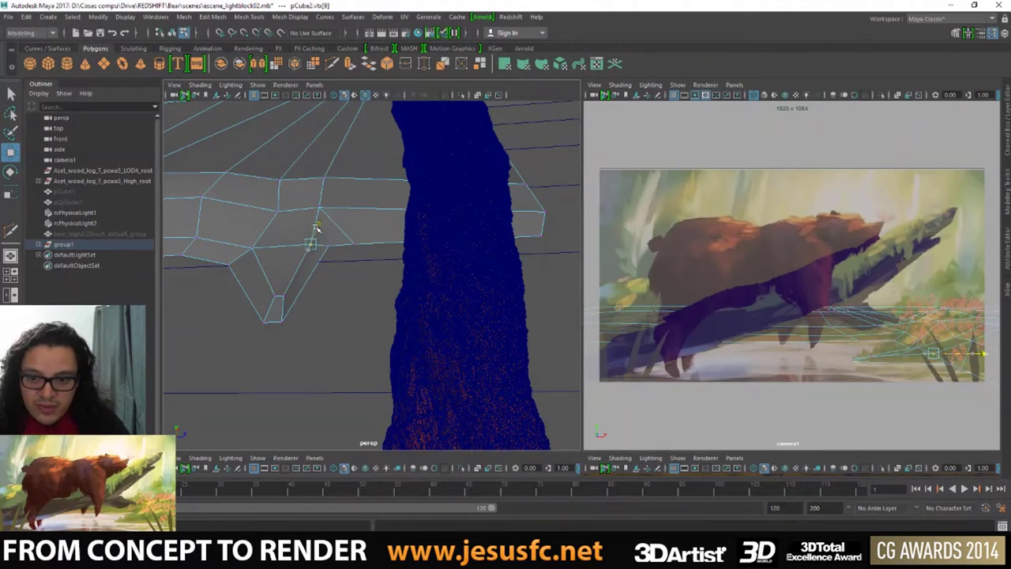
{"action": "left_click", "coordinate": [256, 241]}
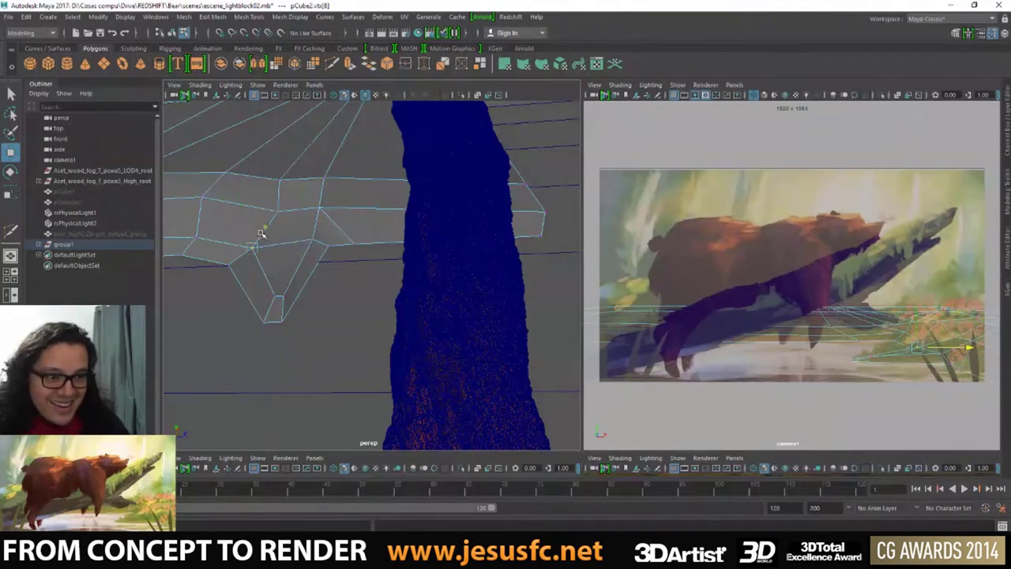
- Select upper-row pCube2 vertices with the Move tool ready
{"action": "key", "text": "q"}
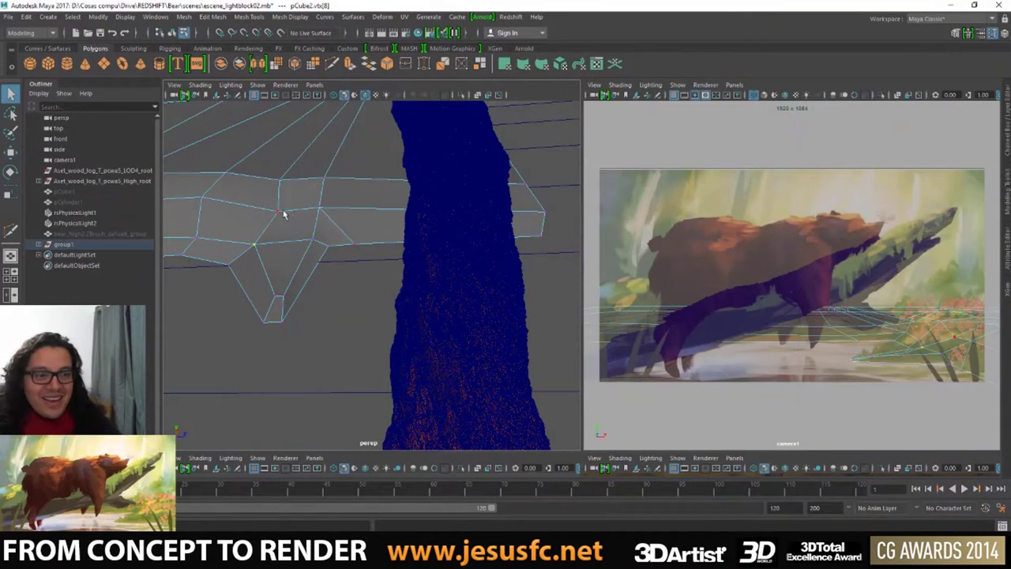
{"action": "left_click", "coordinate": [281, 210]}
{"action": "key", "text": "w"}
{"action": "key", "text": "q"}
{"action": "left_click", "coordinate": [322, 208]}
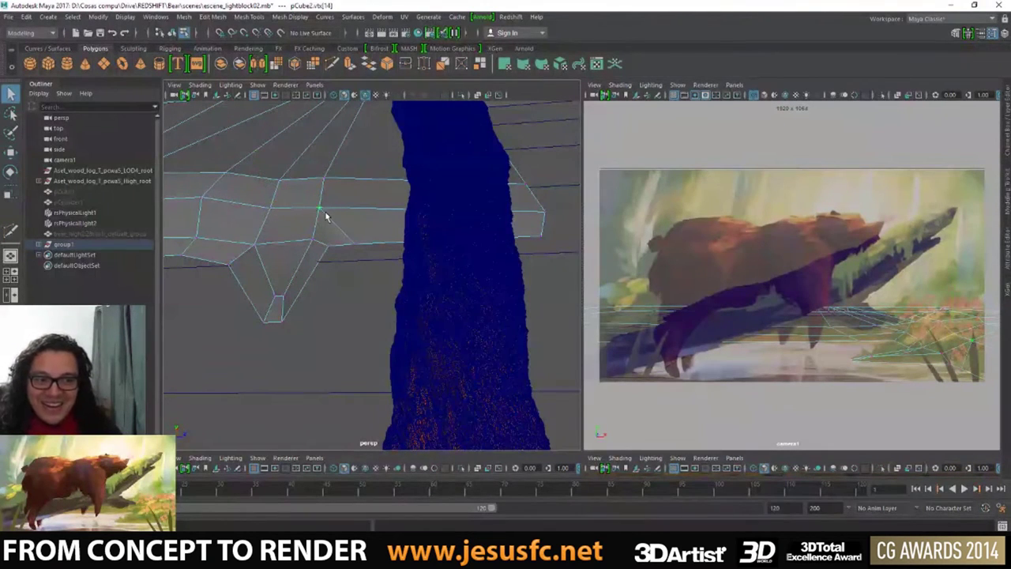
{"action": "key", "text": "w"}
- Slide an upper-row vertex along X toward the blue water, then pick a lower-left vertex
{"action": "key", "text": "q"}
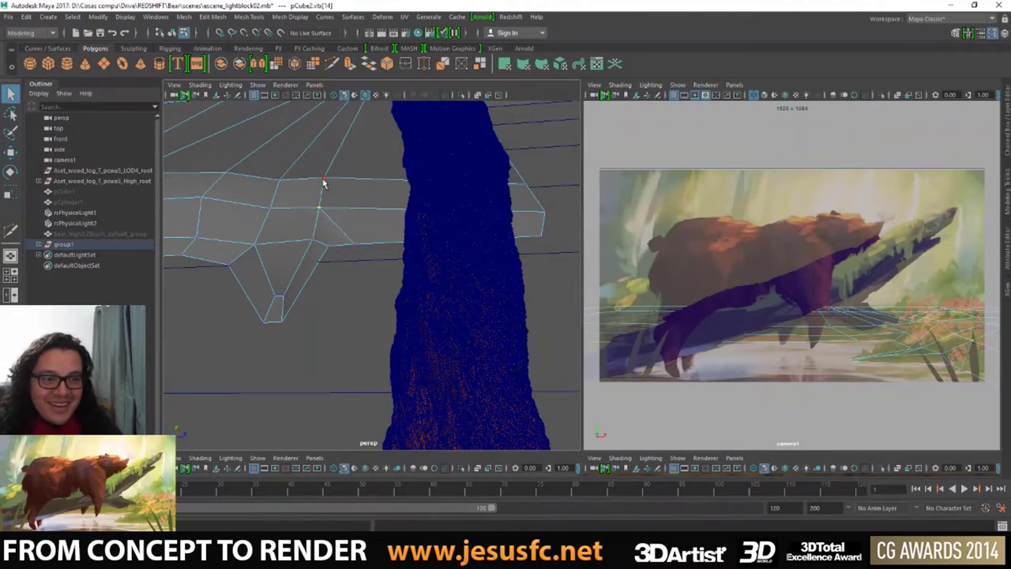
{"action": "left_click", "coordinate": [333, 176]}
{"action": "key", "text": "w"}
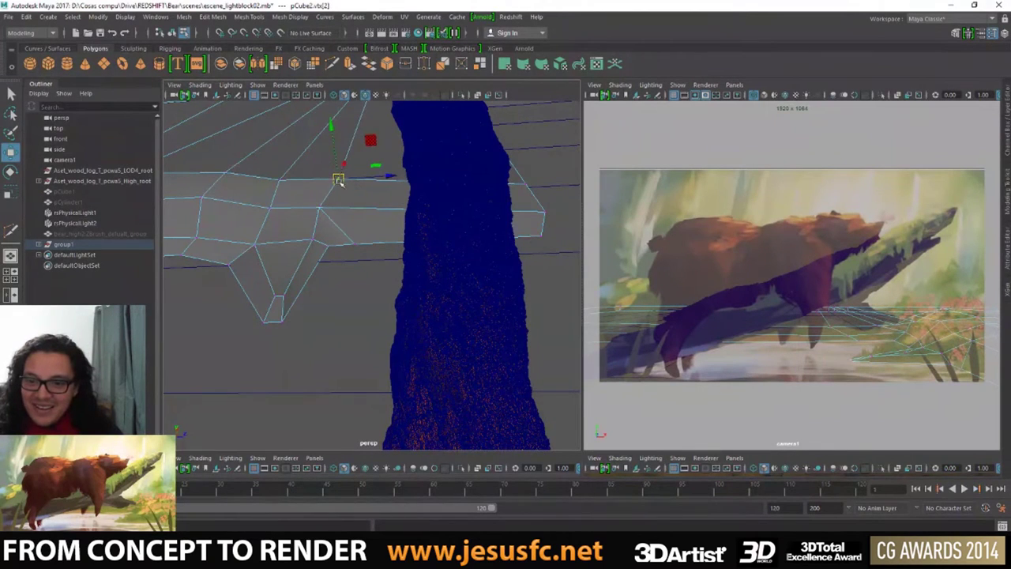
{"action": "left_click", "coordinate": [974, 341]}
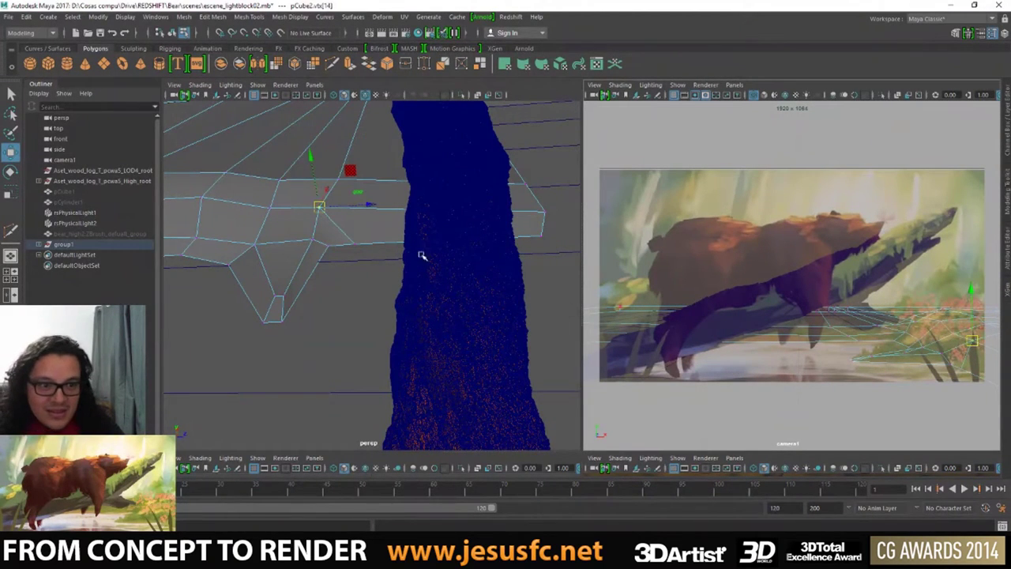
{"action": "left_click_drag", "start_coordinate": [368, 204], "coordinate": [387, 209]}
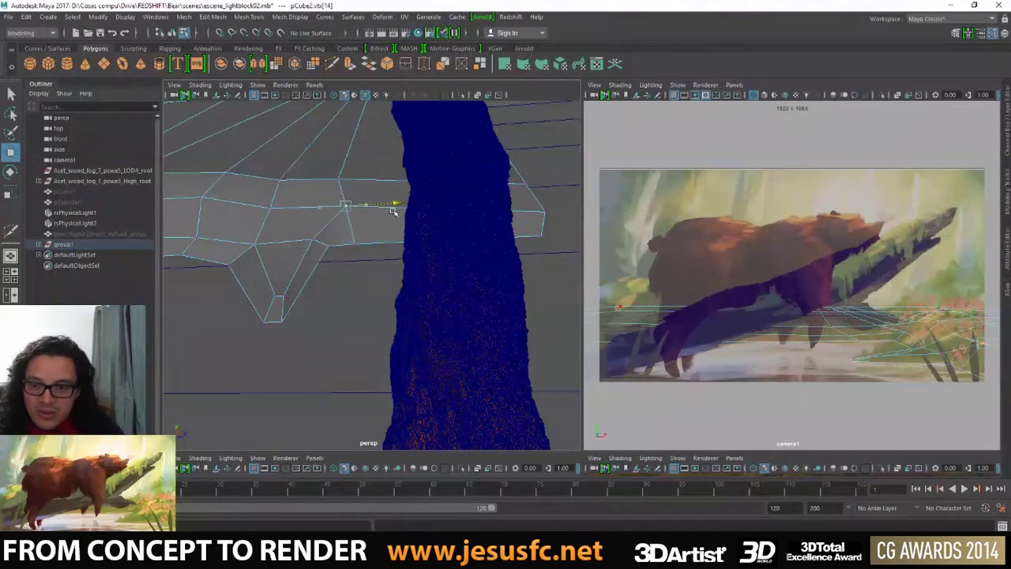
{"action": "left_click", "coordinate": [312, 238]}
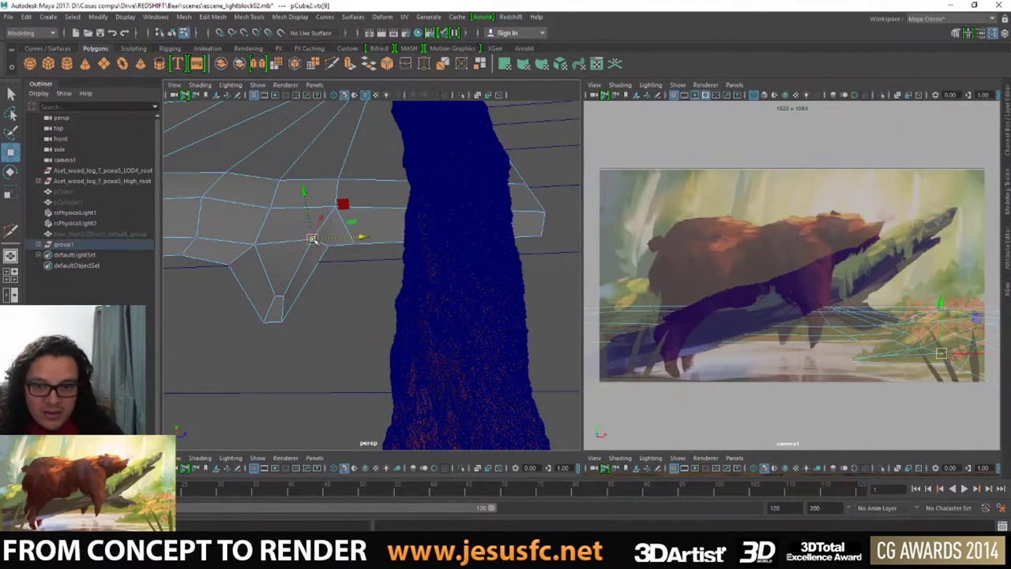
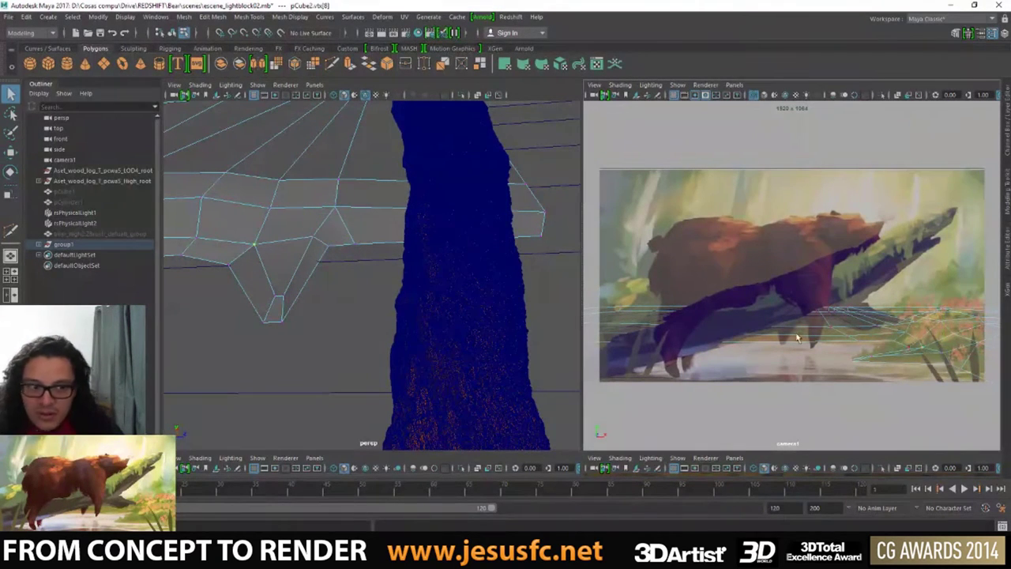
- Drag the first pCube2 vertices, including one near the notch, up and to the right
{"action": "left_click", "coordinate": [254, 244]}
{"action": "left_click_drag", "start_coordinate": [253, 243], "coordinate": [326, 220]}
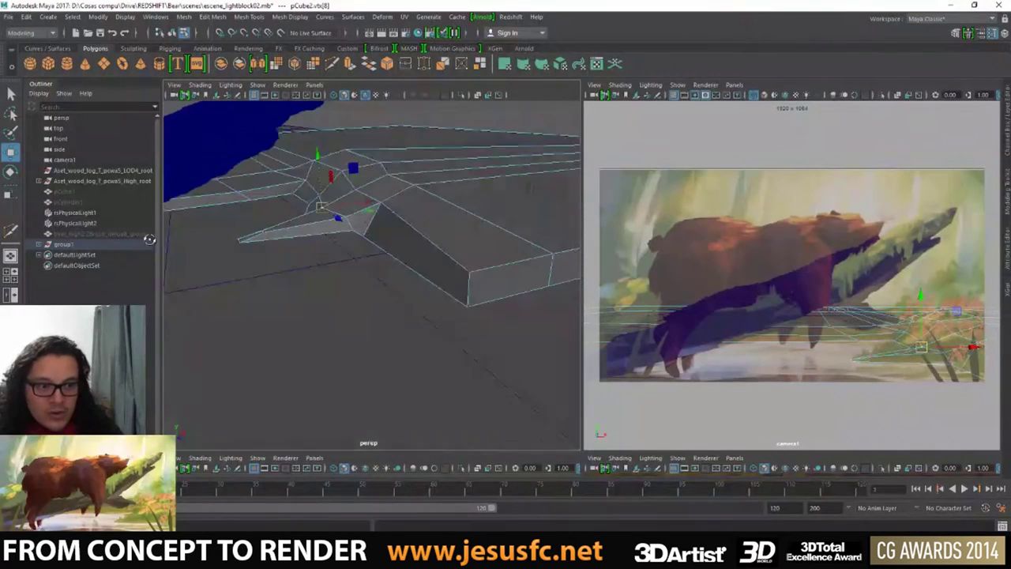
{"action": "key", "text": "q"}
{"action": "key", "text": "w"}
{"action": "left_click", "coordinate": [326, 191]}
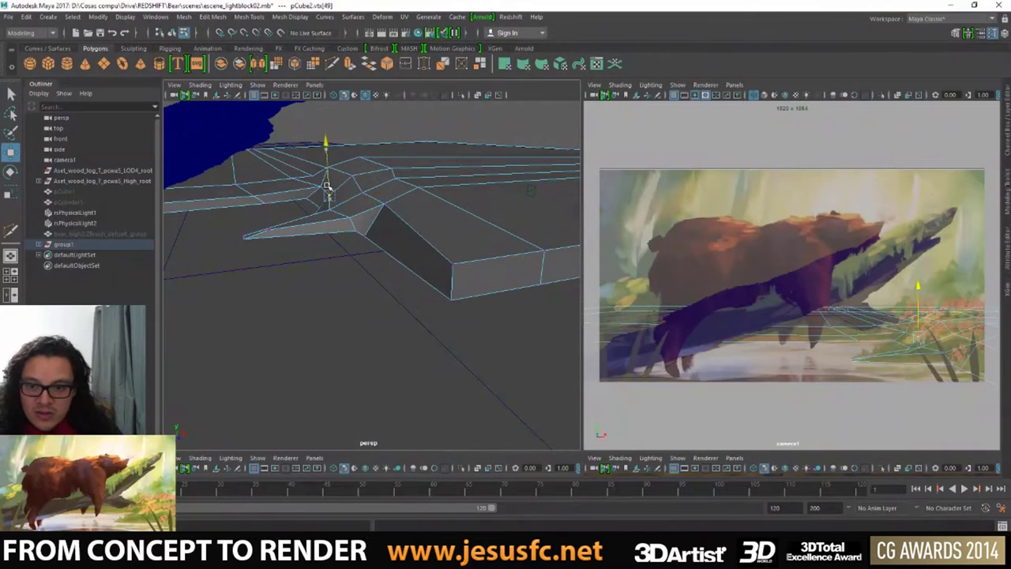
{"action": "key", "text": "q"}
{"action": "key", "text": "w"}
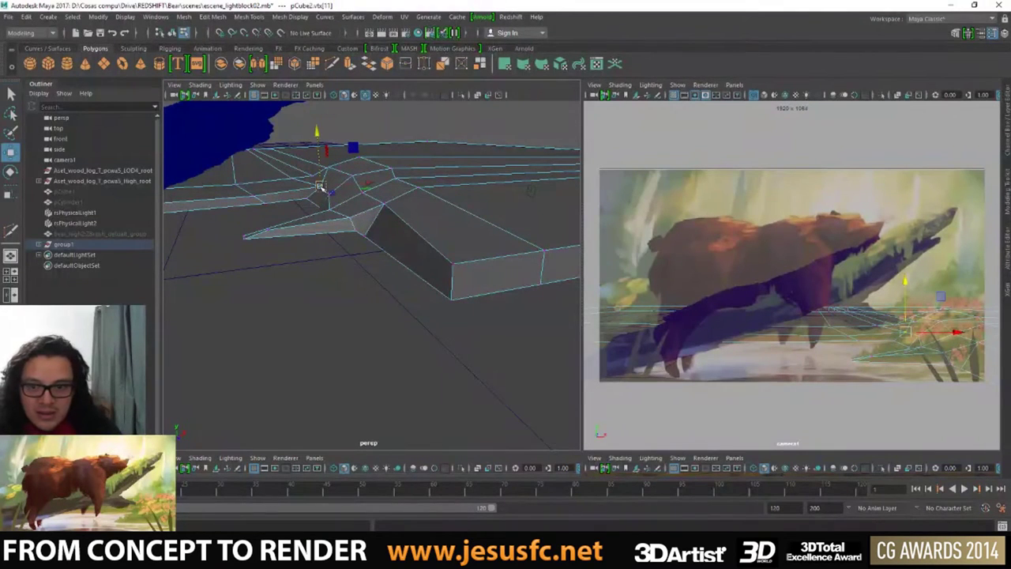
{"action": "left_click_drag", "start_coordinate": [908, 332], "coordinate": [958, 311]}
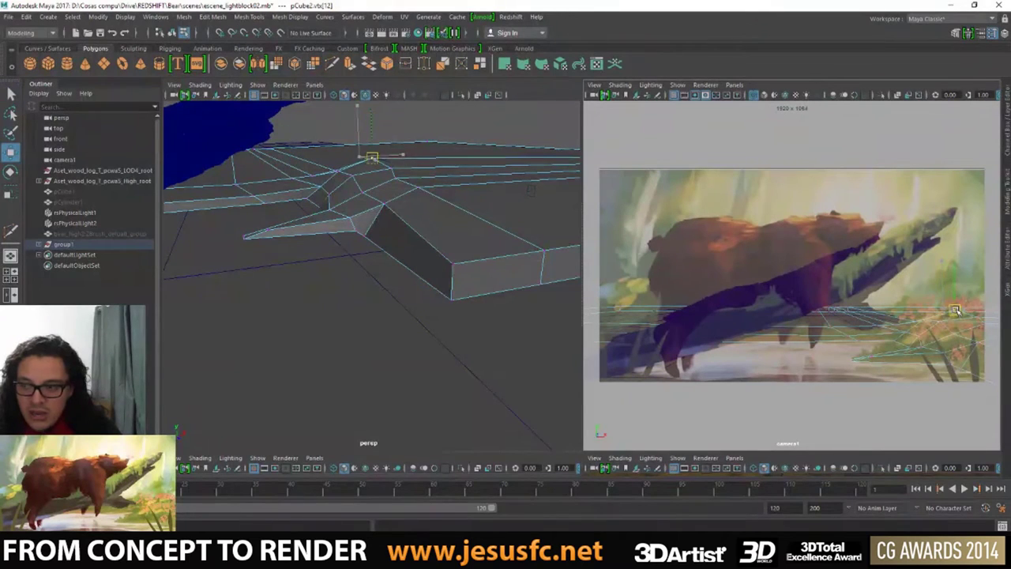
- Select neighbouring pCube2 vertices, with the view turned so the log runs vertically
{"action": "key", "text": "q"}
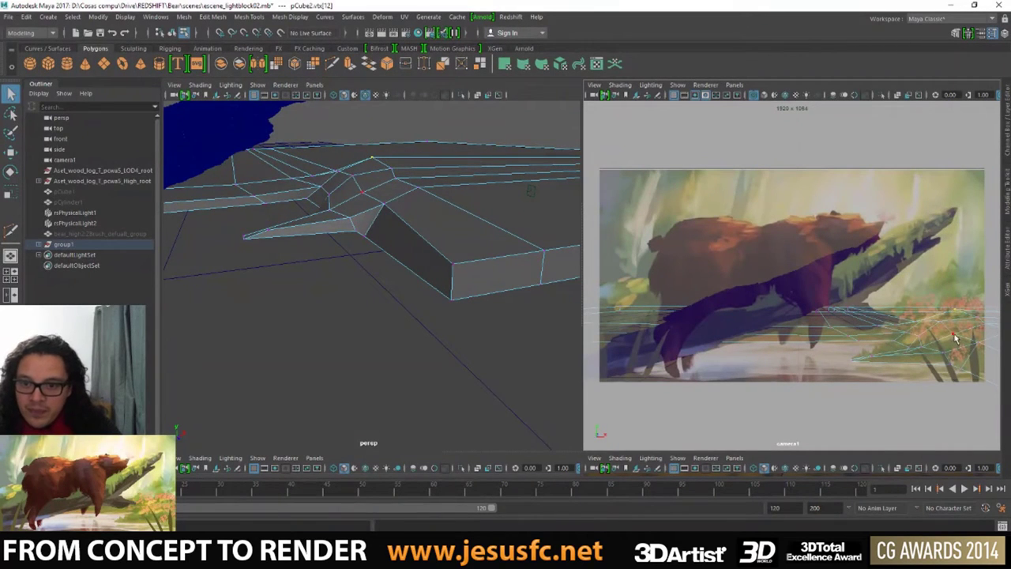
{"action": "key", "text": "w"}
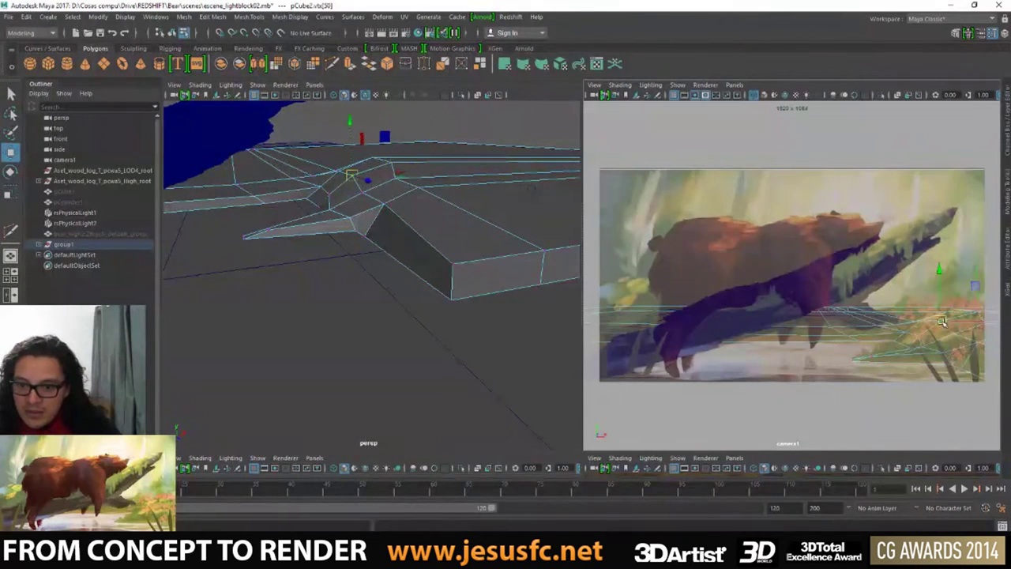
{"action": "left_click", "coordinate": [943, 323]}
{"action": "key", "text": "q"}
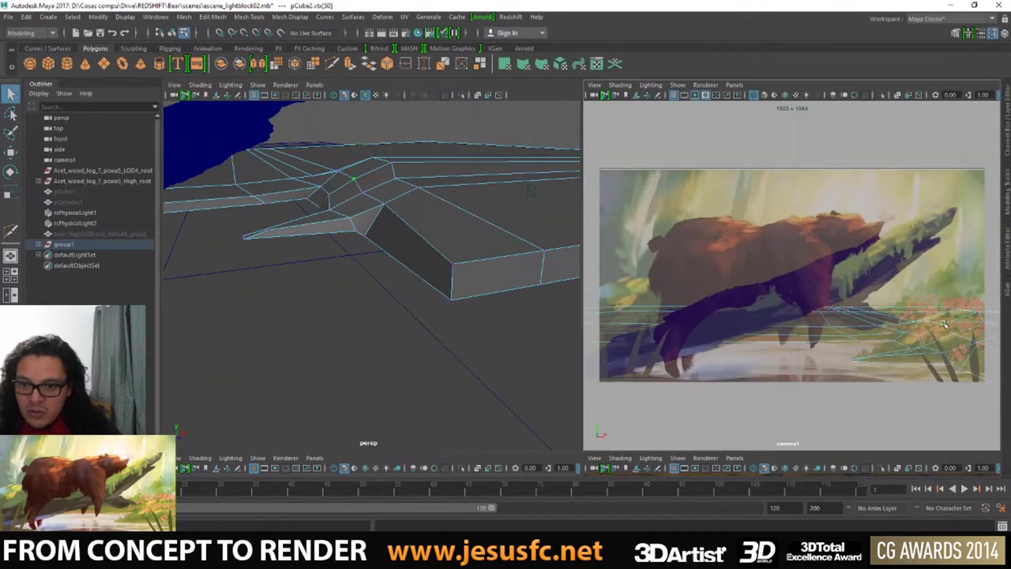
{"action": "key", "text": "w"}
{"action": "key", "text": "q"}
{"action": "key", "text": "w"}
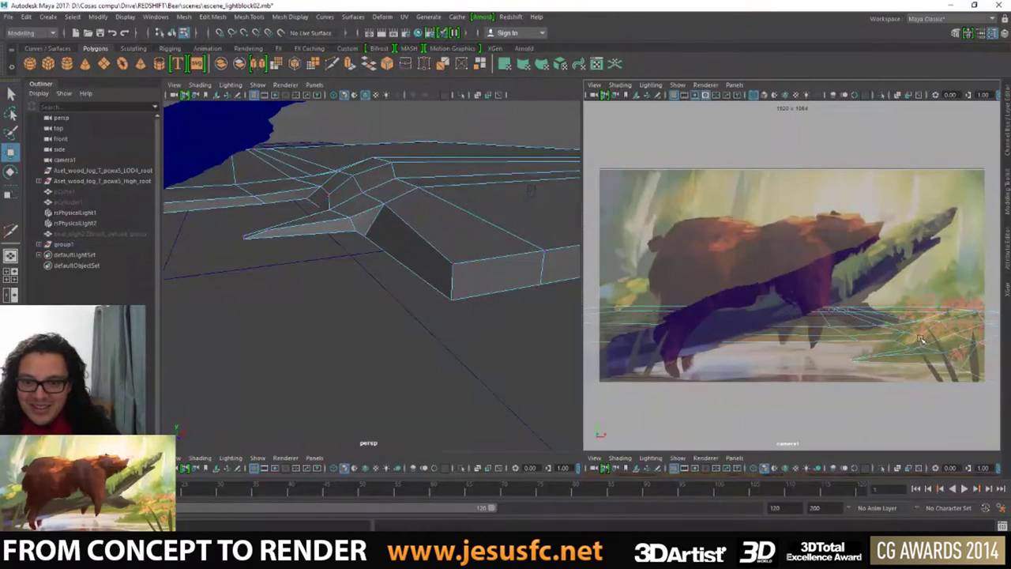
{"action": "left_click", "coordinate": [919, 337]}
{"action": "mouse_move", "coordinate": [573, 314]}
{"action": "left_mouse_down", "text": "alt"}
{"action": "mouse_move", "coordinate": [350, 266]}
{"action": "mouse_move", "coordinate": [498, 198]}
{"action": "mouse_move", "coordinate": [467, 193]}
{"action": "left_mouse_up", "text": "alt"}
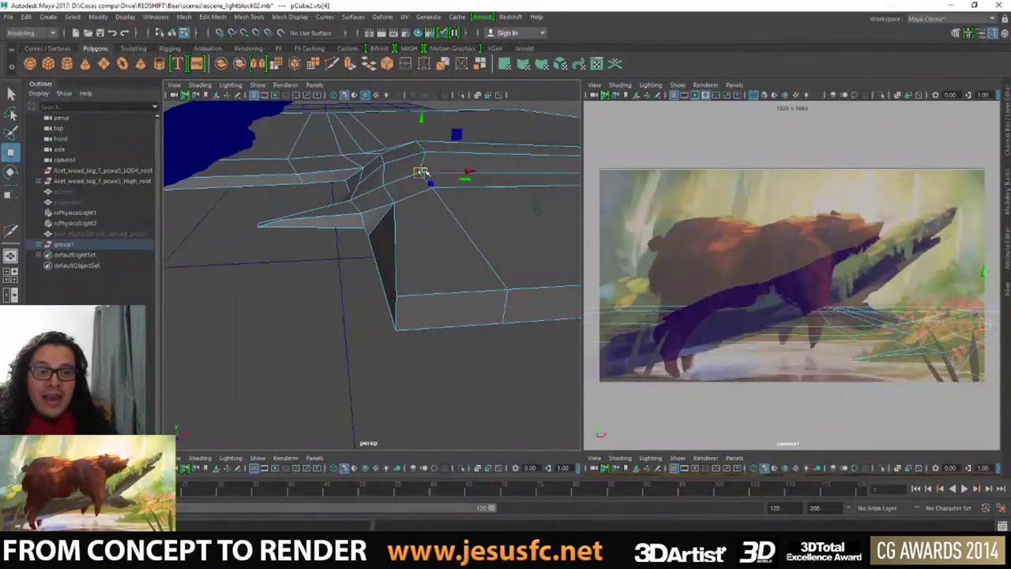
{"action": "key", "text": "q"}
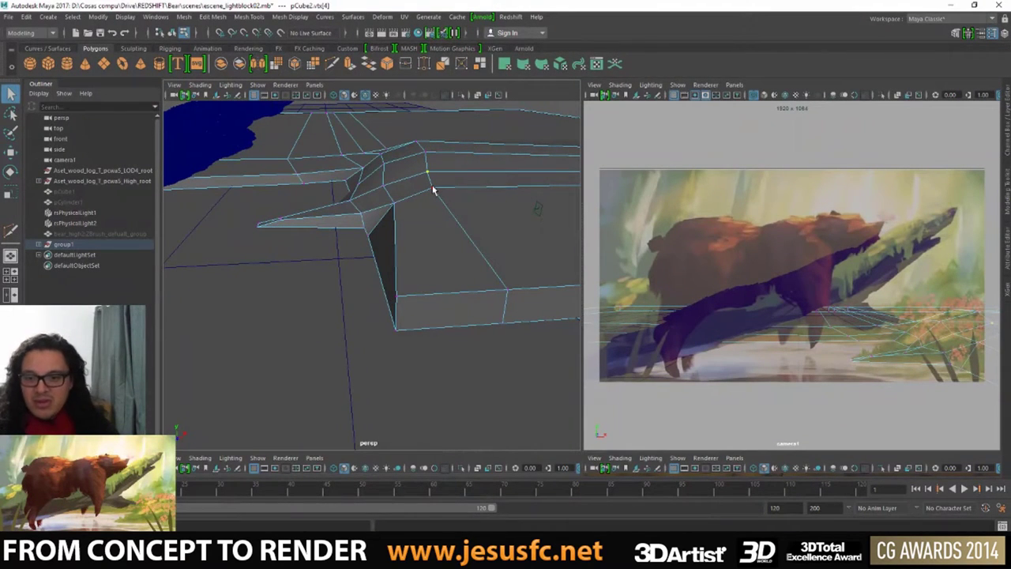
{"action": "mouse_move", "coordinate": [335, 219]}
{"action": "left_mouse_down", "text": "alt"}
{"action": "mouse_move", "coordinate": [257, 217]}
{"action": "mouse_move", "coordinate": [311, 214]}
{"action": "mouse_move", "coordinate": [248, 243]}
{"action": "left_mouse_up", "text": "alt"}
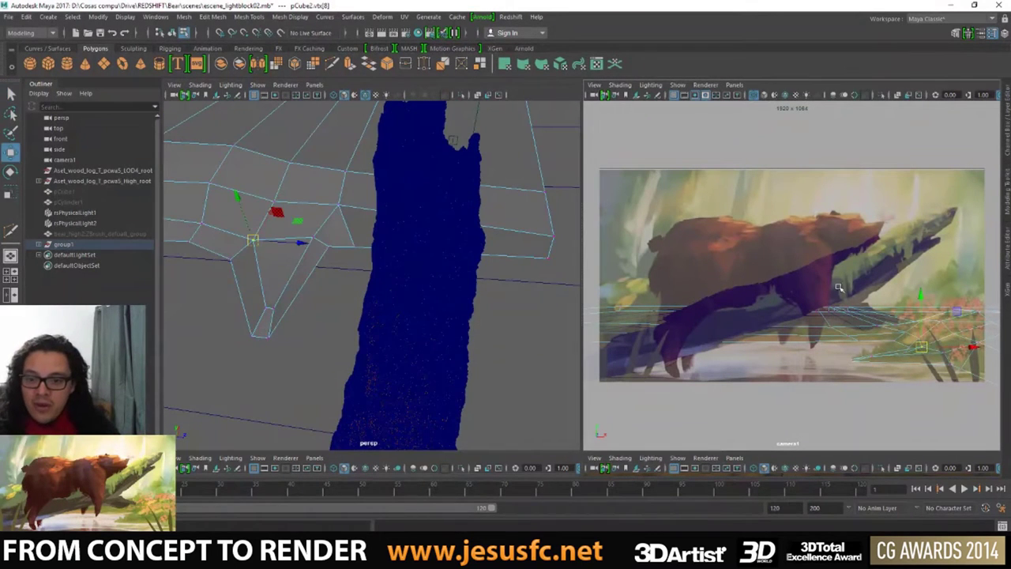
- Pick and adjust vertices along the mesh's lower edge from new view angles
{"action": "key", "text": "w"}
{"action": "left_click", "coordinate": [912, 351]}
{"action": "key", "text": "q"}
{"action": "key", "text": "w"}
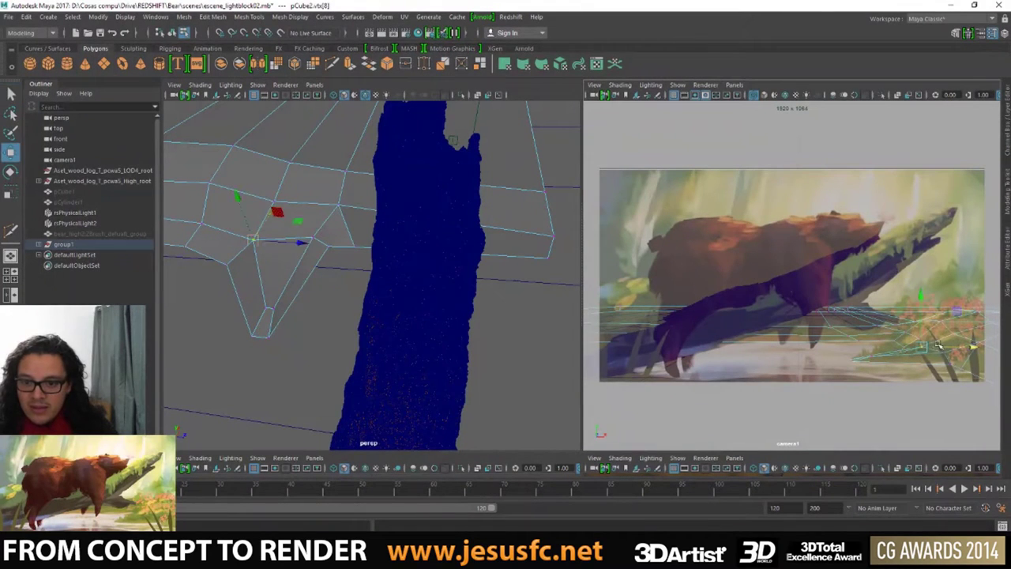
{"action": "key", "text": "q"}
{"action": "mouse_move", "coordinate": [340, 261]}
{"action": "left_mouse_down", "text": "alt"}
{"action": "mouse_move", "coordinate": [386, 290]}
{"action": "mouse_move", "coordinate": [300, 348]}
{"action": "mouse_move", "coordinate": [331, 323]}
{"action": "mouse_move", "coordinate": [343, 327]}
{"action": "mouse_move", "coordinate": [316, 332]}
{"action": "left_mouse_up", "text": "alt"}
{"action": "left_click", "coordinate": [300, 348]}
{"action": "key", "text": "w"}
{"action": "key", "text": "q"}
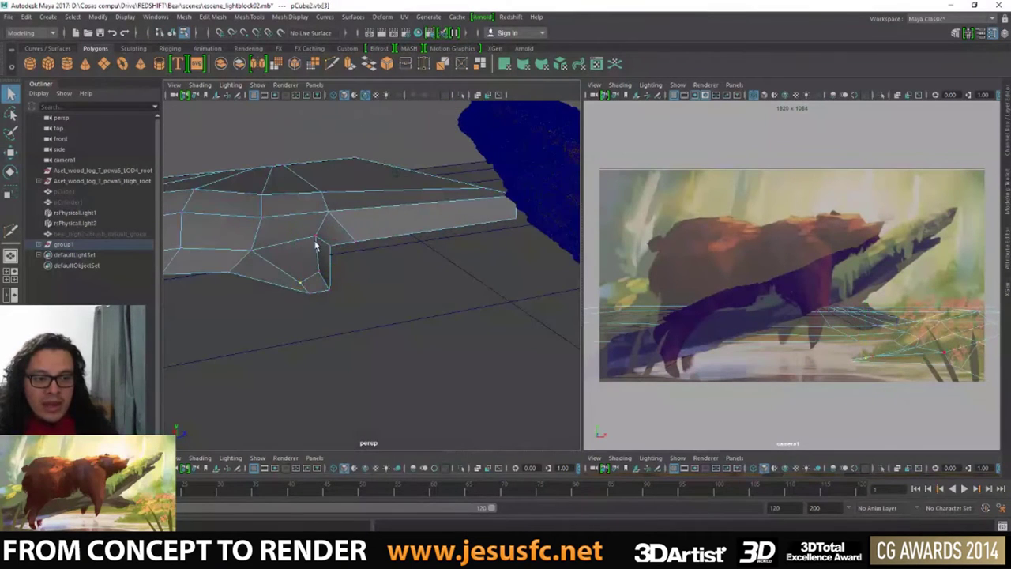
{"action": "key", "text": "w"}
{"action": "mouse_move", "coordinate": [316, 245]}
{"action": "left_mouse_down"}
{"action": "mouse_move", "coordinate": [461, 273]}
{"action": "mouse_move", "coordinate": [403, 270]}
{"action": "left_mouse_up"}
- Cut a new edge across the block's top face with Multi-Cut and nudge its end vertex
{"action": "left_click", "coordinate": [331, 66]}
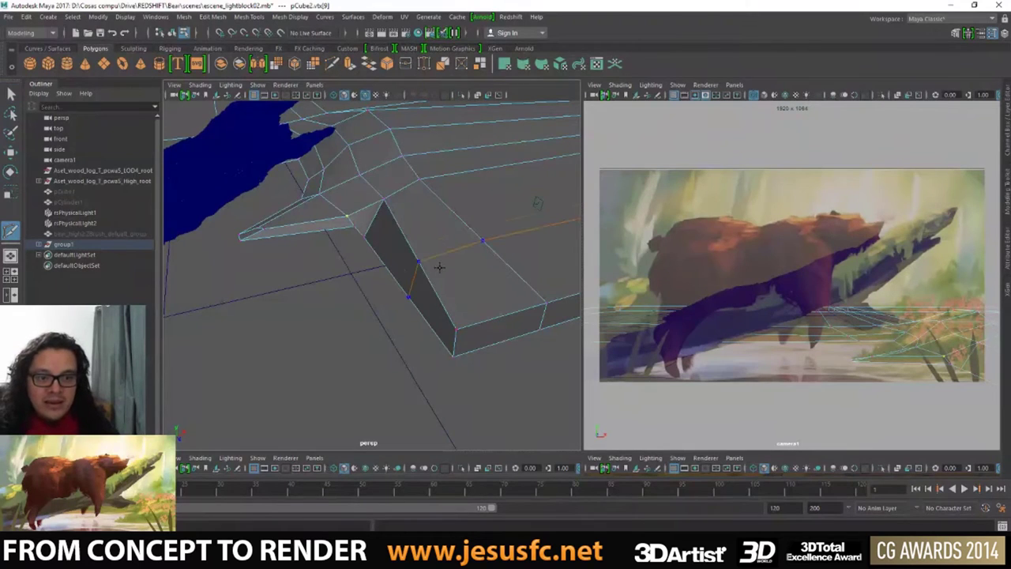
{"action": "left_click", "coordinate": [419, 250]}
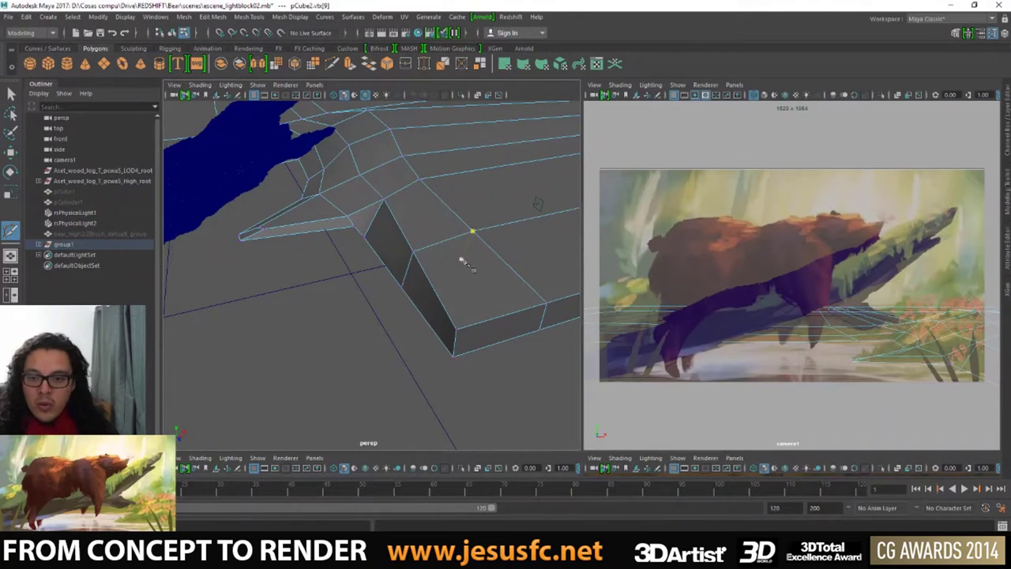
{"action": "key", "text": "q"}
{"action": "left_click", "coordinate": [413, 251]}
{"action": "key", "text": "w"}
{"action": "left_click_drag", "start_coordinate": [419, 259], "coordinate": [369, 266], "text": "alt"}
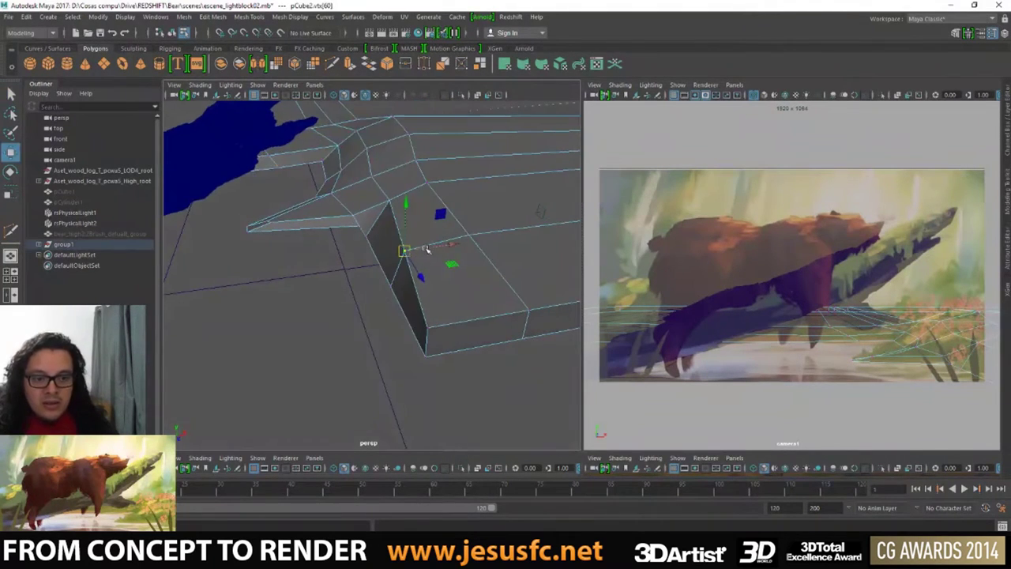
- Slide the side-face and bottom-corner vertices left to taper the leg toward a point
{"action": "left_click", "coordinate": [405, 297]}
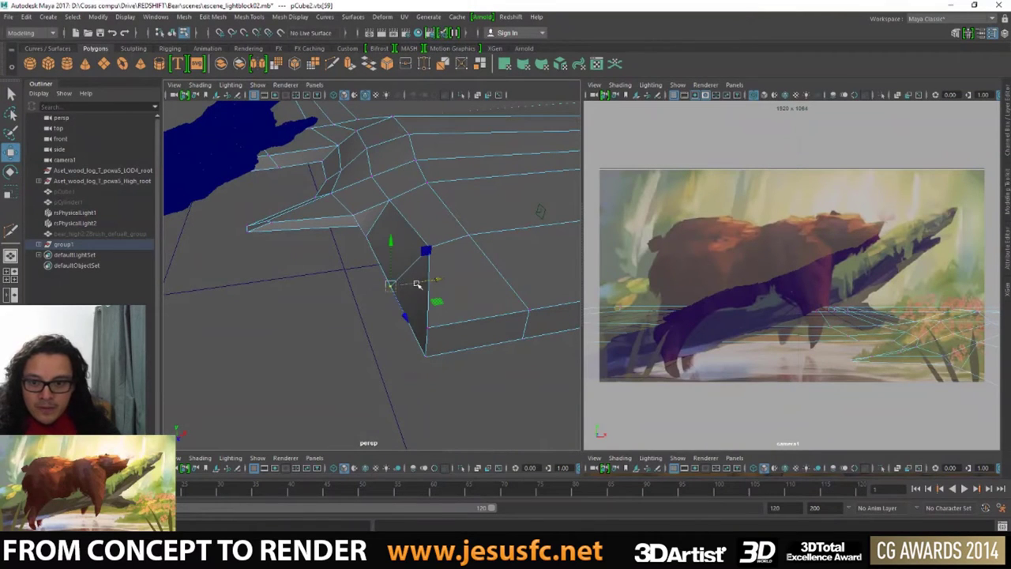
{"action": "left_click_drag", "start_coordinate": [411, 301], "coordinate": [375, 284]}
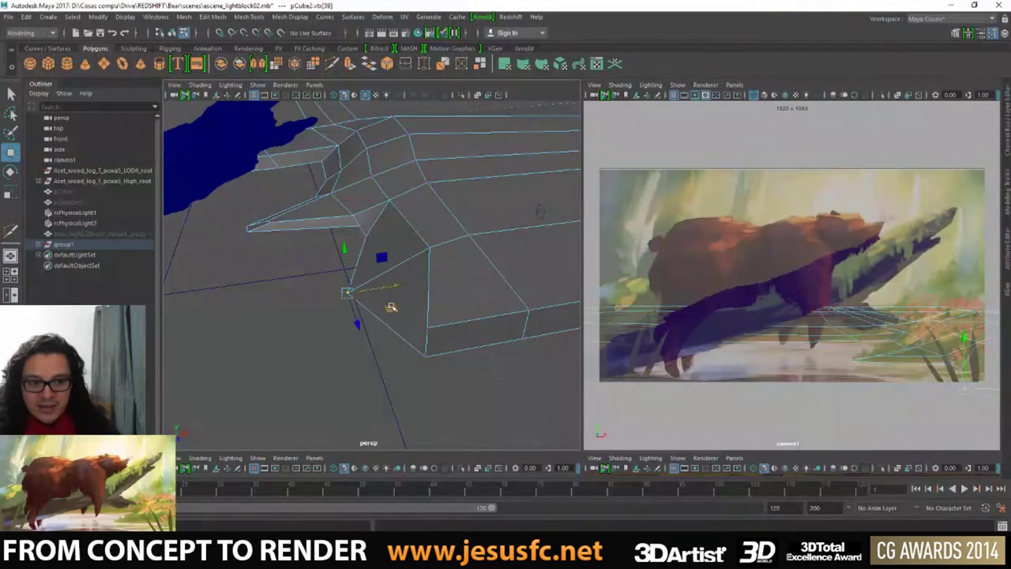
{"action": "left_click", "coordinate": [427, 356]}
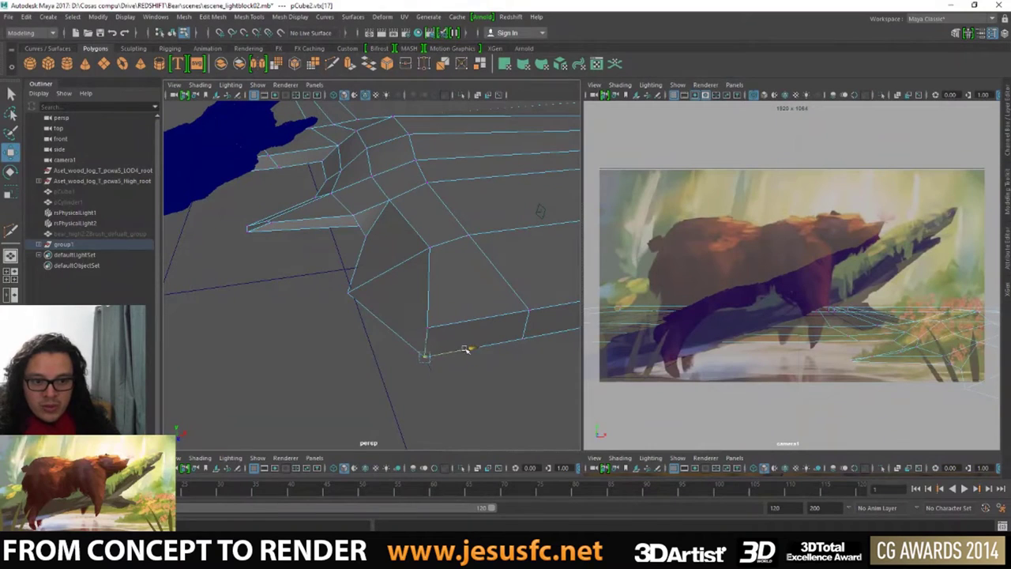
{"action": "left_click_drag", "start_coordinate": [469, 347], "coordinate": [361, 369]}
{"action": "key", "text": "q"}
{"action": "key", "text": "w"}
{"action": "left_click", "coordinate": [350, 289]}
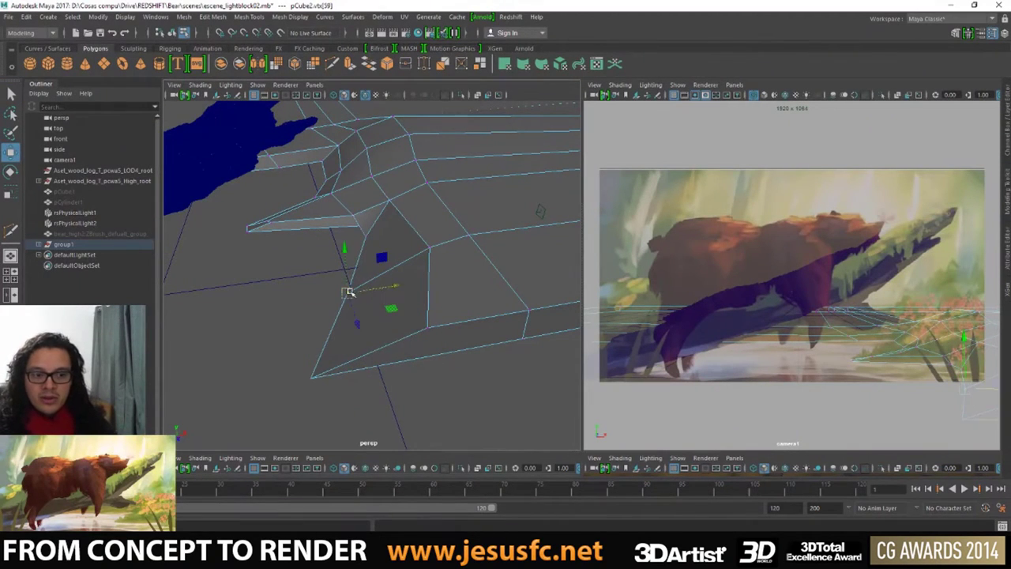
{"action": "left_click_drag", "start_coordinate": [350, 289], "coordinate": [363, 293]}
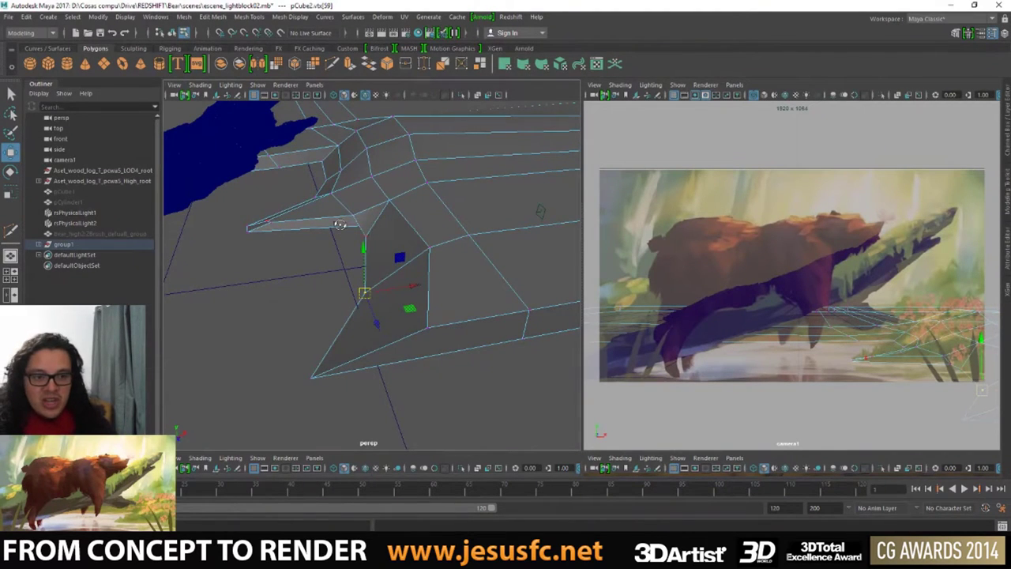
- Bring the log back into view and pick vertices on the block for further adjustment
{"action": "mouse_move", "coordinate": [340, 224]}
{"action": "left_mouse_down", "text": "alt"}
{"action": "mouse_move", "coordinate": [368, 207]}
{"action": "mouse_move", "coordinate": [340, 284]}
{"action": "mouse_move", "coordinate": [359, 267]}
{"action": "mouse_move", "coordinate": [315, 276]}
{"action": "mouse_move", "coordinate": [293, 264]}
{"action": "mouse_move", "coordinate": [310, 263]}
{"action": "left_mouse_up", "text": "alt"}
{"action": "left_click", "coordinate": [346, 204]}
{"action": "left_click", "coordinate": [323, 299]}
{"action": "left_click", "coordinate": [352, 264]}
{"action": "left_click", "coordinate": [331, 264]}
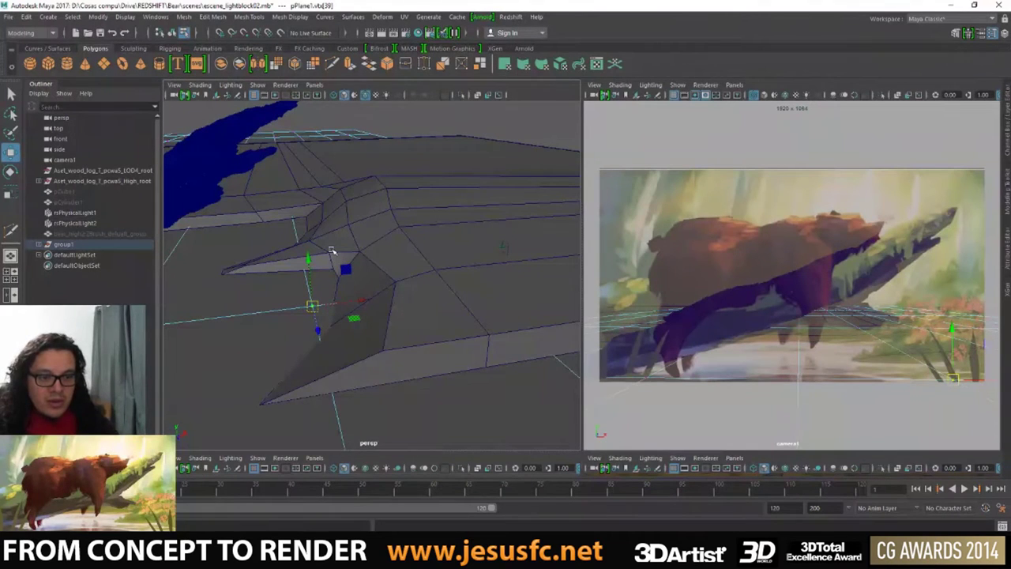
{"action": "left_click_drag", "start_coordinate": [332, 250], "coordinate": [371, 214], "text": "alt"}
{"action": "key", "text": "q"}
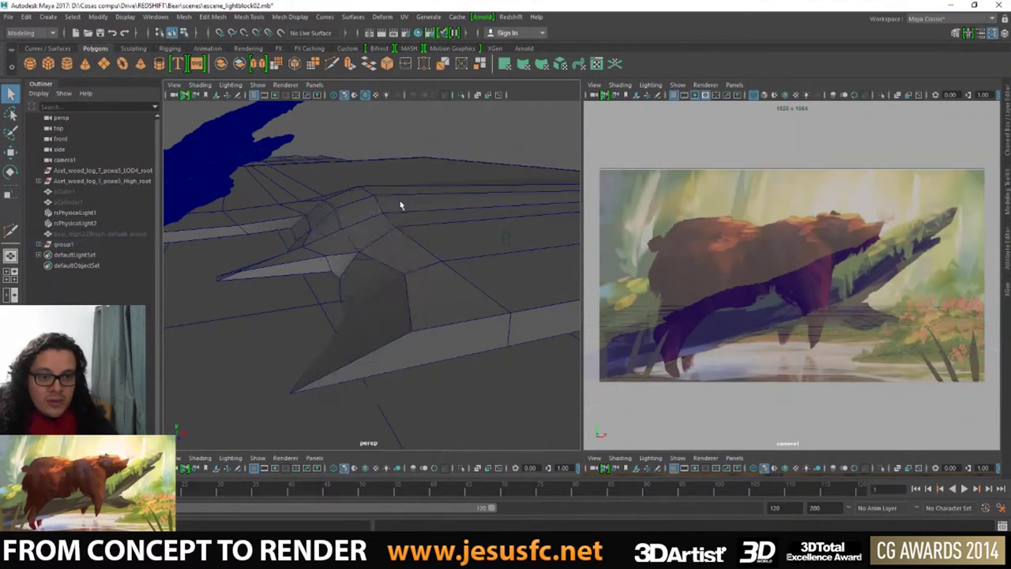
- Re-enter vertex mode on the block and slide its side vertices left
{"action": "left_click", "coordinate": [374, 232]}
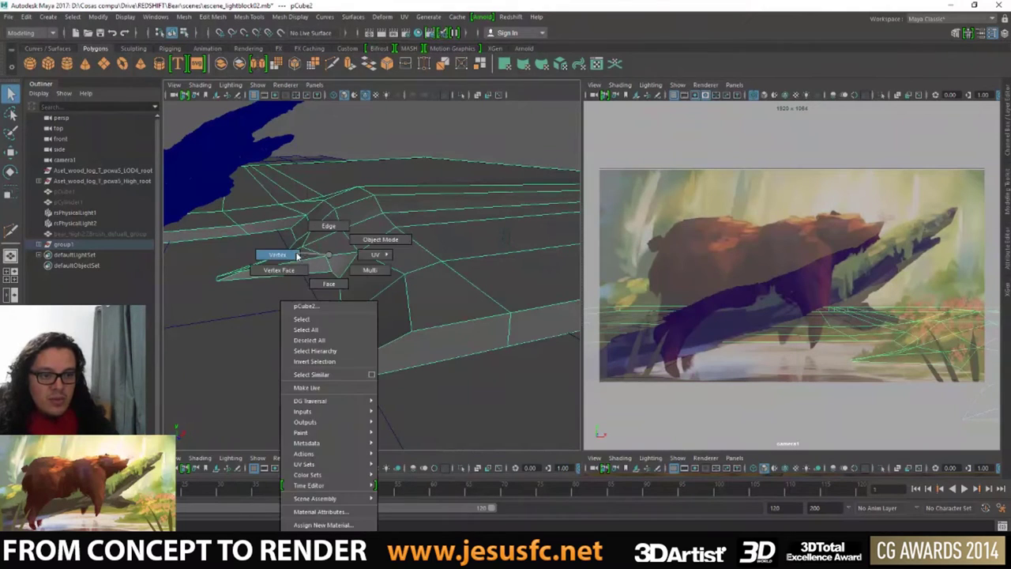
{"action": "right_click_drag", "start_coordinate": [318, 262], "coordinate": [319, 246]}
{"action": "left_click", "coordinate": [330, 271]}
{"action": "key", "text": "w"}
{"action": "mouse_move", "coordinate": [359, 269]}
{"action": "left_mouse_down"}
{"action": "mouse_move", "coordinate": [331, 273]}
{"action": "mouse_move", "coordinate": [332, 256]}
{"action": "left_mouse_up"}
{"action": "key", "text": "q"}
{"action": "left_click", "coordinate": [325, 255]}
{"action": "key", "text": "w"}
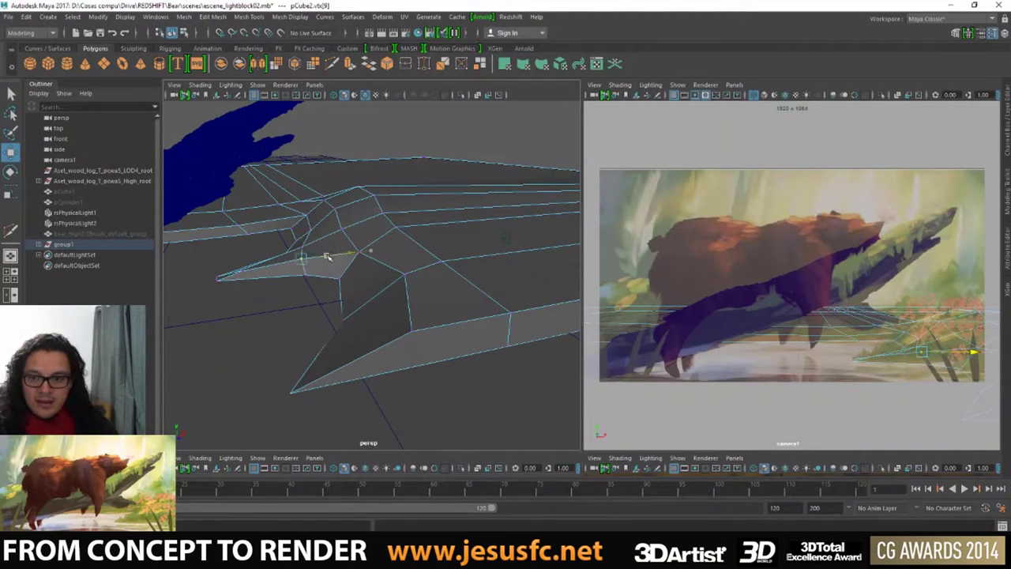
{"action": "key", "text": "q"}
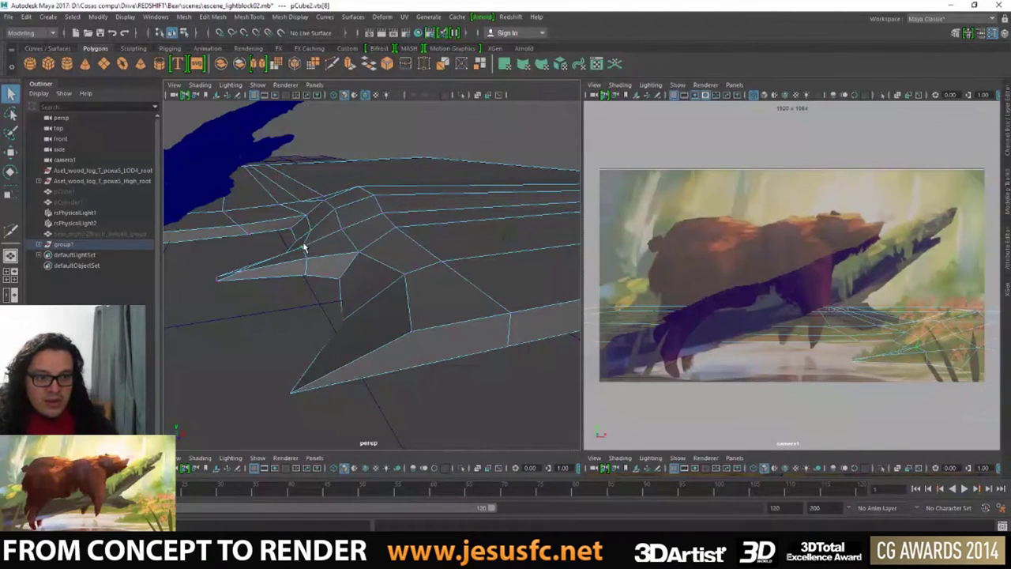
{"action": "left_click", "coordinate": [307, 246]}
{"action": "key", "text": "w"}
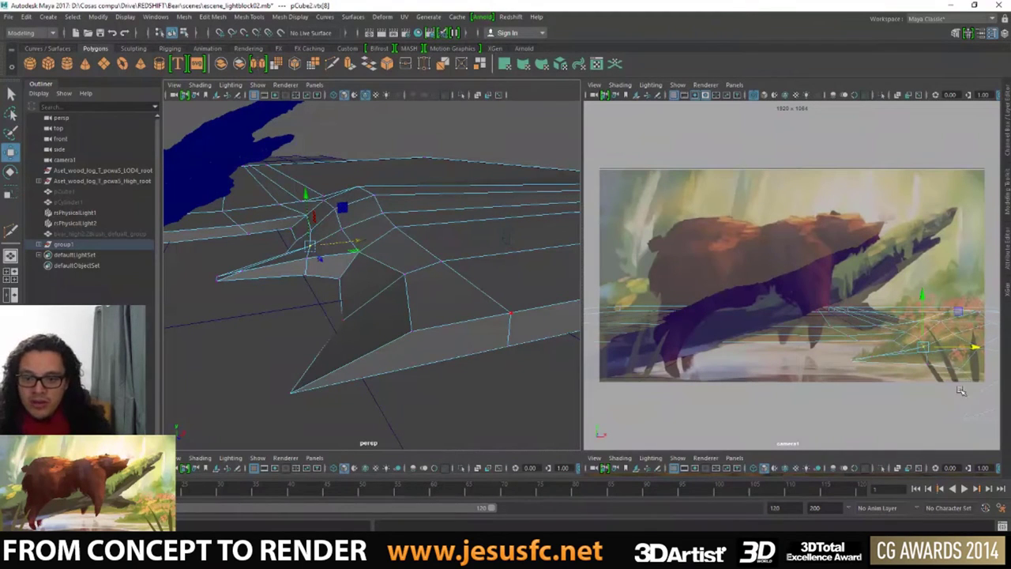
{"action": "left_click", "coordinate": [872, 355]}
- Check the bear concept painting's legs for reference, then return to Maya
{"action": "key", "text": "alt+Tab"}
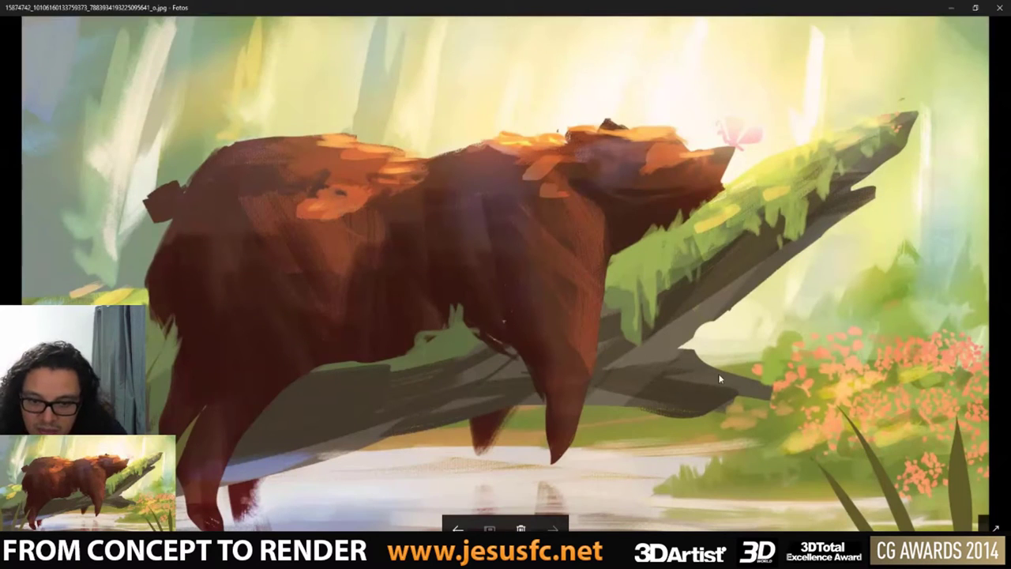
{"action": "scroll", "coordinate": [669, 487], "scroll_direction": "up", "scroll_amount": 2}
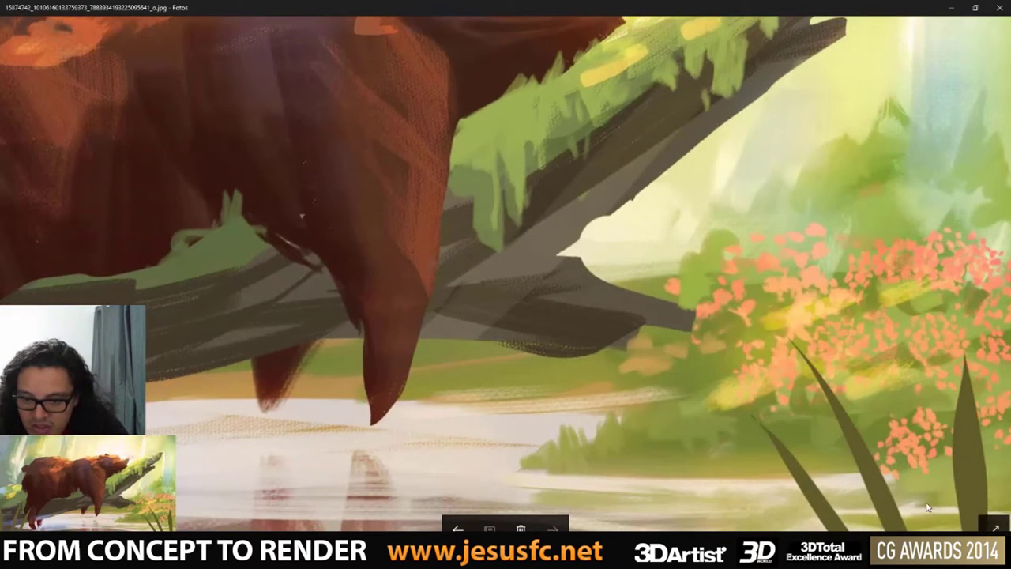
{"action": "key", "text": "alt+Tab"}
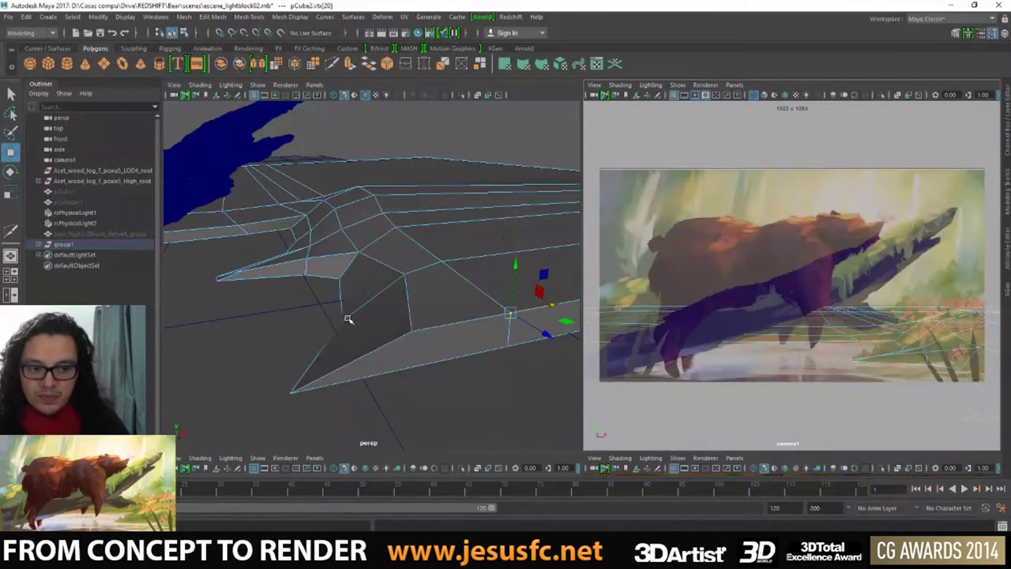
- Select the vertex at the spike's tip in the perspective view and raise it
{"action": "left_click", "coordinate": [338, 279]}
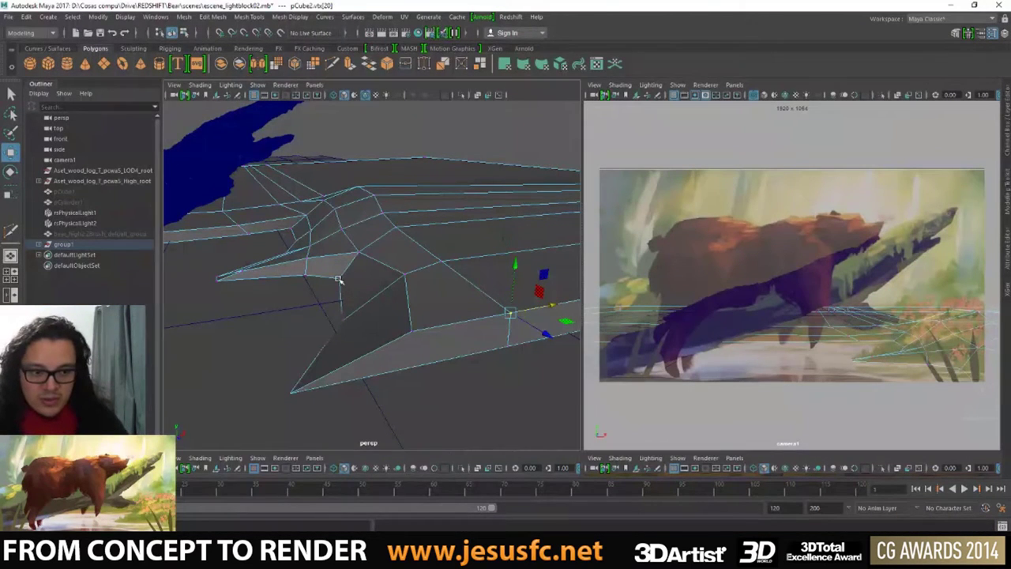
{"action": "left_click", "coordinate": [331, 293]}
{"action": "mouse_move", "coordinate": [331, 293]}
{"action": "left_mouse_down", "text": "alt"}
{"action": "mouse_move", "coordinate": [360, 257]}
{"action": "mouse_move", "coordinate": [328, 237]}
{"action": "left_mouse_up", "text": "alt"}
{"action": "key", "text": "q"}
{"action": "key", "text": "w"}
{"action": "key", "text": "q"}
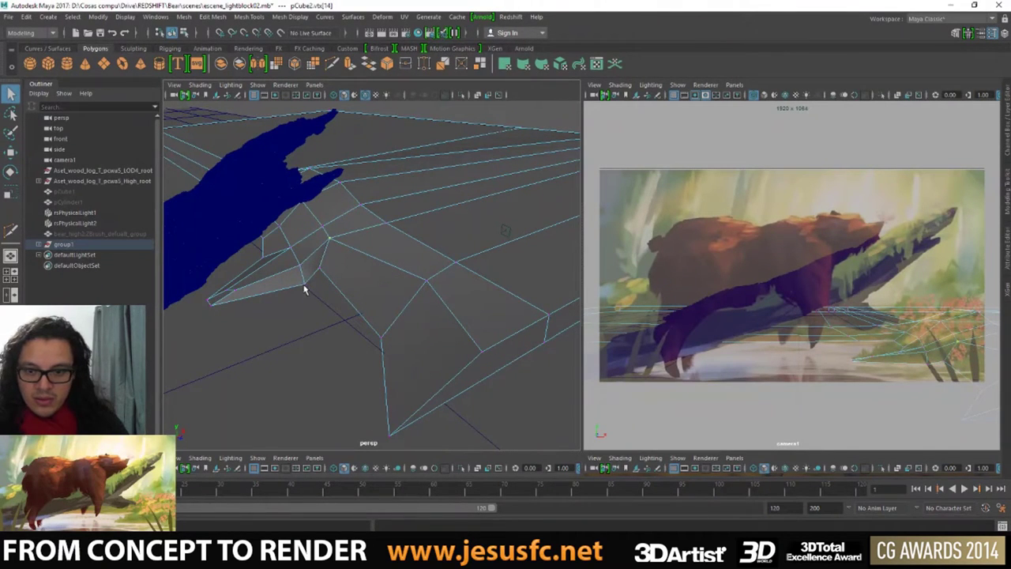
- In vertex mode, shift a wedge vertex to reshape the wedge faces
{"action": "left_click", "coordinate": [305, 289]}
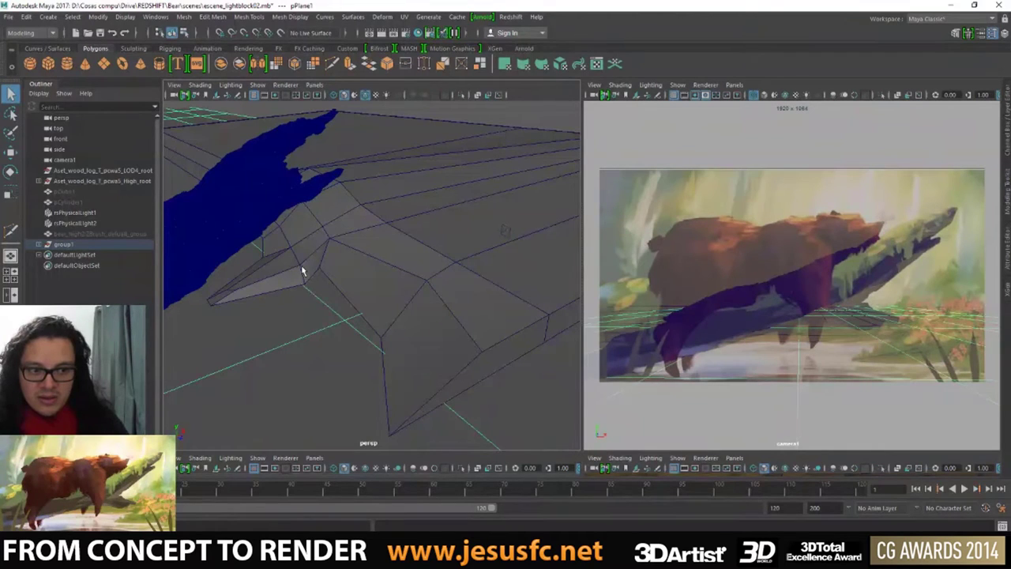
{"action": "right_click_drag", "start_coordinate": [302, 270], "coordinate": [301, 237]}
{"action": "left_click", "coordinate": [305, 282]}
{"action": "key", "text": "w"}
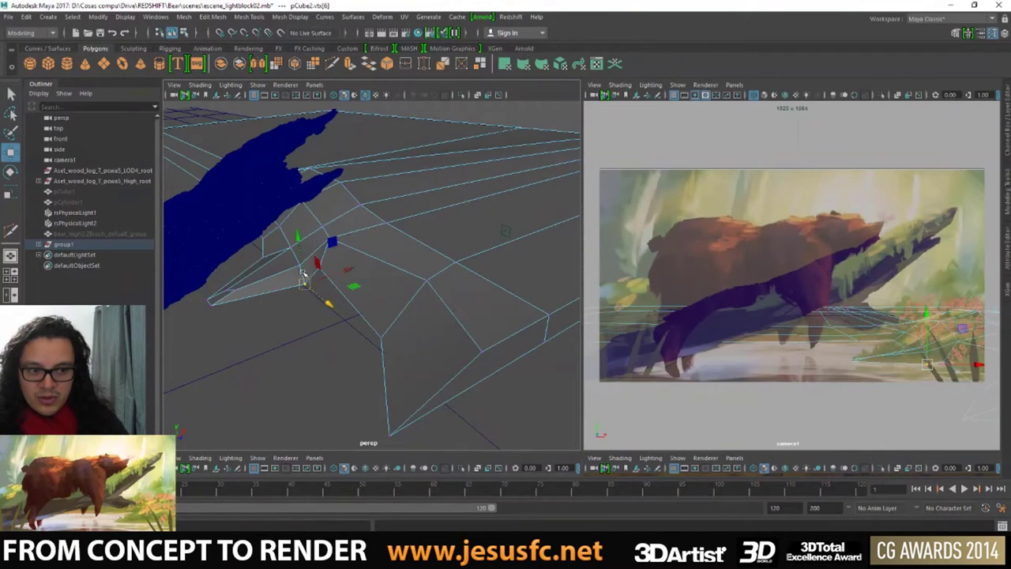
{"action": "key", "text": "q"}
{"action": "key", "text": "w"}
{"action": "left_click_drag", "start_coordinate": [315, 276], "coordinate": [317, 286]}
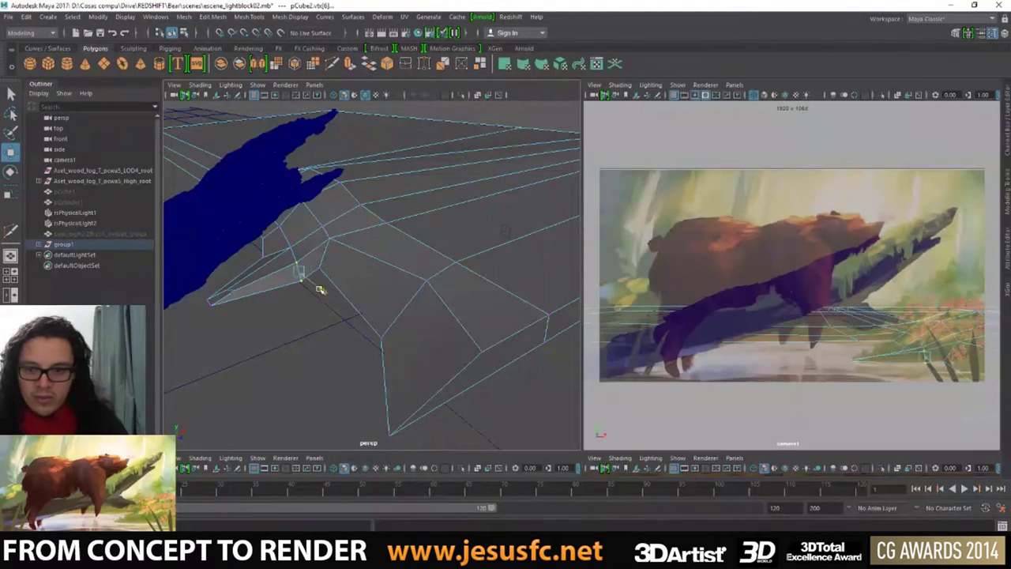
{"action": "key", "text": "q"}
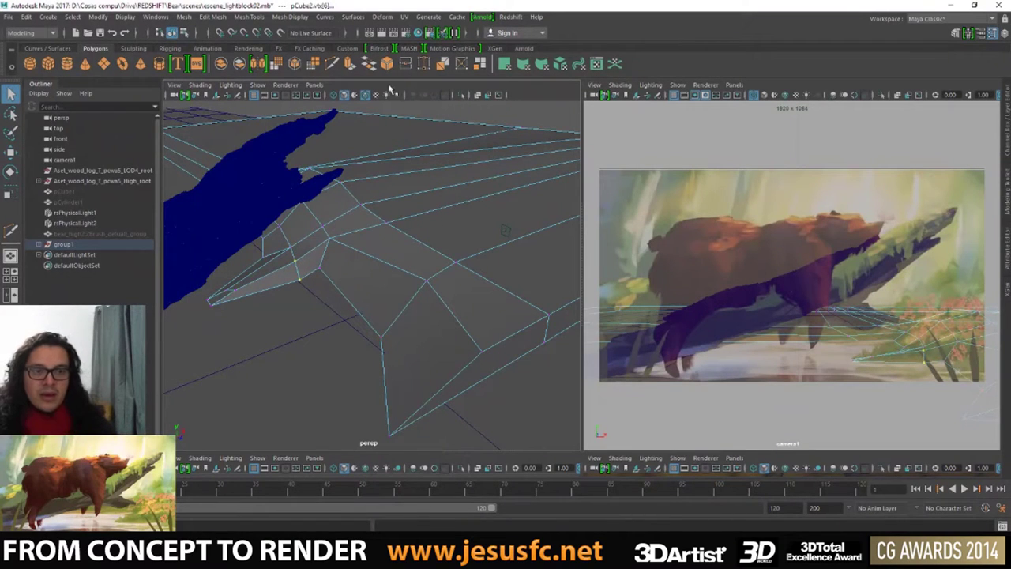
- Cut a new edge across the leg just behind the pointed foot with Multi-Cut
{"action": "left_click", "coordinate": [331, 63]}
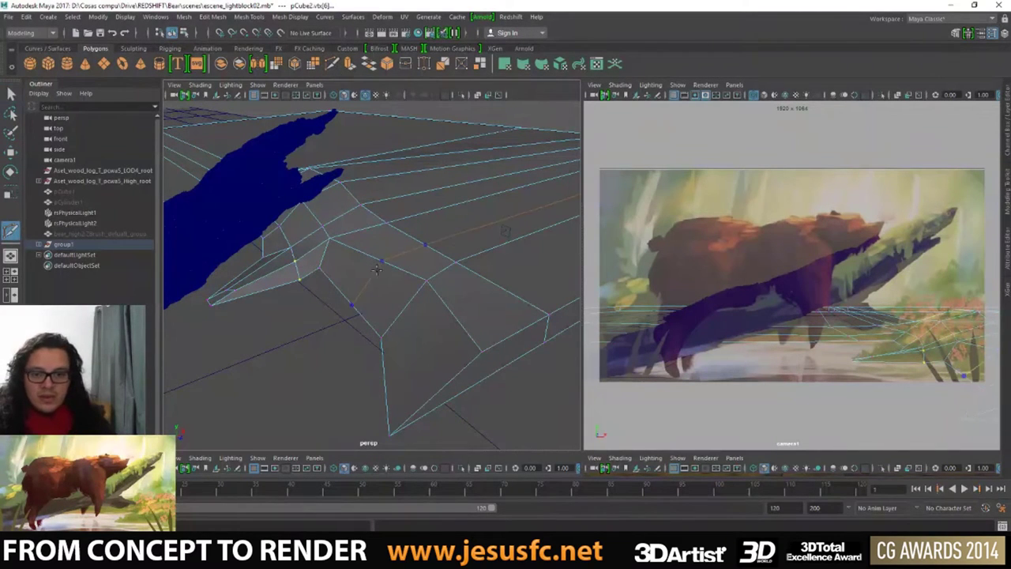
{"action": "left_click", "coordinate": [956, 369]}
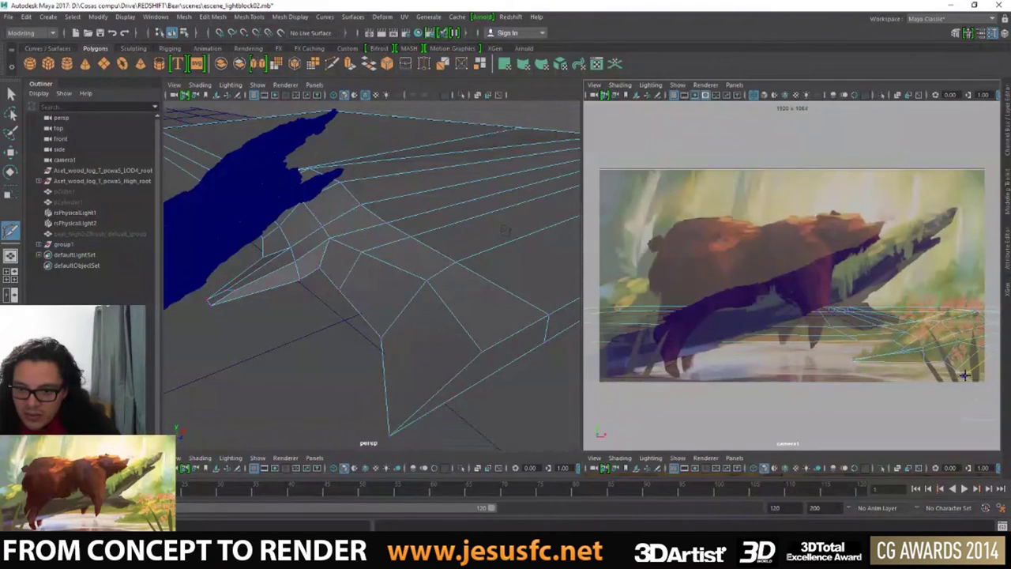
{"action": "key", "text": "q"}
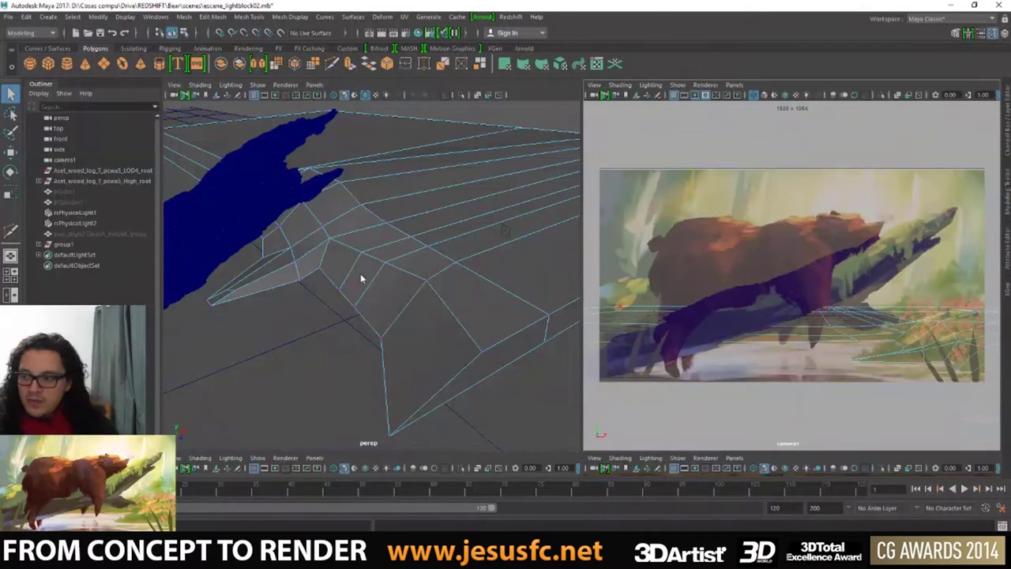
- Extrude a side face of the log and pull it down-left into a small square
{"action": "right_click_drag", "start_coordinate": [361, 278], "coordinate": [361, 284]}
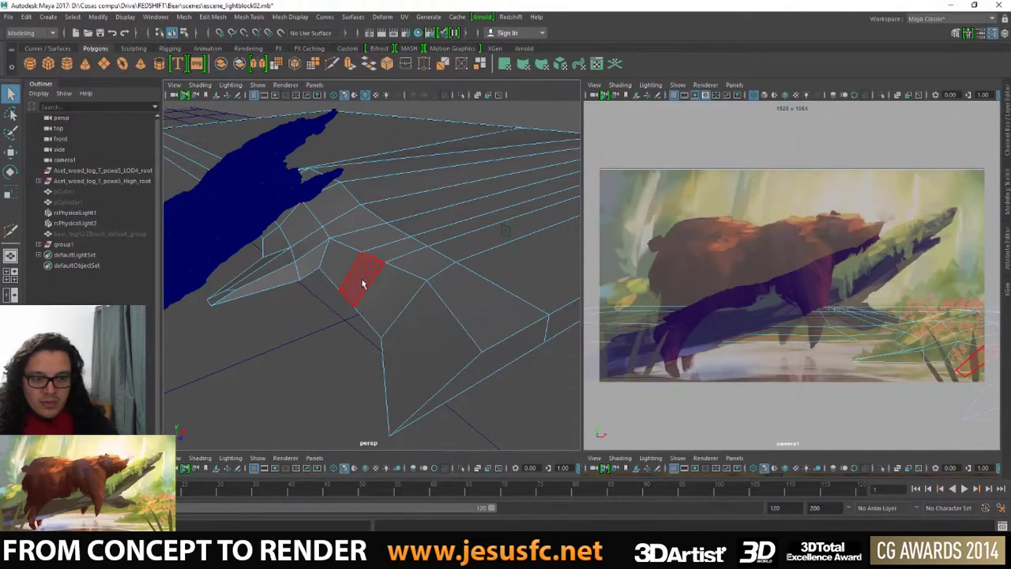
{"action": "left_click", "coordinate": [359, 285]}
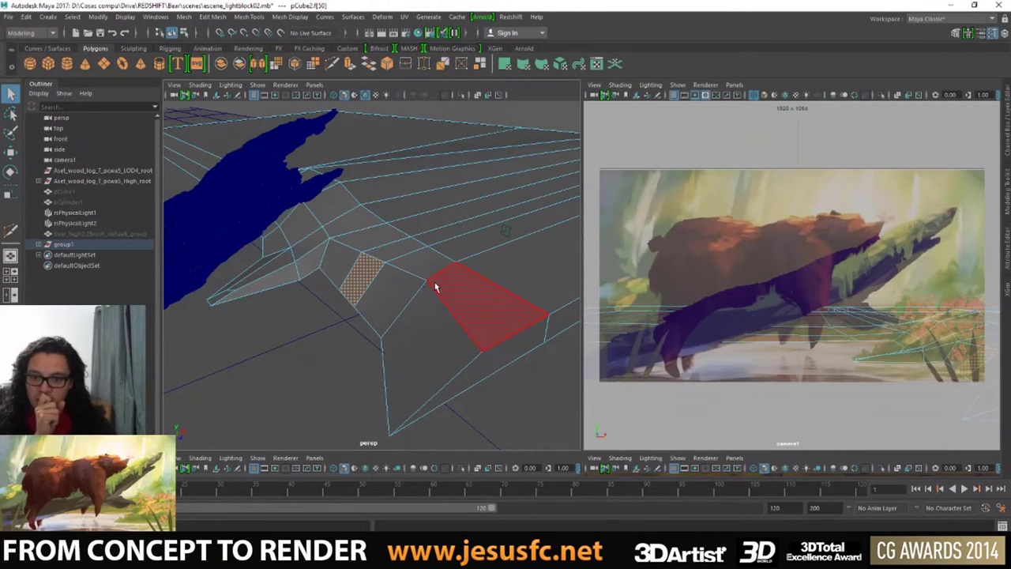
{"action": "right_click_drag", "start_coordinate": [405, 278], "coordinate": [405, 258], "text": "shift"}
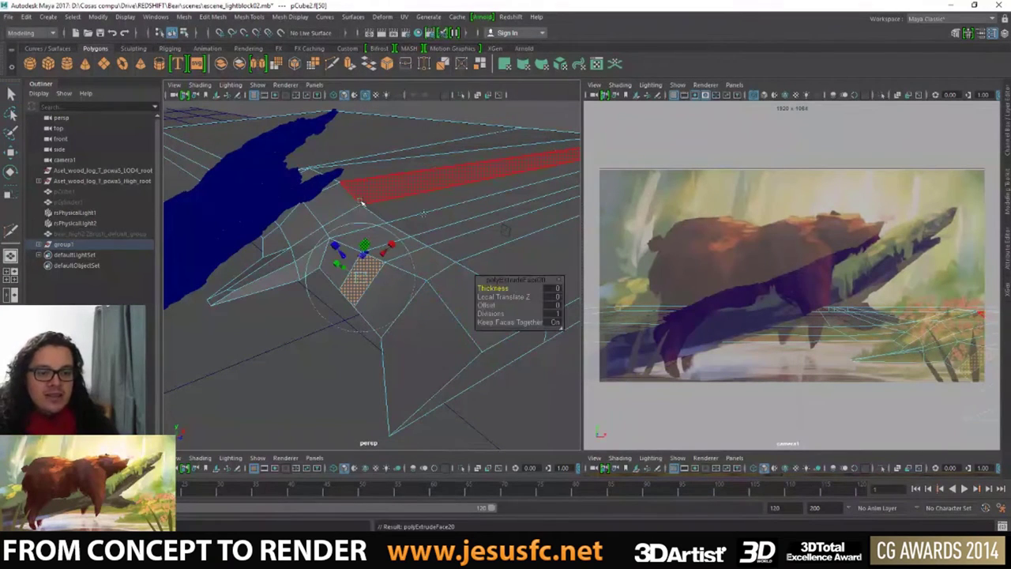
{"action": "mouse_move", "coordinate": [405, 258]}
{"action": "left_mouse_down"}
{"action": "mouse_move", "coordinate": [325, 246]}
{"action": "mouse_move", "coordinate": [345, 290]}
{"action": "mouse_move", "coordinate": [299, 285]}
{"action": "mouse_move", "coordinate": [326, 270]}
{"action": "left_mouse_up"}
{"action": "key", "text": "w"}
{"action": "key", "text": "q"}
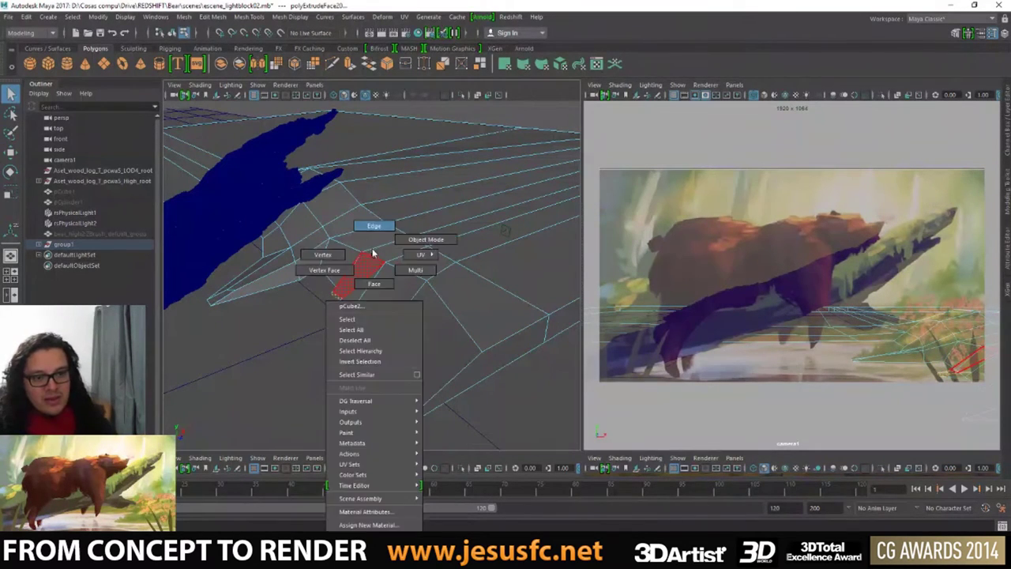
- Undo the extrusion and relax the vertices along the edge loop
{"action": "right_click_drag", "start_coordinate": [370, 253], "coordinate": [368, 226]}
{"action": "mouse_move", "coordinate": [411, 269]}
{"action": "left_mouse_down", "text": "alt"}
{"action": "mouse_move", "coordinate": [374, 264]}
{"action": "mouse_move", "coordinate": [415, 261]}
{"action": "left_mouse_up", "text": "alt"}
{"action": "key", "text": "ctrl+z"}
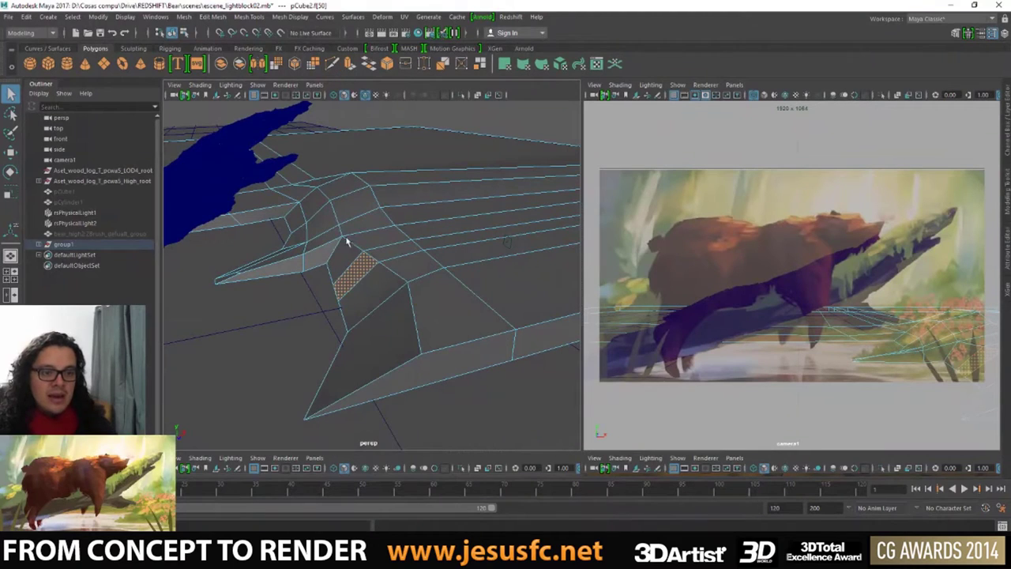
{"action": "key", "text": "y"}
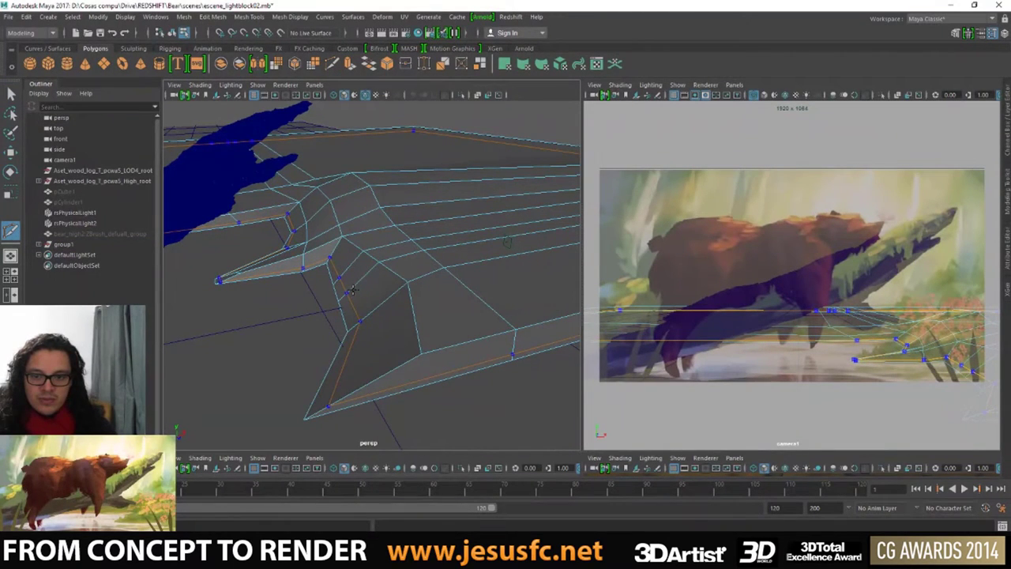
{"action": "left_click_drag", "start_coordinate": [353, 289], "coordinate": [356, 287], "text": "shift"}
{"action": "key", "text": "q"}
- Select a lower-side face, attempt a Bridge, and undo the failed bridge
{"action": "right_click_drag", "start_coordinate": [355, 291], "coordinate": [355, 304]}
{"action": "left_click", "coordinate": [352, 284]}
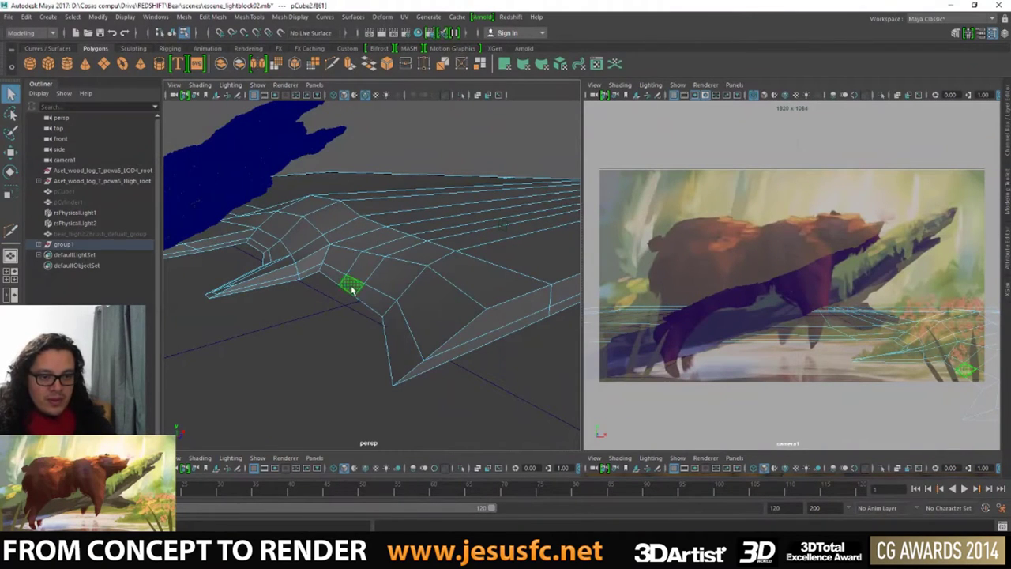
{"action": "key", "text": "w"}
{"action": "left_click", "coordinate": [368, 63]}
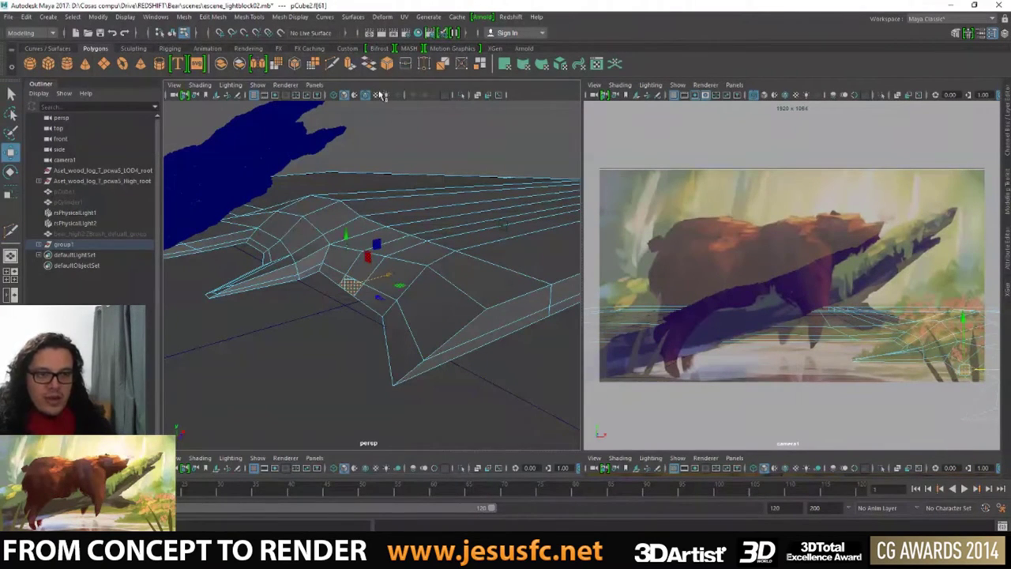
{"action": "key", "text": "ctrl+z"}
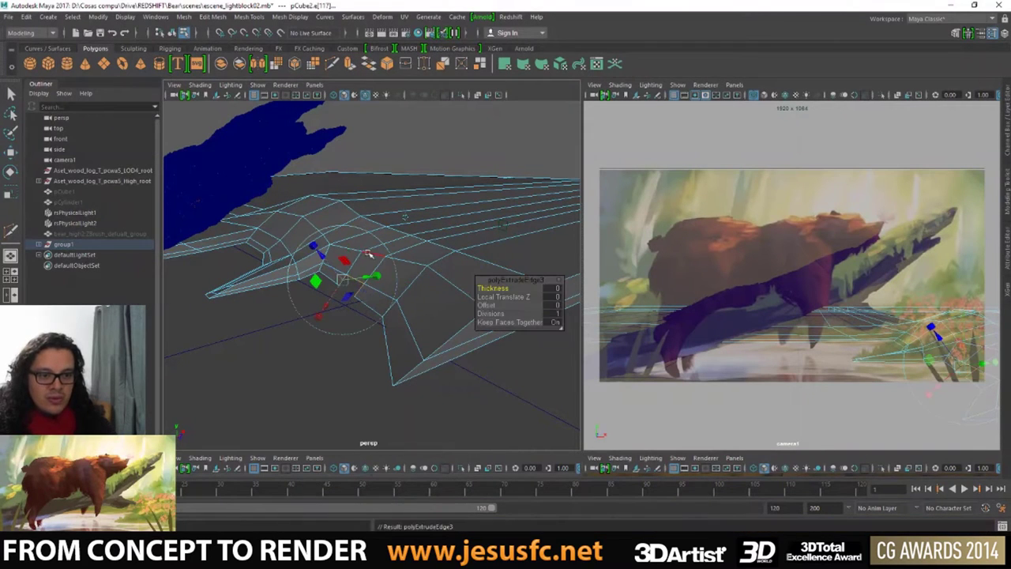
{"action": "key", "text": "ctrl+z"}
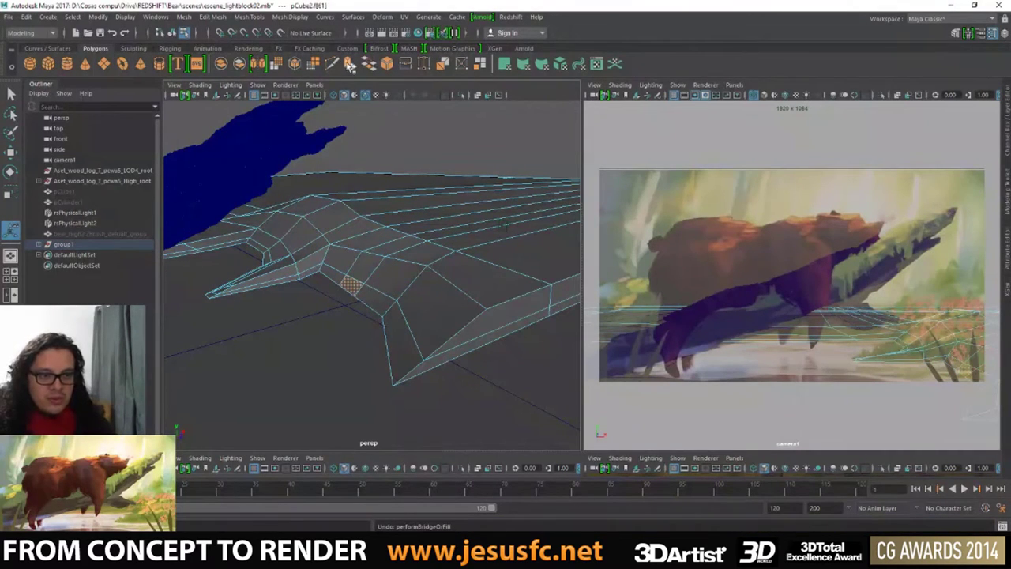
- Extrude the face again and slide it down-left into a thin claw-like stub
{"action": "left_click", "coordinate": [350, 64]}
{"action": "left_click_drag", "start_coordinate": [375, 277], "coordinate": [279, 303]}
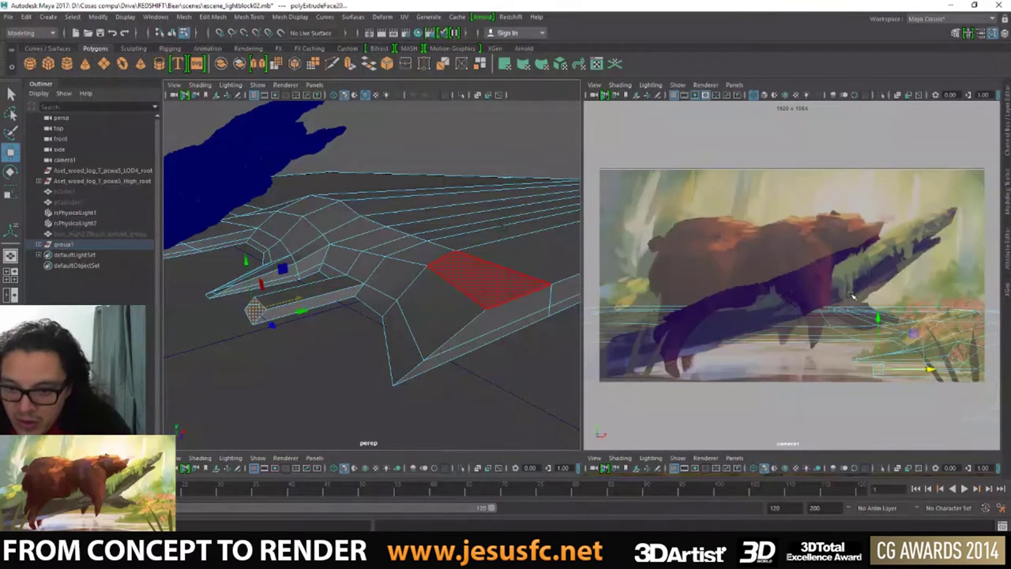
{"action": "mouse_move", "coordinate": [275, 329]}
{"action": "left_mouse_down", "text": "alt"}
{"action": "mouse_move", "coordinate": [287, 338]}
{"action": "mouse_move", "coordinate": [258, 329]}
{"action": "left_mouse_up", "text": "alt"}
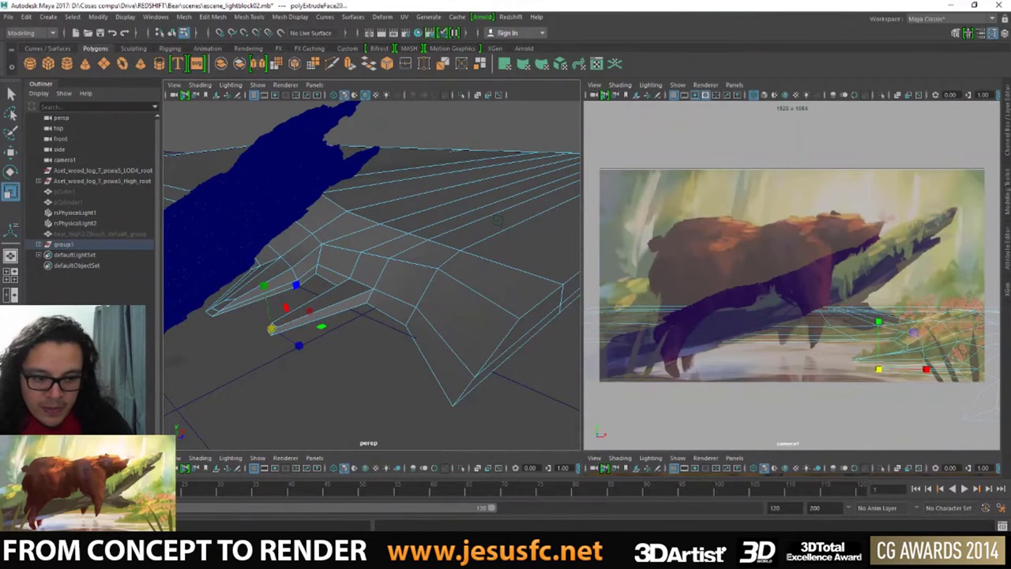
{"action": "key", "text": "alt+Tab"}
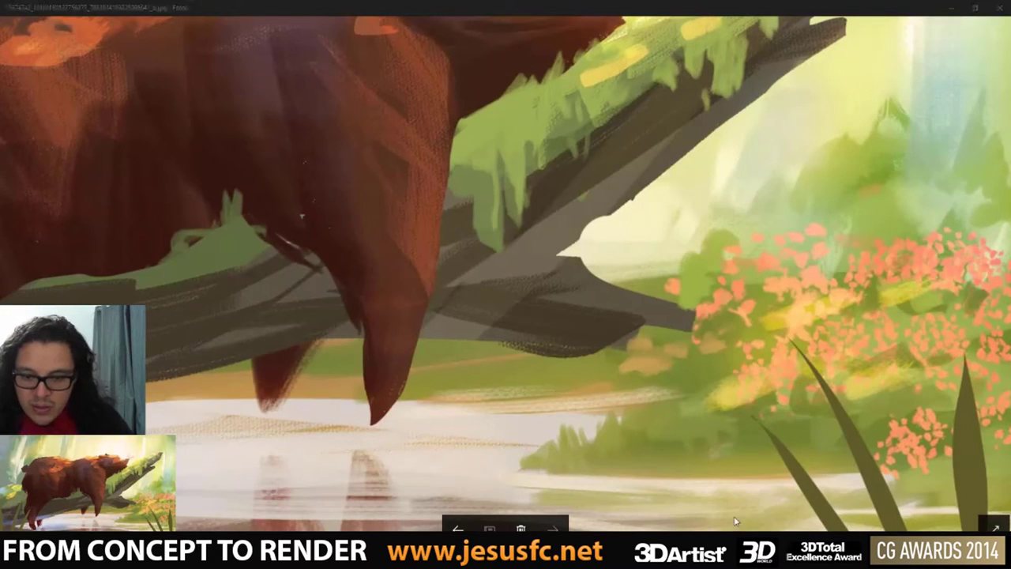
{"action": "left_click_drag", "start_coordinate": [270, 329], "coordinate": [267, 327], "text": "alt"}
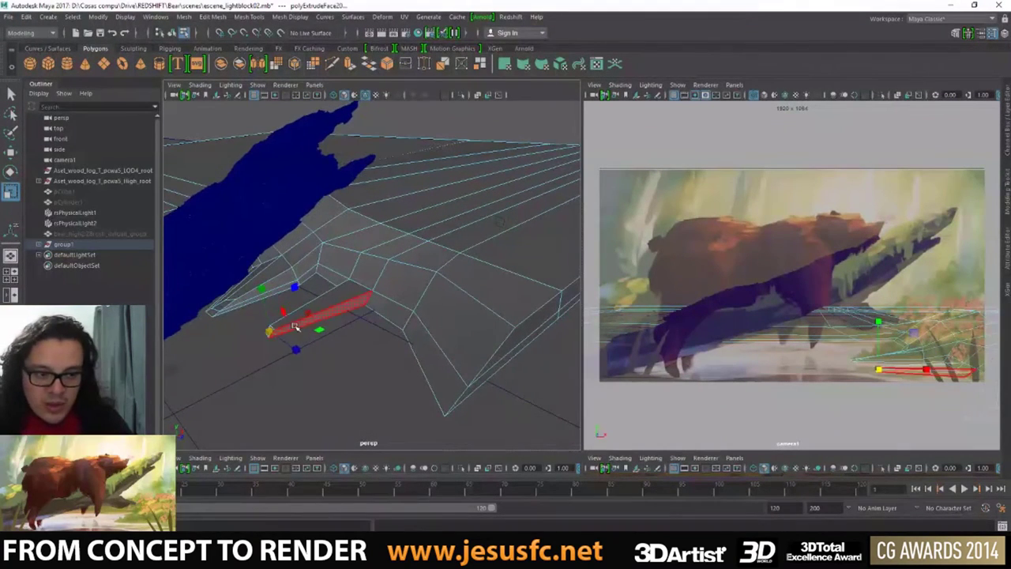
- Add a Multi-Cut edge across the thin extruded strip
{"action": "key", "text": "e"}
{"action": "key", "text": "r"}
{"action": "key", "text": "q"}
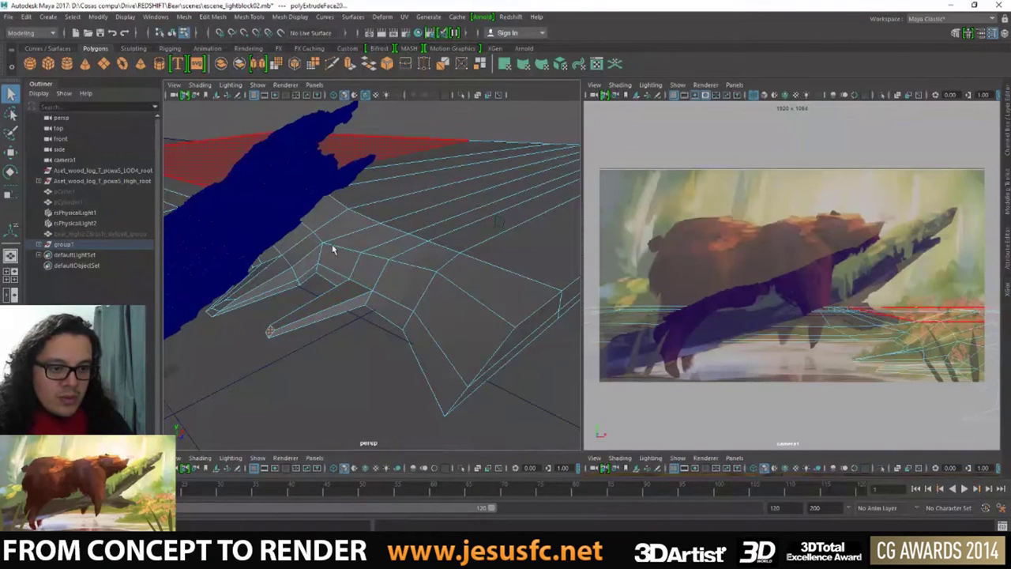
{"action": "key", "text": "y"}
{"action": "left_click", "coordinate": [298, 316]}
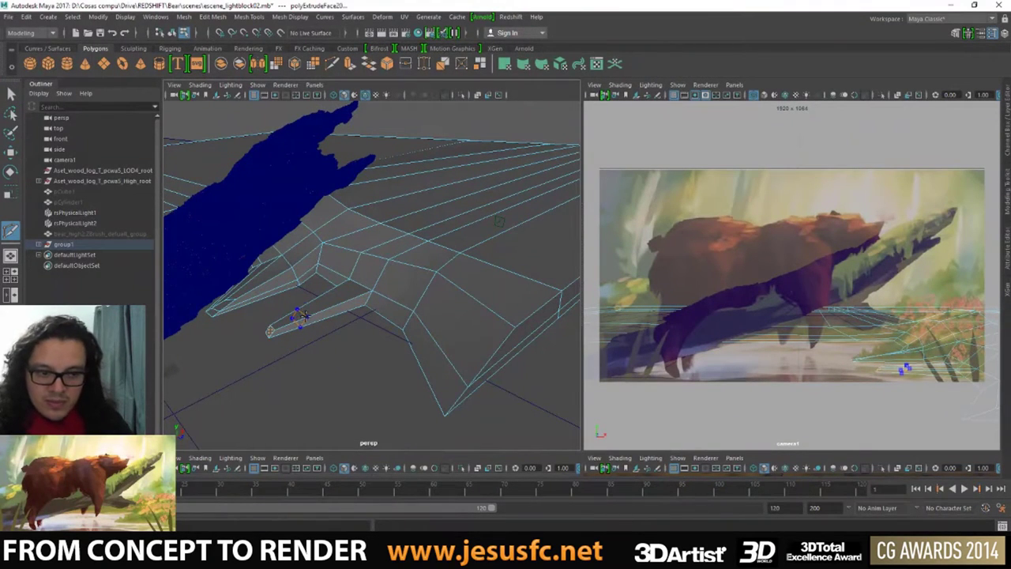
{"action": "left_click_drag", "start_coordinate": [308, 316], "coordinate": [336, 304]}
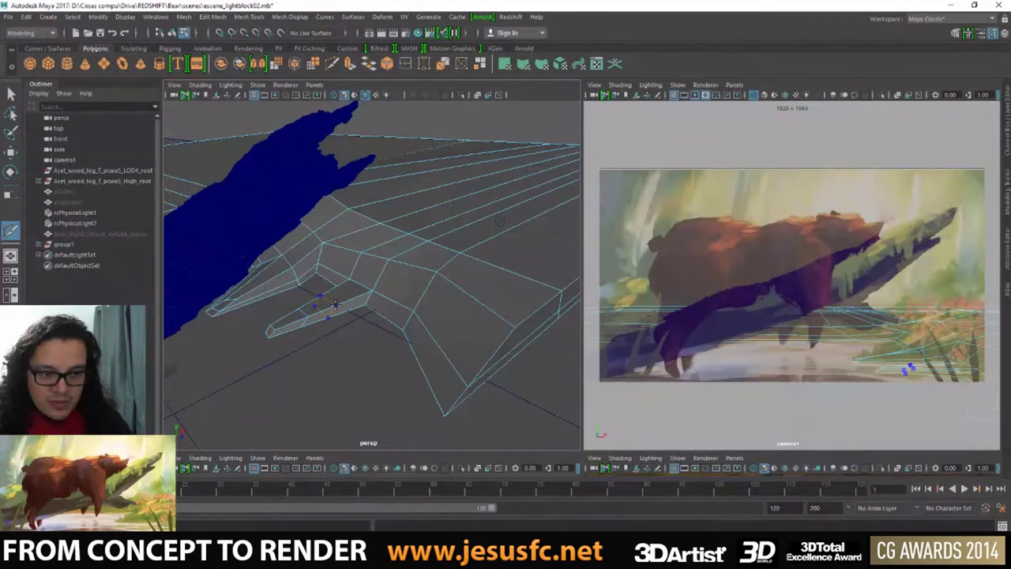
{"action": "key", "text": "q"}
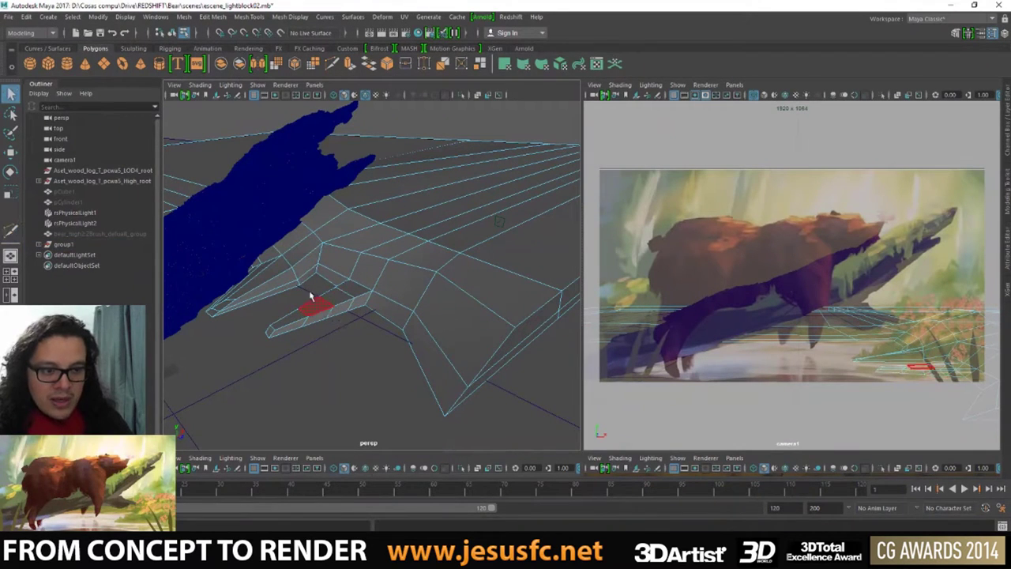
- Select the edge loop at the prong's tip and push it slightly in depth
{"action": "right_click_drag", "start_coordinate": [323, 253], "coordinate": [312, 225]}
{"action": "double_click", "coordinate": [327, 300]}
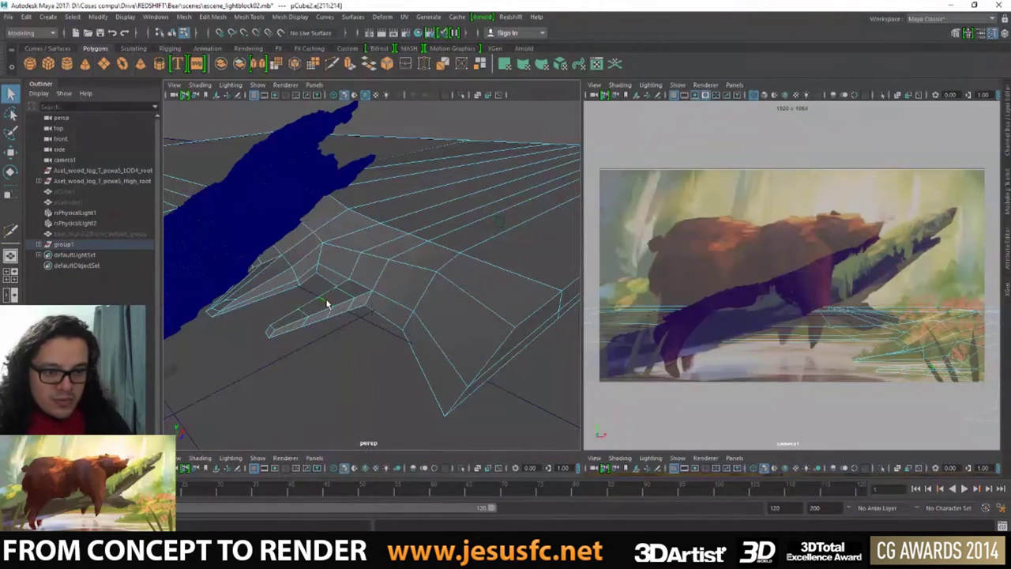
{"action": "key", "text": "w"}
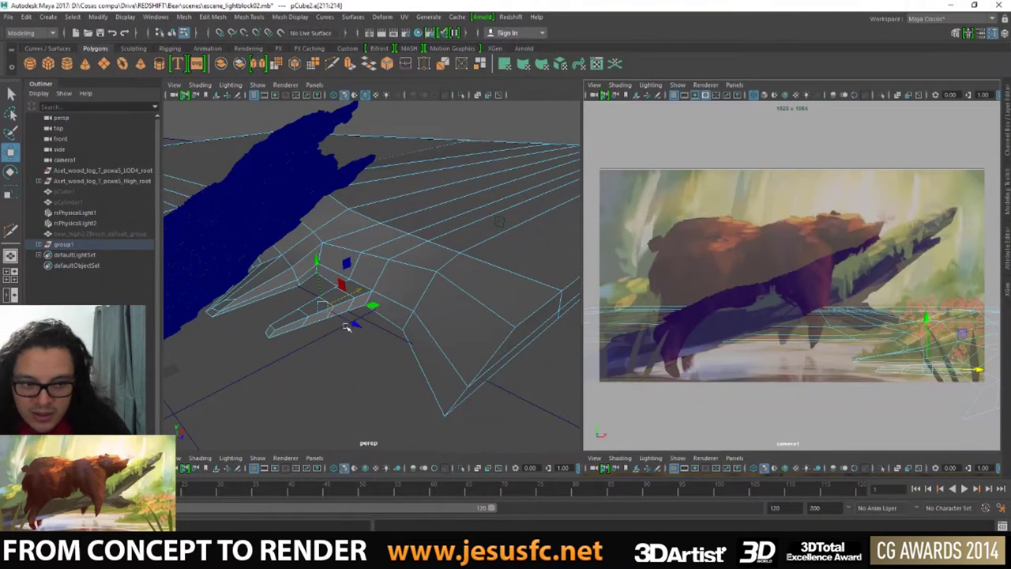
{"action": "left_click_drag", "start_coordinate": [346, 327], "coordinate": [349, 326]}
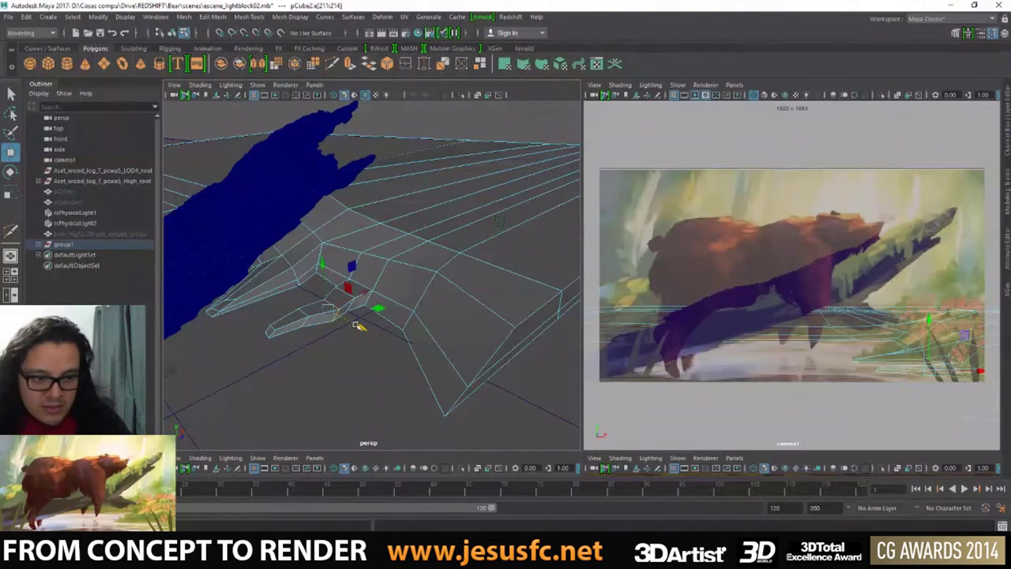
{"action": "double_click", "coordinate": [310, 324]}
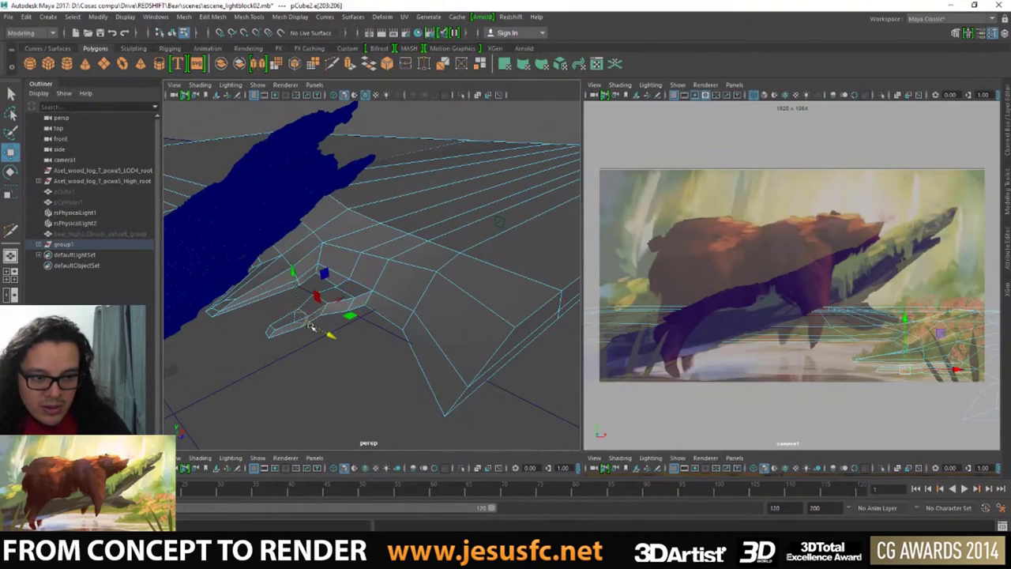
{"action": "left_click", "coordinate": [335, 337]}
- Pull the prong's tip vertices out toward the lower-left to lengthen the point
{"action": "key", "text": "r"}
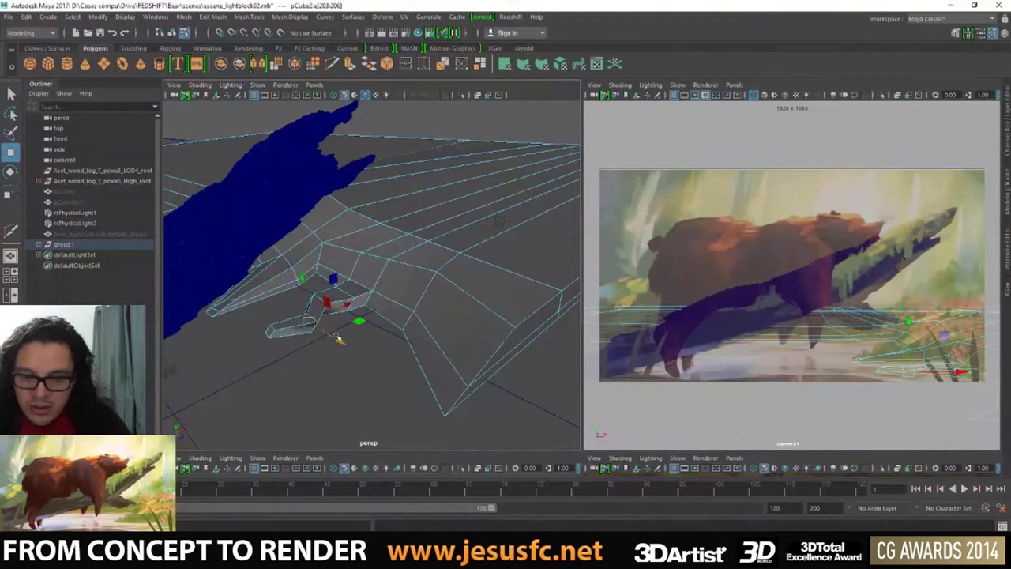
{"action": "left_click", "coordinate": [299, 328]}
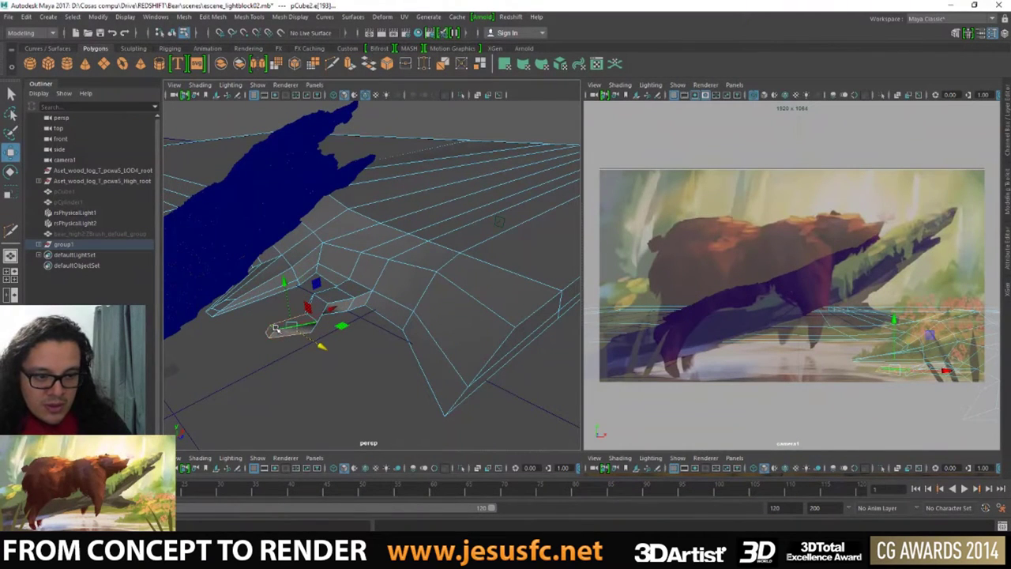
{"action": "right_click_drag", "start_coordinate": [247, 306], "coordinate": [237, 268]}
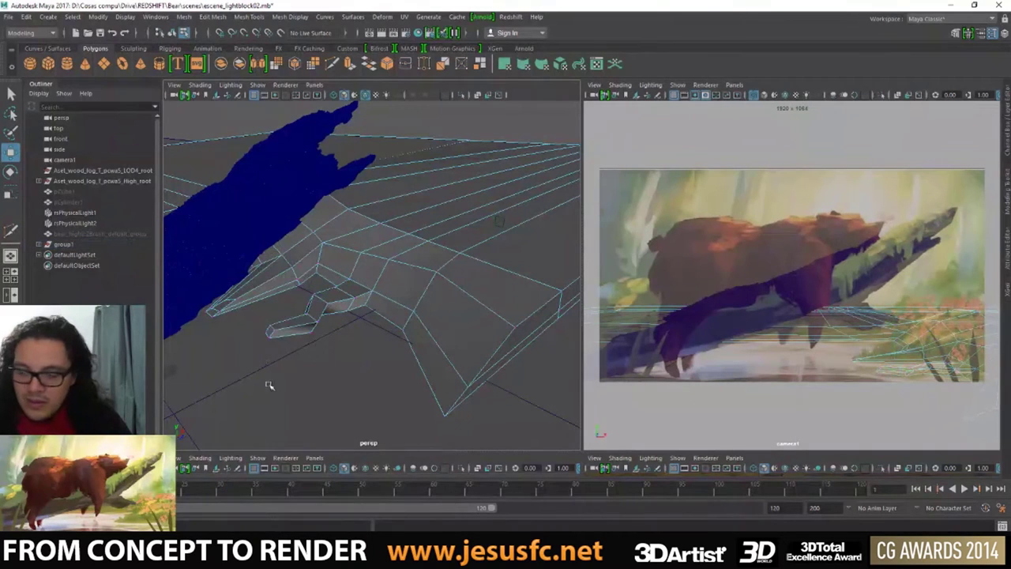
{"action": "mouse_move", "coordinate": [281, 338]}
{"action": "left_mouse_down"}
{"action": "mouse_move", "coordinate": [263, 316]}
{"action": "mouse_move", "coordinate": [276, 322]}
{"action": "left_mouse_up"}
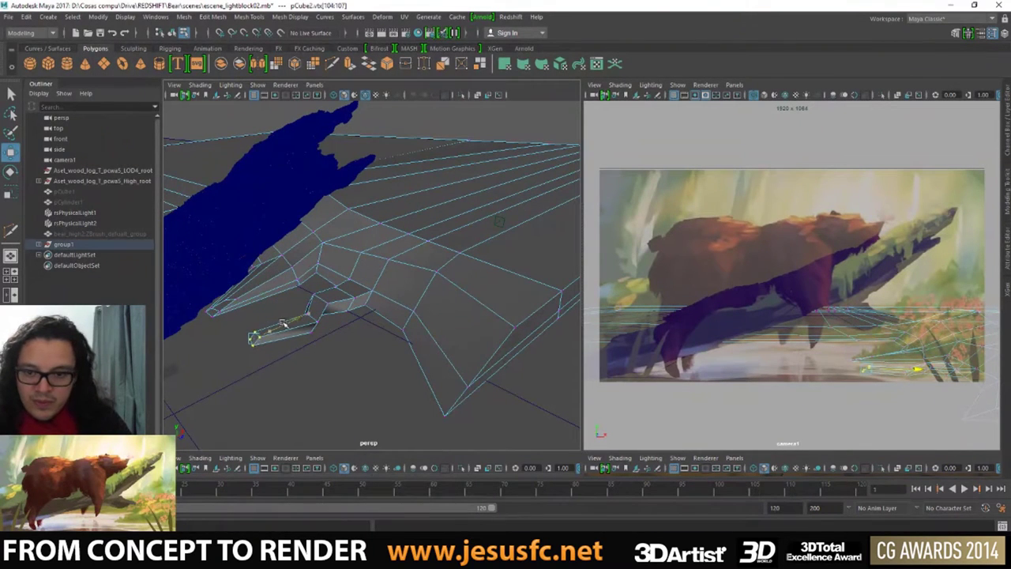
- Orbit around the log and pick trial vertices on the block mesh, then return to object mode
{"action": "key", "text": "q"}
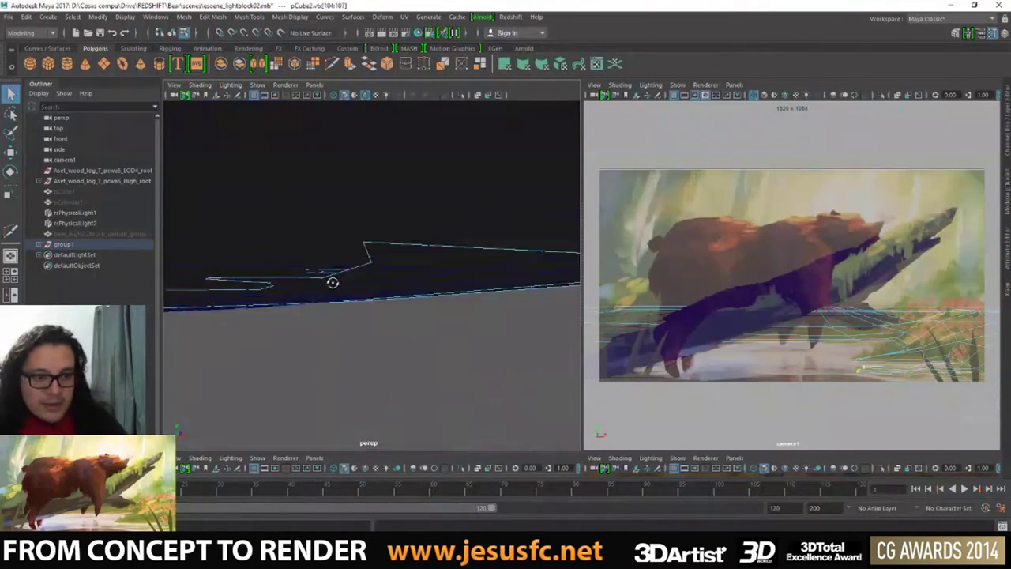
{"action": "mouse_move", "coordinate": [354, 315]}
{"action": "left_mouse_down", "text": "alt"}
{"action": "mouse_move", "coordinate": [325, 301]}
{"action": "mouse_move", "coordinate": [350, 301]}
{"action": "mouse_move", "coordinate": [273, 316]}
{"action": "mouse_move", "coordinate": [356, 327]}
{"action": "mouse_move", "coordinate": [365, 316]}
{"action": "mouse_move", "coordinate": [454, 313]}
{"action": "mouse_move", "coordinate": [478, 292]}
{"action": "left_mouse_up", "text": "alt"}
{"action": "key", "text": "w"}
{"action": "left_click", "coordinate": [284, 318]}
{"action": "key", "text": "q"}
{"action": "key", "text": "w"}
{"action": "left_click", "coordinate": [346, 318]}
{"action": "left_click", "coordinate": [378, 304]}
{"action": "key", "text": "q"}
{"action": "key", "text": "w"}
{"action": "key", "text": "q"}
{"action": "key", "text": "w"}
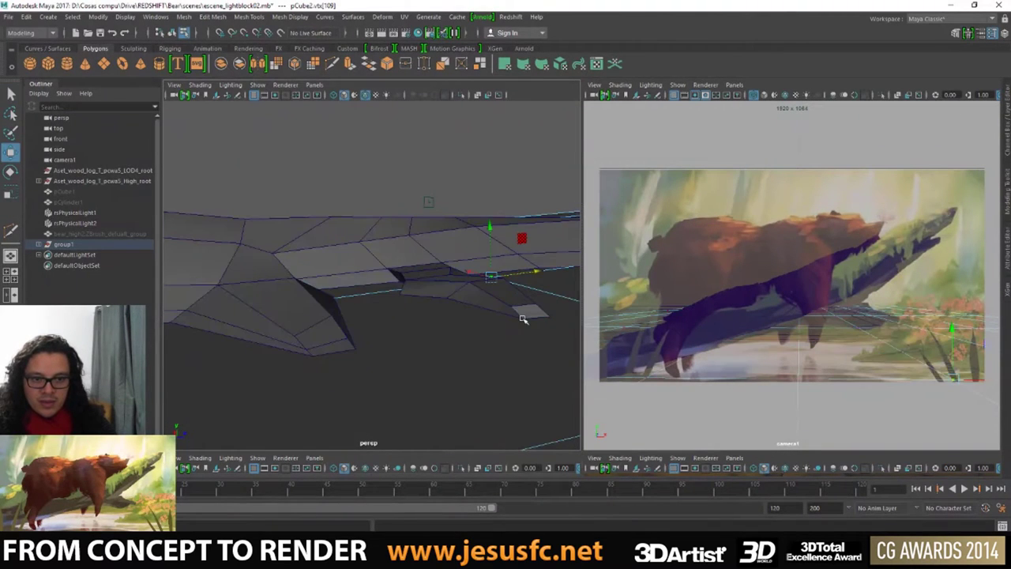
{"action": "key", "text": "q"}
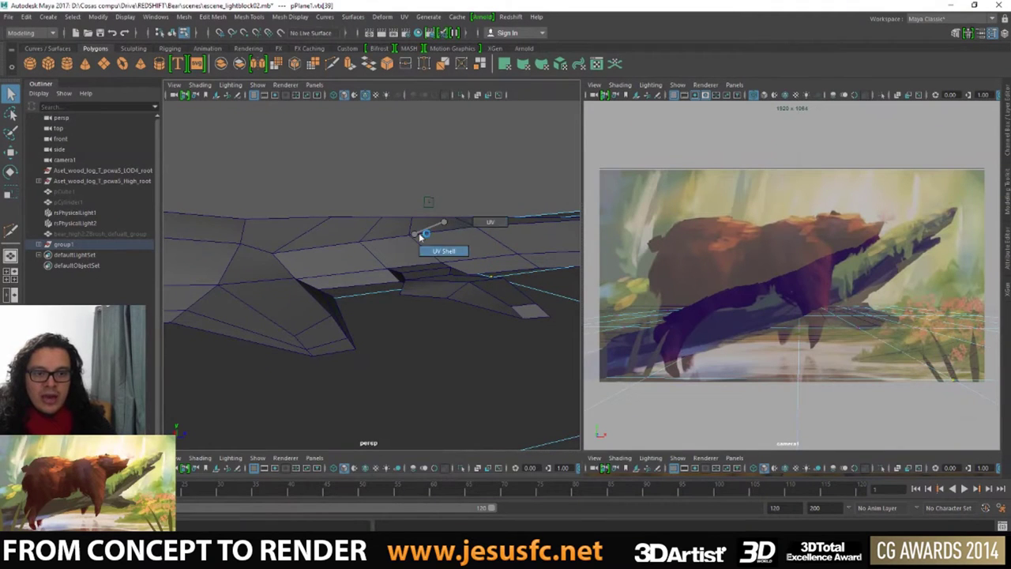
{"action": "mouse_move", "coordinate": [385, 246]}
{"action": "right_mouse_down"}
{"action": "mouse_move", "coordinate": [431, 235]}
{"action": "mouse_move", "coordinate": [507, 330]}
{"action": "right_mouse_up"}
{"action": "left_click", "coordinate": [460, 241]}
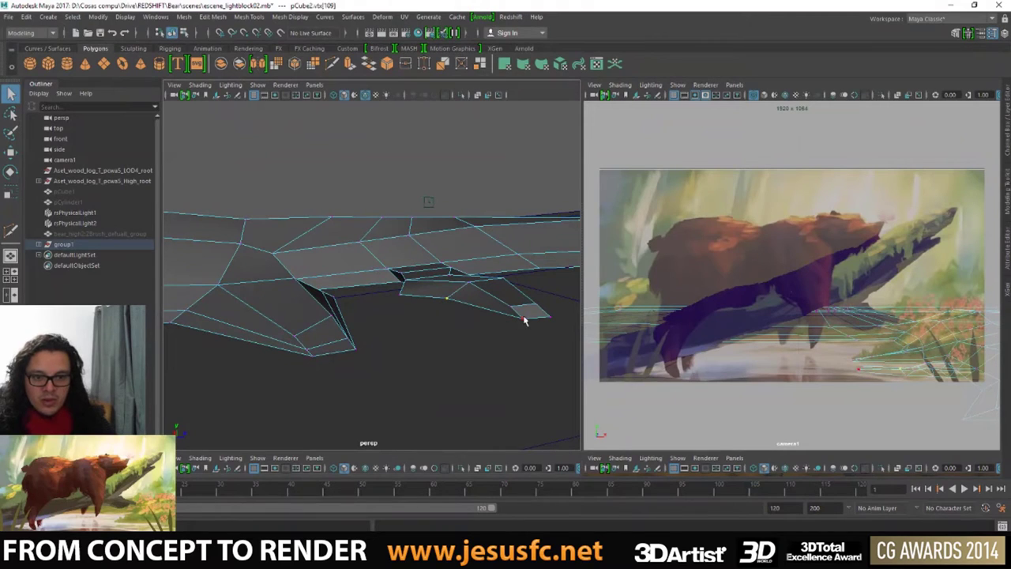
- Slide the lower piece's corner vertex left along X, then reselect the block mesh
{"action": "left_click", "coordinate": [523, 318]}
{"action": "key", "text": "w"}
{"action": "mouse_move", "coordinate": [551, 314]}
{"action": "left_mouse_down"}
{"action": "mouse_move", "coordinate": [476, 327]}
{"action": "mouse_move", "coordinate": [373, 321]}
{"action": "mouse_move", "coordinate": [405, 332]}
{"action": "left_mouse_up"}
{"action": "left_click", "coordinate": [407, 330]}
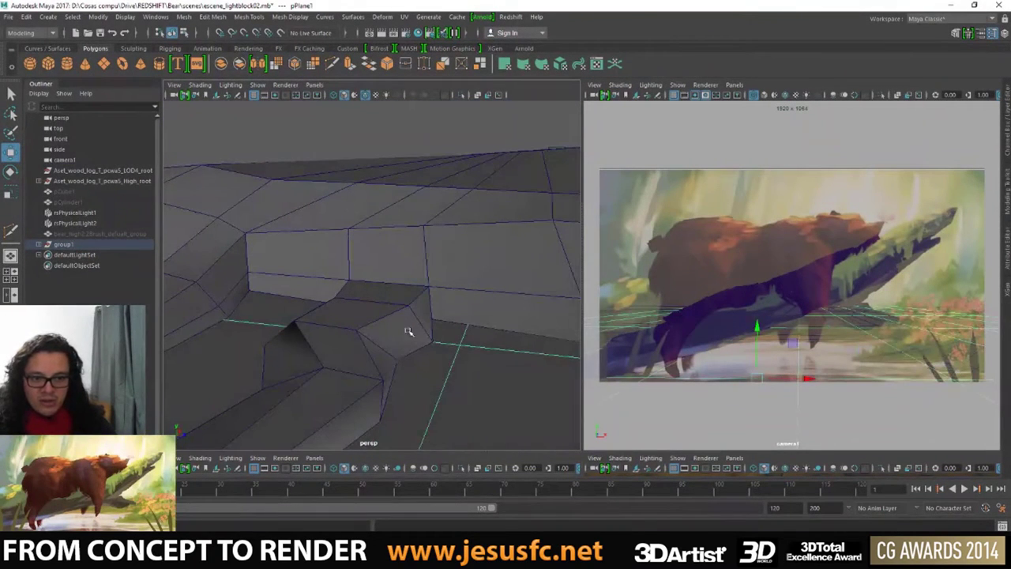
{"action": "left_click", "coordinate": [450, 306]}
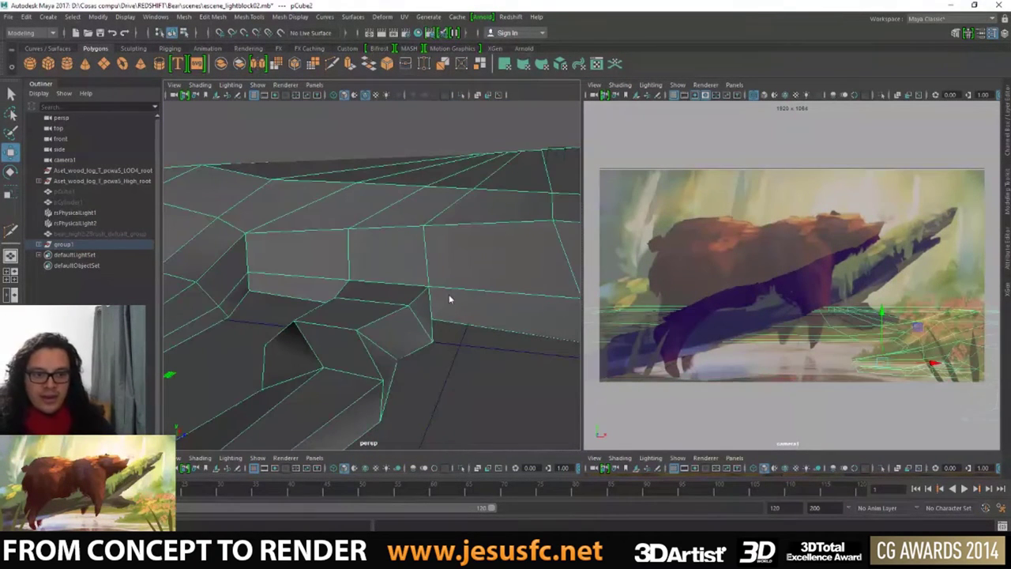
- In vertex mode, pick vertices along the lower piece's edge from several angles
{"action": "right_click_drag", "start_coordinate": [450, 270], "coordinate": [399, 270]}
{"action": "left_click", "coordinate": [419, 316]}
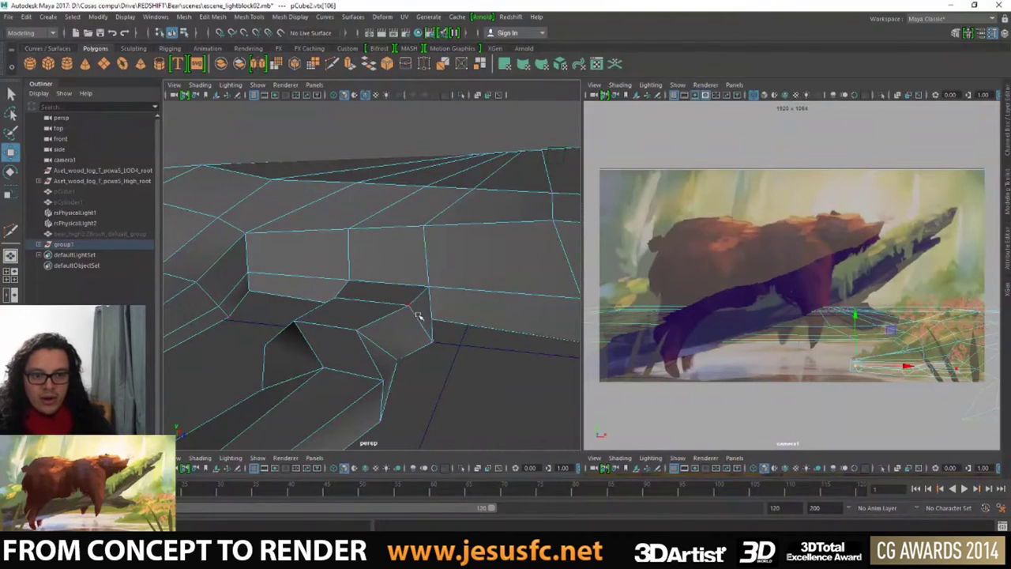
{"action": "left_click", "coordinate": [470, 320]}
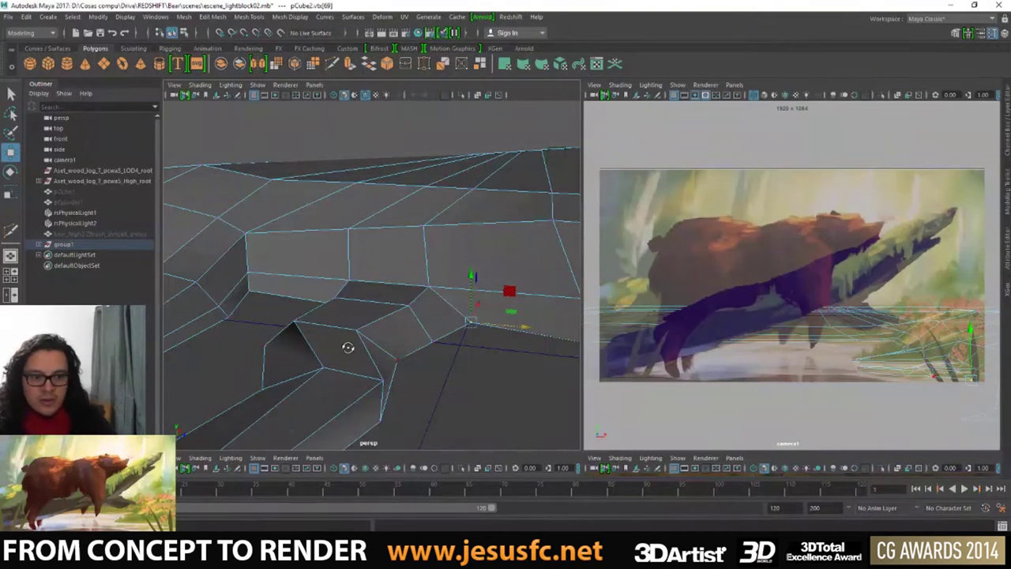
{"action": "left_click_drag", "start_coordinate": [347, 347], "coordinate": [404, 348], "text": "alt"}
{"action": "left_click", "coordinate": [412, 307]}
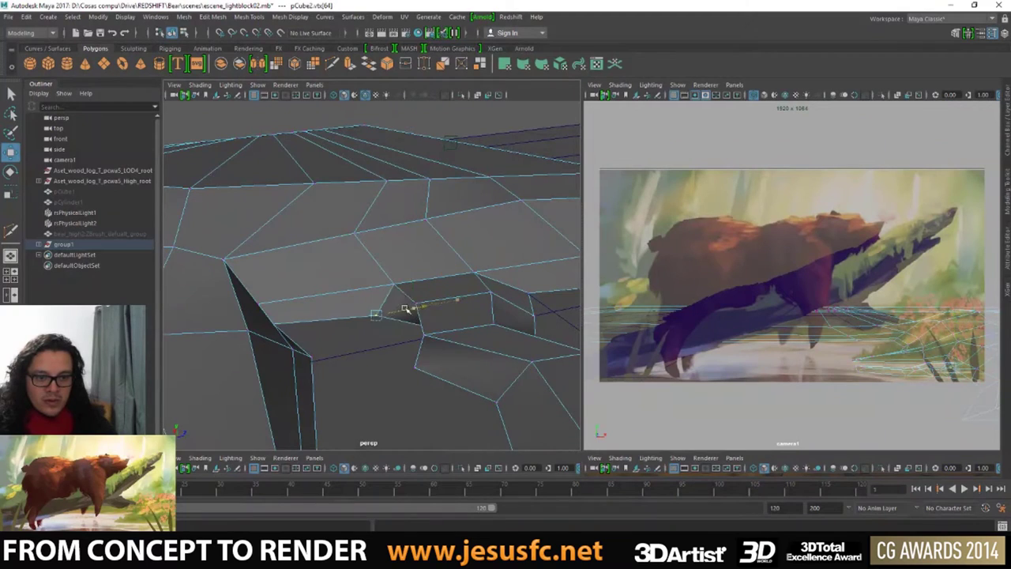
{"action": "mouse_move", "coordinate": [379, 306]}
{"action": "left_mouse_down", "text": "alt"}
{"action": "mouse_move", "coordinate": [471, 323]}
{"action": "mouse_move", "coordinate": [489, 309]}
{"action": "mouse_move", "coordinate": [405, 362]}
{"action": "mouse_move", "coordinate": [343, 372]}
{"action": "mouse_move", "coordinate": [293, 364]}
{"action": "left_mouse_up", "text": "alt"}
{"action": "left_click", "coordinate": [472, 324]}
{"action": "key", "text": "q"}
{"action": "left_click", "coordinate": [476, 271]}
{"action": "key", "text": "w"}
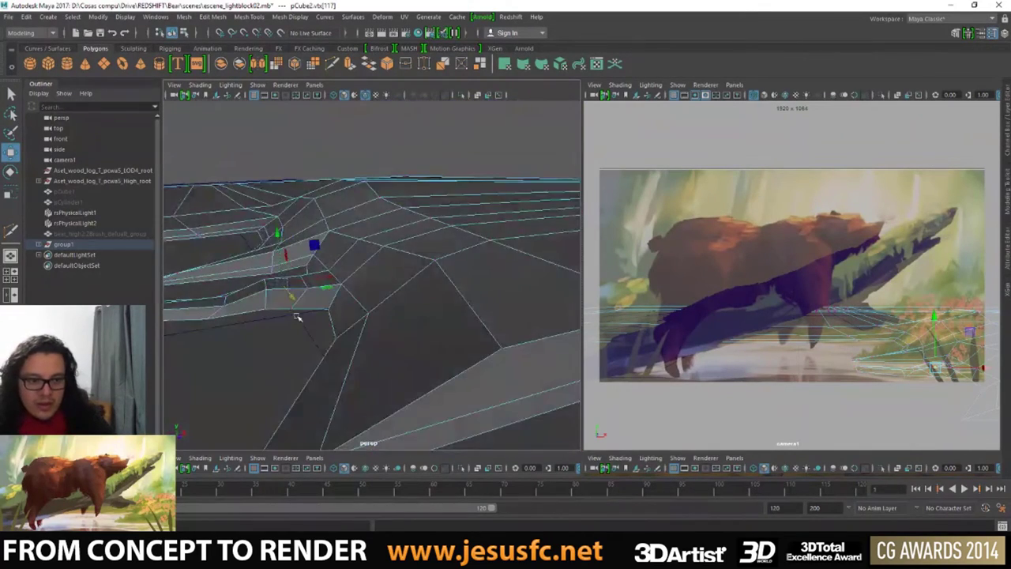
- Select the lower piece's left corner vertex from a low view, then return to object mode
{"action": "mouse_move", "coordinate": [297, 317]}
{"action": "left_mouse_down", "text": "alt"}
{"action": "mouse_move", "coordinate": [316, 350]}
{"action": "mouse_move", "coordinate": [332, 352]}
{"action": "mouse_move", "coordinate": [313, 357]}
{"action": "mouse_move", "coordinate": [308, 376]}
{"action": "left_mouse_up", "text": "alt"}
{"action": "left_click", "coordinate": [265, 395]}
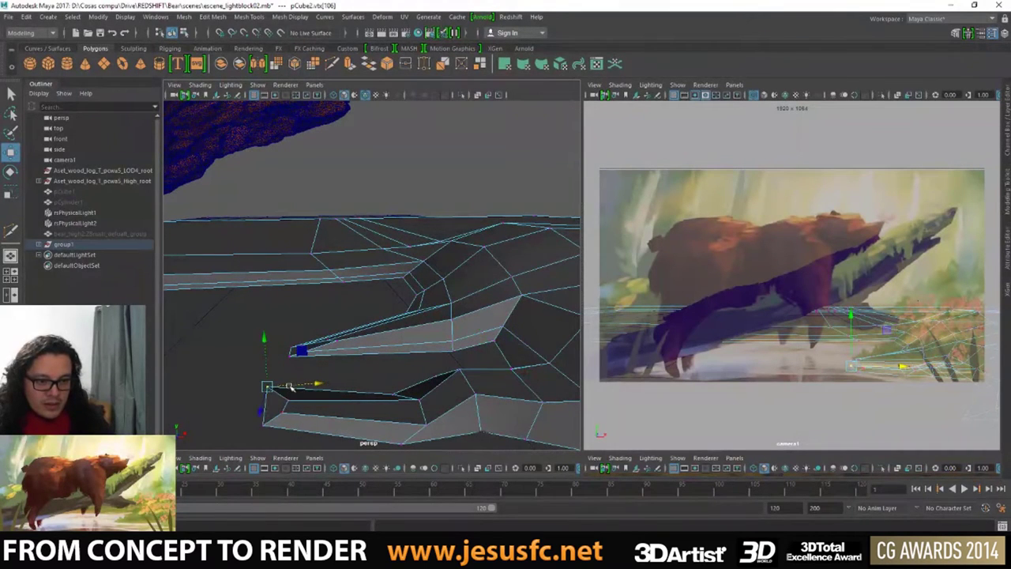
{"action": "left_click_drag", "start_coordinate": [259, 427], "coordinate": [311, 402], "text": "alt"}
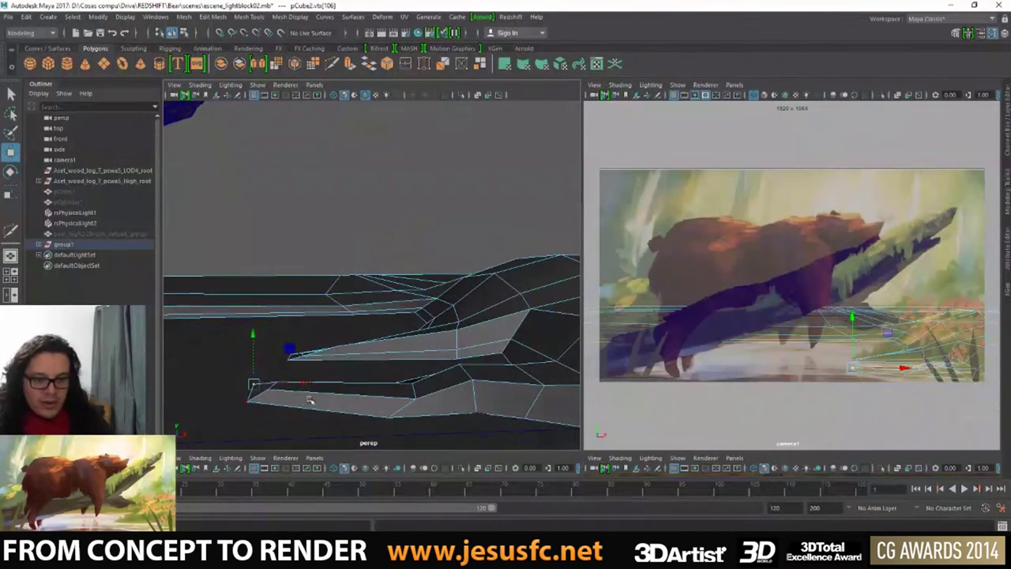
{"action": "key", "text": "q"}
{"action": "right_click_drag", "start_coordinate": [387, 289], "coordinate": [424, 260]}
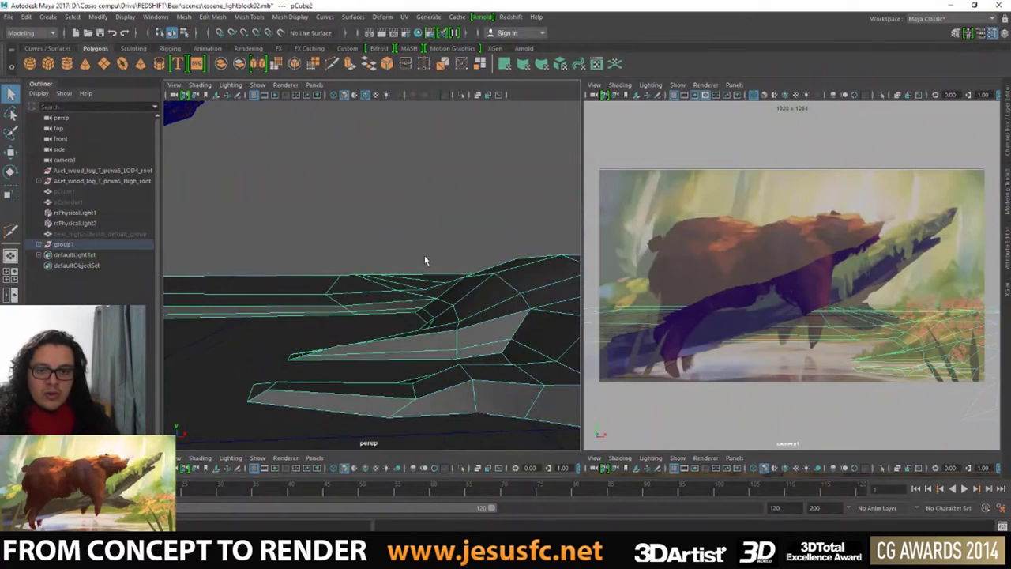
{"action": "mouse_move", "coordinate": [424, 260]}
{"action": "left_mouse_down", "text": "alt"}
{"action": "mouse_move", "coordinate": [429, 275]}
{"action": "mouse_move", "coordinate": [399, 266]}
{"action": "mouse_move", "coordinate": [395, 289]}
{"action": "mouse_move", "coordinate": [316, 287]}
{"action": "mouse_move", "coordinate": [419, 292]}
{"action": "mouse_move", "coordinate": [391, 294]}
{"action": "left_mouse_up", "text": "alt"}
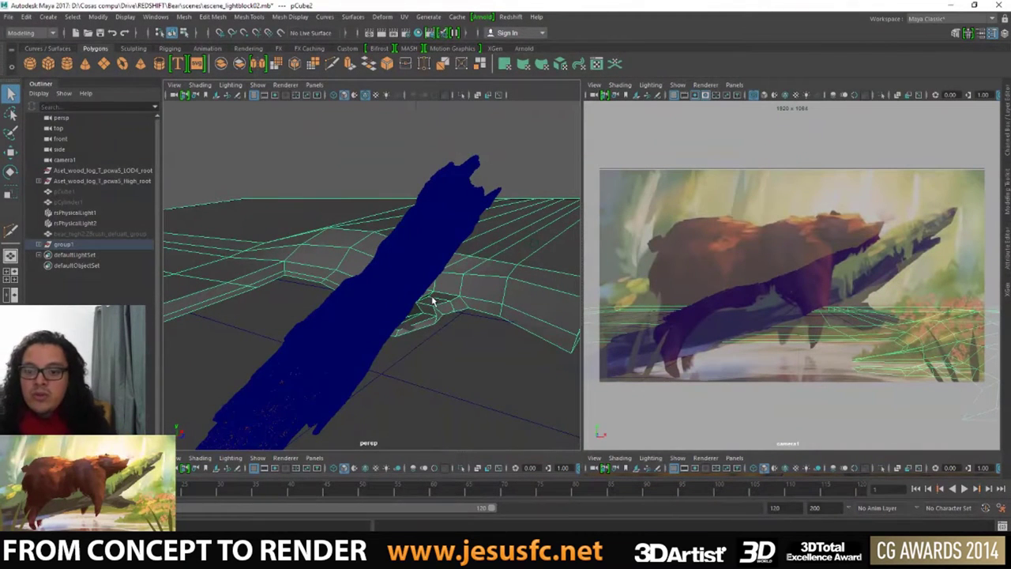
- Soft-select a group of vertices near the log and squeeze them inward horizontally
{"action": "mouse_move", "coordinate": [432, 300]}
{"action": "right_mouse_down", "text": "alt"}
{"action": "mouse_move", "coordinate": [493, 333]}
{"action": "mouse_move", "coordinate": [435, 264]}
{"action": "right_mouse_up", "text": "alt"}
{"action": "mouse_move", "coordinate": [435, 264]}
{"action": "left_mouse_down", "text": "alt"}
{"action": "mouse_move", "coordinate": [368, 326]}
{"action": "mouse_move", "coordinate": [446, 253]}
{"action": "left_mouse_up", "text": "alt"}
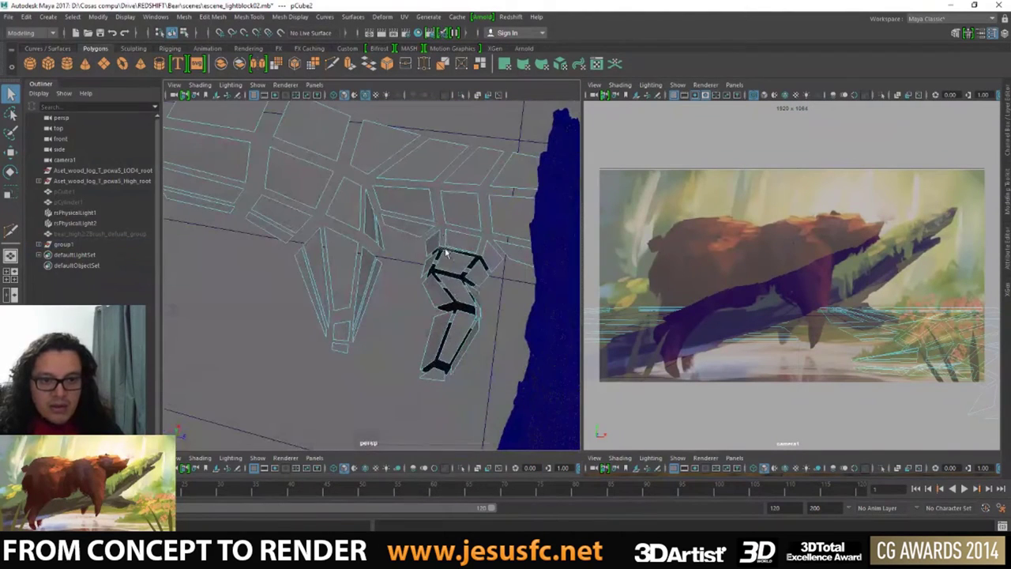
{"action": "right_click_drag", "start_coordinate": [444, 239], "coordinate": [391, 234]}
{"action": "left_click_drag", "start_coordinate": [391, 234], "coordinate": [400, 213], "text": "alt"}
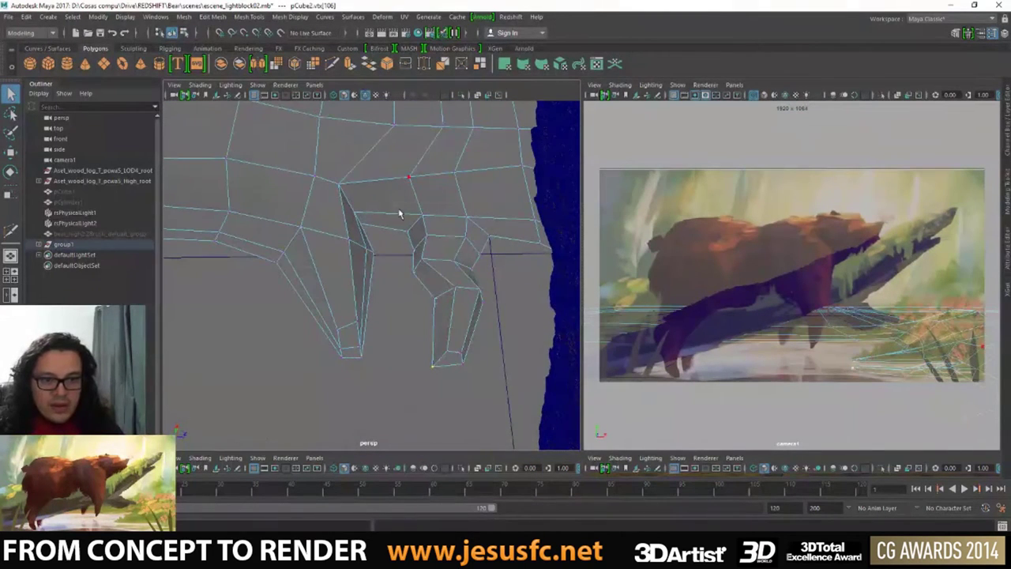
{"action": "left_click_drag", "start_coordinate": [492, 252], "coordinate": [403, 207]}
{"action": "key", "text": "b"}
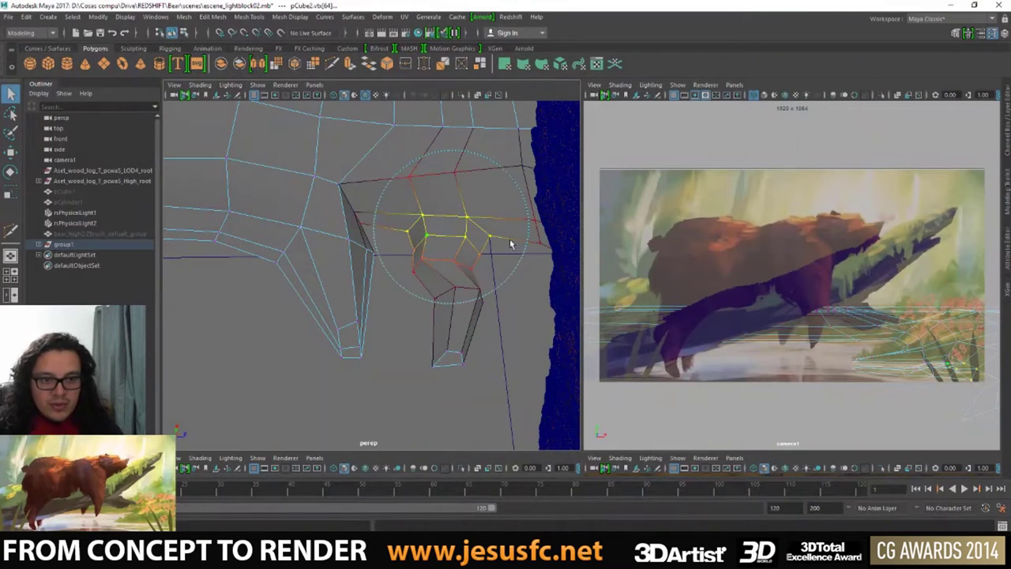
{"action": "key", "text": "w"}
{"action": "left_click_drag", "start_coordinate": [487, 230], "coordinate": [470, 228]}
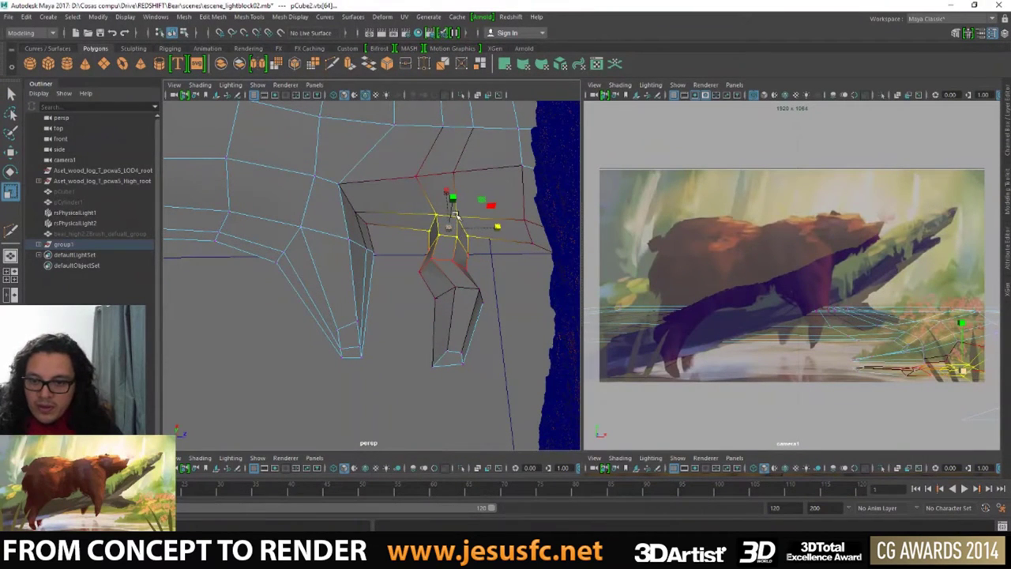
{"action": "key", "text": "q"}
{"action": "mouse_move", "coordinate": [454, 243]}
{"action": "left_mouse_down", "text": "alt"}
{"action": "mouse_move", "coordinate": [372, 274]}
{"action": "mouse_move", "coordinate": [403, 252]}
{"action": "left_mouse_up", "text": "alt"}
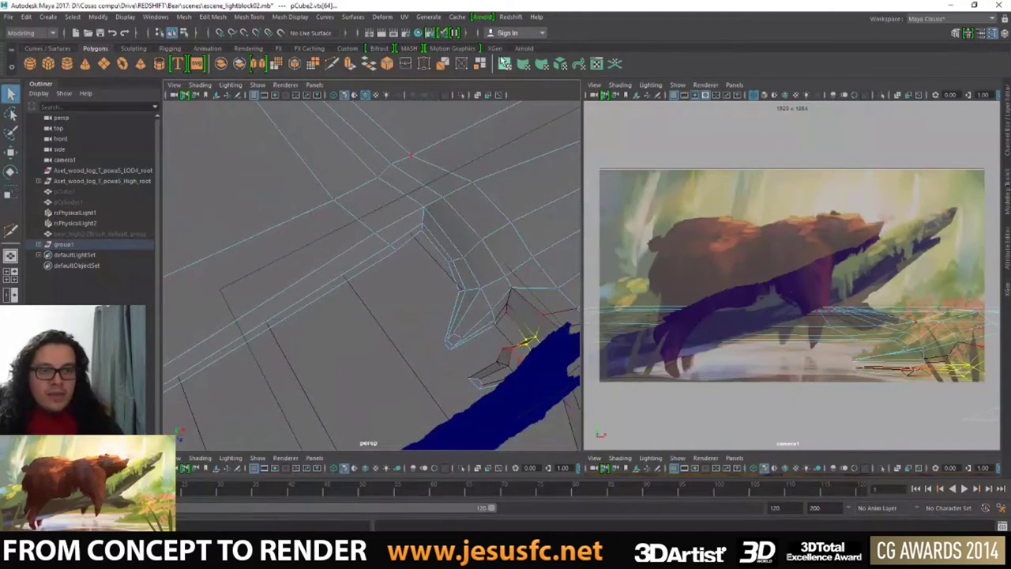
- Draw a new three-point curve beside the log and finish it
{"action": "left_click", "coordinate": [330, 66]}
{"action": "left_click", "coordinate": [309, 279]}
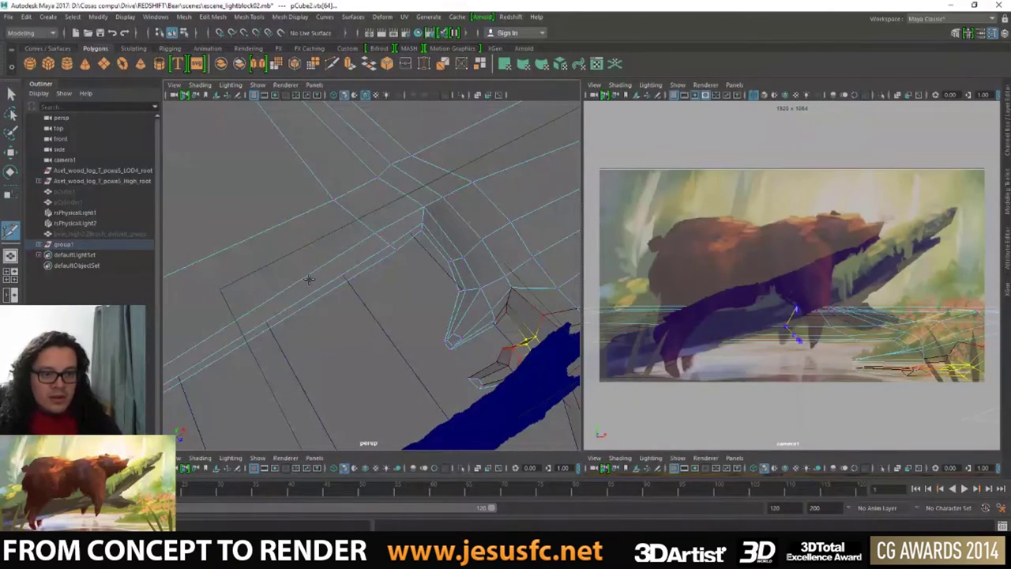
{"action": "mouse_move", "coordinate": [266, 282]}
{"action": "left_mouse_down", "text": "alt"}
{"action": "mouse_move", "coordinate": [284, 304]}
{"action": "mouse_move", "coordinate": [395, 286]}
{"action": "mouse_move", "coordinate": [357, 339]}
{"action": "mouse_move", "coordinate": [437, 308]}
{"action": "left_mouse_up", "text": "alt"}
{"action": "left_click", "coordinate": [355, 297]}
{"action": "left_click", "coordinate": [357, 340]}
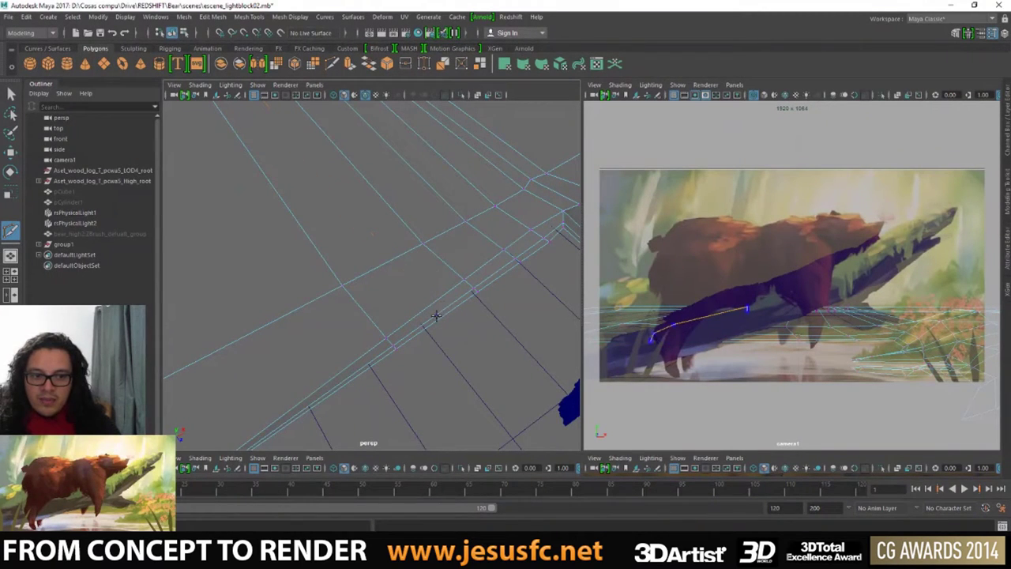
{"action": "left_click_drag", "start_coordinate": [471, 293], "coordinate": [338, 304], "text": "alt"}
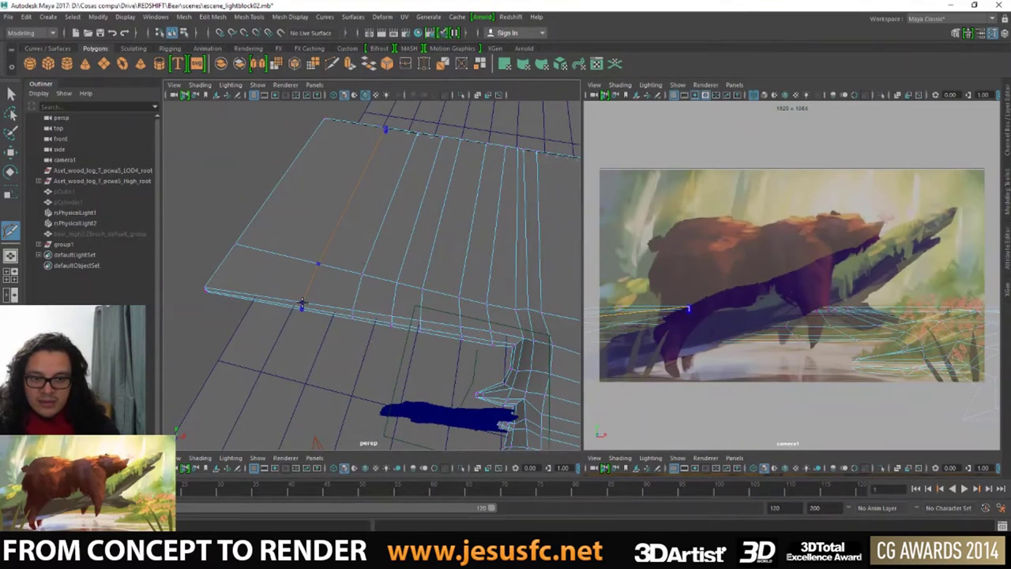
{"action": "key", "text": "Return"}
{"action": "mouse_move", "coordinate": [301, 304]}
{"action": "left_mouse_down", "text": "alt"}
{"action": "mouse_move", "coordinate": [376, 283]}
{"action": "mouse_move", "coordinate": [404, 260]}
{"action": "left_mouse_up", "text": "alt"}
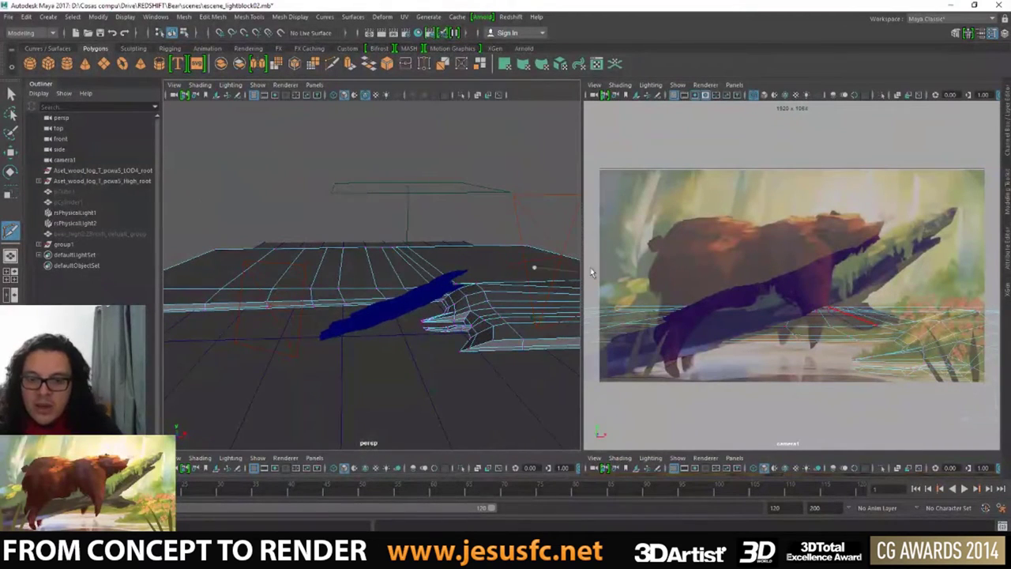
- Put the ground mesh in vertex mode and select the three vertices beside the log
{"action": "key", "text": "q"}
{"action": "left_click_drag", "start_coordinate": [355, 286], "coordinate": [370, 255], "text": "alt"}
{"action": "right_click_drag", "start_coordinate": [370, 254], "coordinate": [372, 320]}
{"action": "key", "text": "w"}
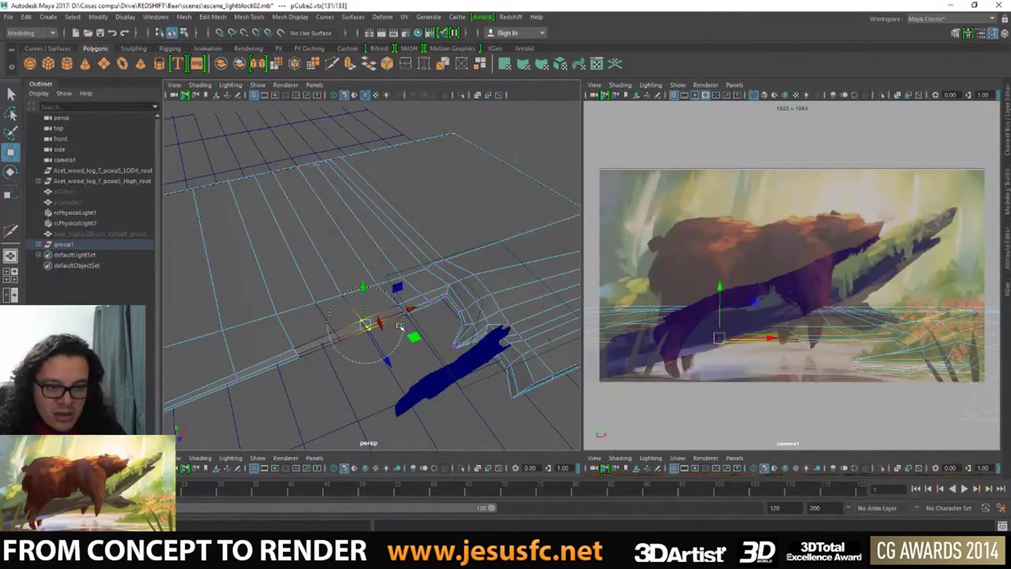
{"action": "left_click", "coordinate": [385, 352]}
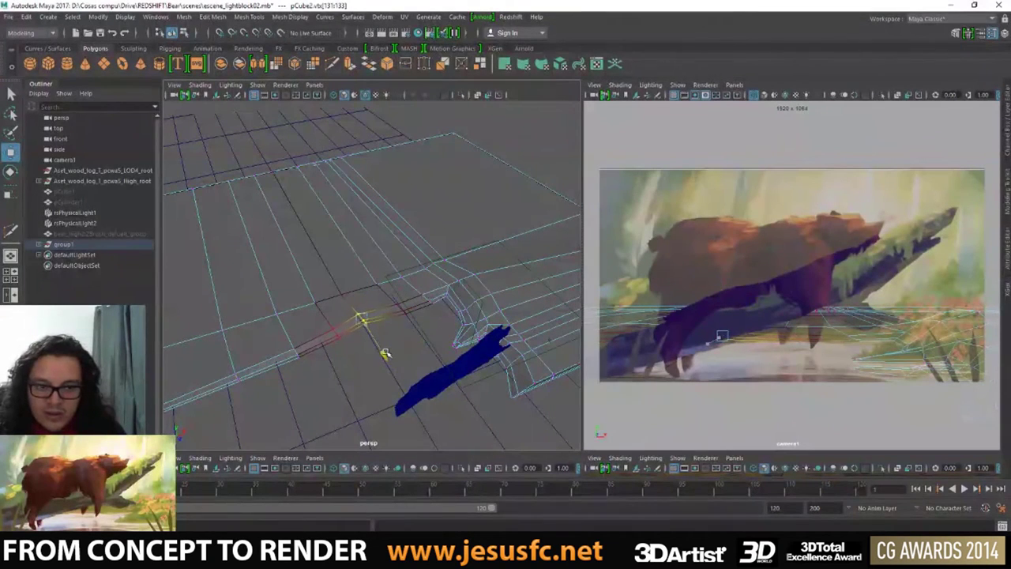
{"action": "left_click", "coordinate": [391, 316]}
{"action": "key", "text": "q"}
{"action": "key", "text": "w"}
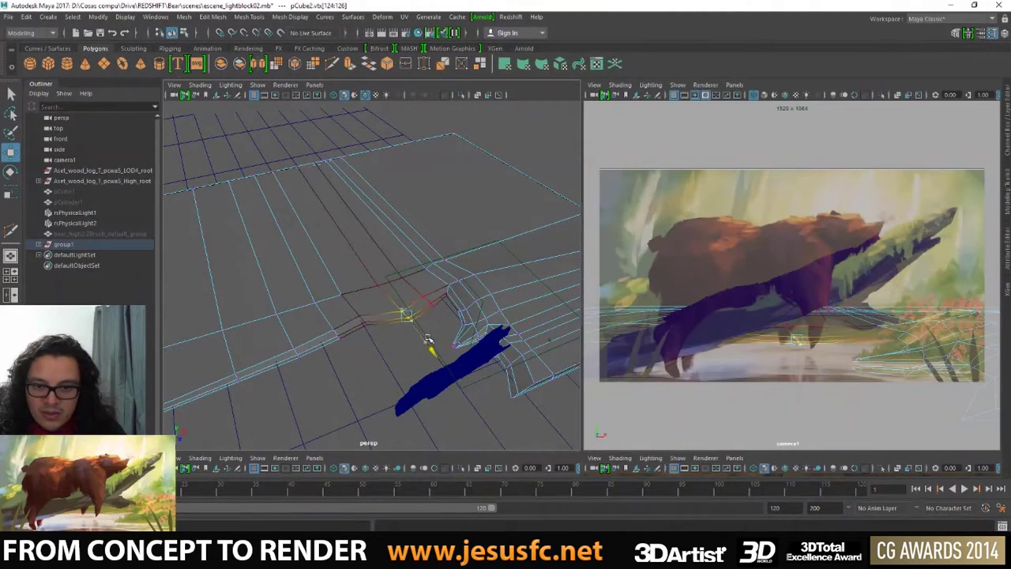
{"action": "left_click", "coordinate": [405, 315]}
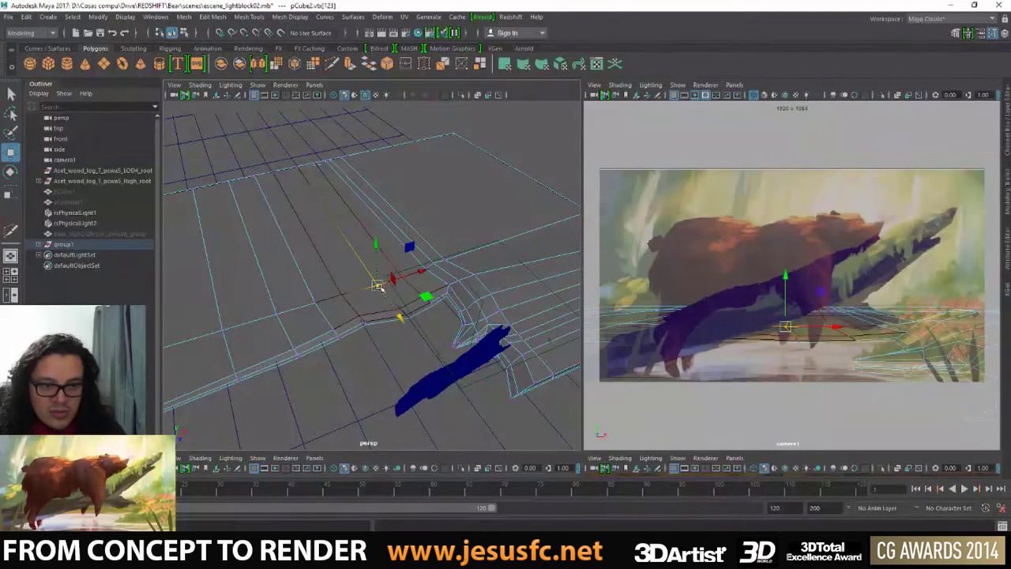
- Select the strip's left vertex rows and pull them down-left to bend the strip
{"action": "left_click", "coordinate": [322, 351]}
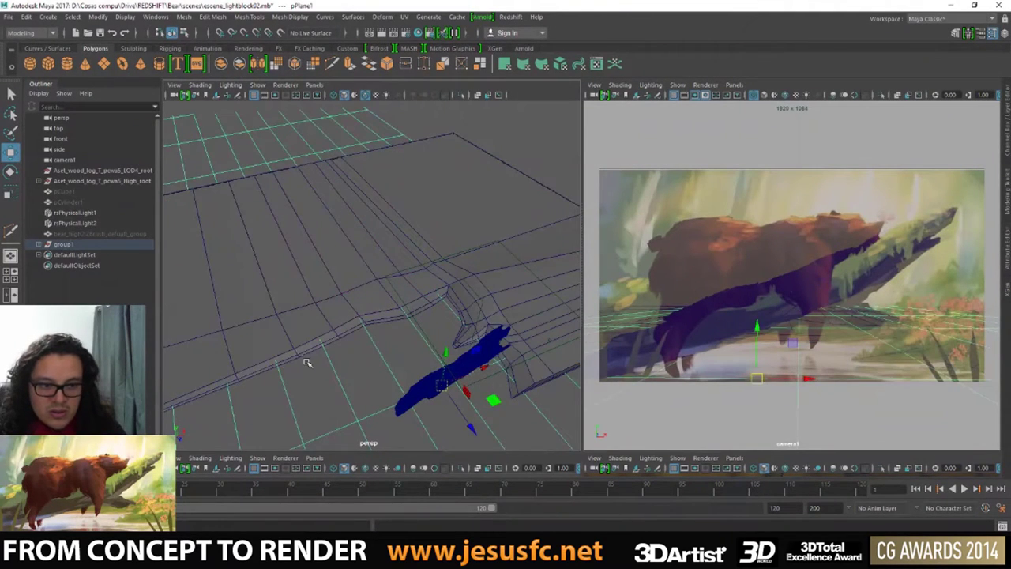
{"action": "key", "text": "F8"}
{"action": "right_click_drag", "start_coordinate": [264, 347], "coordinate": [219, 259]}
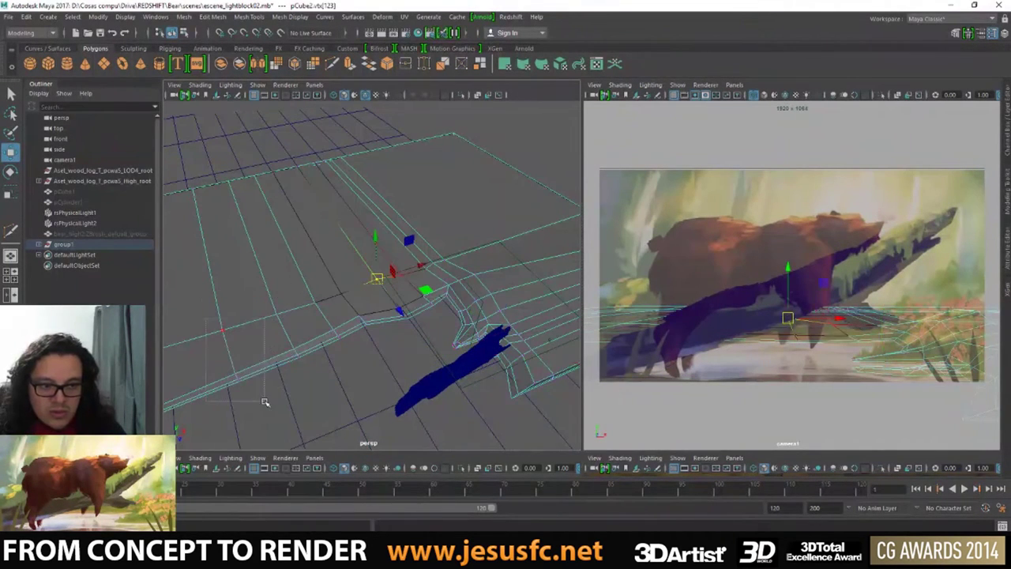
{"action": "left_click_drag", "start_coordinate": [221, 347], "coordinate": [250, 411]}
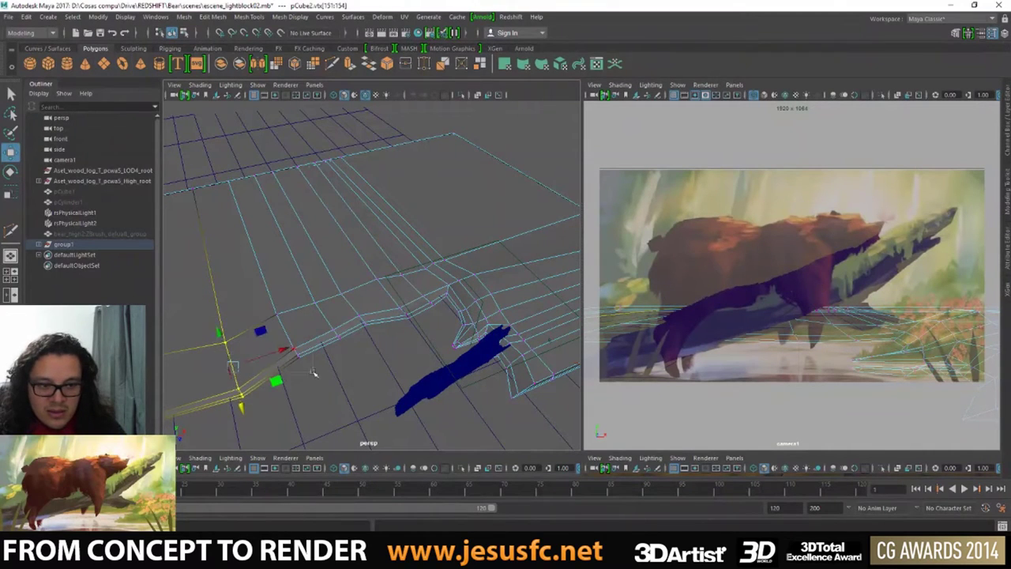
{"action": "left_click_drag", "start_coordinate": [281, 348], "coordinate": [319, 395]}
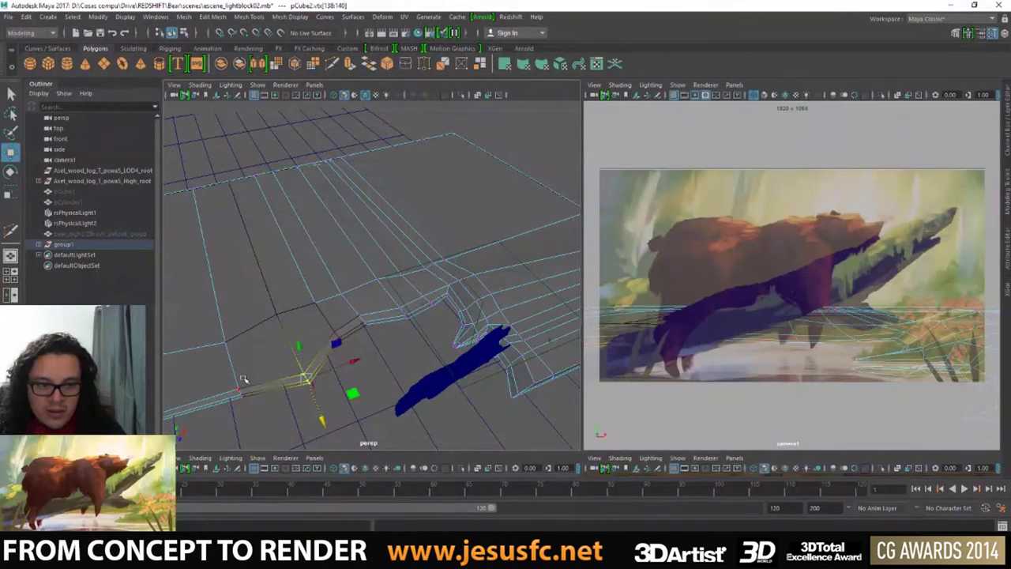
{"action": "mouse_move", "coordinate": [260, 434]}
{"action": "left_mouse_down"}
{"action": "mouse_move", "coordinate": [225, 371]}
{"action": "mouse_move", "coordinate": [306, 432]}
{"action": "left_mouse_up"}
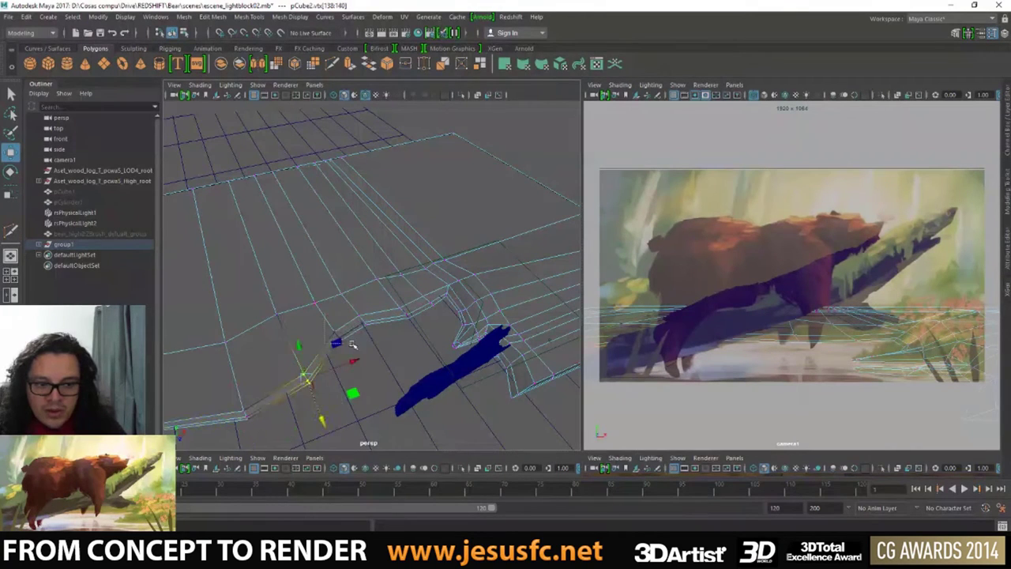
- Shift the next set of strip vertices up-right to follow the log's outline
{"action": "mouse_move", "coordinate": [316, 324]}
{"action": "left_mouse_down"}
{"action": "mouse_move", "coordinate": [359, 355]}
{"action": "mouse_move", "coordinate": [362, 383]}
{"action": "left_mouse_up"}
{"action": "mouse_move", "coordinate": [387, 335]}
{"action": "left_mouse_down"}
{"action": "mouse_move", "coordinate": [384, 357]}
{"action": "mouse_move", "coordinate": [399, 326]}
{"action": "mouse_move", "coordinate": [417, 338]}
{"action": "left_mouse_up"}
{"action": "middle_click_drag", "start_coordinate": [428, 343], "coordinate": [425, 344]}
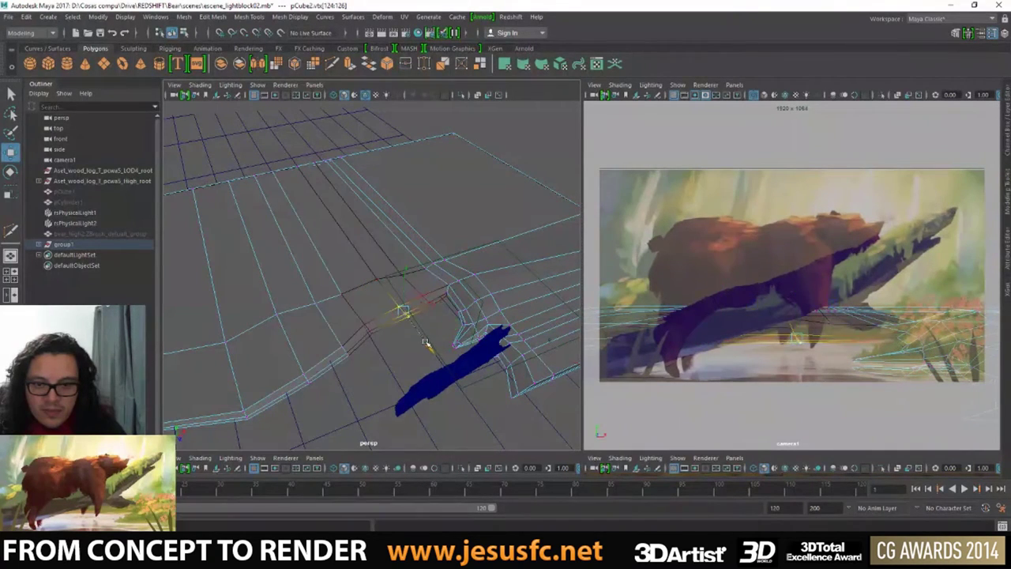
{"action": "left_click_drag", "start_coordinate": [427, 290], "coordinate": [432, 253]}
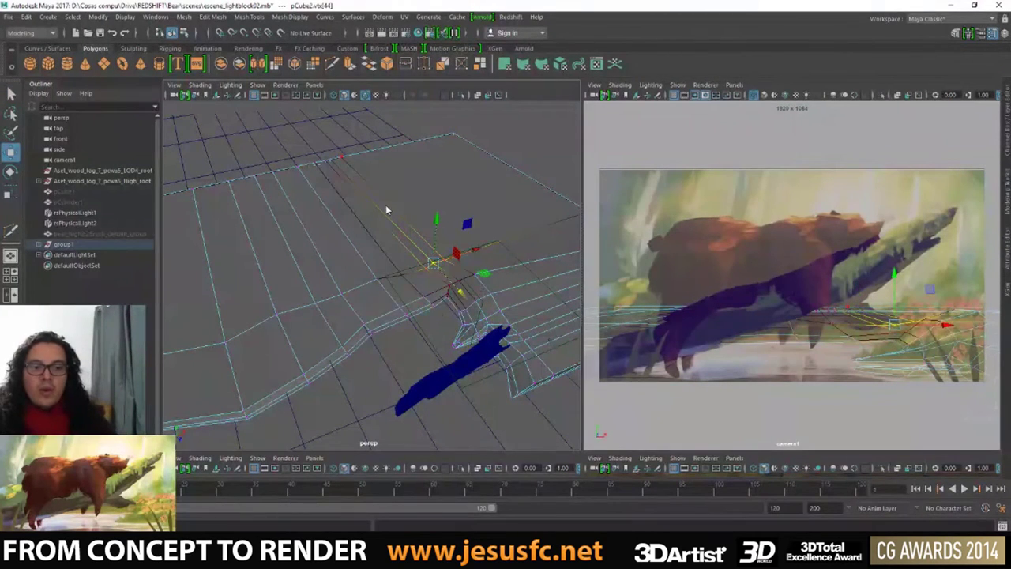
{"action": "mouse_move", "coordinate": [385, 209]}
{"action": "left_mouse_down", "text": "alt"}
{"action": "mouse_move", "coordinate": [374, 187]}
{"action": "mouse_move", "coordinate": [419, 188]}
{"action": "mouse_move", "coordinate": [399, 190]}
{"action": "left_mouse_up", "text": "alt"}
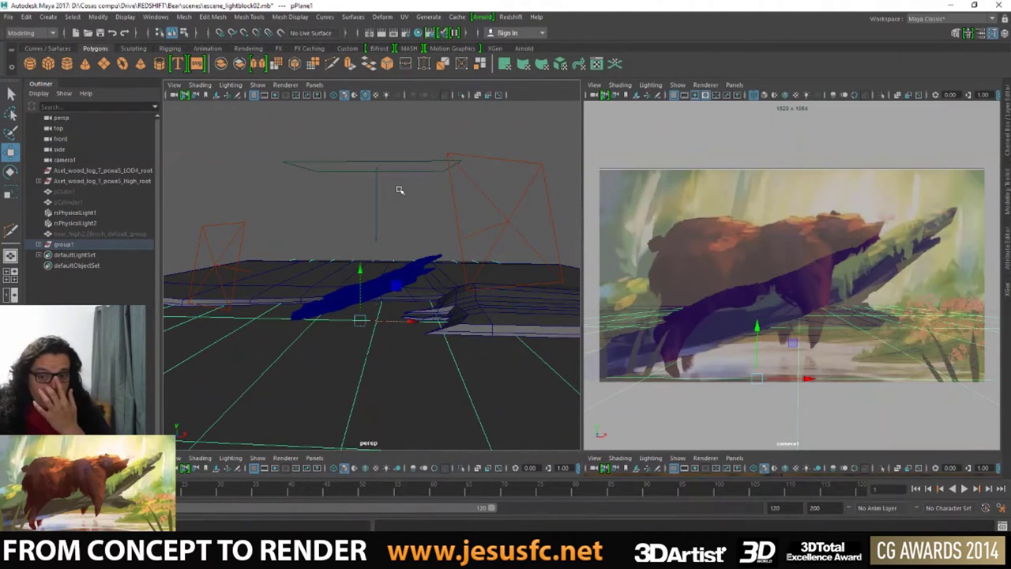
- Select the ground mesh and compare it against the concept painting
{"action": "left_click", "coordinate": [521, 312]}
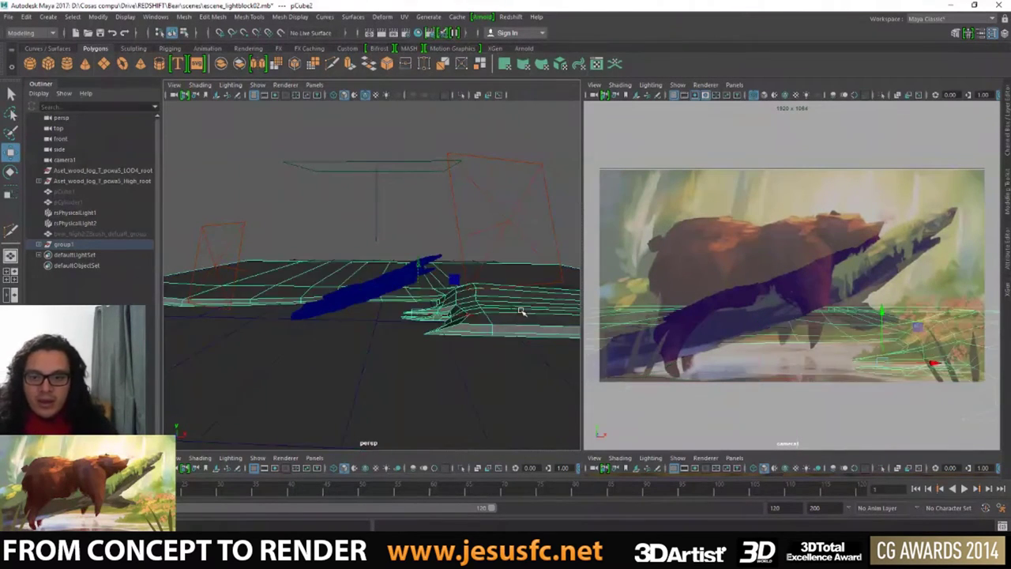
{"action": "left_click_drag", "start_coordinate": [498, 311], "coordinate": [369, 316], "text": "alt"}
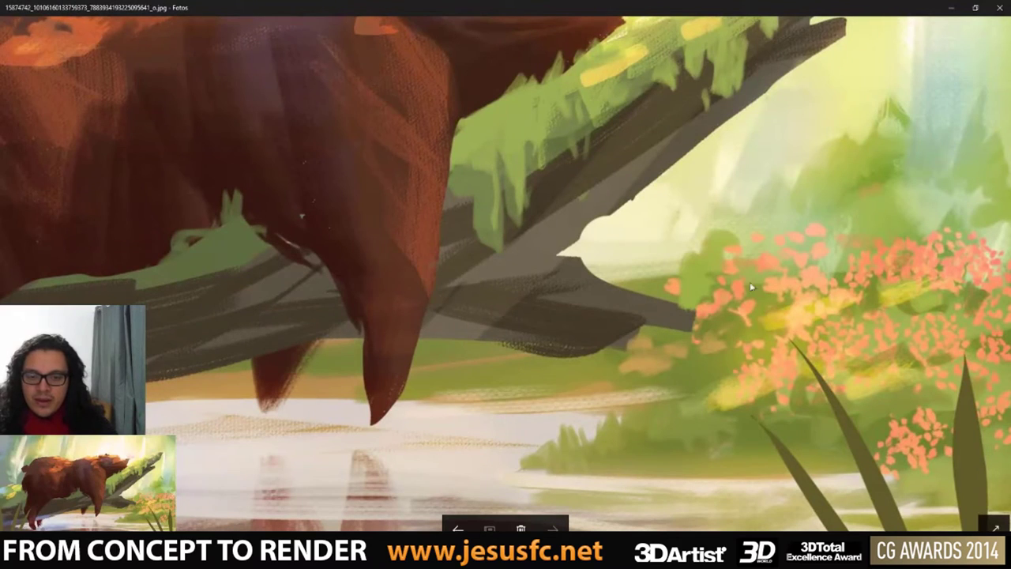
{"action": "key", "text": "alt+Tab"}
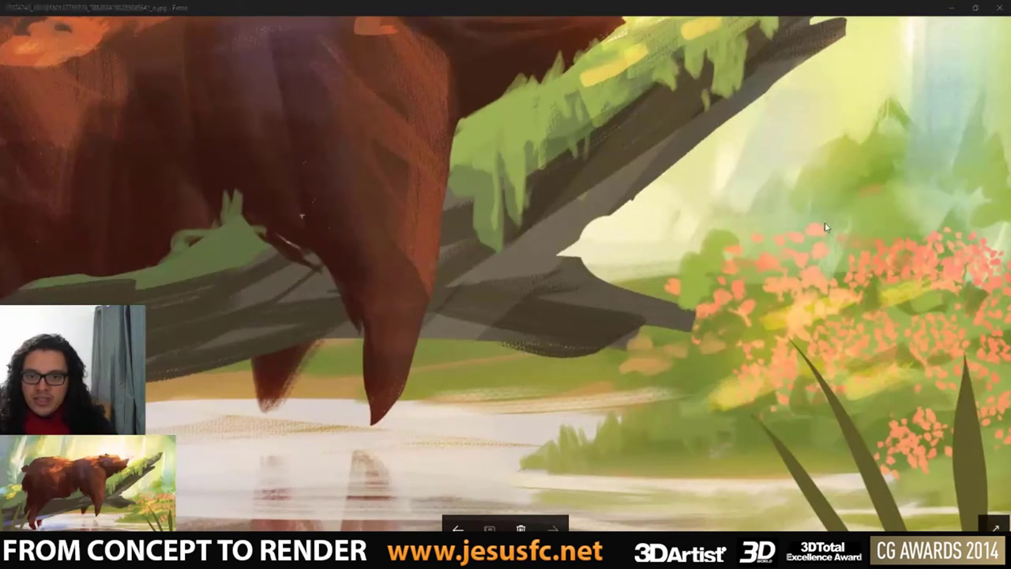
{"action": "mouse_move", "coordinate": [347, 330]}
{"action": "left_mouse_down", "text": "alt"}
{"action": "mouse_move", "coordinate": [384, 350]}
{"action": "mouse_move", "coordinate": [382, 297]}
{"action": "left_mouse_up", "text": "alt"}
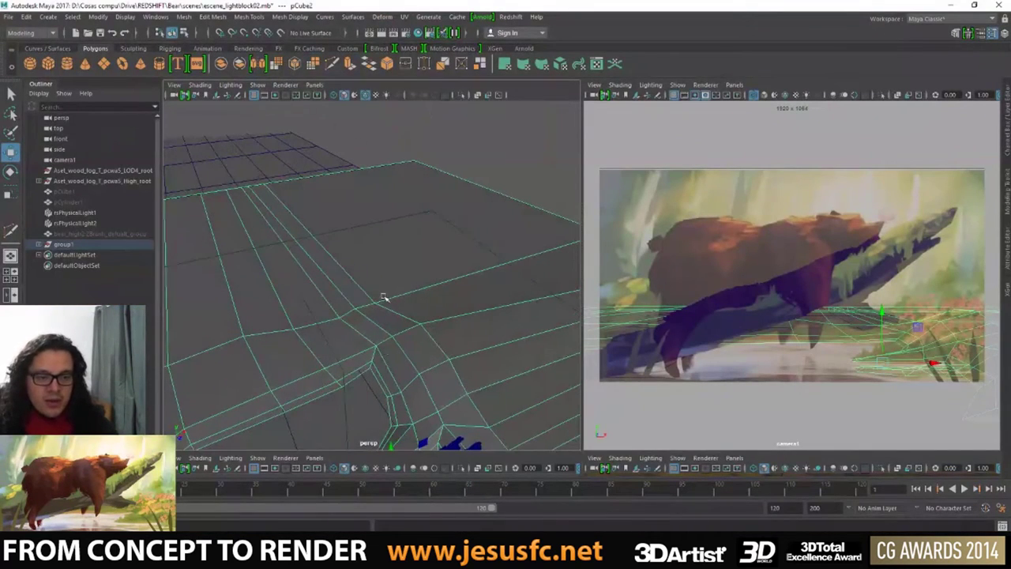
- Cut a new edge loop across the ground mesh near the log with Multi-Cut
{"action": "left_click", "coordinate": [333, 65]}
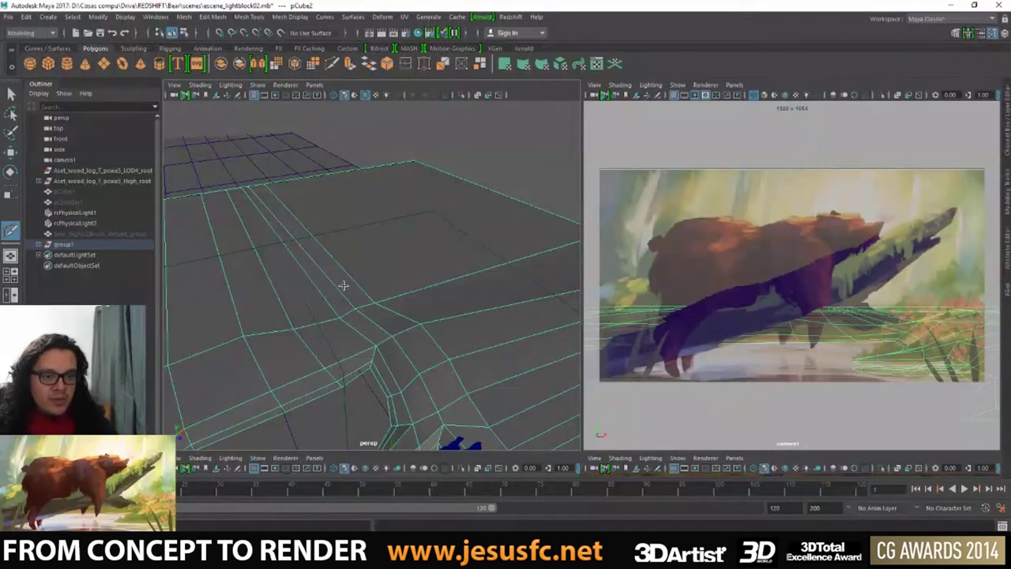
{"action": "mouse_move", "coordinate": [350, 270]}
{"action": "left_mouse_down", "text": "alt"}
{"action": "mouse_move", "coordinate": [339, 265]}
{"action": "mouse_move", "coordinate": [361, 293]}
{"action": "left_mouse_up", "text": "alt"}
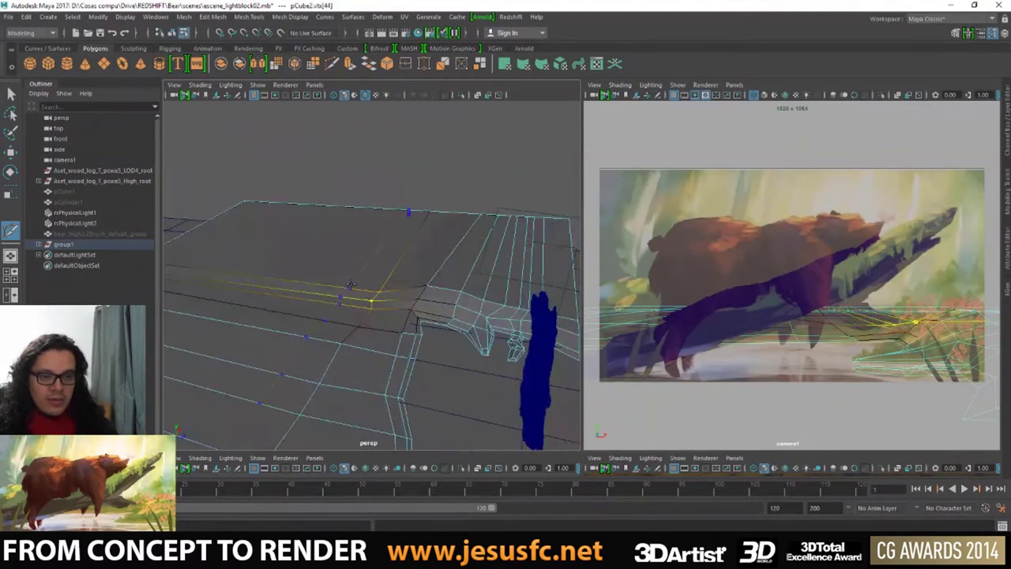
{"action": "left_click", "coordinate": [321, 282], "text": "ctrl"}
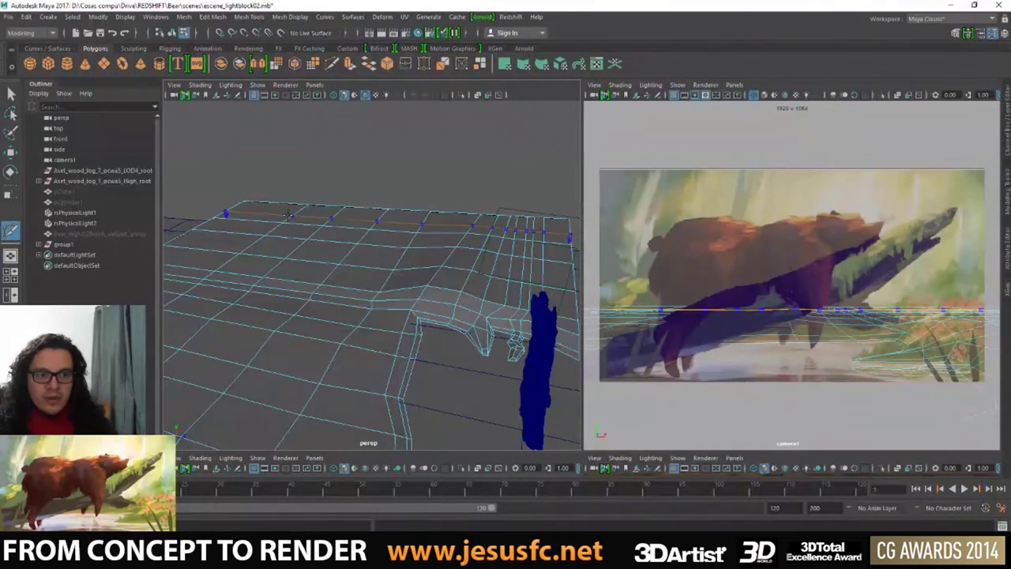
{"action": "left_click_drag", "start_coordinate": [274, 221], "coordinate": [278, 274], "text": "alt"}
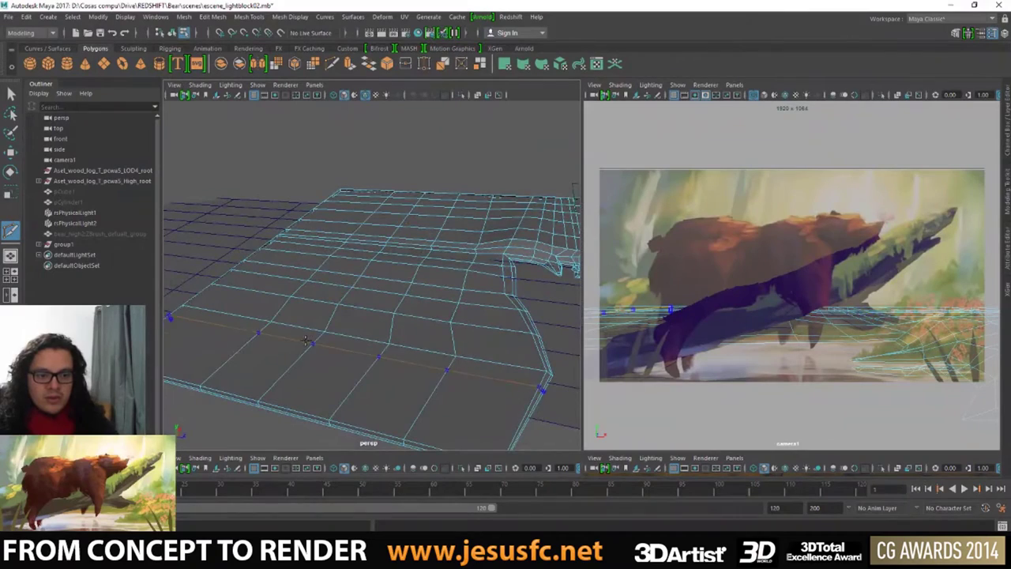
{"action": "mouse_move", "coordinate": [297, 358]}
{"action": "left_mouse_down", "text": "alt"}
{"action": "mouse_move", "coordinate": [293, 310]}
{"action": "mouse_move", "coordinate": [417, 297]}
{"action": "mouse_move", "coordinate": [338, 284]}
{"action": "mouse_move", "coordinate": [347, 300]}
{"action": "mouse_move", "coordinate": [381, 281]}
{"action": "mouse_move", "coordinate": [414, 217]}
{"action": "left_mouse_up", "text": "alt"}
{"action": "key", "text": "q"}
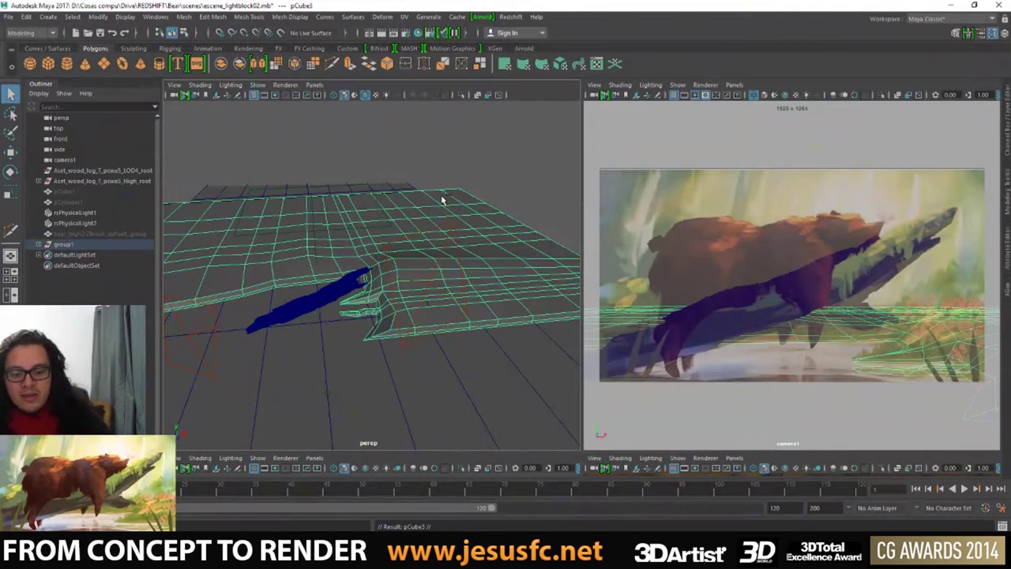
- Select the ground mesh and choose a sculpting brush from the Sculpting shelf
{"action": "key", "text": "ctrl+h"}
{"action": "left_click_drag", "start_coordinate": [395, 229], "coordinate": [383, 216], "text": "alt"}
{"action": "left_click", "coordinate": [383, 217]}
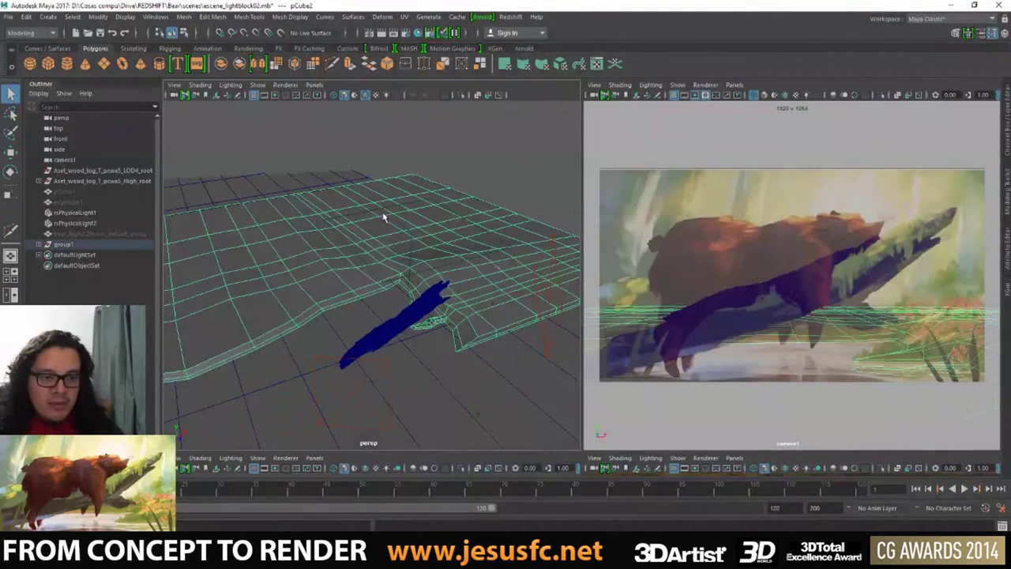
{"action": "left_click", "coordinate": [133, 49]}
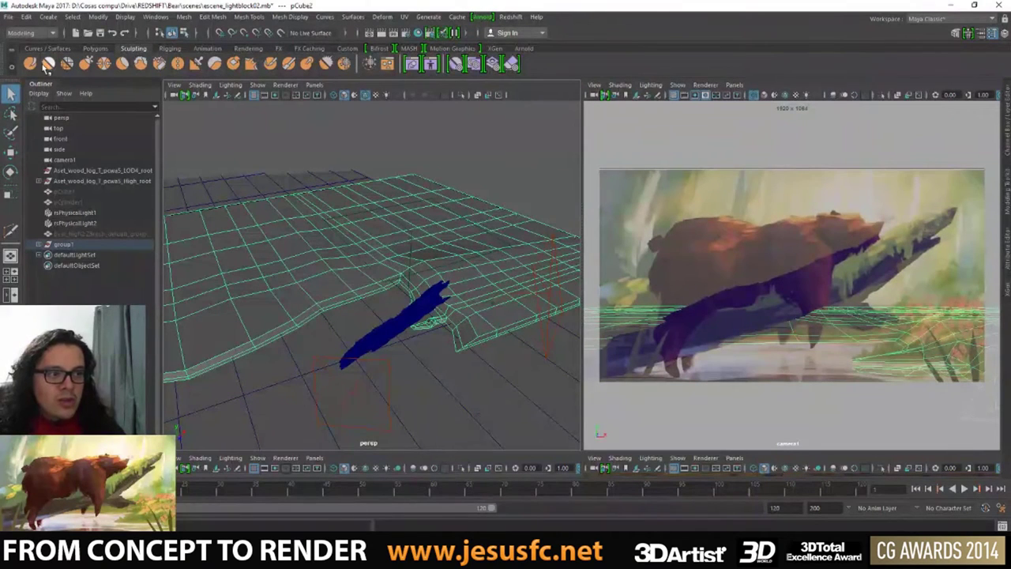
{"action": "left_click", "coordinate": [45, 66]}
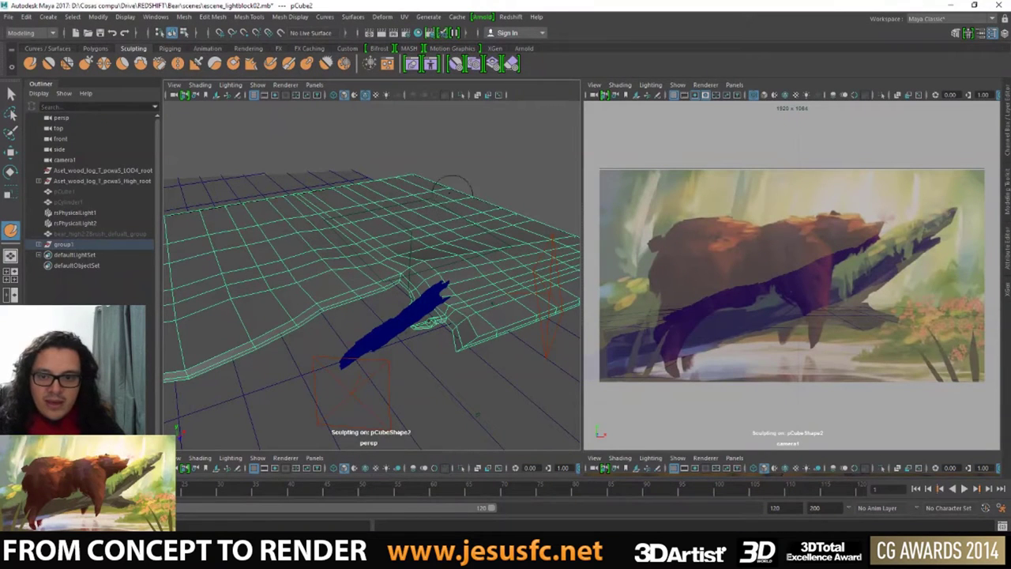
- Undo a trial sculpt stroke and open the Sculpt Tool settings window
{"action": "mouse_move", "coordinate": [458, 197]}
{"action": "left_mouse_down", "text": "alt"}
{"action": "mouse_move", "coordinate": [467, 221]}
{"action": "mouse_move", "coordinate": [458, 212]}
{"action": "left_mouse_up", "text": "alt"}
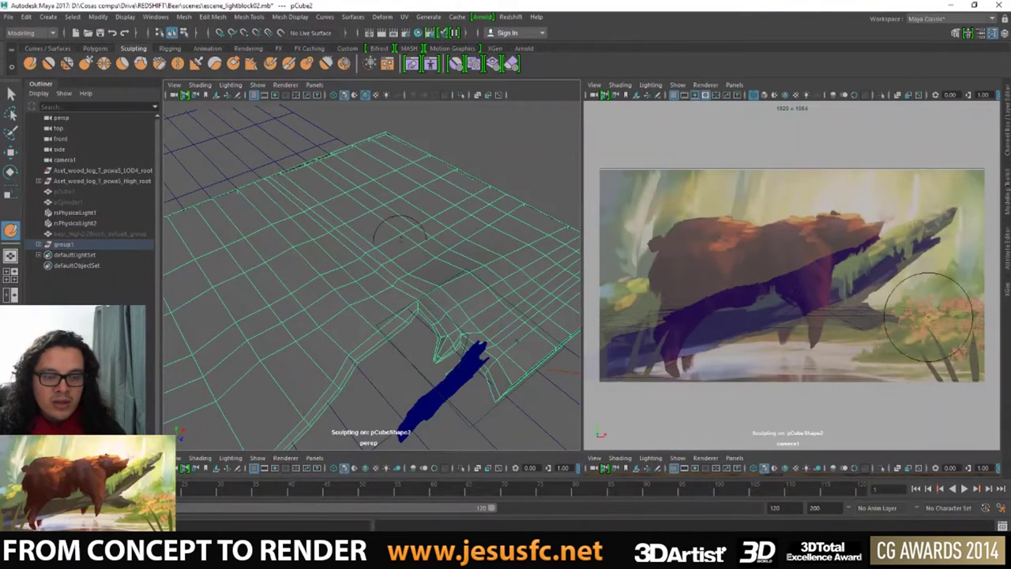
{"action": "key", "text": "w"}
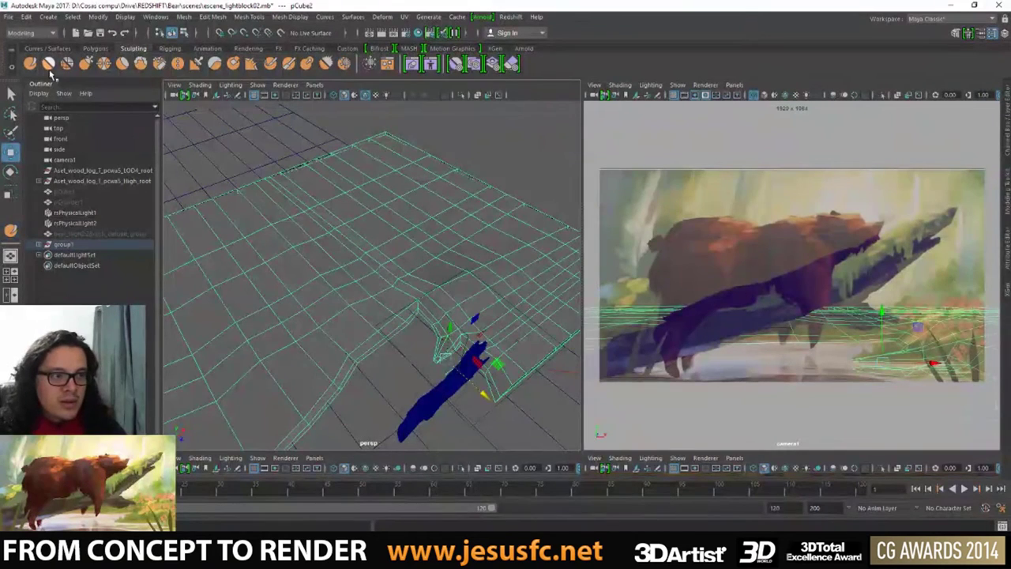
{"action": "left_click", "coordinate": [30, 63]}
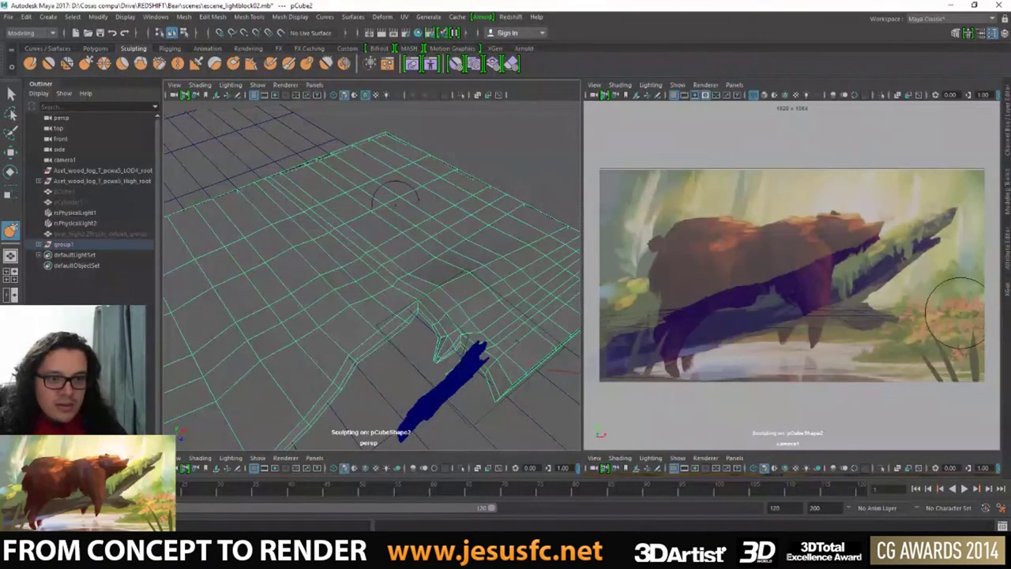
{"action": "key", "text": "ctrl+z"}
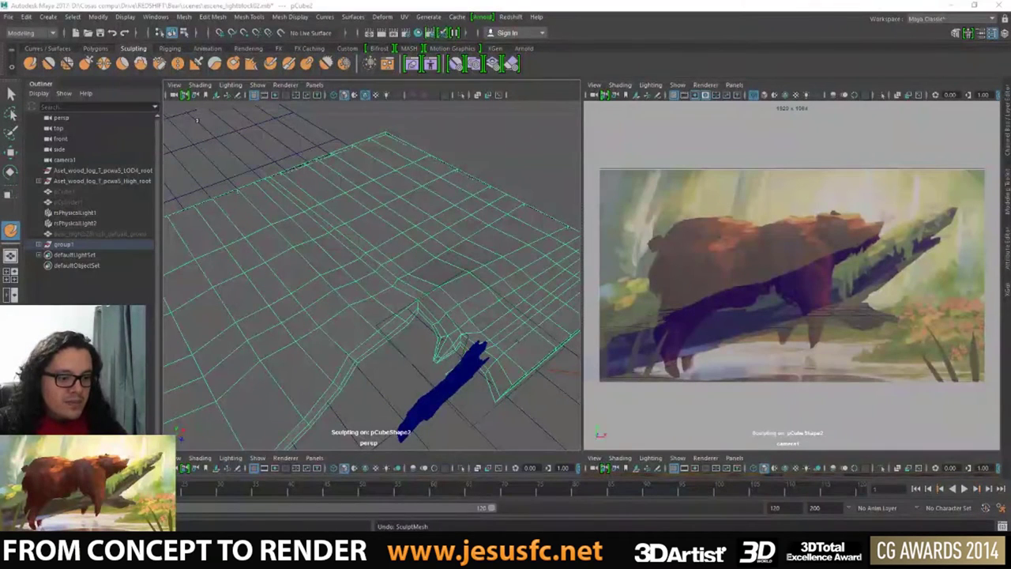
{"action": "key", "text": "ctrl+shift+t"}
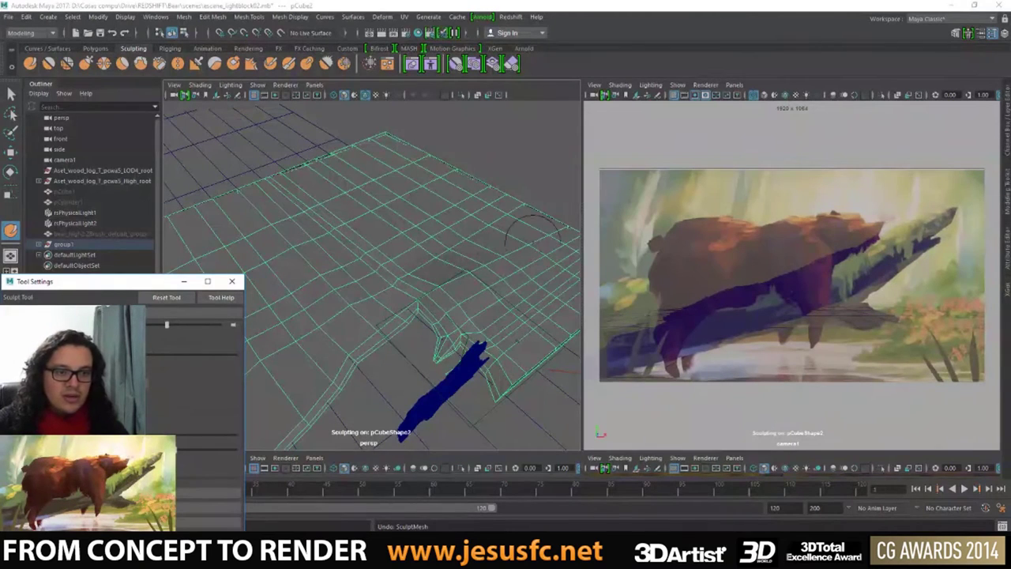
- Undo the ground's last sculpt stroke, paint a new one, then select the concept image plane
{"action": "left_click", "coordinate": [417, 188]}
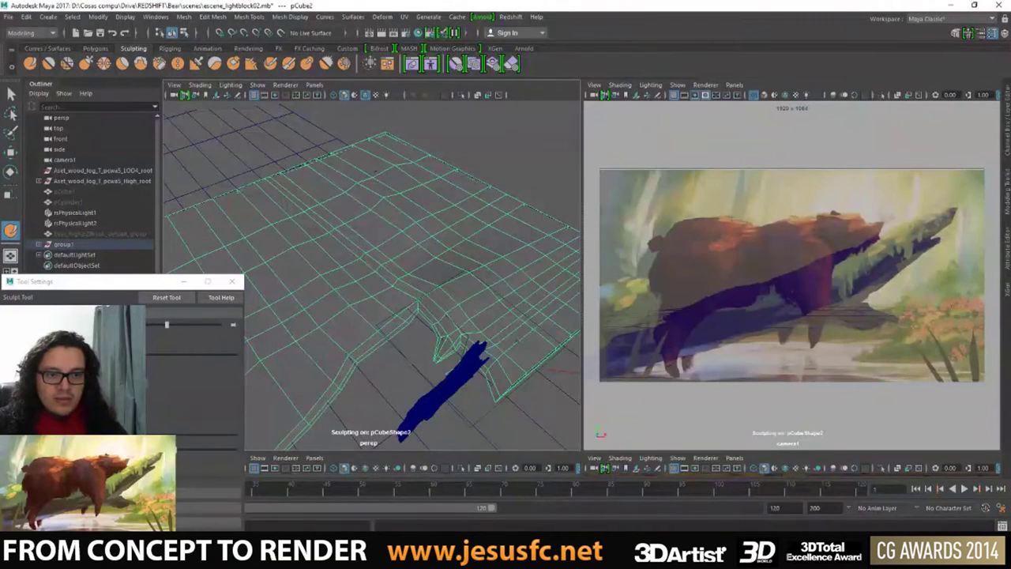
{"action": "key", "text": "ctrl+z"}
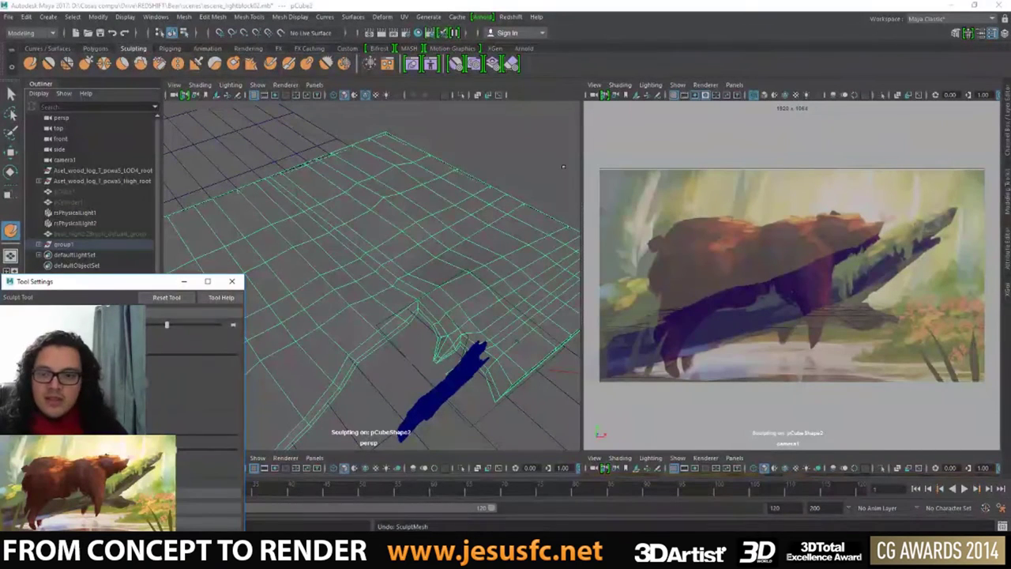
{"action": "left_click", "coordinate": [478, 177]}
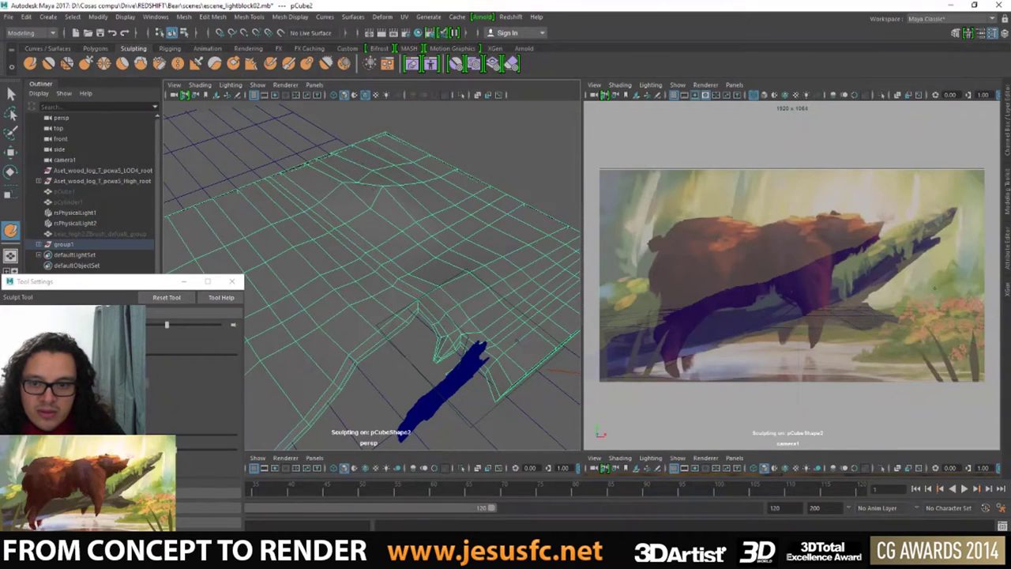
{"action": "key", "text": "q"}
{"action": "left_click", "coordinate": [707, 233]}
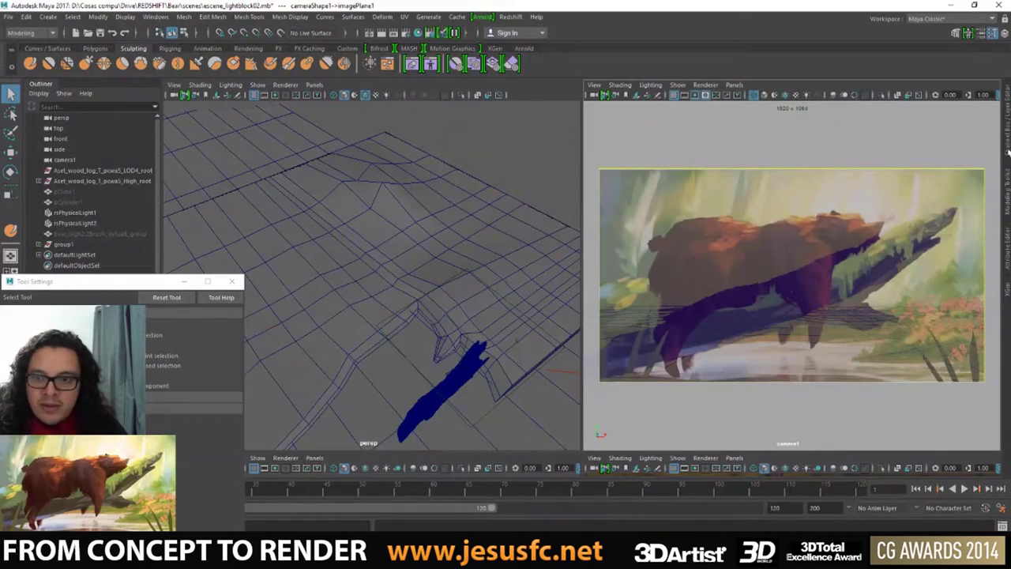
- Set imagePlaneShape1's Placement Extras Depth to 10000, then select pCube2
{"action": "left_click", "coordinate": [1007, 255]}
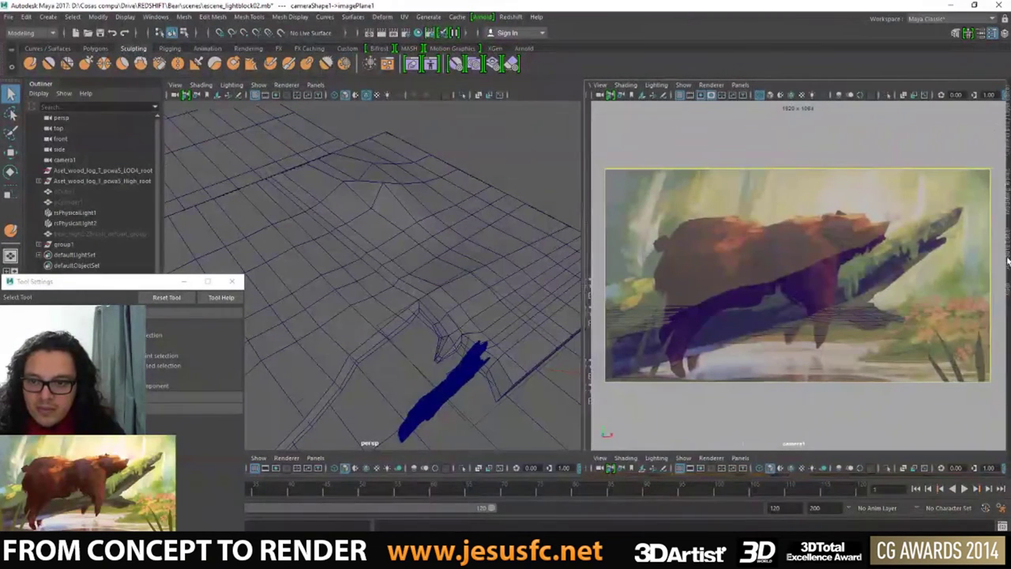
{"action": "left_click", "coordinate": [806, 295]}
{"action": "scroll", "coordinate": [805, 296], "scroll_direction": "down", "scroll_amount": 1}
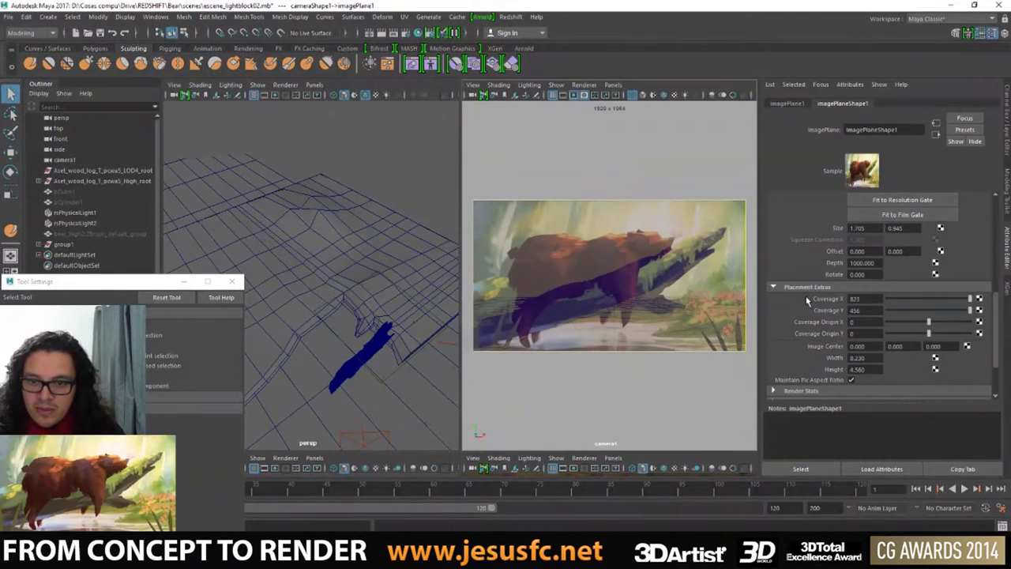
{"action": "double_click", "coordinate": [863, 262]}
{"action": "type", "text": "10000"}
{"action": "key", "text": "Return"}
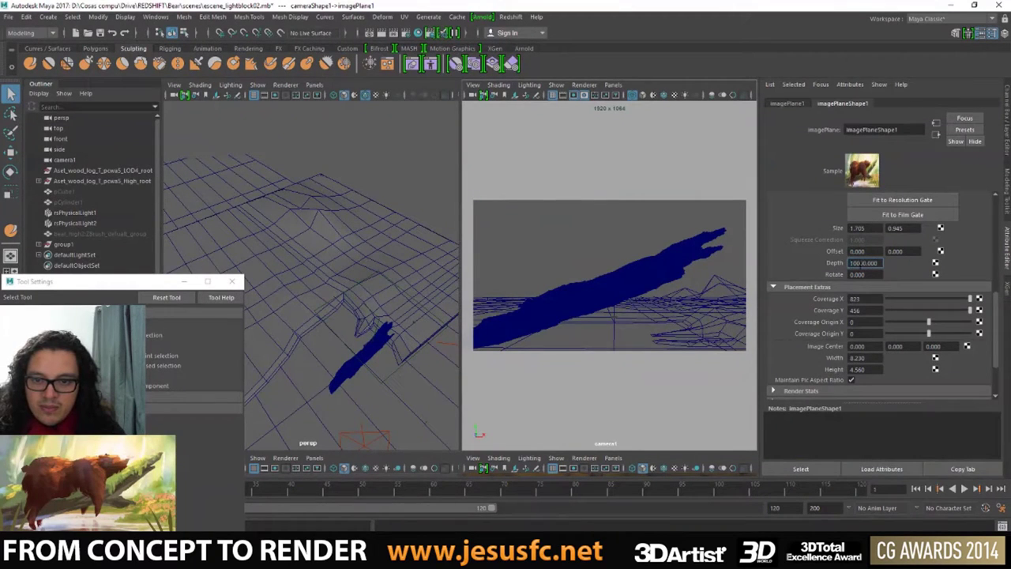
{"action": "key", "text": "Return"}
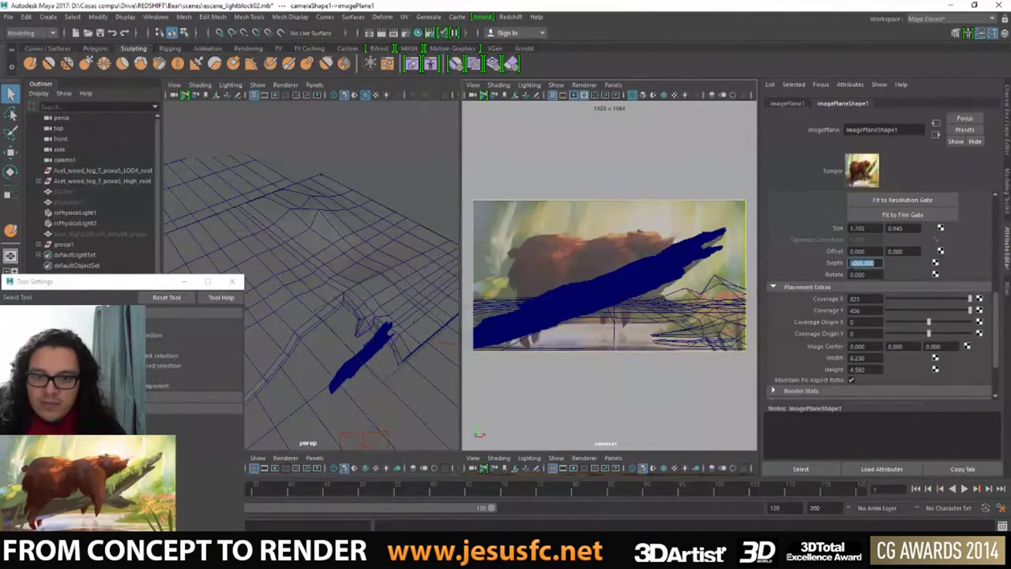
{"action": "left_click", "coordinate": [316, 209]}
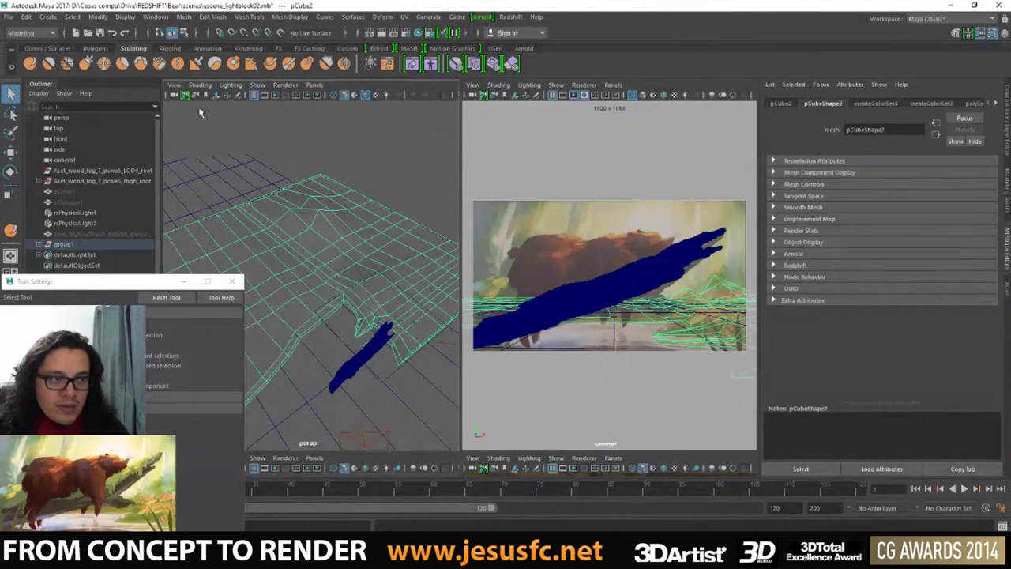
- Resume sculpting pCube2 with an enlarged brush radius, then undo the latest stroke
{"action": "left_click", "coordinate": [30, 63]}
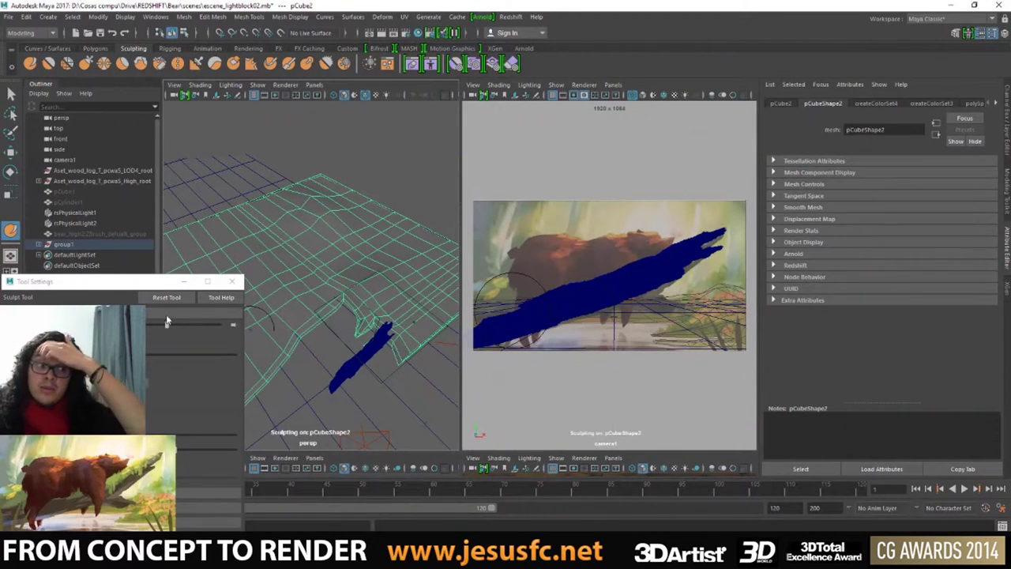
{"action": "left_click", "coordinate": [232, 281]}
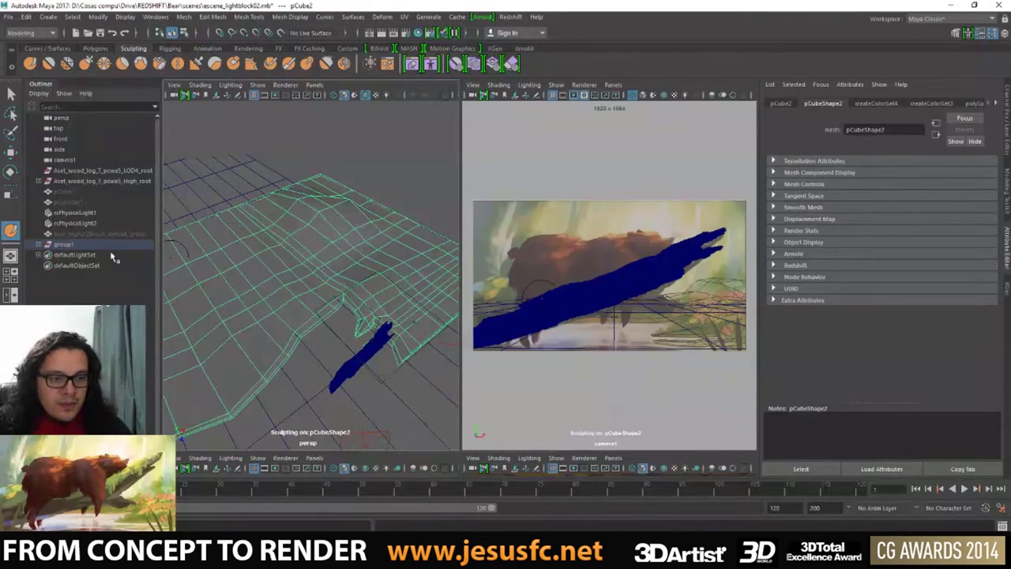
{"action": "mouse_move", "coordinate": [235, 216]}
{"action": "left_mouse_down", "text": "alt"}
{"action": "mouse_move", "coordinate": [279, 173]}
{"action": "mouse_move", "coordinate": [236, 153]}
{"action": "mouse_move", "coordinate": [335, 151]}
{"action": "left_mouse_up", "text": "alt"}
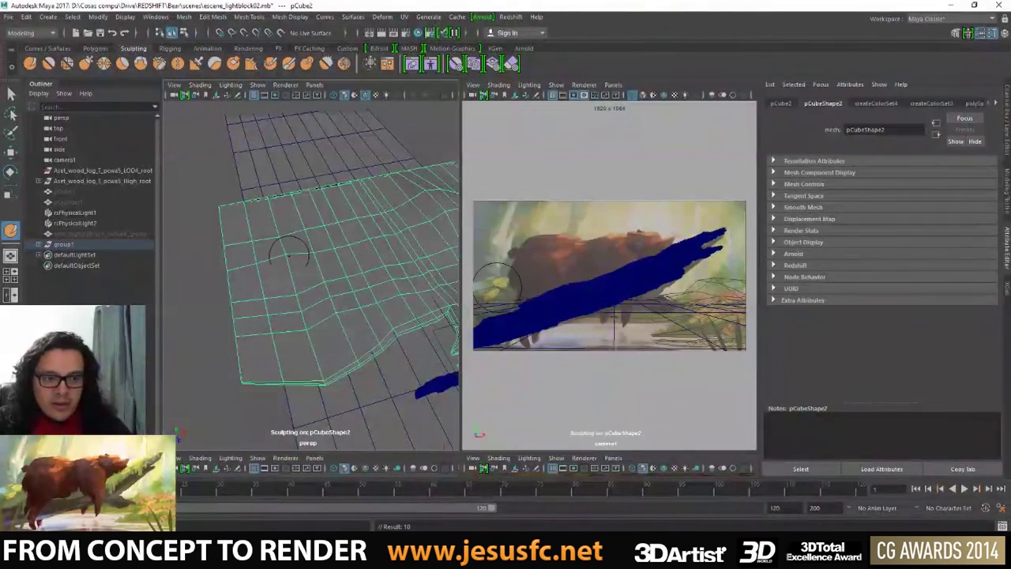
{"action": "left_click_drag", "start_coordinate": [291, 248], "coordinate": [332, 245]}
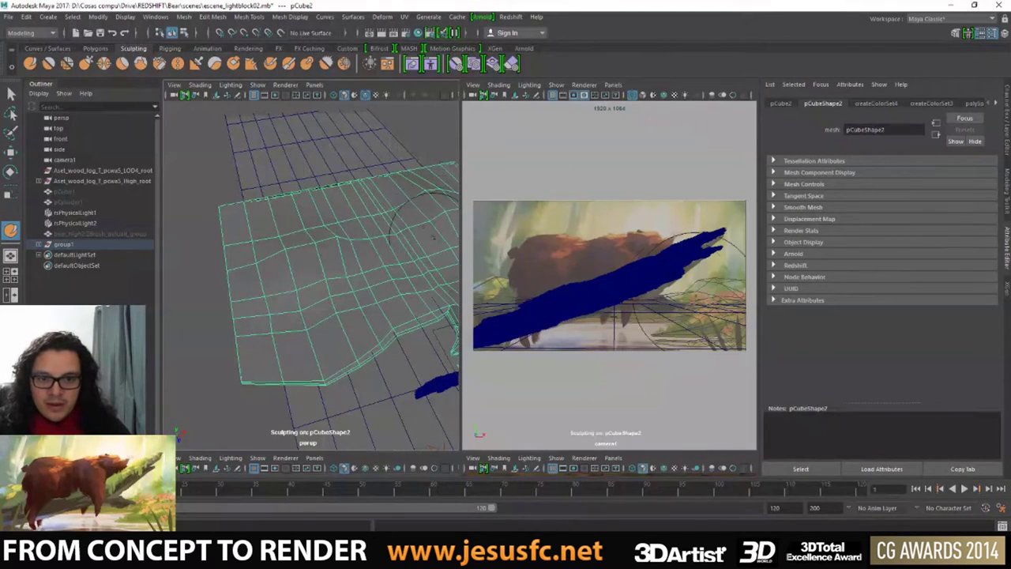
{"action": "left_click_drag", "start_coordinate": [347, 182], "coordinate": [332, 229], "text": "alt"}
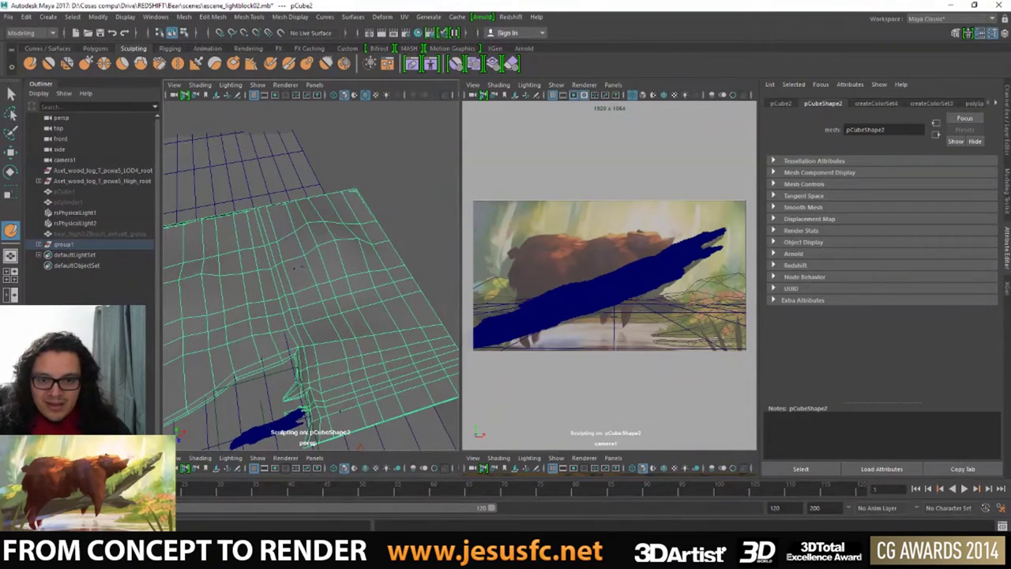
{"action": "left_click_drag", "start_coordinate": [296, 267], "coordinate": [270, 249], "text": "alt"}
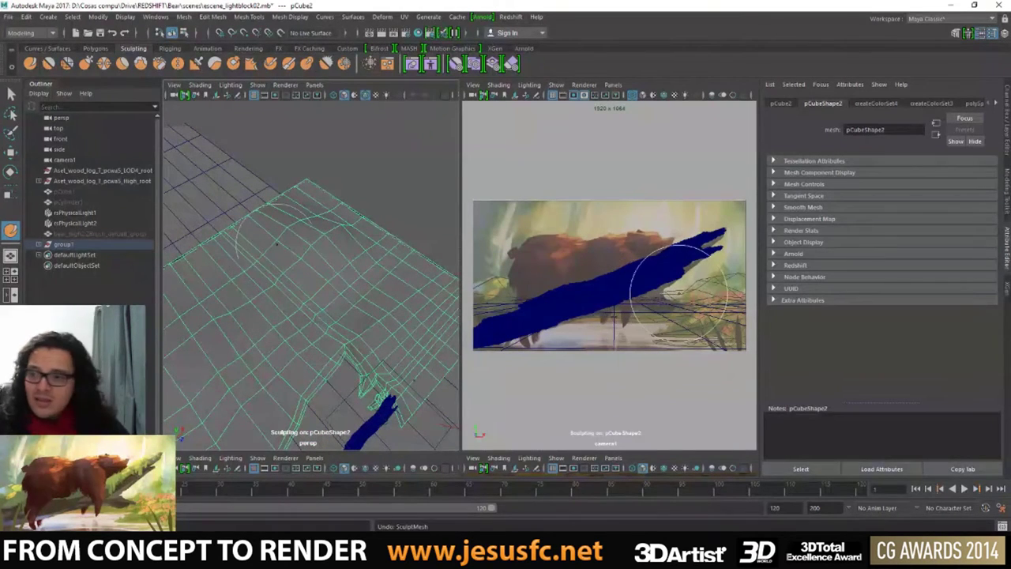
{"action": "key", "text": "ctrl+z"}
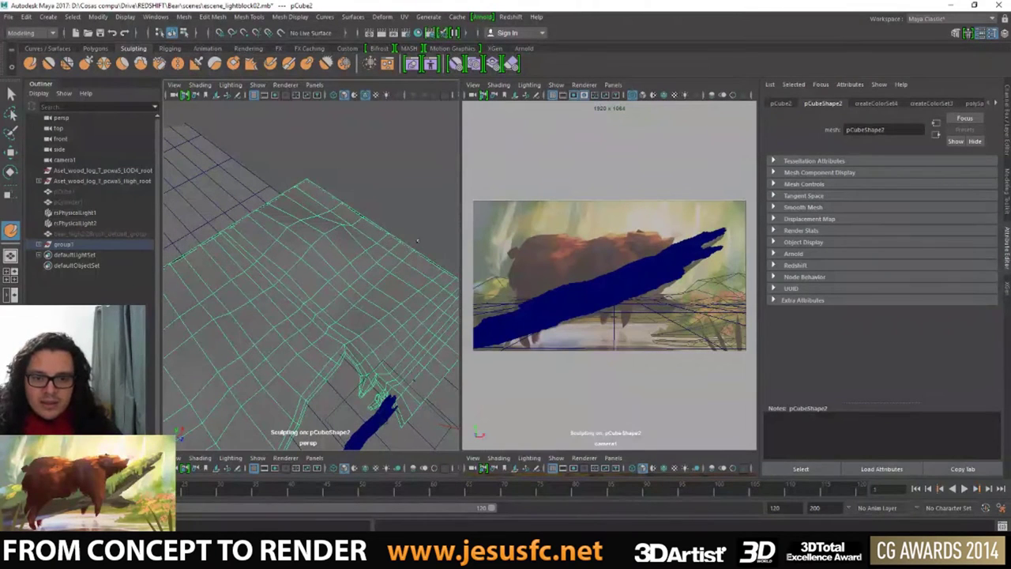
- Undo two sculpt strokes and sculpt a slight rise into the ground surface
{"action": "mouse_move", "coordinate": [405, 182]}
{"action": "left_mouse_down", "text": "alt"}
{"action": "mouse_move", "coordinate": [386, 226]}
{"action": "mouse_move", "coordinate": [359, 205]}
{"action": "mouse_move", "coordinate": [314, 382]}
{"action": "left_mouse_up", "text": "alt"}
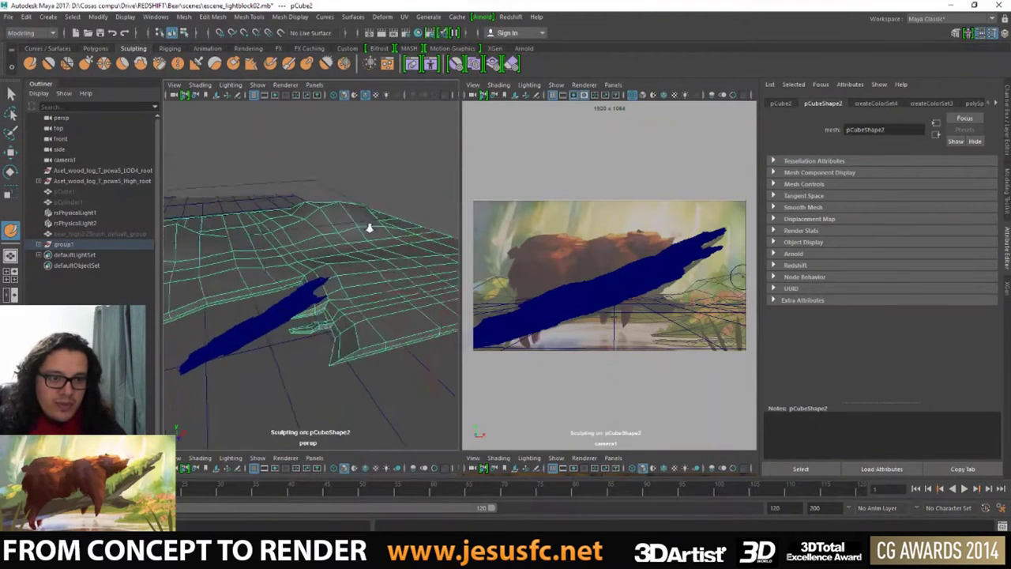
{"action": "mouse_move", "coordinate": [342, 246]}
{"action": "left_mouse_down", "text": "alt"}
{"action": "mouse_move", "coordinate": [324, 261]}
{"action": "mouse_move", "coordinate": [313, 236]}
{"action": "mouse_move", "coordinate": [335, 265]}
{"action": "left_mouse_up", "text": "alt"}
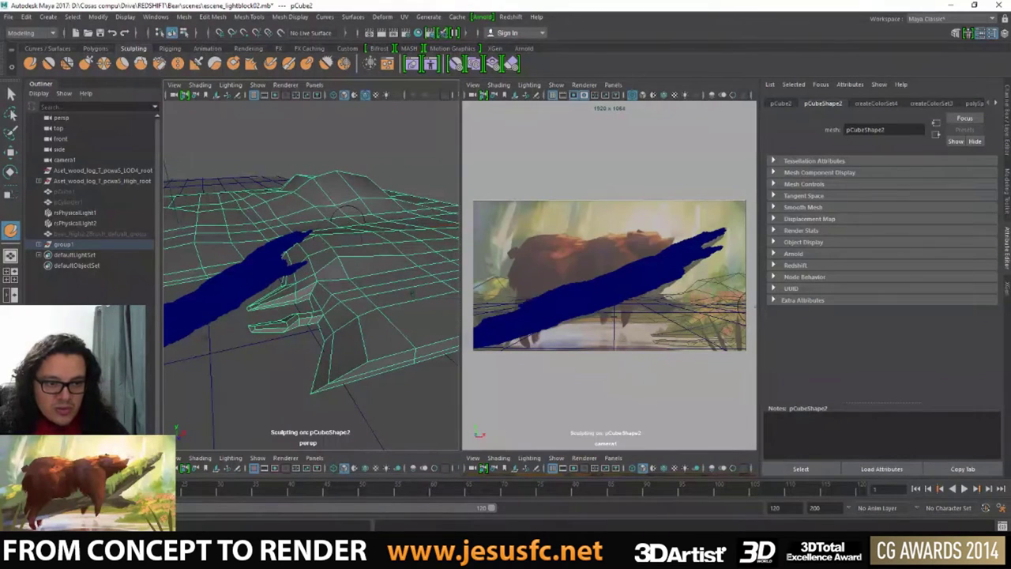
{"action": "mouse_move", "coordinate": [348, 245]}
{"action": "left_mouse_down", "text": "alt"}
{"action": "mouse_move", "coordinate": [366, 253]}
{"action": "mouse_move", "coordinate": [355, 237]}
{"action": "left_mouse_up", "text": "alt"}
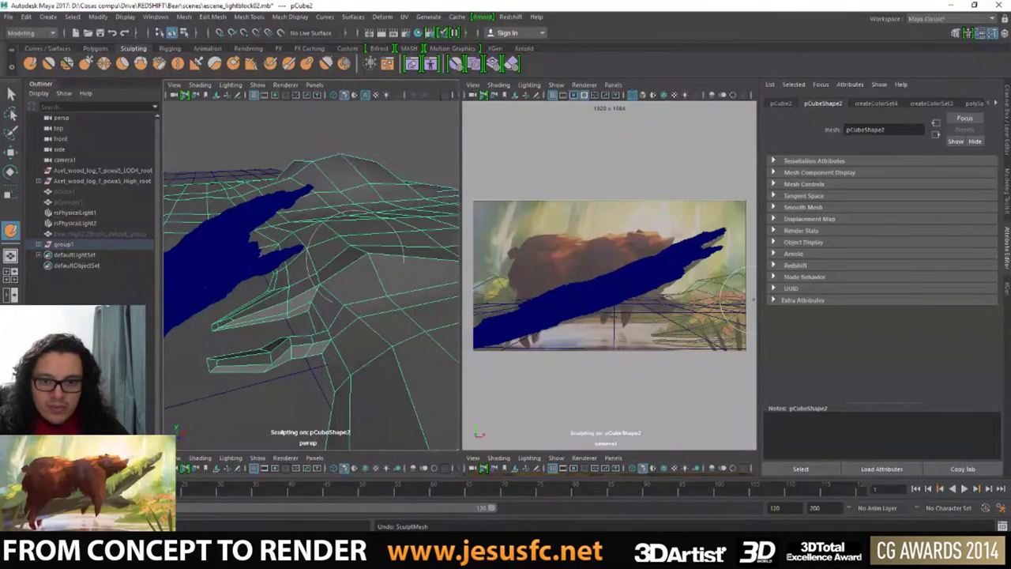
{"action": "key", "text": "ctrl+z"}
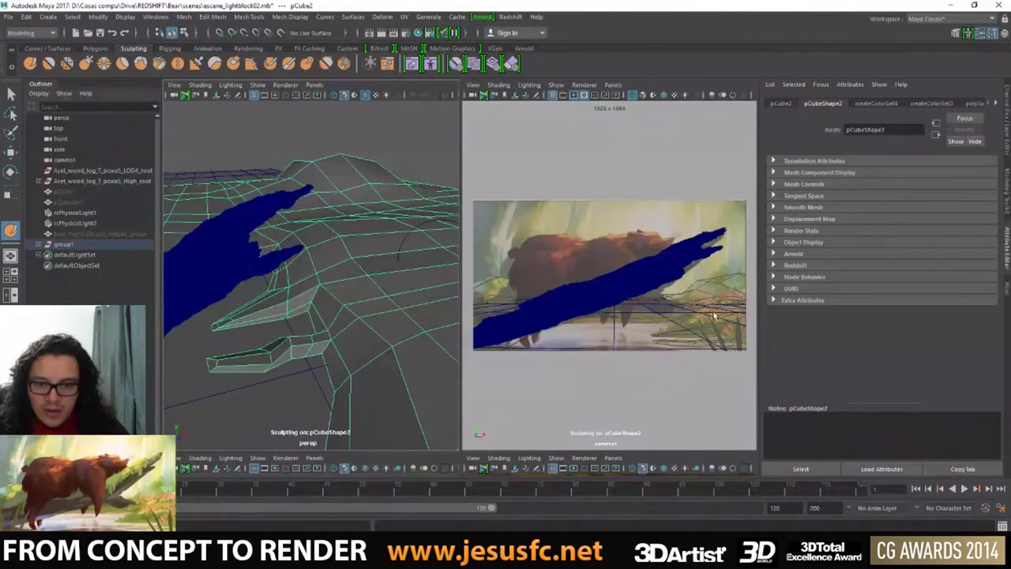
{"action": "key", "text": "ctrl+z"}
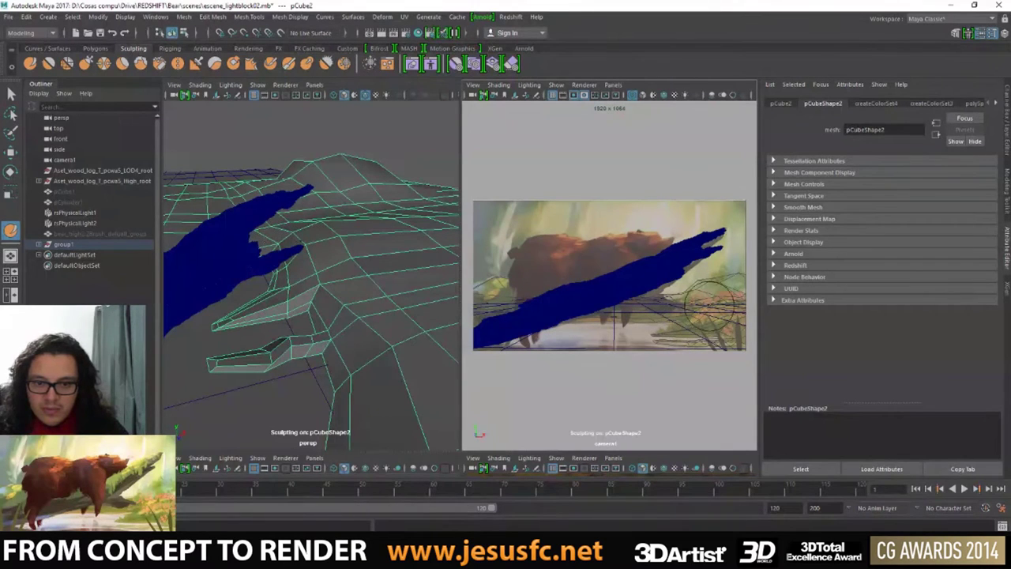
{"action": "left_click_drag", "start_coordinate": [308, 276], "coordinate": [361, 264], "text": "alt"}
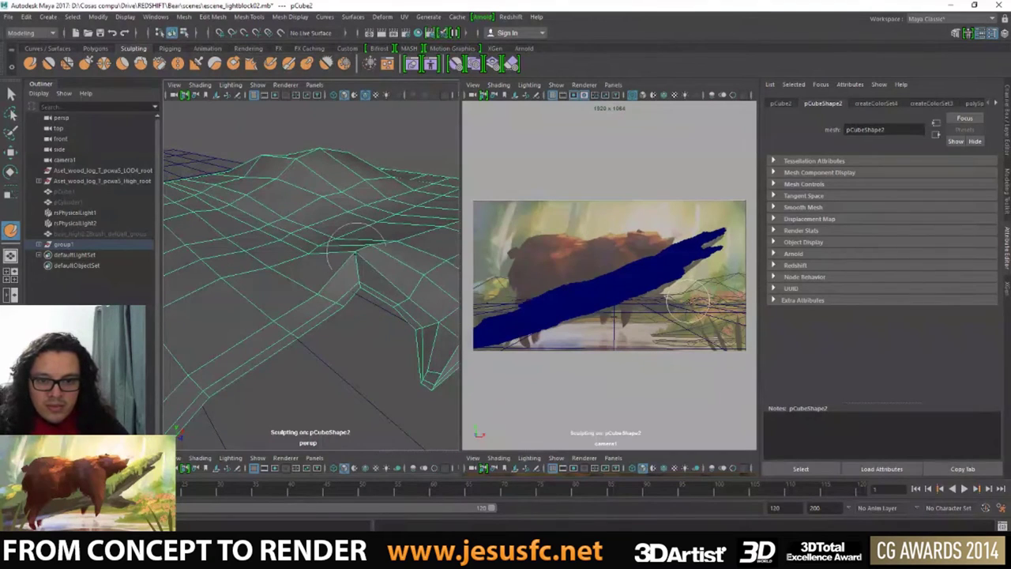
{"action": "mouse_move", "coordinate": [387, 237]}
{"action": "left_mouse_down"}
{"action": "mouse_move", "coordinate": [292, 245]}
{"action": "mouse_move", "coordinate": [285, 257]}
{"action": "left_mouse_up"}
{"action": "mouse_move", "coordinate": [406, 280]}
{"action": "left_mouse_down"}
{"action": "mouse_move", "coordinate": [351, 237]}
{"action": "mouse_move", "coordinate": [379, 215]}
{"action": "mouse_move", "coordinate": [396, 226]}
{"action": "left_mouse_up"}
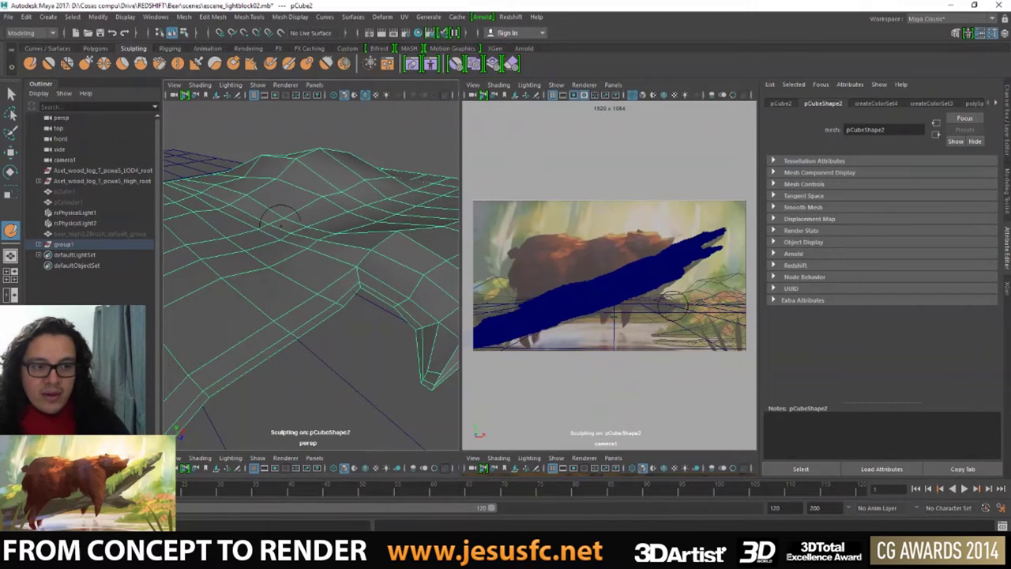
- Check a few ground vertices, return to object mode, and save the scene
{"action": "key", "text": "q"}
{"action": "right_click_drag", "start_coordinate": [296, 160], "coordinate": [246, 157]}
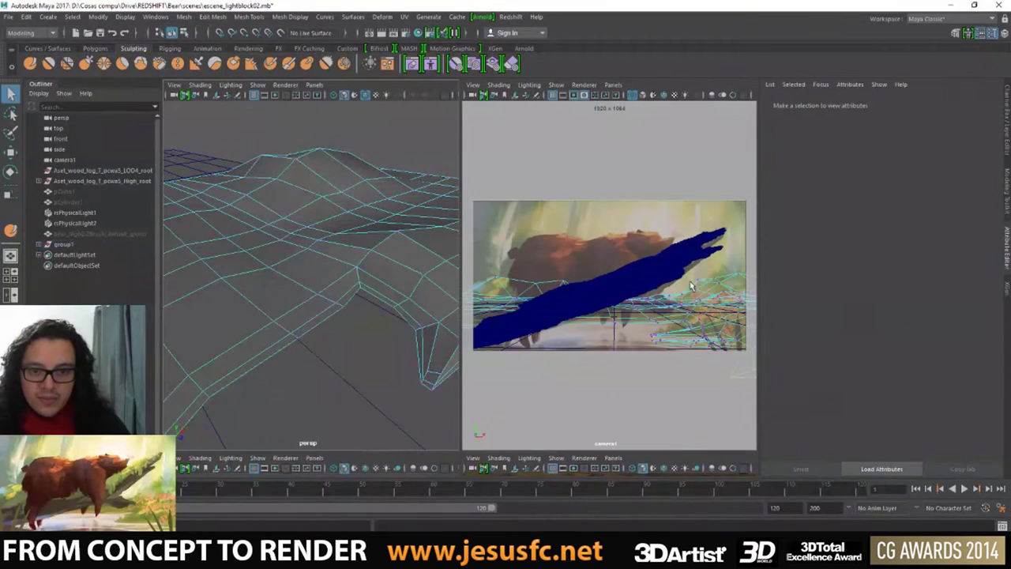
{"action": "left_click", "coordinate": [717, 282]}
{"action": "left_click", "coordinate": [719, 287]}
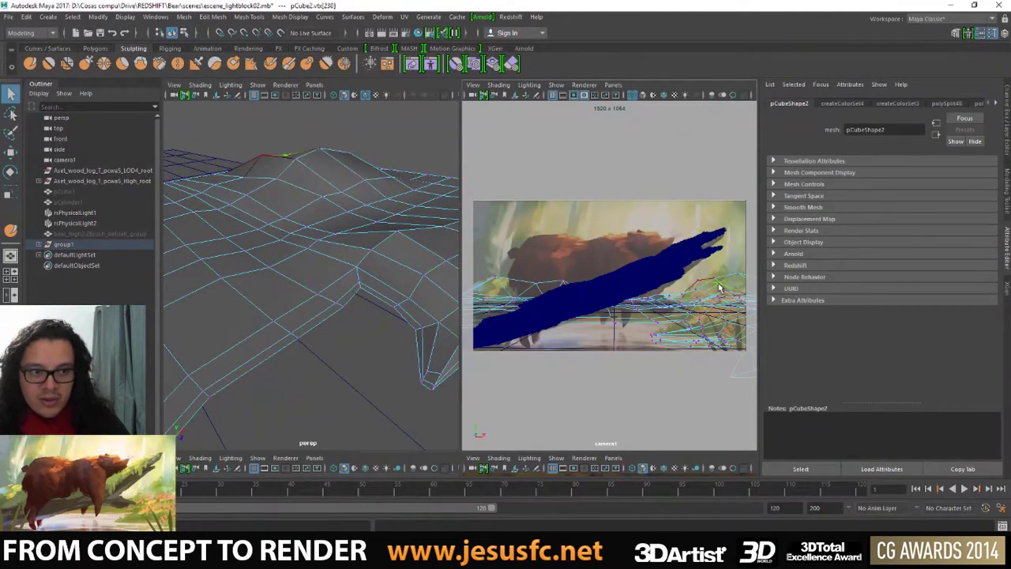
{"action": "left_click", "coordinate": [717, 278]}
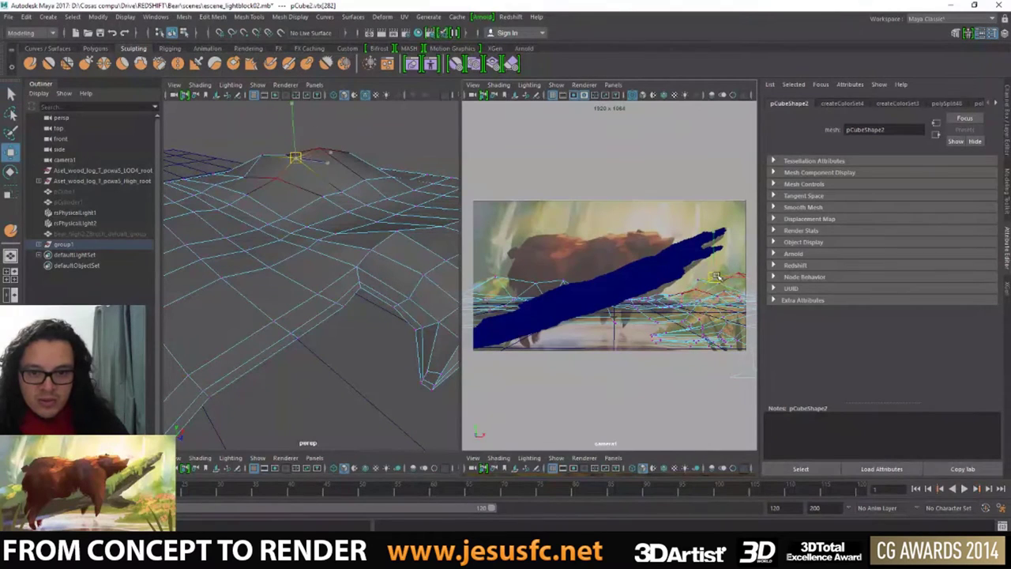
{"action": "right_click_drag", "start_coordinate": [334, 180], "coordinate": [378, 144]}
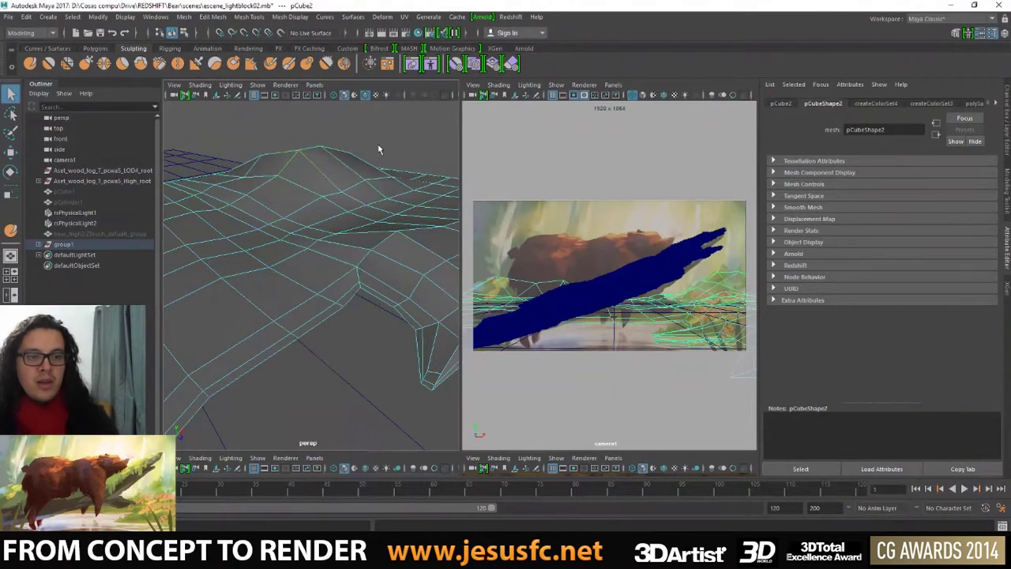
{"action": "key", "text": "ctrl+s"}
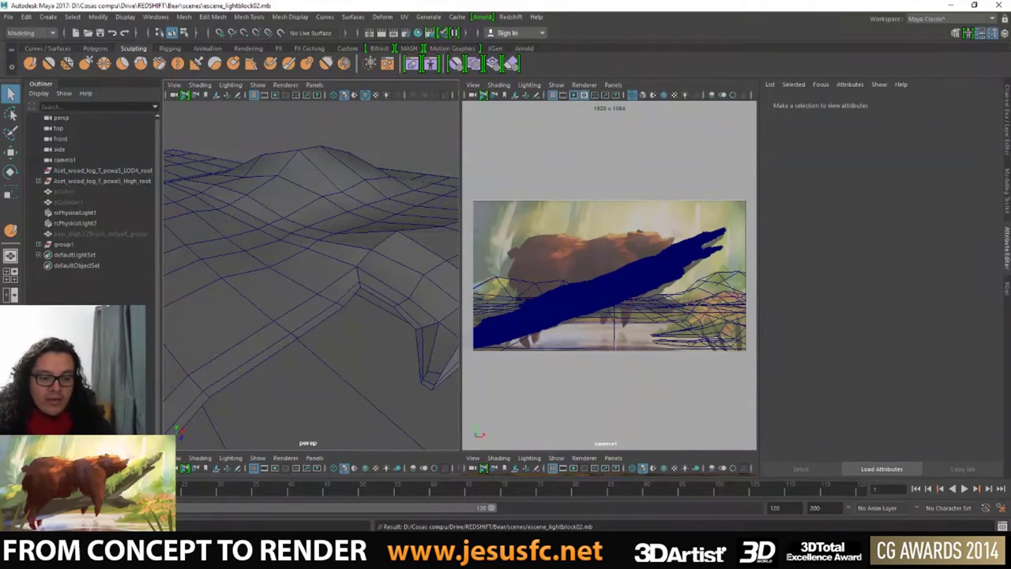
{"action": "key", "text": "alt+Tab"}
- Screenshot the whole bear concept painting in Photos to the clipboard
{"action": "scroll", "coordinate": [354, 323], "scroll_direction": "down", "scroll_amount": 3}
{"action": "scroll", "coordinate": [359, 323], "scroll_direction": "up", "scroll_amount": 2}
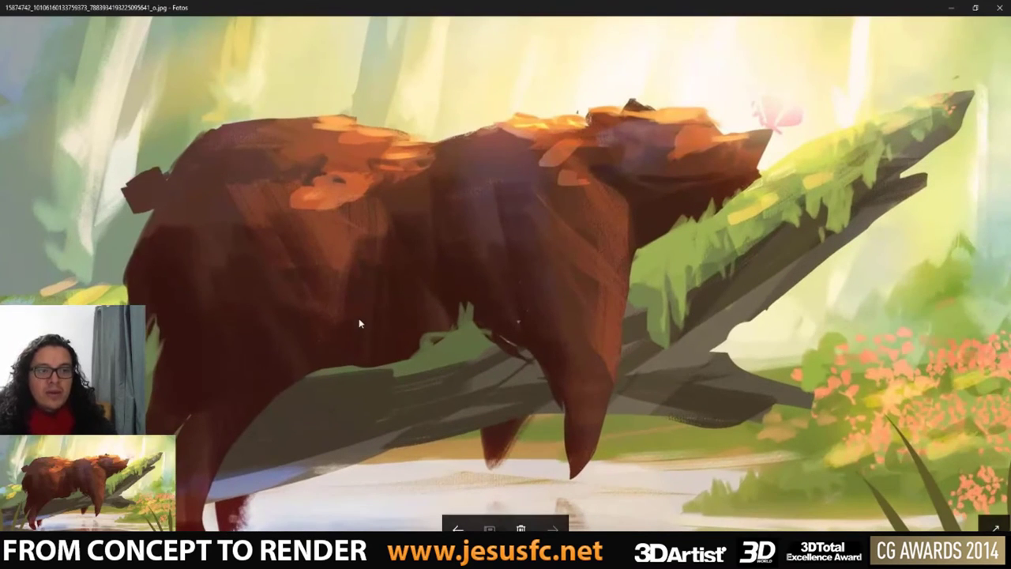
{"action": "scroll", "coordinate": [359, 323], "scroll_direction": "down", "scroll_amount": 1}
{"action": "key", "text": "Print"}
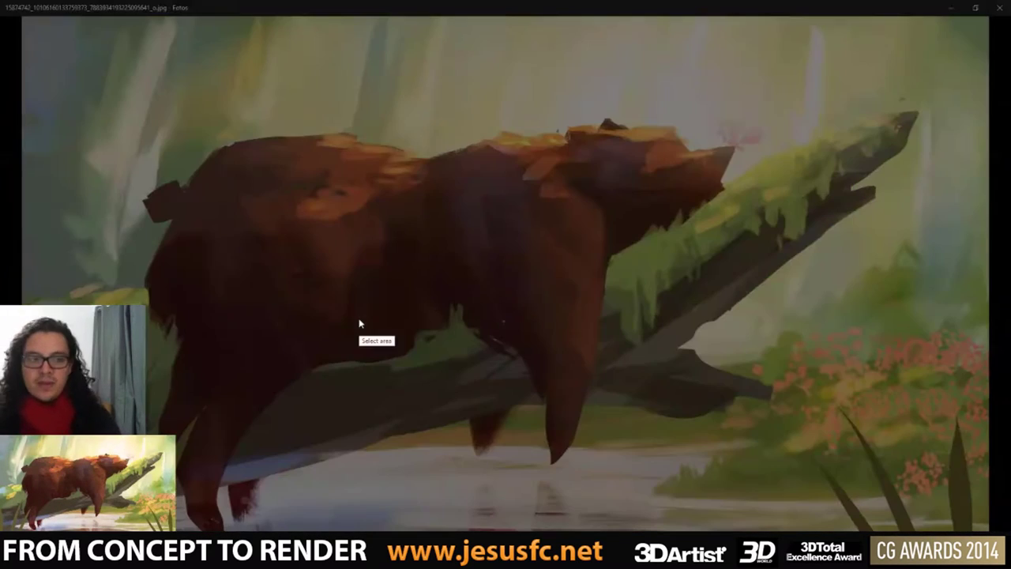
{"action": "mouse_move", "coordinate": [20, 14]}
{"action": "left_mouse_down"}
{"action": "mouse_move", "coordinate": [306, 297]}
{"action": "mouse_move", "coordinate": [990, 547]}
{"action": "left_mouse_up"}
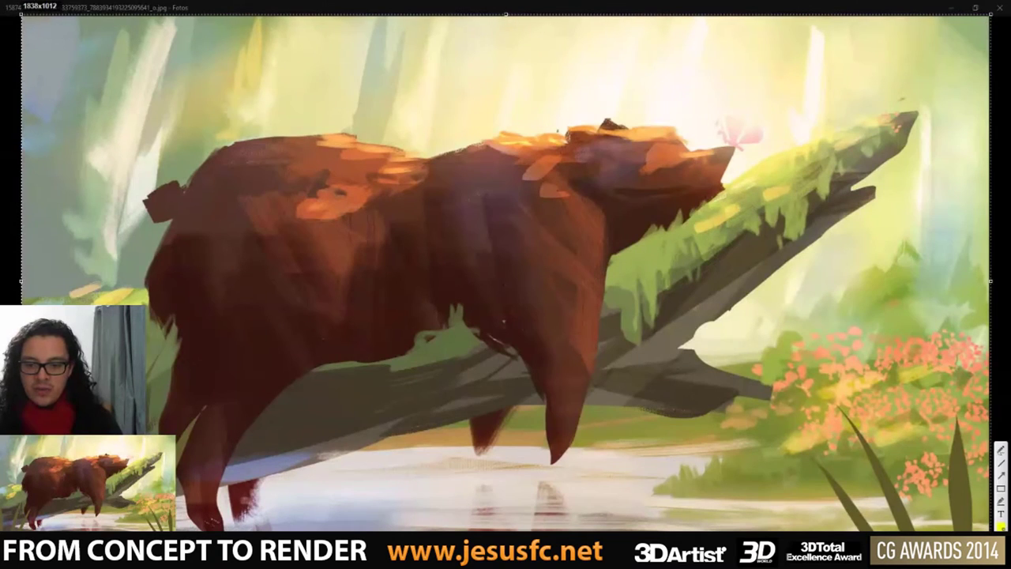
{"action": "key", "text": "ctrl+c"}
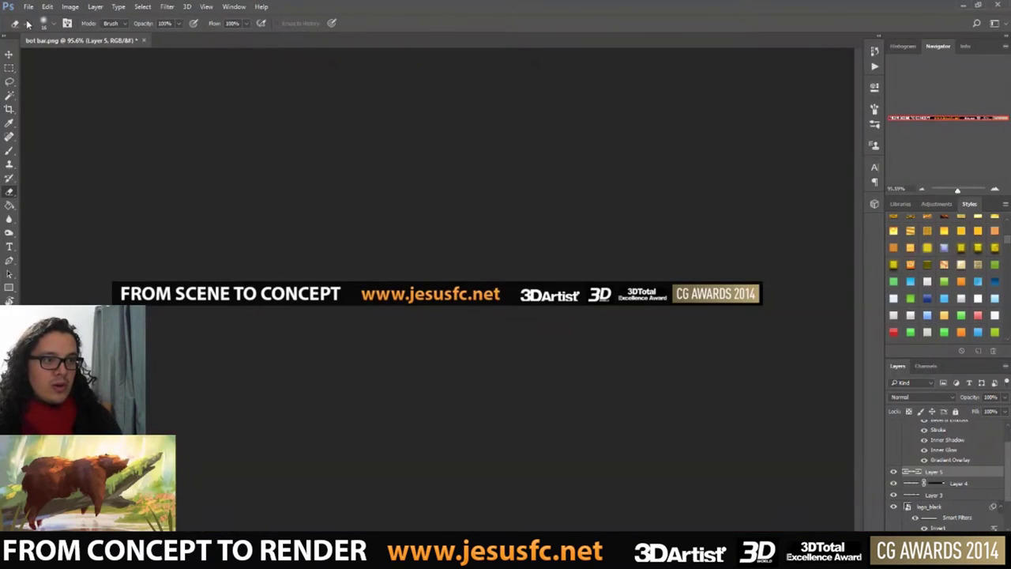
- Create a new clipboard-sized Photoshop document and paste the bear painting into it
{"action": "left_click", "coordinate": [28, 7]}
{"action": "left_click", "coordinate": [38, 19]}
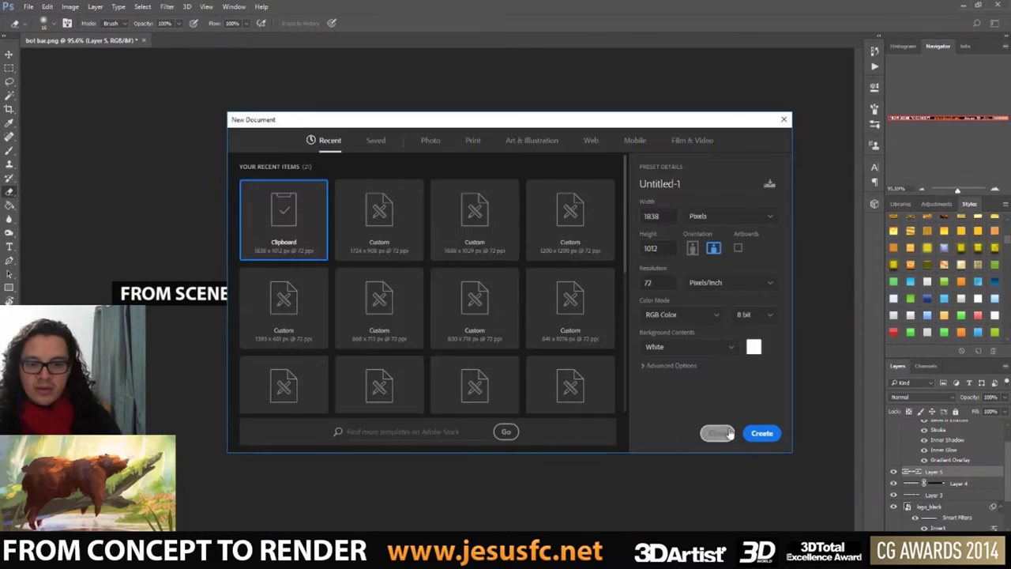
{"action": "left_click", "coordinate": [760, 432]}
{"action": "key", "text": "ctrl+v"}
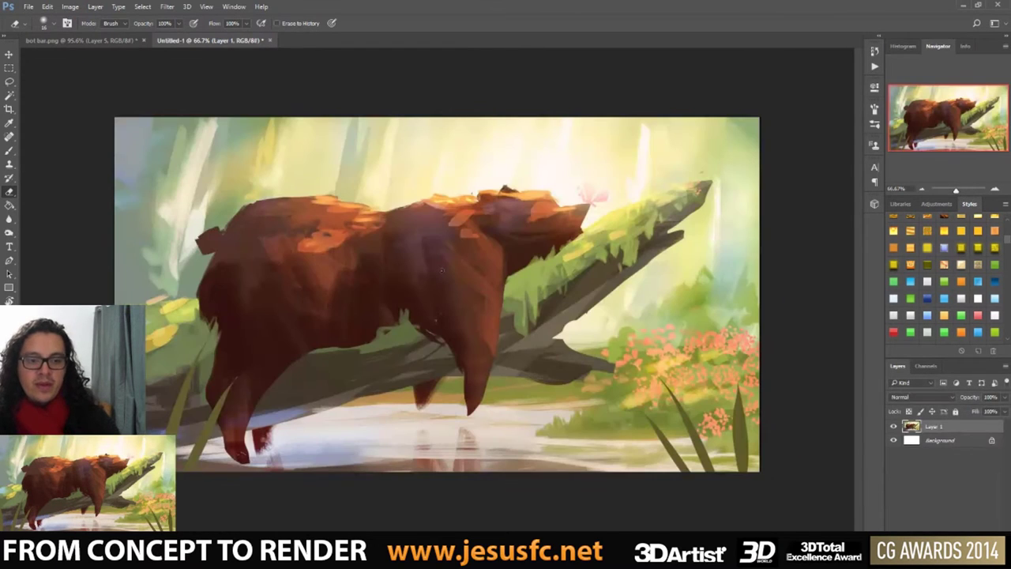
- Set up a small brush with bright green paint at 100% opacity
{"action": "key", "text": "b"}
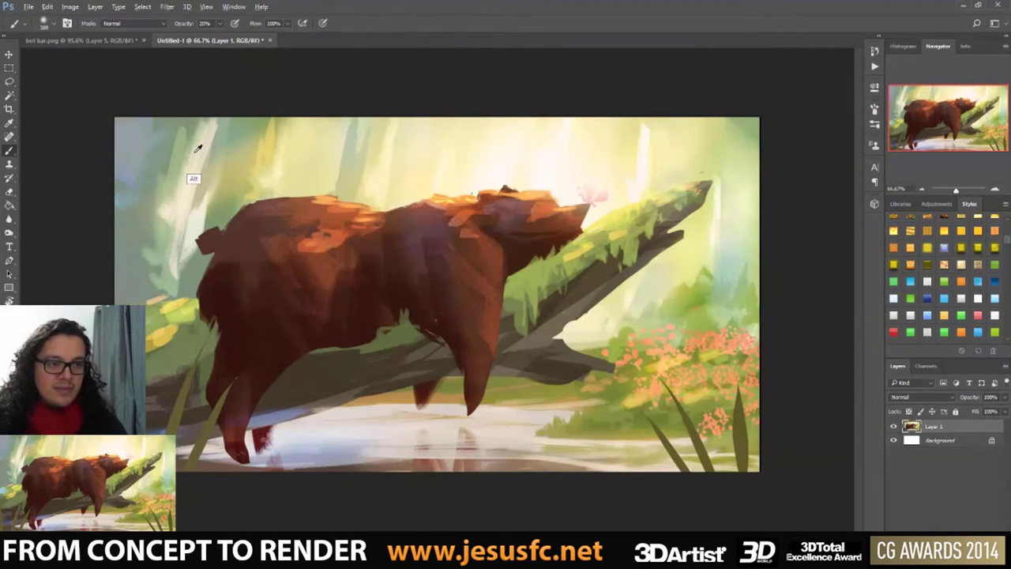
{"action": "right_click_drag", "start_coordinate": [198, 157], "coordinate": [201, 194], "text": "alt"}
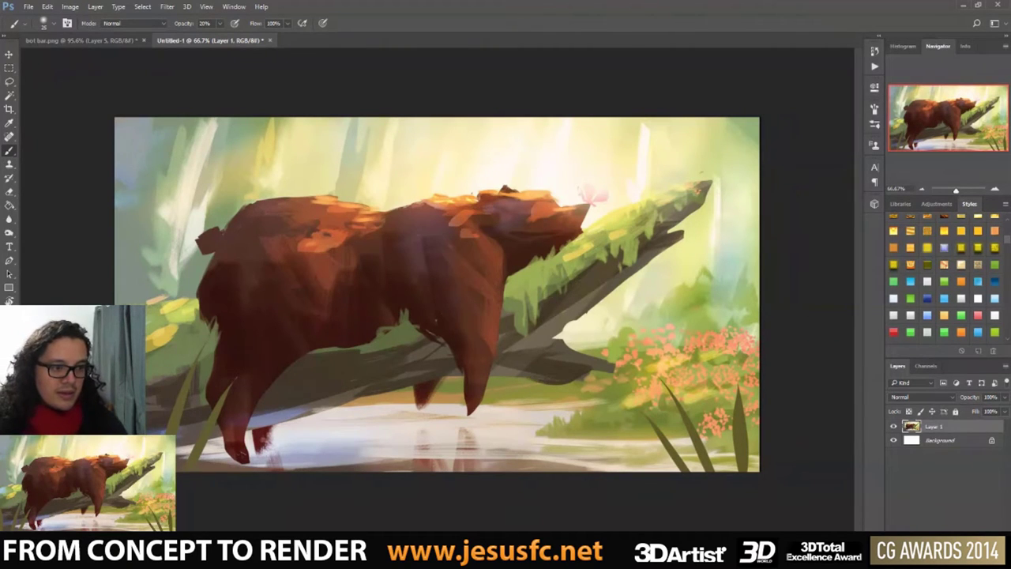
{"action": "left_click", "coordinate": [514, 231]}
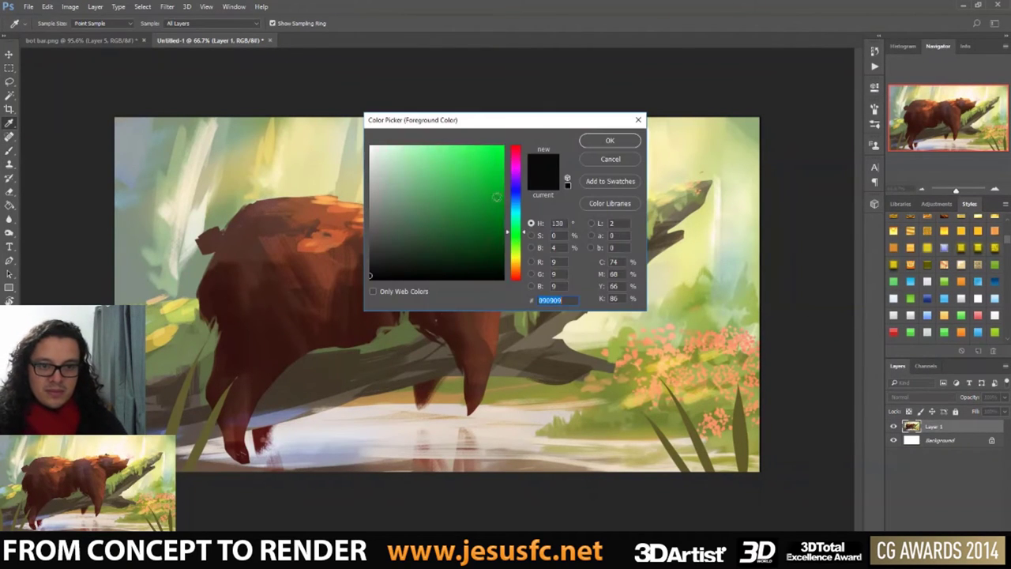
{"action": "left_click", "coordinate": [610, 141]}
{"action": "key", "text": "0"}
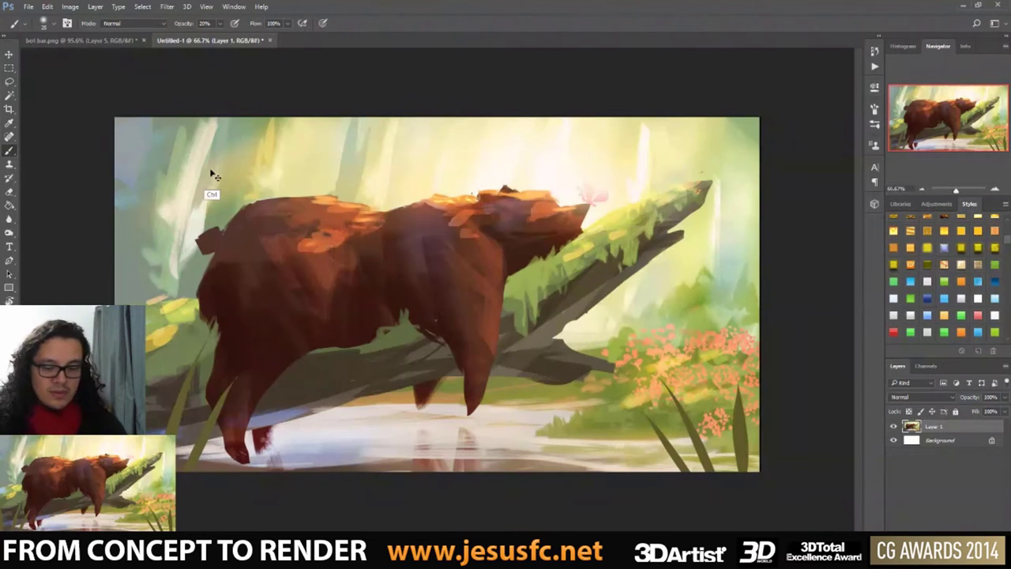
- Scribble the green plant zone along the painting's top-left corner and left side
{"action": "left_click_drag", "start_coordinate": [210, 154], "coordinate": [169, 272]}
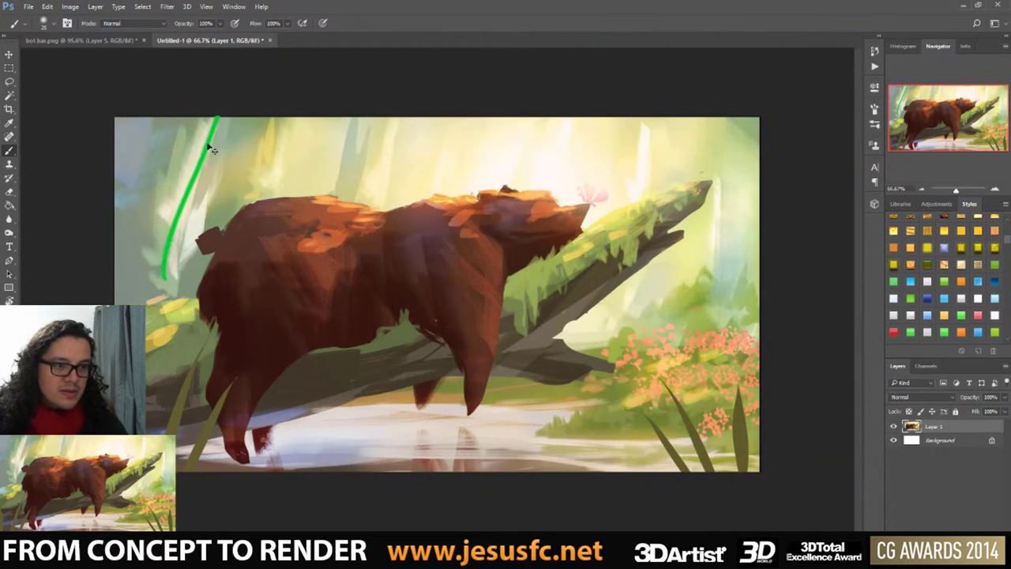
{"action": "key", "text": "ctrl+z"}
{"action": "left_click_drag", "start_coordinate": [221, 118], "coordinate": [173, 316]}
{"action": "left_click_drag", "start_coordinate": [137, 105], "coordinate": [91, 239]}
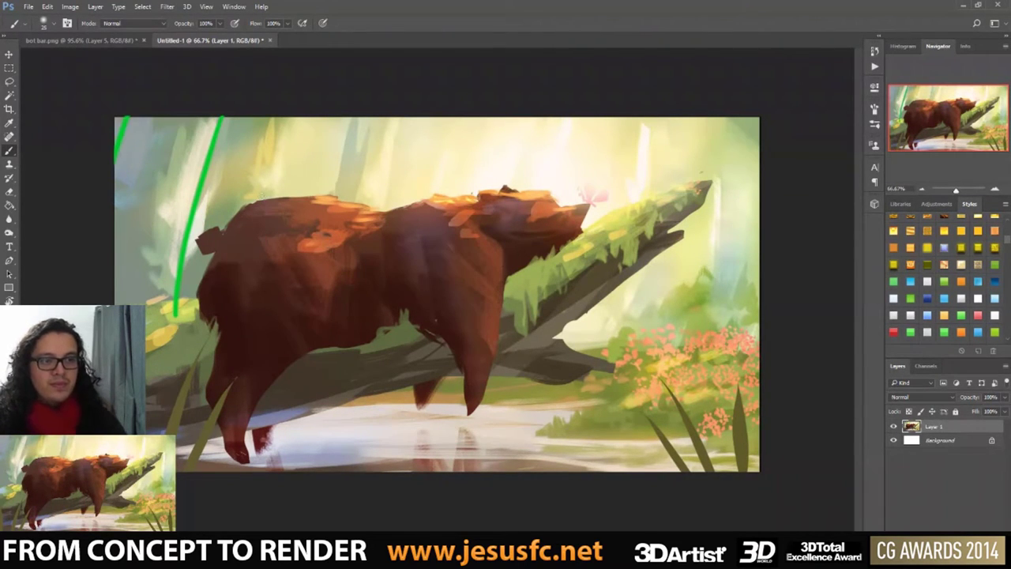
{"action": "left_click_drag", "start_coordinate": [145, 292], "coordinate": [116, 158]}
{"action": "left_click_drag", "start_coordinate": [134, 122], "coordinate": [174, 284]}
{"action": "left_click_drag", "start_coordinate": [180, 229], "coordinate": [172, 126]}
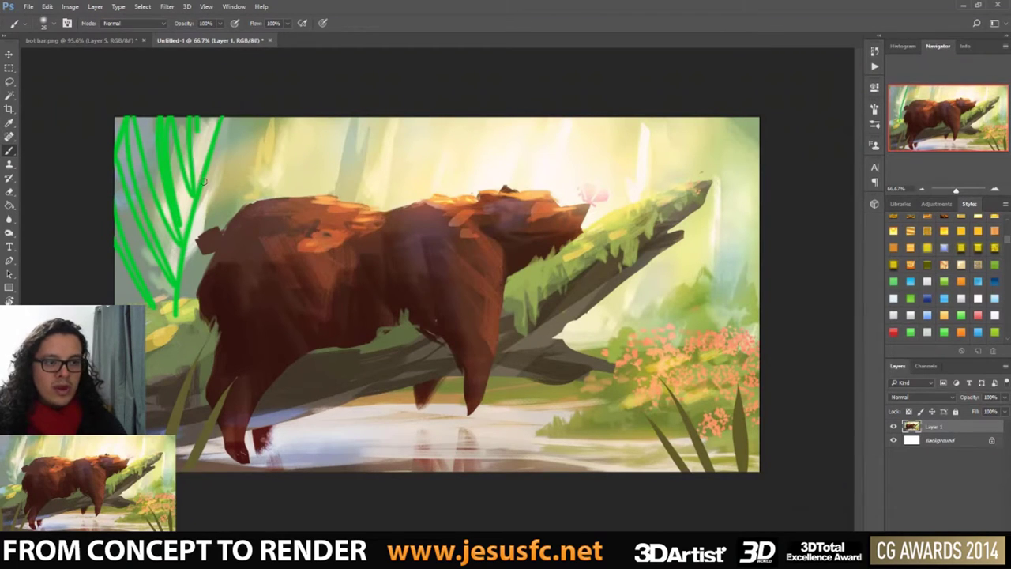
{"action": "left_click_drag", "start_coordinate": [183, 197], "coordinate": [211, 152]}
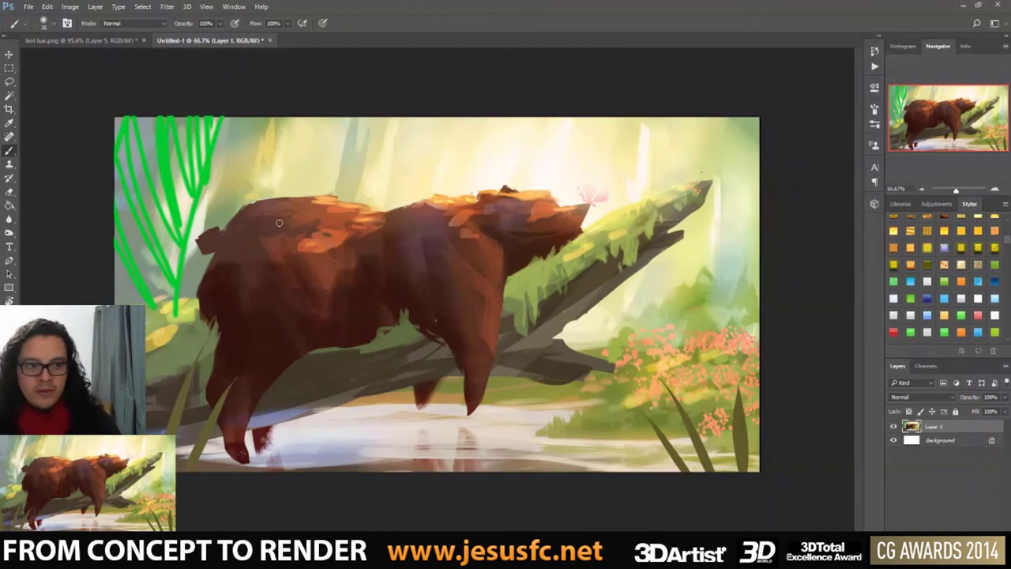
{"action": "left_click_drag", "start_coordinate": [352, 112], "coordinate": [318, 231]}
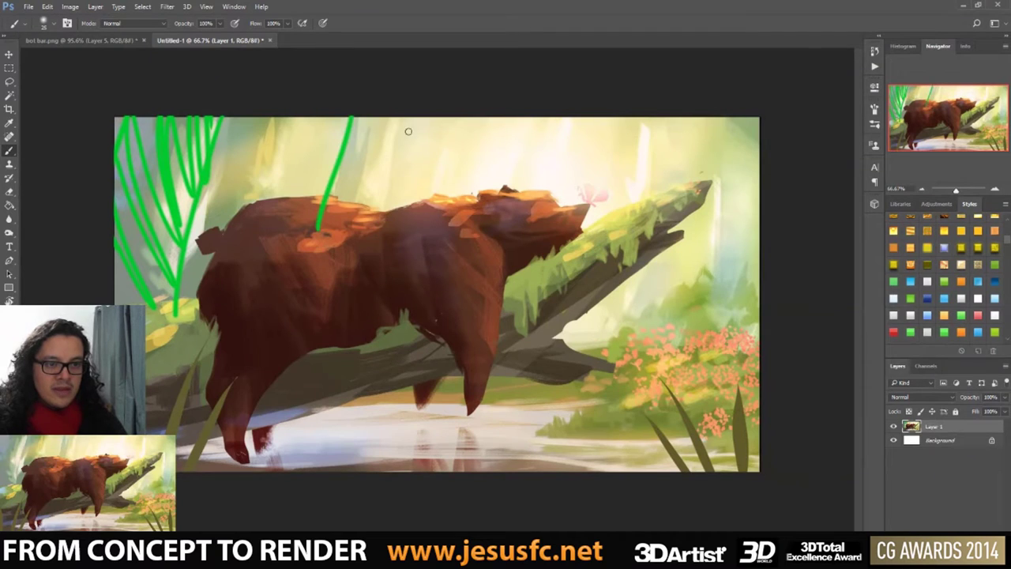
{"action": "key", "text": "ctrl+z"}
- Switch to blue and mark blue and orange zones above the bear's back and rump
{"action": "left_click", "coordinate": [8, 310]}
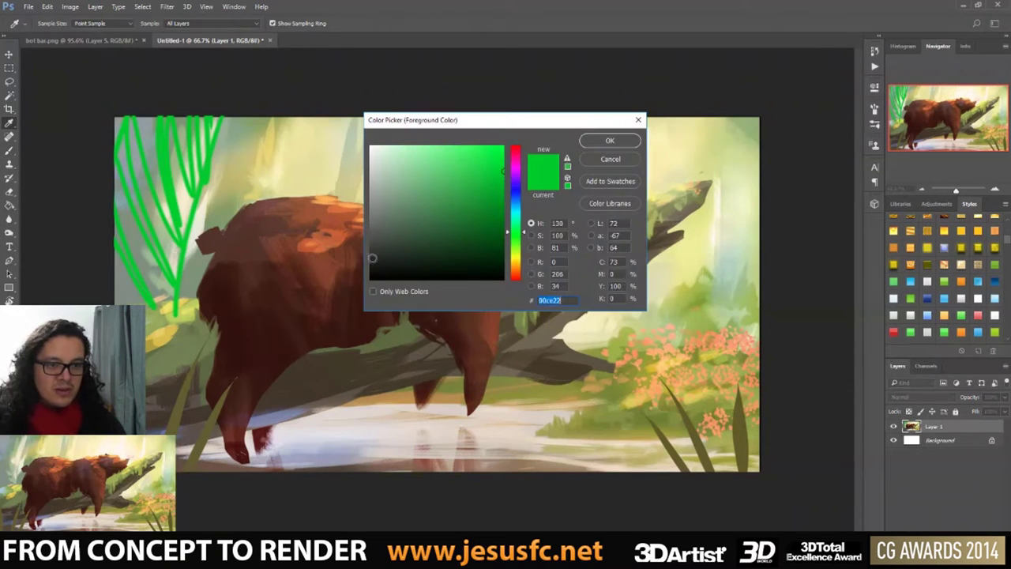
{"action": "left_click_drag", "start_coordinate": [522, 224], "coordinate": [520, 205]}
{"action": "left_click", "coordinate": [607, 142]}
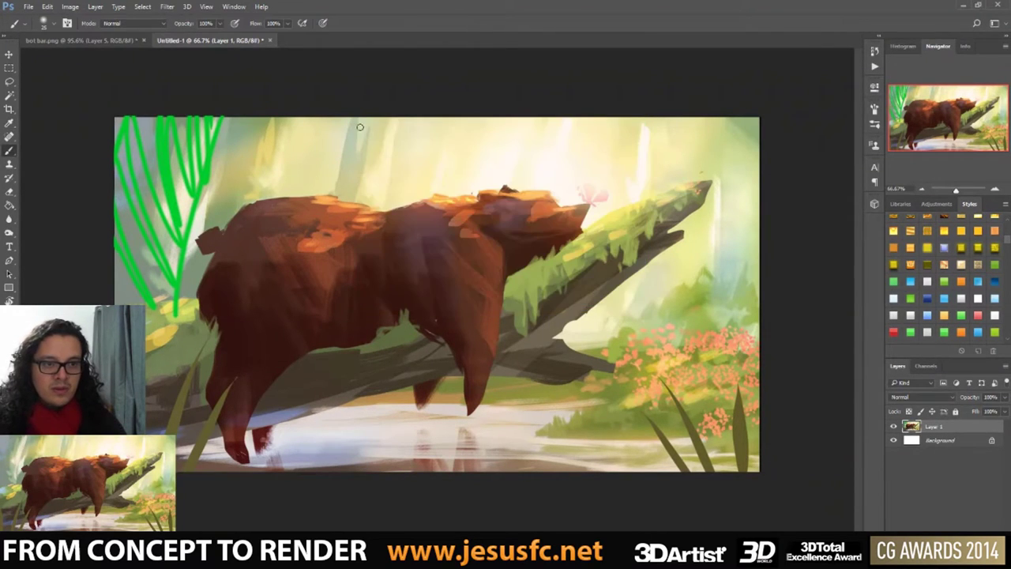
{"action": "left_click_drag", "start_coordinate": [355, 118], "coordinate": [318, 225]}
{"action": "mouse_move", "coordinate": [401, 119]}
{"action": "left_mouse_down"}
{"action": "mouse_move", "coordinate": [381, 217]}
{"action": "mouse_move", "coordinate": [368, 139]}
{"action": "mouse_move", "coordinate": [387, 193]}
{"action": "mouse_move", "coordinate": [402, 118]}
{"action": "left_mouse_up"}
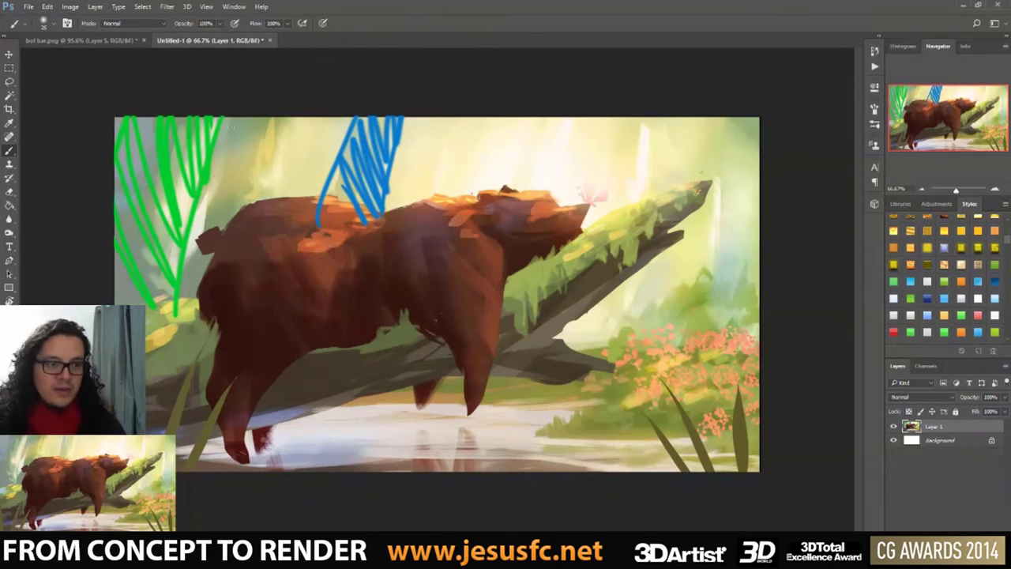
{"action": "left_click_drag", "start_coordinate": [234, 119], "coordinate": [186, 283]}
{"action": "mouse_move", "coordinate": [297, 119]}
{"action": "left_mouse_down"}
{"action": "mouse_move", "coordinate": [278, 228]}
{"action": "mouse_move", "coordinate": [268, 166]}
{"action": "mouse_move", "coordinate": [278, 127]}
{"action": "mouse_move", "coordinate": [297, 119]}
{"action": "mouse_move", "coordinate": [297, 145]}
{"action": "left_mouse_up"}
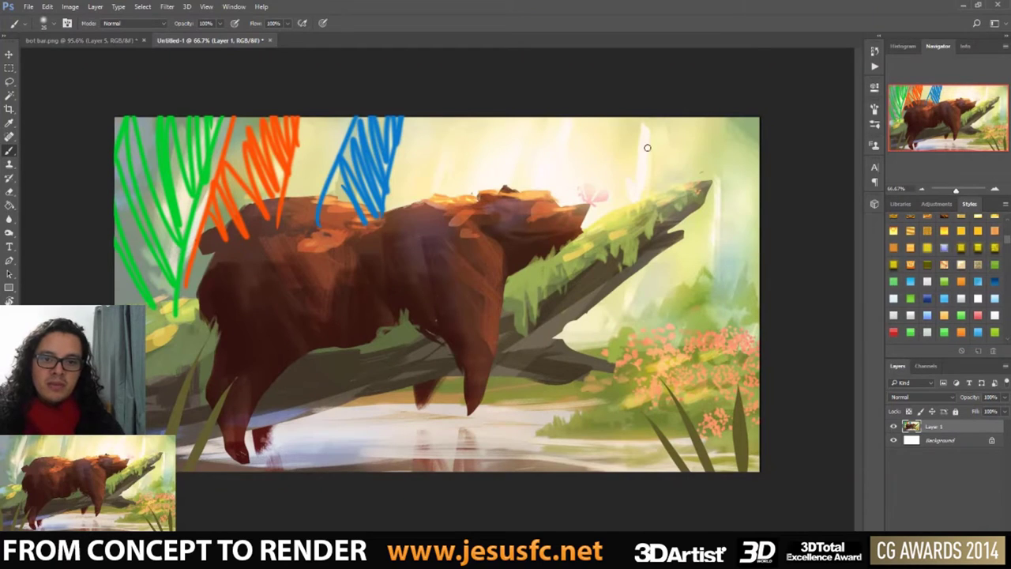
- Switch to magenta and zigzag-fill the upper-right zone over the log's tip
{"action": "key", "text": "i"}
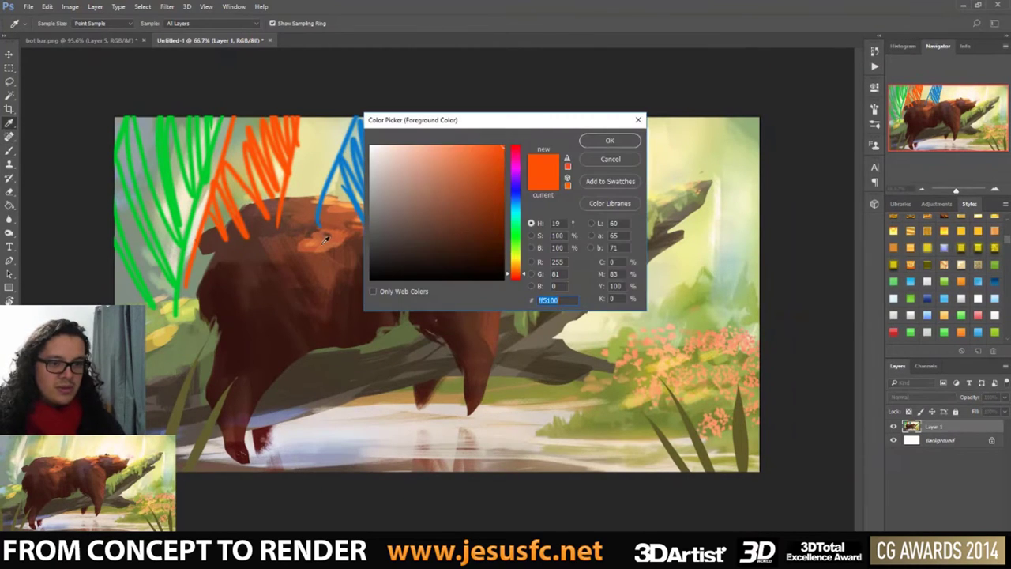
{"action": "left_click_drag", "start_coordinate": [518, 223], "coordinate": [526, 168]}
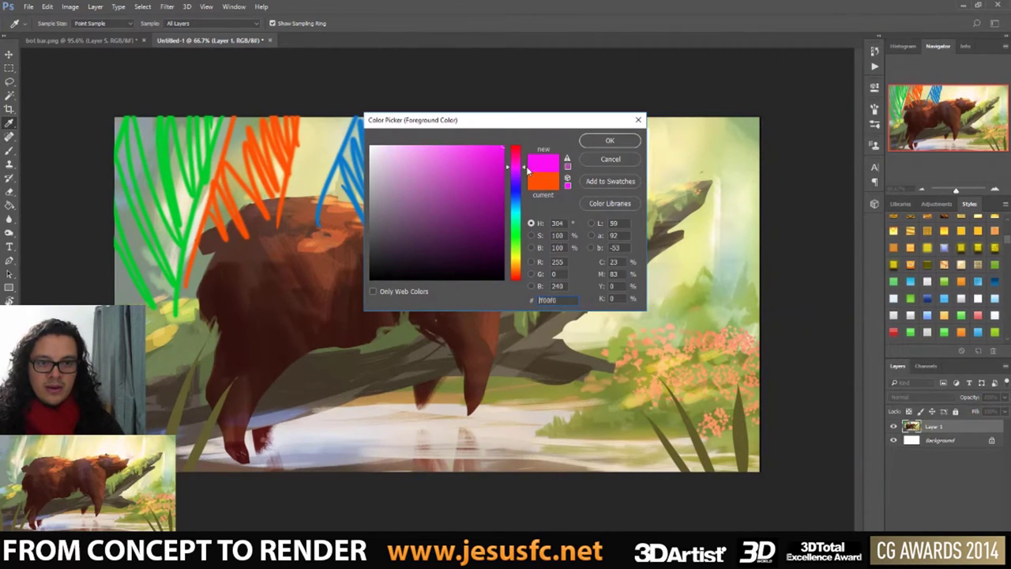
{"action": "left_click", "coordinate": [610, 140]}
{"action": "key", "text": "b"}
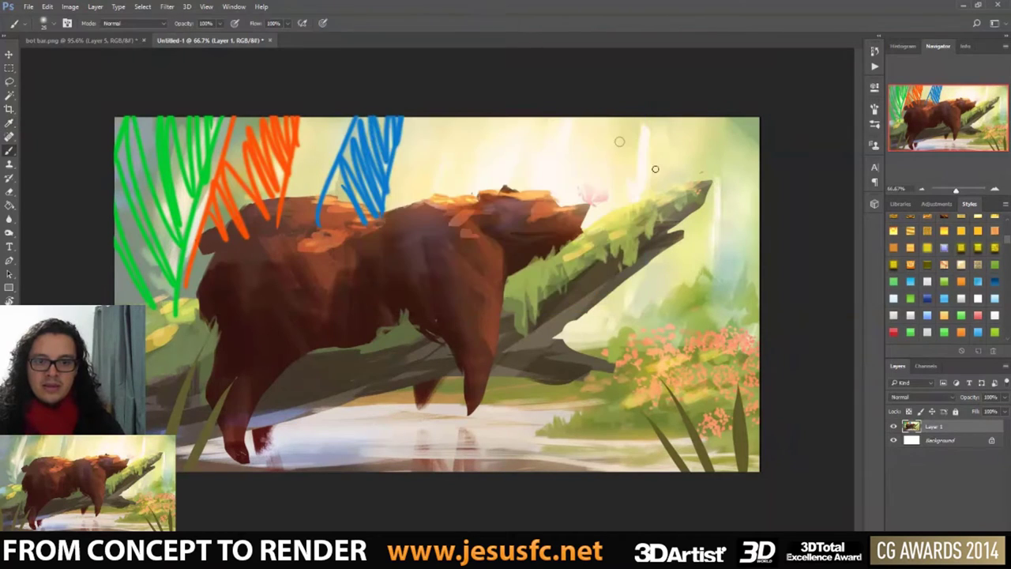
{"action": "left_click_drag", "start_coordinate": [722, 120], "coordinate": [708, 324]}
{"action": "key", "text": "ctrl+z"}
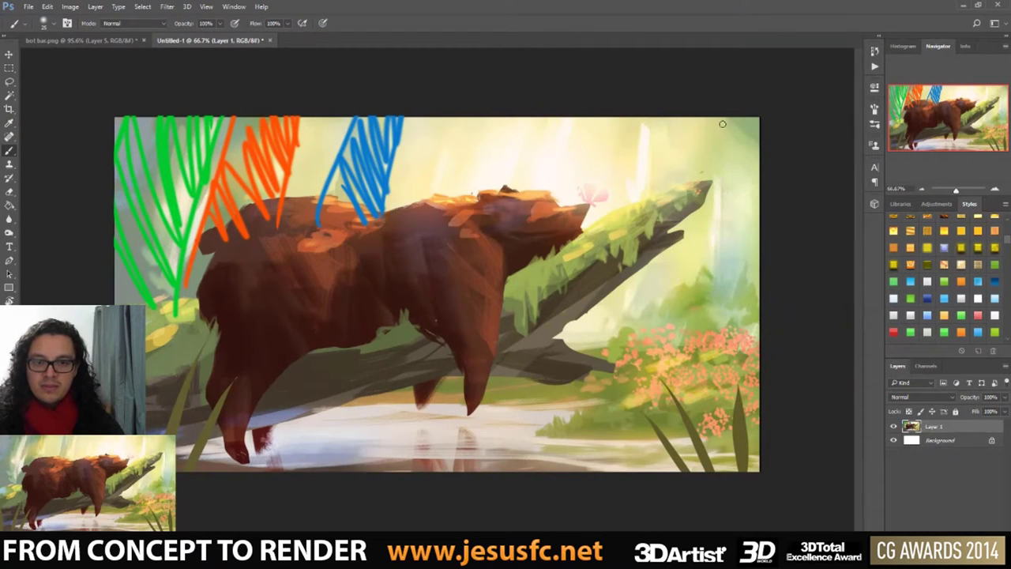
{"action": "left_click_drag", "start_coordinate": [721, 118], "coordinate": [699, 291]}
{"action": "key", "text": "ctrl+z"}
{"action": "left_click_drag", "start_coordinate": [661, 118], "coordinate": [617, 318]}
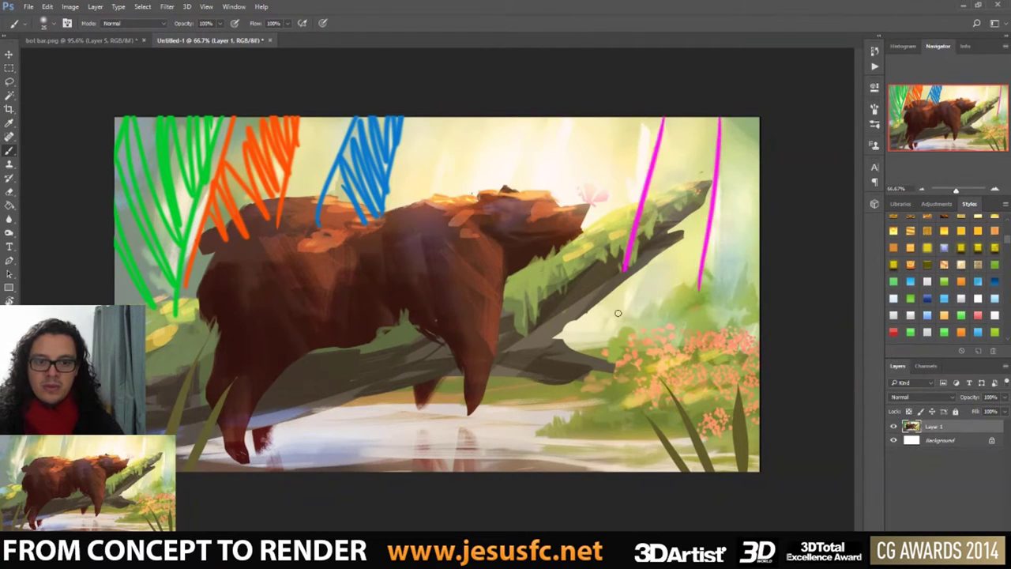
{"action": "key", "text": "ctrl+z"}
{"action": "left_click_drag", "start_coordinate": [655, 119], "coordinate": [619, 336]}
{"action": "left_click_drag", "start_coordinate": [640, 265], "coordinate": [705, 189]}
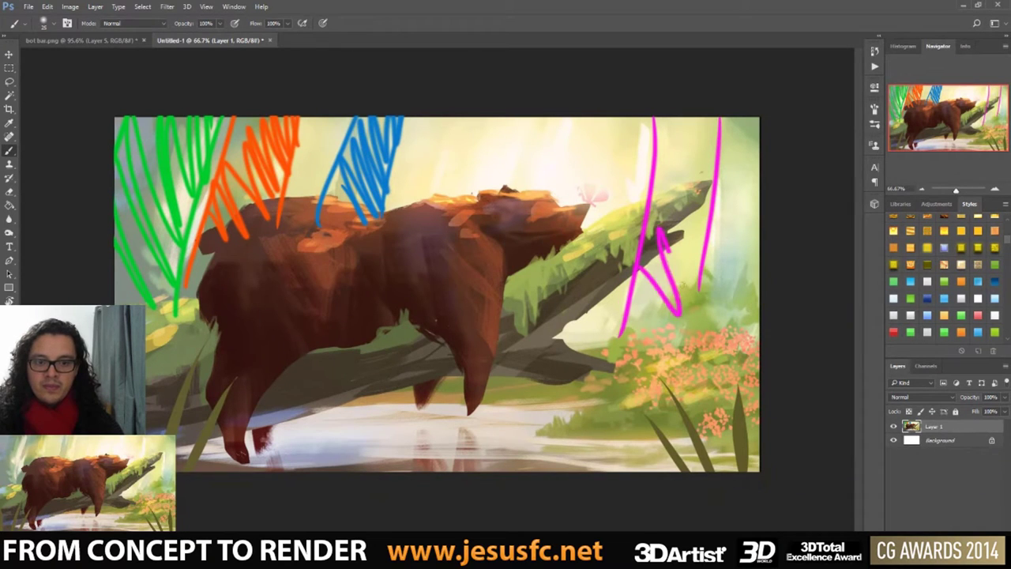
{"action": "mouse_move", "coordinate": [699, 237]}
{"action": "left_mouse_down"}
{"action": "mouse_move", "coordinate": [707, 118]}
{"action": "mouse_move", "coordinate": [718, 118]}
{"action": "left_mouse_up"}
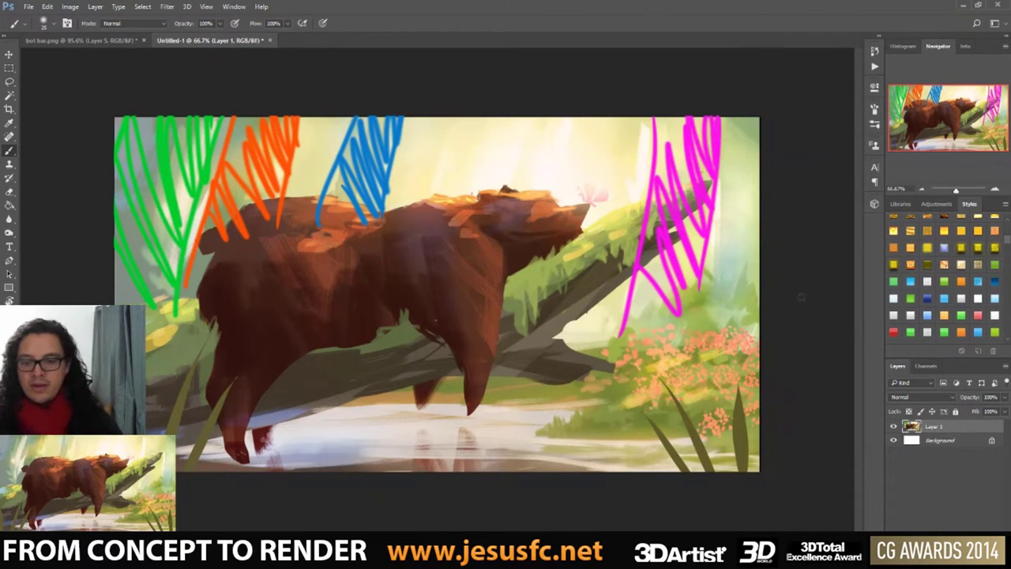
- Add a Black & White adjustment layer with the reds darkened
{"action": "left_click", "coordinate": [978, 498]}
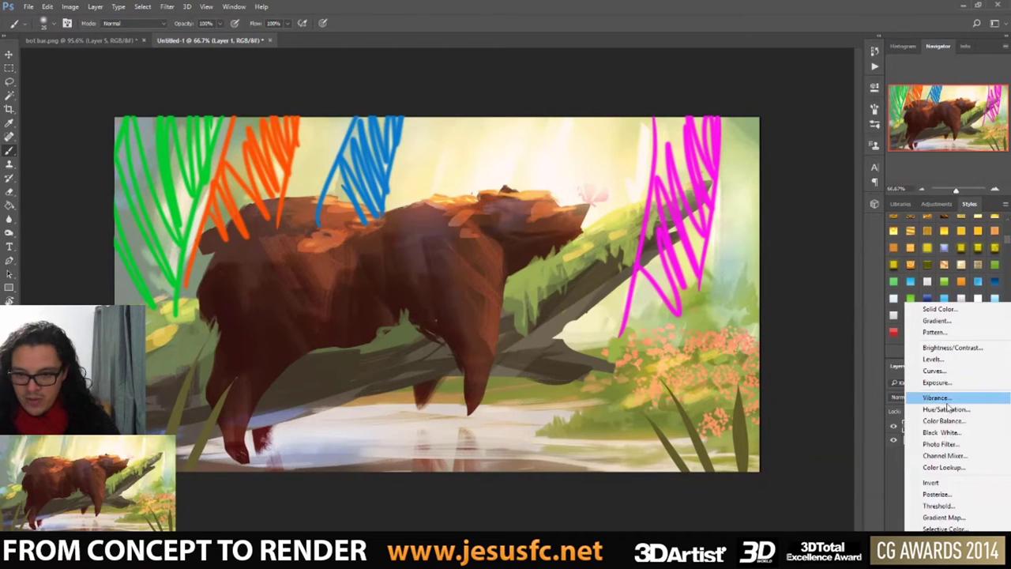
{"action": "left_click", "coordinate": [941, 432]}
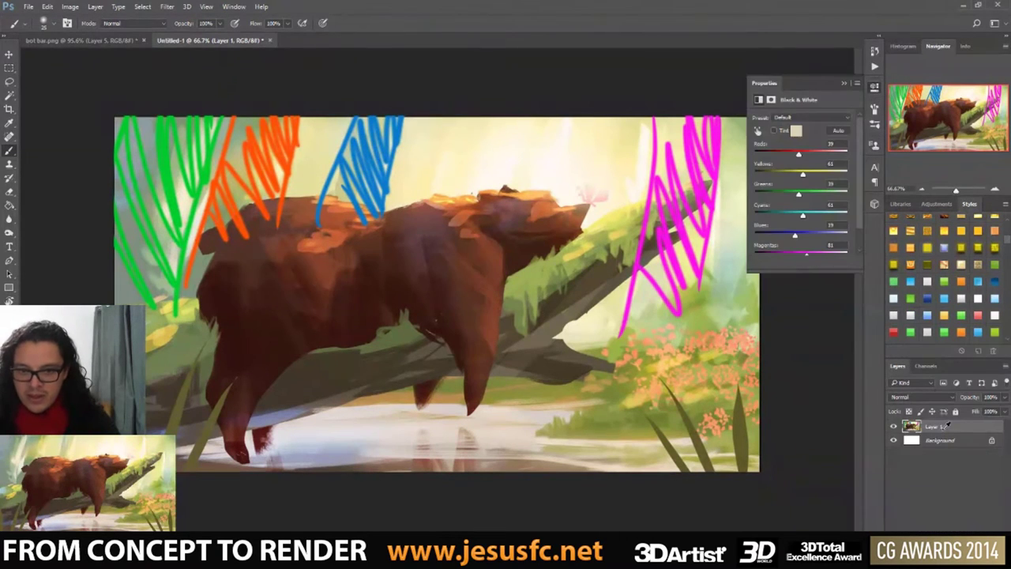
{"action": "left_click_drag", "start_coordinate": [790, 91], "coordinate": [861, 82]}
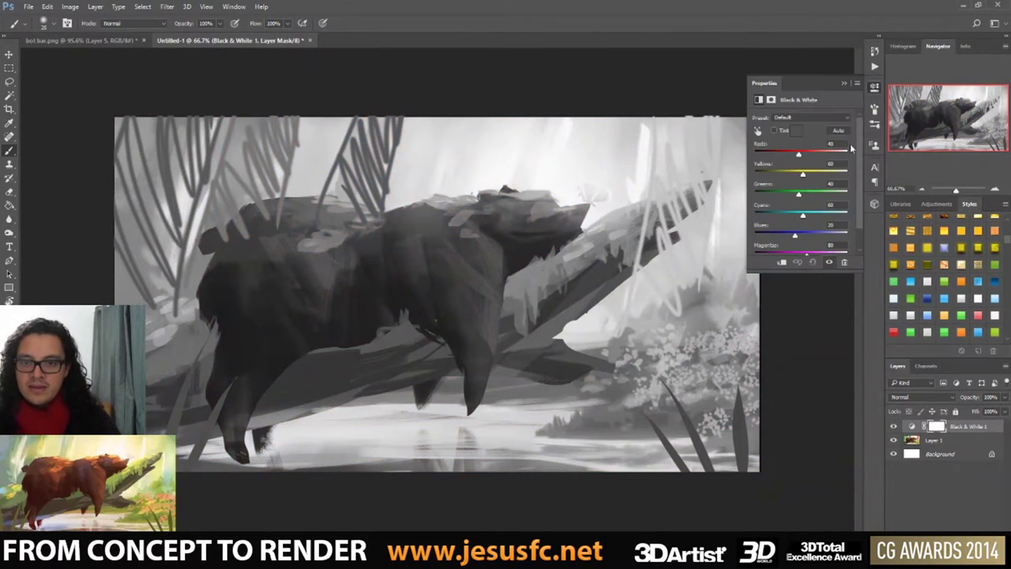
{"action": "mouse_move", "coordinate": [800, 155]}
{"action": "left_mouse_down"}
{"action": "mouse_move", "coordinate": [763, 156]}
{"action": "mouse_move", "coordinate": [778, 157]}
{"action": "mouse_move", "coordinate": [777, 174]}
{"action": "left_mouse_up"}
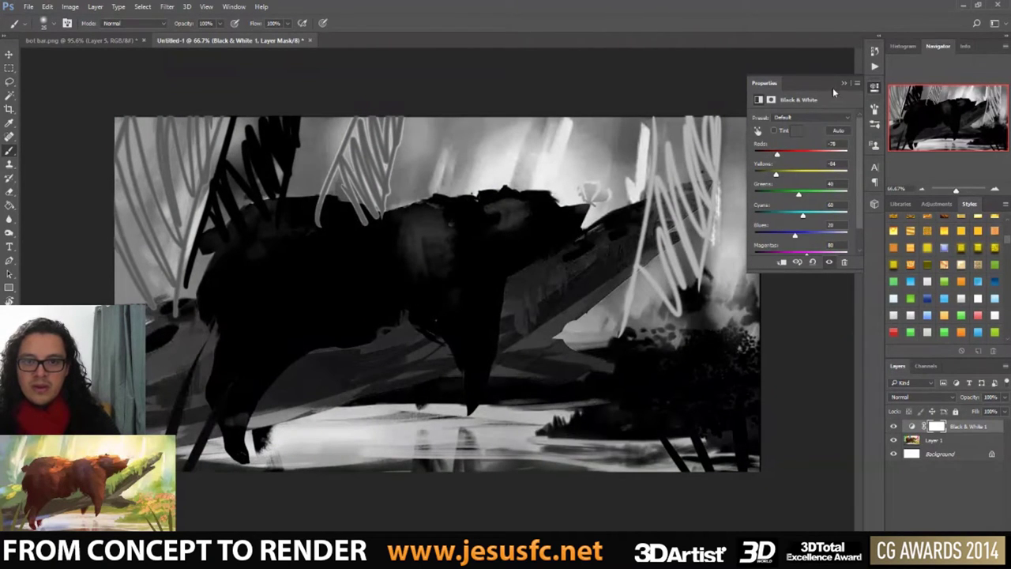
{"action": "left_click", "coordinate": [875, 88]}
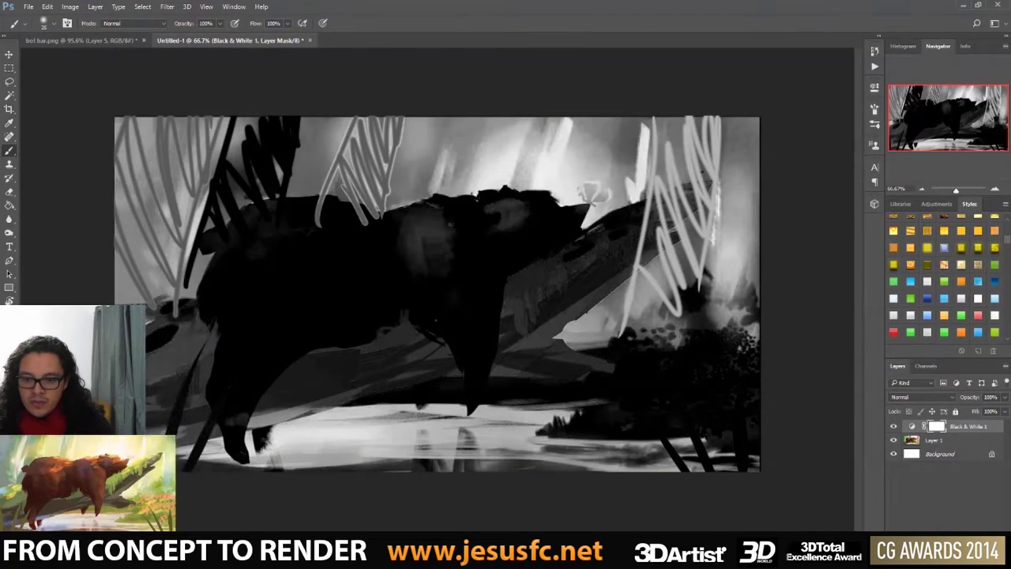
- On a new layer, scribble magenta zigzags along the upper-right edge
{"action": "key", "text": "ctrl+shift+alt+n"}
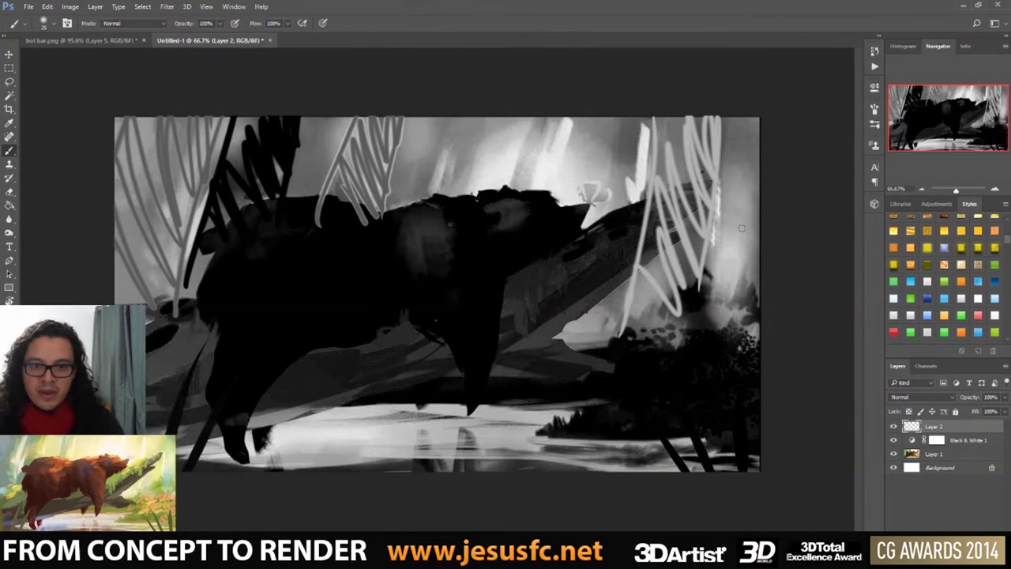
{"action": "mouse_move", "coordinate": [728, 120]}
{"action": "left_mouse_down"}
{"action": "mouse_move", "coordinate": [703, 324]}
{"action": "mouse_move", "coordinate": [739, 316]}
{"action": "mouse_move", "coordinate": [723, 237]}
{"action": "mouse_move", "coordinate": [766, 205]}
{"action": "left_mouse_up"}
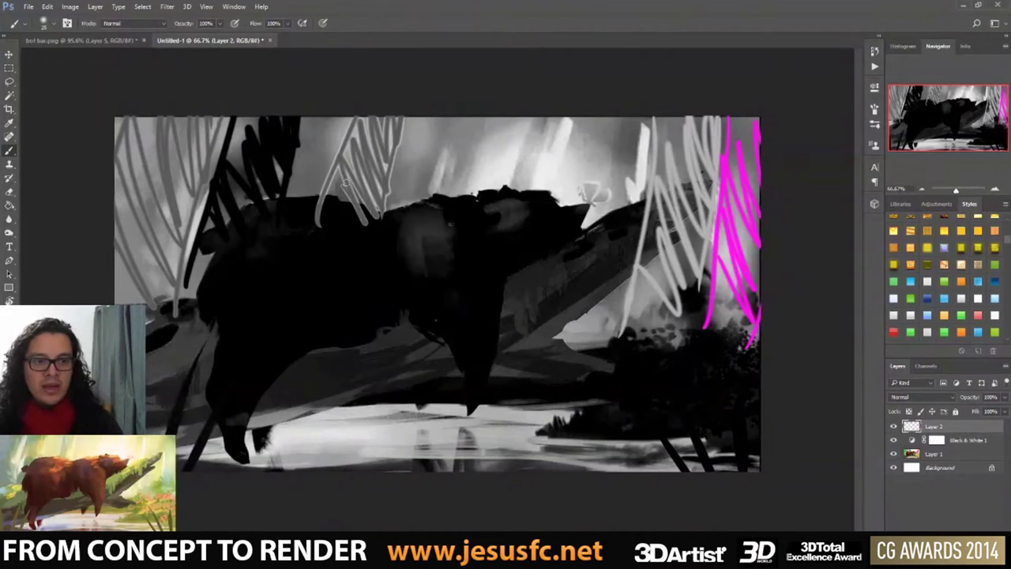
{"action": "left_click_drag", "start_coordinate": [572, 118], "coordinate": [531, 234]}
{"action": "left_click_drag", "start_coordinate": [635, 104], "coordinate": [574, 276]}
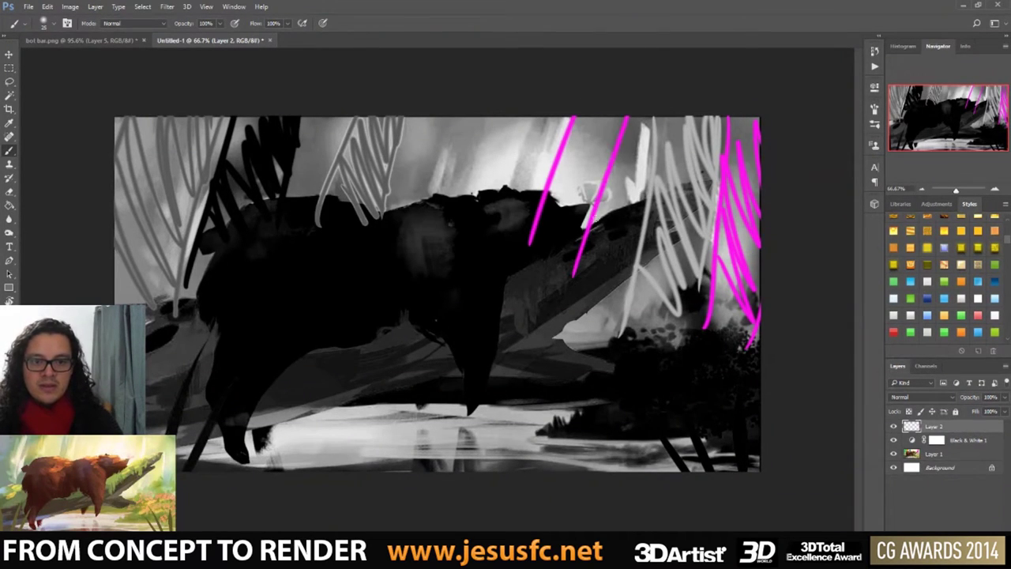
{"action": "key", "text": "ctrl+z"}
{"action": "left_click_drag", "start_coordinate": [635, 117], "coordinate": [624, 241]}
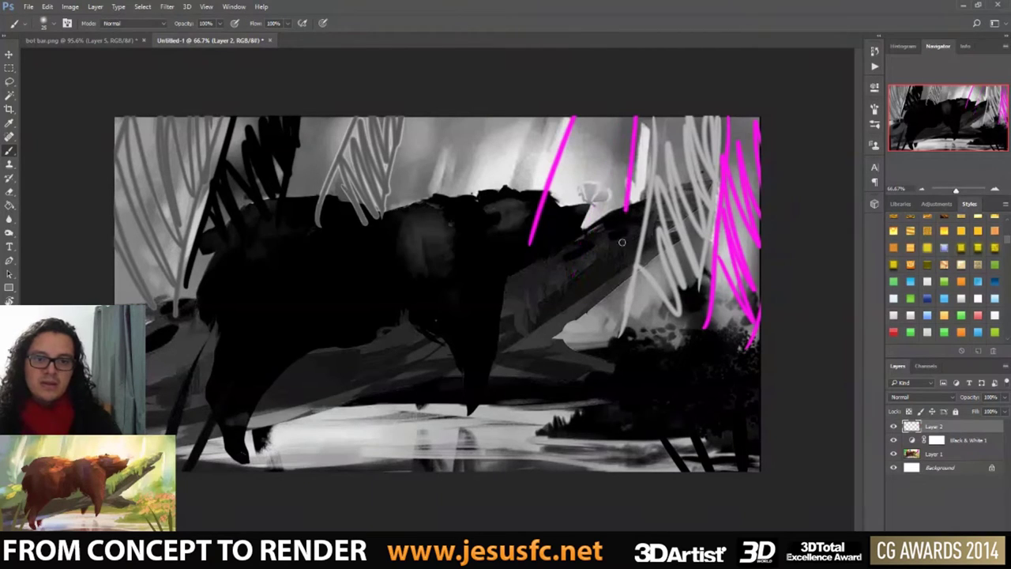
{"action": "left_click_drag", "start_coordinate": [571, 142], "coordinate": [598, 234]}
{"action": "left_click_drag", "start_coordinate": [583, 120], "coordinate": [632, 126]}
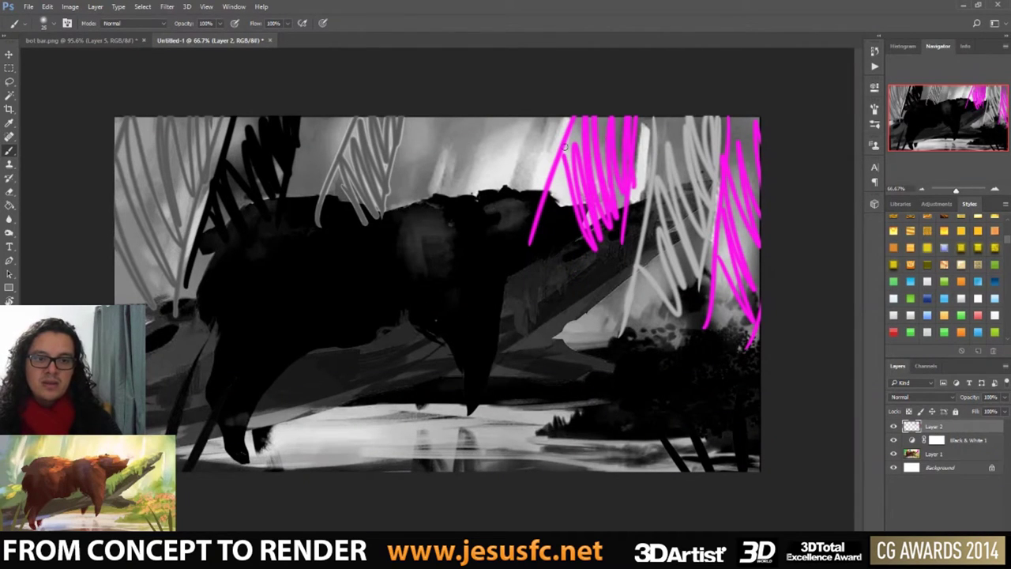
- Add magenta strokes above the bear's head and back, then hide Layer 2 and the adjustment
{"action": "left_click_drag", "start_coordinate": [458, 120], "coordinate": [424, 245]}
{"action": "key", "text": "ctrl+z"}
{"action": "left_click_drag", "start_coordinate": [470, 119], "coordinate": [444, 250]}
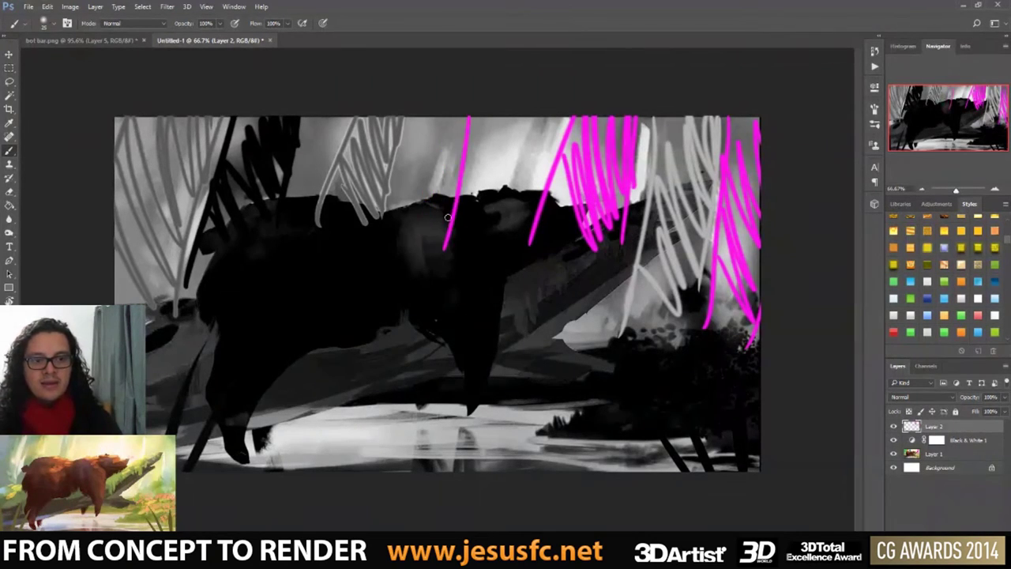
{"action": "key", "text": "ctrl+z"}
{"action": "left_click_drag", "start_coordinate": [502, 118], "coordinate": [435, 250]}
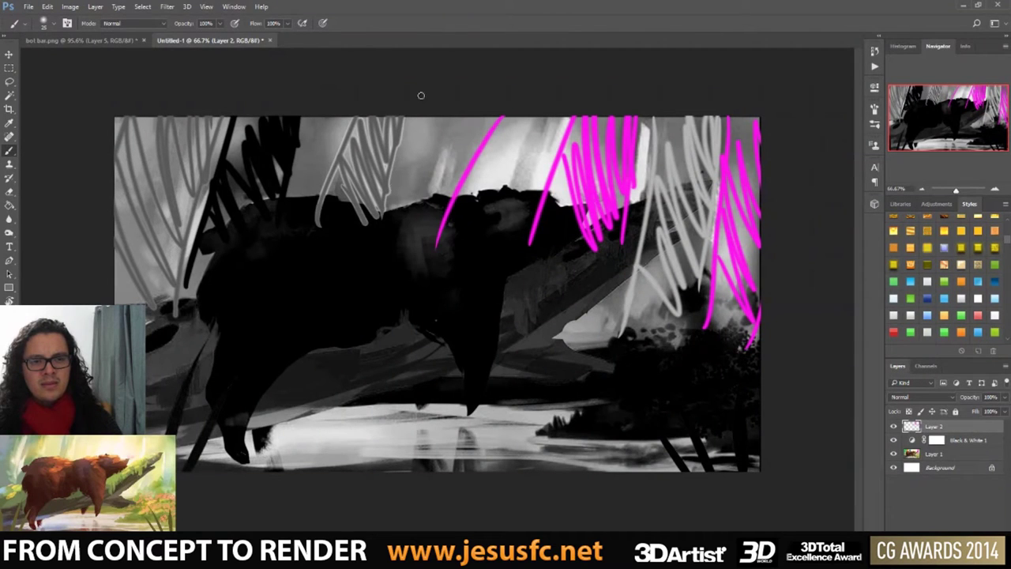
{"action": "left_click_drag", "start_coordinate": [409, 118], "coordinate": [388, 237]}
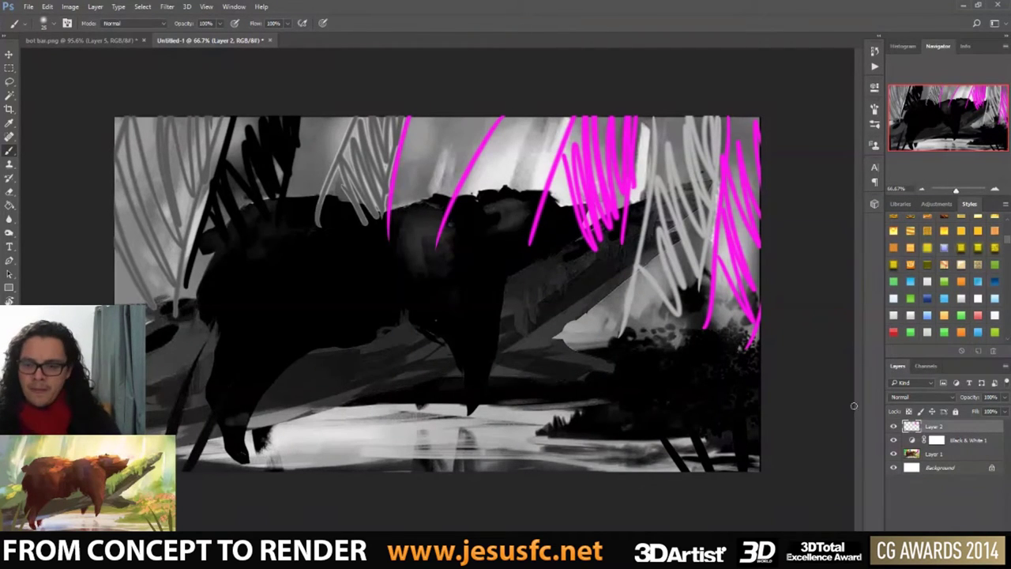
{"action": "left_click", "coordinate": [894, 427]}
{"action": "left_click", "coordinate": [893, 440]}
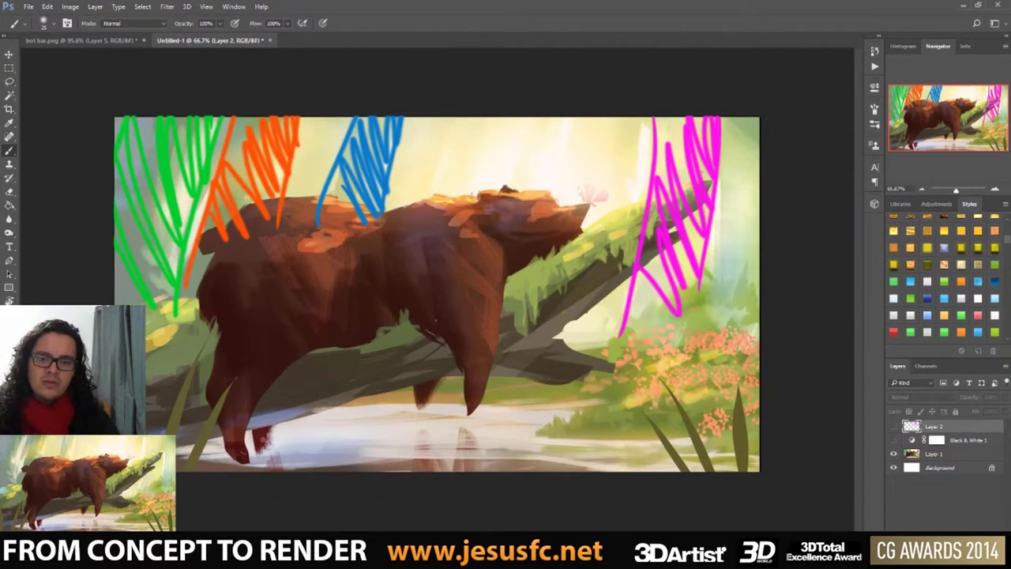
- On new Layer 3, fill the top centre with magenta diagonal strokes and zigzags
{"action": "key", "text": "ctrl+shift+alt+n"}
{"action": "left_click_drag", "start_coordinate": [461, 123], "coordinate": [416, 207]}
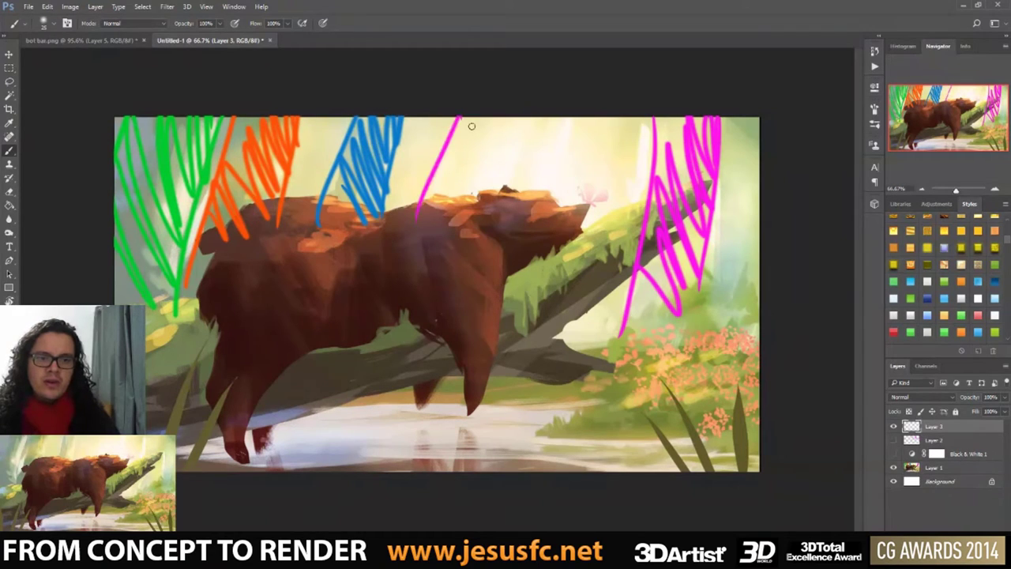
{"action": "left_click_drag", "start_coordinate": [470, 116], "coordinate": [432, 205]}
{"action": "left_click_drag", "start_coordinate": [491, 119], "coordinate": [466, 184]}
{"action": "mouse_move", "coordinate": [535, 120]}
{"action": "left_mouse_down"}
{"action": "mouse_move", "coordinate": [502, 191]}
{"action": "mouse_move", "coordinate": [529, 200]}
{"action": "left_mouse_up"}
{"action": "left_click_drag", "start_coordinate": [570, 143], "coordinate": [563, 202]}
{"action": "left_click_drag", "start_coordinate": [641, 117], "coordinate": [635, 245]}
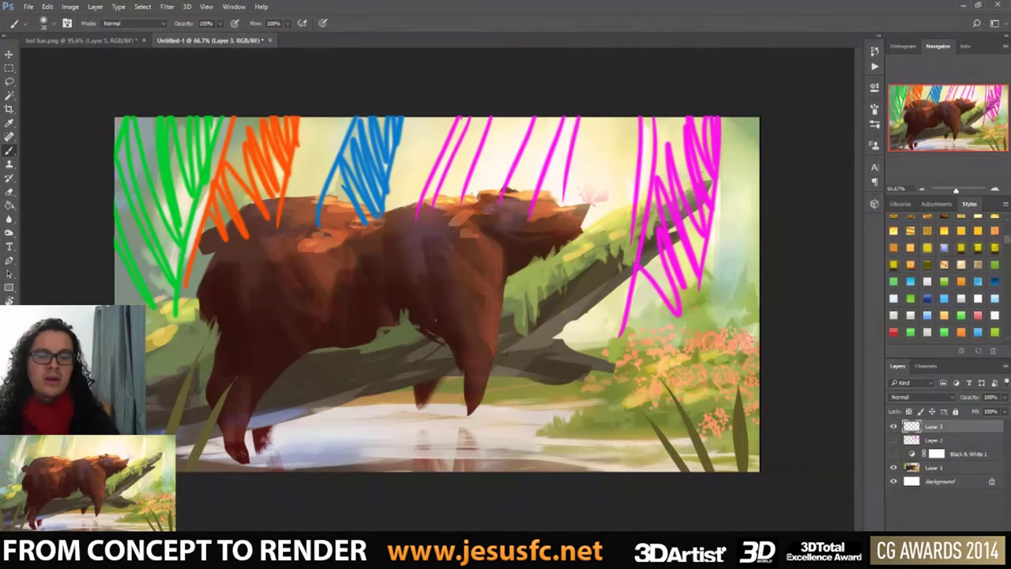
{"action": "mouse_move", "coordinate": [413, 119]}
{"action": "left_mouse_down"}
{"action": "mouse_move", "coordinate": [390, 176]}
{"action": "mouse_move", "coordinate": [414, 197]}
{"action": "mouse_move", "coordinate": [443, 120]}
{"action": "mouse_move", "coordinate": [449, 212]}
{"action": "mouse_move", "coordinate": [494, 117]}
{"action": "left_mouse_up"}
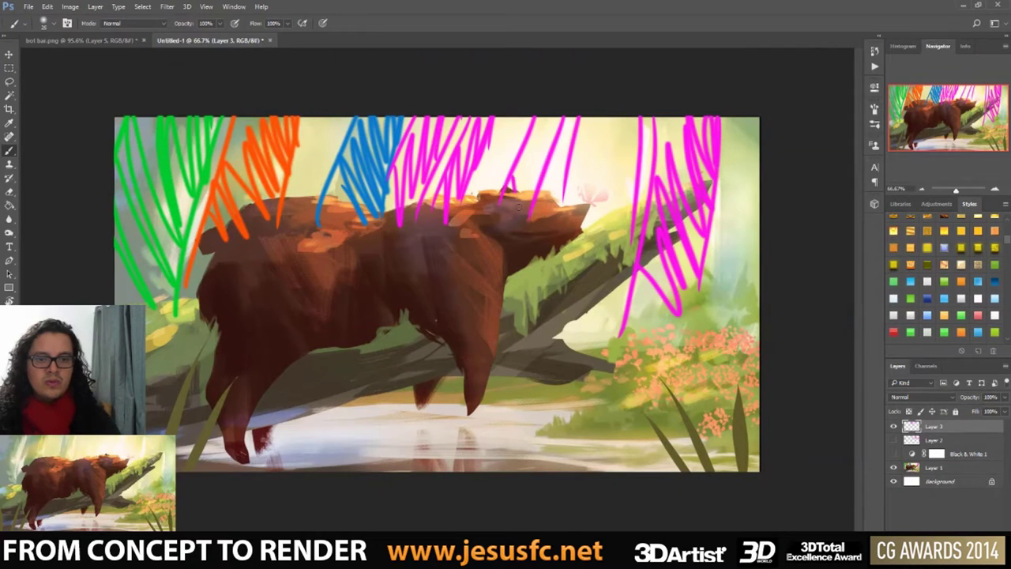
{"action": "mouse_move", "coordinate": [518, 207]}
{"action": "left_mouse_down"}
{"action": "mouse_move", "coordinate": [543, 125]}
{"action": "mouse_move", "coordinate": [561, 118]}
{"action": "left_mouse_up"}
{"action": "mouse_move", "coordinate": [570, 187]}
{"action": "left_mouse_down"}
{"action": "mouse_move", "coordinate": [626, 132]}
{"action": "mouse_move", "coordinate": [580, 207]}
{"action": "mouse_move", "coordinate": [632, 144]}
{"action": "mouse_move", "coordinate": [622, 237]}
{"action": "left_mouse_up"}
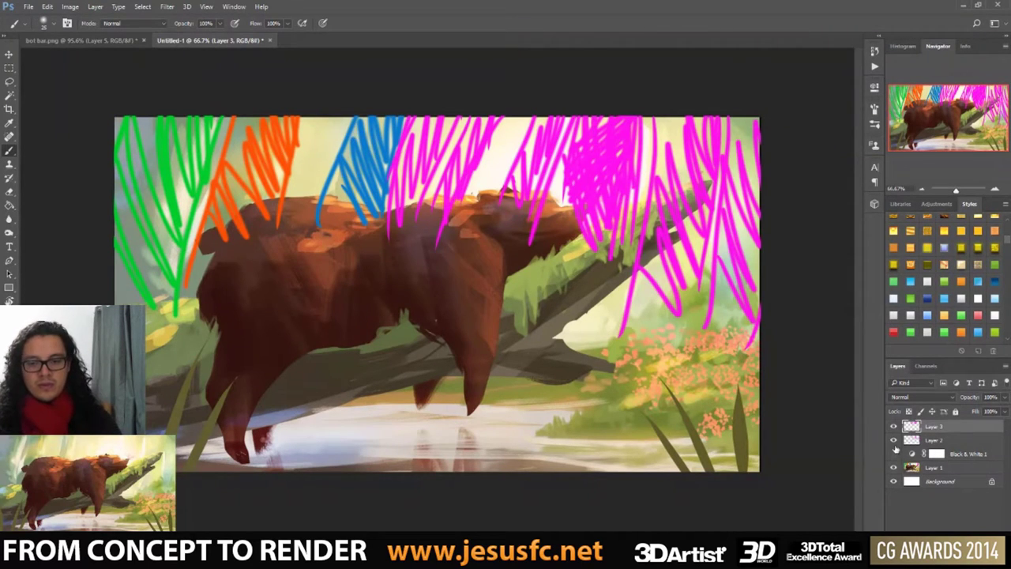
- Hide Layer 2, zigzag magenta down the right side and over the blue marks, then return to Maya
{"action": "left_click", "coordinate": [893, 440]}
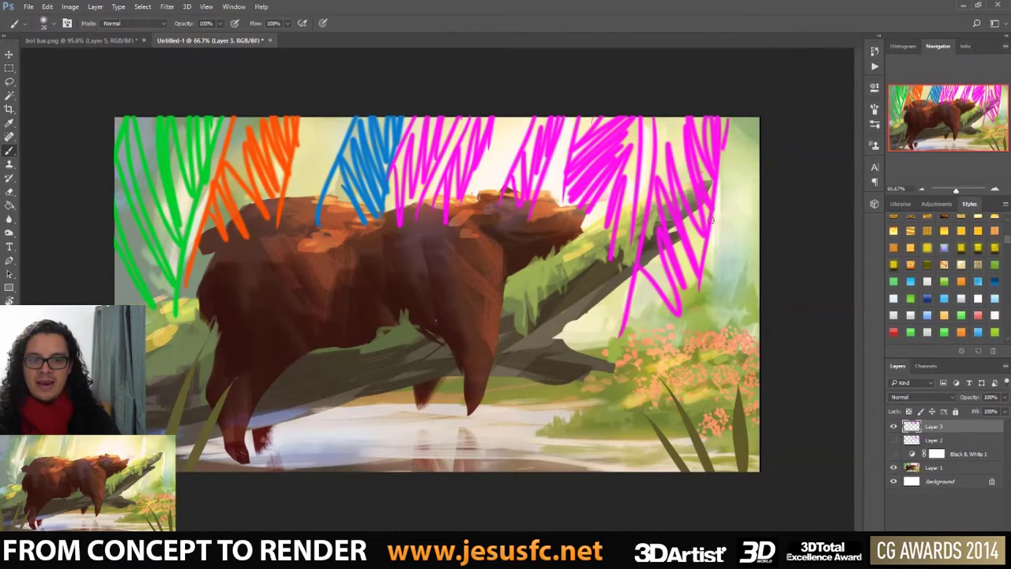
{"action": "mouse_move", "coordinate": [723, 120]}
{"action": "left_mouse_down"}
{"action": "mouse_move", "coordinate": [709, 320]}
{"action": "mouse_move", "coordinate": [715, 304]}
{"action": "left_mouse_up"}
{"action": "mouse_move", "coordinate": [734, 162]}
{"action": "left_mouse_down"}
{"action": "mouse_move", "coordinate": [746, 254]}
{"action": "mouse_move", "coordinate": [758, 212]}
{"action": "left_mouse_up"}
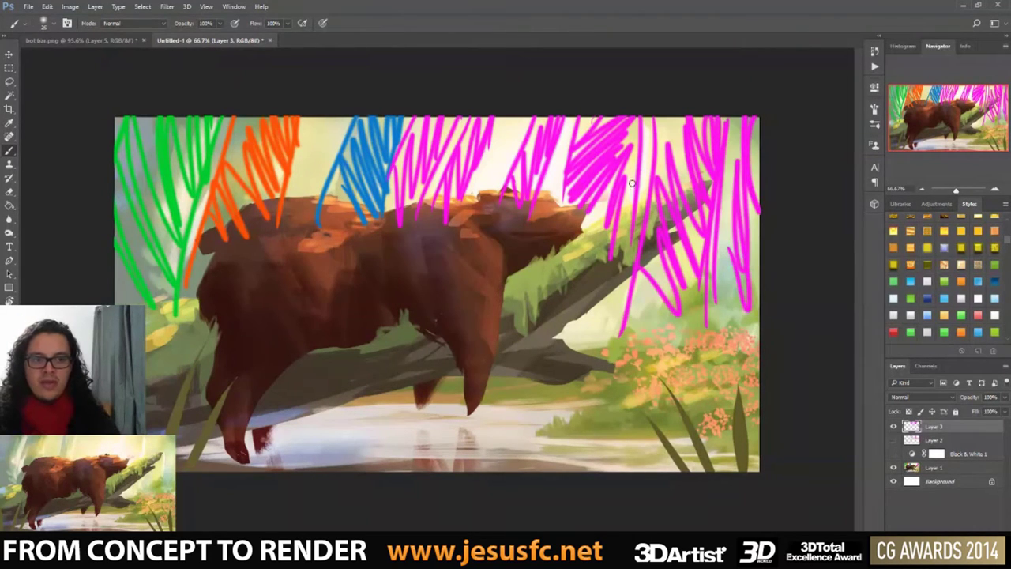
{"action": "mouse_move", "coordinate": [332, 126]}
{"action": "left_mouse_down"}
{"action": "mouse_move", "coordinate": [300, 224]}
{"action": "mouse_move", "coordinate": [283, 219]}
{"action": "left_mouse_up"}
{"action": "mouse_move", "coordinate": [304, 119]}
{"action": "left_mouse_down"}
{"action": "mouse_move", "coordinate": [300, 197]}
{"action": "mouse_move", "coordinate": [340, 122]}
{"action": "left_mouse_up"}
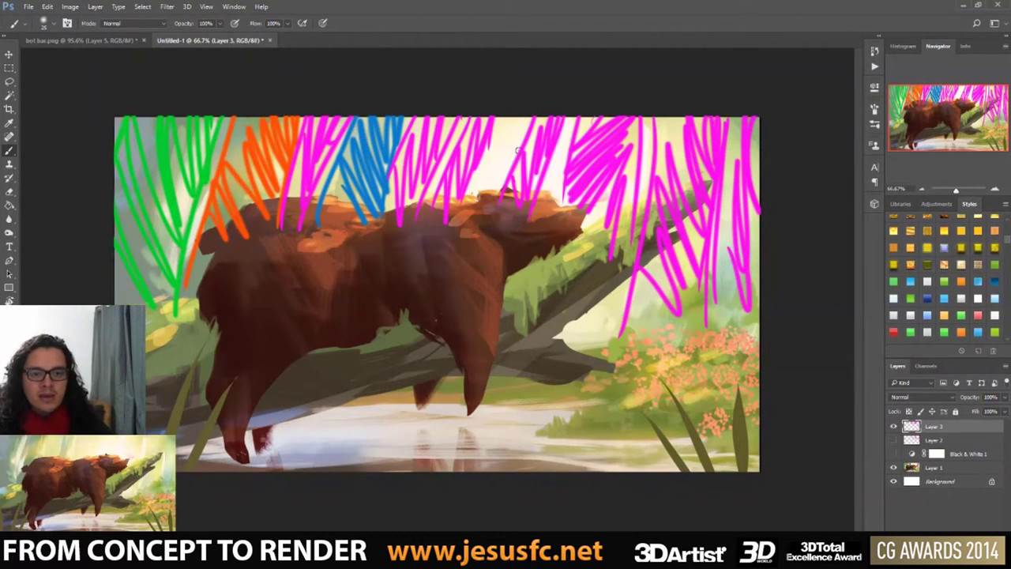
{"action": "key", "text": "alt+Tab"}
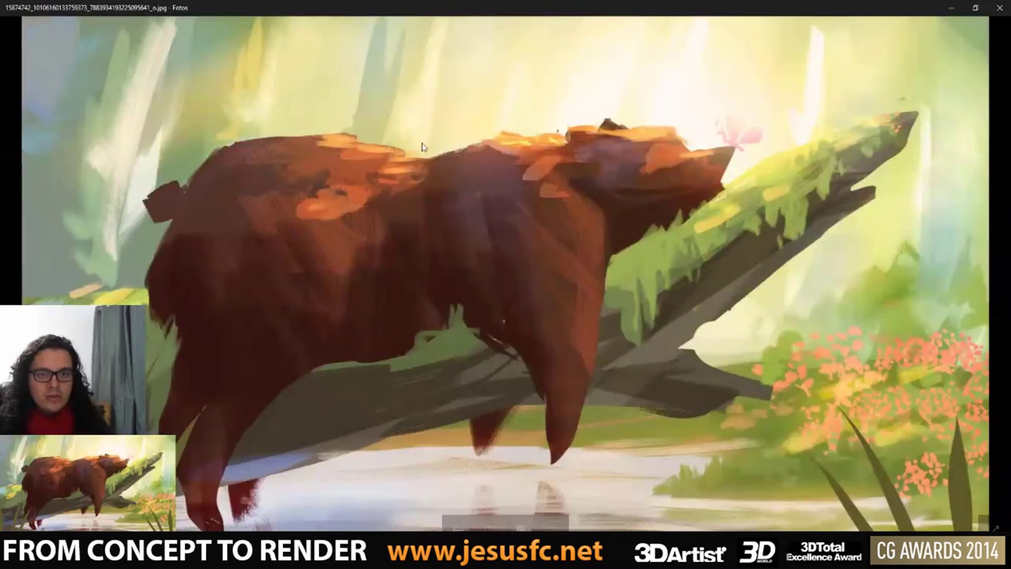
{"action": "key", "text": "alt+Tab"}
{"action": "key", "text": "alt+Tab"}
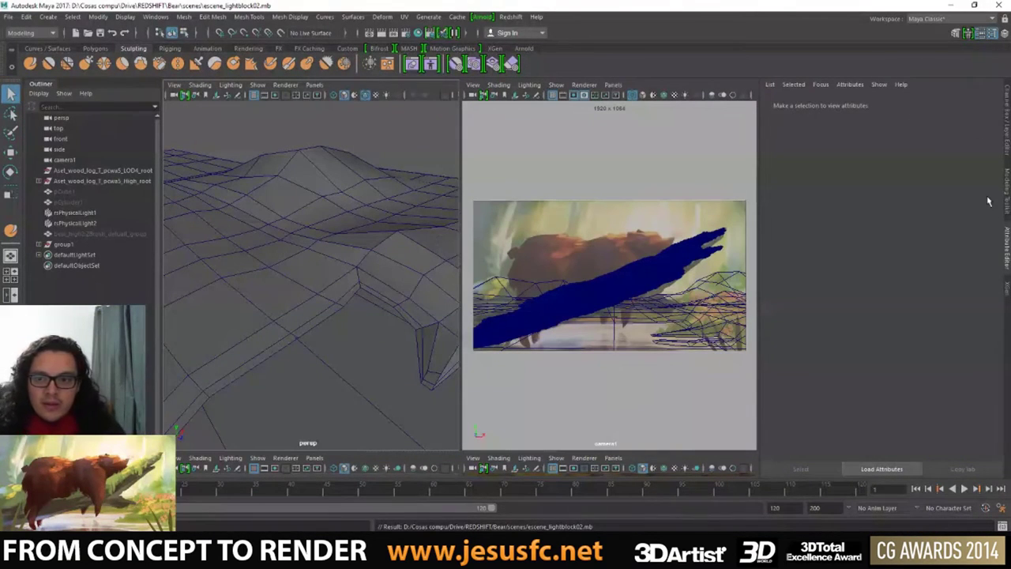
- Create a new polygon cube, scale it up and move it left along the terrain
{"action": "left_click", "coordinate": [1006, 235]}
{"action": "mouse_move", "coordinate": [503, 221]}
{"action": "left_mouse_down", "text": "alt"}
{"action": "mouse_move", "coordinate": [354, 205]}
{"action": "mouse_move", "coordinate": [429, 213]}
{"action": "mouse_move", "coordinate": [305, 181]}
{"action": "mouse_move", "coordinate": [438, 219]}
{"action": "mouse_move", "coordinate": [347, 237]}
{"action": "left_mouse_up", "text": "alt"}
{"action": "left_click", "coordinate": [95, 48]}
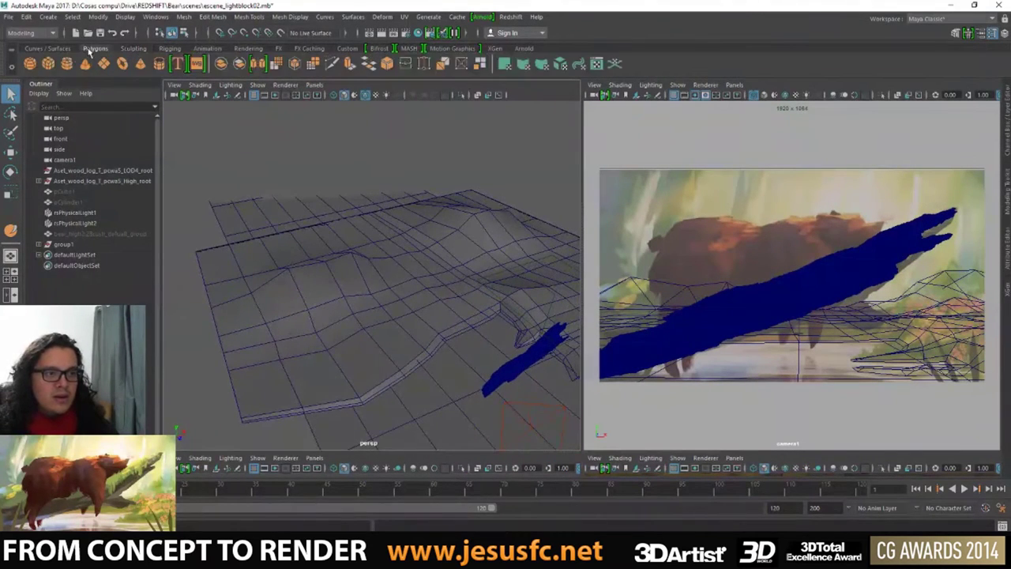
{"action": "left_click", "coordinate": [48, 64]}
{"action": "key", "text": "w"}
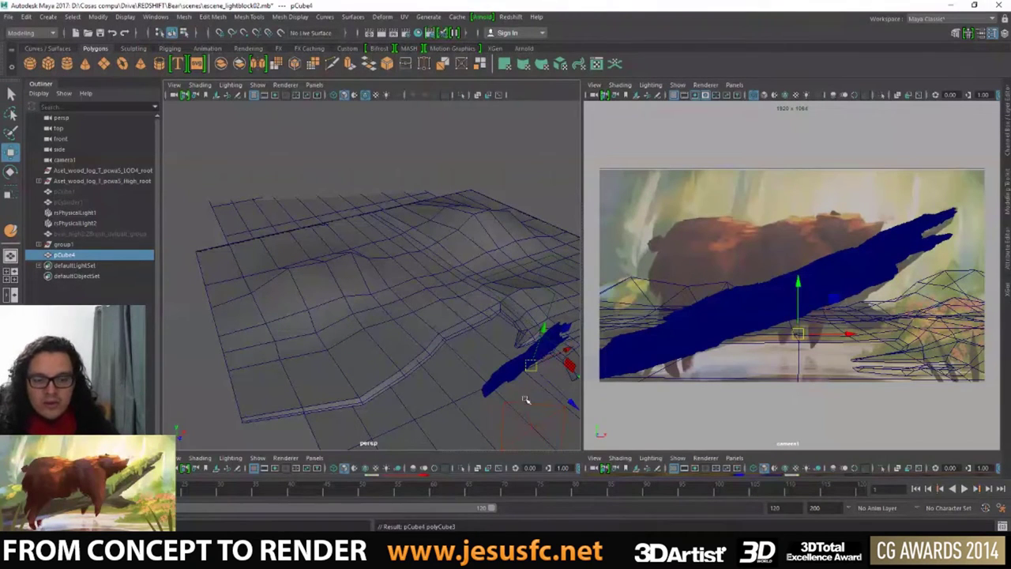
{"action": "key", "text": "e"}
{"action": "key", "text": "r"}
{"action": "mouse_move", "coordinate": [531, 367]}
{"action": "left_mouse_down"}
{"action": "mouse_move", "coordinate": [560, 375]}
{"action": "mouse_move", "coordinate": [448, 323]}
{"action": "left_mouse_up"}
{"action": "key", "text": "w"}
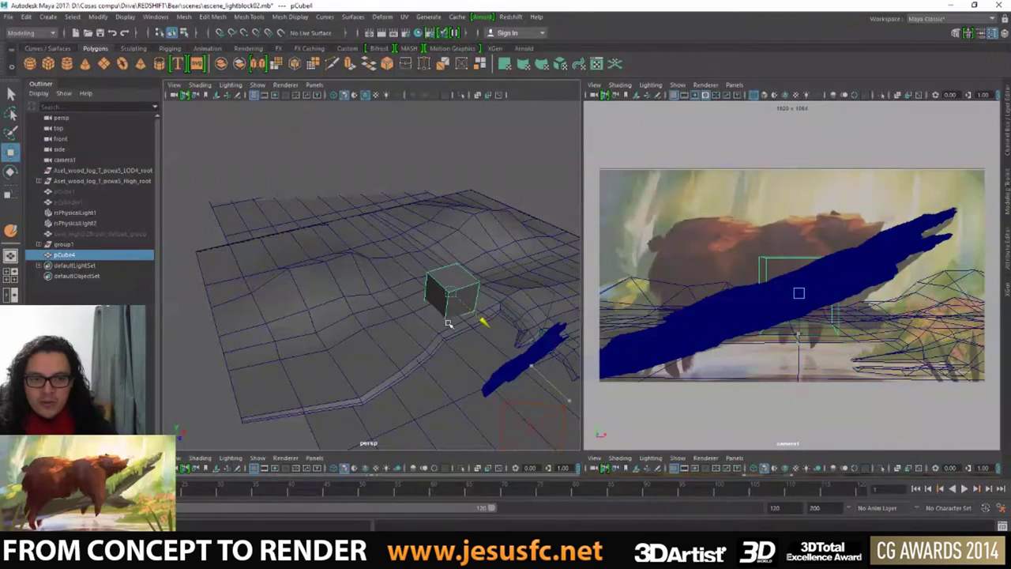
{"action": "left_click_drag", "start_coordinate": [481, 287], "coordinate": [399, 299]}
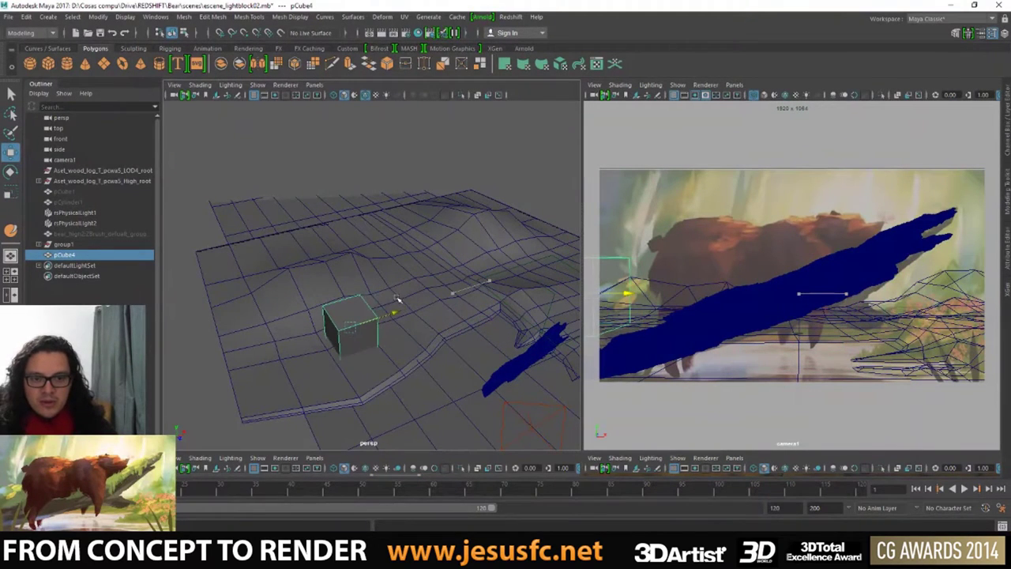
- Reselect the cube and position it at the ground mesh's left end
{"action": "left_click", "coordinate": [640, 278]}
{"action": "left_click", "coordinate": [383, 324]}
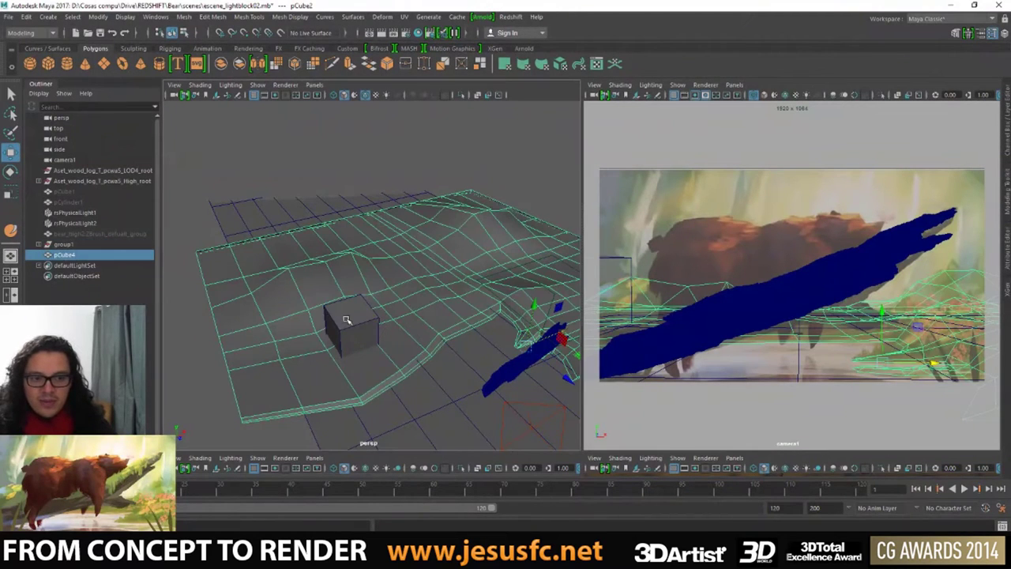
{"action": "left_click_drag", "start_coordinate": [372, 353], "coordinate": [291, 287]}
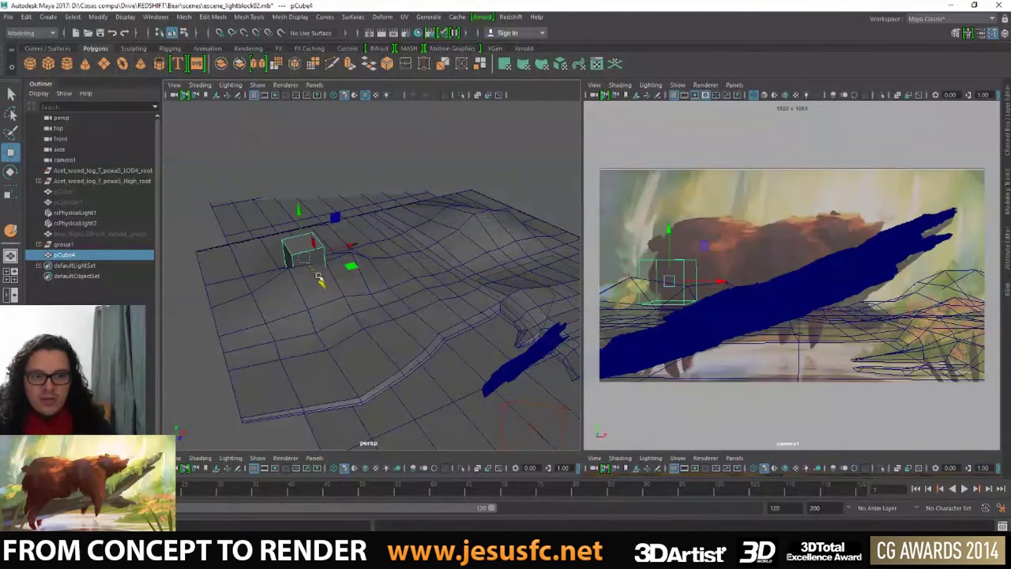
{"action": "left_click_drag", "start_coordinate": [348, 246], "coordinate": [299, 250]}
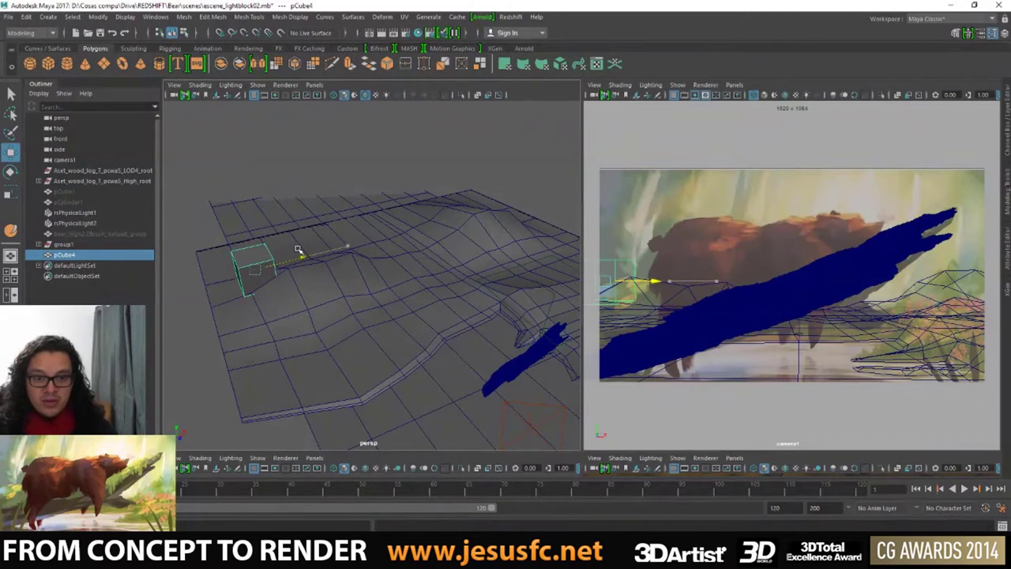
{"action": "key", "text": "r"}
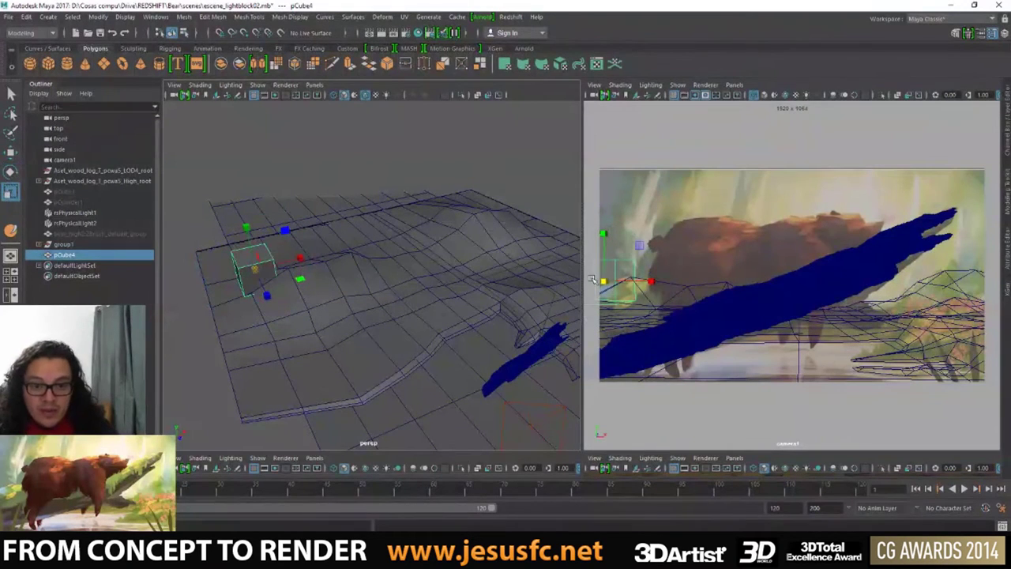
{"action": "key", "text": "w"}
{"action": "left_click_drag", "start_coordinate": [265, 294], "coordinate": [259, 289]}
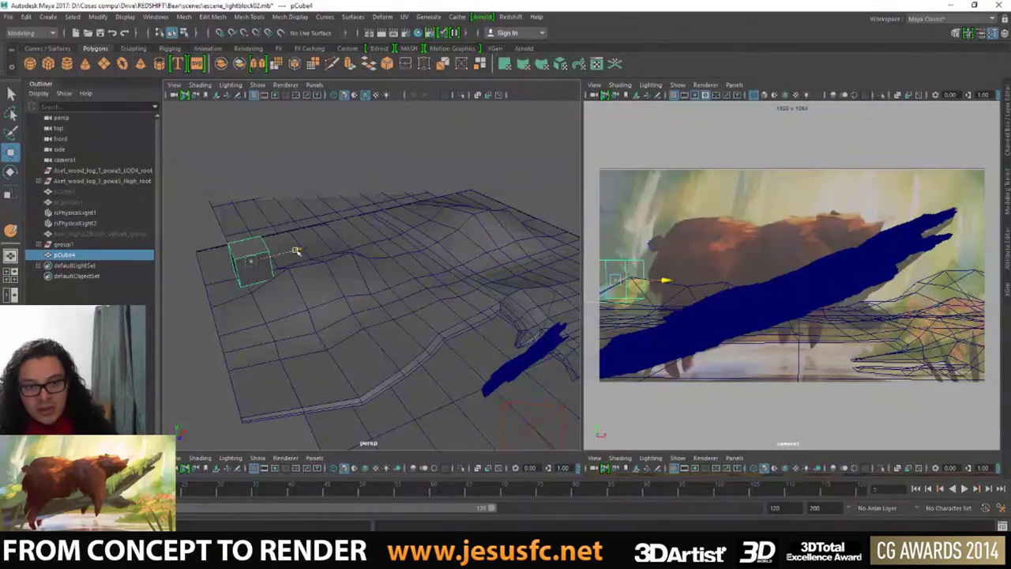
{"action": "mouse_move", "coordinate": [259, 288]}
{"action": "left_mouse_down"}
{"action": "mouse_move", "coordinate": [293, 253]}
{"action": "mouse_move", "coordinate": [269, 278]}
{"action": "left_mouse_up"}
- Move the cube's pivot to its bottom corner and resize it to fit the trunk base
{"action": "key", "text": "e"}
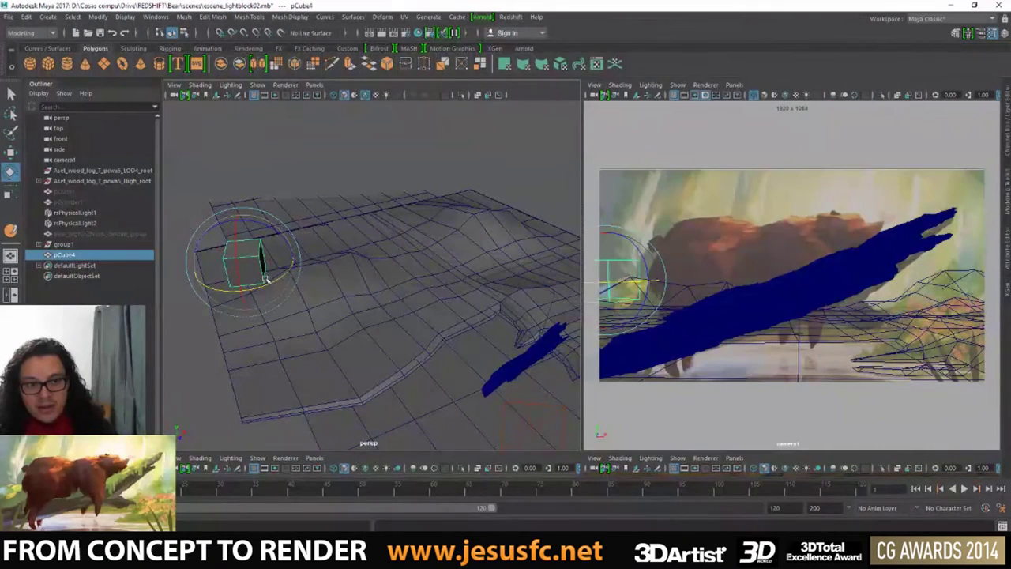
{"action": "key", "text": "r"}
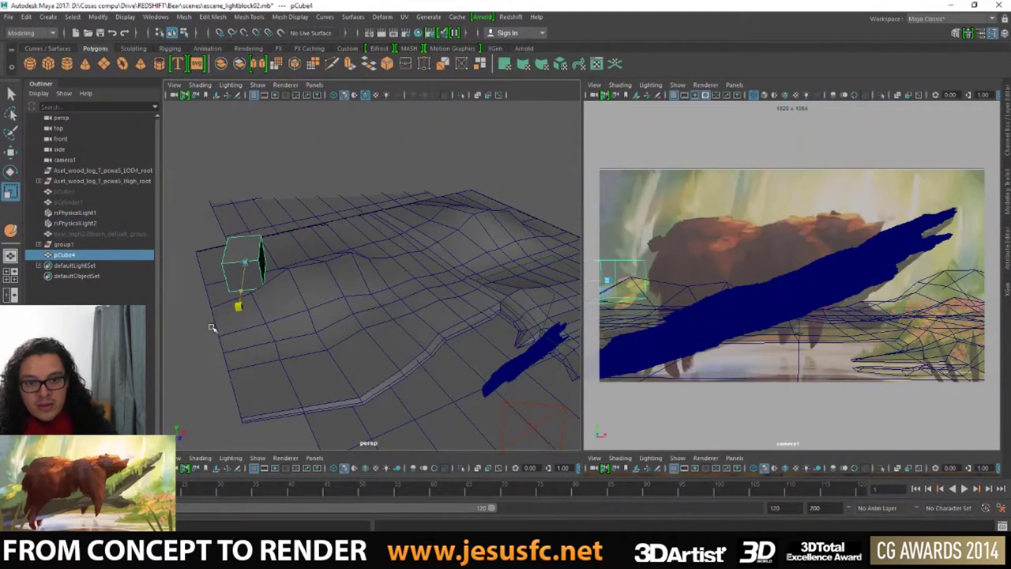
{"action": "key", "text": "w"}
{"action": "key", "text": "d"}
{"action": "left_click_drag", "start_coordinate": [239, 294], "coordinate": [239, 303]}
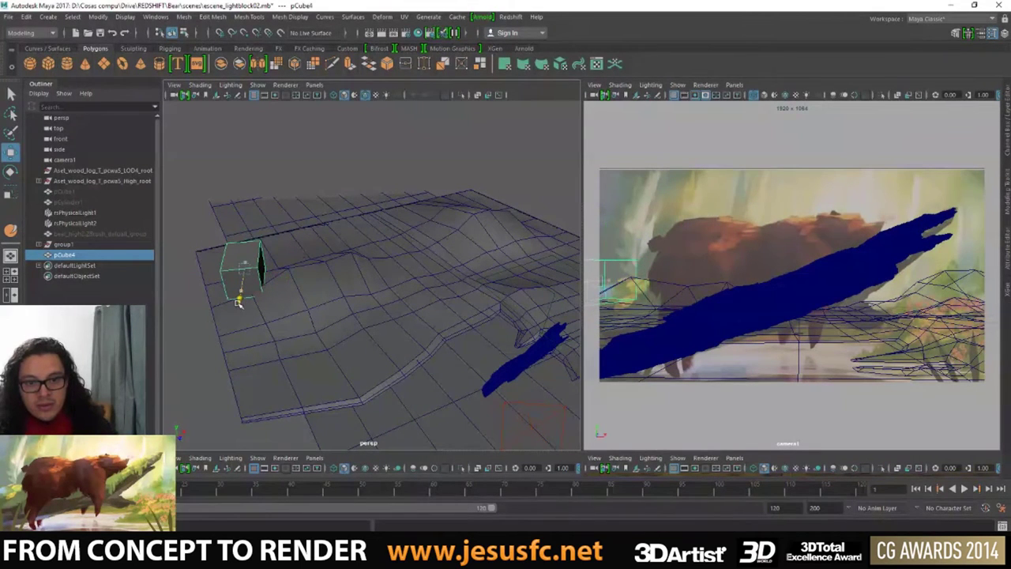
{"action": "key", "text": "e"}
{"action": "key", "text": "r"}
{"action": "mouse_move", "coordinate": [318, 271]}
{"action": "left_mouse_down"}
{"action": "mouse_move", "coordinate": [374, 260]}
{"action": "mouse_move", "coordinate": [307, 277]}
{"action": "mouse_move", "coordinate": [274, 266]}
{"action": "left_mouse_up"}
{"action": "key", "text": "w"}
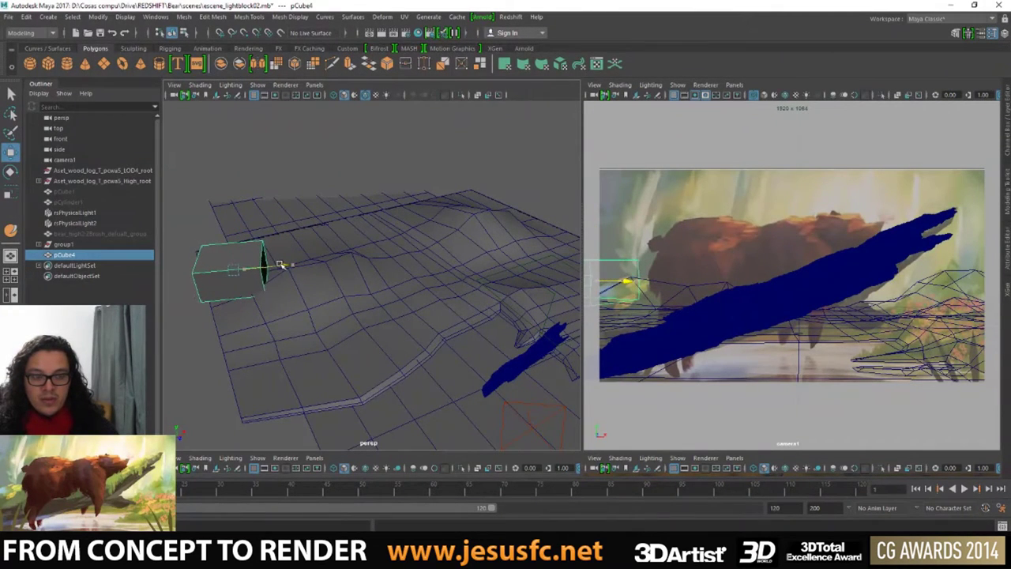
- Select pCube4's top face and extrude it upward into the first trunk segment
{"action": "key", "text": "e"}
{"action": "key", "text": "q"}
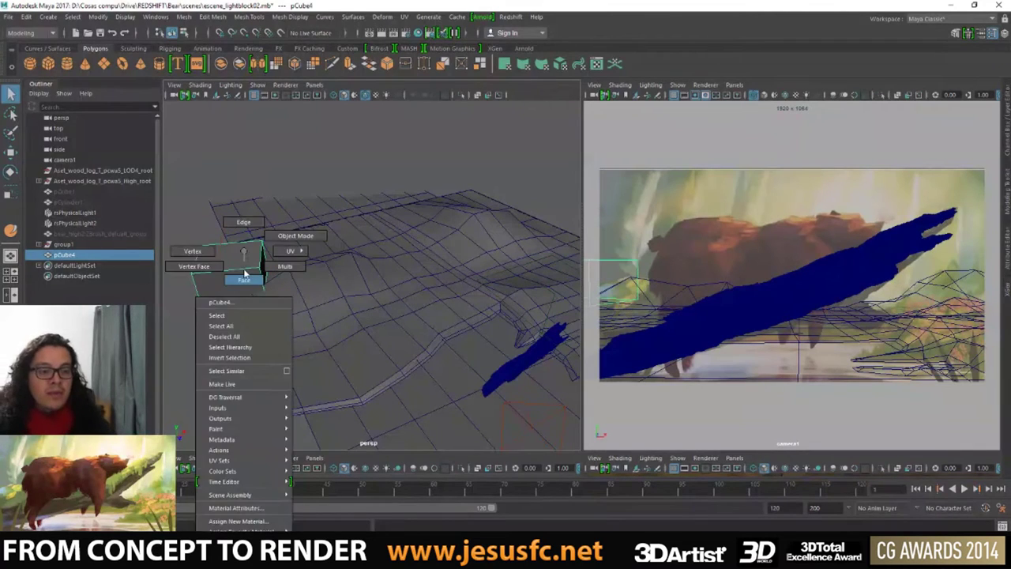
{"action": "right_click_drag", "start_coordinate": [261, 265], "coordinate": [261, 291]}
{"action": "left_click", "coordinate": [233, 253]}
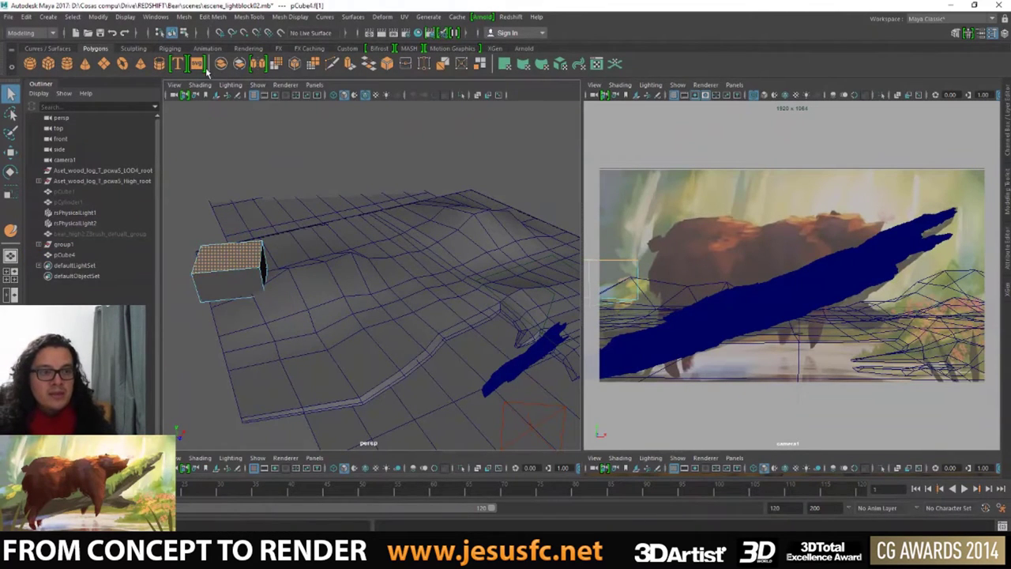
{"action": "key", "text": "ctrl+e"}
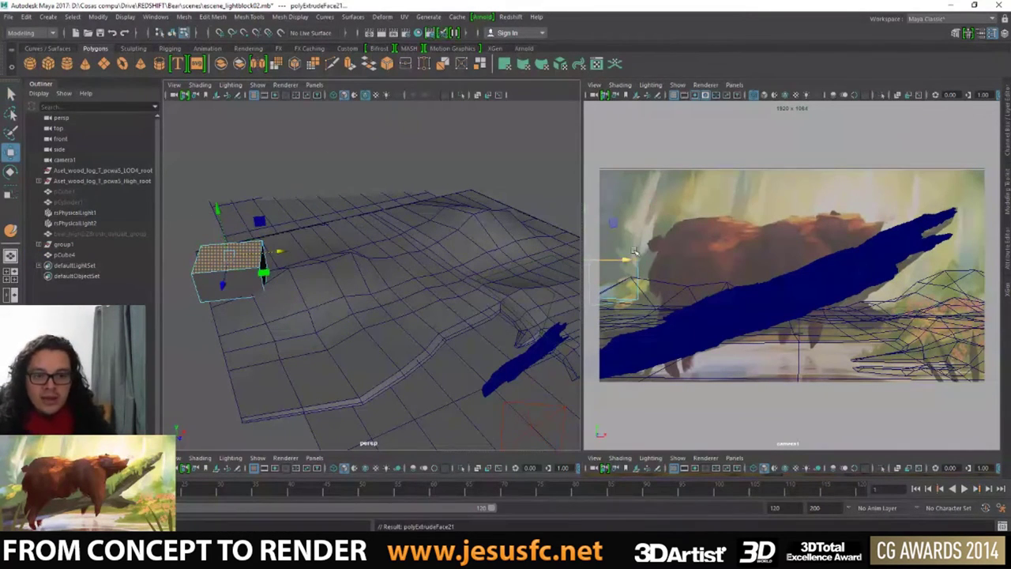
{"action": "left_click_drag", "start_coordinate": [589, 252], "coordinate": [590, 221]}
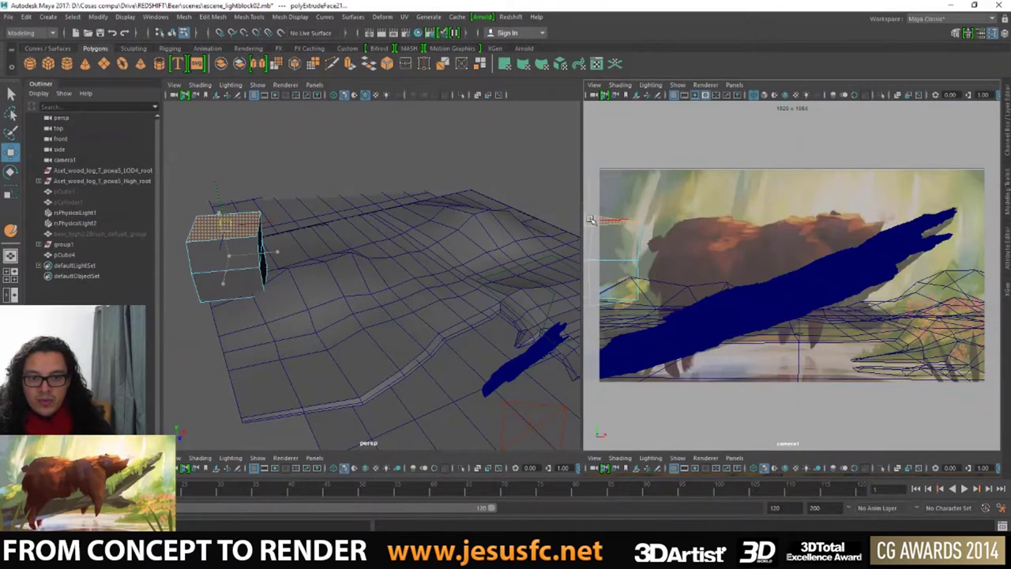
{"action": "key", "text": "e"}
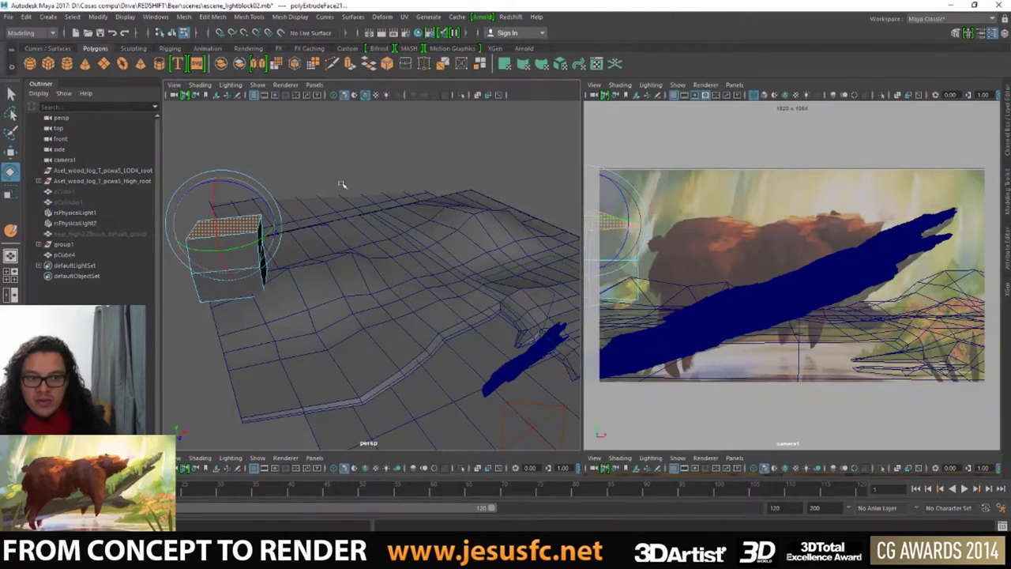
{"action": "right_click_drag", "start_coordinate": [304, 224], "coordinate": [553, 308], "text": "alt"}
{"action": "mouse_move", "coordinate": [552, 308]}
{"action": "left_mouse_down", "text": "alt"}
{"action": "mouse_move", "coordinate": [384, 278]}
{"action": "mouse_move", "coordinate": [469, 316]}
{"action": "mouse_move", "coordinate": [419, 289]}
{"action": "mouse_move", "coordinate": [420, 299]}
{"action": "left_mouse_up", "text": "alt"}
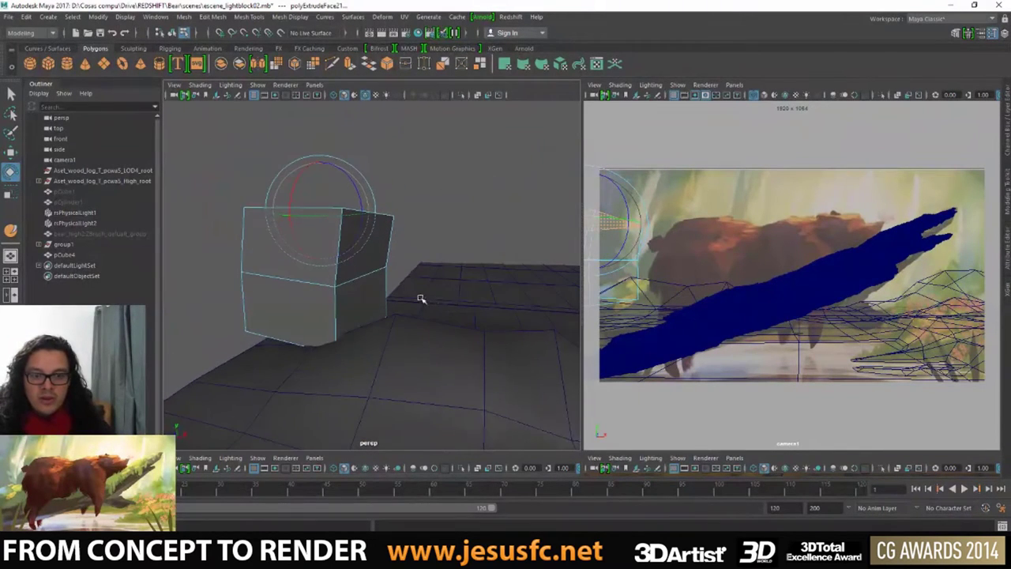
- Extrude the top face five more times, raising and slightly bending each new section
{"action": "key", "text": "ctrl+e"}
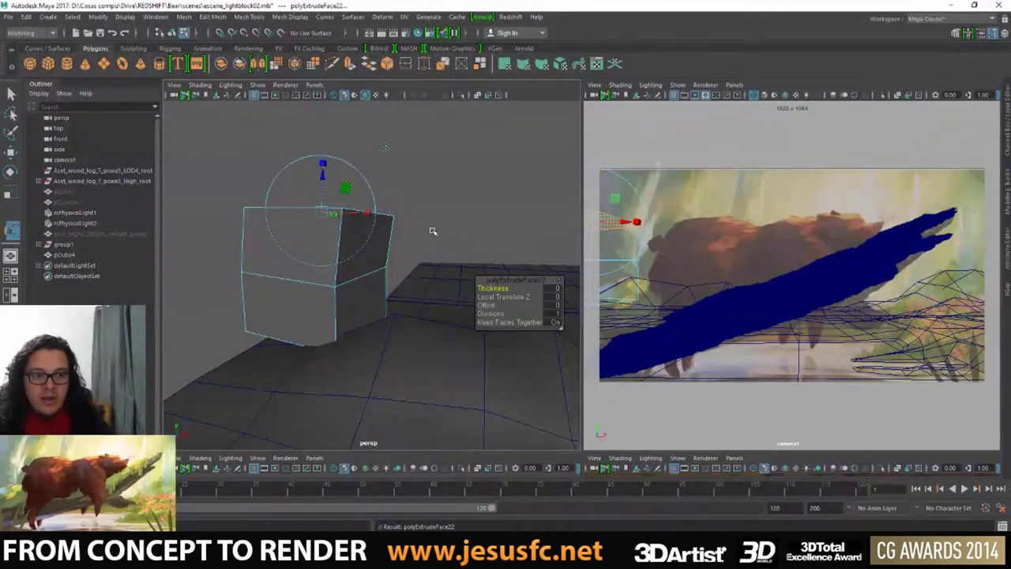
{"action": "left_click_drag", "start_coordinate": [324, 217], "coordinate": [336, 158]}
{"action": "key", "text": "e"}
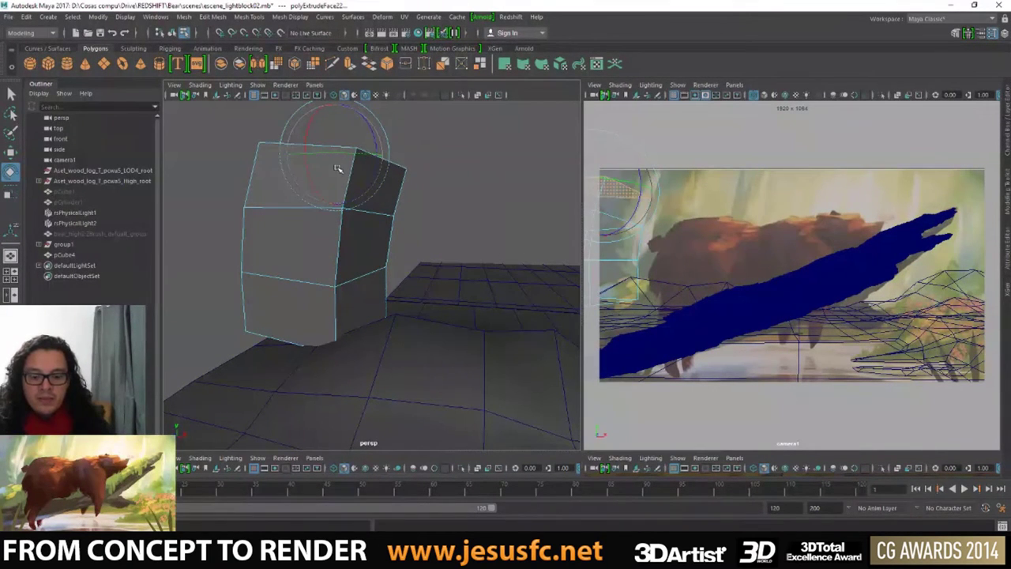
{"action": "key", "text": "ctrl+e"}
{"action": "left_click_drag", "start_coordinate": [348, 156], "coordinate": [366, 77]}
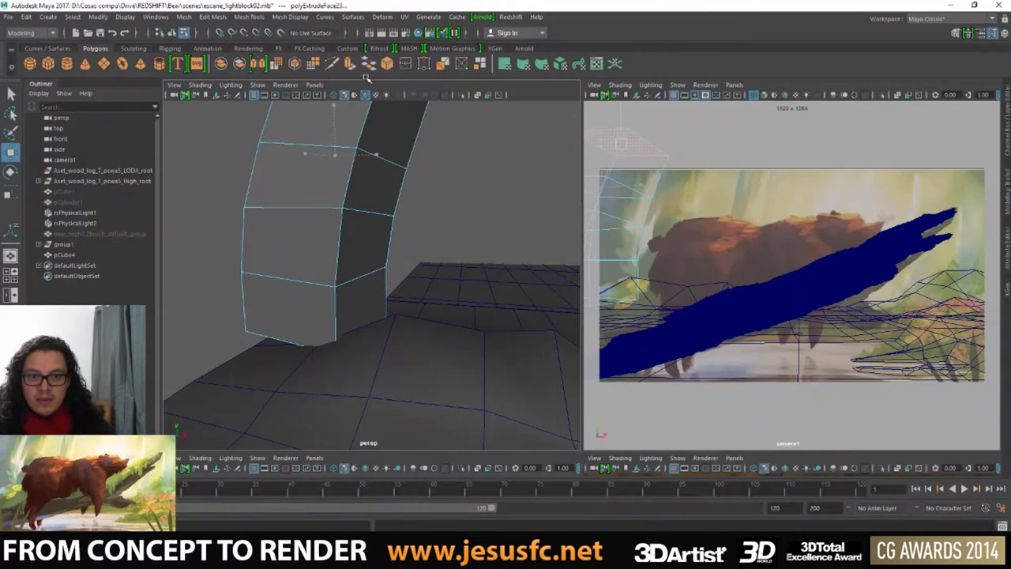
{"action": "key", "text": "f"}
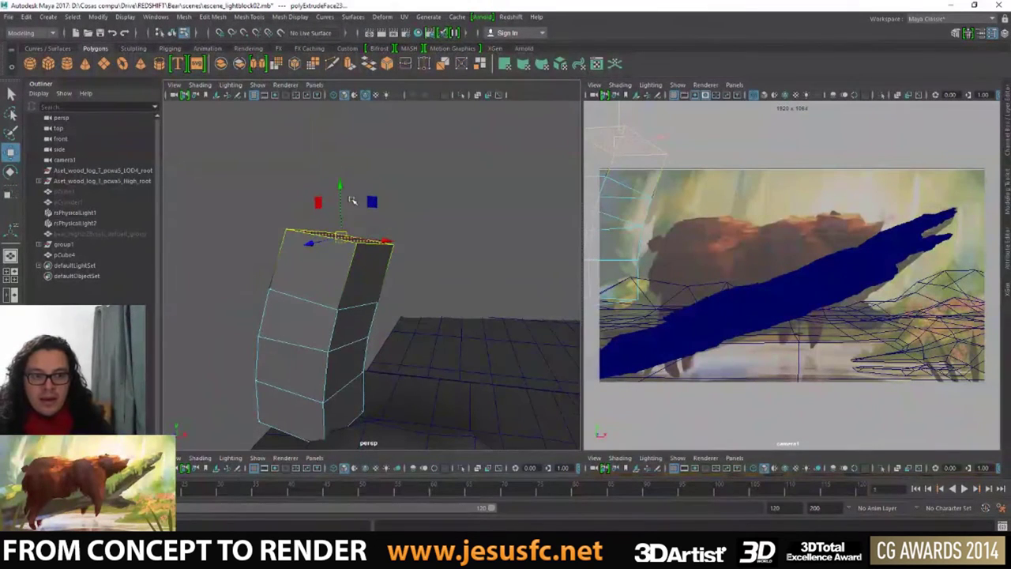
{"action": "key", "text": "ctrl+e"}
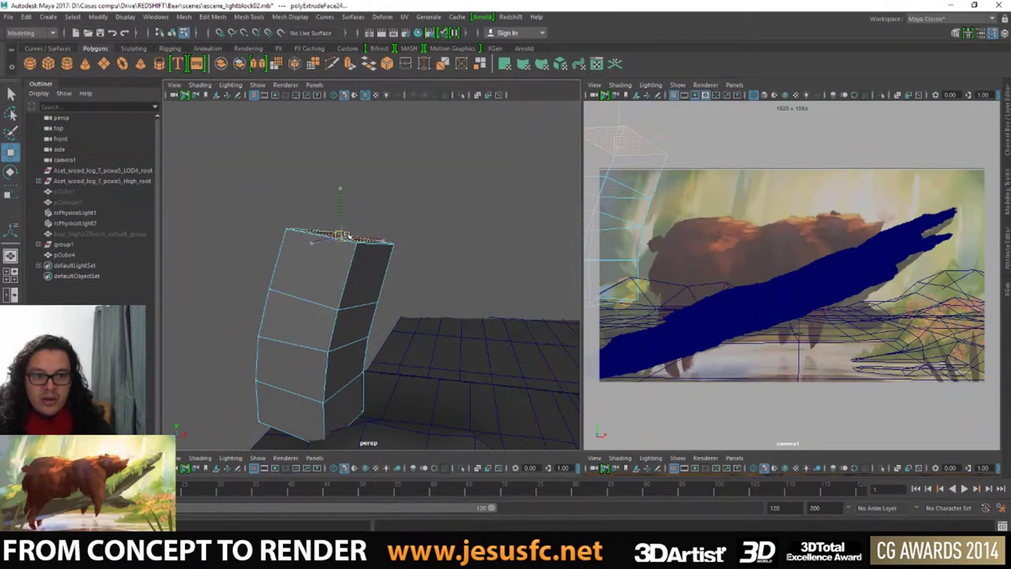
{"action": "left_click_drag", "start_coordinate": [346, 236], "coordinate": [366, 169]}
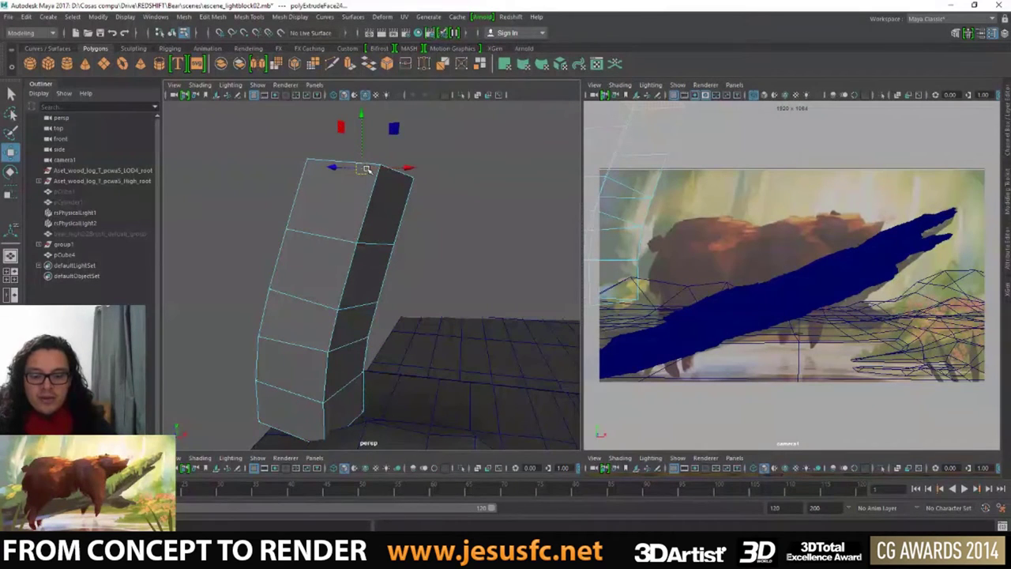
{"action": "key", "text": "ctrl+e"}
{"action": "mouse_move", "coordinate": [365, 158]}
{"action": "left_mouse_down"}
{"action": "mouse_move", "coordinate": [376, 101]}
{"action": "mouse_move", "coordinate": [384, 142]}
{"action": "mouse_move", "coordinate": [368, 187]}
{"action": "left_mouse_up"}
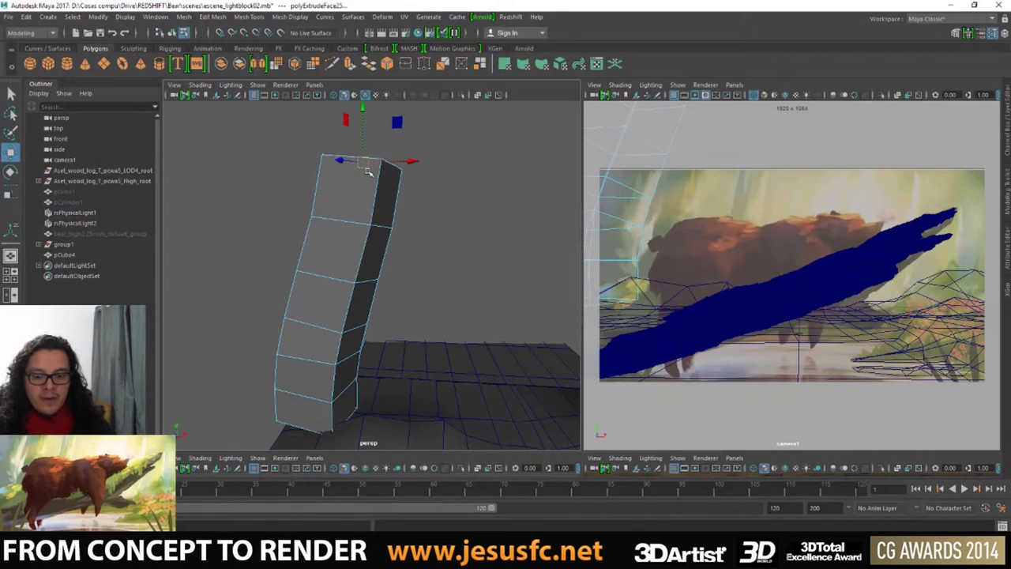
{"action": "key", "text": "ctrl+e"}
{"action": "mouse_move", "coordinate": [368, 172]}
{"action": "left_mouse_down"}
{"action": "mouse_move", "coordinate": [363, 96]}
{"action": "mouse_move", "coordinate": [372, 158]}
{"action": "left_mouse_up"}
{"action": "right_click_drag", "start_coordinate": [368, 163], "coordinate": [376, 176]}
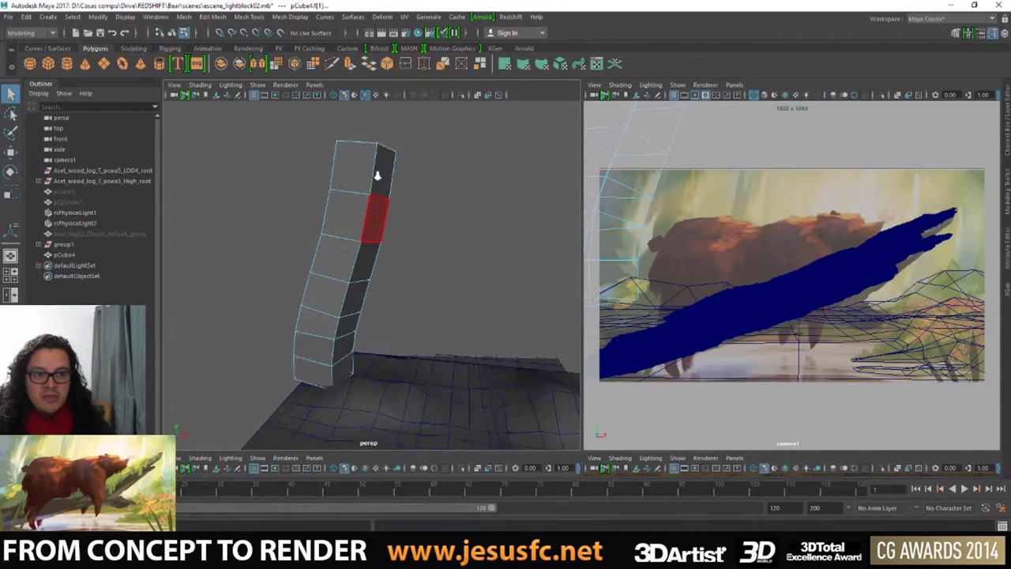
- Select the column's top face and resize it, shrinking it first and then enlarging it
{"action": "left_click_drag", "start_coordinate": [377, 176], "coordinate": [326, 132], "text": "alt"}
{"action": "left_click_drag", "start_coordinate": [325, 132], "coordinate": [423, 190]}
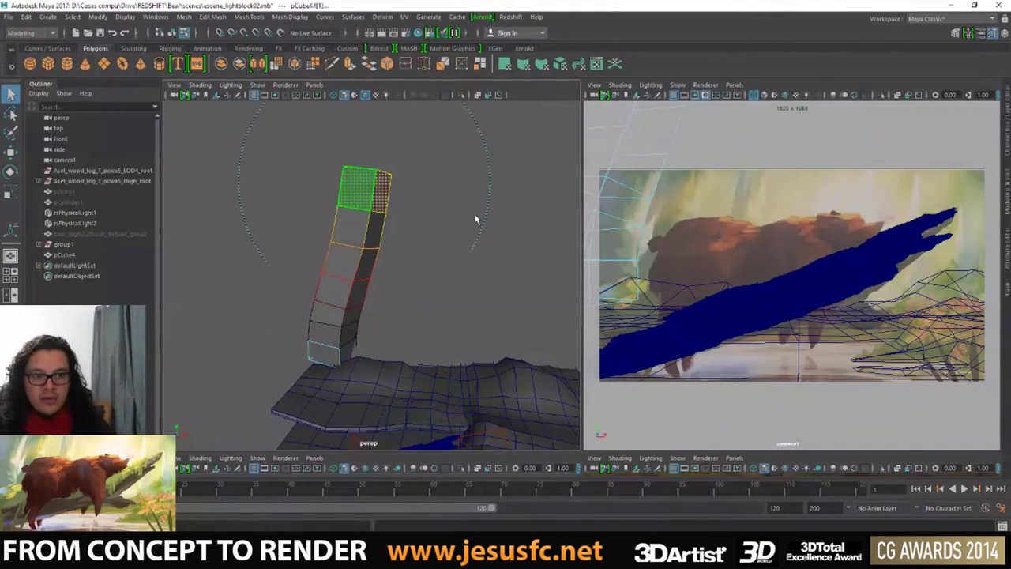
{"action": "left_click", "coordinate": [360, 188]}
{"action": "key", "text": "e"}
{"action": "key", "text": "r"}
{"action": "left_click_drag", "start_coordinate": [363, 191], "coordinate": [349, 192]}
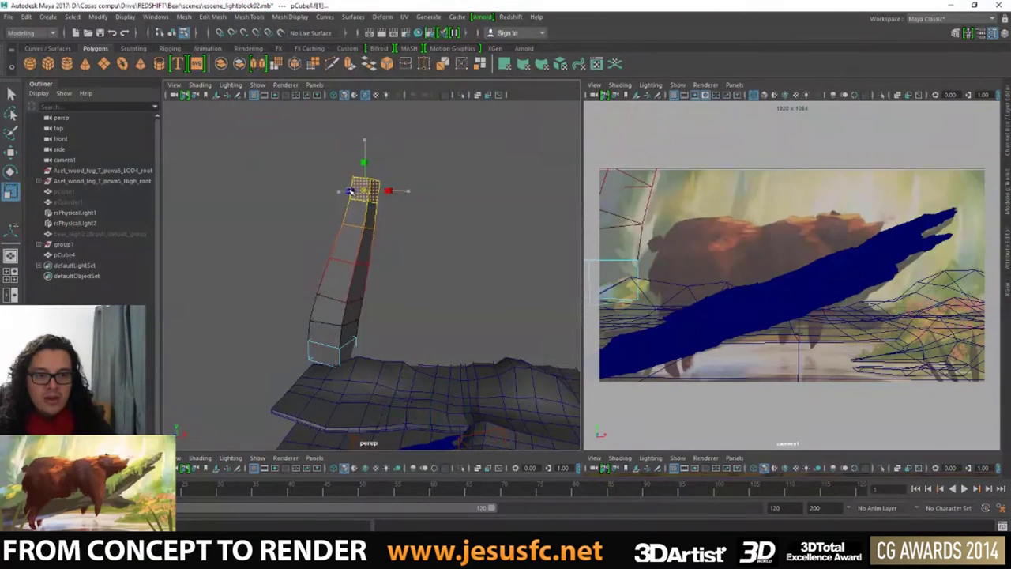
{"action": "key", "text": "w"}
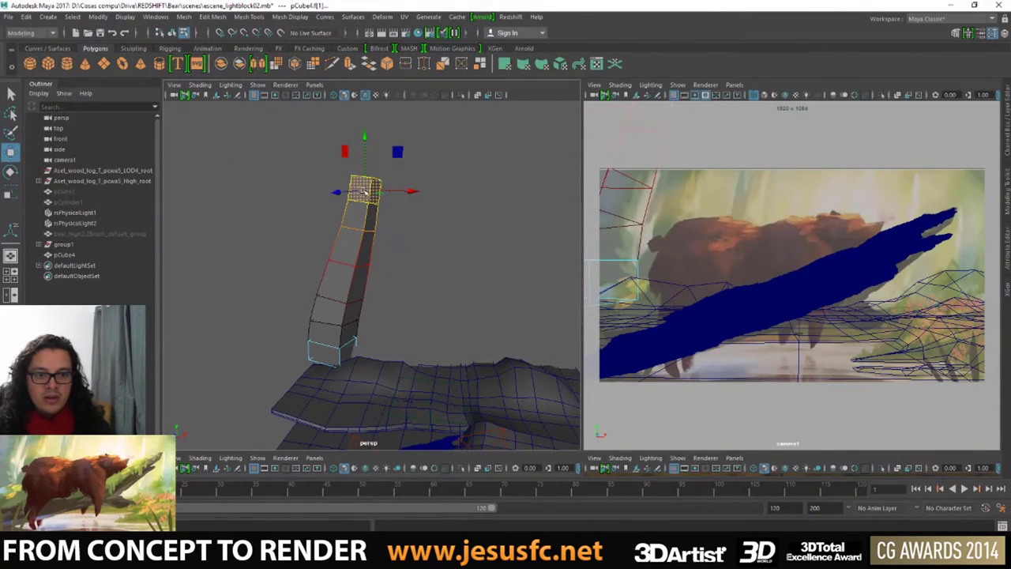
{"action": "key", "text": "r"}
{"action": "left_click_drag", "start_coordinate": [363, 190], "coordinate": [399, 202]}
- Shift the top face left along X to curve the trunk back, then return to Object Mode
{"action": "key", "text": "w"}
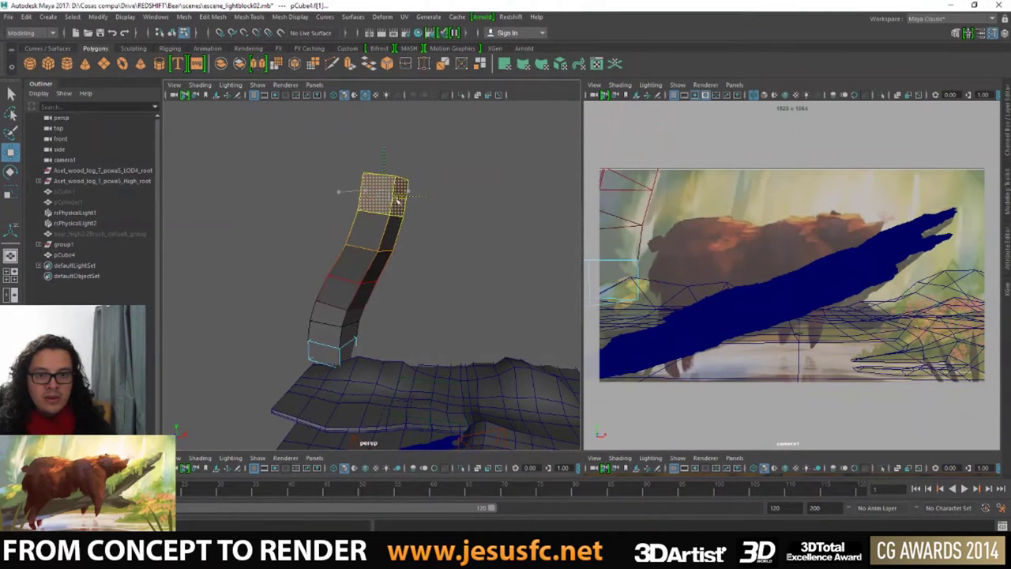
{"action": "key", "text": "ctrl+z"}
{"action": "left_click_drag", "start_coordinate": [391, 192], "coordinate": [420, 192]}
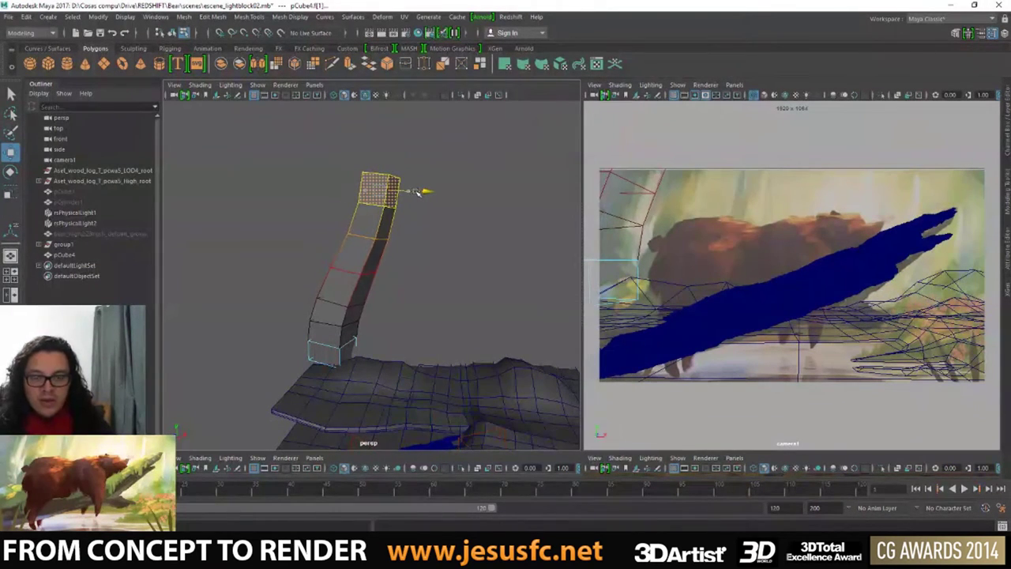
{"action": "left_click", "coordinate": [447, 228]}
{"action": "mouse_move", "coordinate": [442, 226]}
{"action": "left_mouse_down", "text": "alt"}
{"action": "mouse_move", "coordinate": [419, 219]}
{"action": "mouse_move", "coordinate": [466, 227]}
{"action": "mouse_move", "coordinate": [341, 236]}
{"action": "mouse_move", "coordinate": [375, 295]}
{"action": "mouse_move", "coordinate": [313, 307]}
{"action": "left_mouse_up", "text": "alt"}
{"action": "left_click", "coordinate": [305, 280]}
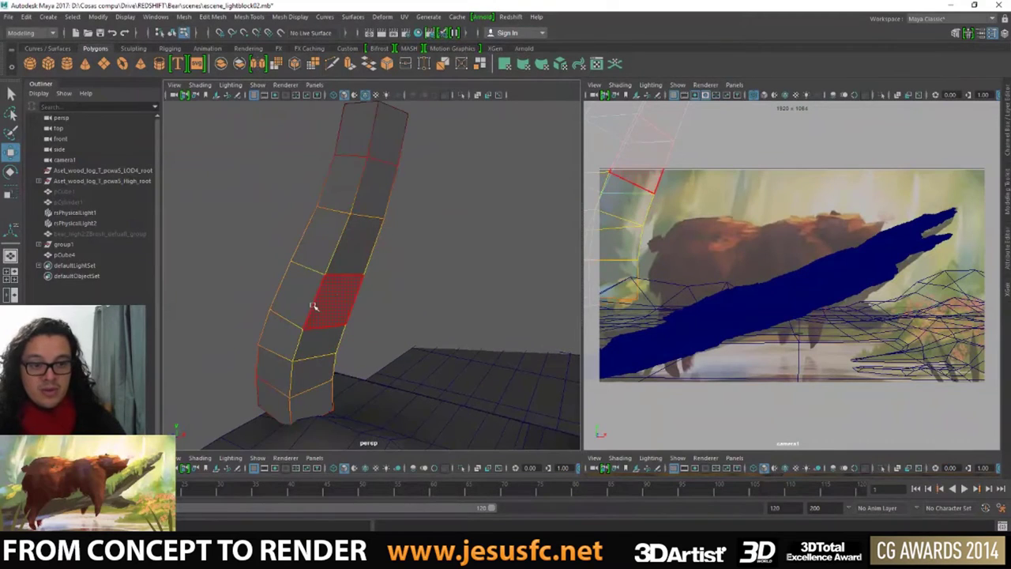
{"action": "right_click_drag", "start_coordinate": [331, 288], "coordinate": [343, 292]}
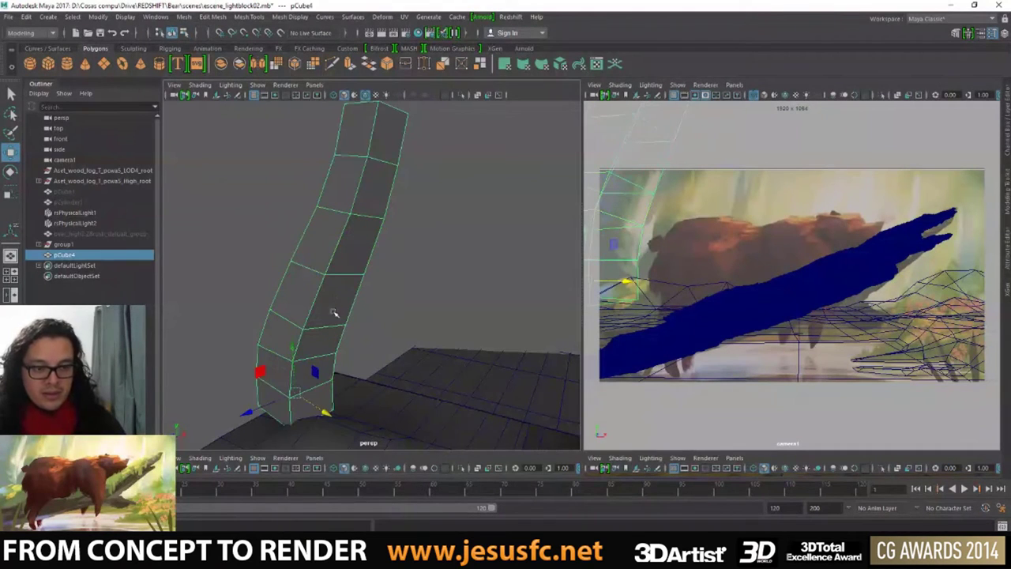
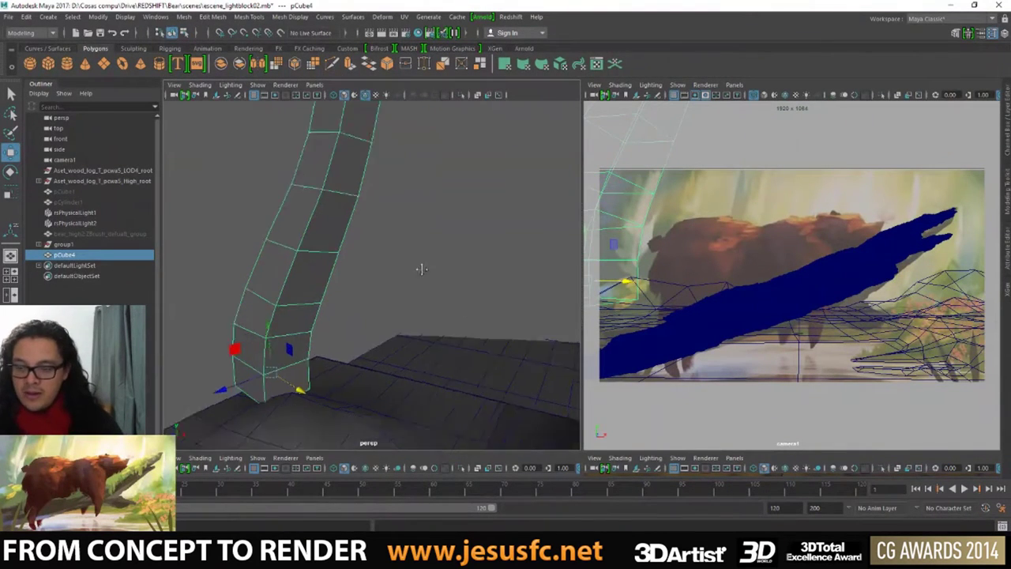
- Duplicate pCube4 as pCube5, slide the copy just right of the original, and scale it thinner
{"action": "mouse_move", "coordinate": [418, 266]}
{"action": "left_mouse_down", "text": "alt"}
{"action": "mouse_move", "coordinate": [327, 280]}
{"action": "mouse_move", "coordinate": [393, 283]}
{"action": "mouse_move", "coordinate": [433, 208]}
{"action": "left_mouse_up", "text": "alt"}
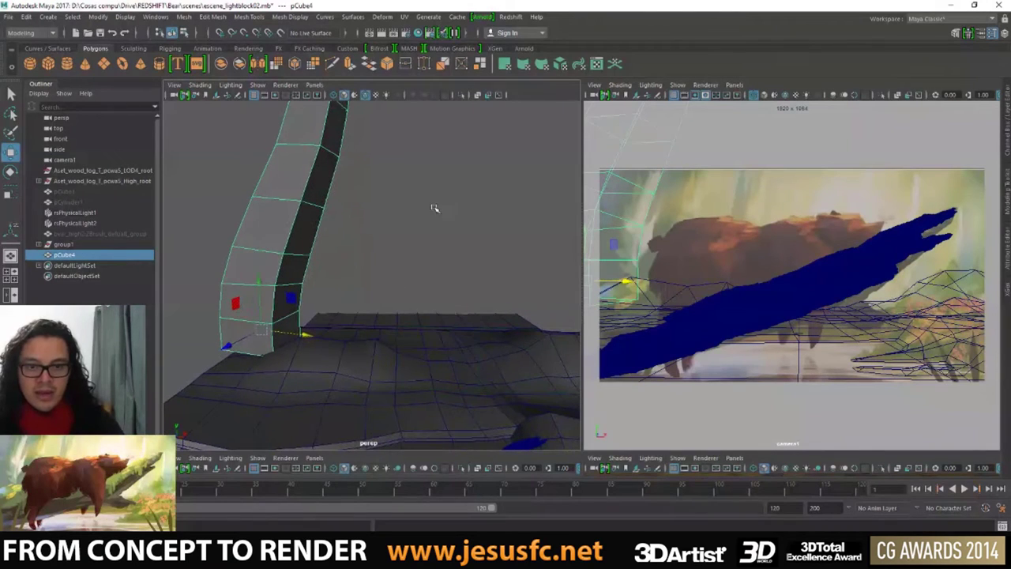
{"action": "key", "text": "ctrl+d"}
{"action": "mouse_move", "coordinate": [264, 242]}
{"action": "left_mouse_down", "text": "alt"}
{"action": "mouse_move", "coordinate": [327, 276]}
{"action": "mouse_move", "coordinate": [229, 332]}
{"action": "mouse_move", "coordinate": [379, 311]}
{"action": "mouse_move", "coordinate": [338, 310]}
{"action": "mouse_move", "coordinate": [308, 286]}
{"action": "mouse_move", "coordinate": [265, 306]}
{"action": "left_mouse_up", "text": "alt"}
{"action": "key", "text": "r"}
{"action": "key", "text": "w"}
{"action": "key", "text": "r"}
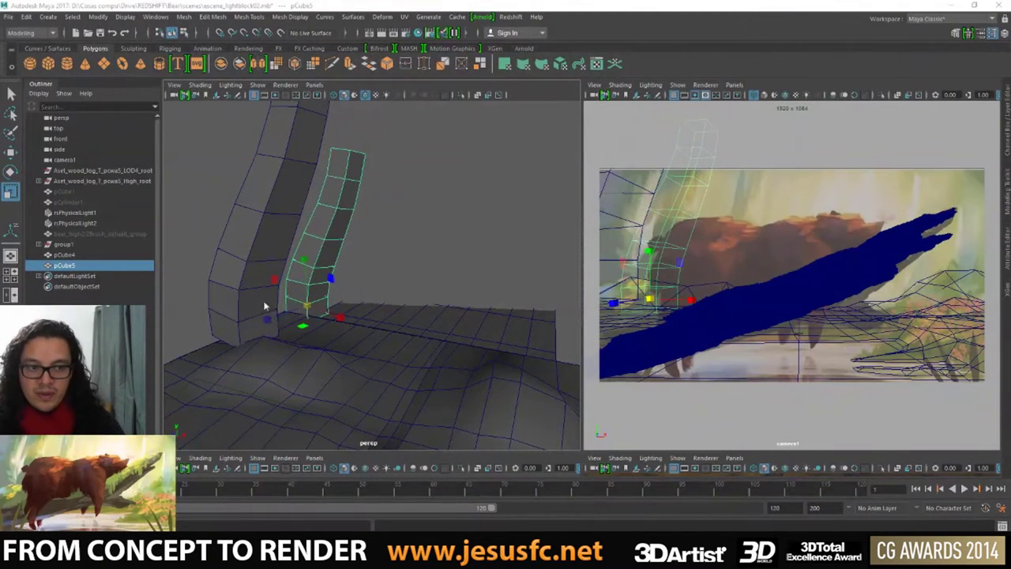
- Check the bear painting, then switch pCube5 to edge mode and tilt the selected edges slightly
{"action": "key", "text": "alt+Tab"}
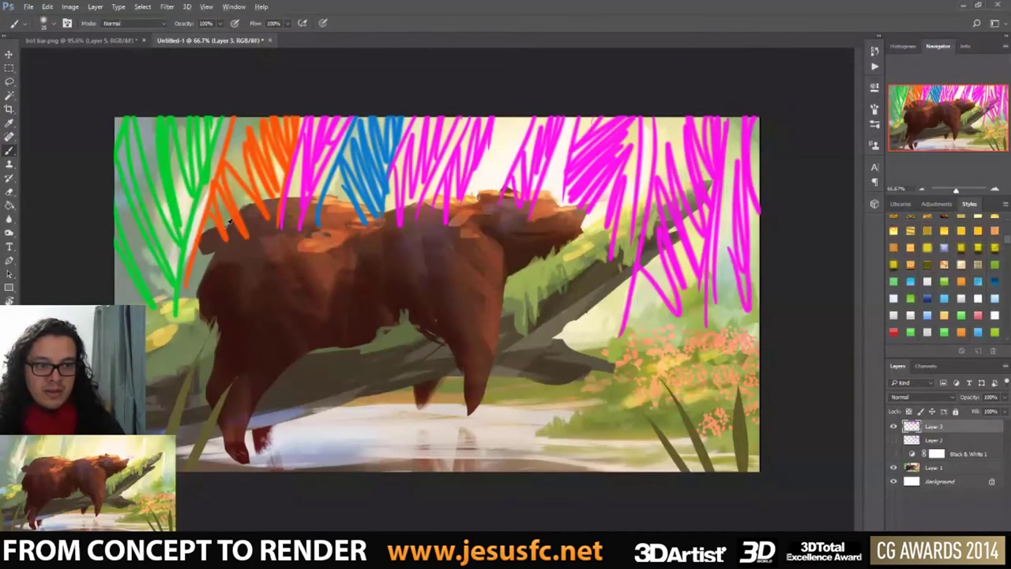
{"action": "key", "text": "alt+Tab"}
{"action": "key", "text": "w"}
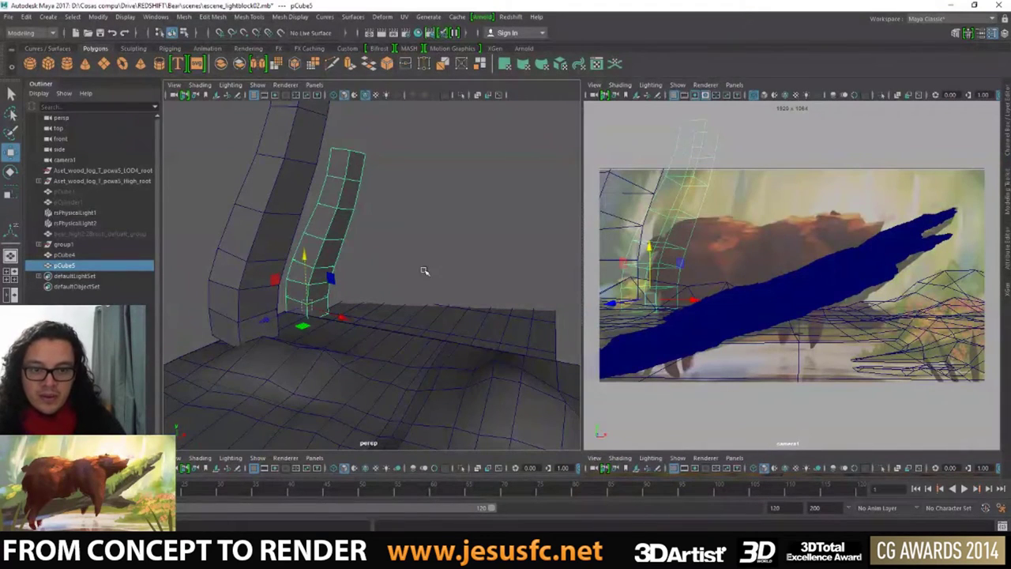
{"action": "key", "text": "d"}
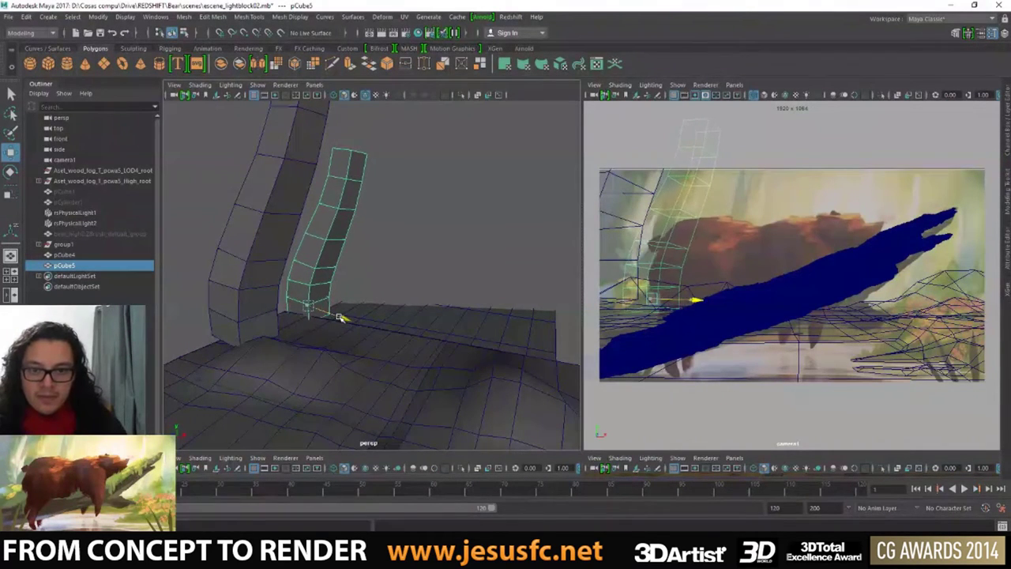
{"action": "key", "text": "r"}
{"action": "left_click_drag", "start_coordinate": [330, 278], "coordinate": [333, 273], "text": "alt"}
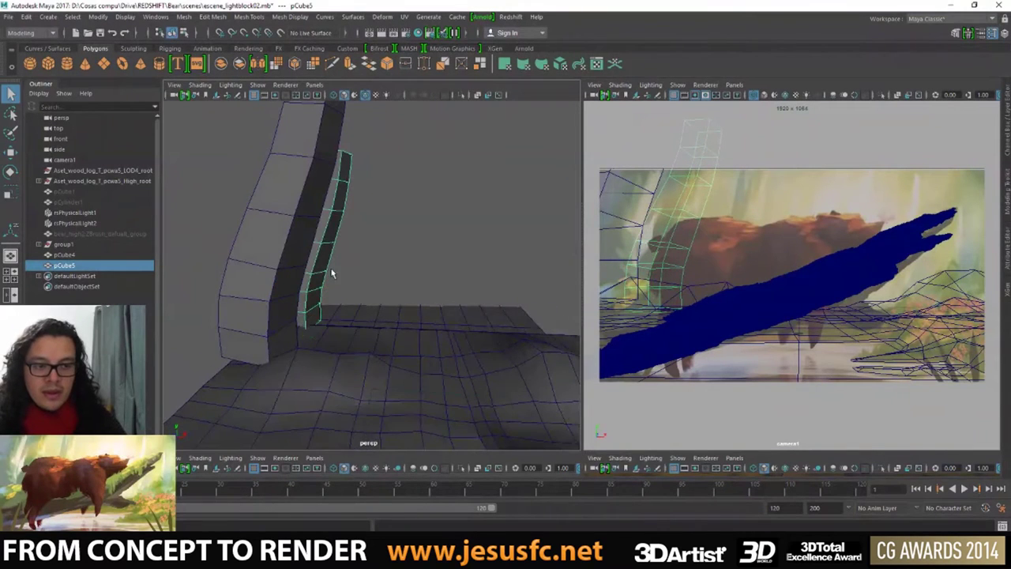
{"action": "right_click_drag", "start_coordinate": [326, 264], "coordinate": [324, 230]}
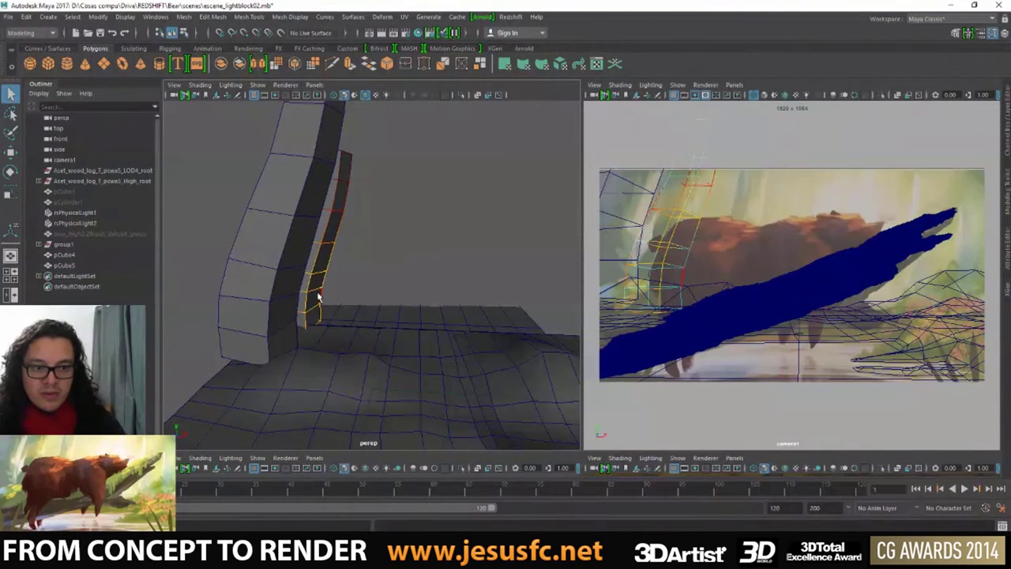
{"action": "key", "text": "e"}
{"action": "left_click_drag", "start_coordinate": [323, 300], "coordinate": [310, 299]}
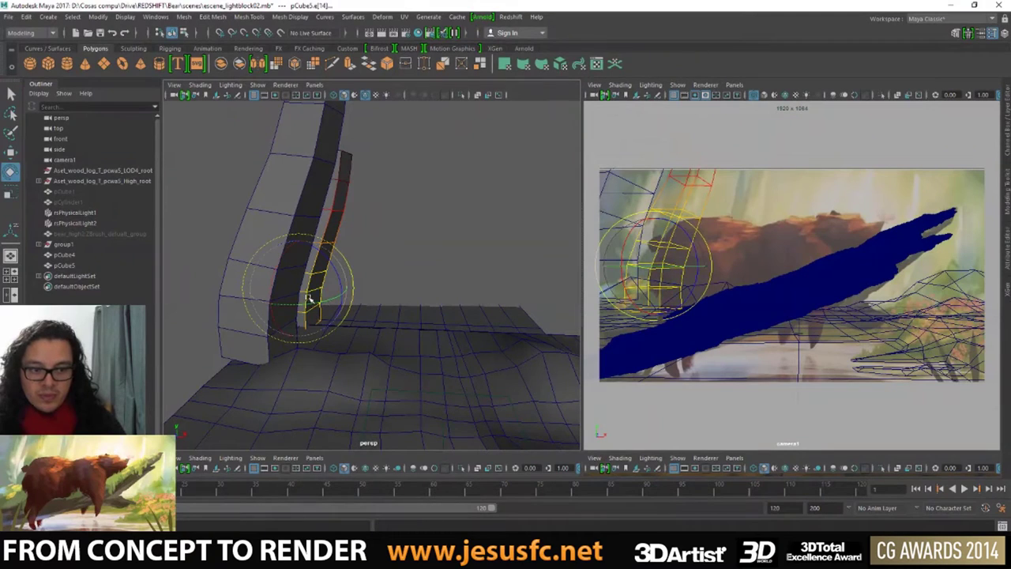
- Select the plank's lower edges and slide them sideways so the bottom bends outward
{"action": "key", "text": "q"}
{"action": "left_click", "coordinate": [321, 324]}
{"action": "key", "text": "e"}
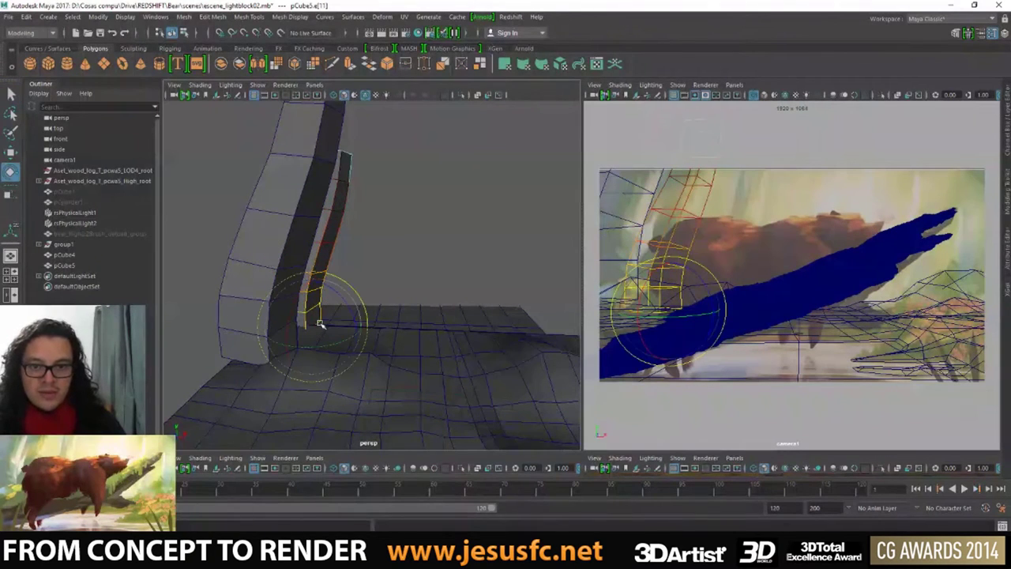
{"action": "key", "text": "w"}
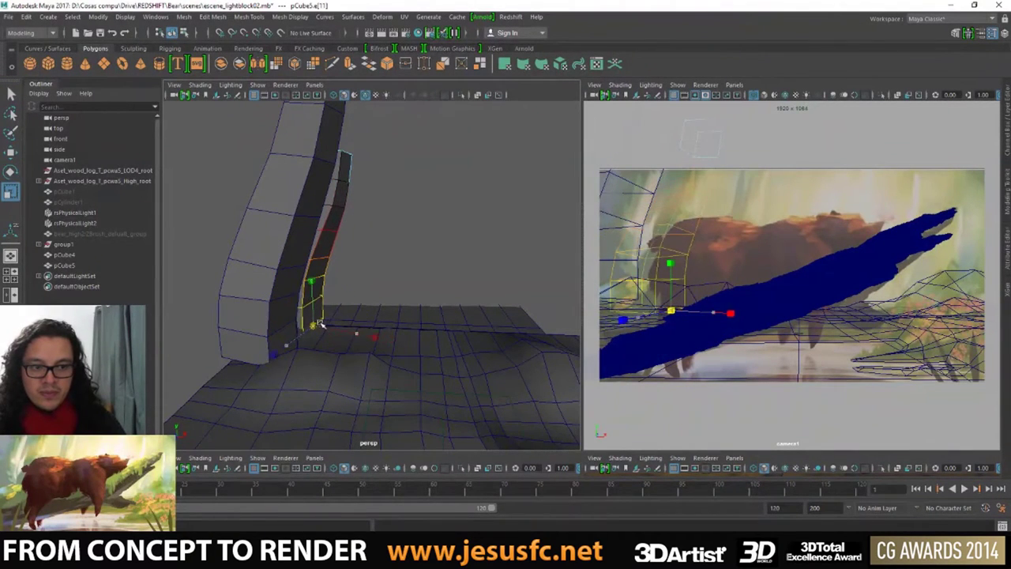
{"action": "left_click_drag", "start_coordinate": [326, 326], "coordinate": [361, 328]}
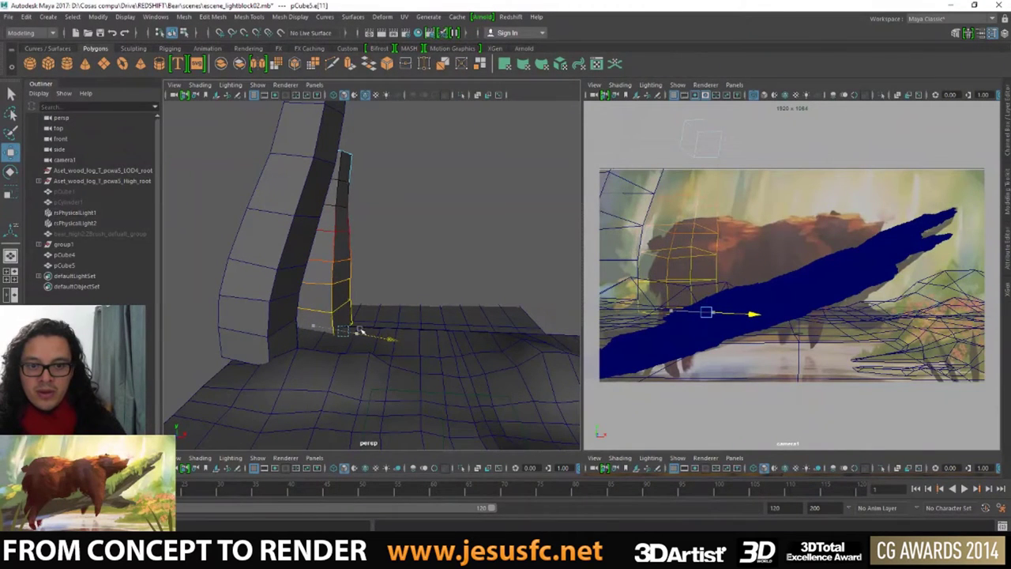
- Soft-select the vertical column of plank edges, nudge them, then select the original trunk pCube4
{"action": "key", "text": "q"}
{"action": "right_click_drag", "start_coordinate": [350, 250], "coordinate": [346, 253]}
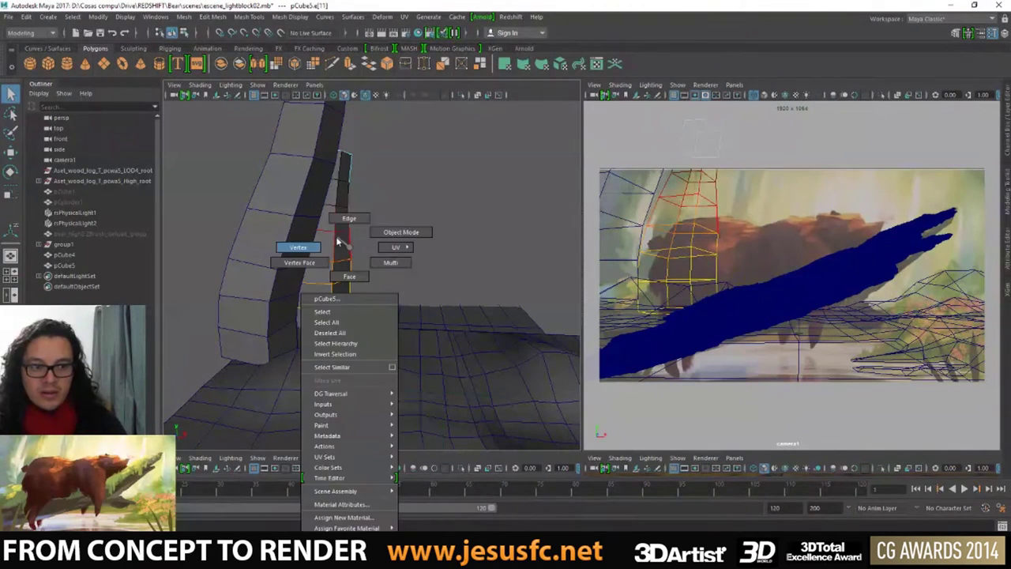
{"action": "key", "text": "w"}
{"action": "left_click_drag", "start_coordinate": [350, 271], "coordinate": [339, 241]}
{"action": "left_click", "coordinate": [352, 214]}
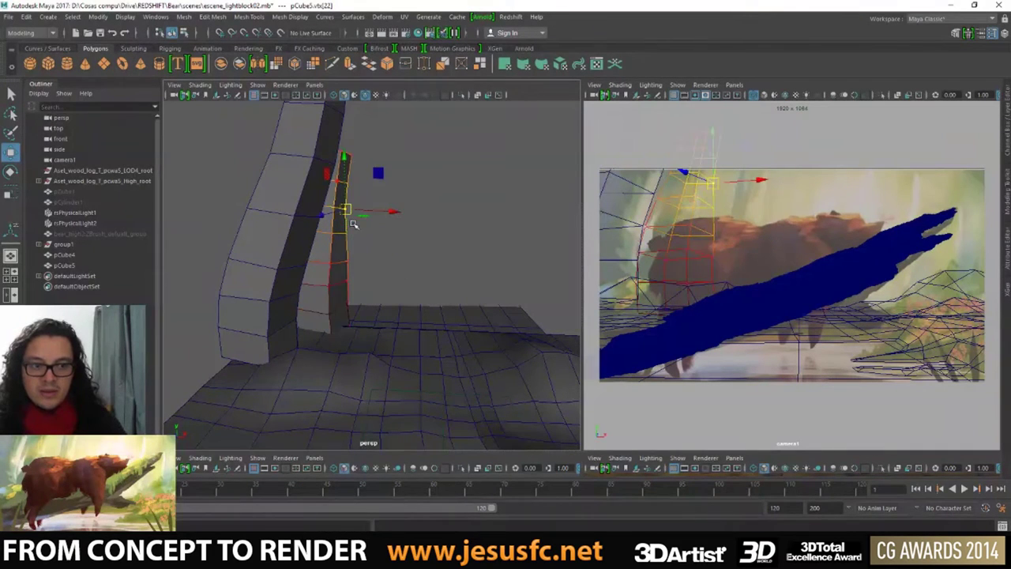
{"action": "key", "text": "ctrl+z"}
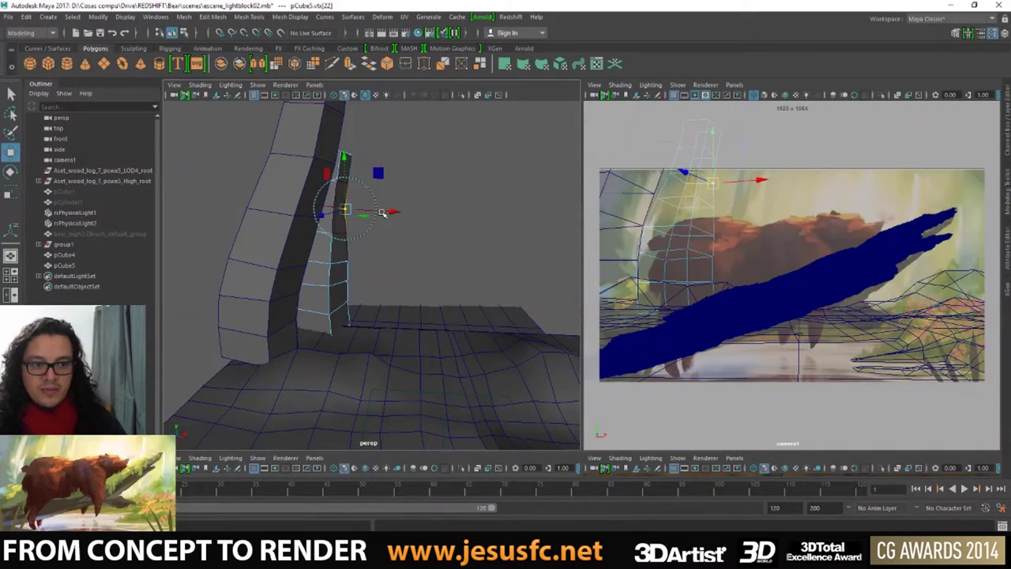
{"action": "left_click", "coordinate": [357, 212]}
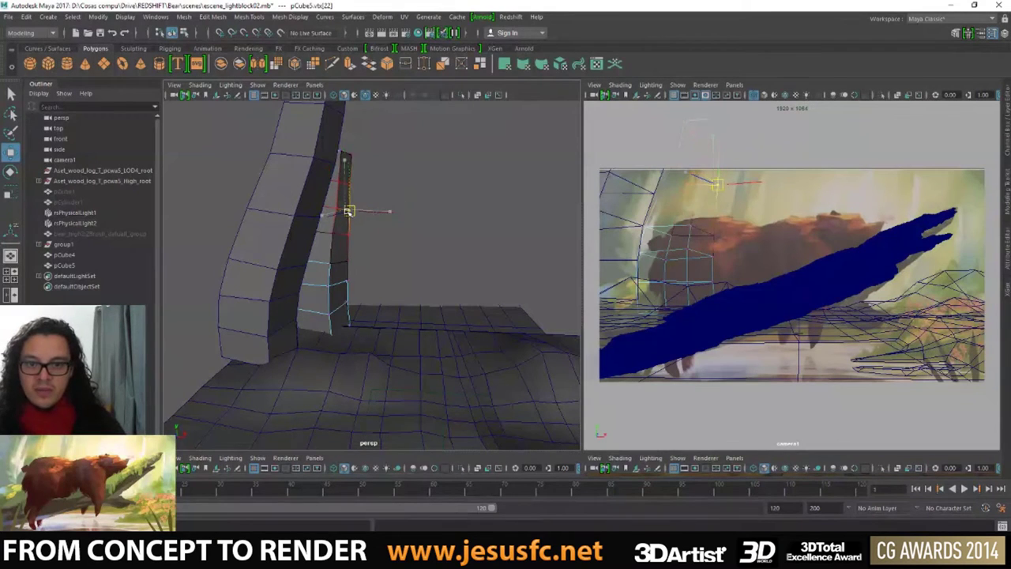
{"action": "left_click", "coordinate": [365, 312]}
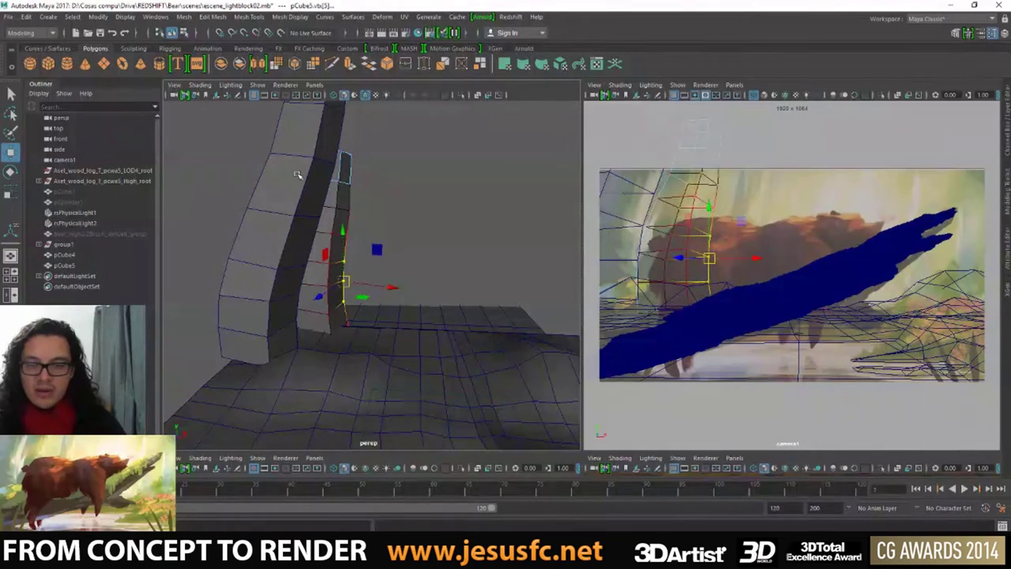
{"action": "left_click", "coordinate": [318, 204]}
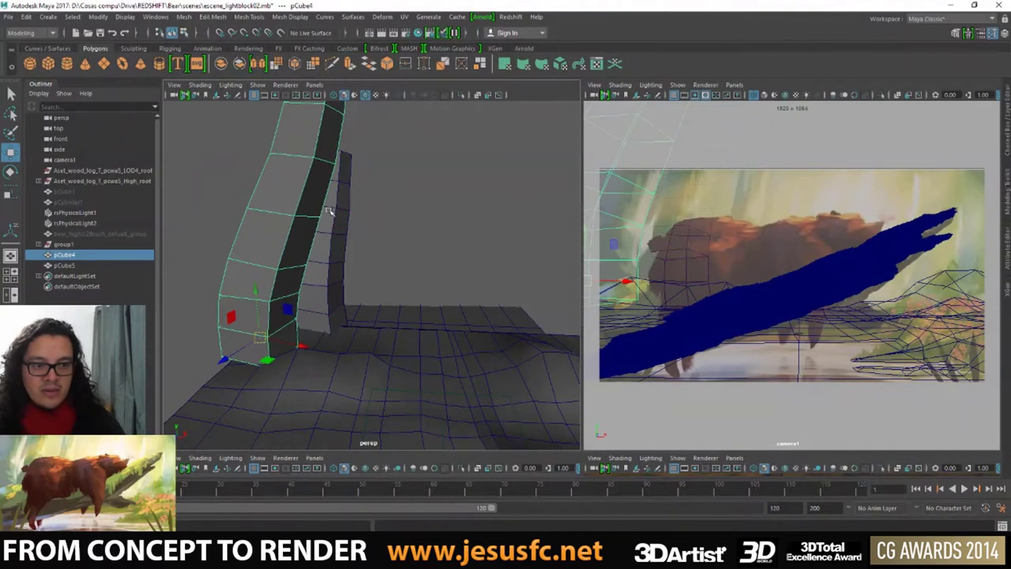
- Switch pCube5 to vertex mode, nudge a vertex up and left, and box-select a vertex column
{"action": "left_click_drag", "start_coordinate": [330, 210], "coordinate": [331, 197], "text": "alt"}
{"action": "right_click_drag", "start_coordinate": [327, 194], "coordinate": [305, 185]}
{"action": "left_click", "coordinate": [320, 203]}
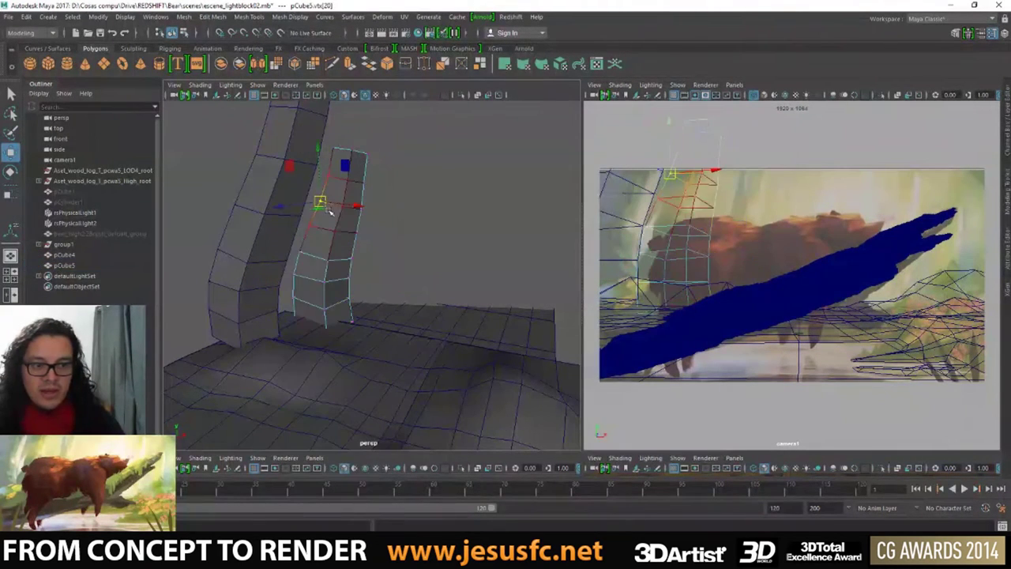
{"action": "left_click_drag", "start_coordinate": [319, 203], "coordinate": [314, 200]}
{"action": "key", "text": "r"}
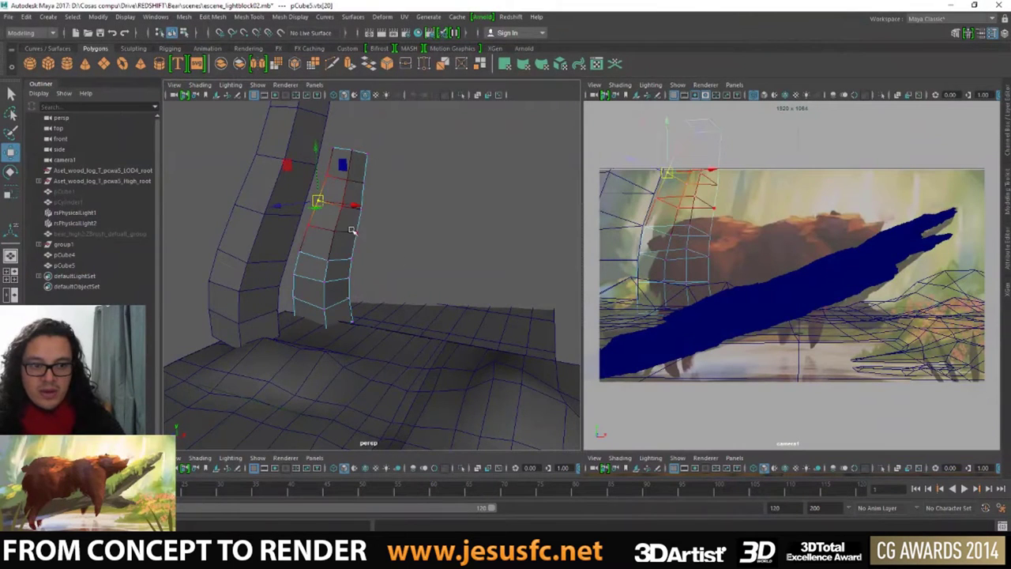
{"action": "left_click_drag", "start_coordinate": [351, 230], "coordinate": [369, 232], "text": "alt"}
{"action": "left_click_drag", "start_coordinate": [337, 320], "coordinate": [338, 320]}
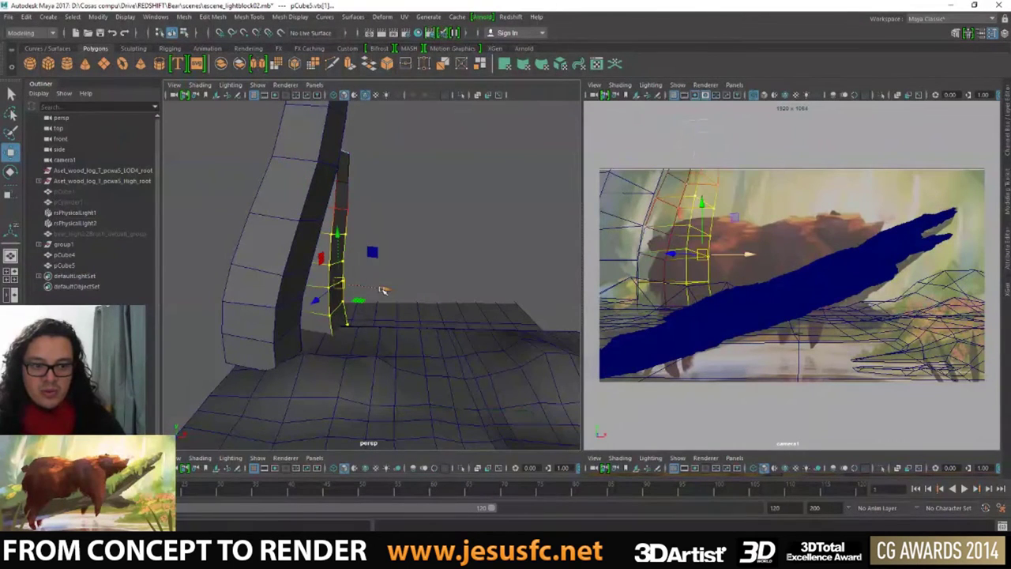
{"action": "left_click_drag", "start_coordinate": [400, 264], "coordinate": [391, 266], "text": "alt"}
- Select the top section of the right trunk's vertices with soft falloff
{"action": "right_click", "coordinate": [353, 204]}
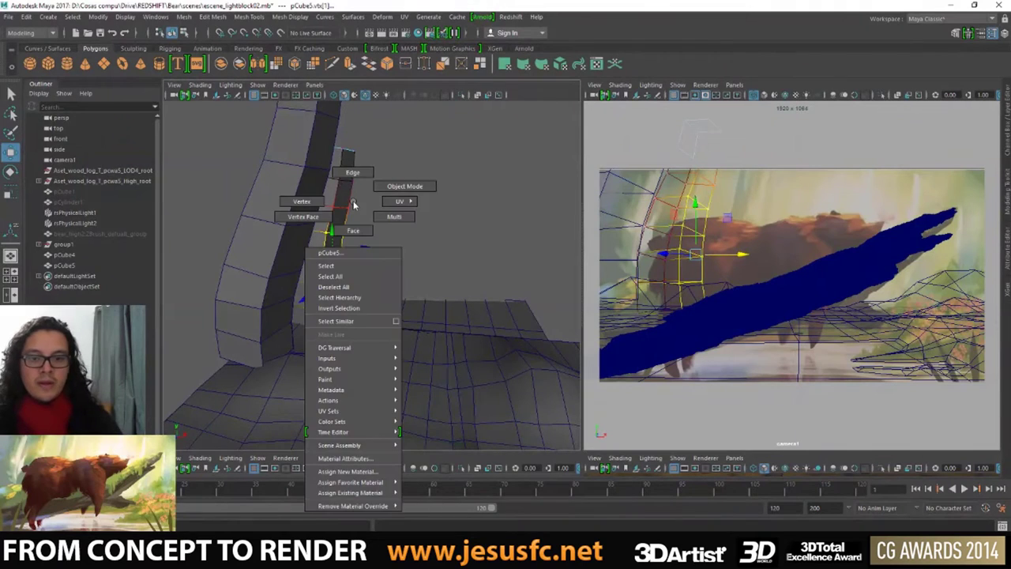
{"action": "left_click", "coordinate": [355, 199]}
{"action": "mouse_move", "coordinate": [354, 199]}
{"action": "left_mouse_down", "text": "alt"}
{"action": "mouse_move", "coordinate": [345, 214]}
{"action": "mouse_move", "coordinate": [300, 210]}
{"action": "left_mouse_up", "text": "alt"}
{"action": "right_click_drag", "start_coordinate": [301, 210], "coordinate": [355, 143]}
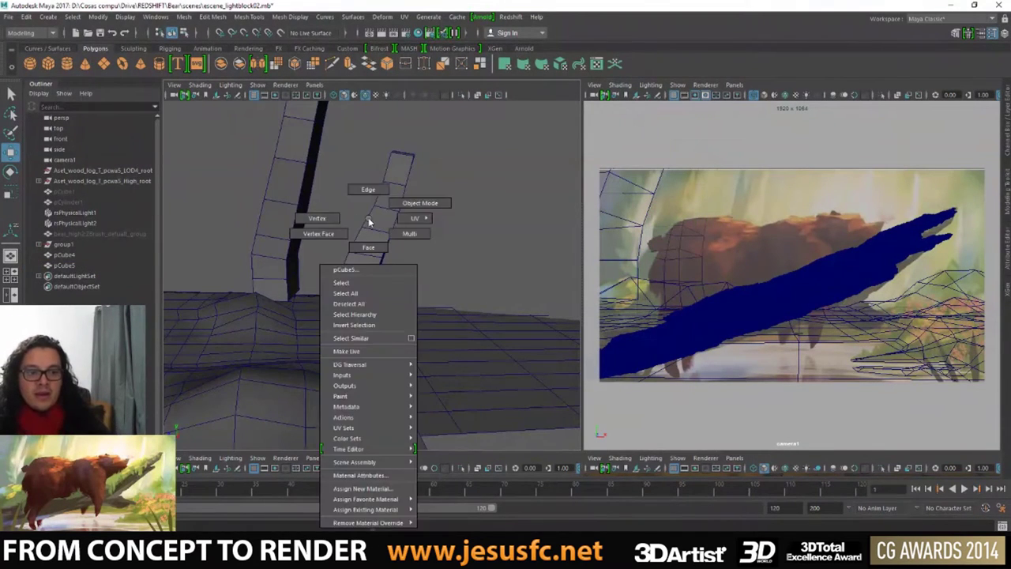
{"action": "mouse_move", "coordinate": [447, 220]}
{"action": "left_mouse_down"}
{"action": "mouse_move", "coordinate": [398, 180]}
{"action": "mouse_move", "coordinate": [365, 181]}
{"action": "left_mouse_up"}
{"action": "key", "text": "ctrl+z"}
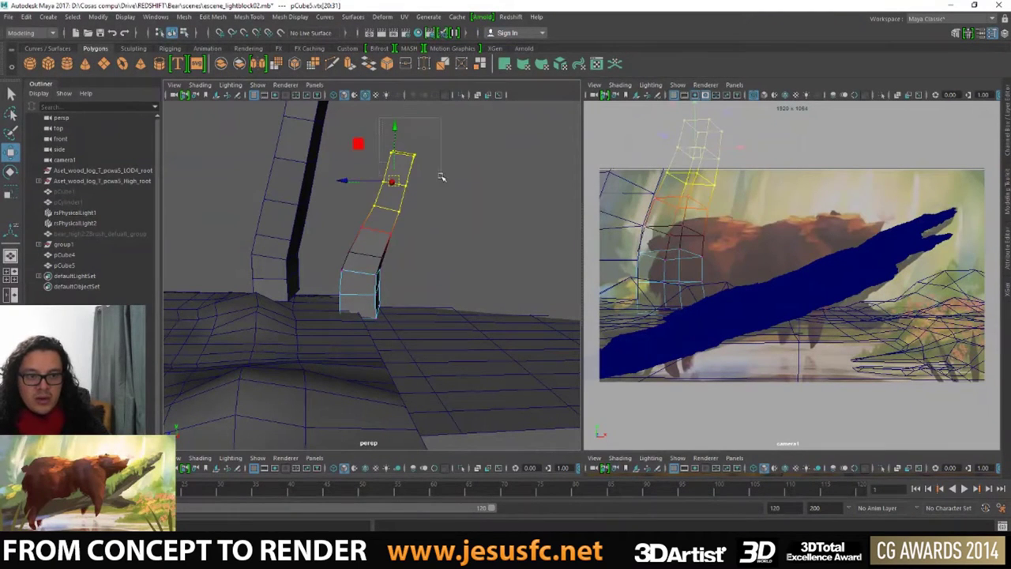
{"action": "mouse_move", "coordinate": [382, 130]}
{"action": "left_mouse_down"}
{"action": "mouse_move", "coordinate": [427, 175]}
{"action": "mouse_move", "coordinate": [347, 165]}
{"action": "left_mouse_up"}
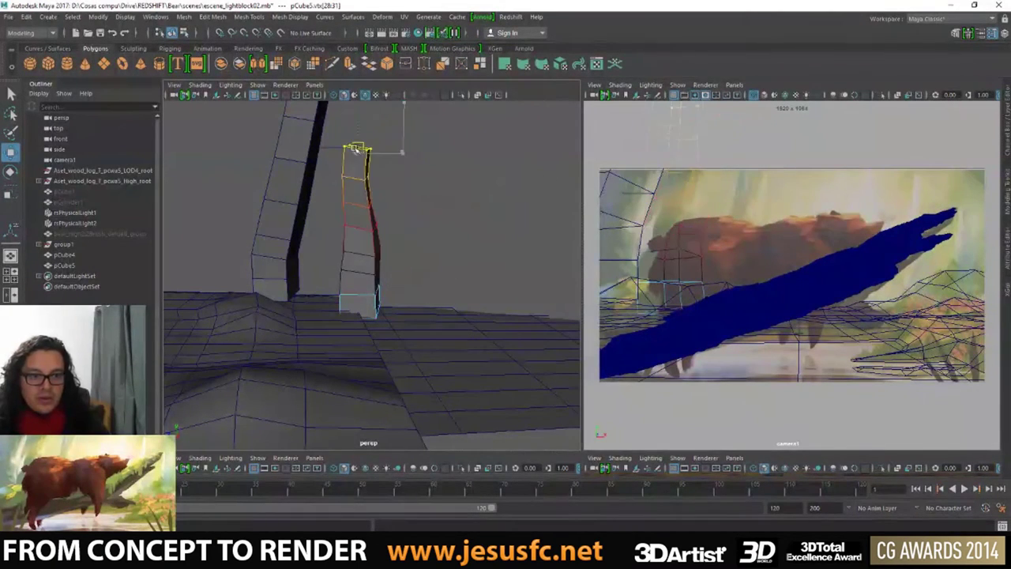
- Compare with the bear painting, then widen and narrow the trunk's top vertices to shape the bend
{"action": "key", "text": "alt+Tab"}
{"action": "left_click", "coordinate": [426, 158]}
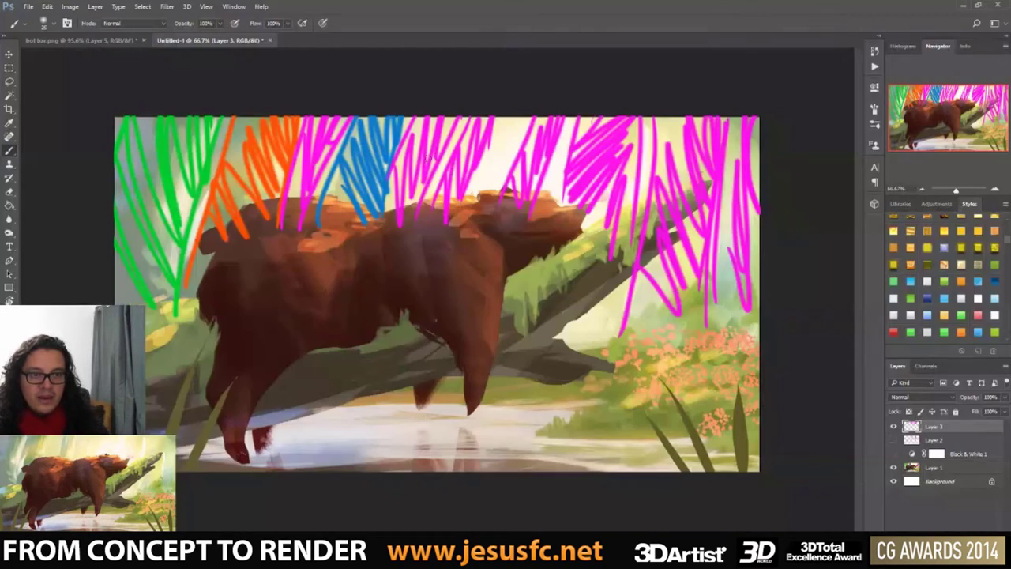
{"action": "key", "text": "alt+Tab"}
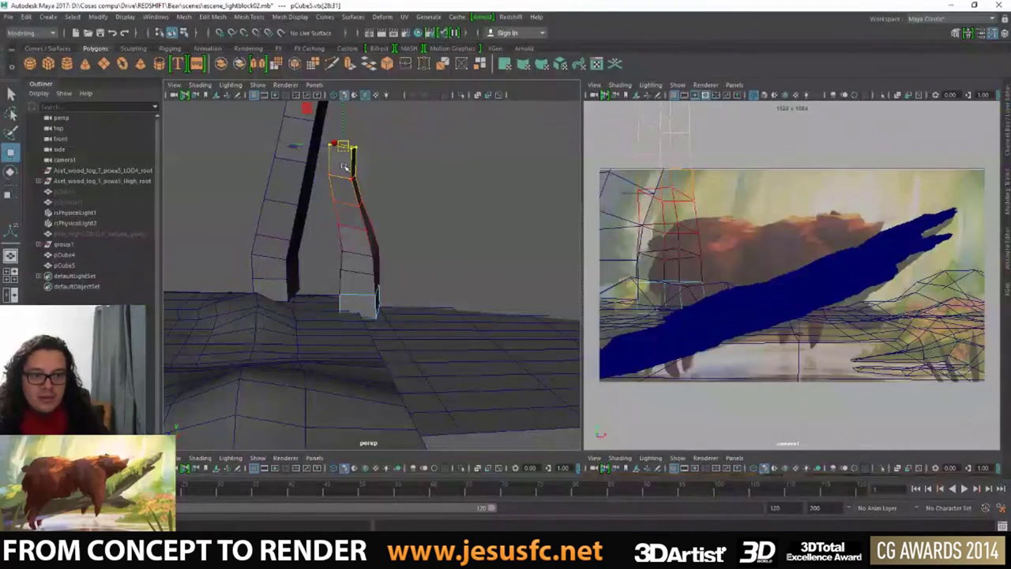
{"action": "mouse_move", "coordinate": [344, 166]}
{"action": "left_mouse_down"}
{"action": "mouse_move", "coordinate": [362, 148]}
{"action": "mouse_move", "coordinate": [410, 145]}
{"action": "mouse_move", "coordinate": [324, 146]}
{"action": "left_mouse_up"}
{"action": "key", "text": "r"}
{"action": "key", "text": "w"}
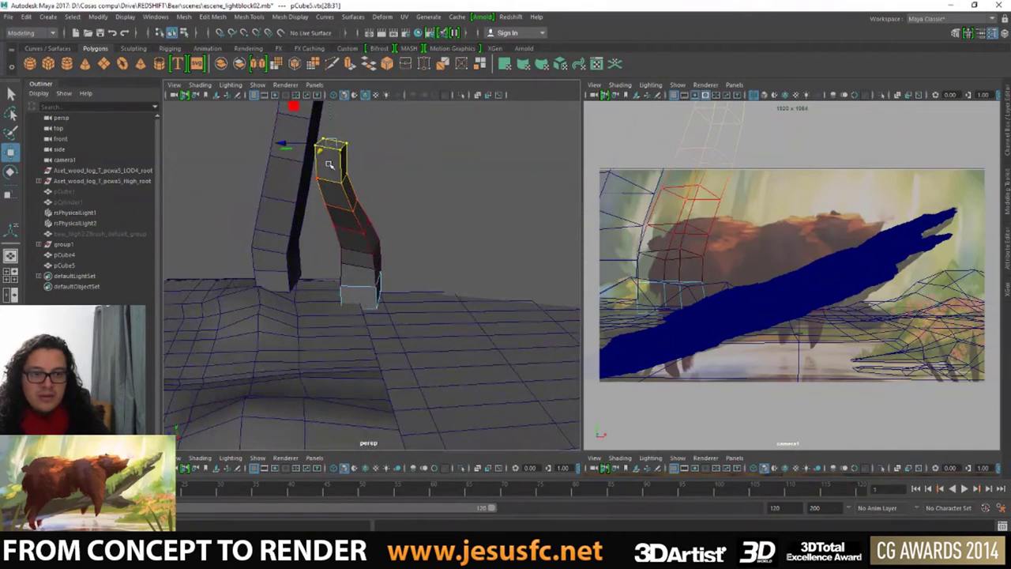
- Select individual vertices along the bent trunk and return pCube5 to object mode
{"action": "mouse_move", "coordinate": [388, 169]}
{"action": "left_mouse_down", "text": "alt"}
{"action": "mouse_move", "coordinate": [343, 226]}
{"action": "mouse_move", "coordinate": [356, 246]}
{"action": "left_mouse_up", "text": "alt"}
{"action": "left_click", "coordinate": [354, 247]}
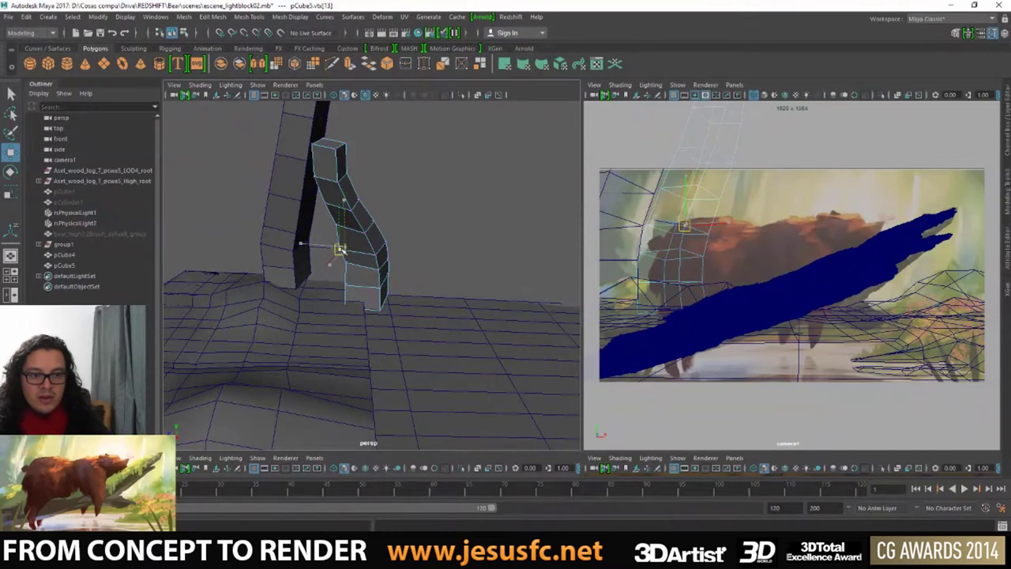
{"action": "left_click", "coordinate": [335, 225]}
{"action": "mouse_move", "coordinate": [333, 229]}
{"action": "left_mouse_down", "text": "alt"}
{"action": "mouse_move", "coordinate": [347, 245]}
{"action": "mouse_move", "coordinate": [374, 184]}
{"action": "mouse_move", "coordinate": [334, 190]}
{"action": "left_mouse_up", "text": "alt"}
{"action": "right_click_drag", "start_coordinate": [335, 189], "coordinate": [333, 180]}
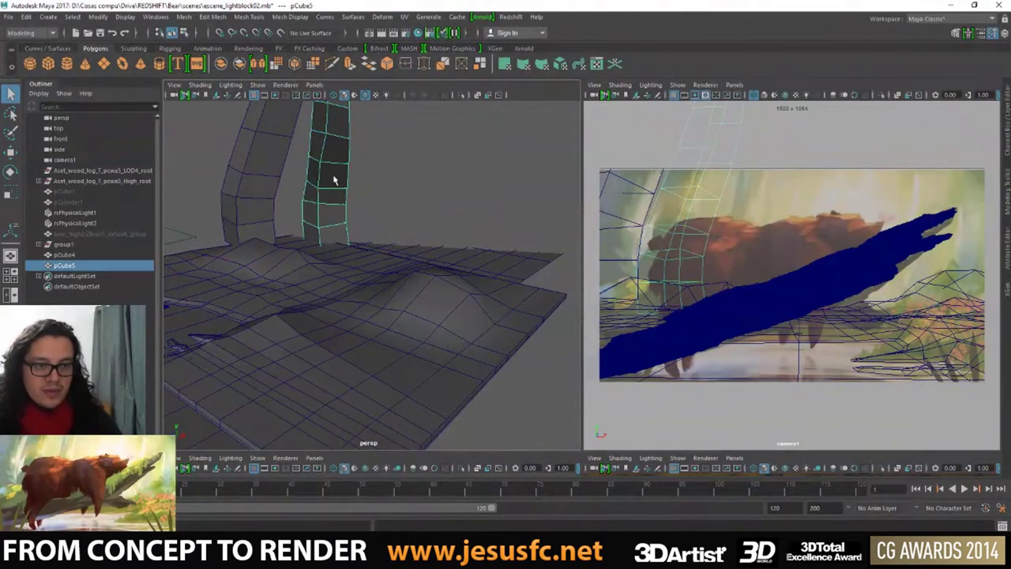
{"action": "mouse_move", "coordinate": [333, 180]}
{"action": "left_mouse_down", "text": "alt"}
{"action": "mouse_move", "coordinate": [352, 205]}
{"action": "mouse_move", "coordinate": [348, 237]}
{"action": "left_mouse_up", "text": "alt"}
{"action": "key", "text": "ctrl+d"}
{"action": "key", "text": "w"}
{"action": "key", "text": "e"}
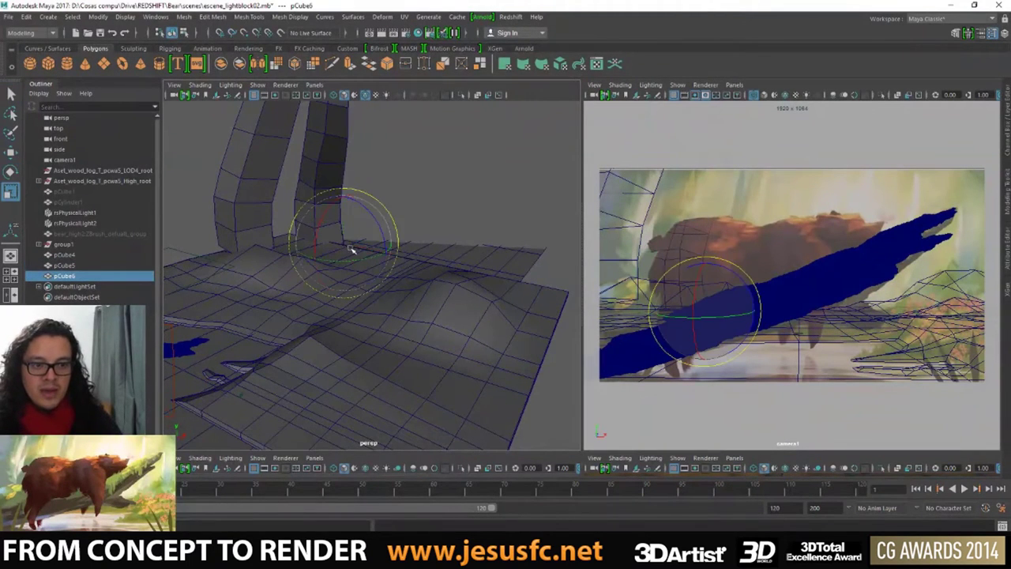
{"action": "key", "text": "w"}
{"action": "key", "text": "w"}
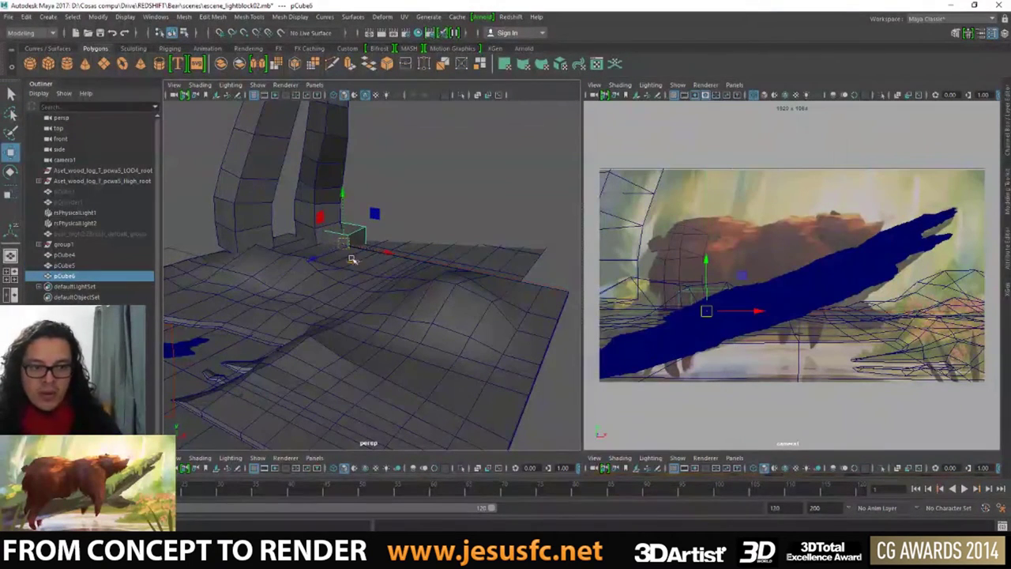
{"action": "mouse_move", "coordinate": [347, 245]}
{"action": "left_mouse_down"}
{"action": "mouse_move", "coordinate": [408, 241]}
{"action": "mouse_move", "coordinate": [417, 292]}
{"action": "mouse_move", "coordinate": [462, 316]}
{"action": "mouse_move", "coordinate": [446, 348]}
{"action": "left_mouse_up"}
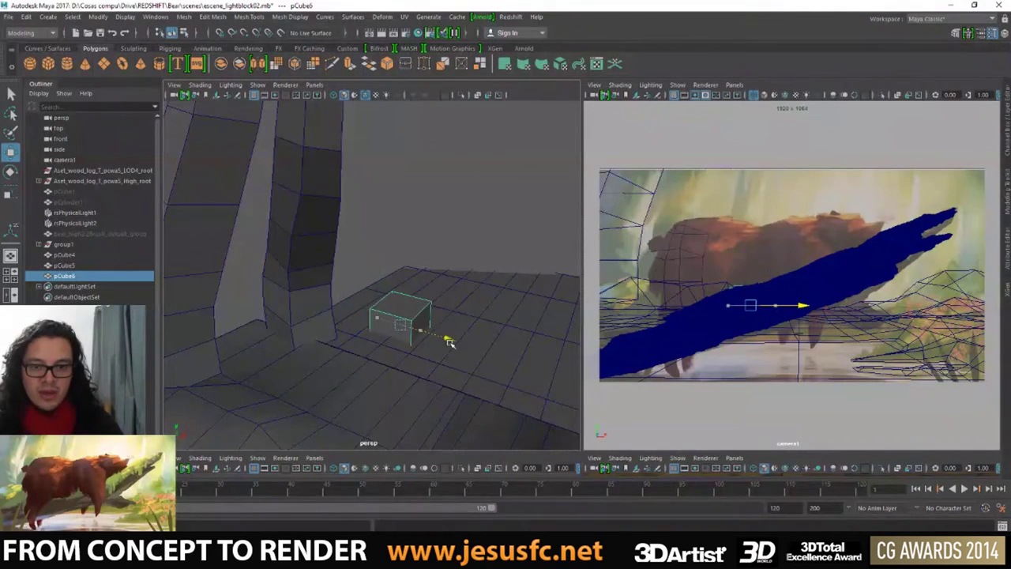
{"action": "key", "text": "alt+Tab"}
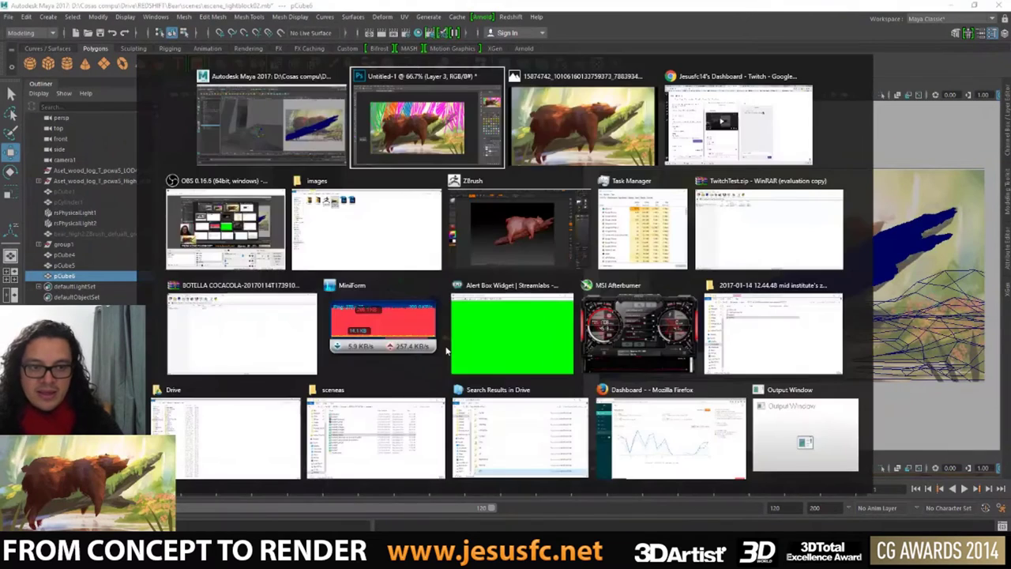
{"action": "key", "text": "alt+Tab"}
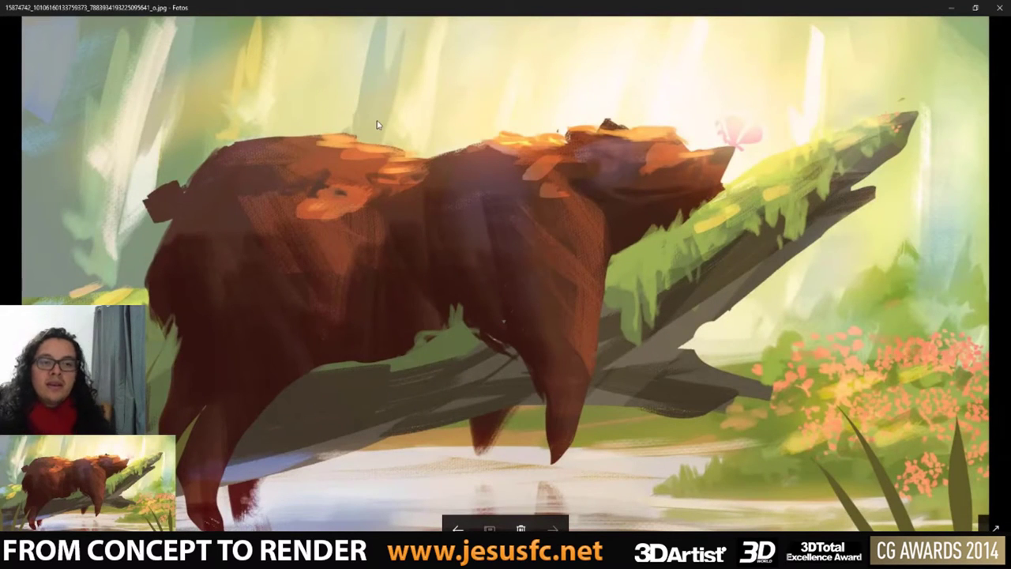
{"action": "key", "text": "alt+Tab"}
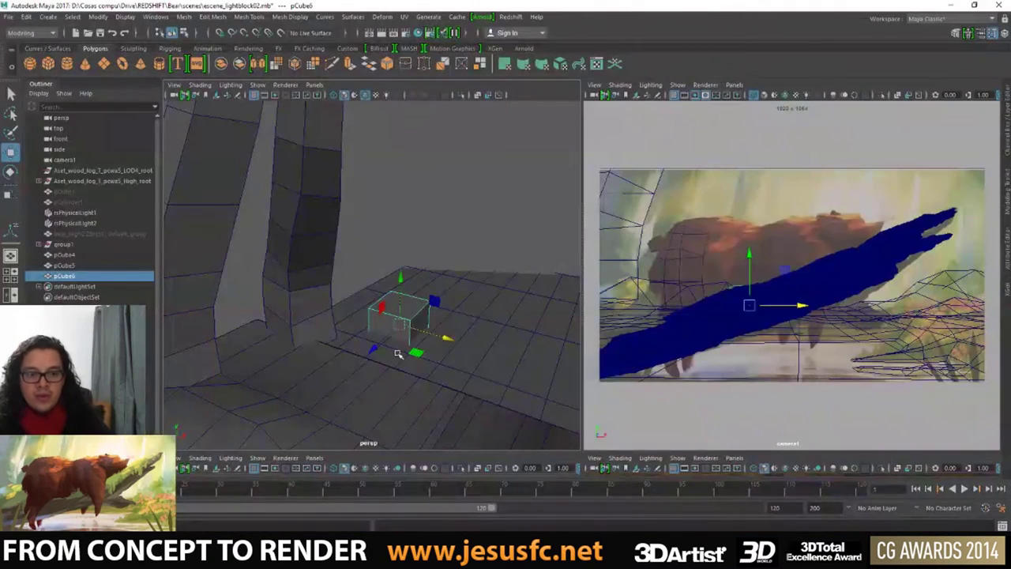
- Raise pCube6 and stretch it vertically into a tall column
{"action": "mouse_move", "coordinate": [445, 338]}
{"action": "middle_mouse_down"}
{"action": "mouse_move", "coordinate": [458, 340]}
{"action": "mouse_move", "coordinate": [440, 338]}
{"action": "middle_mouse_up"}
{"action": "key", "text": "e"}
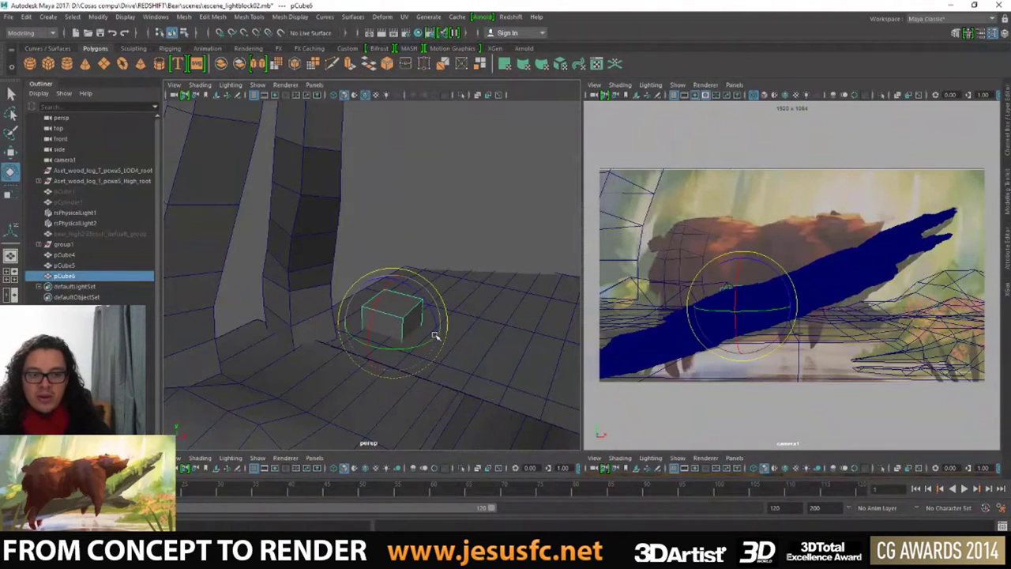
{"action": "key", "text": "r"}
{"action": "left_click_drag", "start_coordinate": [400, 282], "coordinate": [397, 102]}
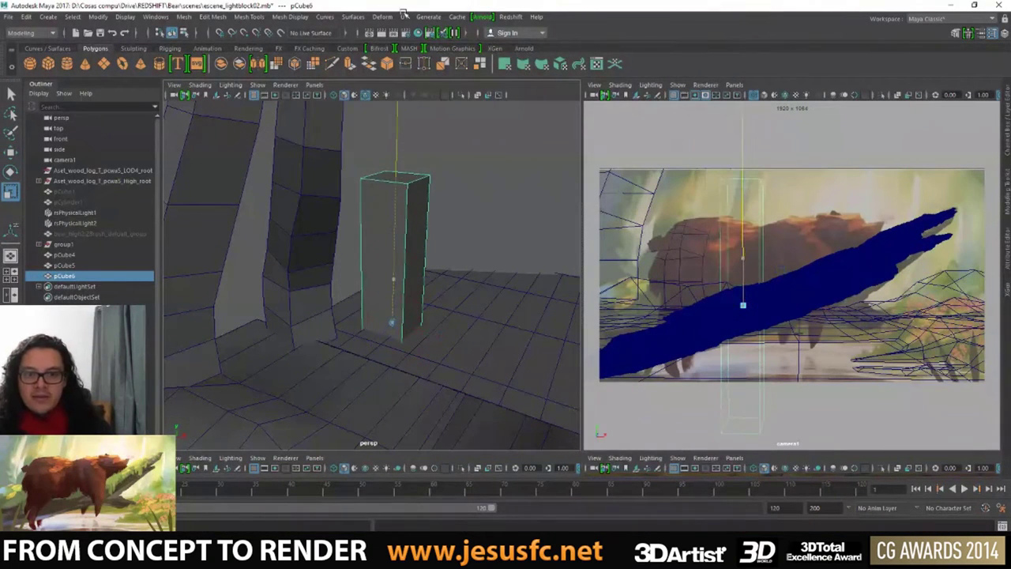
{"action": "key", "text": "ctrl+z"}
{"action": "key", "text": "w"}
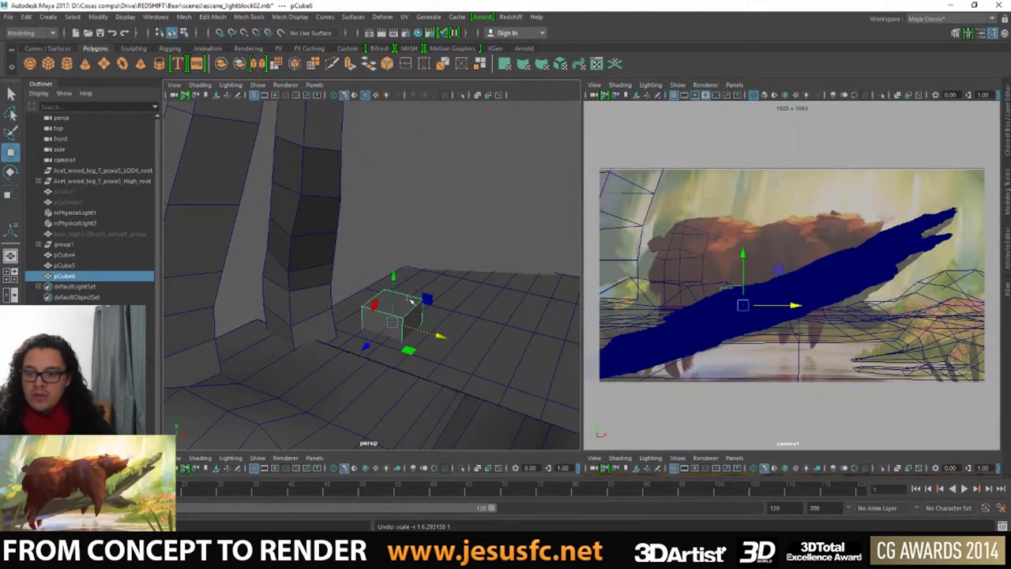
{"action": "left_click_drag", "start_coordinate": [396, 304], "coordinate": [403, 251]}
{"action": "key", "text": "r"}
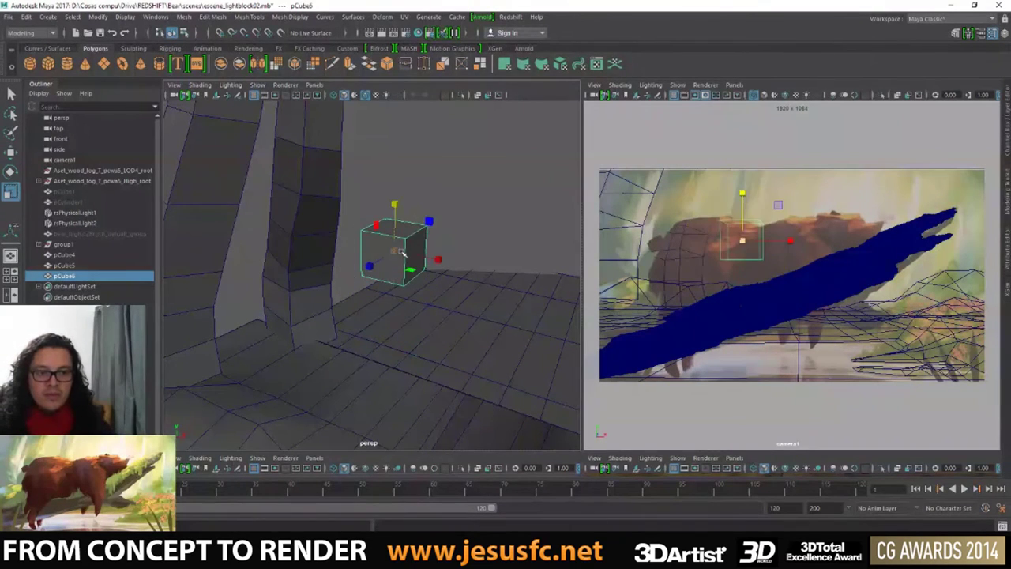
{"action": "left_click_drag", "start_coordinate": [395, 204], "coordinate": [396, 102]}
- Shift the column slightly right and stretch it even taller
{"action": "key", "text": "w"}
{"action": "left_click_drag", "start_coordinate": [419, 251], "coordinate": [433, 255]}
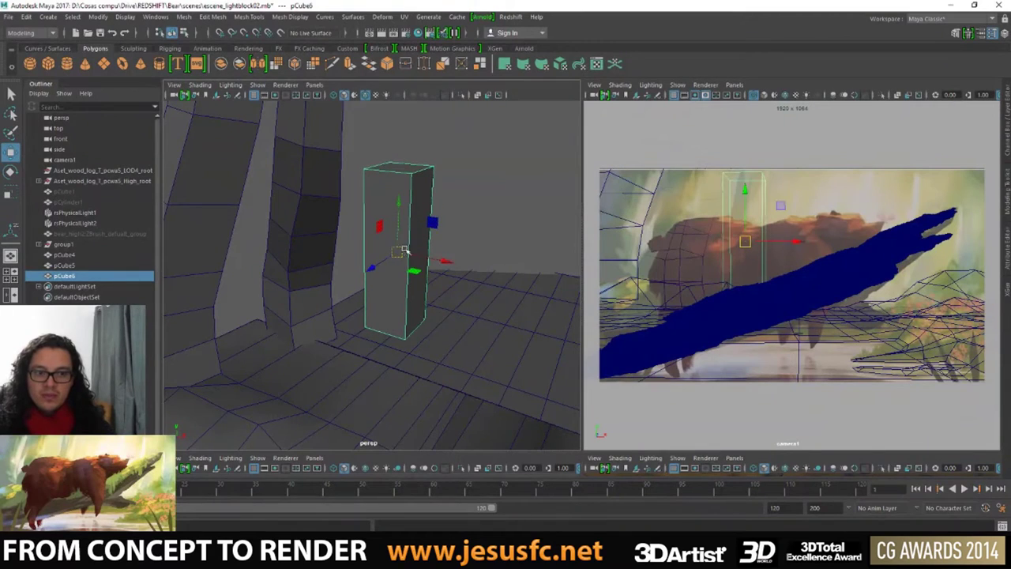
{"action": "key", "text": "r"}
{"action": "left_click_drag", "start_coordinate": [408, 206], "coordinate": [405, 184]}
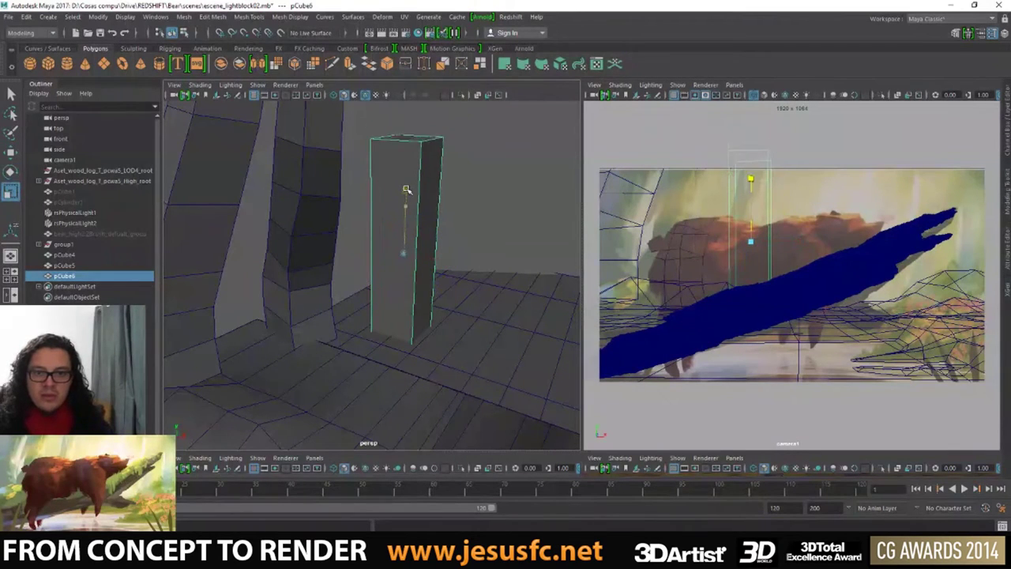
{"action": "left_click", "coordinate": [333, 66]}
- Add a horizontal edge loop across the column's middle and push it left
{"action": "left_click", "coordinate": [422, 223], "text": "ctrl"}
{"action": "key", "text": "w"}
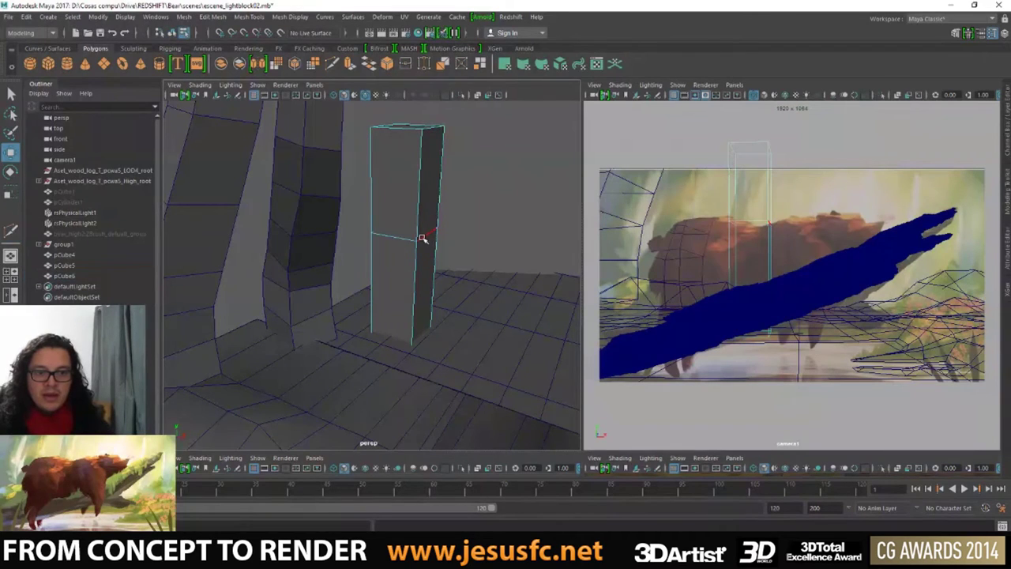
{"action": "left_click_drag", "start_coordinate": [457, 239], "coordinate": [436, 238]}
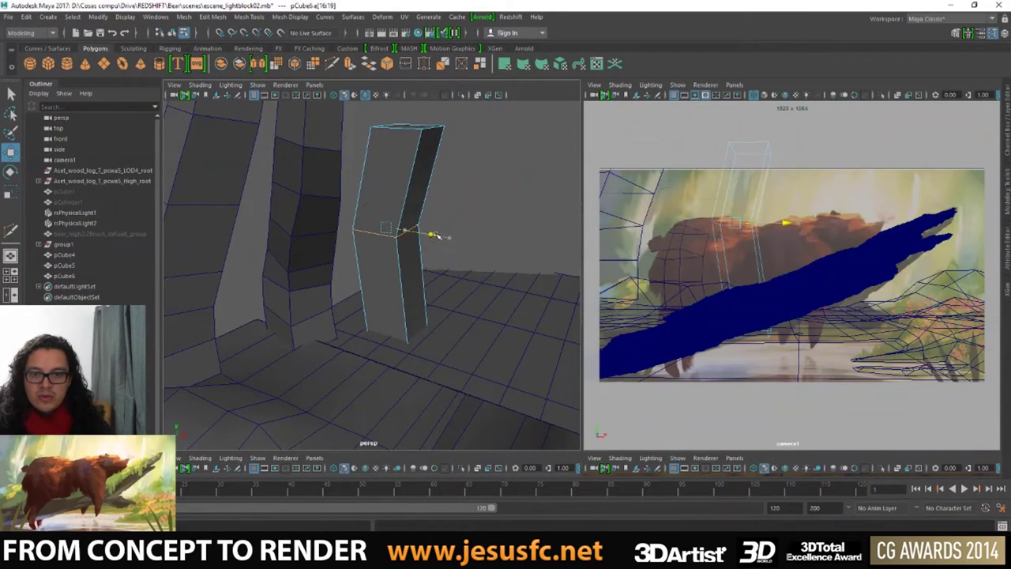
- Select the column's top vertices and shift them to the right
{"action": "key", "text": "F9"}
{"action": "left_click", "coordinate": [397, 124]}
{"action": "key", "text": "q"}
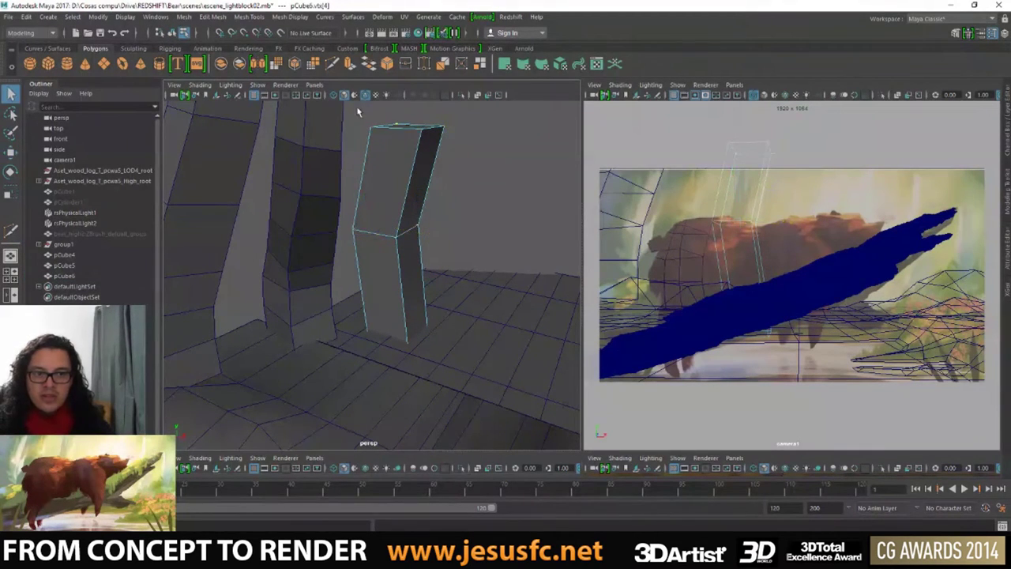
{"action": "key", "text": "w"}
{"action": "mouse_move", "coordinate": [458, 128]}
{"action": "left_mouse_down"}
{"action": "mouse_move", "coordinate": [470, 127]}
{"action": "mouse_move", "coordinate": [413, 129]}
{"action": "mouse_move", "coordinate": [464, 129]}
{"action": "mouse_move", "coordinate": [369, 94]}
{"action": "left_mouse_up"}
{"action": "key", "text": "e"}
{"action": "key", "text": "r"}
{"action": "key", "text": "w"}
{"action": "key", "text": "e"}
{"action": "key", "text": "w"}
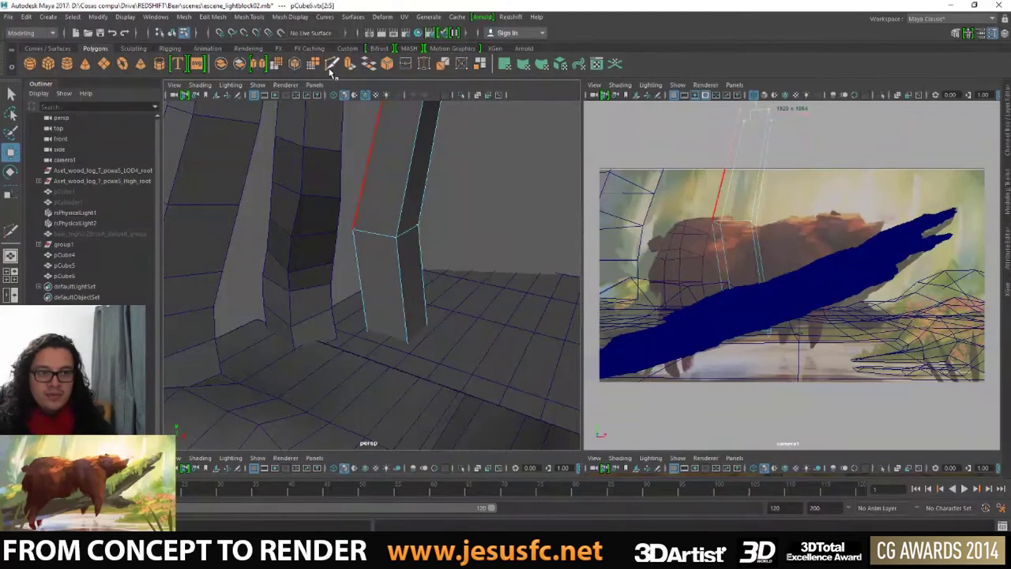
- Multi-Cut another edge loop near the top, then shift and lower it
{"action": "left_click", "coordinate": [332, 66]}
{"action": "left_click", "coordinate": [394, 136], "text": "ctrl"}
{"action": "key", "text": "q"}
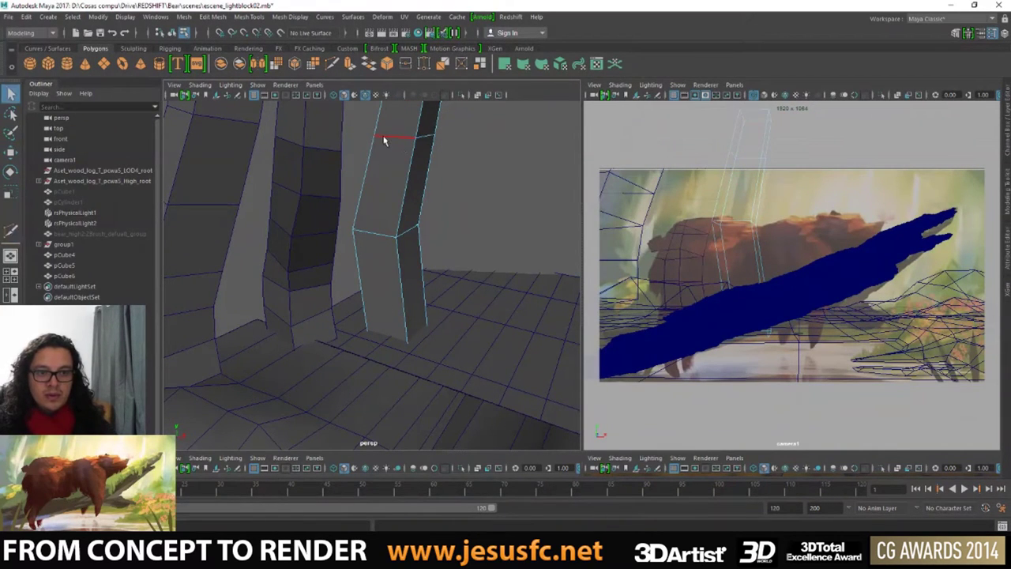
{"action": "key", "text": "w"}
{"action": "left_click_drag", "start_coordinate": [448, 138], "coordinate": [456, 139]}
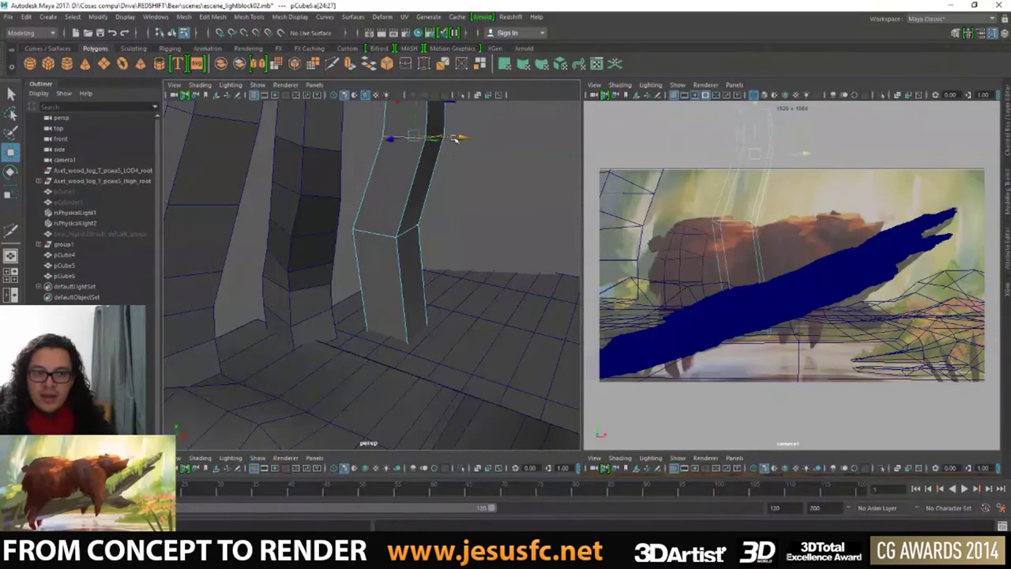
{"action": "left_click_drag", "start_coordinate": [421, 109], "coordinate": [417, 148]}
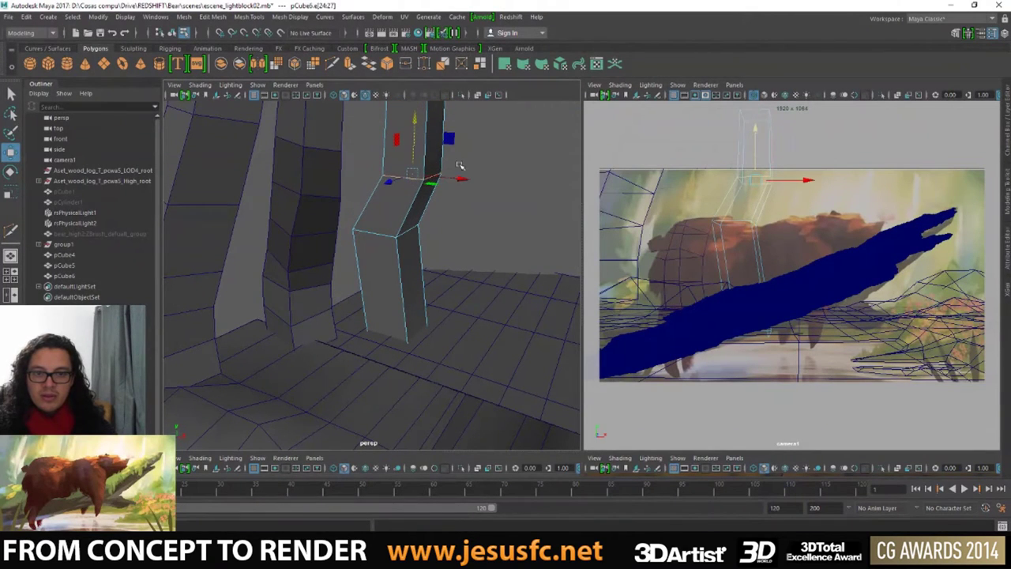
- Select an edge loop around the column and shift it right to kink the column
{"action": "key", "text": "q"}
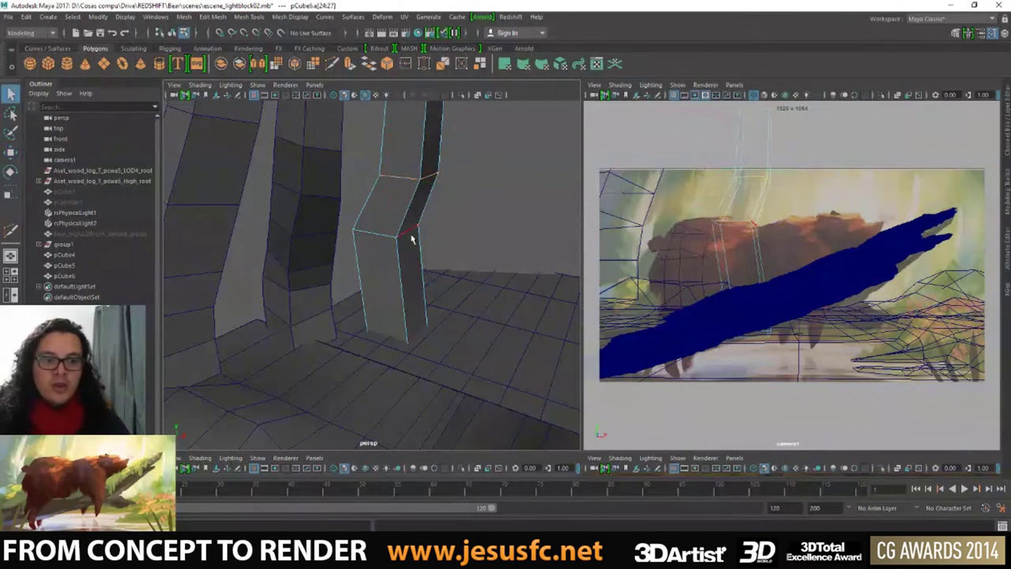
{"action": "double_click", "coordinate": [408, 234]}
{"action": "key", "text": "w"}
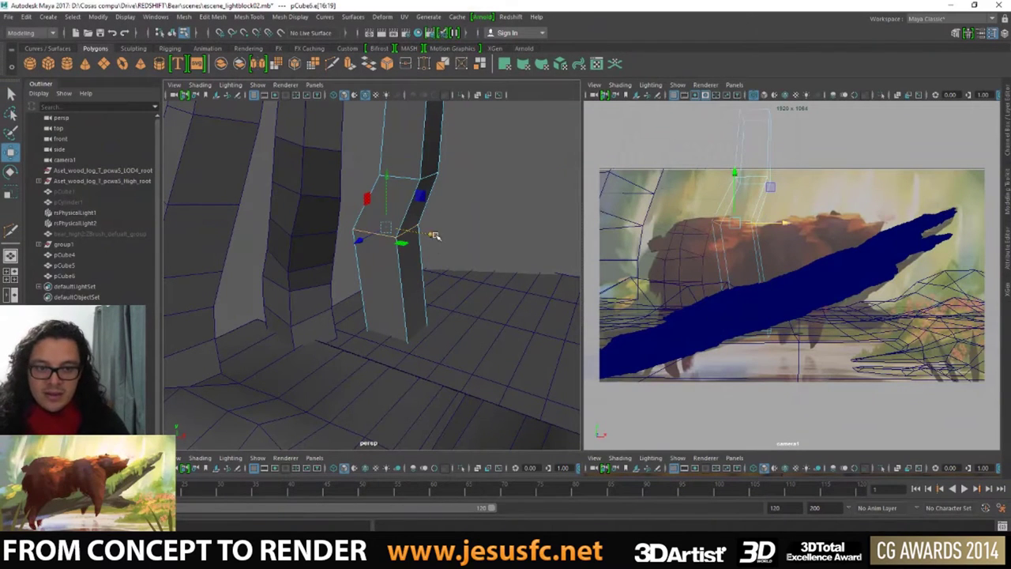
{"action": "left_click_drag", "start_coordinate": [433, 235], "coordinate": [444, 235]}
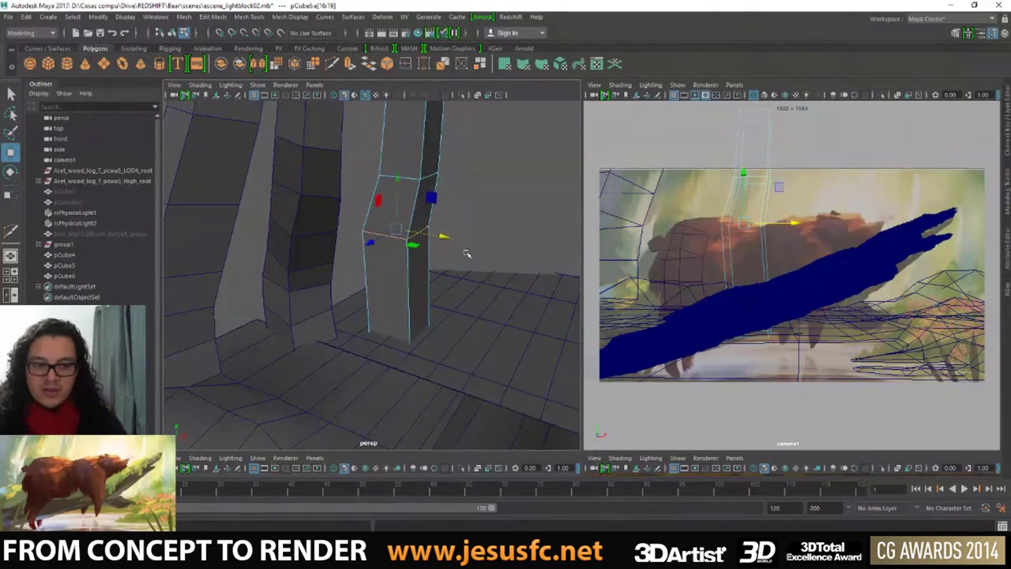
{"action": "mouse_move", "coordinate": [411, 289]}
{"action": "left_mouse_down", "text": "alt"}
{"action": "mouse_move", "coordinate": [429, 277]}
{"action": "mouse_move", "coordinate": [420, 276]}
{"action": "left_mouse_up", "text": "alt"}
{"action": "key", "text": "e"}
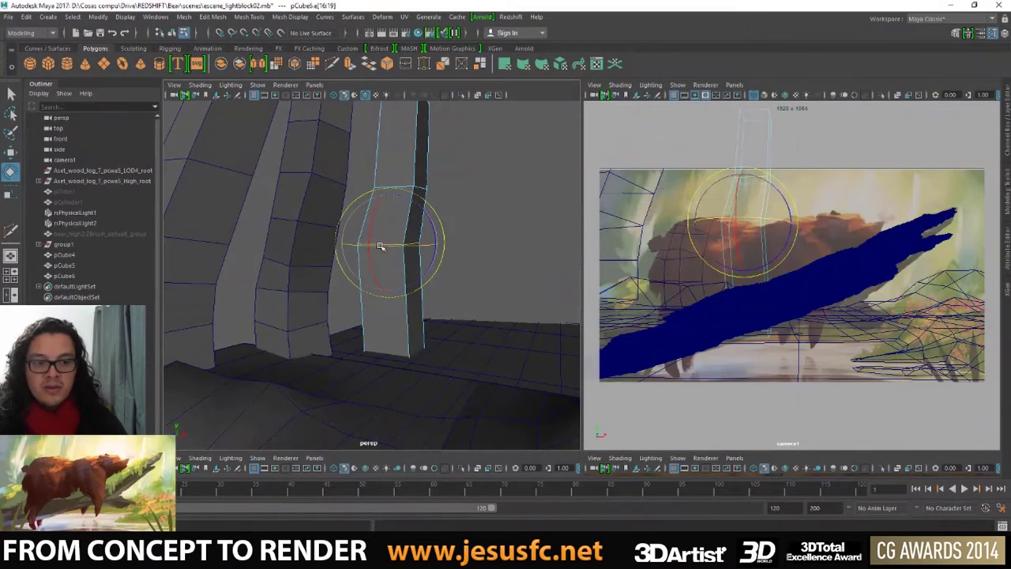
{"action": "key", "text": "q"}
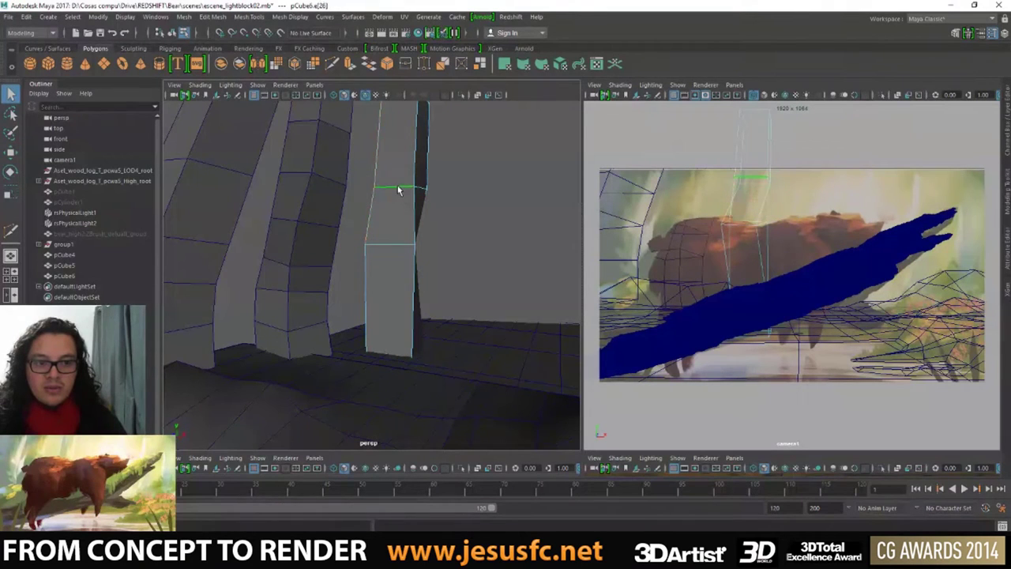
- Rotate the upper edge loop and scale the middle loop, then view the whole pillar
{"action": "double_click", "coordinate": [399, 189]}
{"action": "key", "text": "e"}
{"action": "key", "text": "q"}
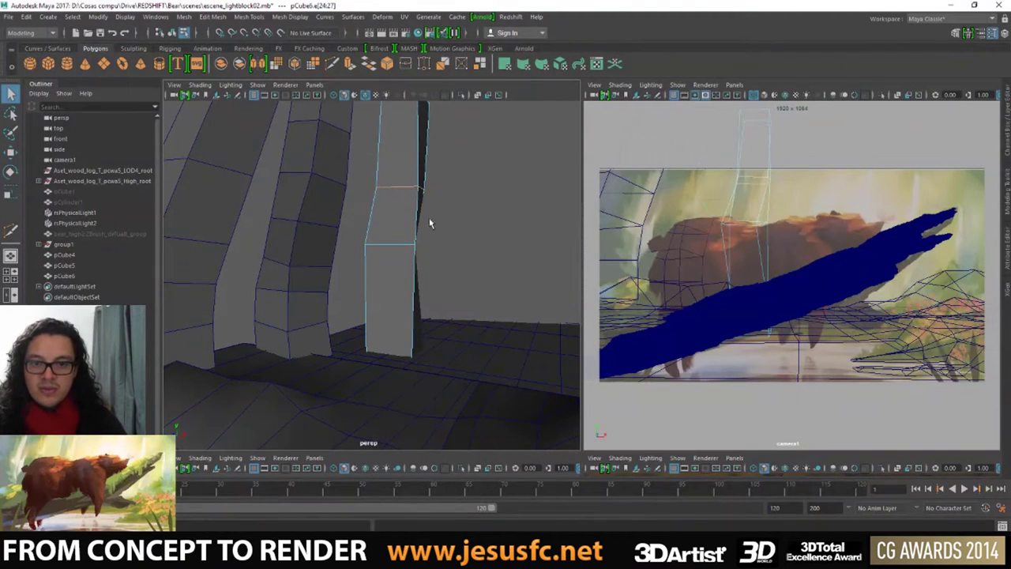
{"action": "double_click", "coordinate": [394, 244]}
{"action": "left_click_drag", "start_coordinate": [395, 245], "coordinate": [381, 235], "text": "alt"}
{"action": "key", "text": "e"}
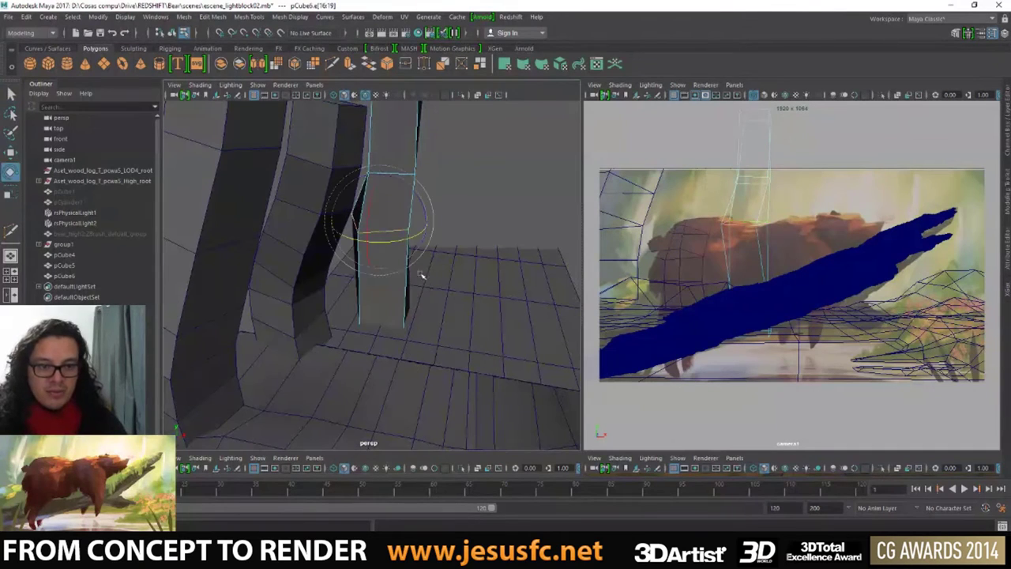
{"action": "key", "text": "r"}
{"action": "key", "text": "q"}
{"action": "key", "text": "F11"}
{"action": "left_click", "coordinate": [399, 261]}
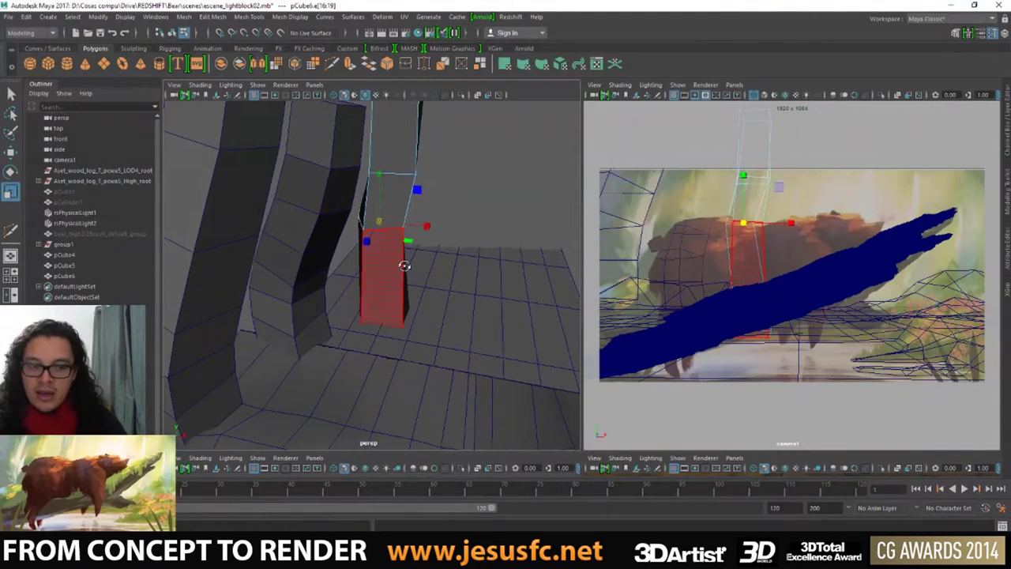
{"action": "left_click", "coordinate": [395, 336]}
{"action": "left_click_drag", "start_coordinate": [395, 336], "coordinate": [491, 174], "text": "alt"}
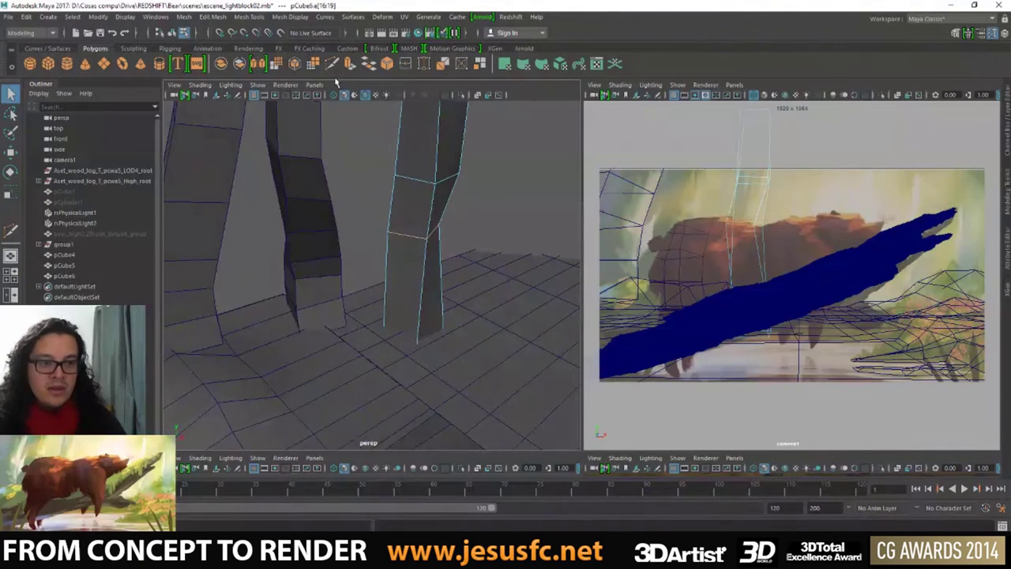
- Multi-Cut a new edge loop low on the pillar
{"action": "left_click", "coordinate": [332, 64]}
{"action": "left_click", "coordinate": [420, 282], "text": "ctrl"}
{"action": "left_click_drag", "start_coordinate": [419, 282], "coordinate": [395, 278], "text": "alt"}
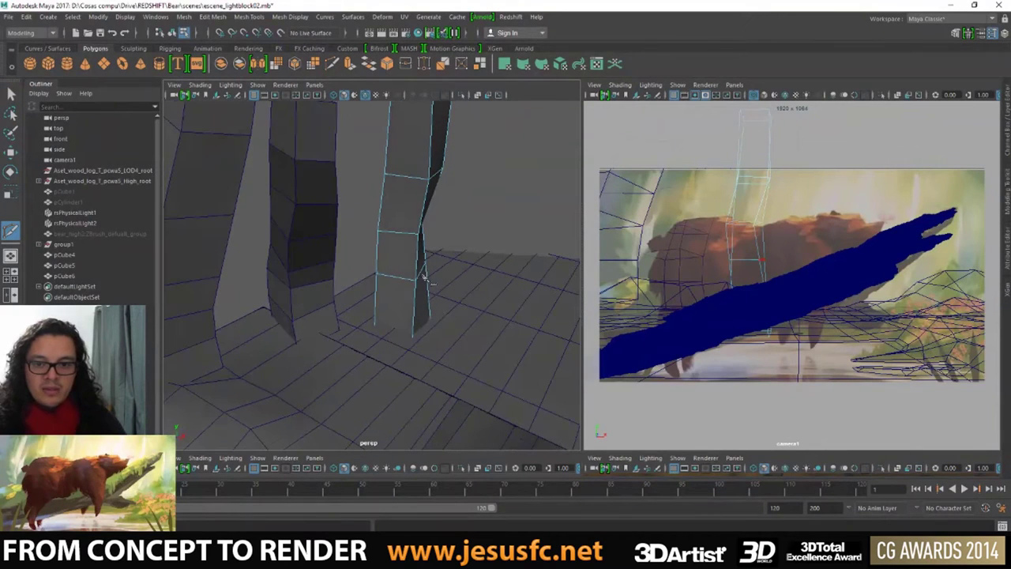
{"action": "key", "text": "w"}
{"action": "key", "text": "e"}
{"action": "key", "text": "w"}
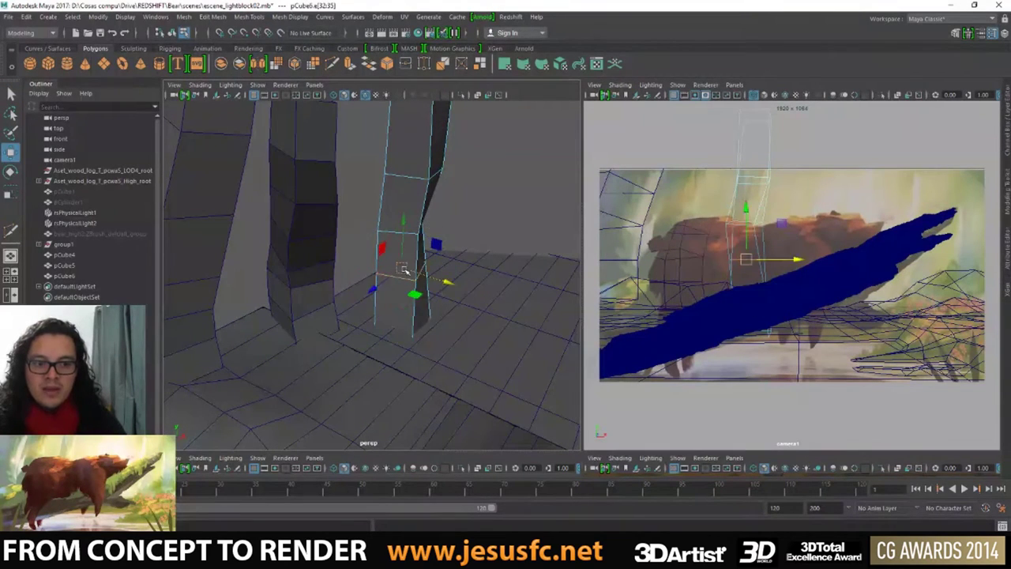
{"action": "key", "text": "r"}
{"action": "key", "text": "q"}
{"action": "left_click_drag", "start_coordinate": [372, 226], "coordinate": [393, 225], "text": "alt"}
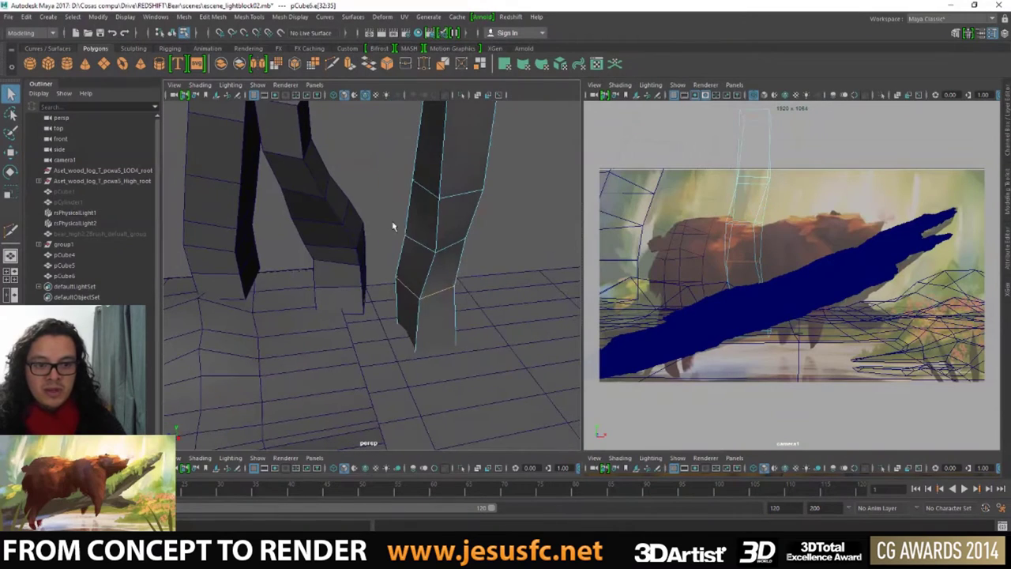
{"action": "mouse_move", "coordinate": [472, 252]}
{"action": "left_mouse_down", "text": "alt"}
{"action": "mouse_move", "coordinate": [435, 244]}
{"action": "mouse_move", "coordinate": [435, 310]}
{"action": "mouse_move", "coordinate": [381, 271]}
{"action": "mouse_move", "coordinate": [392, 266]}
{"action": "left_mouse_up", "text": "alt"}
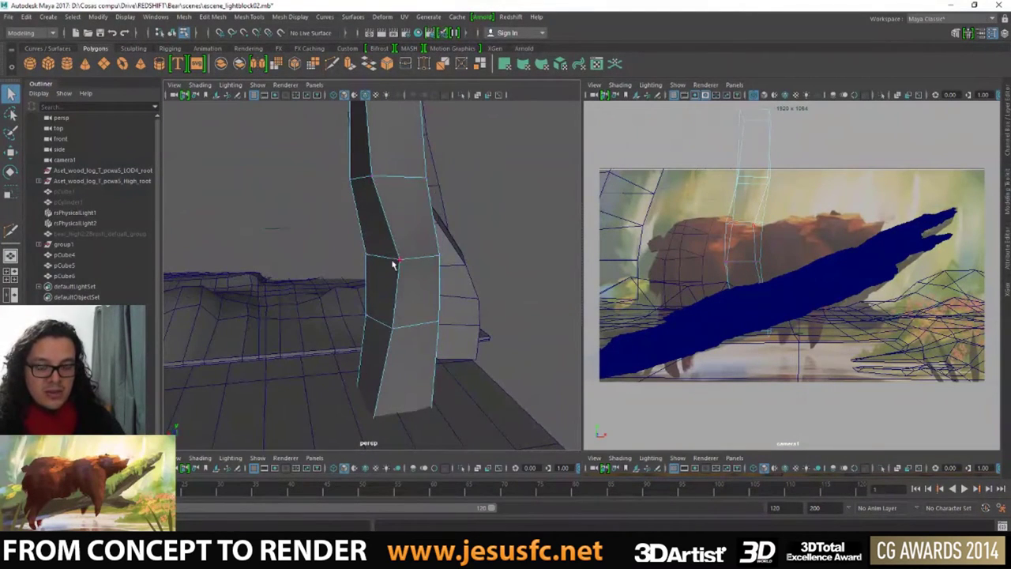
- Select edges at the pillar's kink and move one to reshape the bend
{"action": "left_click", "coordinate": [396, 331]}
{"action": "key", "text": "w"}
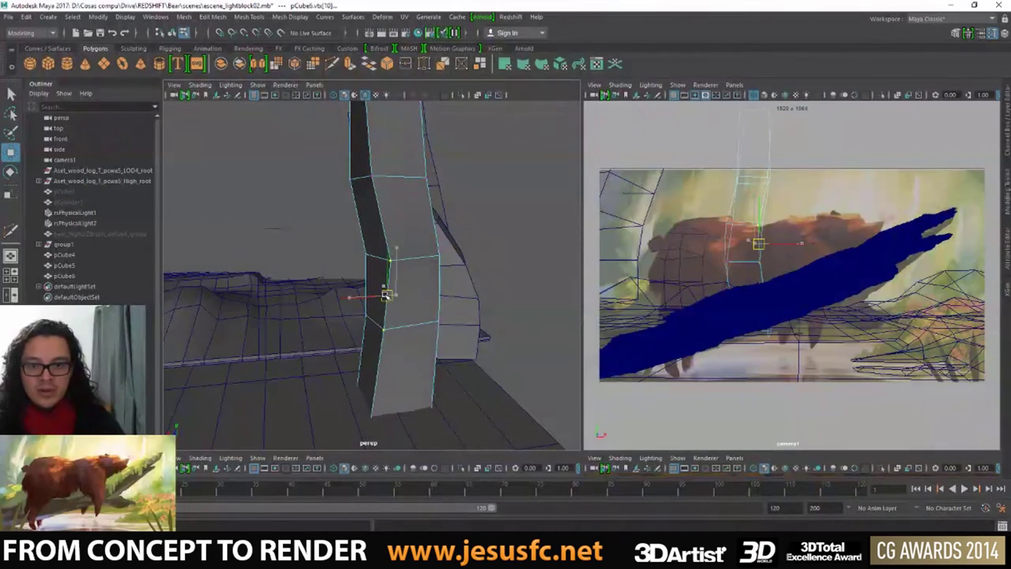
{"action": "left_click_drag", "start_coordinate": [350, 287], "coordinate": [447, 253], "text": "alt"}
{"action": "key", "text": "q"}
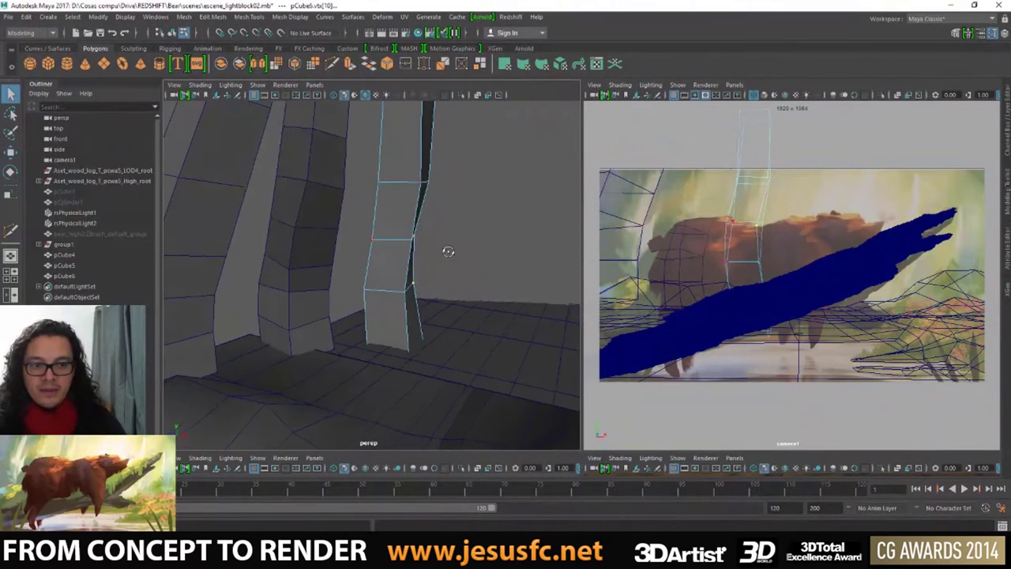
{"action": "key", "text": "w"}
{"action": "left_click", "coordinate": [391, 239]}
{"action": "mouse_move", "coordinate": [391, 239]}
{"action": "left_mouse_down"}
{"action": "mouse_move", "coordinate": [403, 237]}
{"action": "mouse_move", "coordinate": [336, 207]}
{"action": "mouse_move", "coordinate": [371, 203]}
{"action": "mouse_move", "coordinate": [353, 199]}
{"action": "left_mouse_up"}
{"action": "key", "text": "q"}
- Drag a vertex on the thin pillar to bend it
{"action": "left_click_drag", "start_coordinate": [419, 192], "coordinate": [388, 198], "text": "alt"}
{"action": "key", "text": "w"}
{"action": "left_click", "coordinate": [334, 181]}
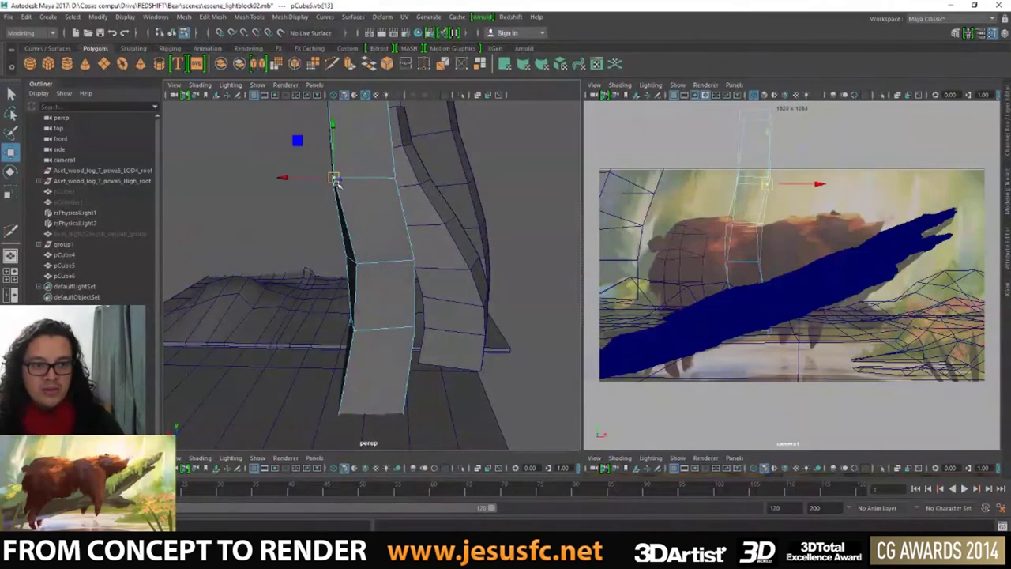
{"action": "mouse_move", "coordinate": [334, 181]}
{"action": "left_mouse_down"}
{"action": "mouse_move", "coordinate": [327, 171]}
{"action": "mouse_move", "coordinate": [376, 235]}
{"action": "mouse_move", "coordinate": [430, 231]}
{"action": "left_mouse_up"}
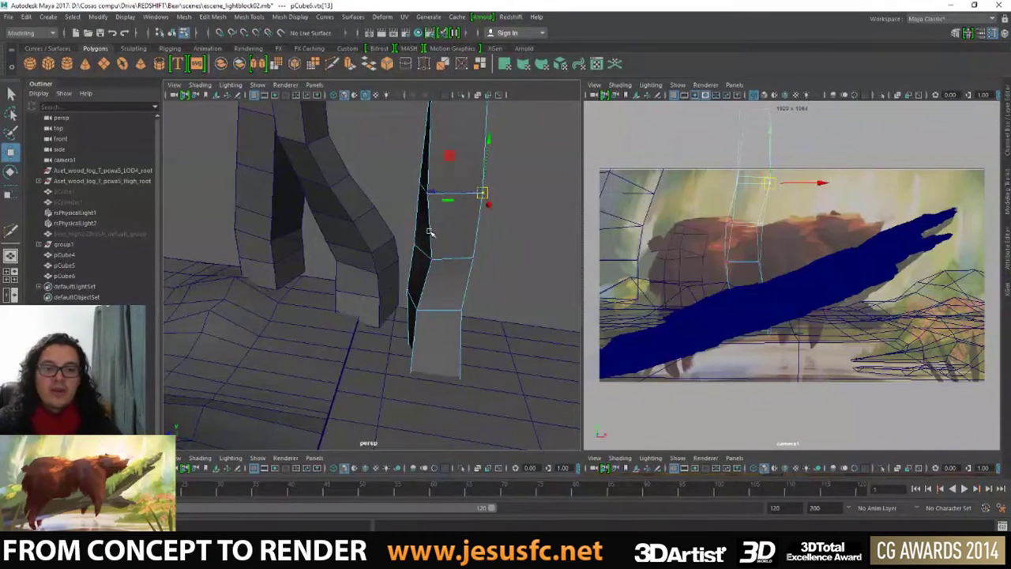
{"action": "mouse_move", "coordinate": [426, 226]}
{"action": "left_mouse_down", "text": "alt"}
{"action": "mouse_move", "coordinate": [476, 223]}
{"action": "mouse_move", "coordinate": [467, 192]}
{"action": "mouse_move", "coordinate": [377, 133]}
{"action": "mouse_move", "coordinate": [411, 153]}
{"action": "left_mouse_up", "text": "alt"}
- Select the pillar's top, middle and bottom vertices, lowering the bottom ones slightly
{"action": "left_click", "coordinate": [390, 150]}
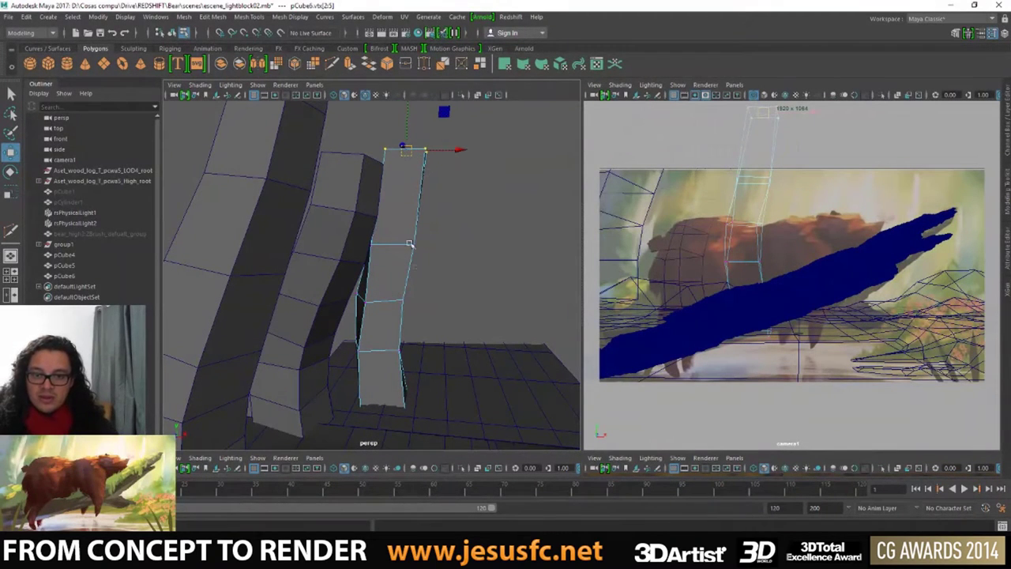
{"action": "left_click", "coordinate": [365, 299]}
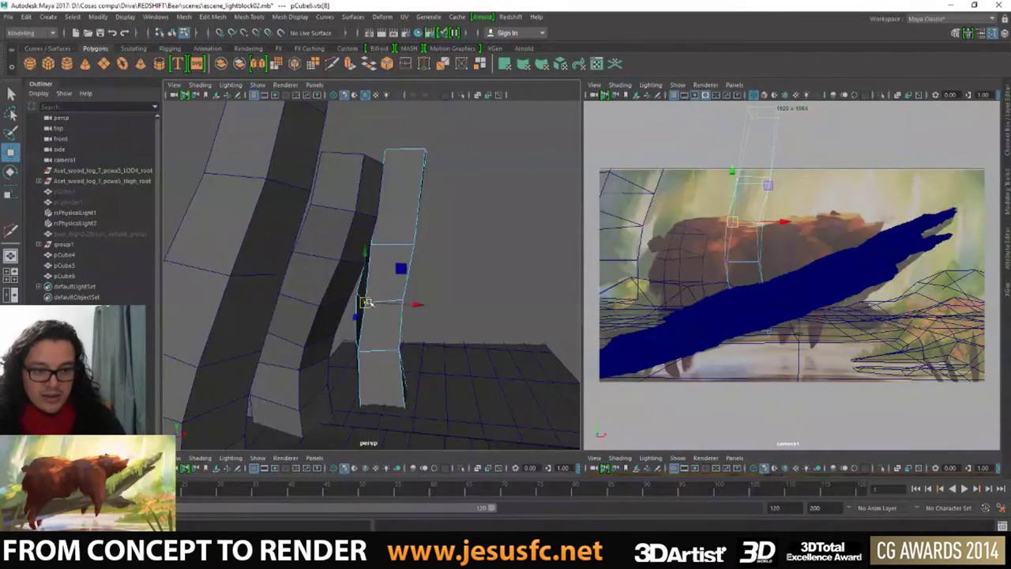
{"action": "middle_click_drag", "start_coordinate": [432, 325], "coordinate": [403, 294], "text": "alt"}
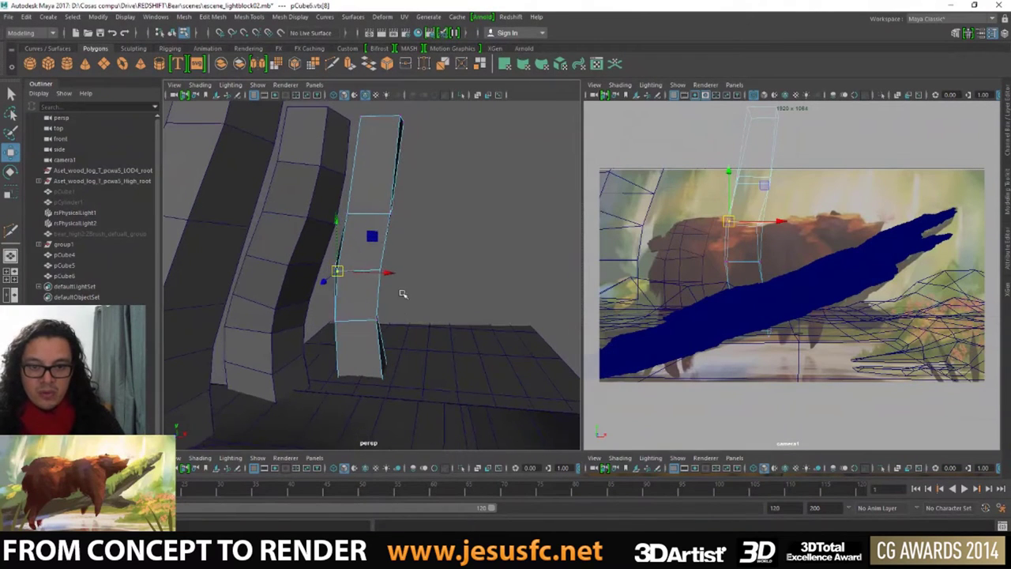
{"action": "left_click", "coordinate": [366, 384]}
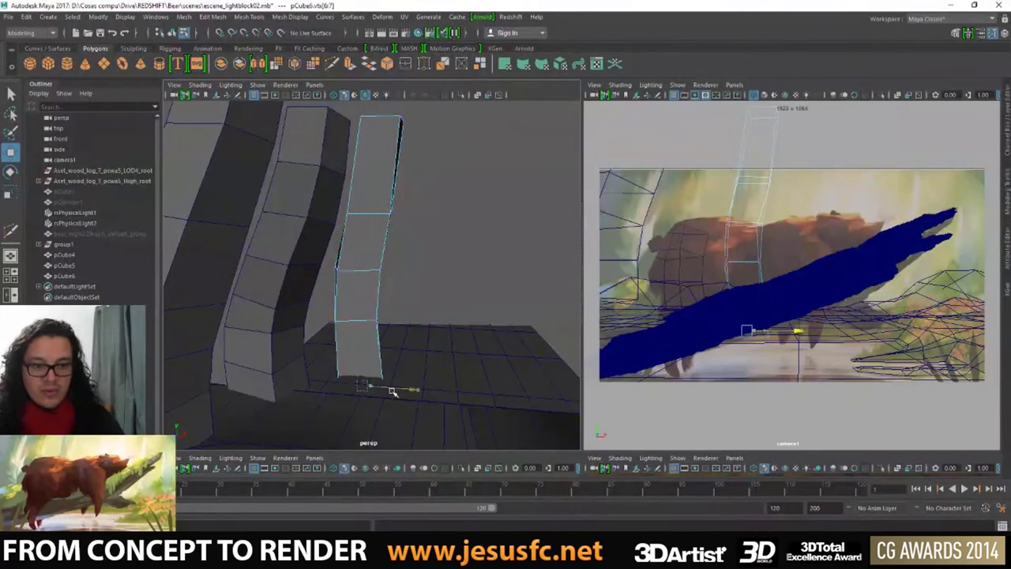
{"action": "mouse_move", "coordinate": [377, 394]}
{"action": "left_mouse_down"}
{"action": "mouse_move", "coordinate": [411, 419]}
{"action": "mouse_move", "coordinate": [360, 393]}
{"action": "mouse_move", "coordinate": [397, 388]}
{"action": "left_mouse_up"}
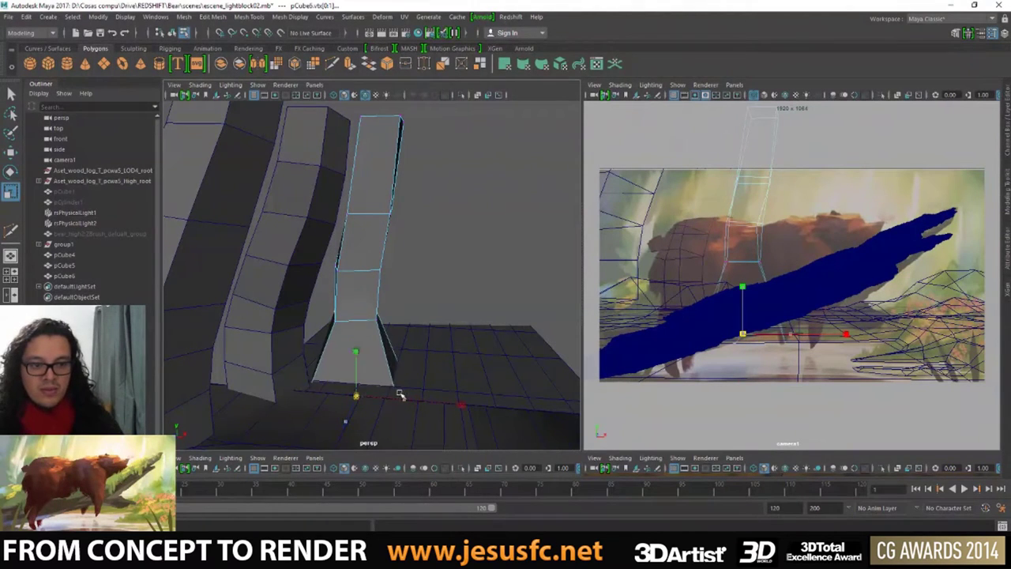
{"action": "left_click", "coordinate": [431, 273]}
{"action": "key", "text": "alt+Tab"}
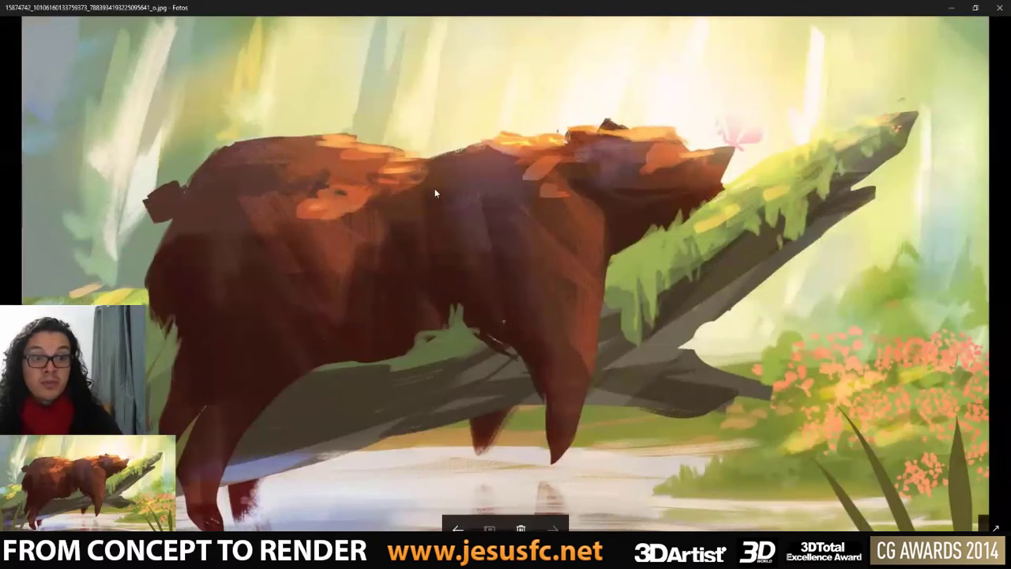
{"action": "key", "text": "alt+Tab"}
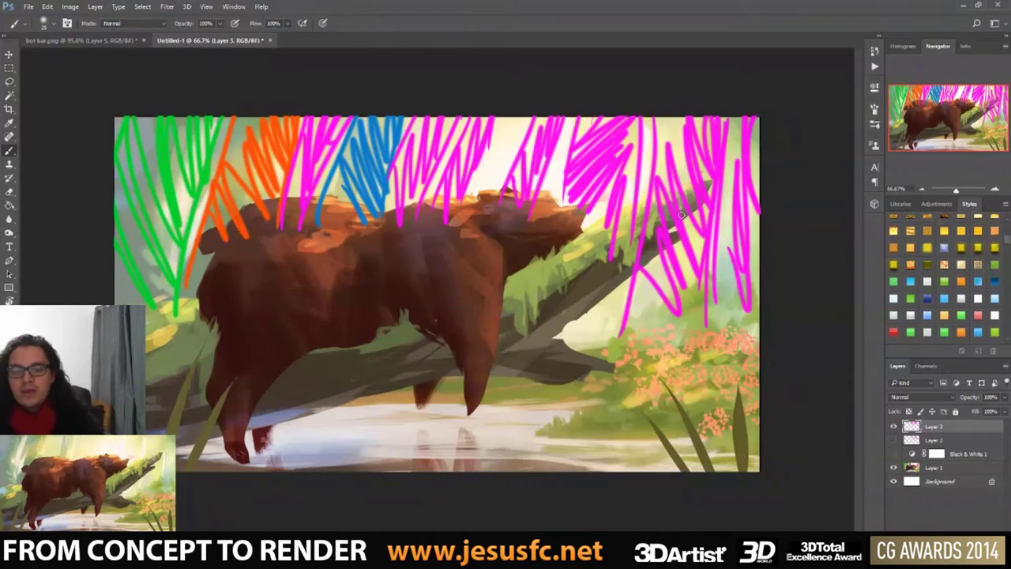
{"action": "key", "text": "alt+Tab"}
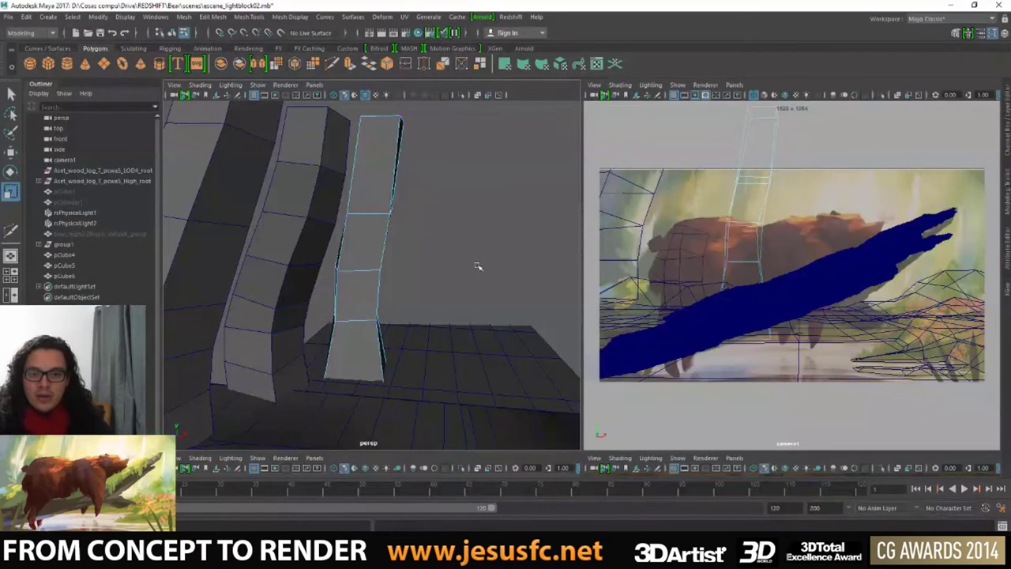
- Orbit around the pillars to see the floor and save the scene
{"action": "left_click", "coordinate": [394, 195]}
{"action": "left_click", "coordinate": [454, 198]}
{"action": "mouse_move", "coordinate": [454, 197]}
{"action": "left_mouse_down", "text": "alt"}
{"action": "mouse_move", "coordinate": [343, 221]}
{"action": "mouse_move", "coordinate": [440, 230]}
{"action": "mouse_move", "coordinate": [372, 225]}
{"action": "left_mouse_up", "text": "alt"}
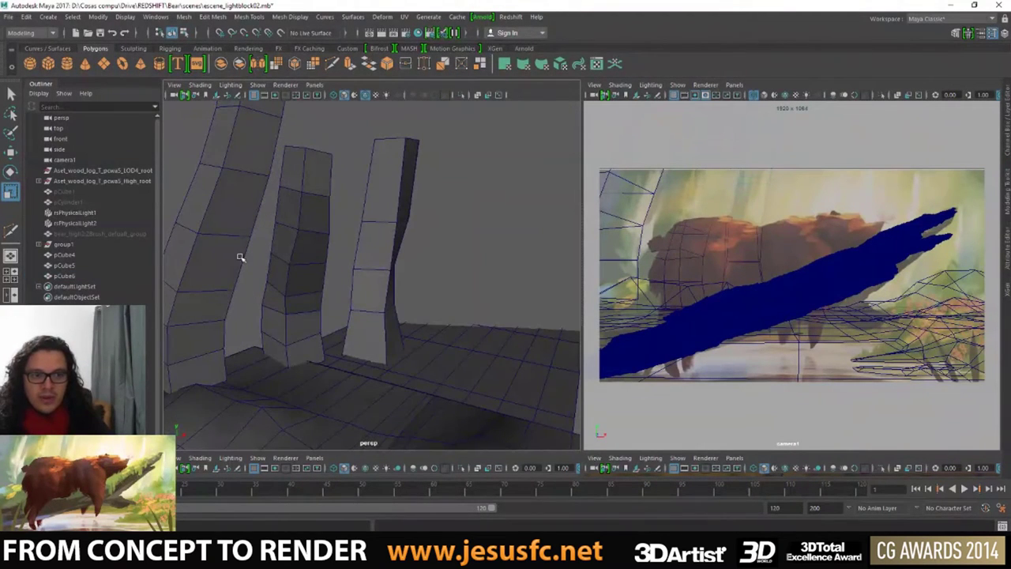
{"action": "mouse_move", "coordinate": [416, 250]}
{"action": "left_mouse_down", "text": "alt"}
{"action": "mouse_move", "coordinate": [331, 210]}
{"action": "mouse_move", "coordinate": [350, 229]}
{"action": "left_mouse_up", "text": "alt"}
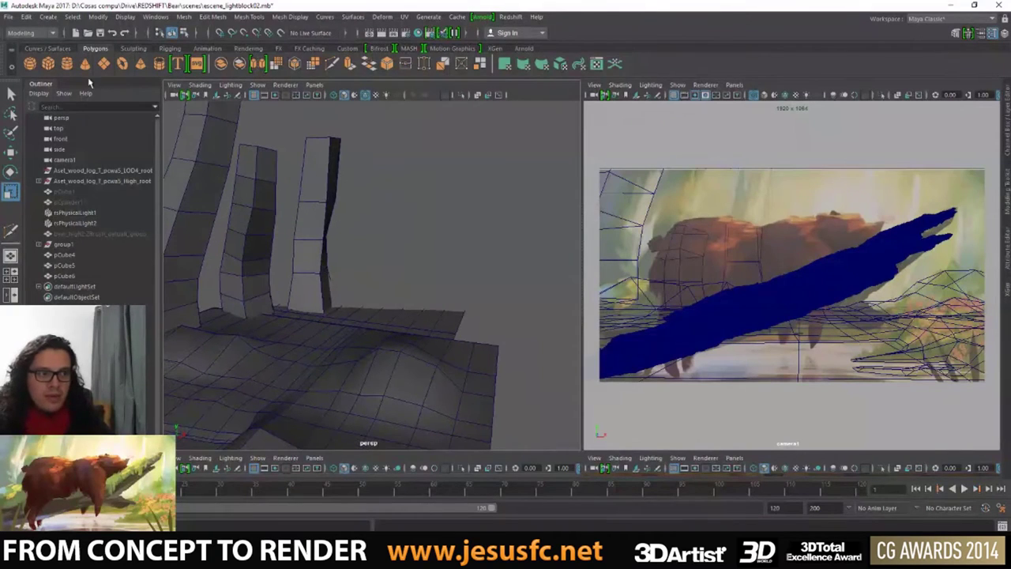
{"action": "key", "text": "q"}
{"action": "key", "text": "ctrl+s"}
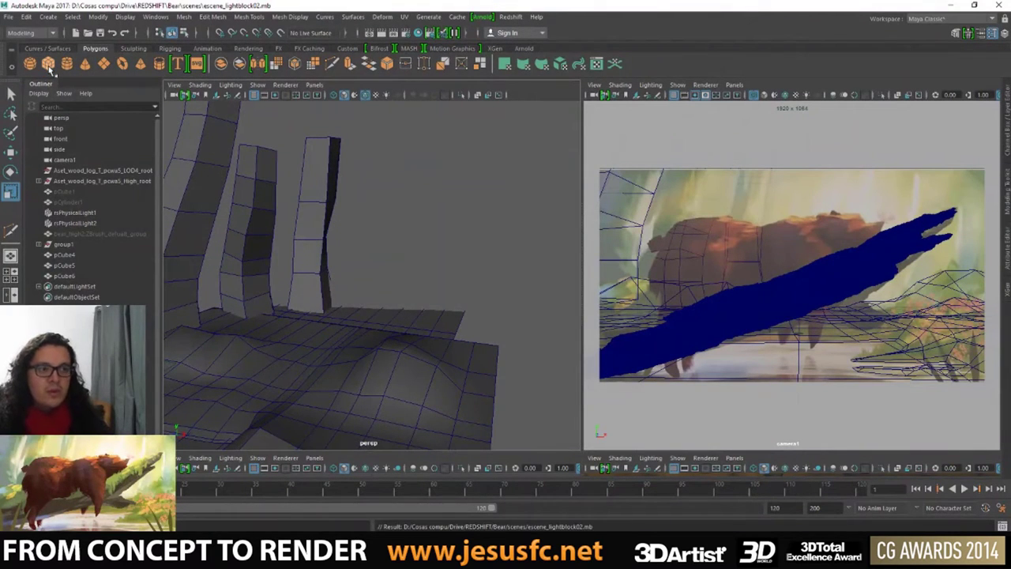
- Add a polygon cube, scale it up into a box and sink it into the terrain mound
{"action": "left_click", "coordinate": [48, 65]}
{"action": "key", "text": "w"}
{"action": "key", "text": "F8"}
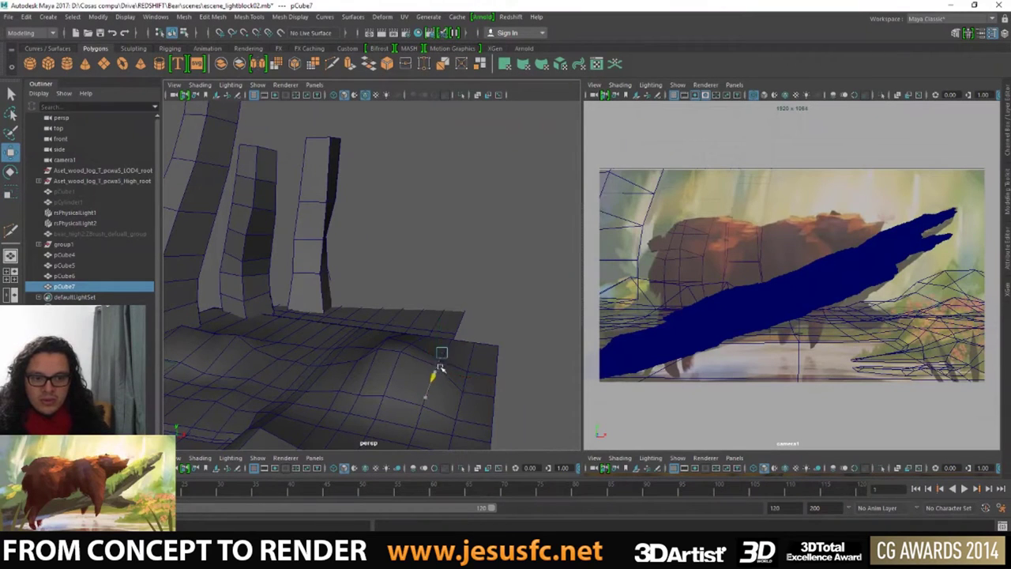
{"action": "key", "text": "r"}
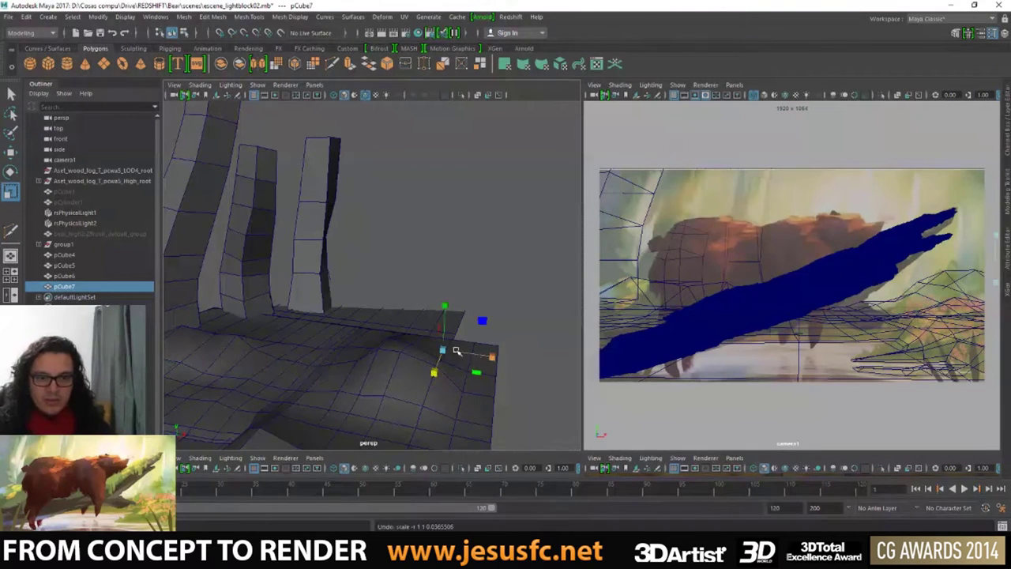
{"action": "mouse_move", "coordinate": [466, 352]}
{"action": "left_mouse_down"}
{"action": "mouse_move", "coordinate": [507, 364]}
{"action": "mouse_move", "coordinate": [258, 363]}
{"action": "mouse_move", "coordinate": [313, 363]}
{"action": "mouse_move", "coordinate": [297, 355]}
{"action": "mouse_move", "coordinate": [406, 328]}
{"action": "left_mouse_up"}
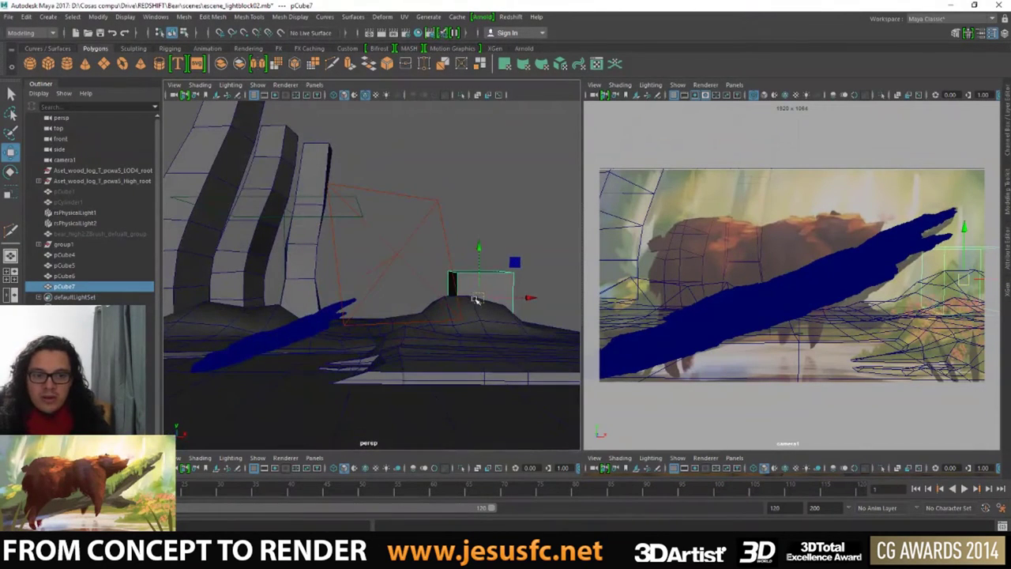
{"action": "left_click_drag", "start_coordinate": [477, 300], "coordinate": [471, 329]}
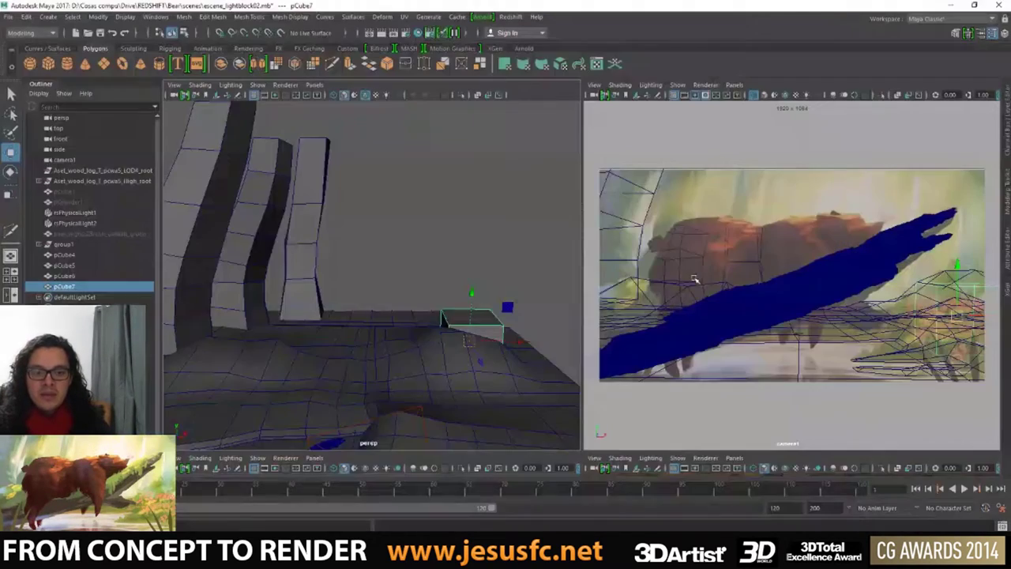
- Check the scribble-marked bear painting in Photoshop, then return to the Maya scene and orbit the new box
{"action": "mouse_move", "coordinate": [490, 276]}
{"action": "left_mouse_down", "text": "alt"}
{"action": "mouse_move", "coordinate": [458, 290]}
{"action": "mouse_move", "coordinate": [472, 295]}
{"action": "mouse_move", "coordinate": [431, 291]}
{"action": "mouse_move", "coordinate": [440, 346]}
{"action": "left_mouse_up", "text": "alt"}
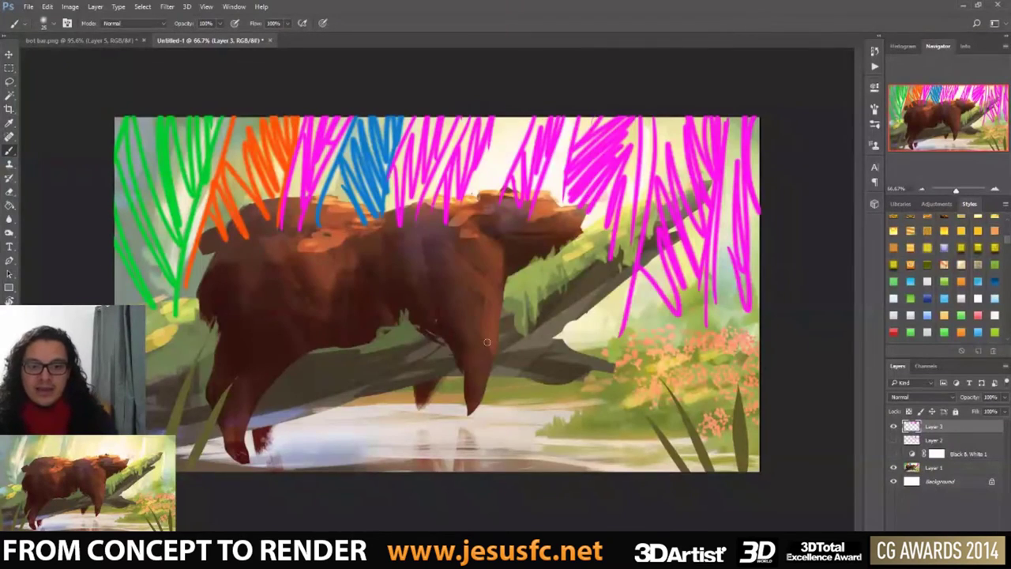
{"action": "key", "text": "alt+Tab"}
{"action": "key", "text": "Escape"}
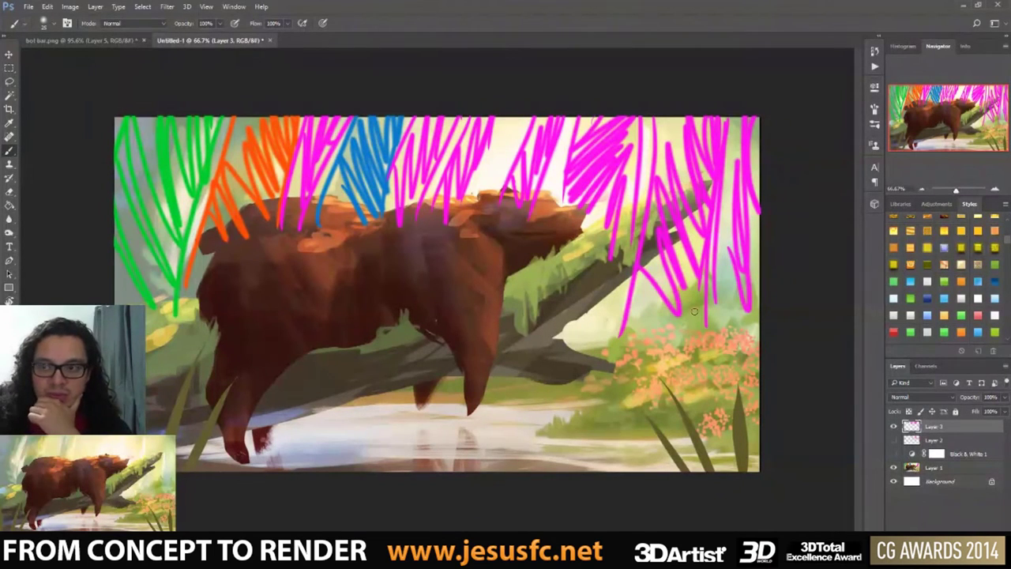
{"action": "key", "text": "alt+Tab"}
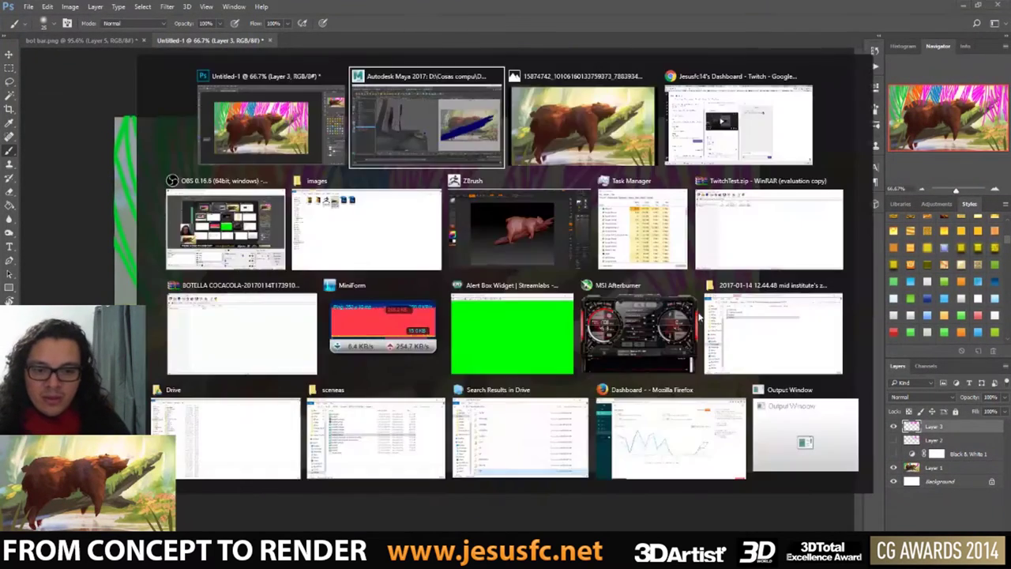
{"action": "mouse_move", "coordinate": [566, 289]}
{"action": "left_mouse_down", "text": "alt"}
{"action": "mouse_move", "coordinate": [418, 287]}
{"action": "mouse_move", "coordinate": [435, 277]}
{"action": "mouse_move", "coordinate": [473, 303]}
{"action": "left_mouse_up", "text": "alt"}
- Switch the stump box to face mode and pick its top face
{"action": "key", "text": "r"}
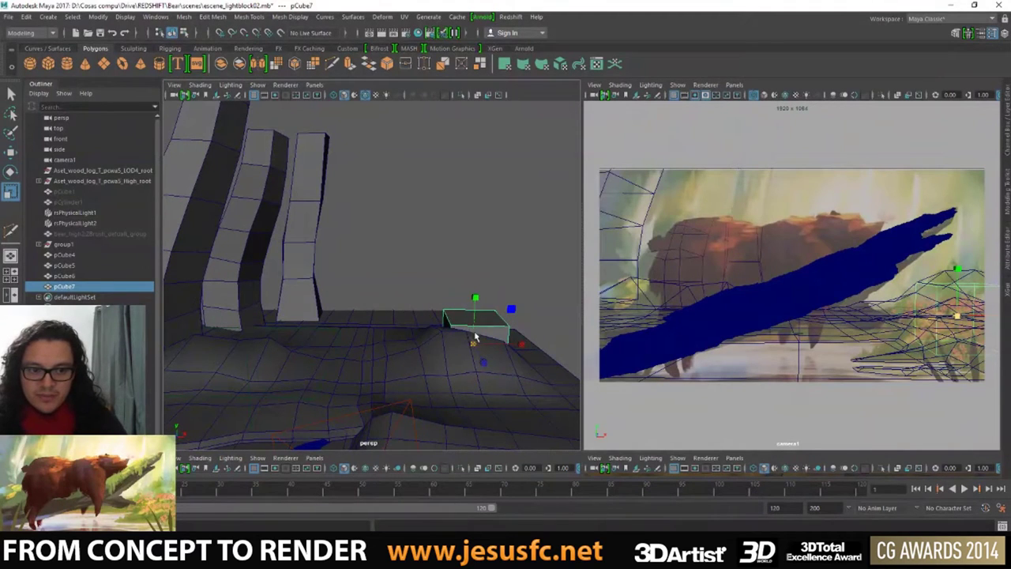
{"action": "key", "text": "q"}
{"action": "right_click", "coordinate": [490, 324]}
{"action": "left_click_drag", "start_coordinate": [490, 252], "coordinate": [446, 326], "text": "alt"}
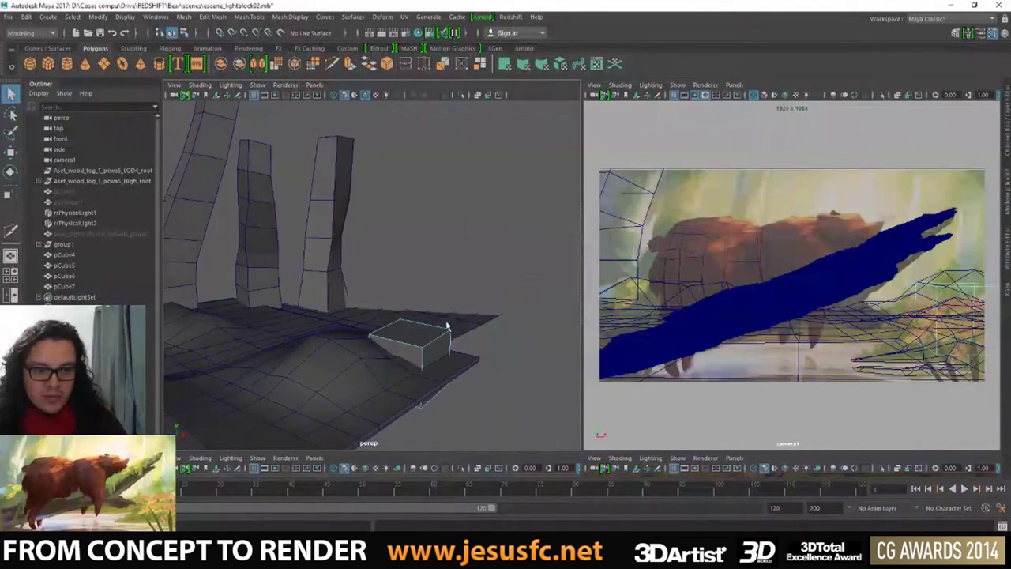
{"action": "mouse_move", "coordinate": [440, 395]}
{"action": "left_mouse_down", "text": "alt"}
{"action": "mouse_move", "coordinate": [428, 372]}
{"action": "mouse_move", "coordinate": [347, 341]}
{"action": "left_mouse_up", "text": "alt"}
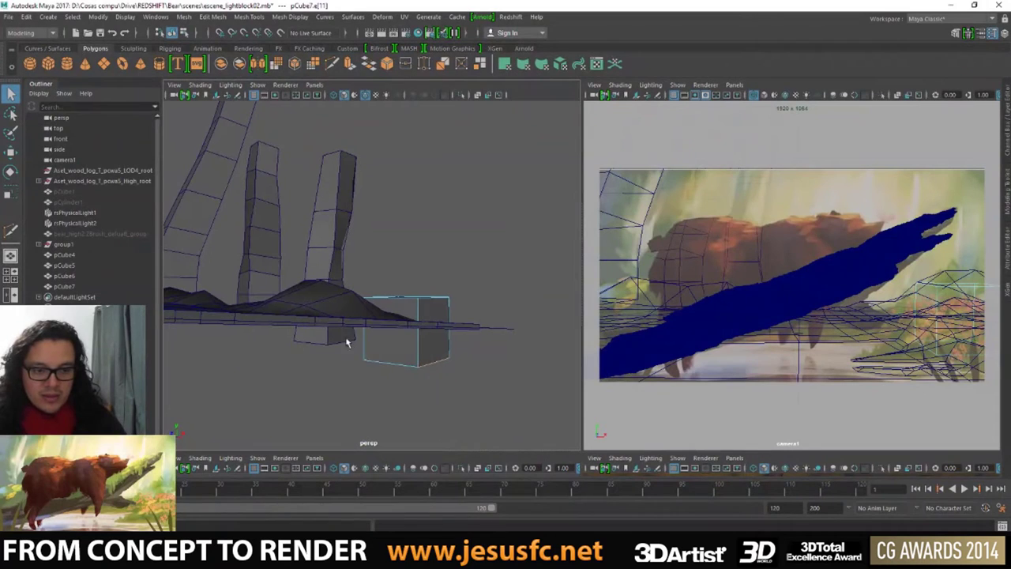
{"action": "left_click_drag", "start_coordinate": [496, 382], "coordinate": [495, 381]}
{"action": "mouse_move", "coordinate": [345, 287]}
{"action": "left_mouse_down", "text": "alt"}
{"action": "mouse_move", "coordinate": [451, 334]}
{"action": "mouse_move", "coordinate": [485, 379]}
{"action": "left_mouse_up", "text": "alt"}
- Reselect the box's top face and rotate it into a slant
{"action": "key", "text": "w"}
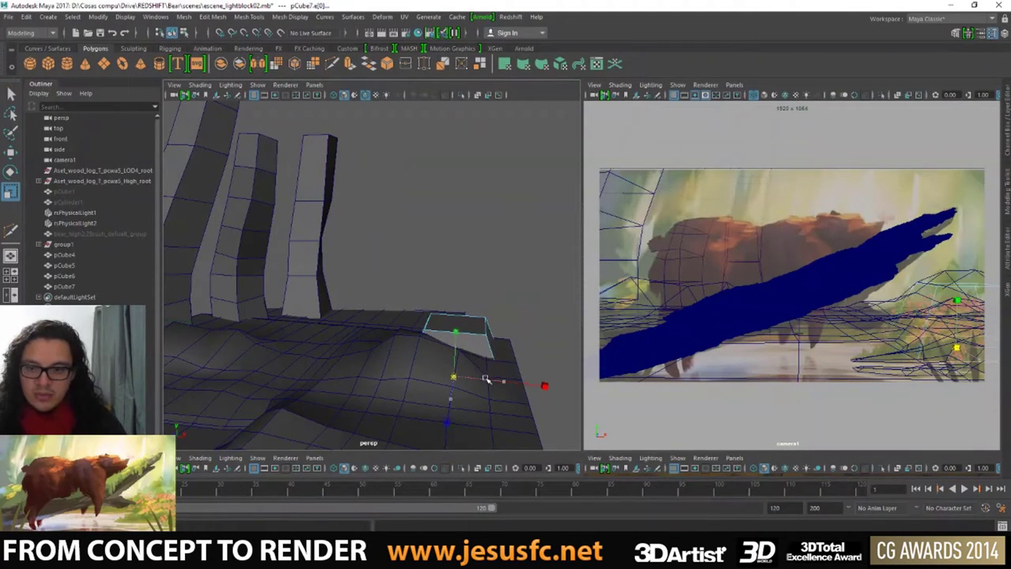
{"action": "key", "text": "q"}
{"action": "right_click_drag", "start_coordinate": [463, 257], "coordinate": [463, 282]}
{"action": "left_click_drag", "start_coordinate": [463, 282], "coordinate": [477, 323], "text": "alt"}
{"action": "left_click", "coordinate": [478, 324]}
{"action": "key", "text": "e"}
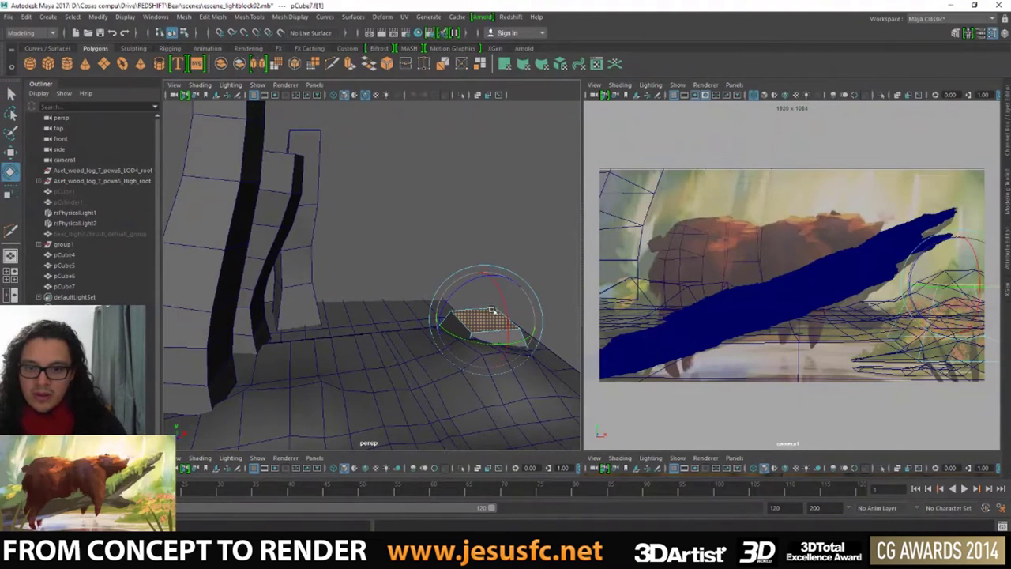
{"action": "left_click_drag", "start_coordinate": [440, 383], "coordinate": [471, 325], "text": "alt"}
- Raise the area light higher and maximize the camera1 view
{"action": "right_click_drag", "start_coordinate": [471, 324], "coordinate": [419, 255]}
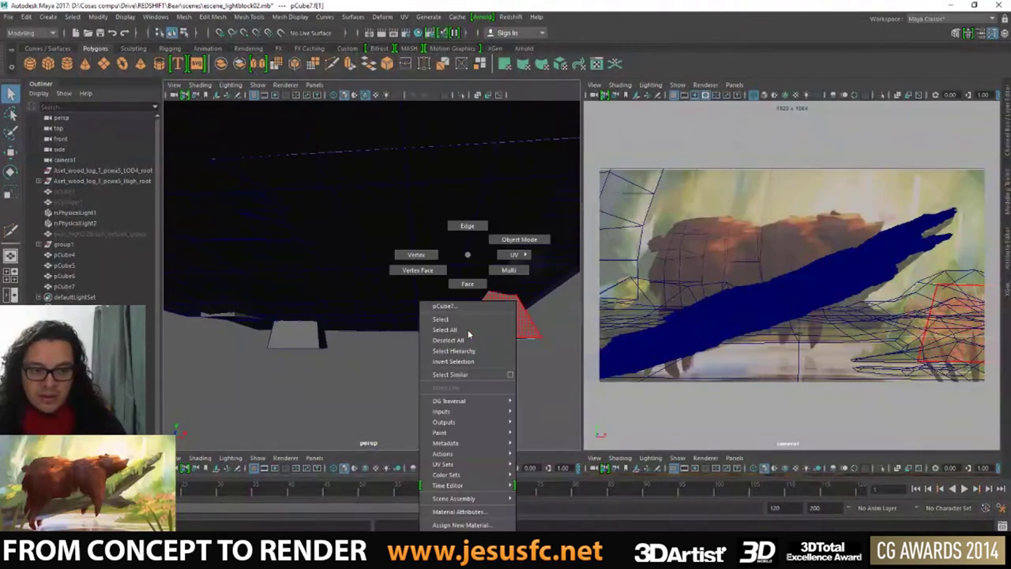
{"action": "left_click_drag", "start_coordinate": [419, 255], "coordinate": [535, 360], "text": "alt"}
{"action": "key", "text": "w"}
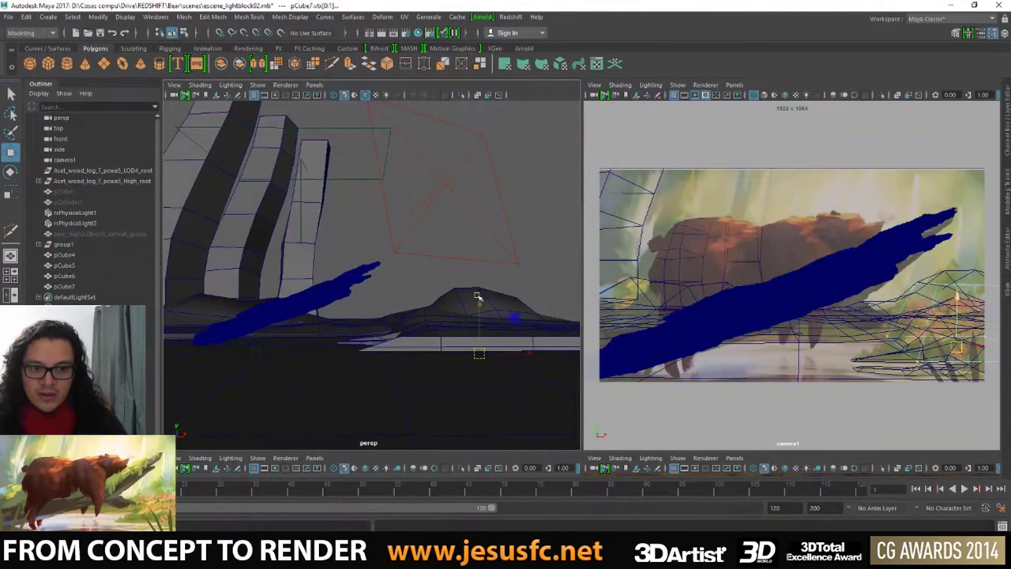
{"action": "mouse_move", "coordinate": [479, 298]}
{"action": "left_mouse_down"}
{"action": "mouse_move", "coordinate": [477, 271]}
{"action": "mouse_move", "coordinate": [452, 312]}
{"action": "mouse_move", "coordinate": [445, 305]}
{"action": "left_mouse_up"}
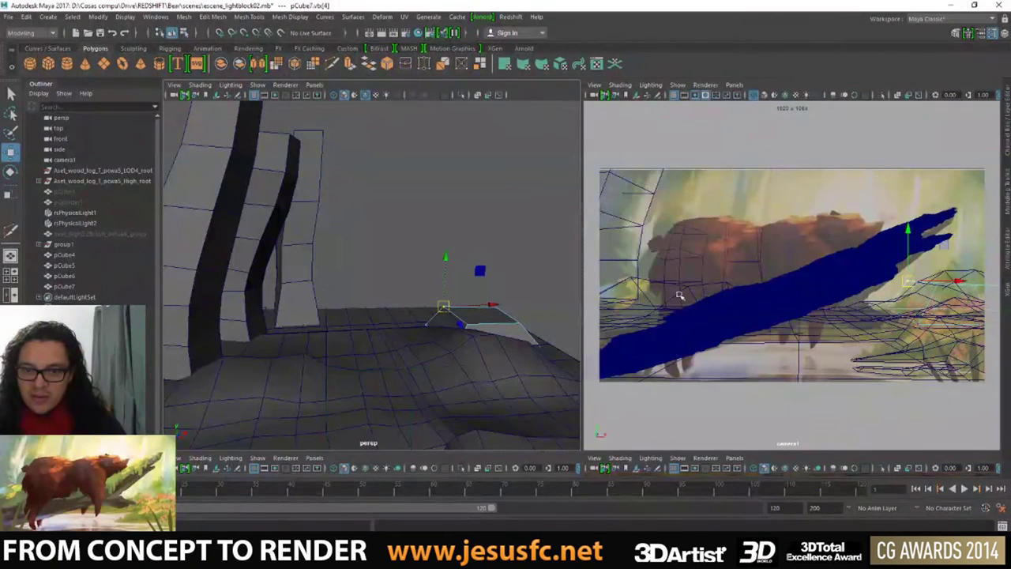
{"action": "key", "text": "space"}
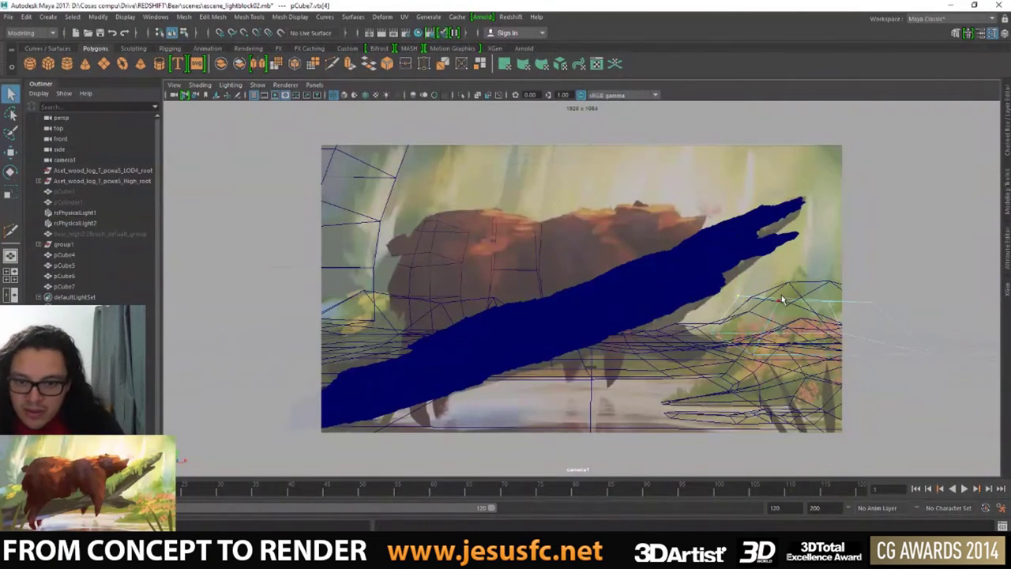
- Use the hotbox to change the layout to side-by-side perspective and camera1 panes
{"action": "key", "text": "q"}
{"action": "key", "text": "w"}
{"action": "key", "text": "q"}
{"action": "key", "text": "w"}
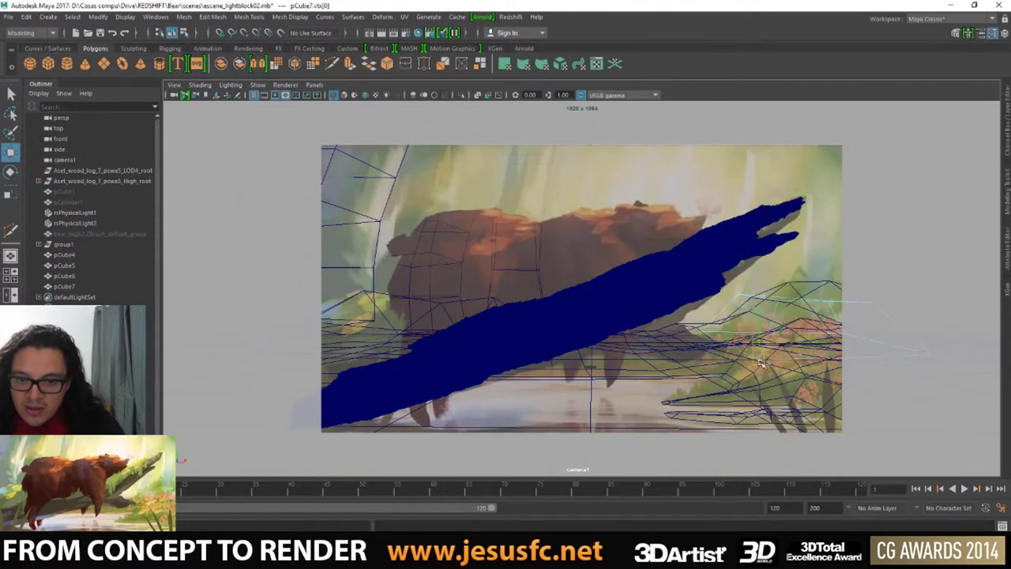
{"action": "key", "text": "q"}
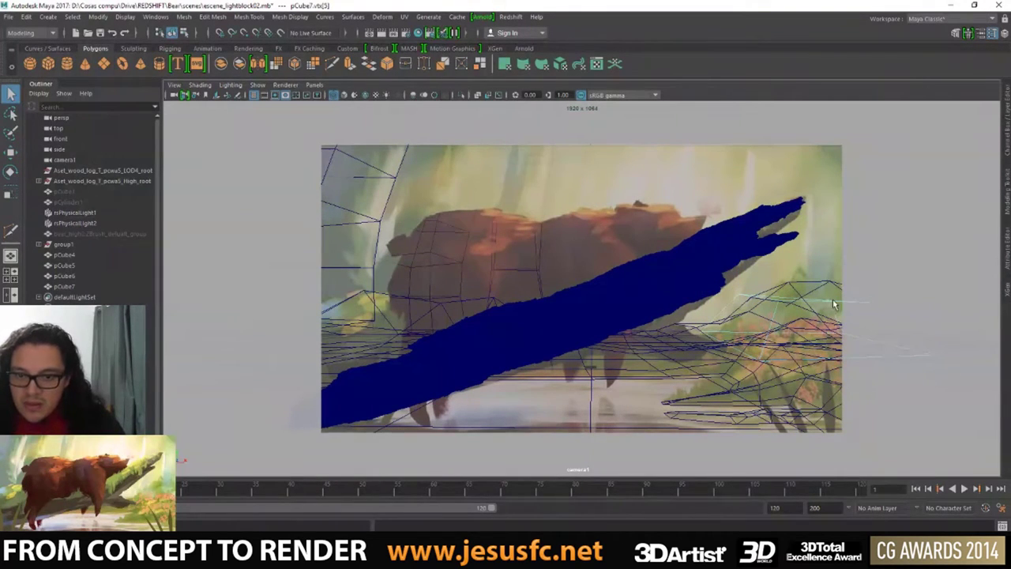
{"action": "key", "text": "w"}
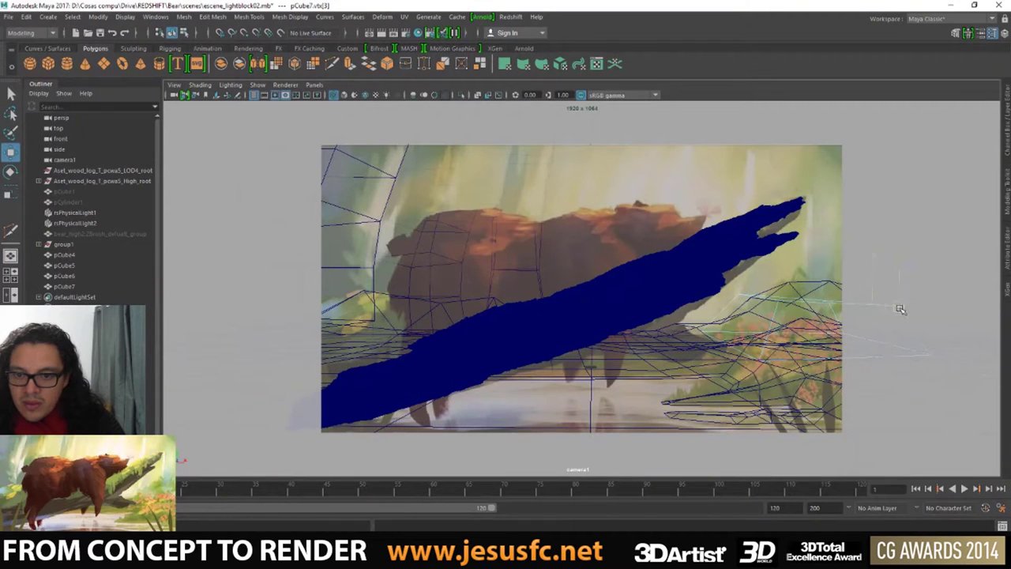
{"action": "key", "text": "q"}
{"action": "key", "text": "w"}
{"action": "key", "text": "space"}
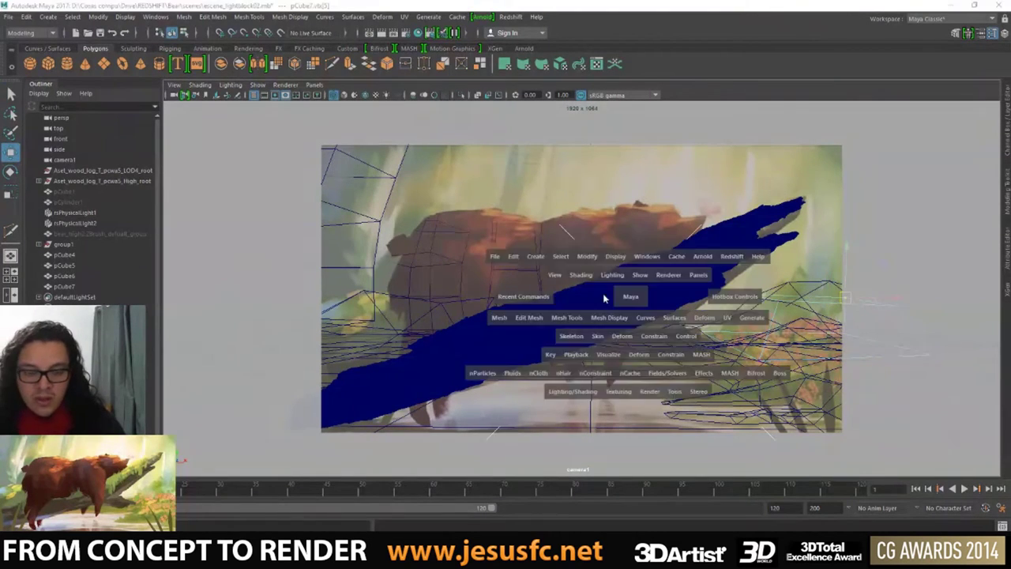
{"action": "mouse_move", "coordinate": [529, 301]}
{"action": "left_mouse_down", "text": "alt"}
{"action": "mouse_move", "coordinate": [453, 298]}
{"action": "mouse_move", "coordinate": [274, 341]}
{"action": "left_mouse_up", "text": "alt"}
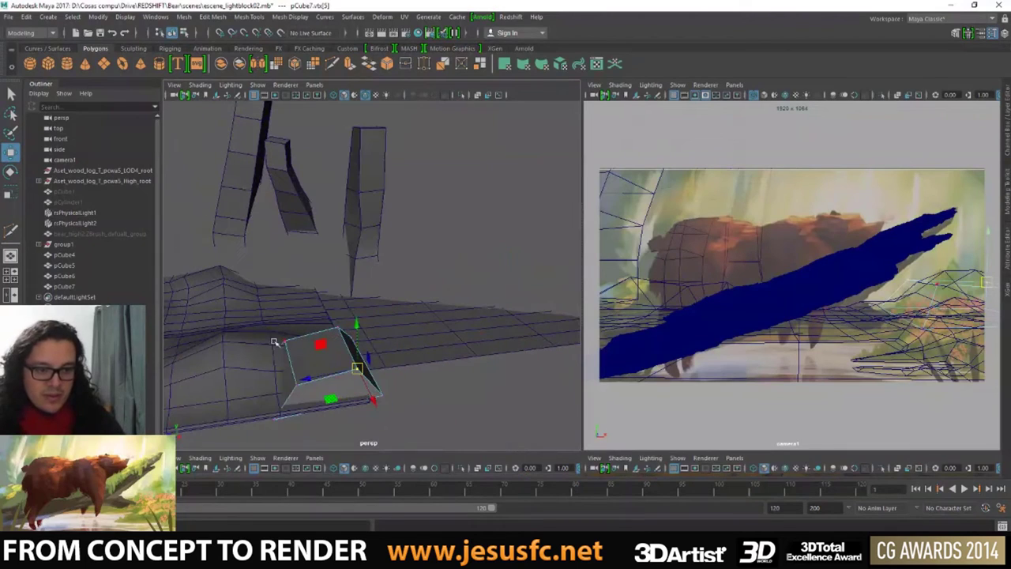
- Pull the block's left vertices further left and up to meet the ground, checking the bear painting
{"action": "middle_click_drag", "start_coordinate": [308, 418], "coordinate": [338, 426]}
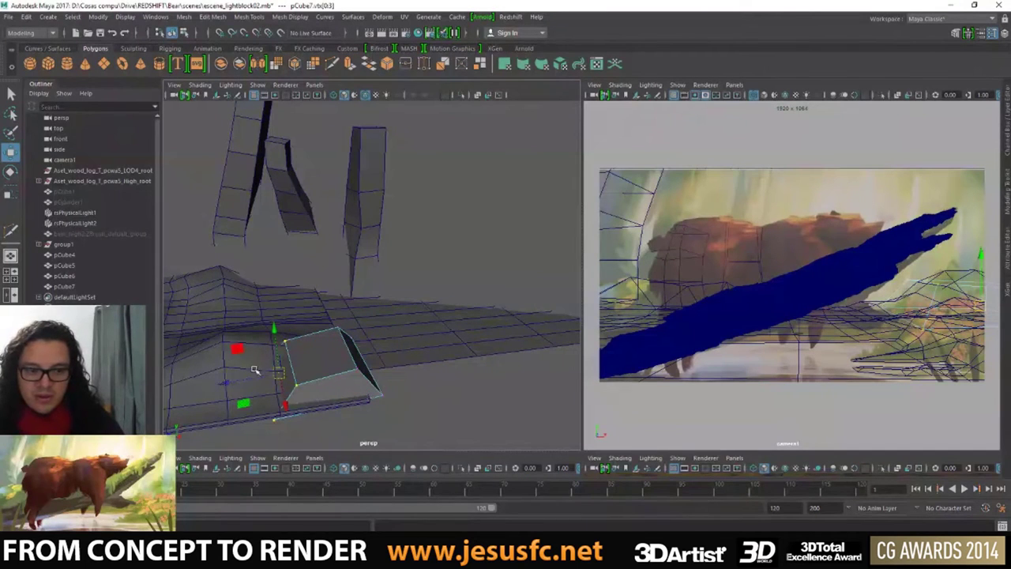
{"action": "left_click_drag", "start_coordinate": [253, 379], "coordinate": [245, 378]}
{"action": "left_click", "coordinate": [299, 521]}
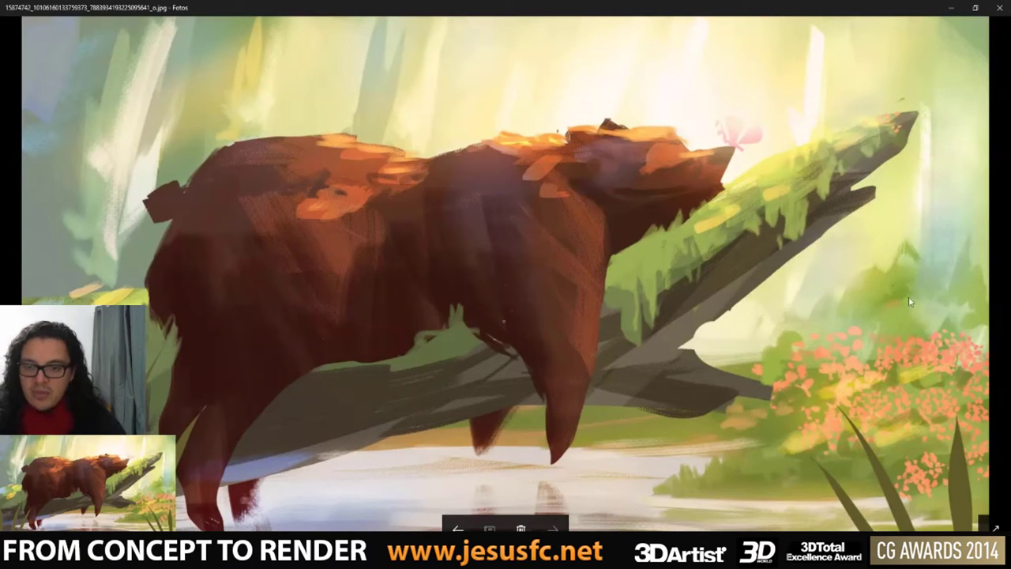
{"action": "key", "text": "alt+Tab"}
{"action": "left_click_drag", "start_coordinate": [343, 318], "coordinate": [322, 304], "text": "alt"}
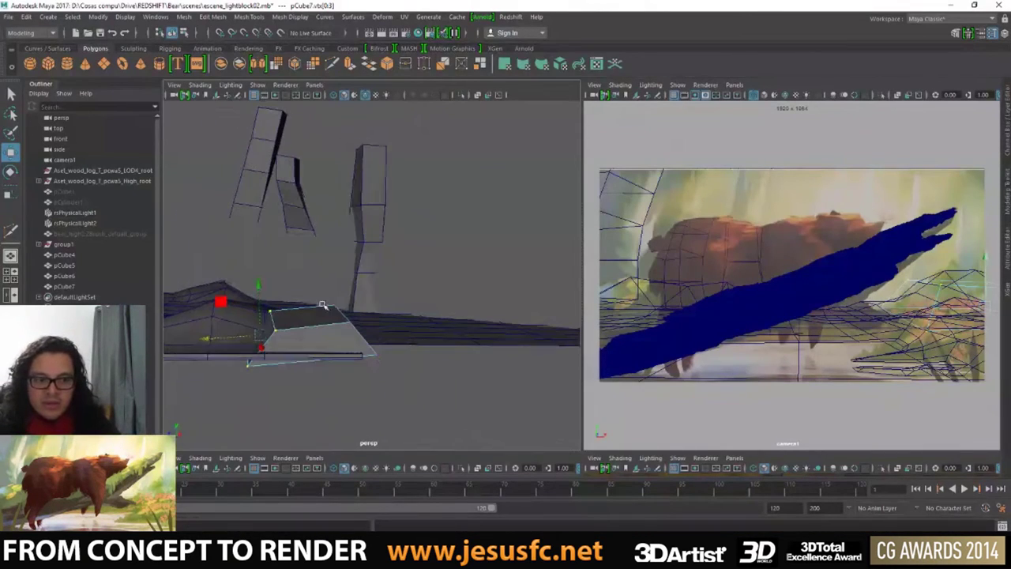
{"action": "left_click_drag", "start_coordinate": [230, 338], "coordinate": [194, 332]}
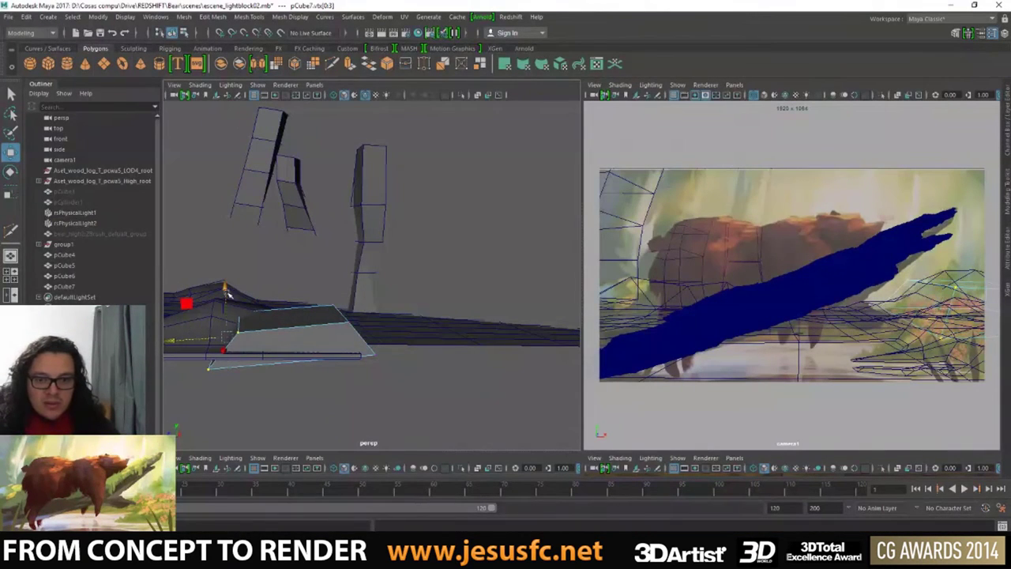
{"action": "left_click_drag", "start_coordinate": [228, 294], "coordinate": [237, 324]}
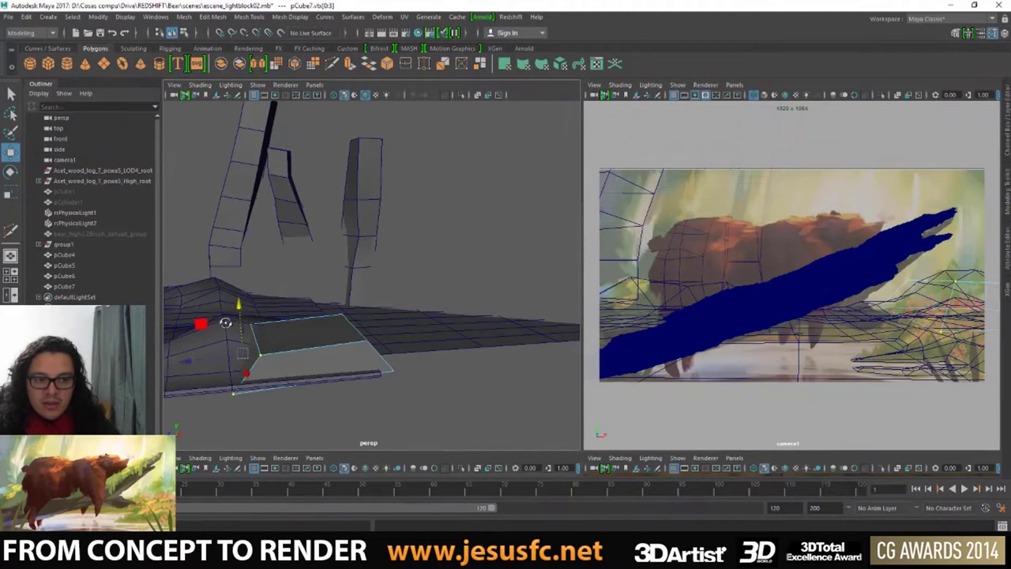
- Nudge the upper-left and another corner vertex, then return the block to object selection
{"action": "key", "text": "q"}
{"action": "key", "text": "w"}
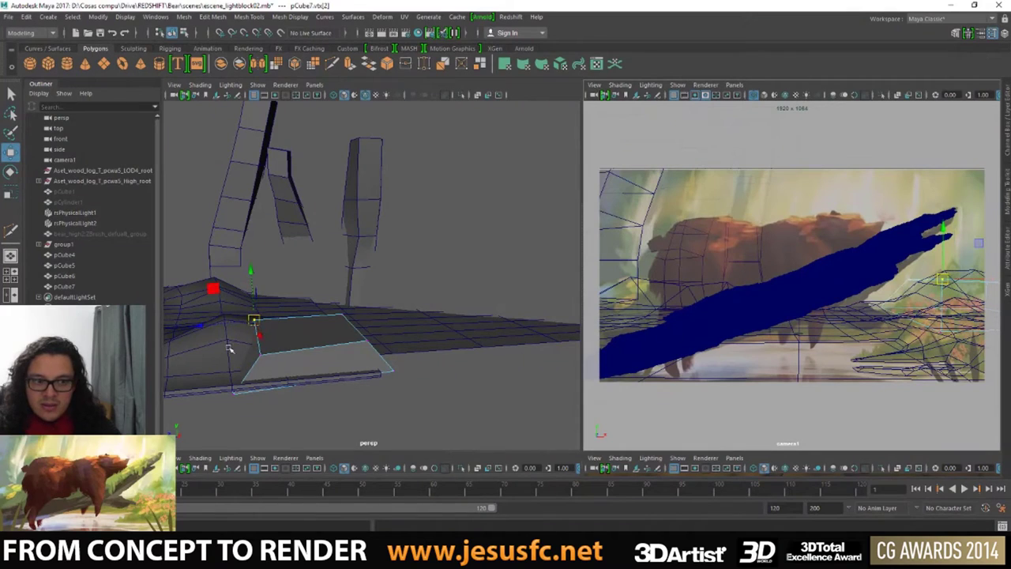
{"action": "left_click_drag", "start_coordinate": [254, 319], "coordinate": [271, 315]}
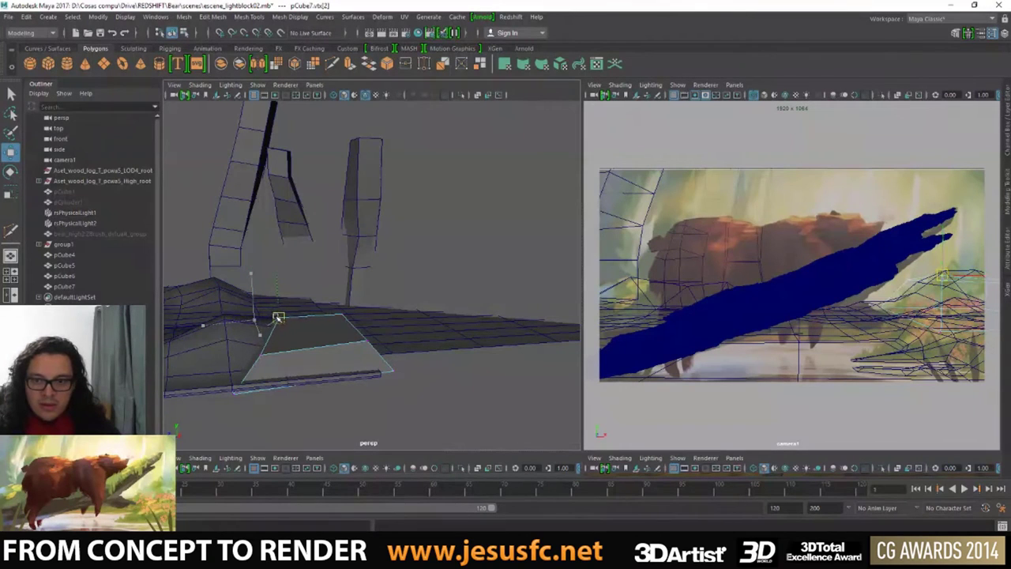
{"action": "mouse_move", "coordinate": [271, 316]}
{"action": "left_mouse_down", "text": "alt"}
{"action": "mouse_move", "coordinate": [281, 347]}
{"action": "mouse_move", "coordinate": [332, 355]}
{"action": "mouse_move", "coordinate": [342, 326]}
{"action": "mouse_move", "coordinate": [349, 354]}
{"action": "mouse_move", "coordinate": [401, 346]}
{"action": "mouse_move", "coordinate": [419, 361]}
{"action": "left_mouse_up", "text": "alt"}
{"action": "key", "text": "q"}
{"action": "left_click", "coordinate": [391, 353]}
{"action": "key", "text": "w"}
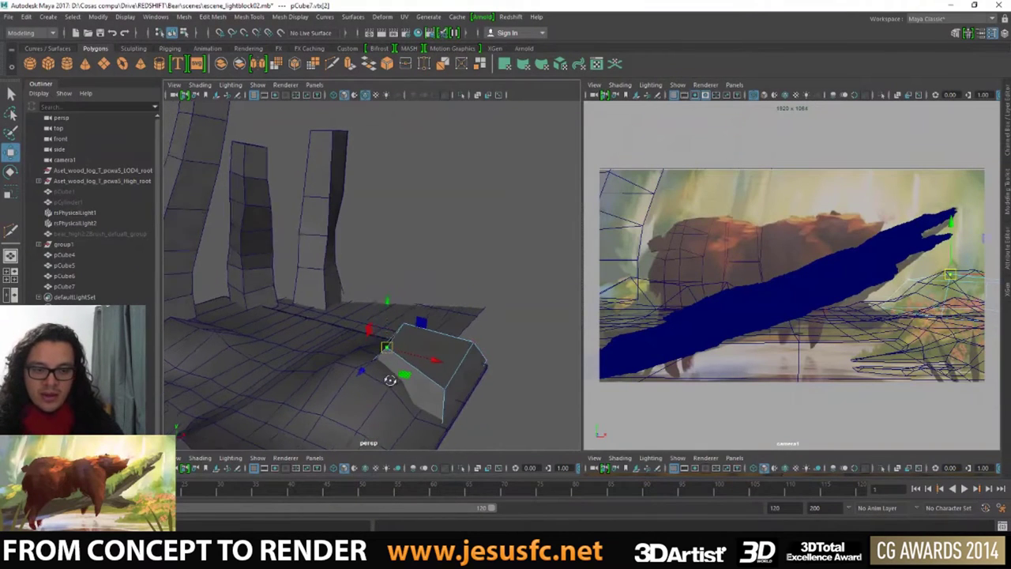
{"action": "right_click_drag", "start_coordinate": [416, 273], "coordinate": [462, 241]}
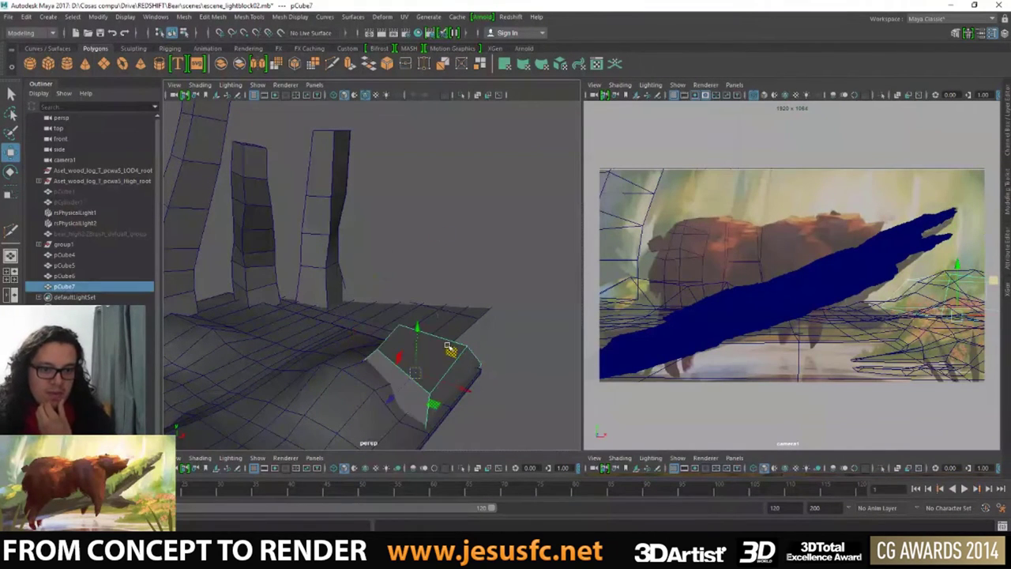
{"action": "key", "text": "w"}
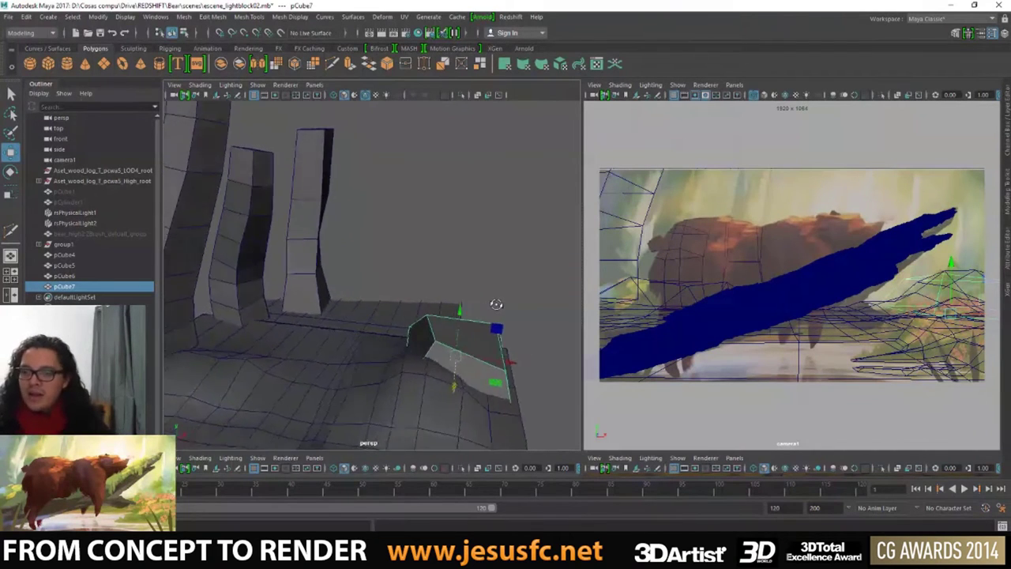
{"action": "left_click_drag", "start_coordinate": [469, 303], "coordinate": [497, 316], "text": "alt"}
- Extrude the block's top face, pull it upward and tilt it
{"action": "key", "text": "q"}
{"action": "right_click", "coordinate": [462, 327]}
{"action": "left_click", "coordinate": [462, 282]}
{"action": "left_click", "coordinate": [465, 356]}
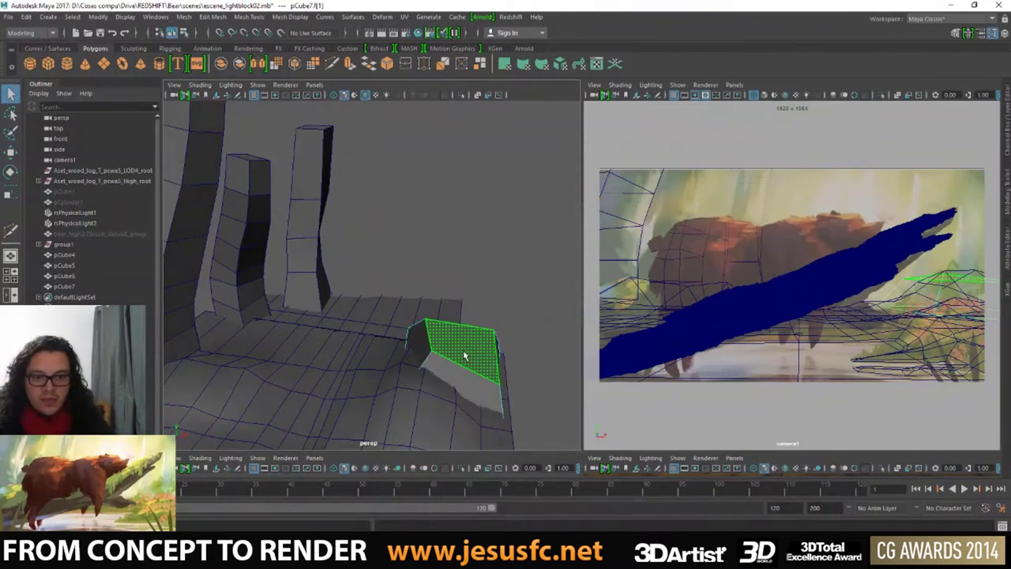
{"action": "left_click_drag", "start_coordinate": [464, 356], "coordinate": [481, 360], "text": "alt"}
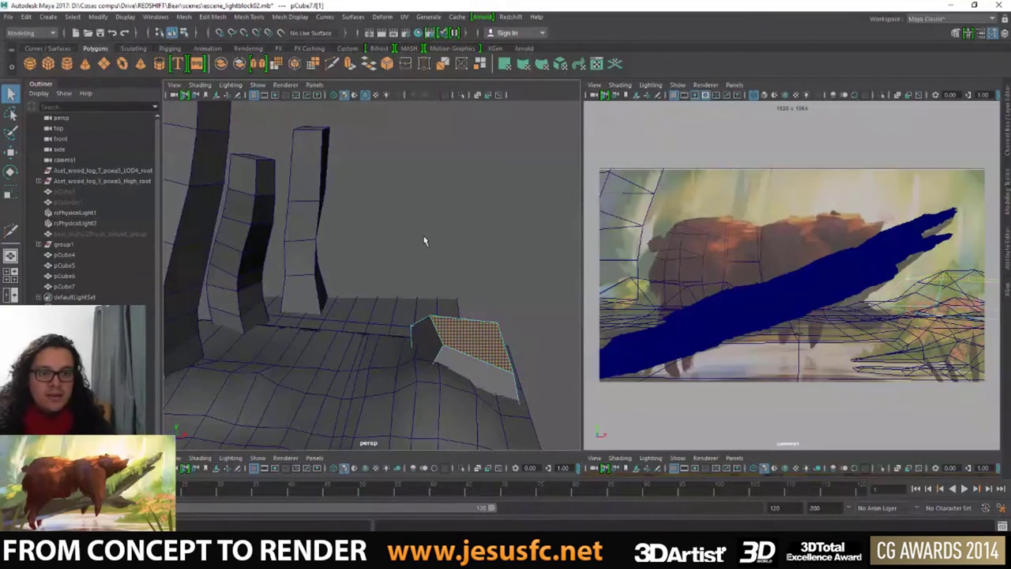
{"action": "key", "text": "ctrl+e"}
{"action": "key", "text": "w"}
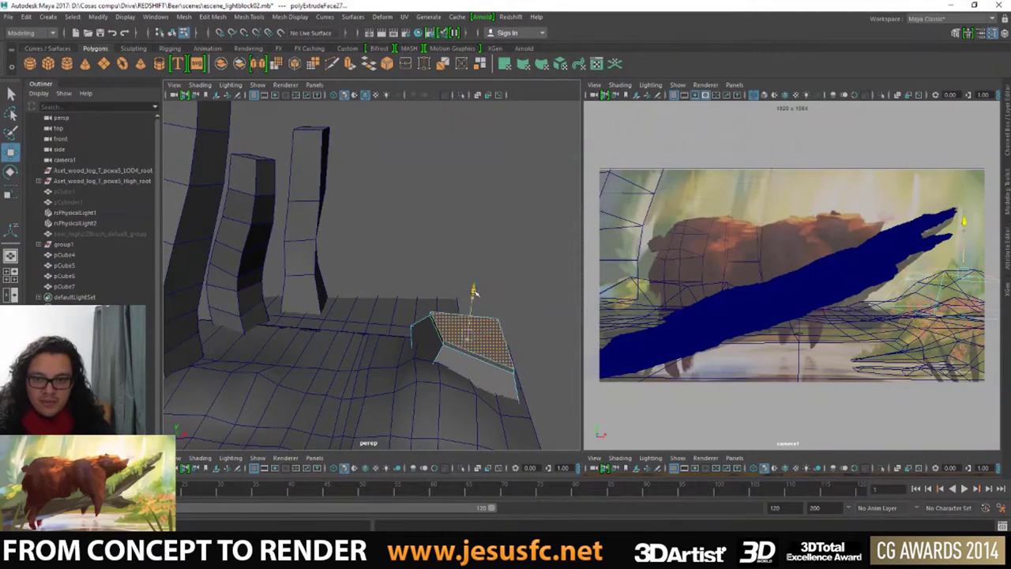
{"action": "left_click_drag", "start_coordinate": [474, 293], "coordinate": [473, 237]}
{"action": "key", "text": "e"}
{"action": "left_click_drag", "start_coordinate": [473, 285], "coordinate": [457, 282]}
- Adjust the top corner vertices of the extruded section, then return to object mode
{"action": "key", "text": "q"}
{"action": "right_click_drag", "start_coordinate": [457, 282], "coordinate": [403, 254]}
{"action": "key", "text": "w"}
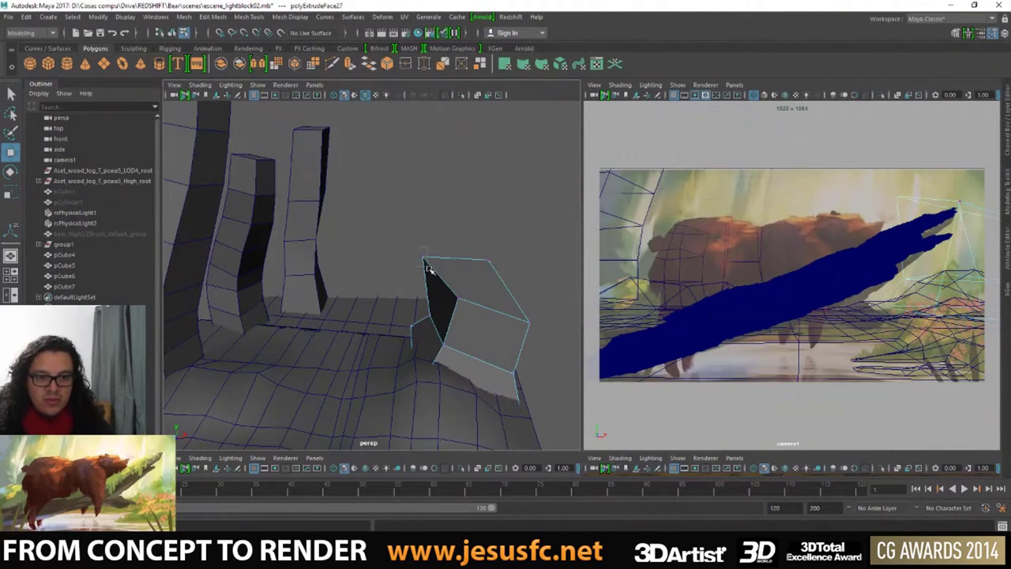
{"action": "left_click", "coordinate": [435, 269]}
{"action": "key", "text": "q"}
{"action": "key", "text": "w"}
{"action": "left_click_drag", "start_coordinate": [465, 301], "coordinate": [418, 277], "text": "alt"}
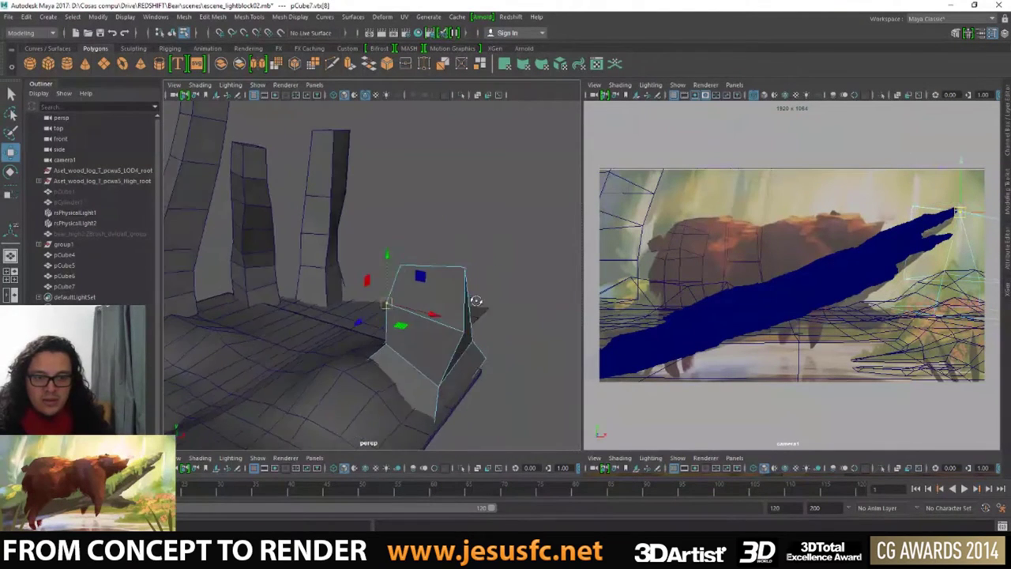
{"action": "key", "text": "q"}
{"action": "key", "text": "w"}
{"action": "left_click", "coordinate": [469, 270]}
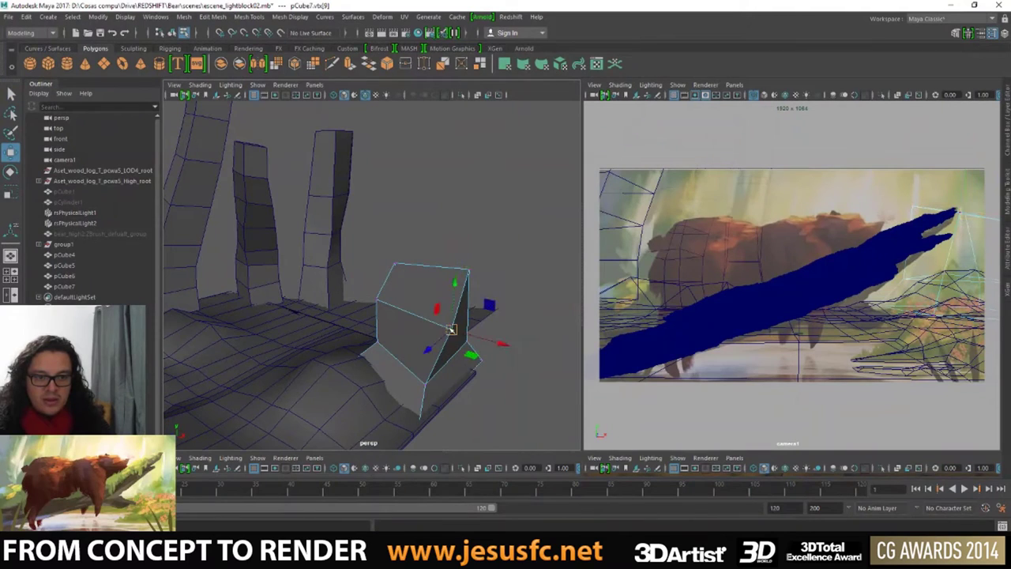
{"action": "key", "text": "q"}
{"action": "mouse_move", "coordinate": [419, 255]}
{"action": "right_mouse_down"}
{"action": "mouse_move", "coordinate": [450, 241]}
{"action": "mouse_move", "coordinate": [408, 300]}
{"action": "right_mouse_up"}
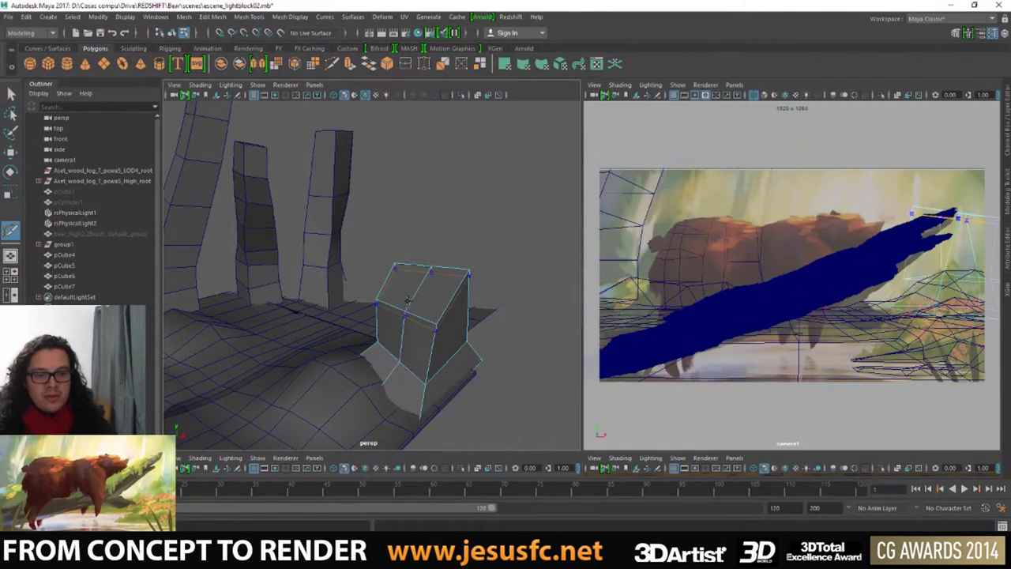
{"action": "left_click_drag", "start_coordinate": [414, 287], "coordinate": [458, 293], "text": "alt"}
- Cut a new vertical edge across the block's side with Multi-Cut
{"action": "key", "text": "q"}
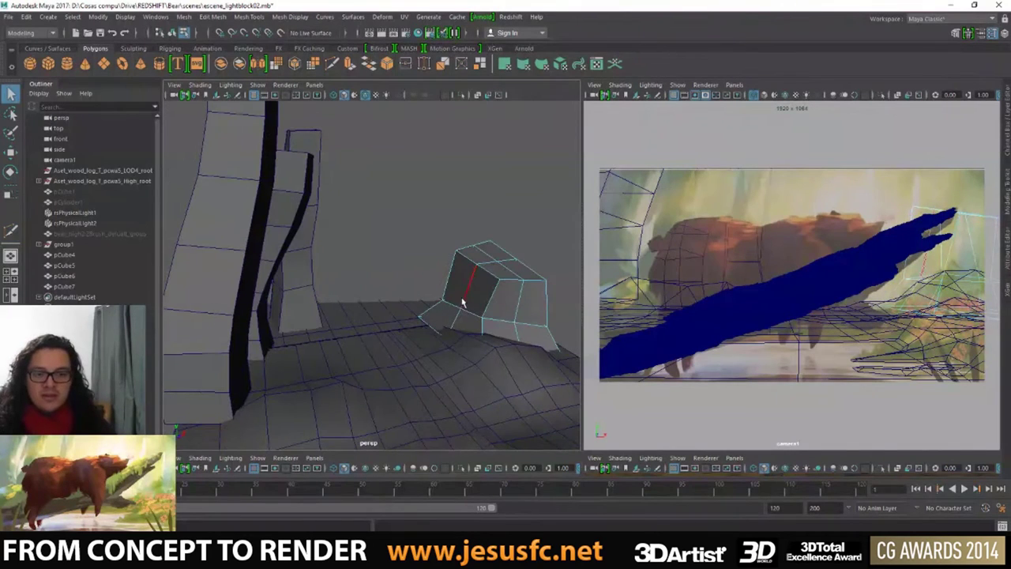
{"action": "right_click_drag", "start_coordinate": [452, 301], "coordinate": [450, 306]}
{"action": "mouse_move", "coordinate": [476, 315]}
{"action": "left_mouse_down", "text": "alt"}
{"action": "mouse_move", "coordinate": [450, 316]}
{"action": "mouse_move", "coordinate": [377, 371]}
{"action": "left_mouse_up", "text": "alt"}
{"action": "key", "text": "w"}
{"action": "key", "text": "q"}
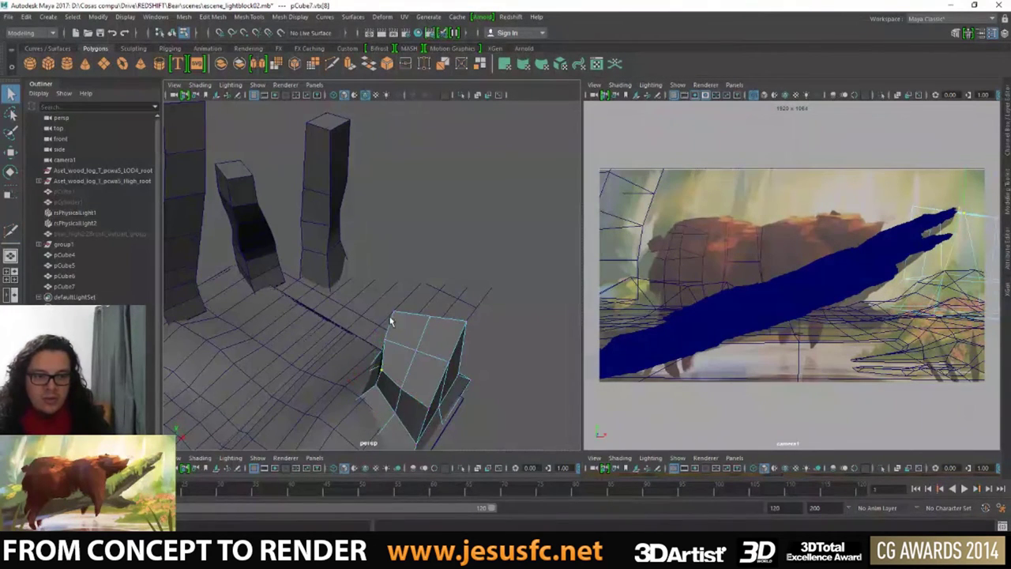
{"action": "left_click", "coordinate": [396, 316]}
- Select the whole stump block in object mode with the Move tool
{"action": "key", "text": "w"}
{"action": "key", "text": "q"}
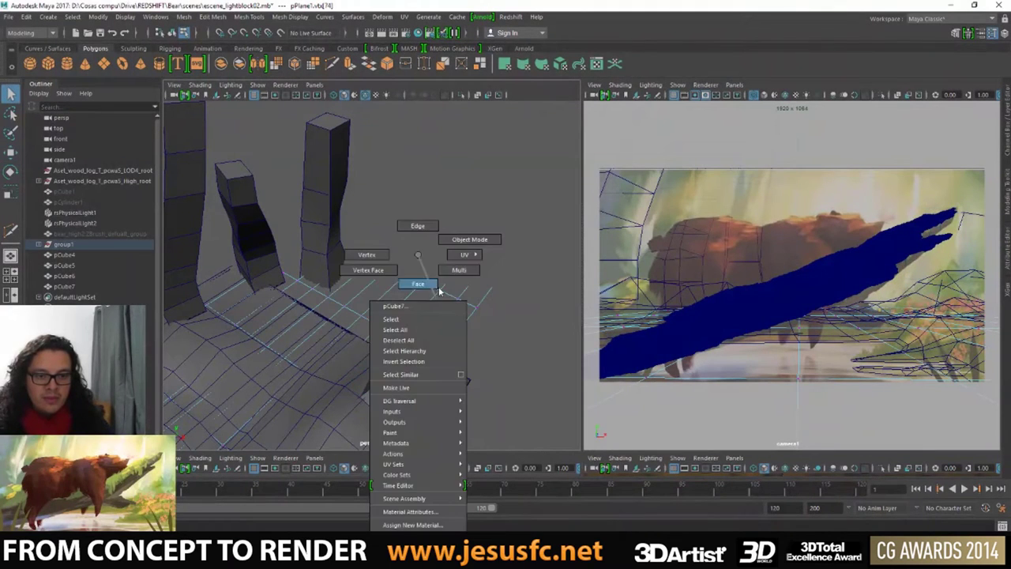
{"action": "right_click_drag", "start_coordinate": [419, 284], "coordinate": [462, 244]}
{"action": "left_click", "coordinate": [403, 318]}
{"action": "key", "text": "w"}
{"action": "right_click_drag", "start_coordinate": [402, 317], "coordinate": [356, 260]}
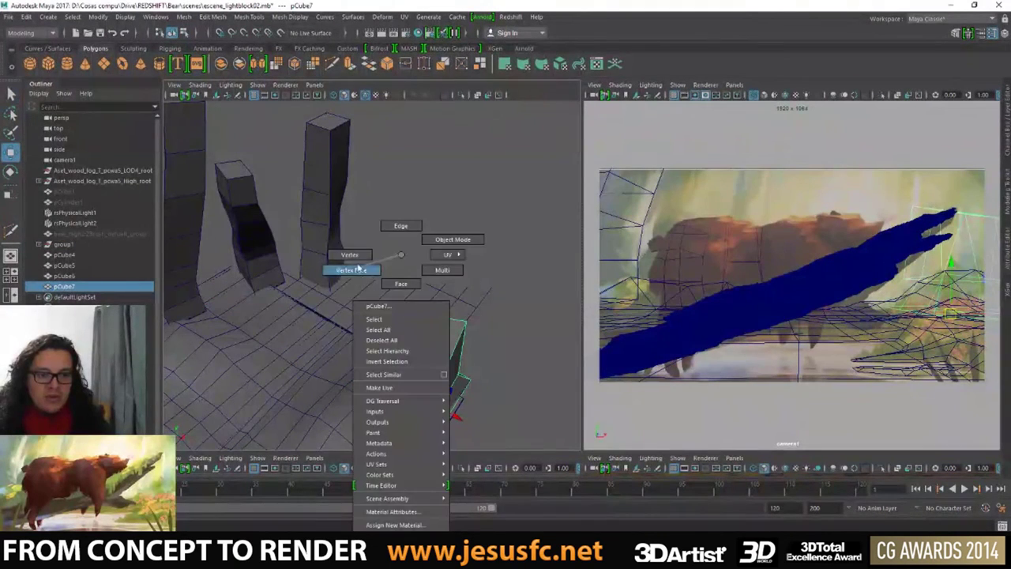
{"action": "left_click_drag", "start_coordinate": [397, 343], "coordinate": [430, 265], "text": "alt"}
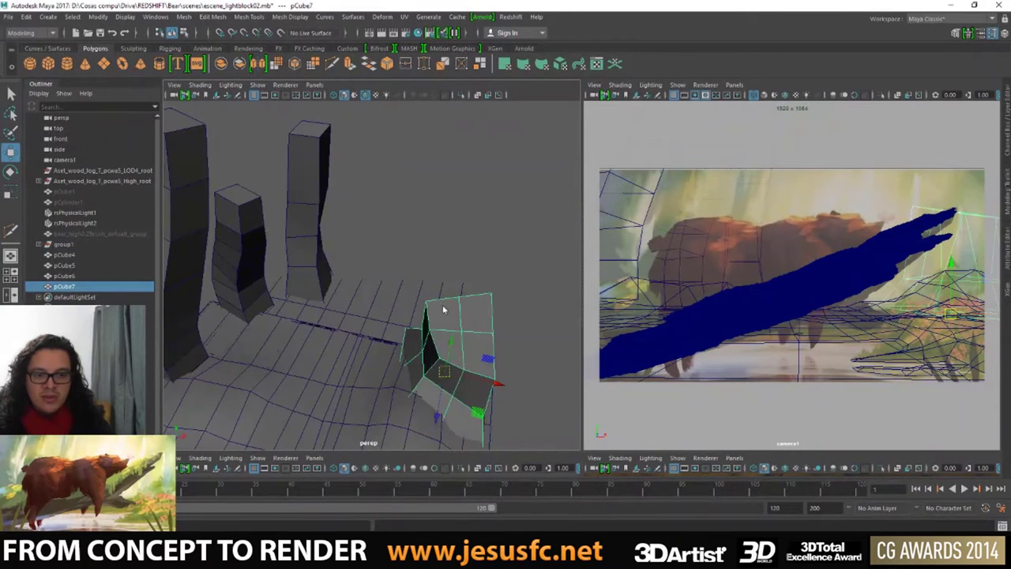
- Select and move the stump's top corner vertices outward one by one
{"action": "right_click_drag", "start_coordinate": [430, 265], "coordinate": [391, 254]}
{"action": "left_click", "coordinate": [424, 300]}
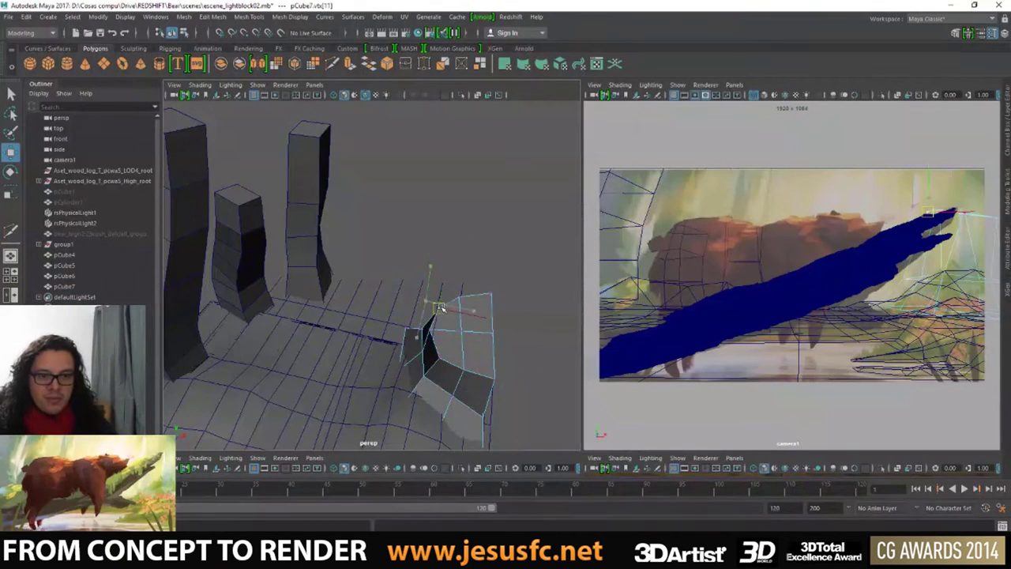
{"action": "key", "text": "q"}
{"action": "left_click", "coordinate": [482, 302]}
{"action": "key", "text": "w"}
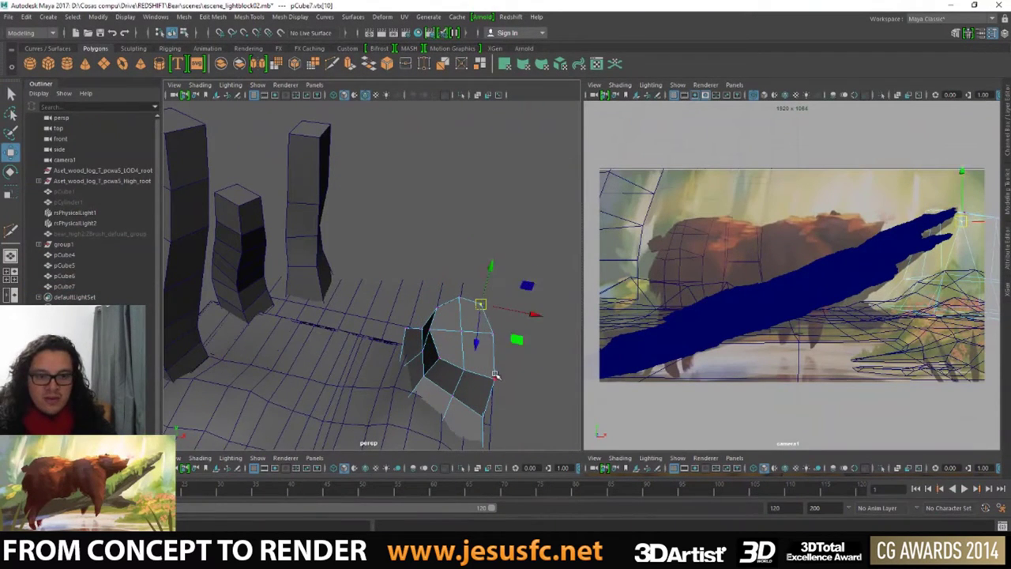
{"action": "key", "text": "F8"}
{"action": "left_click", "coordinate": [494, 377]}
{"action": "mouse_move", "coordinate": [486, 254]}
{"action": "right_mouse_down"}
{"action": "mouse_move", "coordinate": [488, 362]}
{"action": "mouse_move", "coordinate": [435, 254]}
{"action": "right_mouse_up"}
{"action": "left_click", "coordinate": [491, 374]}
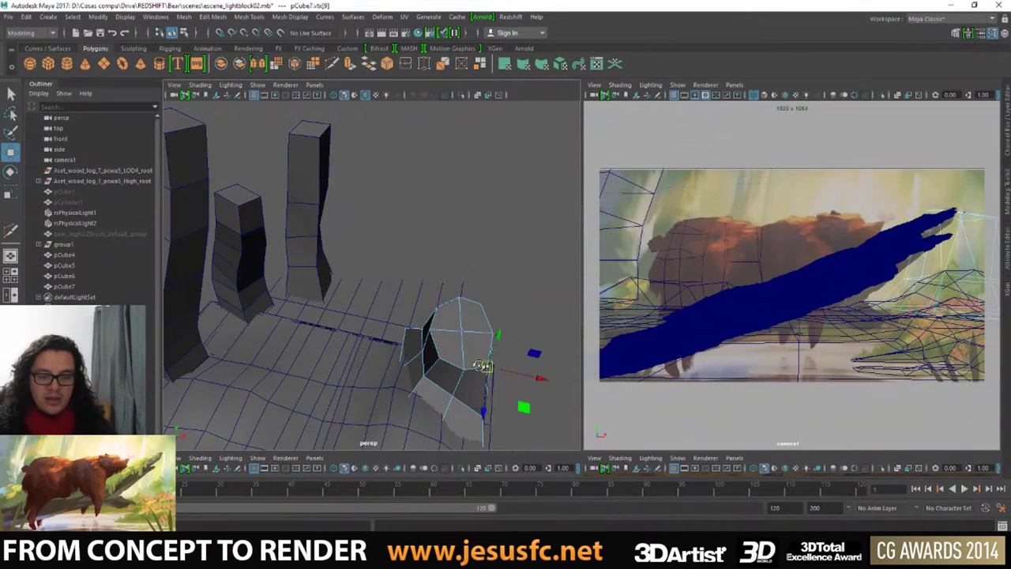
{"action": "mouse_move", "coordinate": [491, 374]}
{"action": "left_mouse_down", "text": "alt"}
{"action": "mouse_move", "coordinate": [314, 360]}
{"action": "mouse_move", "coordinate": [406, 338]}
{"action": "mouse_move", "coordinate": [373, 365]}
{"action": "mouse_move", "coordinate": [400, 376]}
{"action": "mouse_move", "coordinate": [342, 366]}
{"action": "mouse_move", "coordinate": [376, 375]}
{"action": "mouse_move", "coordinate": [457, 346]}
{"action": "left_mouse_up", "text": "alt"}
- Move the block's lower-left corner vertex, then box-select another lower corner vertex
{"action": "left_click", "coordinate": [299, 357]}
{"action": "key", "text": "q"}
{"action": "key", "text": "w"}
{"action": "key", "text": "F8"}
{"action": "scroll", "coordinate": [395, 367], "scroll_direction": "up", "scroll_amount": 3}
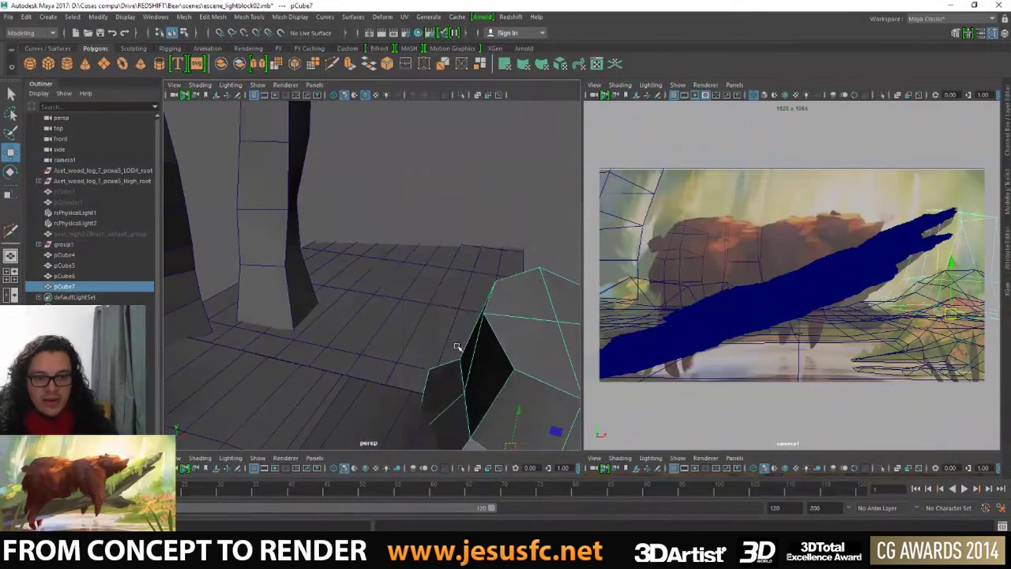
{"action": "right_click_drag", "start_coordinate": [457, 346], "coordinate": [400, 288]}
{"action": "left_click_drag", "start_coordinate": [462, 431], "coordinate": [472, 395]}
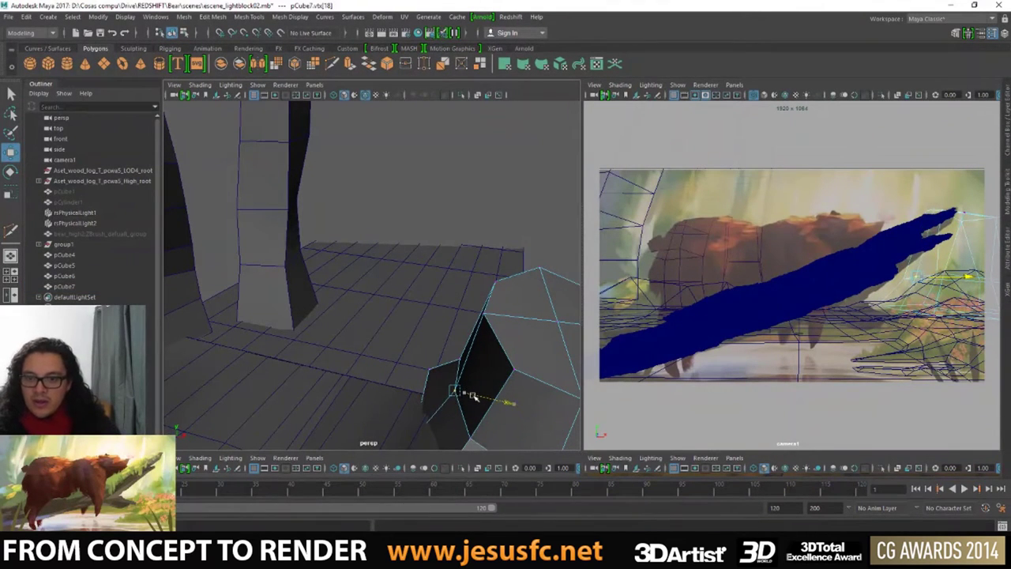
- Switch to face mode and select a face on the stump's top
{"action": "mouse_move", "coordinate": [443, 332]}
{"action": "left_mouse_down", "text": "alt"}
{"action": "mouse_move", "coordinate": [379, 300]}
{"action": "mouse_move", "coordinate": [422, 316]}
{"action": "mouse_move", "coordinate": [332, 352]}
{"action": "mouse_move", "coordinate": [396, 283]}
{"action": "left_mouse_up", "text": "alt"}
{"action": "right_click_drag", "start_coordinate": [395, 284], "coordinate": [398, 316]}
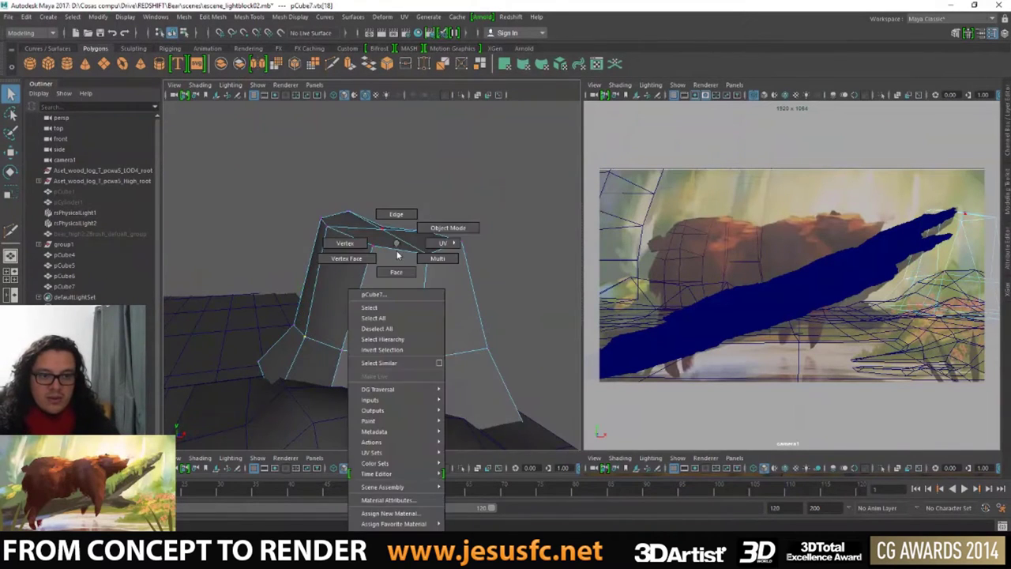
{"action": "mouse_move", "coordinate": [397, 316]}
{"action": "left_mouse_down", "text": "alt"}
{"action": "mouse_move", "coordinate": [388, 266]}
{"action": "mouse_move", "coordinate": [368, 293]}
{"action": "left_mouse_up", "text": "alt"}
{"action": "left_click", "coordinate": [352, 291]}
- Extrude the column's top faces and pull the new cap upward
{"action": "left_click", "coordinate": [377, 324], "text": "shift"}
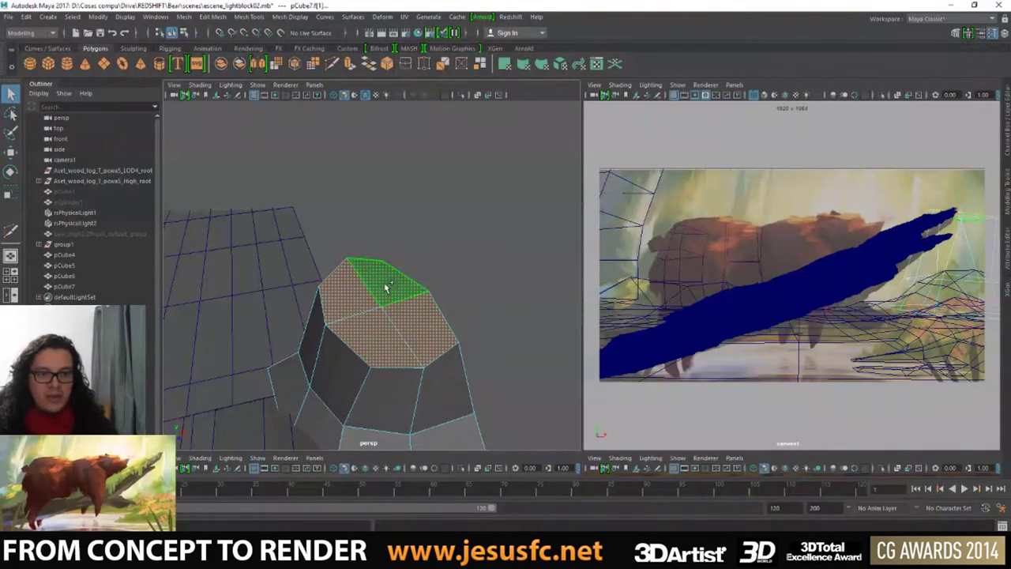
{"action": "left_click", "coordinate": [387, 284], "text": "shift"}
{"action": "left_click", "coordinate": [349, 67]}
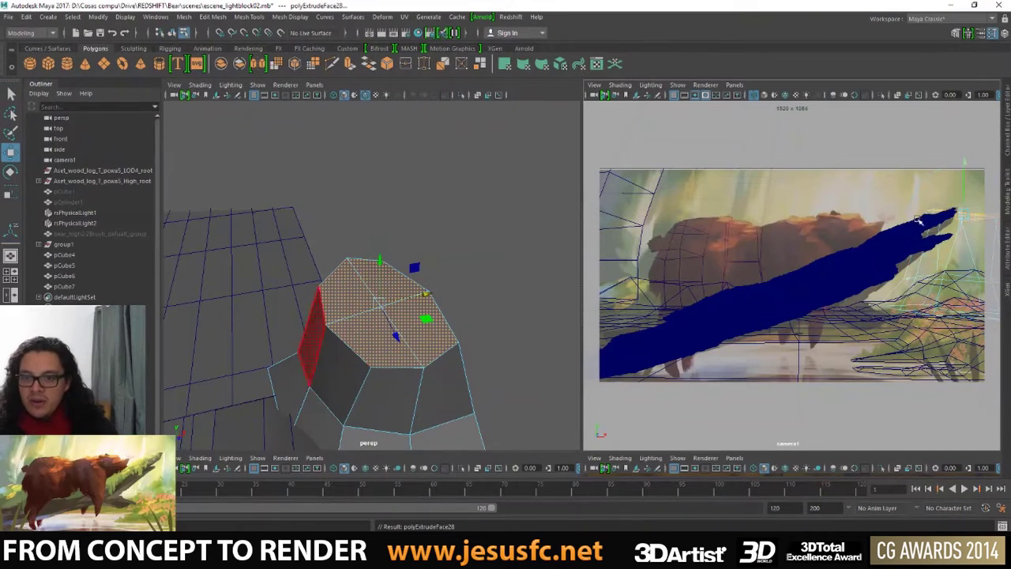
{"action": "mouse_move", "coordinate": [963, 215]}
{"action": "middle_mouse_down"}
{"action": "mouse_move", "coordinate": [960, 171]}
{"action": "mouse_move", "coordinate": [960, 186]}
{"action": "middle_mouse_up"}
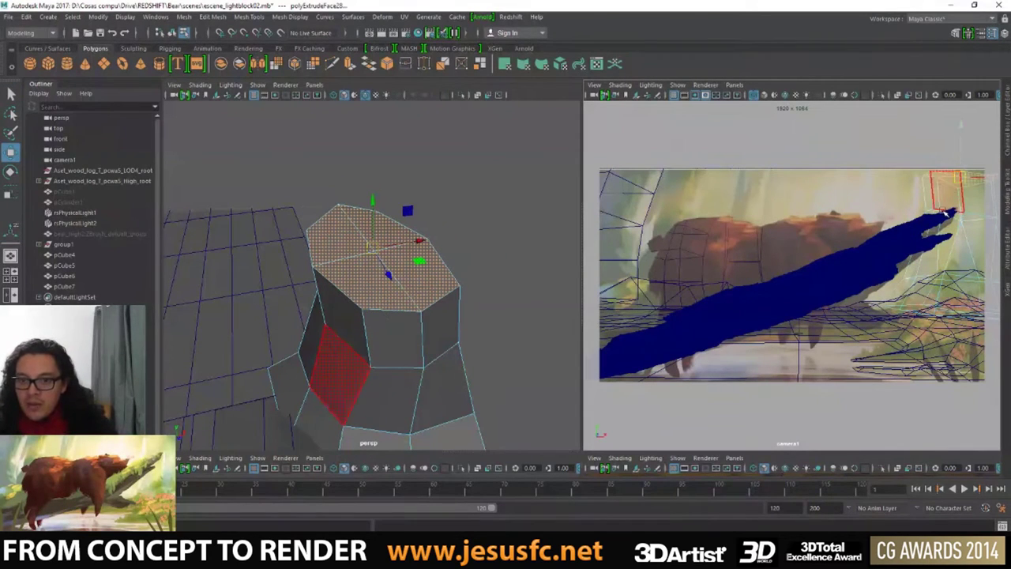
{"action": "key", "text": "q"}
{"action": "right_click", "coordinate": [944, 201]}
{"action": "right_click_drag", "start_coordinate": [941, 183], "coordinate": [941, 162]}
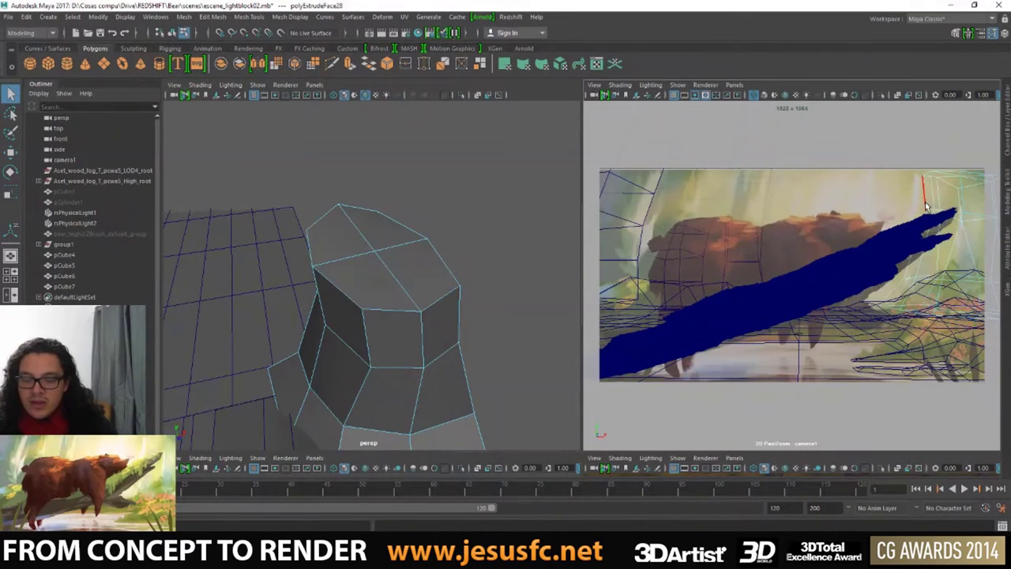
- Maximize the camera view and pick vertices at the column's top
{"action": "key", "text": "space"}
{"action": "key", "text": "w"}
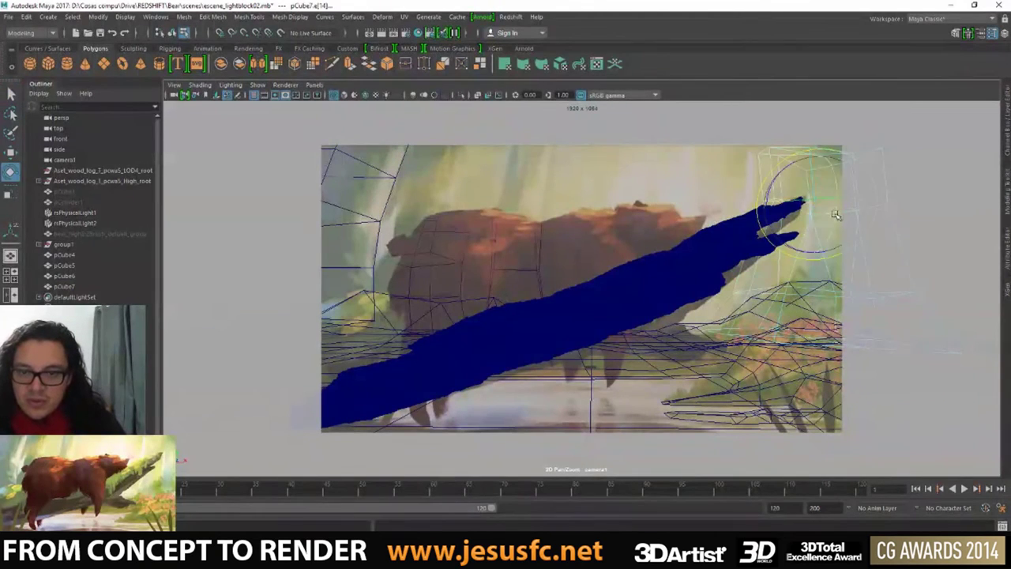
{"action": "left_click", "coordinate": [816, 207]}
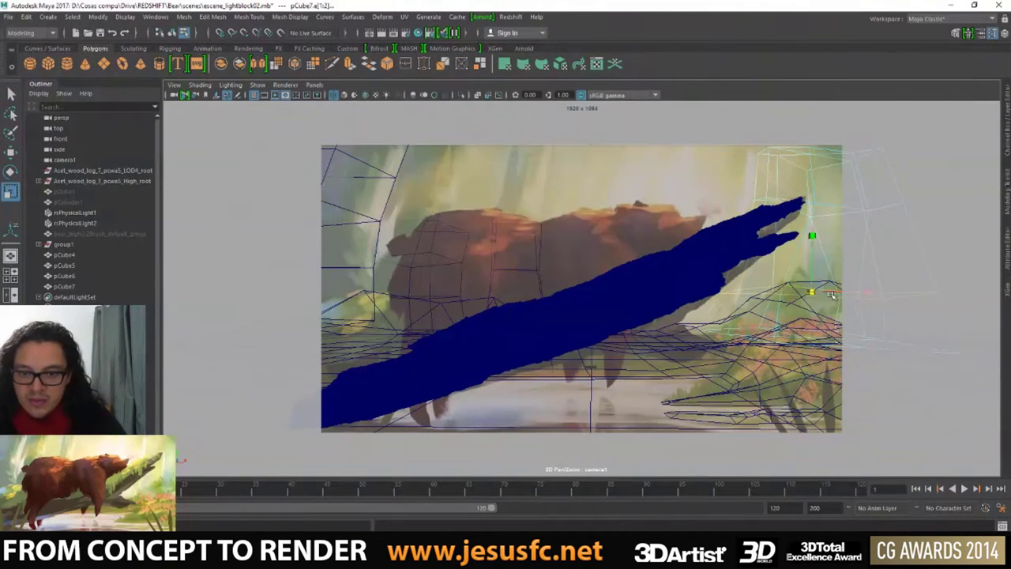
{"action": "key", "text": "q"}
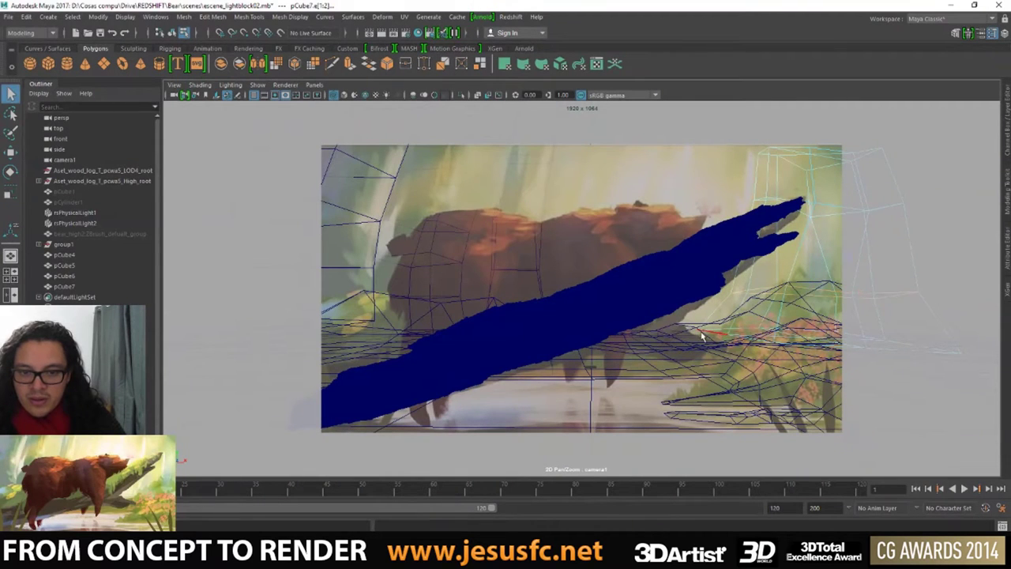
{"action": "right_click_drag", "start_coordinate": [704, 337], "coordinate": [652, 289]}
{"action": "left_click", "coordinate": [738, 294]}
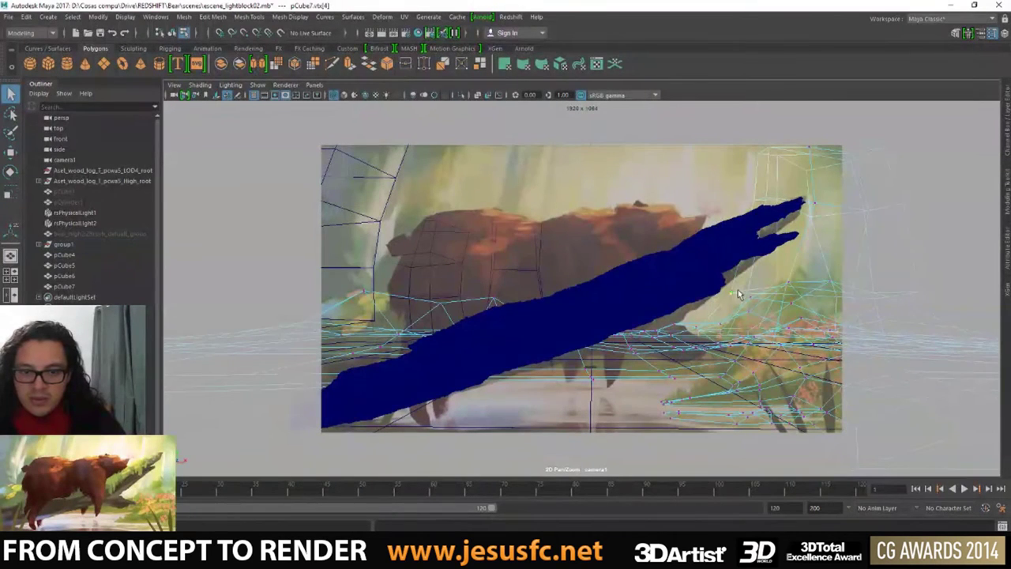
{"action": "mouse_move", "coordinate": [735, 281]}
{"action": "right_mouse_down"}
{"action": "mouse_move", "coordinate": [734, 295]}
{"action": "mouse_move", "coordinate": [674, 303]}
{"action": "right_mouse_up"}
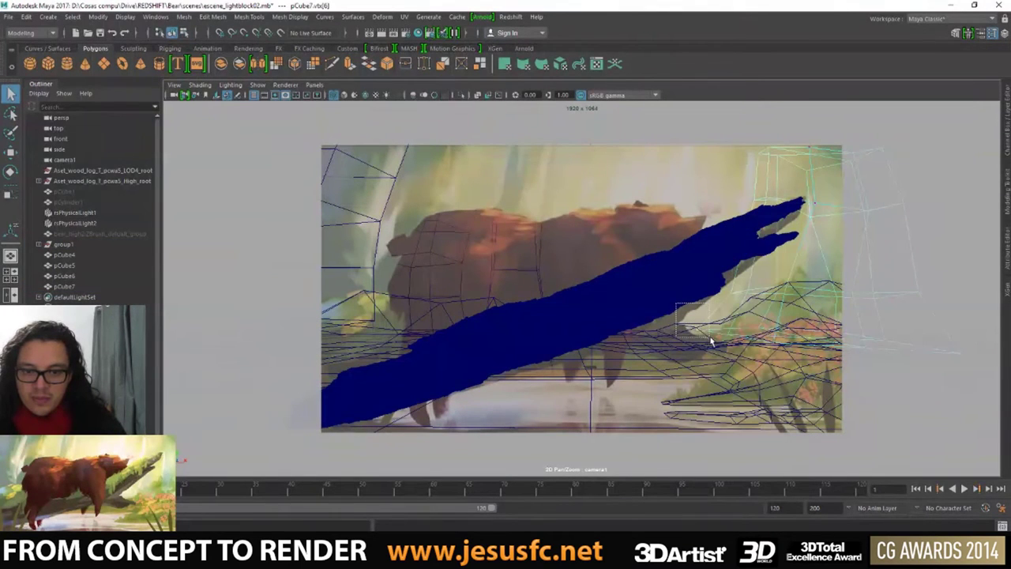
- Raise the column's top ring of vertices higher, then restore the two-pane layout
{"action": "left_click_drag", "start_coordinate": [710, 341], "coordinate": [700, 331]}
{"action": "key", "text": "w"}
{"action": "key", "text": "q"}
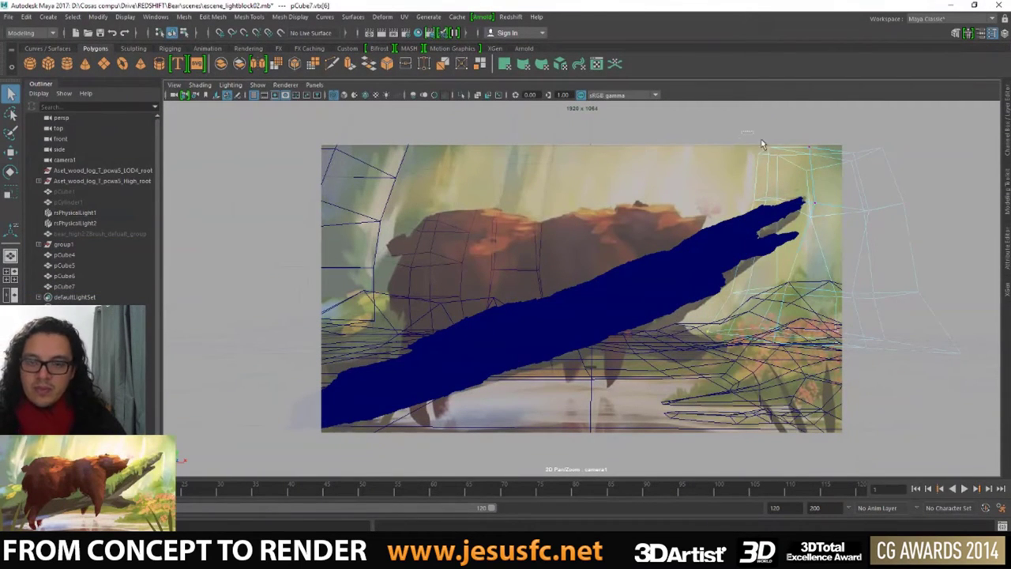
{"action": "left_click_drag", "start_coordinate": [762, 144], "coordinate": [930, 177]}
{"action": "key", "text": "w"}
{"action": "left_click_drag", "start_coordinate": [814, 151], "coordinate": [811, 116]}
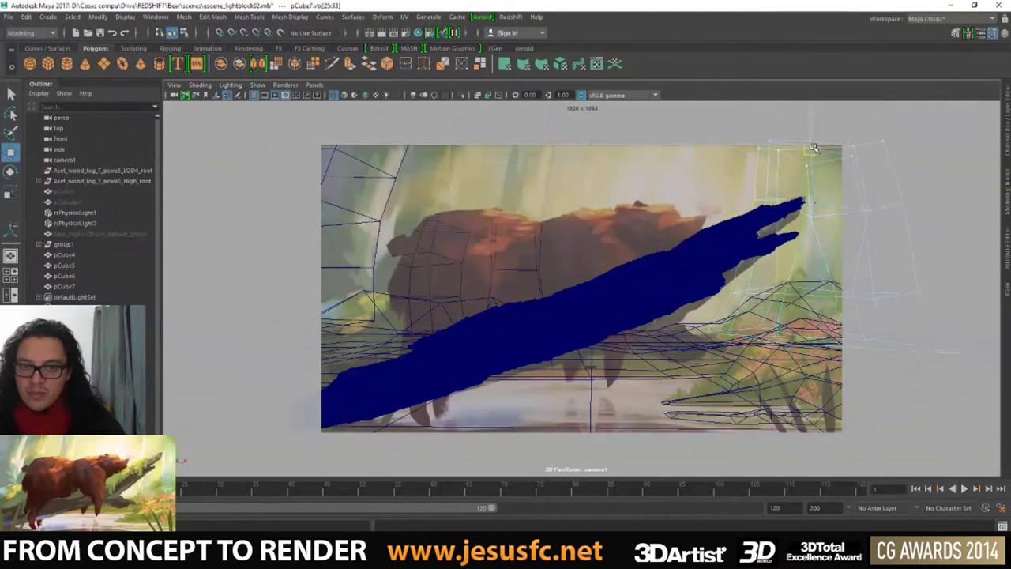
{"action": "key", "text": "space"}
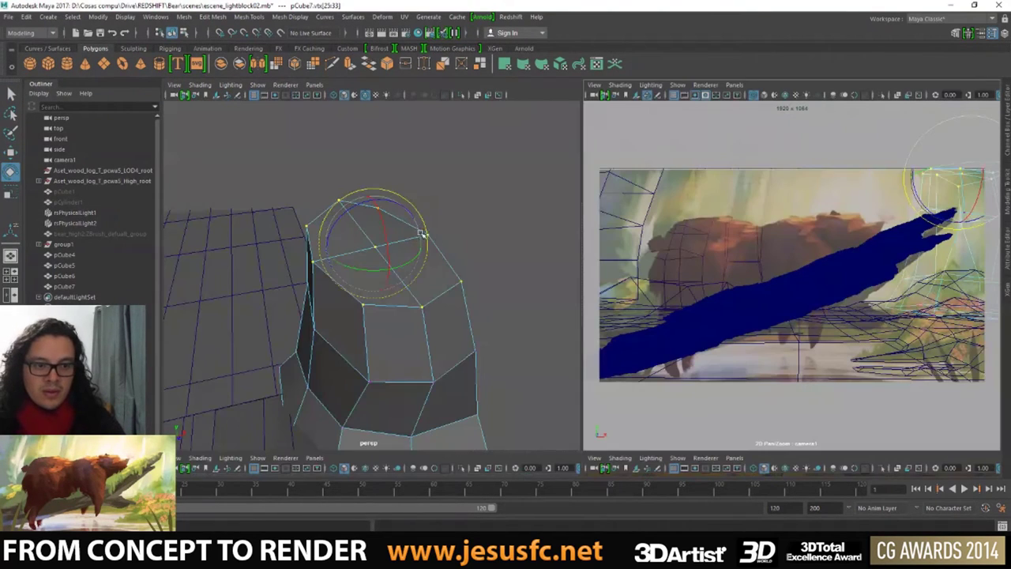
- Extrude pCube7's two top faces with Ctrl+E, then move and rotate the cap upward
{"action": "right_click_drag", "start_coordinate": [417, 248], "coordinate": [374, 189]}
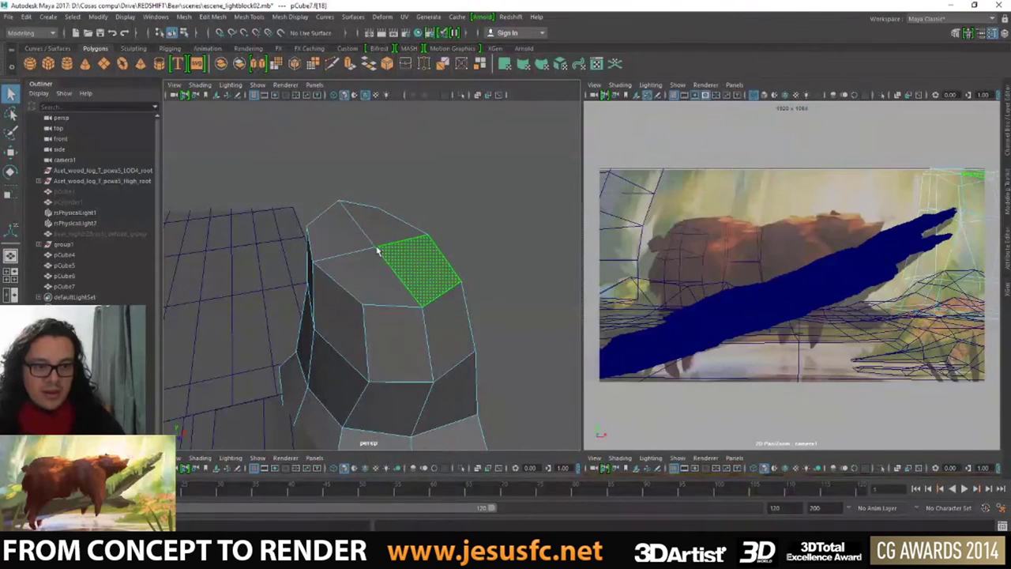
{"action": "left_click", "coordinate": [339, 225], "text": "shift"}
{"action": "key", "text": "ctrl+e"}
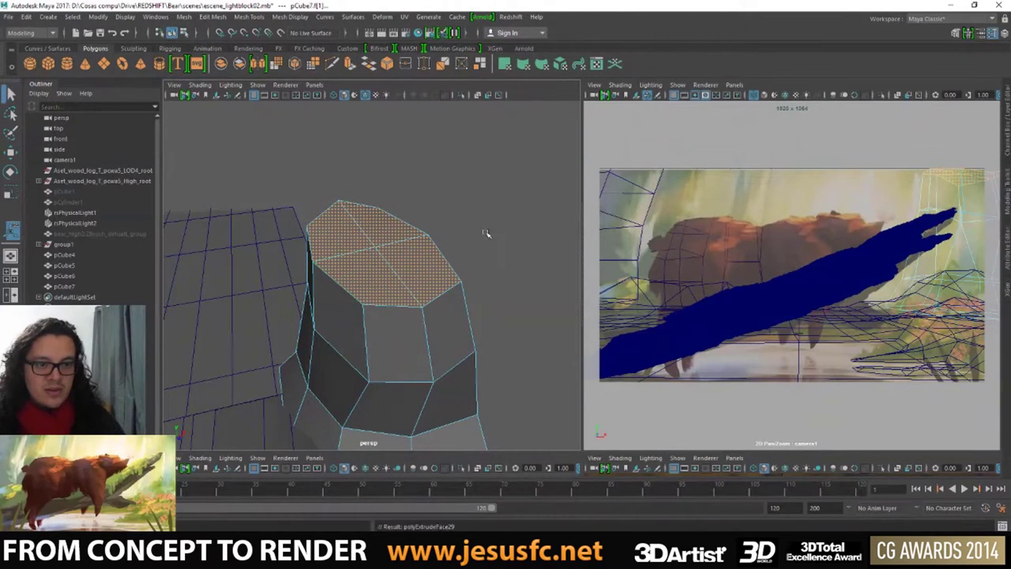
{"action": "mouse_move", "coordinate": [486, 233]}
{"action": "left_mouse_down", "text": "alt"}
{"action": "mouse_move", "coordinate": [382, 247]}
{"action": "mouse_move", "coordinate": [360, 218]}
{"action": "mouse_move", "coordinate": [343, 143]}
{"action": "left_mouse_up", "text": "alt"}
{"action": "key", "text": "e"}
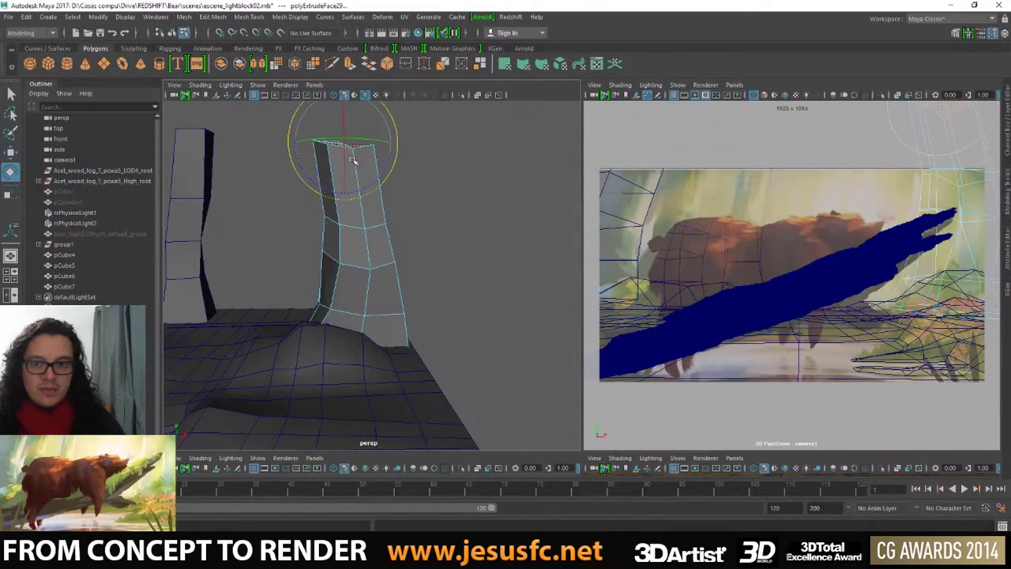
{"action": "mouse_move", "coordinate": [355, 182]}
{"action": "left_mouse_down", "text": "alt"}
{"action": "mouse_move", "coordinate": [371, 176]}
{"action": "mouse_move", "coordinate": [357, 173]}
{"action": "mouse_move", "coordinate": [362, 204]}
{"action": "mouse_move", "coordinate": [178, 111]}
{"action": "left_mouse_up", "text": "alt"}
{"action": "key", "text": "w"}
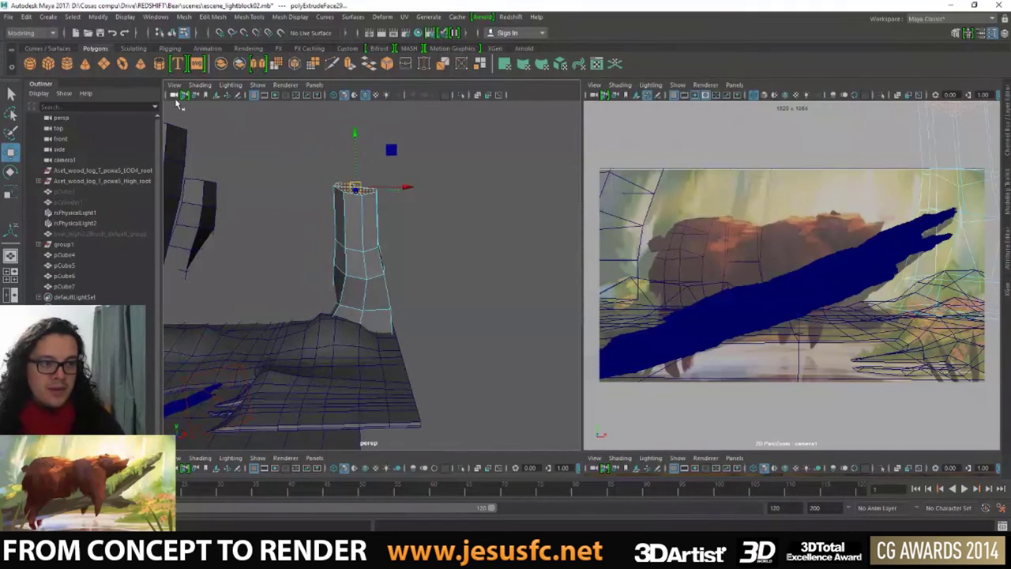
{"action": "left_click", "coordinate": [142, 117]}
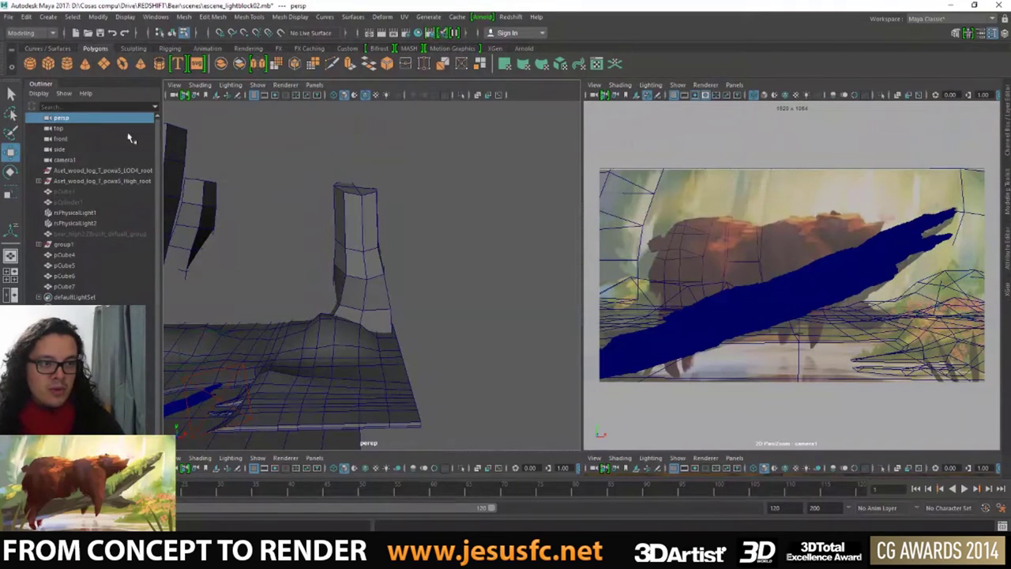
- Set the persp camera's Far Clip Plane to 100000000 in the Attribute Editor
{"action": "left_click", "coordinate": [1008, 259]}
{"action": "scroll", "coordinate": [822, 276], "scroll_direction": "up", "scroll_amount": 2}
{"action": "scroll", "coordinate": [815, 273], "scroll_direction": "up", "scroll_amount": 2}
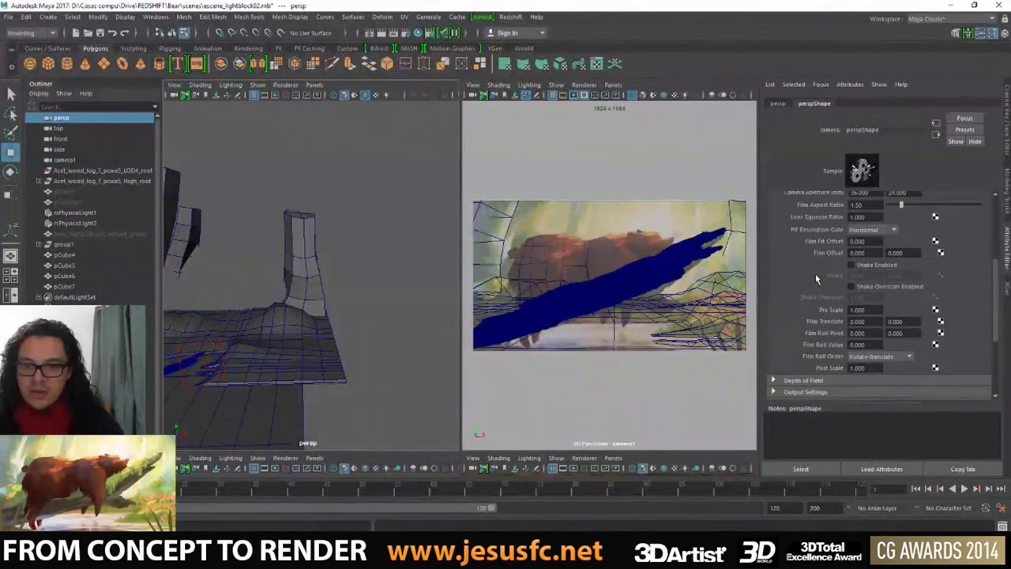
{"action": "scroll", "coordinate": [815, 273], "scroll_direction": "up", "scroll_amount": 2}
{"action": "scroll", "coordinate": [821, 284], "scroll_direction": "down", "scroll_amount": 4}
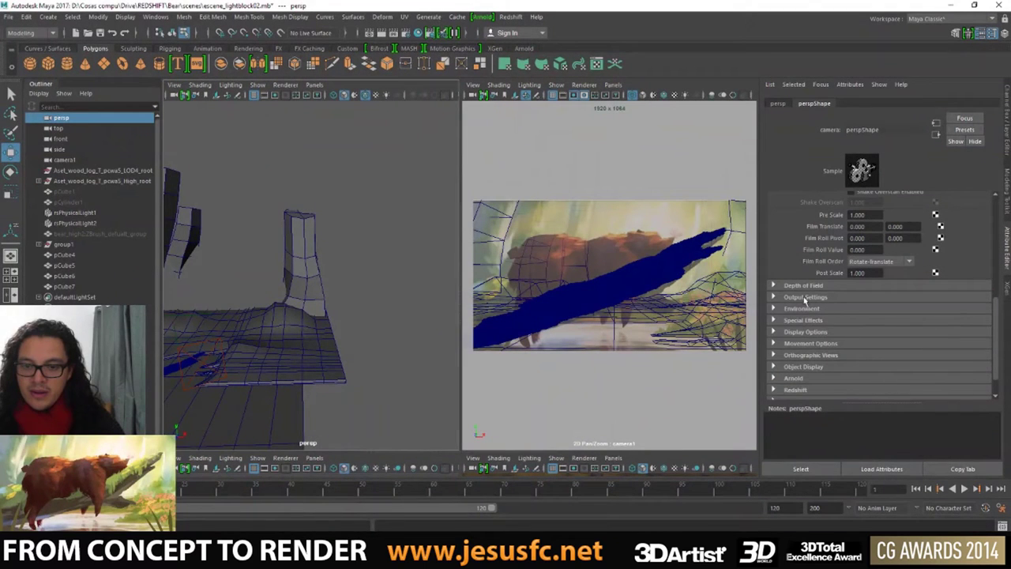
{"action": "left_click", "coordinate": [800, 286]}
{"action": "scroll", "coordinate": [805, 343], "scroll_direction": "up", "scroll_amount": 3}
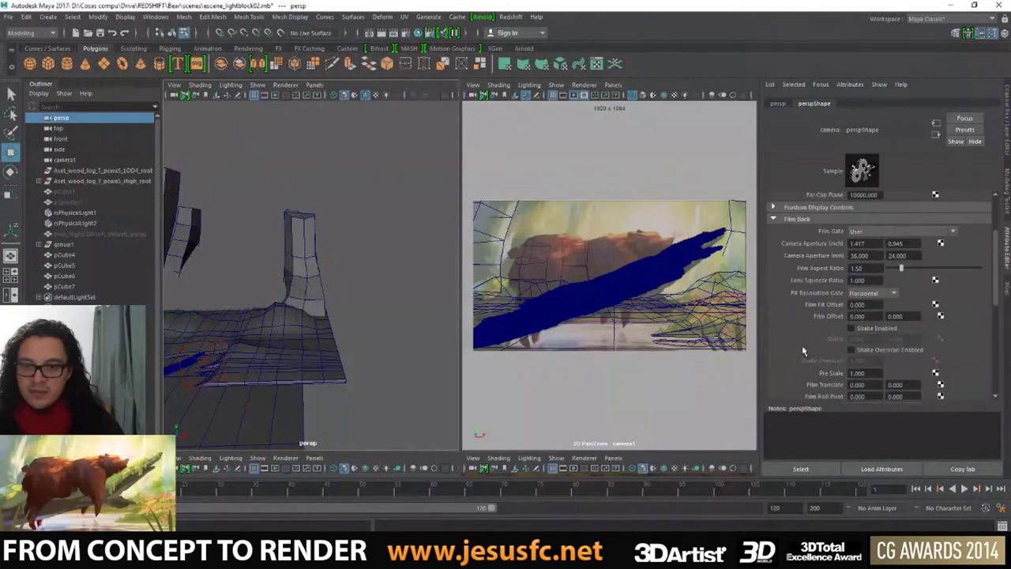
{"action": "scroll", "coordinate": [833, 328], "scroll_direction": "up", "scroll_amount": 3}
{"action": "type", "text": "1000000.000"}
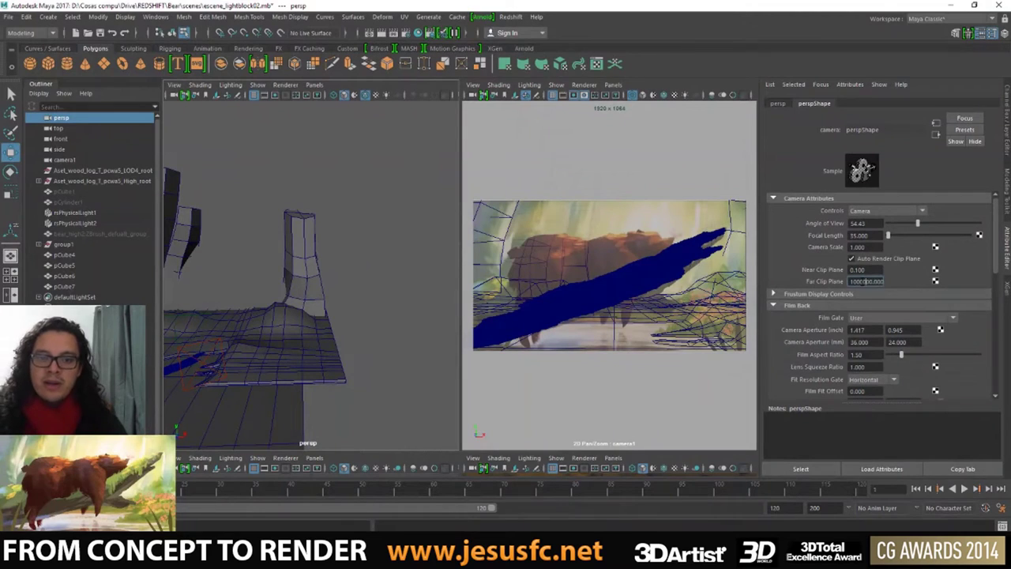
{"action": "key", "text": "Return"}
{"action": "left_click_drag", "start_coordinate": [384, 318], "coordinate": [389, 322], "text": "alt"}
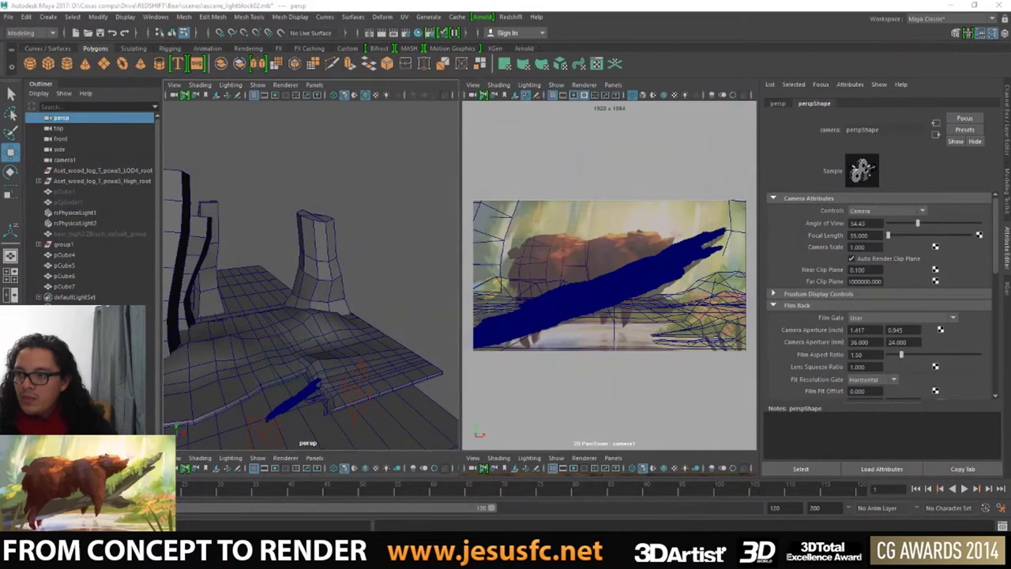
- Extrude the pillar's top face and pull it further upward
{"action": "left_click", "coordinate": [355, 210]}
{"action": "mouse_move", "coordinate": [354, 210]}
{"action": "left_mouse_down", "text": "alt"}
{"action": "mouse_move", "coordinate": [342, 216]}
{"action": "mouse_move", "coordinate": [359, 216]}
{"action": "left_mouse_up", "text": "alt"}
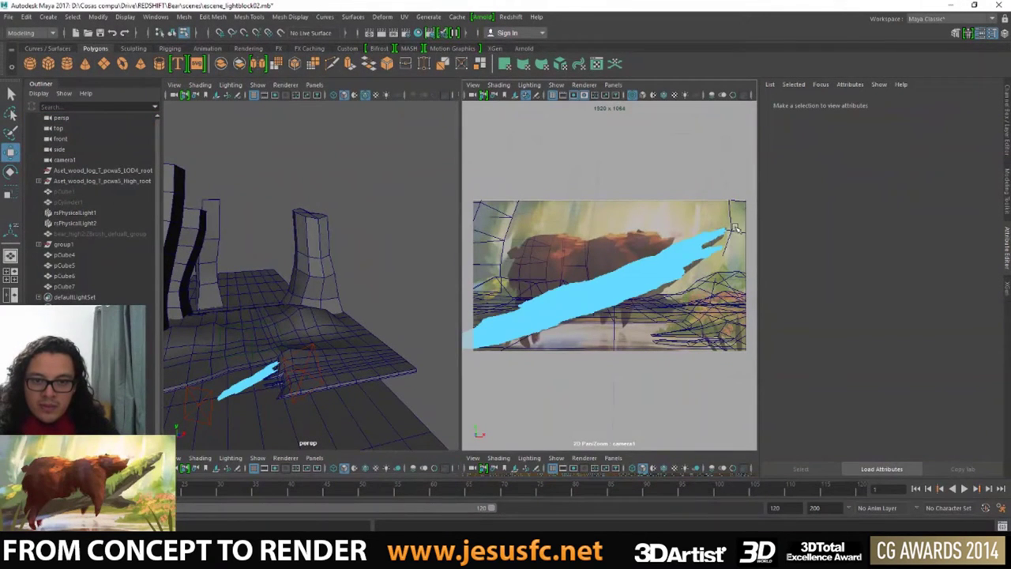
{"action": "left_click", "coordinate": [335, 221]}
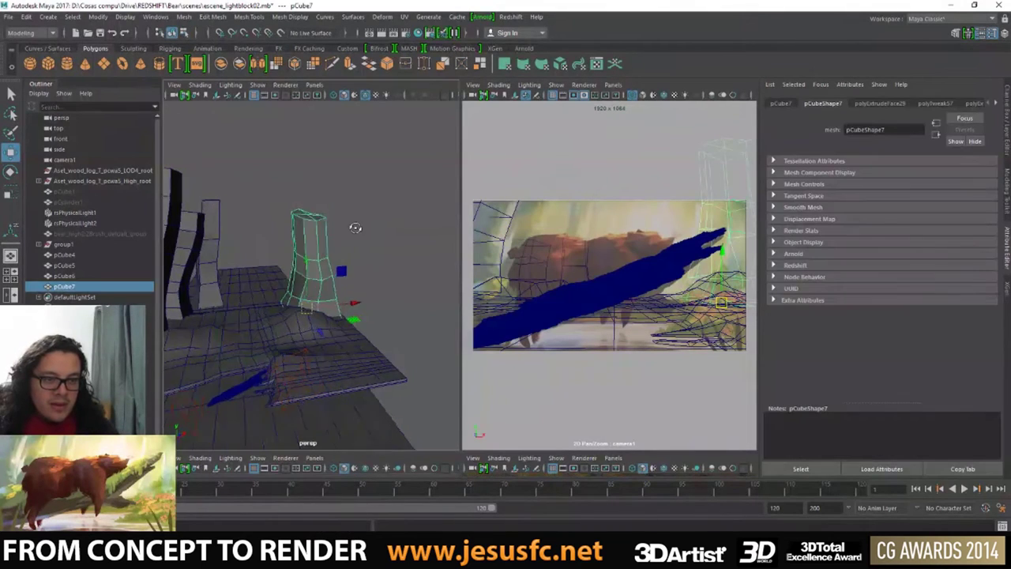
{"action": "left_click_drag", "start_coordinate": [355, 226], "coordinate": [286, 230], "text": "alt"}
{"action": "right_click_drag", "start_coordinate": [287, 231], "coordinate": [288, 256]}
{"action": "left_click", "coordinate": [290, 232]}
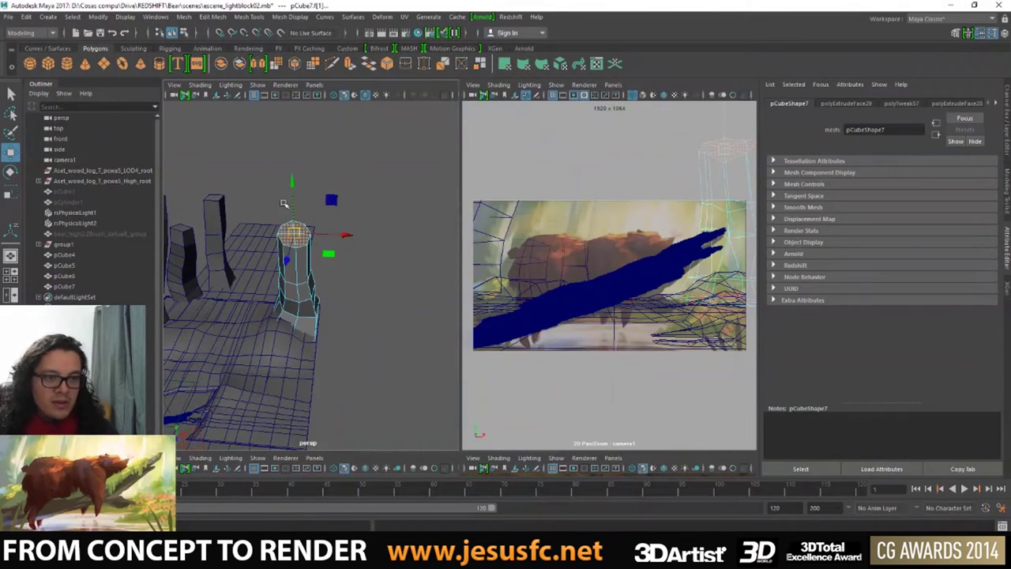
{"action": "left_click", "coordinate": [351, 67]}
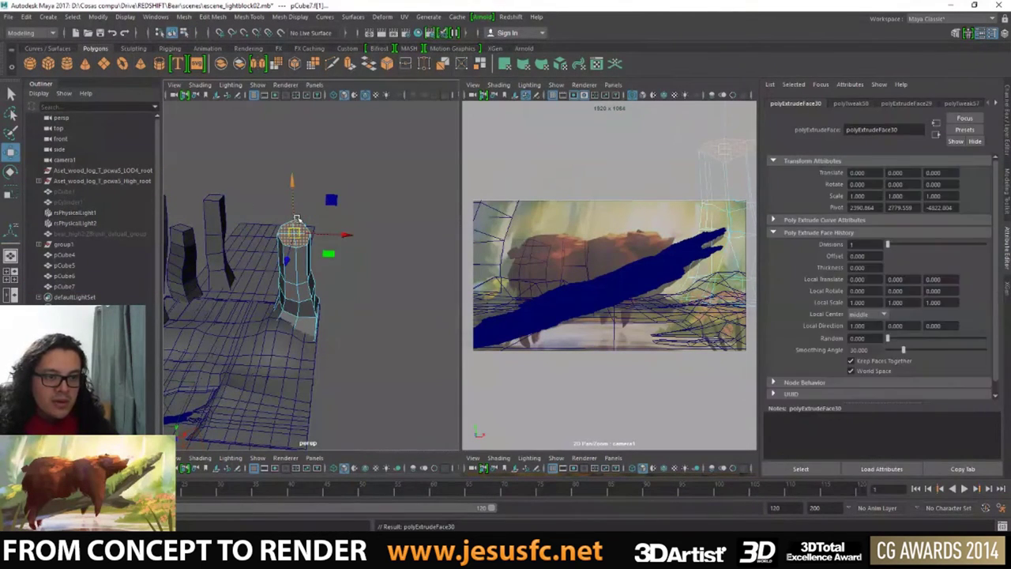
{"action": "left_click_drag", "start_coordinate": [292, 209], "coordinate": [292, 175]}
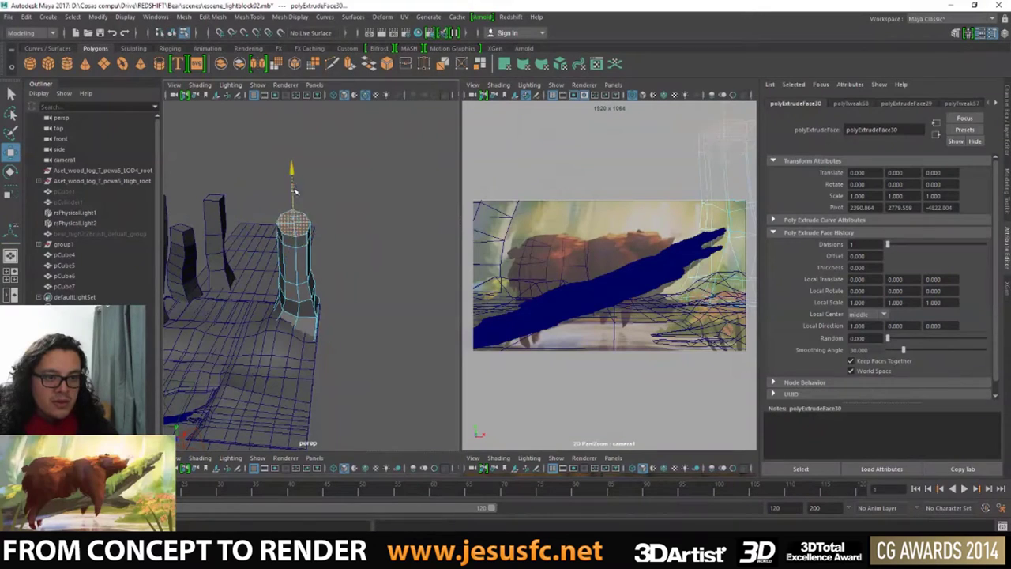
- Reframe the perspective view to show the ground and columns, then select pCube8
{"action": "left_click", "coordinate": [338, 243]}
{"action": "mouse_move", "coordinate": [318, 259]}
{"action": "left_mouse_down", "text": "alt"}
{"action": "mouse_move", "coordinate": [338, 226]}
{"action": "mouse_move", "coordinate": [377, 226]}
{"action": "mouse_move", "coordinate": [355, 232]}
{"action": "left_mouse_up", "text": "alt"}
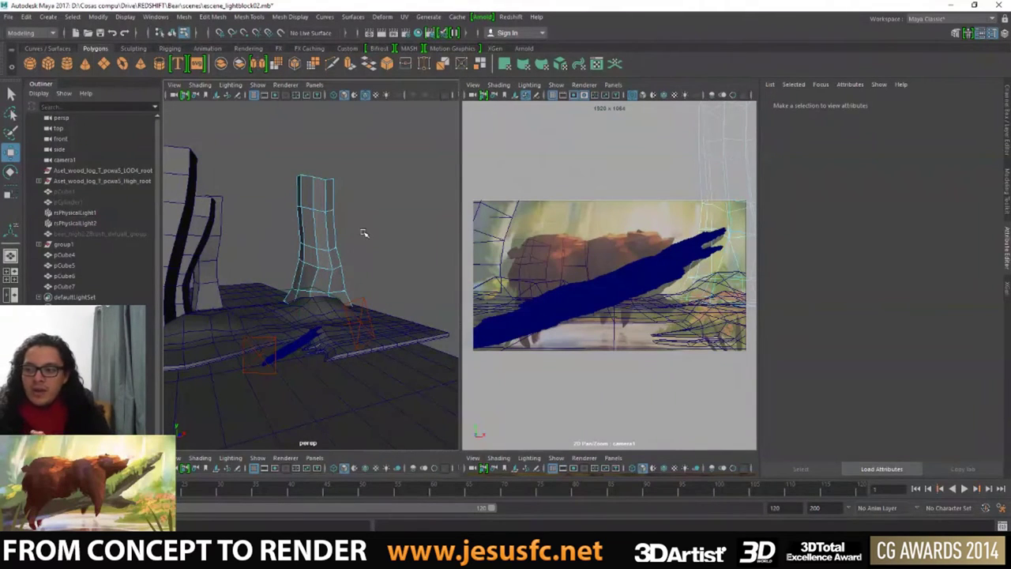
{"action": "mouse_move", "coordinate": [363, 233]}
{"action": "left_mouse_down", "text": "alt"}
{"action": "mouse_move", "coordinate": [327, 187]}
{"action": "mouse_move", "coordinate": [334, 210]}
{"action": "left_mouse_up", "text": "alt"}
{"action": "right_click_drag", "start_coordinate": [335, 210], "coordinate": [395, 170]}
{"action": "mouse_move", "coordinate": [395, 170]}
{"action": "left_mouse_down", "text": "alt"}
{"action": "mouse_move", "coordinate": [282, 214]}
{"action": "mouse_move", "coordinate": [208, 198]}
{"action": "mouse_move", "coordinate": [372, 255]}
{"action": "mouse_move", "coordinate": [316, 233]}
{"action": "mouse_move", "coordinate": [402, 241]}
{"action": "left_mouse_up", "text": "alt"}
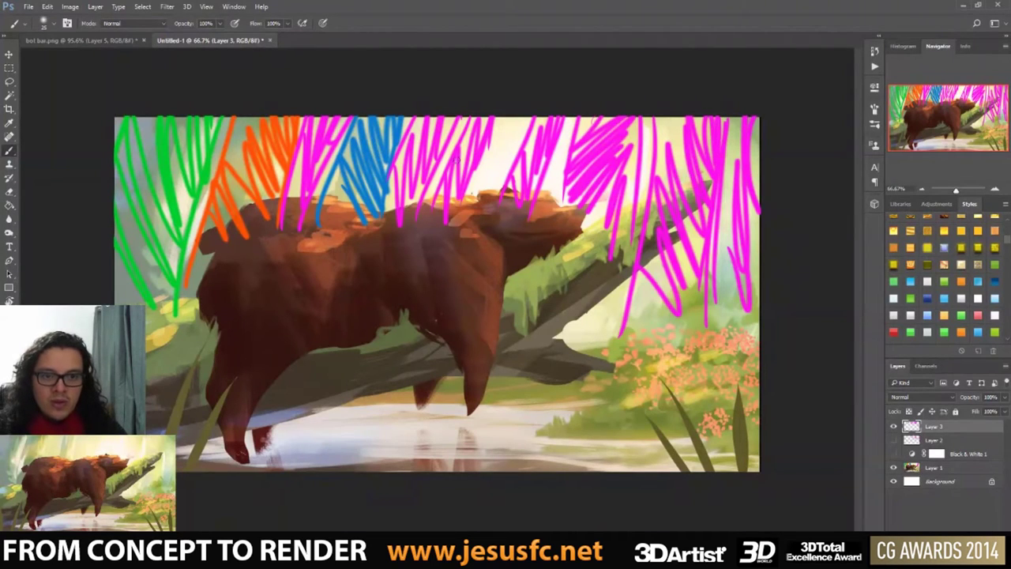
{"action": "key", "text": "alt+Tab"}
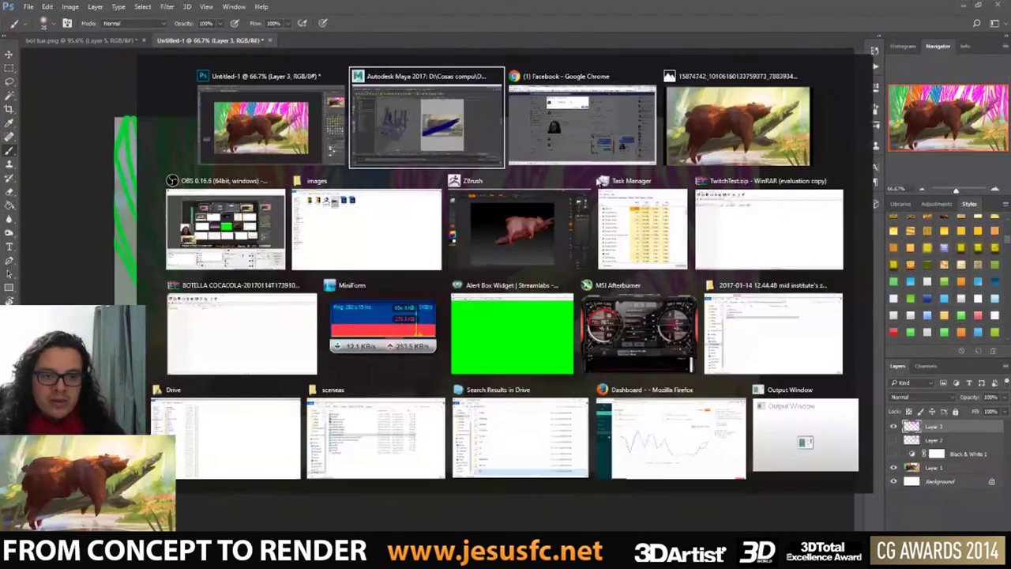
{"action": "left_click", "coordinate": [255, 238]}
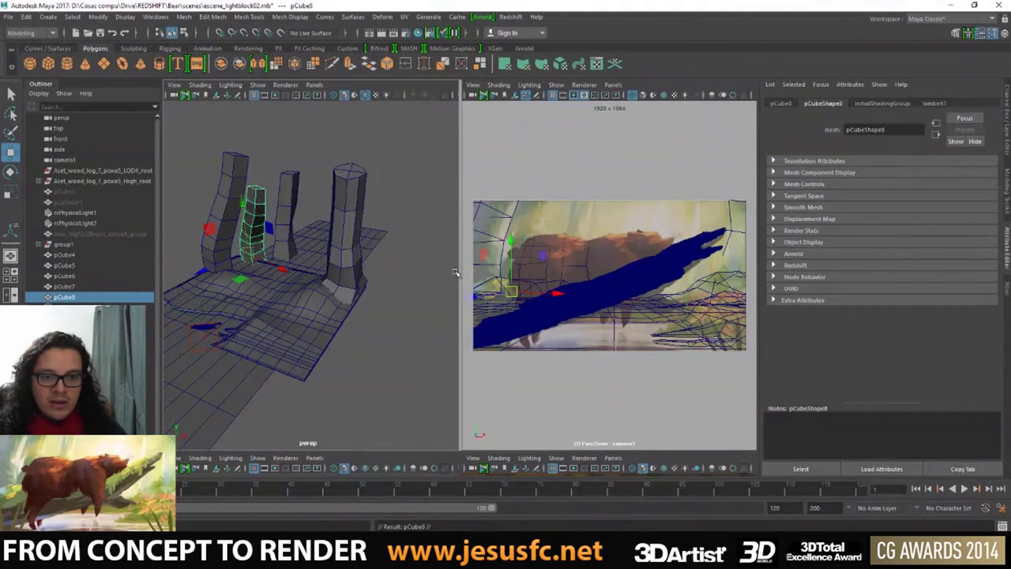
- Move and tilt pCube8, then shift its top vertices right to straighten it
{"action": "middle_click_drag", "start_coordinate": [282, 271], "coordinate": [336, 279]}
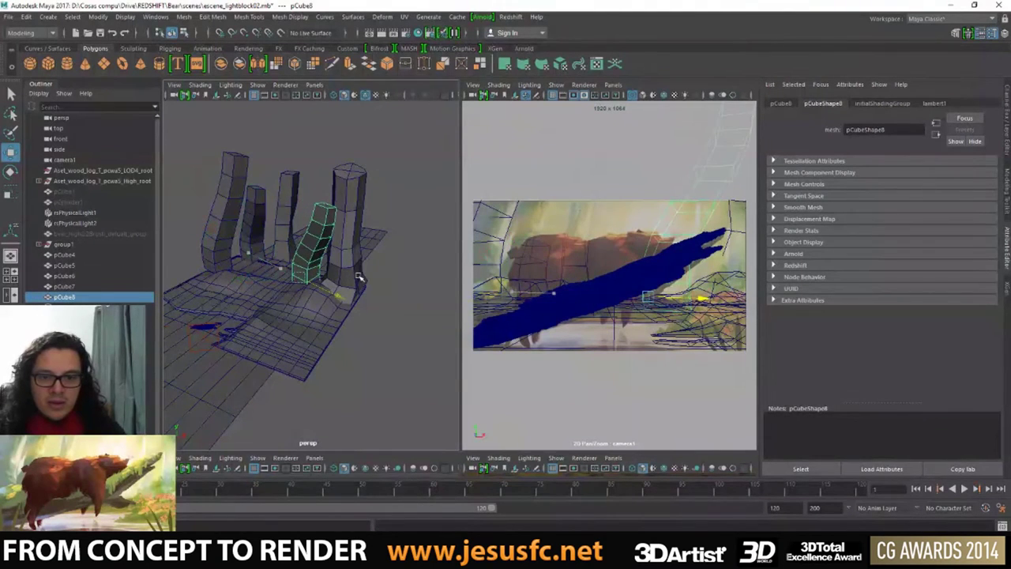
{"action": "key", "text": "e"}
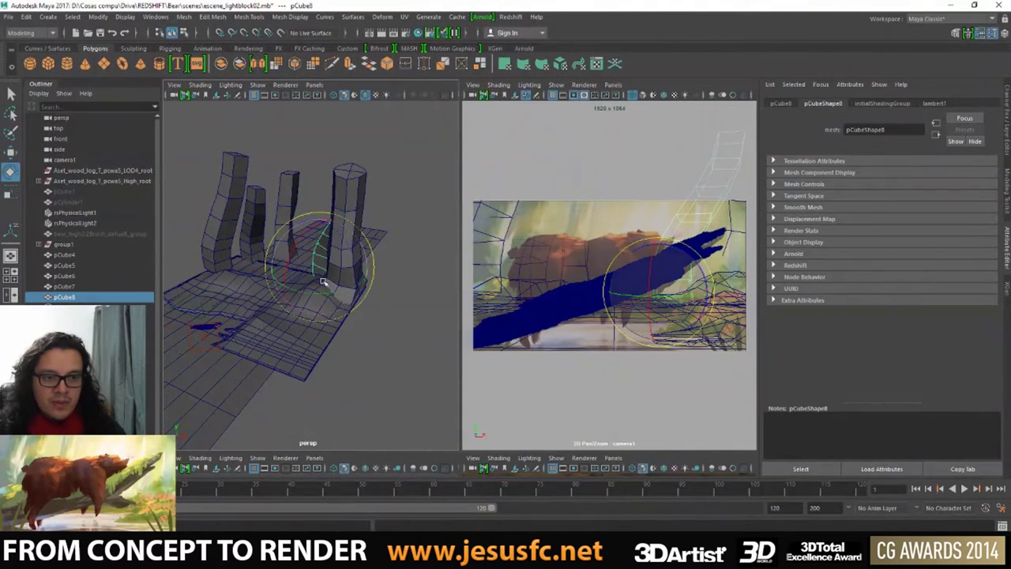
{"action": "left_click_drag", "start_coordinate": [276, 294], "coordinate": [253, 290]}
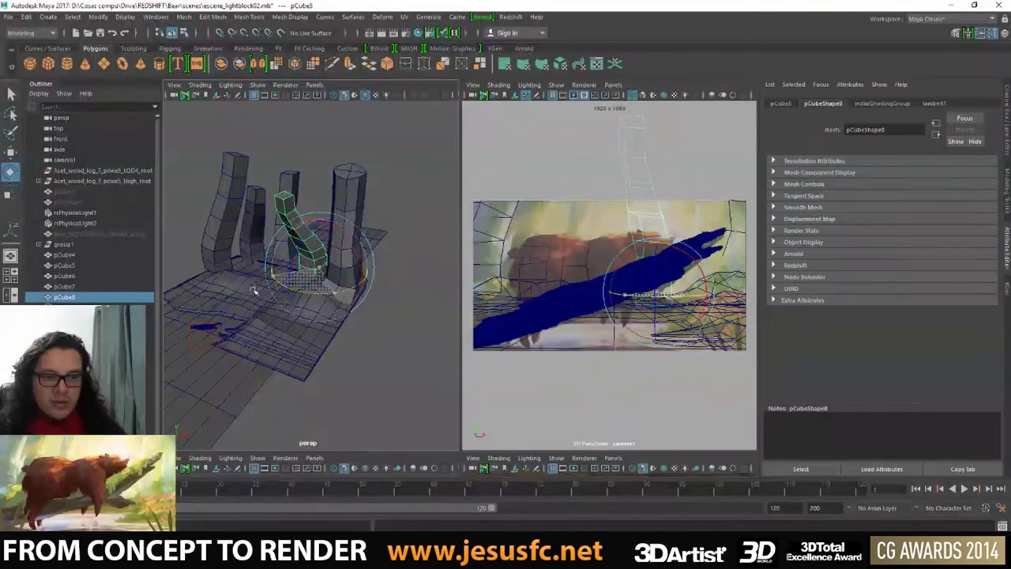
{"action": "right_click_drag", "start_coordinate": [268, 237], "coordinate": [241, 221]}
{"action": "key", "text": "q"}
{"action": "left_click", "coordinate": [283, 196]}
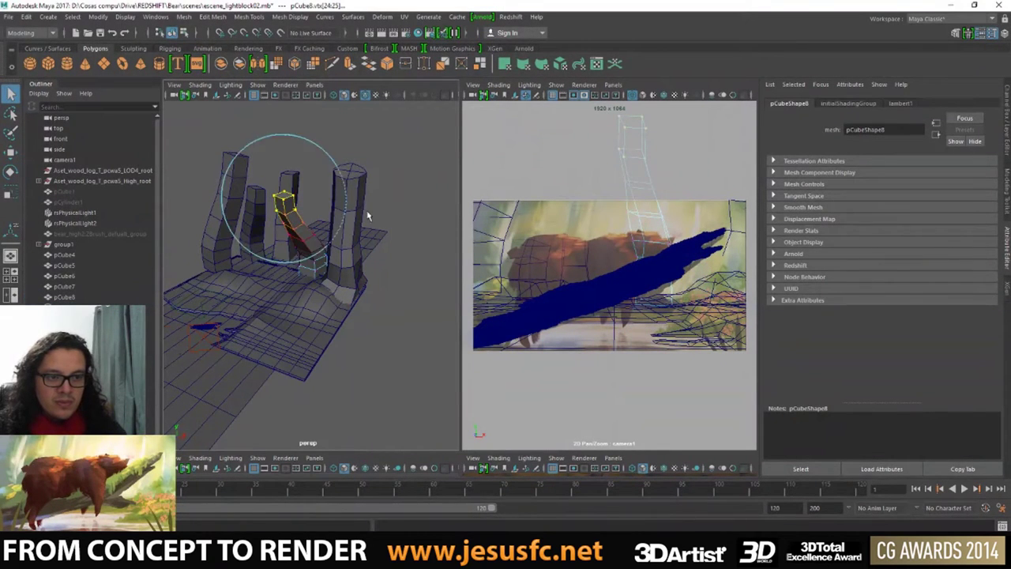
{"action": "key", "text": "w"}
{"action": "left_click_drag", "start_coordinate": [304, 218], "coordinate": [319, 204]}
- In the maximized camera view, reposition column vertex pairs near the bear's back
{"action": "key", "text": "space"}
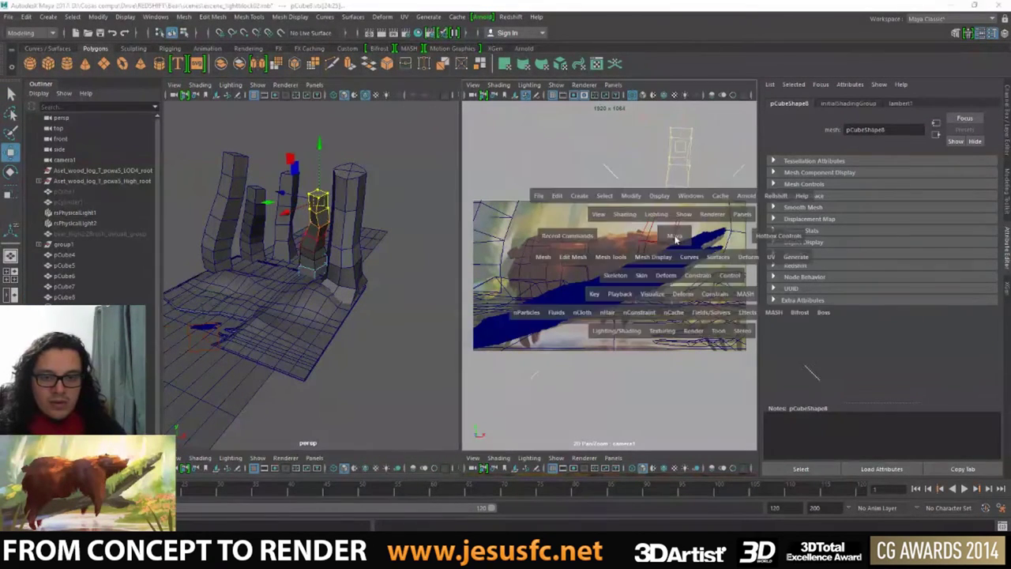
{"action": "key", "text": "q"}
{"action": "left_click", "coordinate": [515, 214]}
{"action": "key", "text": "w"}
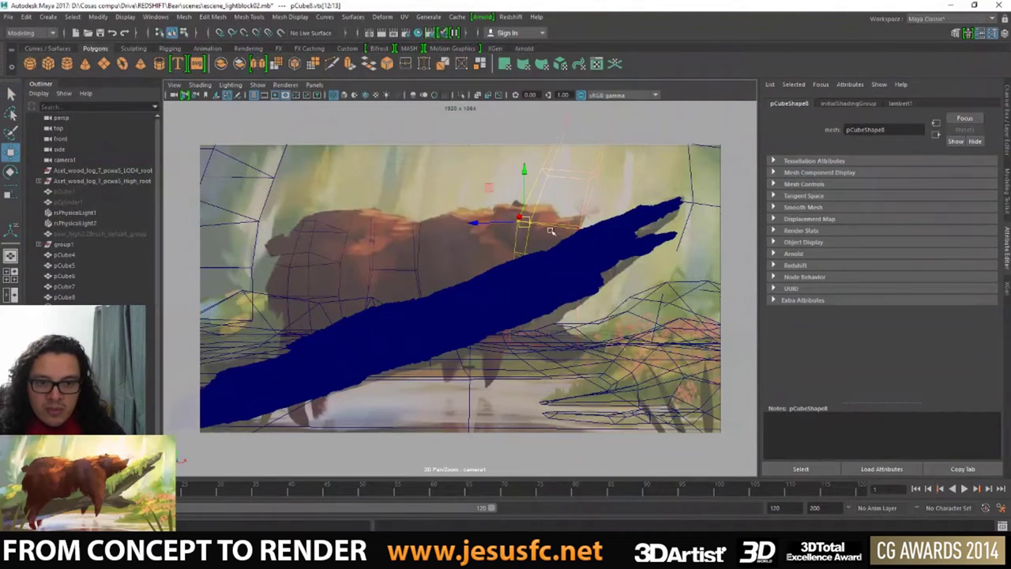
{"action": "left_click", "coordinate": [574, 225]}
{"action": "left_click", "coordinate": [573, 219]}
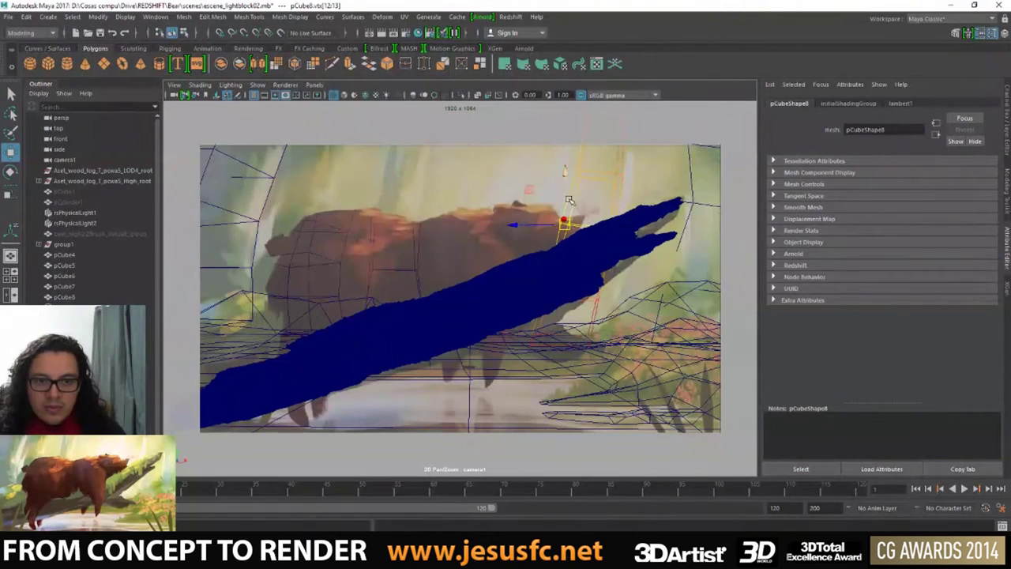
{"action": "left_click_drag", "start_coordinate": [577, 172], "coordinate": [571, 174]}
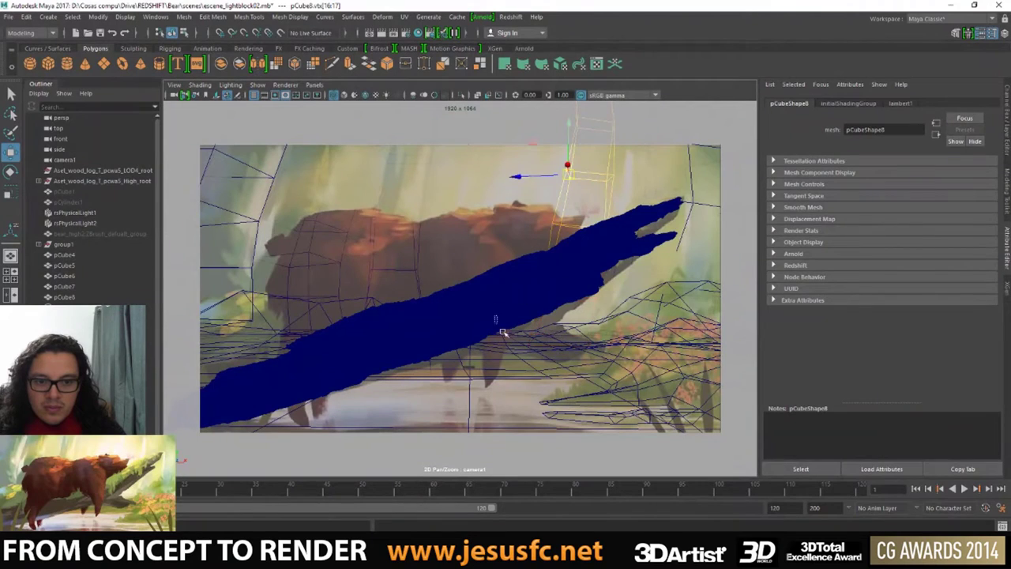
{"action": "middle_click_drag", "start_coordinate": [502, 332], "coordinate": [590, 322]}
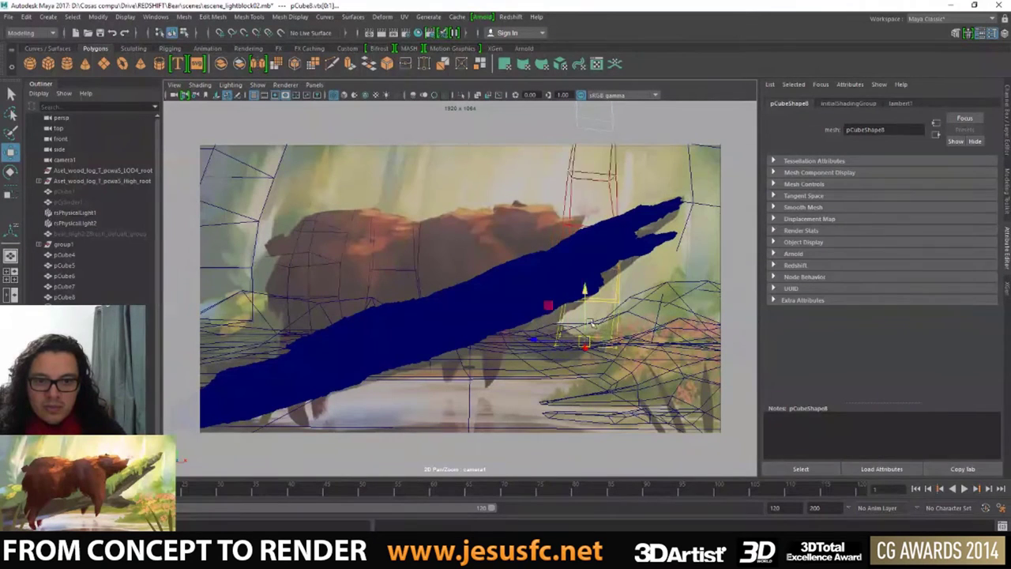
- Undo the downward move and shift the column's upper section right and down
{"action": "key", "text": "q"}
{"action": "key", "text": "ctrl+z"}
{"action": "key", "text": "e"}
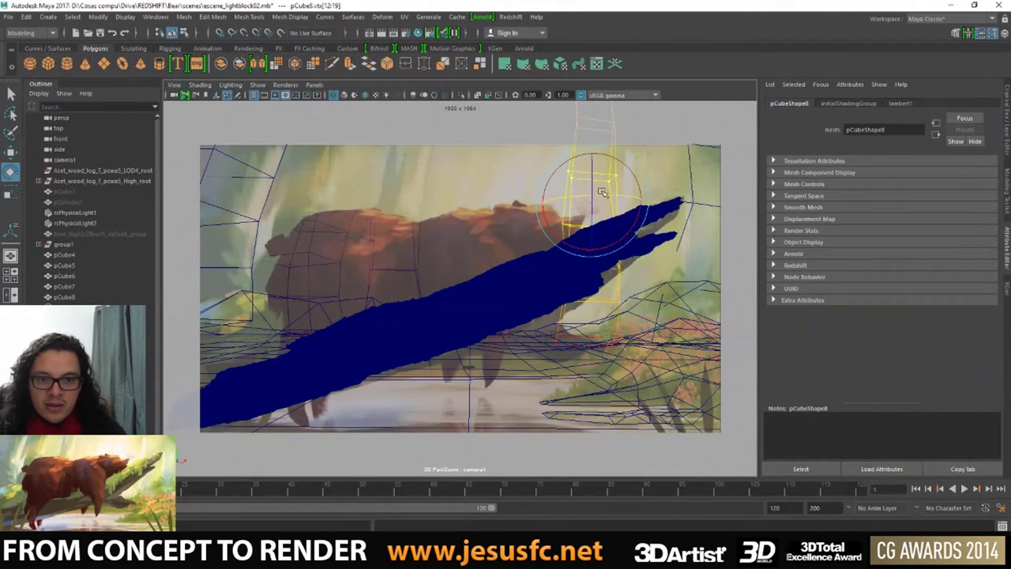
{"action": "key", "text": "w"}
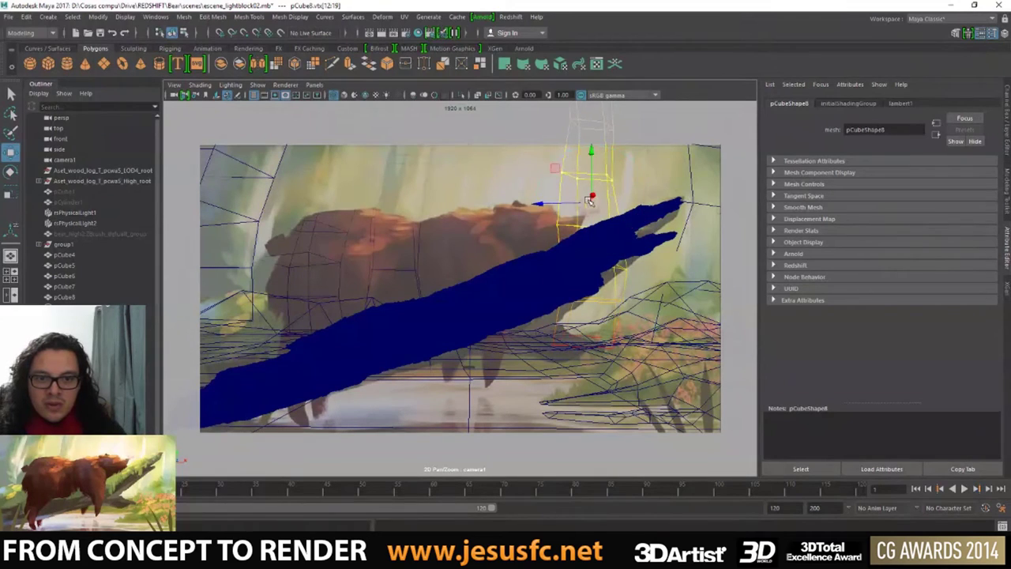
{"action": "key", "text": "q"}
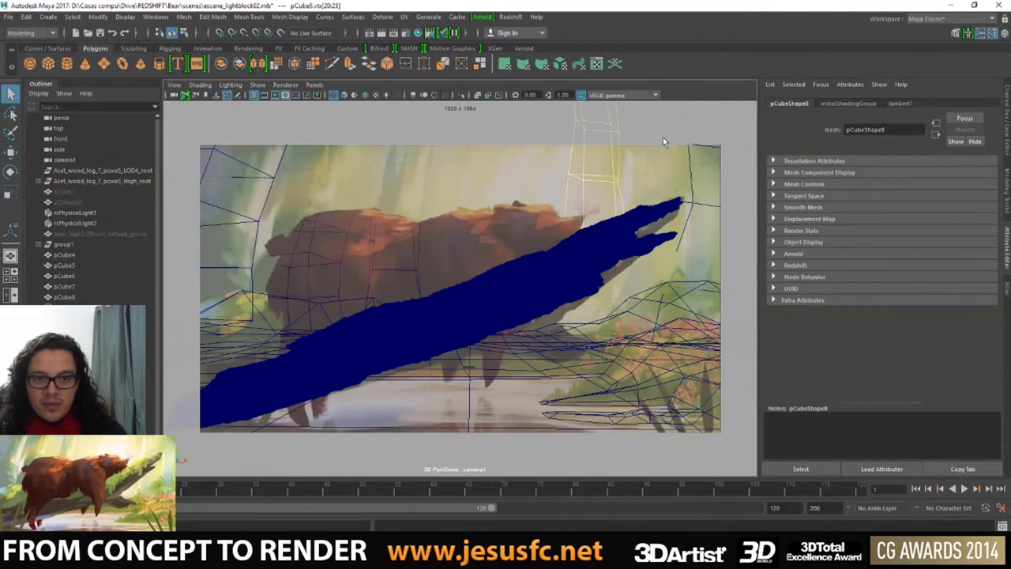
{"action": "key", "text": "w"}
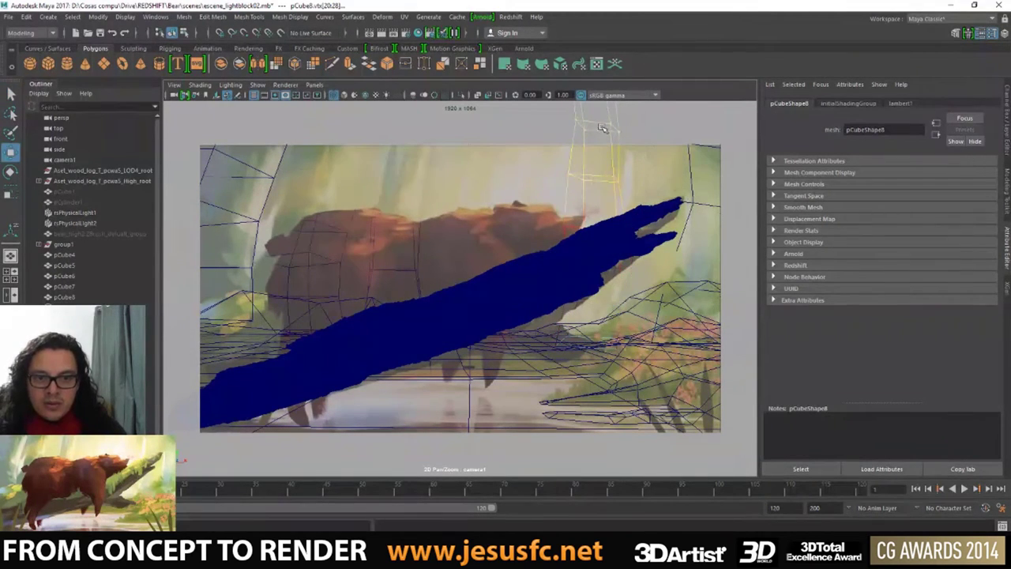
{"action": "left_click_drag", "start_coordinate": [600, 128], "coordinate": [627, 128]}
{"action": "mouse_move", "coordinate": [559, 161]}
{"action": "left_mouse_down"}
{"action": "mouse_move", "coordinate": [650, 192]}
{"action": "mouse_move", "coordinate": [646, 277]}
{"action": "left_mouse_up"}
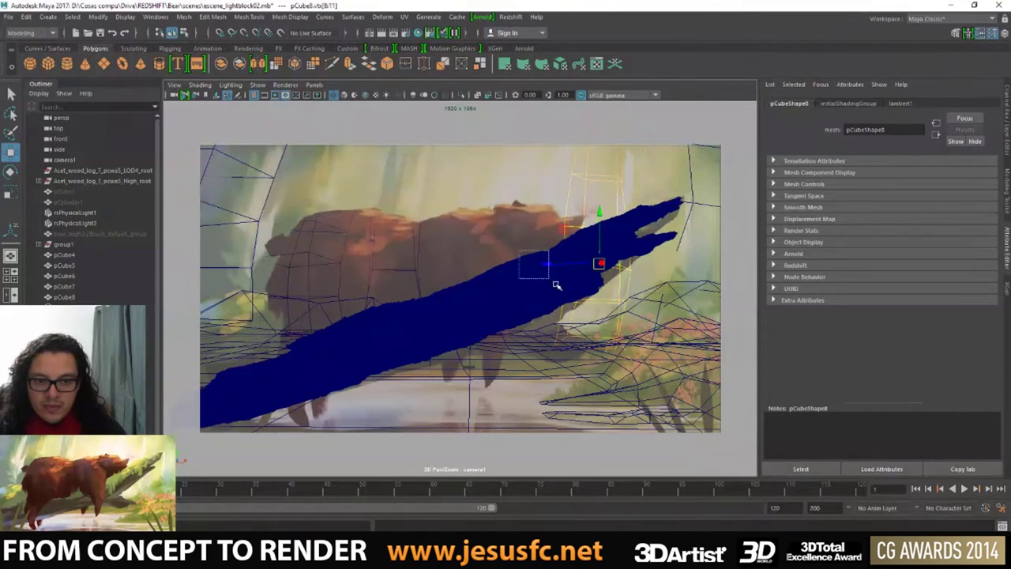
- Work through the lower, bottom and top vertex pairs, raising the top vertices
{"action": "left_click_drag", "start_coordinate": [556, 285], "coordinate": [557, 286]}
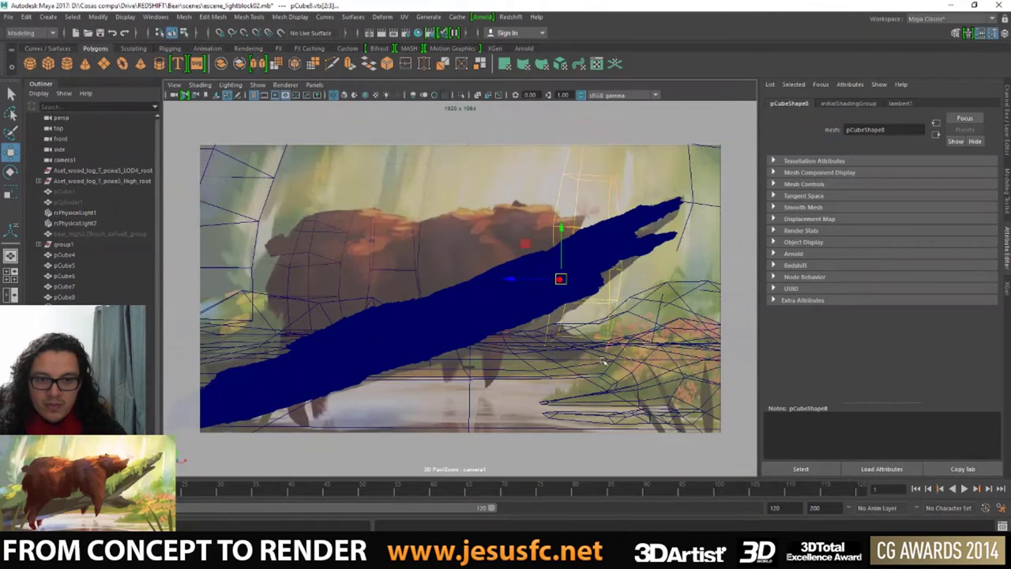
{"action": "mouse_move", "coordinate": [598, 338]}
{"action": "left_mouse_down"}
{"action": "mouse_move", "coordinate": [621, 357]}
{"action": "mouse_move", "coordinate": [656, 345]}
{"action": "left_mouse_up"}
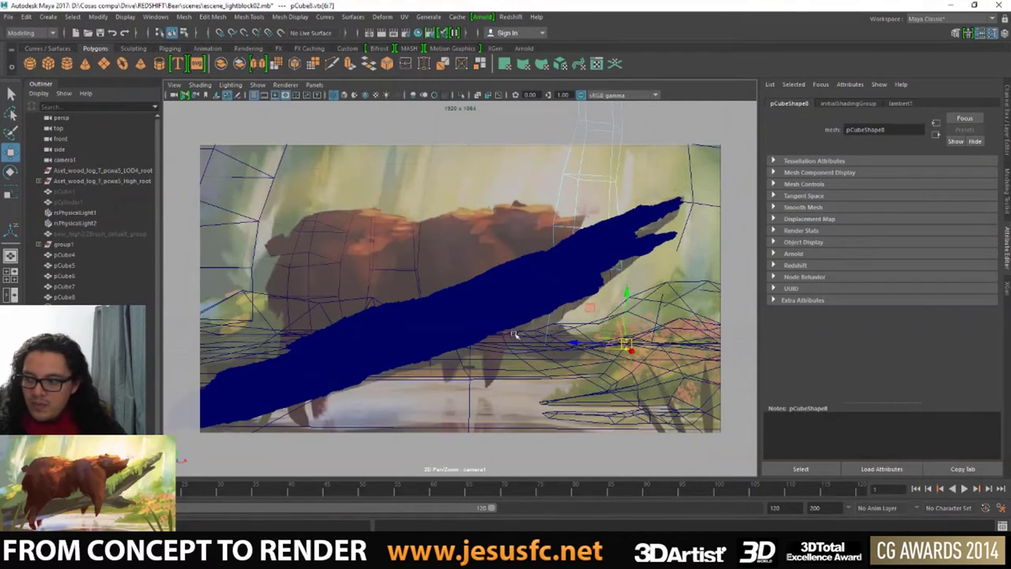
{"action": "left_click_drag", "start_coordinate": [506, 325], "coordinate": [567, 371]}
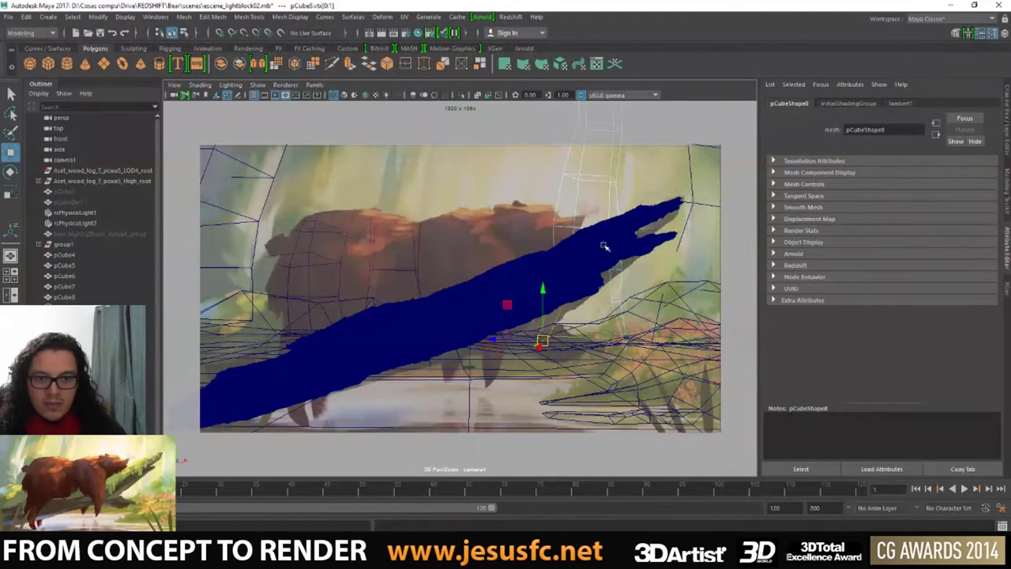
{"action": "left_click_drag", "start_coordinate": [618, 204], "coordinate": [629, 207]}
{"action": "left_click_drag", "start_coordinate": [613, 200], "coordinate": [619, 207]}
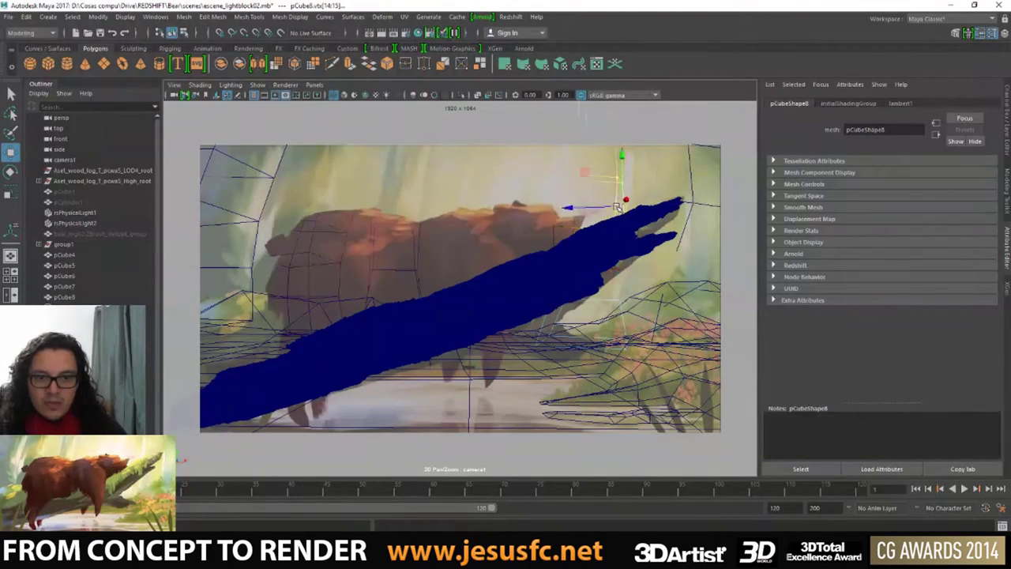
{"action": "key", "text": "q"}
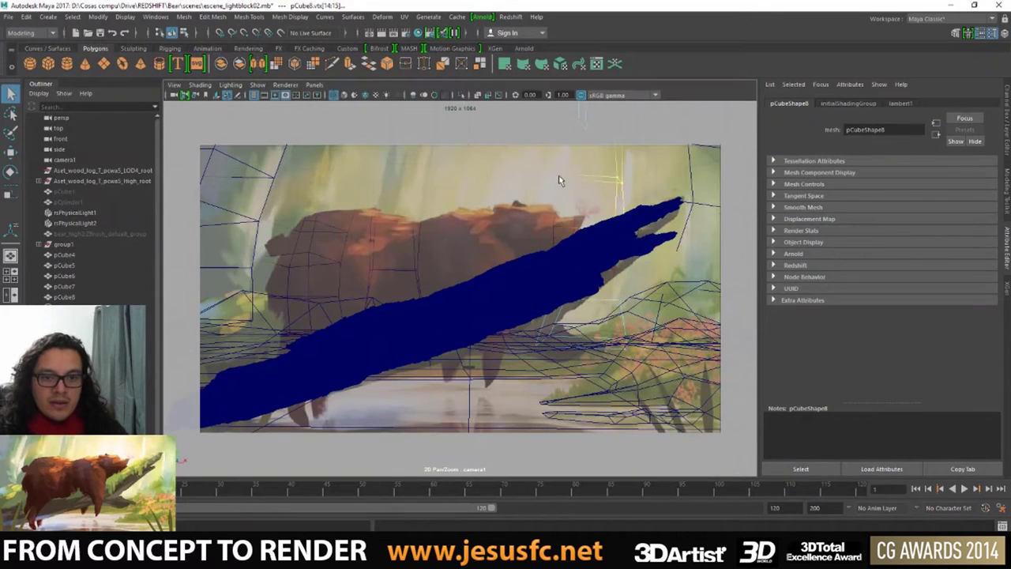
- Raise another section of the column's vertices, then select the painting's image plane
{"action": "right_click_drag", "start_coordinate": [588, 157], "coordinate": [573, 172]}
{"action": "left_click_drag", "start_coordinate": [541, 172], "coordinate": [585, 254]}
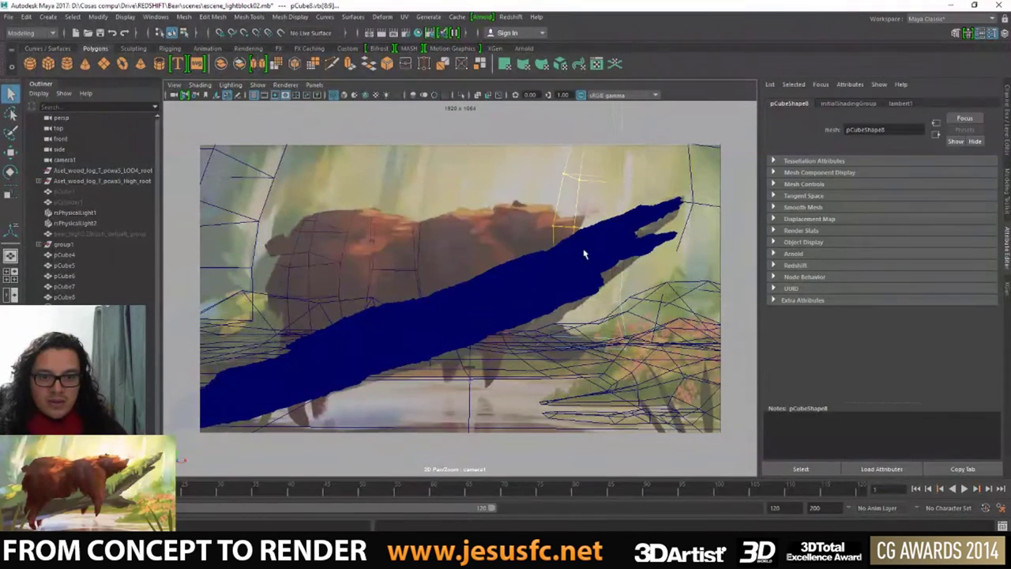
{"action": "key", "text": "w"}
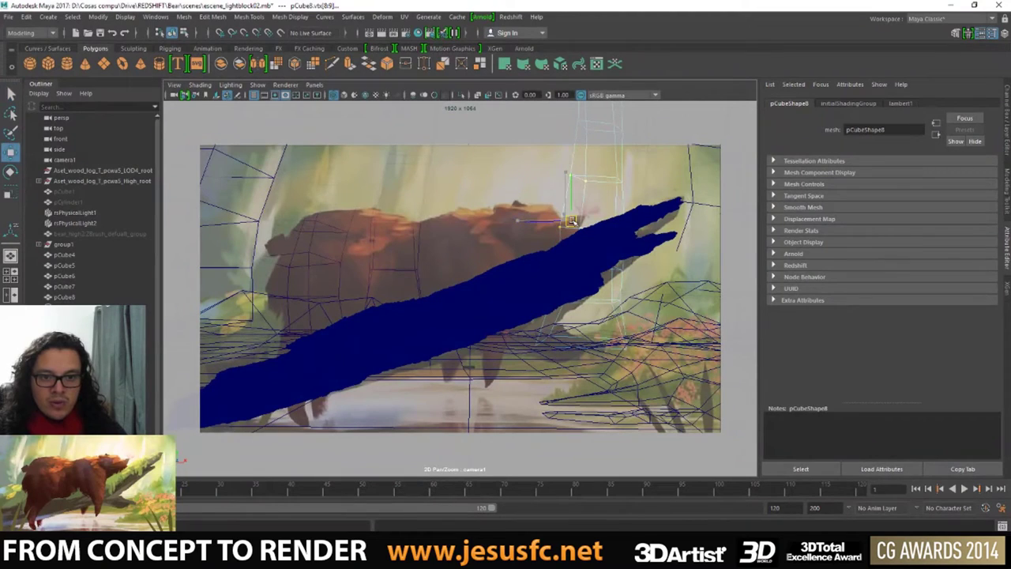
{"action": "left_click_drag", "start_coordinate": [570, 222], "coordinate": [573, 174]}
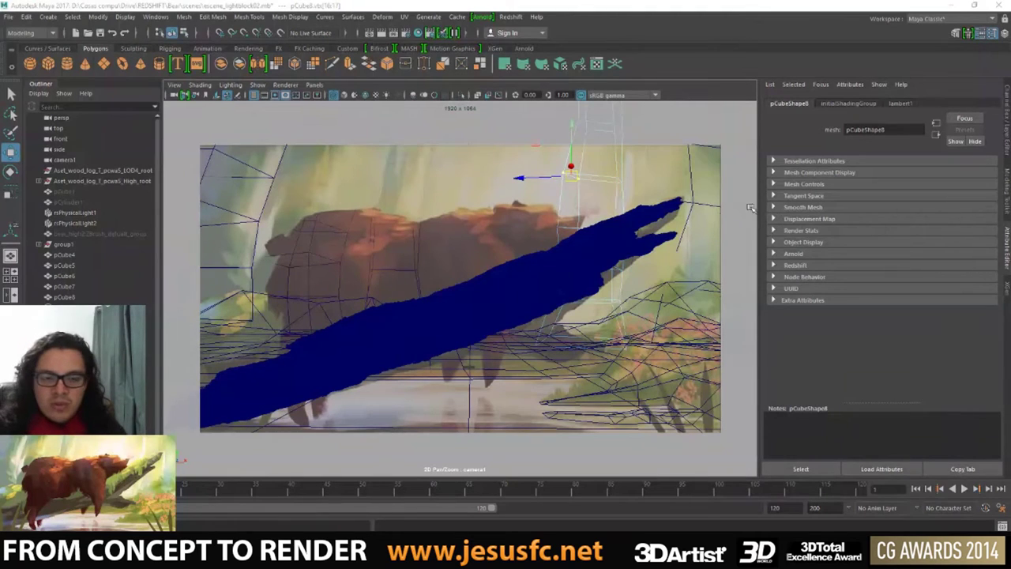
{"action": "left_click", "coordinate": [570, 227]}
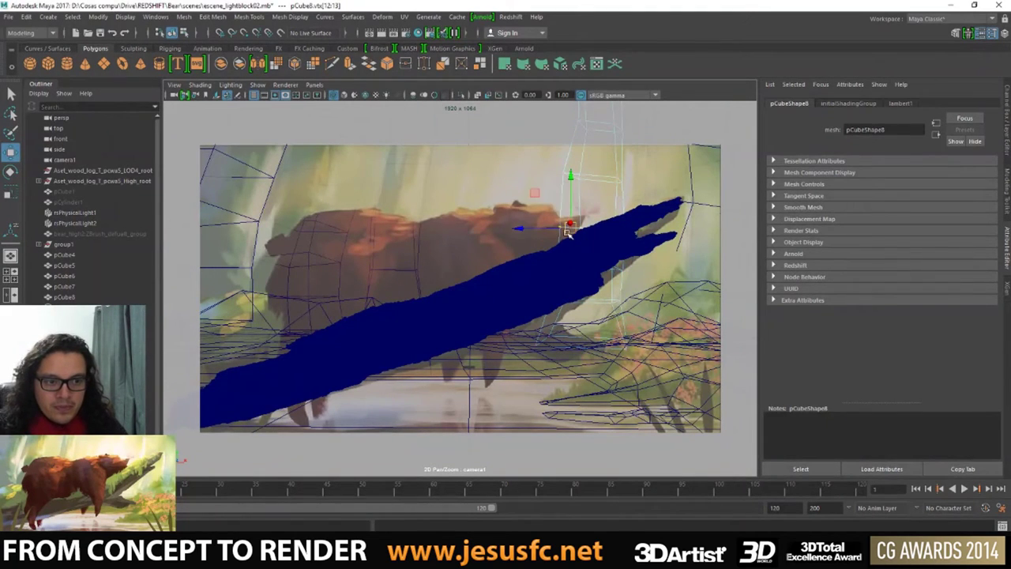
{"action": "key", "text": "alt+Tab"}
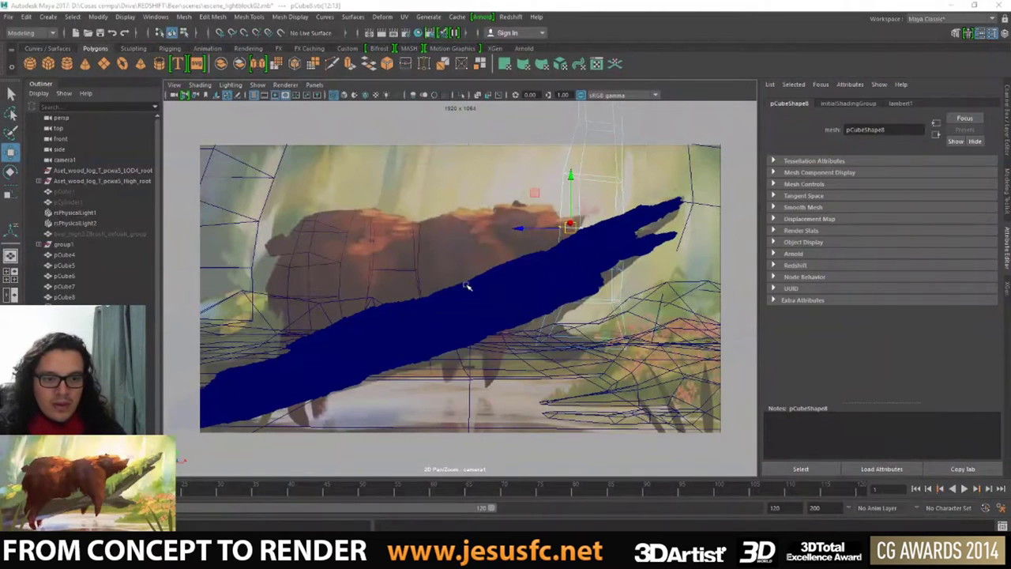
{"action": "left_click", "coordinate": [271, 388]}
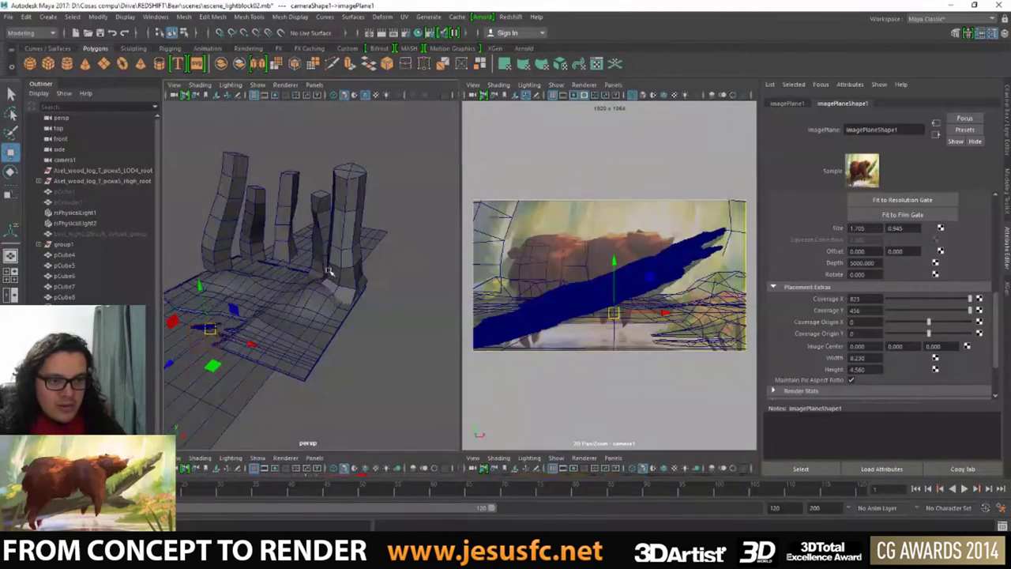
- Slide the thin pillar pCube9 to the right, checking it against the concept painting
{"action": "left_click_drag", "start_coordinate": [328, 271], "coordinate": [316, 294], "text": "alt"}
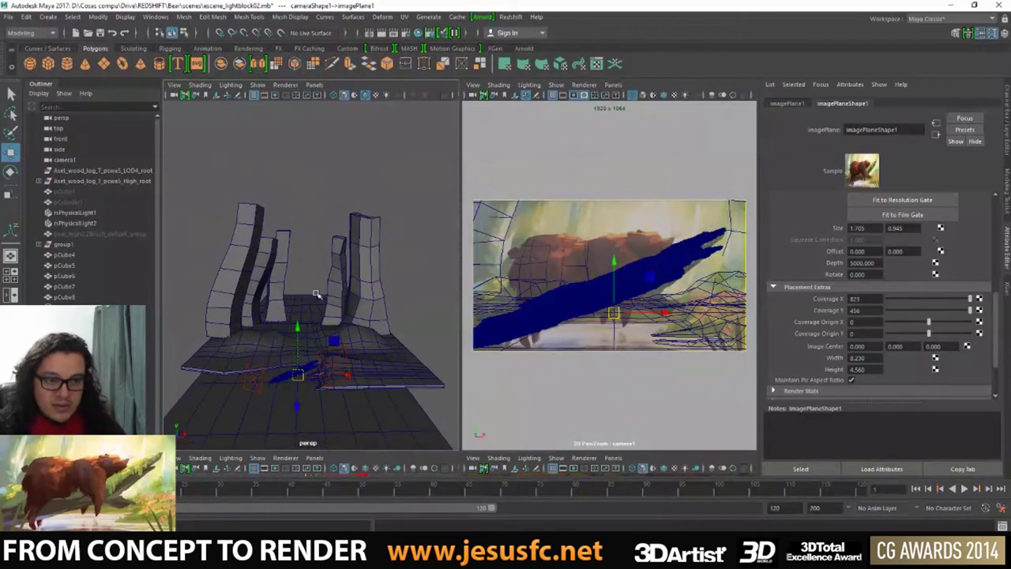
{"action": "left_click", "coordinate": [280, 293]}
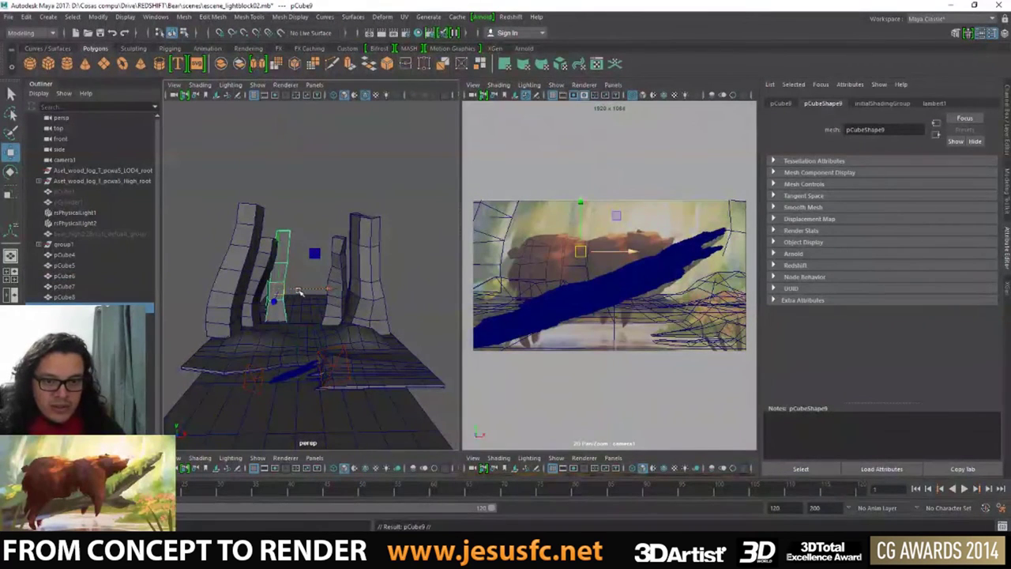
{"action": "left_click_drag", "start_coordinate": [299, 292], "coordinate": [316, 292]}
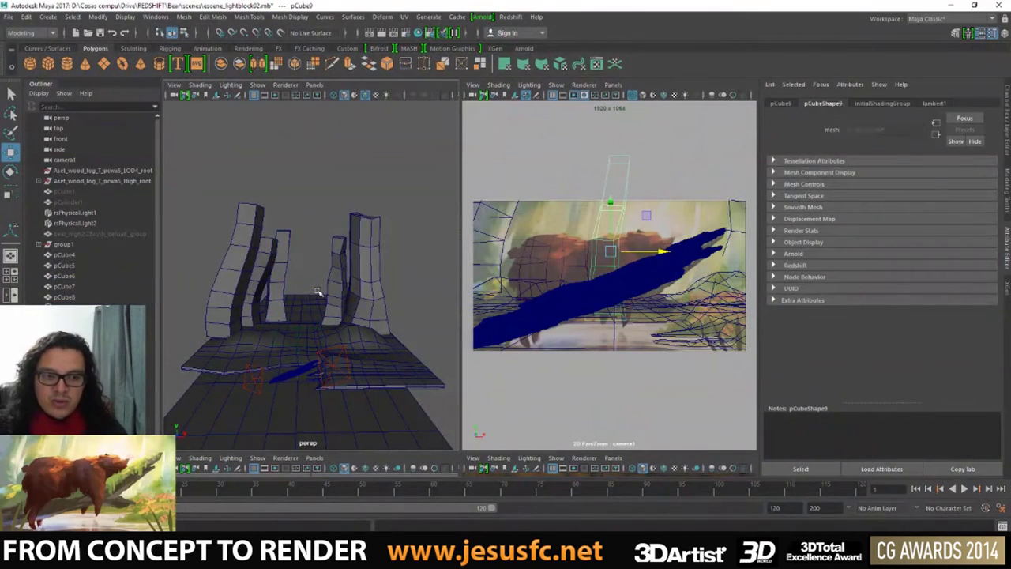
{"action": "left_click", "coordinate": [316, 293]}
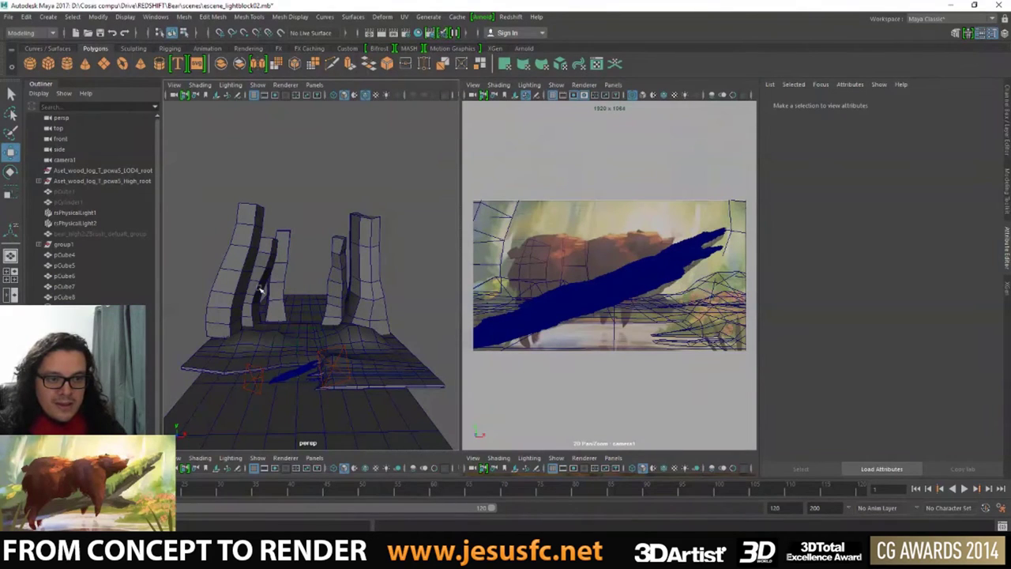
{"action": "left_click", "coordinate": [278, 283]}
{"action": "left_click_drag", "start_coordinate": [300, 292], "coordinate": [322, 292]}
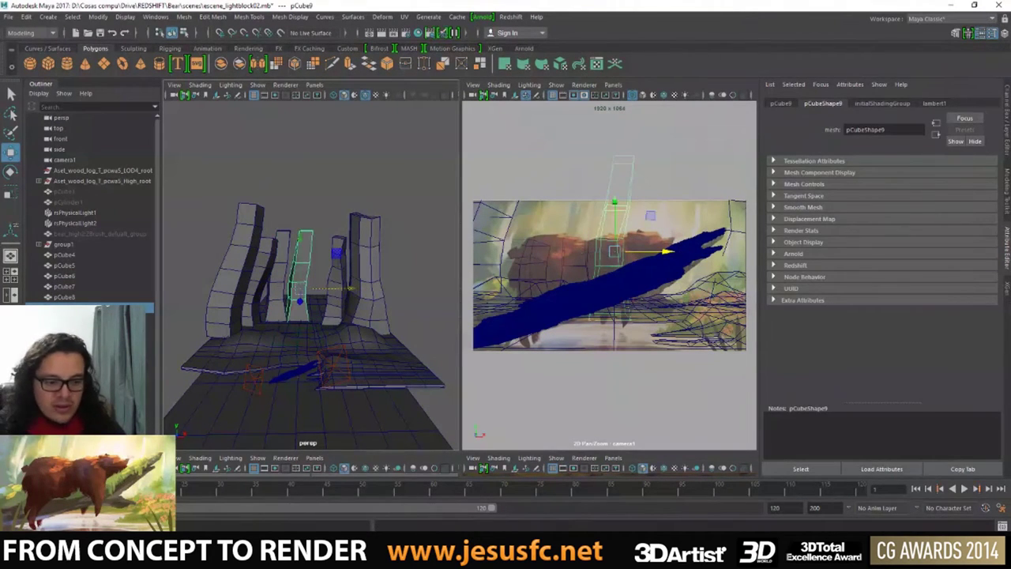
{"action": "key", "text": "alt+Tab"}
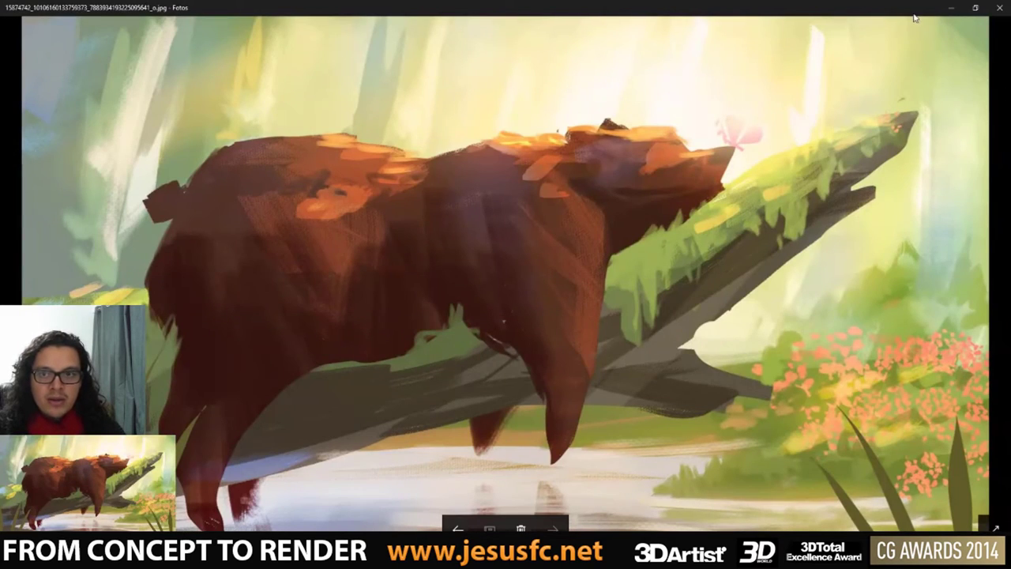
{"action": "left_click", "coordinate": [947, 9]}
- Adjust pCube9's top vertices and scale its middle vertices
{"action": "mouse_move", "coordinate": [352, 242]}
{"action": "left_mouse_down", "text": "alt"}
{"action": "mouse_move", "coordinate": [280, 262]}
{"action": "mouse_move", "coordinate": [277, 246]}
{"action": "left_mouse_up", "text": "alt"}
{"action": "key", "text": "e"}
{"action": "key", "text": "r"}
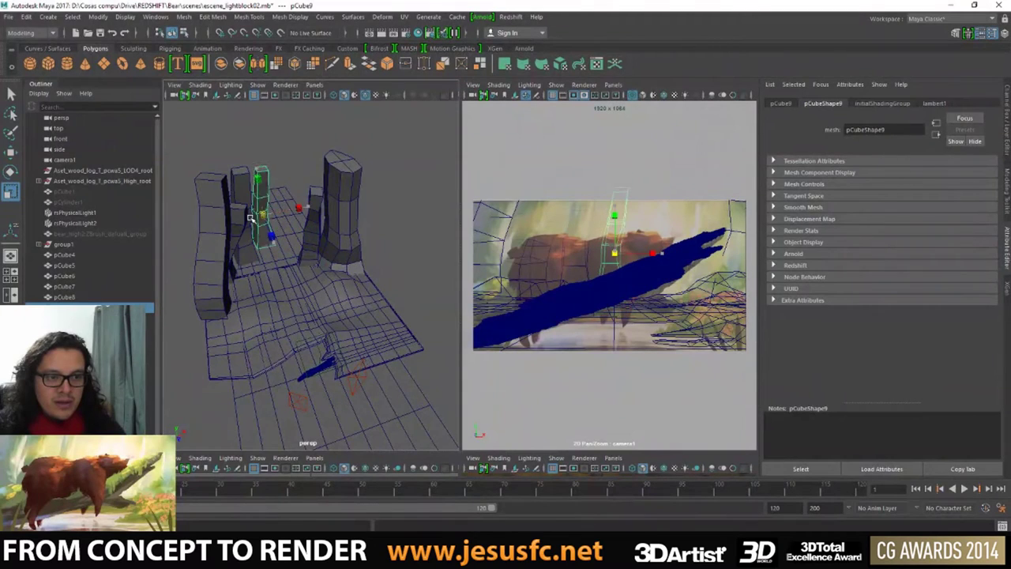
{"action": "key", "text": "ctrl+z"}
{"action": "right_click_drag", "start_coordinate": [266, 168], "coordinate": [260, 136]}
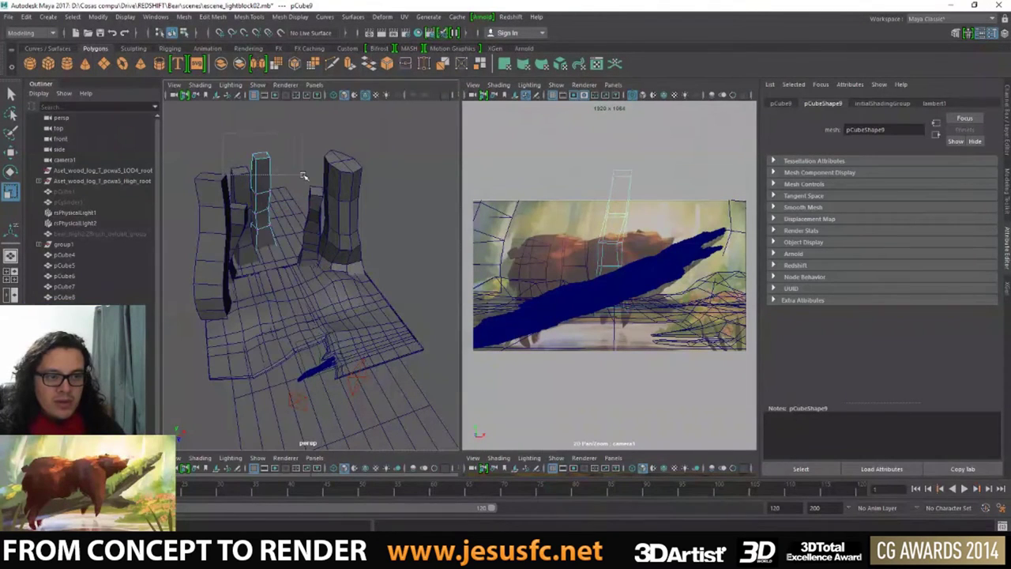
{"action": "left_click_drag", "start_coordinate": [237, 142], "coordinate": [292, 162]}
{"action": "key", "text": "w"}
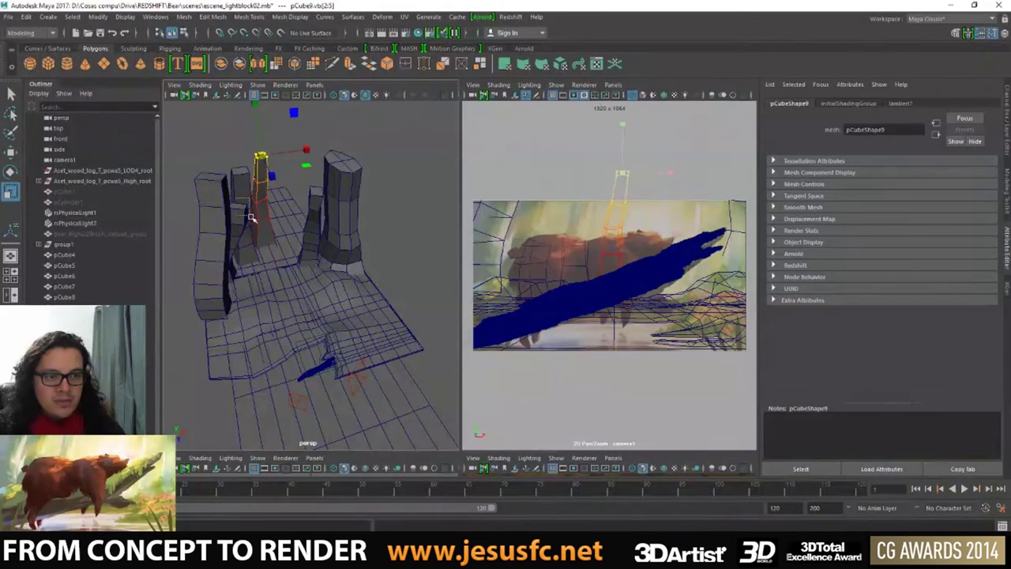
{"action": "left_click_drag", "start_coordinate": [237, 196], "coordinate": [283, 226]}
{"action": "key", "text": "q"}
{"action": "key", "text": "w"}
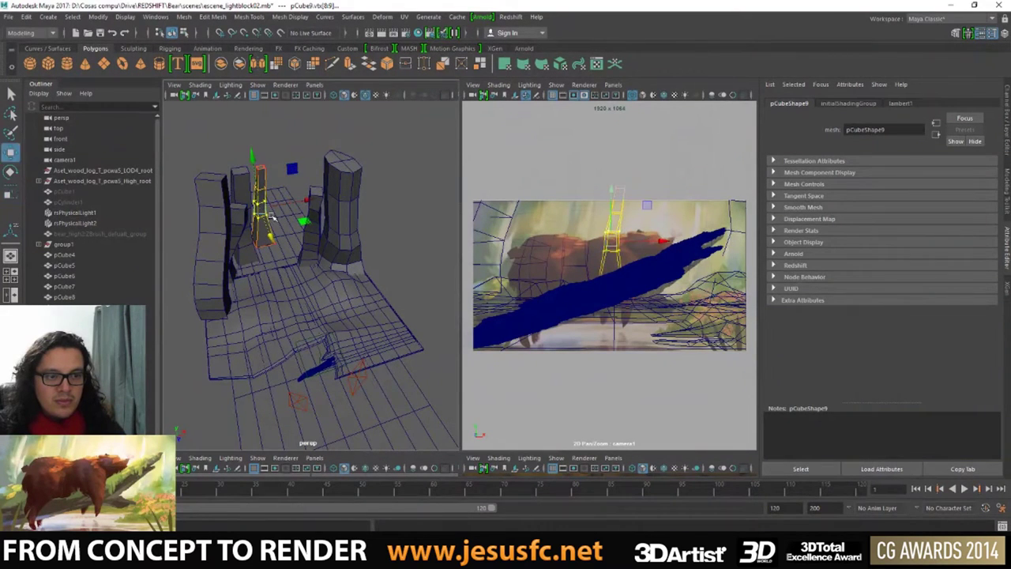
{"action": "key", "text": "r"}
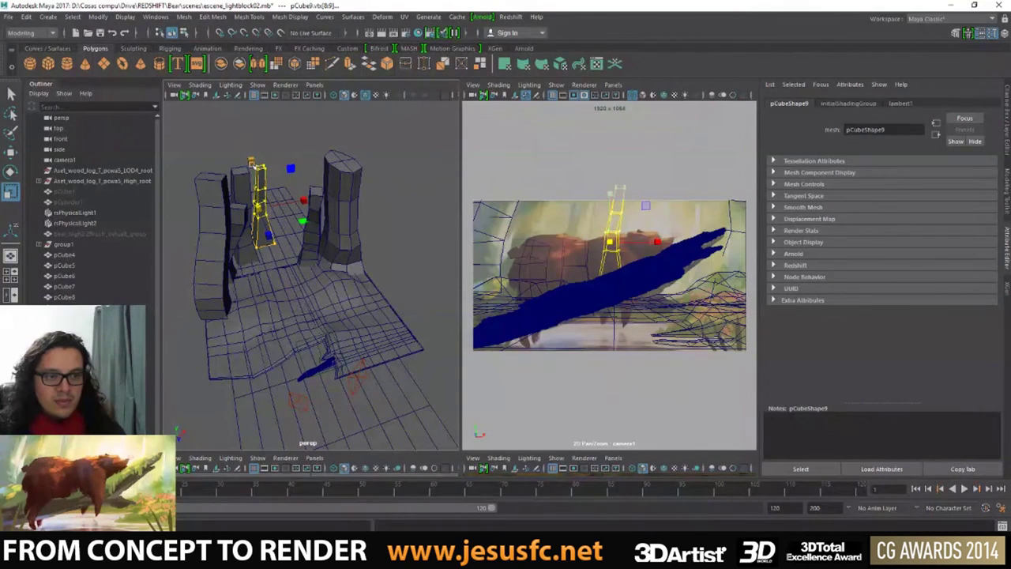
- Return pCube9 to Object Mode and maximize the camera1 view with the Move tool ready
{"action": "left_click", "coordinate": [257, 166]}
{"action": "key", "text": "q"}
{"action": "right_click", "coordinate": [258, 170]}
{"action": "left_click", "coordinate": [308, 151]}
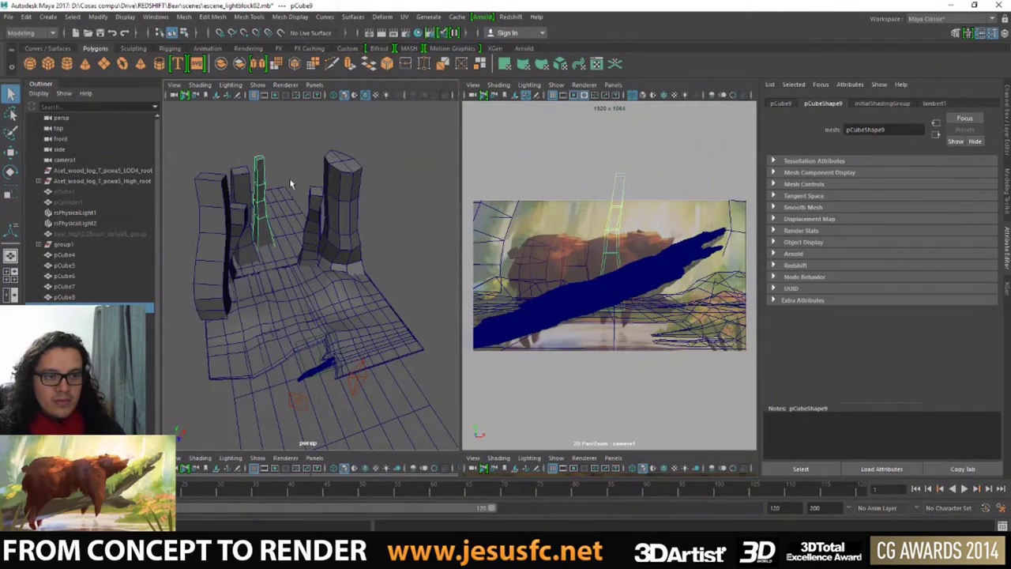
{"action": "key", "text": "space"}
{"action": "key", "text": "w"}
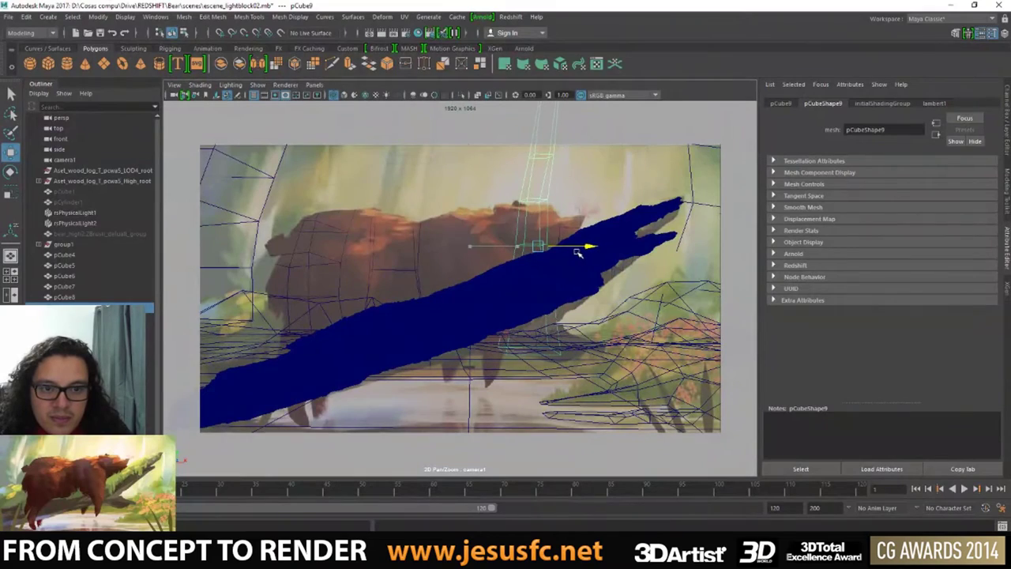
- Compare with the Photoshop sketch, then select and rotate pCube9's top vertices
{"action": "key", "text": "alt+Tab"}
{"action": "key", "text": "alt+Tab"}
{"action": "key", "text": "alt+Tab"}
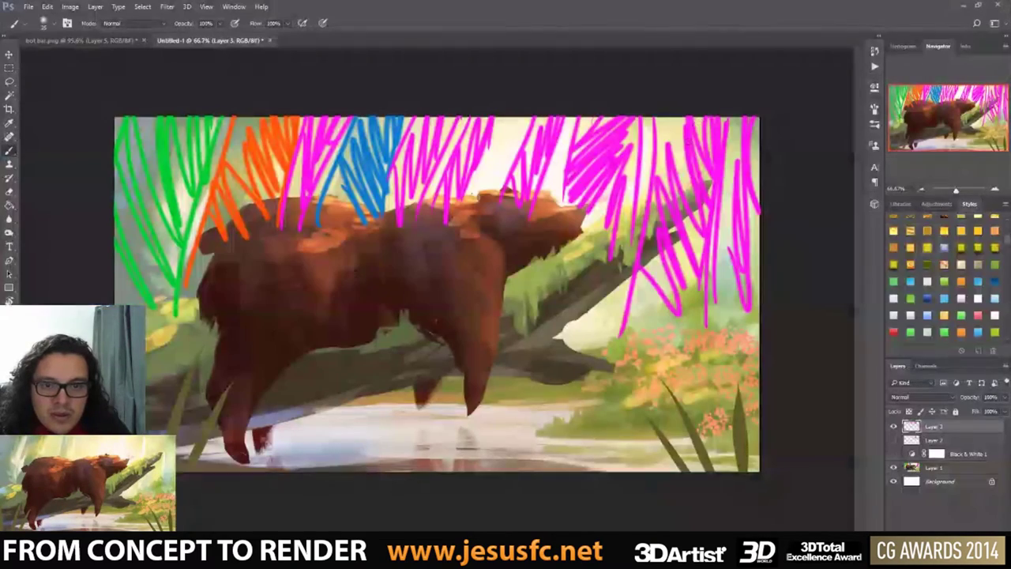
{"action": "key", "text": "alt+Tab"}
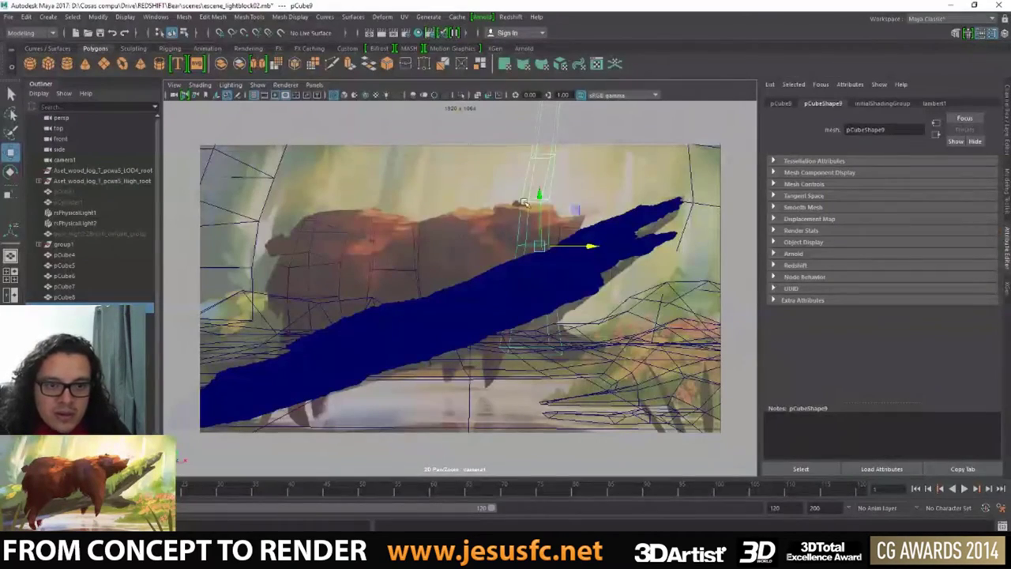
{"action": "mouse_move", "coordinate": [530, 162]}
{"action": "left_mouse_down"}
{"action": "mouse_move", "coordinate": [587, 282]}
{"action": "mouse_move", "coordinate": [571, 298]}
{"action": "left_mouse_up"}
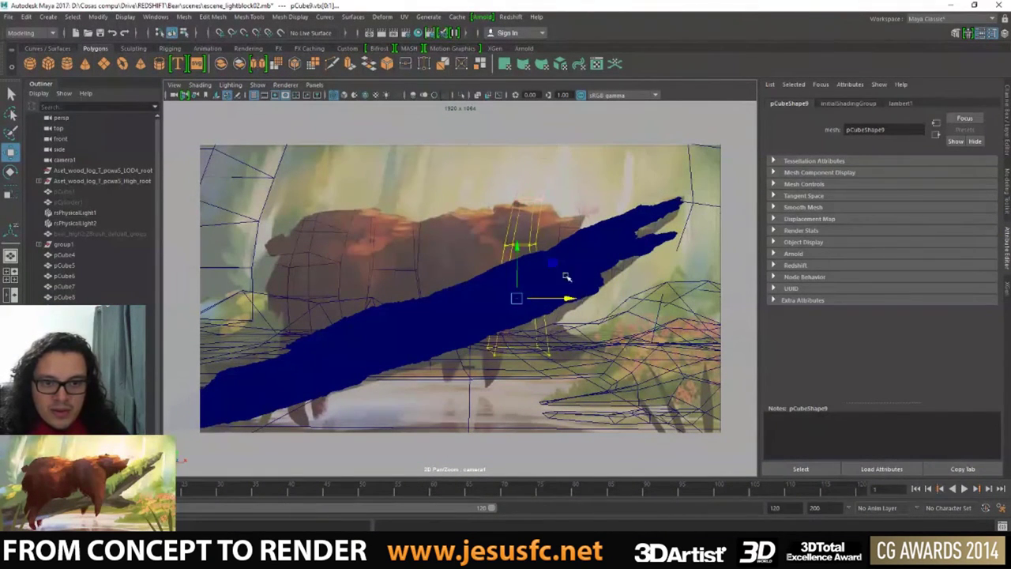
{"action": "left_click", "coordinate": [496, 109]}
{"action": "left_click_drag", "start_coordinate": [569, 145], "coordinate": [571, 147]}
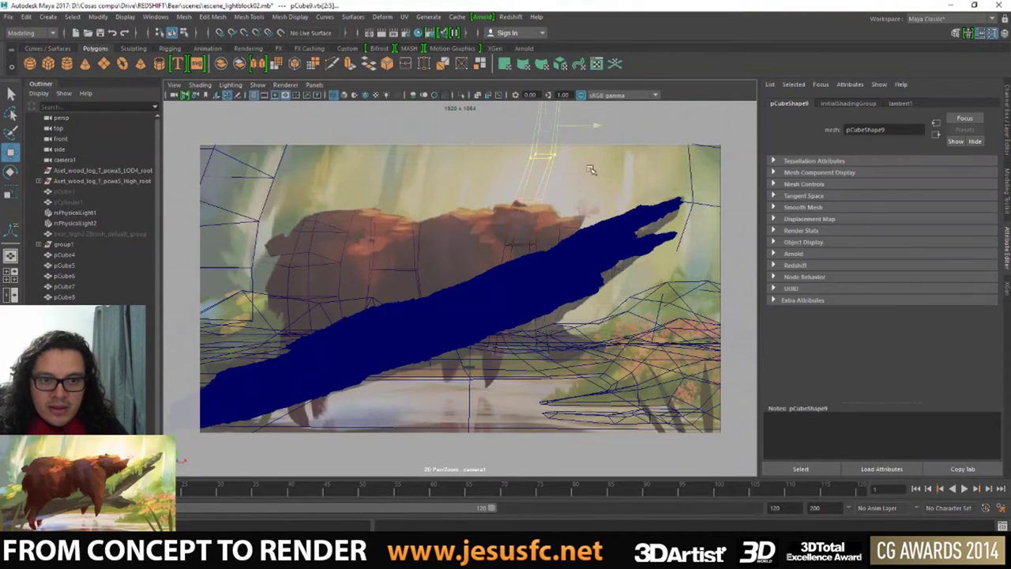
{"action": "key", "text": "e"}
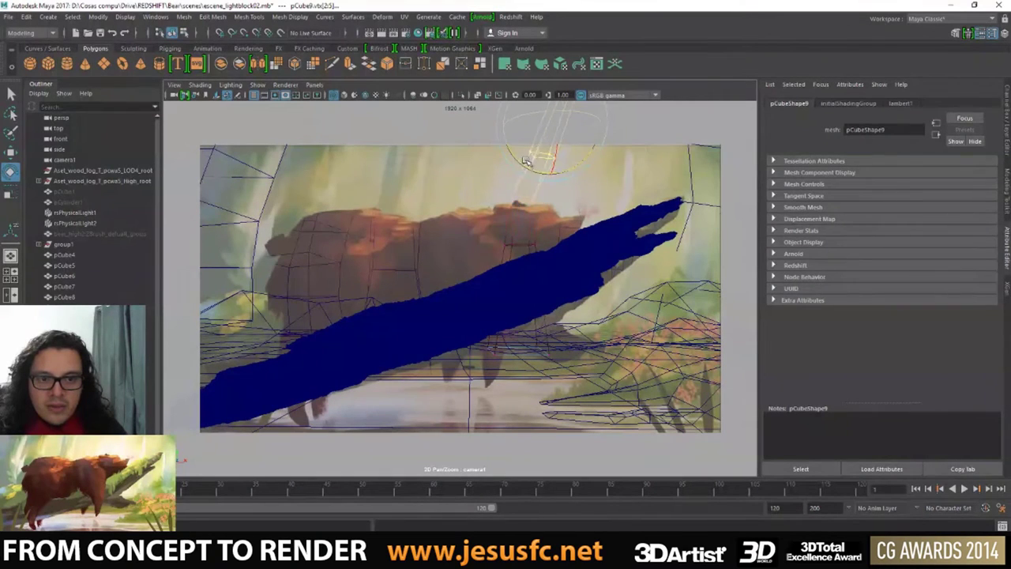
{"action": "key", "text": "w"}
- Adjust the lower vertex ring vtx[8:11], then duplicate pCube9 into pCube10
{"action": "key", "text": "q"}
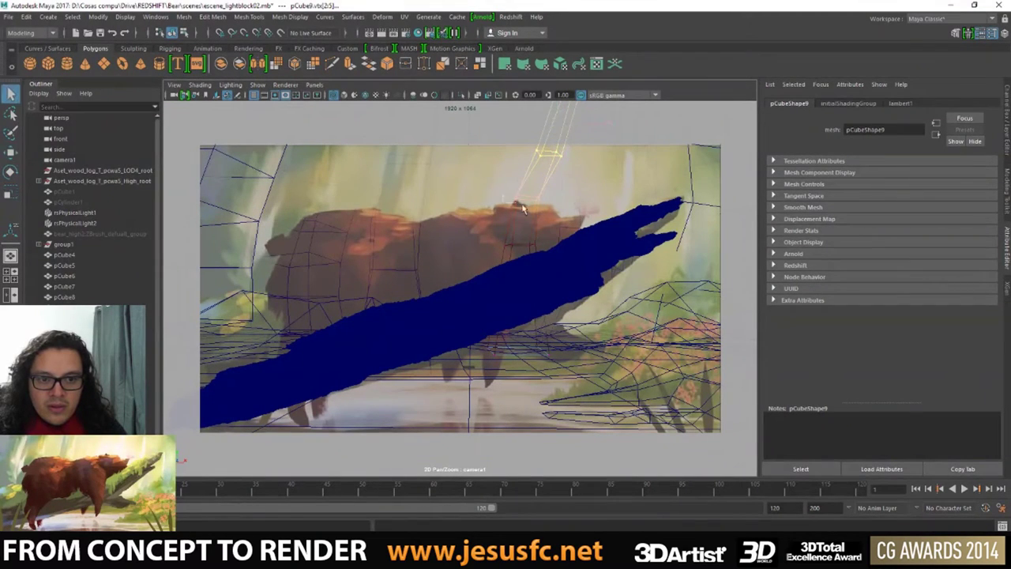
{"action": "left_click_drag", "start_coordinate": [549, 216], "coordinate": [525, 210]}
{"action": "key", "text": "w"}
{"action": "key", "text": "q"}
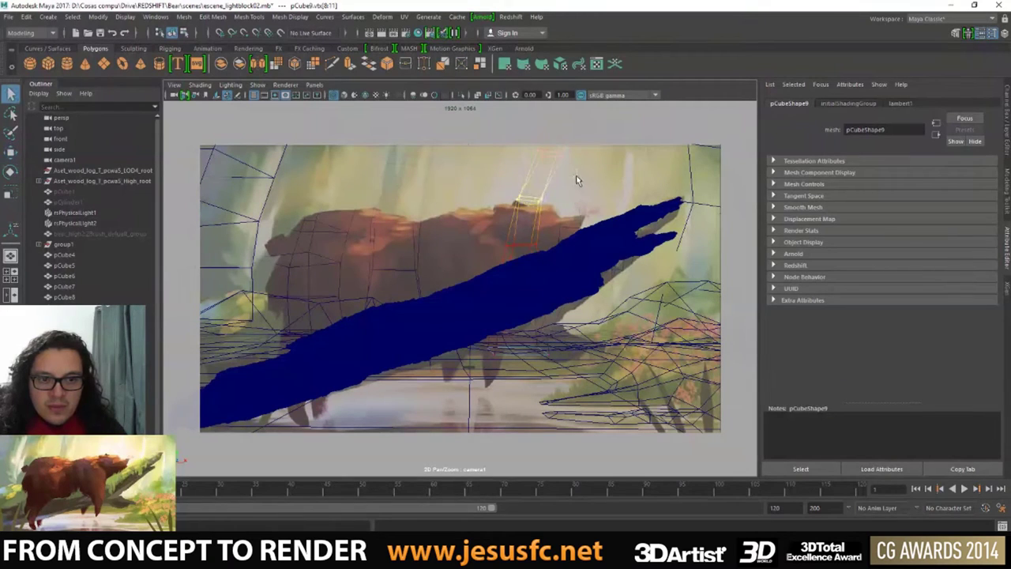
{"action": "left_click", "coordinate": [491, 169]}
{"action": "right_click_drag", "start_coordinate": [537, 146], "coordinate": [584, 130]}
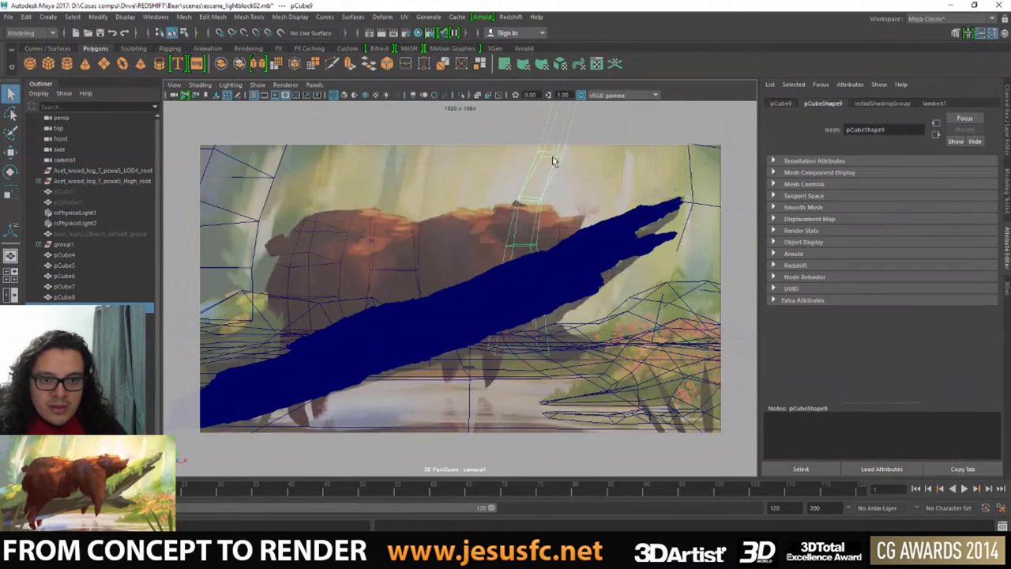
{"action": "key", "text": "ctrl+d"}
- Slide the duplicate pCube10 to the left along X
{"action": "key", "text": "w"}
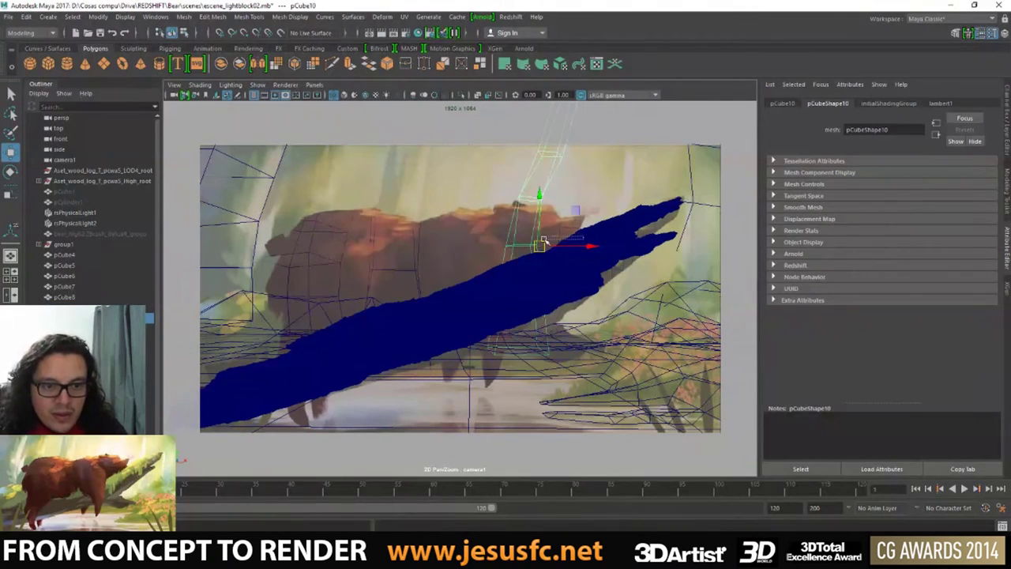
{"action": "key", "text": "ctrl+z"}
{"action": "left_click_drag", "start_coordinate": [590, 246], "coordinate": [532, 248]}
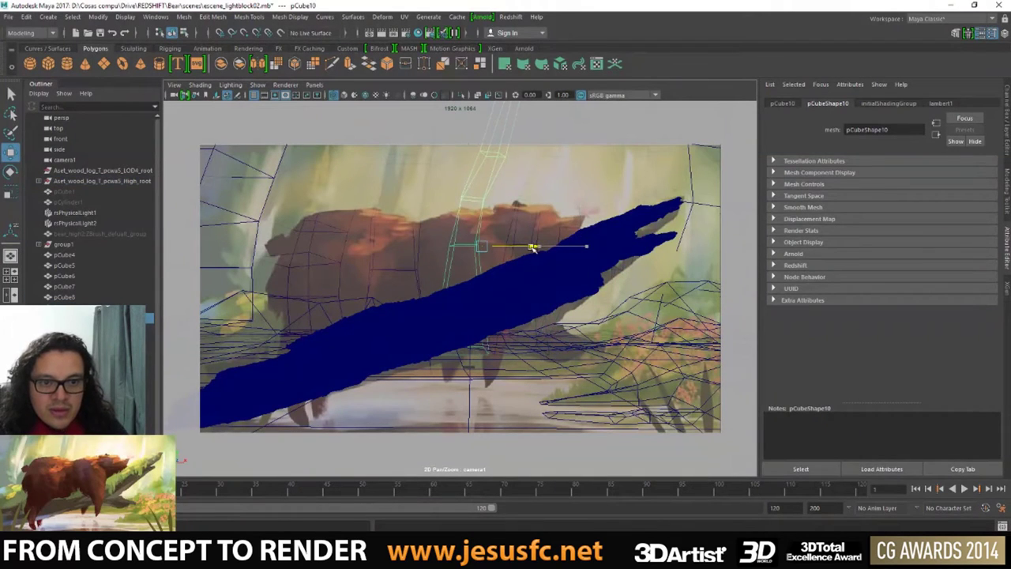
- Select pCube10's vertex ring vtx[8:11] and rotate it to bend the block
{"action": "key", "text": "q"}
{"action": "key", "text": "F9"}
{"action": "left_click_drag", "start_coordinate": [443, 173], "coordinate": [501, 282]}
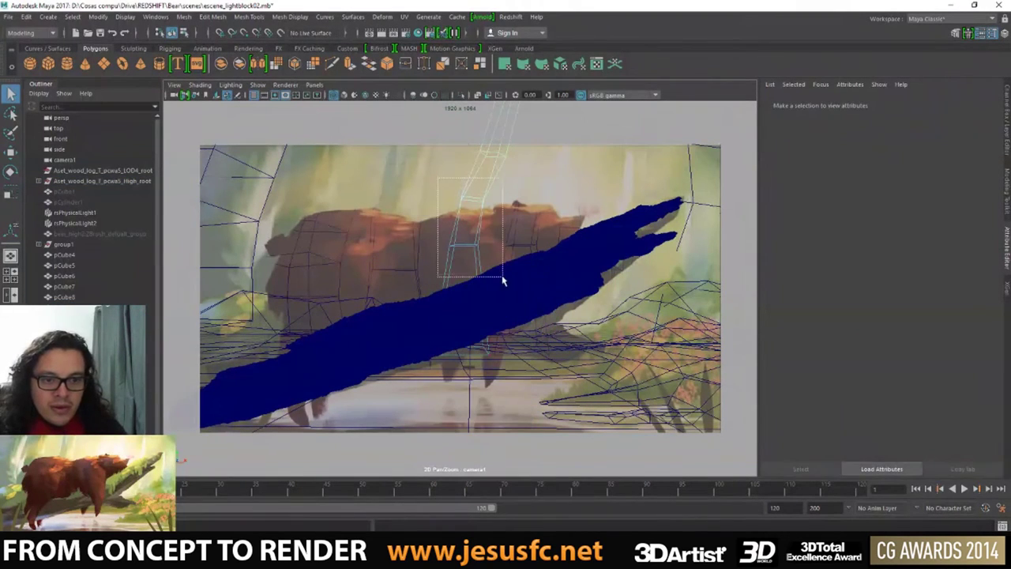
{"action": "key", "text": "w"}
{"action": "key", "text": "e"}
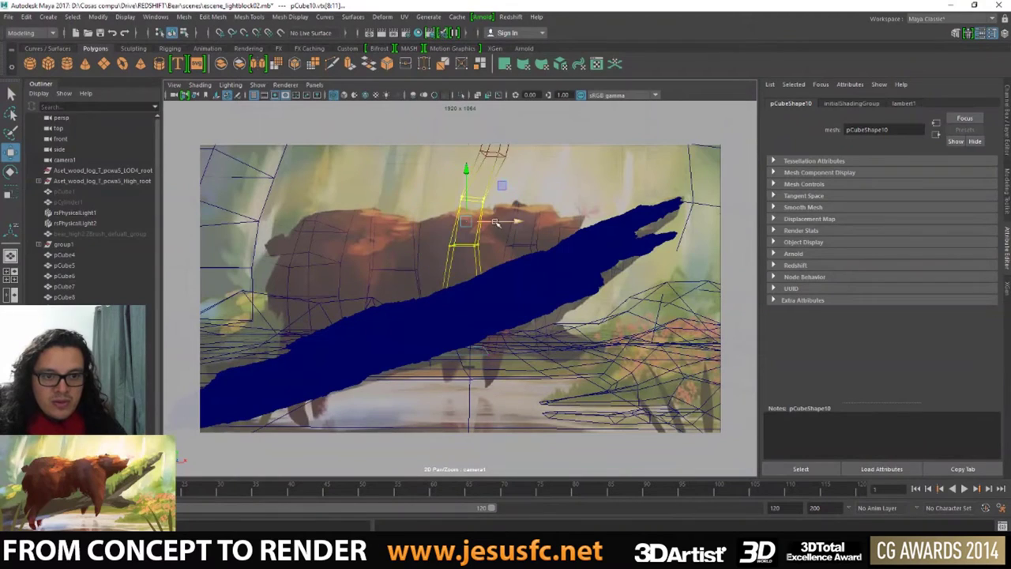
{"action": "left_click_drag", "start_coordinate": [465, 233], "coordinate": [490, 229]}
{"action": "key", "text": "w"}
- Tilt pCube10's top vertices along the trunk and restore the side-by-side perspective and camera views
{"action": "key", "text": "q"}
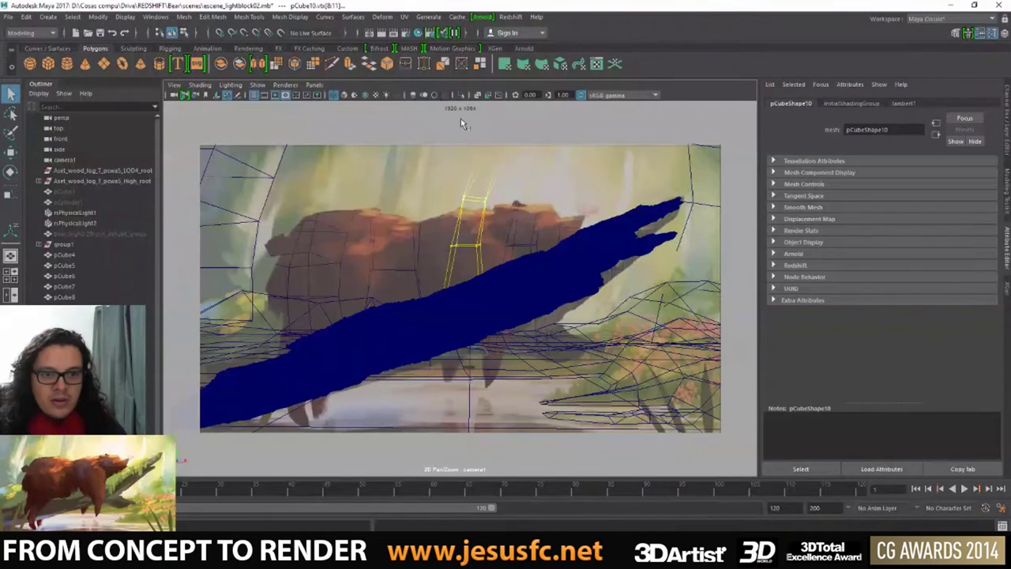
{"action": "left_click_drag", "start_coordinate": [514, 131], "coordinate": [478, 162]}
{"action": "key", "text": "e"}
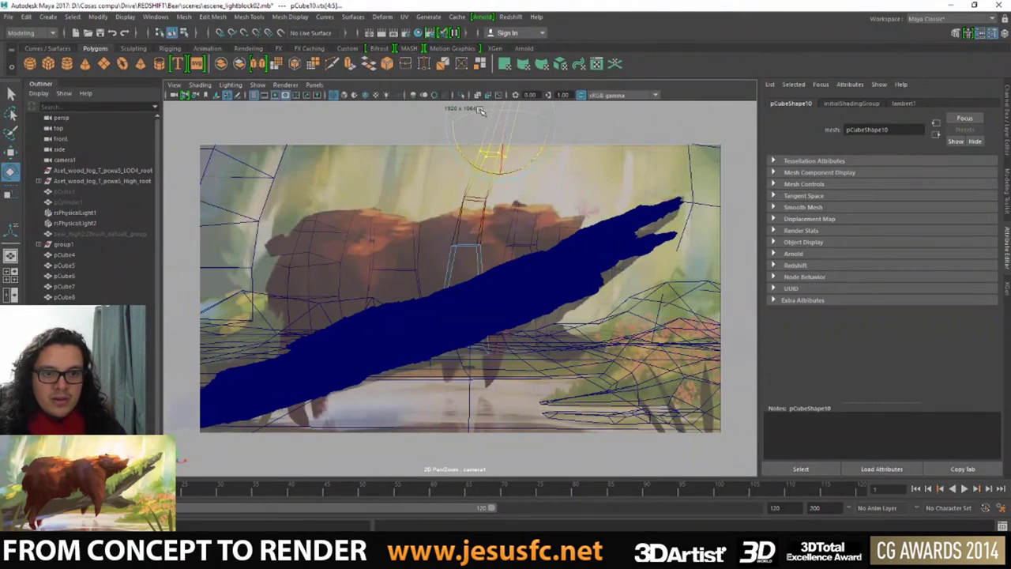
{"action": "key", "text": "w"}
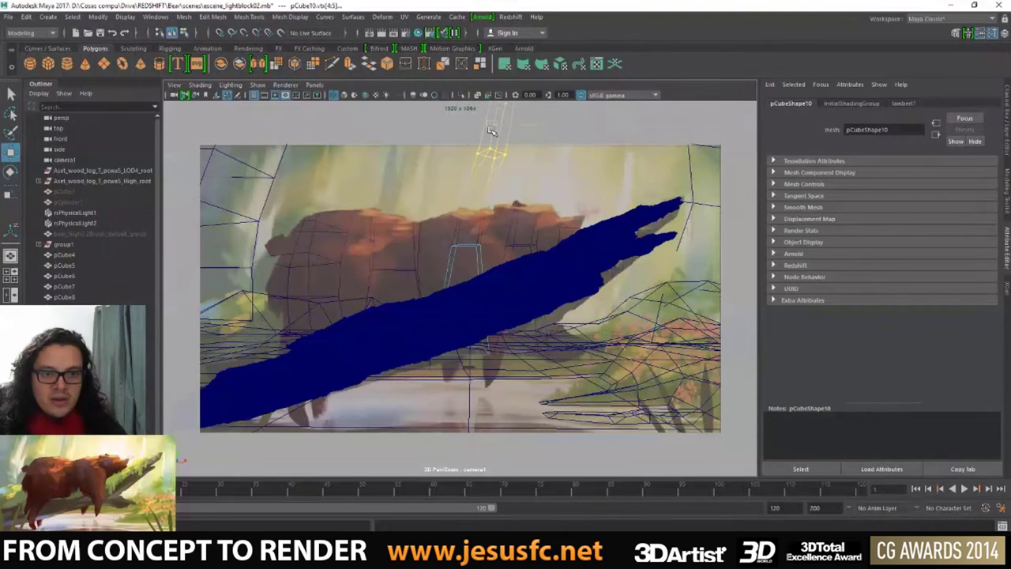
{"action": "left_click_drag", "start_coordinate": [496, 214], "coordinate": [466, 189]}
{"action": "key", "text": "e"}
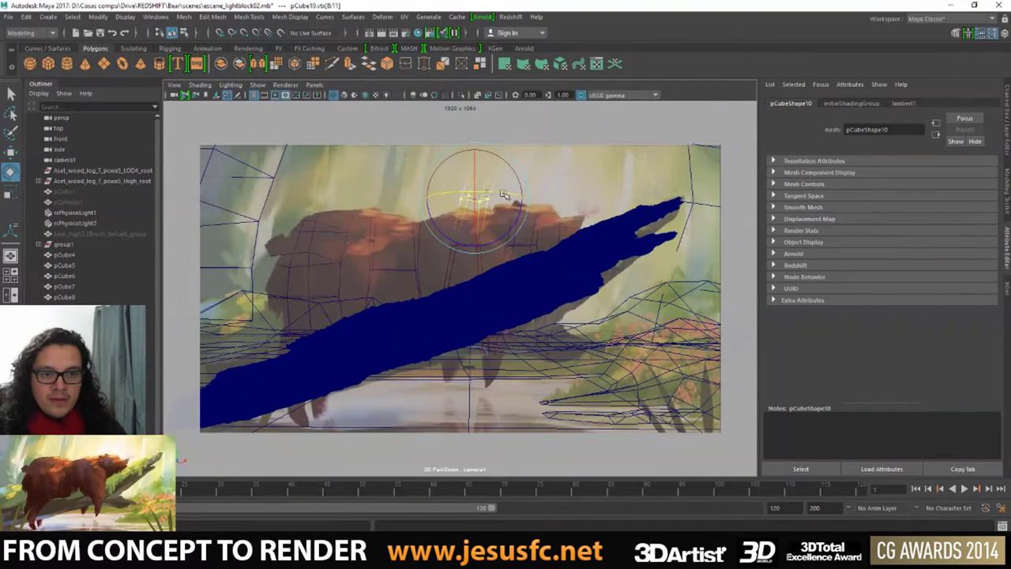
{"action": "key", "text": "w"}
{"action": "key", "text": "q"}
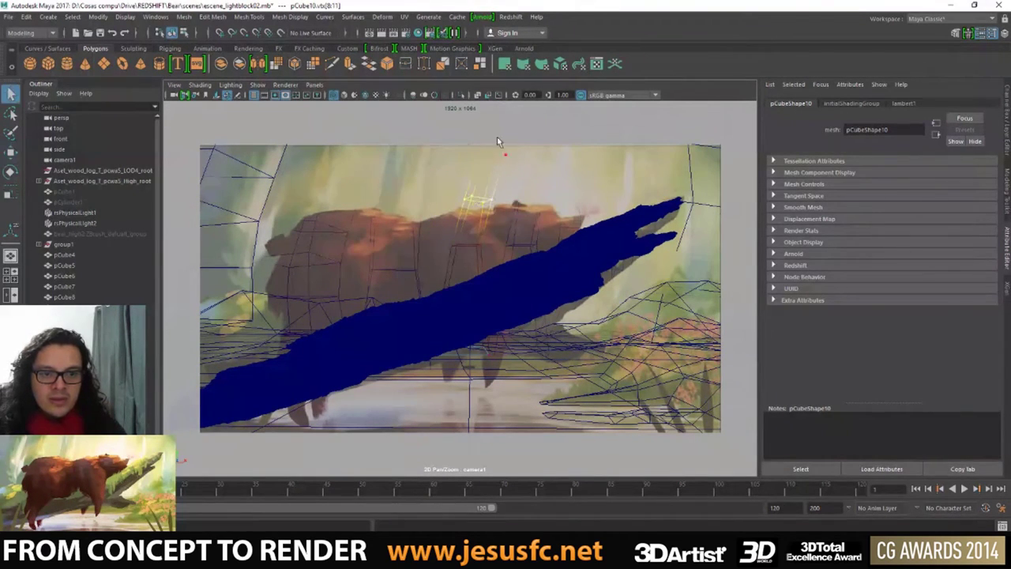
{"action": "key", "text": "space"}
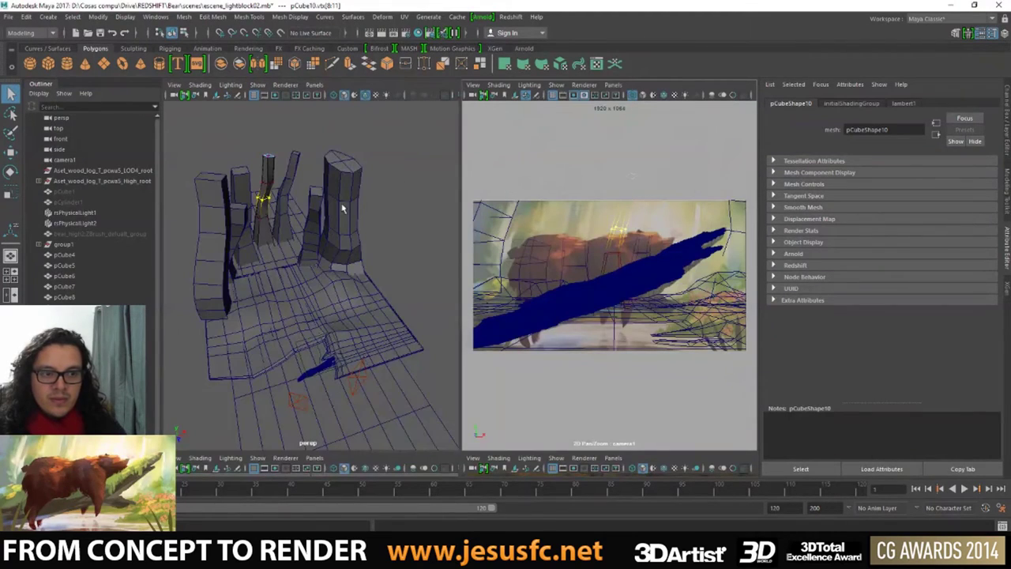
{"action": "left_click_drag", "start_coordinate": [342, 208], "coordinate": [329, 216], "text": "alt"}
{"action": "left_click_drag", "start_coordinate": [277, 148], "coordinate": [300, 158], "text": "alt"}
{"action": "key", "text": "alt+Tab"}
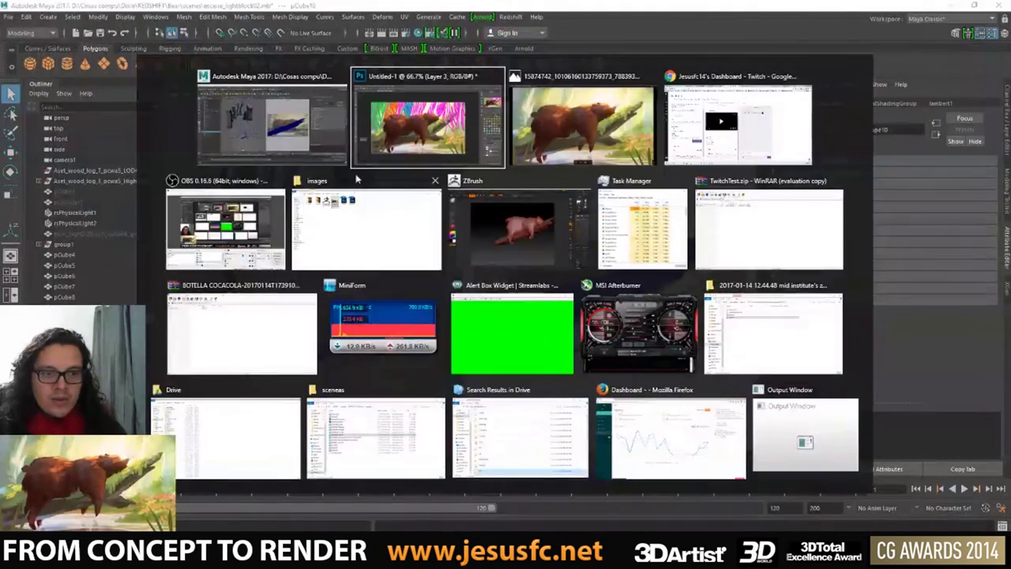
{"action": "key", "text": "alt+Tab"}
{"action": "left_click", "coordinate": [531, 164]}
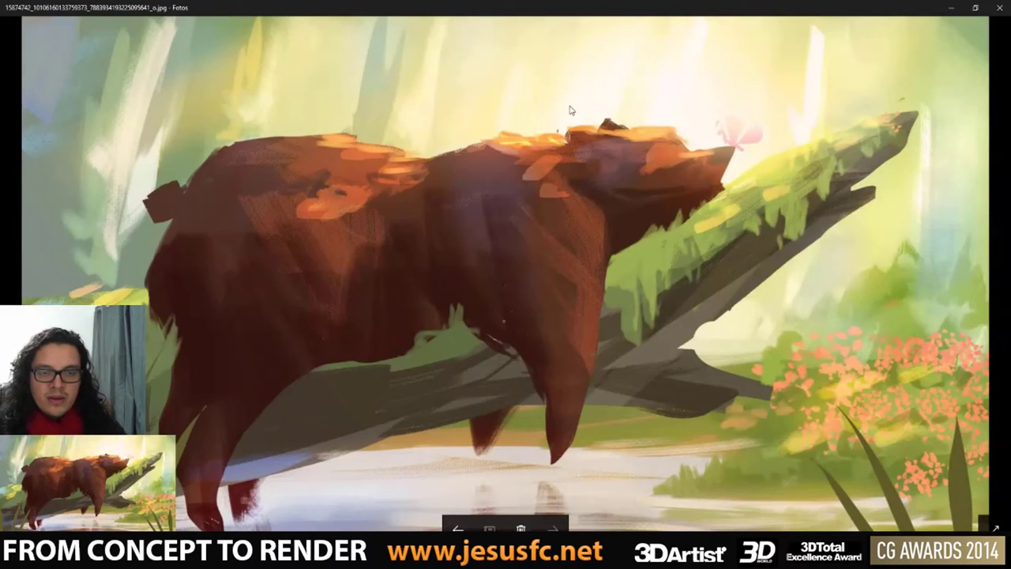
{"action": "key", "text": "alt+Tab"}
{"action": "key", "text": "alt+Tab"}
{"action": "key", "text": "alt+Tab"}
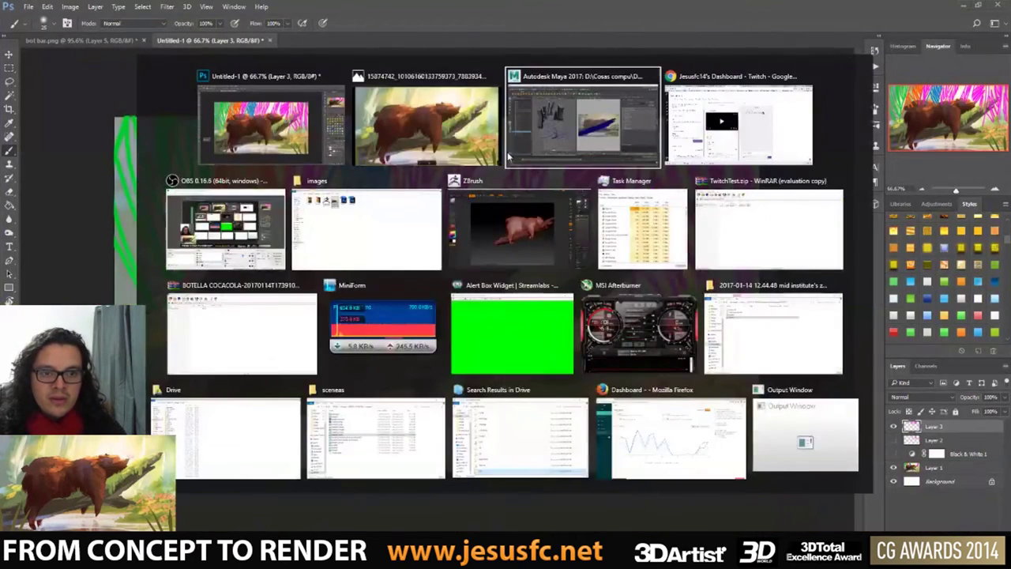
{"action": "right_click_drag", "start_coordinate": [275, 166], "coordinate": [273, 190]}
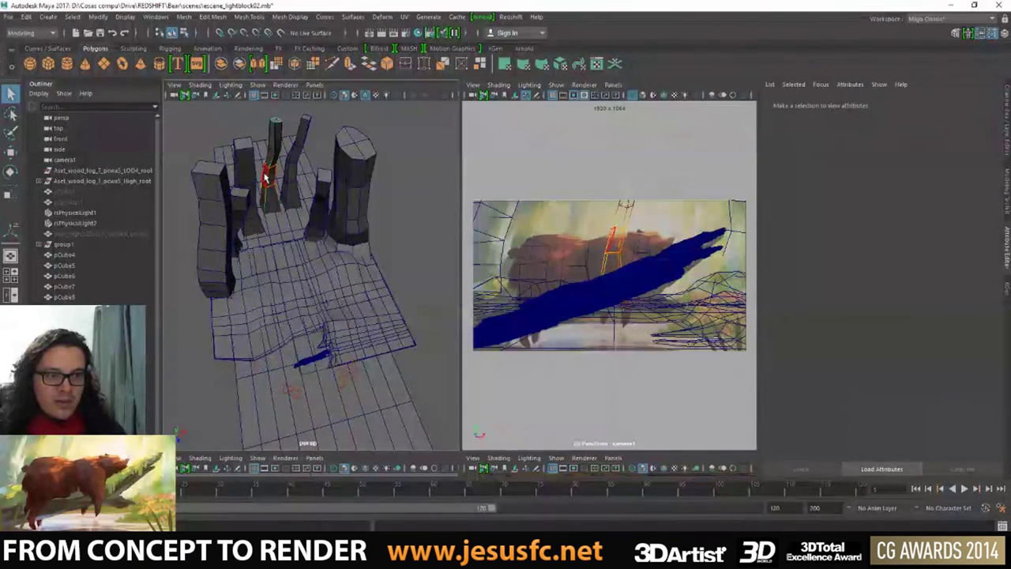
- Rotate pCube10's top face in the camera view
{"action": "left_click", "coordinate": [271, 158]}
{"action": "key", "text": "w"}
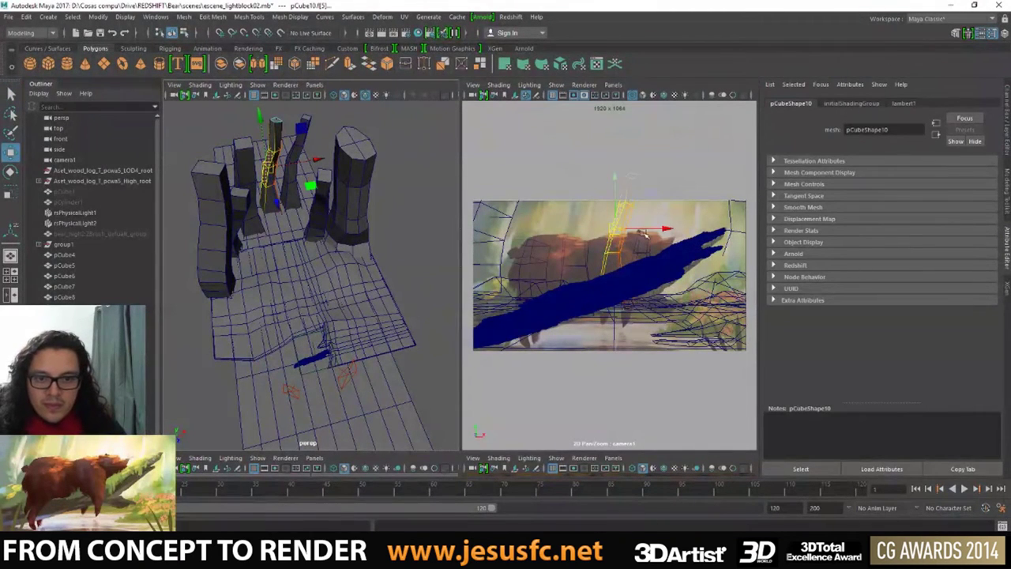
{"action": "left_click", "coordinate": [643, 231]}
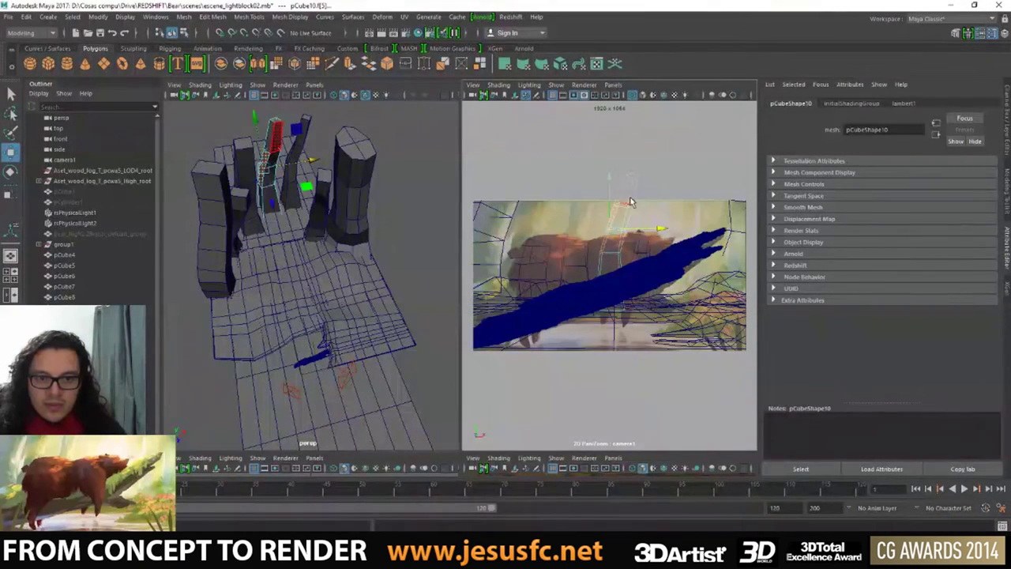
{"action": "key", "text": "q"}
{"action": "left_click", "coordinate": [630, 202]}
{"action": "key", "text": "w"}
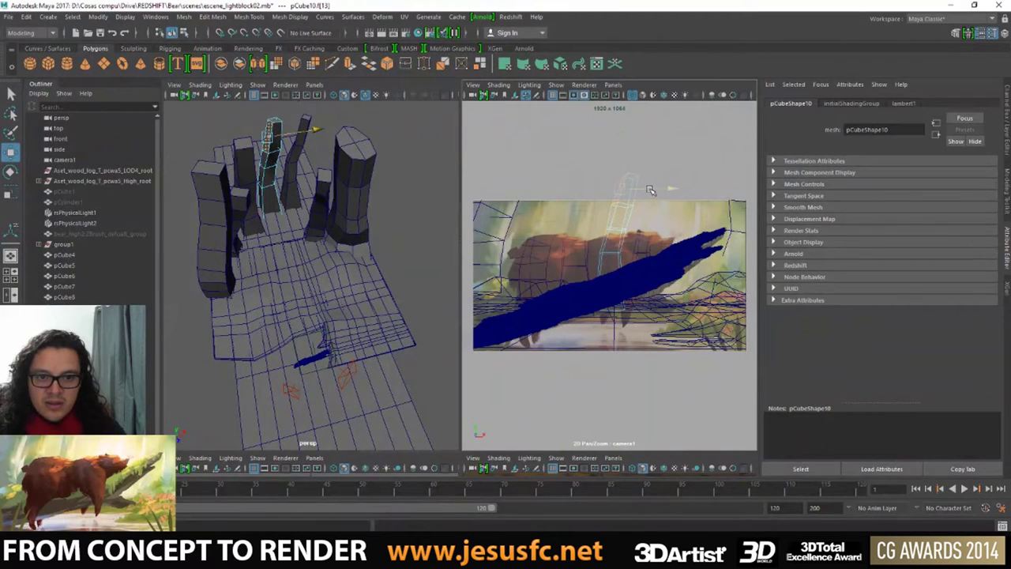
{"action": "key", "text": "e"}
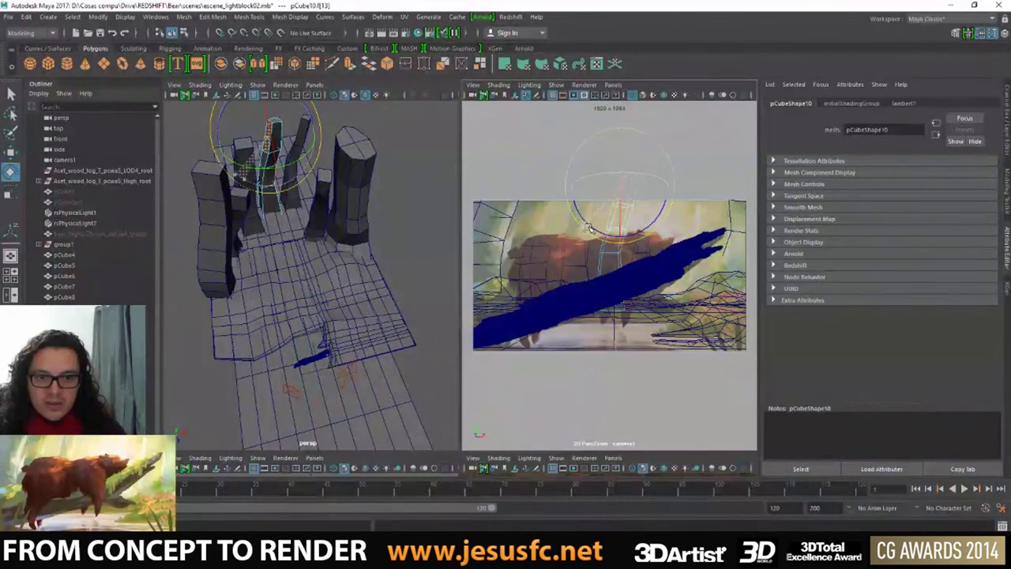
{"action": "right_click_drag", "start_coordinate": [621, 201], "coordinate": [677, 180]}
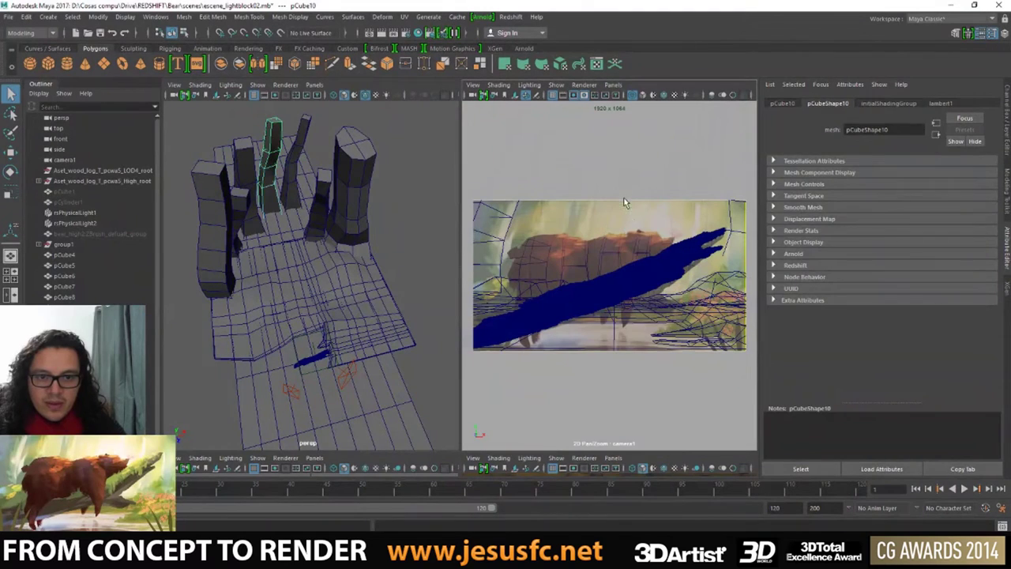
- Lower pCube9 and shift it sideways along the trunk
{"action": "left_click", "coordinate": [316, 193]}
{"action": "key", "text": "w"}
{"action": "left_click_drag", "start_coordinate": [316, 198], "coordinate": [318, 237]}
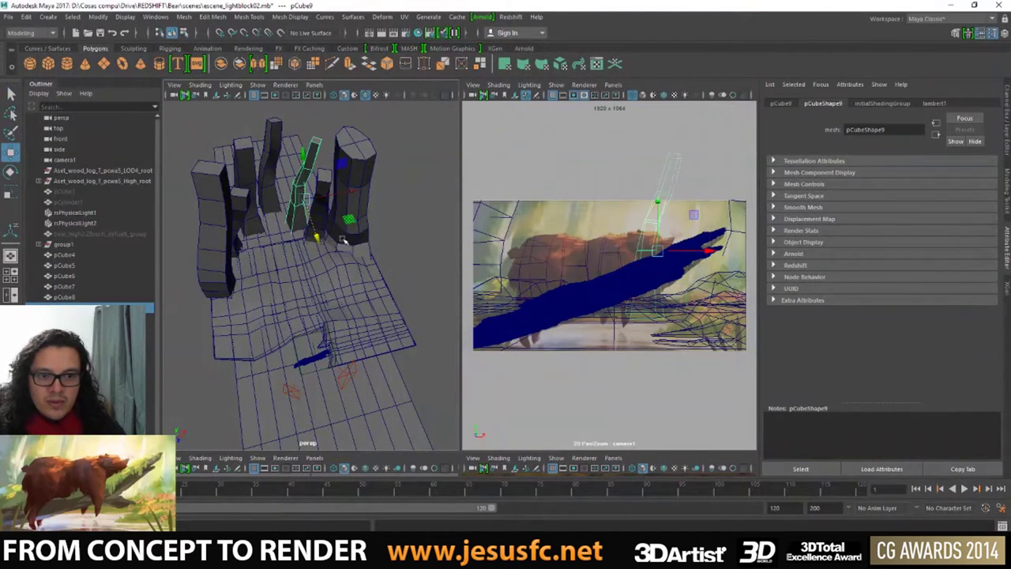
{"action": "left_click_drag", "start_coordinate": [345, 195], "coordinate": [352, 195]}
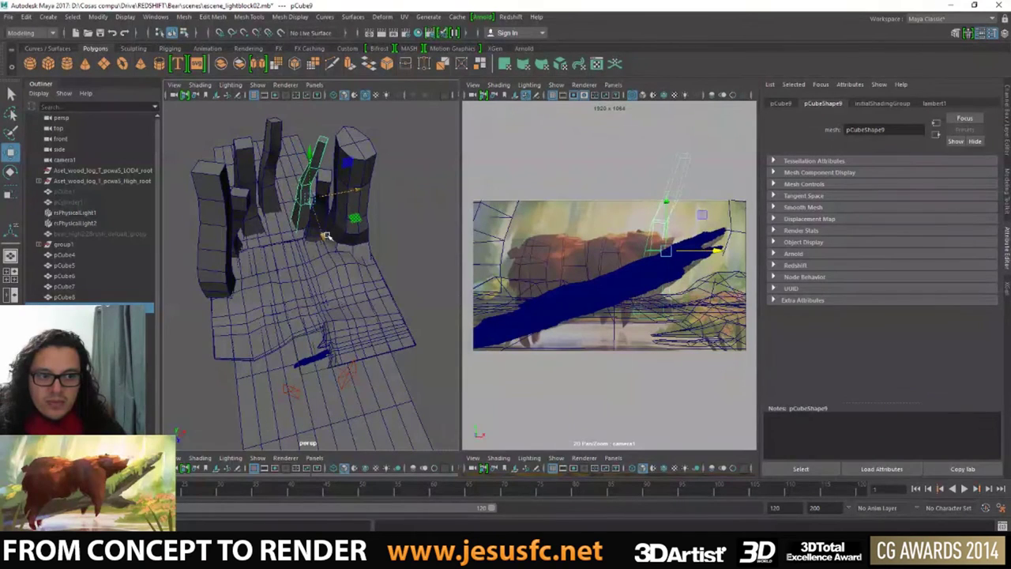
{"action": "left_click_drag", "start_coordinate": [326, 235], "coordinate": [325, 231]}
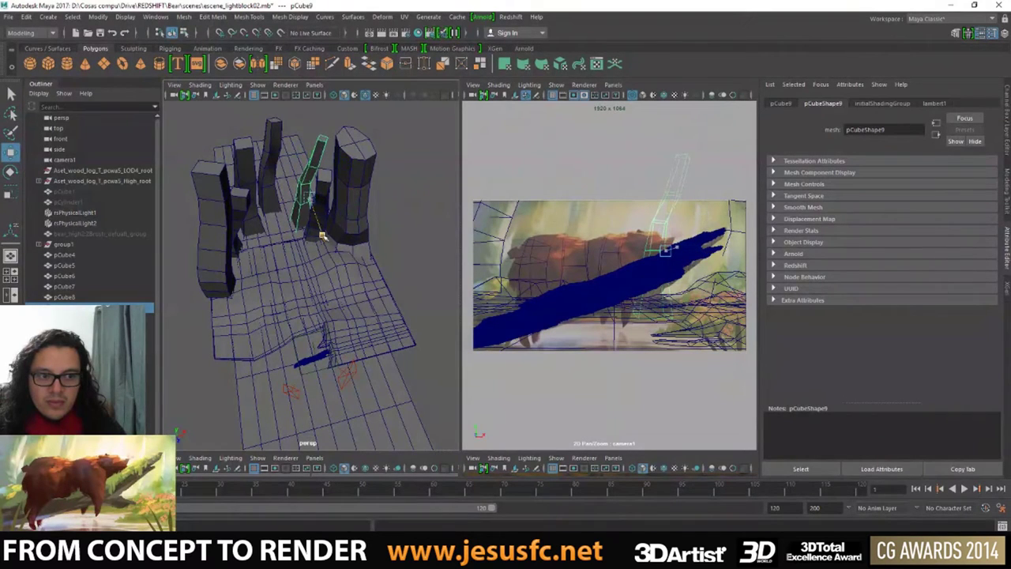
- Select the pCube5 and tall pCube8 trunk blocks and a tall column
{"action": "left_click", "coordinate": [483, 348]}
{"action": "left_click", "coordinate": [513, 261]}
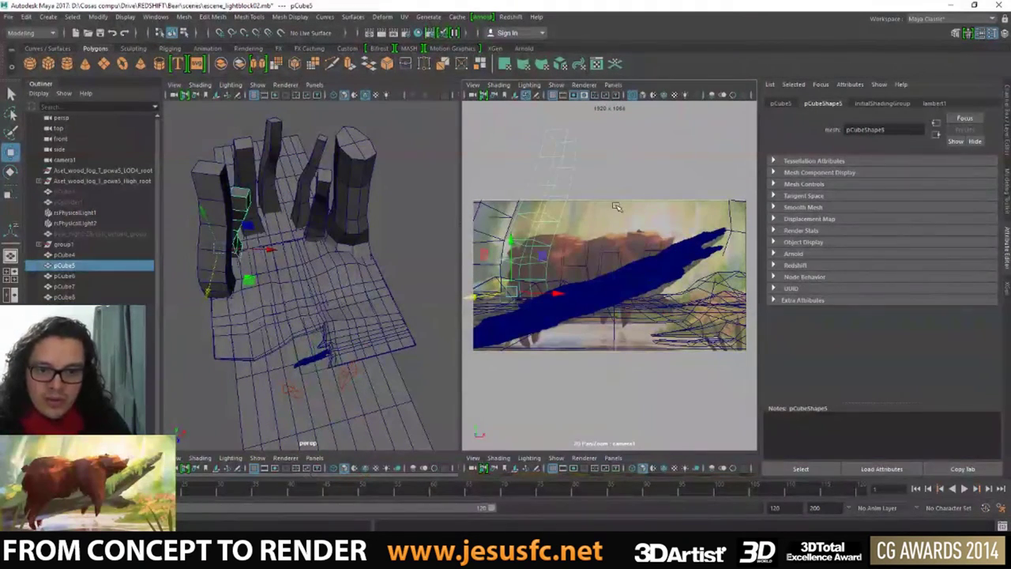
{"action": "left_click", "coordinate": [640, 204]}
{"action": "left_click", "coordinate": [665, 207]}
{"action": "left_click", "coordinate": [700, 208]}
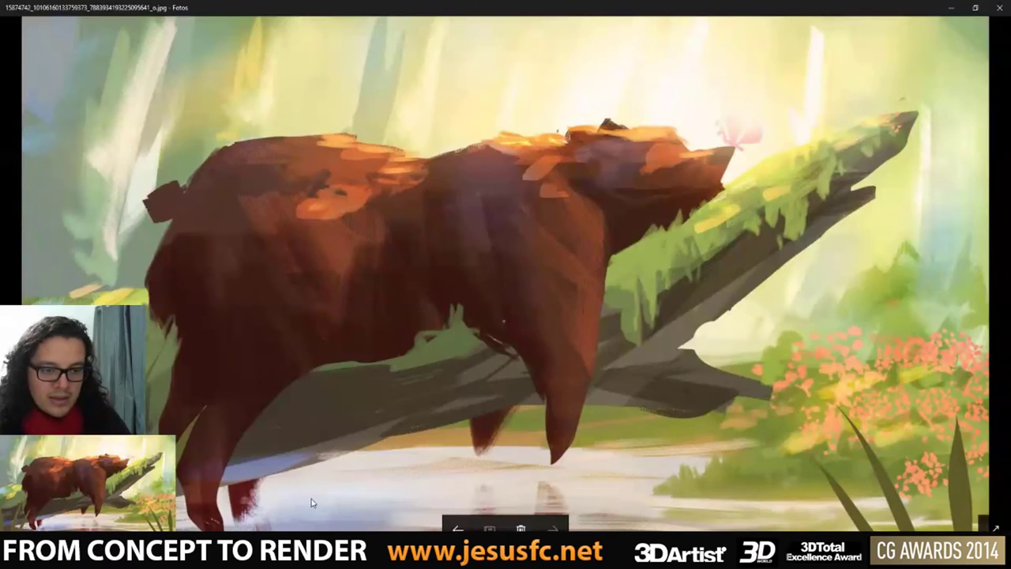
- Back in Maya, orbit to a lower frontal angle and compare against the bear painting
{"action": "left_click", "coordinate": [952, 7]}
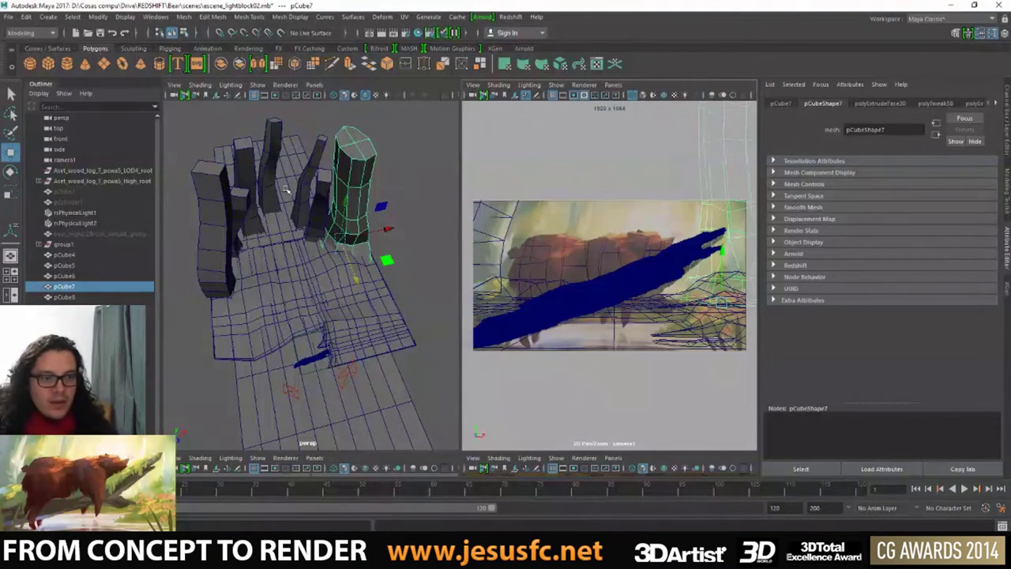
{"action": "left_click_drag", "start_coordinate": [287, 188], "coordinate": [270, 169], "text": "alt"}
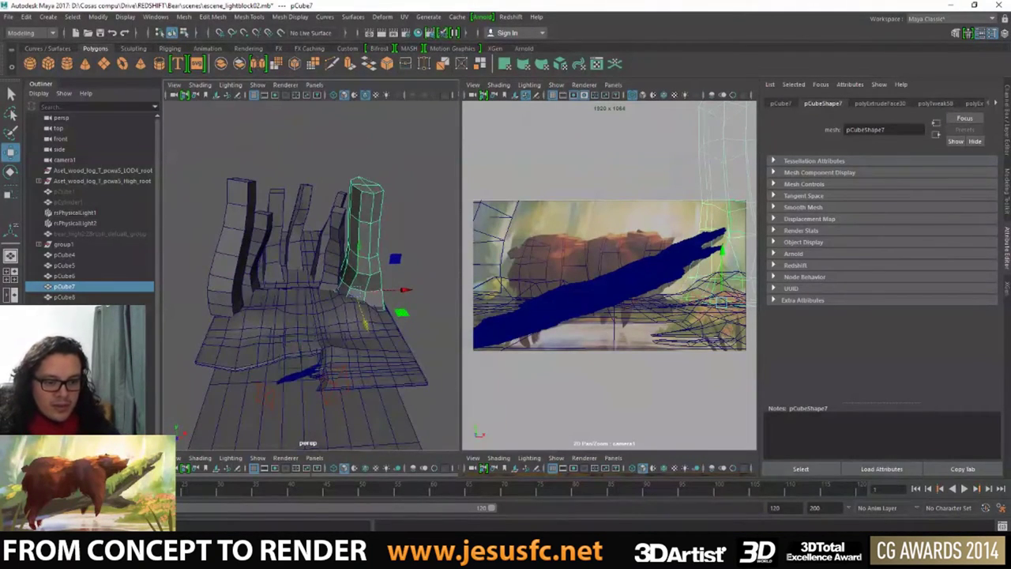
{"action": "key", "text": "alt+Tab"}
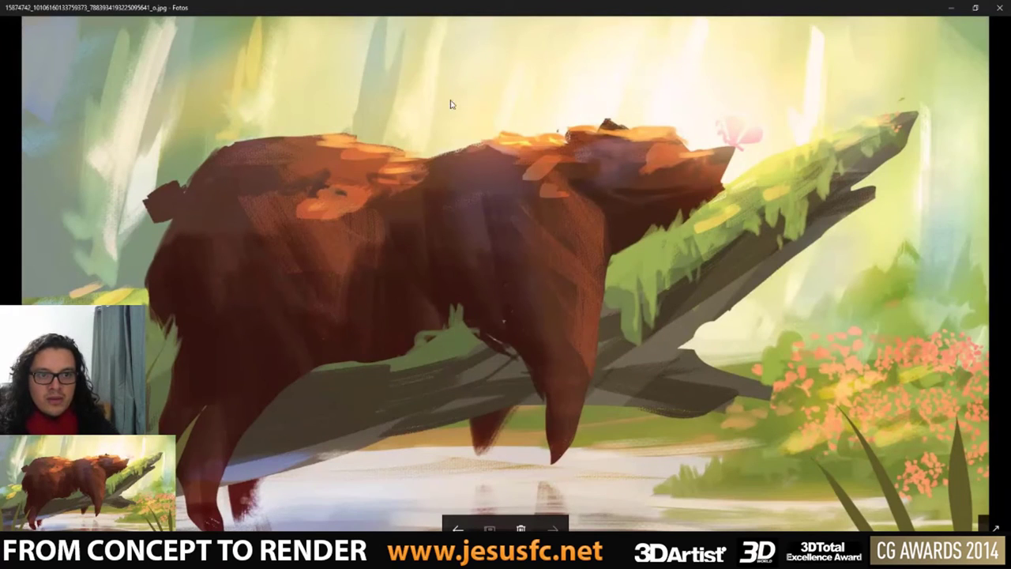
{"action": "left_click", "coordinate": [952, 7]}
- Select the image plane and pCube6, recheck the painting, then orbit closer and select pCube10
{"action": "left_click", "coordinate": [572, 225]}
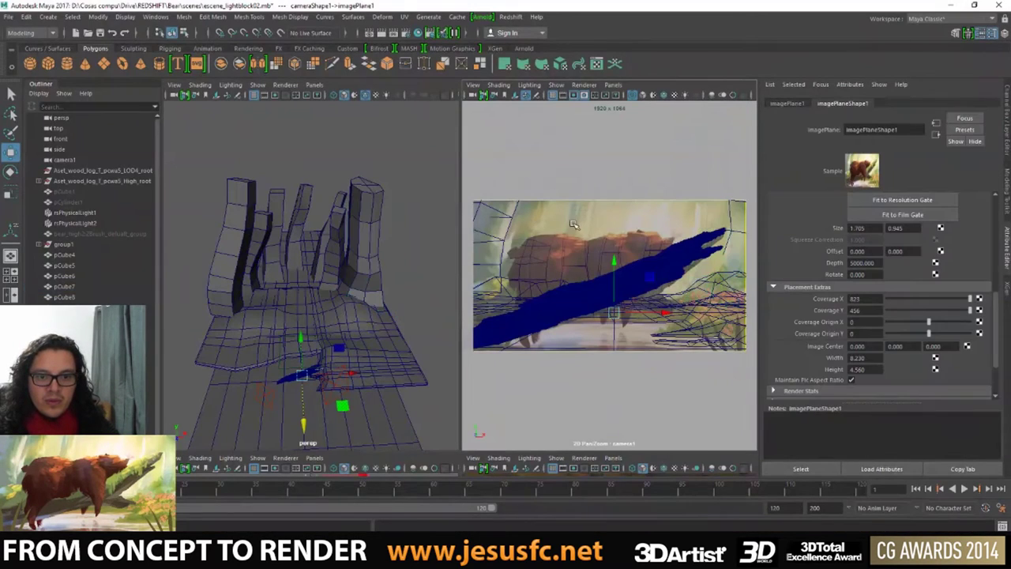
{"action": "left_click", "coordinate": [589, 221]}
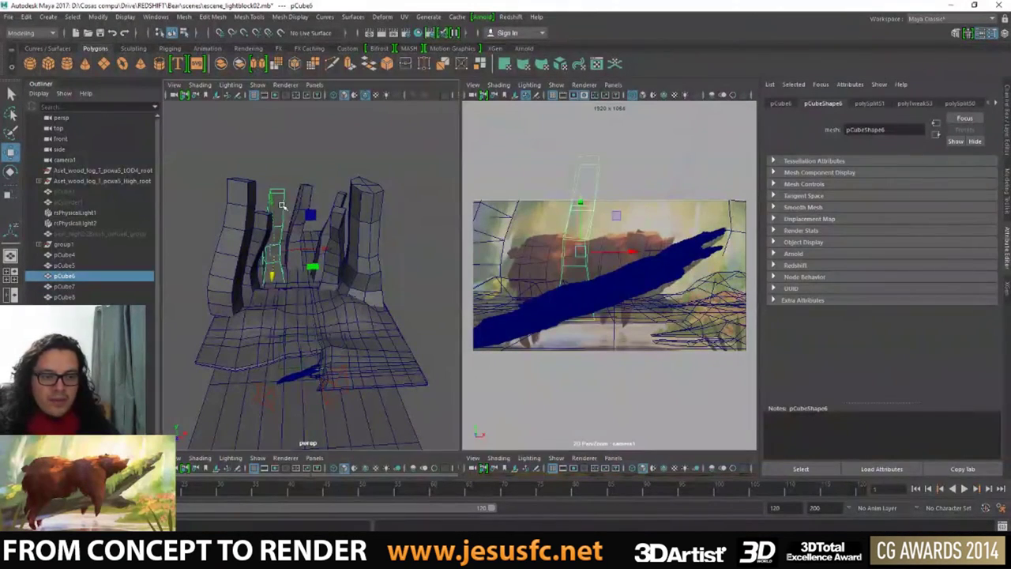
{"action": "key", "text": "alt+Tab"}
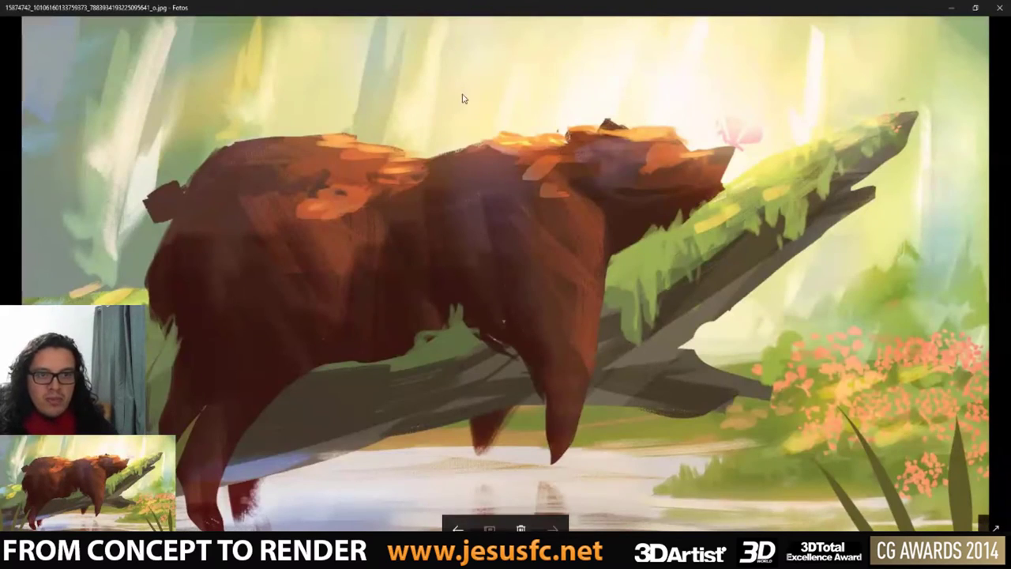
{"action": "left_click", "coordinate": [945, 7]}
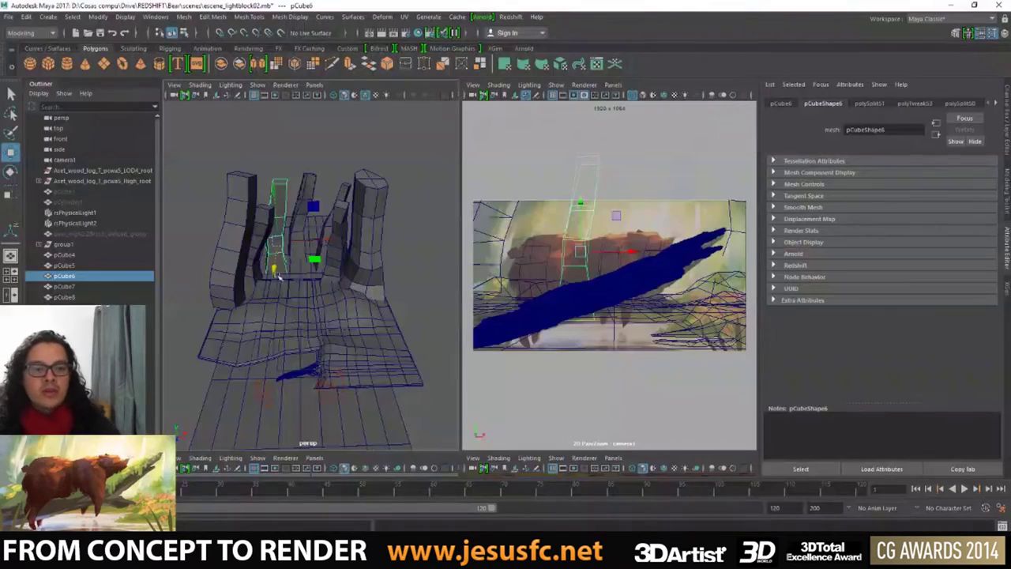
{"action": "mouse_move", "coordinate": [278, 274]}
{"action": "left_mouse_down", "text": "alt"}
{"action": "mouse_move", "coordinate": [170, 335]}
{"action": "mouse_move", "coordinate": [387, 294]}
{"action": "left_mouse_up", "text": "alt"}
{"action": "left_click", "coordinate": [360, 303]}
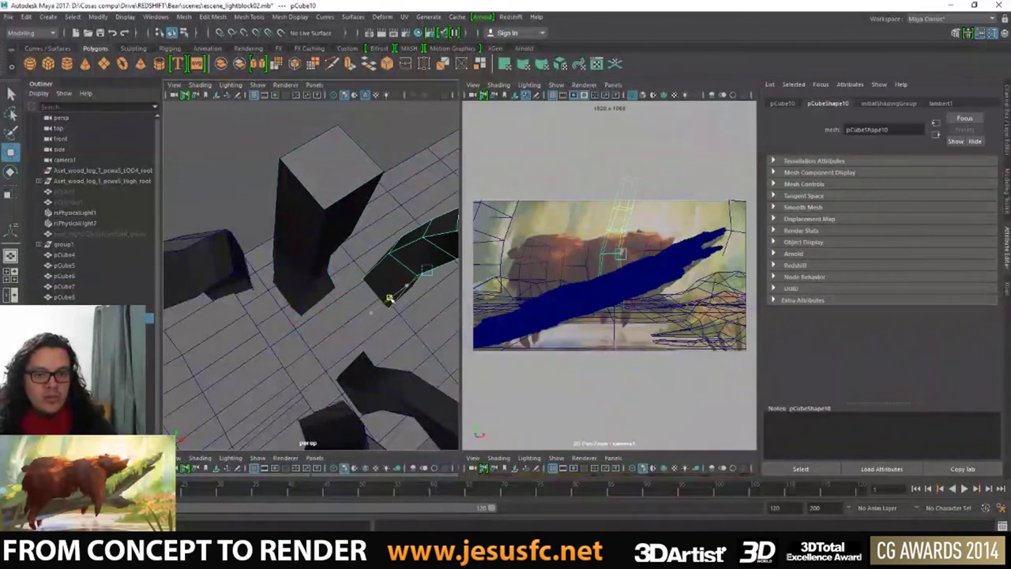
- Rotate pCube10 to a new angle, then shift pCube11 to the left
{"action": "key", "text": "e"}
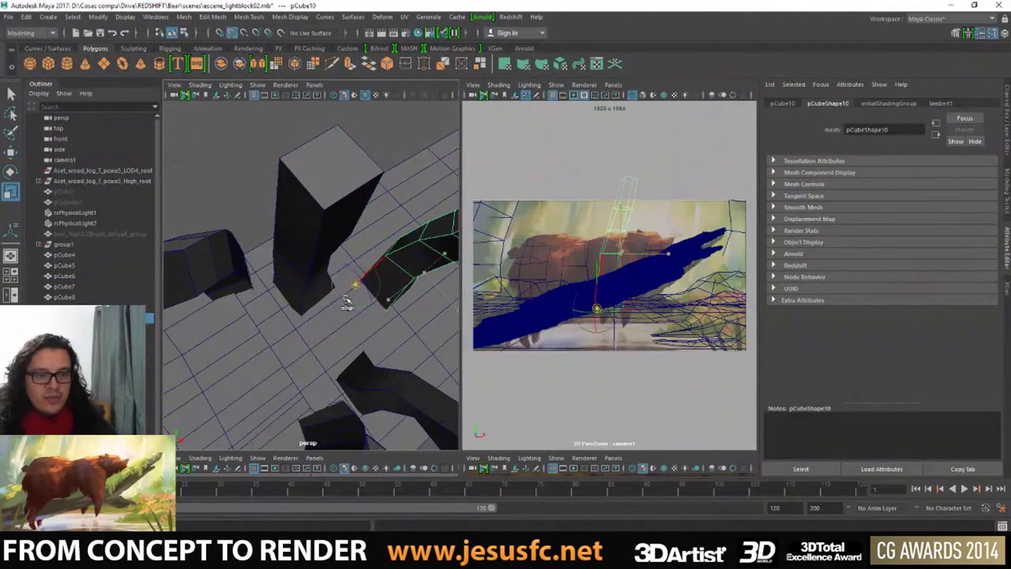
{"action": "mouse_move", "coordinate": [383, 303]}
{"action": "left_mouse_down"}
{"action": "mouse_move", "coordinate": [384, 286]}
{"action": "mouse_move", "coordinate": [389, 311]}
{"action": "mouse_move", "coordinate": [350, 335]}
{"action": "mouse_move", "coordinate": [309, 257]}
{"action": "left_mouse_up"}
{"action": "left_click", "coordinate": [308, 257]}
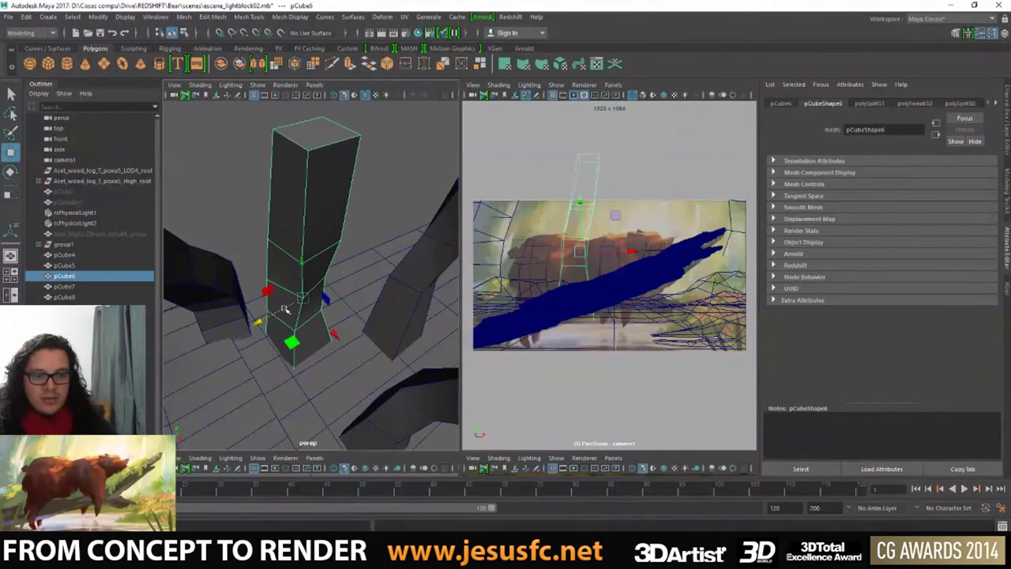
{"action": "left_click_drag", "start_coordinate": [292, 310], "coordinate": [298, 263], "text": "alt"}
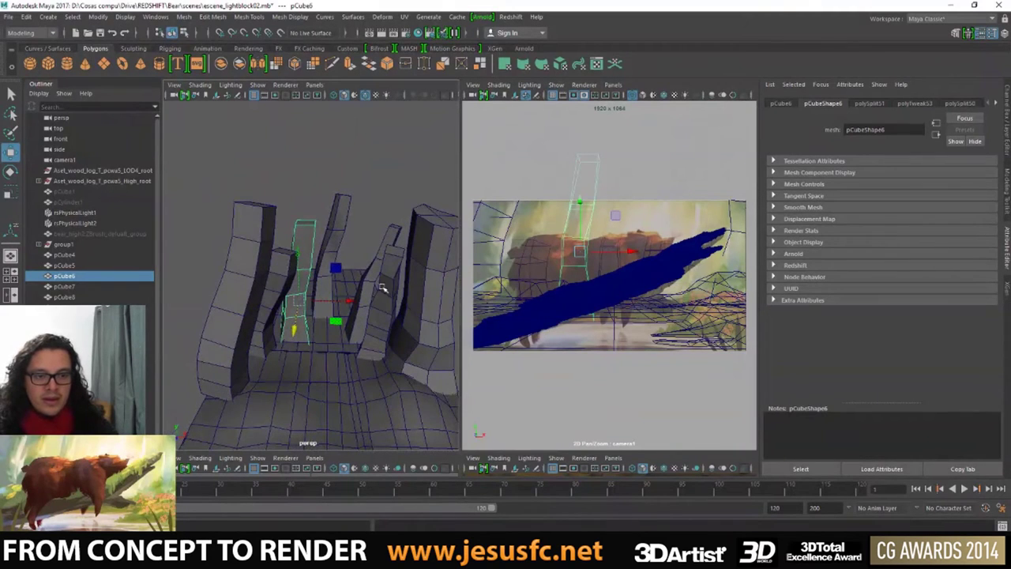
{"action": "left_click", "coordinate": [382, 289]}
{"action": "left_click_drag", "start_coordinate": [346, 339], "coordinate": [283, 320]}
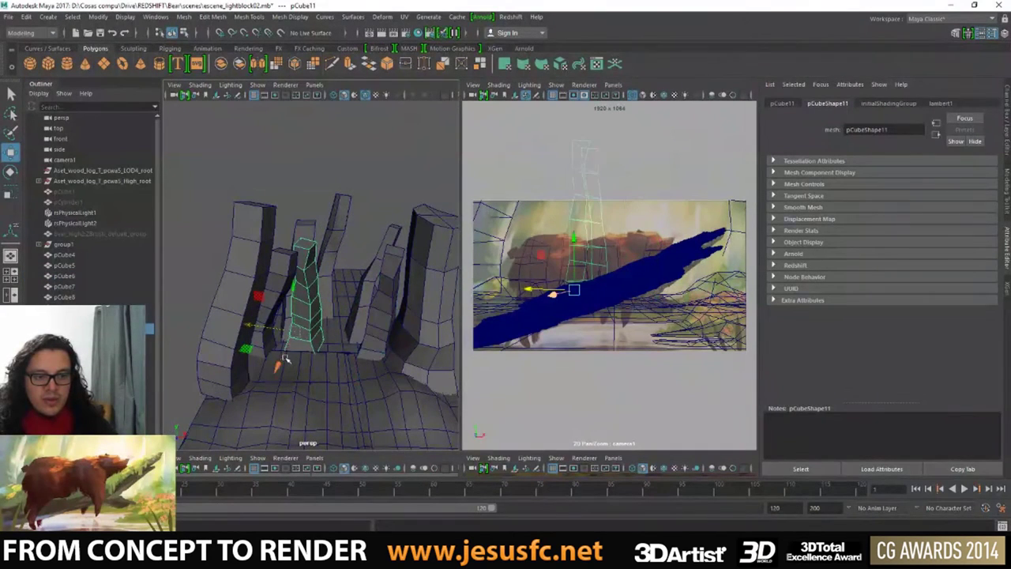
- Tilt pCube11 to lean like the trunk and slide it down and left
{"action": "left_click_drag", "start_coordinate": [286, 359], "coordinate": [318, 355]}
{"action": "key", "text": "e"}
{"action": "left_click_drag", "start_coordinate": [347, 320], "coordinate": [355, 325]}
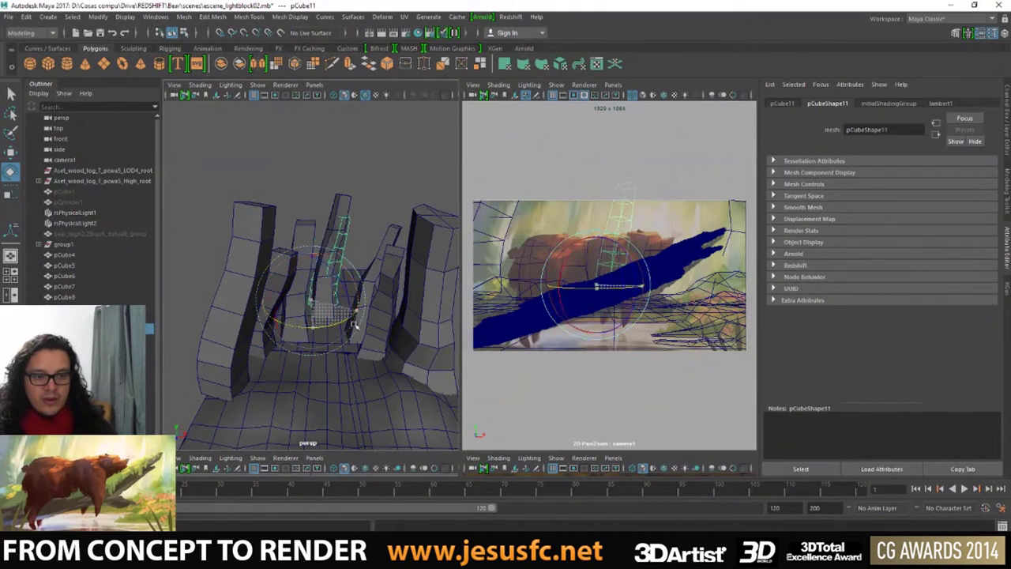
{"action": "key", "text": "w"}
{"action": "left_click_drag", "start_coordinate": [289, 324], "coordinate": [253, 333]}
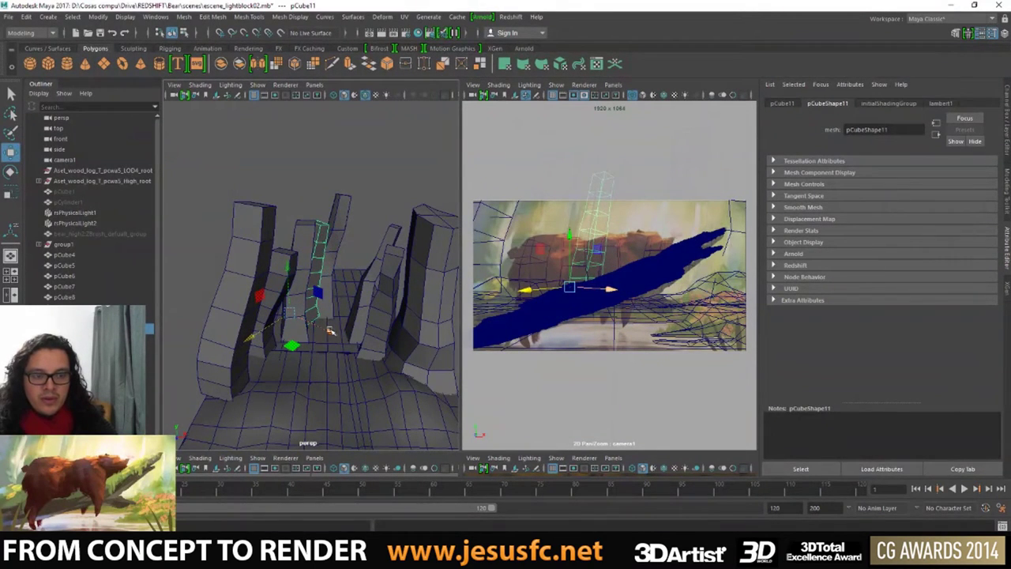
- After checking the painting, soft-select pCube11's base vertices and bend its lower part right
{"action": "key", "text": "alt+Tab"}
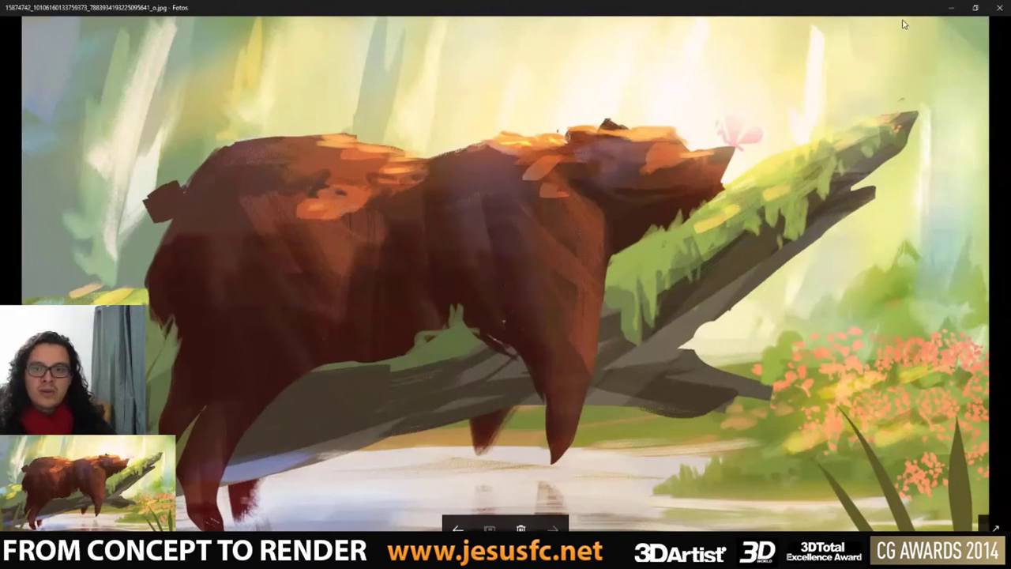
{"action": "left_click", "coordinate": [953, 8]}
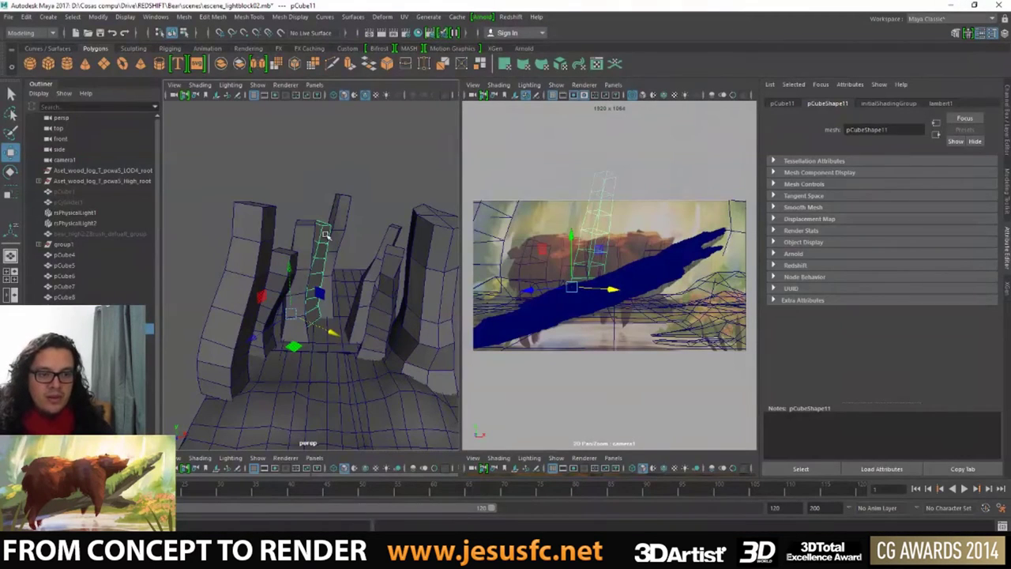
{"action": "right_click_drag", "start_coordinate": [325, 236], "coordinate": [308, 237]}
{"action": "left_click_drag", "start_coordinate": [292, 316], "coordinate": [356, 360]}
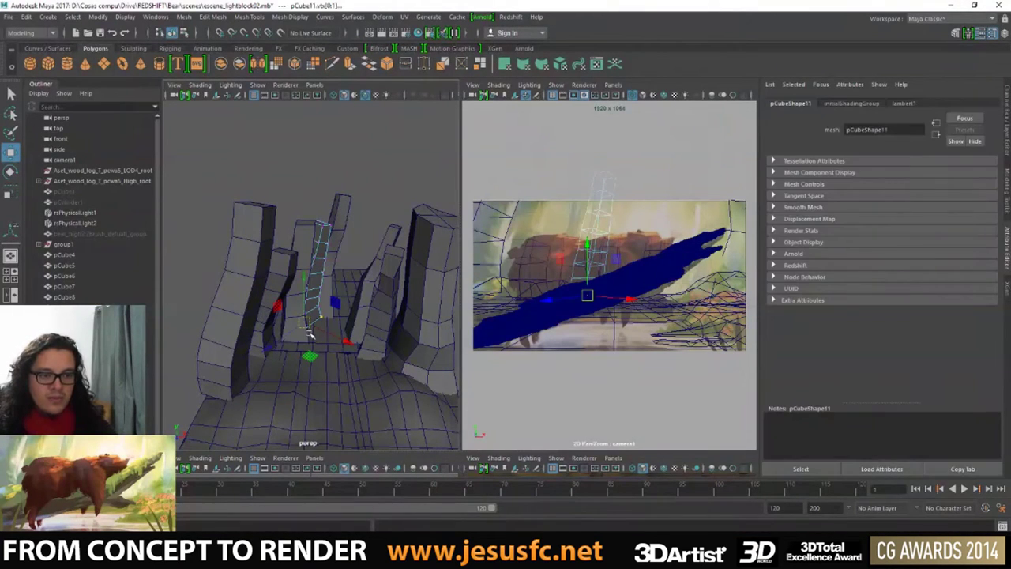
{"action": "key", "text": "b"}
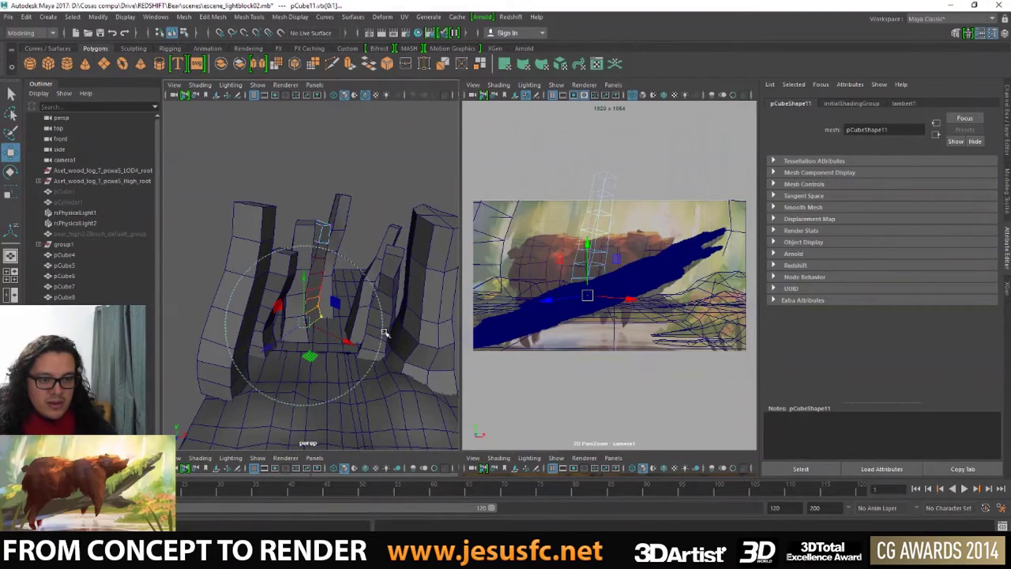
{"action": "left_click_drag", "start_coordinate": [307, 324], "coordinate": [312, 302]}
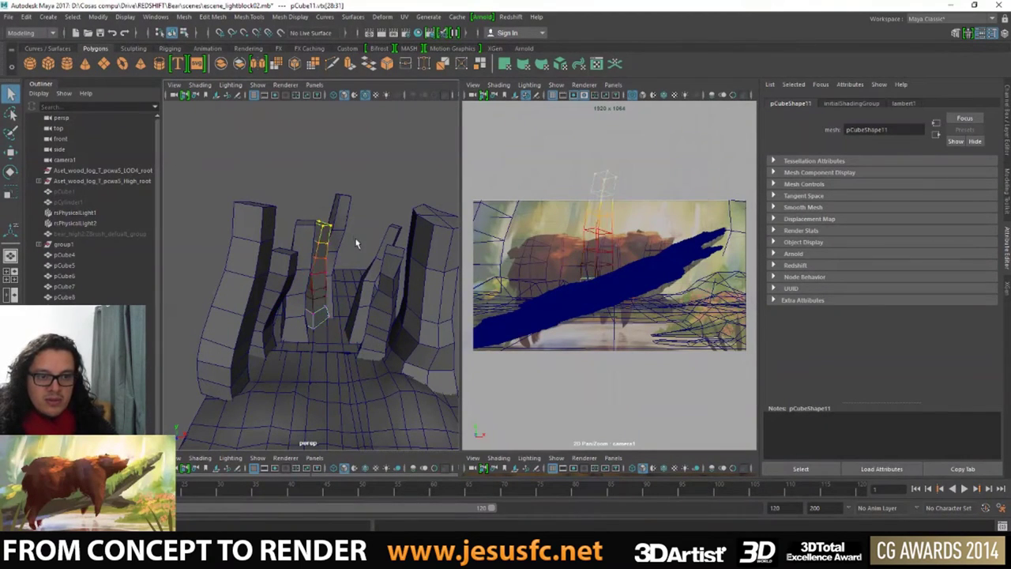
{"action": "left_click_drag", "start_coordinate": [310, 183], "coordinate": [333, 203]}
{"action": "key", "text": "w"}
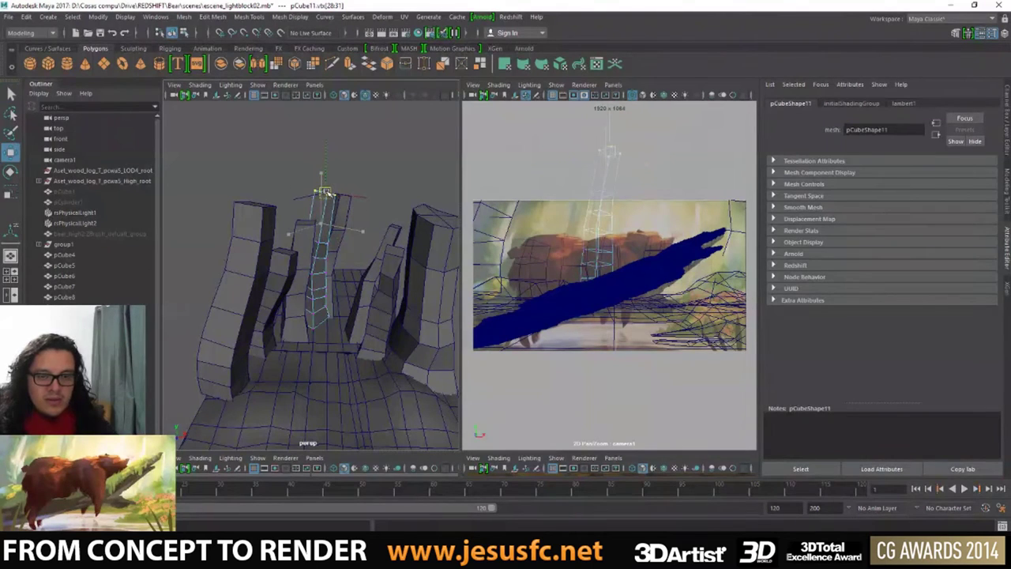
- Maximize camera1, return to object mode, deselect pCube11 and orbit the perspective view
{"action": "key", "text": "space"}
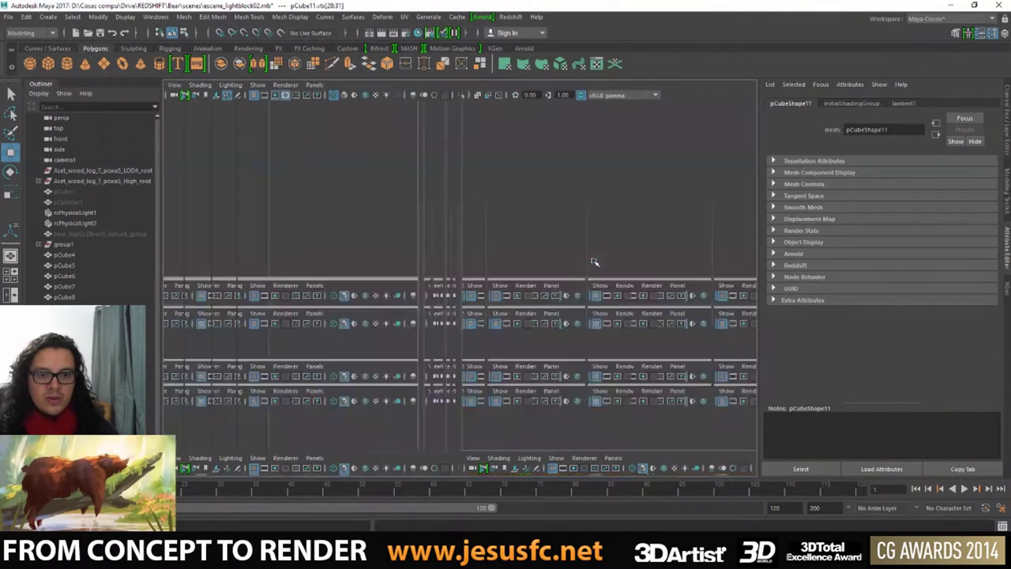
{"action": "key", "text": "space"}
{"action": "key", "text": "F8"}
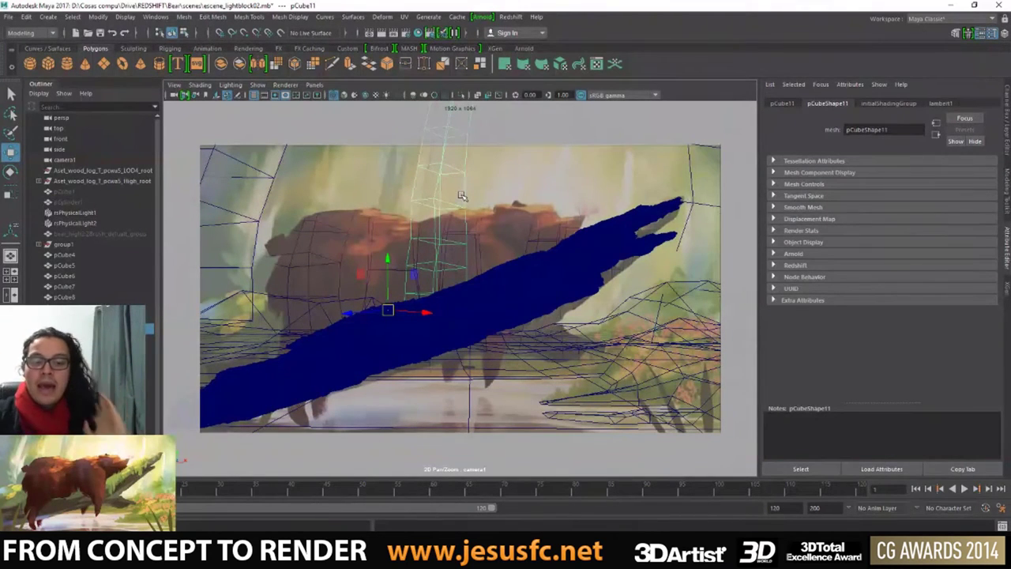
{"action": "left_click", "coordinate": [363, 206]}
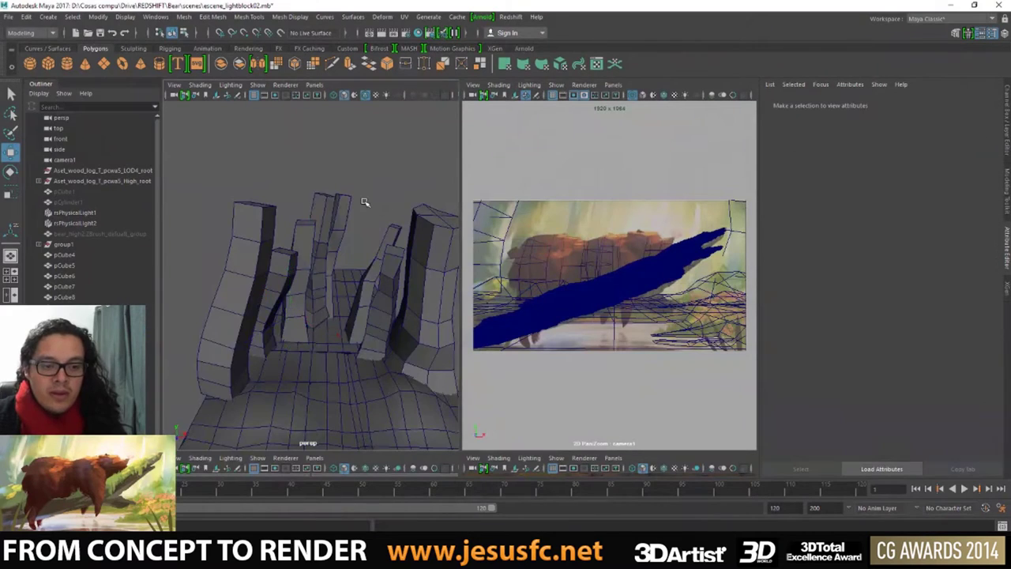
{"action": "mouse_move", "coordinate": [361, 208]}
{"action": "left_mouse_down", "text": "alt"}
{"action": "mouse_move", "coordinate": [331, 214]}
{"action": "mouse_move", "coordinate": [321, 240]}
{"action": "mouse_move", "coordinate": [269, 285]}
{"action": "left_mouse_up", "text": "alt"}
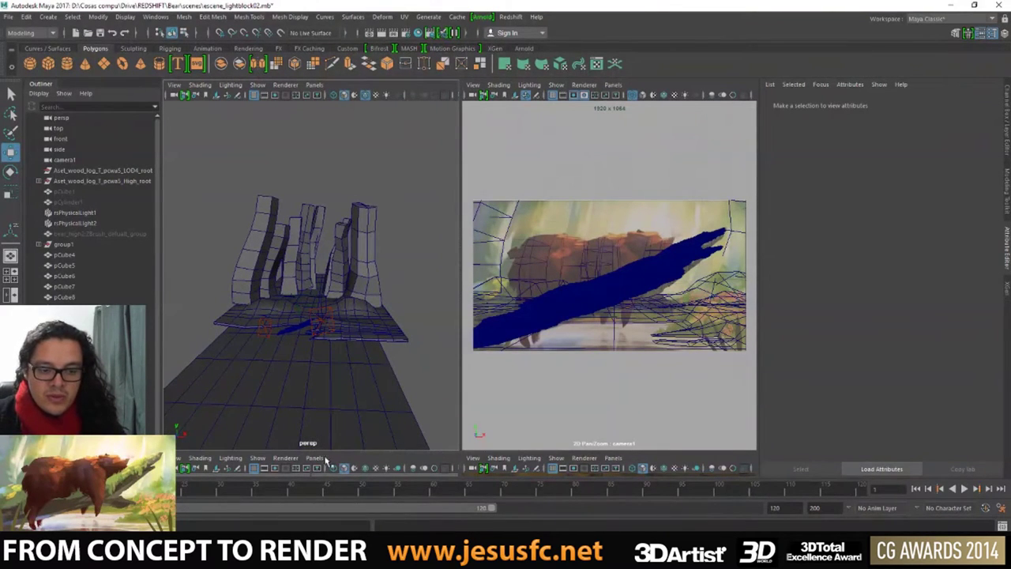
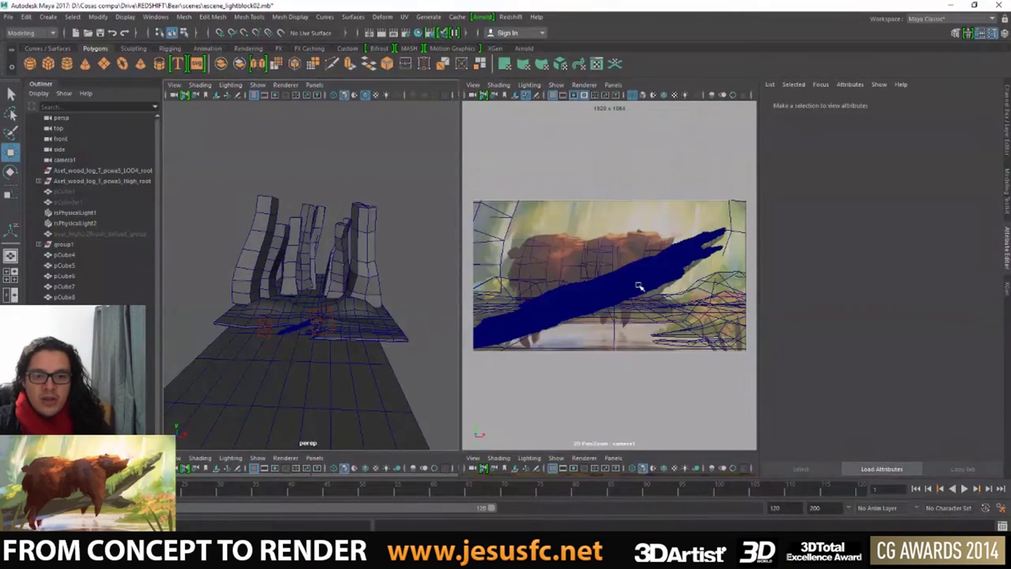
- Select the Aset_wood_log_T_pcwa5_High_2 log, framing it closely in the perspective view
{"action": "left_click", "coordinate": [654, 292]}
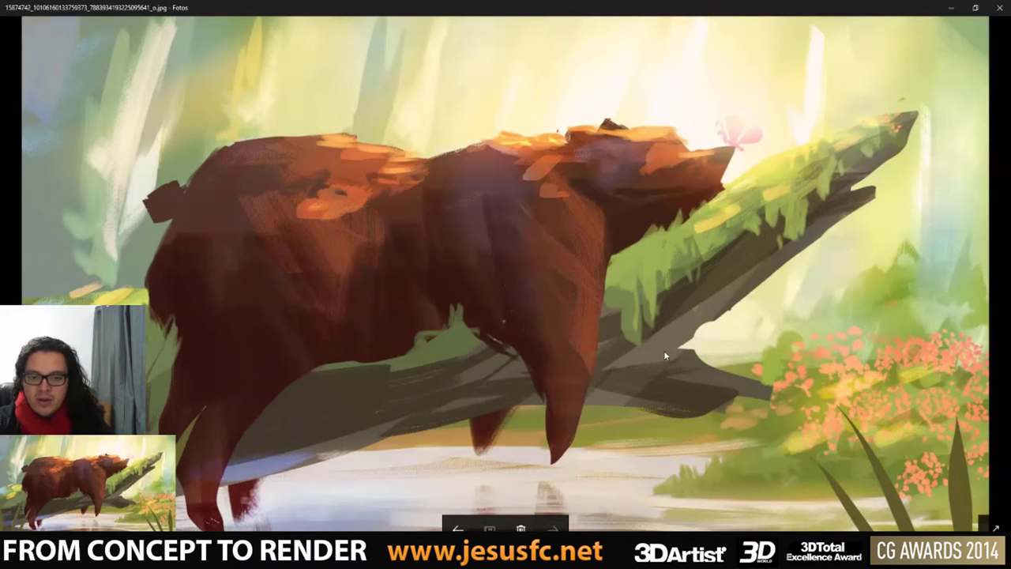
{"action": "scroll", "coordinate": [244, 310], "scroll_direction": "up", "scroll_amount": 5}
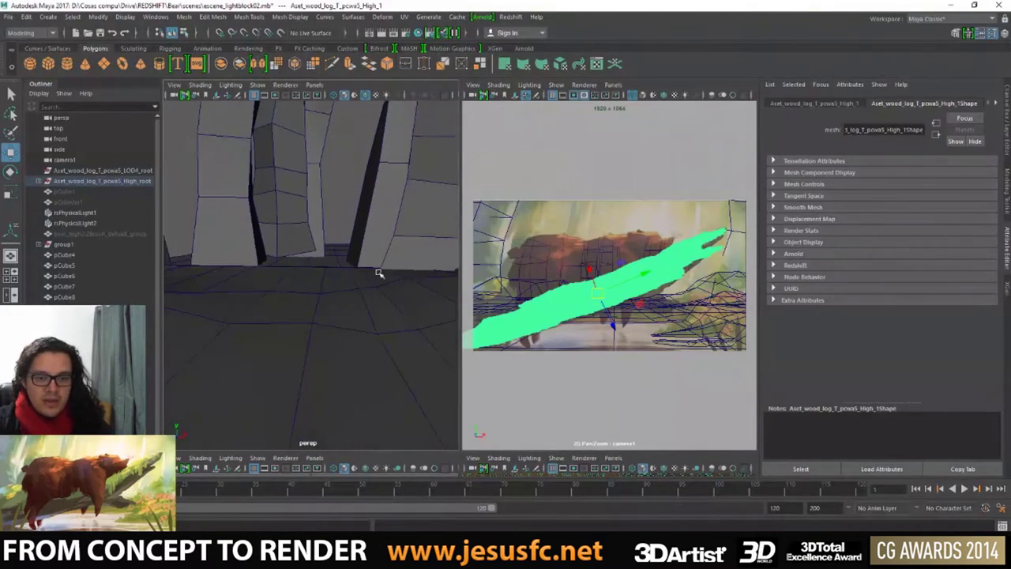
{"action": "mouse_move", "coordinate": [377, 275]}
{"action": "left_mouse_down", "text": "alt"}
{"action": "mouse_move", "coordinate": [282, 281]}
{"action": "mouse_move", "coordinate": [294, 267]}
{"action": "left_mouse_up", "text": "alt"}
{"action": "scroll", "coordinate": [280, 282], "scroll_direction": "up", "scroll_amount": 3}
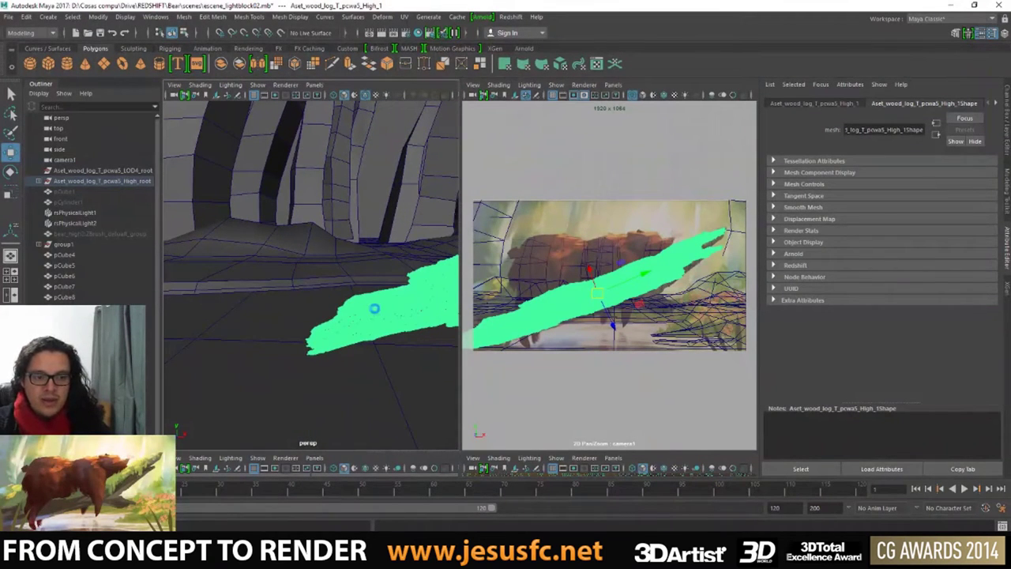
{"action": "left_click_drag", "start_coordinate": [371, 308], "coordinate": [339, 308], "text": "alt"}
{"action": "left_click", "coordinate": [356, 303]}
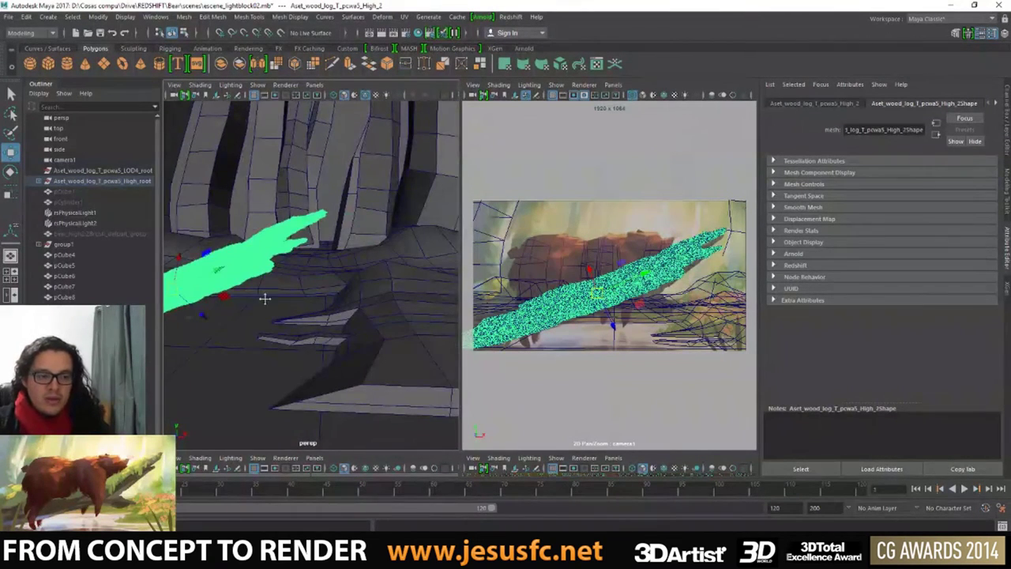
{"action": "left_click_drag", "start_coordinate": [264, 298], "coordinate": [287, 249], "text": "alt"}
- Duplicate the log, raise the copy above the original, and bring up the bear concept painting
{"action": "key", "text": "ctrl+d"}
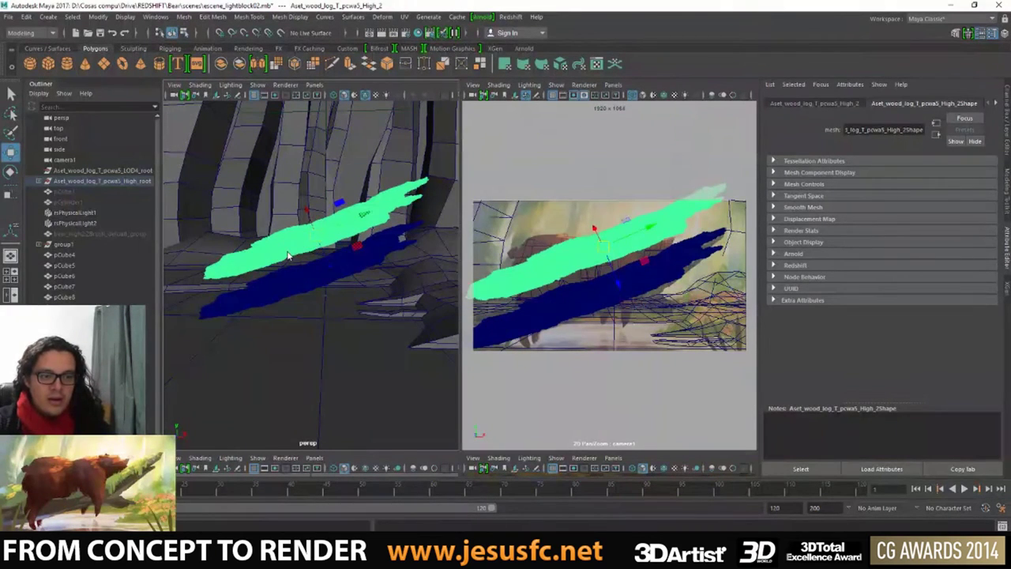
{"action": "right_click", "coordinate": [287, 254]}
{"action": "left_click_drag", "start_coordinate": [248, 175], "coordinate": [452, 310]}
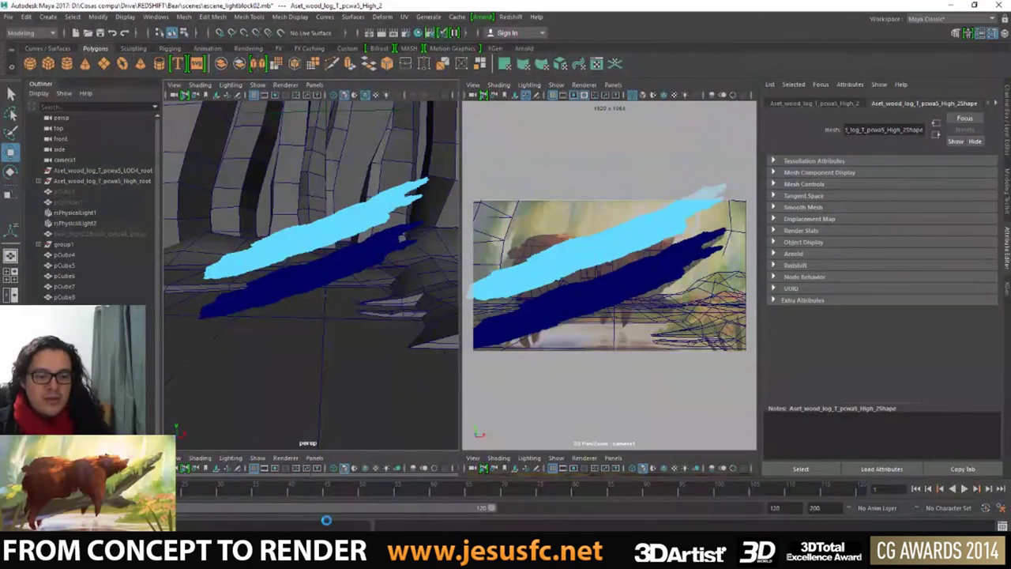
{"action": "key", "text": "alt+Tab"}
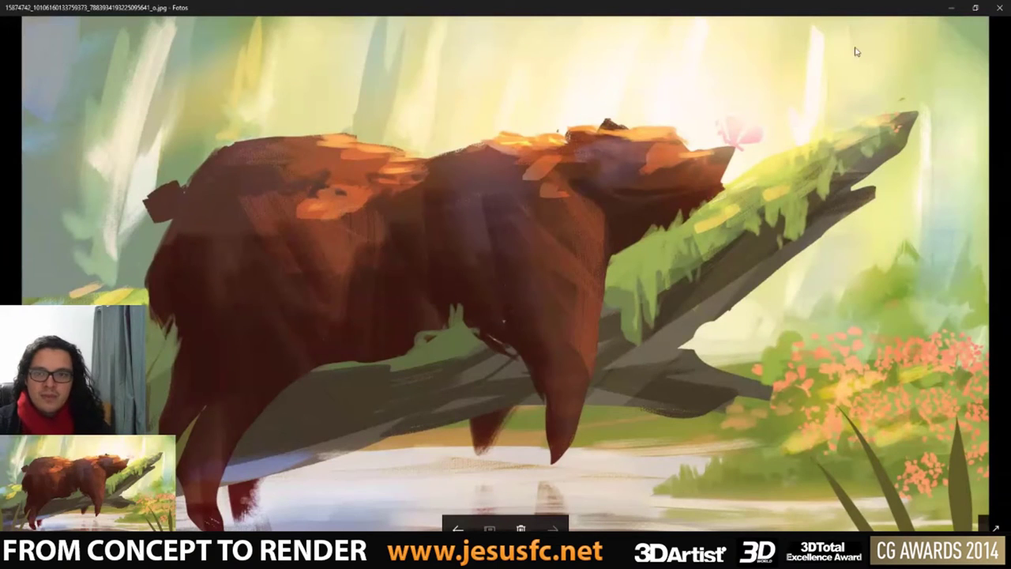
- Back in Maya, snap the small piece onto the log surface and stand it upright
{"action": "left_click", "coordinate": [952, 8]}
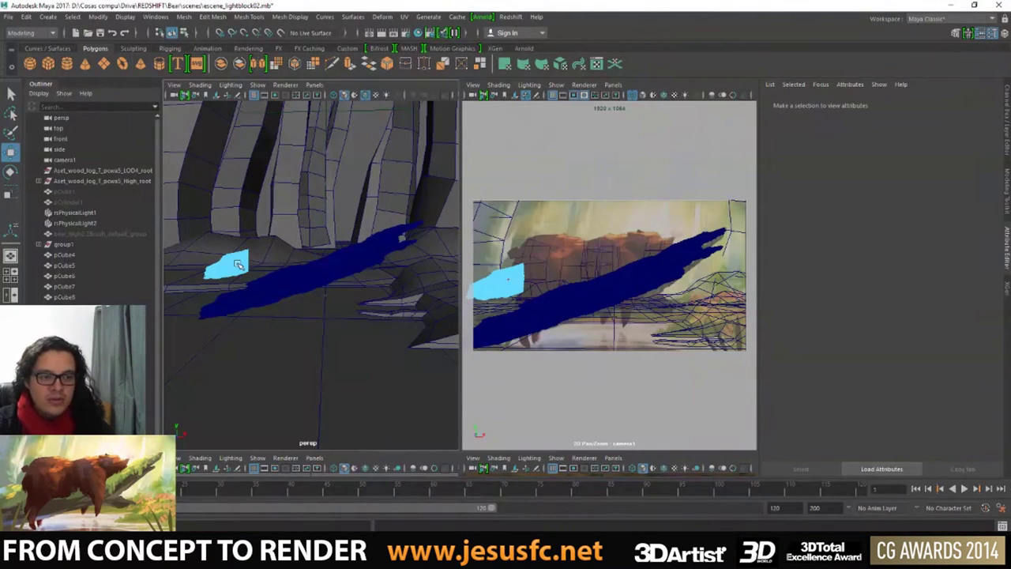
{"action": "right_click_drag", "start_coordinate": [239, 264], "coordinate": [240, 263]}
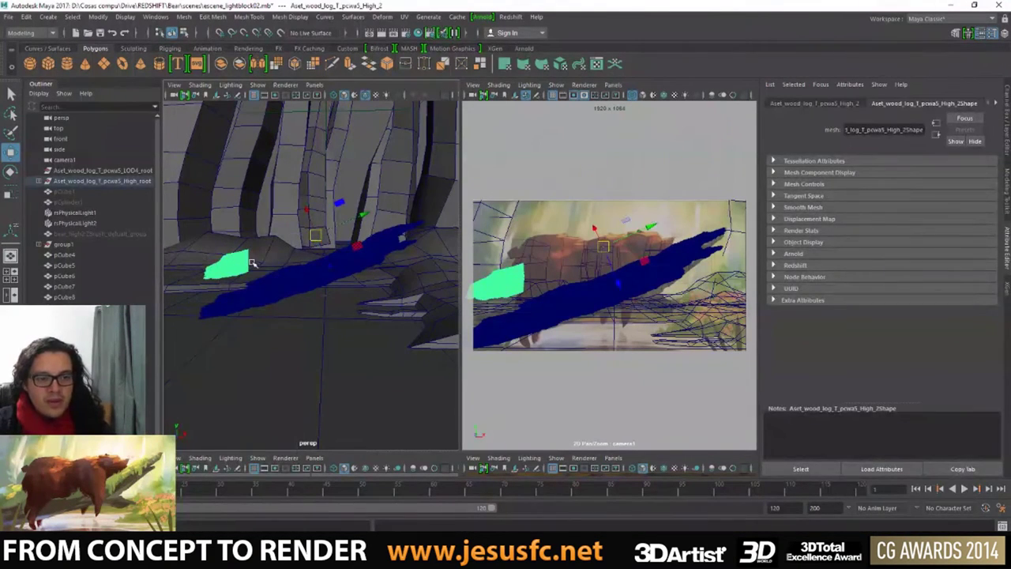
{"action": "left_click_drag", "start_coordinate": [251, 263], "coordinate": [247, 264]}
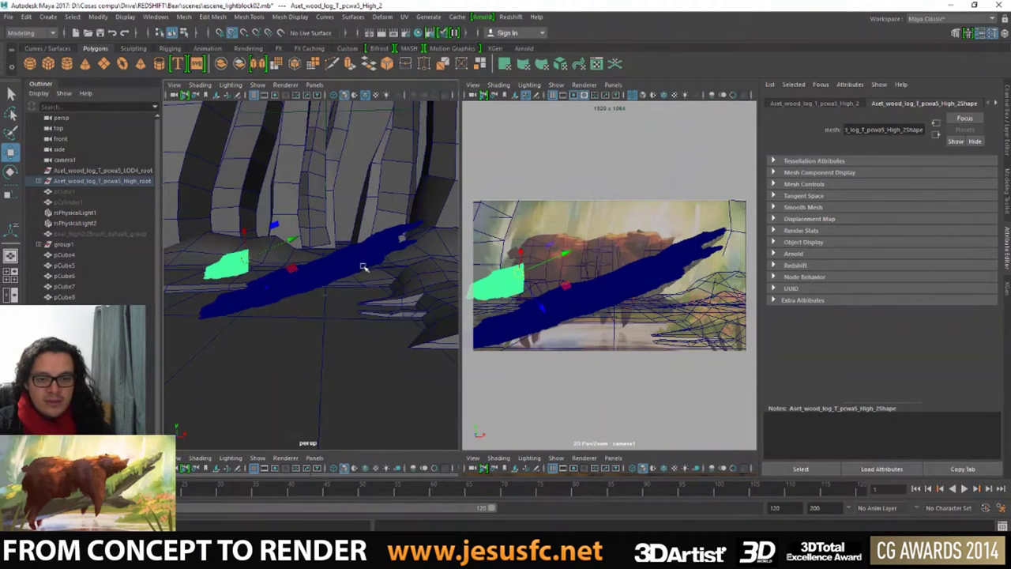
{"action": "middle_click_drag", "start_coordinate": [367, 267], "coordinate": [360, 269]}
{"action": "key", "text": "e"}
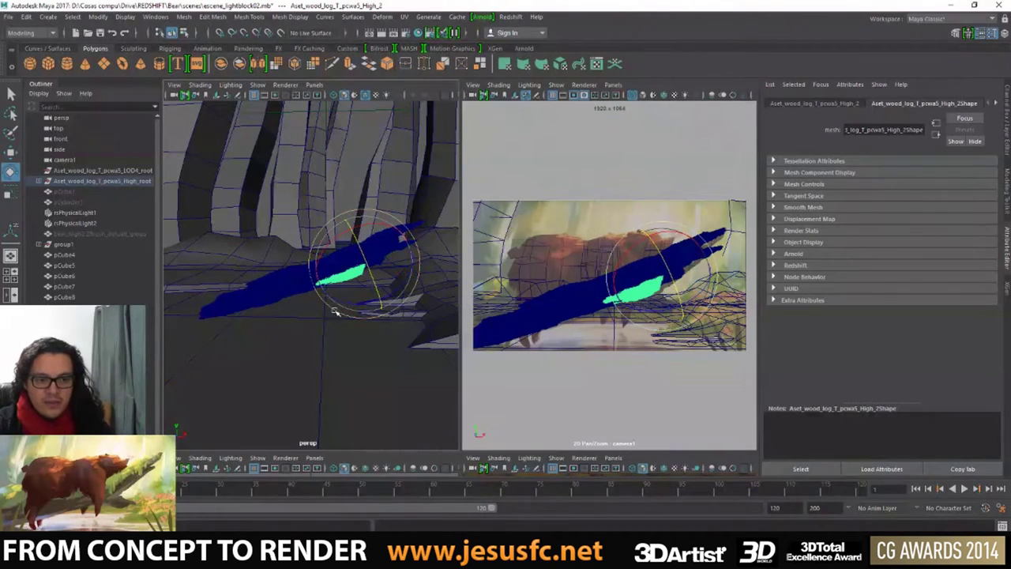
{"action": "mouse_move", "coordinate": [335, 306]}
{"action": "left_mouse_down"}
{"action": "mouse_move", "coordinate": [362, 266]}
{"action": "mouse_move", "coordinate": [356, 276]}
{"action": "left_mouse_up"}
- Rotate the piece along the log like a branch stub and fine-tune its position in the maximized view
{"action": "key", "text": "w"}
{"action": "key", "text": "e"}
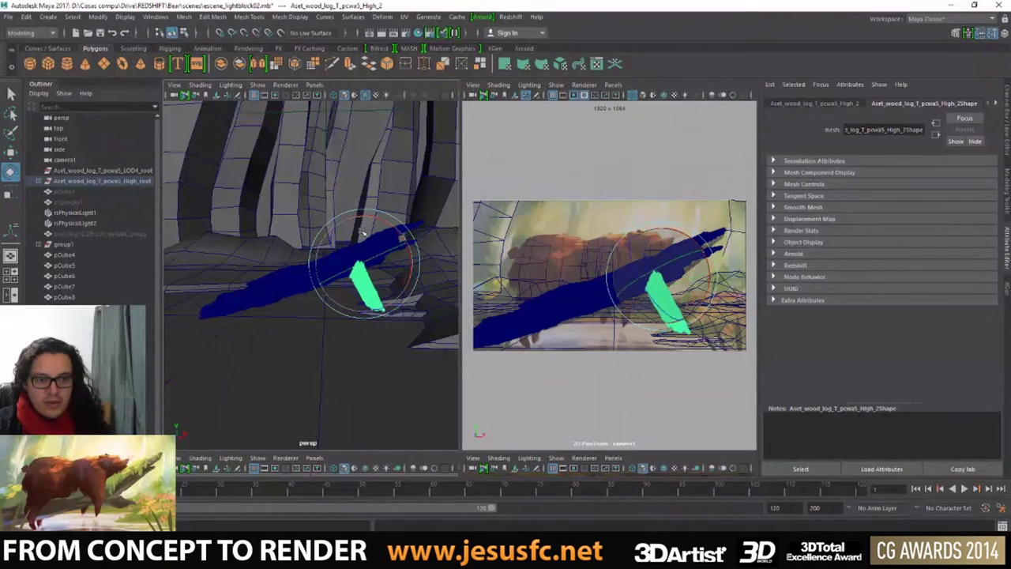
{"action": "left_click_drag", "start_coordinate": [363, 232], "coordinate": [511, 291]}
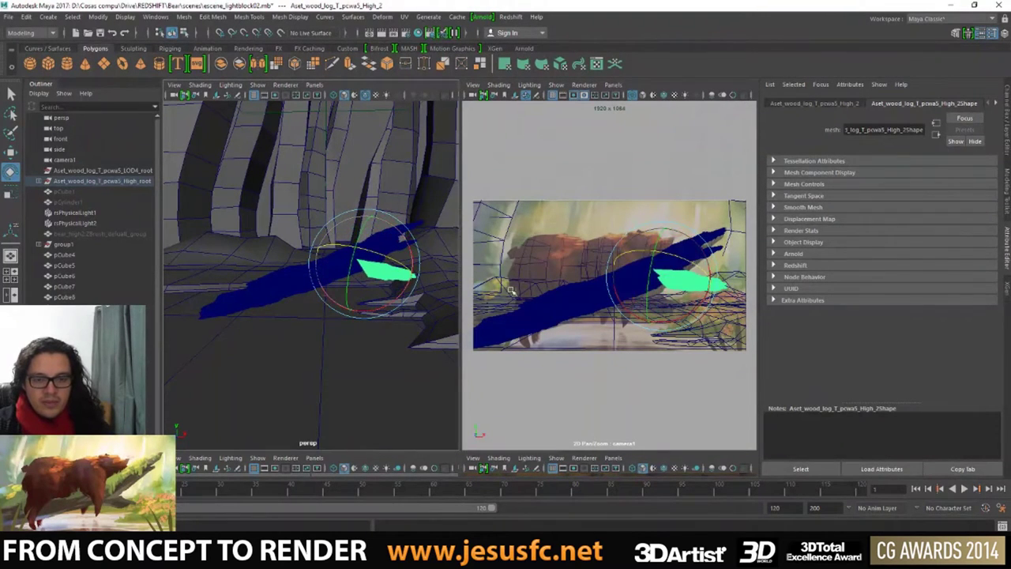
{"action": "key", "text": "space"}
{"action": "key", "text": "w"}
{"action": "mouse_move", "coordinate": [511, 291]}
{"action": "left_mouse_down"}
{"action": "mouse_move", "coordinate": [488, 328]}
{"action": "mouse_move", "coordinate": [513, 351]}
{"action": "mouse_move", "coordinate": [476, 353]}
{"action": "left_mouse_up"}
{"action": "key", "text": "e"}
{"action": "key", "text": "w"}
{"action": "key", "text": "e"}
{"action": "key", "text": "w"}
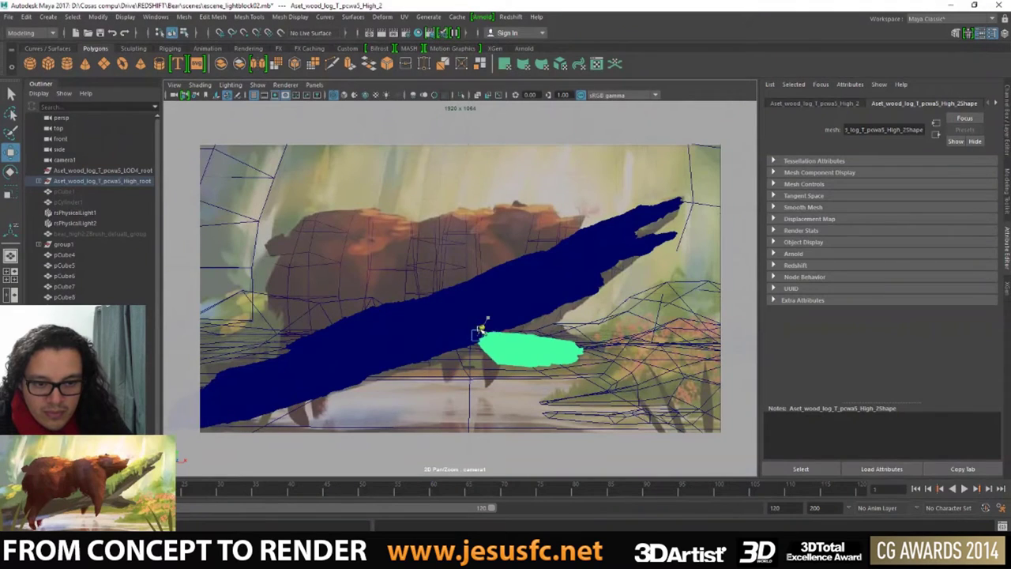
- In vertex mode, shift the piece's pivot left and pull its tip vertex to the right
{"action": "key", "text": "e"}
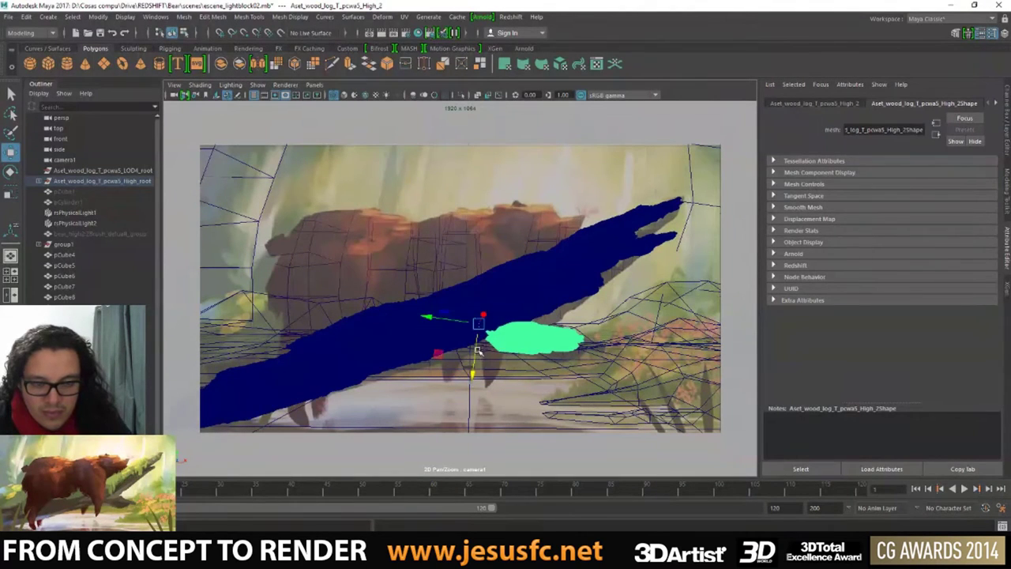
{"action": "key", "text": "q"}
{"action": "right_click_drag", "start_coordinate": [499, 255], "coordinate": [500, 352]}
{"action": "left_click", "coordinate": [500, 352]}
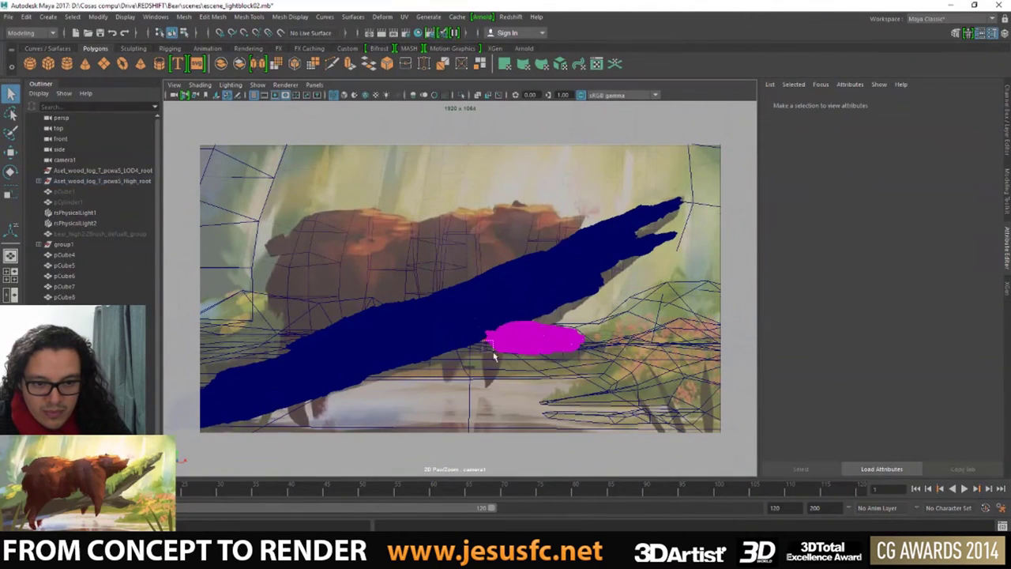
{"action": "key", "text": "w"}
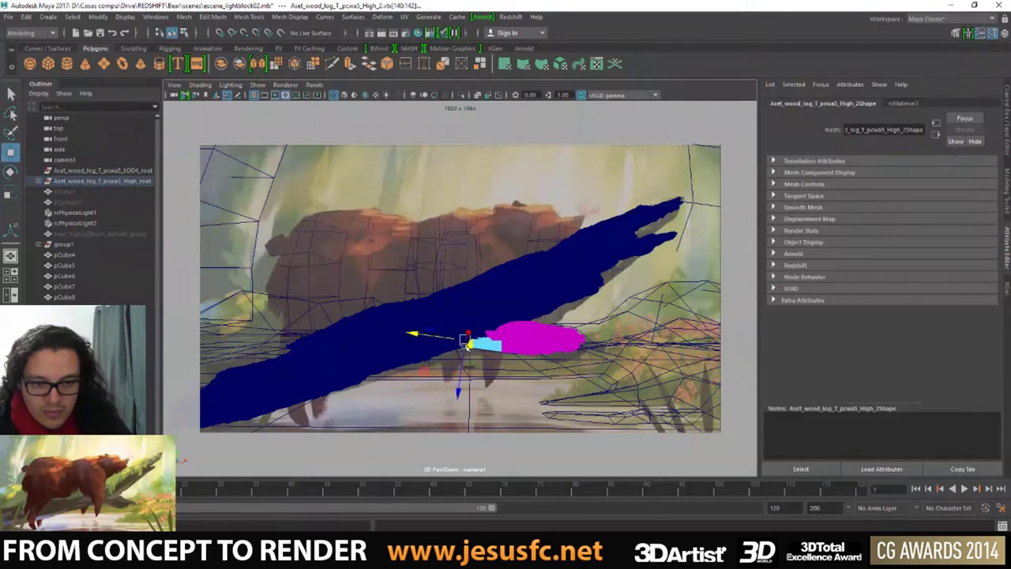
{"action": "left_click", "coordinate": [494, 345]}
{"action": "key", "text": "d"}
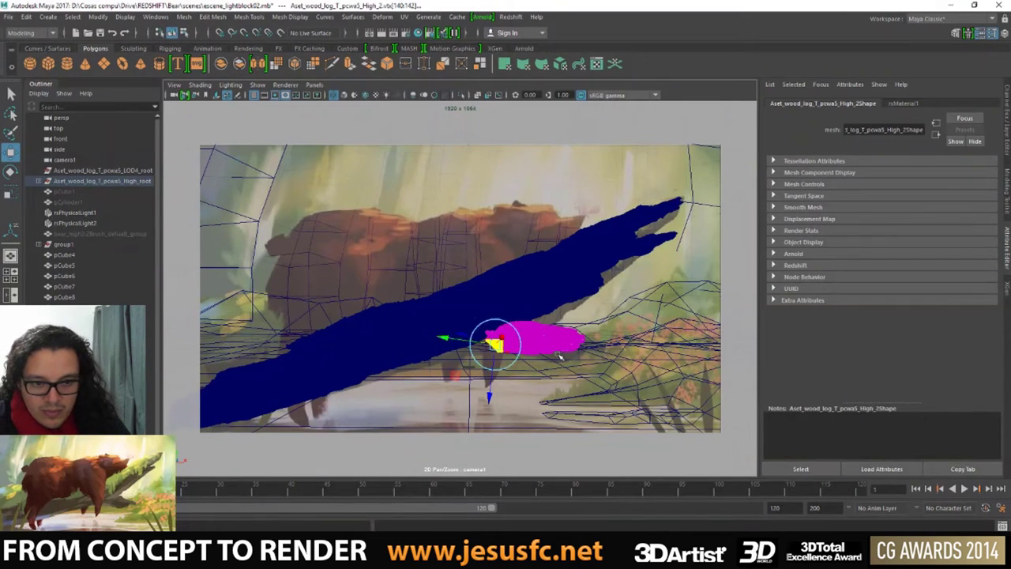
{"action": "left_click_drag", "start_coordinate": [483, 346], "coordinate": [443, 340]}
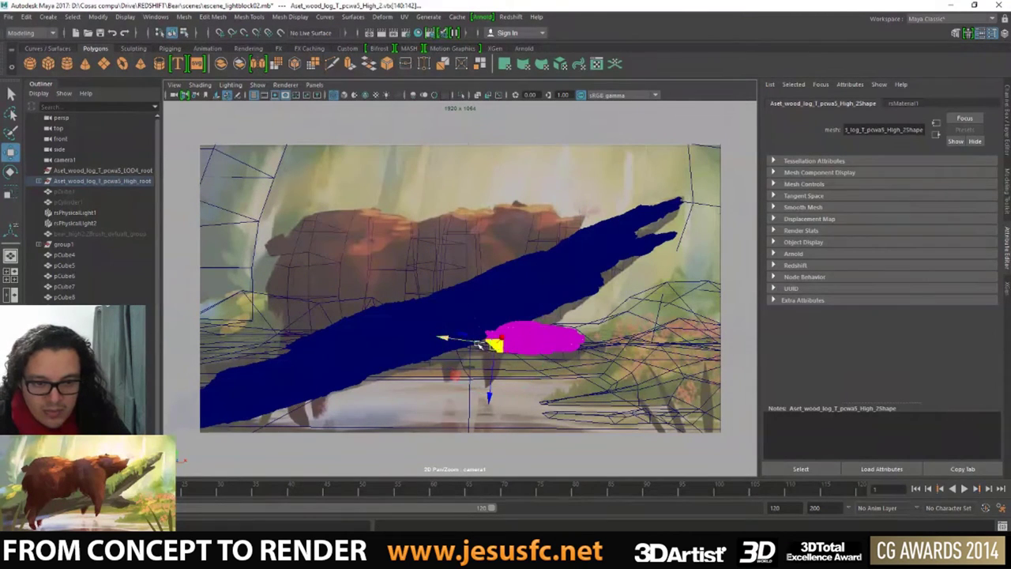
{"action": "key", "text": "q"}
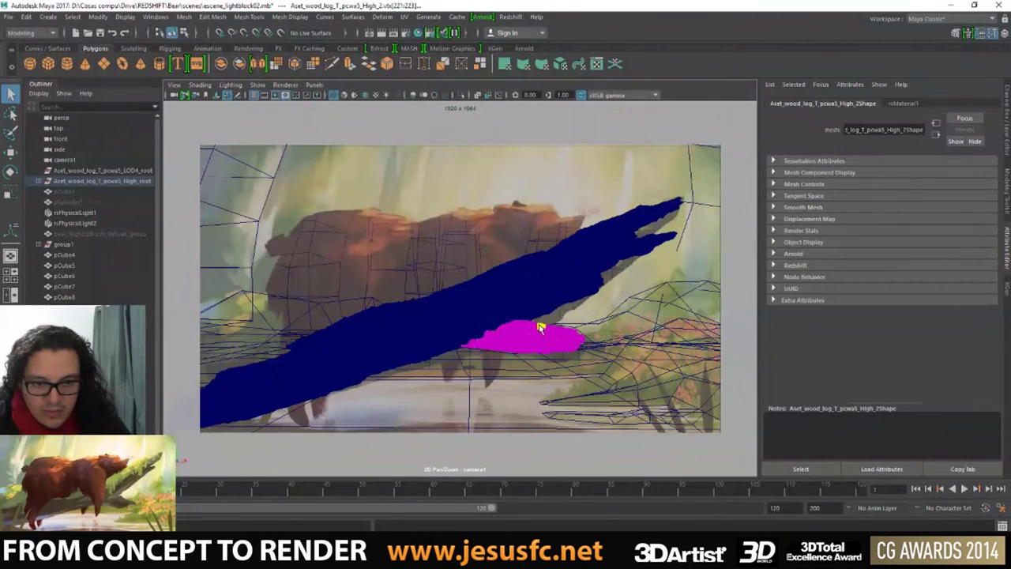
{"action": "key", "text": "w"}
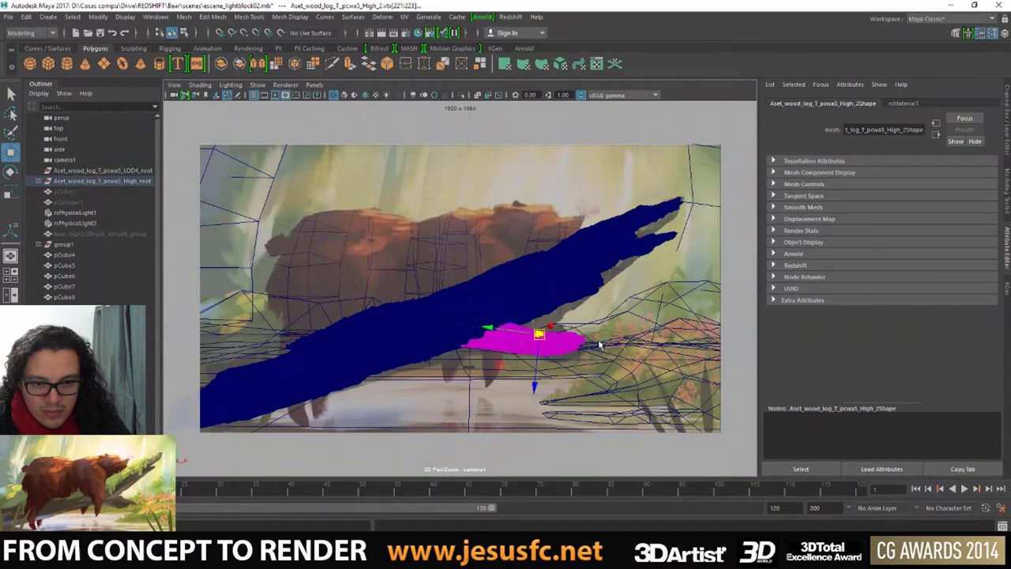
{"action": "key", "text": "q"}
{"action": "key", "text": "w"}
{"action": "left_click_drag", "start_coordinate": [584, 340], "coordinate": [598, 342]}
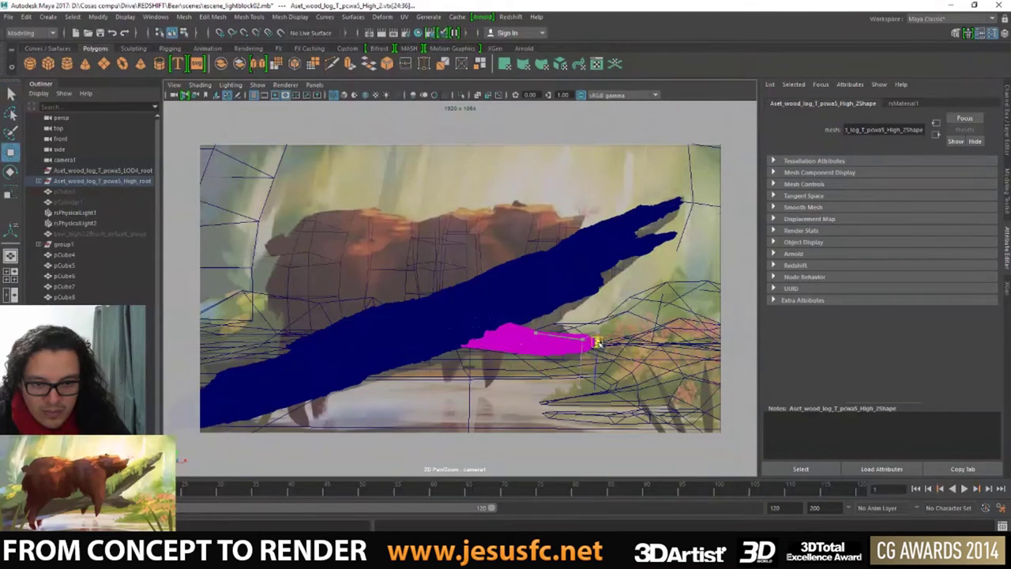
- Adjust several vertices on the piece's tip, including vertex 584, then hide pCube8
{"action": "left_click", "coordinate": [556, 358]}
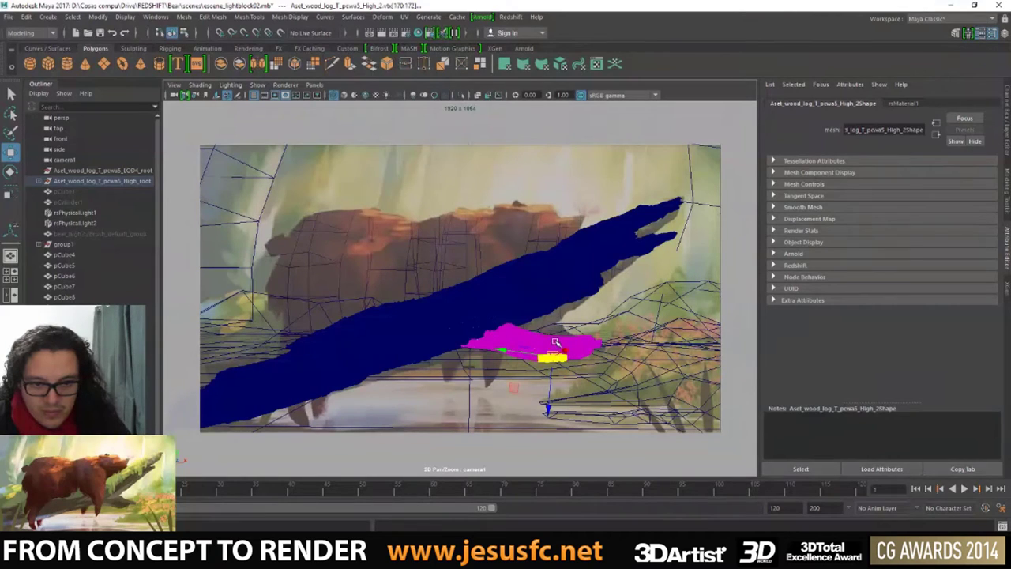
{"action": "left_click", "coordinate": [554, 340]}
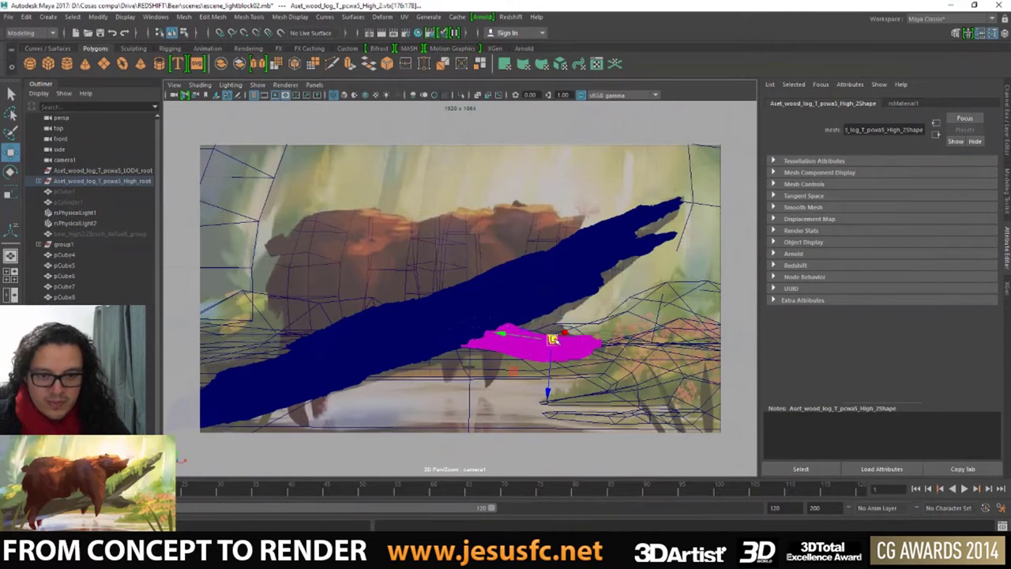
{"action": "left_click", "coordinate": [558, 331]}
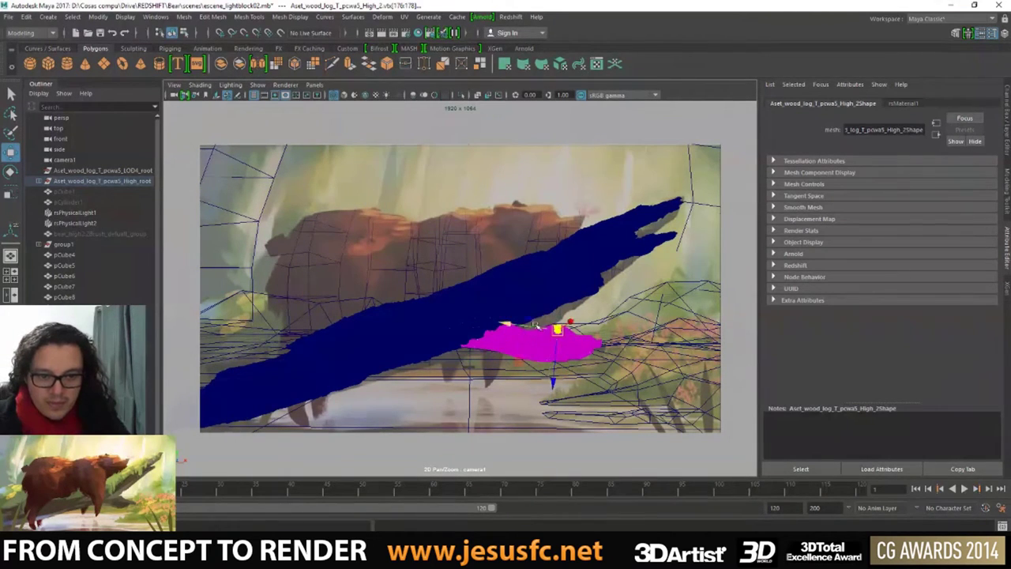
{"action": "left_click", "coordinate": [566, 340]}
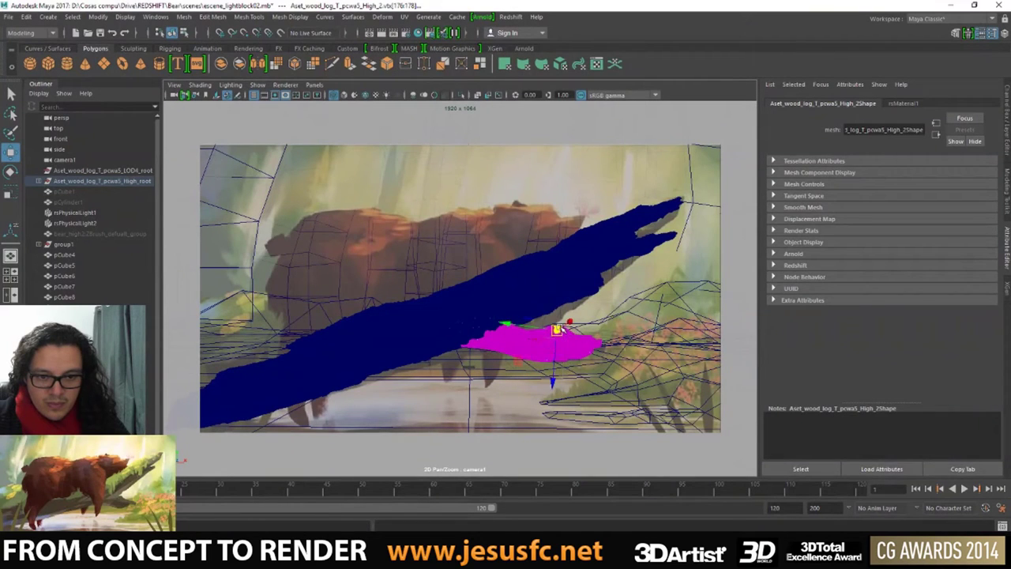
{"action": "left_click", "coordinate": [549, 334]}
{"action": "left_click_drag", "start_coordinate": [566, 334], "coordinate": [576, 329]}
{"action": "key", "text": "q"}
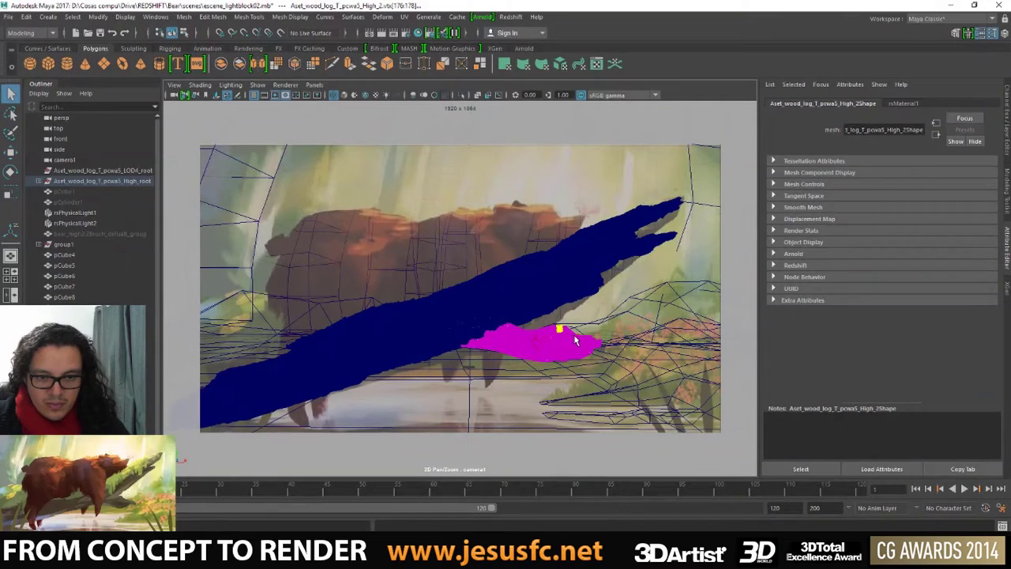
{"action": "left_click", "coordinate": [570, 336]}
{"action": "key", "text": "w"}
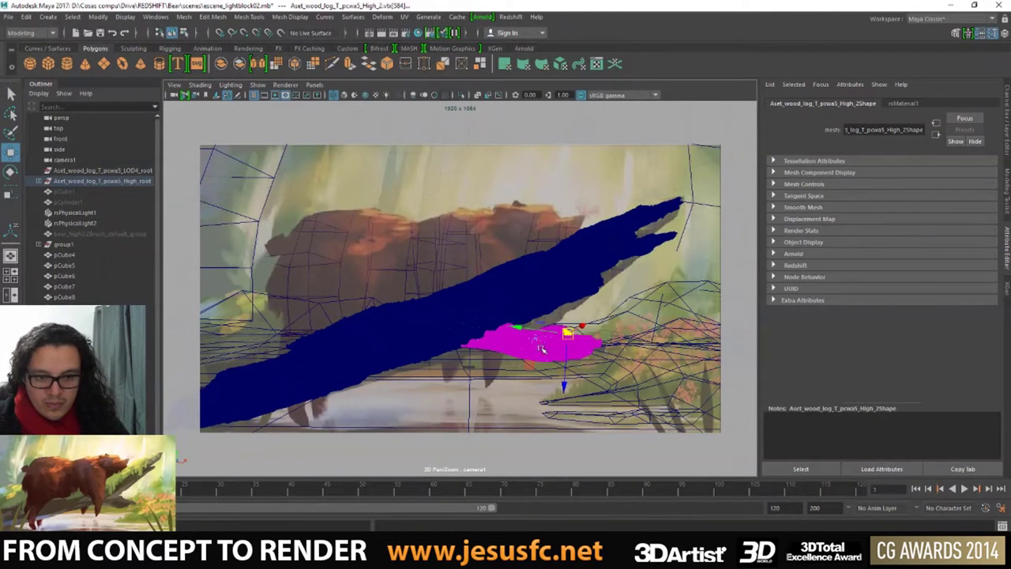
{"action": "key", "text": "q"}
{"action": "right_click_drag", "start_coordinate": [540, 345], "coordinate": [573, 260]}
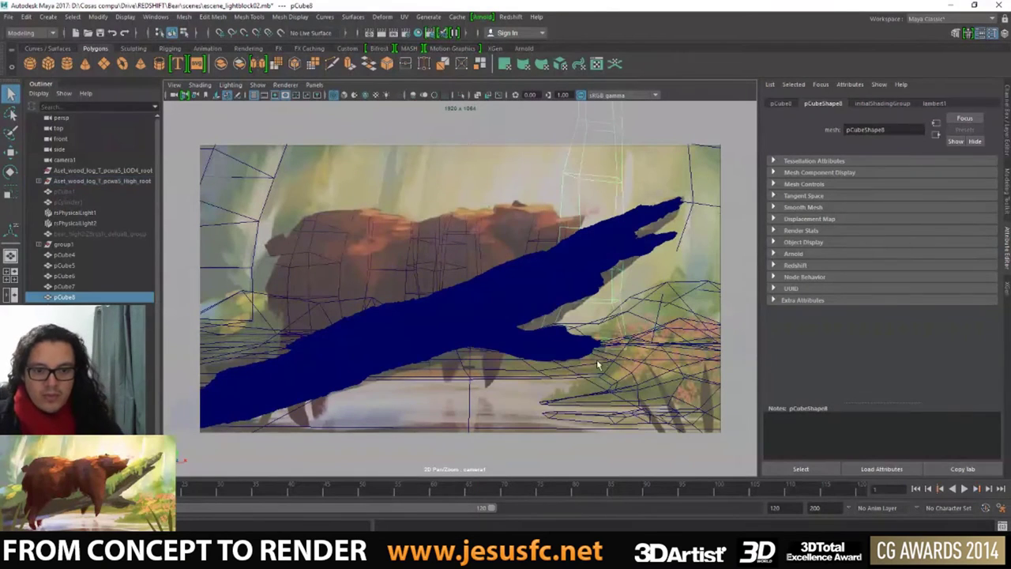
{"action": "key", "text": "ctrl+h"}
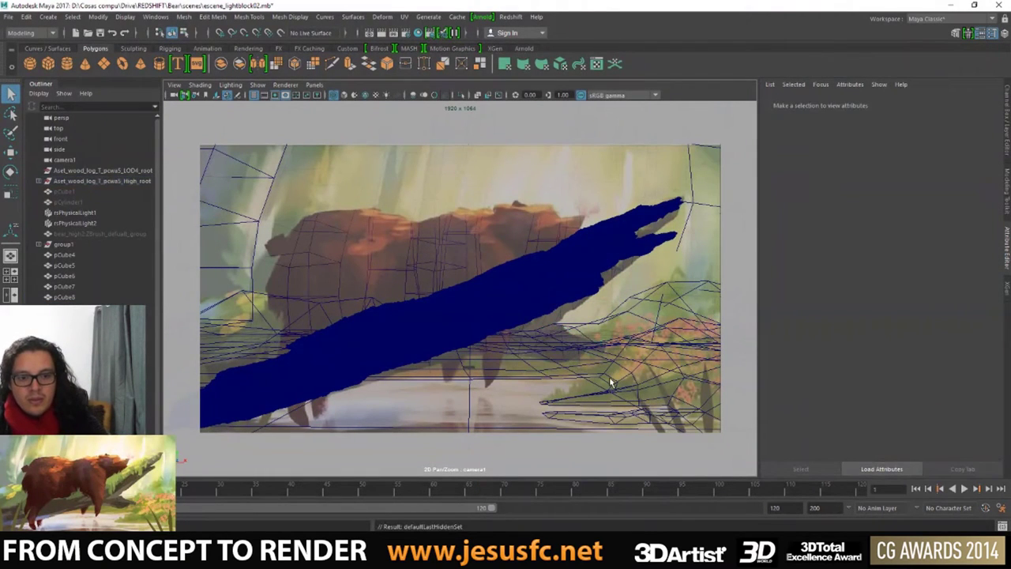
- Assign rsMaterial1 to the small mesh beneath the log and nudge it slightly
{"action": "left_click", "coordinate": [609, 383]}
{"action": "key", "text": "alt+Tab"}
{"action": "key", "text": "alt+Tab"}
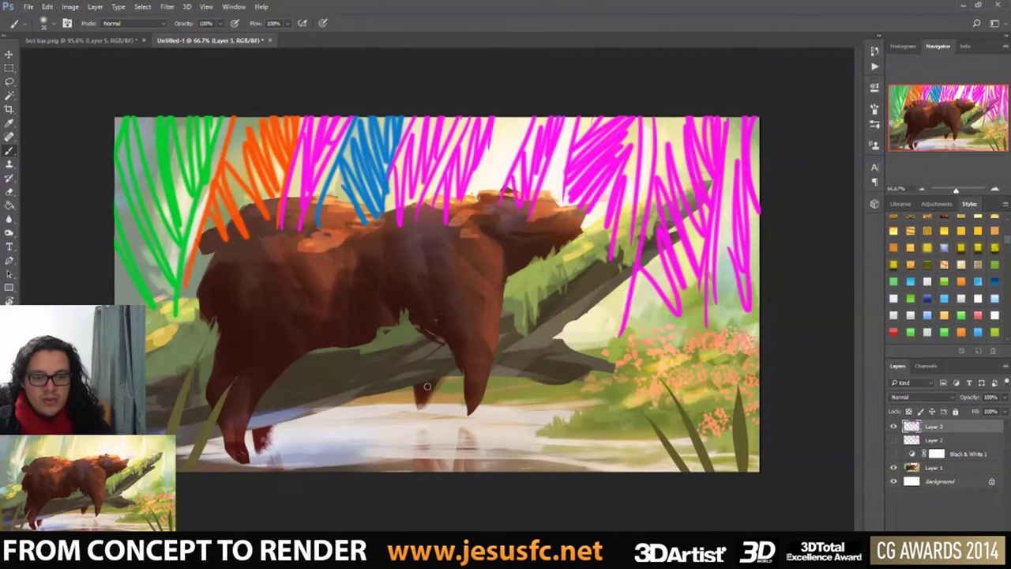
{"action": "key", "text": "alt+Tab"}
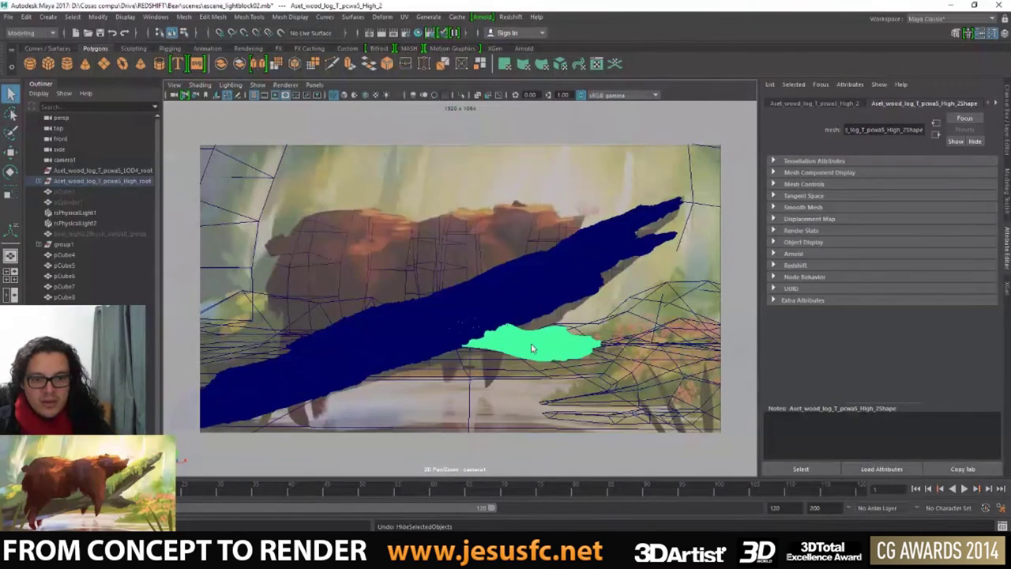
{"action": "right_click_drag", "start_coordinate": [531, 347], "coordinate": [531, 336]}
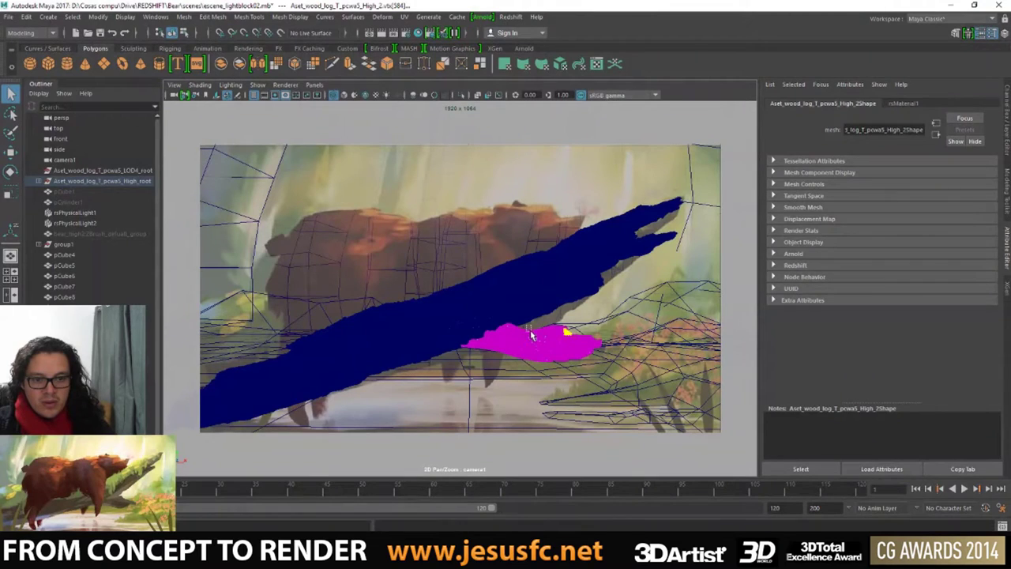
{"action": "key", "text": "w"}
{"action": "left_click_drag", "start_coordinate": [529, 332], "coordinate": [528, 331]}
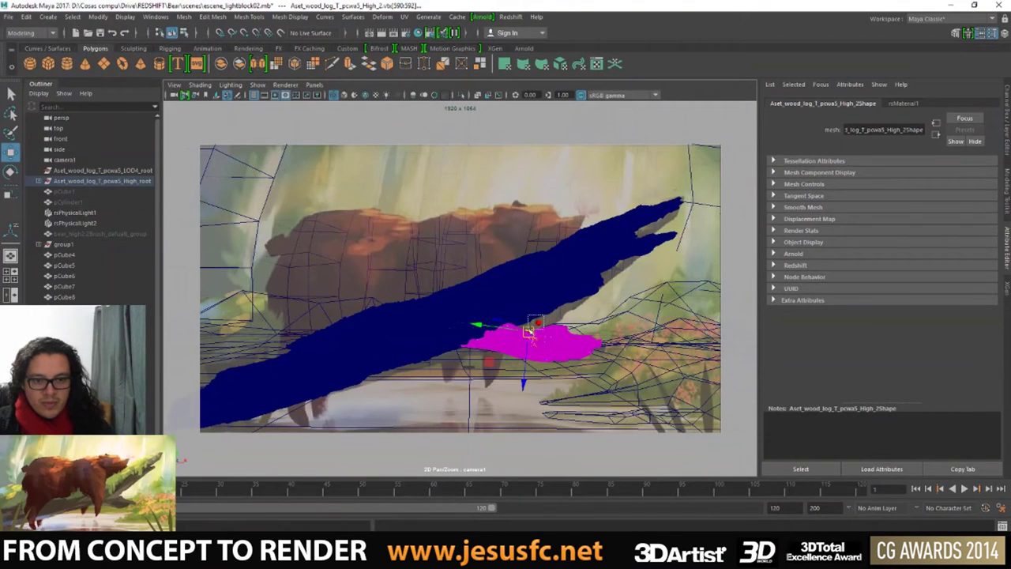
- Undo the last three moves and return to the full camera1 view
{"action": "key", "text": "e"}
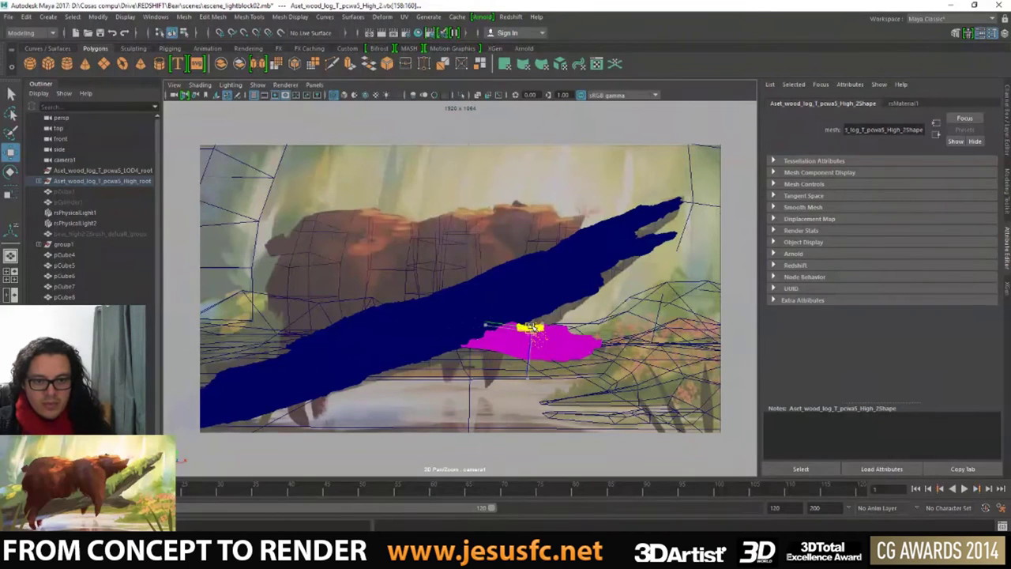
{"action": "key", "text": "q"}
{"action": "key", "text": "space"}
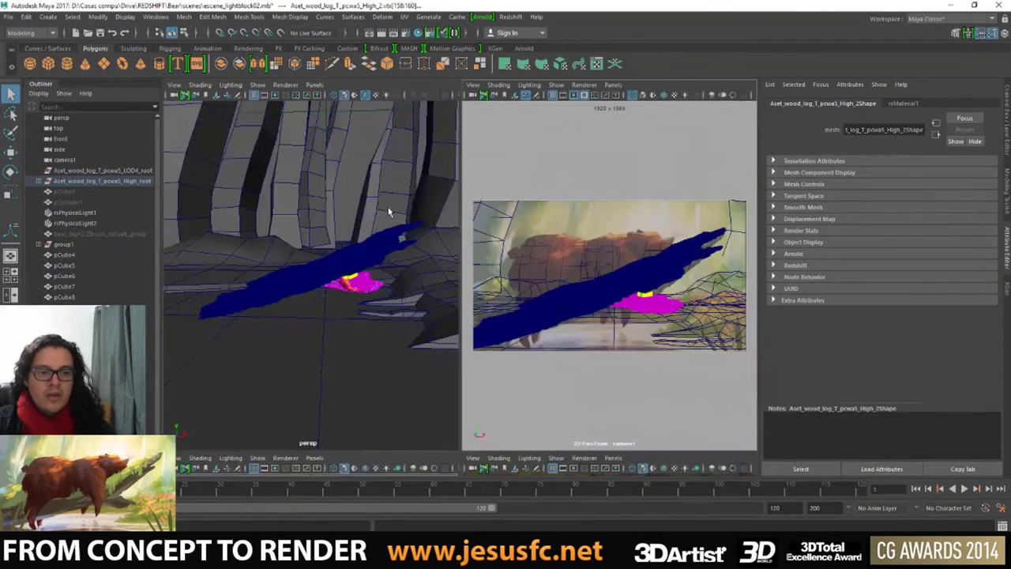
{"action": "key", "text": "space"}
{"action": "mouse_move", "coordinate": [361, 292]}
{"action": "left_mouse_down", "text": "alt"}
{"action": "mouse_move", "coordinate": [434, 296]}
{"action": "mouse_move", "coordinate": [418, 309]}
{"action": "mouse_move", "coordinate": [479, 316]}
{"action": "mouse_move", "coordinate": [483, 332]}
{"action": "left_mouse_up", "text": "alt"}
{"action": "key", "text": "ctrl+z"}
{"action": "key", "text": "ctrl+z"}
{"action": "key", "text": "ctrl+z"}
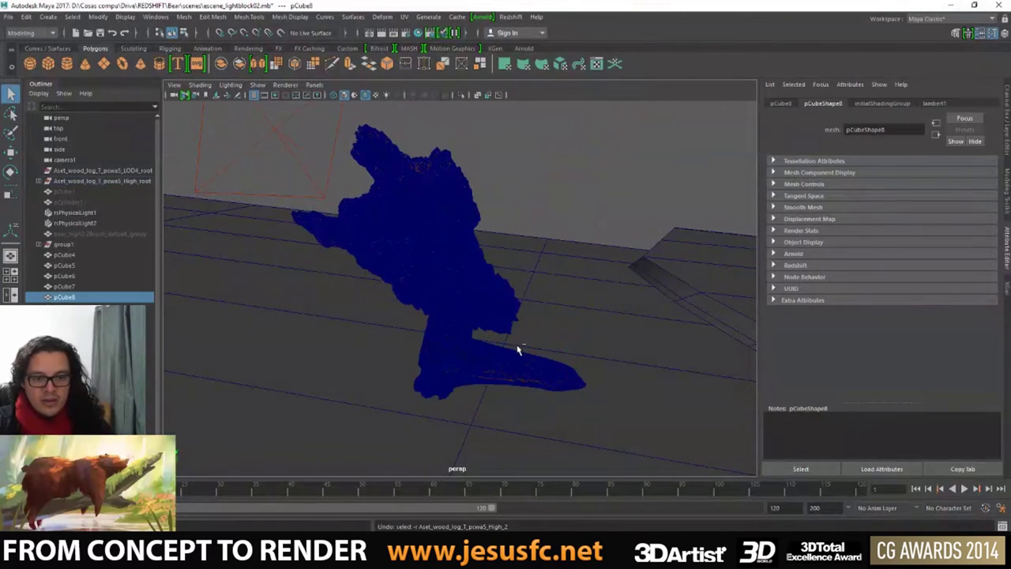
{"action": "key", "text": "ctrl+z"}
{"action": "key", "text": "ctrl+z"}
{"action": "key", "text": "ctrl+z"}
{"action": "key", "text": "ctrl+z"}
{"action": "key", "text": "ctrl+z"}
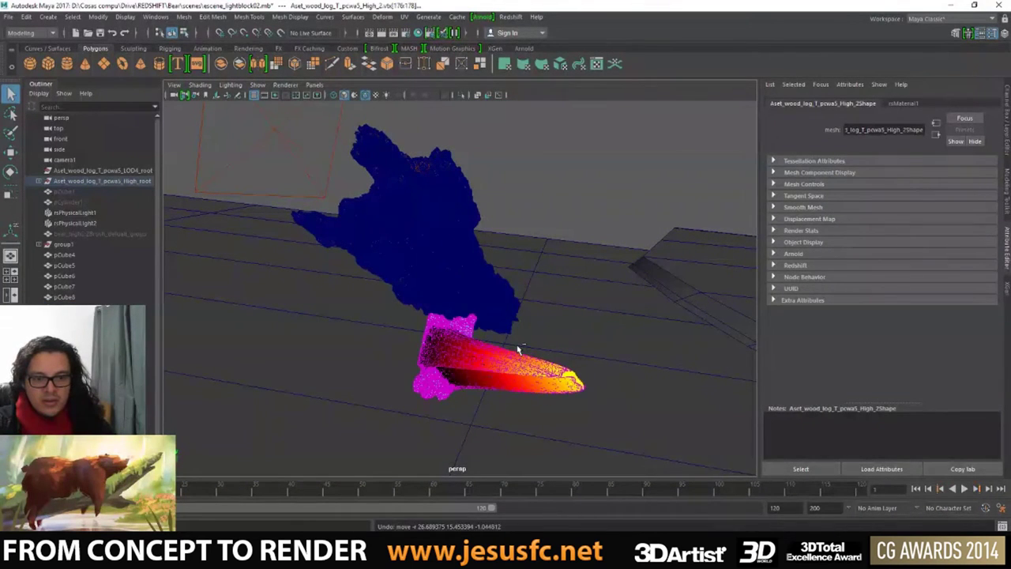
{"action": "key", "text": "ctrl+z"}
{"action": "key", "text": "ctrl+z"}
{"action": "key", "text": "space"}
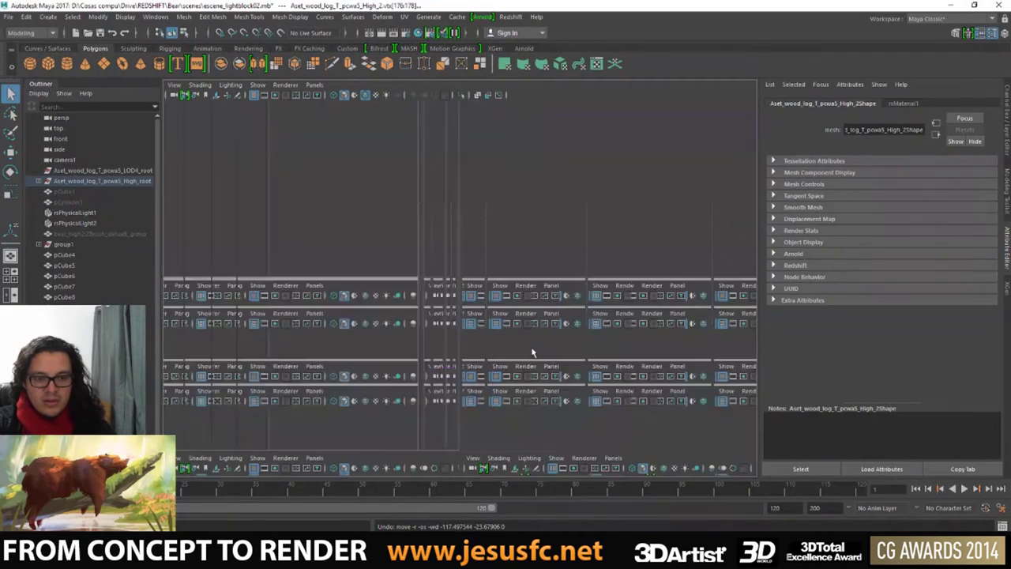
{"action": "key", "text": "space"}
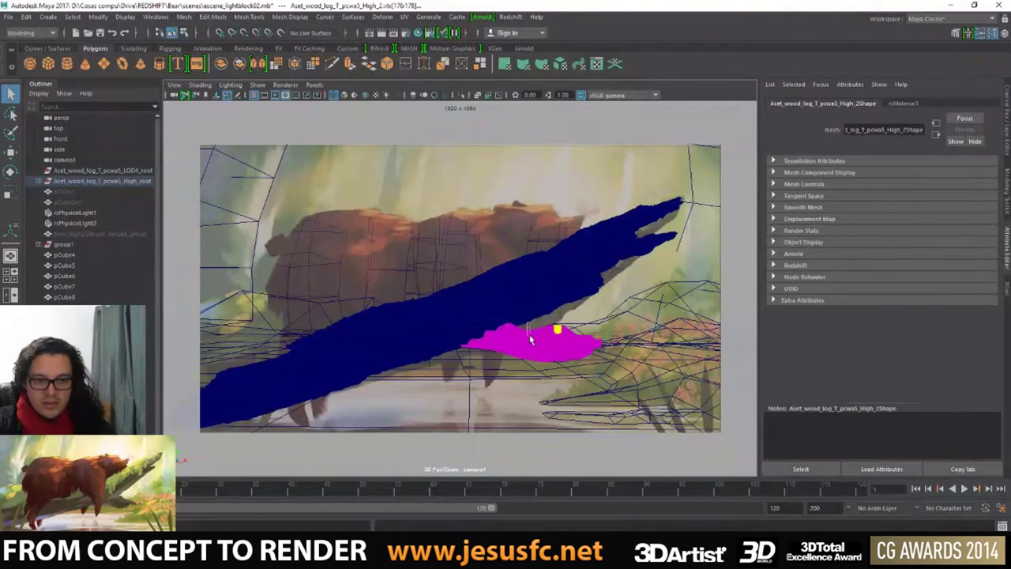
- Select faces on the magenta mesh, then view it from a new angle in the perspective panel
{"action": "key", "text": "w"}
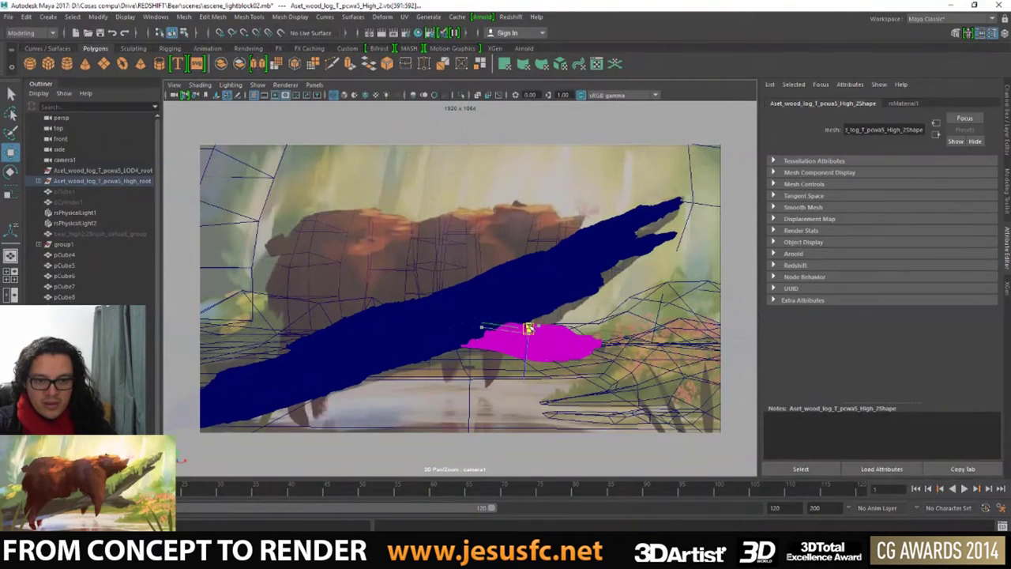
{"action": "key", "text": "q"}
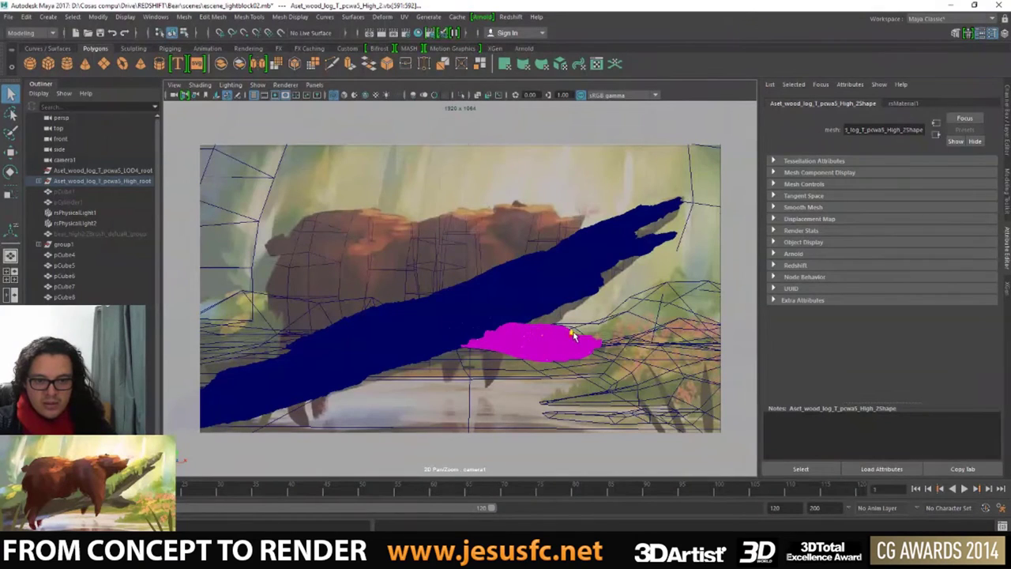
{"action": "key", "text": "w"}
{"action": "key", "text": "q"}
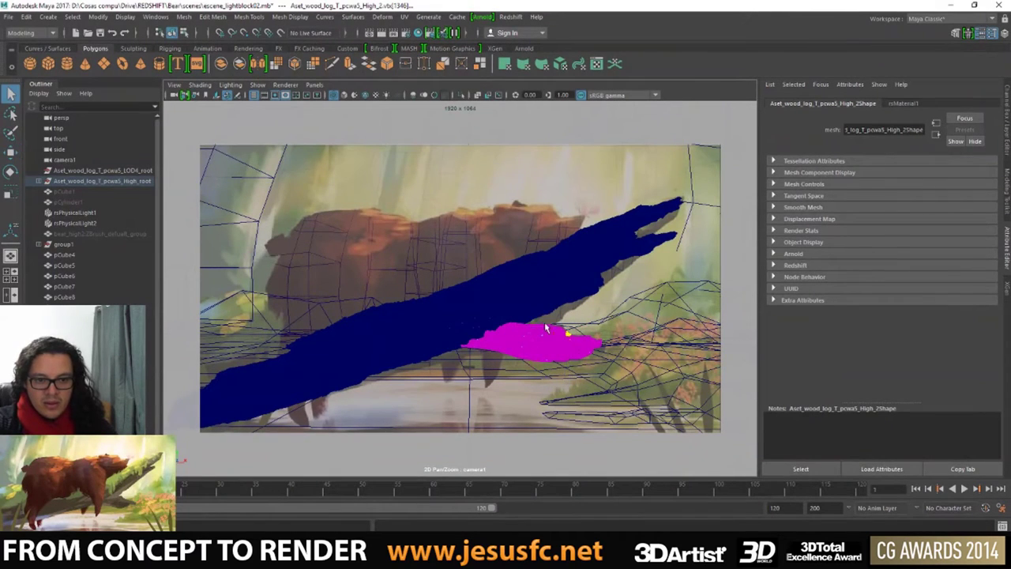
{"action": "key", "text": "w"}
{"action": "key", "text": "q"}
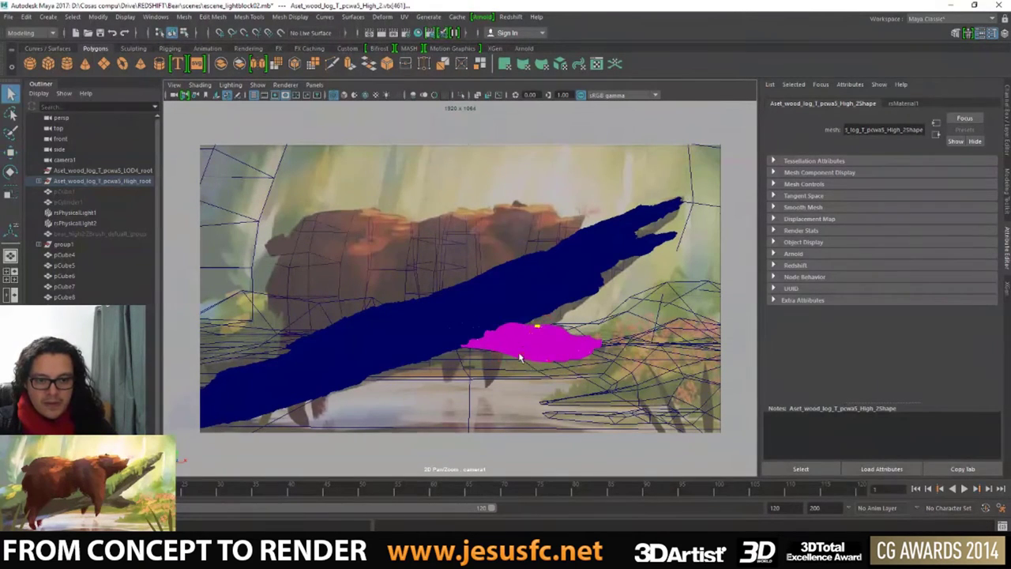
{"action": "left_click_drag", "start_coordinate": [515, 366], "coordinate": [509, 355]}
{"action": "key", "text": "space"}
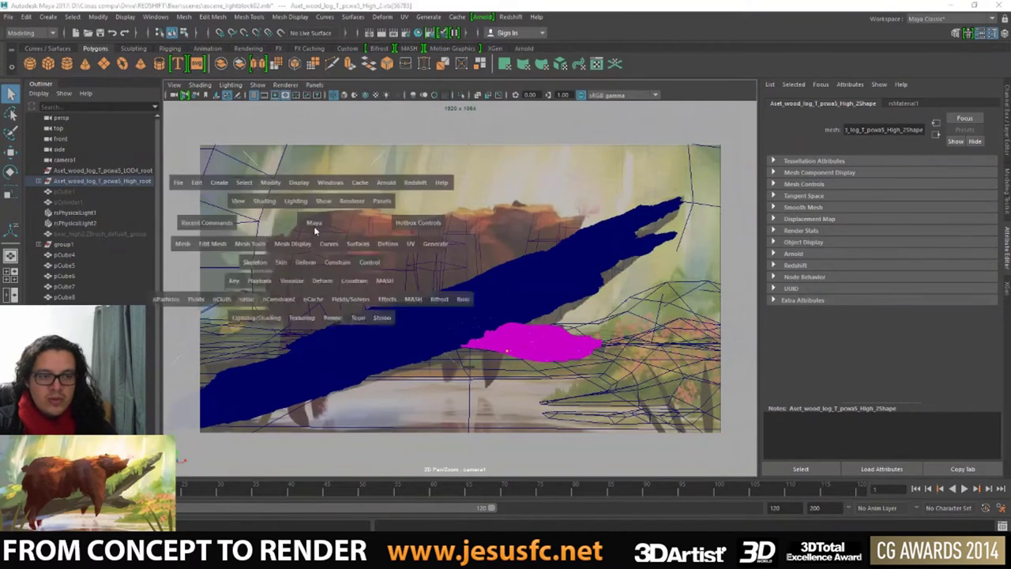
{"action": "key", "text": "space"}
{"action": "left_click_drag", "start_coordinate": [323, 241], "coordinate": [481, 255], "text": "alt"}
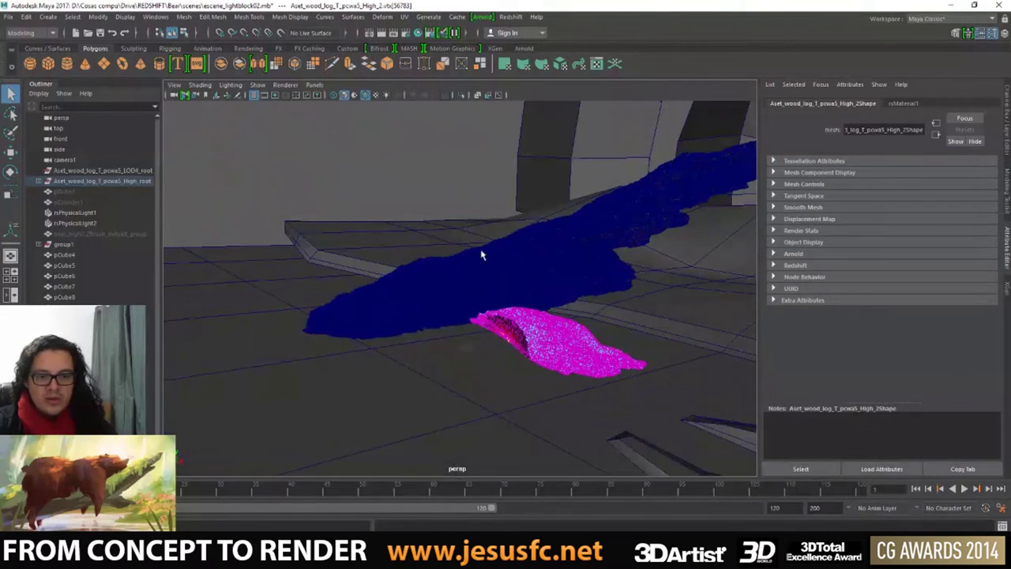
- Switch the viewport to textured display and inspect the log pCube4 and ground pCube2
{"action": "left_click", "coordinate": [486, 263]}
{"action": "right_click_drag", "start_coordinate": [533, 246], "coordinate": [439, 170]}
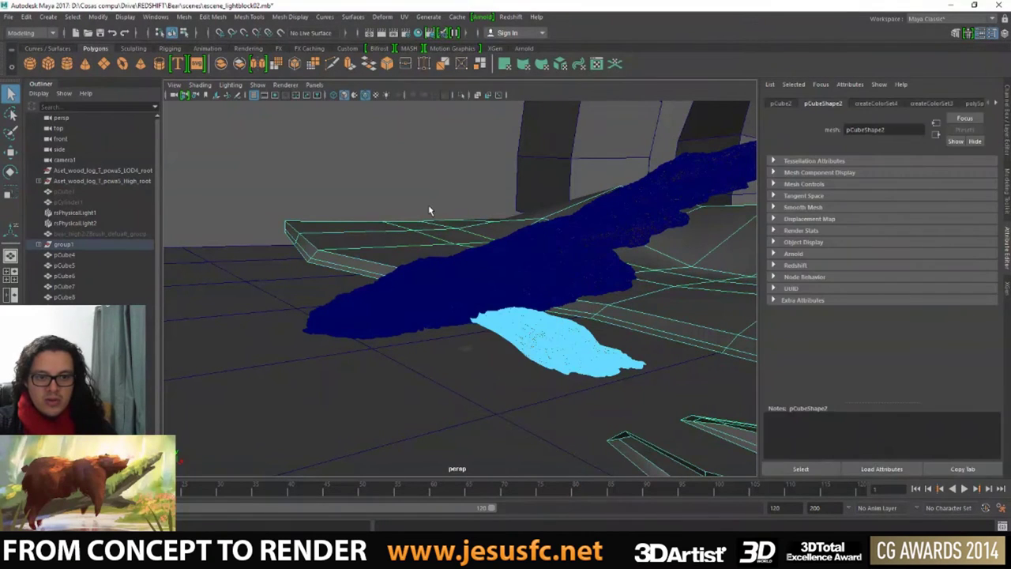
{"action": "mouse_move", "coordinate": [438, 171]}
{"action": "left_mouse_down", "text": "alt"}
{"action": "mouse_move", "coordinate": [472, 214]}
{"action": "mouse_move", "coordinate": [542, 260]}
{"action": "left_mouse_up", "text": "alt"}
{"action": "left_click", "coordinate": [411, 158]}
{"action": "left_click", "coordinate": [363, 96]}
{"action": "left_click", "coordinate": [572, 258]}
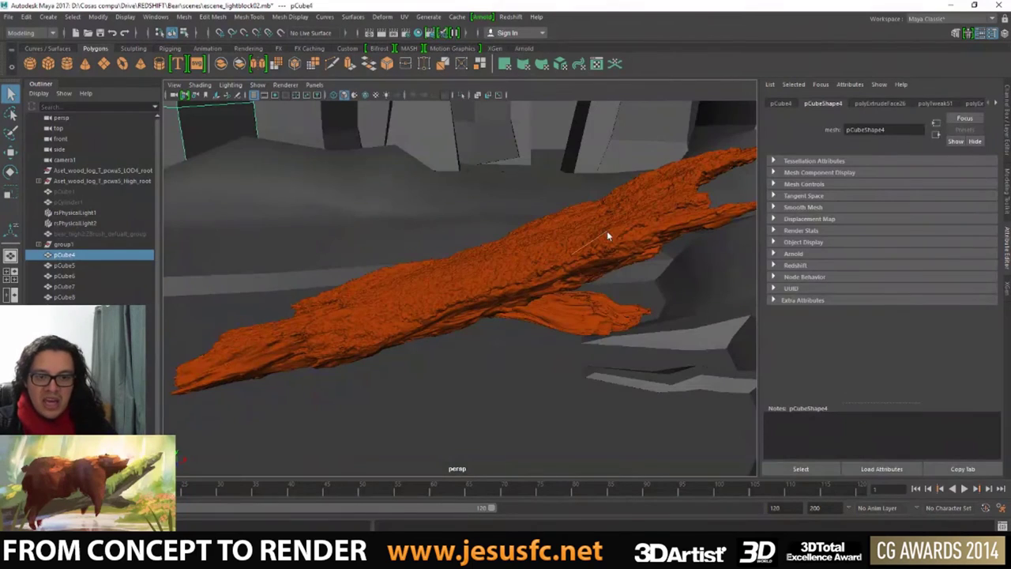
{"action": "right_click_drag", "start_coordinate": [606, 230], "coordinate": [654, 316]}
{"action": "left_click", "coordinate": [616, 296]}
{"action": "mouse_move", "coordinate": [616, 297]}
{"action": "left_mouse_down", "text": "alt"}
{"action": "mouse_move", "coordinate": [609, 293]}
{"action": "mouse_move", "coordinate": [638, 293]}
{"action": "mouse_move", "coordinate": [514, 290]}
{"action": "mouse_move", "coordinate": [556, 294]}
{"action": "mouse_move", "coordinate": [538, 308]}
{"action": "left_mouse_up", "text": "alt"}
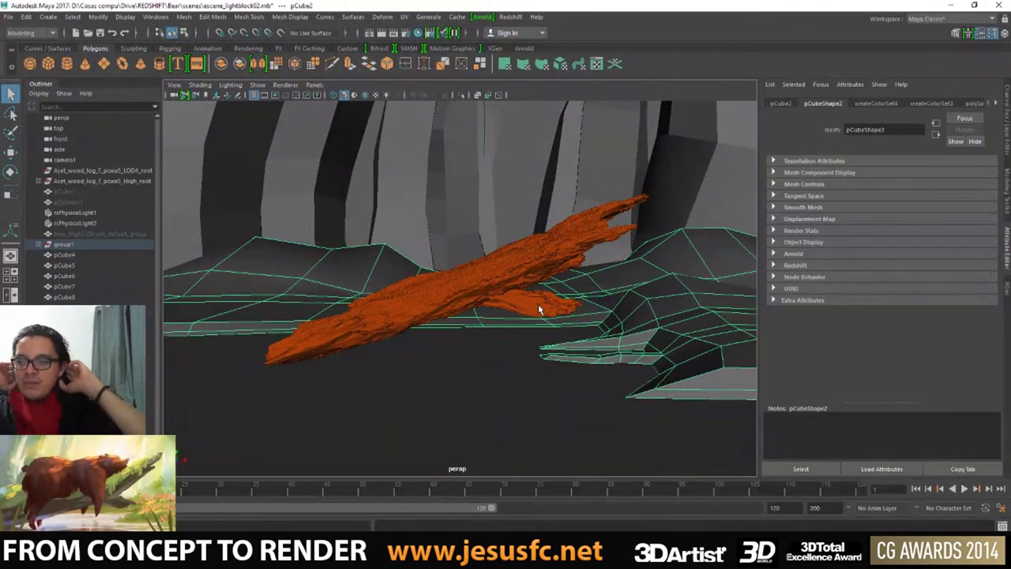
{"action": "left_click_drag", "start_coordinate": [533, 278], "coordinate": [508, 284], "text": "alt"}
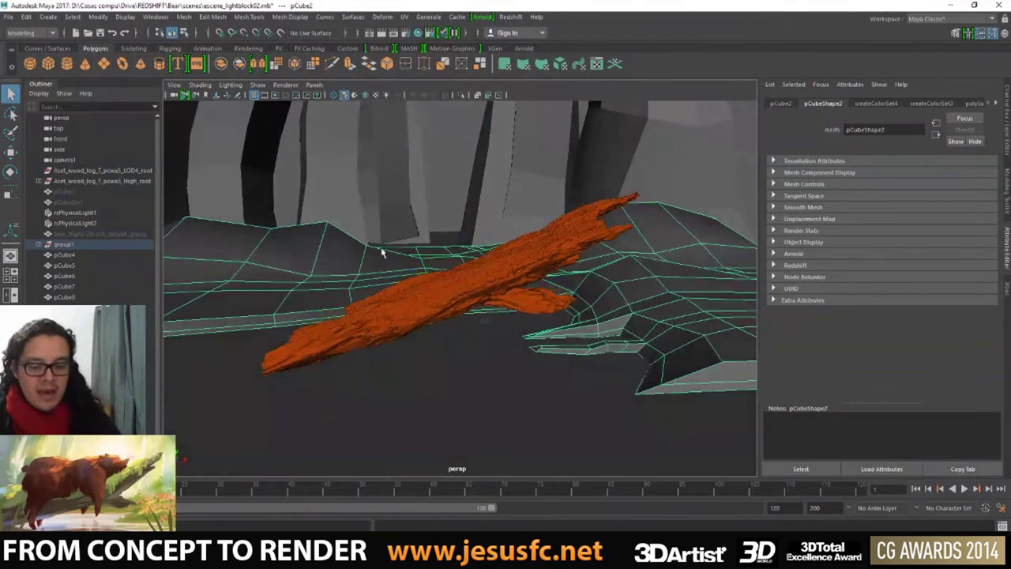
- Unhide bear_high2:ZBrush_default_group so the bear rests on the log, and save the scene
{"action": "key", "text": "ctrl+shift+h"}
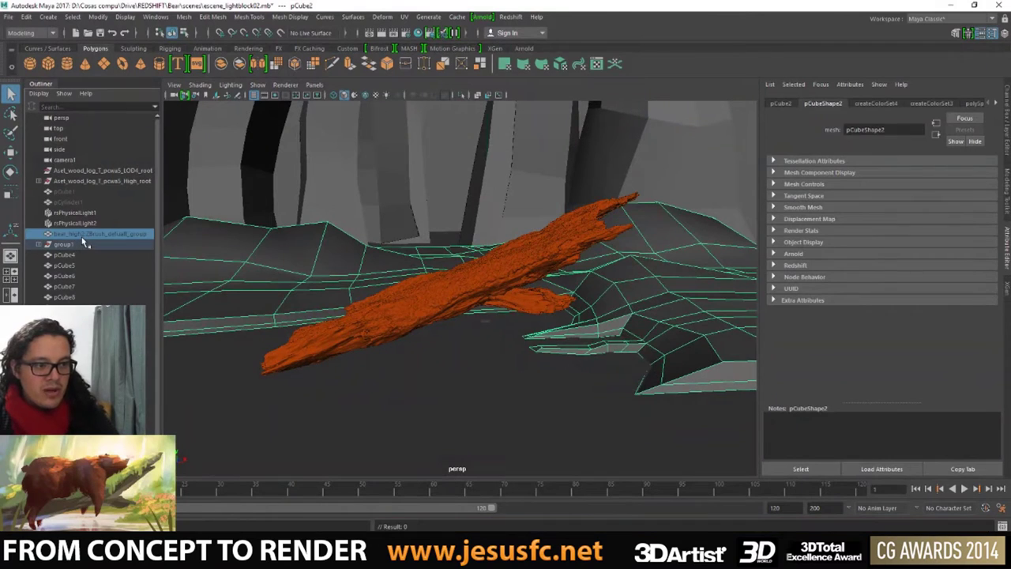
{"action": "left_click", "coordinate": [83, 234]}
{"action": "key", "text": "shift+h"}
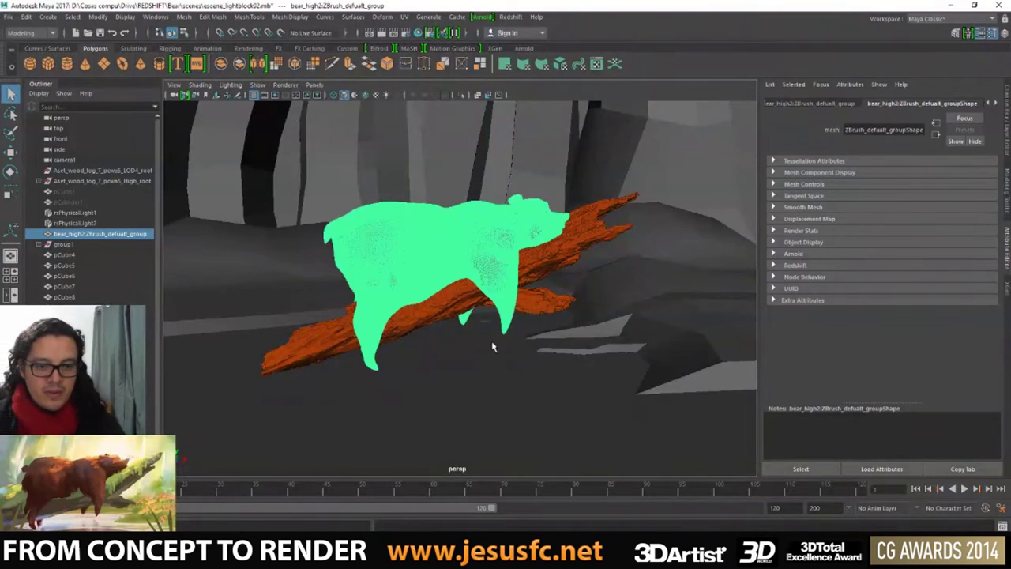
{"action": "left_click", "coordinate": [492, 345]}
{"action": "mouse_move", "coordinate": [493, 345]}
{"action": "left_mouse_down", "text": "alt"}
{"action": "mouse_move", "coordinate": [472, 334]}
{"action": "mouse_move", "coordinate": [503, 339]}
{"action": "mouse_move", "coordinate": [433, 324]}
{"action": "mouse_move", "coordinate": [466, 309]}
{"action": "mouse_move", "coordinate": [524, 339]}
{"action": "mouse_move", "coordinate": [519, 361]}
{"action": "mouse_move", "coordinate": [484, 357]}
{"action": "left_mouse_up", "text": "alt"}
{"action": "scroll", "coordinate": [491, 375], "scroll_direction": "up", "scroll_amount": 3}
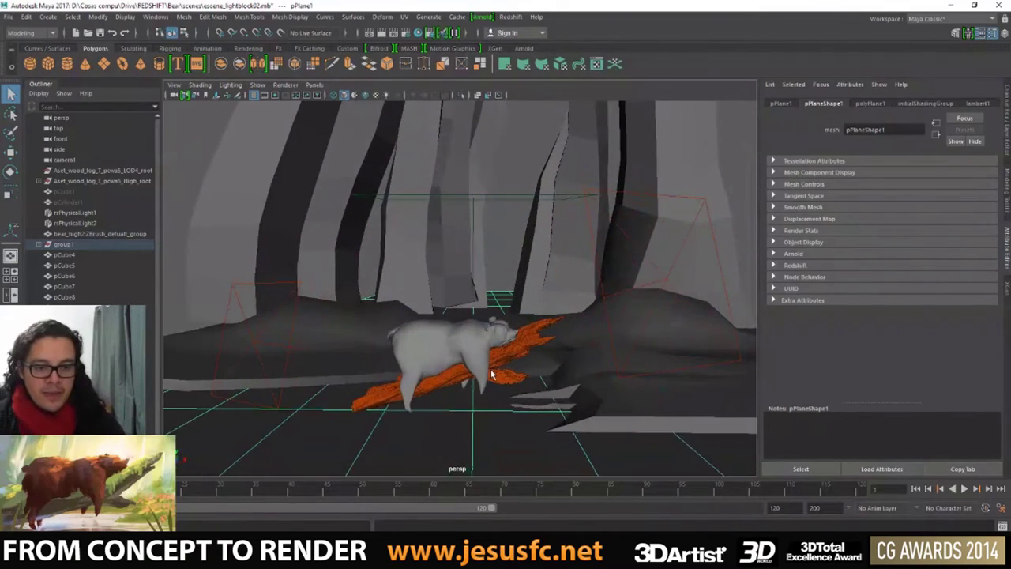
{"action": "left_click", "coordinate": [495, 275]}
{"action": "key", "text": "ctrl+s"}
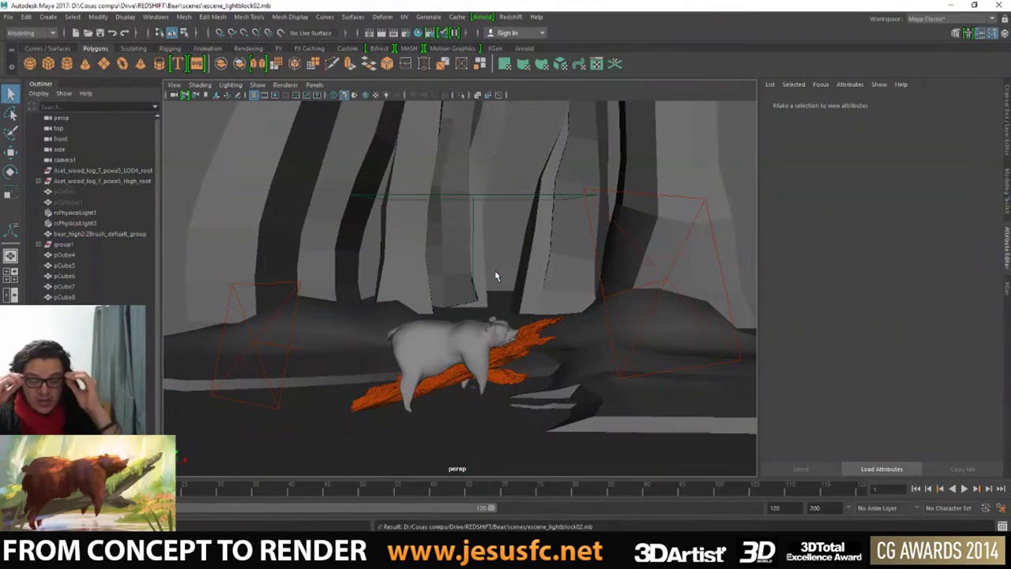
- Select the ground mesh and the left and right area lights, then clear the selection
{"action": "left_click", "coordinate": [621, 392]}
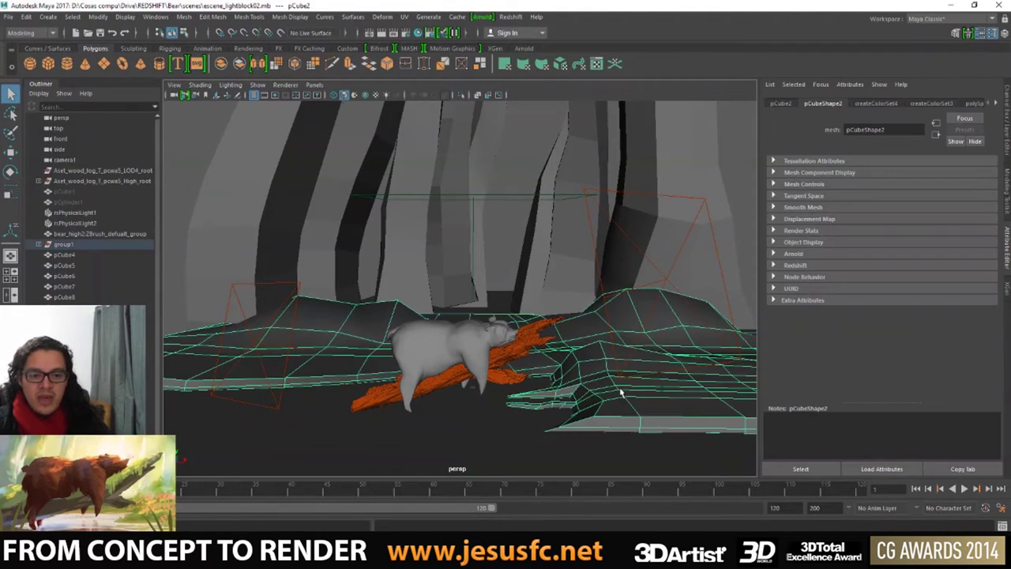
{"action": "left_click", "coordinate": [274, 319]}
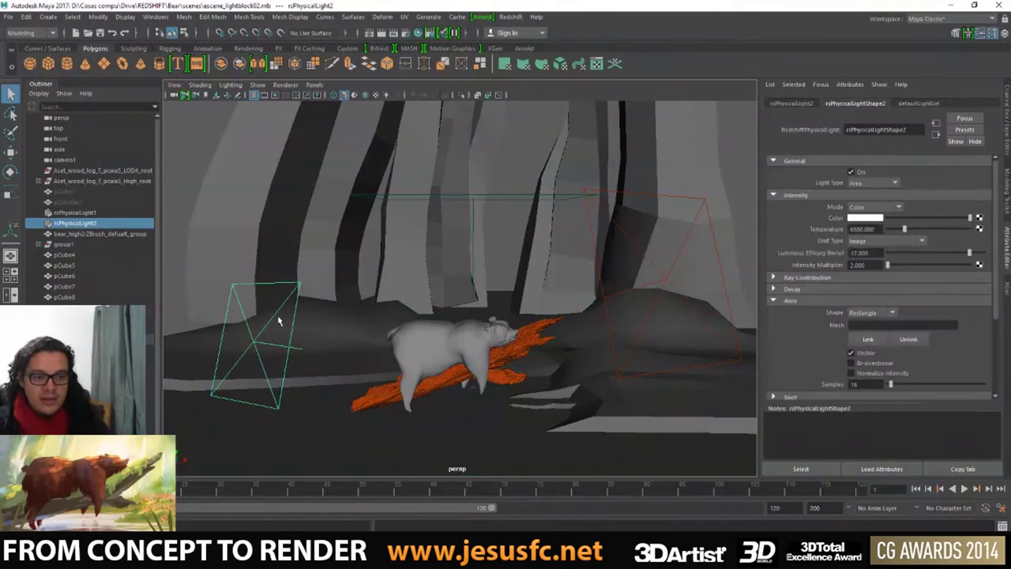
{"action": "left_click", "coordinate": [605, 308], "text": "shift"}
{"action": "left_click", "coordinate": [606, 308]}
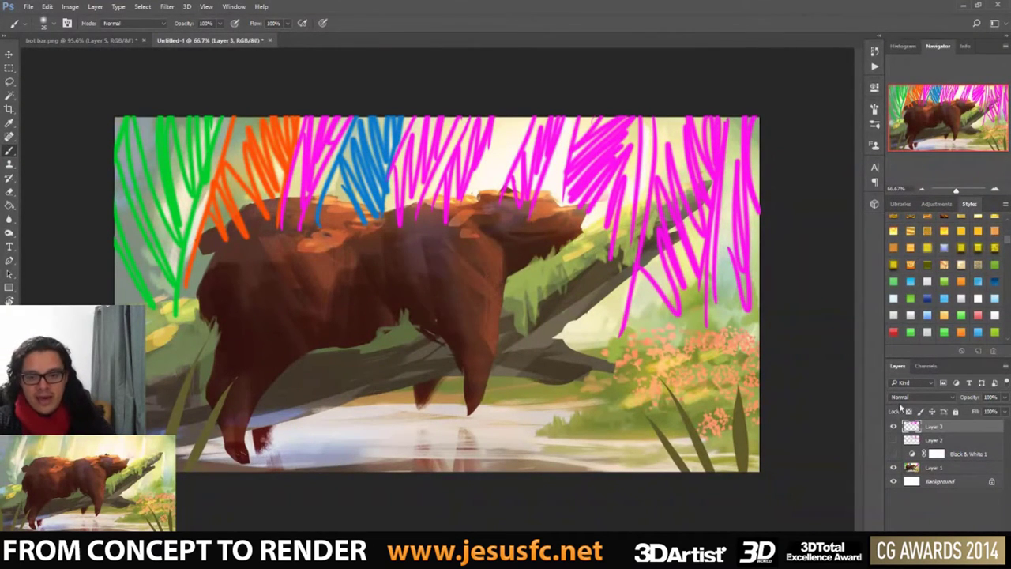
- Hide the Photoshop paint-over layers, leaving a white canvas, and return to the Maya scene
{"action": "left_click", "coordinate": [894, 467]}
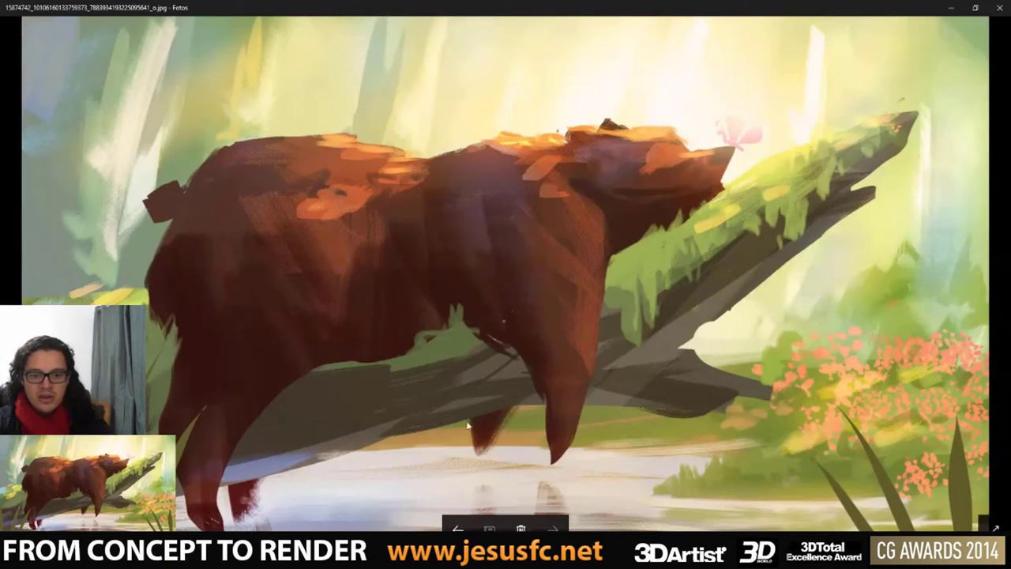
{"action": "key", "text": "alt+Tab"}
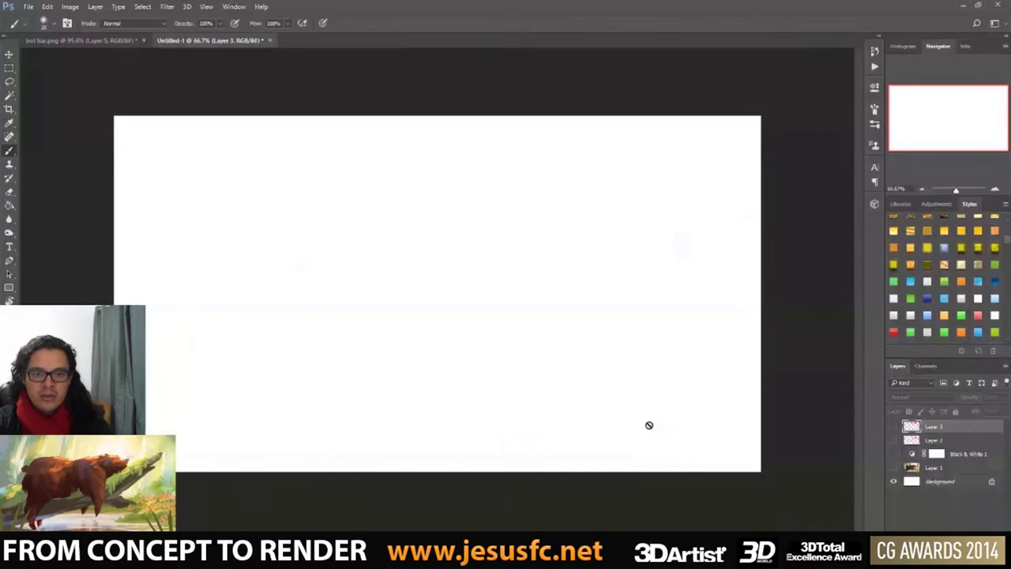
{"action": "key", "text": "alt+Tab"}
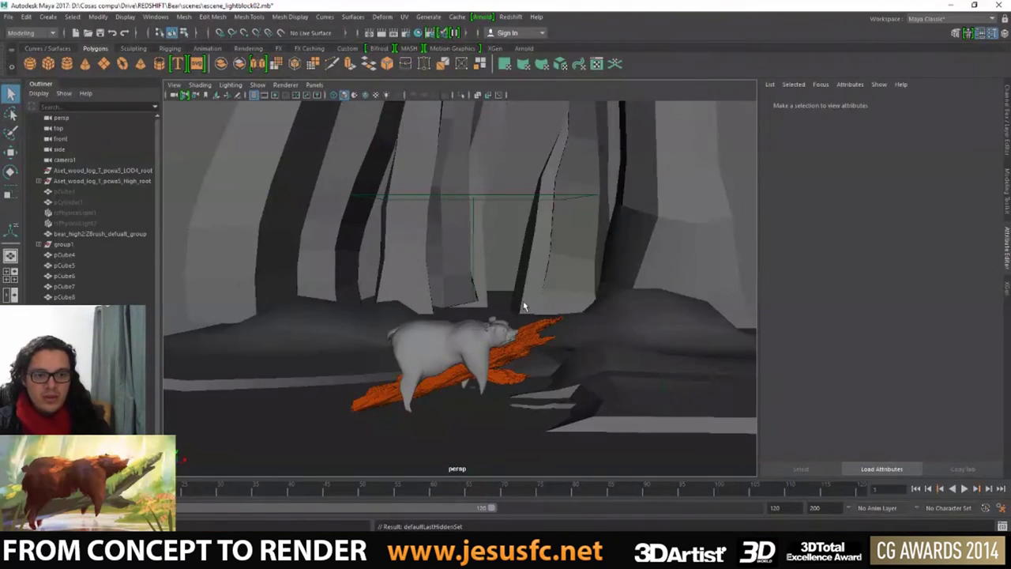
- Save the scene and add a Redshift physical light near the bear
{"action": "key", "text": "ctrl+s"}
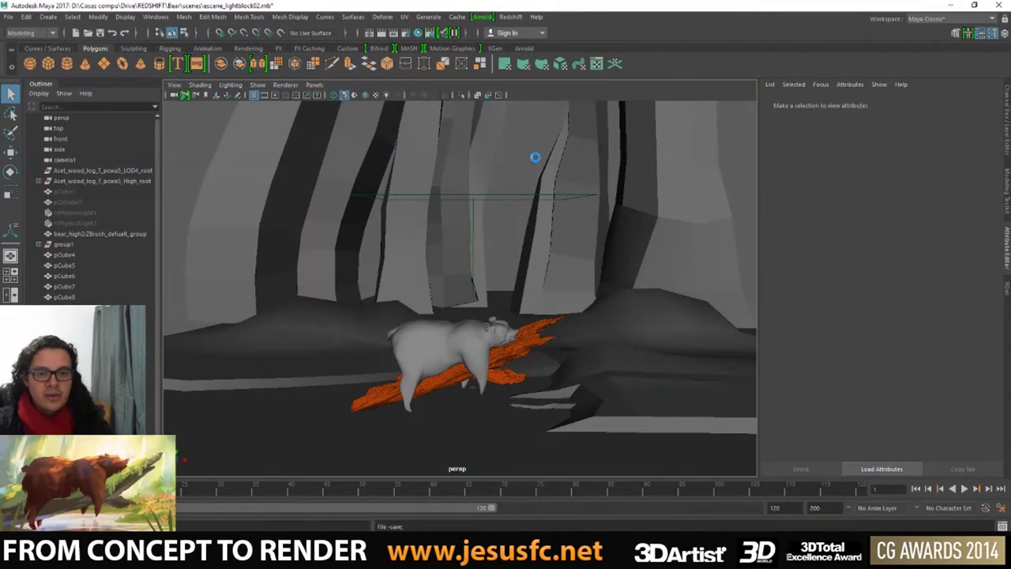
{"action": "left_click", "coordinate": [510, 17]}
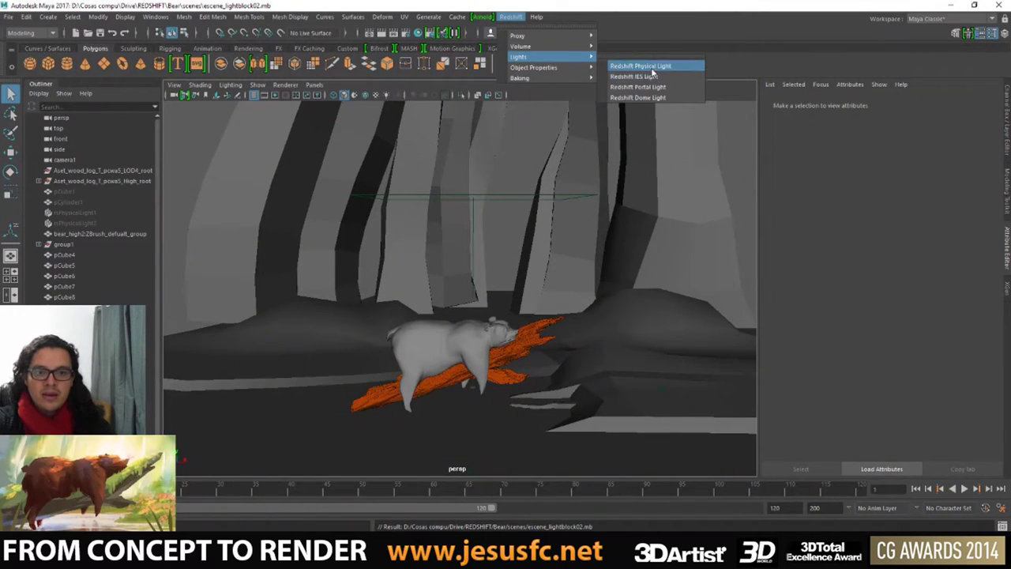
{"action": "left_click", "coordinate": [653, 67]}
{"action": "left_click_drag", "start_coordinate": [512, 336], "coordinate": [471, 378], "text": "alt"}
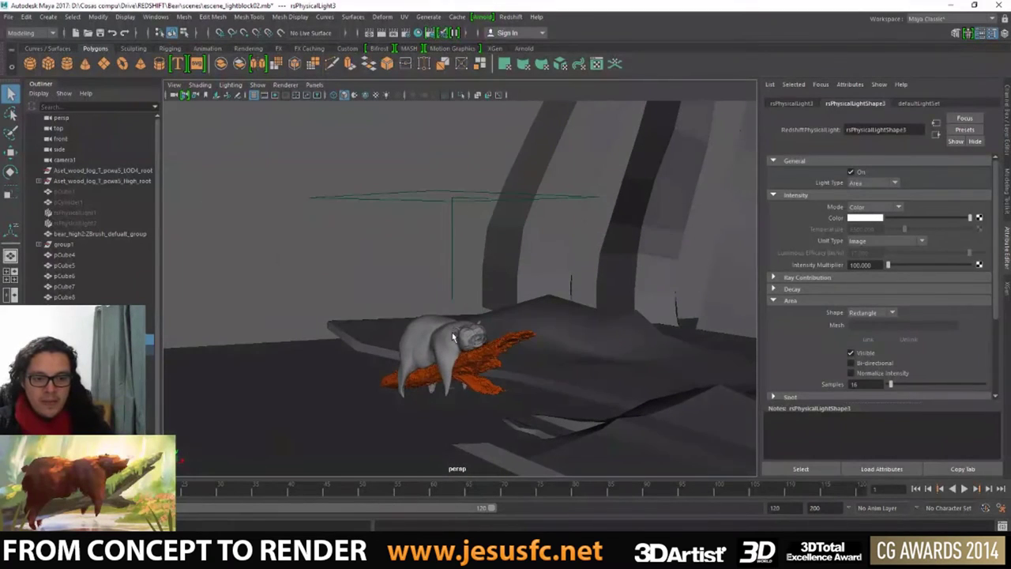
{"action": "key", "text": "w"}
{"action": "left_click", "coordinate": [466, 386]}
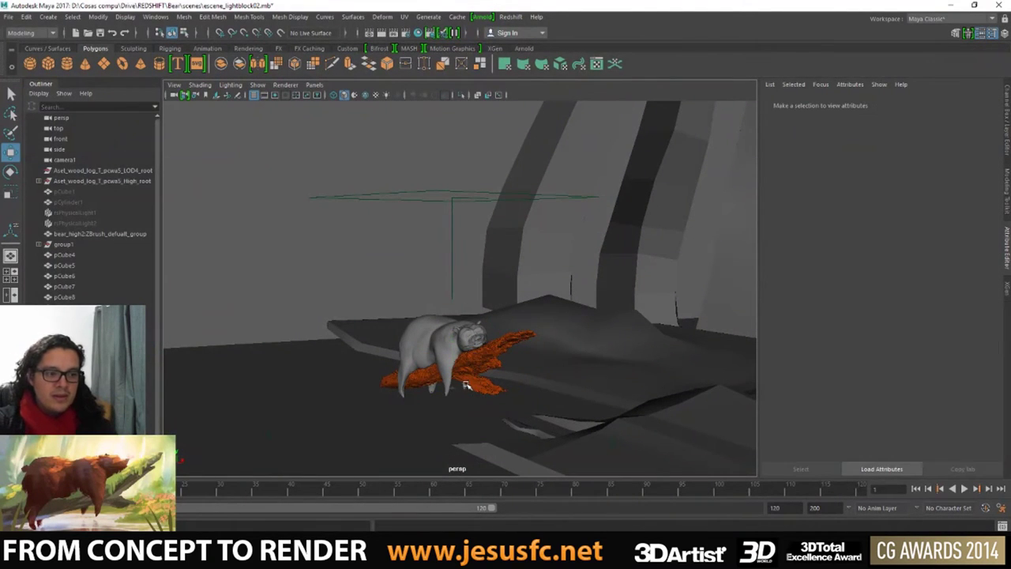
- In Render Settings' Output tab, create a Physical Sun & Sky environment, then close the window
{"action": "left_click", "coordinate": [406, 34]}
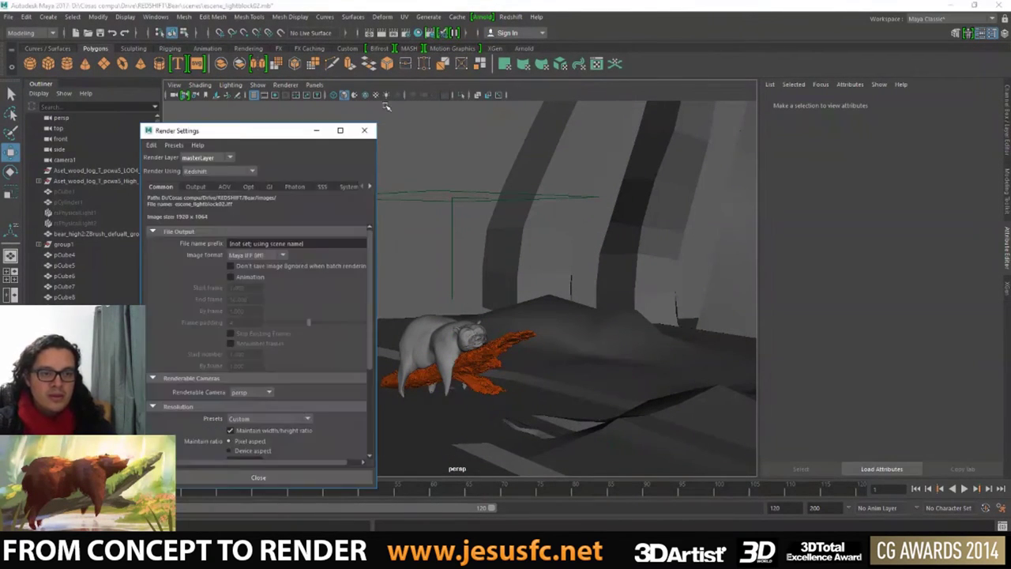
{"action": "left_click", "coordinate": [199, 186]}
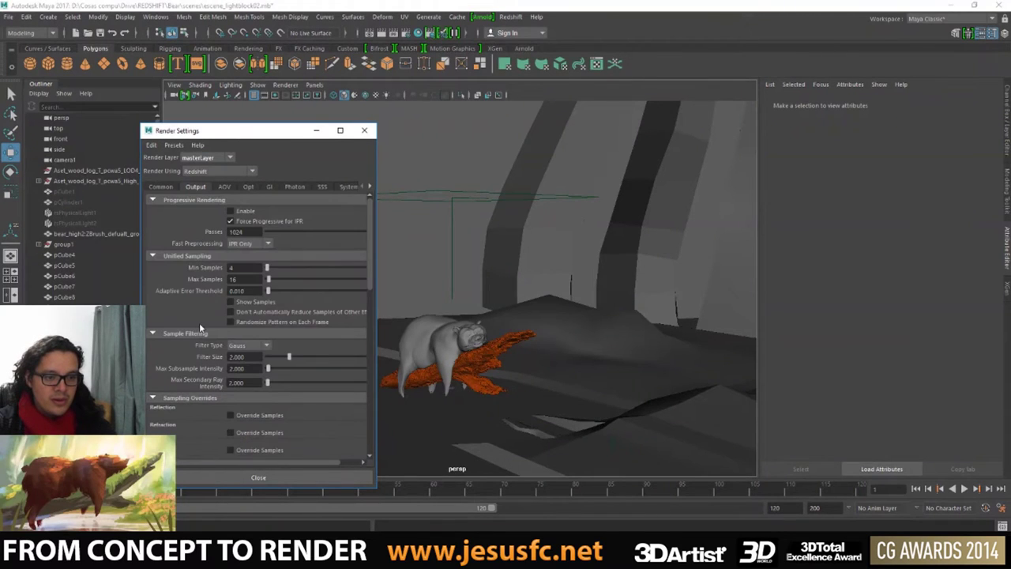
{"action": "scroll", "coordinate": [192, 305], "scroll_direction": "down", "scroll_amount": 5}
{"action": "scroll", "coordinate": [192, 305], "scroll_direction": "down", "scroll_amount": 5}
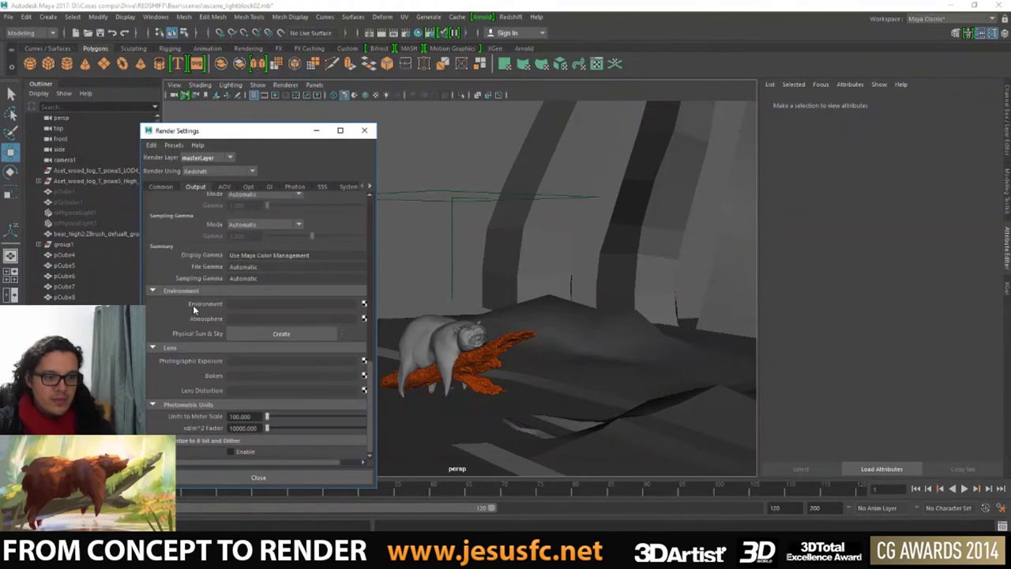
{"action": "left_click", "coordinate": [281, 333]}
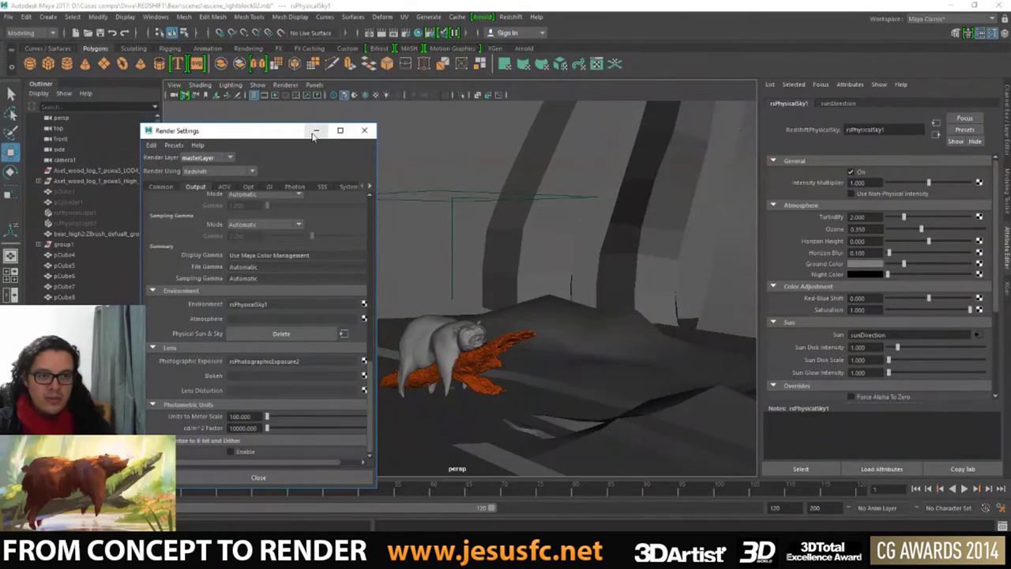
{"action": "left_click", "coordinate": [364, 130]}
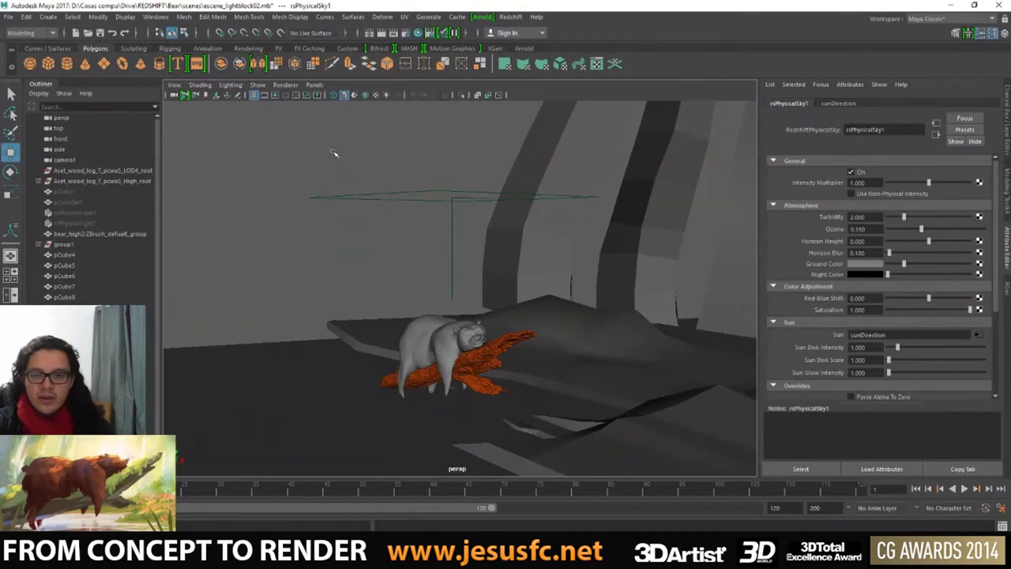
- Set the viewport to look through camera1
{"action": "left_click", "coordinate": [314, 85]}
{"action": "left_click", "coordinate": [440, 109]}
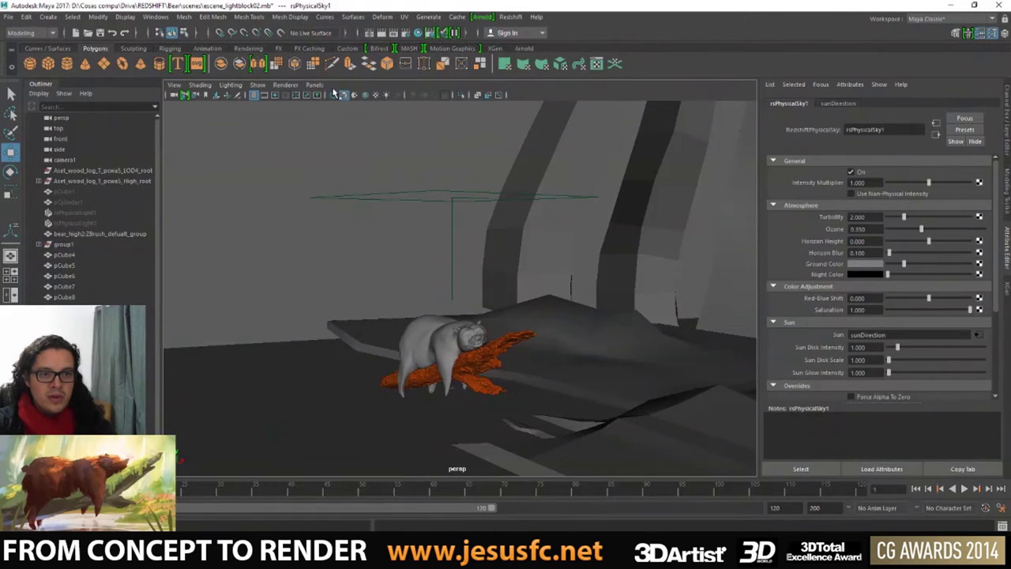
{"action": "left_click", "coordinate": [314, 85]}
{"action": "left_click", "coordinate": [450, 107]}
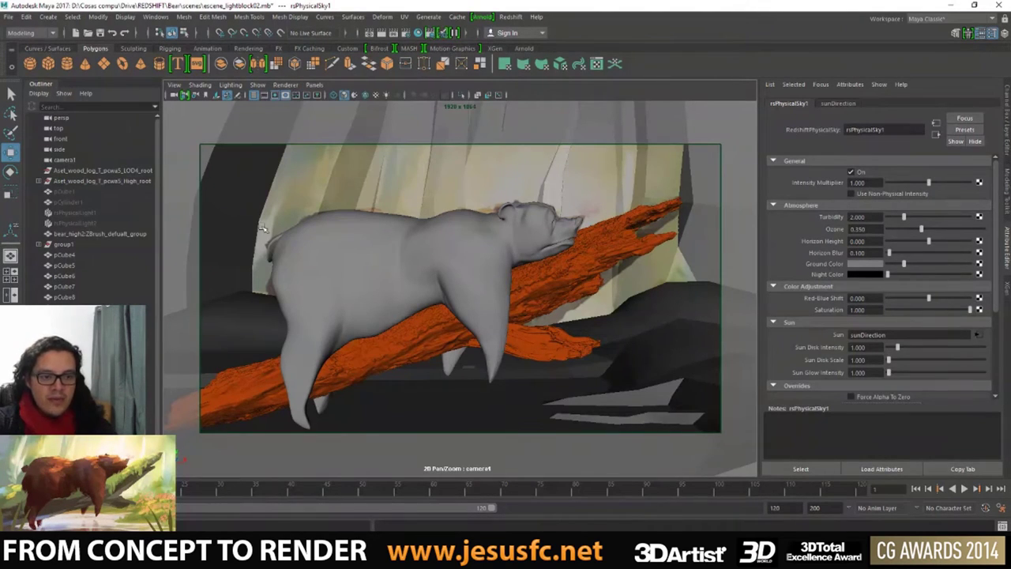
- Delete the first area light, rsPhysicalLight1, and select the remaining one
{"action": "left_click", "coordinate": [73, 215]}
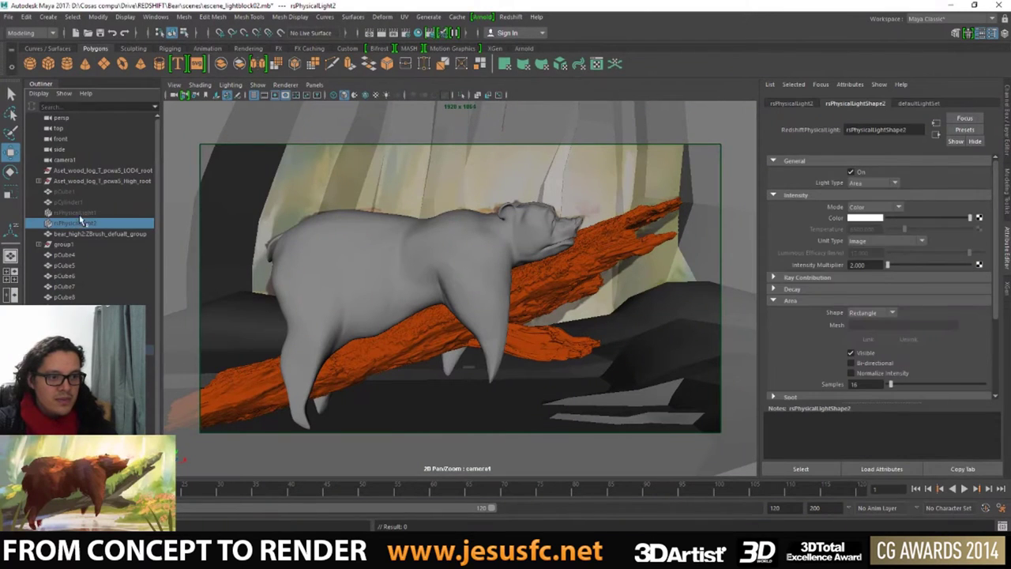
{"action": "key", "text": "Delete"}
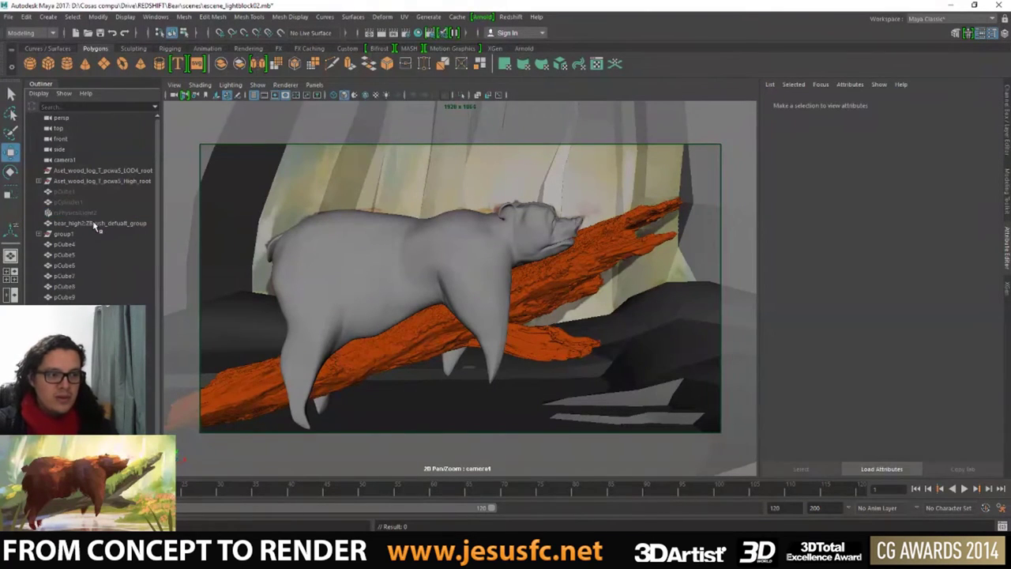
{"action": "left_click", "coordinate": [88, 214]}
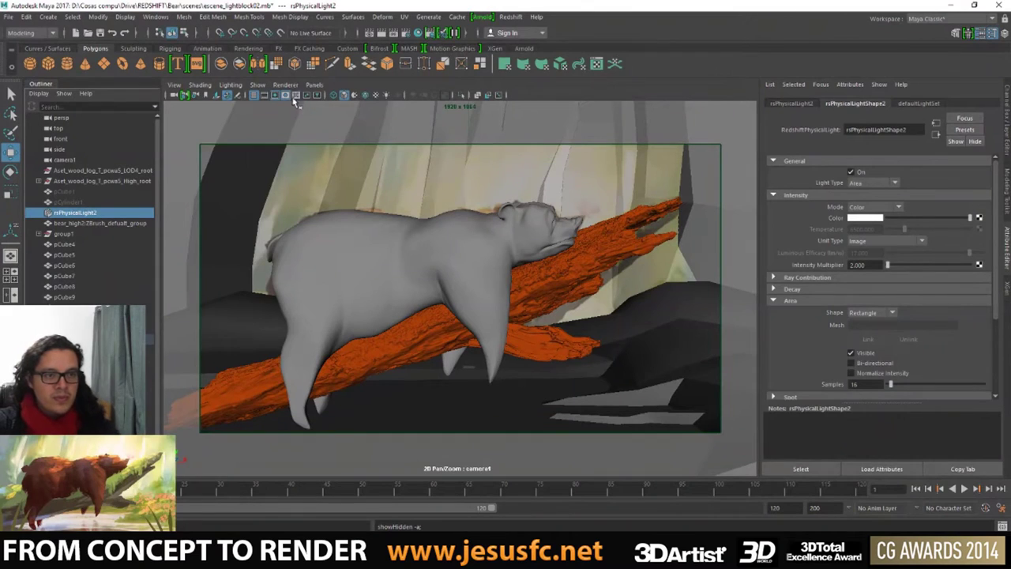
- Try the Viewport 2.0 renderer, then return to the legacy default viewport
{"action": "left_click", "coordinate": [258, 85]}
{"action": "left_click", "coordinate": [231, 84]}
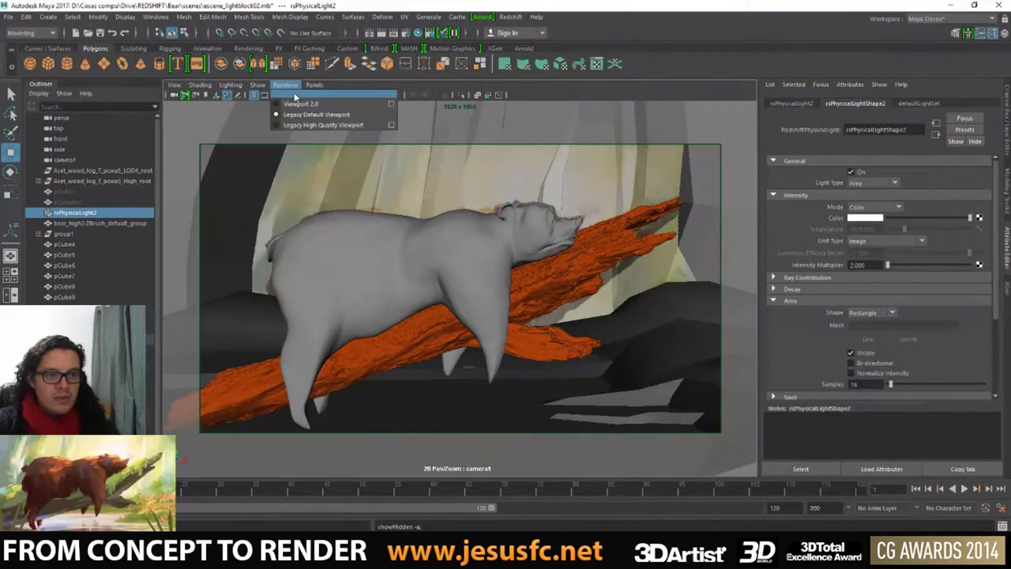
{"action": "left_click", "coordinate": [307, 111]}
{"action": "left_click", "coordinate": [230, 85]}
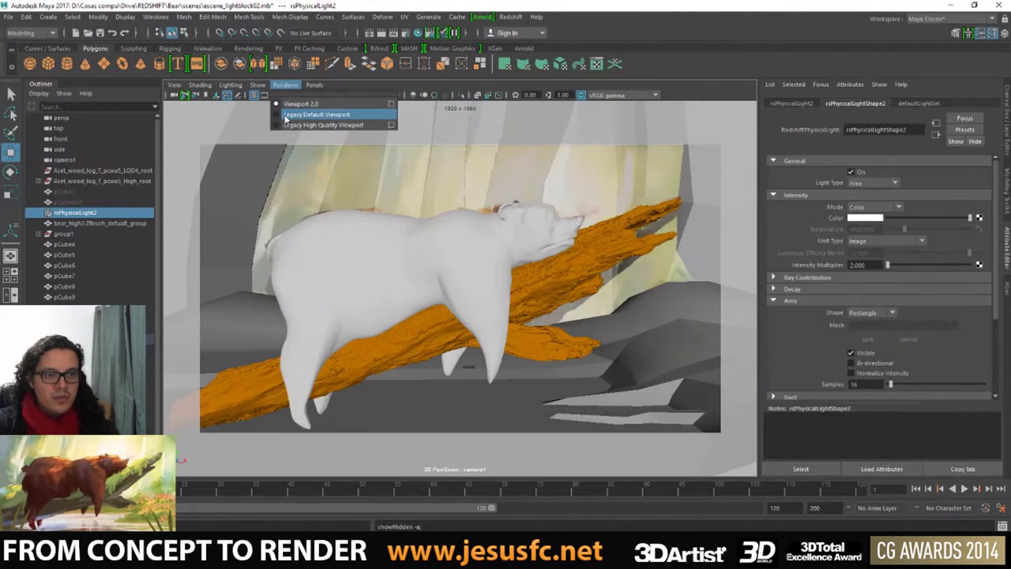
{"action": "left_click", "coordinate": [286, 115]}
- Split the view into panes with the persp camera in the left pane
{"action": "key", "text": "space"}
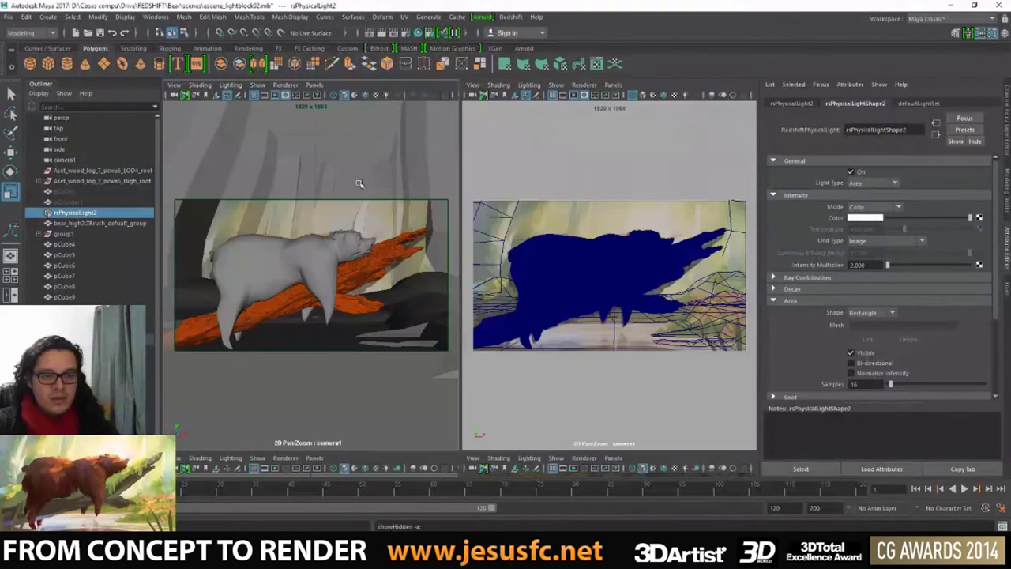
{"action": "left_click", "coordinate": [314, 84]}
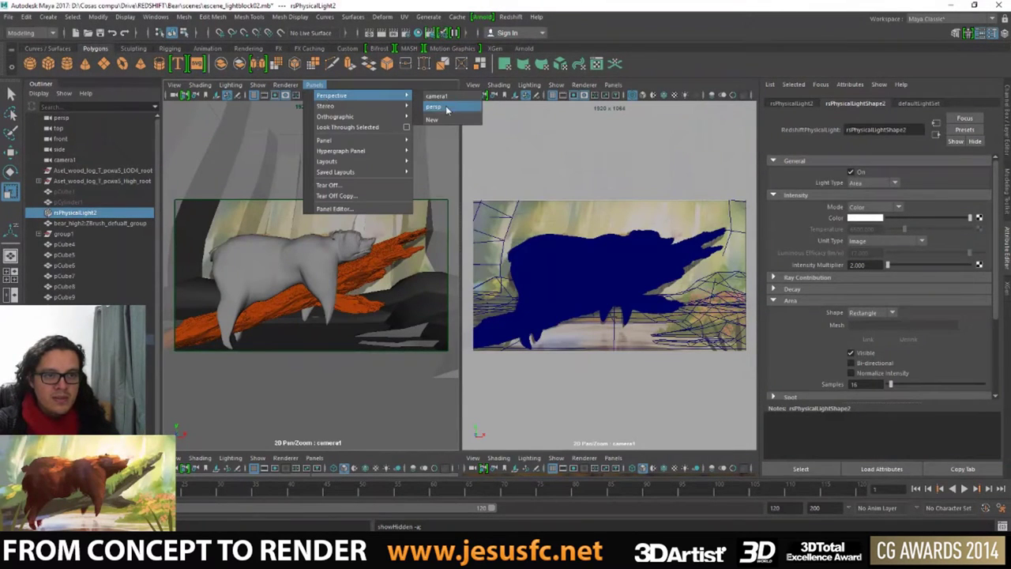
{"action": "left_click", "coordinate": [443, 101]}
{"action": "left_click", "coordinate": [314, 84]}
{"action": "mouse_move", "coordinate": [331, 95]}
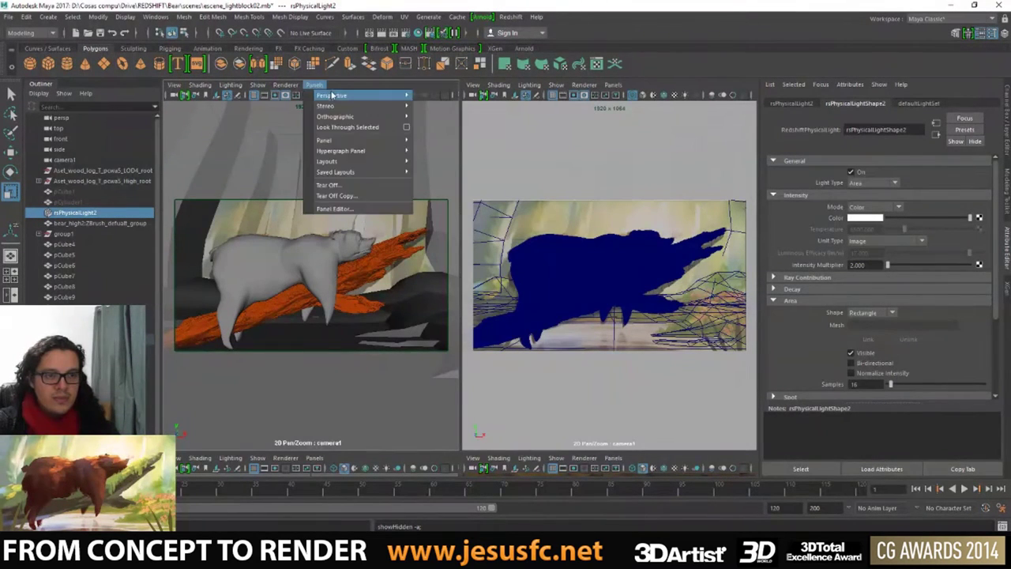
{"action": "left_click", "coordinate": [444, 106]}
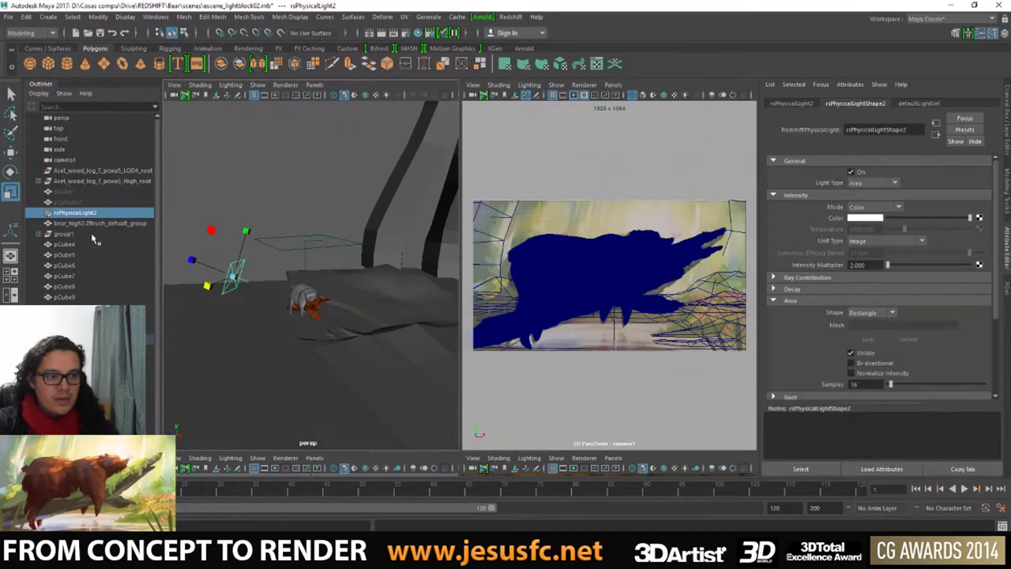
- Delete rsPhysicalLight2 and rotate sunDirection to tilt the sunlight angle
{"action": "left_click", "coordinate": [75, 215]}
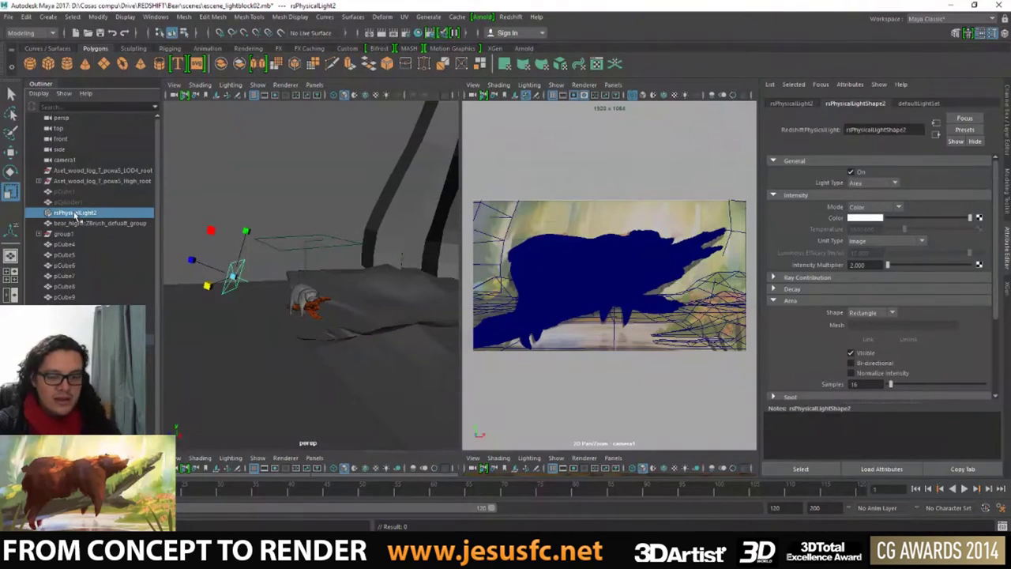
{"action": "key", "text": "Delete"}
{"action": "left_click", "coordinate": [310, 316]}
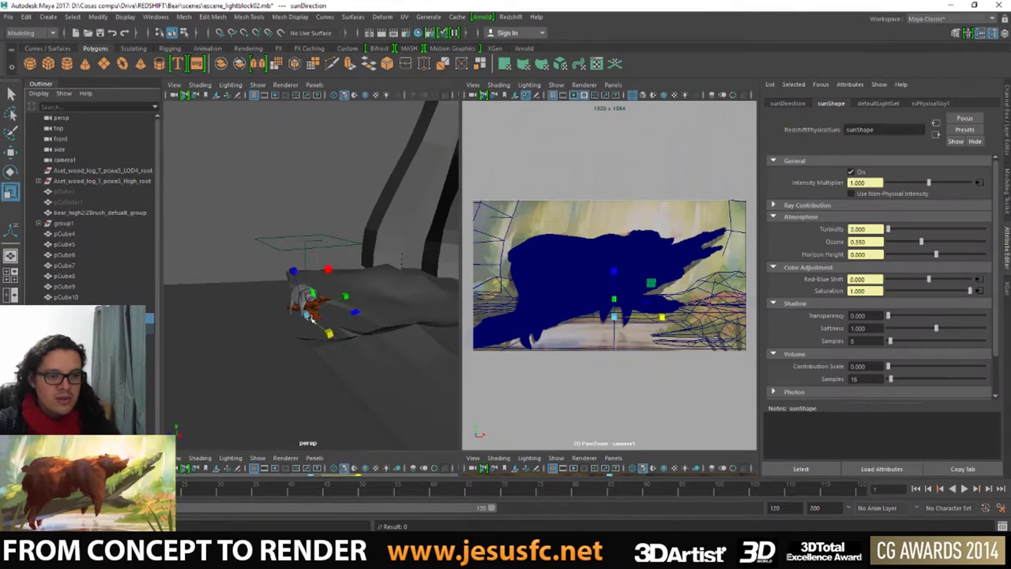
{"action": "key", "text": "e"}
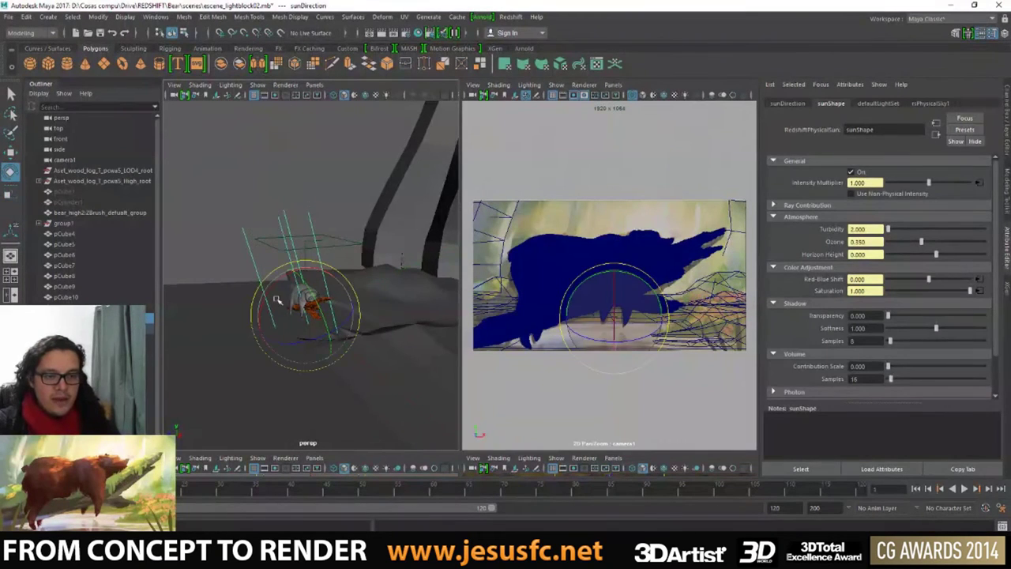
{"action": "mouse_move", "coordinate": [276, 298]}
{"action": "left_mouse_down"}
{"action": "mouse_move", "coordinate": [364, 302]}
{"action": "mouse_move", "coordinate": [315, 334]}
{"action": "mouse_move", "coordinate": [323, 310]}
{"action": "left_mouse_up"}
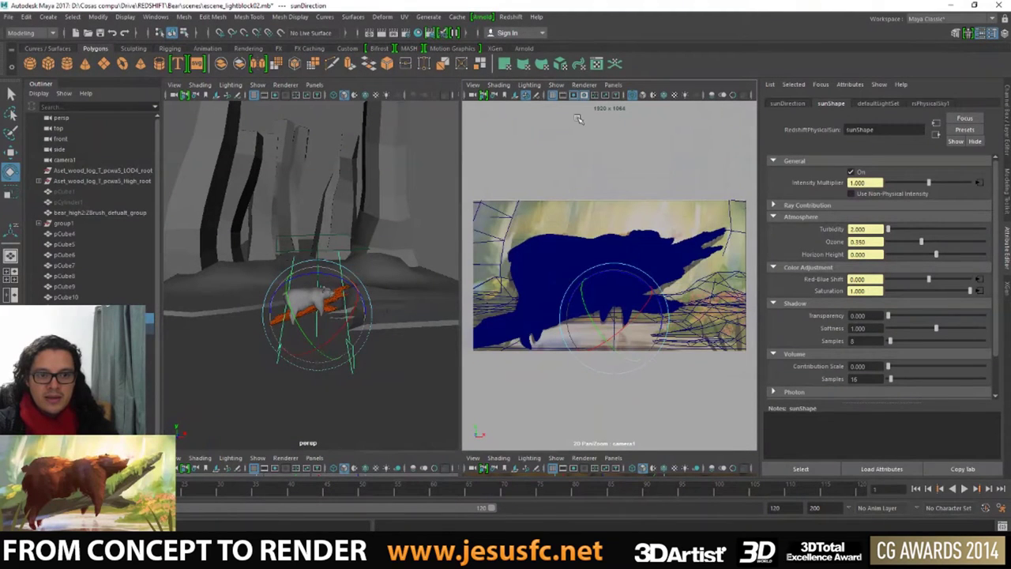
- Maximize the camera1 panel and save the scene as escene_lightblock02.mb
{"action": "key", "text": "space"}
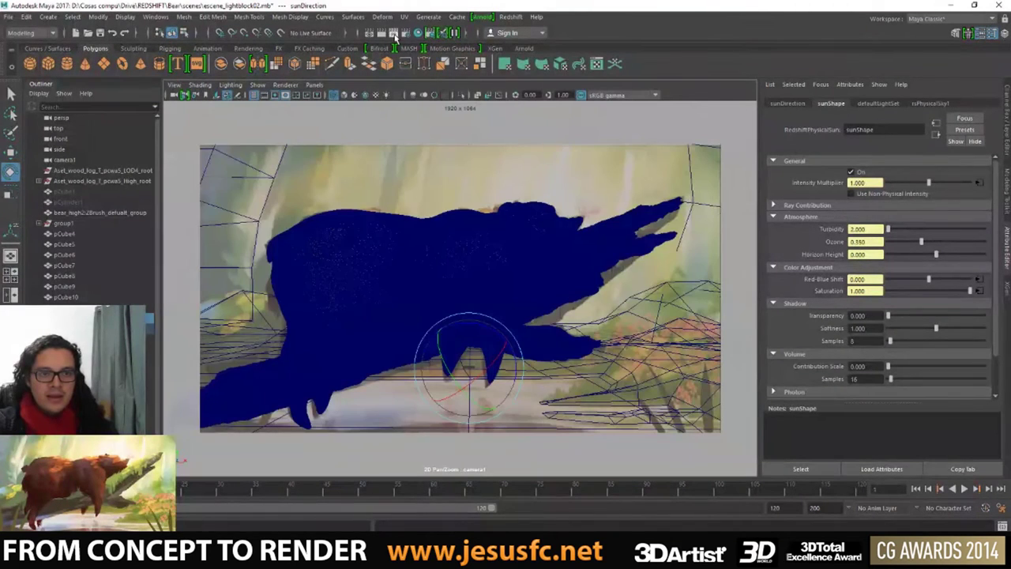
{"action": "key", "text": "q"}
{"action": "key", "text": "ctrl+s"}
{"action": "key", "text": "e"}
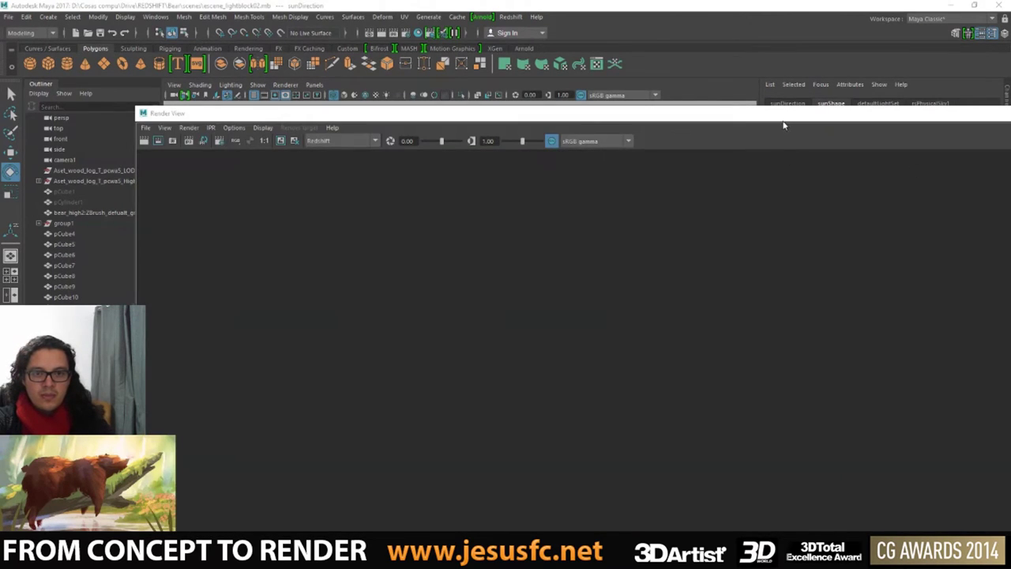
- Float the Render View, keep Redshift as renderer, and stop the IPR once rendered
{"action": "left_click_drag", "start_coordinate": [784, 125], "coordinate": [650, 85]}
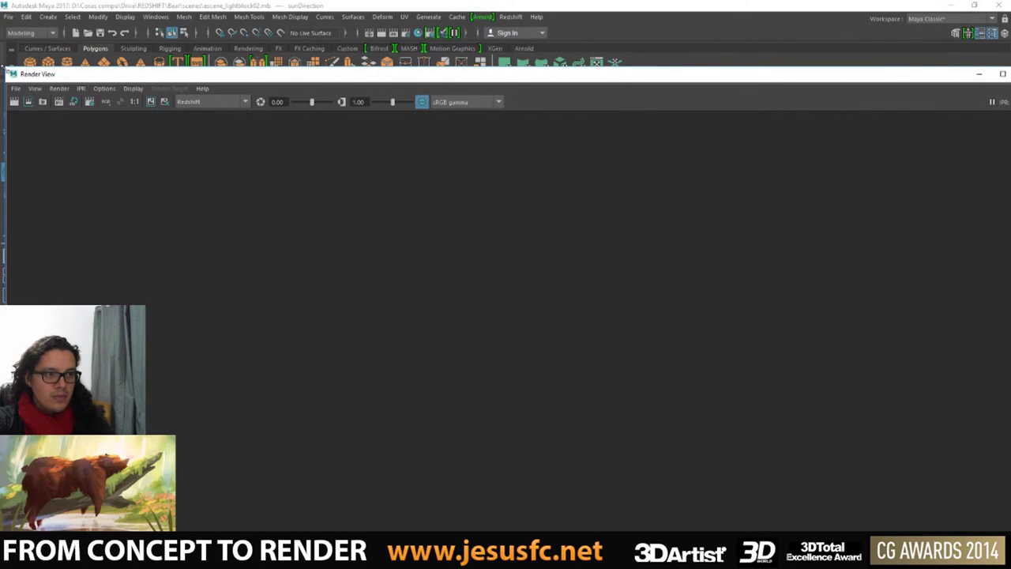
{"action": "left_click_drag", "start_coordinate": [24, 74], "coordinate": [312, 211]}
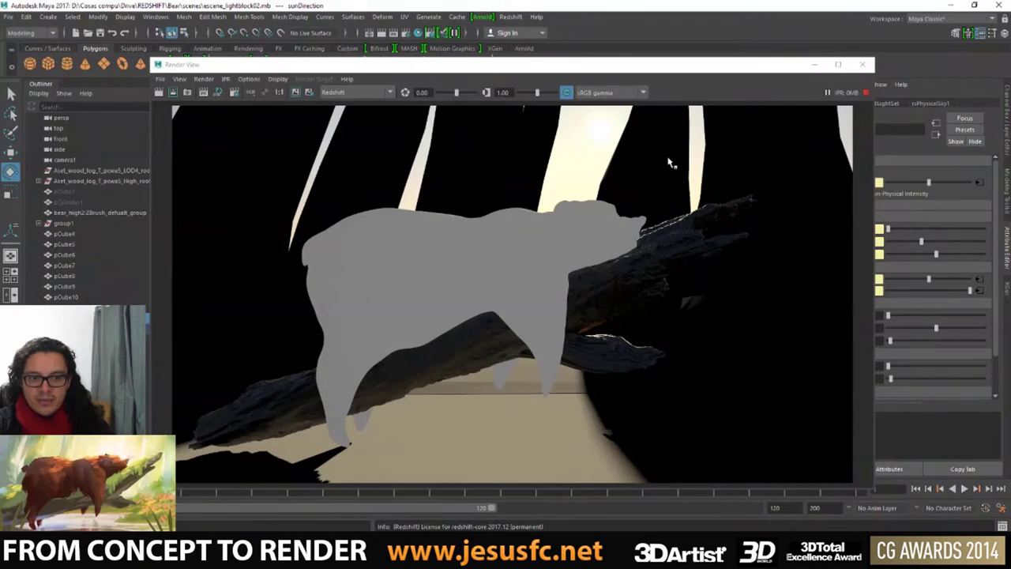
{"action": "left_click", "coordinate": [360, 93]}
{"action": "left_click", "coordinate": [371, 155]}
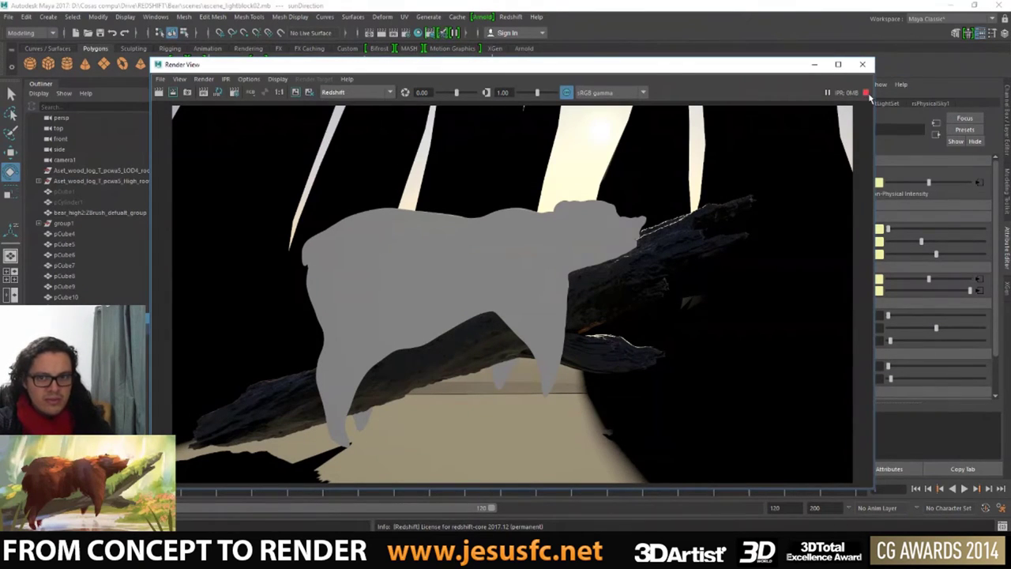
{"action": "left_click", "coordinate": [867, 93]}
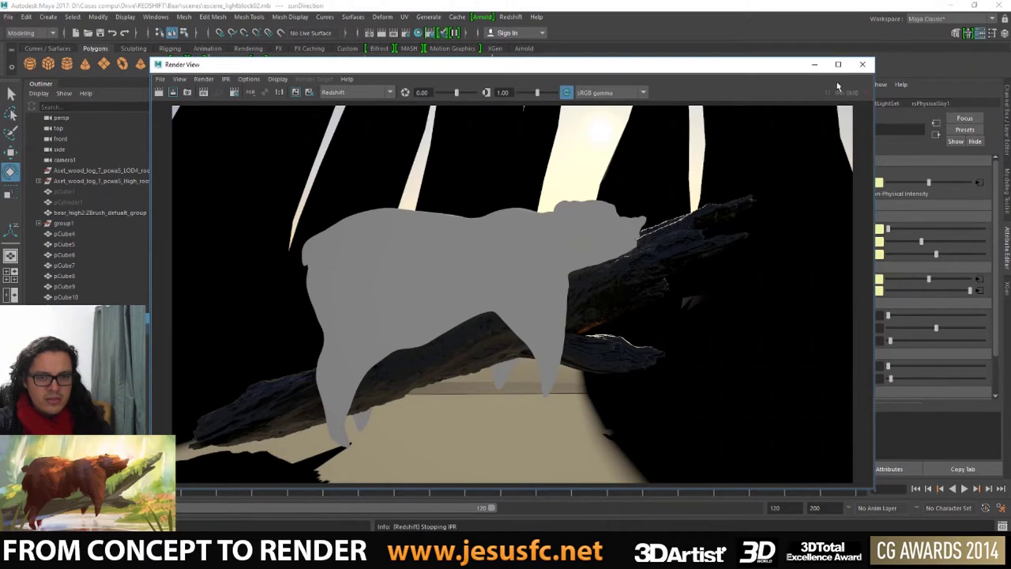
- Minimize Render View, select the bear, and place Hypershade aside
{"action": "left_click", "coordinate": [817, 67]}
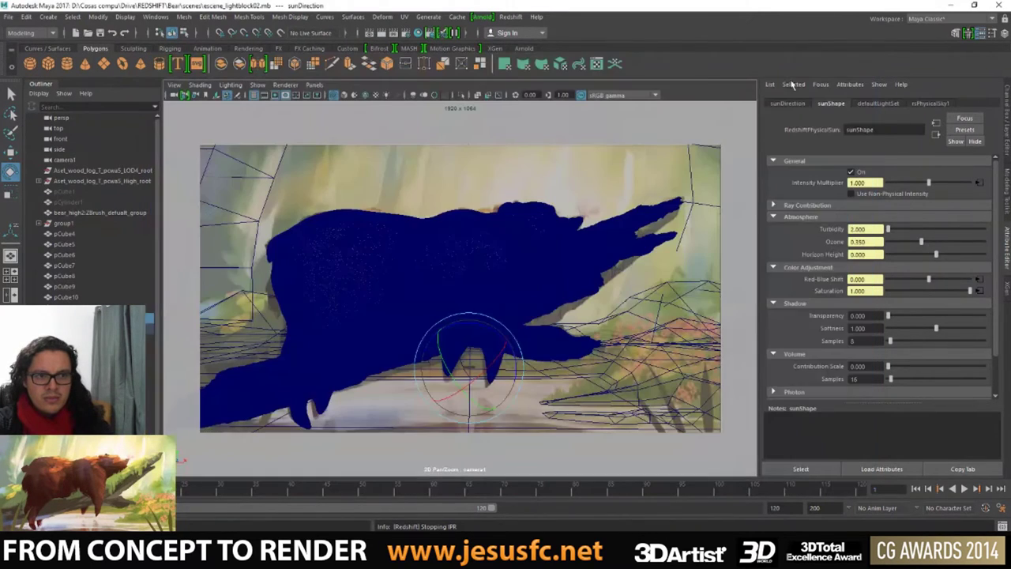
{"action": "left_click", "coordinate": [471, 260]}
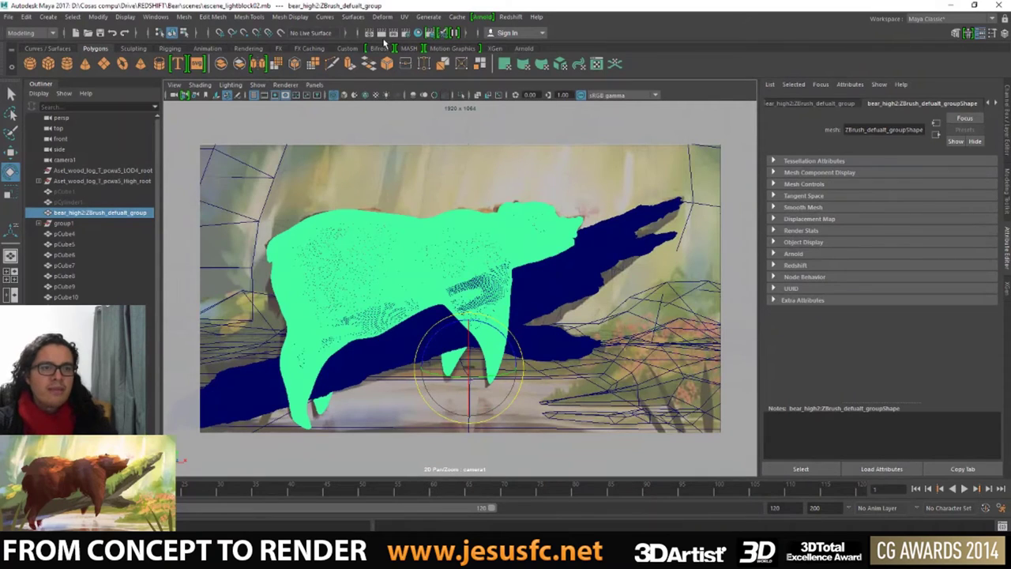
{"action": "left_click", "coordinate": [417, 35]}
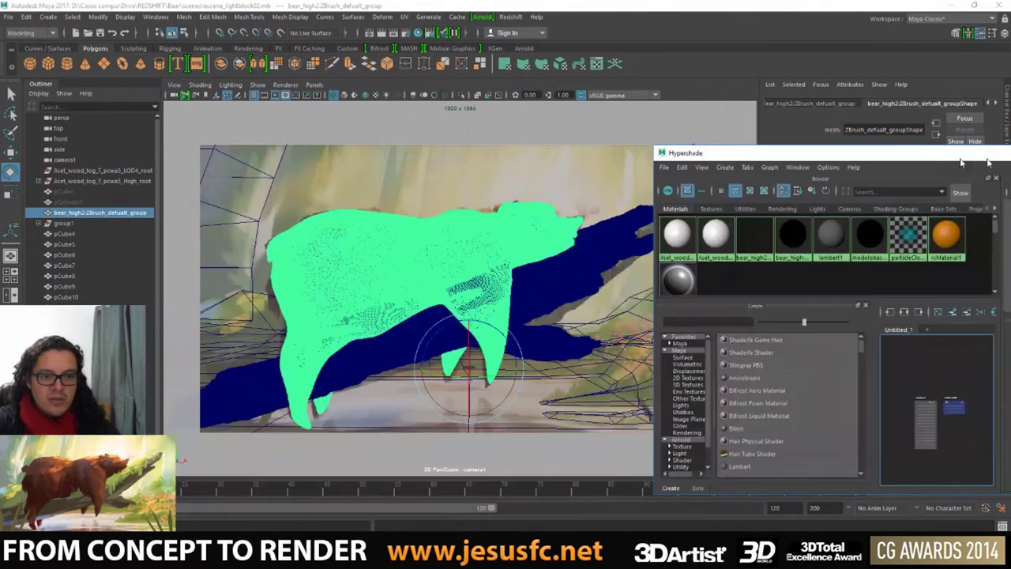
{"action": "left_click_drag", "start_coordinate": [358, 183], "coordinate": [1010, 158]}
- Select the image plane and bear, then show persp and camera1 side by side
{"action": "right_click", "coordinate": [511, 161]}
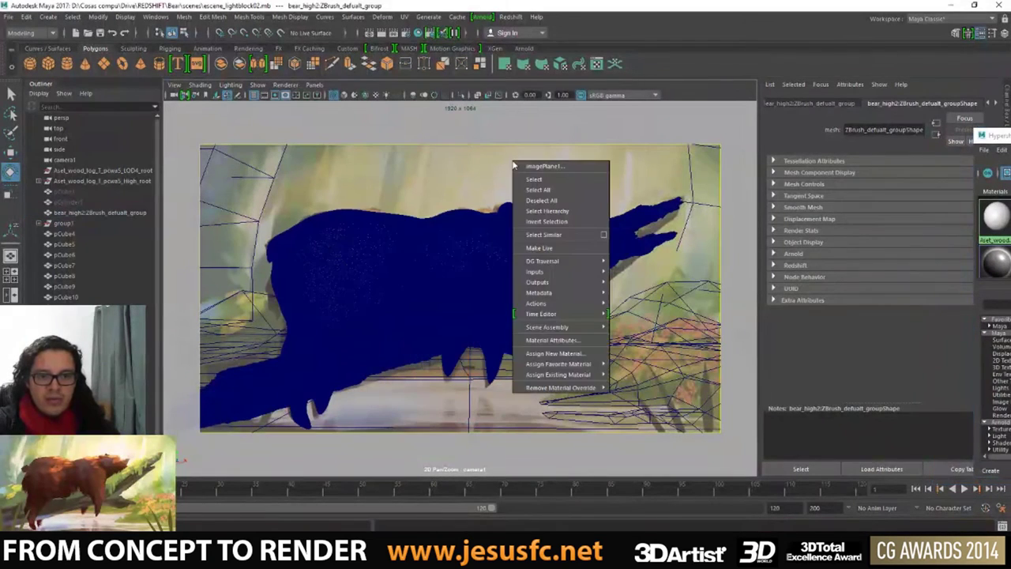
{"action": "left_click", "coordinate": [511, 169]}
{"action": "right_click", "coordinate": [510, 168]}
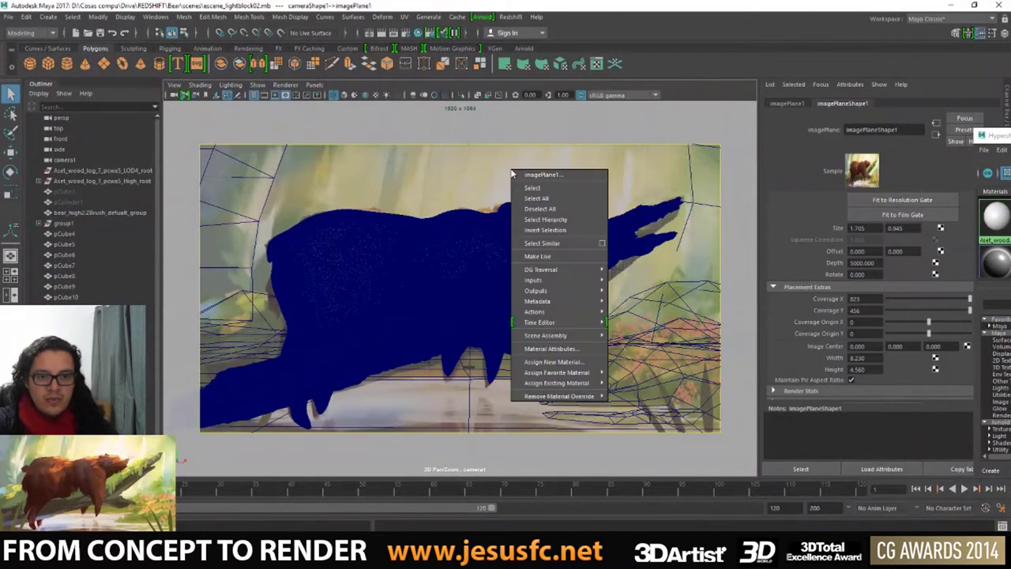
{"action": "left_click", "coordinate": [542, 227]}
{"action": "key", "text": "w"}
{"action": "right_click", "coordinate": [493, 185]}
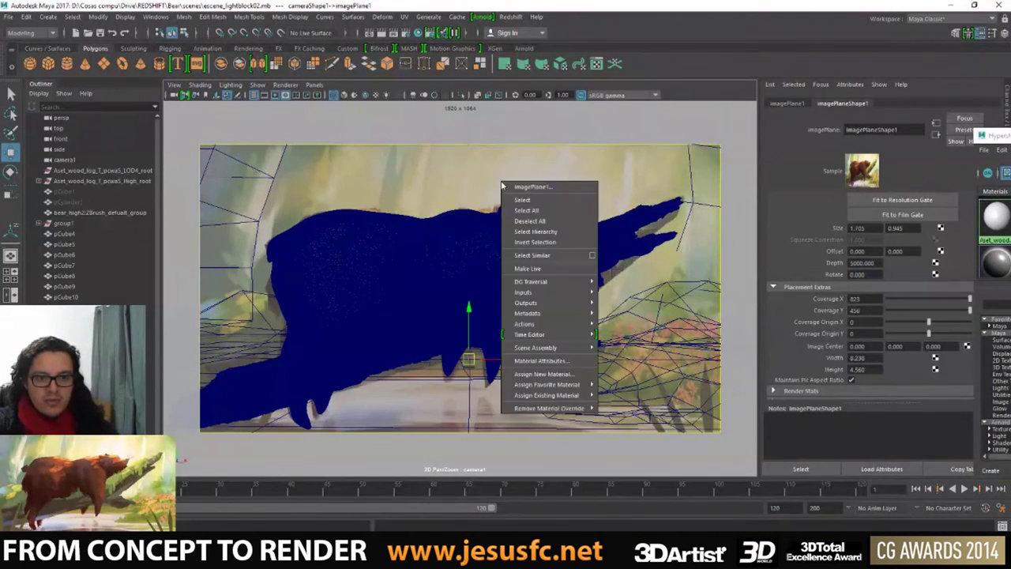
{"action": "key", "text": "space"}
- Select all scene geometry, assign rsMaterial1, and close Hypershade
{"action": "right_click", "coordinate": [401, 178]}
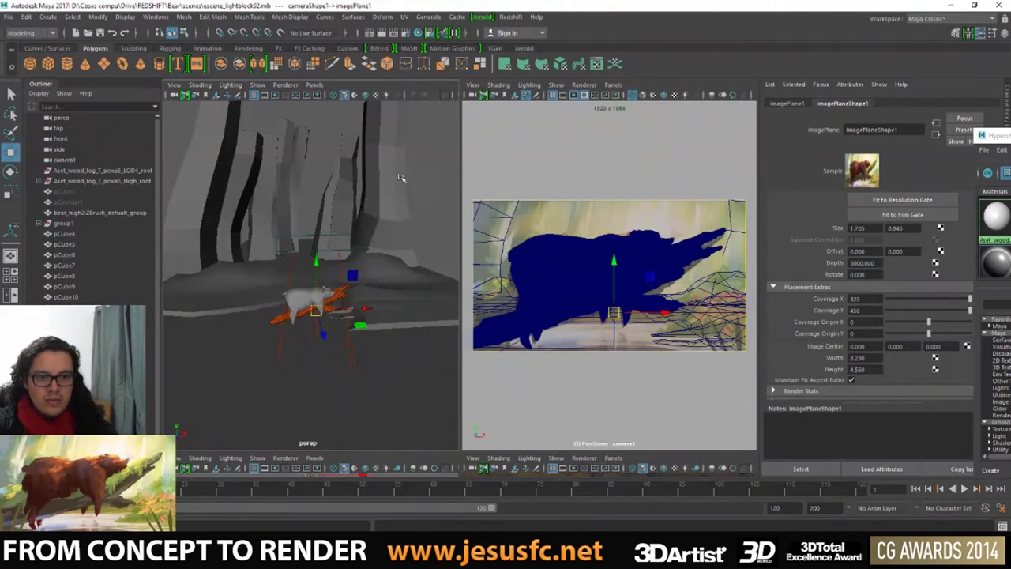
{"action": "right_click", "coordinate": [428, 152]}
{"action": "left_click", "coordinate": [413, 218]}
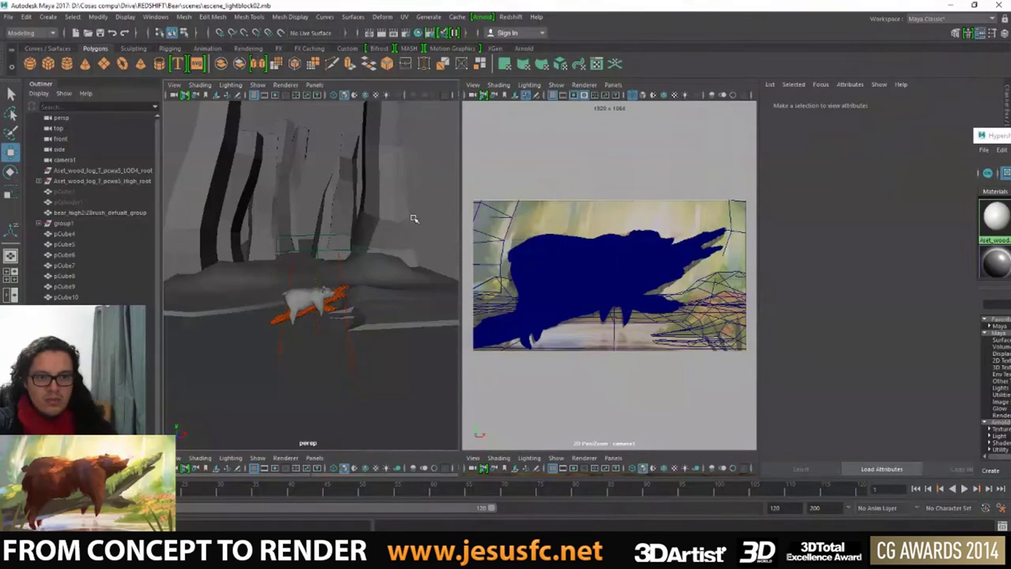
{"action": "right_click_drag", "start_coordinate": [423, 197], "coordinate": [424, 221]}
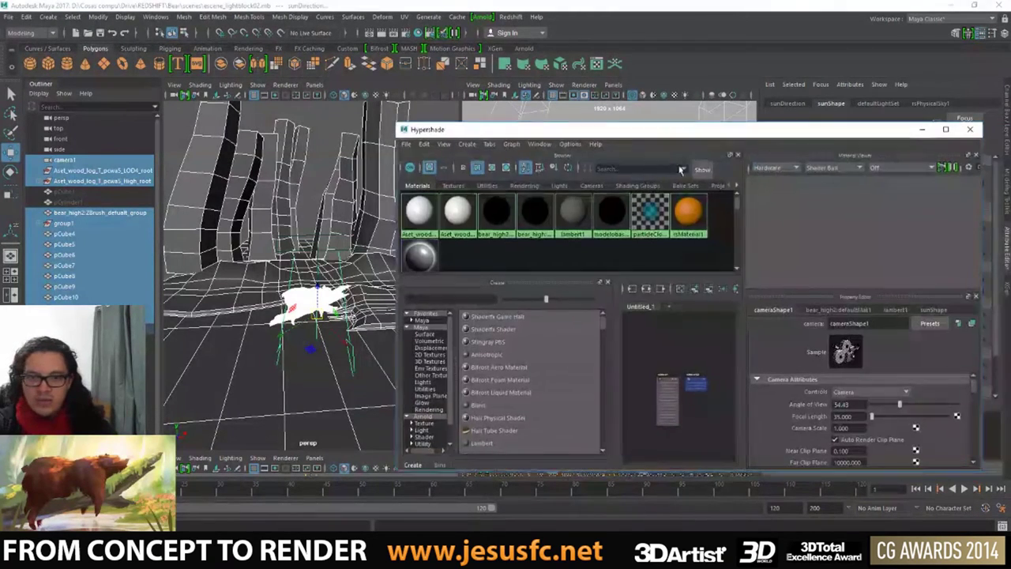
{"action": "right_click_drag", "start_coordinate": [688, 209], "coordinate": [740, 189]}
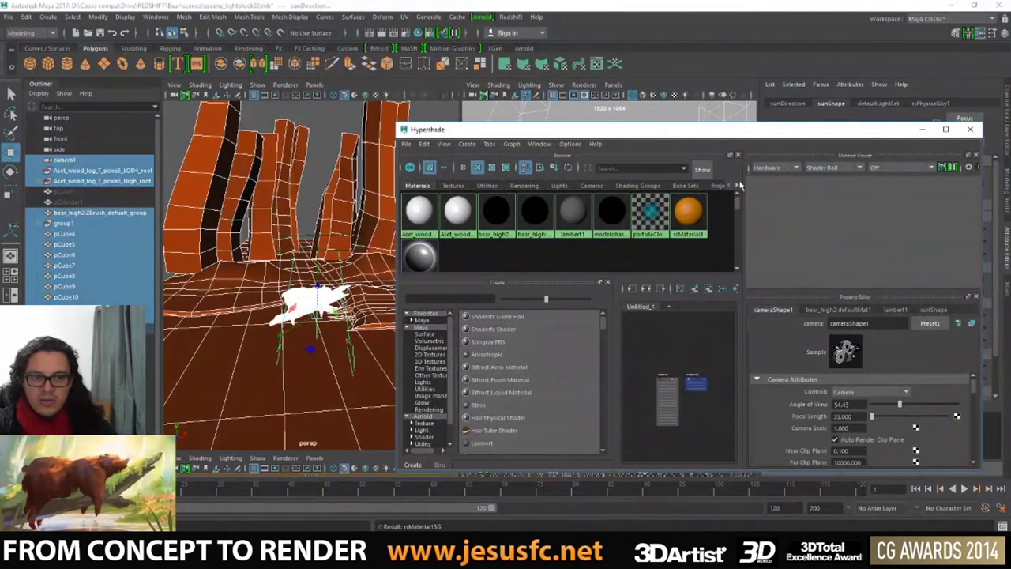
{"action": "left_click", "coordinate": [920, 129]}
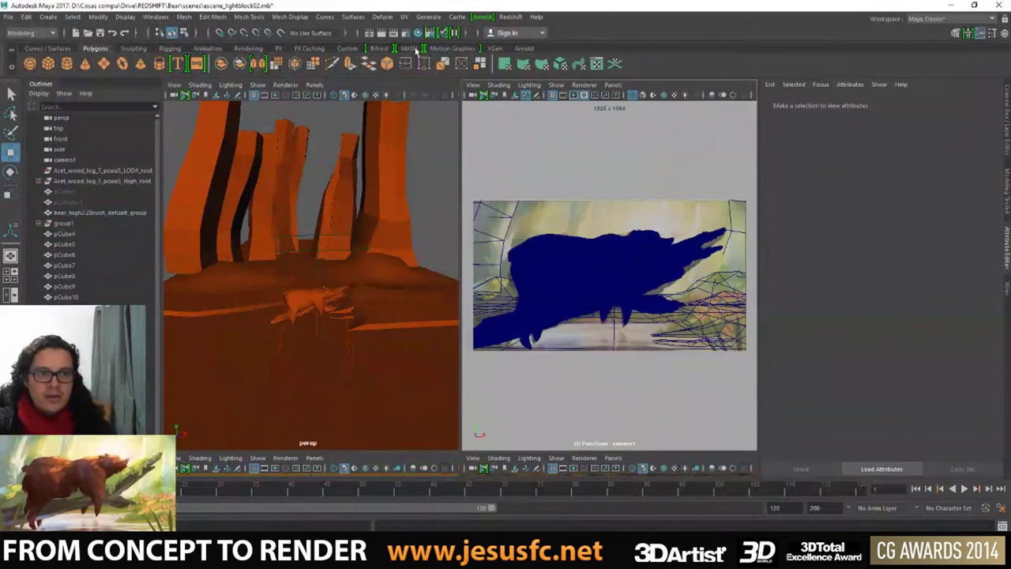
- Open Render View and start a live Redshift IPR render of the scene
{"action": "left_click", "coordinate": [369, 33]}
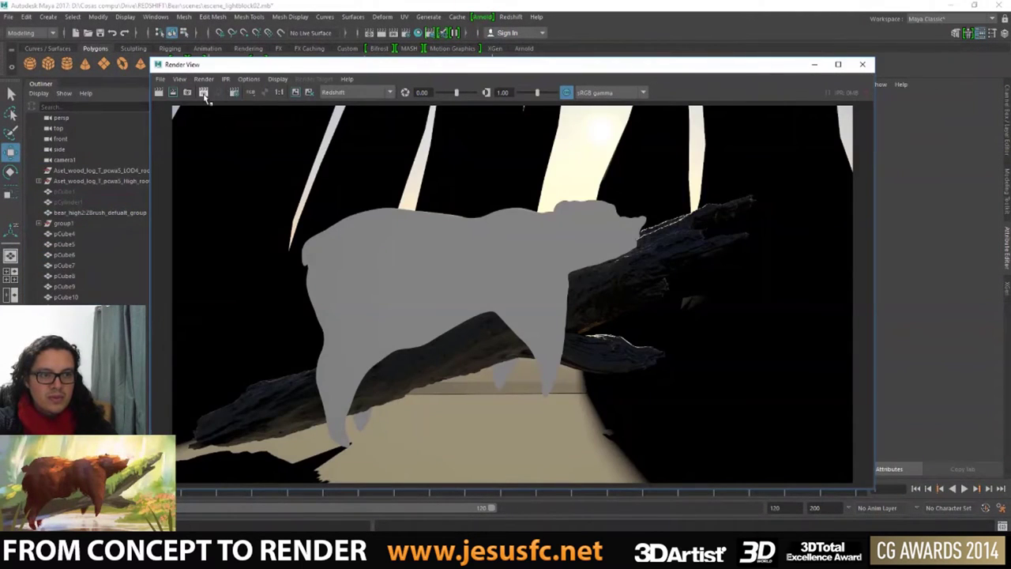
{"action": "left_click", "coordinate": [203, 92]}
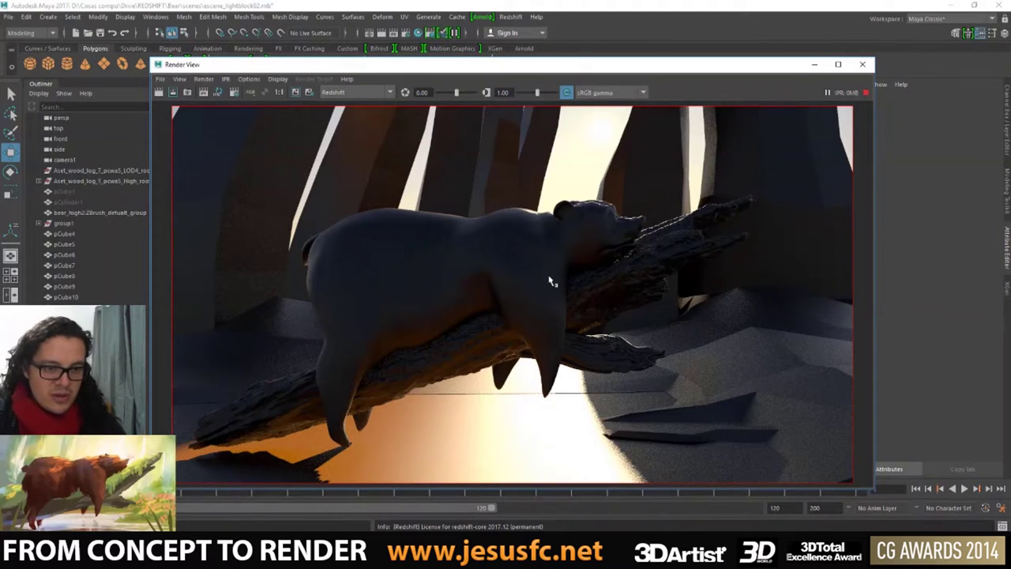
{"action": "left_click_drag", "start_coordinate": [593, 66], "coordinate": [504, 58]}
- Compare the render with the bear concept painting, then shrink Render View to reveal viewports
{"action": "key", "text": "alt+Tab"}
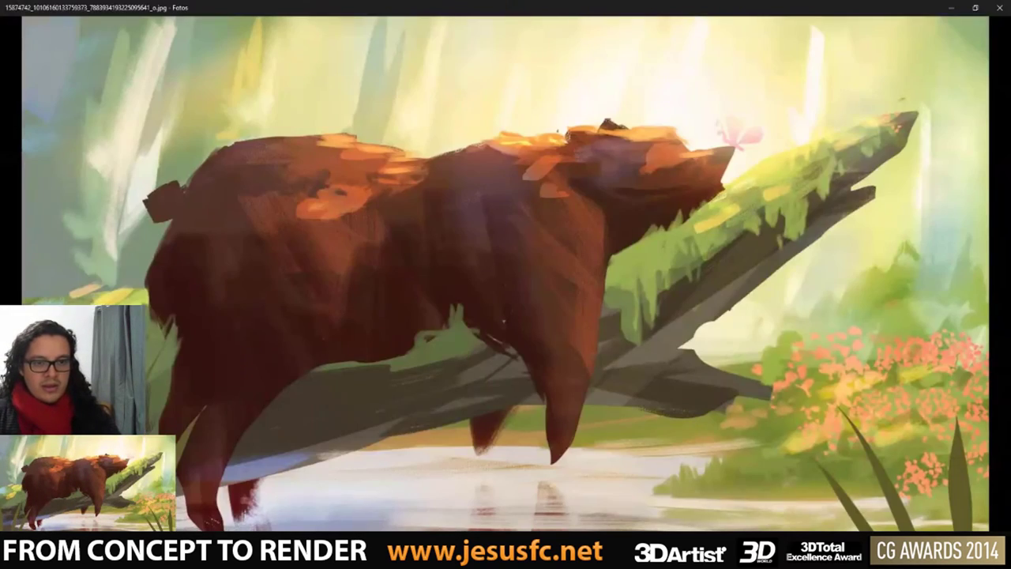
{"action": "key", "text": "alt+Tab"}
{"action": "key", "text": "alt+Tab"}
{"action": "key", "text": "alt+Tab"}
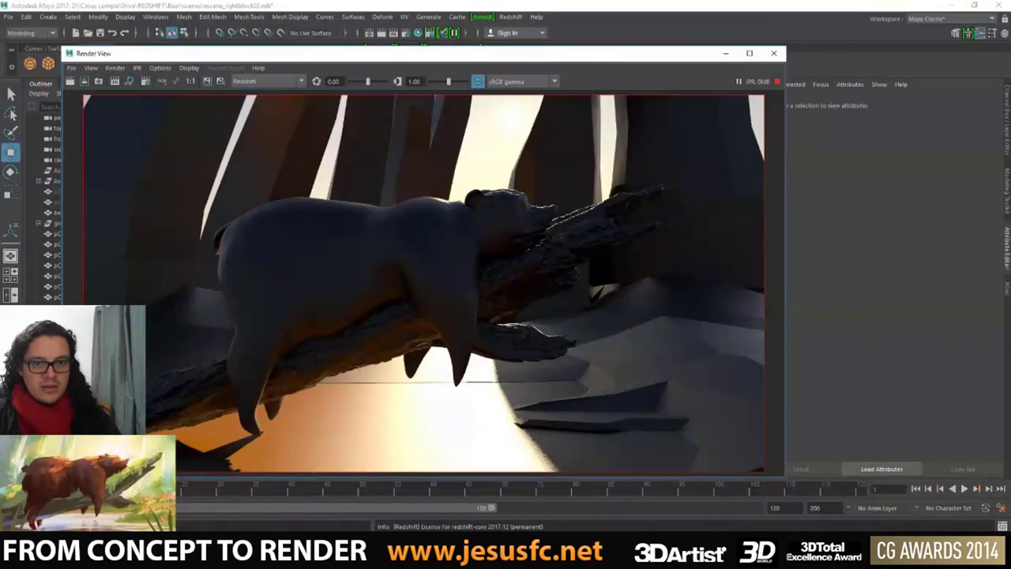
{"action": "key", "text": "alt+Tab"}
{"action": "key", "text": "alt+Tab"}
{"action": "key", "text": "alt+Tab"}
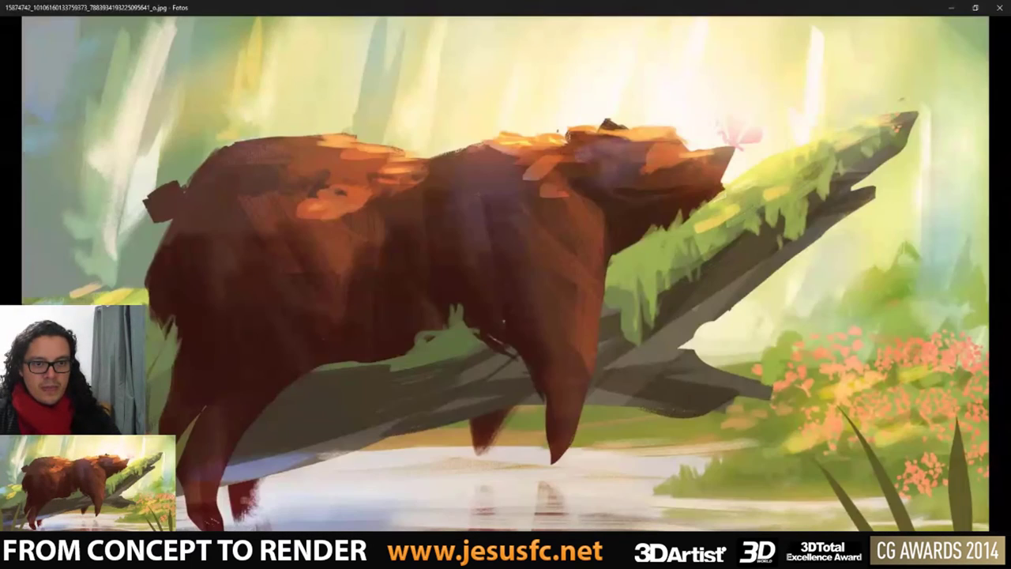
{"action": "key", "text": "alt+Tab"}
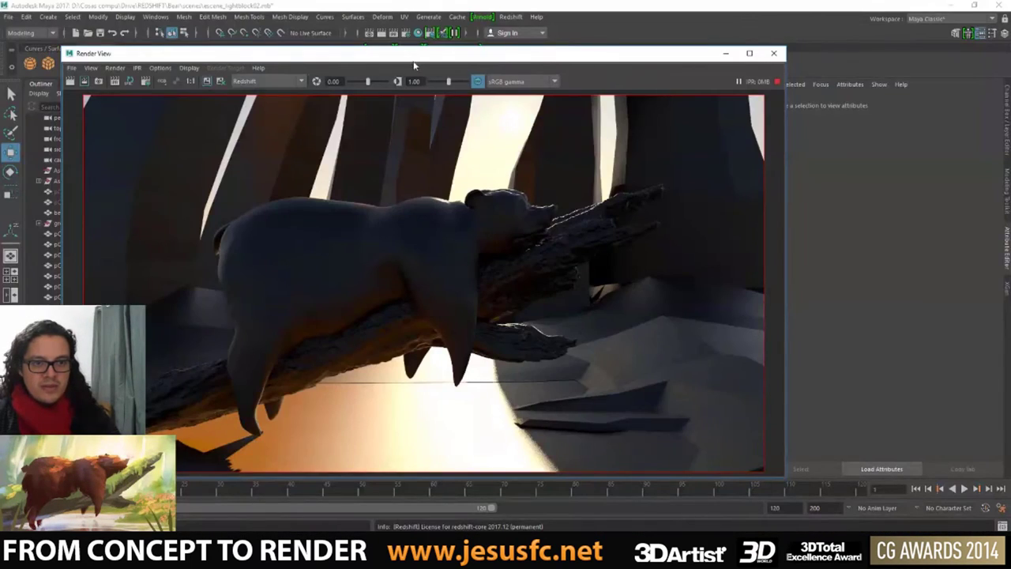
{"action": "left_click_drag", "start_coordinate": [413, 60], "coordinate": [431, 134]}
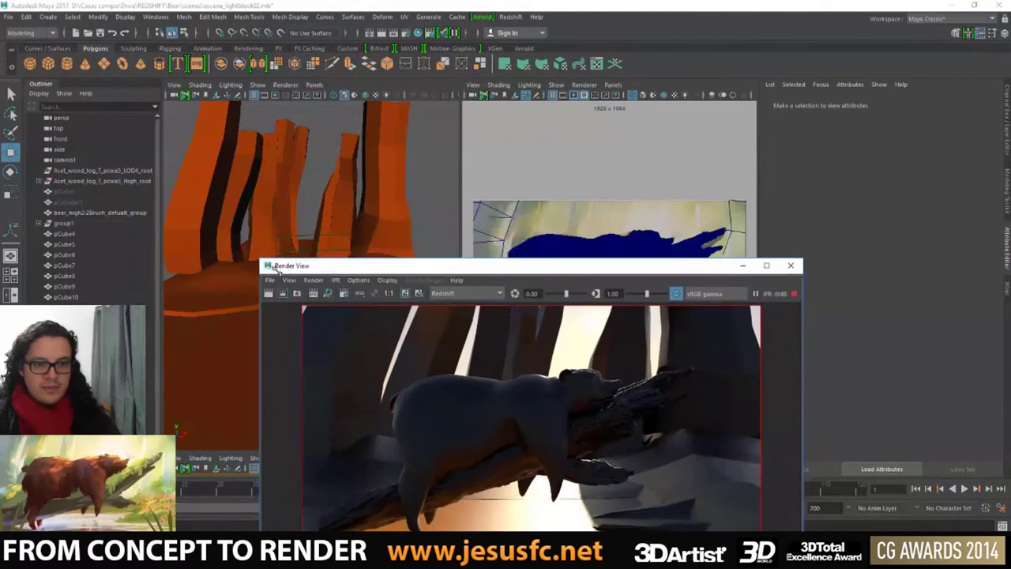
{"action": "left_click_drag", "start_coordinate": [82, 134], "coordinate": [293, 282]}
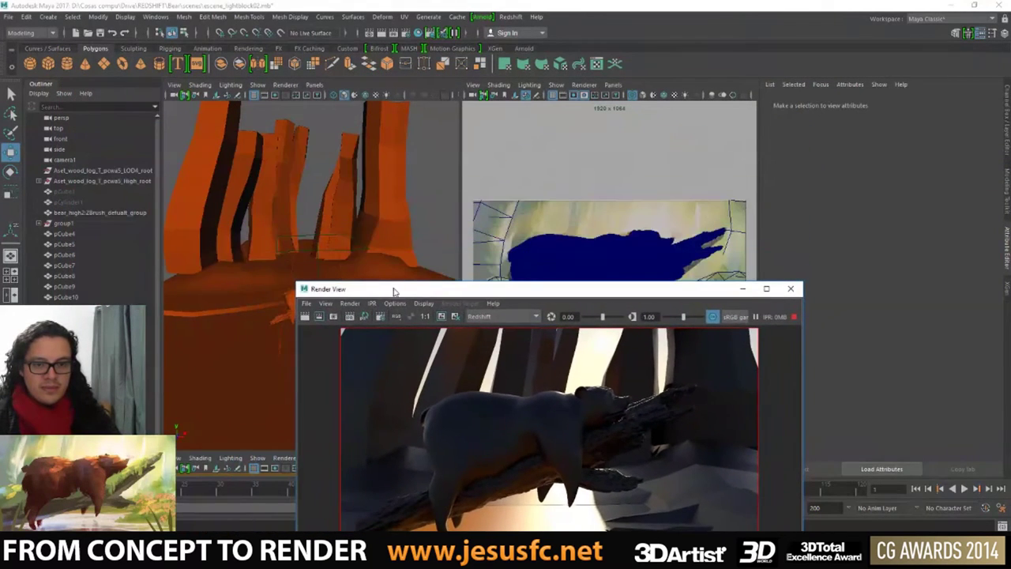
{"action": "left_click_drag", "start_coordinate": [391, 286], "coordinate": [470, 178]}
- Move the pCube10 plank right, then slightly left, checking against the concept painting
{"action": "left_click", "coordinate": [300, 178]}
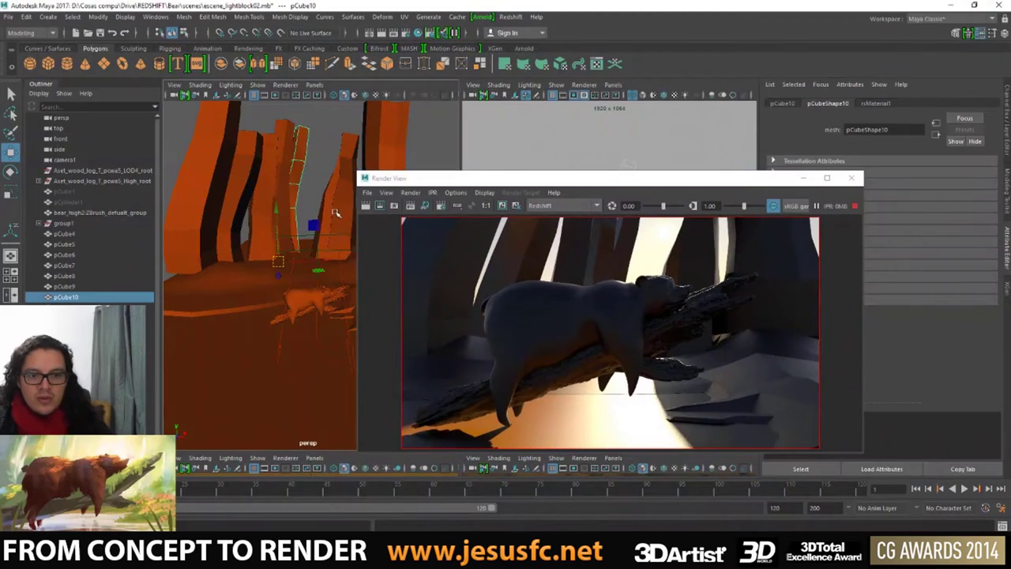
{"action": "left_click_drag", "start_coordinate": [323, 262], "coordinate": [337, 261]}
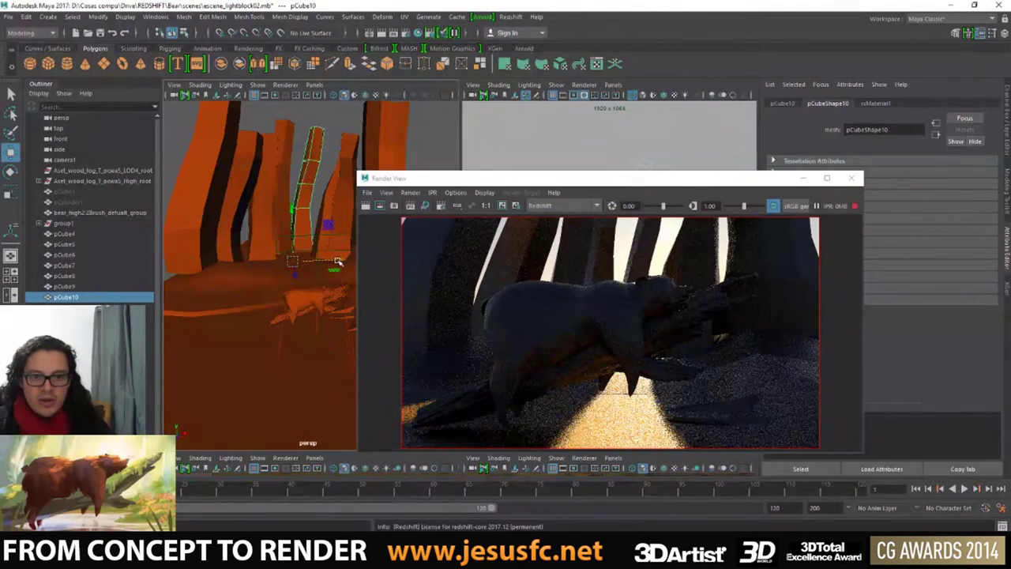
{"action": "key", "text": "alt+Tab"}
{"action": "key", "text": "alt+Tab"}
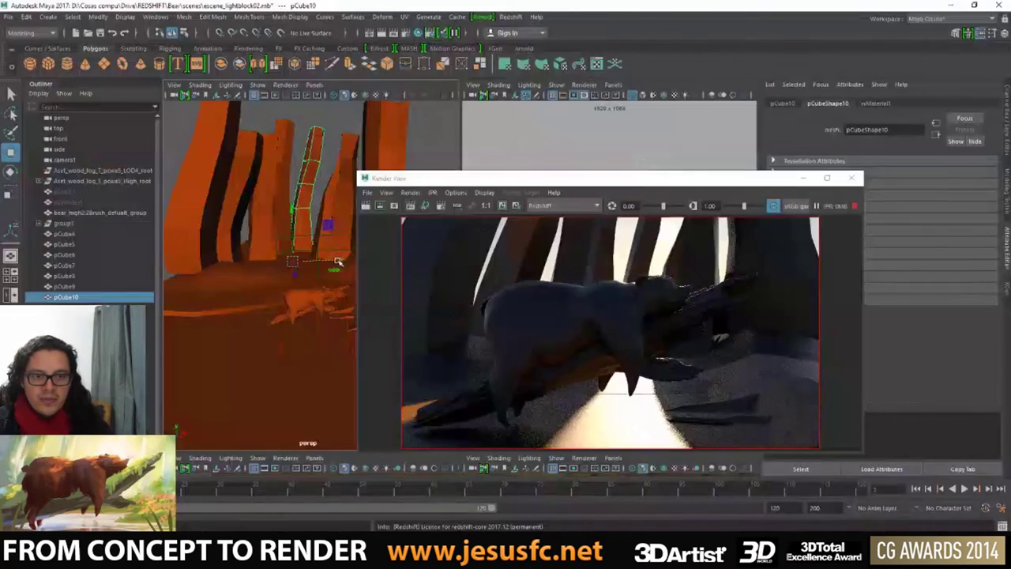
{"action": "left_click_drag", "start_coordinate": [345, 263], "coordinate": [344, 262]}
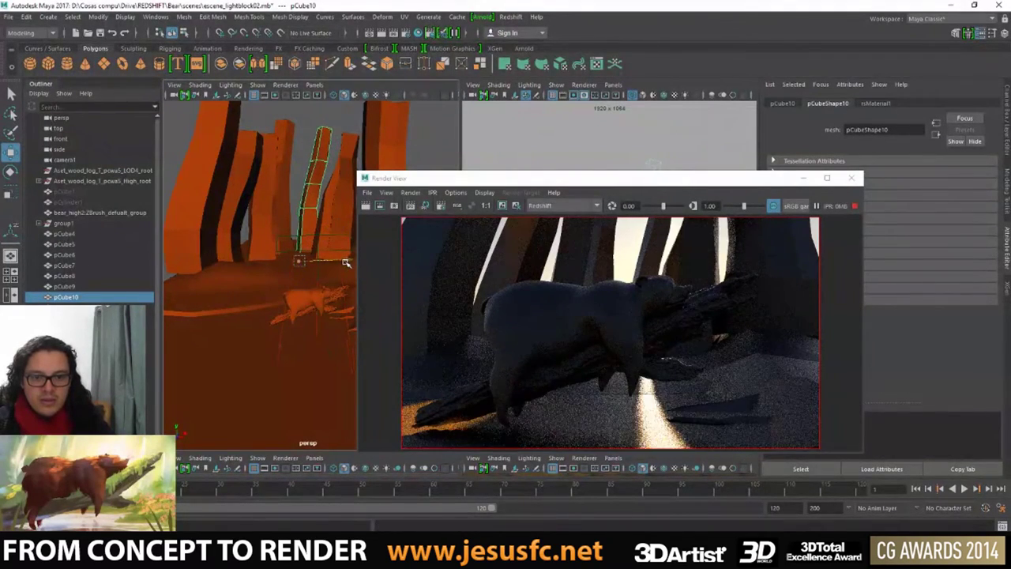
{"action": "key", "text": "alt+Tab"}
{"action": "key", "text": "alt+Tab"}
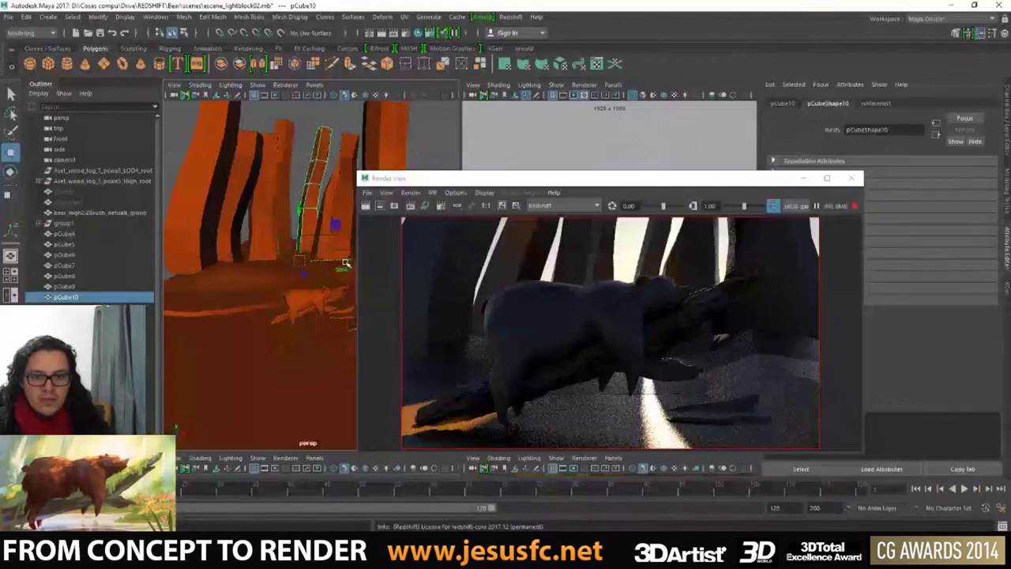
{"action": "left_click_drag", "start_coordinate": [346, 263], "coordinate": [307, 251]}
- Duplicate the plank as pCube11, shift pCube6, and bring the render window forward
{"action": "key", "text": "shift+d"}
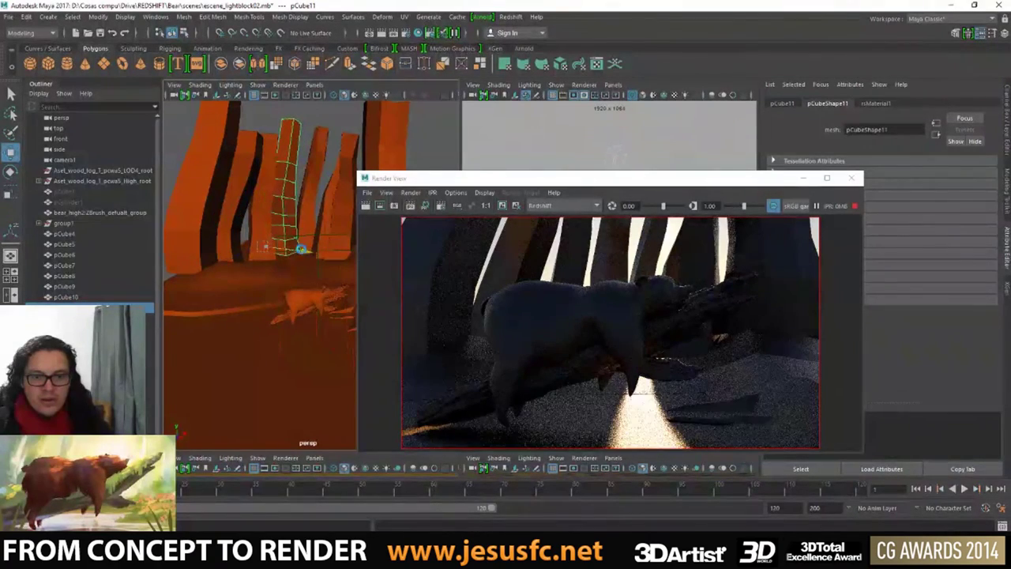
{"action": "key", "text": "alt+Tab"}
{"action": "key", "text": "alt+Tab"}
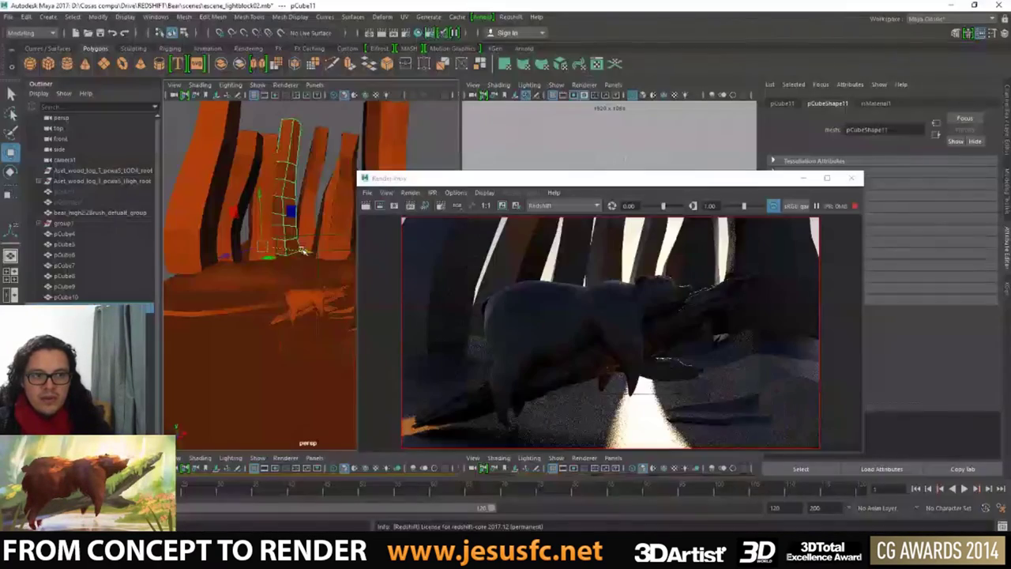
{"action": "left_click", "coordinate": [256, 219]}
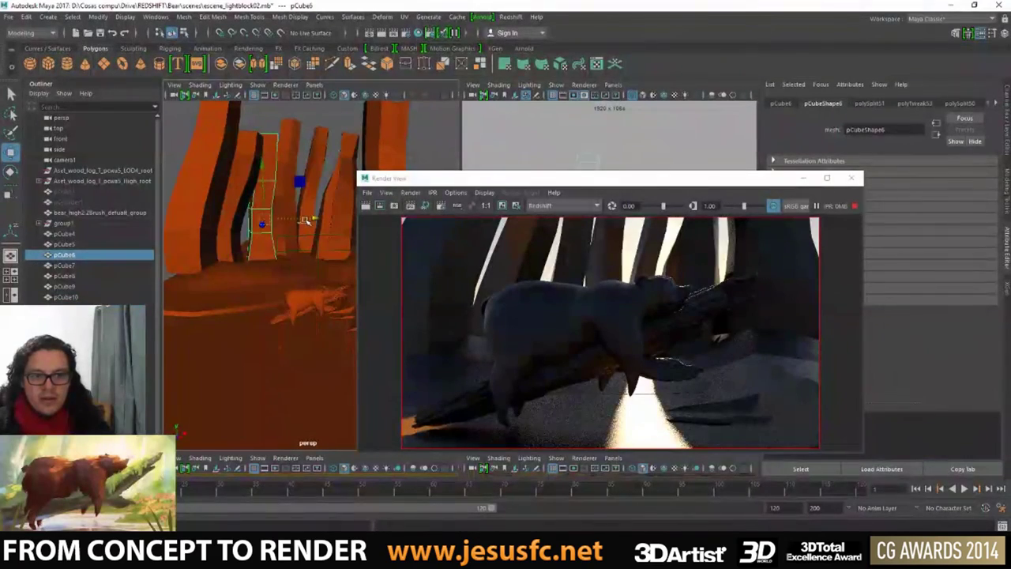
{"action": "left_click_drag", "start_coordinate": [284, 220], "coordinate": [299, 220]}
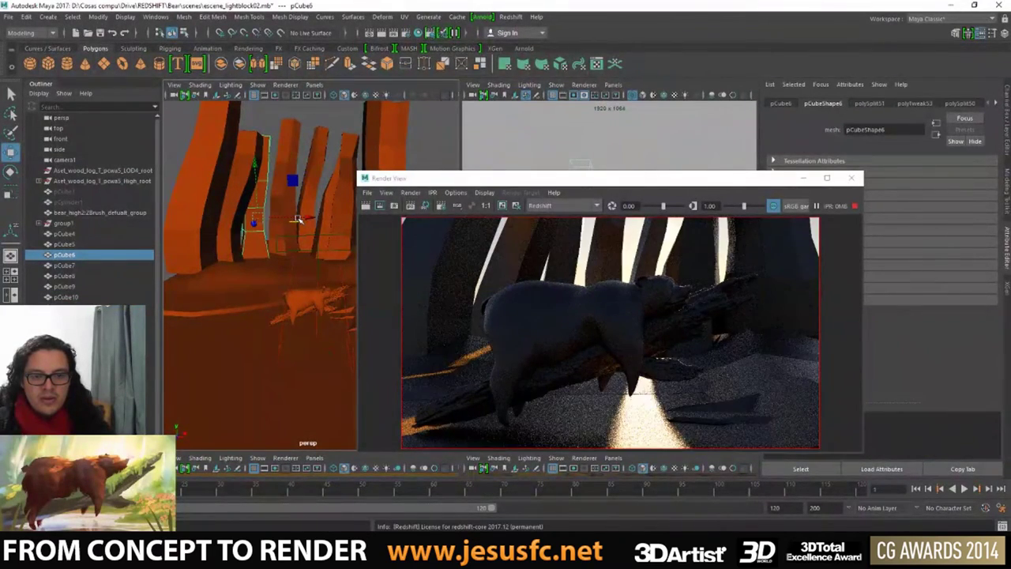
{"action": "key", "text": "alt+Tab"}
{"action": "key", "text": "alt+Tab"}
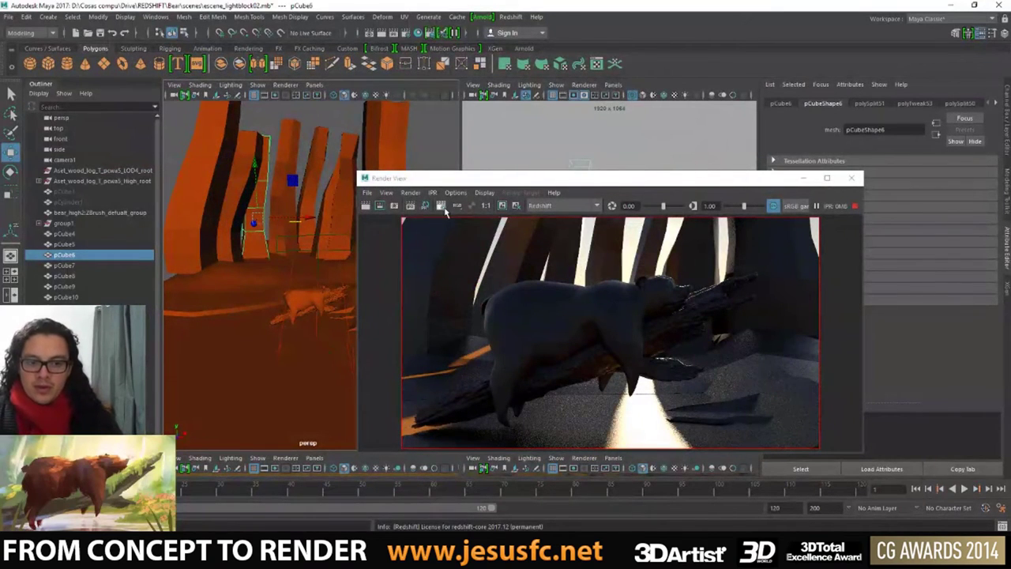
{"action": "left_click", "coordinate": [514, 183]}
{"action": "left_click_drag", "start_coordinate": [514, 183], "coordinate": [429, 146]}
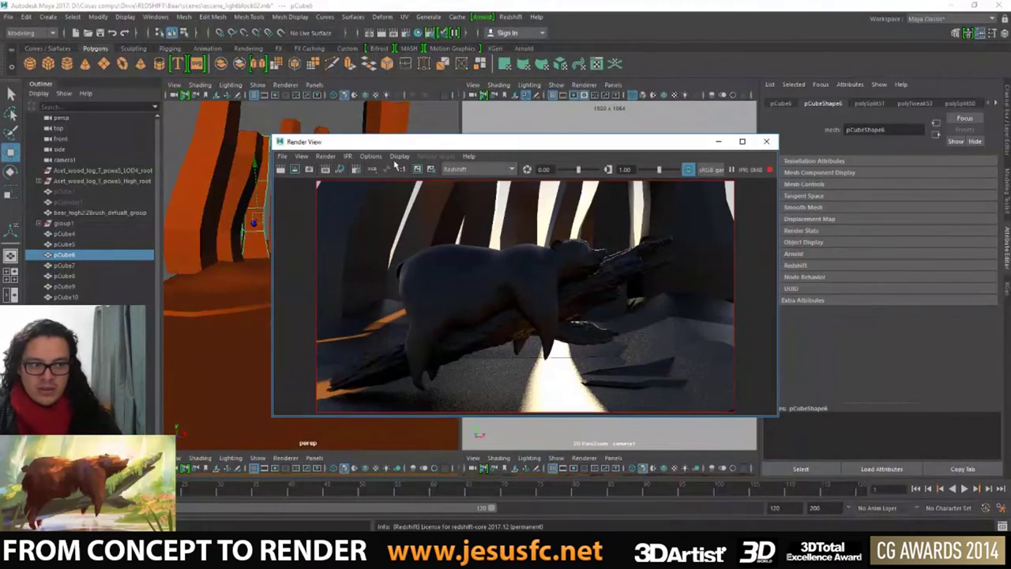
- In Render Settings GI, set Primary and Secondary GI Engine to Brute Force
{"action": "left_click", "coordinate": [408, 32]}
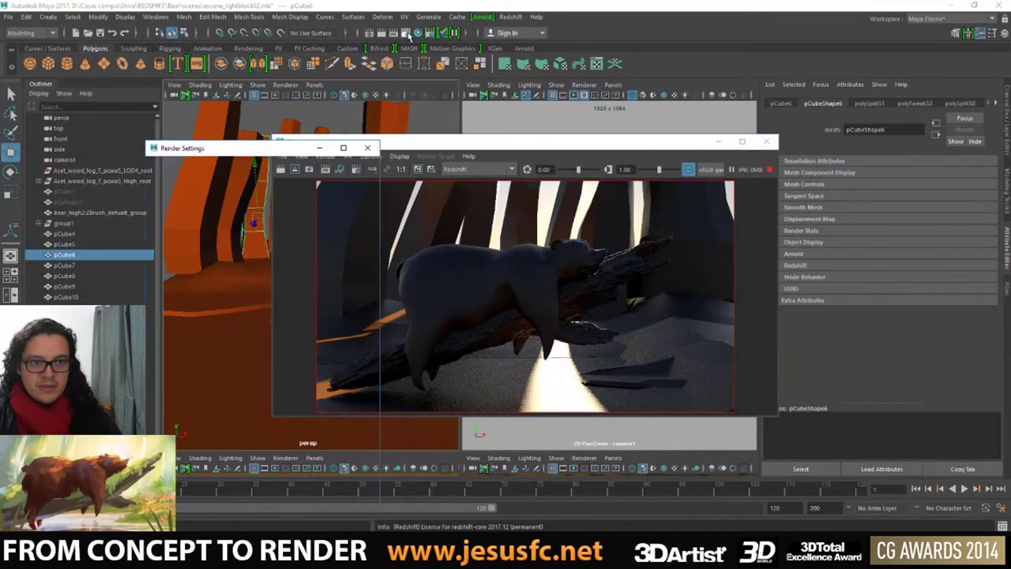
{"action": "left_click", "coordinate": [254, 205]}
{"action": "left_click", "coordinate": [274, 203]}
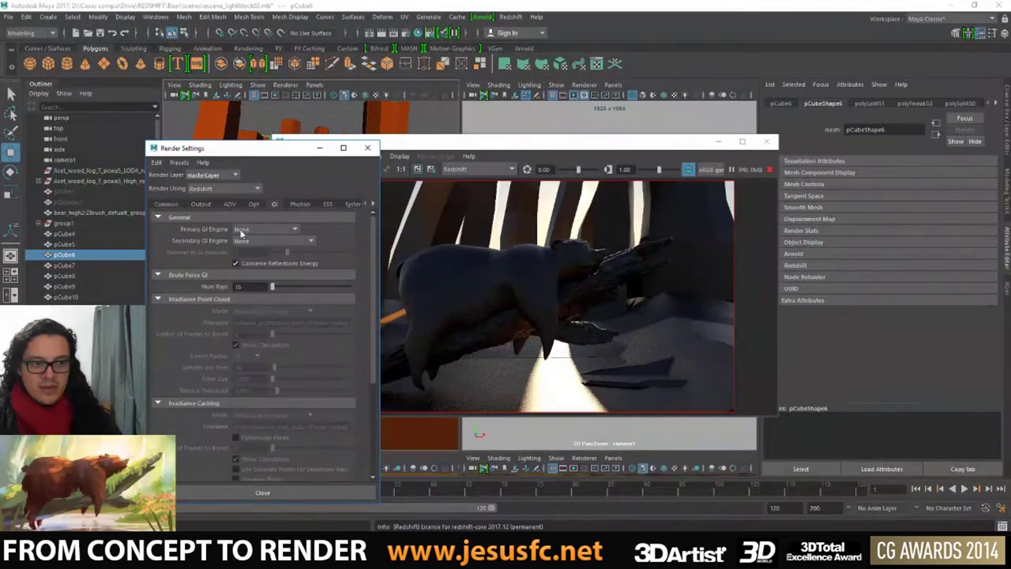
{"action": "left_click", "coordinate": [246, 231]}
{"action": "left_click", "coordinate": [247, 241]}
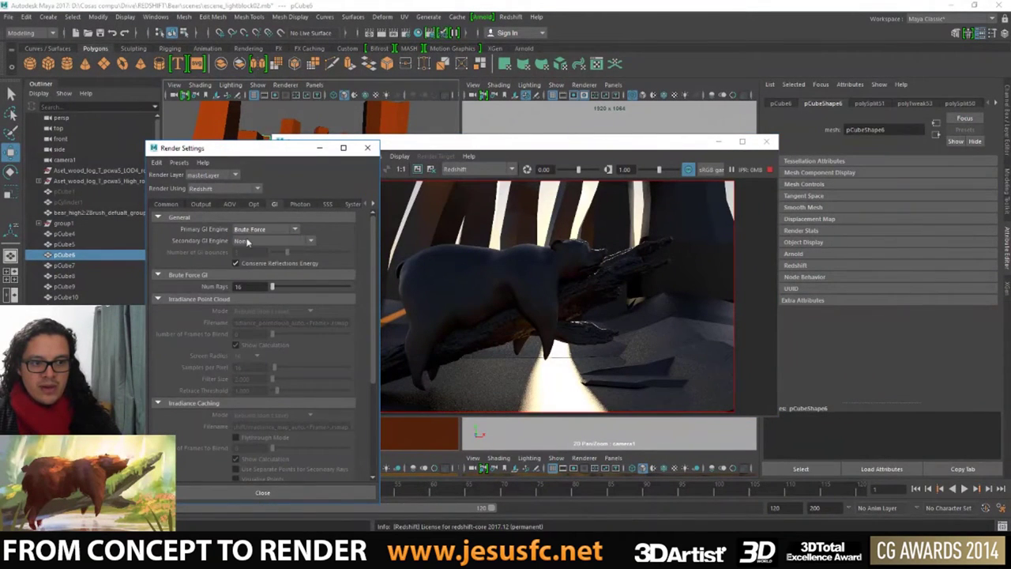
{"action": "left_click", "coordinate": [247, 240]}
{"action": "left_click", "coordinate": [253, 253]}
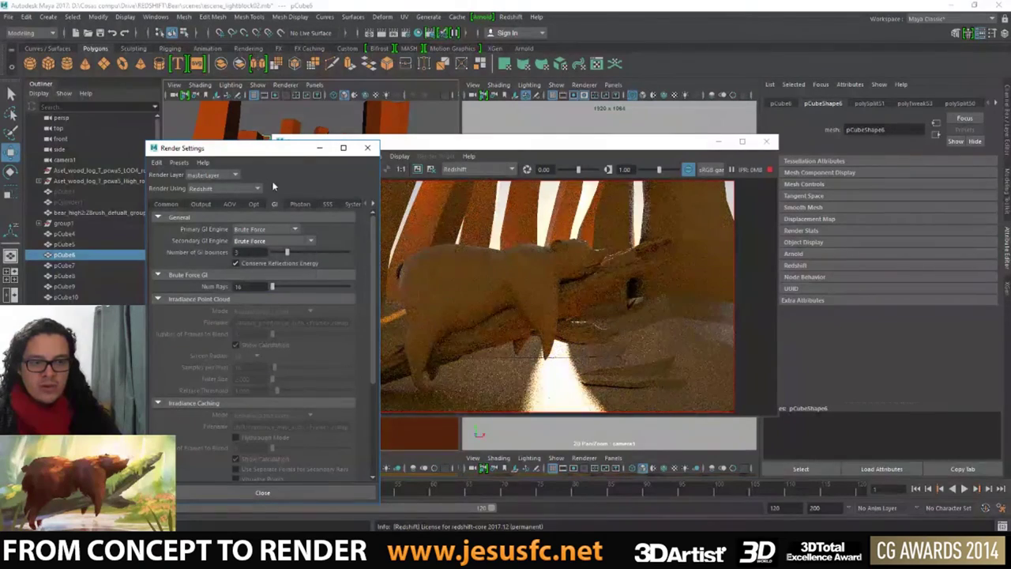
- Move Render Settings away and bring the render window to the front
{"action": "left_click_drag", "start_coordinate": [312, 148], "coordinate": [214, 113]}
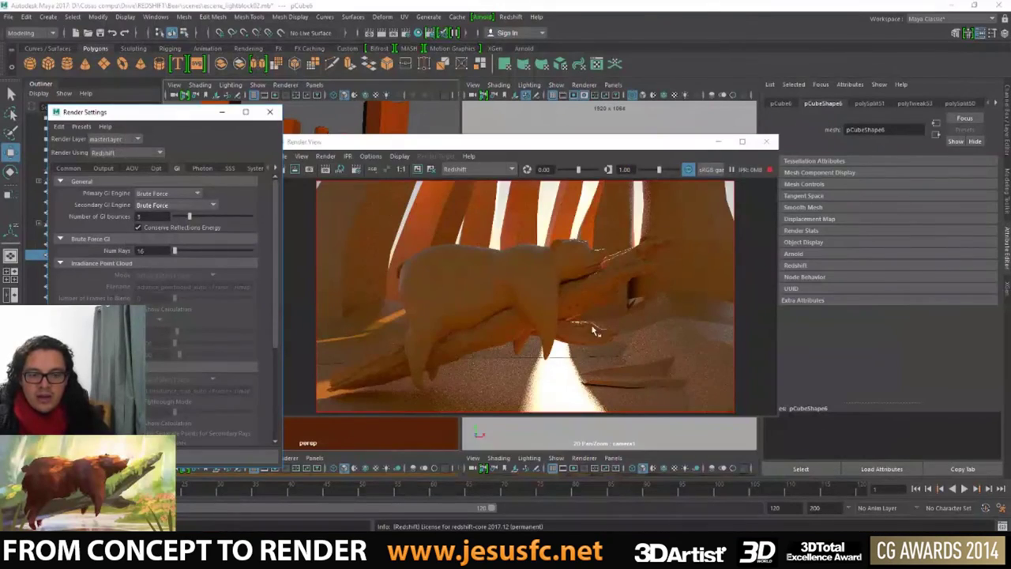
{"action": "left_click", "coordinate": [594, 330]}
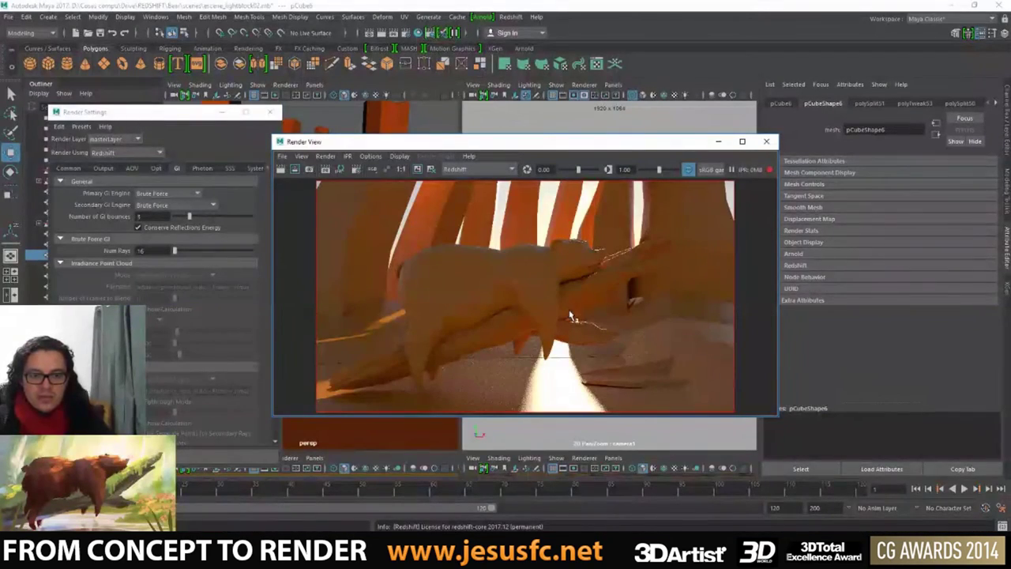
{"action": "left_click", "coordinate": [471, 157]}
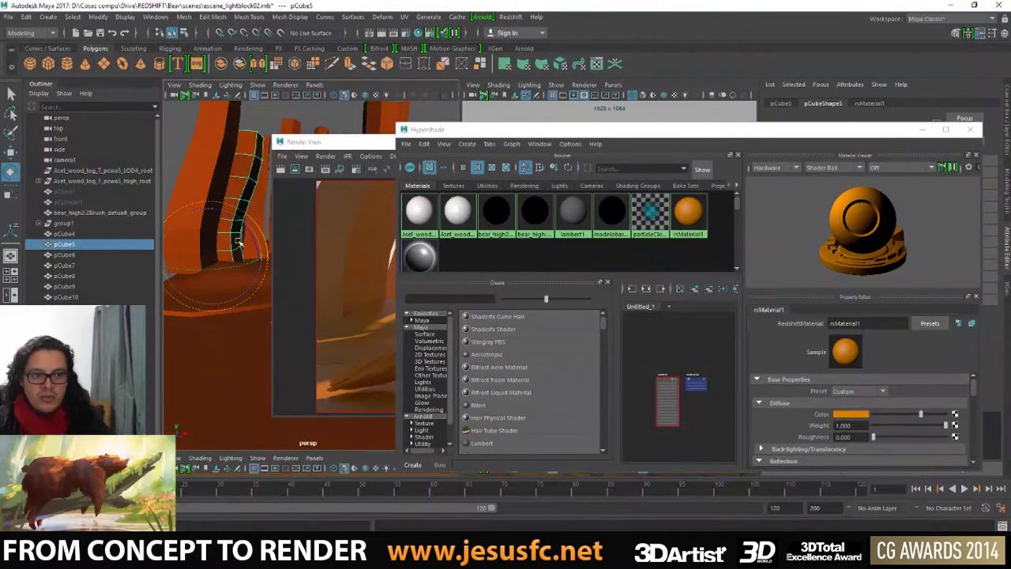
- Bend a plank by soft-selecting its vertex loop and moving the vertices
{"action": "left_click", "coordinate": [929, 132]}
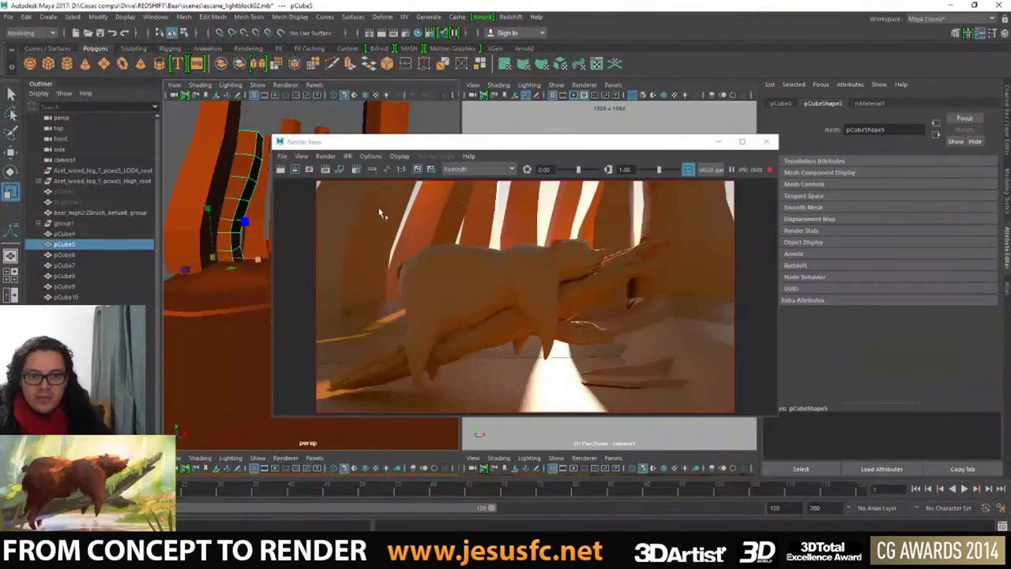
{"action": "double_click", "coordinate": [244, 237]}
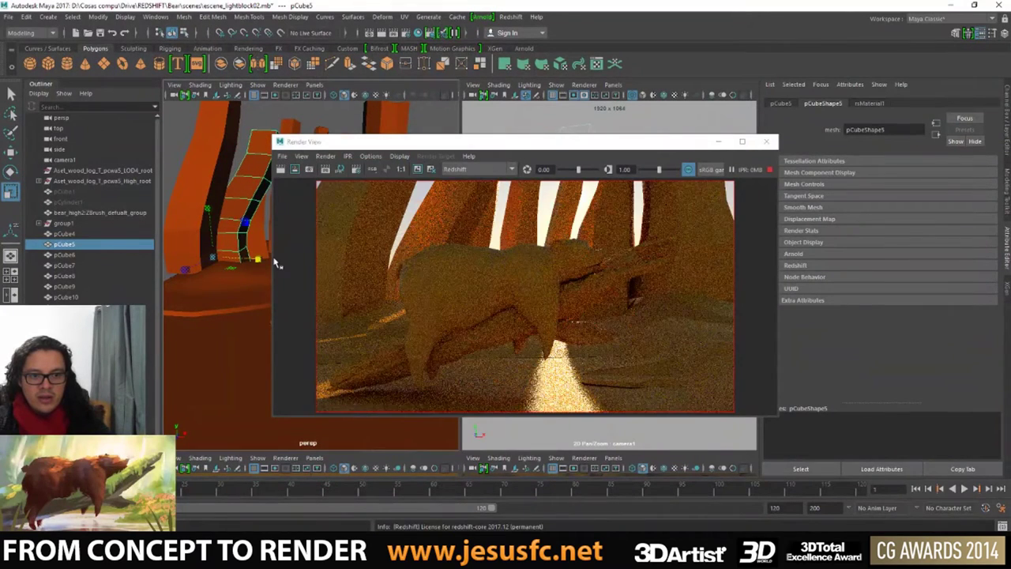
{"action": "left_click", "coordinate": [276, 263]}
{"action": "left_click", "coordinate": [248, 257]}
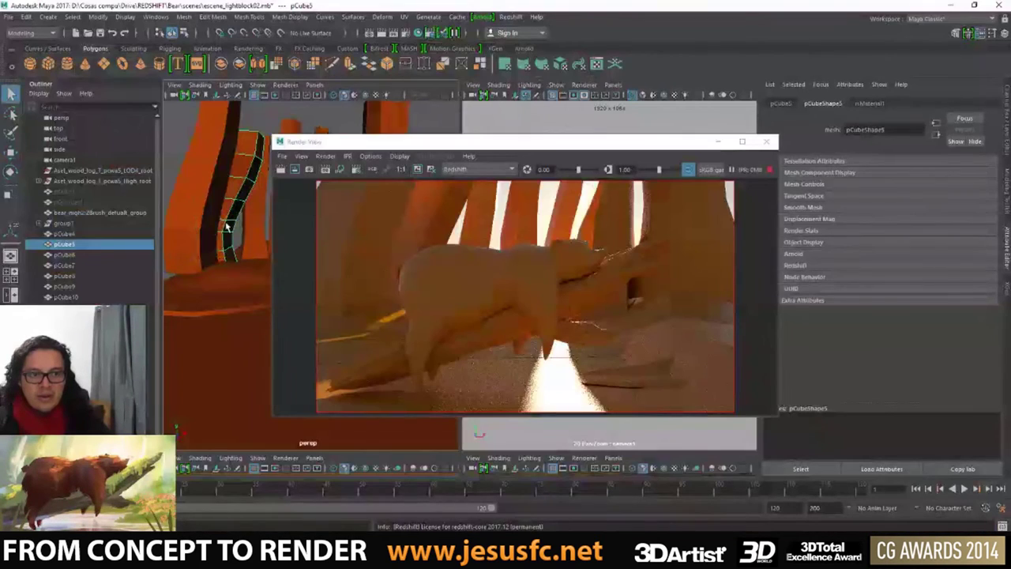
{"action": "right_click", "coordinate": [225, 227]}
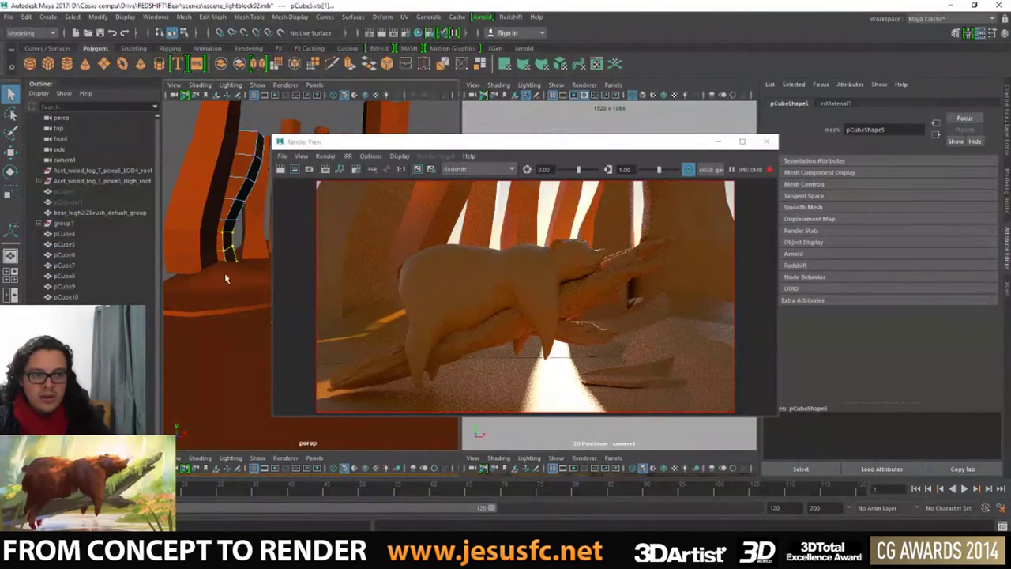
{"action": "key", "text": "b"}
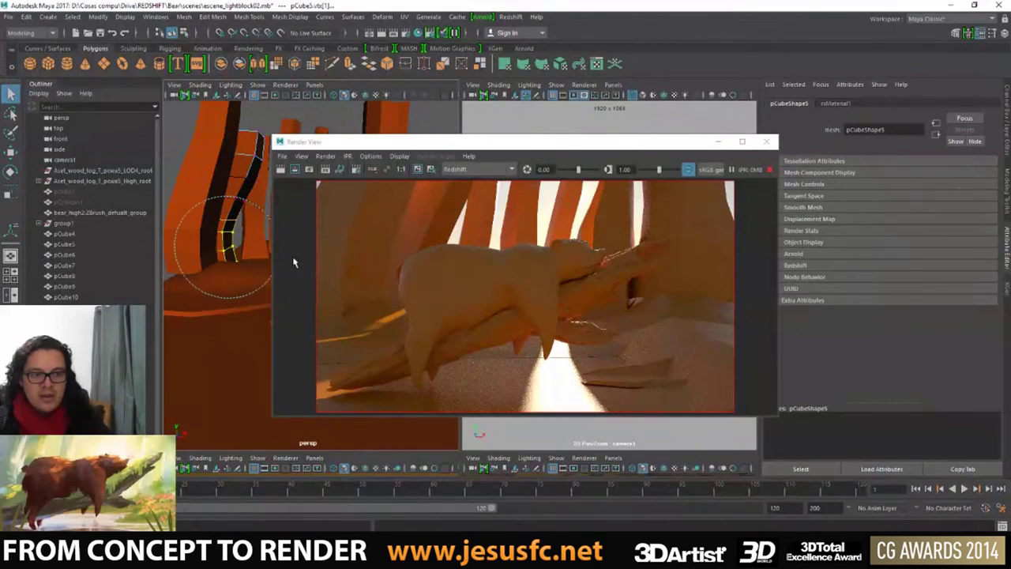
{"action": "key", "text": "w"}
{"action": "left_click_drag", "start_coordinate": [251, 252], "coordinate": [269, 249]}
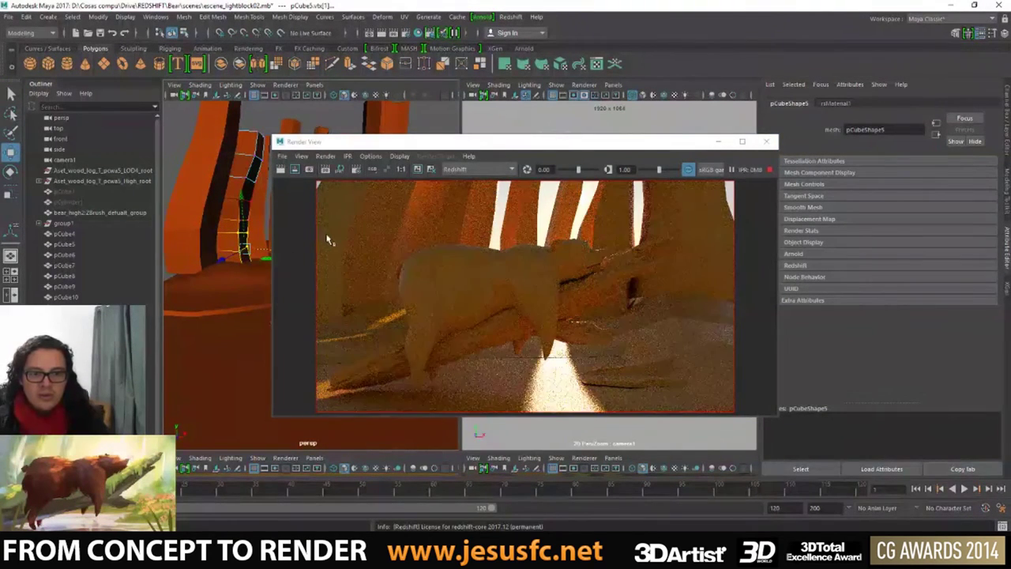
{"action": "left_click_drag", "start_coordinate": [274, 257], "coordinate": [265, 251]}
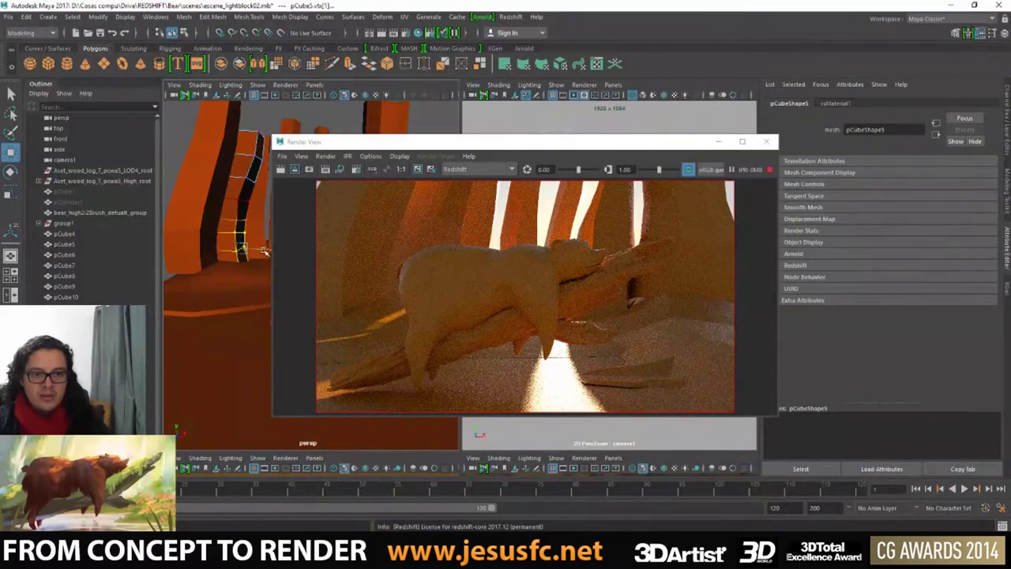
- Compare with the concept painting and move the render preview window lower
{"action": "key", "text": "alt+Tab"}
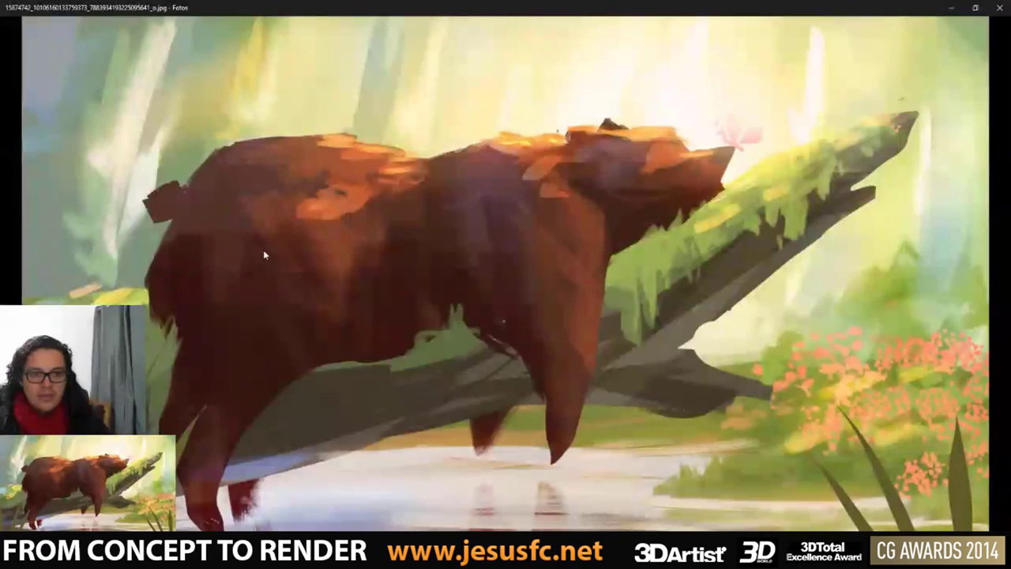
{"action": "key", "text": "alt+Tab"}
{"action": "key", "text": "alt+Tab"}
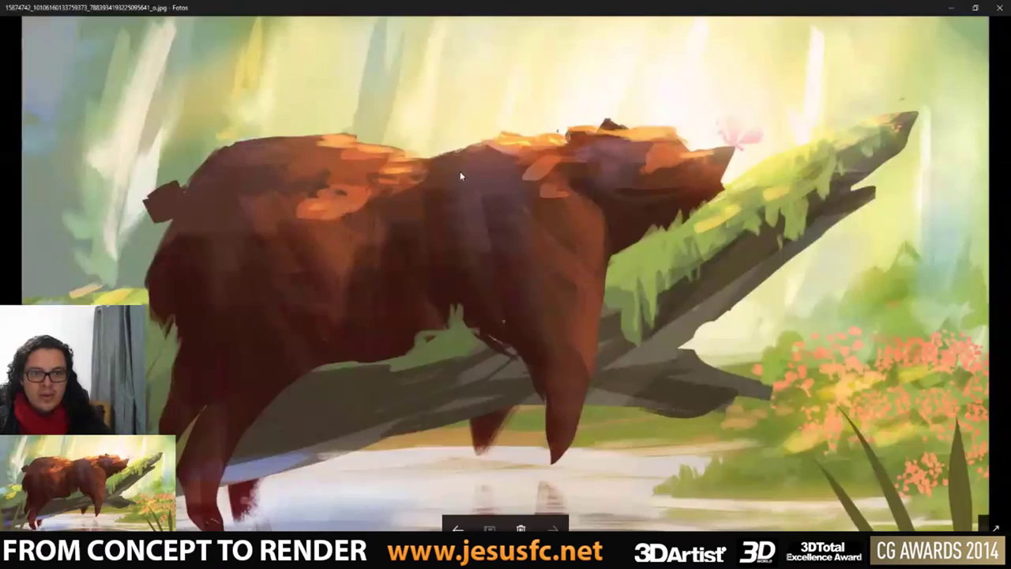
{"action": "key", "text": "alt+Tab"}
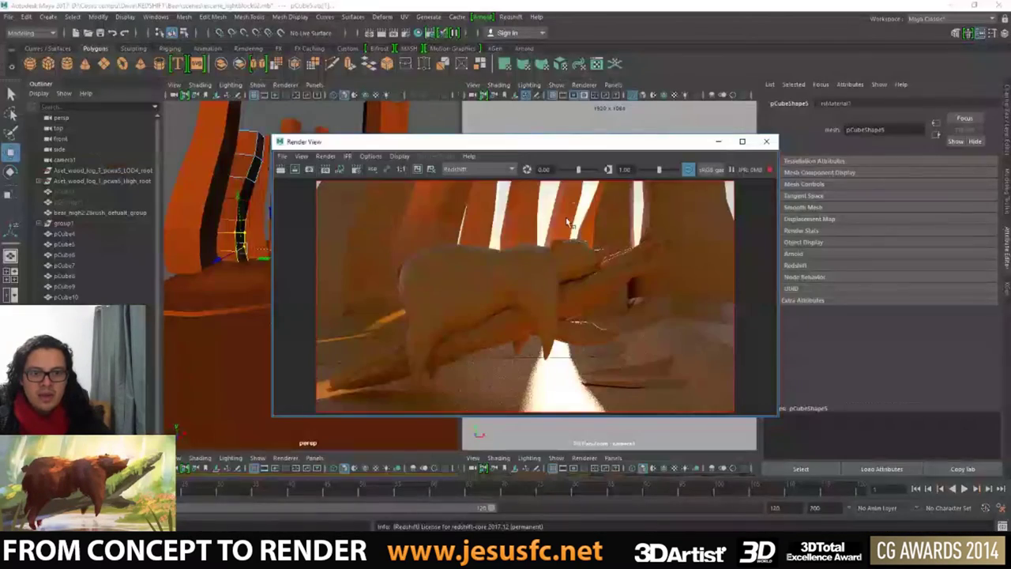
{"action": "key", "text": "alt+Tab"}
{"action": "key", "text": "alt+Tab"}
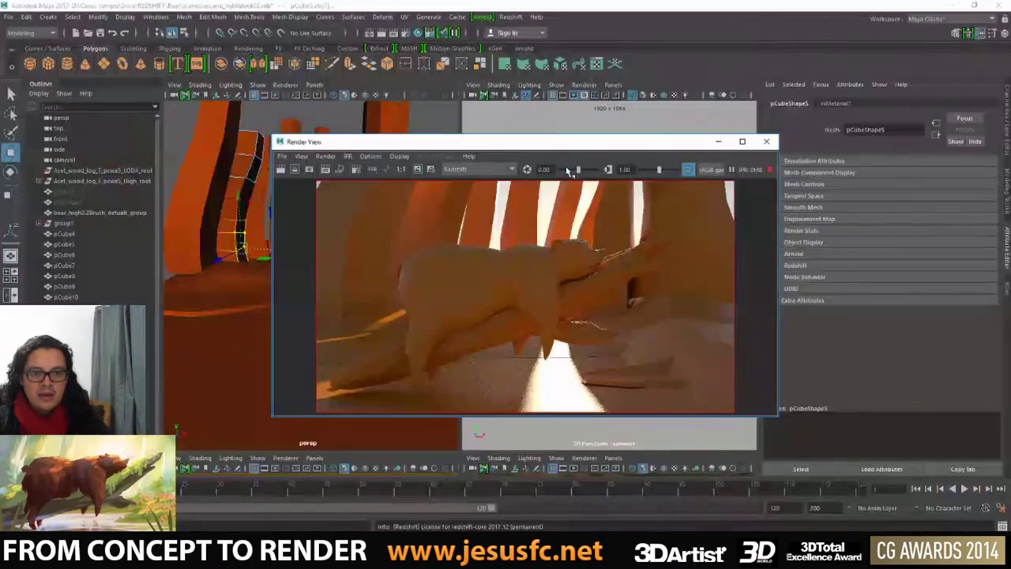
{"action": "mouse_move", "coordinate": [422, 147]}
{"action": "left_mouse_down"}
{"action": "mouse_move", "coordinate": [424, 273]}
{"action": "mouse_move", "coordinate": [438, 262]}
{"action": "left_mouse_up"}
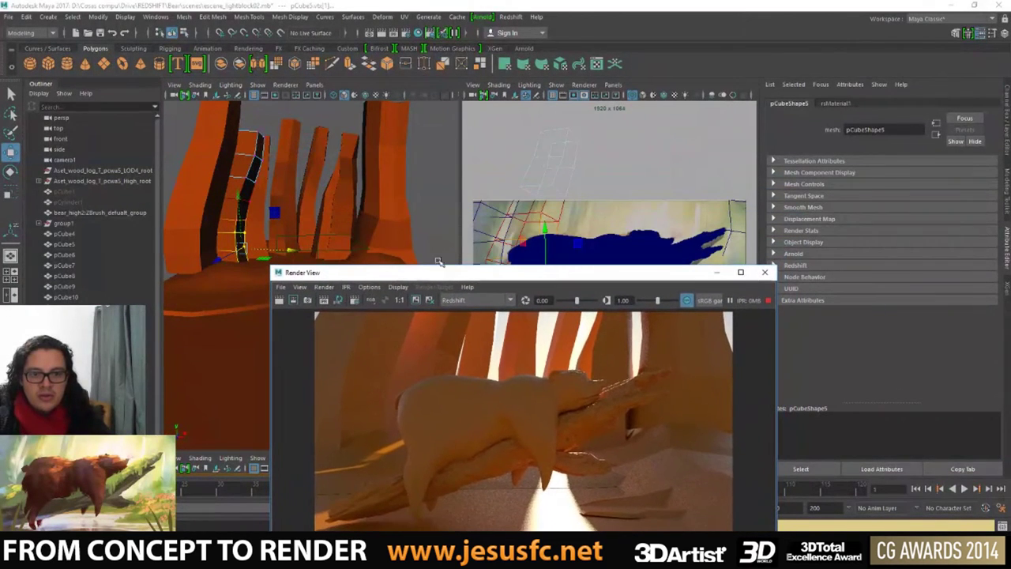
- Shift the render preview right and move the pCube6 plank to a new position
{"action": "left_click", "coordinate": [609, 227]}
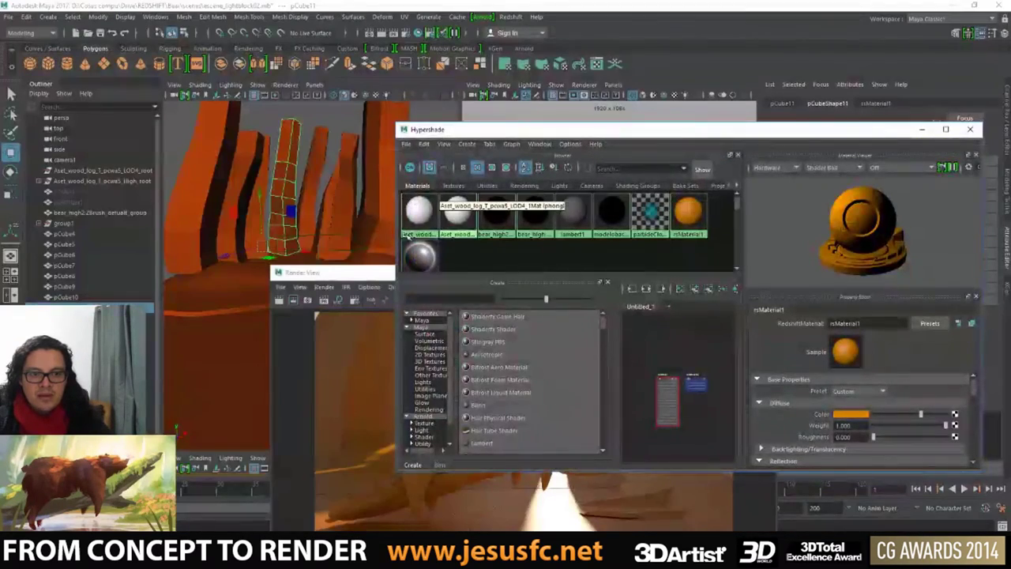
{"action": "key", "text": "alt+Tab"}
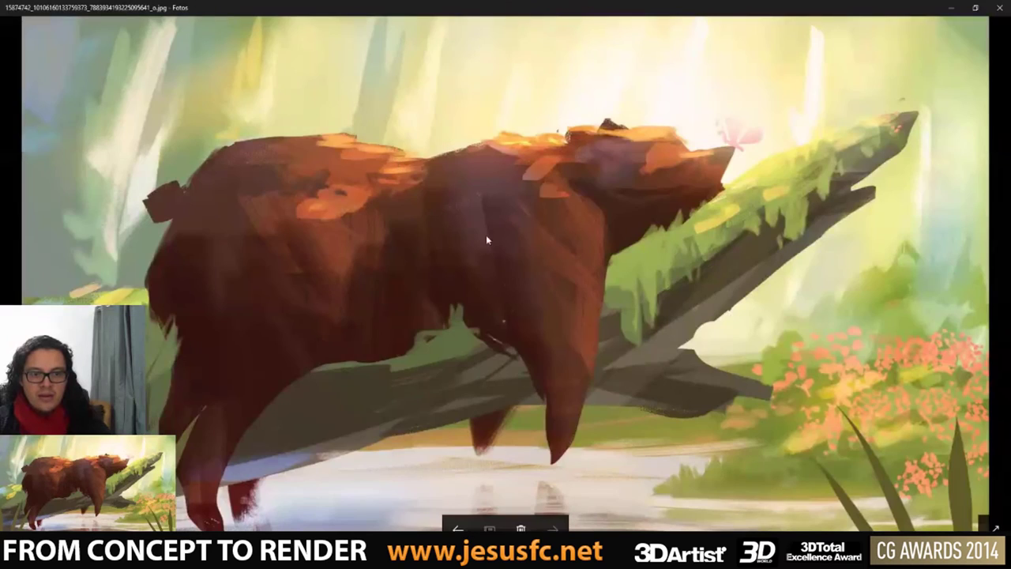
{"action": "key", "text": "alt+Tab"}
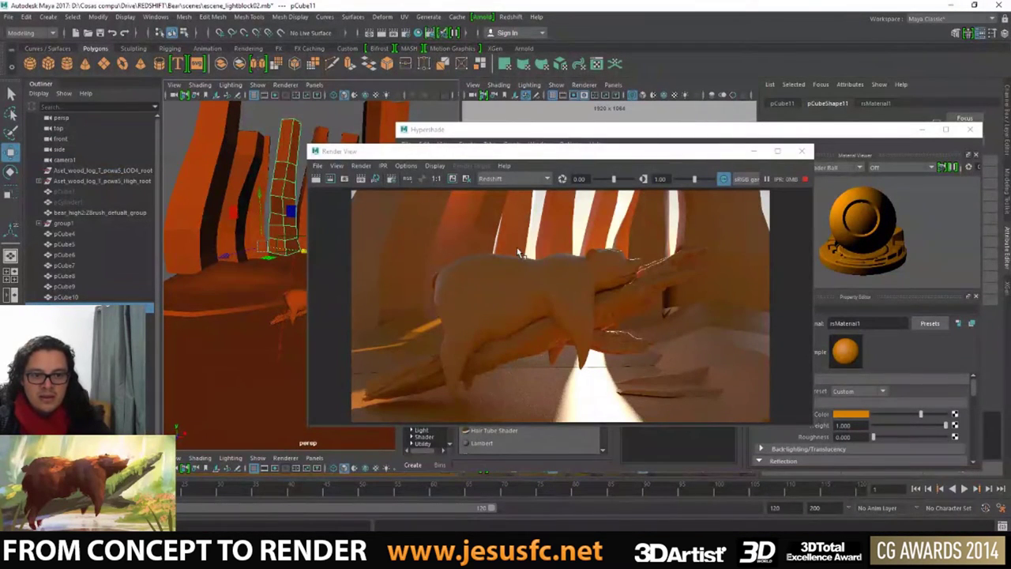
{"action": "left_click_drag", "start_coordinate": [427, 154], "coordinate": [468, 152]}
{"action": "left_click", "coordinate": [250, 225]}
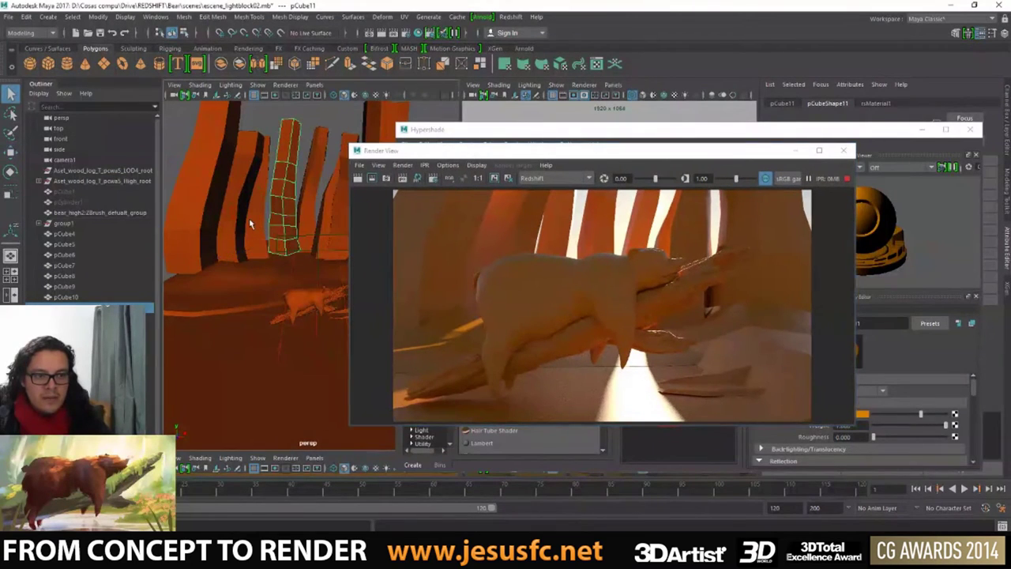
{"action": "key", "text": "w"}
{"action": "left_click_drag", "start_coordinate": [289, 221], "coordinate": [303, 214]}
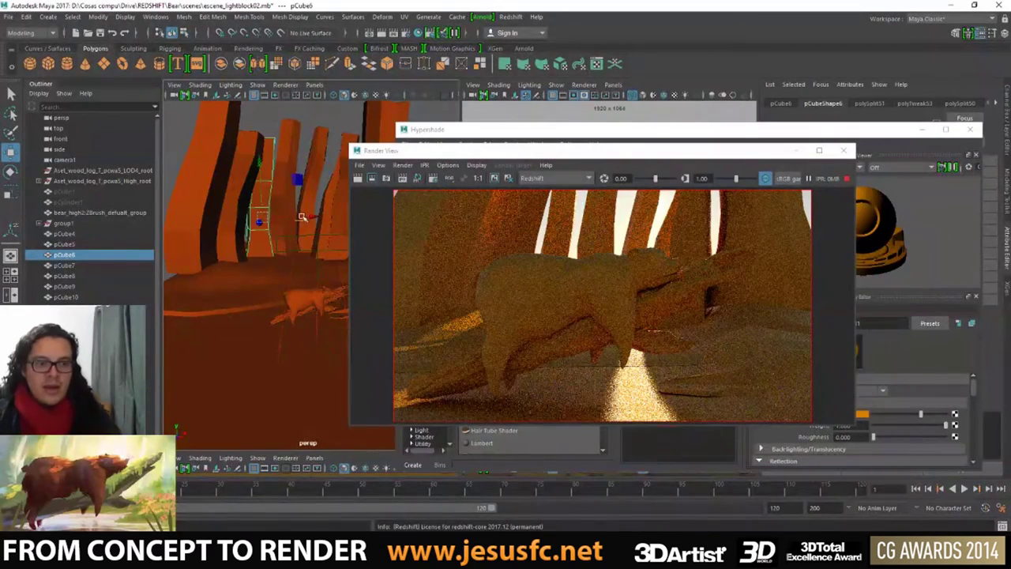
- Tilt pCube12 to a new angle and stretch it taller
{"action": "key", "text": "ctrl+d"}
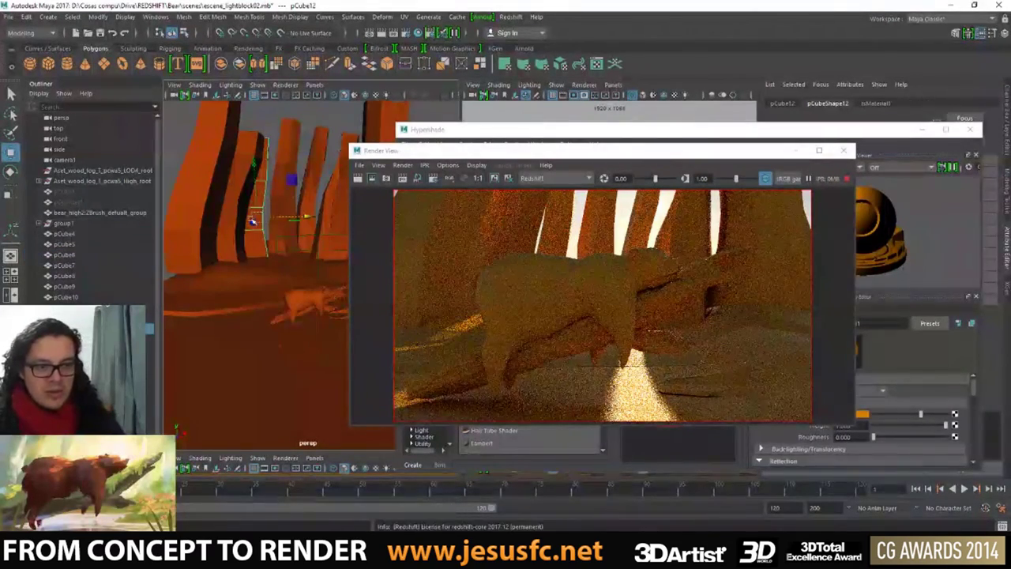
{"action": "mouse_move", "coordinate": [260, 225]}
{"action": "left_mouse_down", "text": "alt"}
{"action": "mouse_move", "coordinate": [248, 238]}
{"action": "mouse_move", "coordinate": [290, 240]}
{"action": "left_mouse_up", "text": "alt"}
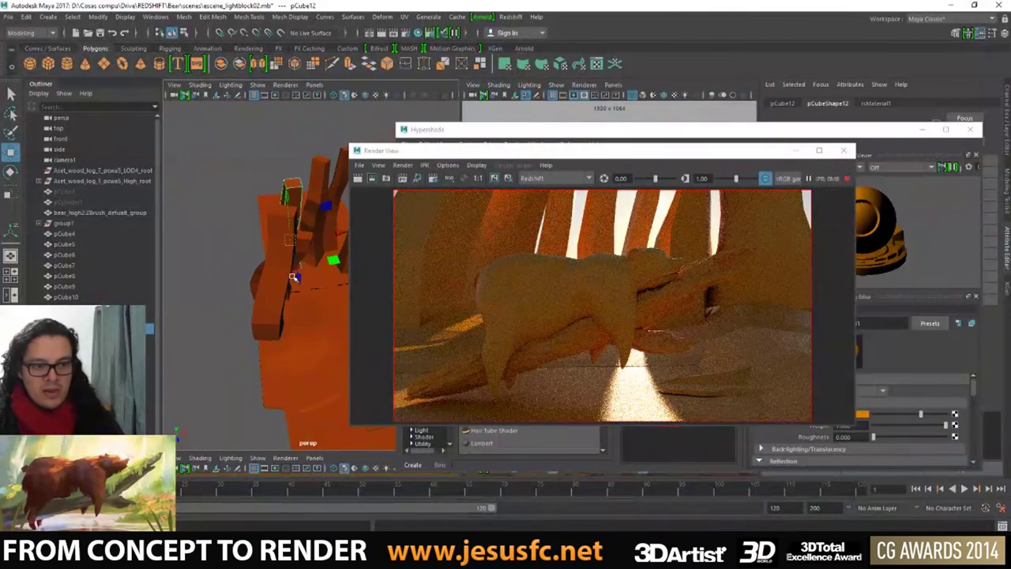
{"action": "key", "text": "e"}
{"action": "left_click_drag", "start_coordinate": [268, 237], "coordinate": [238, 223]}
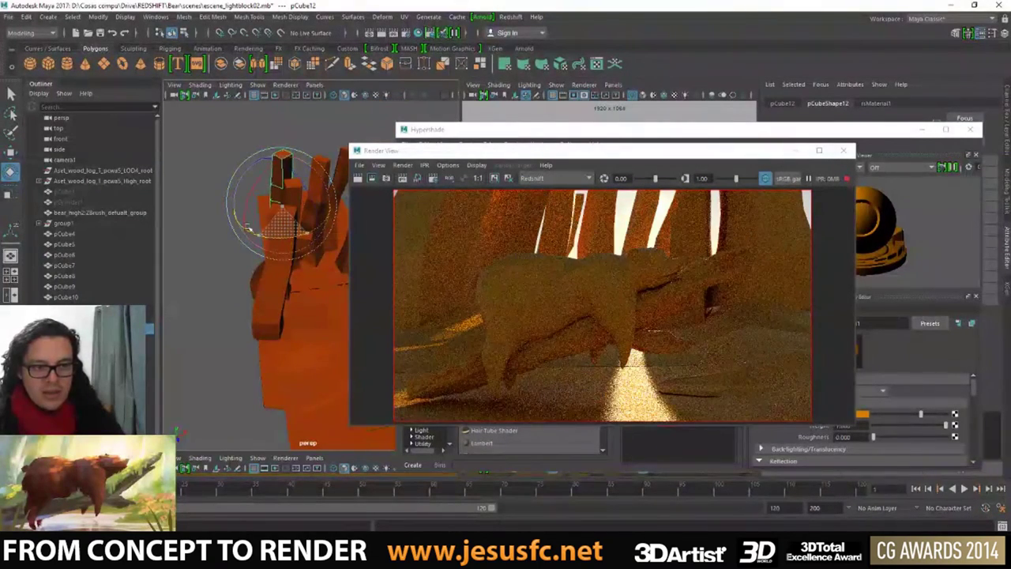
{"action": "key", "text": "w"}
{"action": "key", "text": "e"}
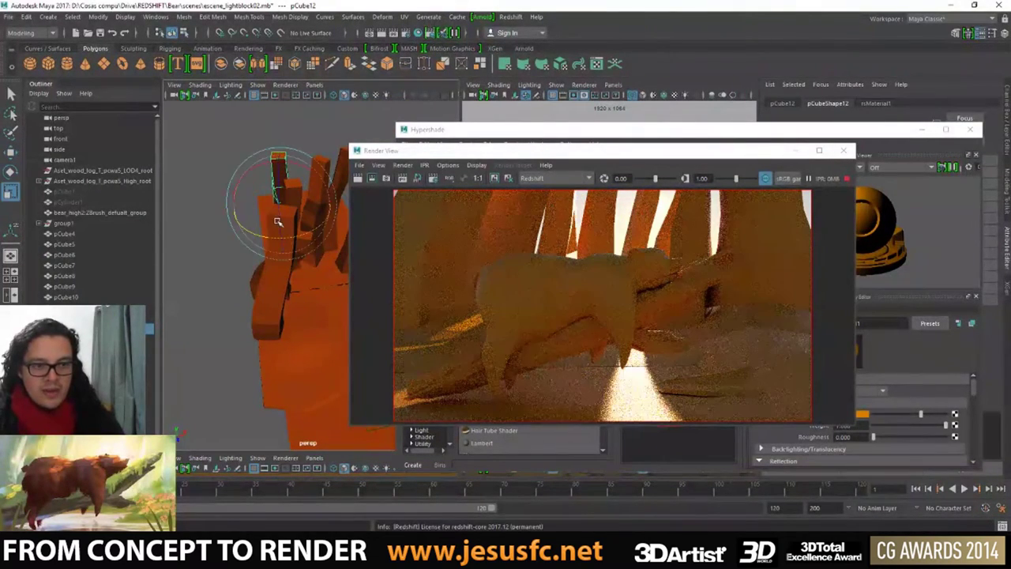
{"action": "key", "text": "w"}
{"action": "mouse_move", "coordinate": [280, 207]}
{"action": "left_mouse_down"}
{"action": "mouse_move", "coordinate": [273, 186]}
{"action": "mouse_move", "coordinate": [249, 208]}
{"action": "left_mouse_up"}
{"action": "key", "text": "w"}
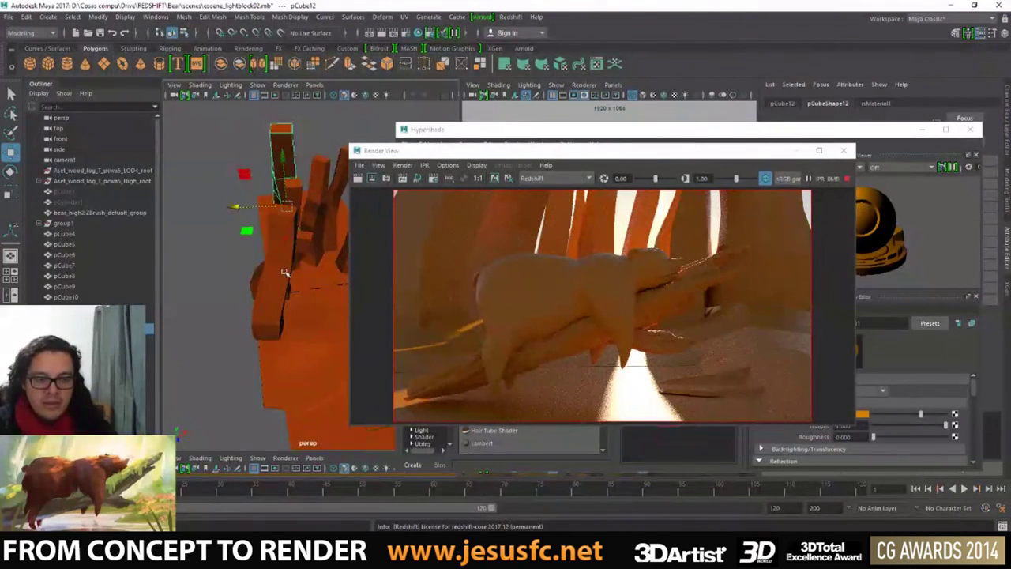
{"action": "mouse_move", "coordinate": [284, 272]}
{"action": "left_mouse_down", "text": "alt"}
{"action": "mouse_move", "coordinate": [278, 290]}
{"action": "mouse_move", "coordinate": [260, 219]}
{"action": "mouse_move", "coordinate": [326, 281]}
{"action": "mouse_move", "coordinate": [285, 268]}
{"action": "left_mouse_up", "text": "alt"}
- Group the plank trees into group2 and clear the selection
{"action": "mouse_move", "coordinate": [198, 229]}
{"action": "left_mouse_down"}
{"action": "mouse_move", "coordinate": [275, 288]}
{"action": "mouse_move", "coordinate": [255, 313]}
{"action": "mouse_move", "coordinate": [153, 332]}
{"action": "mouse_move", "coordinate": [249, 338]}
{"action": "mouse_move", "coordinate": [234, 386]}
{"action": "left_mouse_up"}
{"action": "key", "text": "ctrl+g"}
{"action": "key", "text": "e"}
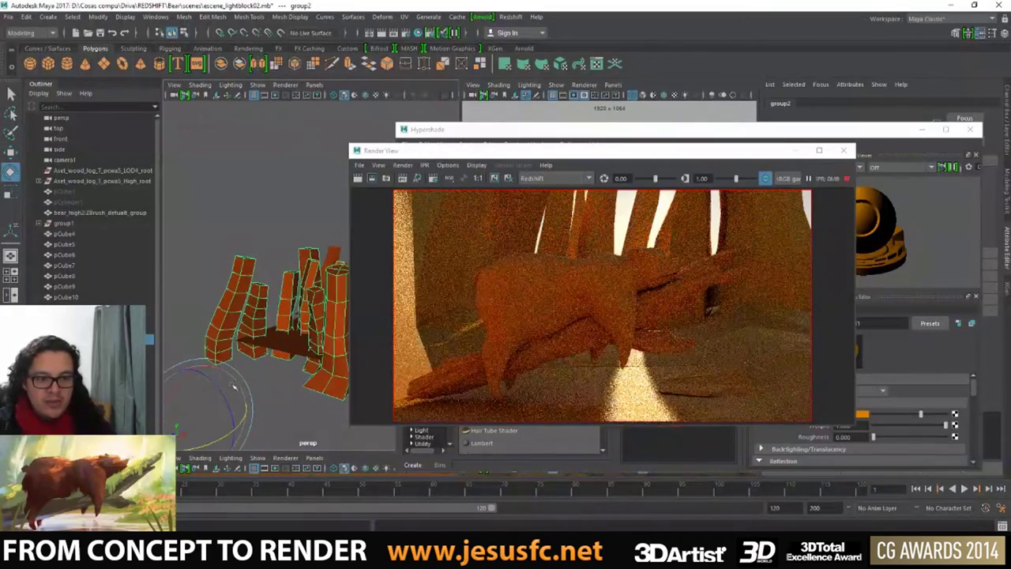
{"action": "mouse_move", "coordinate": [234, 385]}
{"action": "right_mouse_down", "text": "alt"}
{"action": "mouse_move", "coordinate": [230, 426]}
{"action": "mouse_move", "coordinate": [213, 423]}
{"action": "right_mouse_up", "text": "alt"}
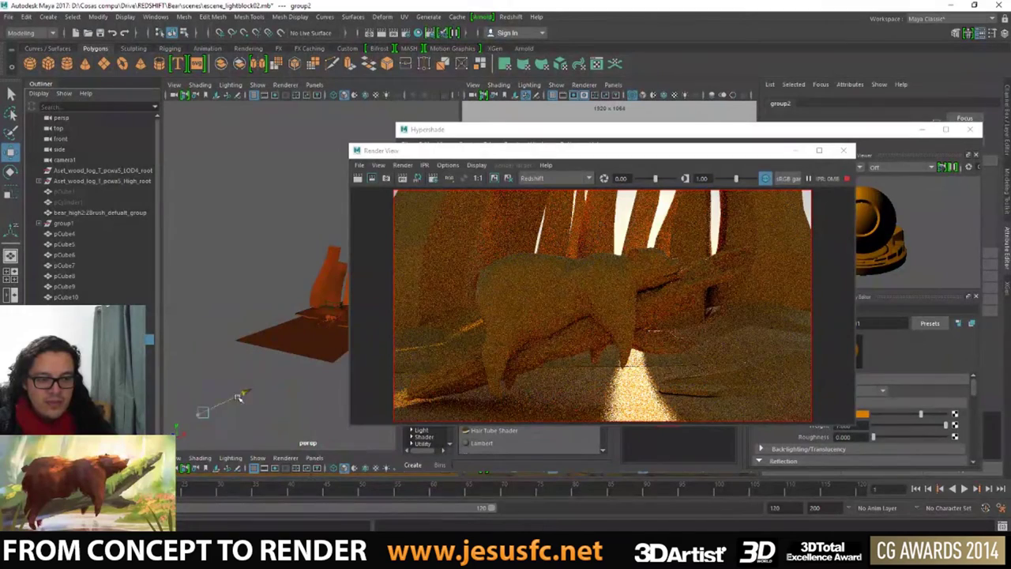
{"action": "mouse_move", "coordinate": [213, 423]}
{"action": "left_mouse_down", "text": "alt"}
{"action": "mouse_move", "coordinate": [390, 307]}
{"action": "mouse_move", "coordinate": [273, 251]}
{"action": "mouse_move", "coordinate": [268, 259]}
{"action": "left_mouse_up", "text": "alt"}
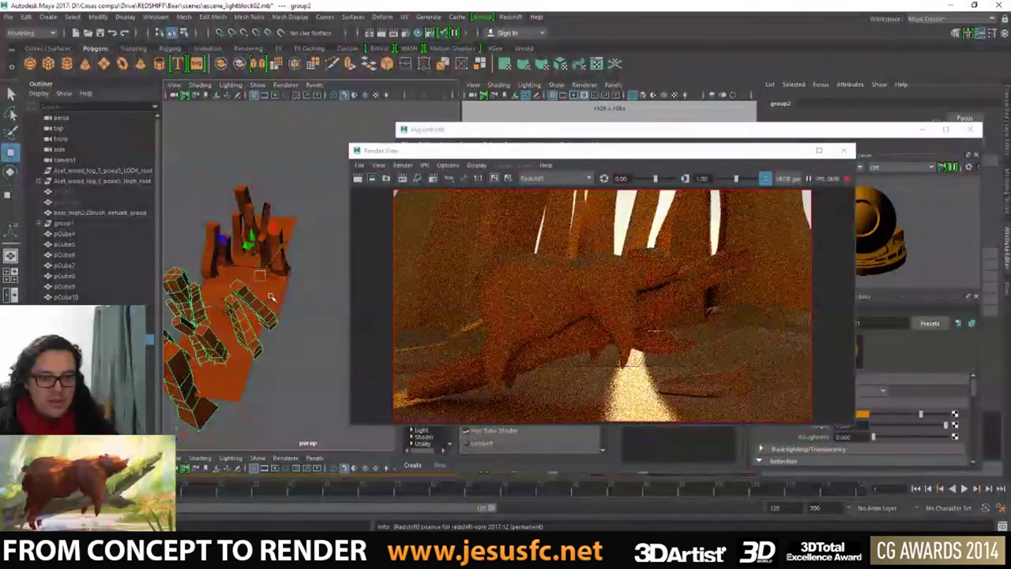
{"action": "left_click", "coordinate": [310, 311]}
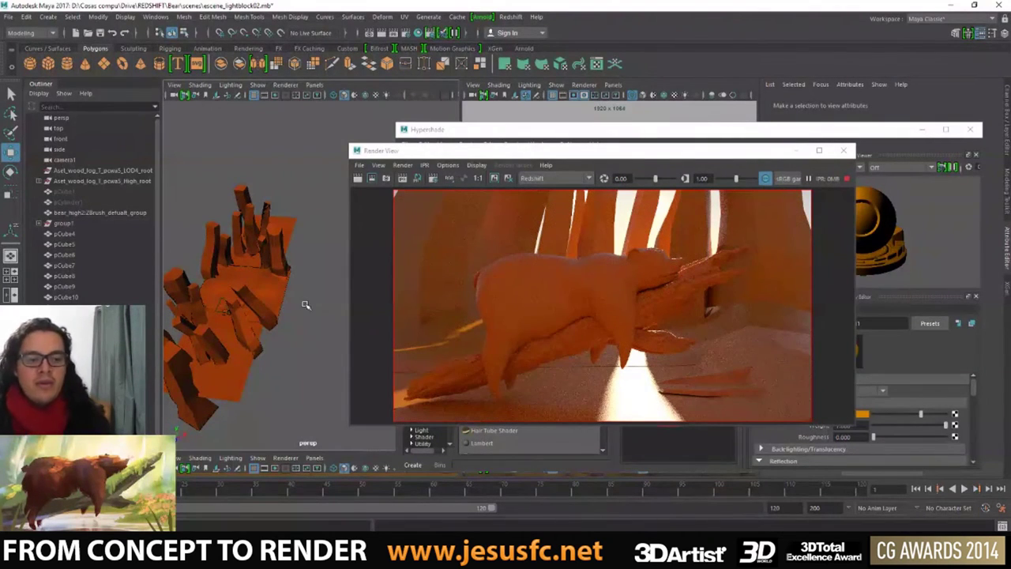
- Orbit around the planks and logs to check the layout against the concept painting
{"action": "key", "text": "alt+Tab"}
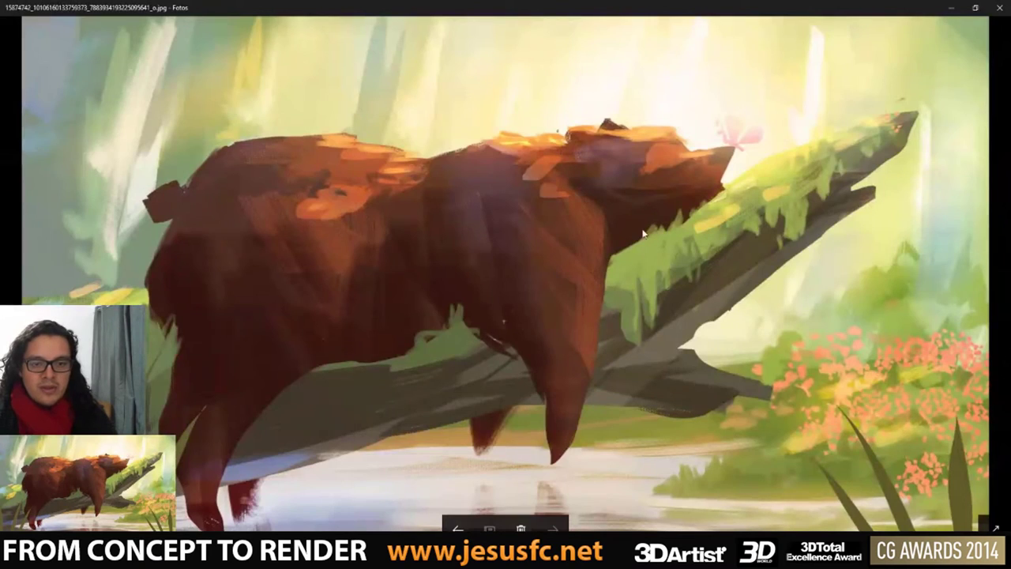
{"action": "key", "text": "alt+Tab"}
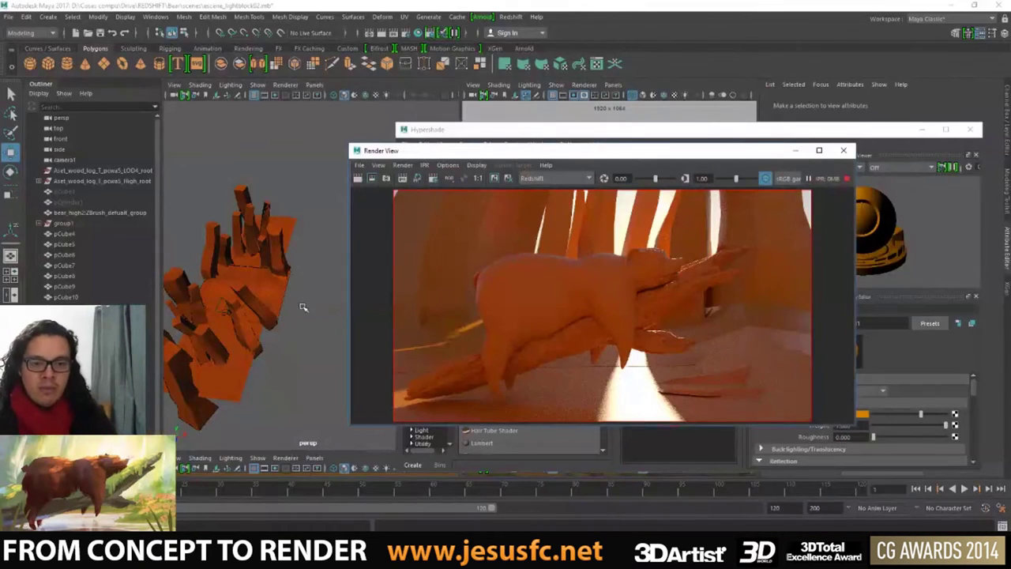
{"action": "left_click_drag", "start_coordinate": [504, 148], "coordinate": [495, 122]}
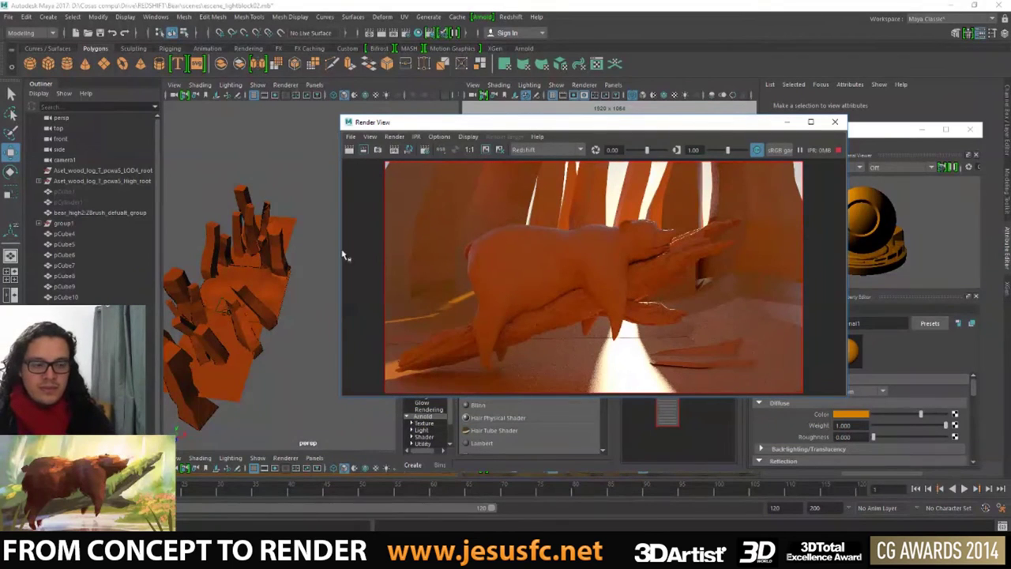
{"action": "mouse_move", "coordinate": [342, 253]}
{"action": "left_mouse_down", "text": "alt"}
{"action": "mouse_move", "coordinate": [356, 233]}
{"action": "mouse_move", "coordinate": [293, 225]}
{"action": "mouse_move", "coordinate": [314, 230]}
{"action": "left_mouse_up", "text": "alt"}
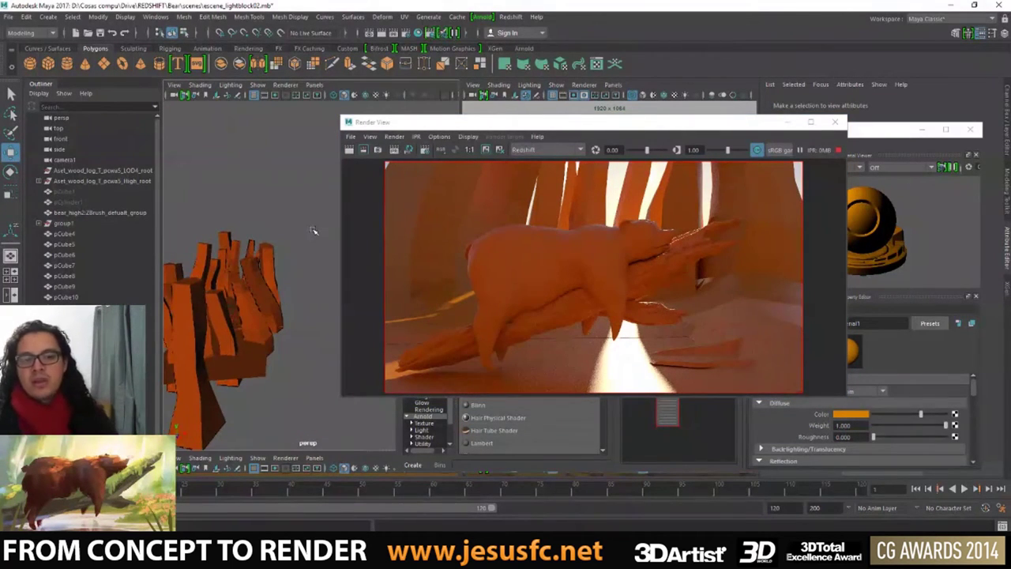
{"action": "mouse_move", "coordinate": [259, 268]}
{"action": "left_mouse_down", "text": "alt"}
{"action": "mouse_move", "coordinate": [244, 255]}
{"action": "mouse_move", "coordinate": [254, 259]}
{"action": "left_mouse_up", "text": "alt"}
{"action": "key", "text": "alt+Tab"}
{"action": "mouse_move", "coordinate": [214, 286]}
{"action": "left_mouse_down", "text": "alt"}
{"action": "mouse_move", "coordinate": [229, 277]}
{"action": "mouse_move", "coordinate": [270, 292]}
{"action": "left_mouse_up", "text": "alt"}
{"action": "key", "text": "alt+Tab"}
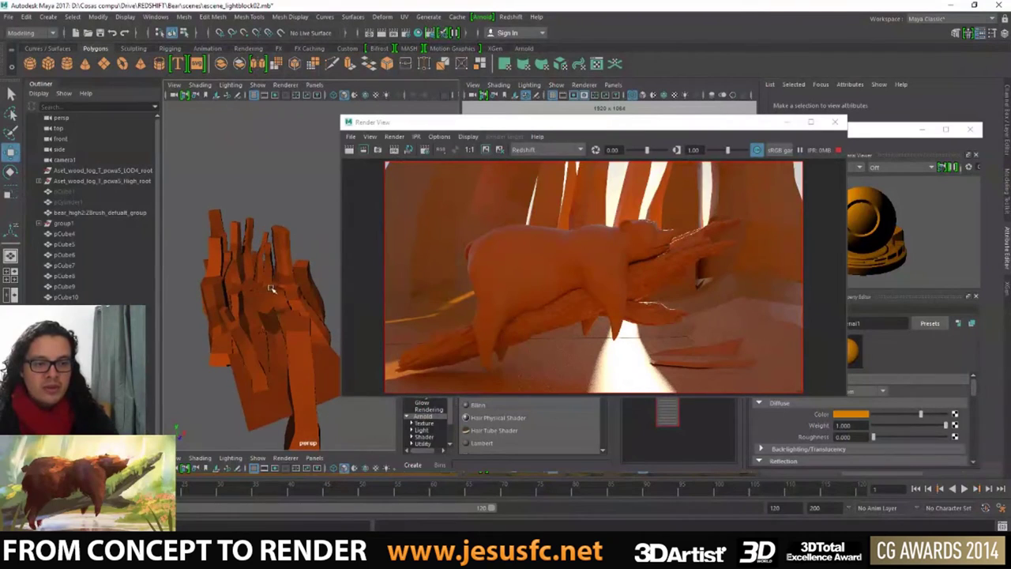
{"action": "right_click_drag", "start_coordinate": [270, 292], "coordinate": [275, 338], "text": "alt"}
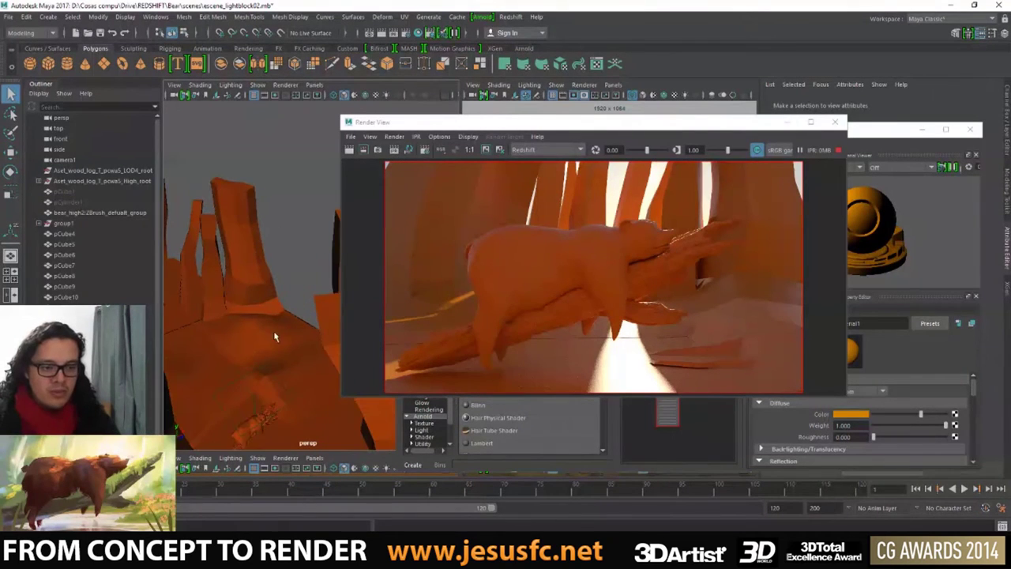
- Select and frame sunDirection, then rotate it to a new angle for warmer light and new shadows
{"action": "left_click", "coordinate": [255, 389]}
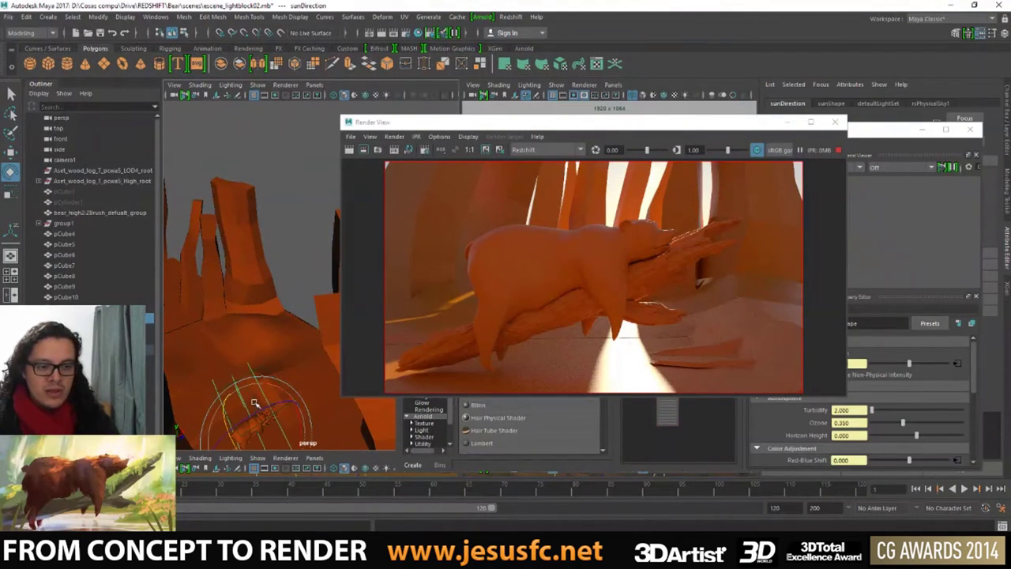
{"action": "key", "text": "f"}
{"action": "mouse_move", "coordinate": [237, 367]}
{"action": "left_mouse_down", "text": "alt"}
{"action": "mouse_move", "coordinate": [196, 364]}
{"action": "mouse_move", "coordinate": [267, 295]}
{"action": "mouse_move", "coordinate": [319, 312]}
{"action": "left_mouse_up", "text": "alt"}
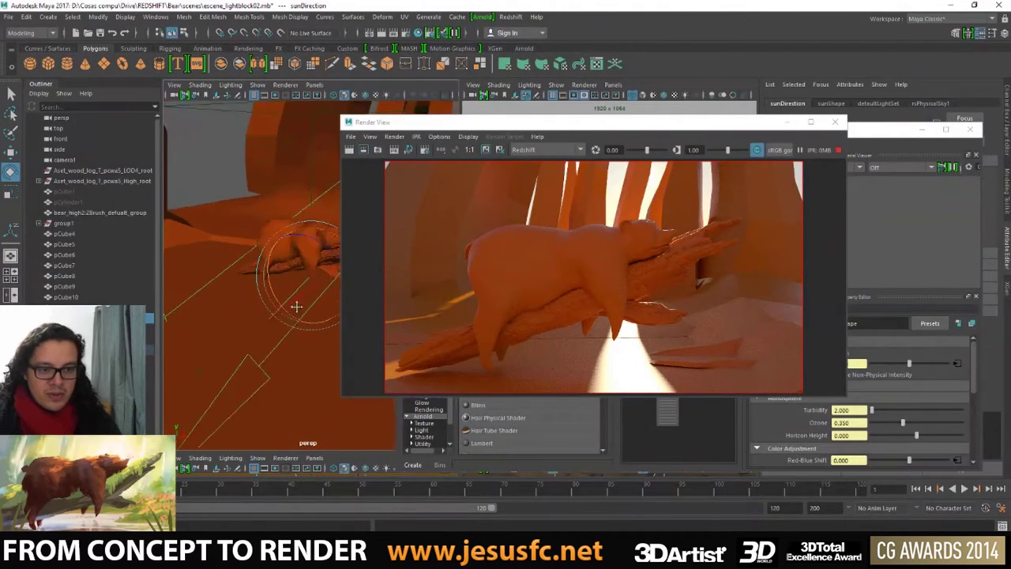
{"action": "left_click_drag", "start_coordinate": [266, 335], "coordinate": [265, 347]}
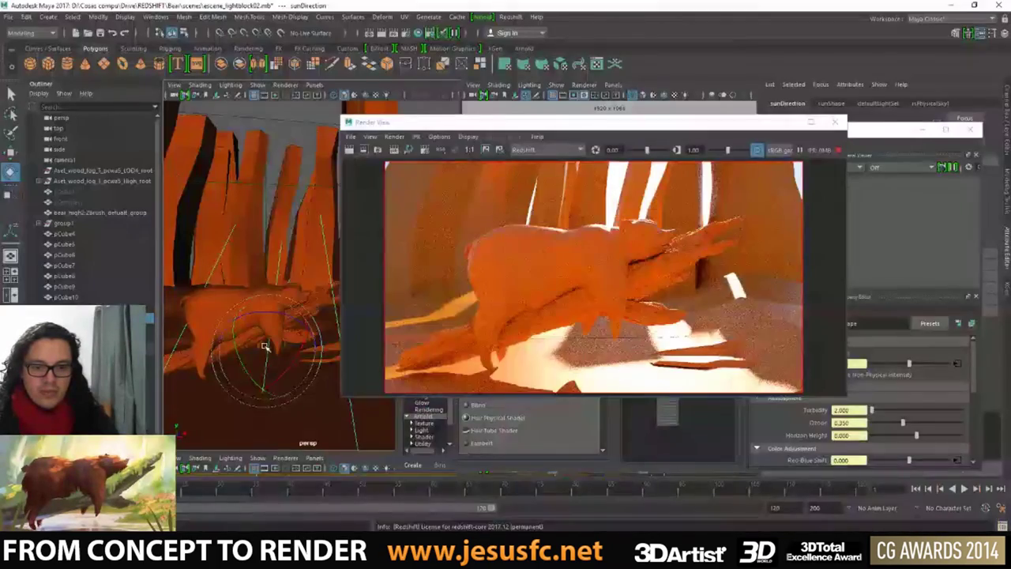
{"action": "left_click_drag", "start_coordinate": [265, 348], "coordinate": [263, 350]}
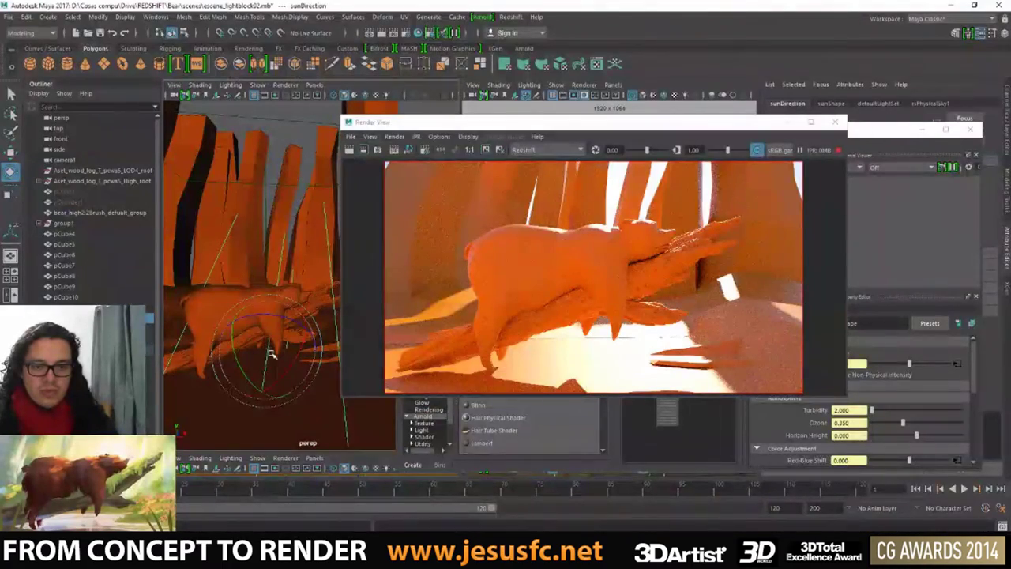
{"action": "left_click_drag", "start_coordinate": [267, 349], "coordinate": [271, 347]}
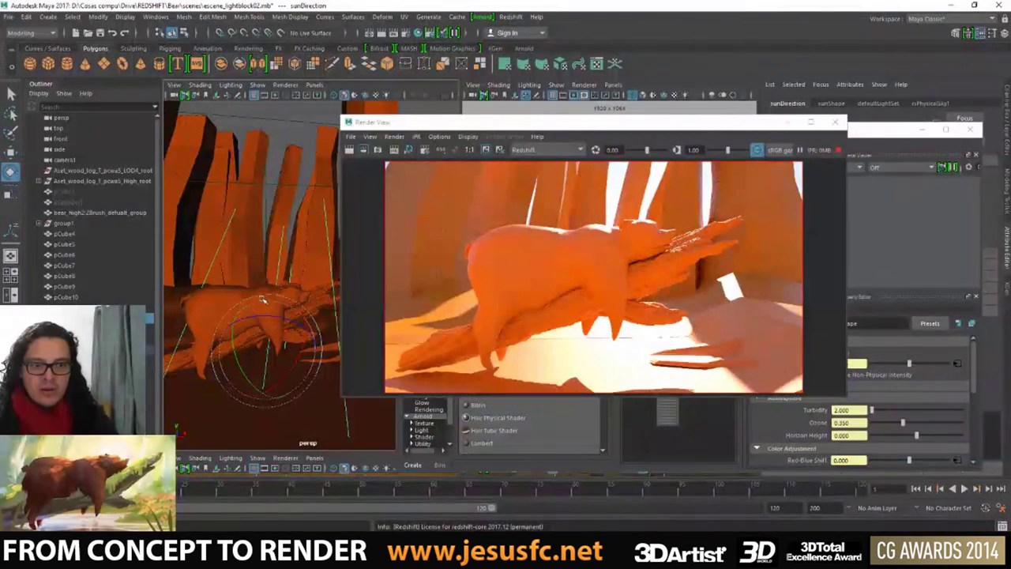
{"action": "left_click_drag", "start_coordinate": [266, 324], "coordinate": [261, 337]}
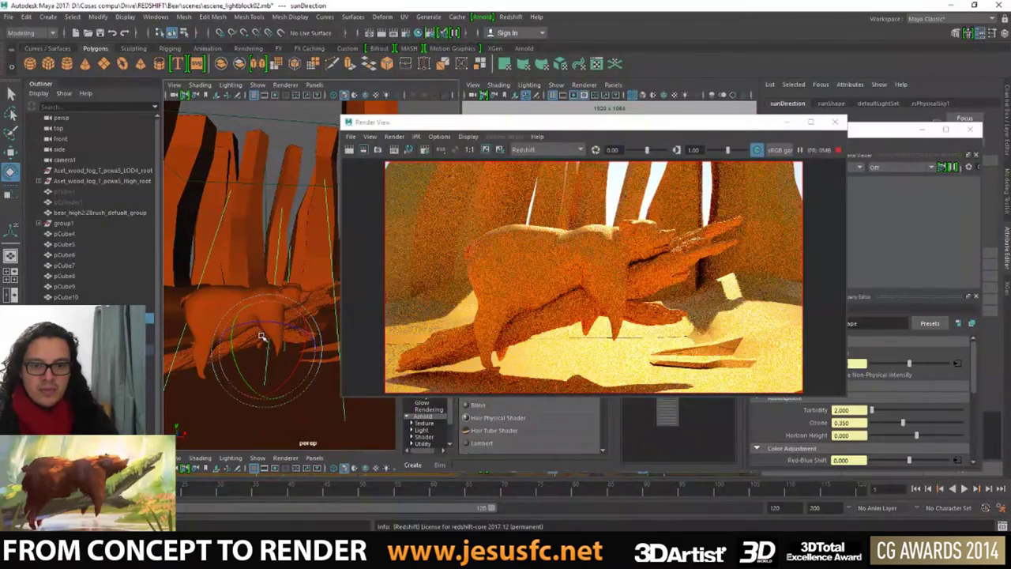
- Compare the Redshift render against the bear concept painting in Photos
{"action": "key", "text": "alt+Tab"}
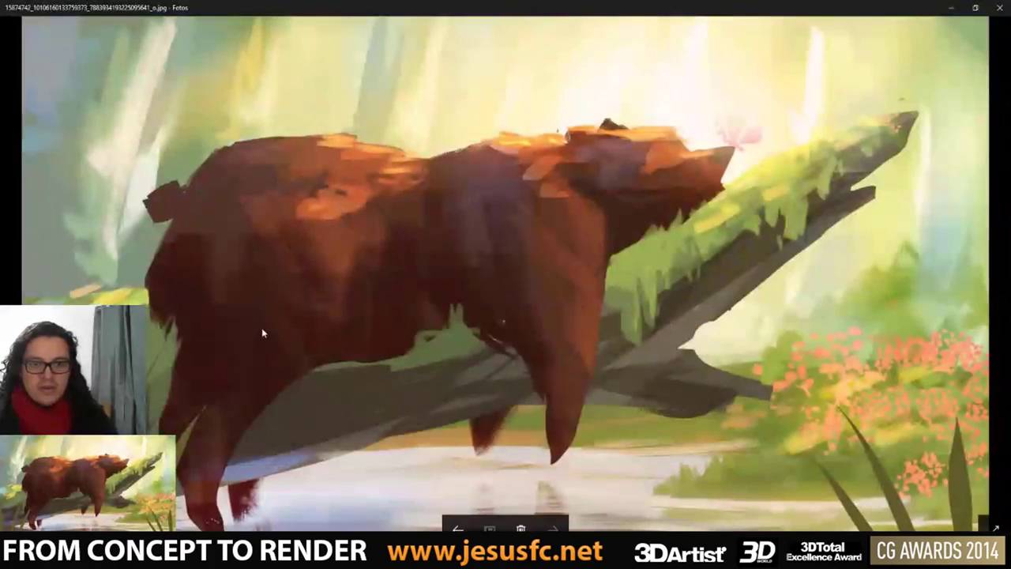
{"action": "key", "text": "alt+Tab"}
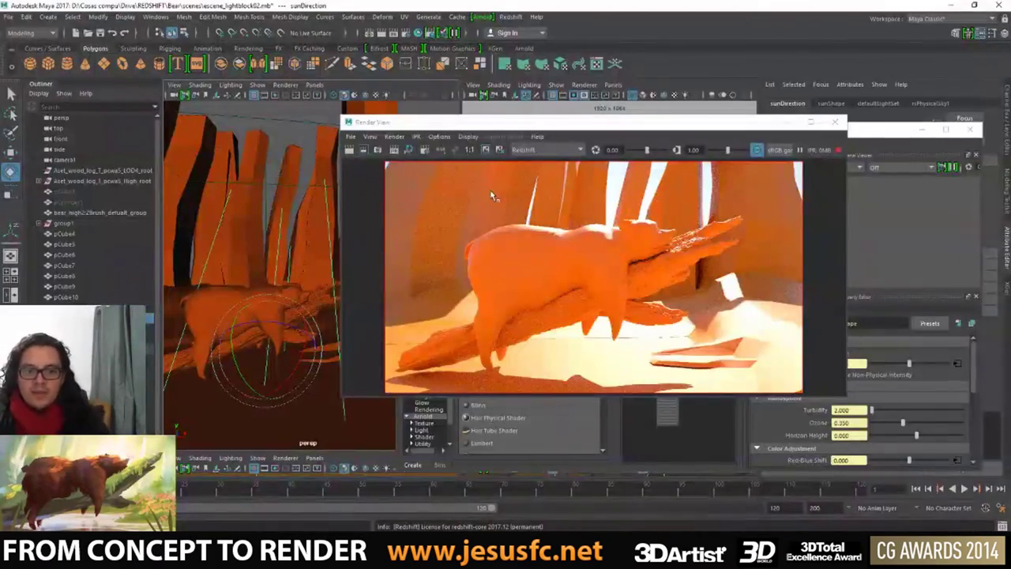
{"action": "key", "text": "alt+Tab"}
{"action": "key", "text": "alt+Tab"}
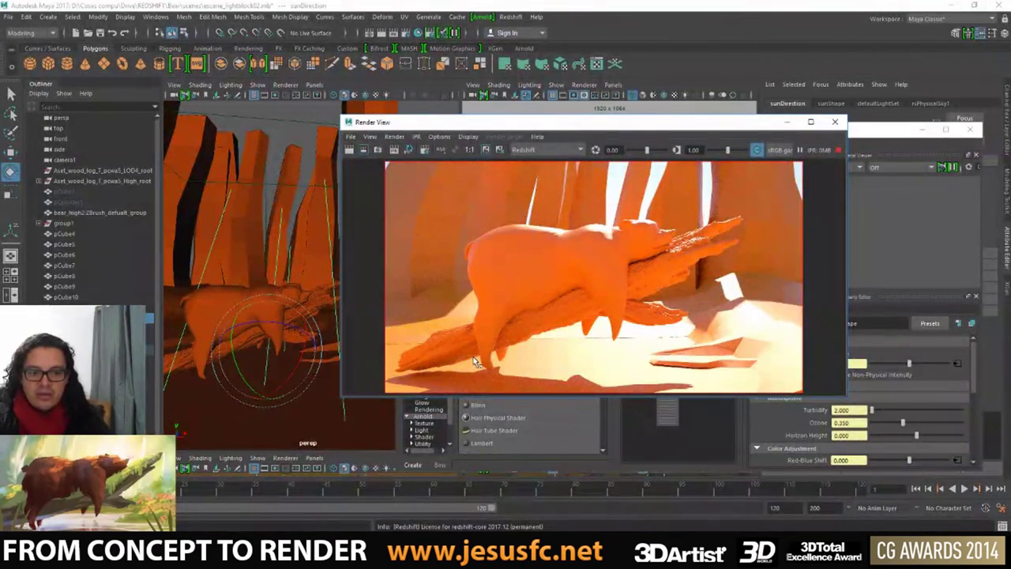
{"action": "key", "text": "alt+Tab"}
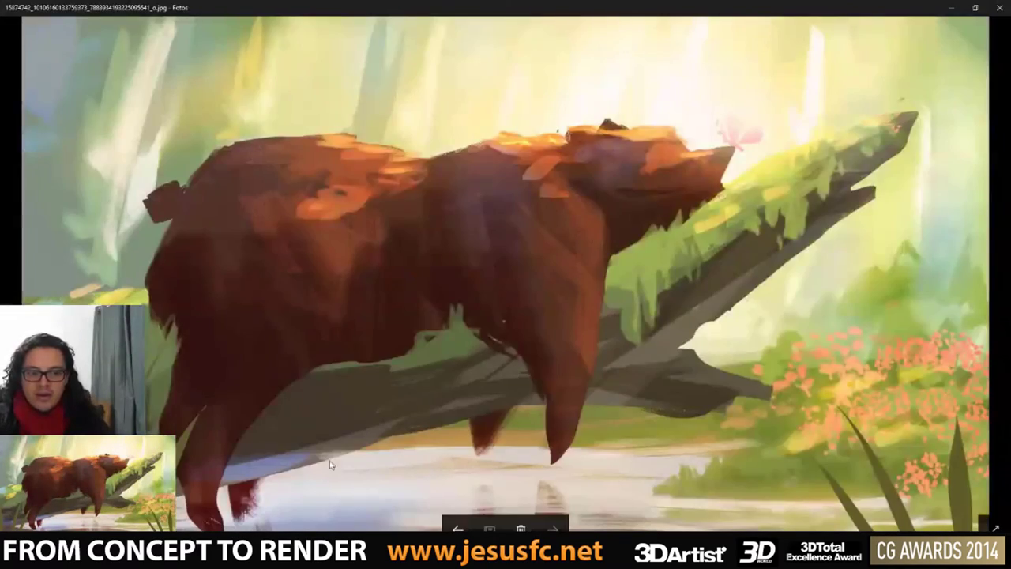
{"action": "key", "text": "alt+Tab"}
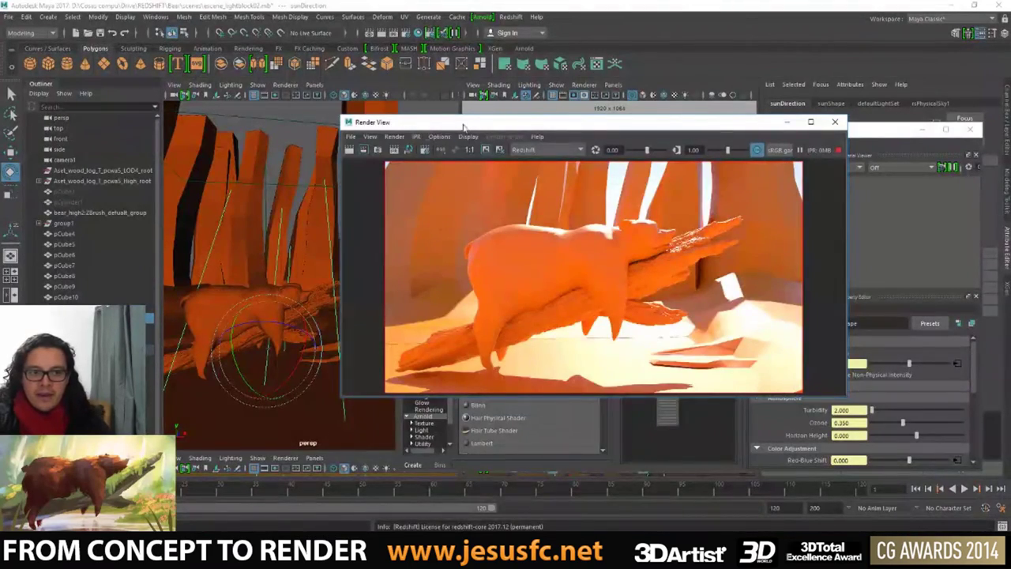
- Move the Render View aside to uncover the scene panes and restart the Redshift IPR
{"action": "mouse_move", "coordinate": [463, 127]}
{"action": "left_mouse_down"}
{"action": "mouse_move", "coordinate": [178, 400]}
{"action": "mouse_move", "coordinate": [178, 350]}
{"action": "mouse_move", "coordinate": [516, 226]}
{"action": "mouse_move", "coordinate": [668, 426]}
{"action": "mouse_move", "coordinate": [834, 266]}
{"action": "mouse_move", "coordinate": [909, 229]}
{"action": "mouse_move", "coordinate": [901, 108]}
{"action": "left_mouse_up"}
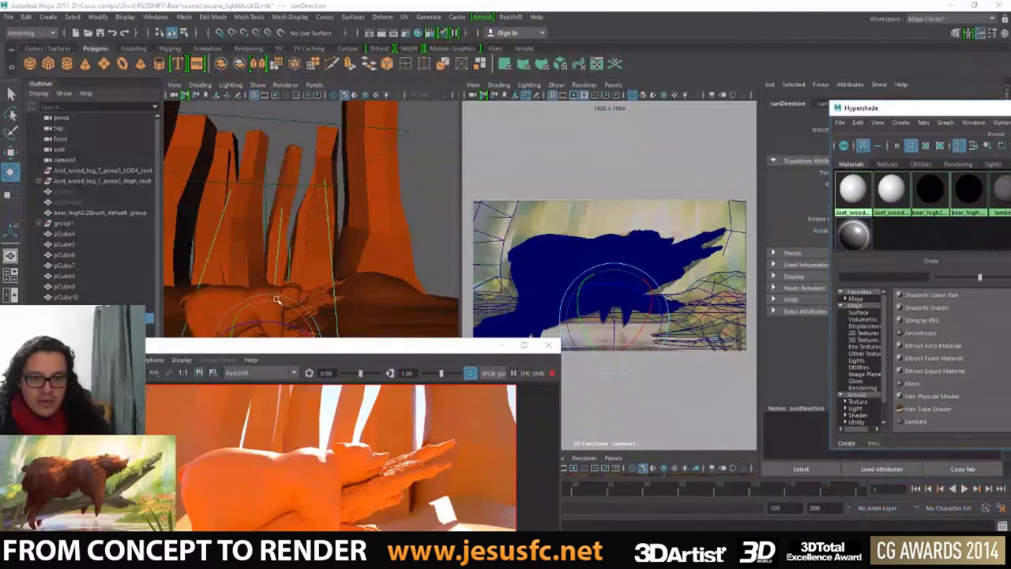
{"action": "left_click_drag", "start_coordinate": [298, 345], "coordinate": [298, 208]}
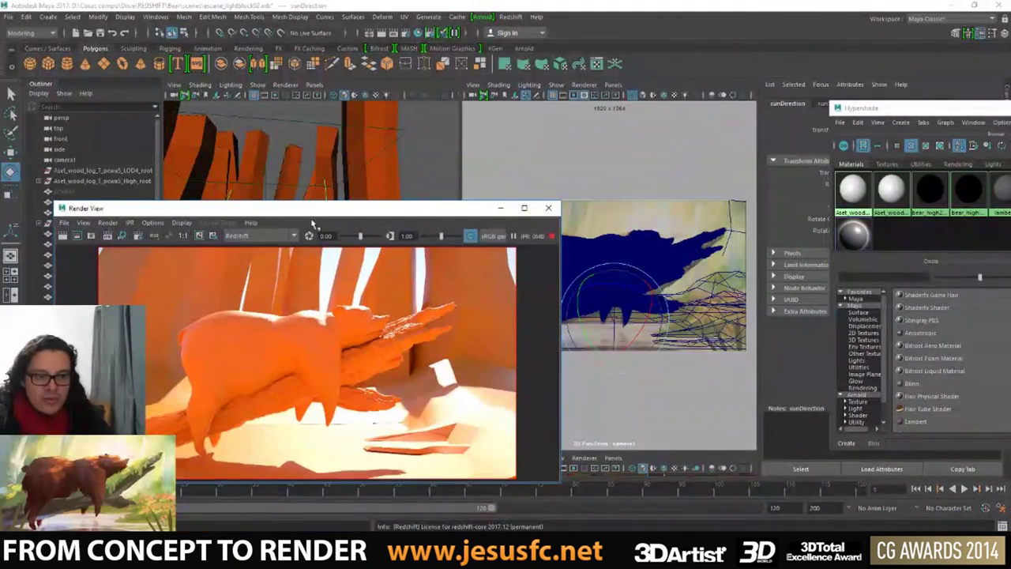
{"action": "left_click_drag", "start_coordinate": [481, 219], "coordinate": [412, 129]}
{"action": "left_click", "coordinate": [410, 149]}
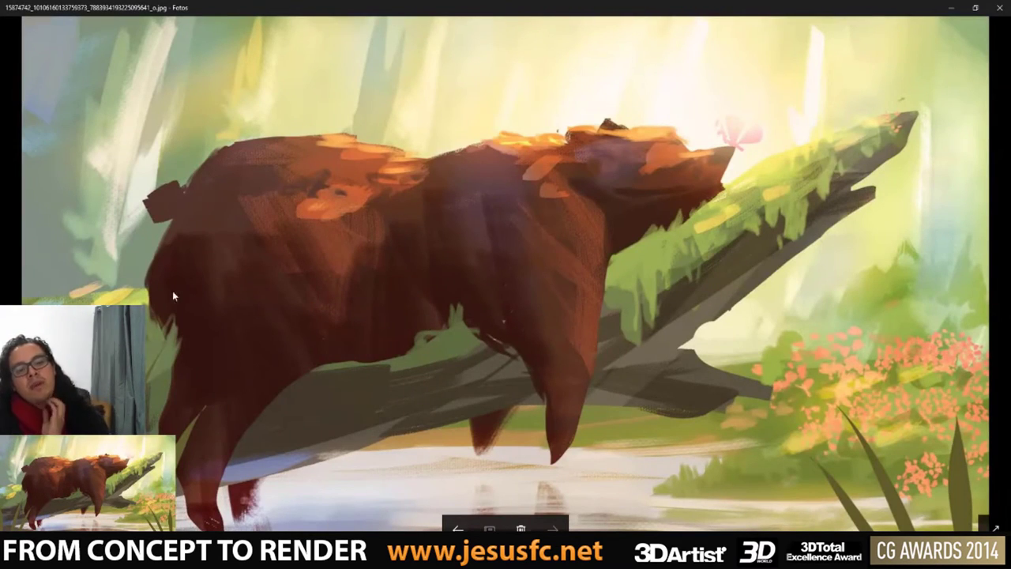
{"action": "key", "text": "alt+Tab"}
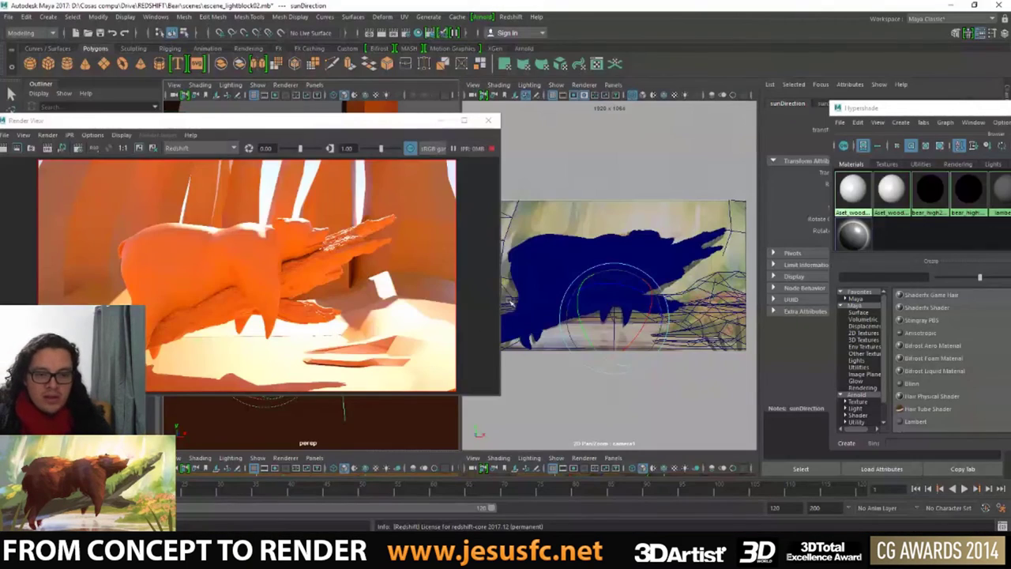
{"action": "mouse_move", "coordinate": [286, 270]}
{"action": "left_mouse_down", "text": "alt"}
{"action": "mouse_move", "coordinate": [316, 316]}
{"action": "mouse_move", "coordinate": [305, 282]}
{"action": "mouse_move", "coordinate": [340, 272]}
{"action": "mouse_move", "coordinate": [266, 283]}
{"action": "left_mouse_up", "text": "alt"}
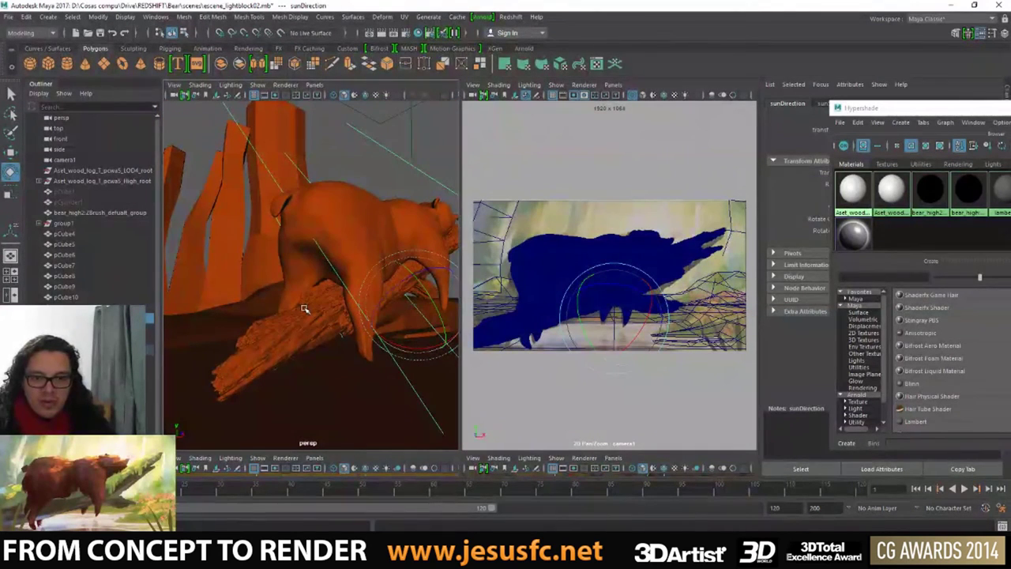
- Select the wood log and marquee-select around it in the perspective pane
{"action": "left_click", "coordinate": [491, 291]}
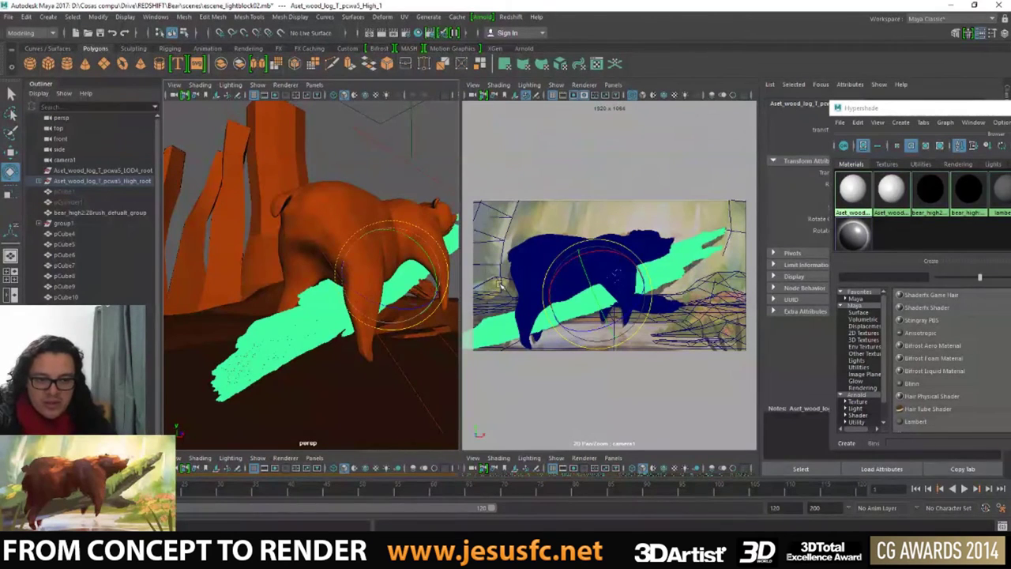
{"action": "right_click", "coordinate": [234, 340]}
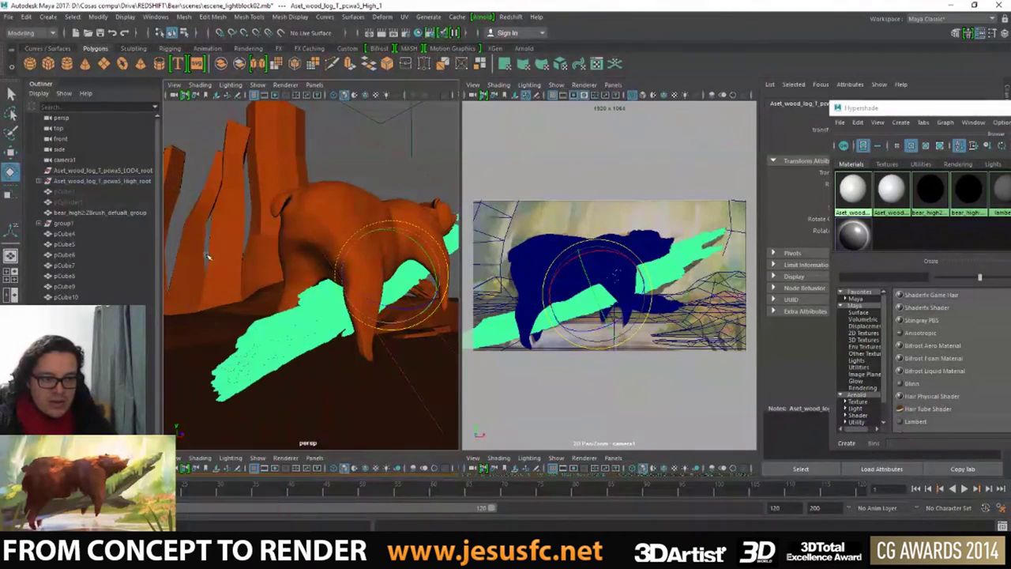
{"action": "mouse_move", "coordinate": [174, 299]}
{"action": "left_mouse_down"}
{"action": "mouse_move", "coordinate": [228, 398]}
{"action": "mouse_move", "coordinate": [270, 424]}
{"action": "left_mouse_up"}
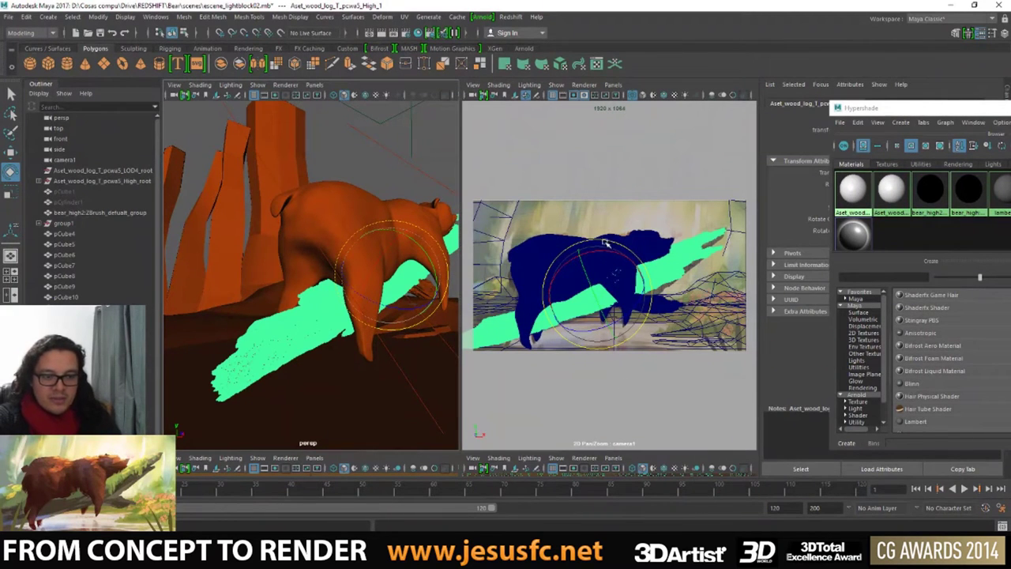
{"action": "key", "text": "alt+Tab"}
{"action": "key", "text": "alt+Tab"}
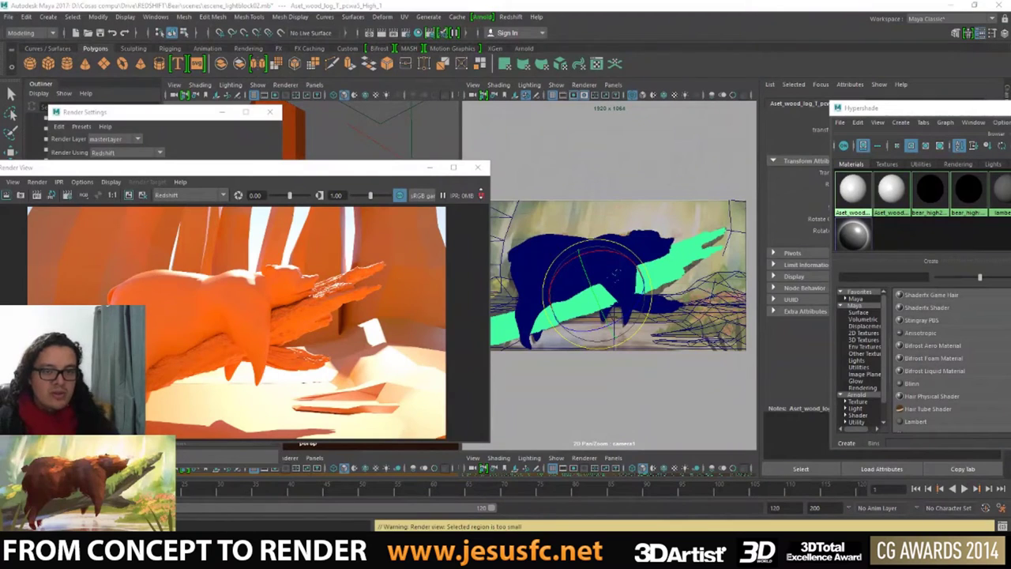
- Stop the Redshift IPR and close the Render View and Render Settings windows
{"action": "left_click", "coordinate": [481, 195]}
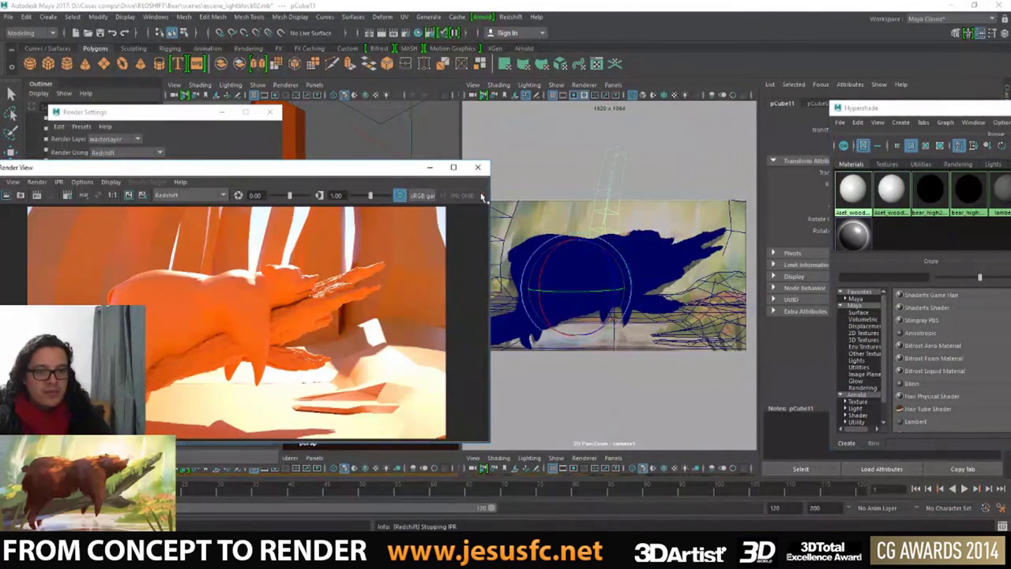
{"action": "left_click", "coordinate": [429, 167]}
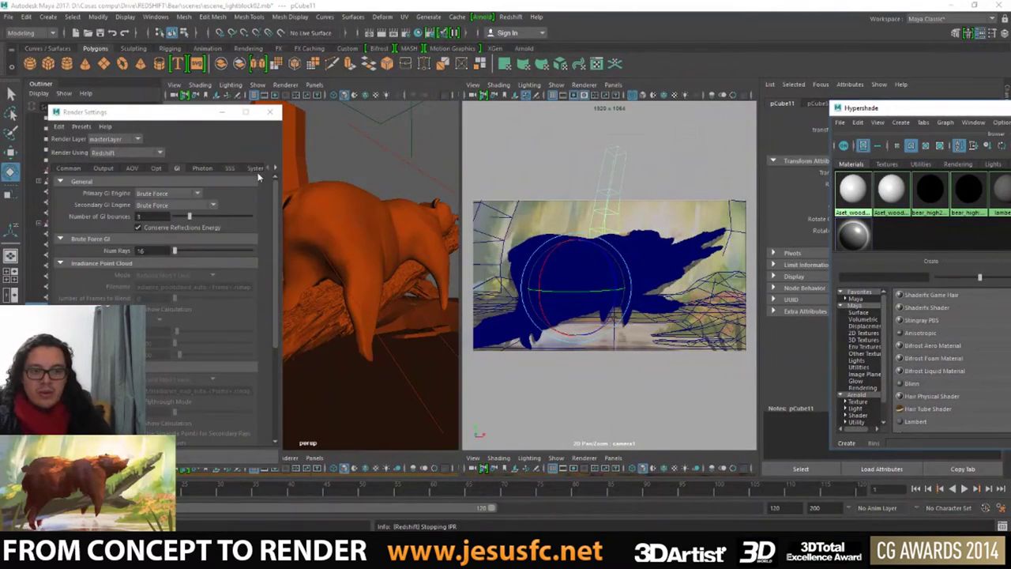
{"action": "left_click", "coordinate": [270, 112]}
- Select the wooden log and save the scene as escene_lightblock02.mb
{"action": "left_click_drag", "start_coordinate": [237, 197], "coordinate": [314, 345], "text": "alt"}
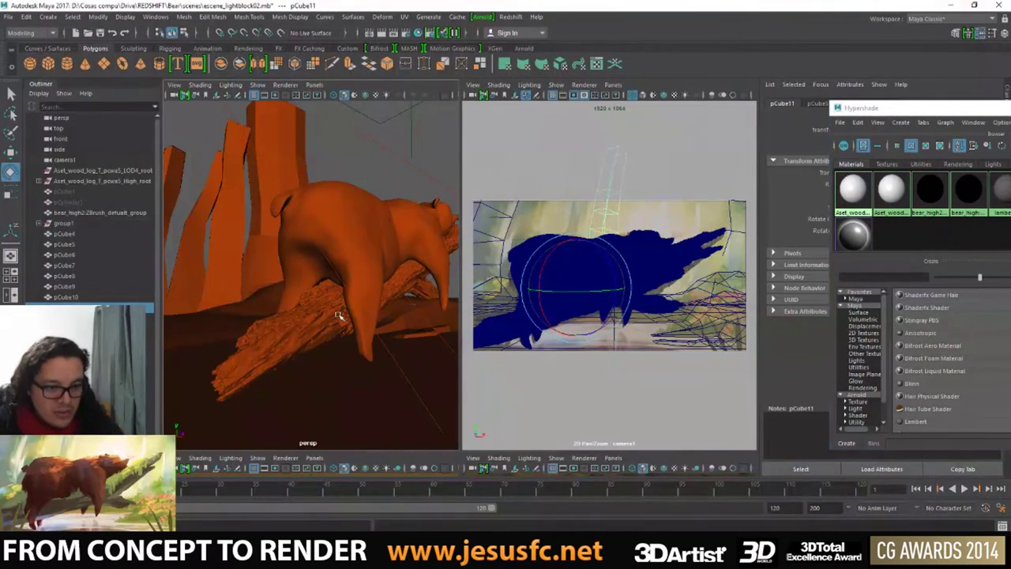
{"action": "left_click", "coordinate": [338, 314]}
{"action": "right_click", "coordinate": [287, 330]}
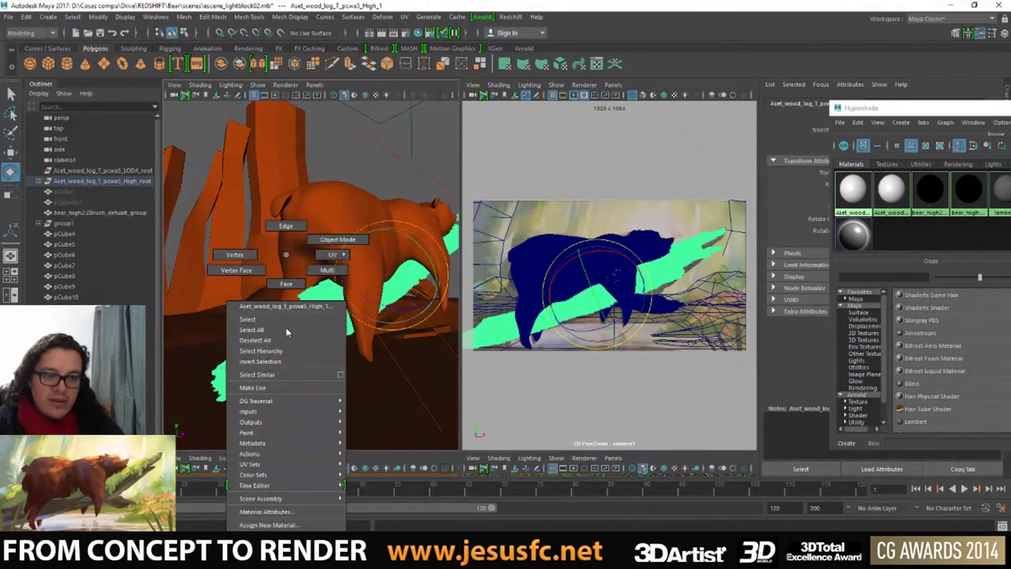
{"action": "left_click", "coordinate": [282, 255]}
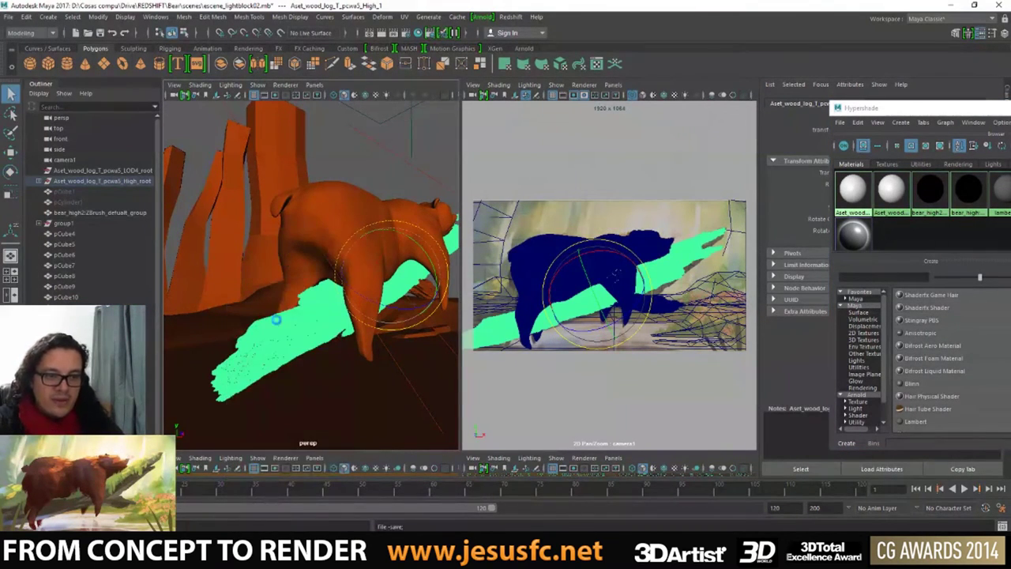
{"action": "key", "text": "ctrl+s"}
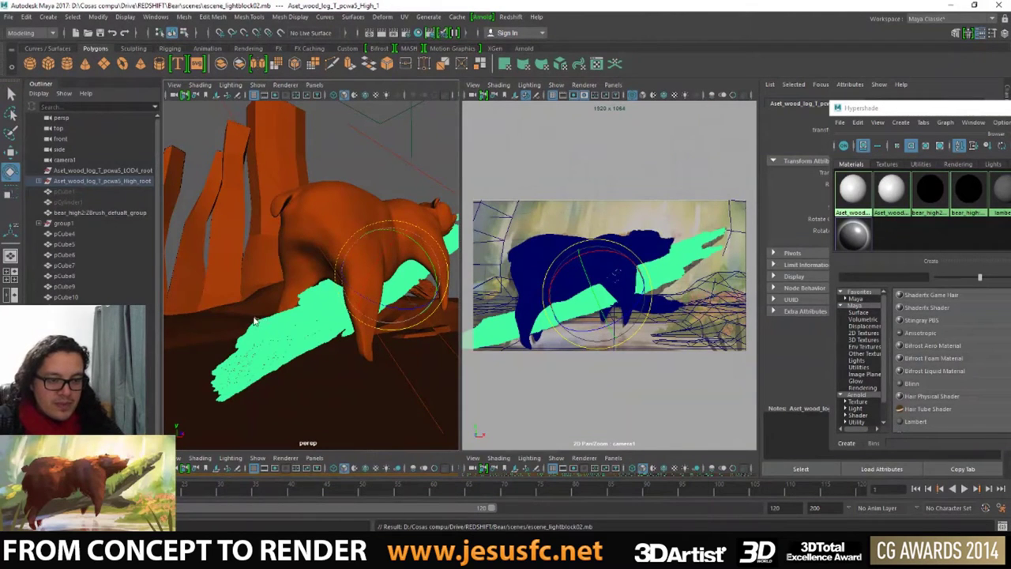
- Make tronco the active subtool and raise the brush Draw Size from 89 to 355
{"action": "right_click_drag", "start_coordinate": [254, 319], "coordinate": [237, 272]}
{"action": "left_click_drag", "start_coordinate": [241, 310], "coordinate": [334, 316], "text": "alt"}
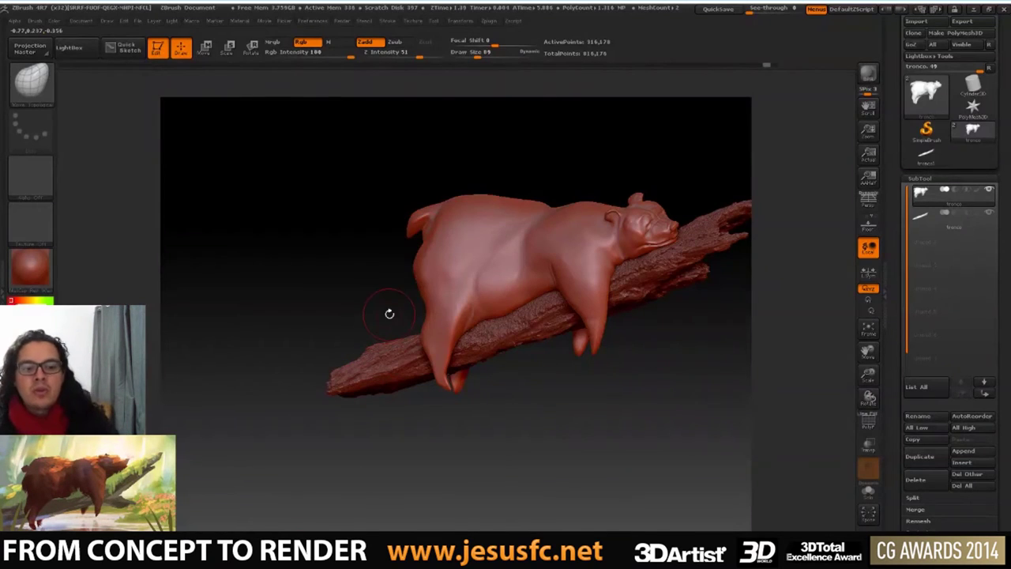
{"action": "mouse_move", "coordinate": [196, 258]}
{"action": "left_mouse_down"}
{"action": "mouse_move", "coordinate": [255, 360]}
{"action": "mouse_move", "coordinate": [259, 271]}
{"action": "mouse_move", "coordinate": [279, 294]}
{"action": "left_mouse_up"}
{"action": "left_click", "coordinate": [291, 308], "text": "alt"}
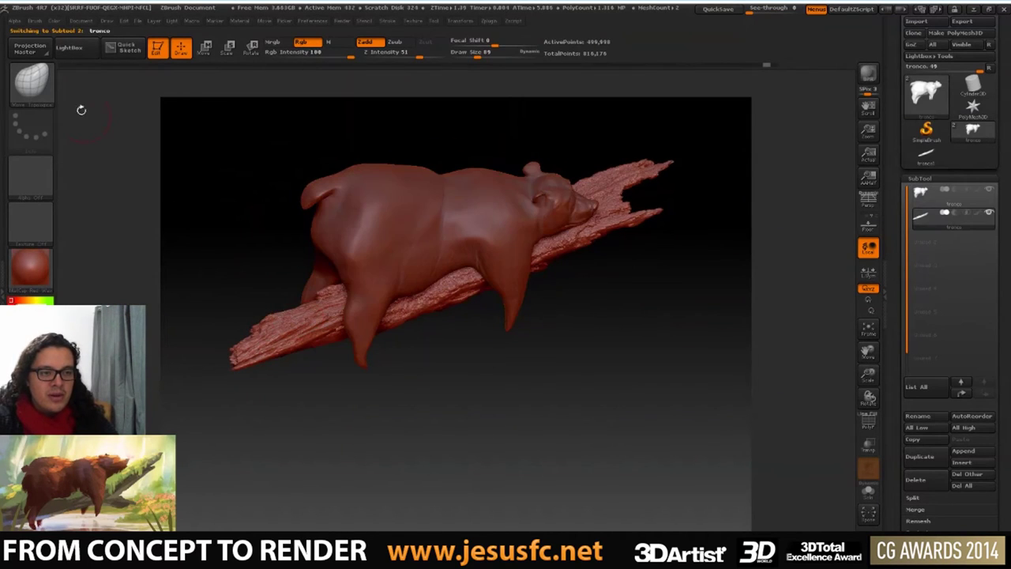
{"action": "key", "text": "s"}
{"action": "left_click_drag", "start_coordinate": [306, 319], "coordinate": [340, 320]}
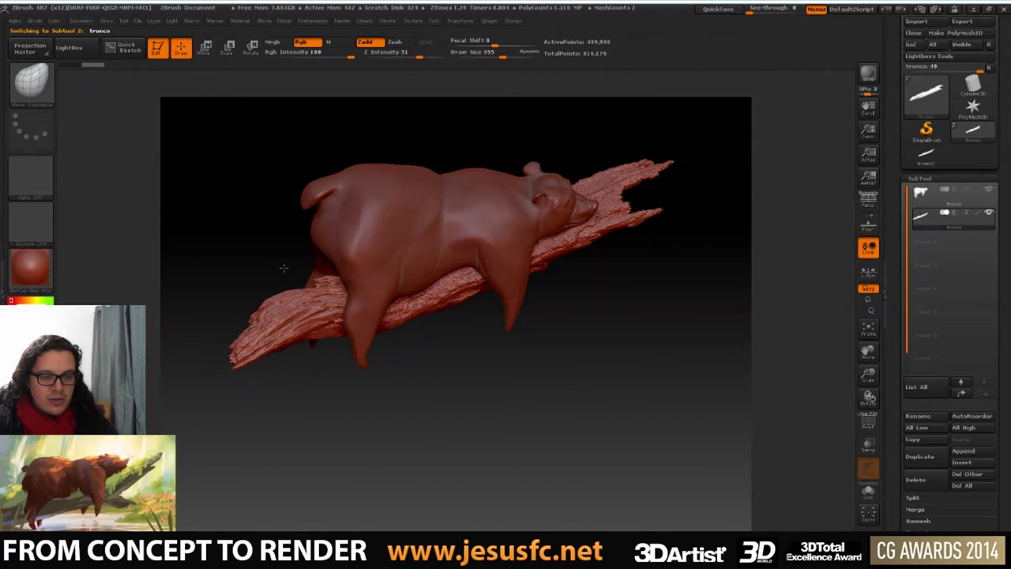
- Thicken and lift the branch's left end, then orbit to a three-quarter view
{"action": "mouse_move", "coordinate": [313, 290]}
{"action": "left_mouse_down"}
{"action": "mouse_move", "coordinate": [300, 316]}
{"action": "mouse_move", "coordinate": [328, 265]}
{"action": "left_mouse_up"}
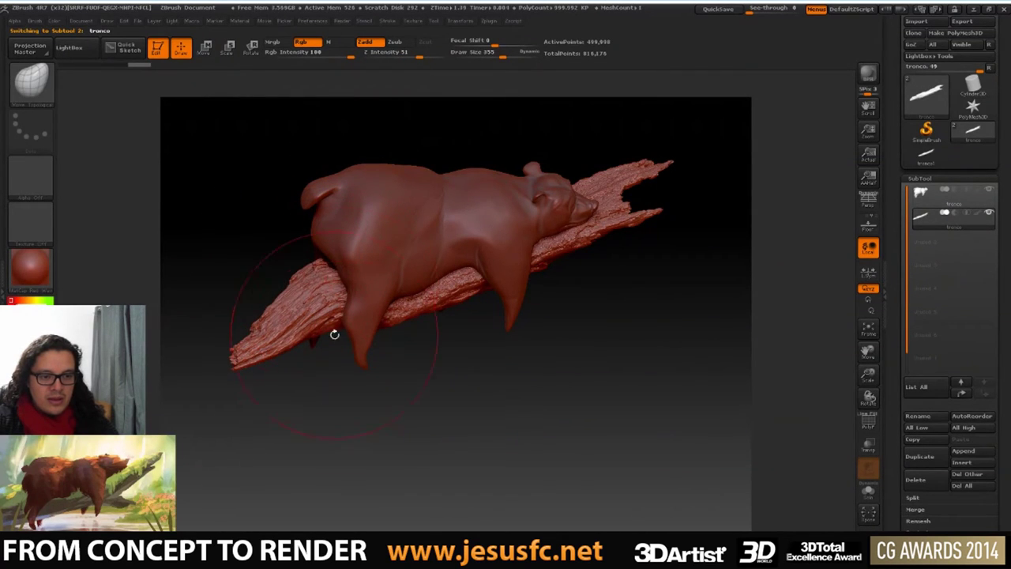
{"action": "mouse_move", "coordinate": [334, 334]}
{"action": "left_mouse_down"}
{"action": "mouse_move", "coordinate": [338, 354]}
{"action": "mouse_move", "coordinate": [328, 339]}
{"action": "left_mouse_up"}
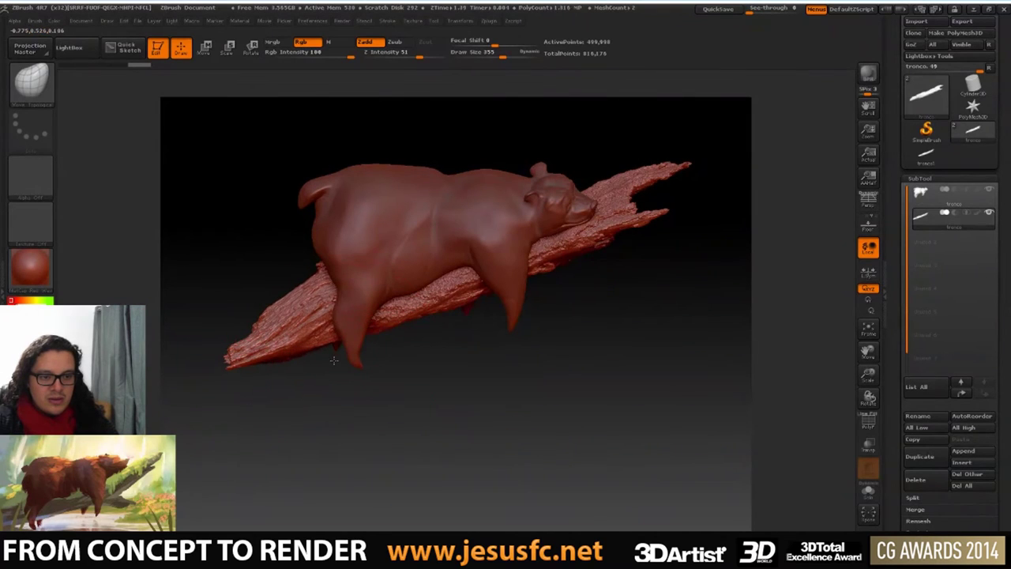
{"action": "mouse_move", "coordinate": [237, 320]}
{"action": "left_mouse_down"}
{"action": "mouse_move", "coordinate": [229, 237]}
{"action": "mouse_move", "coordinate": [282, 293]}
{"action": "mouse_move", "coordinate": [350, 316]}
{"action": "mouse_move", "coordinate": [349, 331]}
{"action": "left_mouse_up"}
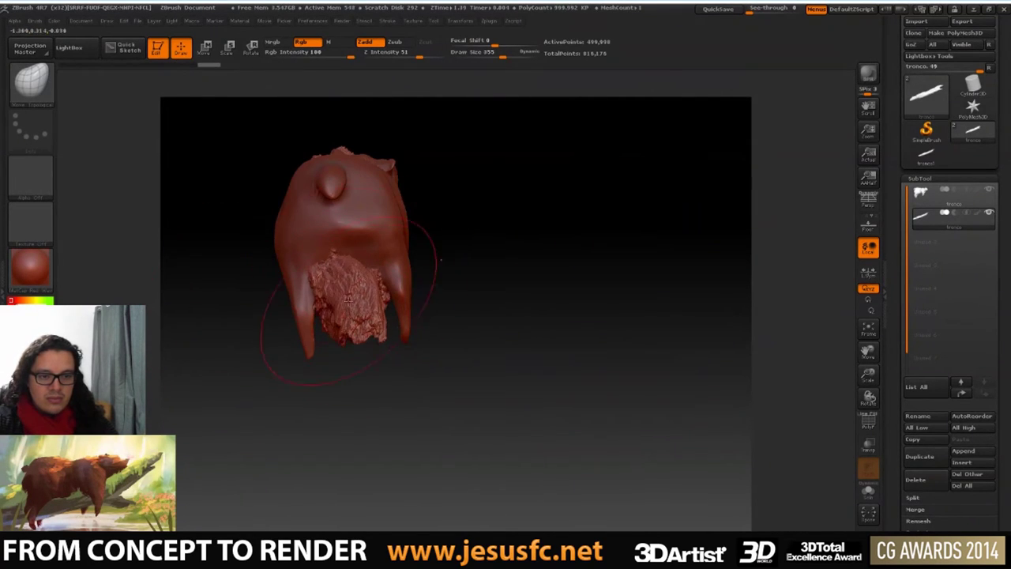
{"action": "mouse_move", "coordinate": [441, 259]}
{"action": "left_mouse_down"}
{"action": "mouse_move", "coordinate": [352, 366]}
{"action": "mouse_move", "coordinate": [314, 383]}
{"action": "mouse_move", "coordinate": [329, 388]}
{"action": "mouse_move", "coordinate": [357, 337]}
{"action": "mouse_move", "coordinate": [333, 333]}
{"action": "left_mouse_up"}
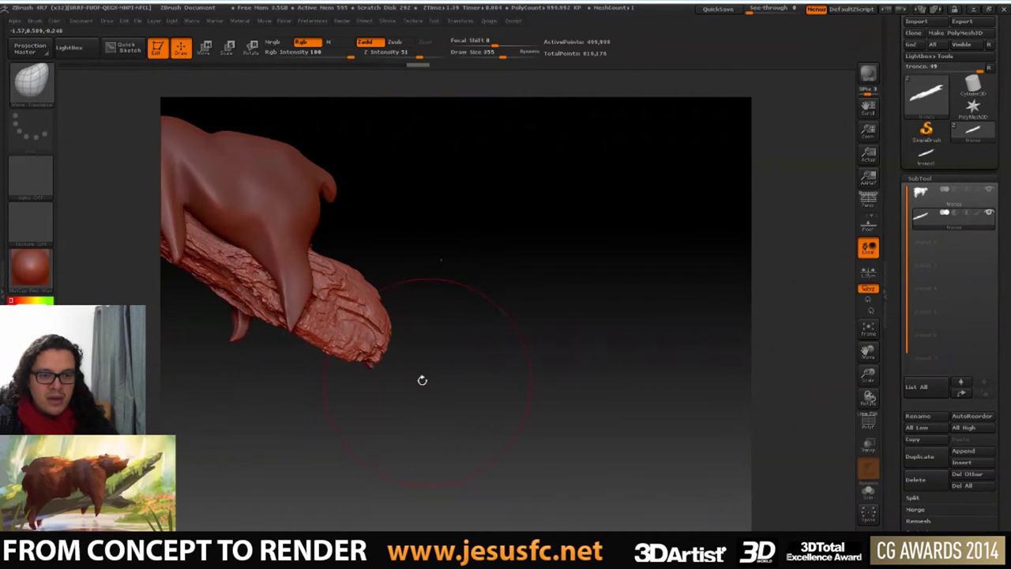
- Orbit around the bear and log to inspect the branch end from several angles
{"action": "mouse_move", "coordinate": [418, 298]}
{"action": "left_mouse_down"}
{"action": "mouse_move", "coordinate": [421, 379]}
{"action": "mouse_move", "coordinate": [454, 392]}
{"action": "left_mouse_up"}
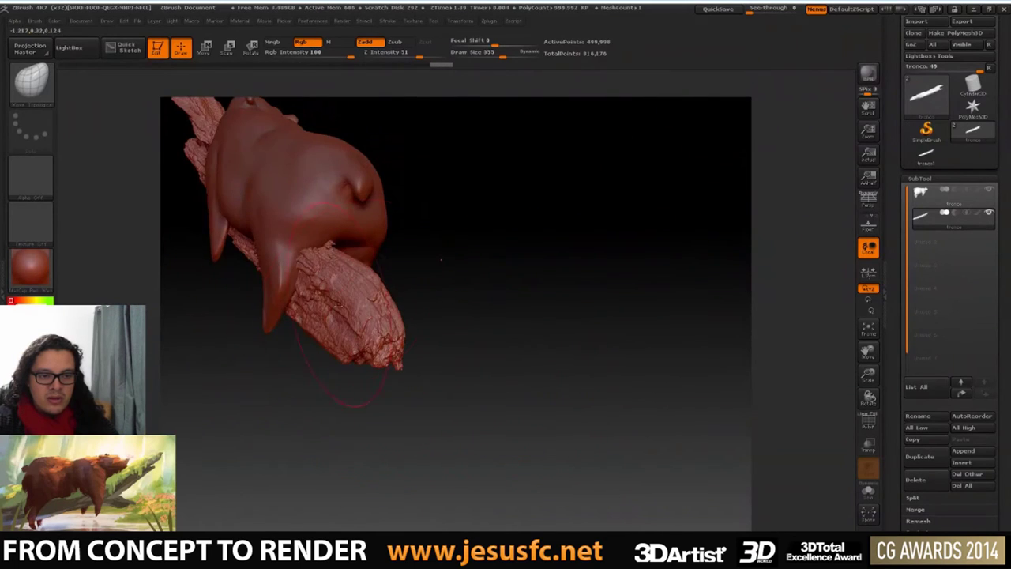
{"action": "mouse_move", "coordinate": [441, 259]}
{"action": "left_mouse_down"}
{"action": "mouse_move", "coordinate": [408, 393]}
{"action": "mouse_move", "coordinate": [343, 311]}
{"action": "mouse_move", "coordinate": [327, 371]}
{"action": "mouse_move", "coordinate": [318, 321]}
{"action": "left_mouse_up"}
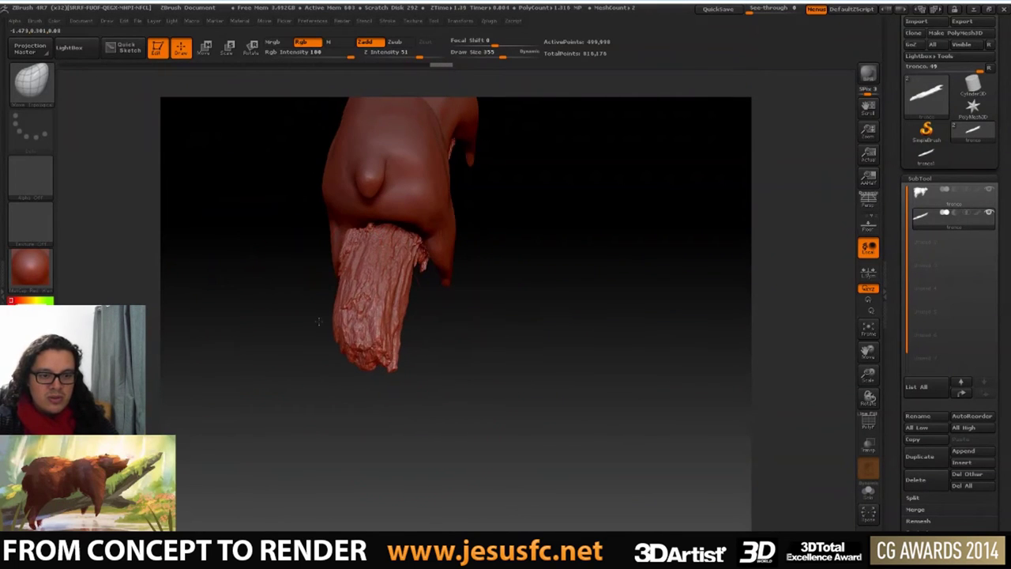
{"action": "mouse_move", "coordinate": [404, 345]}
{"action": "left_mouse_down"}
{"action": "mouse_move", "coordinate": [426, 334]}
{"action": "mouse_move", "coordinate": [408, 389]}
{"action": "left_mouse_up"}
{"action": "mouse_move", "coordinate": [327, 336]}
{"action": "left_mouse_down"}
{"action": "mouse_move", "coordinate": [271, 316]}
{"action": "mouse_move", "coordinate": [320, 280]}
{"action": "mouse_move", "coordinate": [397, 267]}
{"action": "mouse_move", "coordinate": [293, 327]}
{"action": "left_mouse_up"}
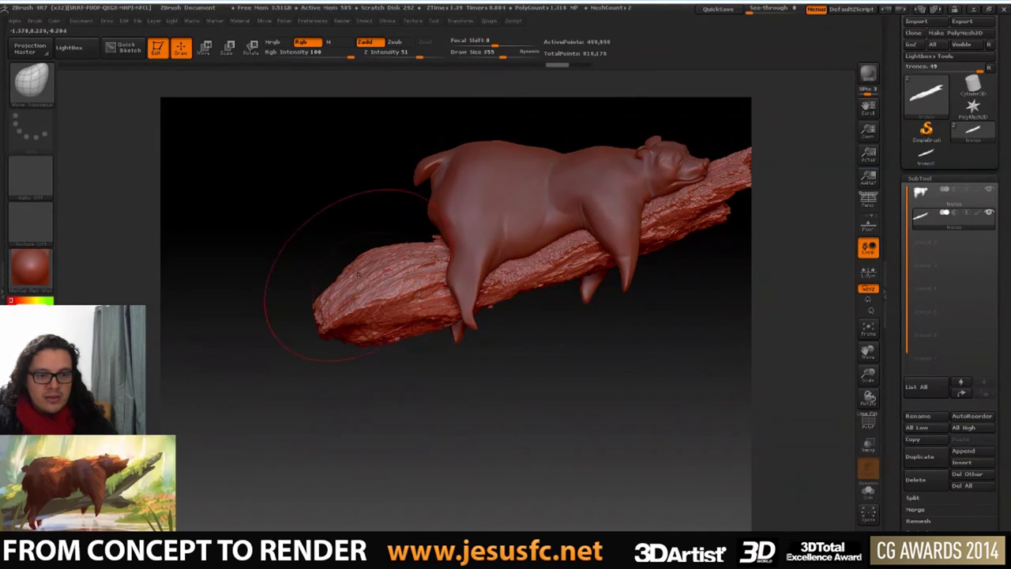
{"action": "mouse_move", "coordinate": [293, 271]}
{"action": "left_mouse_down"}
{"action": "mouse_move", "coordinate": [387, 272]}
{"action": "mouse_move", "coordinate": [485, 243]}
{"action": "left_mouse_up"}
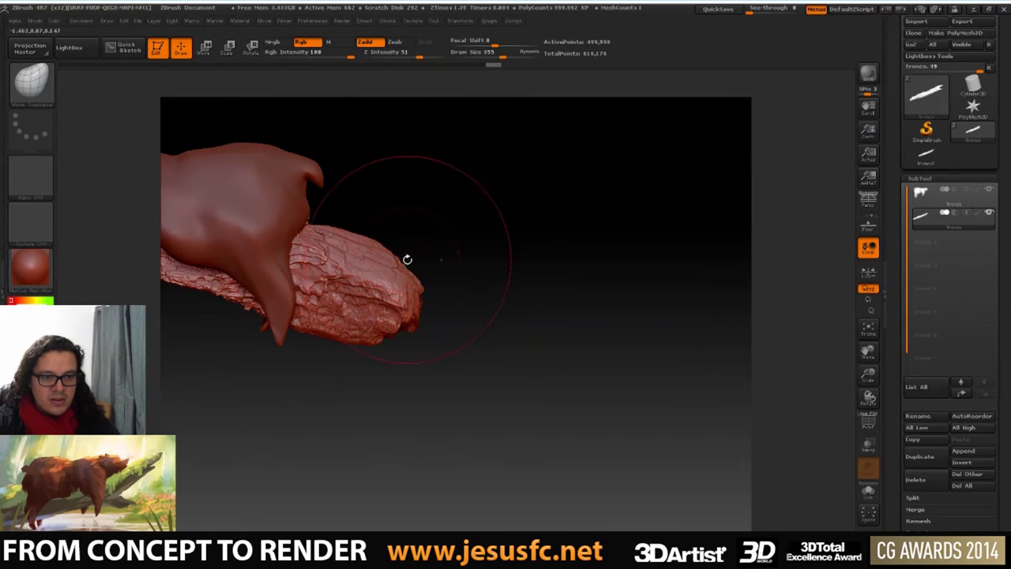
{"action": "mouse_move", "coordinate": [471, 285]}
{"action": "left_mouse_down"}
{"action": "mouse_move", "coordinate": [364, 288]}
{"action": "mouse_move", "coordinate": [379, 292]}
{"action": "mouse_move", "coordinate": [375, 233]}
{"action": "mouse_move", "coordinate": [474, 296]}
{"action": "mouse_move", "coordinate": [500, 349]}
{"action": "left_mouse_up"}
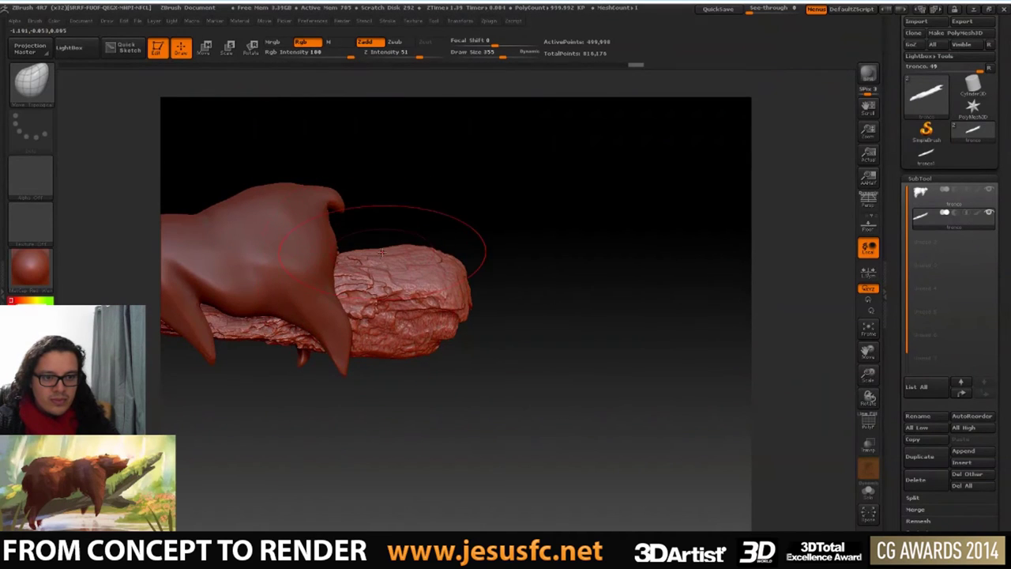
{"action": "left_click_drag", "start_coordinate": [474, 237], "coordinate": [327, 240]}
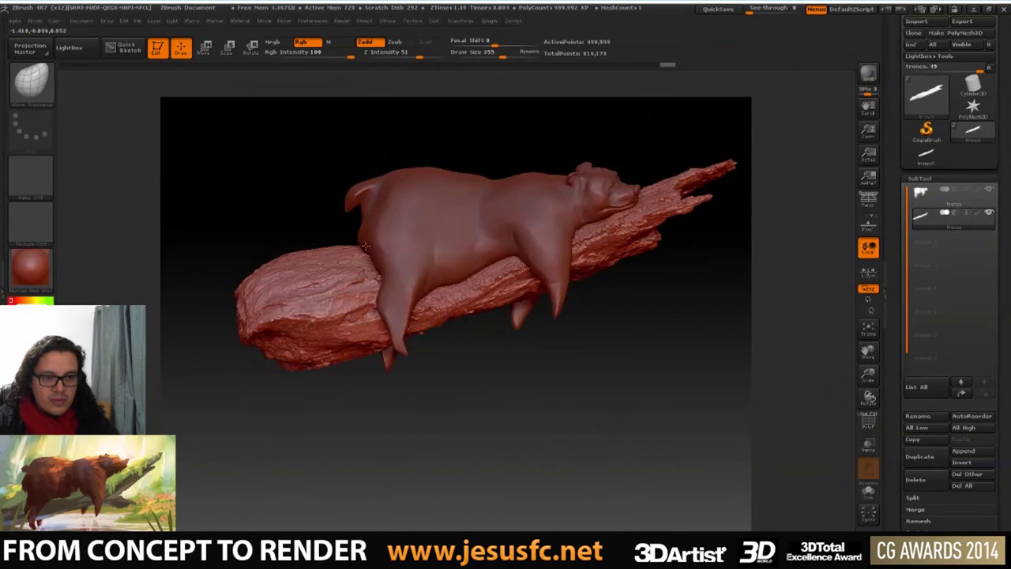
- Set Draw Size to 200 and smooth the bark on the log's left end
{"action": "type", "text": "s200"}
{"action": "key", "text": "Return"}
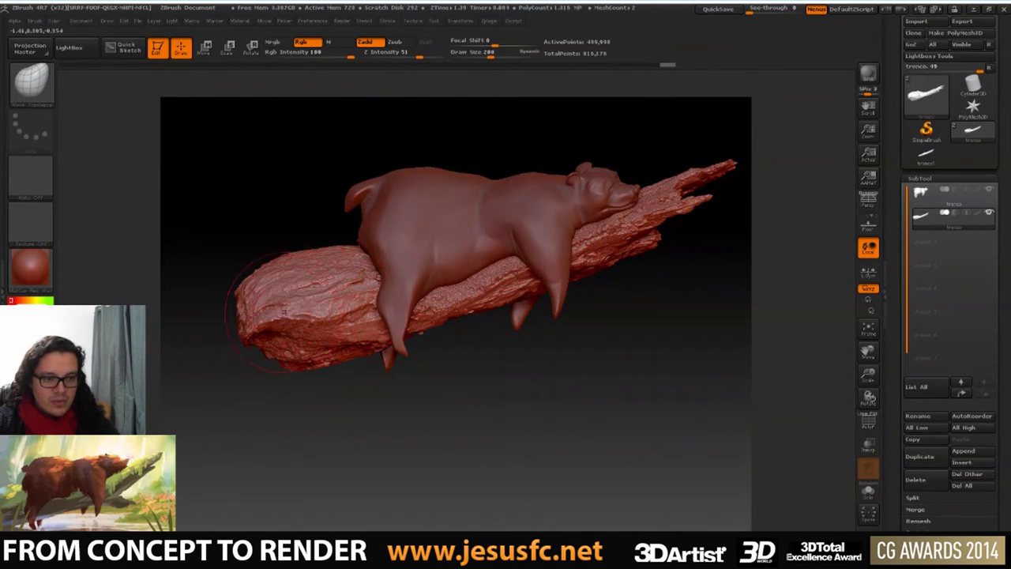
{"action": "mouse_move", "coordinate": [281, 345]}
{"action": "left_mouse_down"}
{"action": "mouse_move", "coordinate": [226, 334]}
{"action": "mouse_move", "coordinate": [260, 266]}
{"action": "mouse_move", "coordinate": [312, 275]}
{"action": "mouse_move", "coordinate": [355, 308]}
{"action": "mouse_move", "coordinate": [276, 332]}
{"action": "mouse_move", "coordinate": [316, 300]}
{"action": "mouse_move", "coordinate": [371, 308]}
{"action": "mouse_move", "coordinate": [282, 226]}
{"action": "mouse_move", "coordinate": [331, 252]}
{"action": "mouse_move", "coordinate": [248, 259]}
{"action": "mouse_move", "coordinate": [237, 275]}
{"action": "mouse_move", "coordinate": [246, 258]}
{"action": "mouse_move", "coordinate": [260, 282]}
{"action": "mouse_move", "coordinate": [295, 239]}
{"action": "left_mouse_up"}
{"action": "key", "text": "alt+Tab"}
{"action": "key", "text": "alt+Tab"}
{"action": "key", "text": "alt+Tab"}
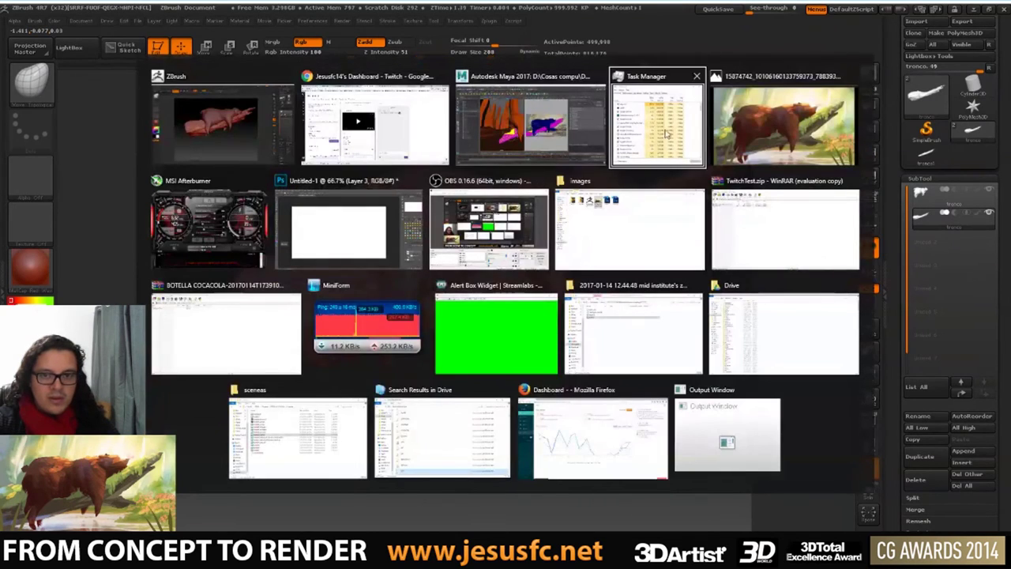
{"action": "key", "text": "alt+Tab"}
{"action": "key", "text": "alt+Tab"}
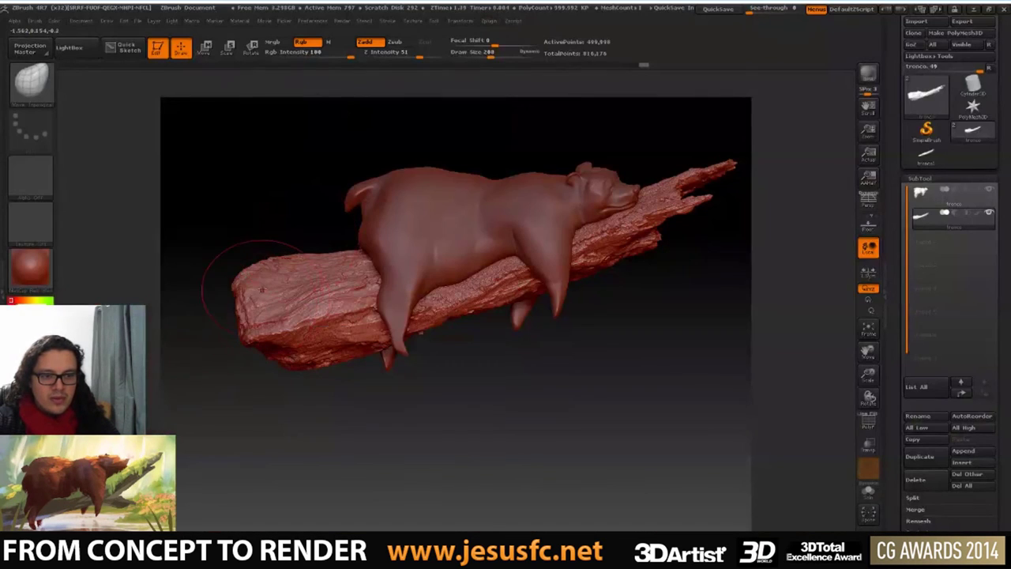
{"action": "key", "text": "alt+Tab"}
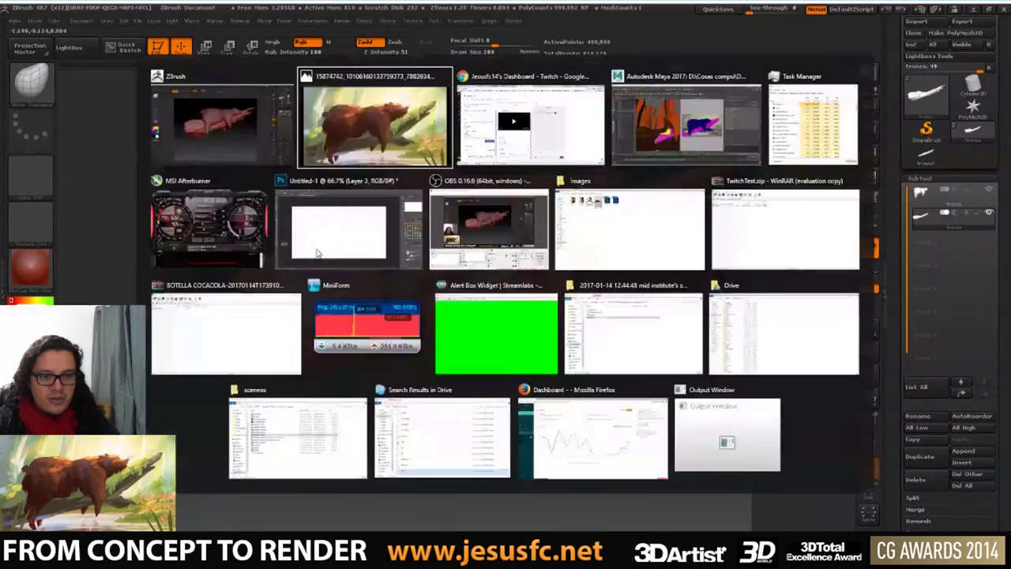
{"action": "key", "text": "alt+Tab"}
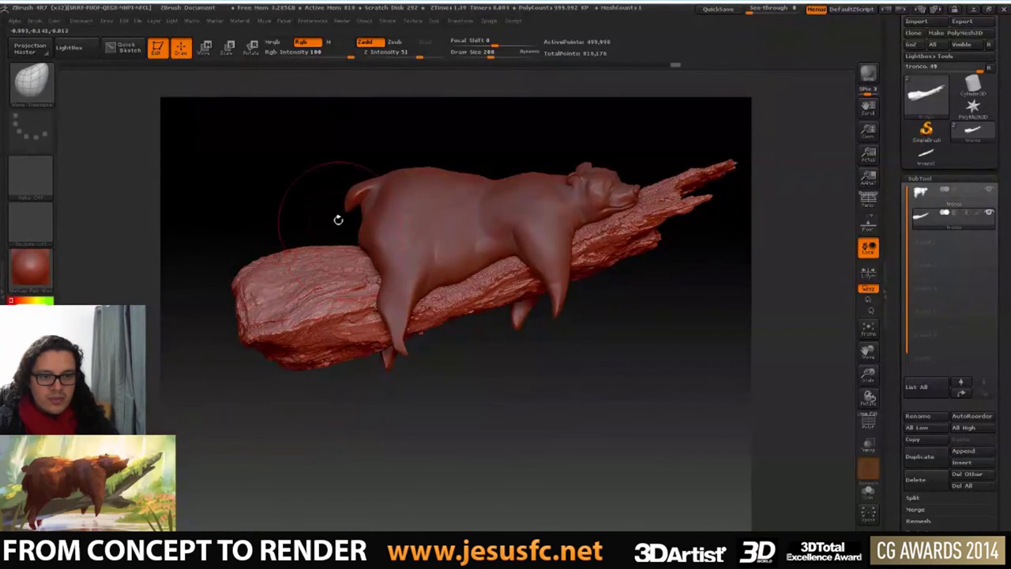
{"action": "left_click_drag", "start_coordinate": [338, 219], "coordinate": [333, 226]}
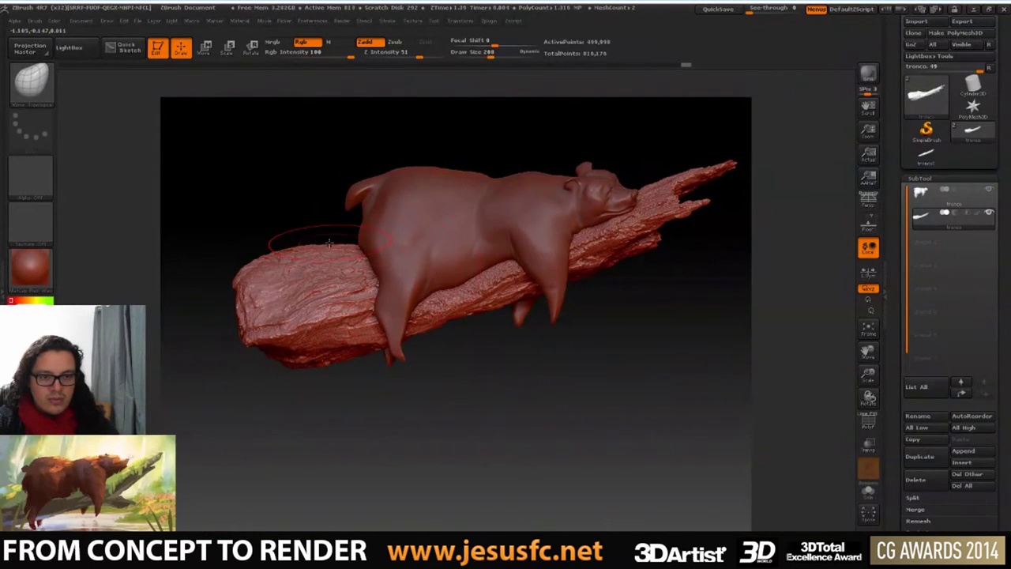
{"action": "left_click_drag", "start_coordinate": [277, 266], "coordinate": [239, 234]}
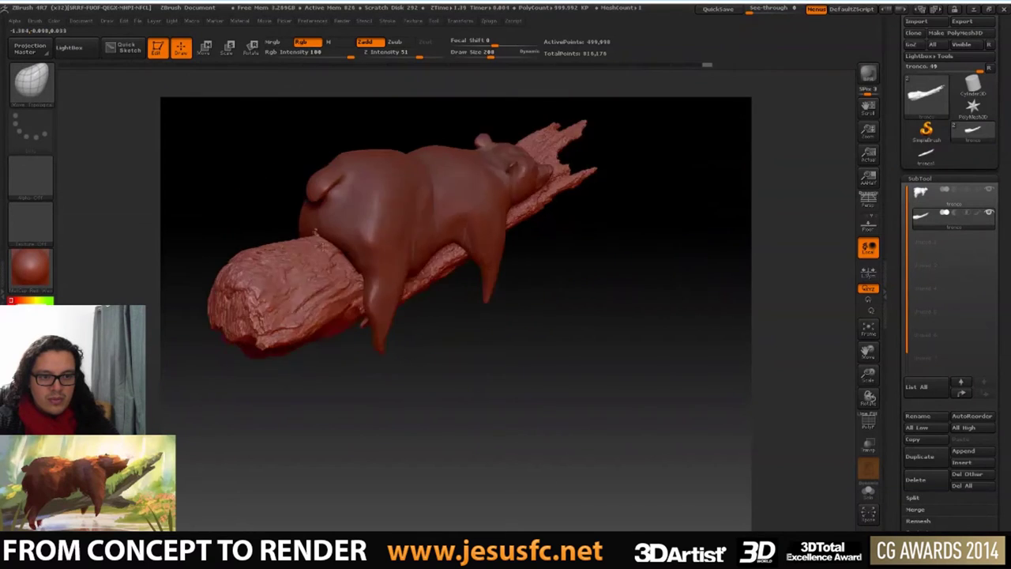
- Switch to the Dam_Standard brush at Draw Size 53 and carve short strokes on the log
{"action": "left_click", "coordinate": [30, 79]}
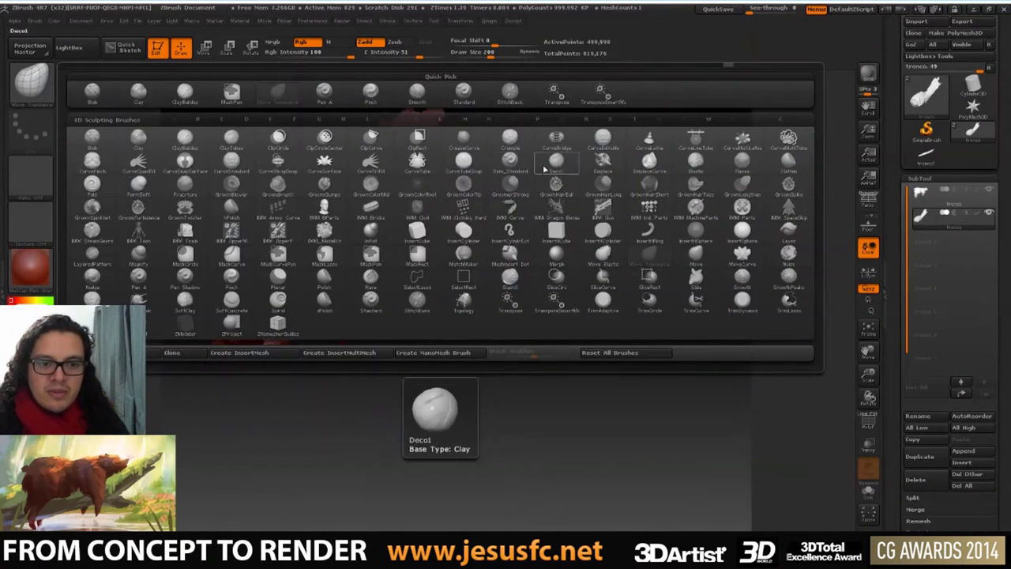
{"action": "left_click", "coordinate": [509, 162]}
{"action": "key", "text": "s"}
{"action": "mouse_move", "coordinate": [233, 199]}
{"action": "left_mouse_down"}
{"action": "mouse_move", "coordinate": [207, 198]}
{"action": "mouse_move", "coordinate": [221, 187]}
{"action": "left_mouse_up"}
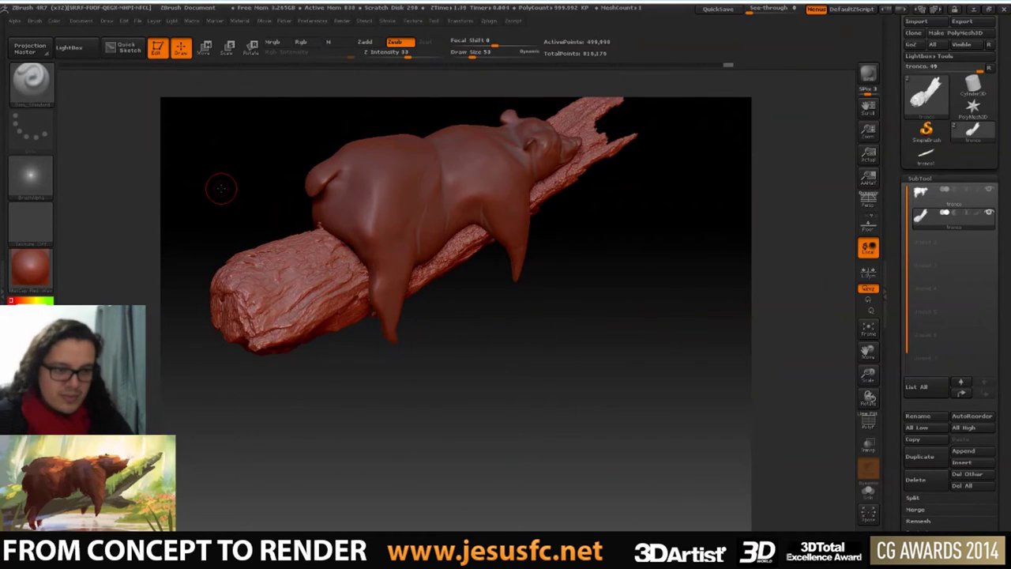
{"action": "left_click_drag", "start_coordinate": [332, 257], "coordinate": [260, 294]}
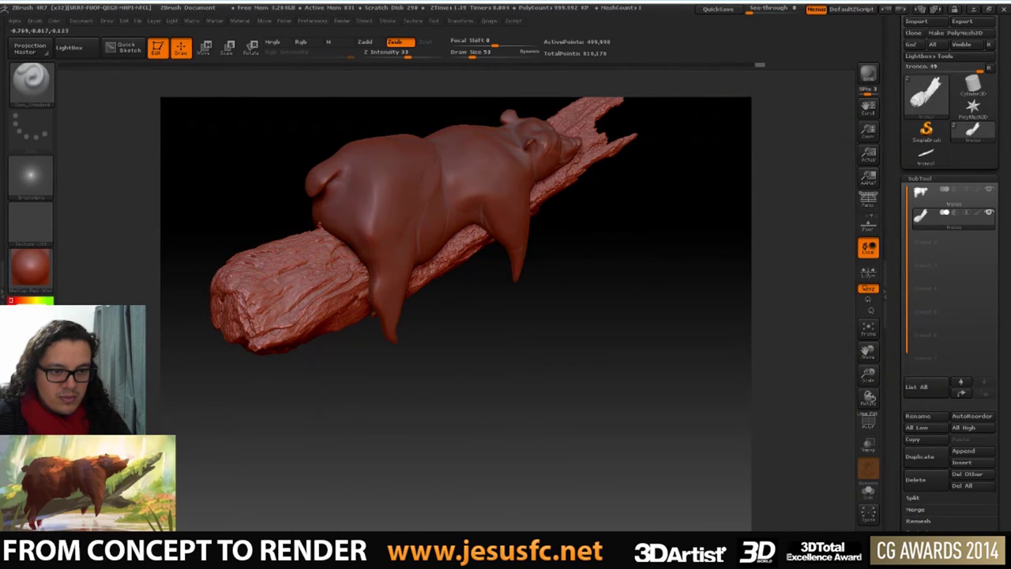
{"action": "left_click_drag", "start_coordinate": [314, 263], "coordinate": [326, 259]}
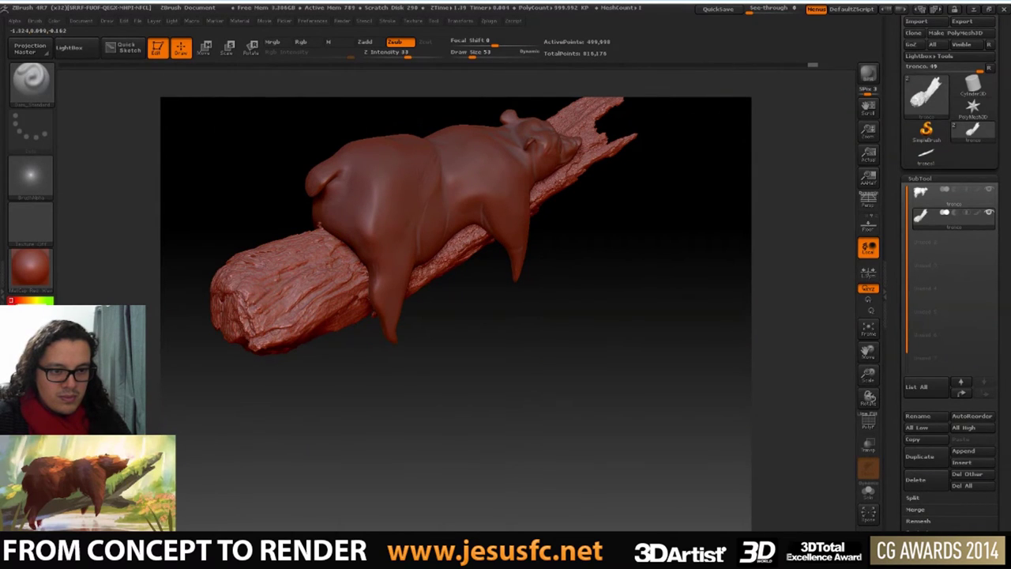
- Orbit around the model and carve a faint extra stroke on the log's front
{"action": "left_click_drag", "start_coordinate": [307, 255], "coordinate": [440, 259]}
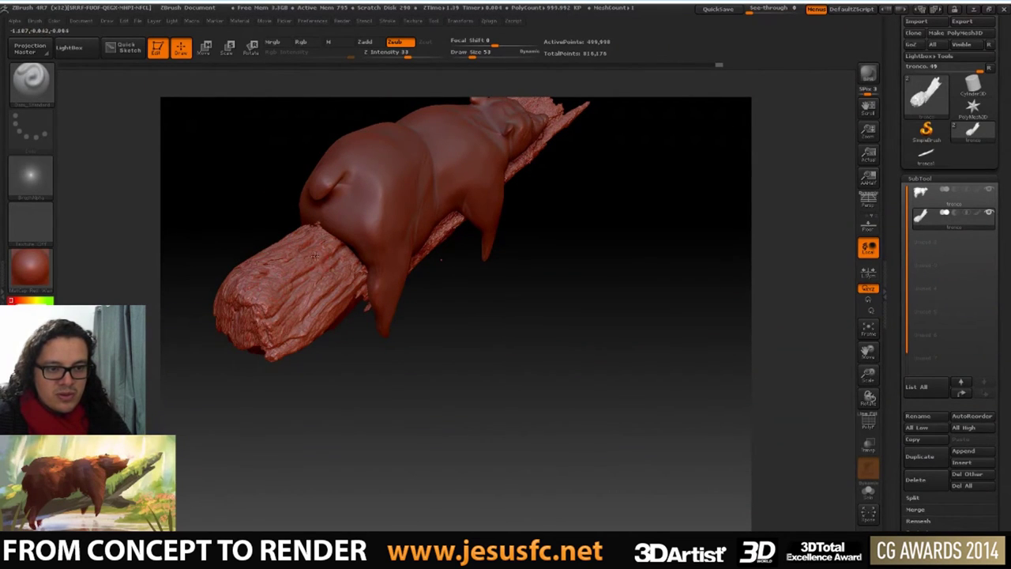
{"action": "mouse_move", "coordinate": [314, 256]}
{"action": "left_mouse_down"}
{"action": "mouse_move", "coordinate": [240, 273]}
{"action": "mouse_move", "coordinate": [288, 316]}
{"action": "left_mouse_up"}
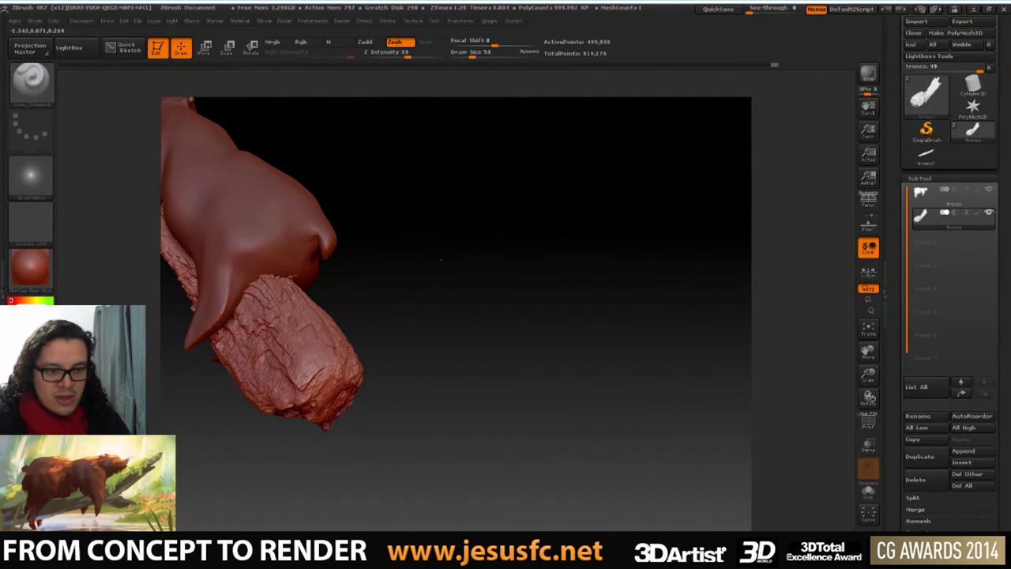
{"action": "left_click_drag", "start_coordinate": [368, 350], "coordinate": [339, 314]}
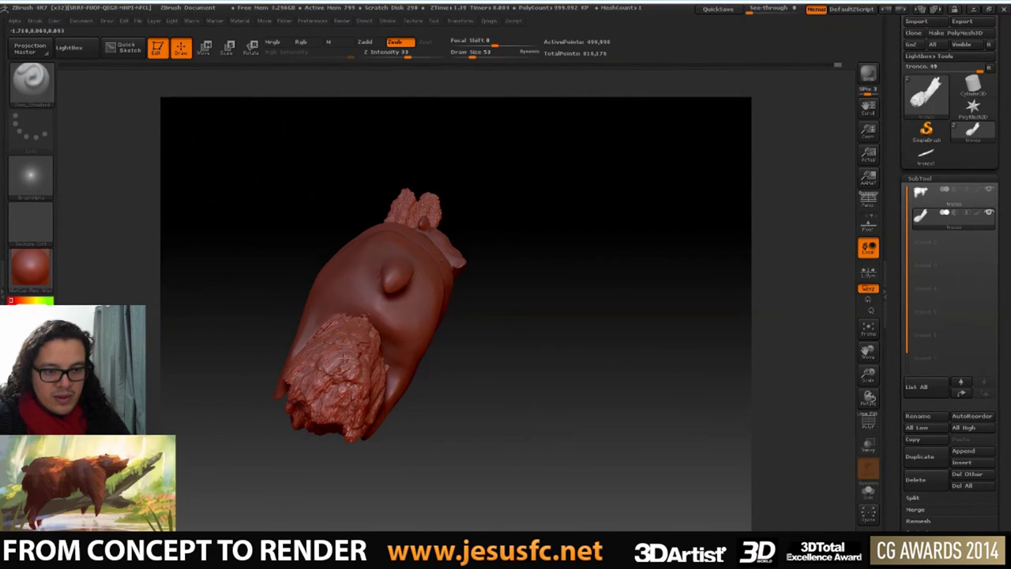
{"action": "left_click_drag", "start_coordinate": [356, 375], "coordinate": [437, 338]}
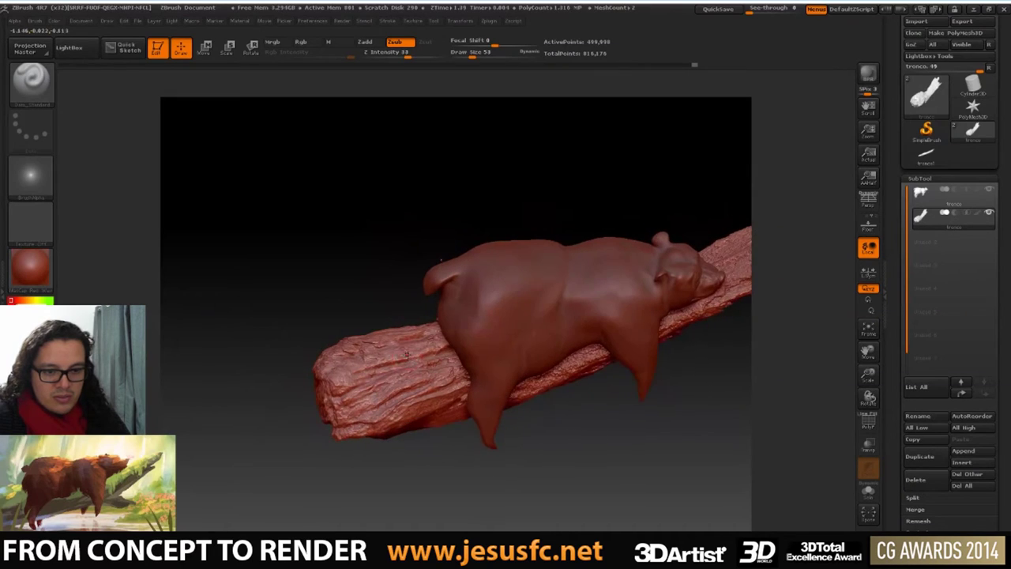
{"action": "left_click_drag", "start_coordinate": [408, 296], "coordinate": [414, 323]}
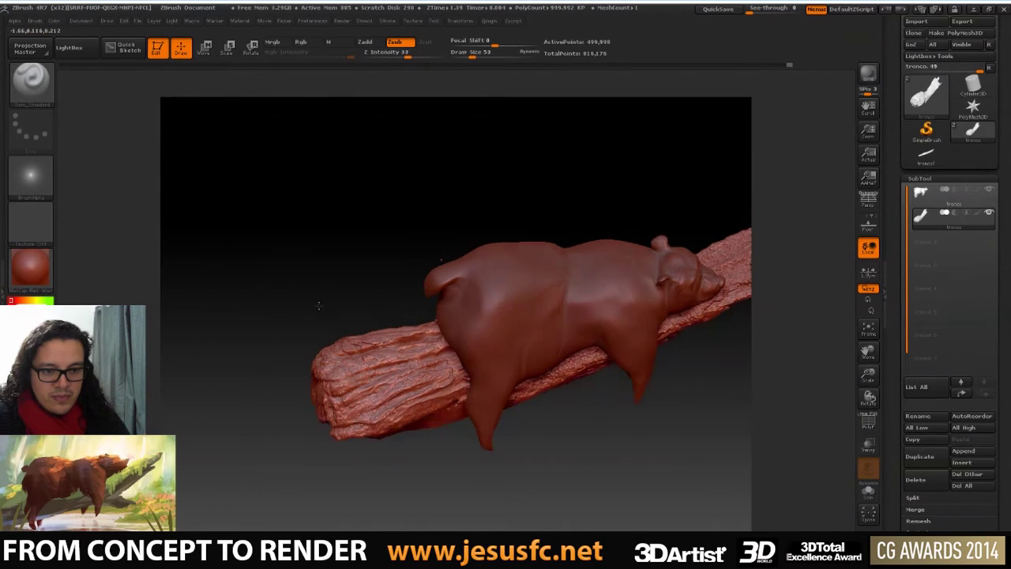
{"action": "left_click_drag", "start_coordinate": [441, 258], "coordinate": [324, 303]}
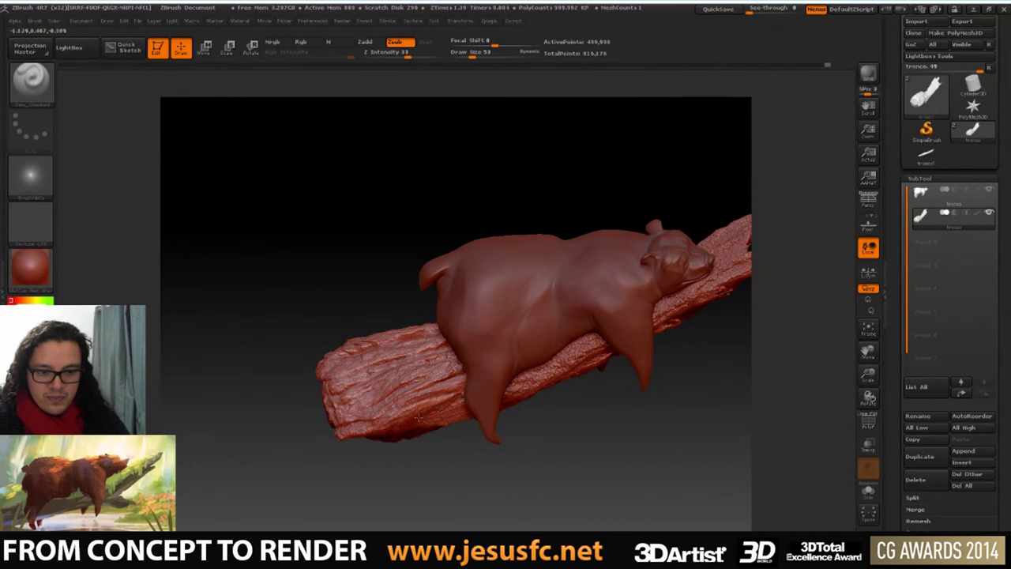
{"action": "mouse_move", "coordinate": [428, 302]}
{"action": "left_mouse_down"}
{"action": "mouse_move", "coordinate": [414, 279]}
{"action": "mouse_move", "coordinate": [432, 320]}
{"action": "mouse_move", "coordinate": [383, 293]}
{"action": "mouse_move", "coordinate": [441, 259]}
{"action": "left_mouse_up"}
{"action": "mouse_move", "coordinate": [443, 418]}
{"action": "left_mouse_down"}
{"action": "mouse_move", "coordinate": [411, 421]}
{"action": "mouse_move", "coordinate": [455, 419]}
{"action": "mouse_move", "coordinate": [439, 420]}
{"action": "left_mouse_up"}
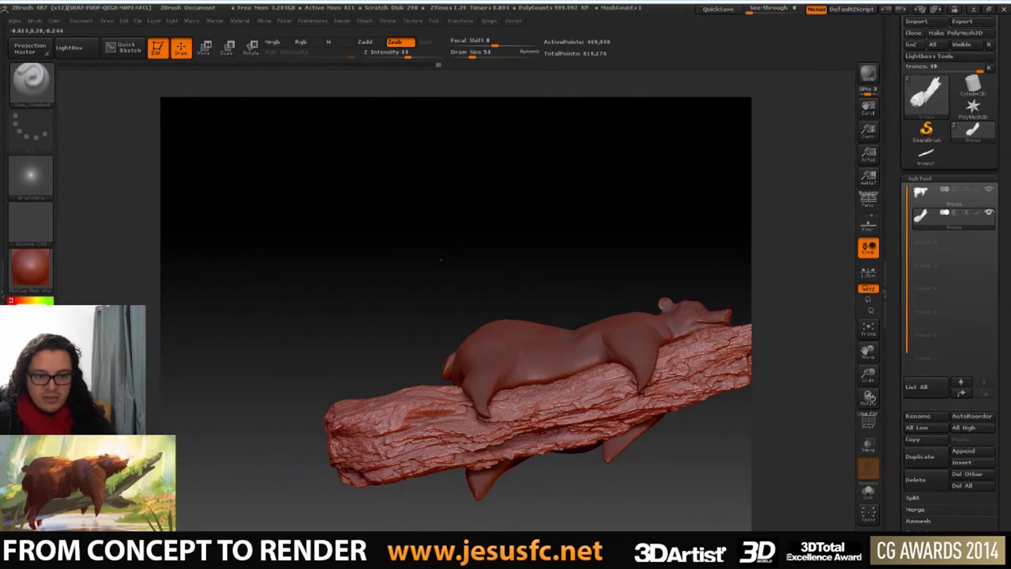
{"action": "mouse_move", "coordinate": [441, 259]}
{"action": "left_mouse_down"}
{"action": "mouse_move", "coordinate": [424, 328]}
{"action": "mouse_move", "coordinate": [380, 210]}
{"action": "mouse_move", "coordinate": [380, 248]}
{"action": "mouse_move", "coordinate": [304, 256]}
{"action": "mouse_move", "coordinate": [448, 282]}
{"action": "mouse_move", "coordinate": [441, 259]}
{"action": "mouse_move", "coordinate": [363, 269]}
{"action": "left_mouse_up"}
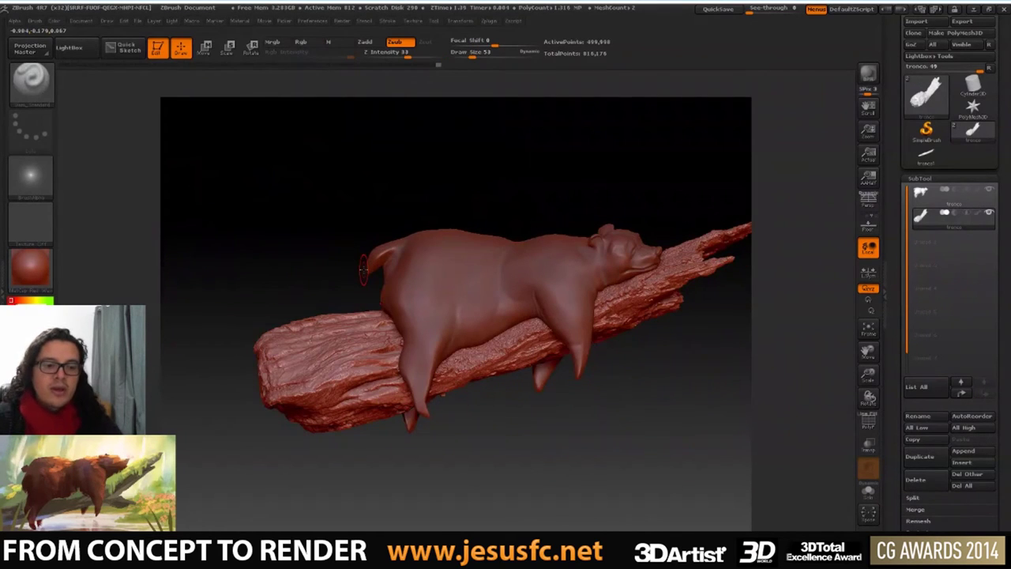
{"action": "left_click_drag", "start_coordinate": [395, 176], "coordinate": [534, 176]}
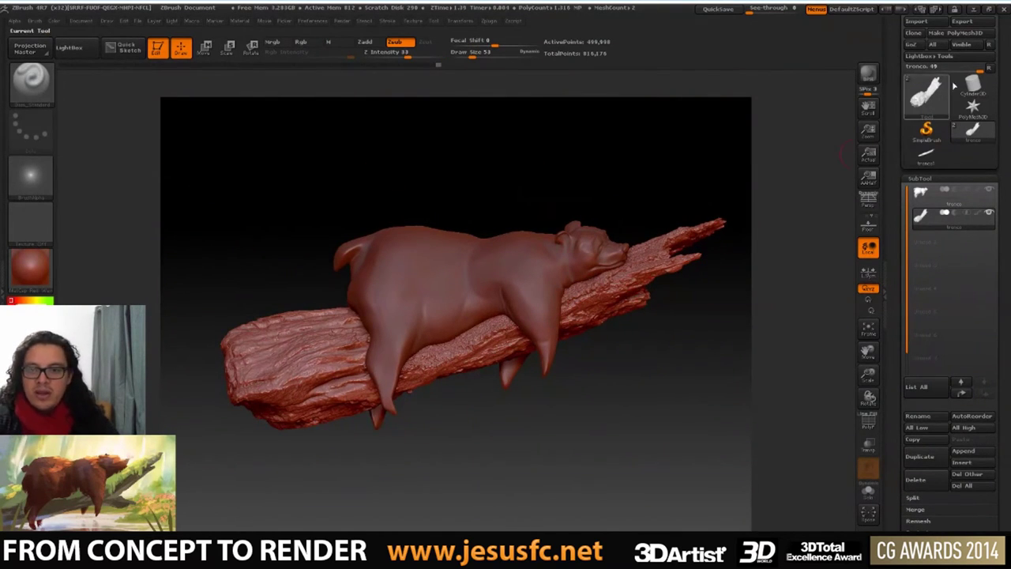
- Dismiss the Tool > Export mesh dialog and return past the Photos painting to Maya
{"action": "left_click", "coordinate": [961, 22]}
{"action": "type", "text": "big_tr"}
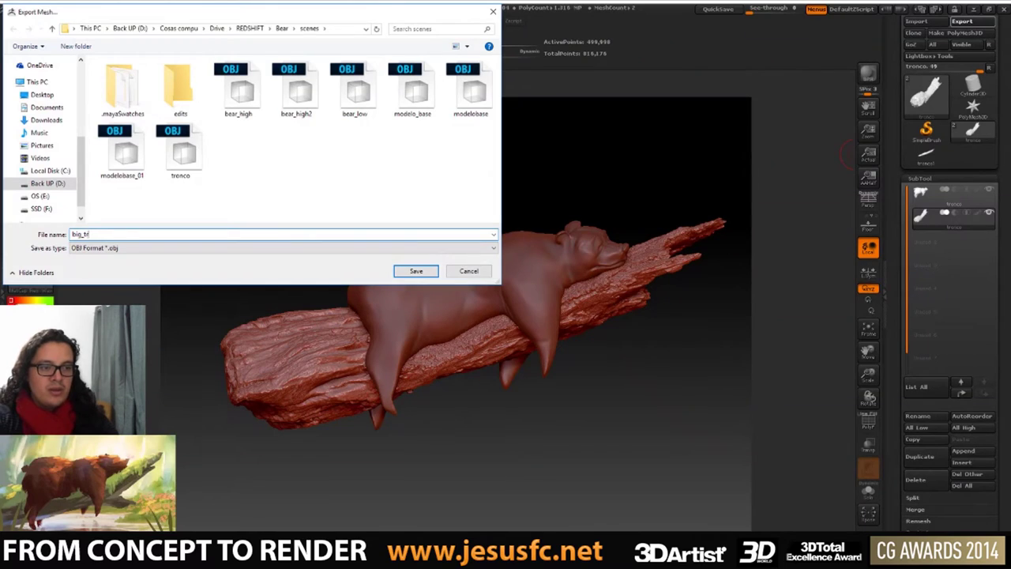
{"action": "key", "text": "Return"}
{"action": "key", "text": "alt+Tab"}
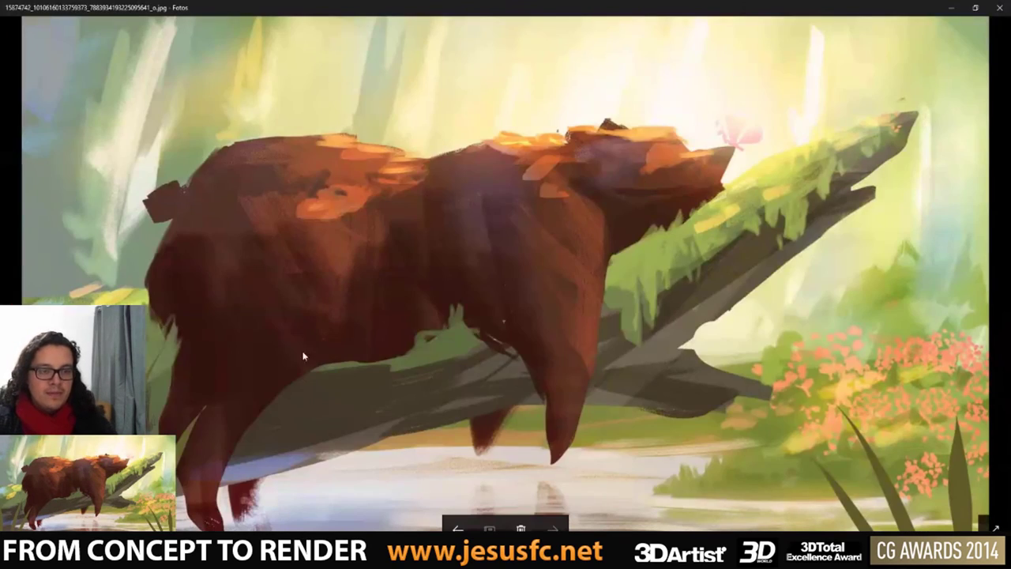
{"action": "key", "text": "alt+Tab"}
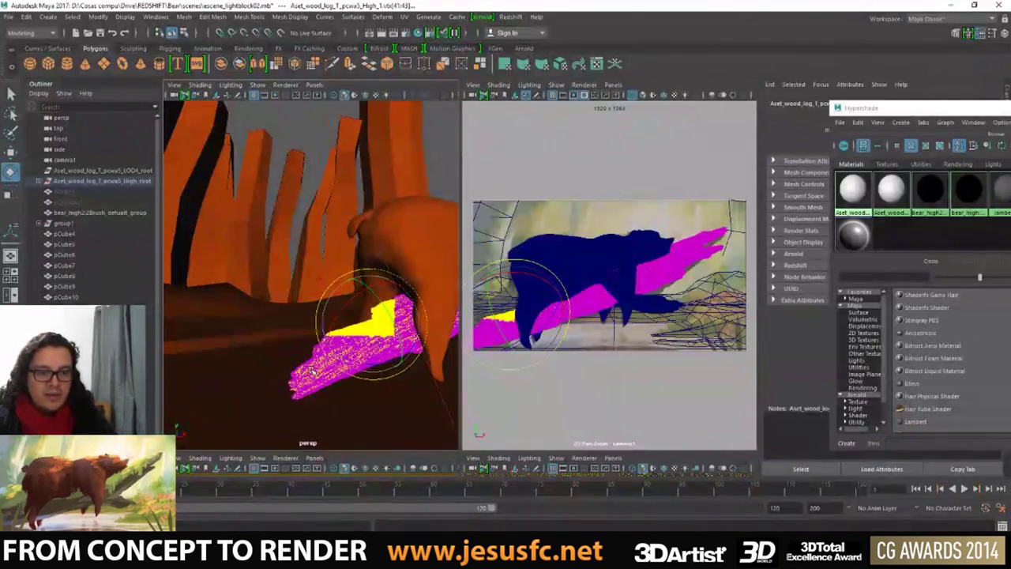
- Import the big_tree model and dismiss the missing-texture warning
{"action": "right_click_drag", "start_coordinate": [311, 369], "coordinate": [323, 341]}
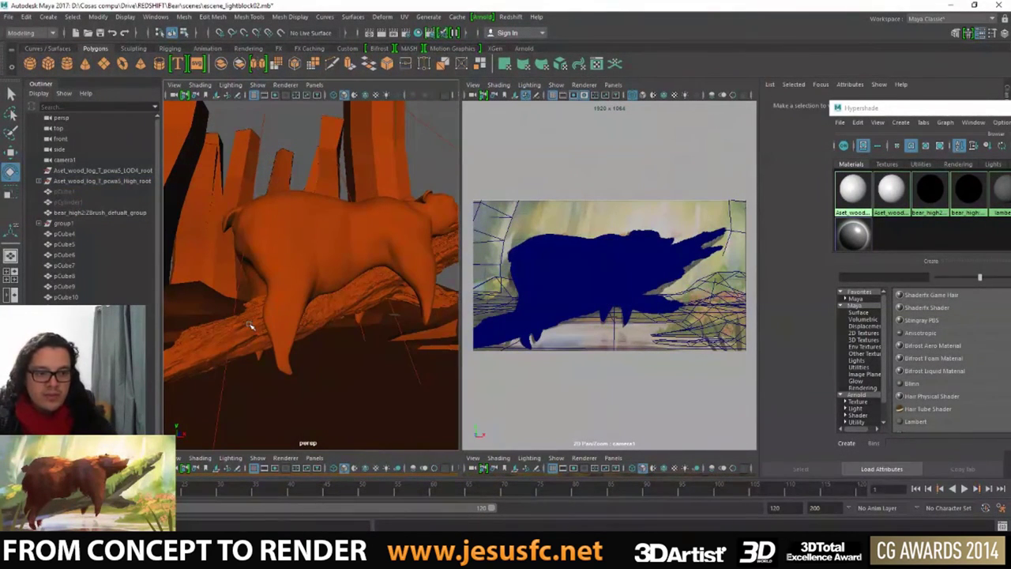
{"action": "left_click", "coordinate": [249, 325]}
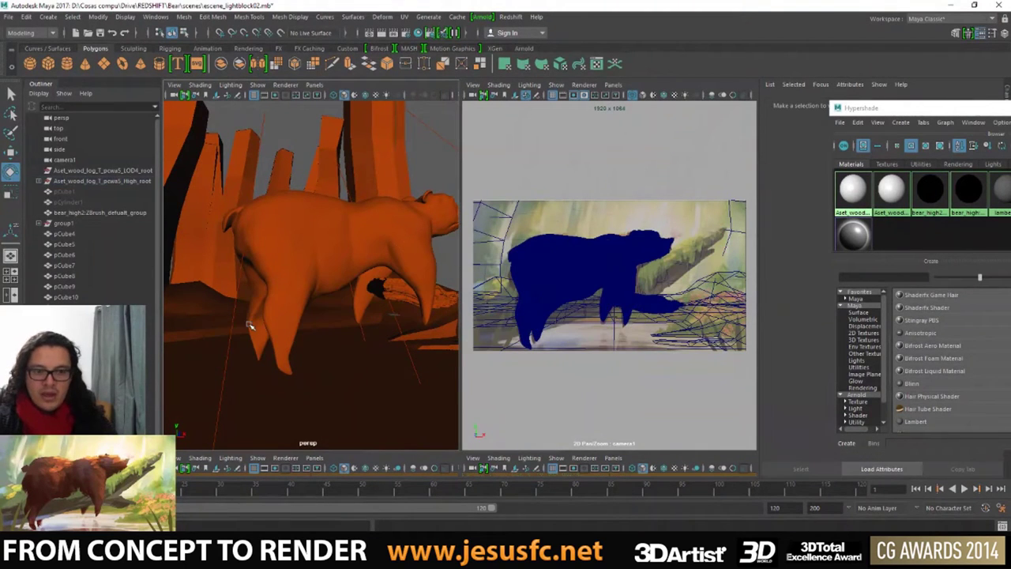
{"action": "left_click", "coordinate": [10, 17]}
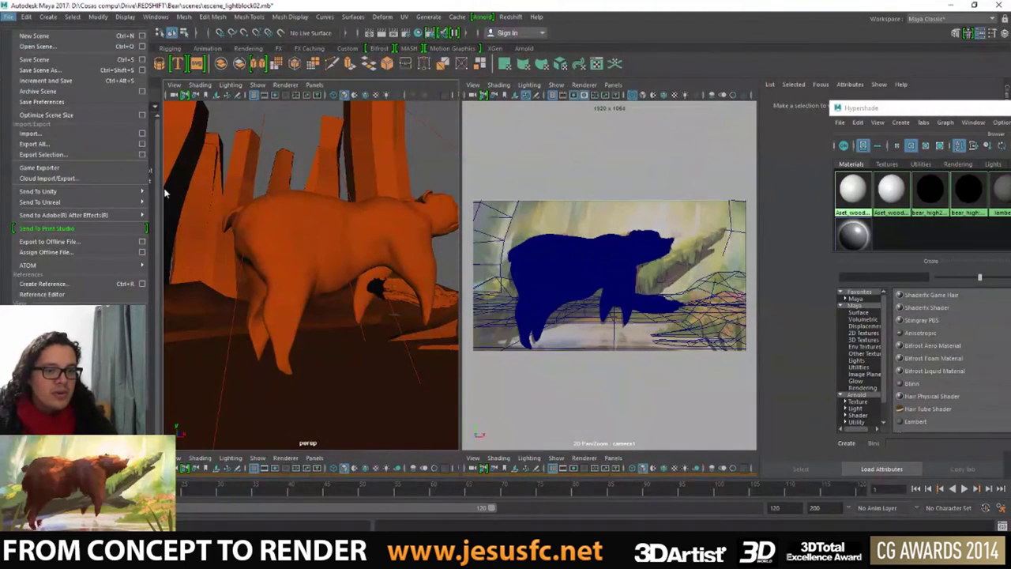
{"action": "left_click", "coordinate": [32, 133]}
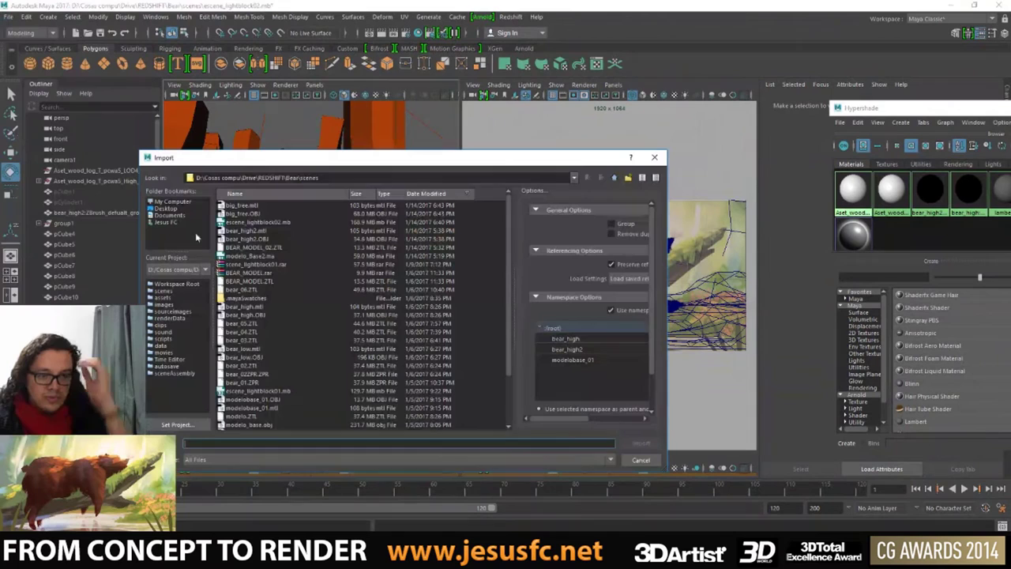
{"action": "left_click", "coordinate": [260, 222]}
{"action": "double_click", "coordinate": [261, 222]}
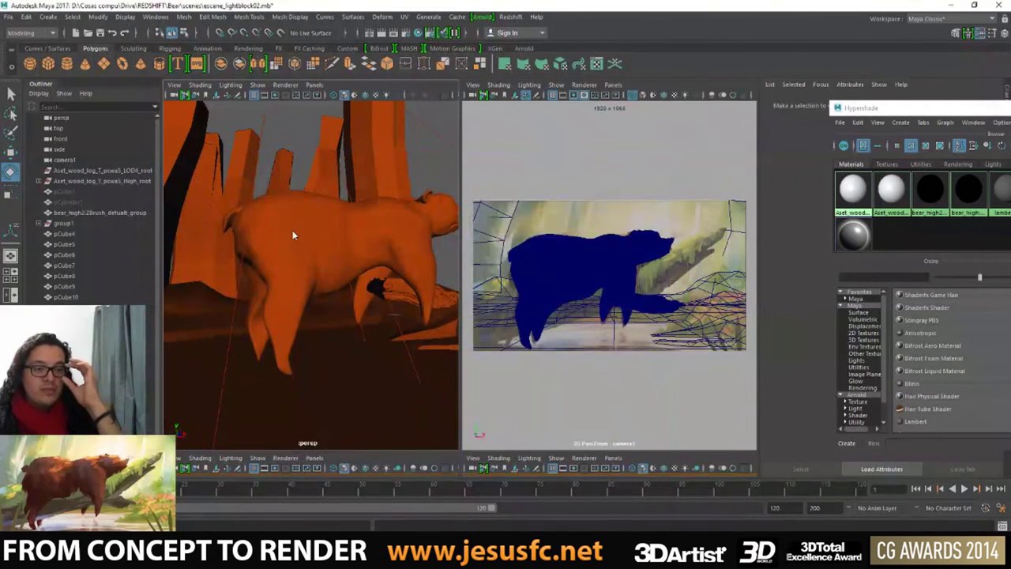
{"action": "left_click", "coordinate": [507, 294]}
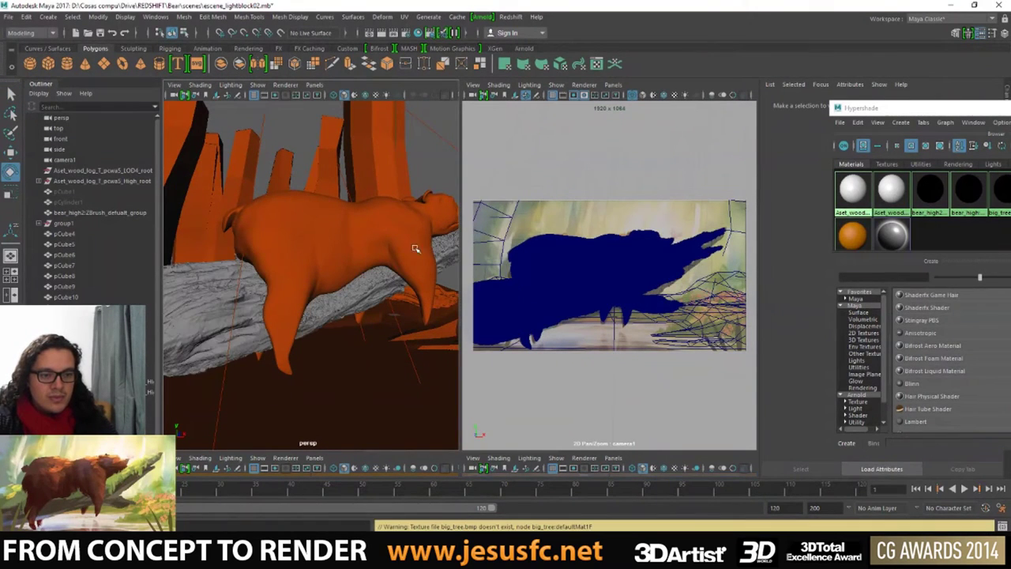
- Assign the orange rsMaterial1 from Hypershade to the imported log
{"action": "mouse_move", "coordinate": [420, 151]}
{"action": "left_mouse_down", "text": "alt"}
{"action": "mouse_move", "coordinate": [368, 255]}
{"action": "mouse_move", "coordinate": [389, 273]}
{"action": "mouse_move", "coordinate": [384, 282]}
{"action": "mouse_move", "coordinate": [312, 273]}
{"action": "left_mouse_up", "text": "alt"}
{"action": "left_click", "coordinate": [486, 283]}
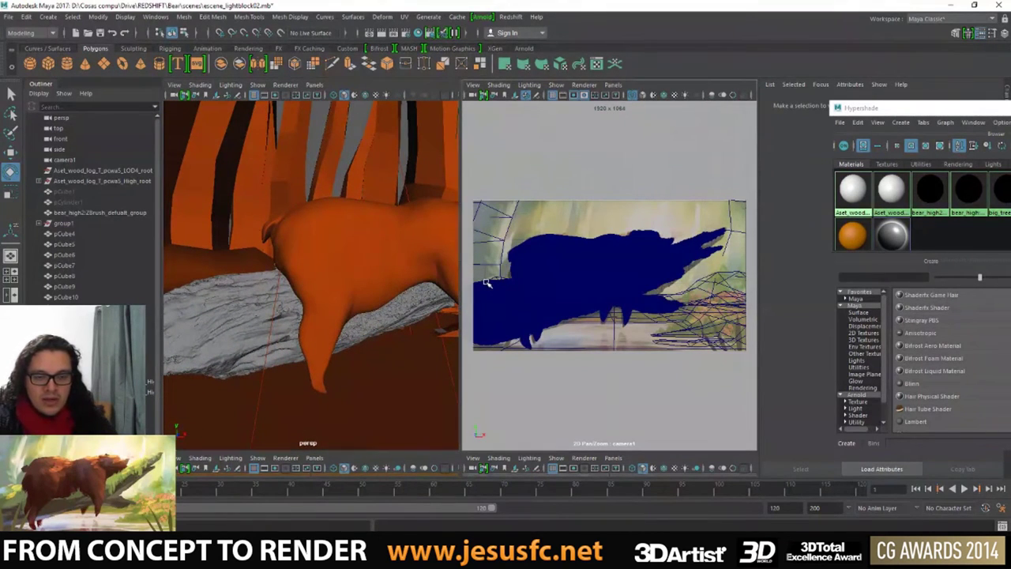
{"action": "left_click", "coordinate": [221, 285]}
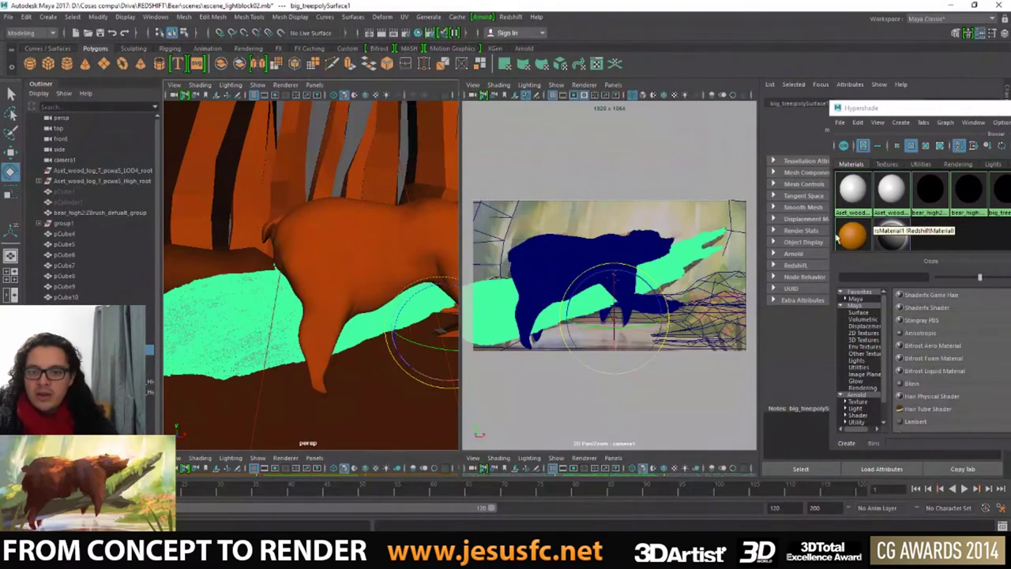
{"action": "right_click_drag", "start_coordinate": [853, 234], "coordinate": [837, 197]}
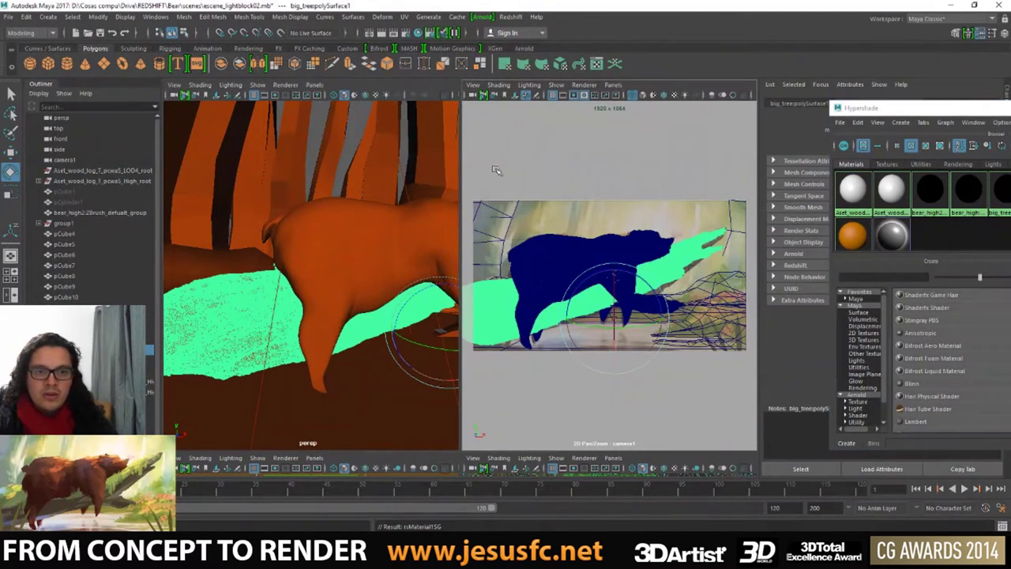
- Save the scene as escene_lightblock03.mb
{"action": "left_click", "coordinate": [9, 16]}
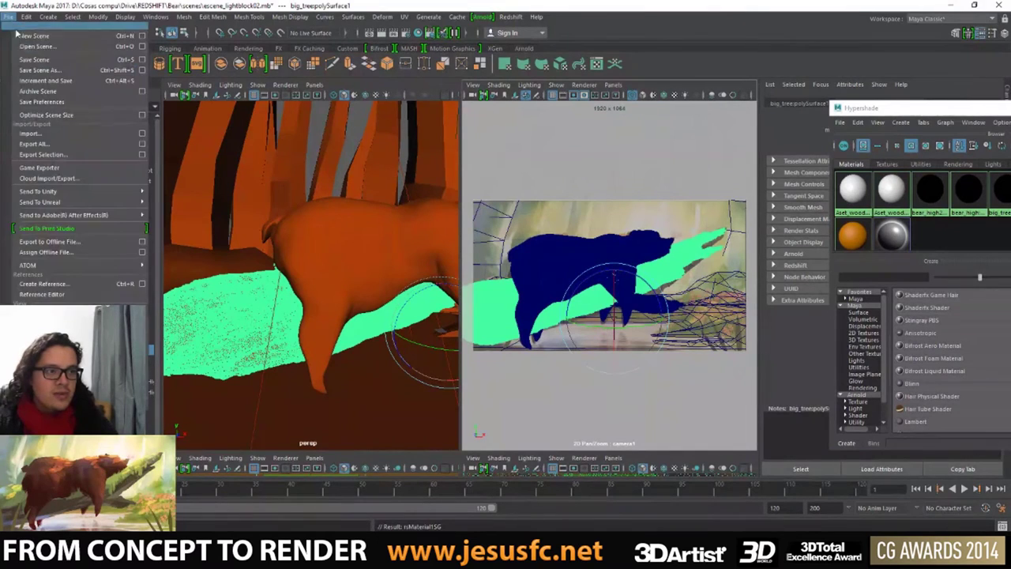
{"action": "left_click", "coordinate": [36, 70]}
{"action": "left_click", "coordinate": [259, 444]}
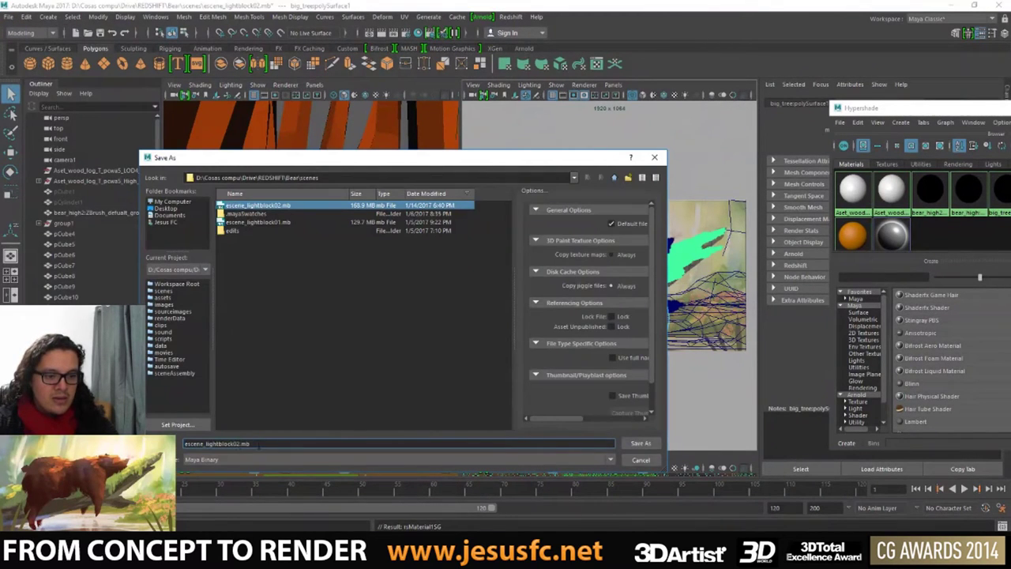
{"action": "key", "text": "BackSpace"}
{"action": "key", "text": "BackSpace"}
{"action": "key", "text": "BackSpace"}
{"action": "type", "text": "3"}
{"action": "key", "text": "Return"}
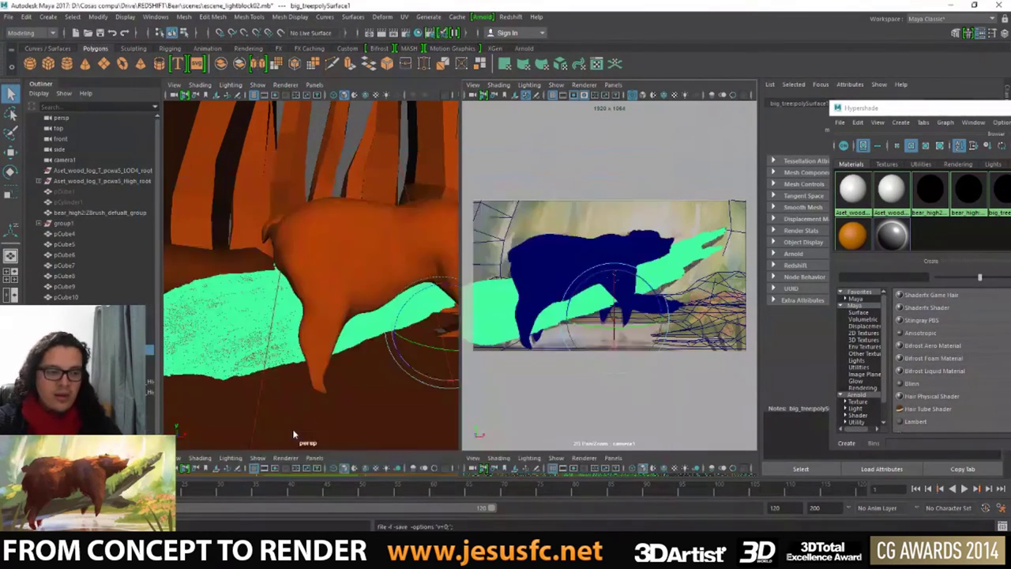
{"action": "left_click", "coordinate": [537, 207]}
- Start a Redshift IPR render, resize the Render View, close Hypershade, and select camera1
{"action": "key", "text": "space"}
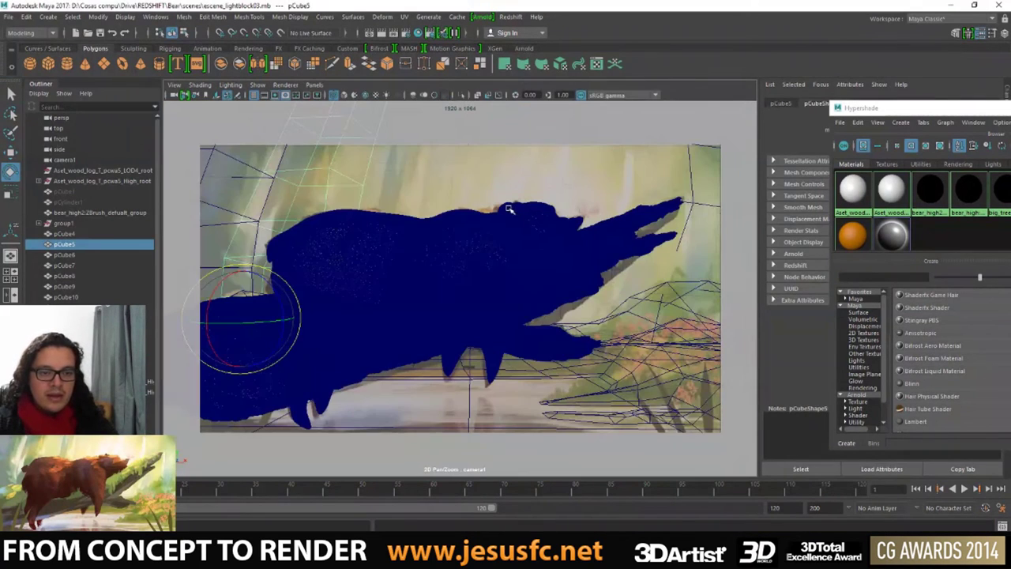
{"action": "left_click", "coordinate": [391, 32]}
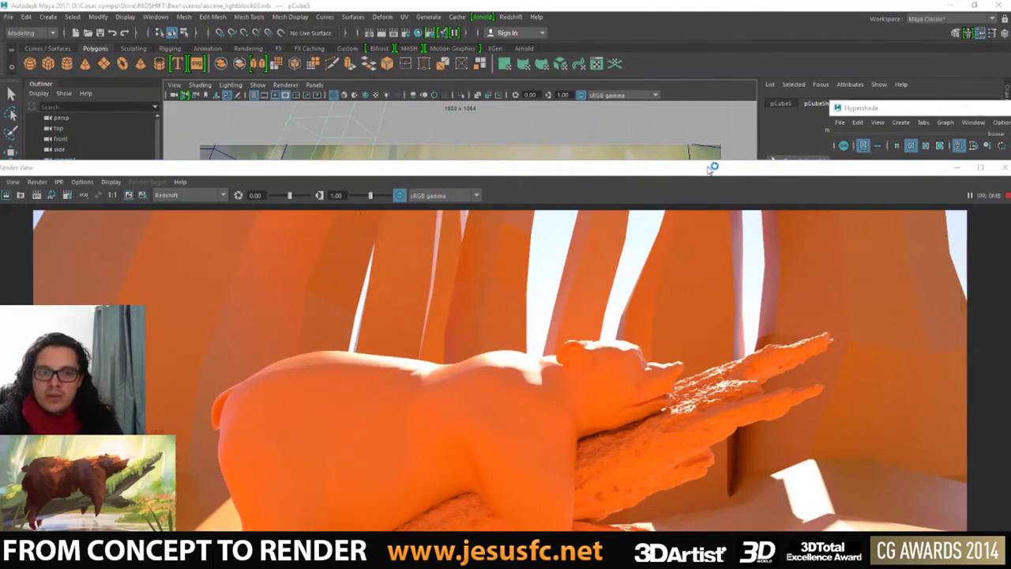
{"action": "double_click", "coordinate": [711, 168]}
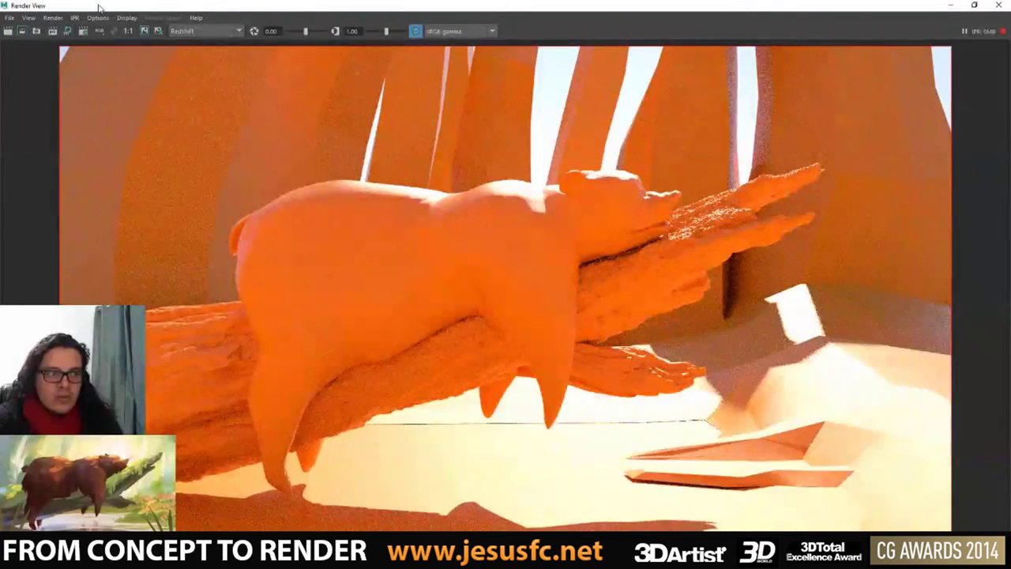
{"action": "mouse_move", "coordinate": [101, 6]}
{"action": "left_mouse_down"}
{"action": "mouse_move", "coordinate": [81, 128]}
{"action": "mouse_move", "coordinate": [110, 117]}
{"action": "mouse_move", "coordinate": [83, 70]}
{"action": "left_mouse_up"}
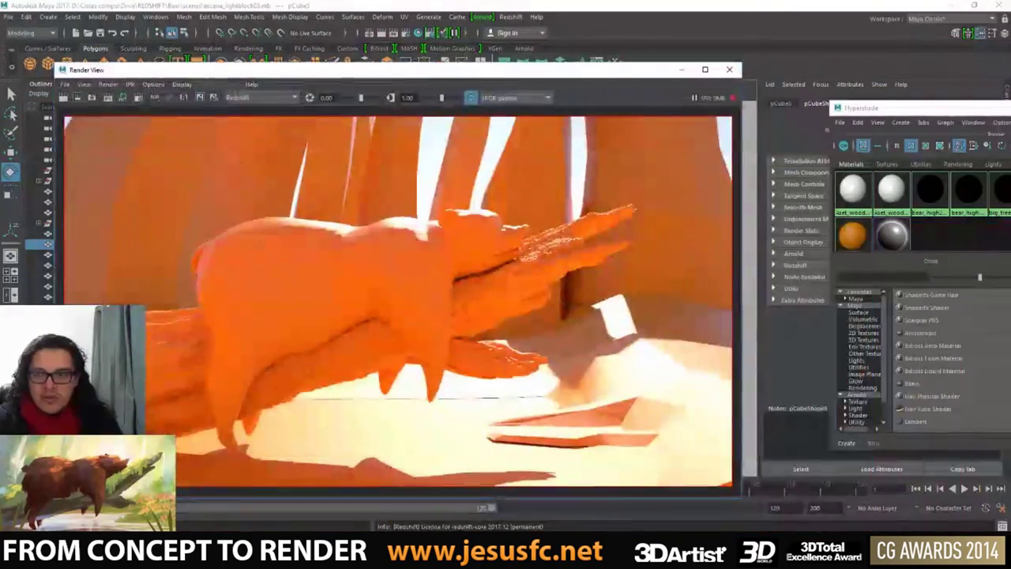
{"action": "left_click", "coordinate": [957, 136]}
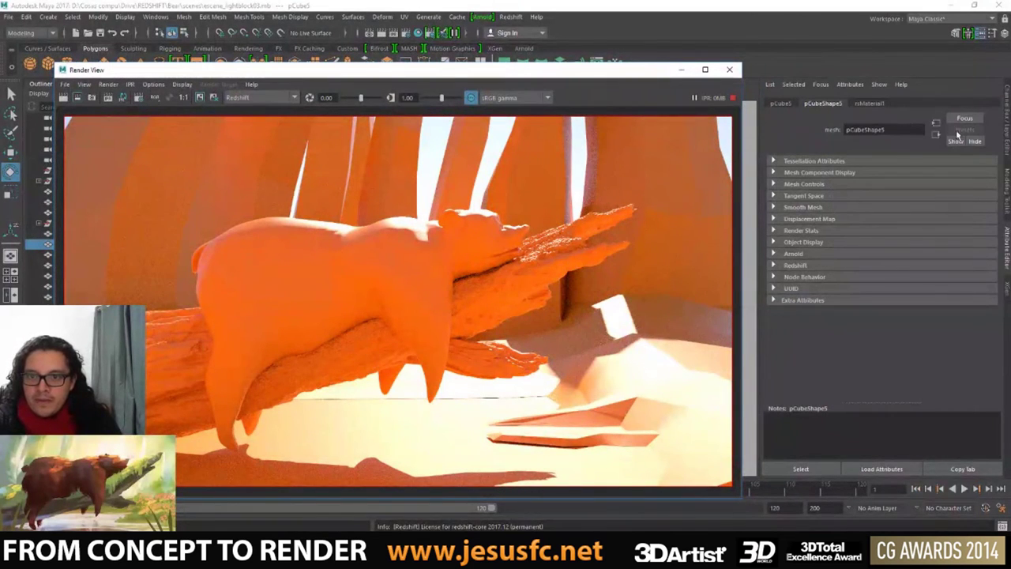
{"action": "left_click_drag", "start_coordinate": [561, 70], "coordinate": [557, 217]}
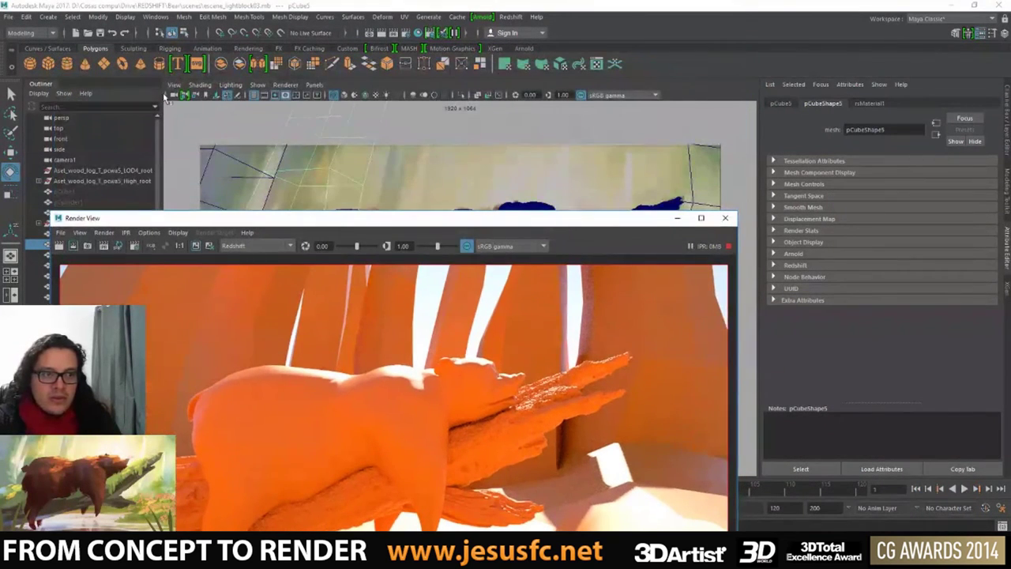
{"action": "left_click", "coordinate": [65, 159]}
{"action": "left_click_drag", "start_coordinate": [395, 218], "coordinate": [408, 70]}
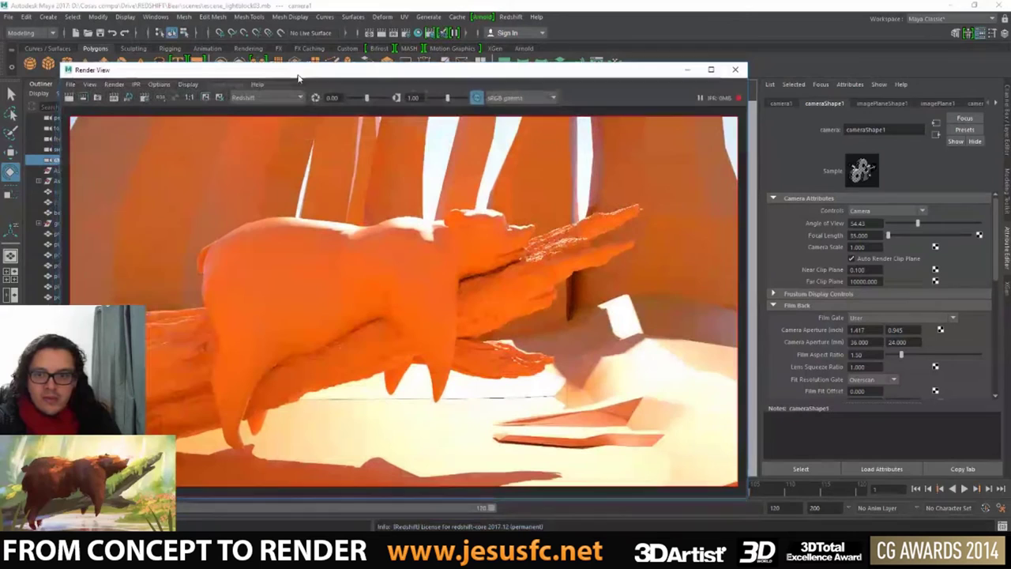
- Set rsPhotographicExposure1 Film Speed to ISO 100 and Shutter Time Ratio to 400
{"action": "left_click", "coordinate": [963, 105]}
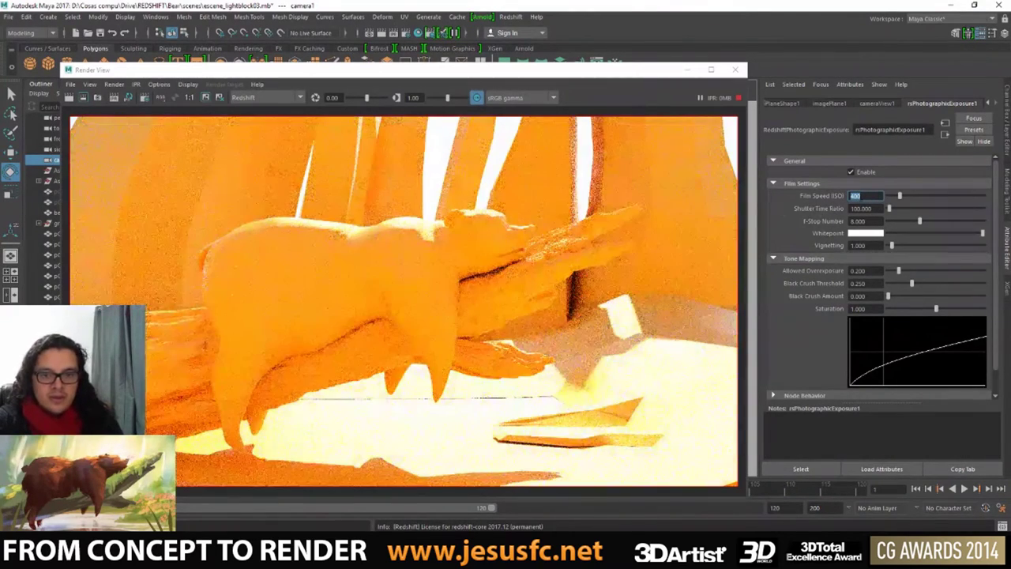
{"action": "type", "text": "100"}
{"action": "key", "text": "Return"}
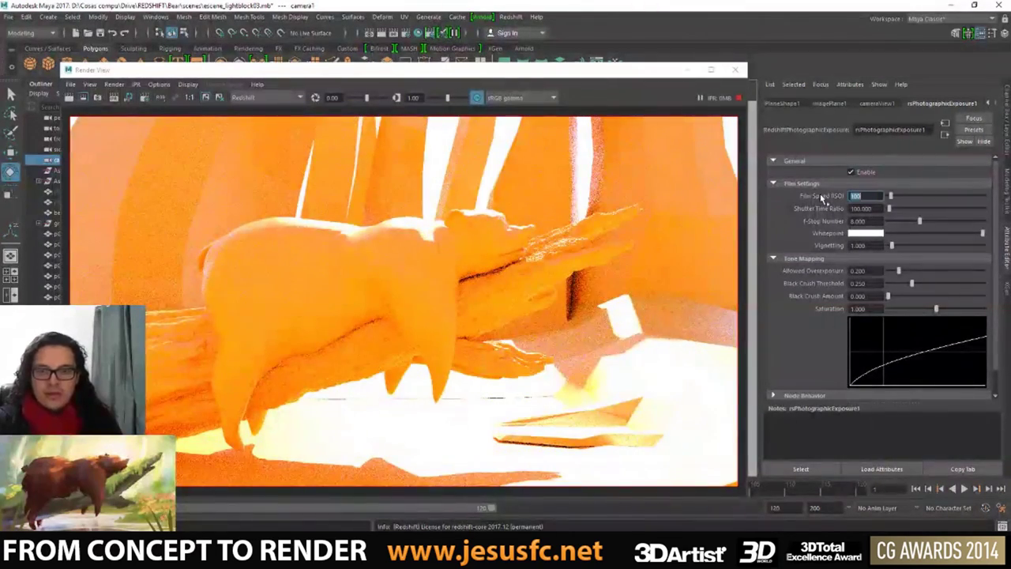
{"action": "key", "text": "Tab"}
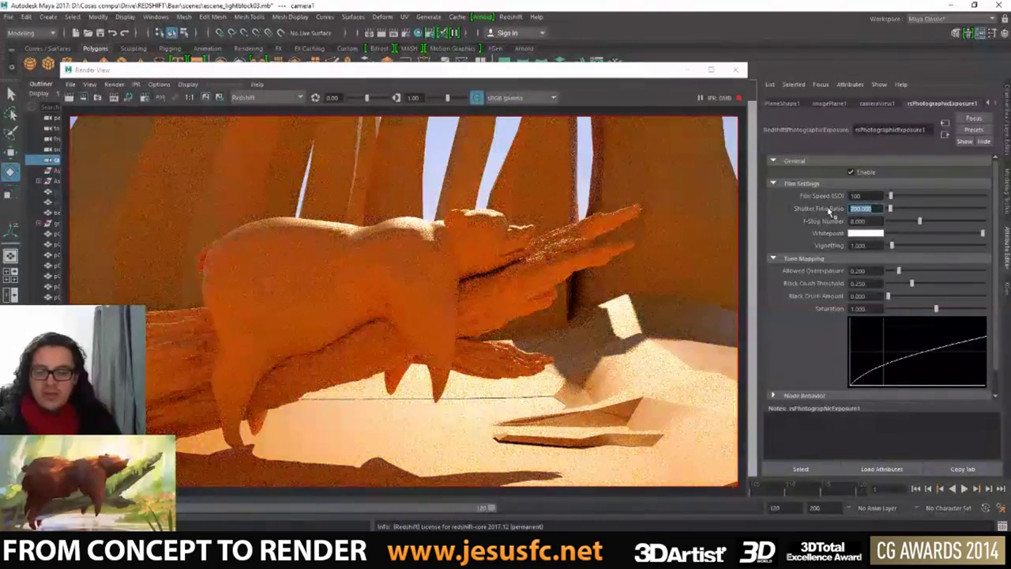
{"action": "type", "text": "400"}
{"action": "key", "text": "Return"}
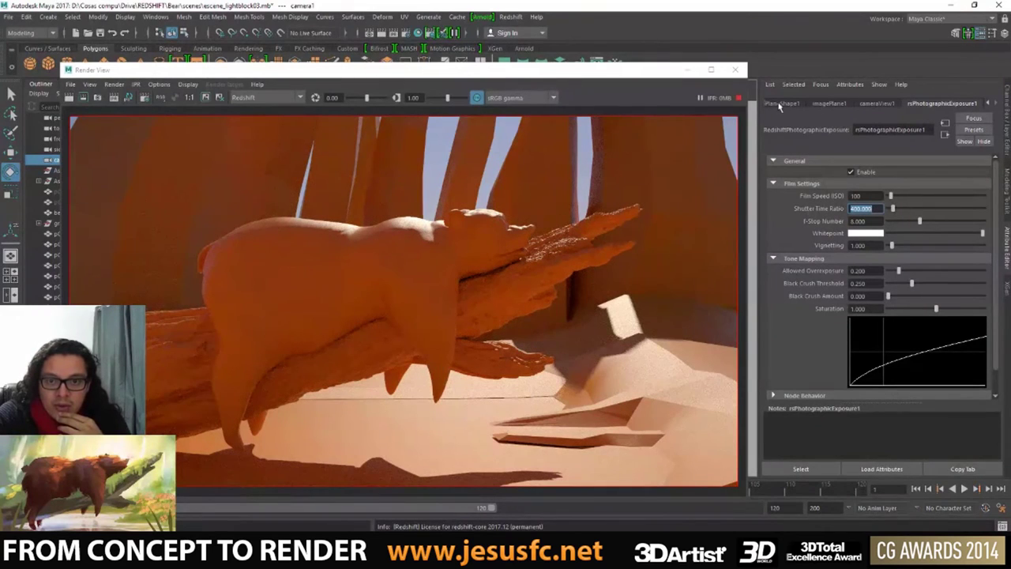
{"action": "left_click", "coordinate": [419, 33]}
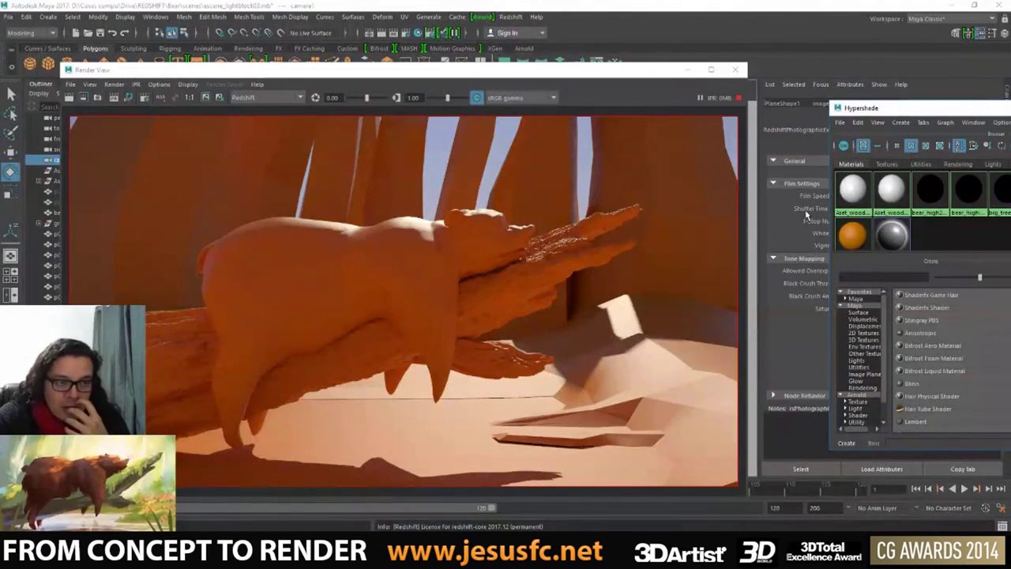
{"action": "left_click", "coordinate": [419, 33]}
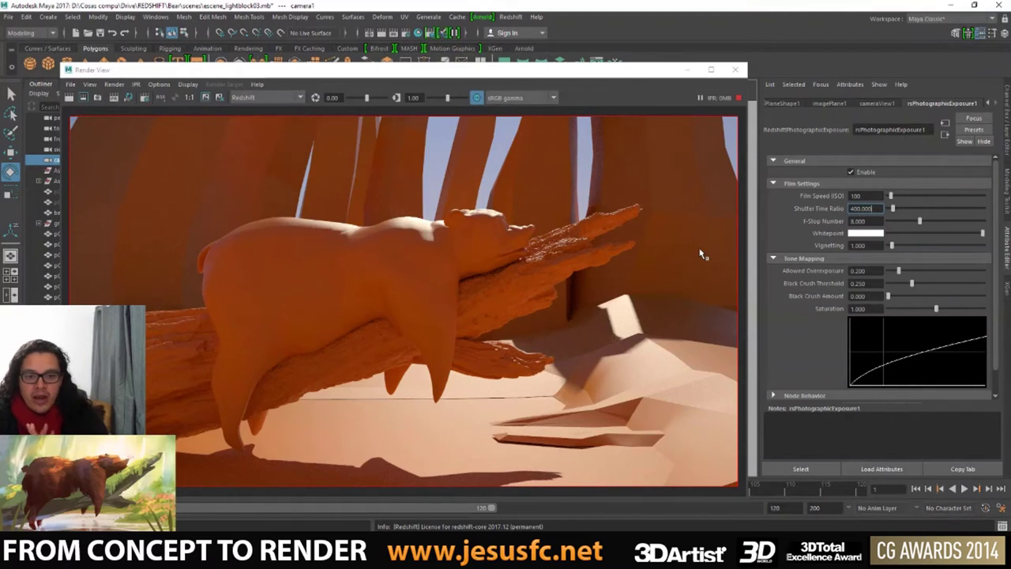
- Move the Render View aside, select the pCube2 ground piece, then restore the render window over the viewport
{"action": "left_click_drag", "start_coordinate": [474, 69], "coordinate": [556, 430]}
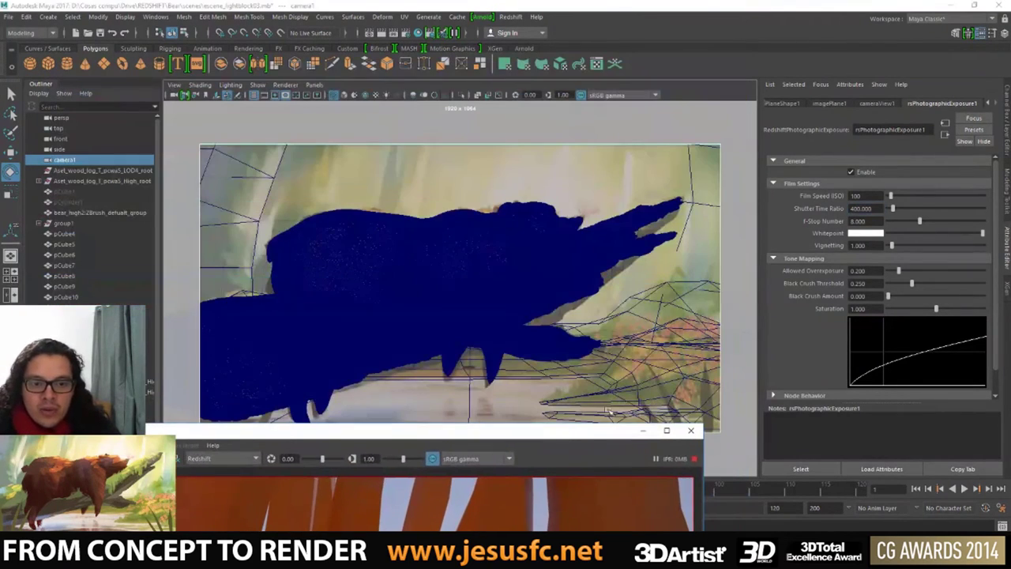
{"action": "left_click", "coordinate": [654, 369]}
{"action": "left_click", "coordinate": [654, 349]}
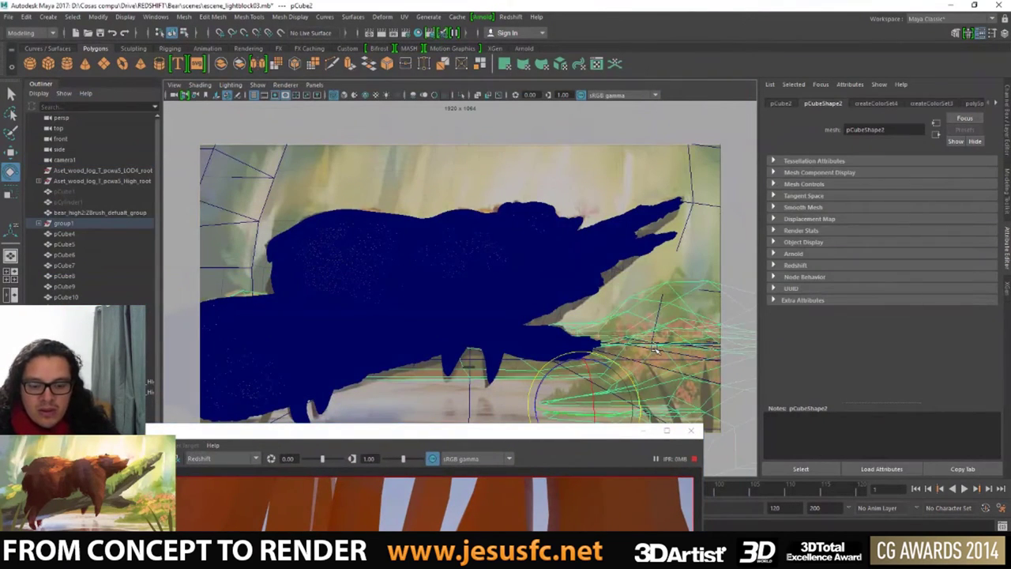
{"action": "left_click_drag", "start_coordinate": [661, 431], "coordinate": [661, 102]}
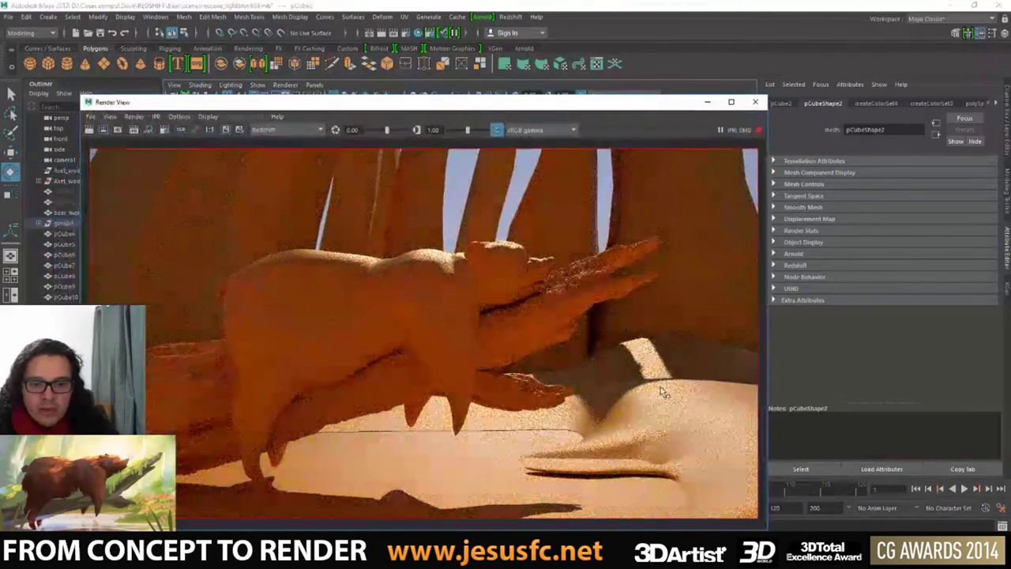
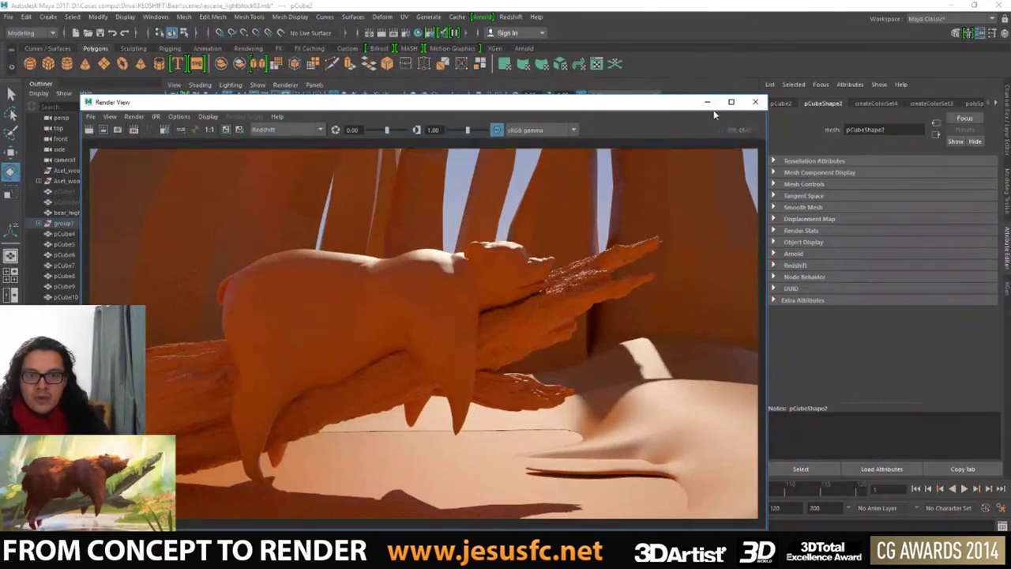
- Put away the Render View and bring the ledge under the log into close view
{"action": "left_click", "coordinate": [708, 102]}
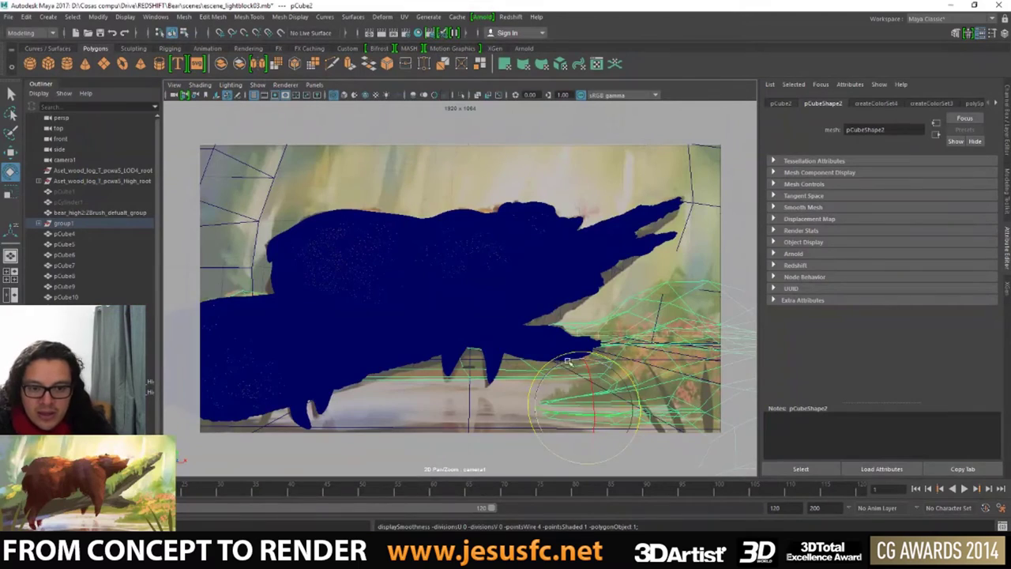
{"action": "key", "text": "1"}
{"action": "key", "text": "space"}
{"action": "key", "text": "space"}
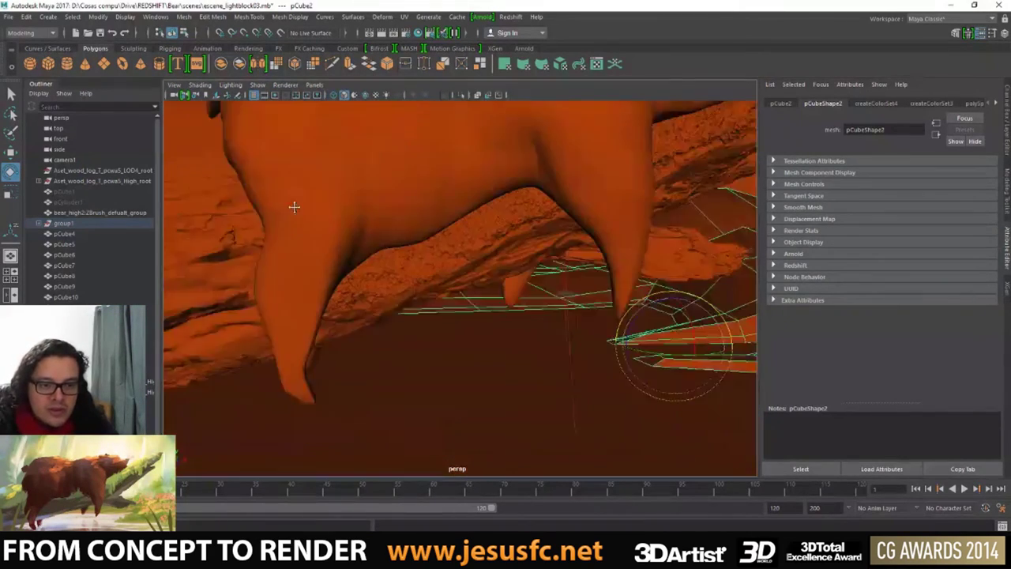
{"action": "mouse_move", "coordinate": [292, 208]}
{"action": "left_mouse_down", "text": "alt"}
{"action": "mouse_move", "coordinate": [447, 266]}
{"action": "mouse_move", "coordinate": [322, 239]}
{"action": "mouse_move", "coordinate": [433, 285]}
{"action": "left_mouse_up", "text": "alt"}
{"action": "key", "text": "q"}
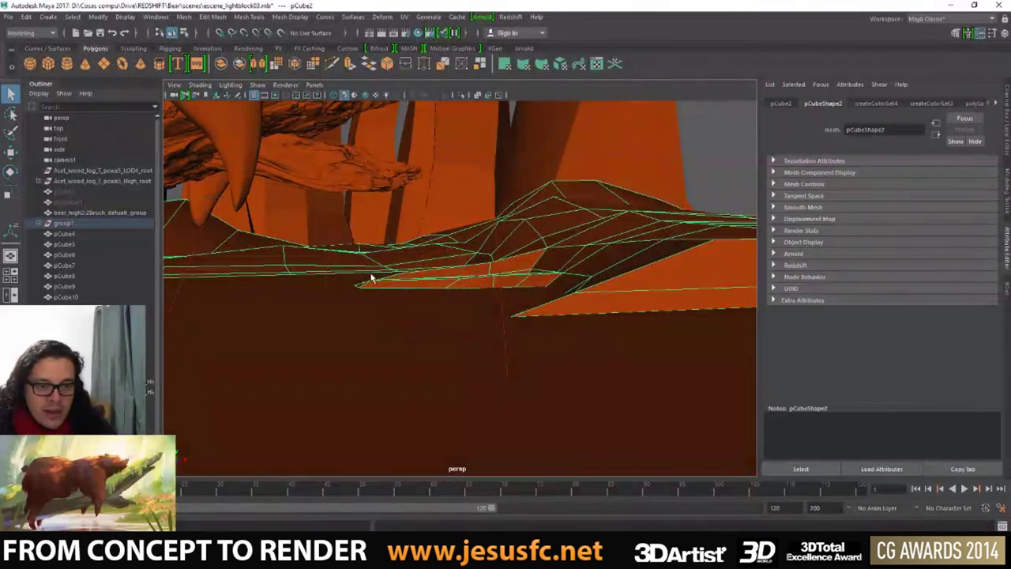
{"action": "right_click_drag", "start_coordinate": [341, 258], "coordinate": [350, 275]}
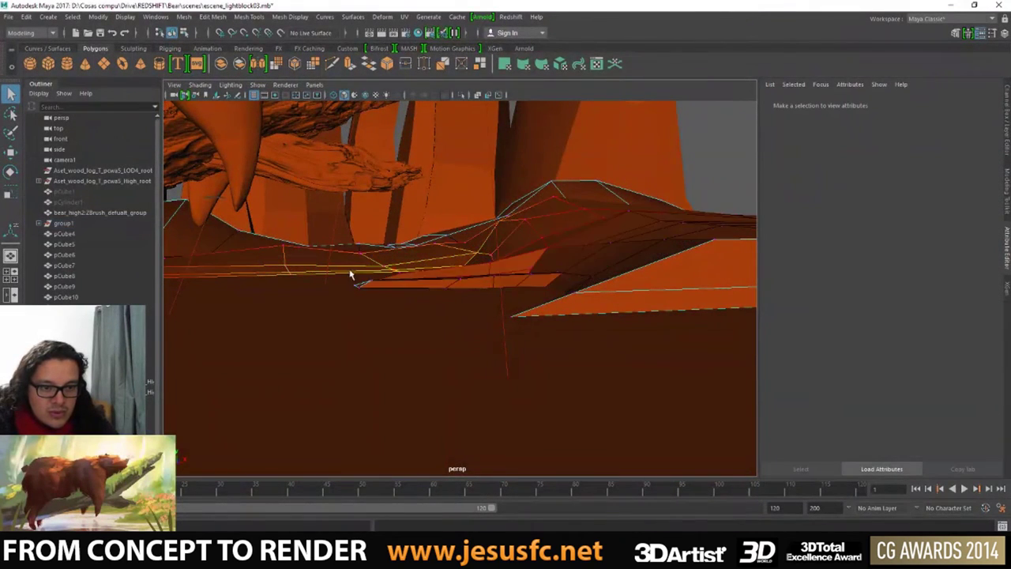
{"action": "mouse_move", "coordinate": [349, 275]}
{"action": "left_mouse_down", "text": "alt"}
{"action": "mouse_move", "coordinate": [361, 287]}
{"action": "mouse_move", "coordinate": [345, 299]}
{"action": "mouse_move", "coordinate": [427, 289]}
{"action": "left_mouse_up", "text": "alt"}
- Select the ground ledge mesh and raise a group of its vertices with the Move tool
{"action": "left_click", "coordinate": [398, 344]}
{"action": "key", "text": "w"}
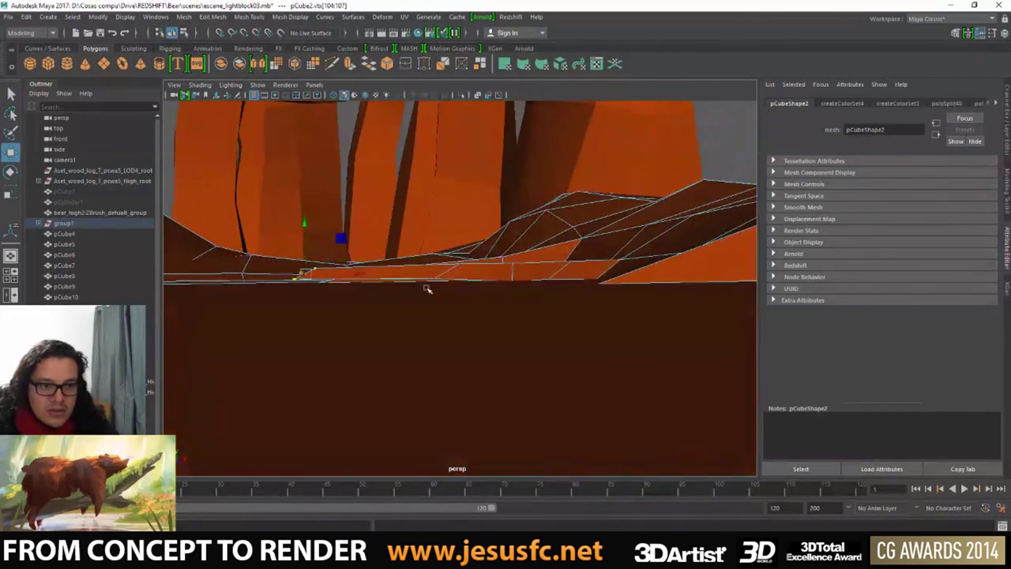
{"action": "key", "text": "f"}
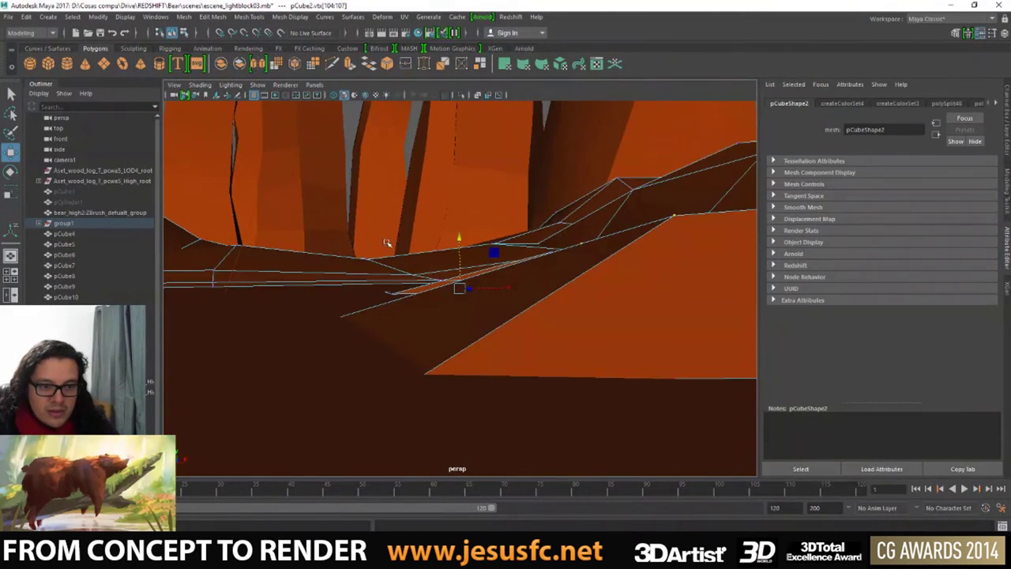
{"action": "mouse_move", "coordinate": [444, 261]}
{"action": "left_mouse_down", "text": "alt"}
{"action": "mouse_move", "coordinate": [479, 269]}
{"action": "mouse_move", "coordinate": [456, 300]}
{"action": "mouse_move", "coordinate": [643, 311]}
{"action": "mouse_move", "coordinate": [546, 298]}
{"action": "mouse_move", "coordinate": [433, 242]}
{"action": "mouse_move", "coordinate": [564, 384]}
{"action": "left_mouse_up", "text": "alt"}
{"action": "mouse_move", "coordinate": [499, 248]}
{"action": "left_mouse_down"}
{"action": "mouse_move", "coordinate": [499, 265]}
{"action": "mouse_move", "coordinate": [388, 248]}
{"action": "mouse_move", "coordinate": [527, 269]}
{"action": "mouse_move", "coordinate": [467, 253]}
{"action": "mouse_move", "coordinate": [574, 286]}
{"action": "mouse_move", "coordinate": [545, 311]}
{"action": "mouse_move", "coordinate": [611, 258]}
{"action": "mouse_move", "coordinate": [429, 244]}
{"action": "left_mouse_up"}
{"action": "key", "text": "q"}
{"action": "mouse_move", "coordinate": [481, 210]}
{"action": "left_mouse_down", "text": "alt"}
{"action": "mouse_move", "coordinate": [518, 266]}
{"action": "mouse_move", "coordinate": [451, 253]}
{"action": "left_mouse_up", "text": "alt"}
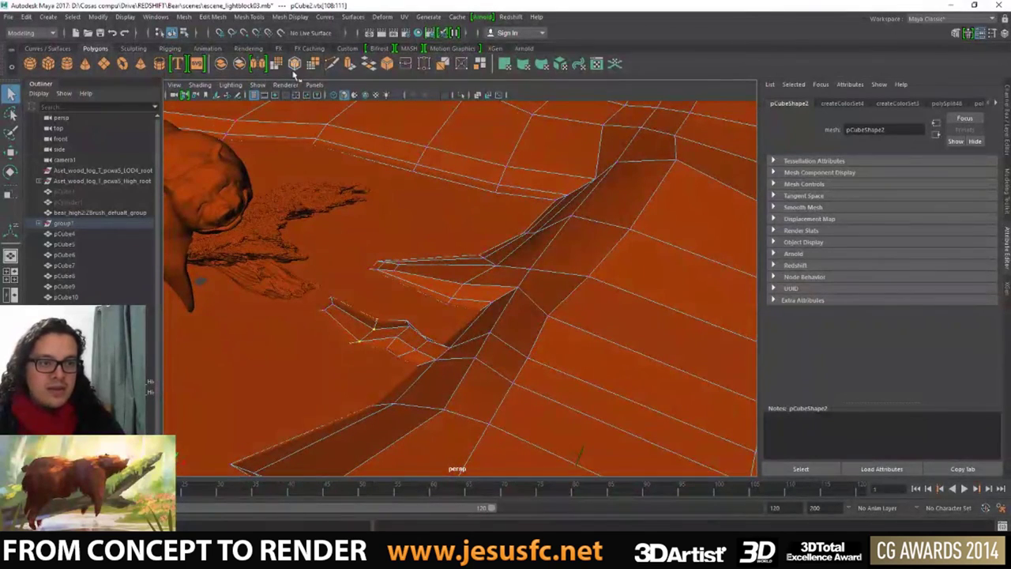
- Save the scene and apply Mesh > Smooth at division level 1 to the ledge
{"action": "key", "text": "ctrl+s"}
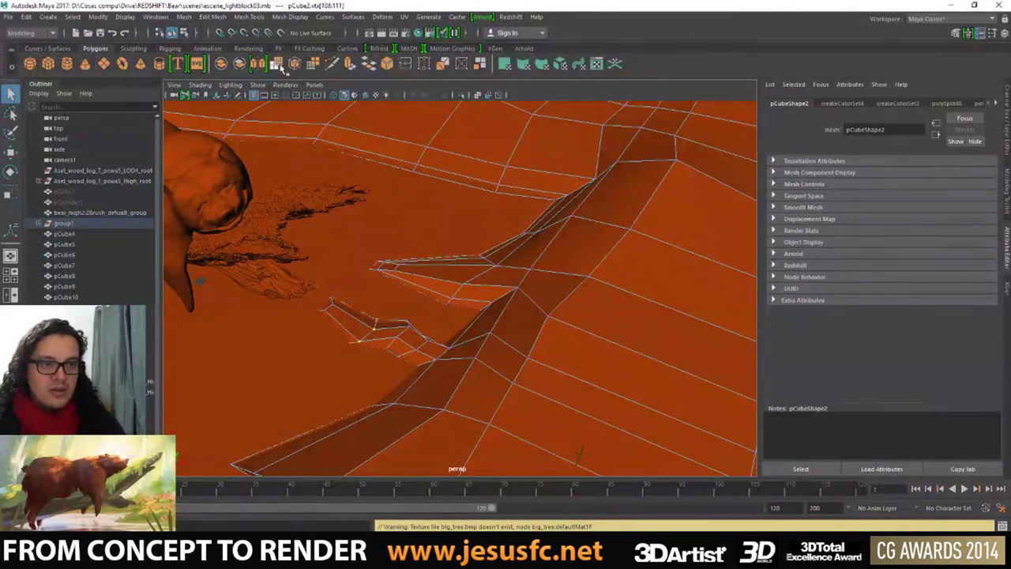
{"action": "left_click", "coordinate": [278, 67]}
{"action": "left_click_drag", "start_coordinate": [492, 303], "coordinate": [495, 304], "text": "alt"}
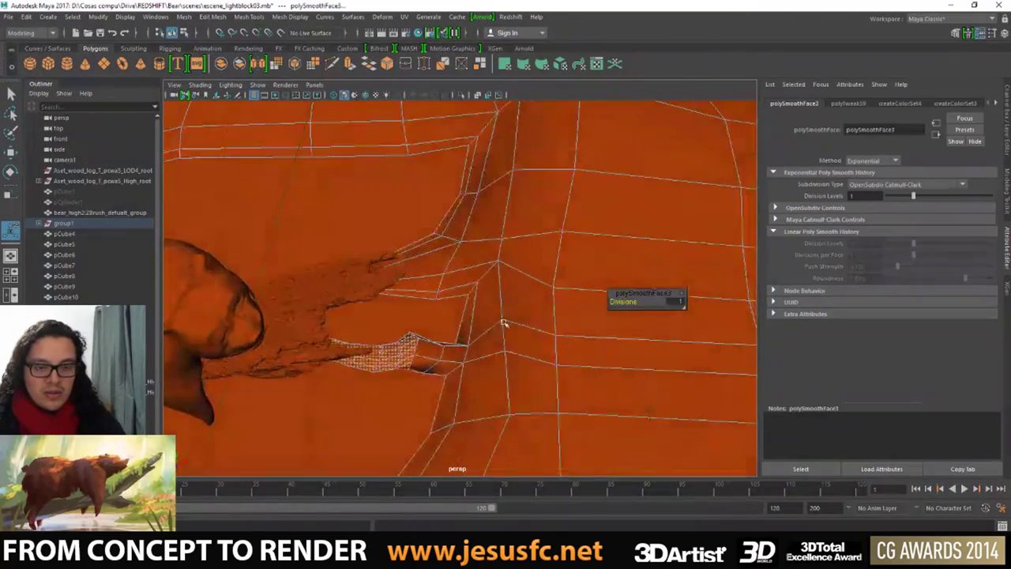
{"action": "right_click_drag", "start_coordinate": [495, 304], "coordinate": [522, 264]}
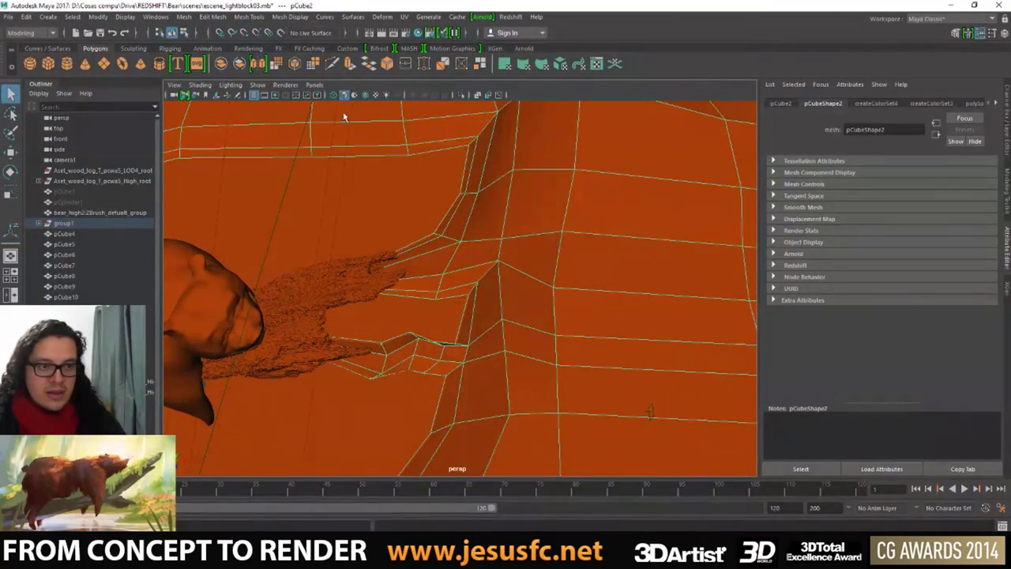
{"action": "left_click", "coordinate": [278, 67]}
{"action": "mouse_move", "coordinate": [490, 300]}
{"action": "left_mouse_down", "text": "alt"}
{"action": "mouse_move", "coordinate": [450, 304]}
{"action": "mouse_move", "coordinate": [374, 266]}
{"action": "left_mouse_up", "text": "alt"}
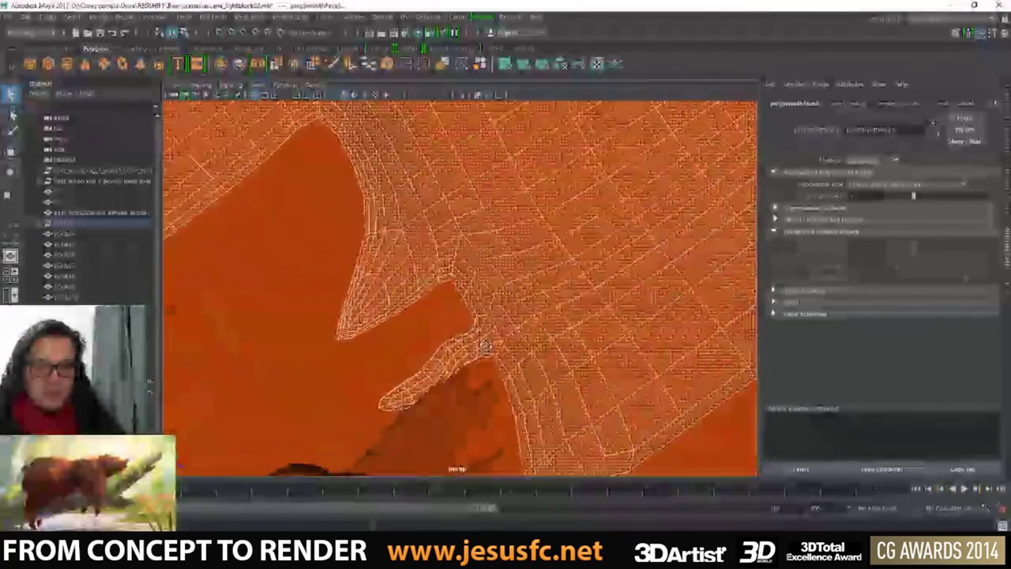
- Enter vertex mode and select a corner vertex with a smaller soft-selection falloff
{"action": "right_click_drag", "start_coordinate": [372, 255], "coordinate": [336, 248]}
{"action": "left_click", "coordinate": [357, 291]}
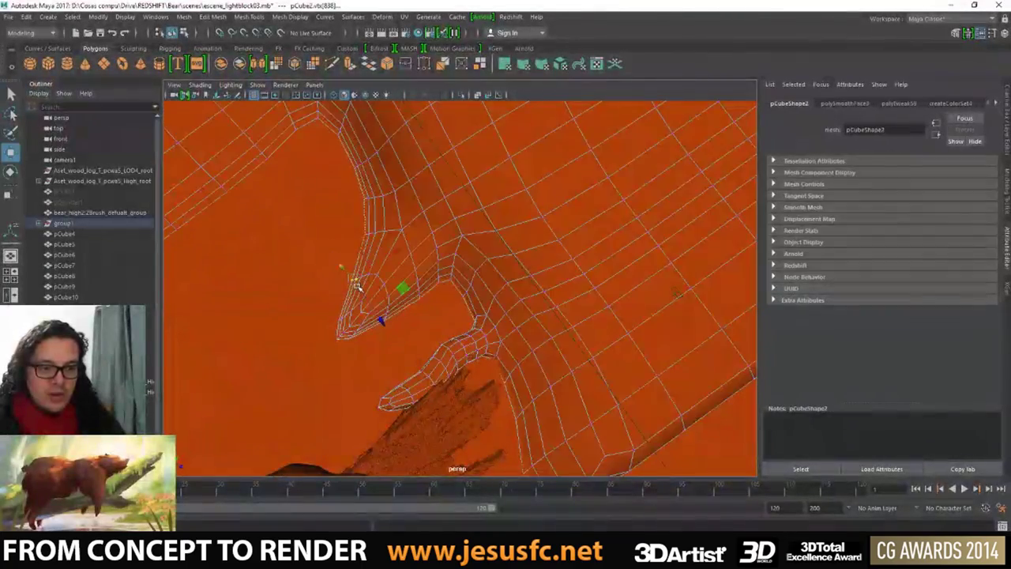
{"action": "key", "text": "space"}
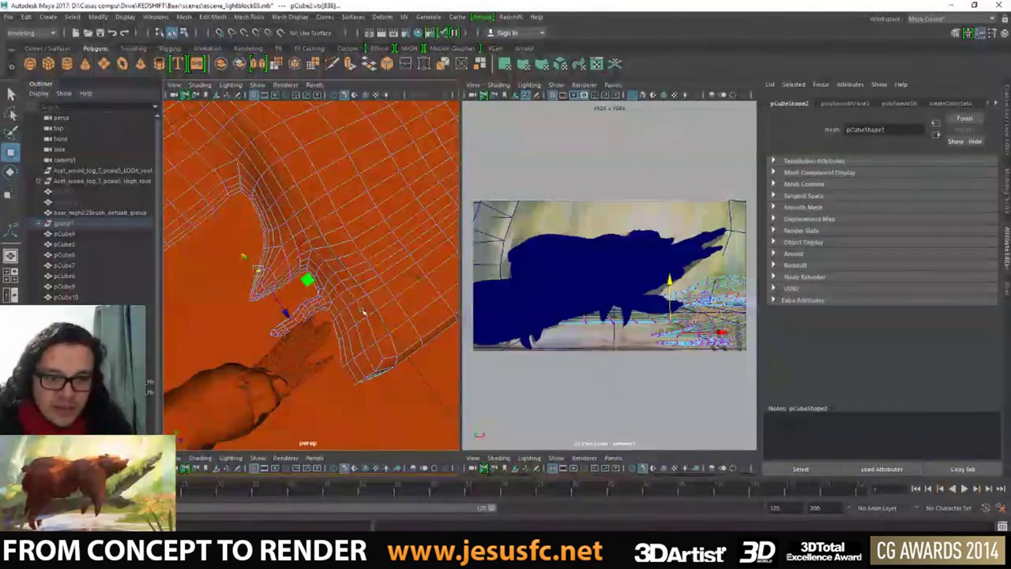
{"action": "left_click", "coordinate": [261, 272]}
{"action": "left_click_drag", "start_coordinate": [300, 278], "coordinate": [274, 276]}
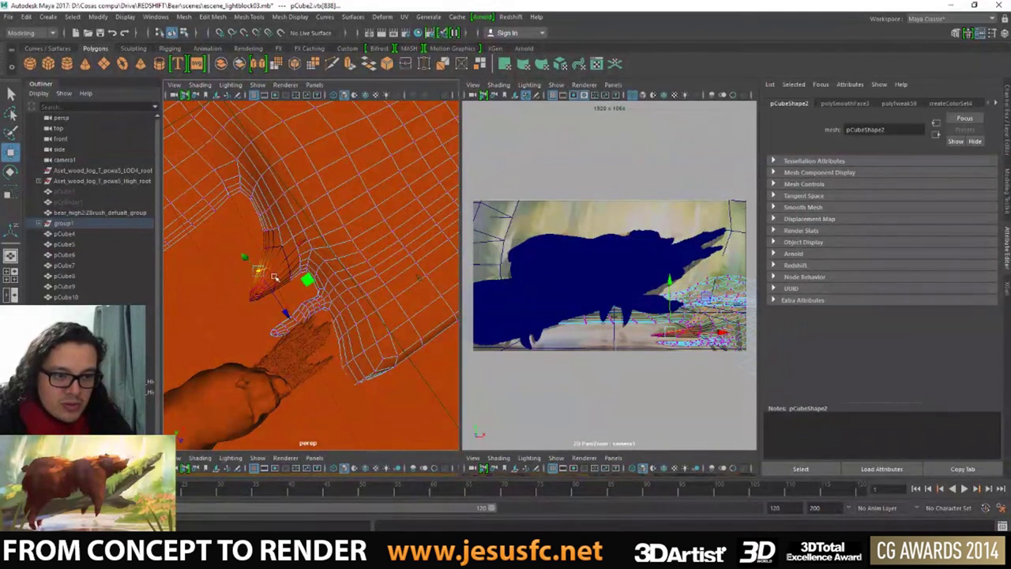
{"action": "key", "text": "q"}
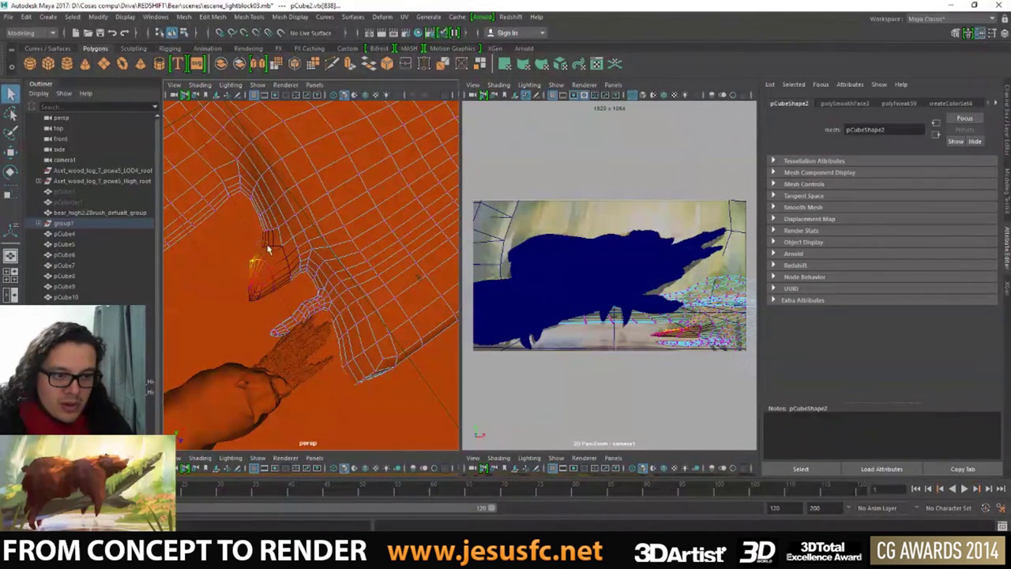
- Select and move vertices progressively higher along the crease beside the log
{"action": "left_click", "coordinate": [266, 249]}
{"action": "key", "text": "w"}
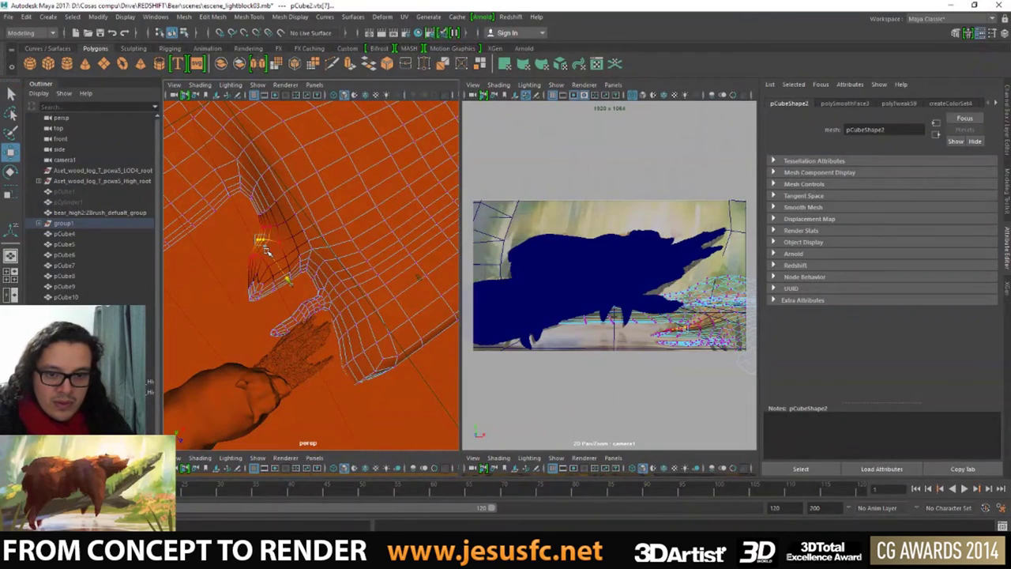
{"action": "key", "text": "q"}
{"action": "key", "text": "w"}
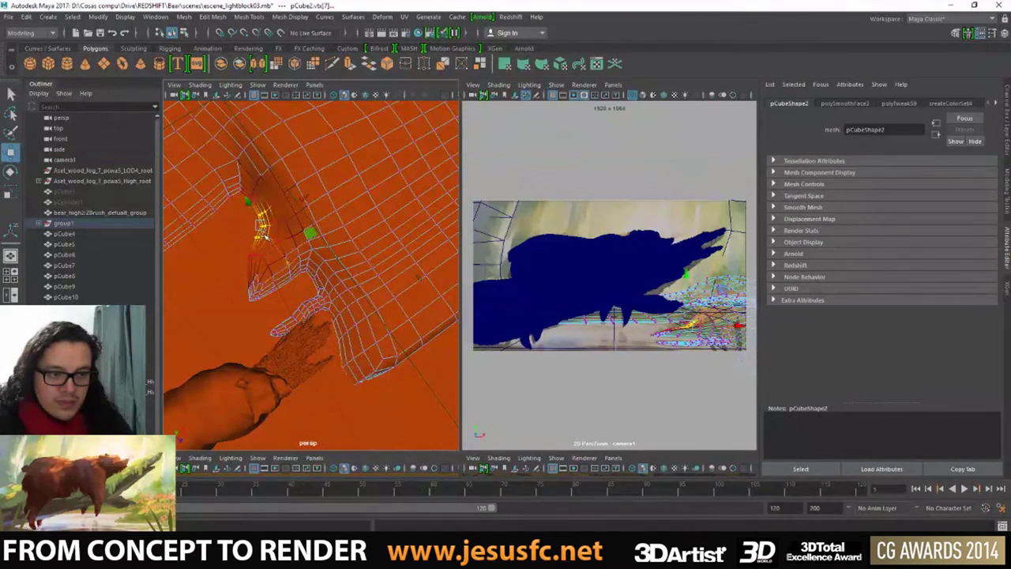
{"action": "left_click", "coordinate": [251, 203]}
{"action": "key", "text": "q"}
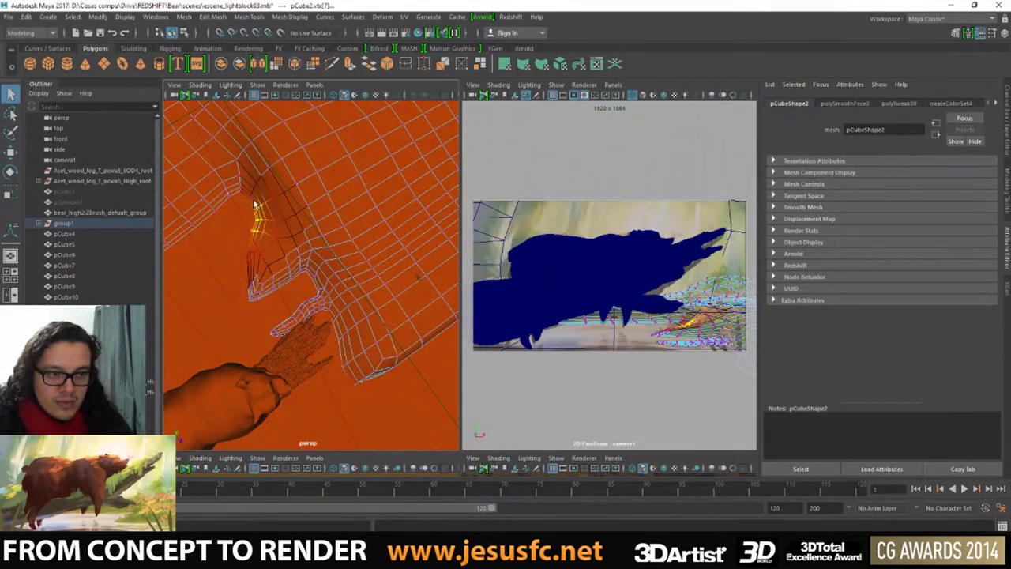
{"action": "left_click", "coordinate": [247, 191]}
{"action": "key", "text": "w"}
{"action": "key", "text": "q"}
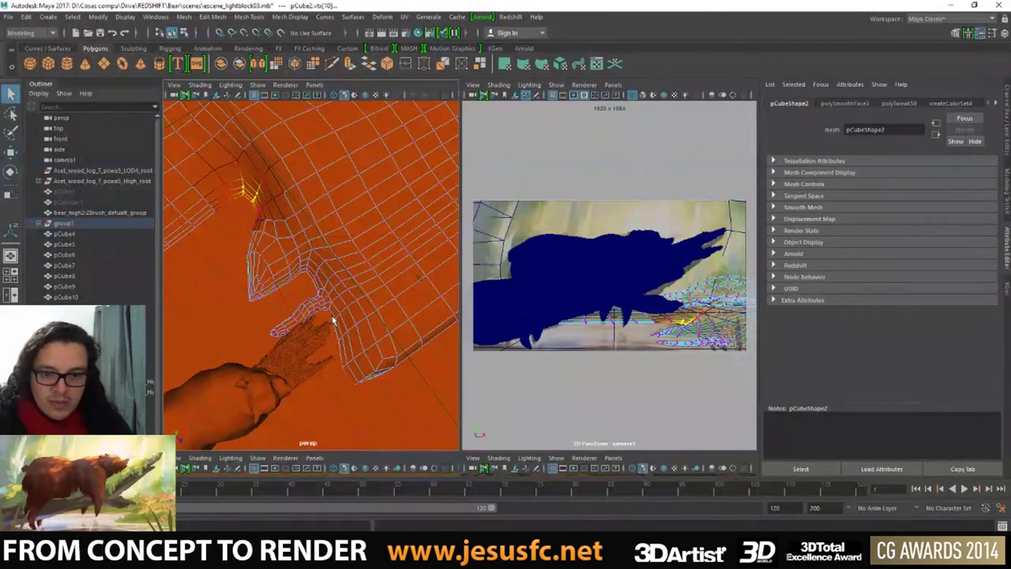
- Pull the lower corner vertices down, then raise them, and return to object mode
{"action": "left_click", "coordinate": [348, 362]}
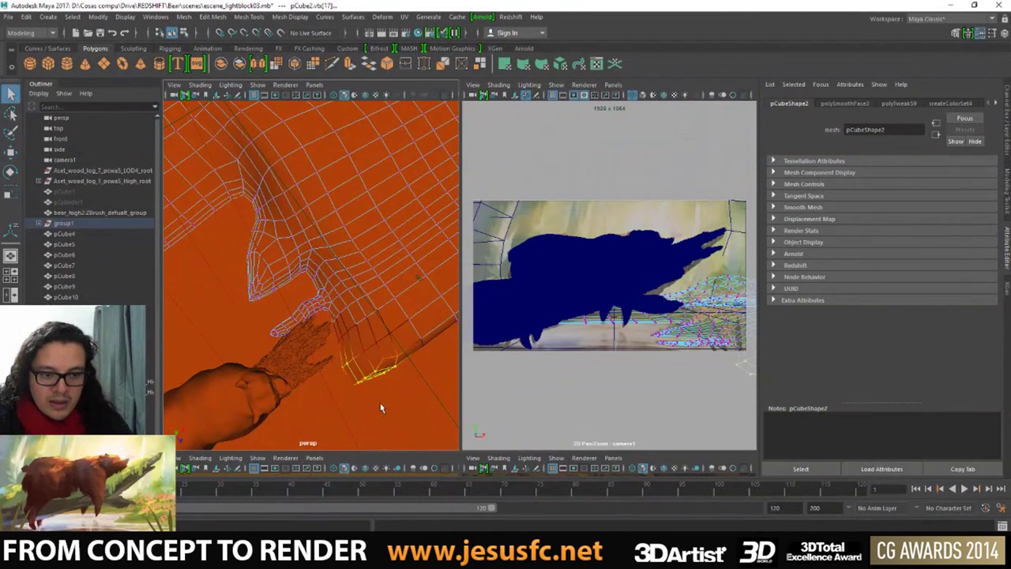
{"action": "key", "text": "w"}
{"action": "mouse_move", "coordinate": [417, 378]}
{"action": "left_mouse_down"}
{"action": "mouse_move", "coordinate": [438, 430]}
{"action": "mouse_move", "coordinate": [400, 385]}
{"action": "mouse_move", "coordinate": [385, 452]}
{"action": "mouse_move", "coordinate": [398, 458]}
{"action": "left_mouse_up"}
{"action": "key", "text": "w"}
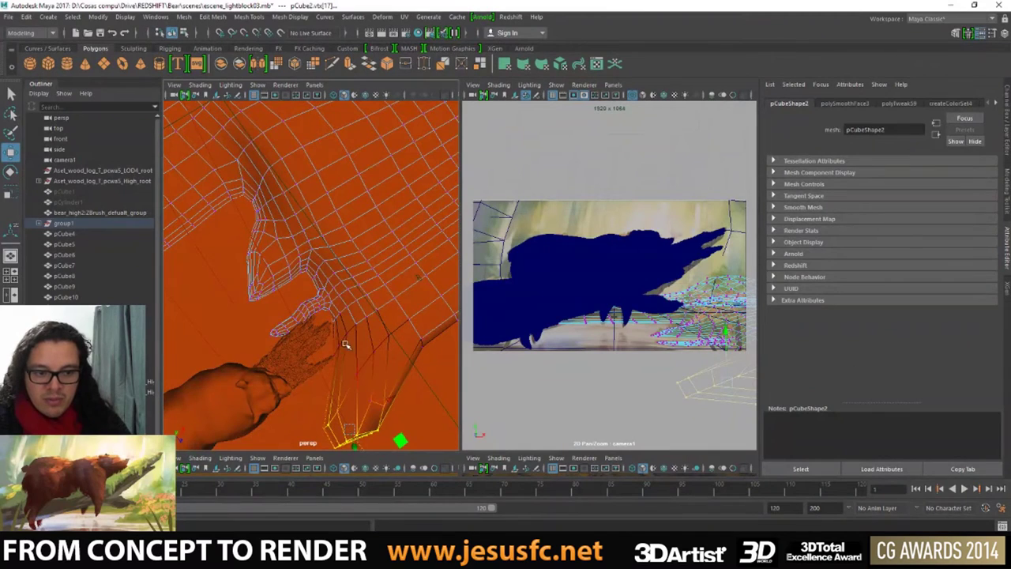
{"action": "mouse_move", "coordinate": [345, 344]}
{"action": "left_mouse_down", "text": "alt"}
{"action": "mouse_move", "coordinate": [438, 352]}
{"action": "mouse_move", "coordinate": [348, 252]}
{"action": "left_mouse_up", "text": "alt"}
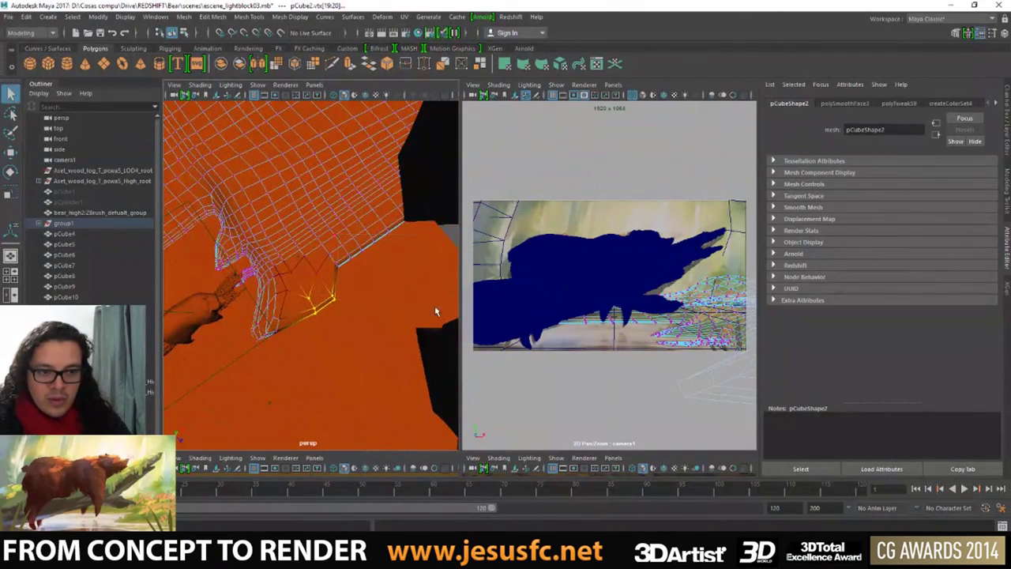
{"action": "mouse_move", "coordinate": [435, 311]}
{"action": "middle_mouse_down"}
{"action": "mouse_move", "coordinate": [346, 260]}
{"action": "mouse_move", "coordinate": [404, 293]}
{"action": "mouse_move", "coordinate": [398, 308]}
{"action": "middle_mouse_up"}
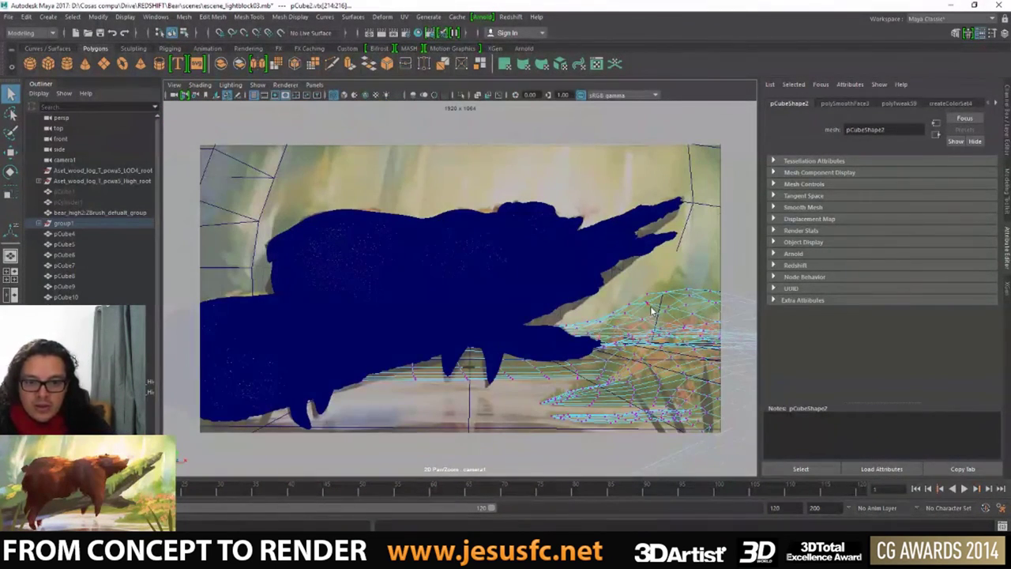
{"action": "right_click_drag", "start_coordinate": [652, 310], "coordinate": [655, 297]}
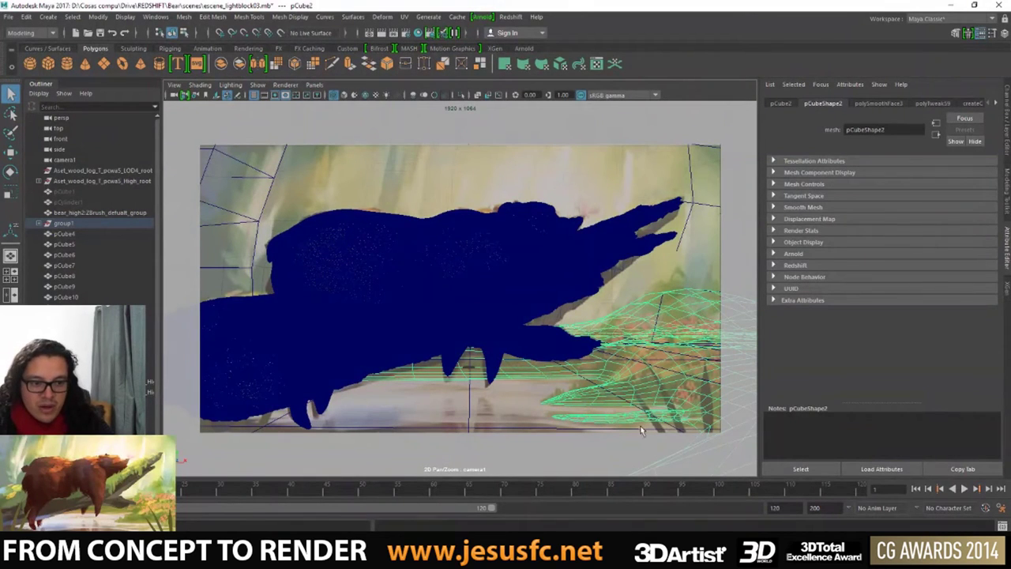
- Compare the reshaped ledge against the concept painting
{"action": "key", "text": "alt+Tab"}
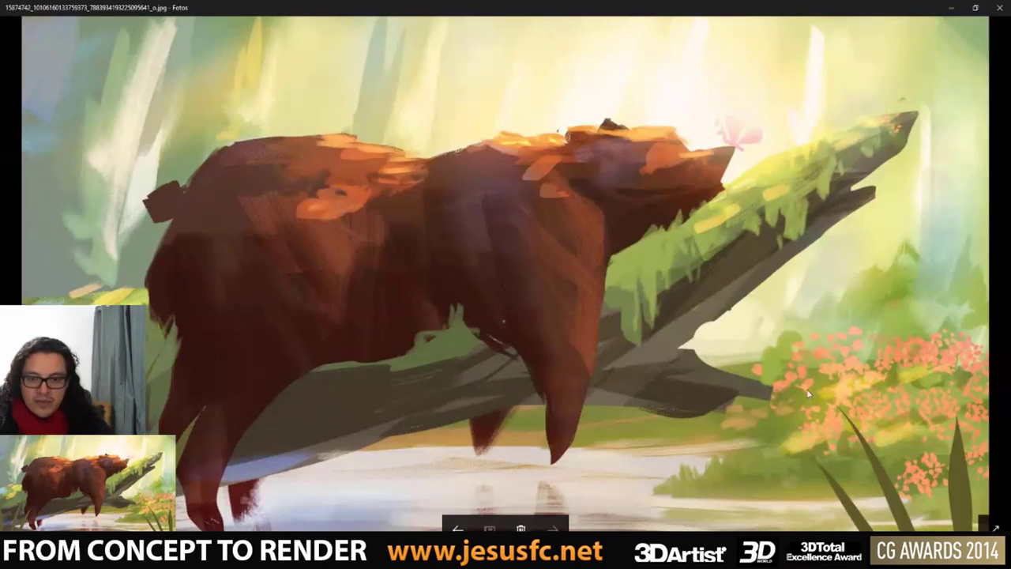
{"action": "key", "text": "alt+Tab"}
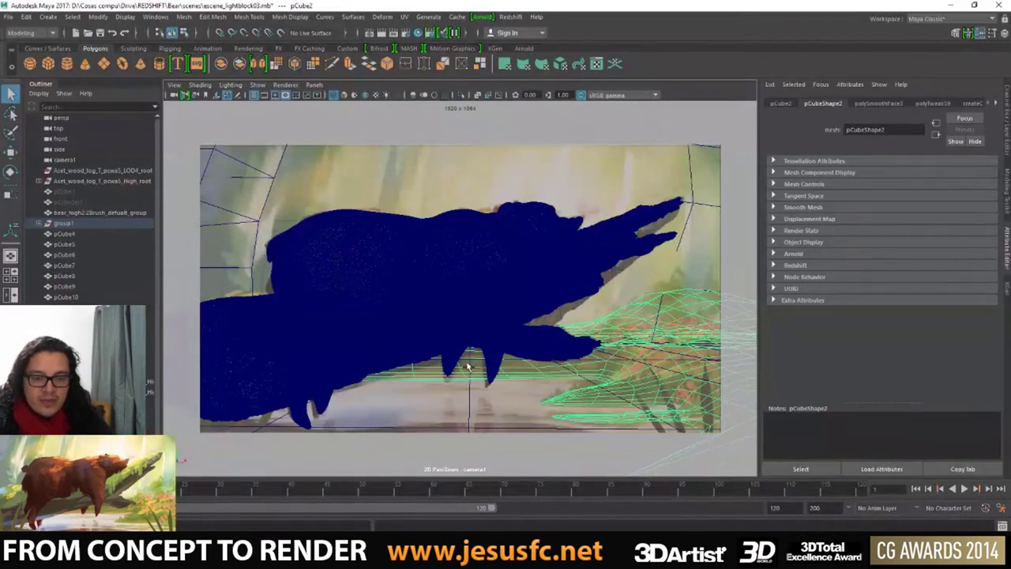
{"action": "right_click_drag", "start_coordinate": [624, 332], "coordinate": [695, 238]}
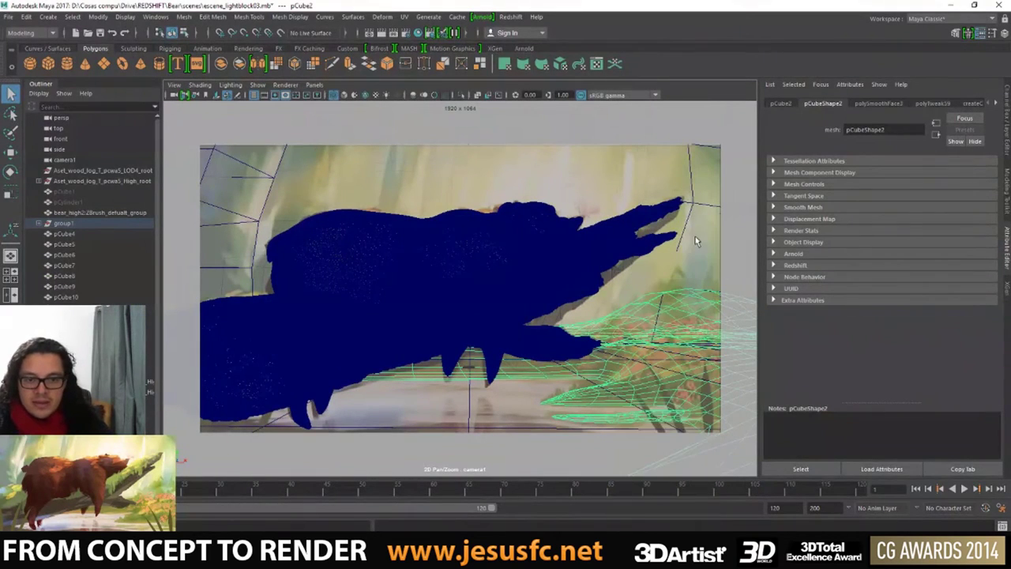
- Create a new plane for a grass card, position it and scale it up
{"action": "left_click", "coordinate": [104, 64]}
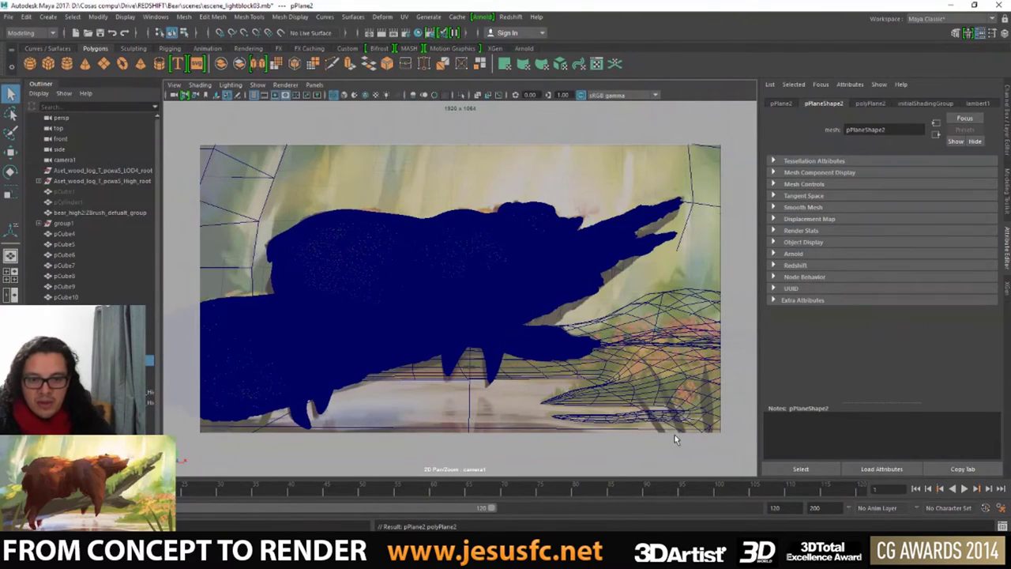
{"action": "key", "text": "w"}
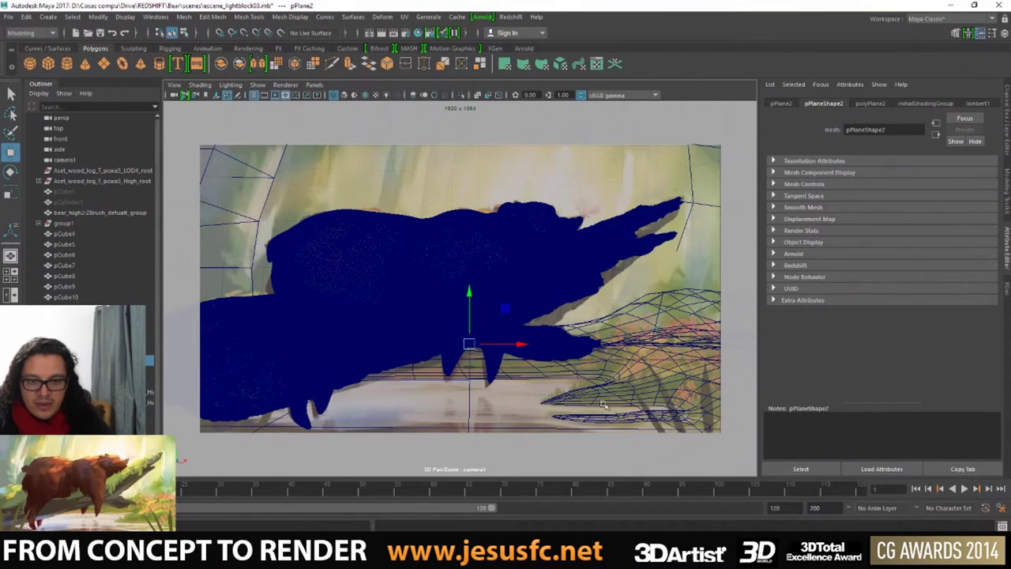
{"action": "key", "text": "space"}
{"action": "mouse_move", "coordinate": [278, 332]}
{"action": "middle_mouse_down"}
{"action": "mouse_move", "coordinate": [213, 313]}
{"action": "mouse_move", "coordinate": [282, 327]}
{"action": "middle_mouse_up"}
{"action": "mouse_move", "coordinate": [282, 327]}
{"action": "left_mouse_down", "text": "alt"}
{"action": "mouse_move", "coordinate": [251, 290]}
{"action": "mouse_move", "coordinate": [395, 293]}
{"action": "mouse_move", "coordinate": [263, 295]}
{"action": "mouse_move", "coordinate": [316, 284]}
{"action": "mouse_move", "coordinate": [349, 311]}
{"action": "left_mouse_up", "text": "alt"}
{"action": "scroll", "coordinate": [300, 289], "scroll_direction": "down", "scroll_amount": 3}
{"action": "key", "text": "r"}
{"action": "left_click", "coordinate": [382, 272]}
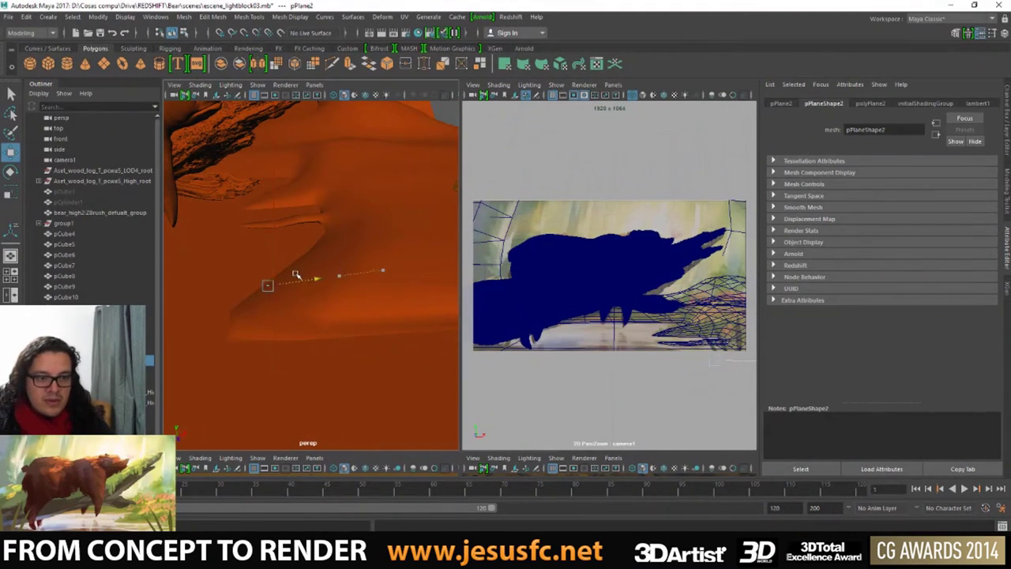
{"action": "key", "text": "e"}
{"action": "key", "text": "r"}
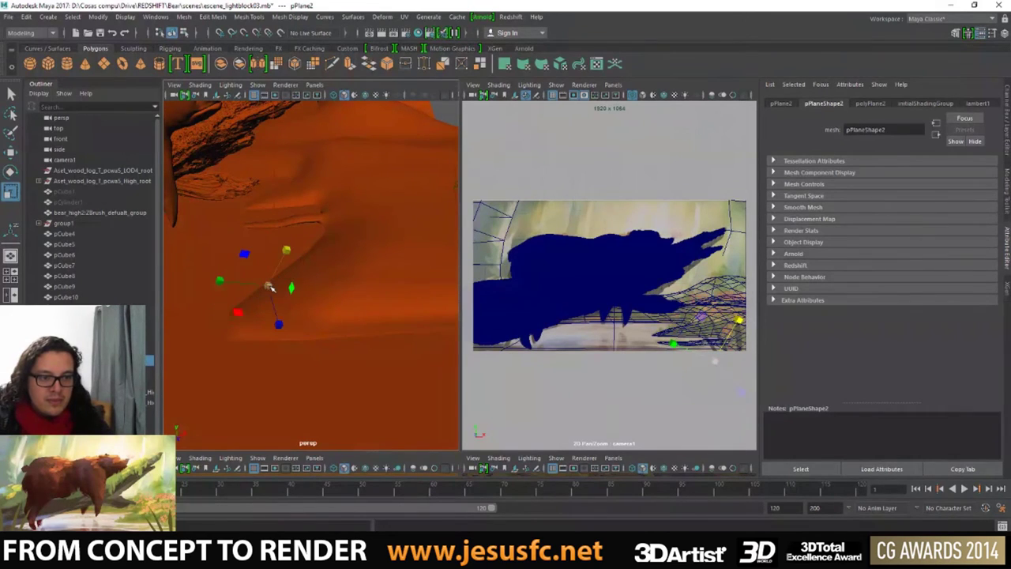
{"action": "left_click_drag", "start_coordinate": [272, 286], "coordinate": [293, 287]}
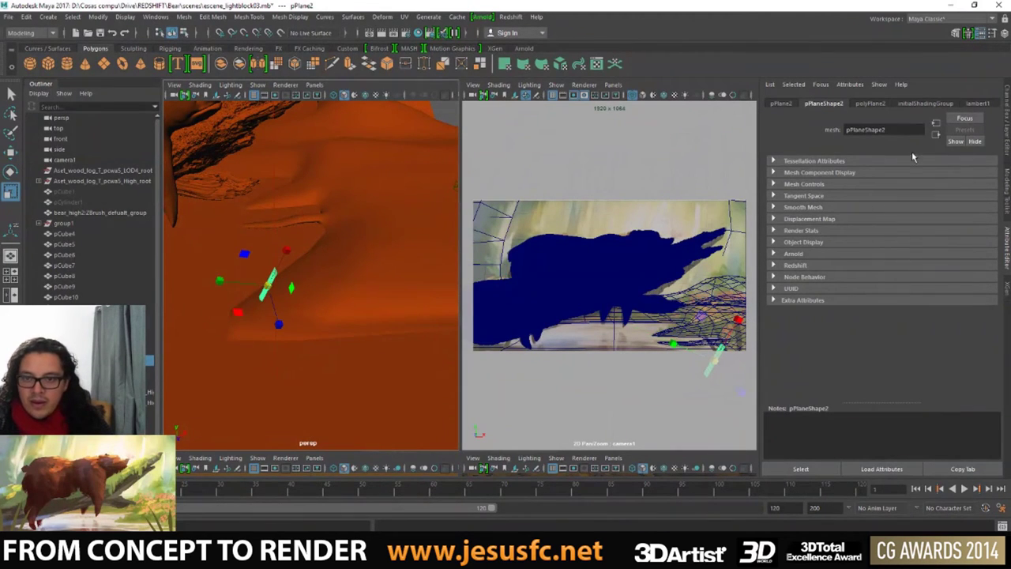
- Set polyPlane2's width and height subdivisions to 1
{"action": "left_click", "coordinate": [870, 103]}
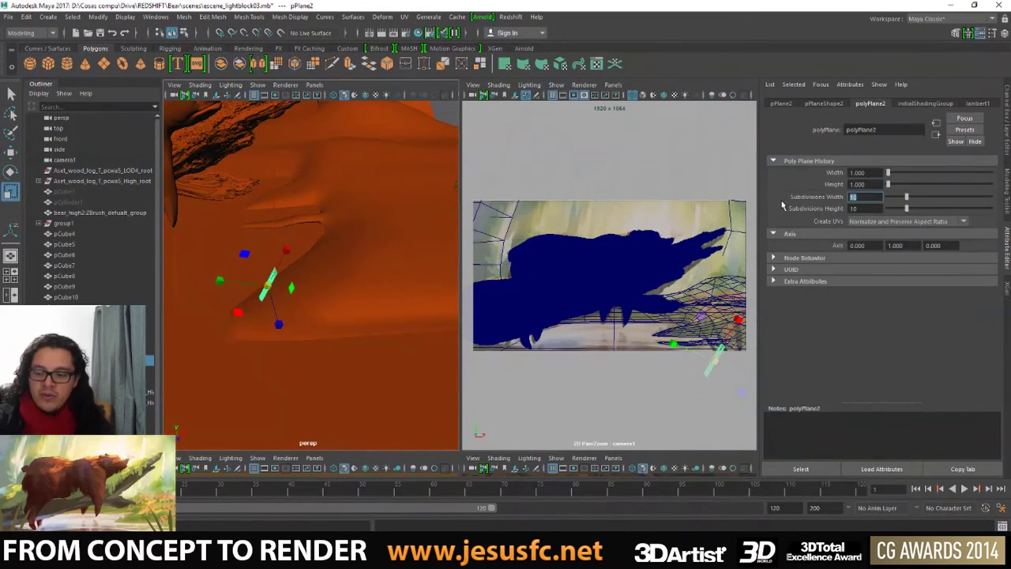
{"action": "type", "text": "1"}
{"action": "key", "text": "Tab"}
{"action": "type", "text": "1"}
{"action": "key", "text": "Return"}
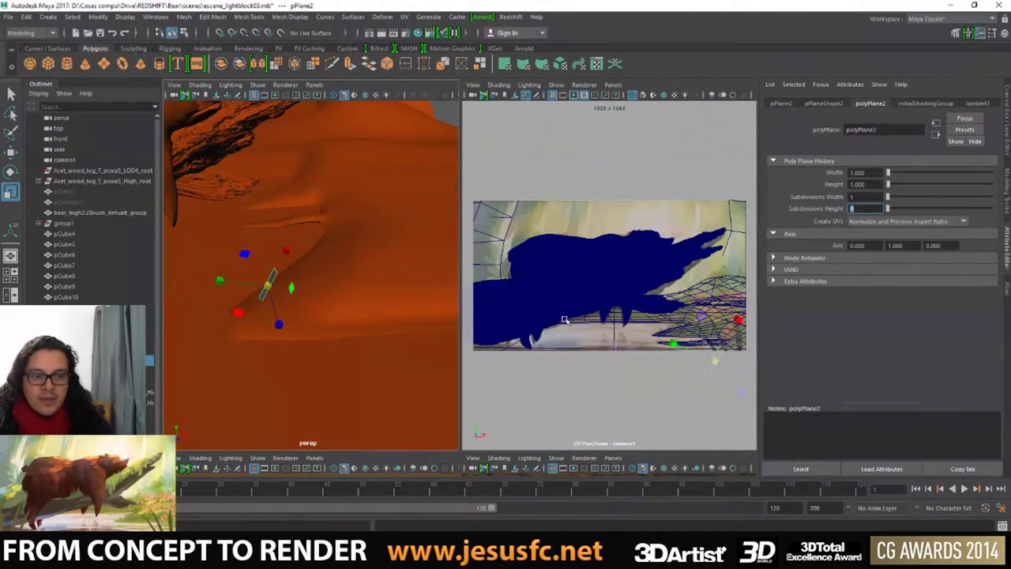
- Tilt the plane the other way and move it up and left over the plant
{"action": "key", "text": "e"}
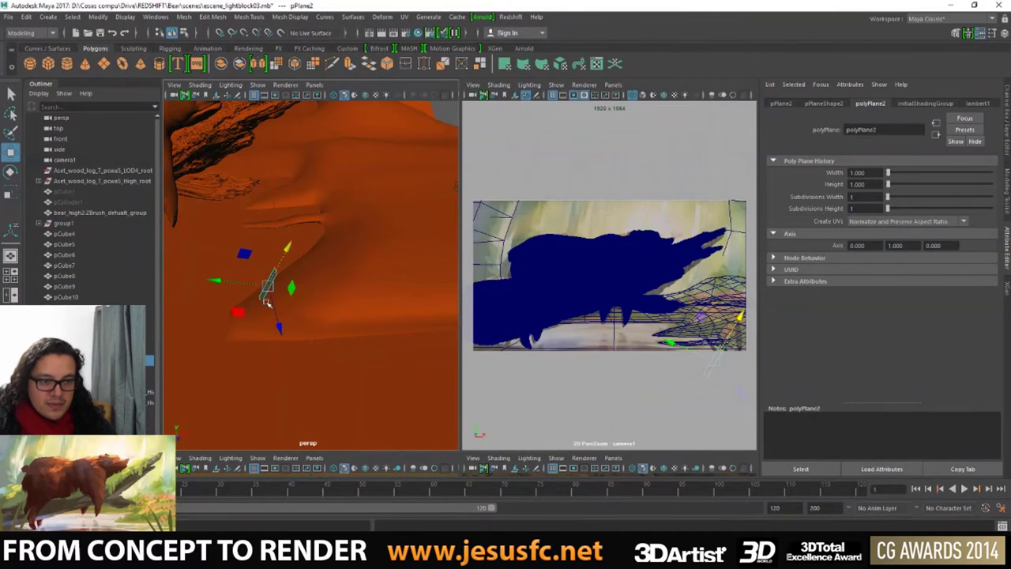
{"action": "mouse_move", "coordinate": [266, 282]}
{"action": "left_mouse_down"}
{"action": "mouse_move", "coordinate": [225, 259]}
{"action": "mouse_move", "coordinate": [342, 275]}
{"action": "left_mouse_up"}
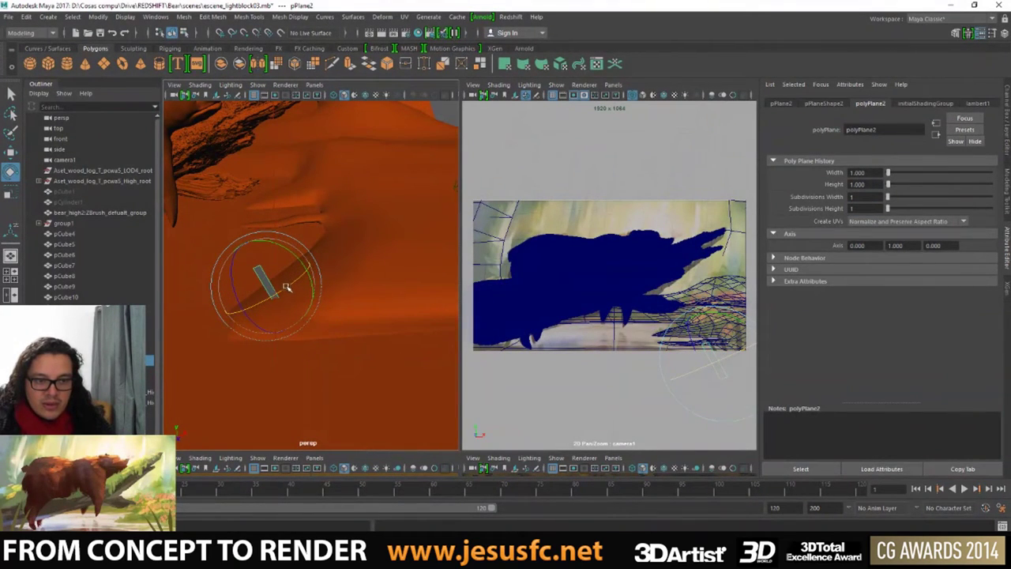
{"action": "key", "text": "w"}
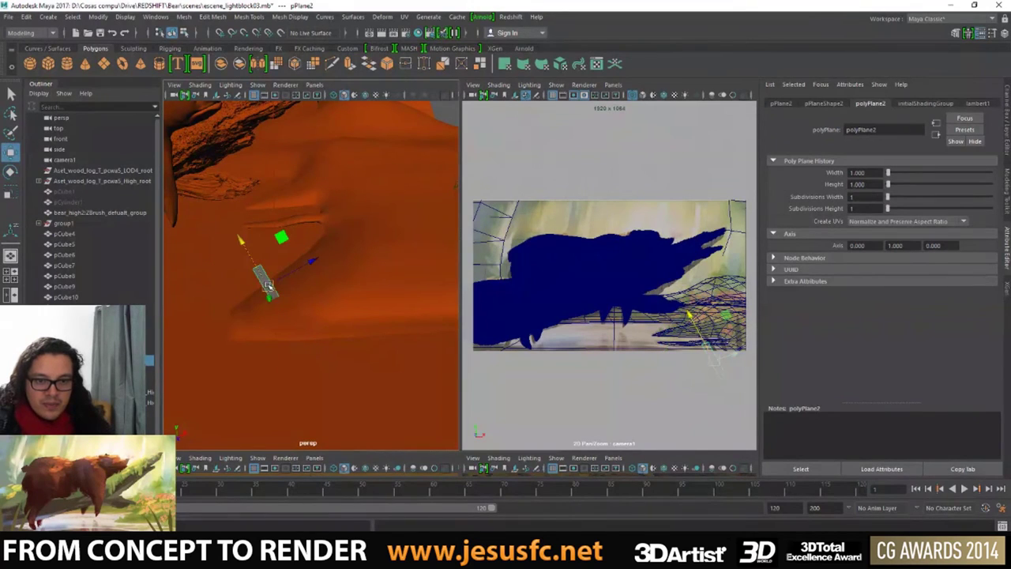
{"action": "left_click_drag", "start_coordinate": [268, 287], "coordinate": [260, 262]}
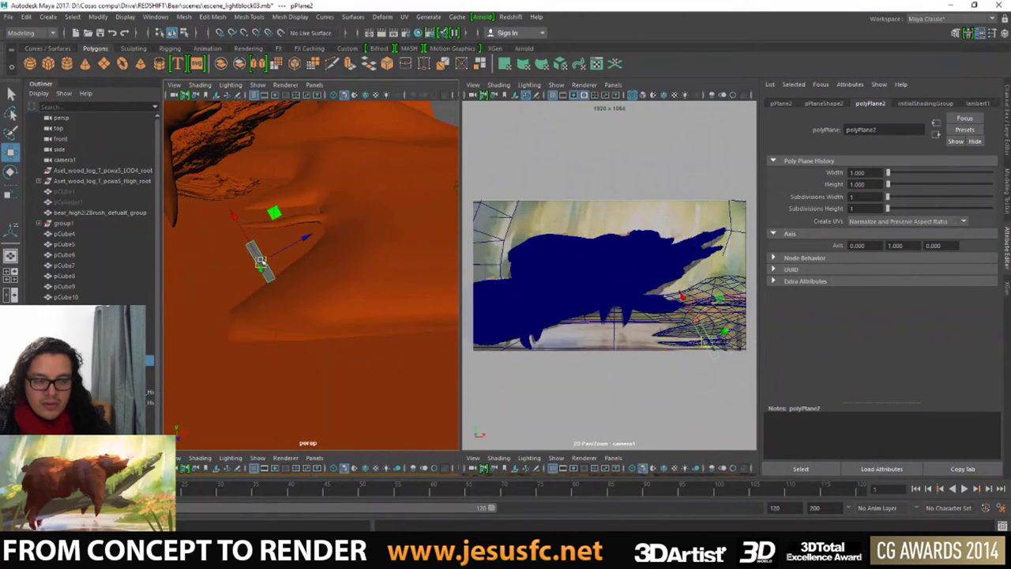
{"action": "key", "text": "q"}
{"action": "key", "text": "space"}
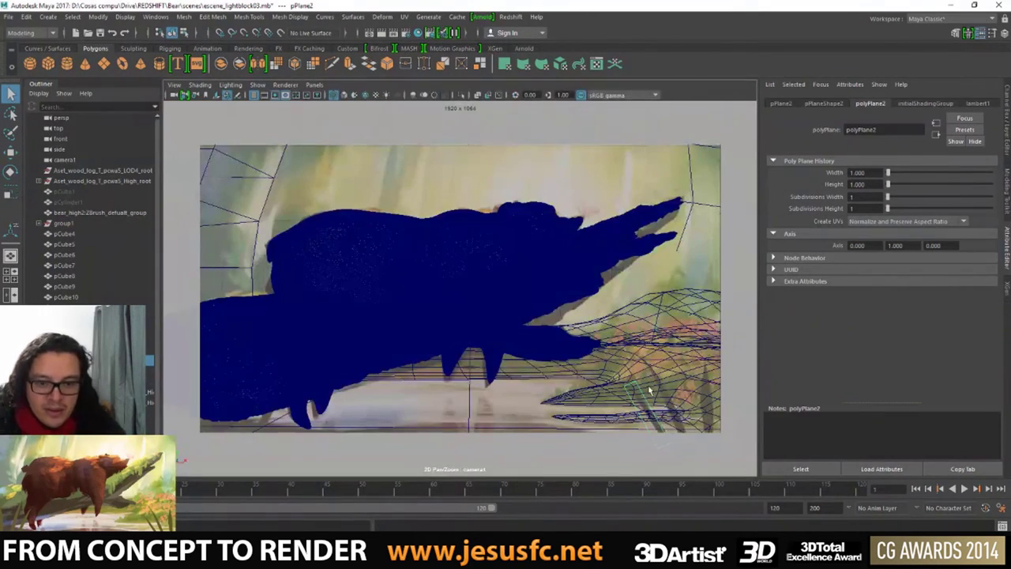
- Select the plane card in the camera view and switch it to vertex editing
{"action": "left_click", "coordinate": [652, 356]}
{"action": "left_click", "coordinate": [656, 361]}
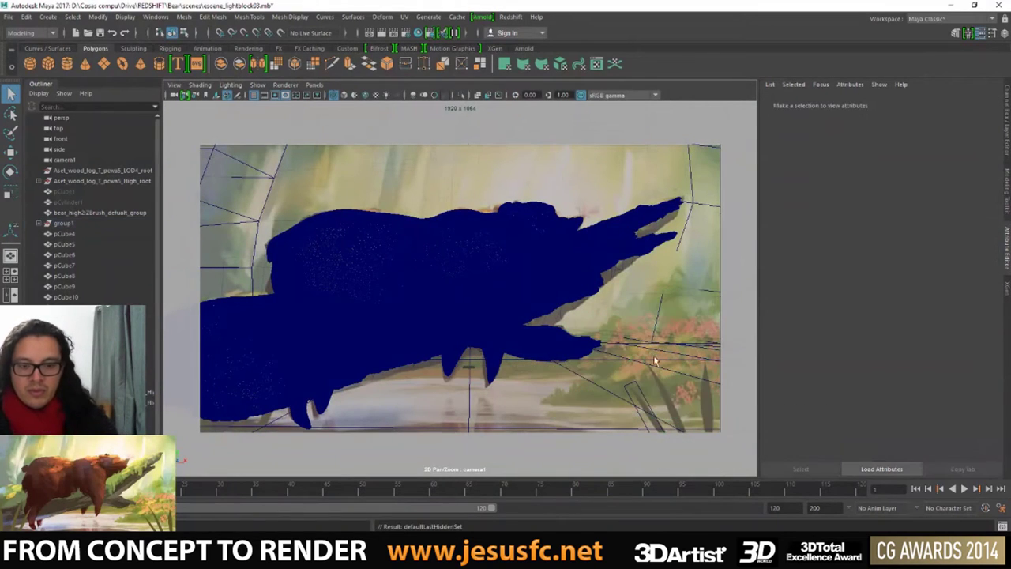
{"action": "left_click", "coordinate": [643, 400]}
{"action": "left_click", "coordinate": [643, 340]}
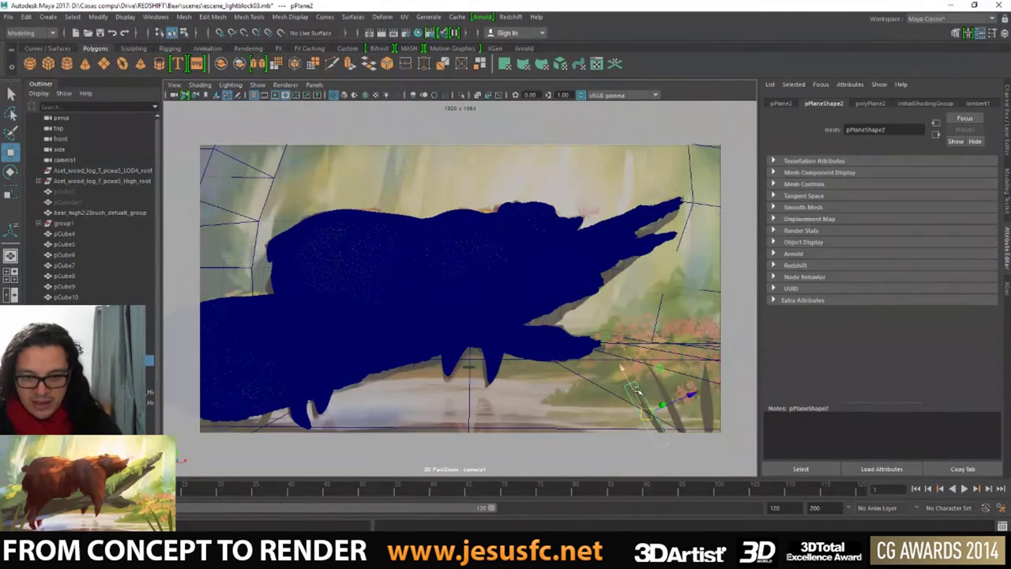
{"action": "right_click_drag", "start_coordinate": [638, 334], "coordinate": [635, 386]}
{"action": "key", "text": "ctrl+z"}
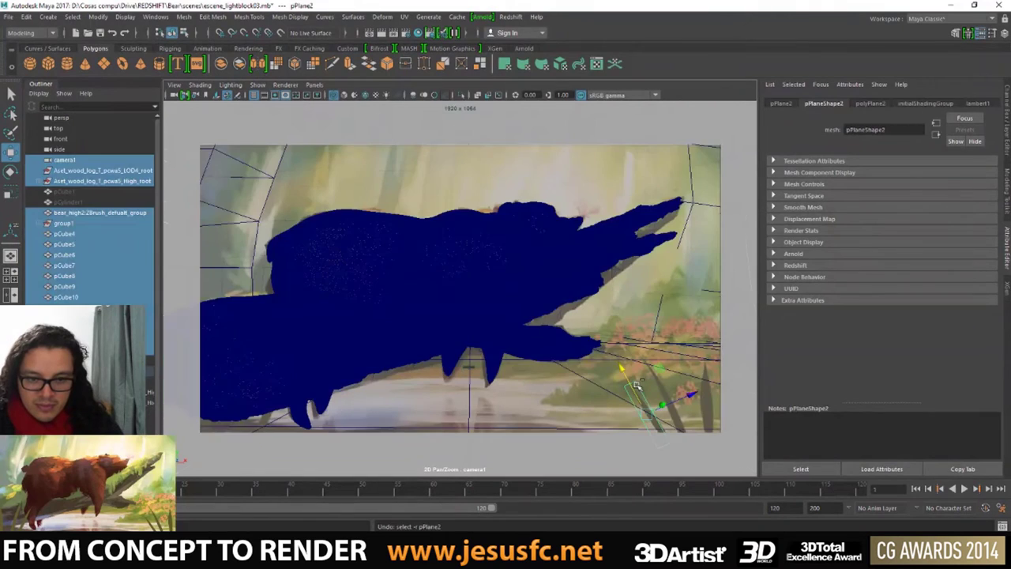
{"action": "key", "text": "shift+z"}
{"action": "key", "text": "ctrl+z"}
{"action": "right_click_drag", "start_coordinate": [636, 386], "coordinate": [608, 371]}
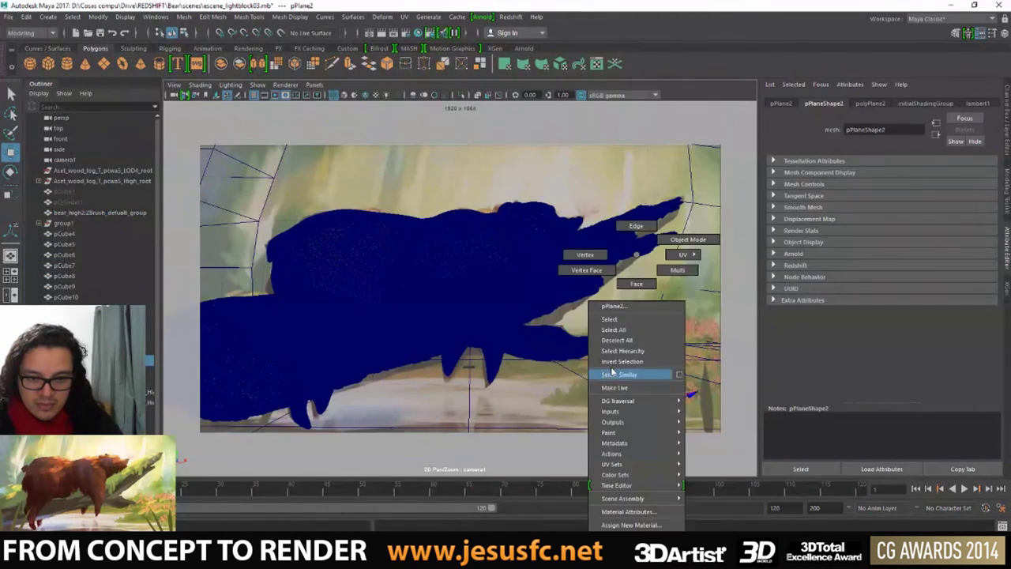
- Narrow the card by scaling corner vertices together and moving a vertex toward the plant
{"action": "left_click", "coordinate": [640, 392]}
{"action": "key", "text": "r"}
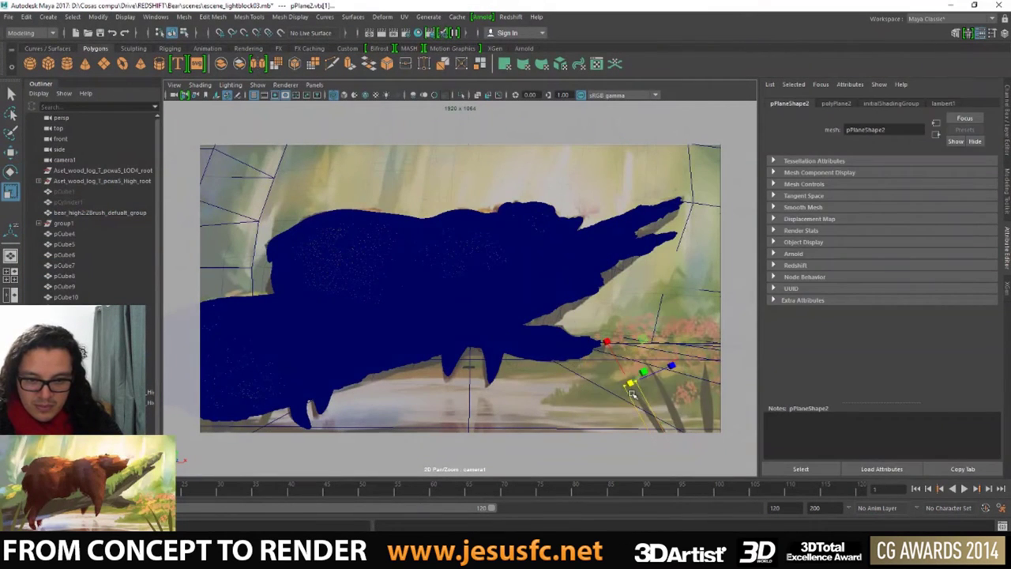
{"action": "left_click_drag", "start_coordinate": [632, 384], "coordinate": [621, 385]}
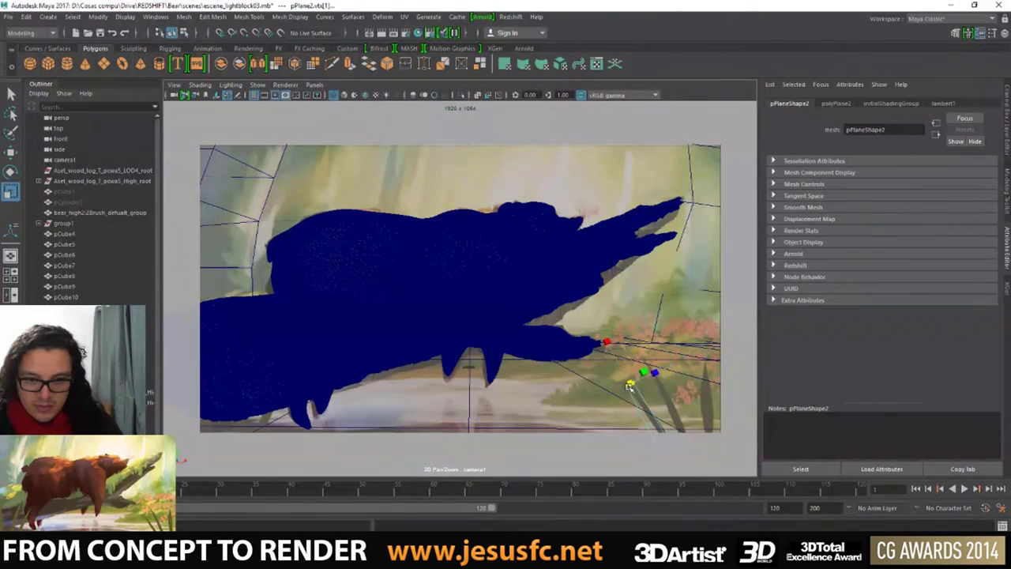
{"action": "key", "text": "w"}
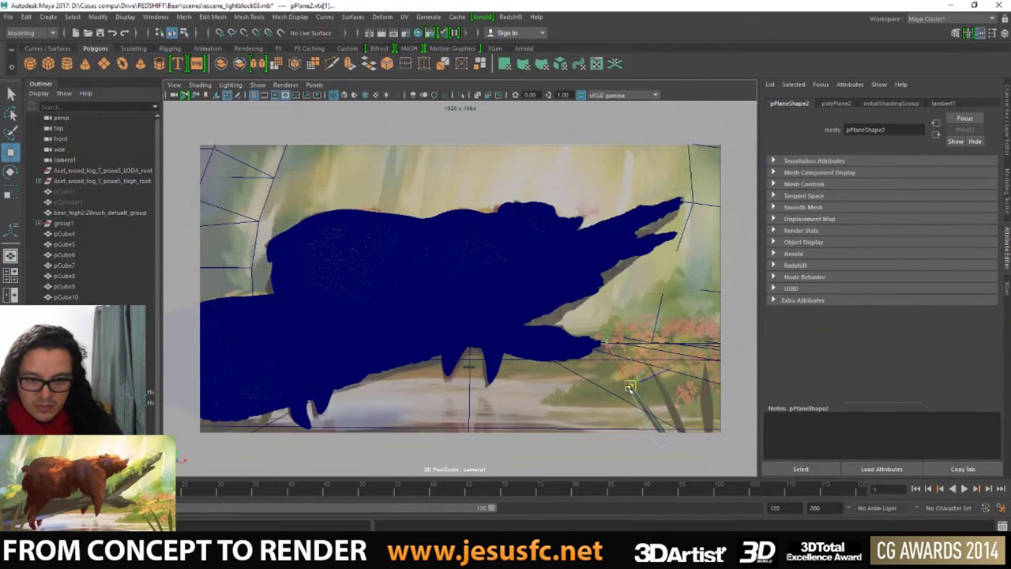
{"action": "left_click", "coordinate": [671, 451]}
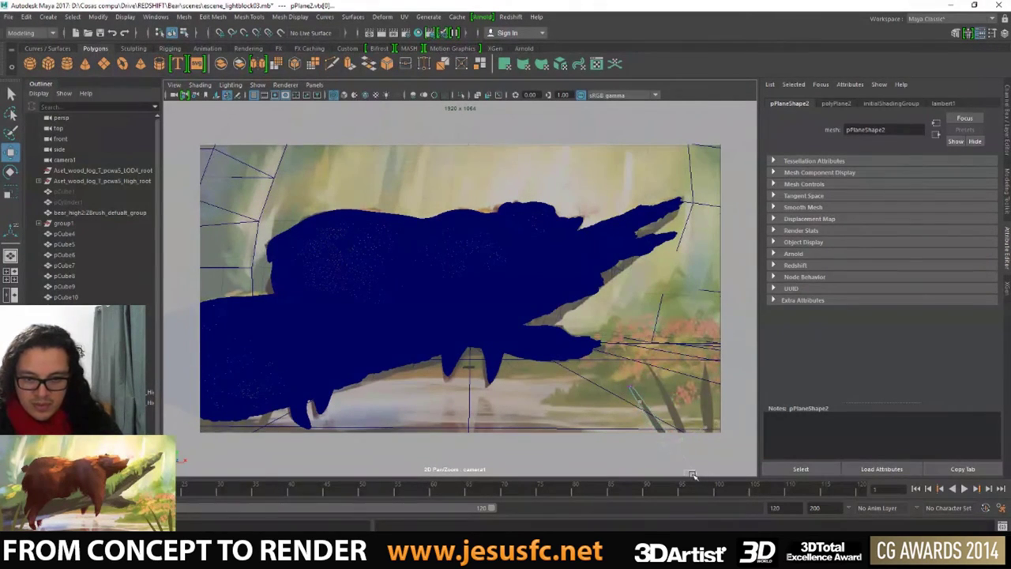
{"action": "middle_click_drag", "start_coordinate": [690, 474], "coordinate": [684, 435]}
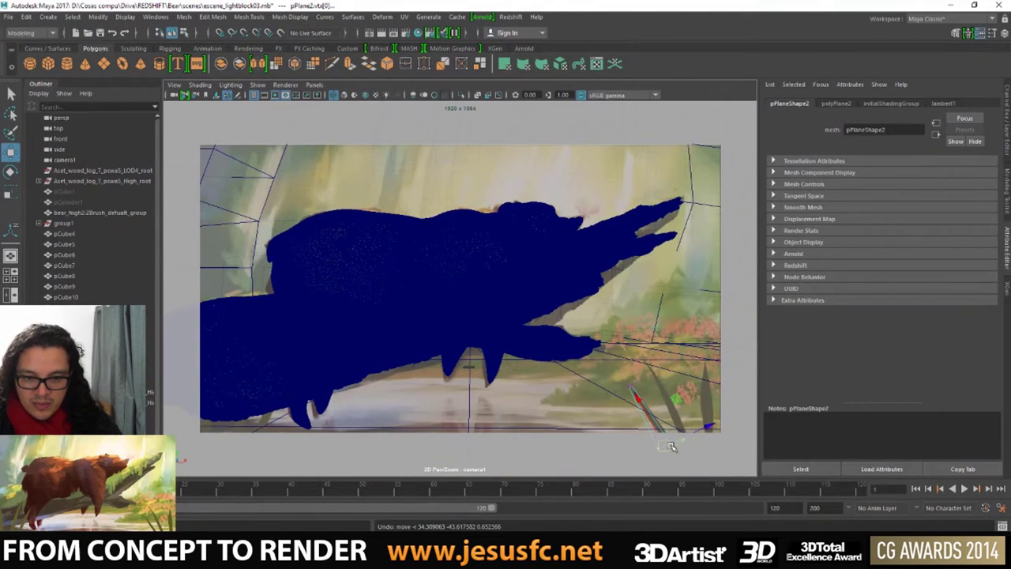
{"action": "left_click", "coordinate": [670, 450]}
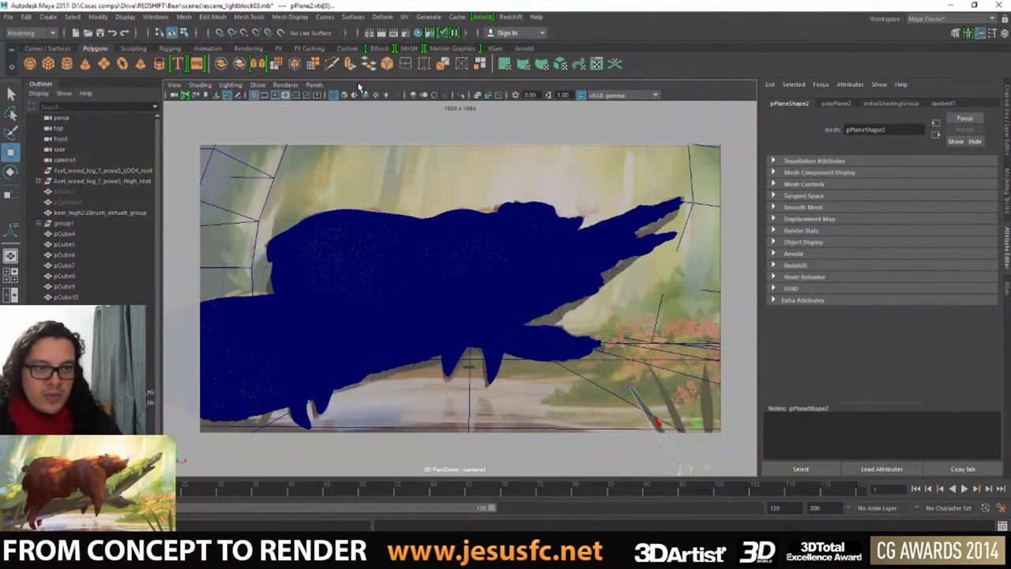
- Add a new cut point across the plane with the repeated cut tool
{"action": "key", "text": "y"}
{"action": "left_click", "coordinate": [659, 425]}
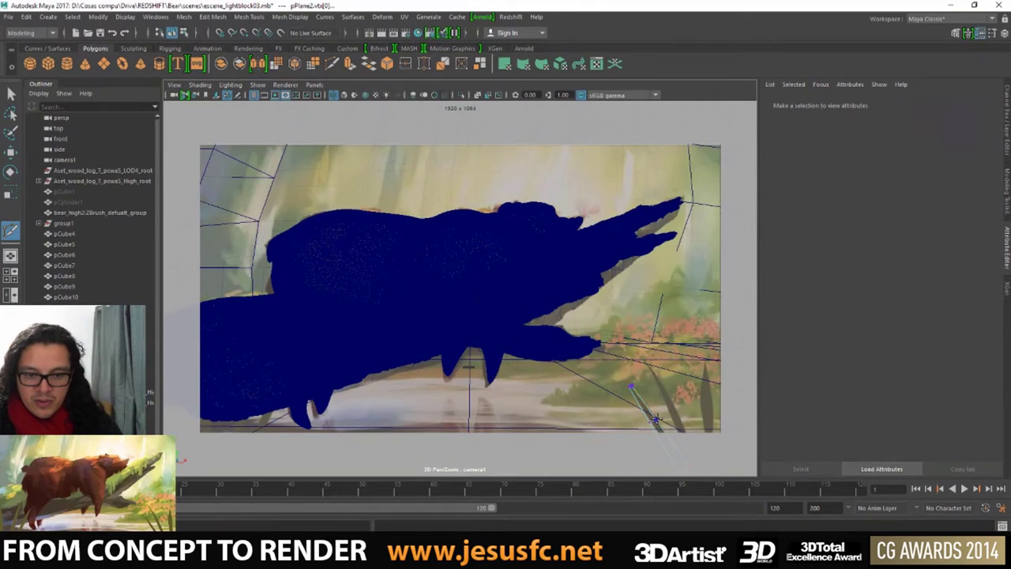
{"action": "key", "text": "w"}
{"action": "key", "text": "q"}
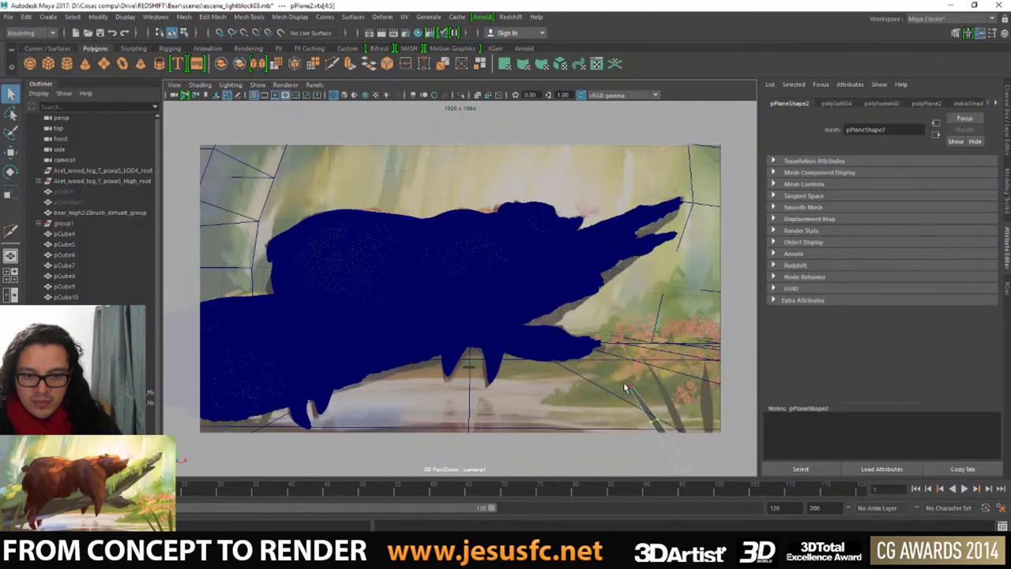
- Adjust the tip and bottom-right vertices into a blade shape and return to object mode
{"action": "key", "text": "r"}
{"action": "left_click", "coordinate": [632, 386]}
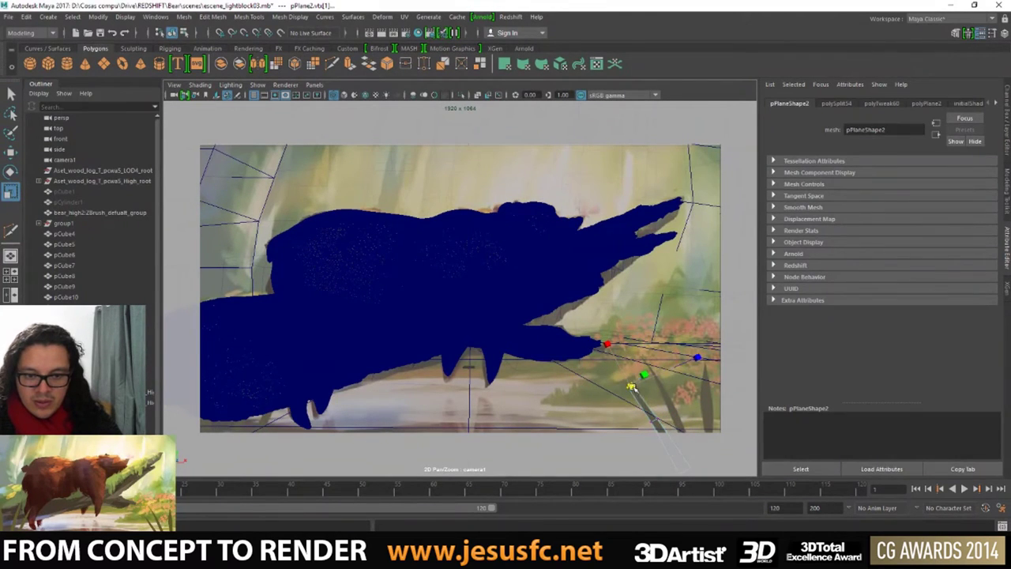
{"action": "key", "text": "w"}
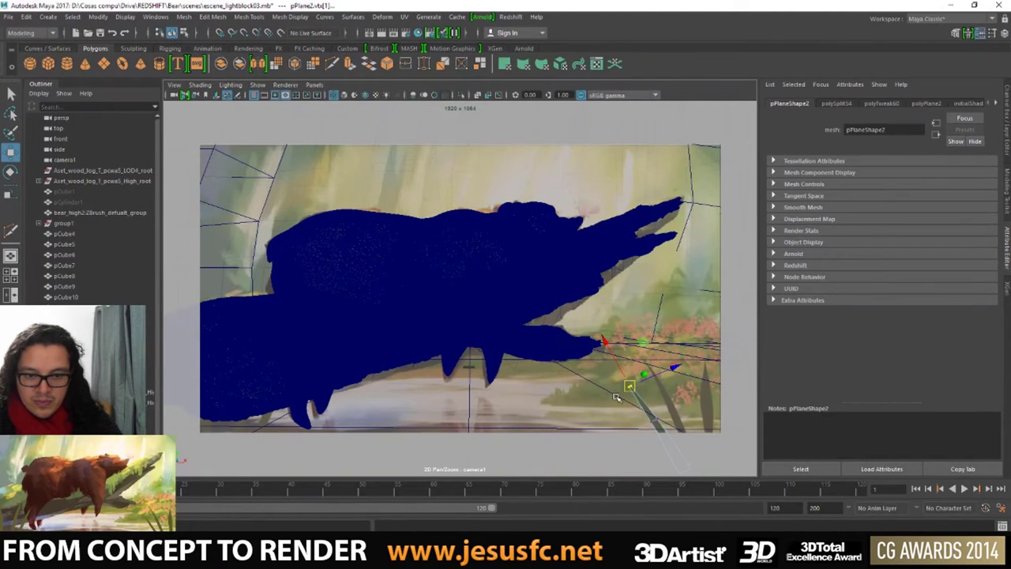
{"action": "left_click", "coordinate": [672, 454]}
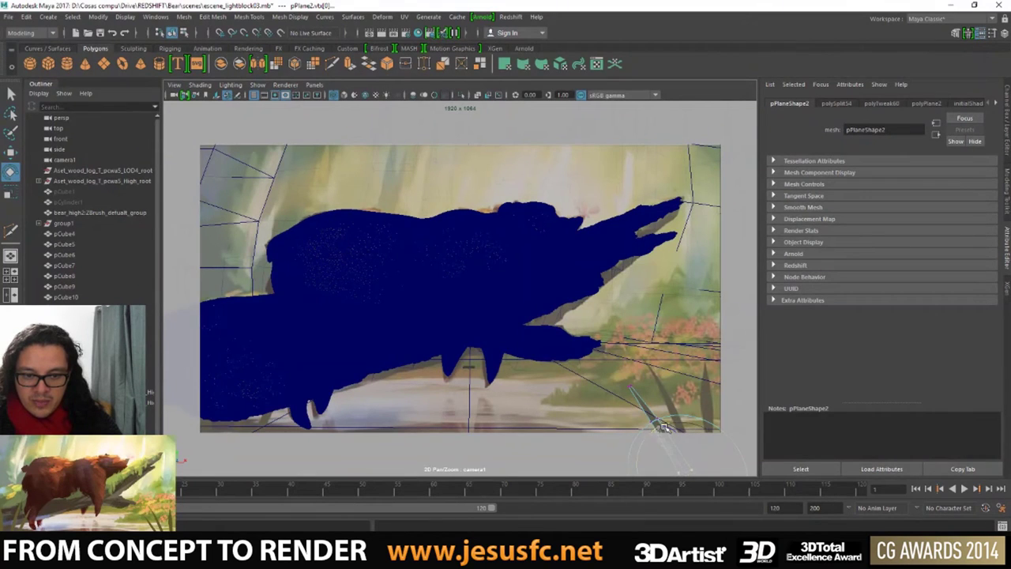
{"action": "left_click", "coordinate": [665, 427]}
{"action": "key", "text": "w"}
{"action": "left_click", "coordinate": [687, 472]}
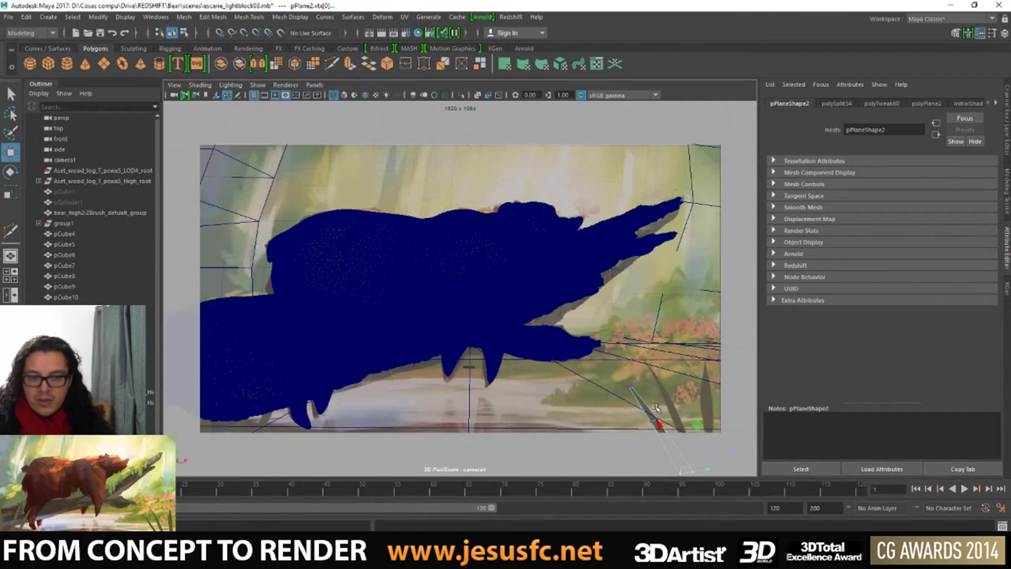
{"action": "right_click_drag", "start_coordinate": [648, 254], "coordinate": [695, 253]}
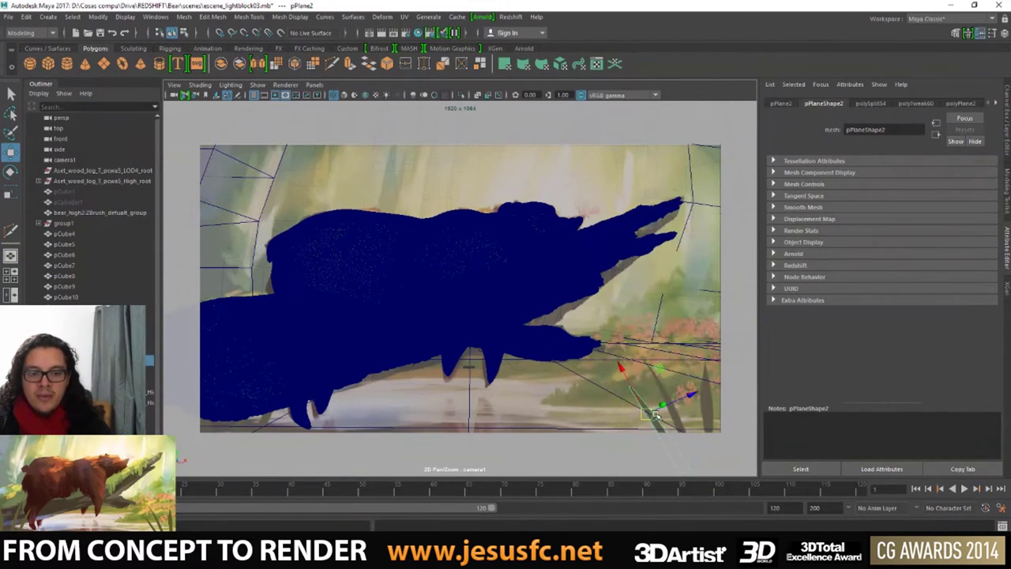
- Move the small grass blade card at the bottom-right up slightly
{"action": "left_click", "coordinate": [698, 395]}
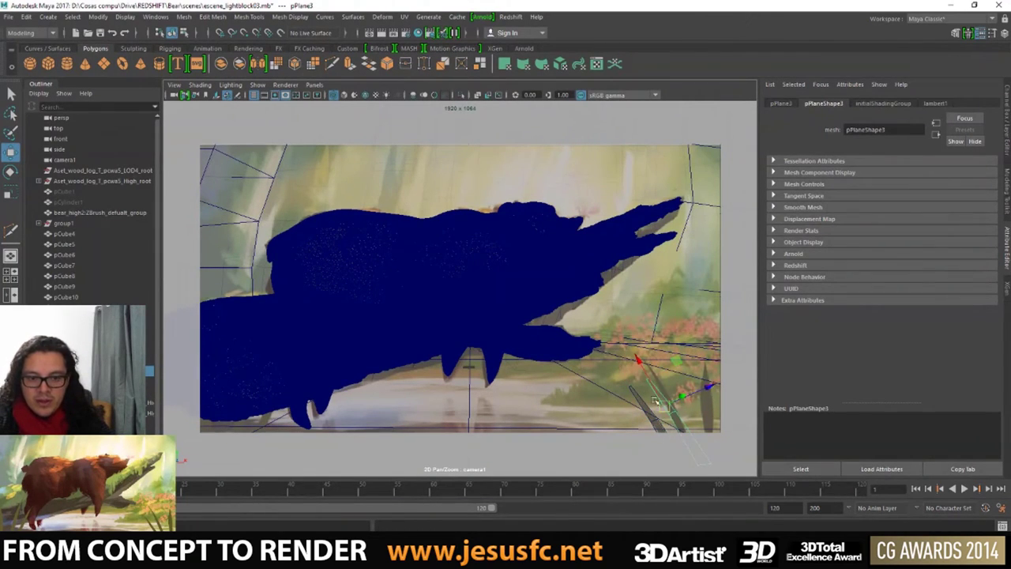
{"action": "left_click_drag", "start_coordinate": [656, 398], "coordinate": [665, 366]}
{"action": "key", "text": "e"}
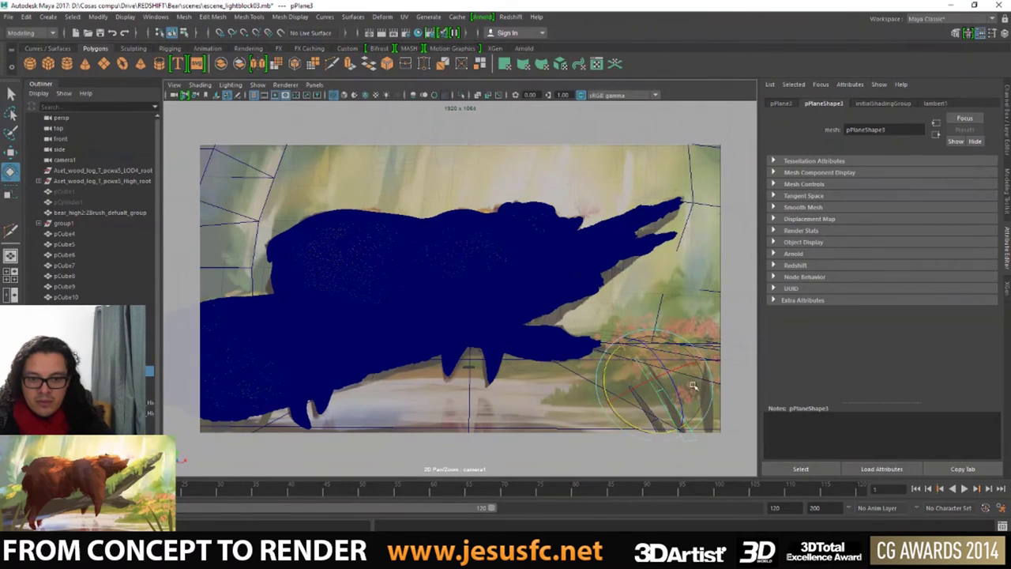
{"action": "key", "text": "w"}
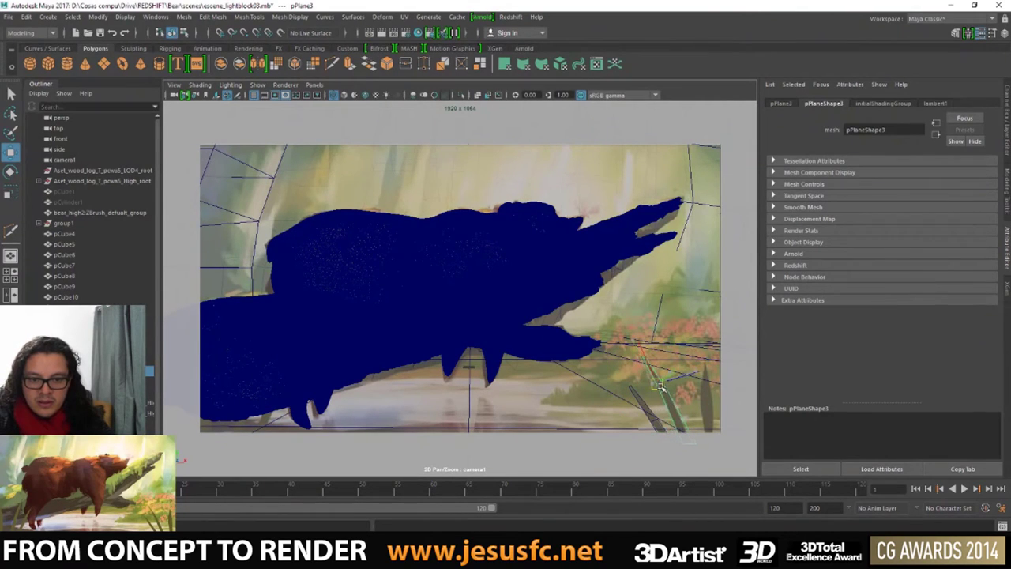
{"action": "key", "text": "q"}
- Select the blade's bottom-right vertex and try extruding the tip, then undo it
{"action": "right_click", "coordinate": [675, 328]}
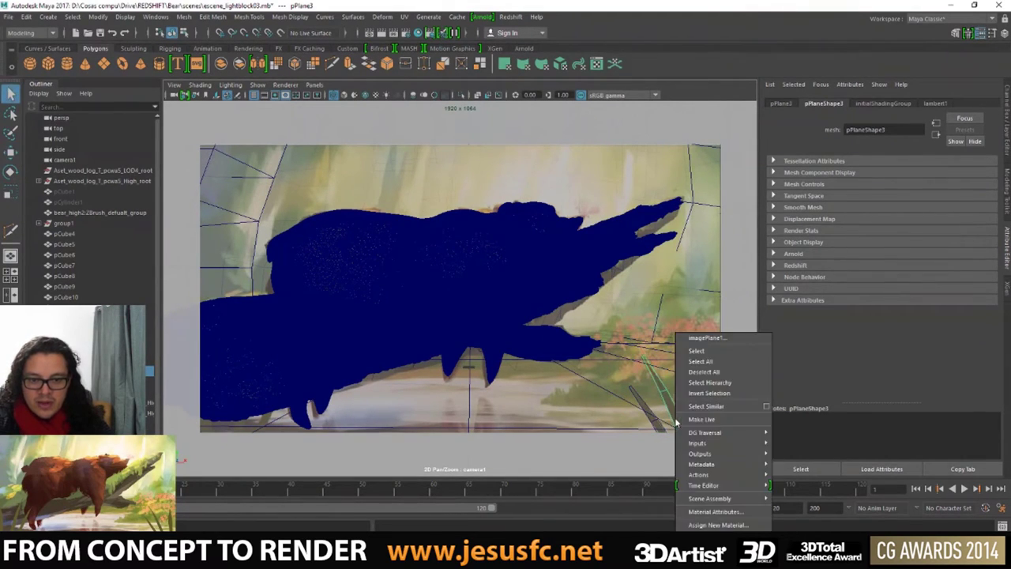
{"action": "right_click", "coordinate": [609, 292]}
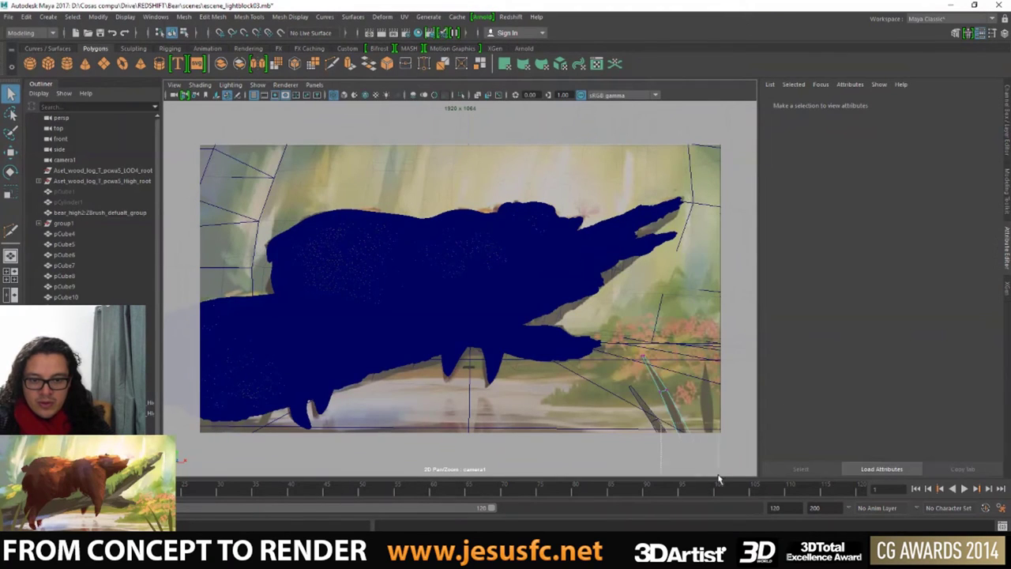
{"action": "left_click_drag", "start_coordinate": [717, 413], "coordinate": [694, 401]}
{"action": "key", "text": "r"}
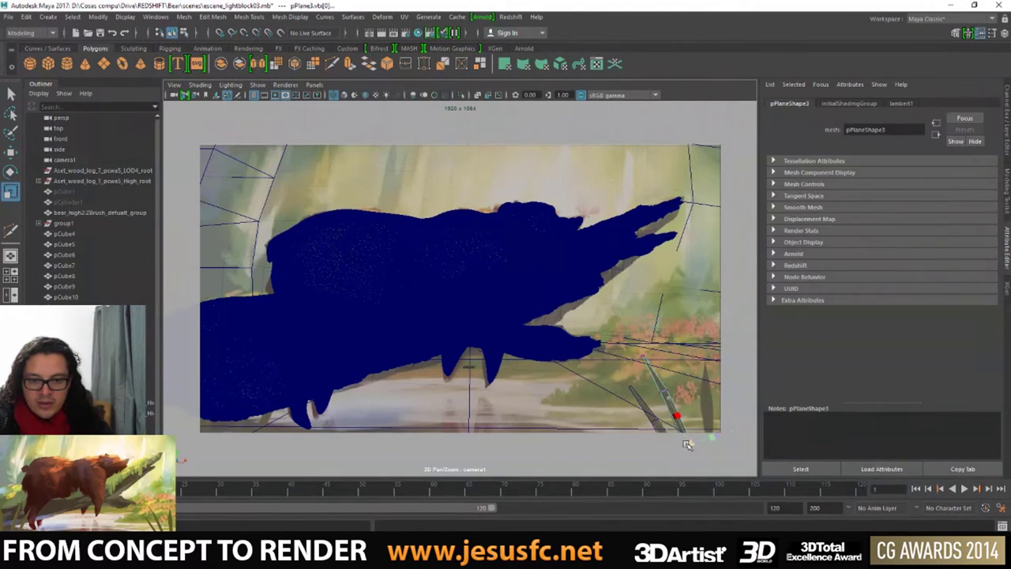
{"action": "key", "text": "w"}
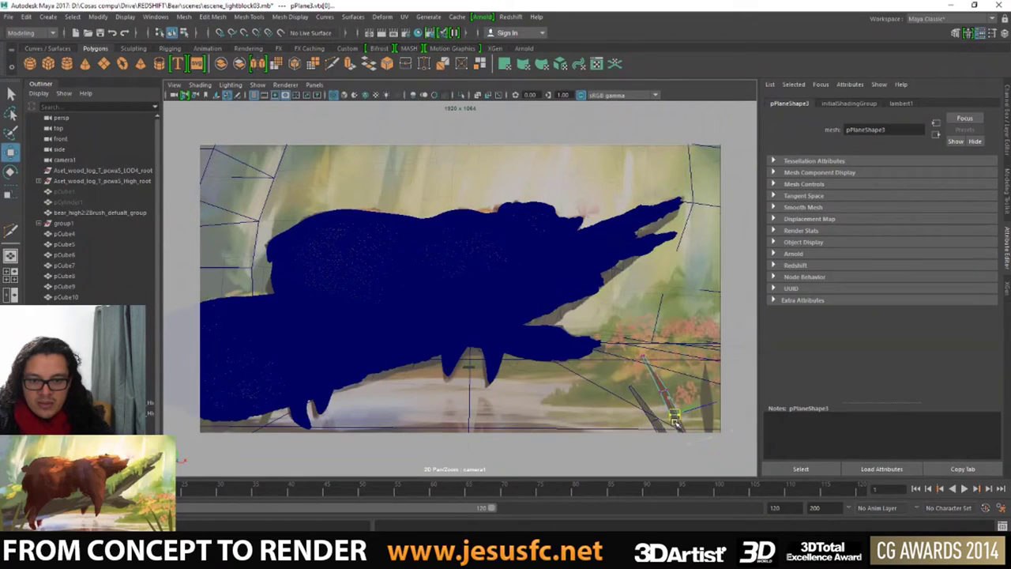
{"action": "key", "text": "e"}
{"action": "key", "text": "r"}
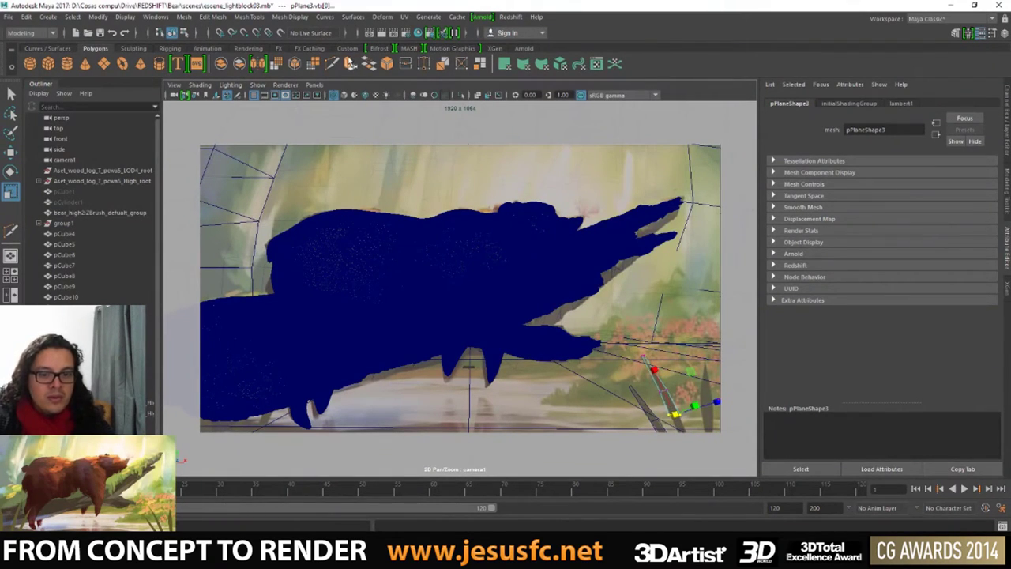
{"action": "left_click", "coordinate": [350, 63]}
{"action": "key", "text": "ctrl+z"}
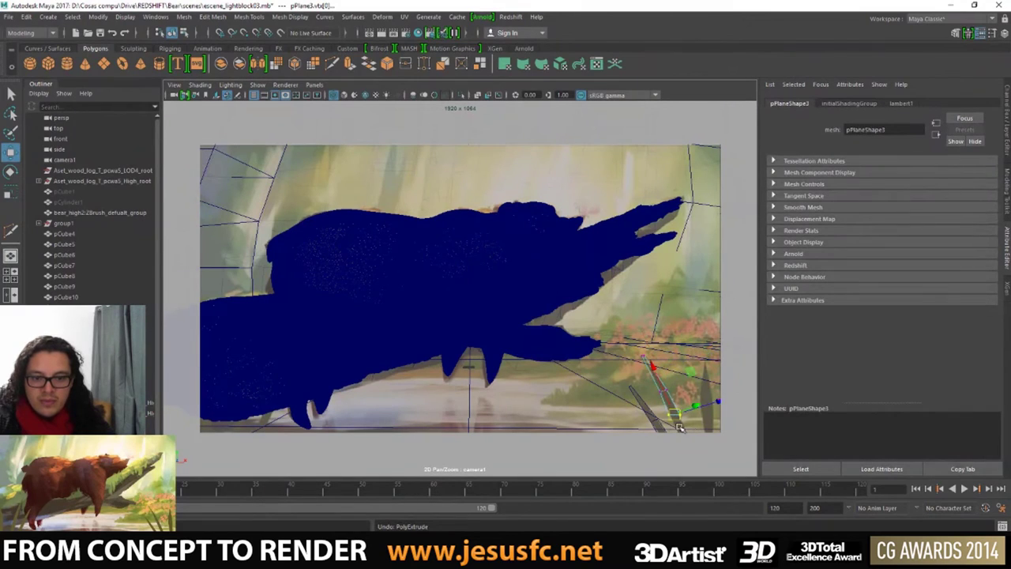
- Extrude the blade's top edge with Ctrl+E and scale and move the new edge
{"action": "right_click", "coordinate": [669, 335]}
{"action": "mouse_move", "coordinate": [655, 254]}
{"action": "right_mouse_down"}
{"action": "mouse_move", "coordinate": [587, 285]}
{"action": "mouse_move", "coordinate": [693, 414]}
{"action": "right_mouse_up"}
{"action": "left_click", "coordinate": [674, 423]}
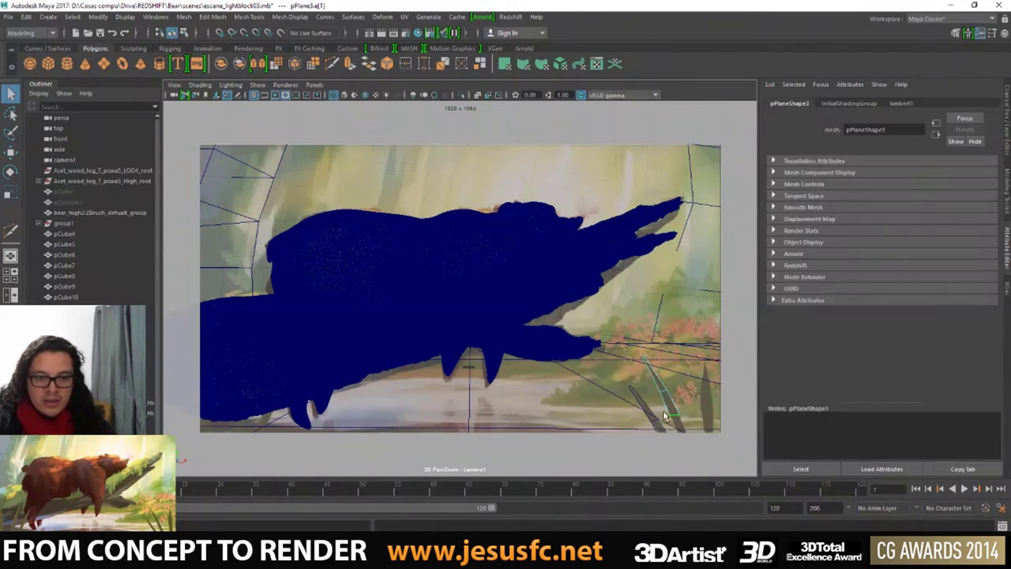
{"action": "key", "text": "ctrl+e"}
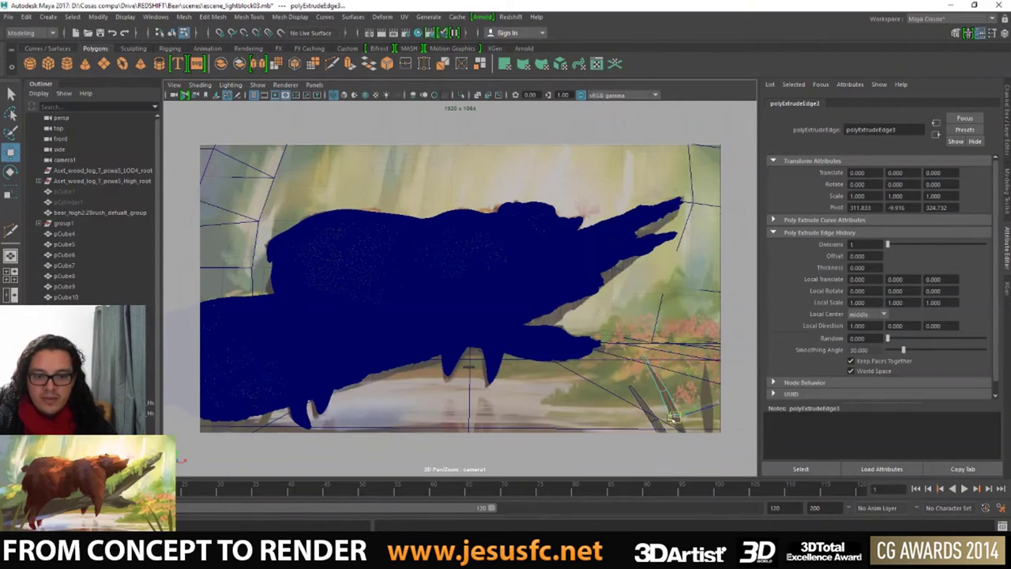
{"action": "key", "text": "e"}
{"action": "key", "text": "r"}
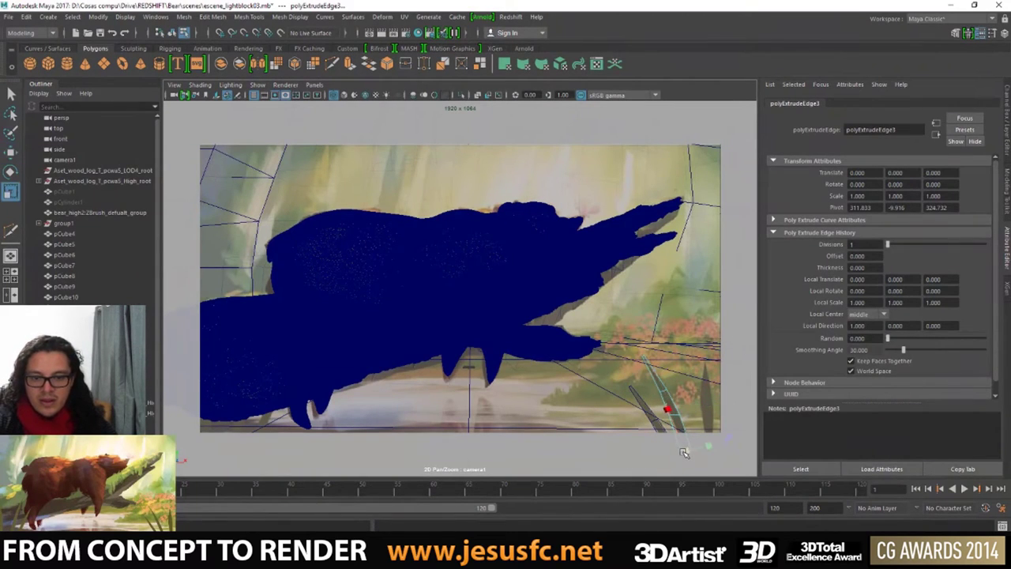
{"action": "key", "text": "w"}
{"action": "key", "text": "e"}
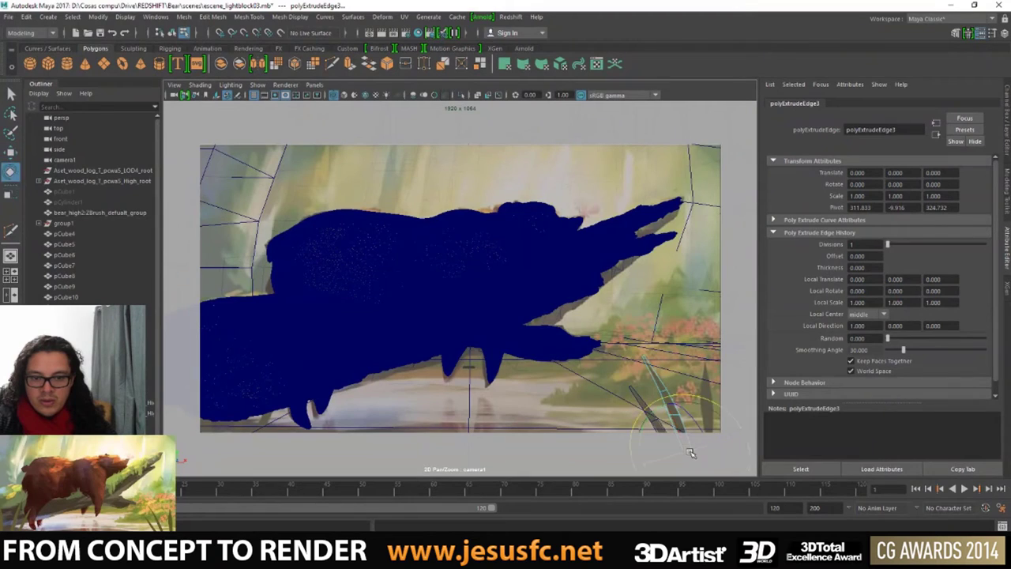
{"action": "key", "text": "r"}
{"action": "key", "text": "w"}
{"action": "key", "text": "q"}
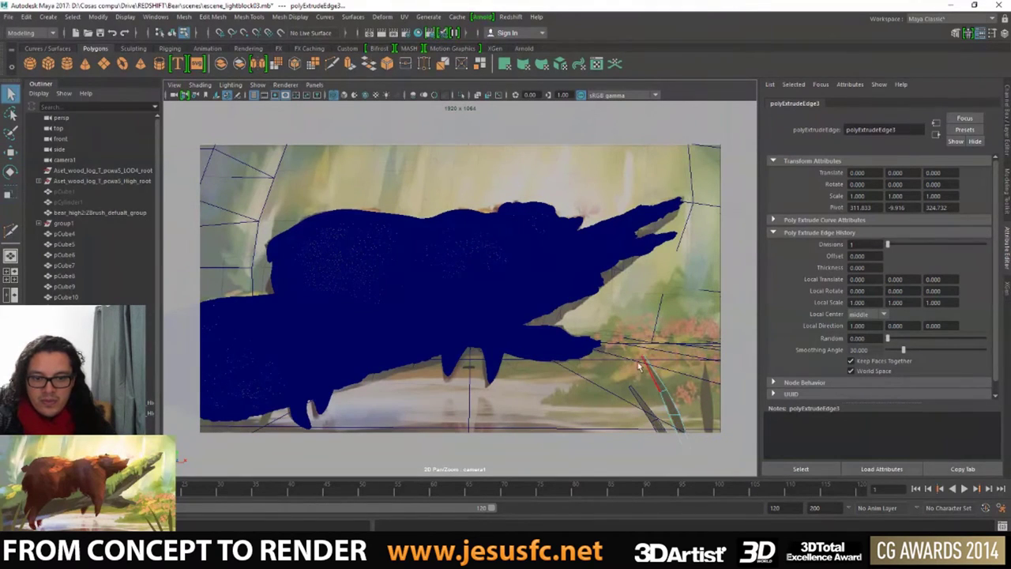
- Position another extruded edge of the blade and return to object mode
{"action": "right_click_drag", "start_coordinate": [642, 365], "coordinate": [654, 360]}
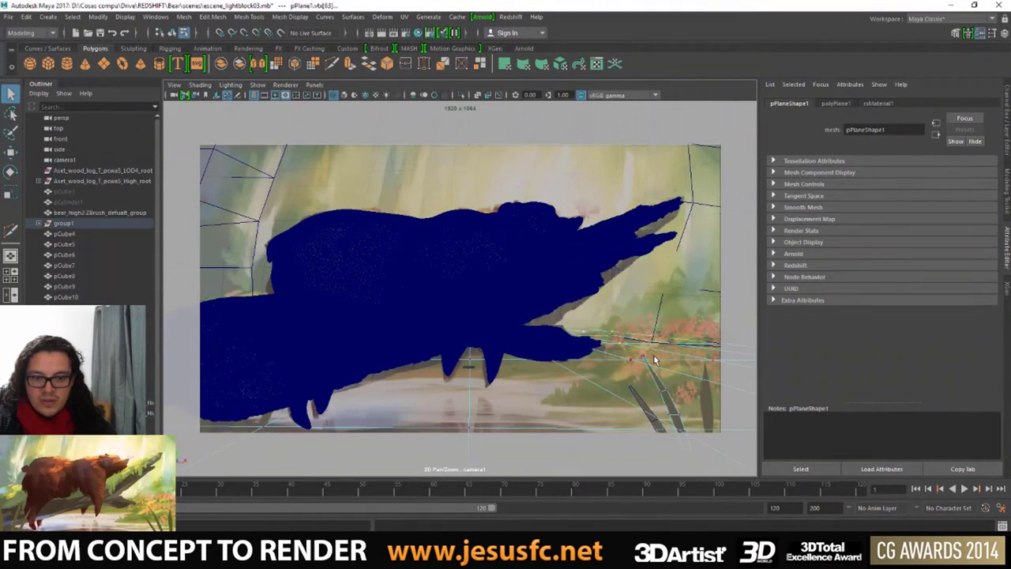
{"action": "key", "text": "w"}
{"action": "right_click_drag", "start_coordinate": [642, 360], "coordinate": [643, 357], "text": "shift"}
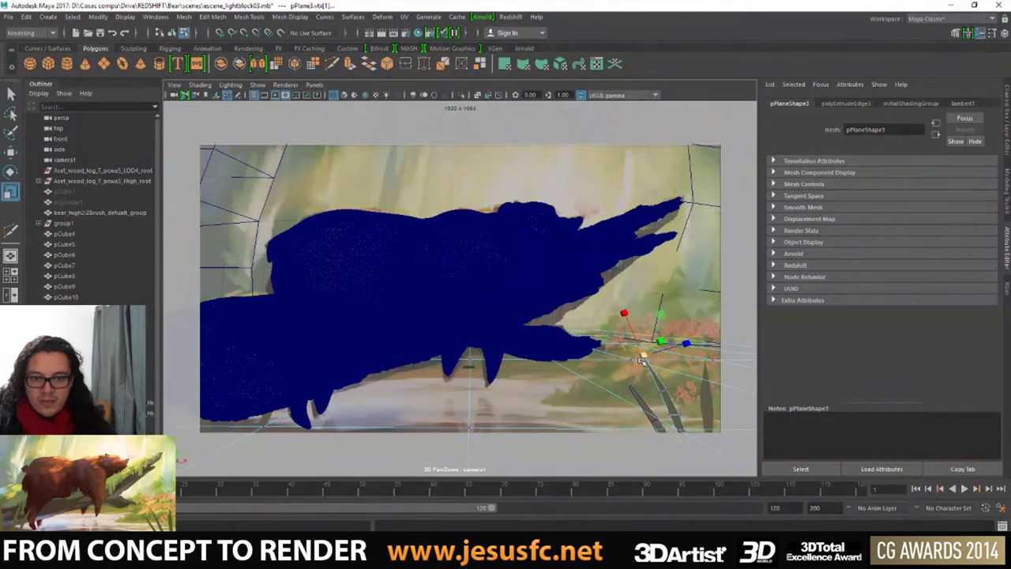
{"action": "key", "text": "q"}
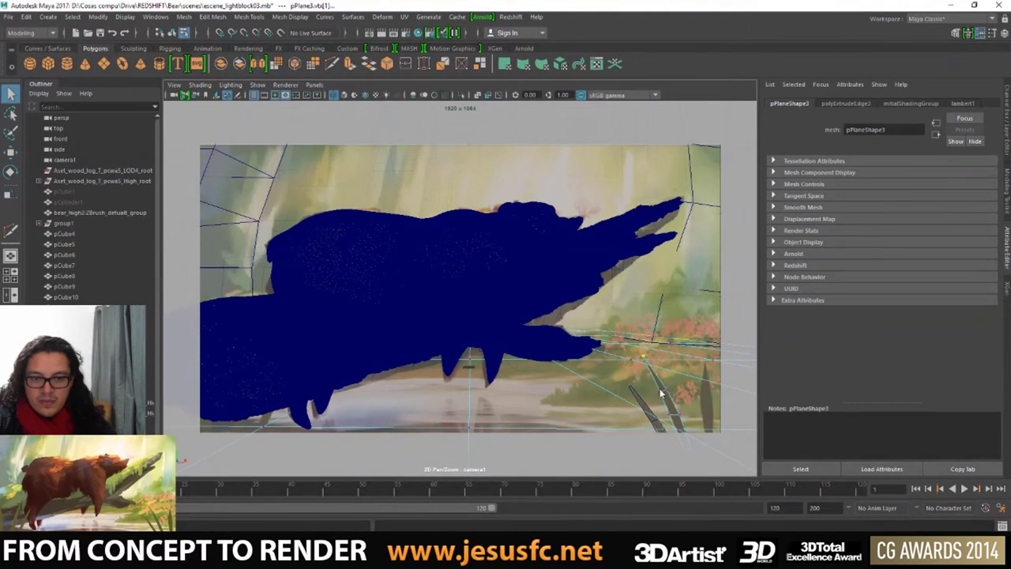
{"action": "right_click_drag", "start_coordinate": [663, 392], "coordinate": [670, 251]}
- Duplicate the grass blade and rotate the copy, pPlane4, nearly edge-on
{"action": "key", "text": "ctrl+d"}
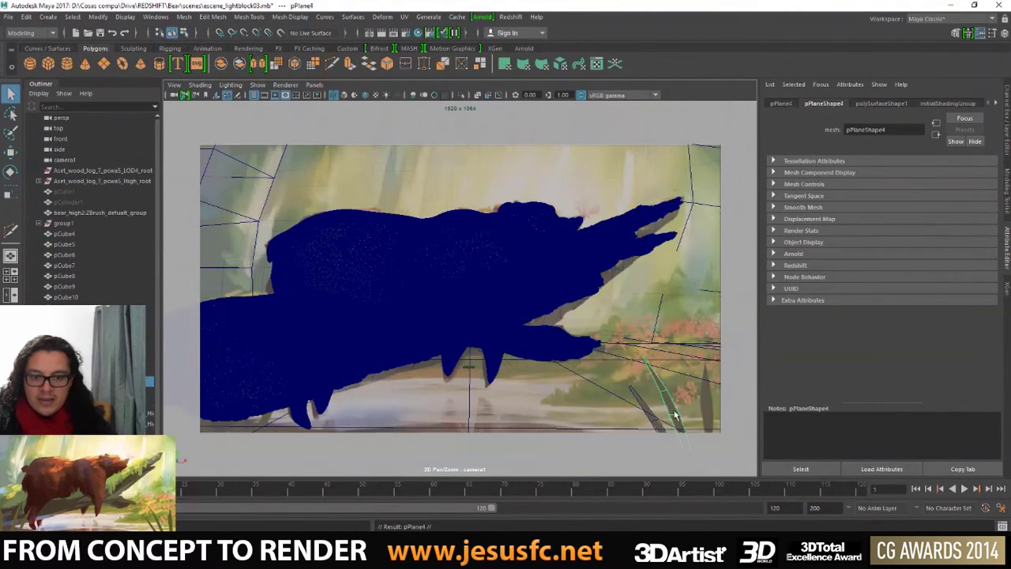
{"action": "key", "text": "w"}
{"action": "key", "text": "e"}
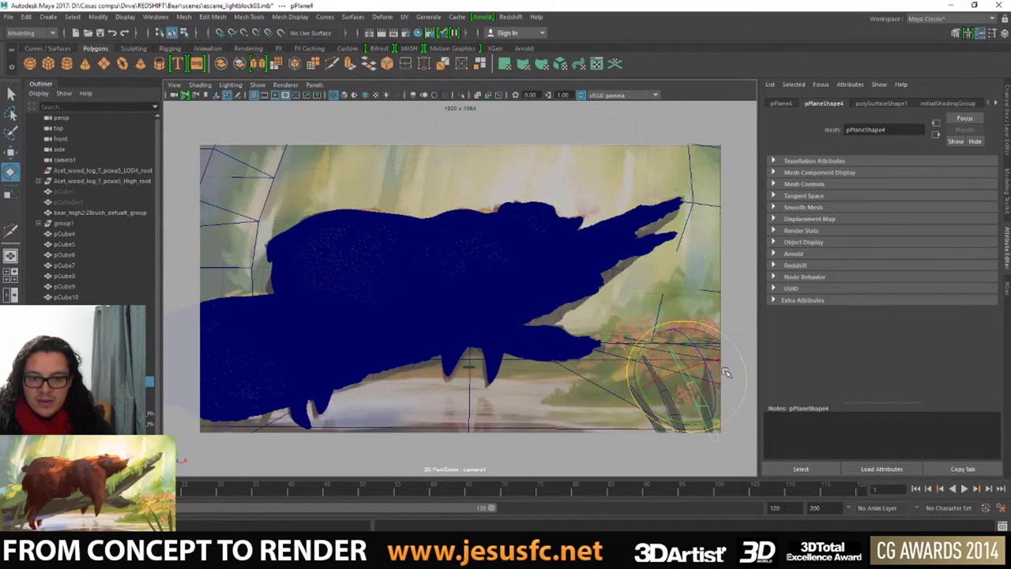
{"action": "left_click_drag", "start_coordinate": [729, 405], "coordinate": [703, 382]}
{"action": "key", "text": "w"}
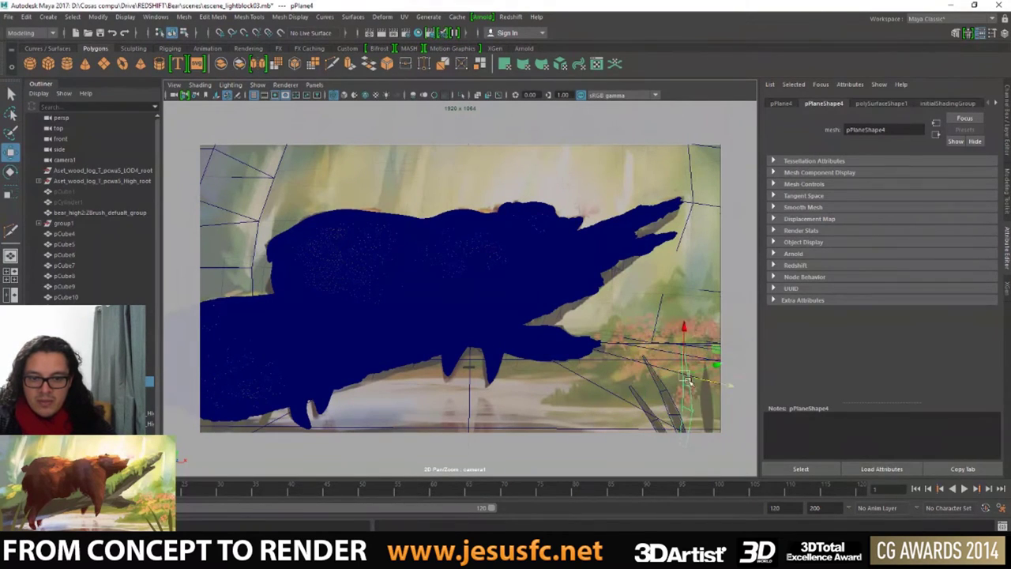
{"action": "key", "text": "q"}
- Put the duplicate blade in vertex mode and select the two vertices on its right edge
{"action": "right_click", "coordinate": [705, 393]}
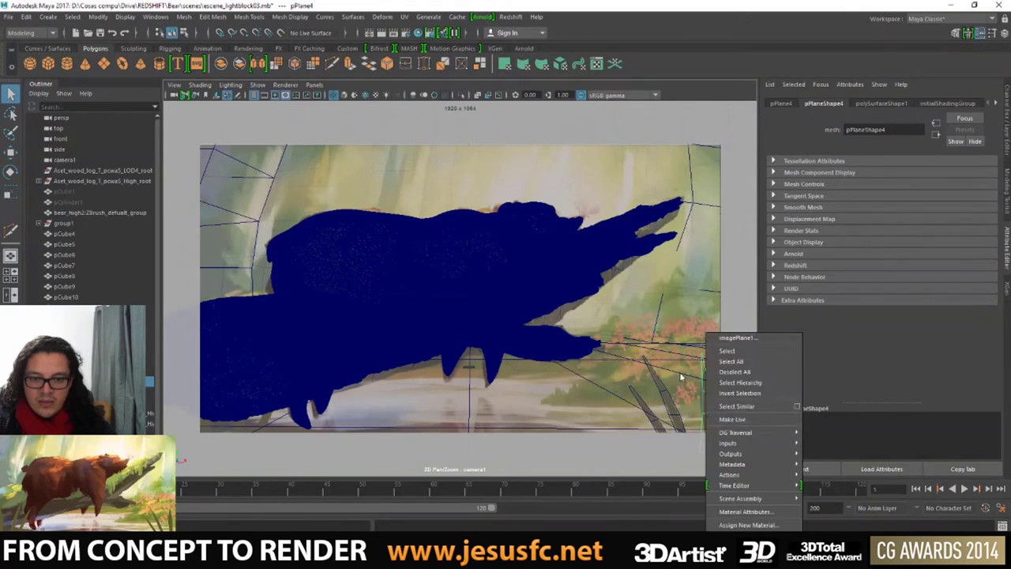
{"action": "right_click_drag", "start_coordinate": [705, 393], "coordinate": [641, 262]}
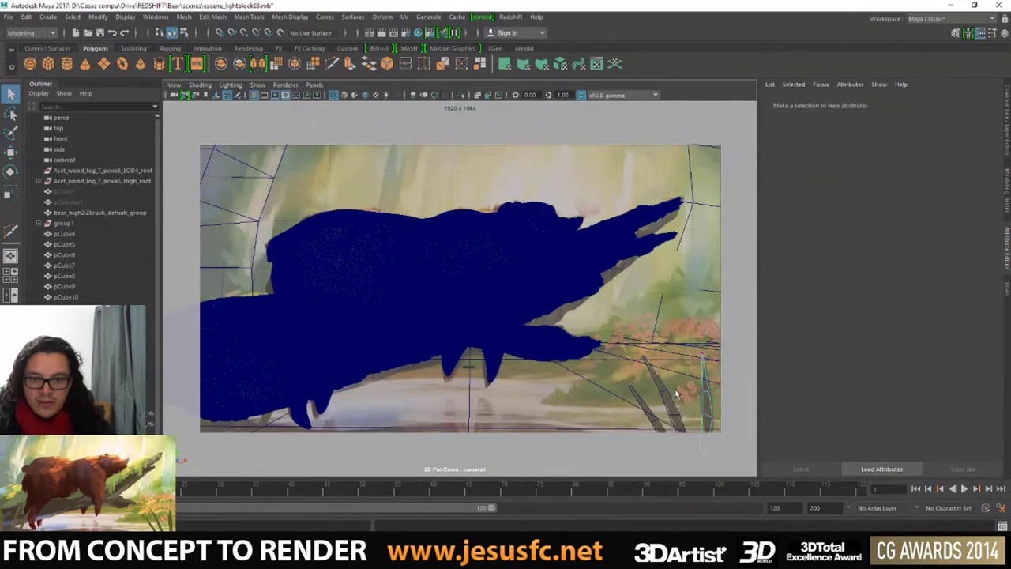
{"action": "key", "text": "e"}
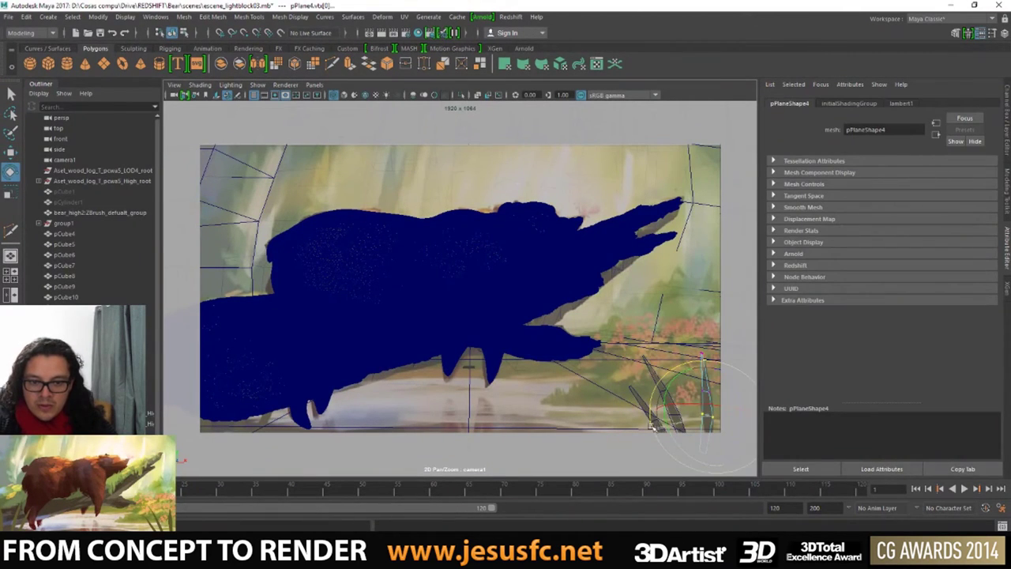
{"action": "key", "text": "q"}
{"action": "left_click_drag", "start_coordinate": [694, 338], "coordinate": [717, 405]}
{"action": "key", "text": "w"}
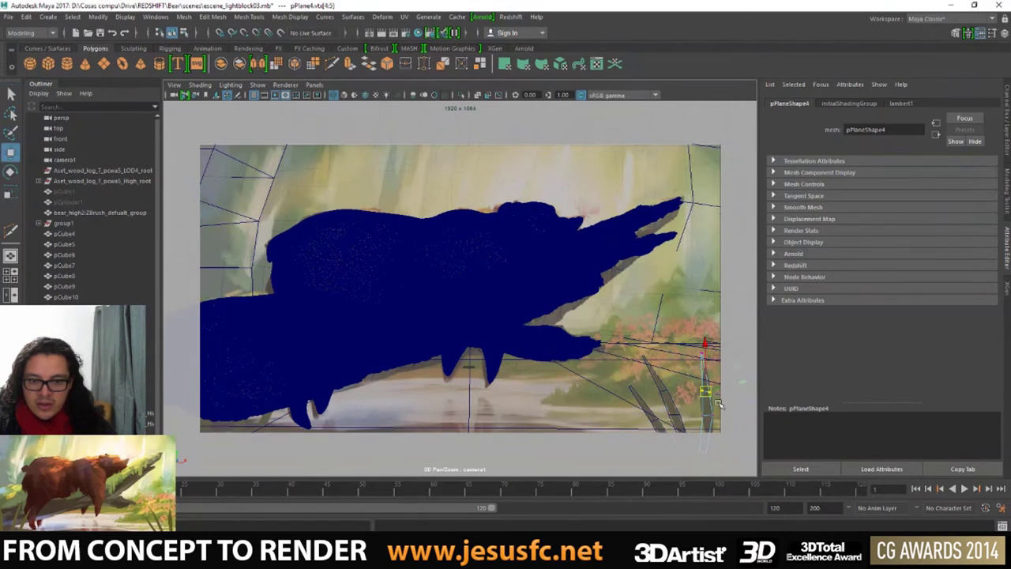
{"action": "key", "text": "e"}
{"action": "key", "text": "r"}
{"action": "key", "text": "w"}
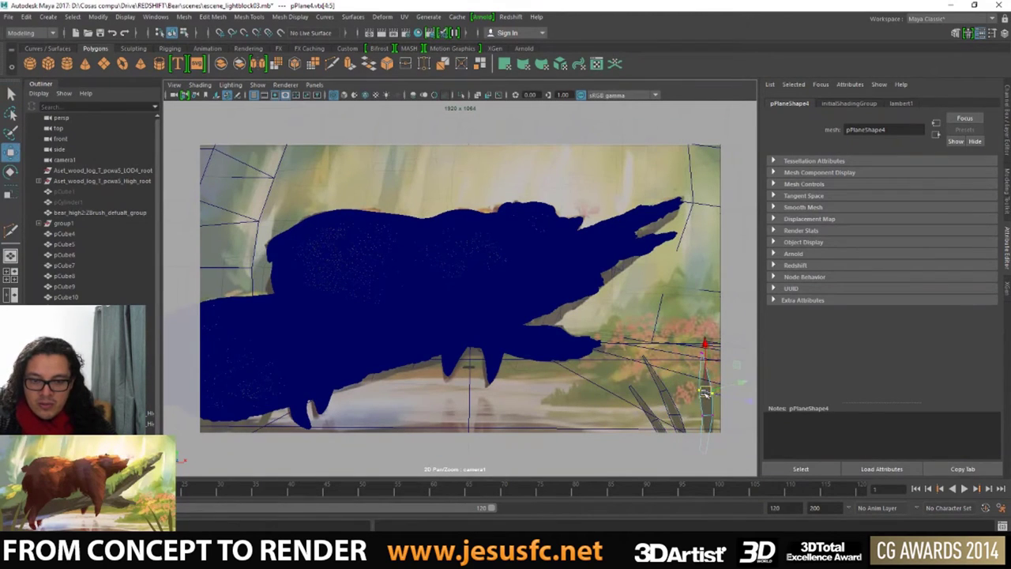
{"action": "key", "text": "q"}
- Nudge individual blade vertices into shape and scale the blade's base vertex
{"action": "left_click", "coordinate": [713, 404]}
{"action": "key", "text": "w"}
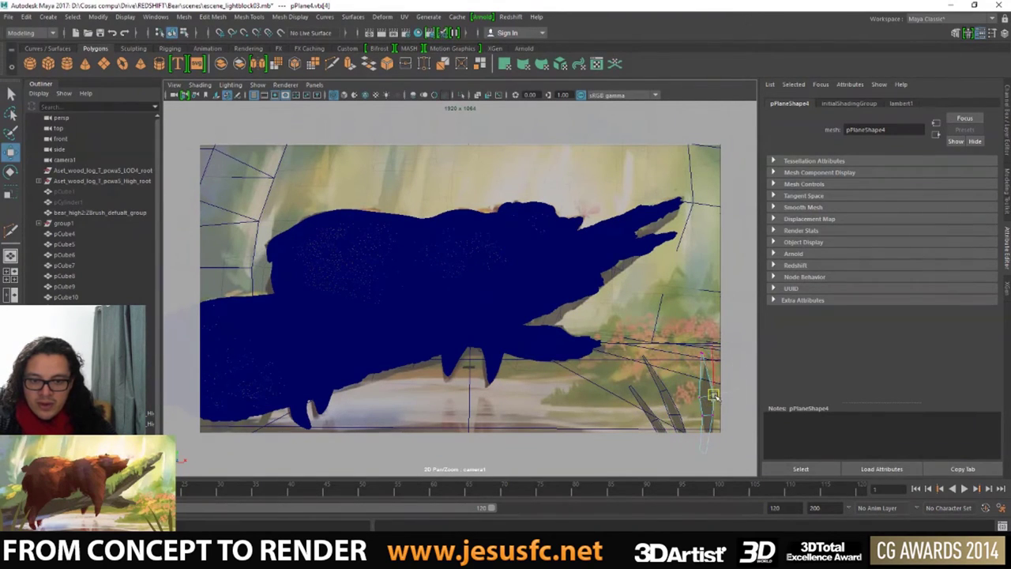
{"action": "key", "text": "q"}
{"action": "left_click", "coordinate": [707, 357]}
{"action": "key", "text": "w"}
{"action": "left_click_drag", "start_coordinate": [708, 356], "coordinate": [705, 361]}
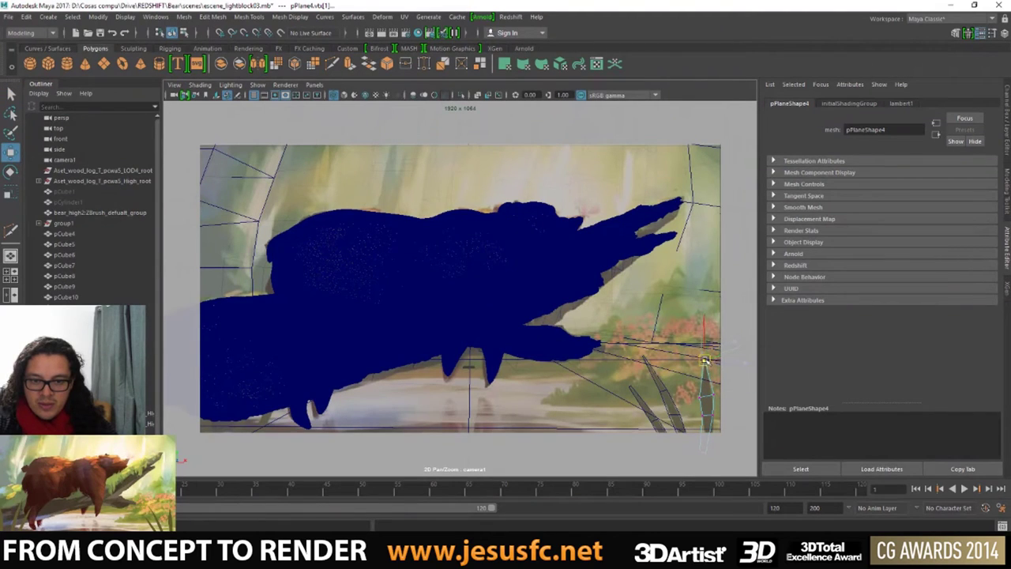
{"action": "left_click_drag", "start_coordinate": [721, 468], "coordinate": [708, 463]}
{"action": "key", "text": "q"}
{"action": "left_click", "coordinate": [708, 416]}
{"action": "key", "text": "r"}
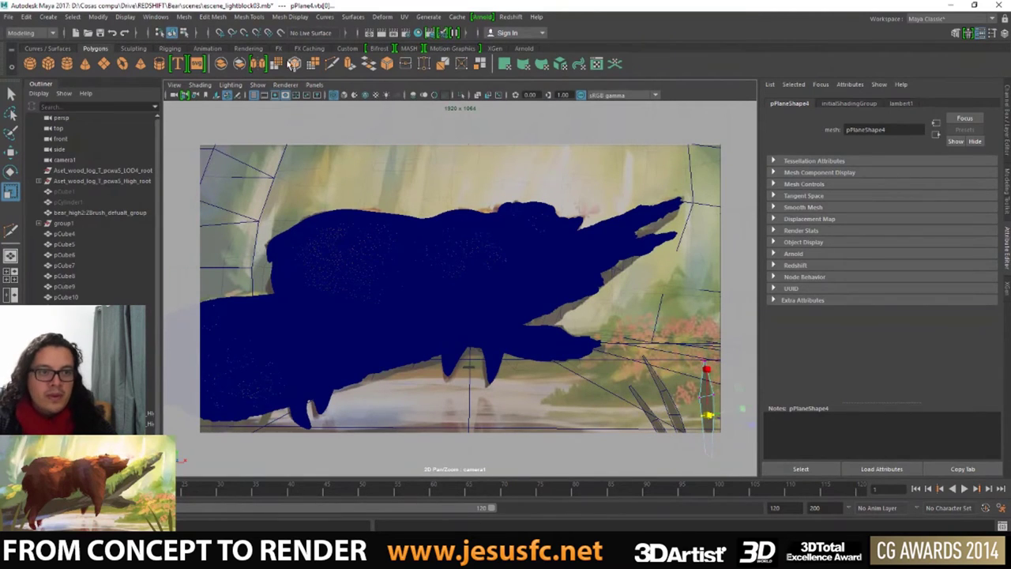
- Multi-Cut an extra edge across the blade and scale the newly created vertices
{"action": "left_click", "coordinate": [329, 67]}
{"action": "left_click", "coordinate": [705, 385]}
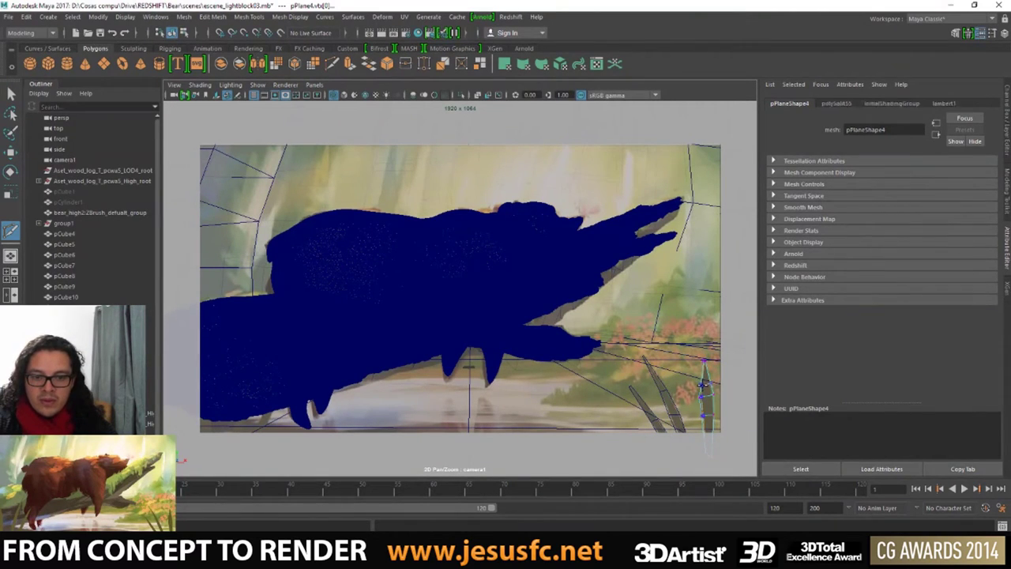
{"action": "key", "text": "q"}
{"action": "mouse_move", "coordinate": [719, 394]}
{"action": "left_mouse_down"}
{"action": "mouse_move", "coordinate": [699, 377]}
{"action": "mouse_move", "coordinate": [709, 421]}
{"action": "left_mouse_up"}
{"action": "key", "text": "r"}
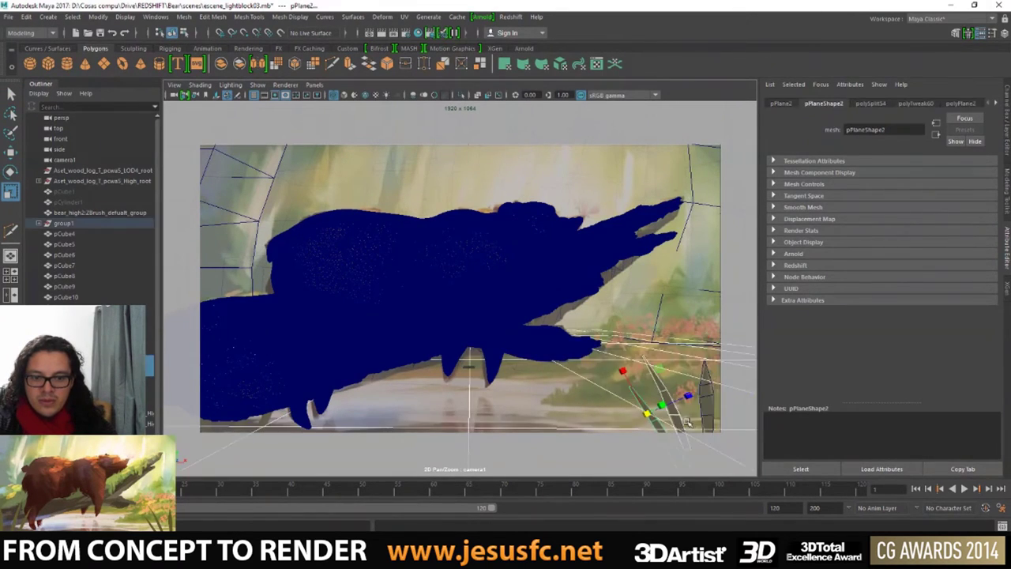
{"action": "key", "text": "q"}
- Taper the first blade by scaling one of its vertices, then return to object mode
{"action": "mouse_move", "coordinate": [680, 254]}
{"action": "right_mouse_down"}
{"action": "mouse_move", "coordinate": [634, 322]}
{"action": "mouse_move", "coordinate": [630, 254]}
{"action": "right_mouse_up"}
{"action": "left_click_drag", "start_coordinate": [646, 406], "coordinate": [687, 436]}
{"action": "key", "text": "r"}
{"action": "left_click_drag", "start_coordinate": [654, 369], "coordinate": [660, 383]}
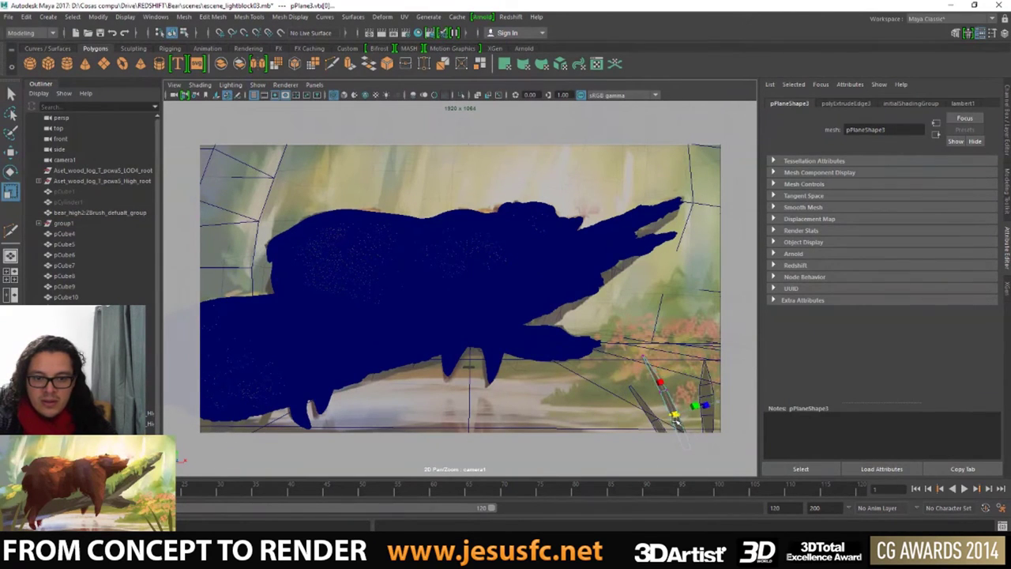
{"action": "key", "text": "q"}
{"action": "left_click_drag", "start_coordinate": [670, 453], "coordinate": [671, 452]}
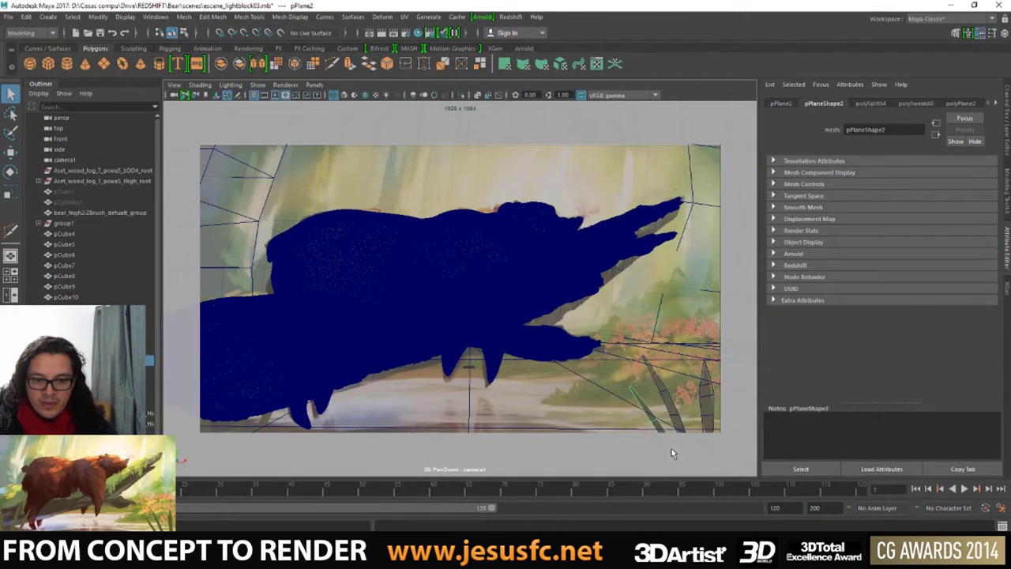
{"action": "right_click", "coordinate": [668, 254]}
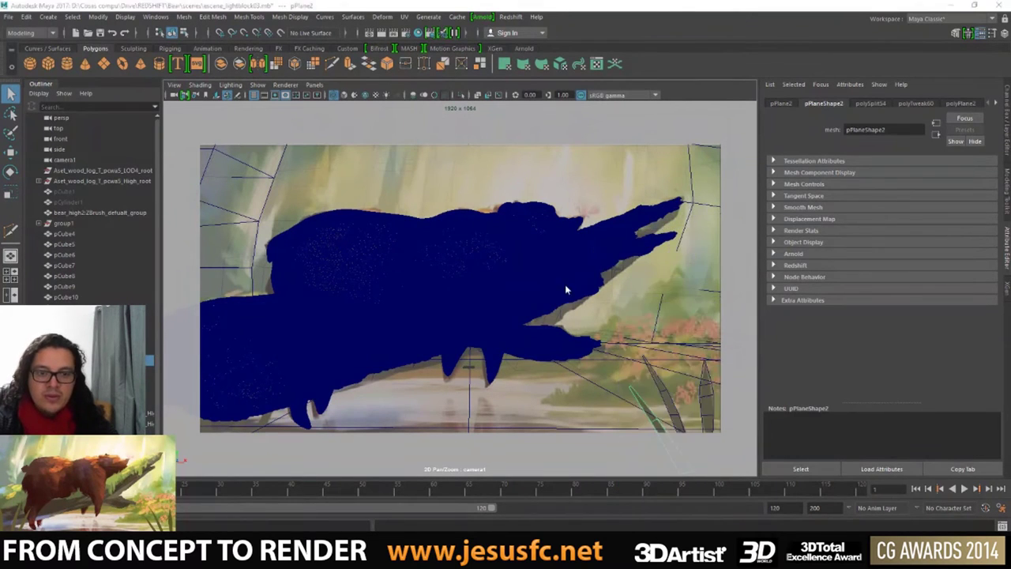
- Maximise the perspective view and tumble the camera around the scene
{"action": "key", "text": "space"}
{"action": "key", "text": "space"}
{"action": "mouse_move", "coordinate": [403, 248]}
{"action": "left_mouse_down", "text": "alt"}
{"action": "mouse_move", "coordinate": [445, 229]}
{"action": "mouse_move", "coordinate": [409, 245]}
{"action": "left_mouse_up", "text": "alt"}
{"action": "mouse_move", "coordinate": [487, 250]}
{"action": "left_mouse_down", "text": "alt"}
{"action": "mouse_move", "coordinate": [500, 248]}
{"action": "mouse_move", "coordinate": [352, 248]}
{"action": "mouse_move", "coordinate": [593, 268]}
{"action": "mouse_move", "coordinate": [516, 300]}
{"action": "mouse_move", "coordinate": [447, 293]}
{"action": "mouse_move", "coordinate": [529, 310]}
{"action": "mouse_move", "coordinate": [460, 316]}
{"action": "left_mouse_up", "text": "alt"}
- Select the ground mesh pCube2 and switch to a two-pane persp and camera1 layout
{"action": "left_click", "coordinate": [514, 302]}
{"action": "scroll", "coordinate": [466, 309], "scroll_direction": "up", "scroll_amount": 5}
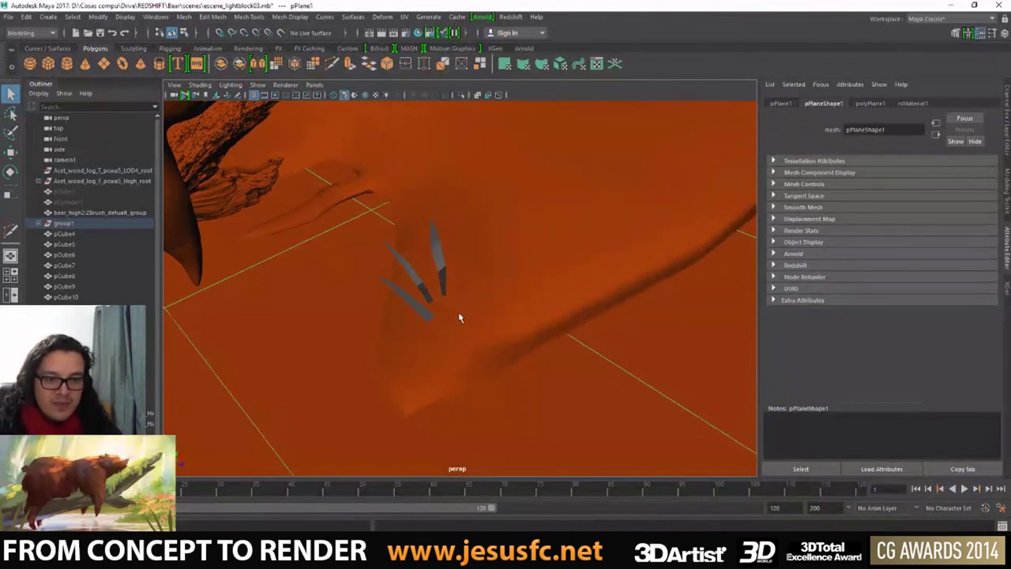
{"action": "left_click", "coordinate": [460, 316]}
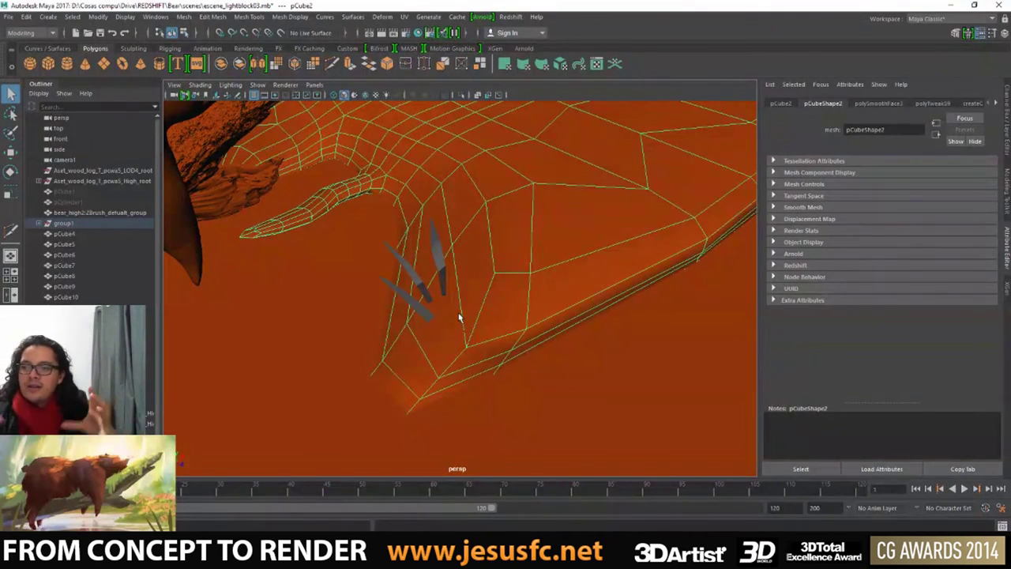
{"action": "key", "text": "space"}
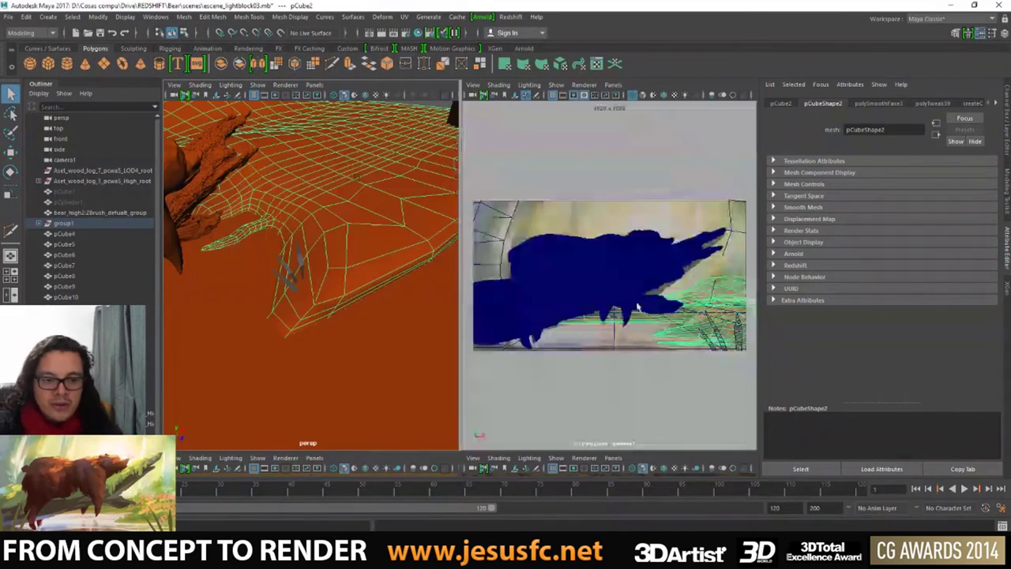
{"action": "left_click_drag", "start_coordinate": [355, 237], "coordinate": [300, 252], "text": "alt"}
- Reposition pPlane3's end vertices with the Move tool
{"action": "left_click", "coordinate": [282, 263]}
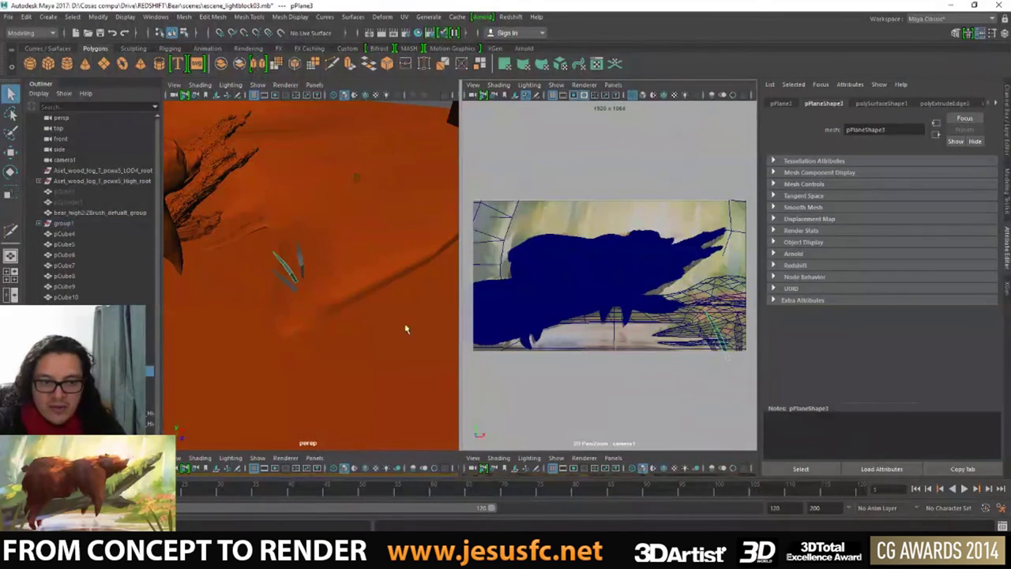
{"action": "mouse_move", "coordinate": [260, 308]}
{"action": "right_mouse_down", "text": "alt"}
{"action": "mouse_move", "coordinate": [226, 275]}
{"action": "mouse_move", "coordinate": [332, 300]}
{"action": "mouse_move", "coordinate": [256, 275]}
{"action": "mouse_move", "coordinate": [265, 279]}
{"action": "right_mouse_up", "text": "alt"}
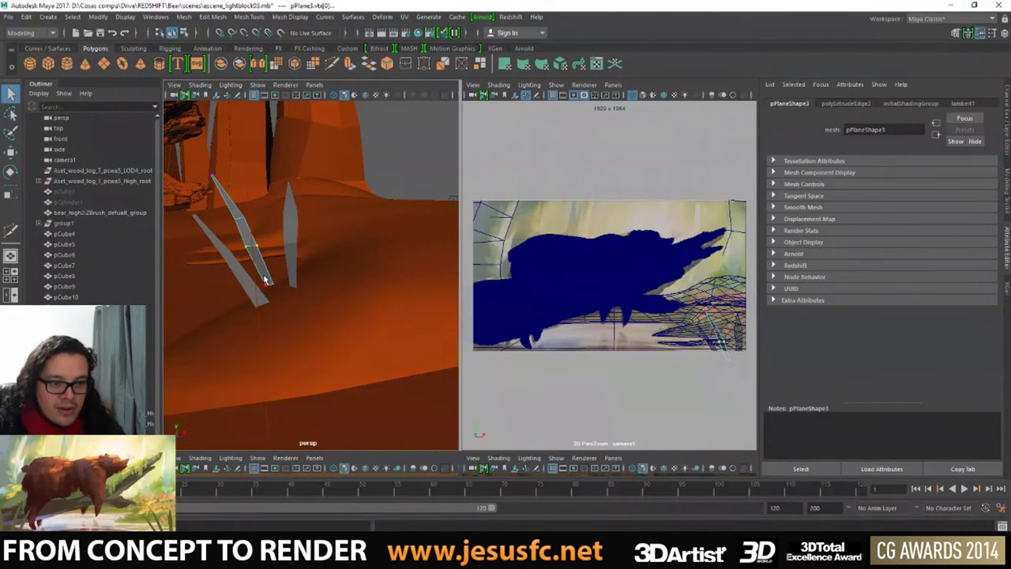
{"action": "key", "text": "w"}
{"action": "left_click_drag", "start_coordinate": [261, 289], "coordinate": [269, 298]}
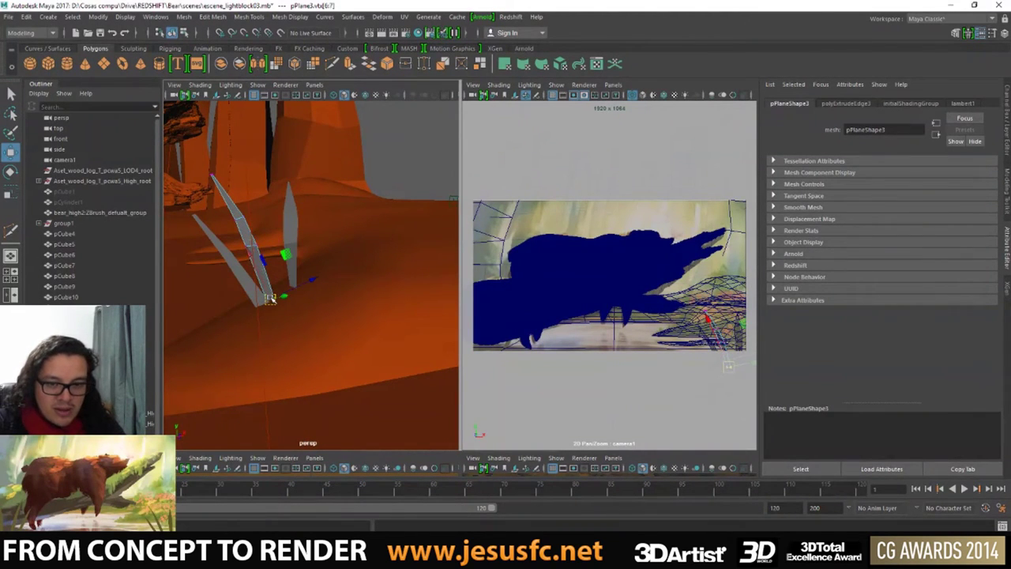
{"action": "key", "text": "q"}
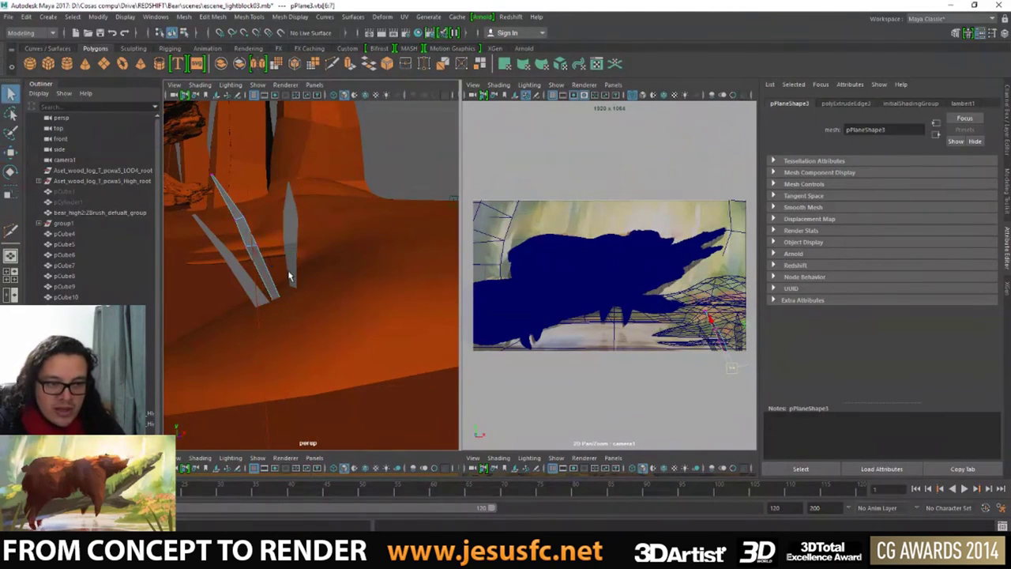
- Select the vertical blade's two bottom vertices and edit their pivot
{"action": "left_click", "coordinate": [292, 280]}
{"action": "left_click_drag", "start_coordinate": [294, 278], "coordinate": [301, 282], "text": "alt"}
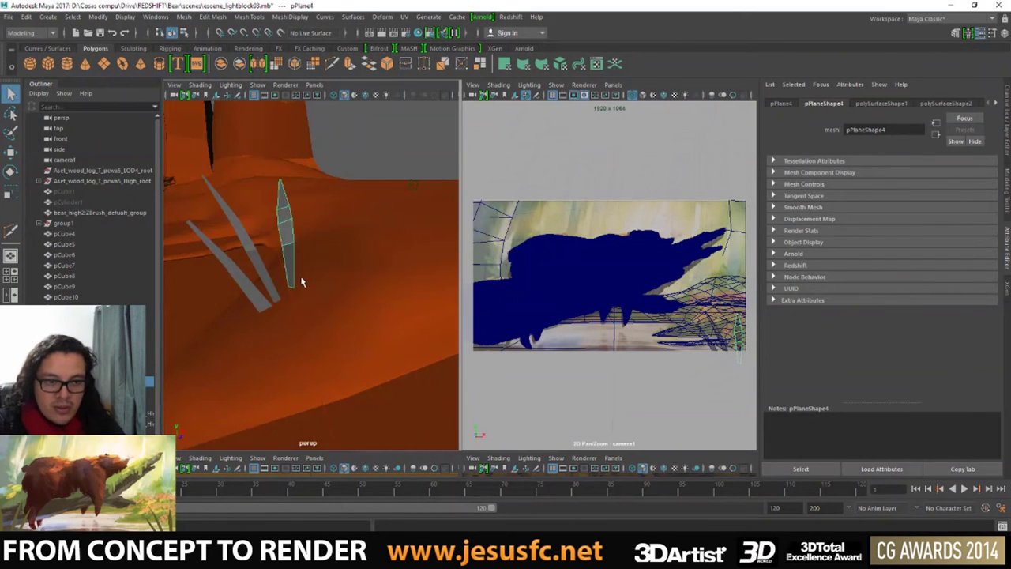
{"action": "right_click_drag", "start_coordinate": [294, 274], "coordinate": [253, 269]}
{"action": "left_click_drag", "start_coordinate": [272, 280], "coordinate": [307, 294]}
{"action": "key", "text": "w"}
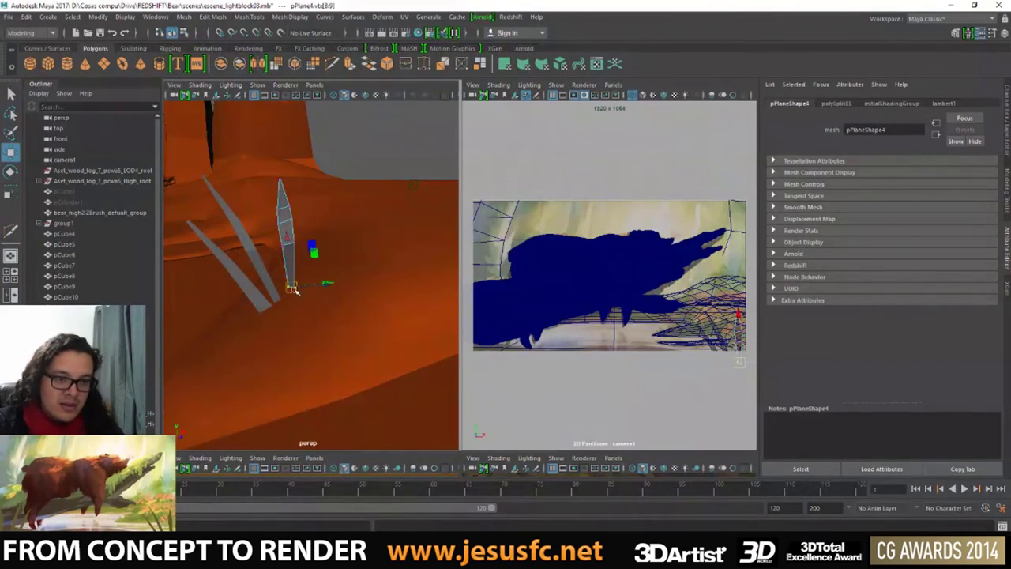
{"action": "key", "text": "d"}
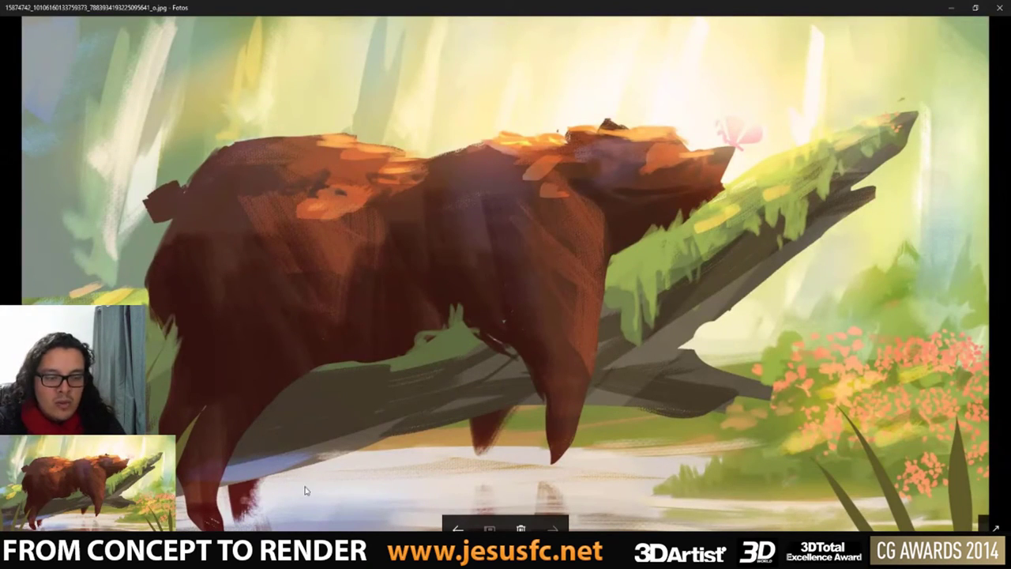
{"action": "left_click", "coordinate": [954, 7]}
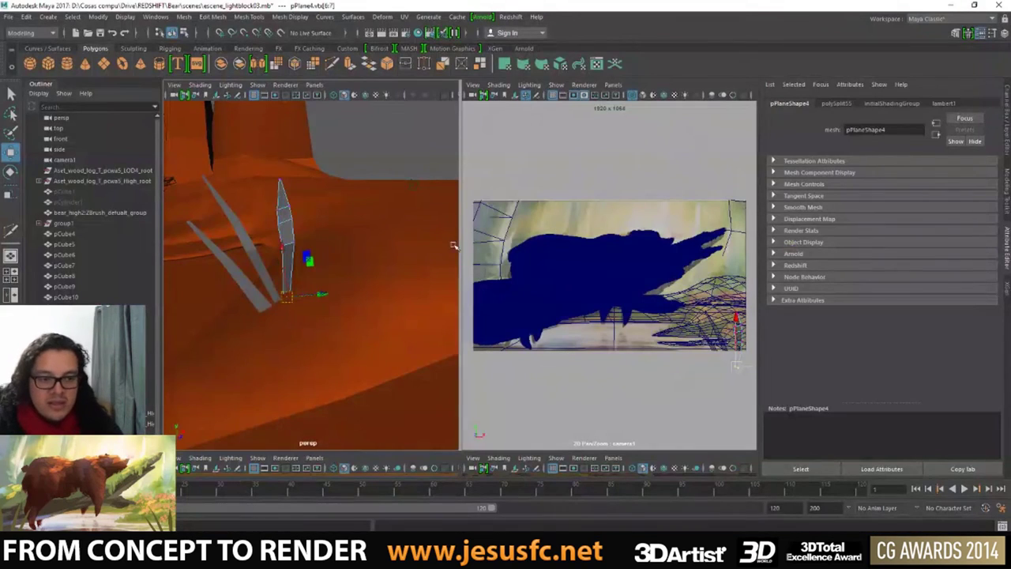
- Move the right grass blade's tip vertex outward
{"action": "mouse_move", "coordinate": [453, 246]}
{"action": "left_mouse_down", "text": "alt"}
{"action": "mouse_move", "coordinate": [256, 264]}
{"action": "mouse_move", "coordinate": [288, 251]}
{"action": "mouse_move", "coordinate": [215, 237]}
{"action": "mouse_move", "coordinate": [343, 238]}
{"action": "mouse_move", "coordinate": [379, 277]}
{"action": "left_mouse_up", "text": "alt"}
{"action": "left_click", "coordinate": [288, 252]}
{"action": "left_click", "coordinate": [340, 231]}
{"action": "key", "text": "q"}
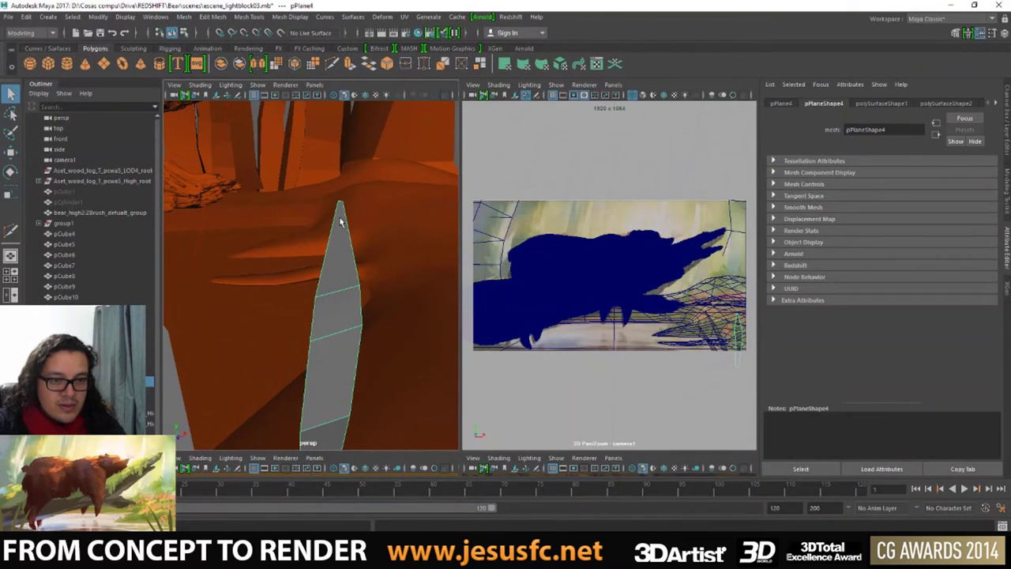
{"action": "right_click_drag", "start_coordinate": [323, 219], "coordinate": [318, 216]}
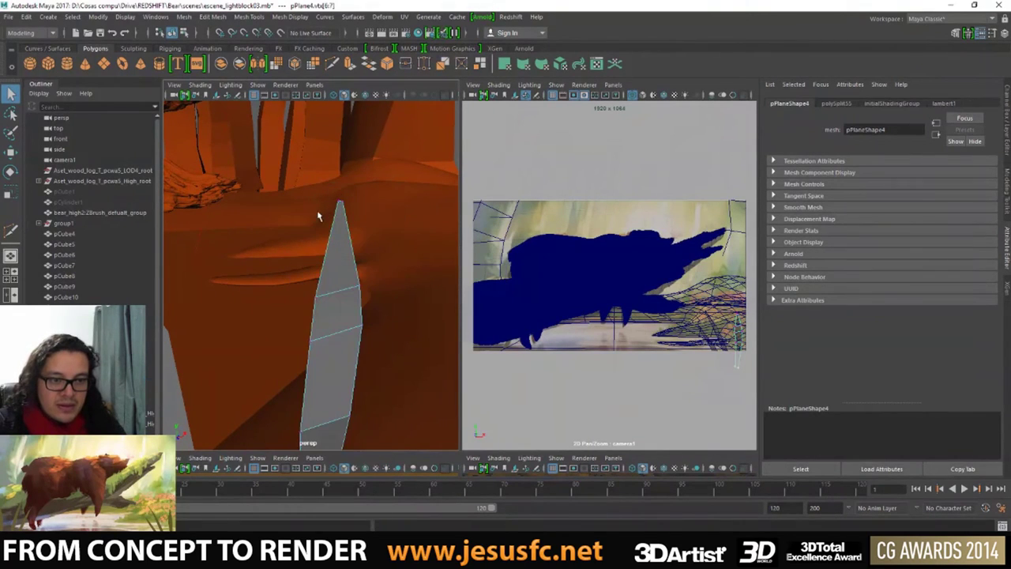
{"action": "left_click", "coordinate": [339, 203]}
{"action": "key", "text": "w"}
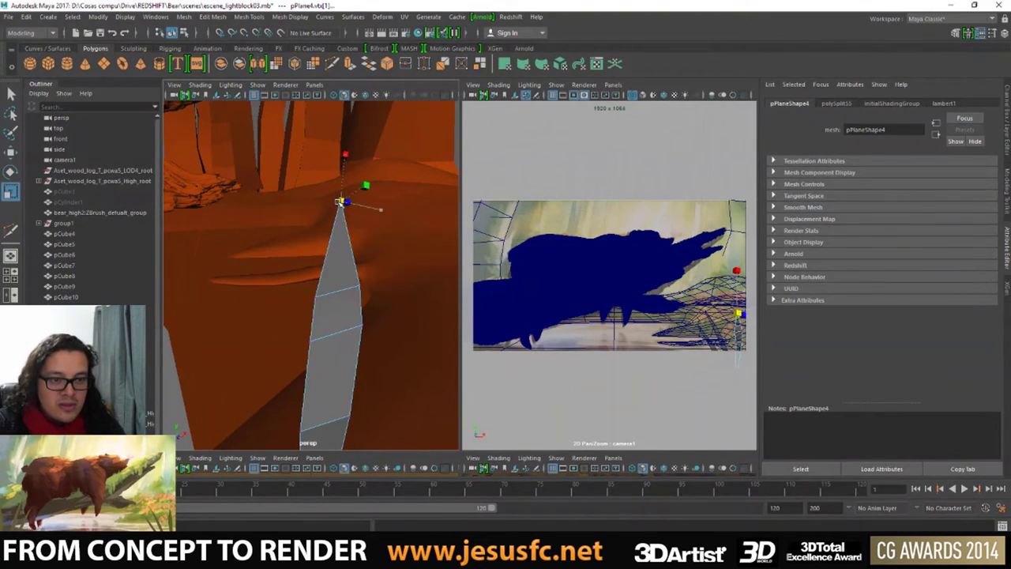
{"action": "middle_click_drag", "start_coordinate": [301, 224], "coordinate": [325, 224], "text": "alt"}
{"action": "mouse_move", "coordinate": [325, 223]}
{"action": "left_mouse_down", "text": "alt"}
{"action": "mouse_move", "coordinate": [393, 232]}
{"action": "mouse_move", "coordinate": [240, 246]}
{"action": "left_mouse_up", "text": "alt"}
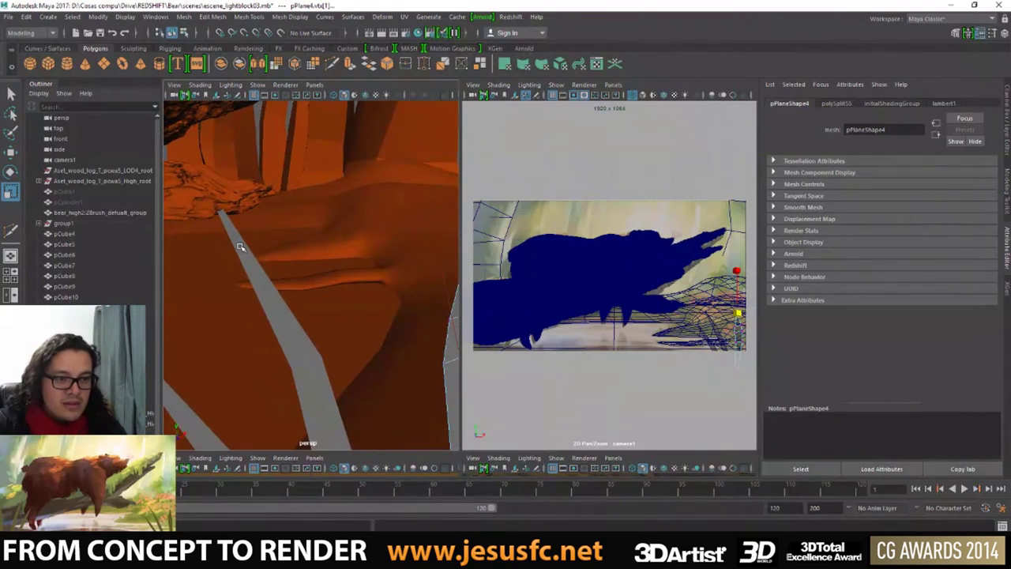
- Select the tip vertices of pPlane3 and pPlane2, and pull the left blade's end to the clump base
{"action": "left_click", "coordinate": [242, 248]}
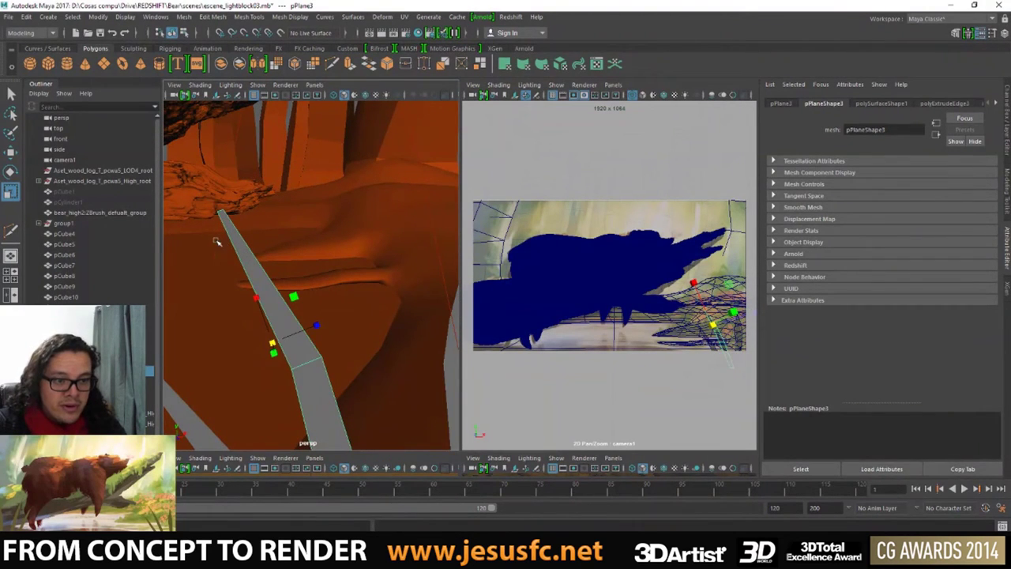
{"action": "right_click_drag", "start_coordinate": [218, 242], "coordinate": [197, 204]}
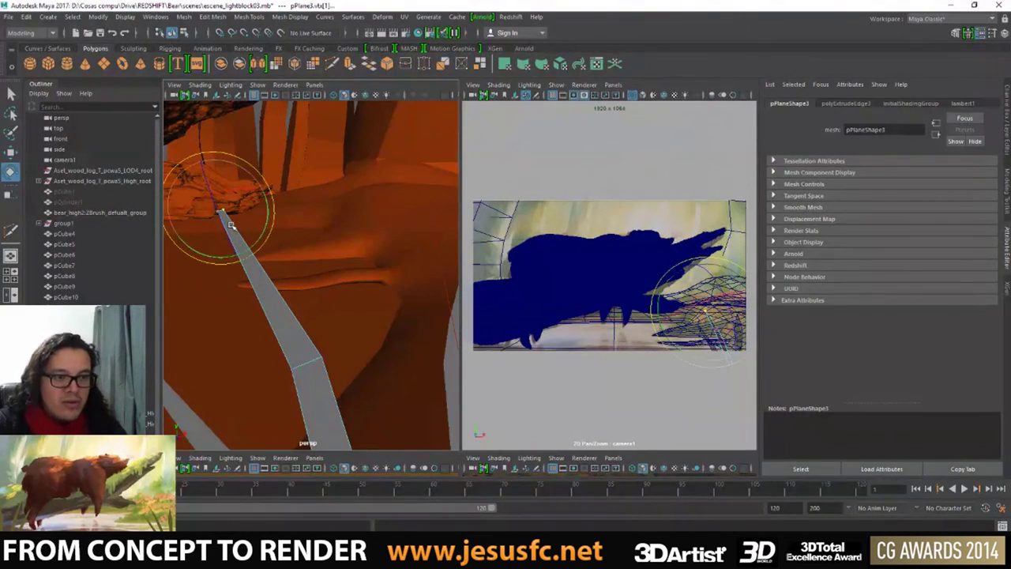
{"action": "left_click", "coordinate": [220, 211]}
{"action": "mouse_move", "coordinate": [221, 251]}
{"action": "left_mouse_down", "text": "alt"}
{"action": "mouse_move", "coordinate": [316, 255]}
{"action": "mouse_move", "coordinate": [330, 295]}
{"action": "mouse_move", "coordinate": [299, 308]}
{"action": "left_mouse_up", "text": "alt"}
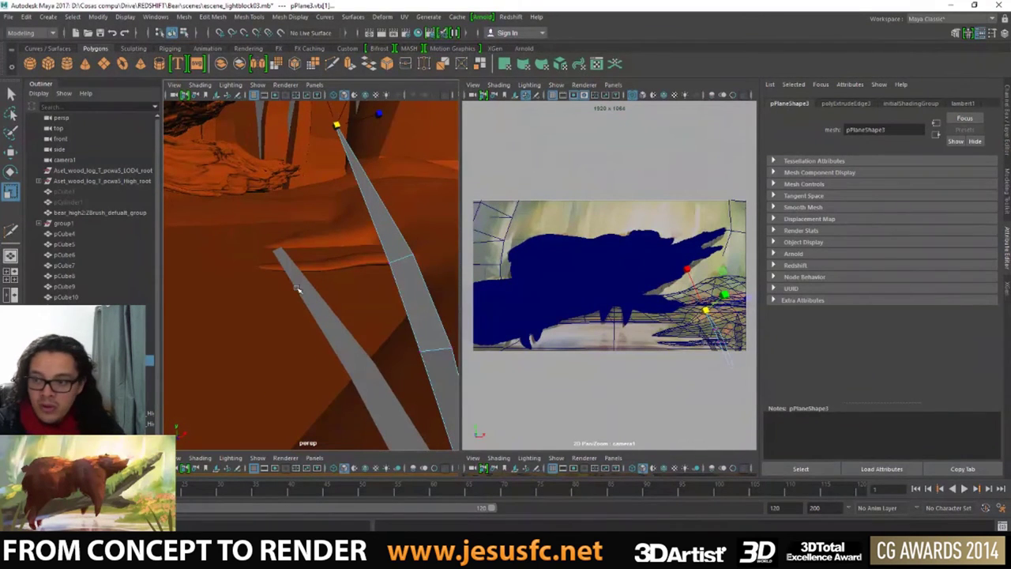
{"action": "left_click", "coordinate": [297, 288]}
{"action": "right_click_drag", "start_coordinate": [293, 266], "coordinate": [262, 256]}
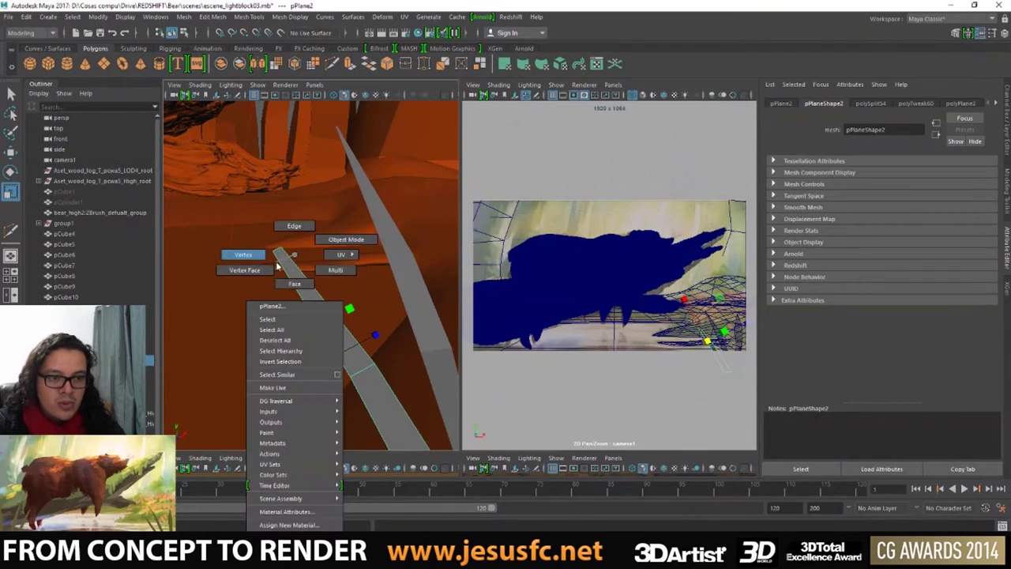
{"action": "left_click", "coordinate": [279, 252]}
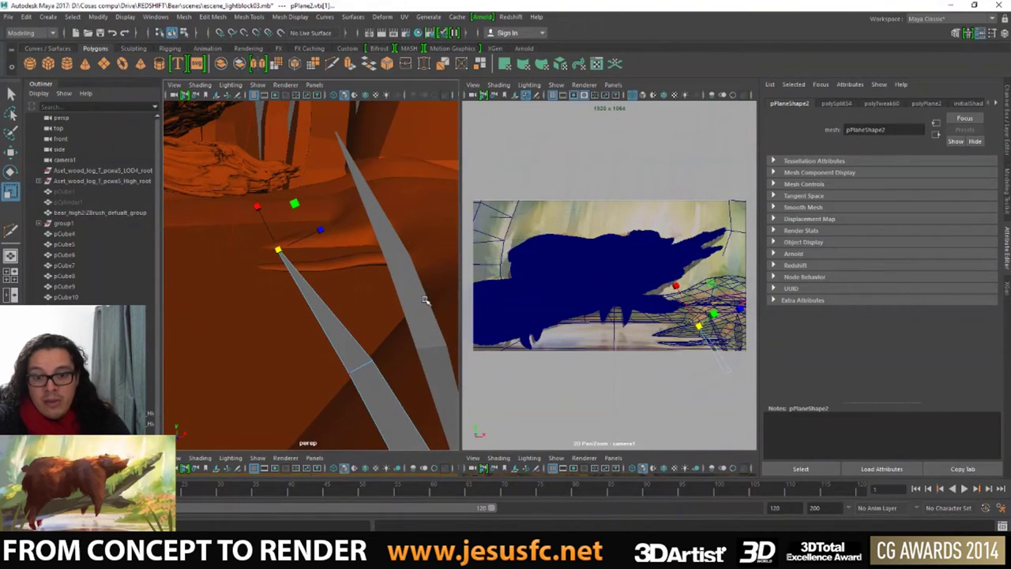
{"action": "left_click_drag", "start_coordinate": [375, 327], "coordinate": [316, 312], "text": "alt"}
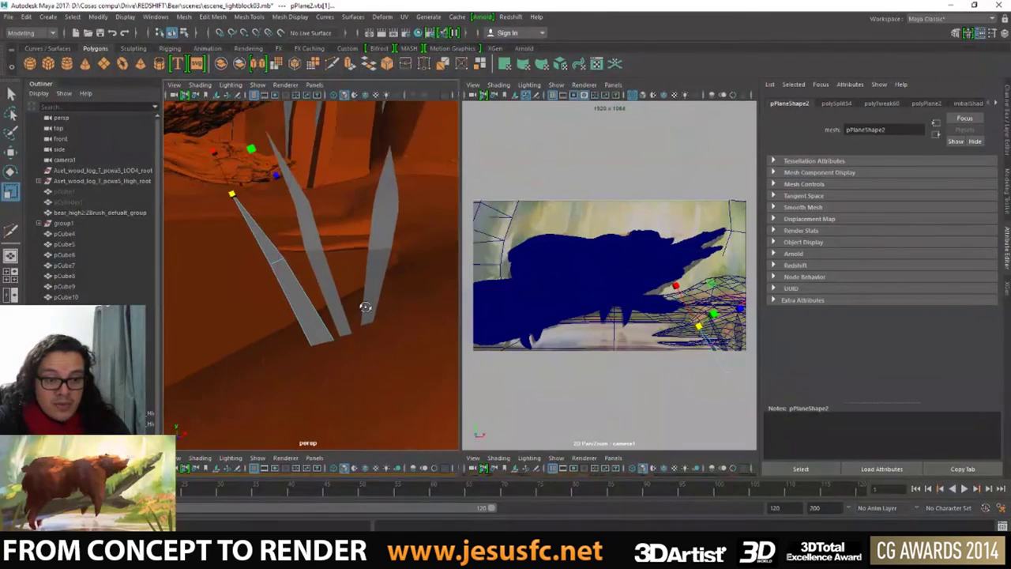
{"action": "middle_click_drag", "start_coordinate": [334, 354], "coordinate": [326, 352]}
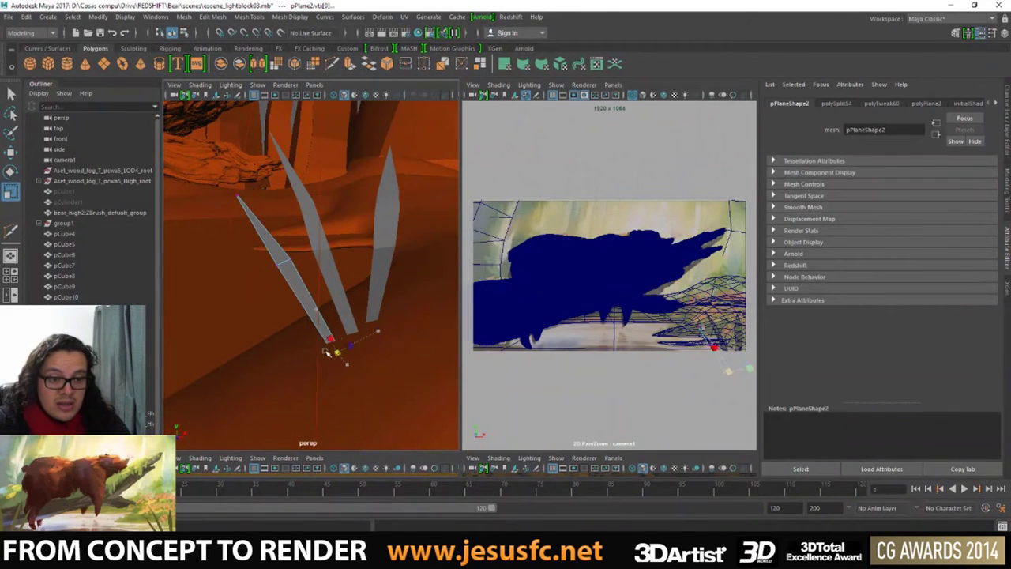
- Cut an extra edge across the left blade with Multi-Cut
{"action": "key", "text": "q"}
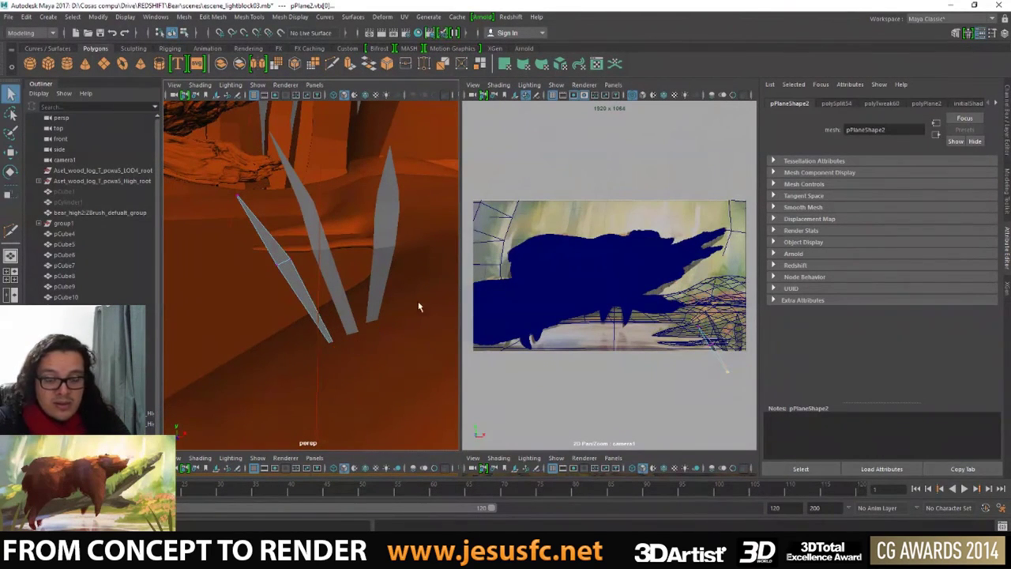
{"action": "key", "text": "y"}
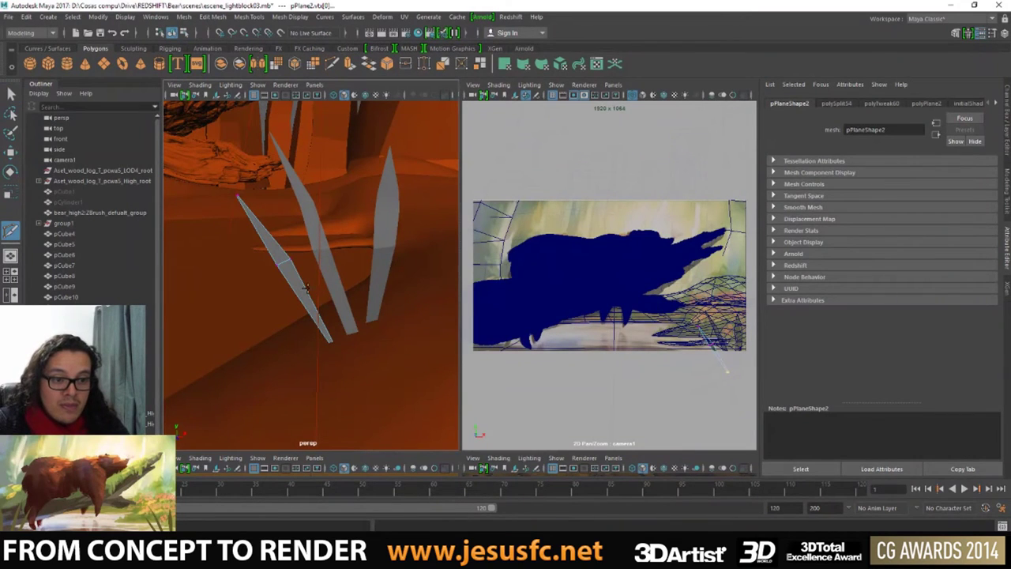
{"action": "left_click", "coordinate": [327, 313]}
- Maximise the camera1 view and slightly scale the selected blade
{"action": "key", "text": "e"}
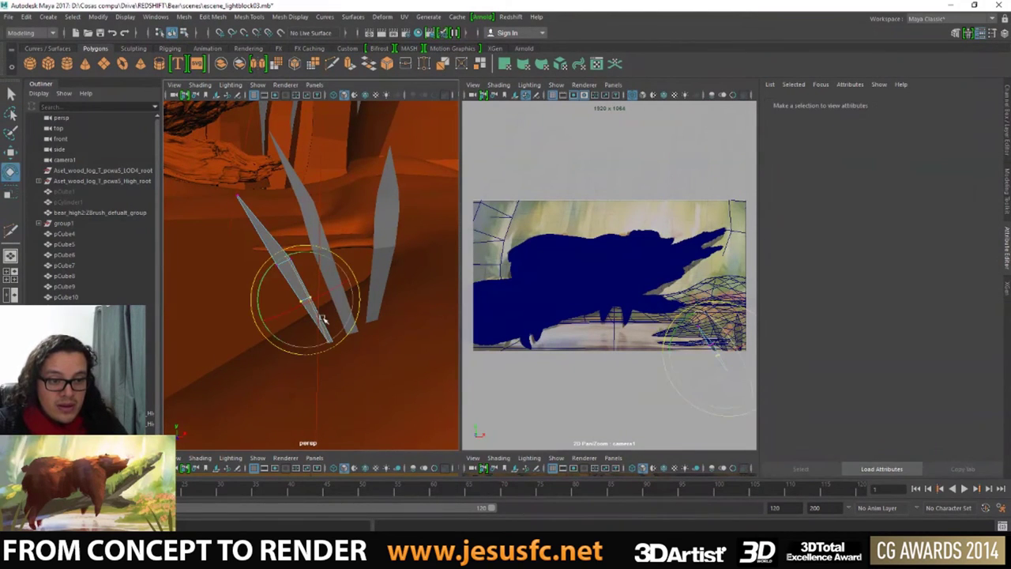
{"action": "key", "text": "space"}
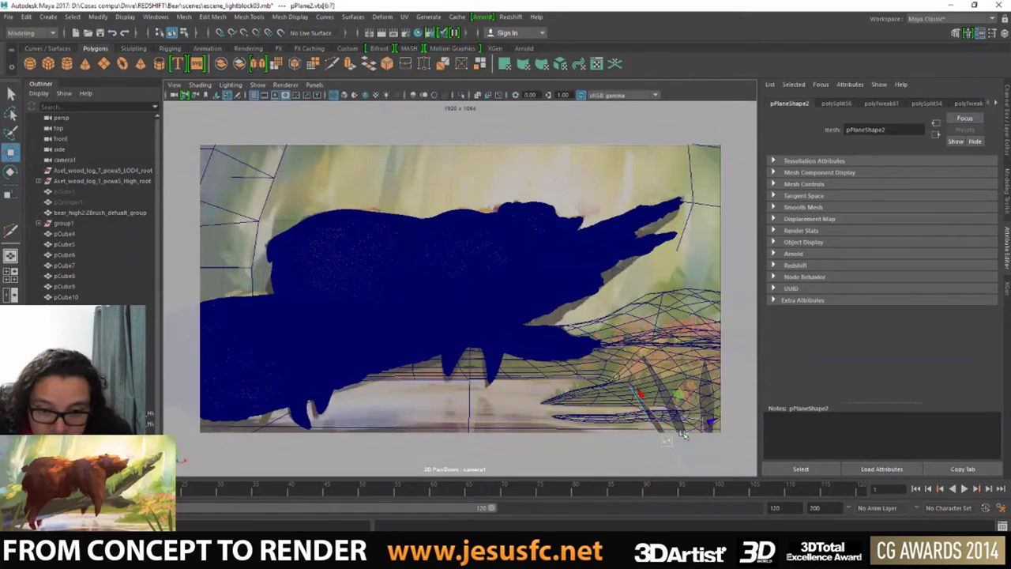
{"action": "key", "text": "r"}
{"action": "middle_click_drag", "start_coordinate": [673, 451], "coordinate": [668, 444]}
{"action": "key", "text": "q"}
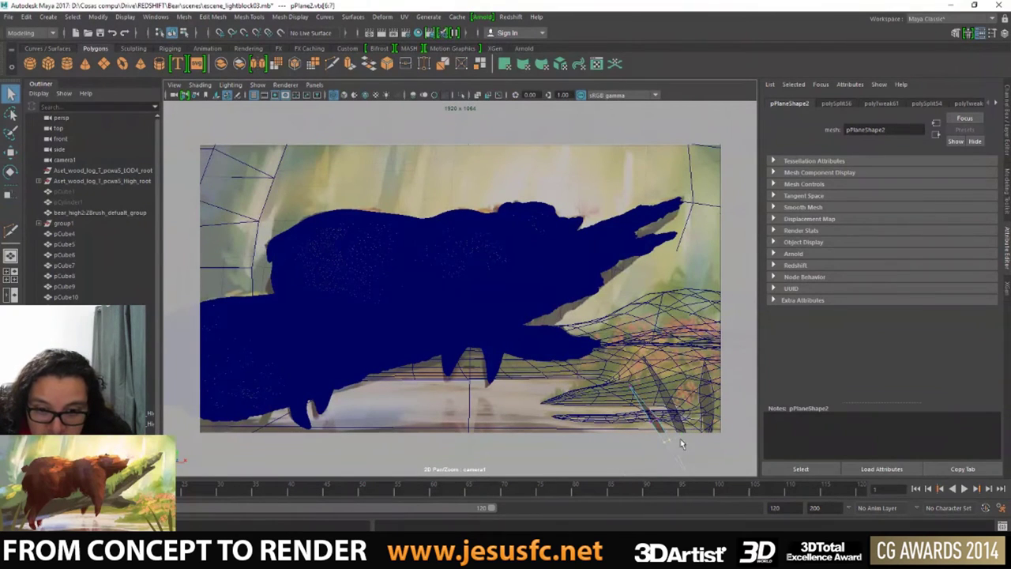
- Select a vertex on the thin leaf plane pPlane1 for tweaking
{"action": "left_click", "coordinate": [705, 429]}
{"action": "left_click", "coordinate": [712, 425]}
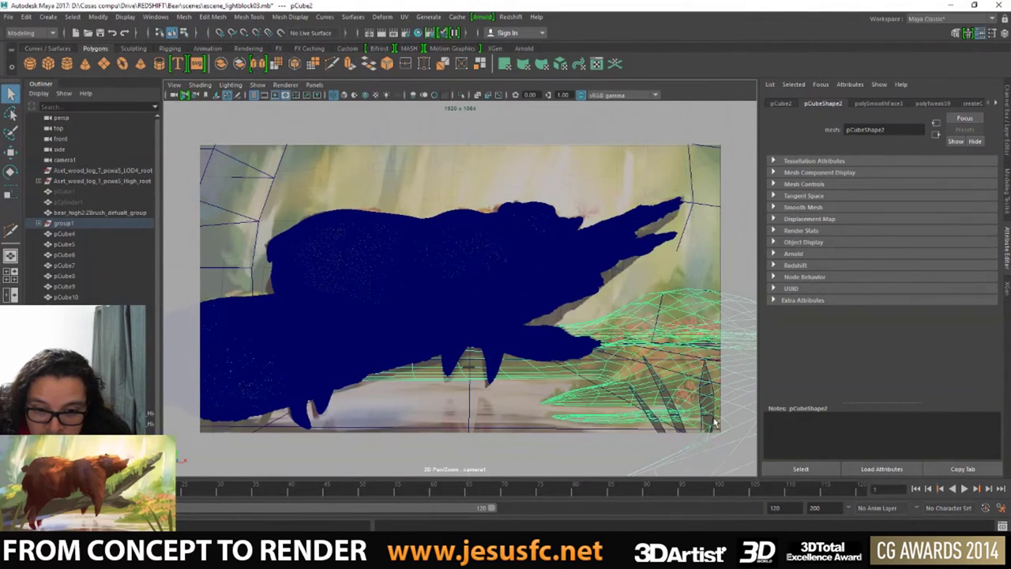
{"action": "right_click_drag", "start_coordinate": [715, 273], "coordinate": [665, 270]}
{"action": "left_click_drag", "start_coordinate": [687, 399], "coordinate": [729, 477]}
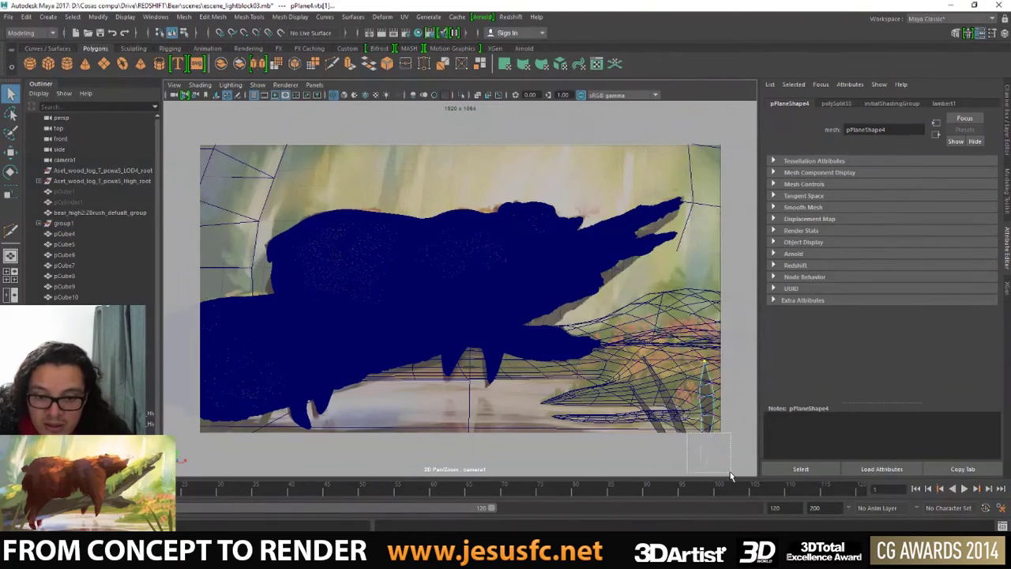
{"action": "key", "text": "w"}
{"action": "key", "text": "e"}
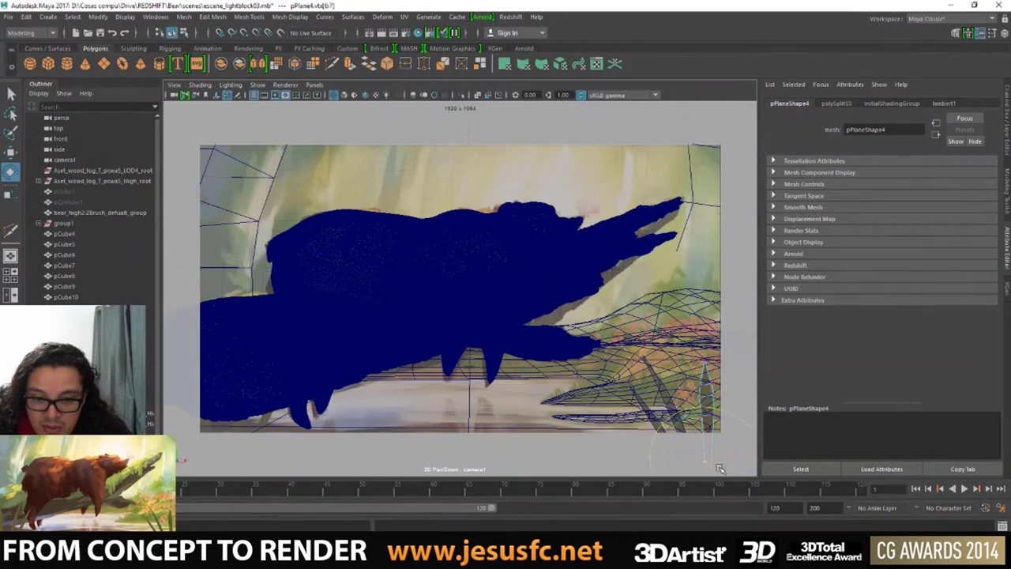
{"action": "key", "text": "r"}
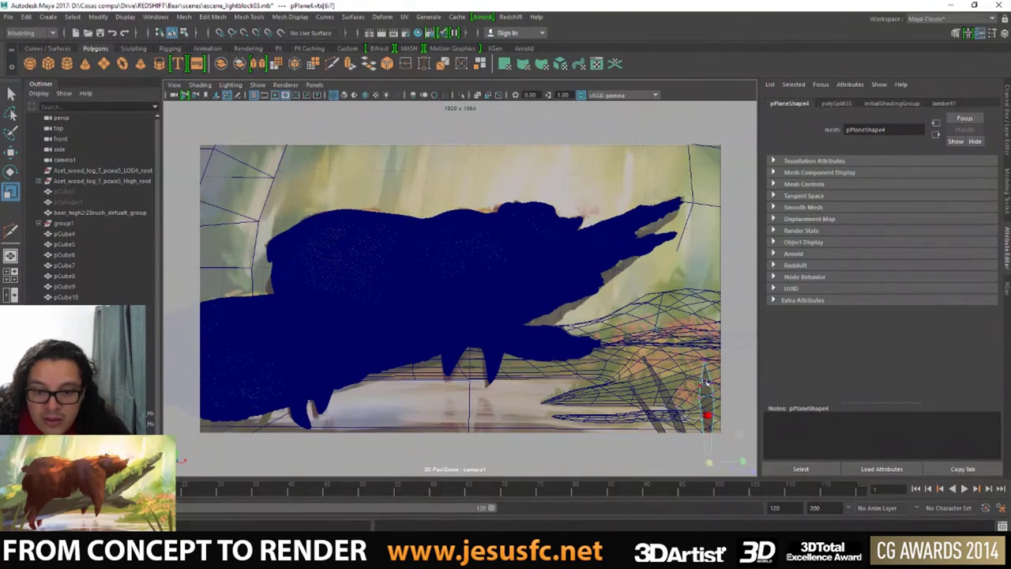
- In the full-size perspective view, select the three grass blades and group them as group3
{"action": "key", "text": "w"}
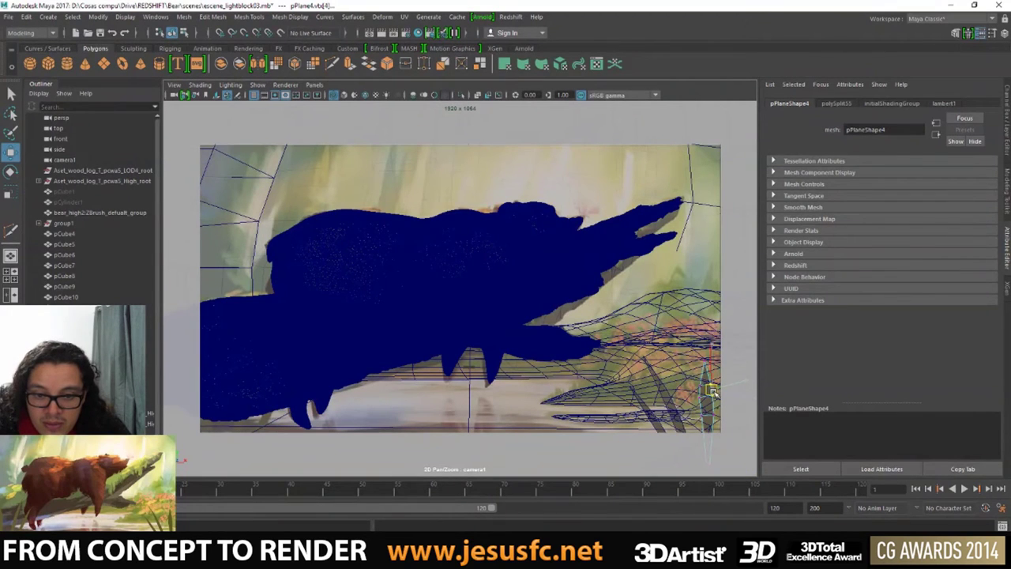
{"action": "key", "text": "space"}
{"action": "key", "text": "space"}
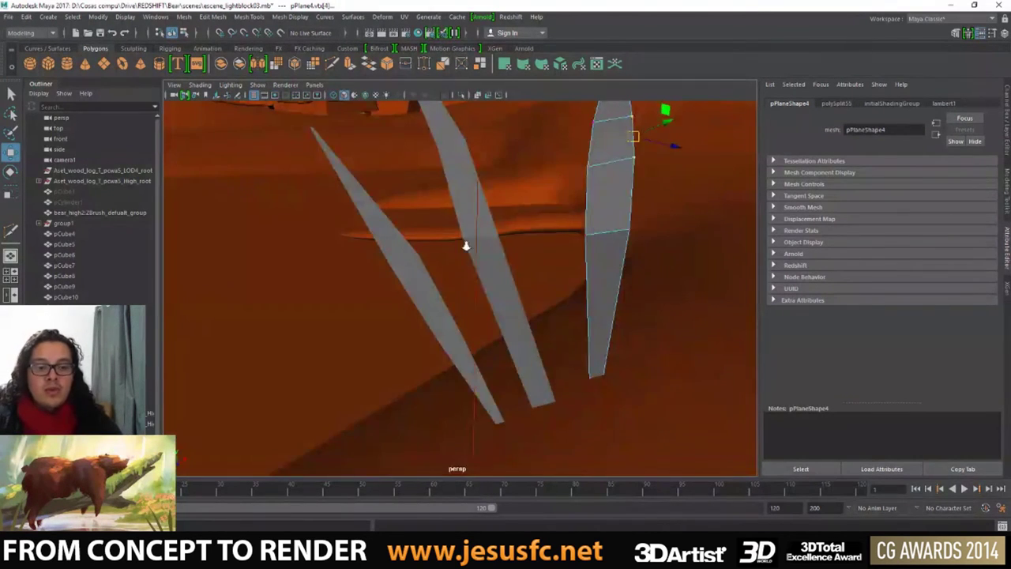
{"action": "scroll", "coordinate": [466, 245], "scroll_direction": "down", "scroll_amount": 3}
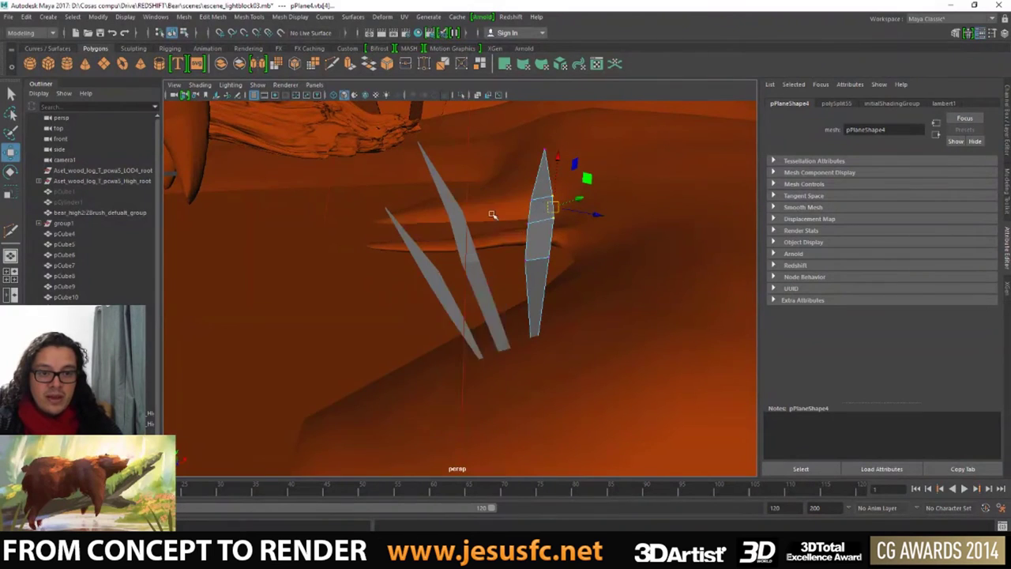
{"action": "left_click_drag", "start_coordinate": [499, 204], "coordinate": [519, 250], "text": "alt"}
{"action": "left_click", "coordinate": [515, 251]}
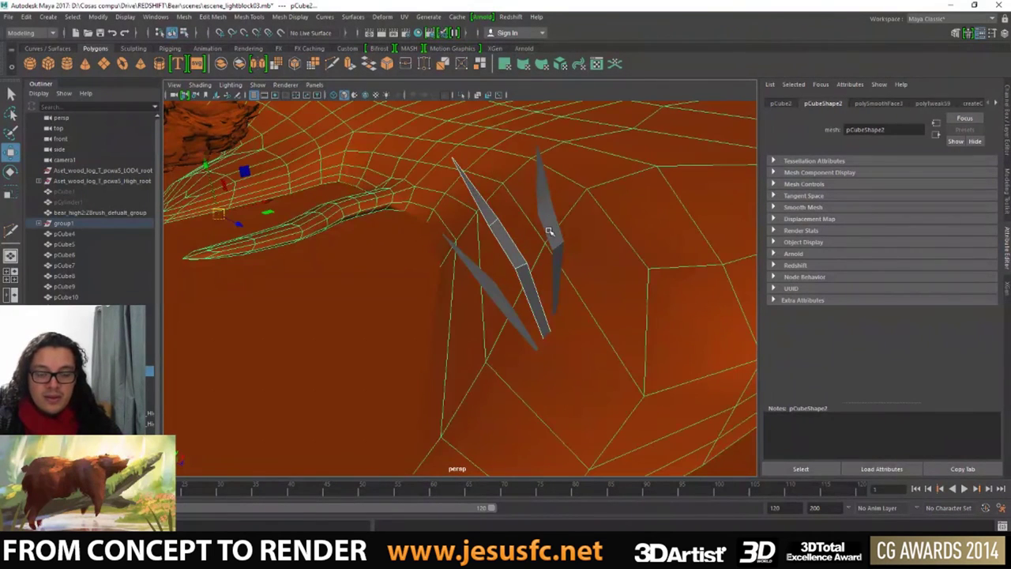
{"action": "left_click", "coordinate": [498, 291]}
{"action": "left_click_drag", "start_coordinate": [556, 331], "coordinate": [532, 325], "text": "alt"}
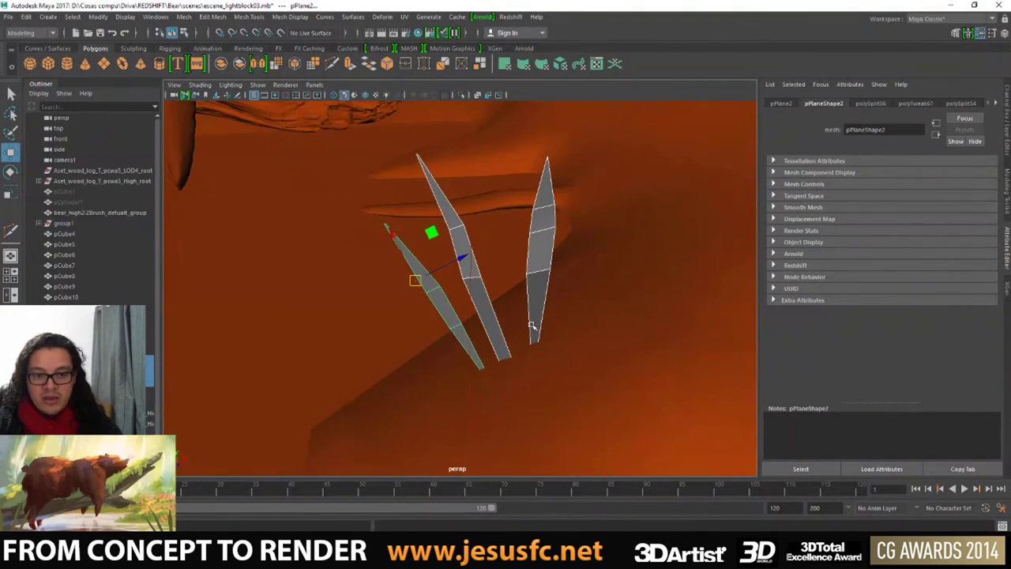
{"action": "key", "text": "ctrl+d"}
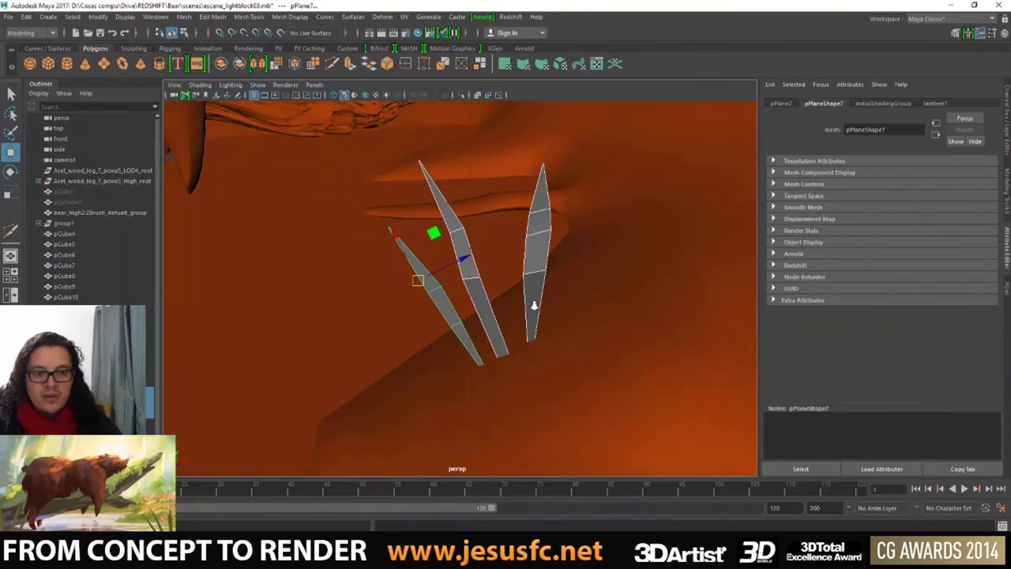
{"action": "right_click_drag", "start_coordinate": [506, 344], "coordinate": [406, 306], "text": "alt"}
{"action": "key", "text": "ctrl+g"}
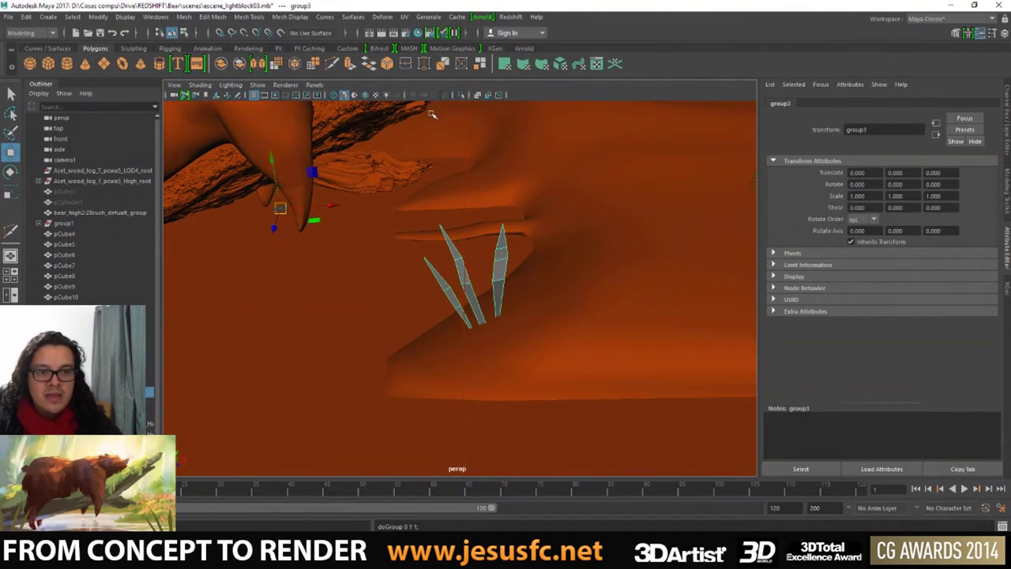
- Freeze transformations and centre the pivot on the grass group
{"action": "left_click", "coordinate": [47, 16]}
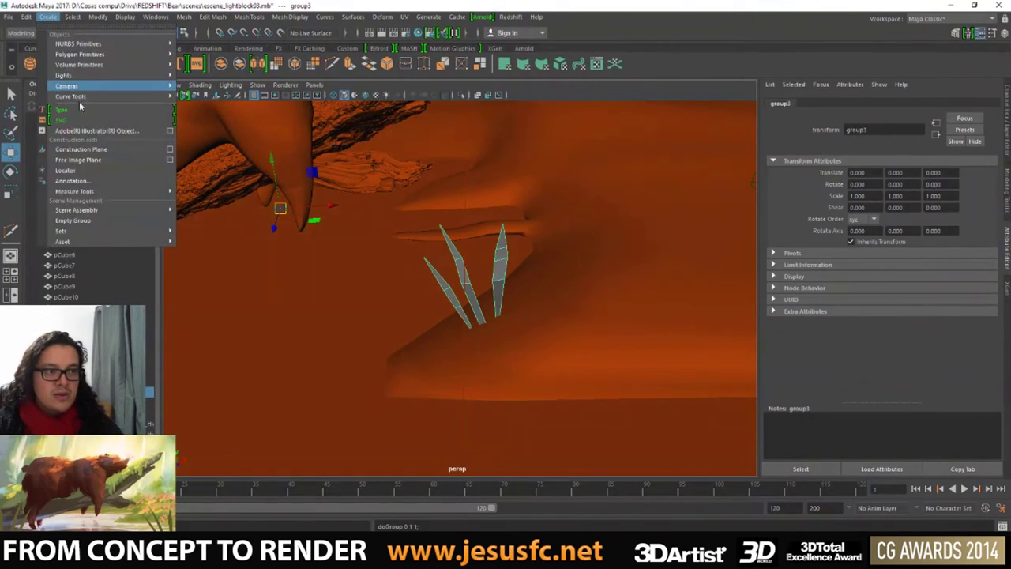
{"action": "left_click", "coordinate": [47, 16]}
{"action": "left_click", "coordinate": [98, 16]}
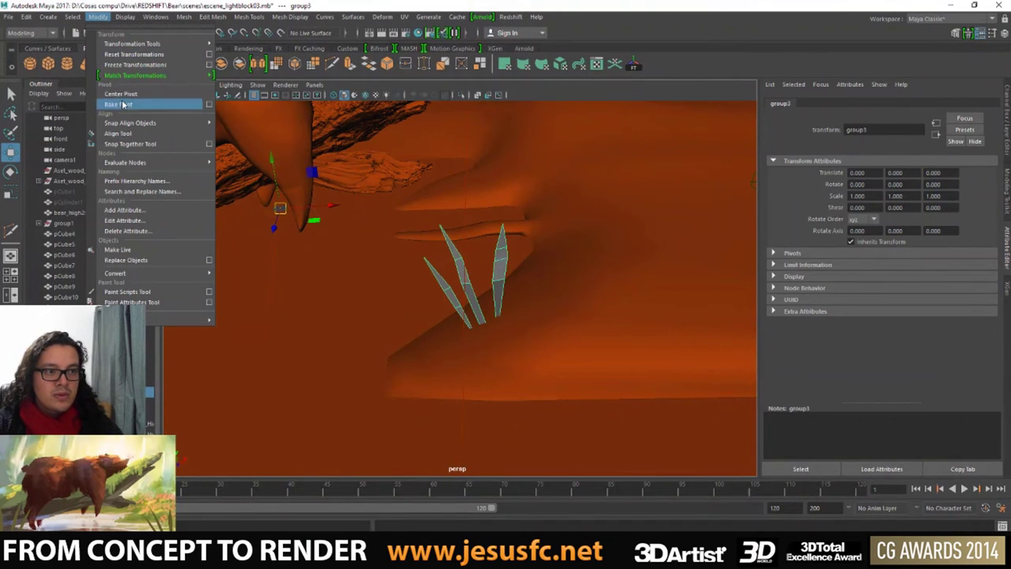
{"action": "left_click", "coordinate": [634, 66]}
{"action": "left_click", "coordinate": [634, 66]}
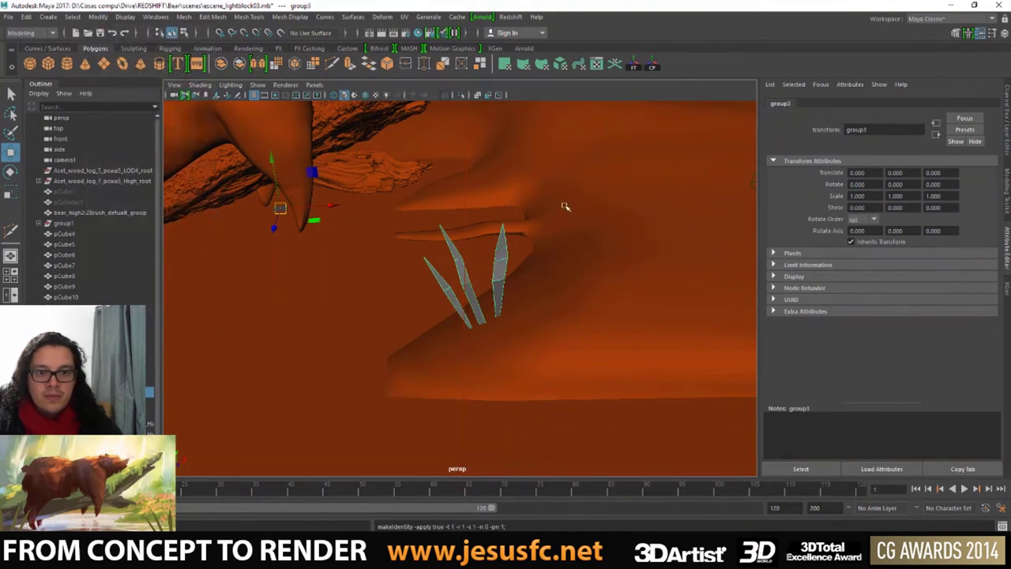
{"action": "left_click", "coordinate": [653, 67]}
- Duplicate the grass group and move the copy left to Translate X -384.434
{"action": "key", "text": "ctrl+d"}
{"action": "left_click_drag", "start_coordinate": [557, 273], "coordinate": [514, 275]}
{"action": "mouse_move", "coordinate": [379, 266]}
{"action": "left_mouse_down", "text": "alt"}
{"action": "mouse_move", "coordinate": [433, 295]}
{"action": "mouse_move", "coordinate": [282, 293]}
{"action": "left_mouse_up", "text": "alt"}
{"action": "key", "text": "space"}
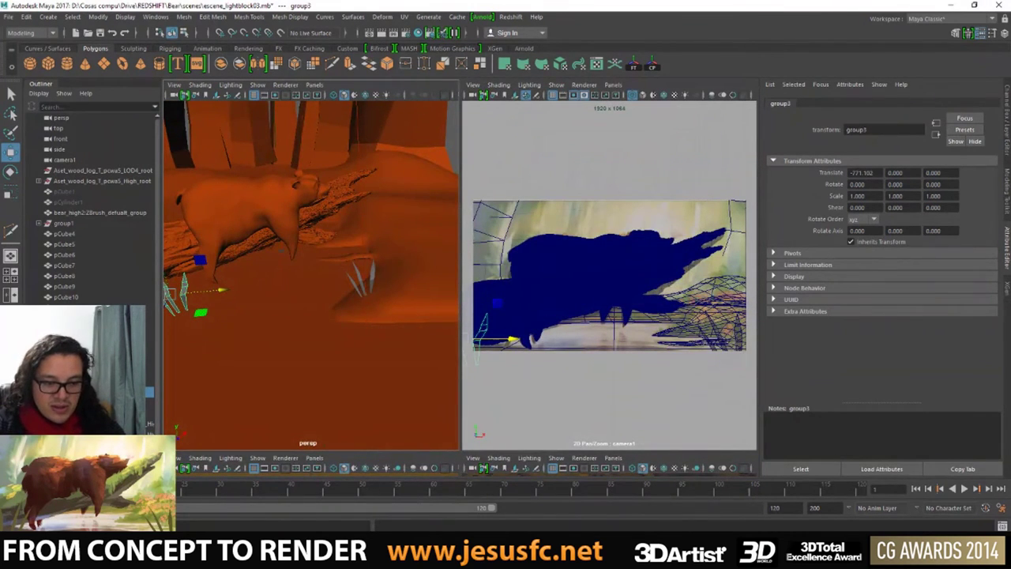
- Push the grass copy forward in Z to sit near the bear's front legs
{"action": "key", "text": "alt+Tab"}
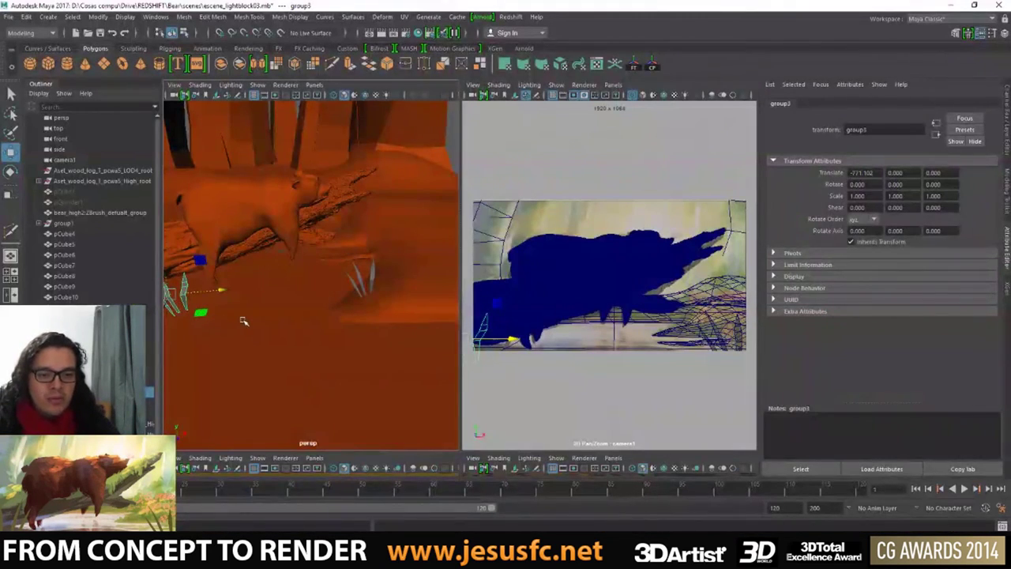
{"action": "middle_click_drag", "start_coordinate": [190, 298], "coordinate": [206, 300], "text": "alt"}
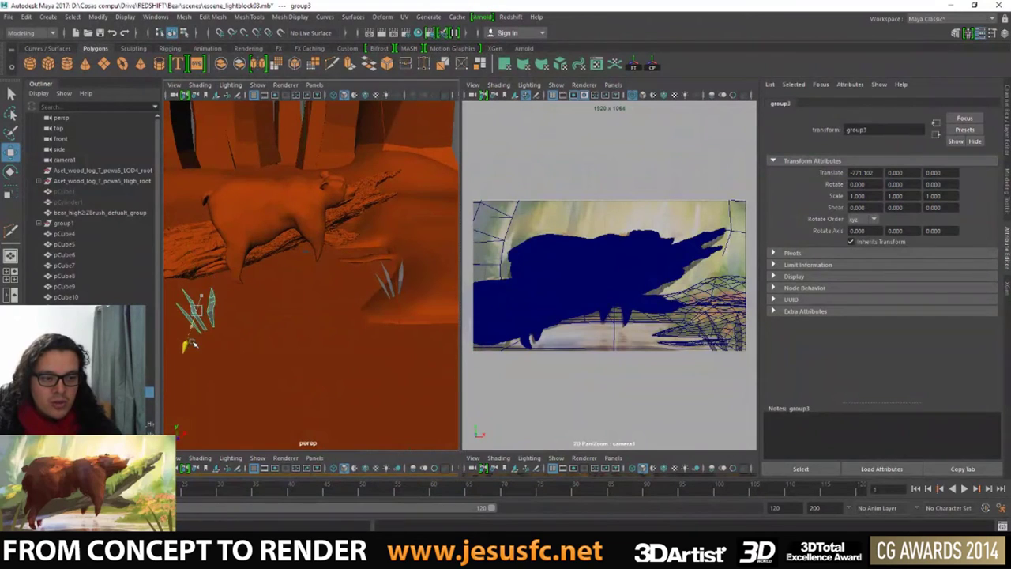
{"action": "mouse_move", "coordinate": [207, 300]}
{"action": "left_mouse_down"}
{"action": "mouse_move", "coordinate": [235, 324]}
{"action": "mouse_move", "coordinate": [248, 256]}
{"action": "left_mouse_up"}
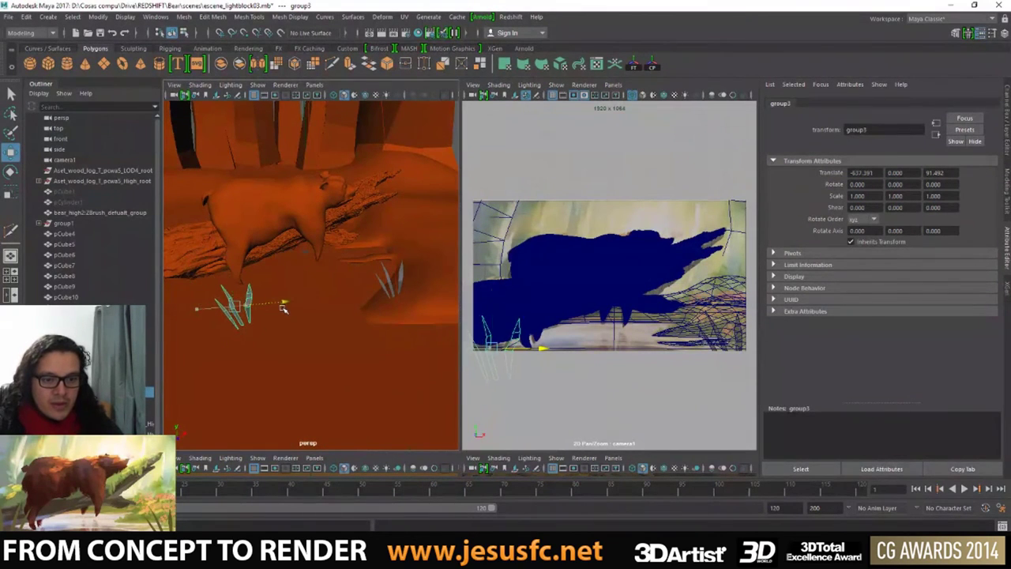
- Hide the bear, log and other blockout meshes, then maximise the camera1 view
{"action": "left_click", "coordinate": [263, 222]}
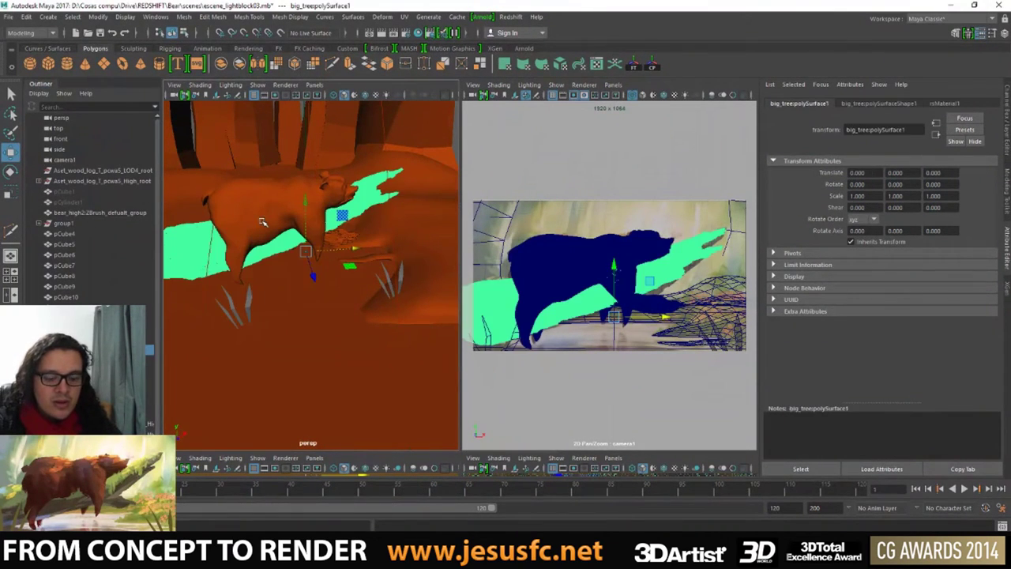
{"action": "left_click", "coordinate": [263, 222], "text": "shift"}
{"action": "key", "text": "ctrl+h"}
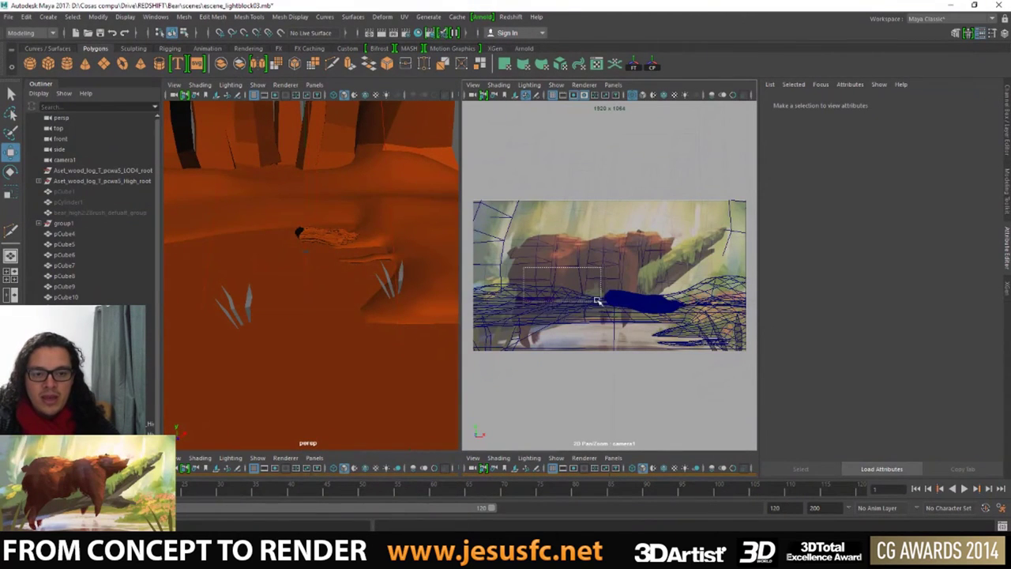
{"action": "key", "text": "ctrl+z"}
{"action": "key", "text": "ctrl+z"}
{"action": "left_click_drag", "start_coordinate": [472, 228], "coordinate": [584, 301]}
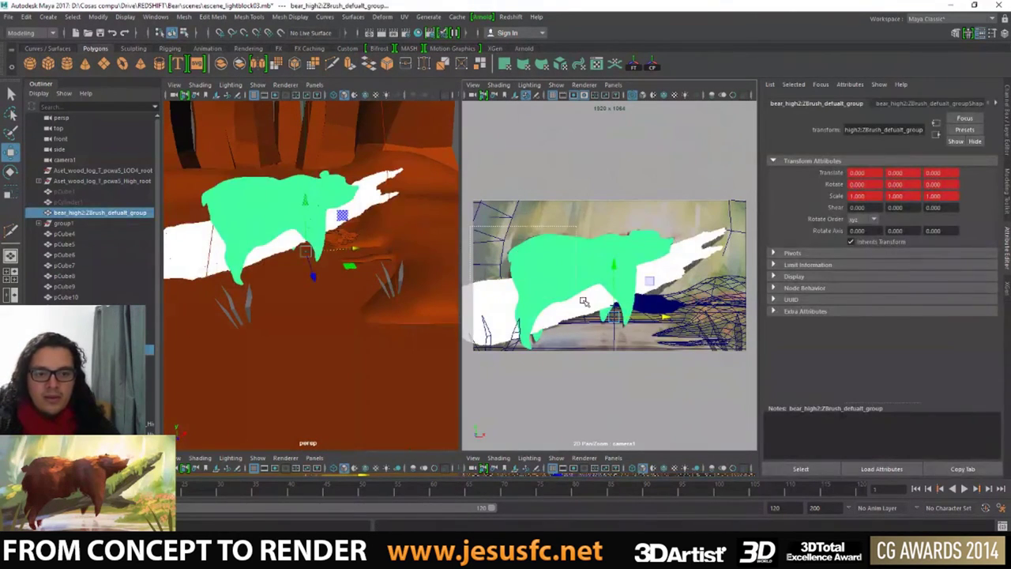
{"action": "left_click_drag", "start_coordinate": [654, 306], "coordinate": [657, 310]}
{"action": "key", "text": "ctrl+h"}
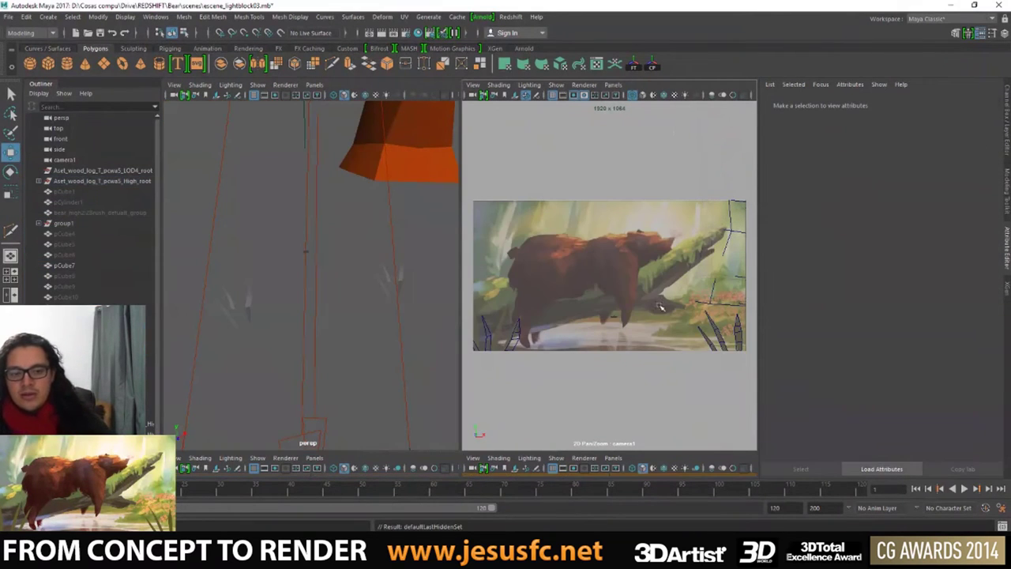
{"action": "key", "text": "space"}
- Slide the front grass card pPlane5 to the left and reselect it
{"action": "left_click", "coordinate": [282, 401]}
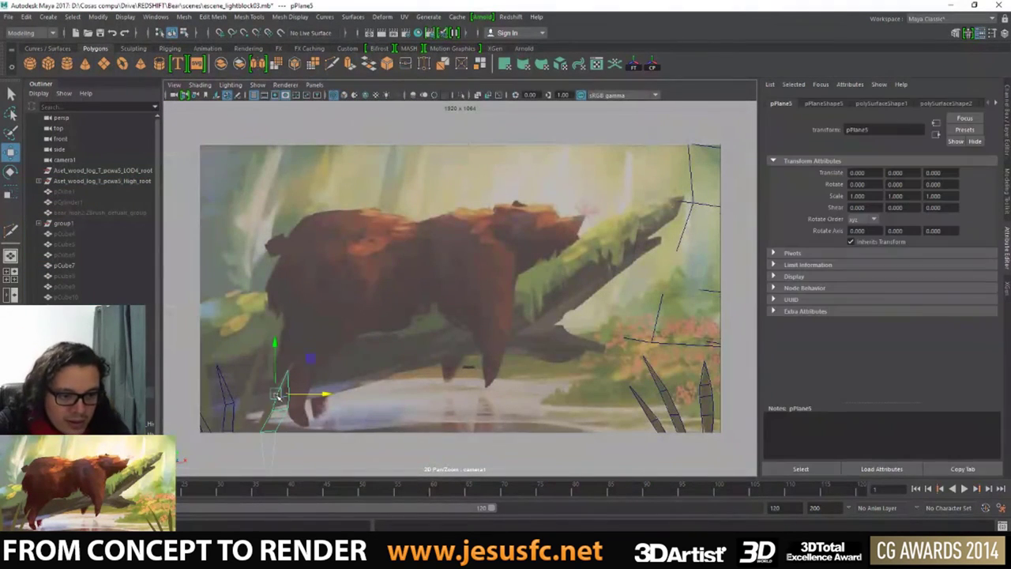
{"action": "left_click_drag", "start_coordinate": [314, 399], "coordinate": [272, 406]}
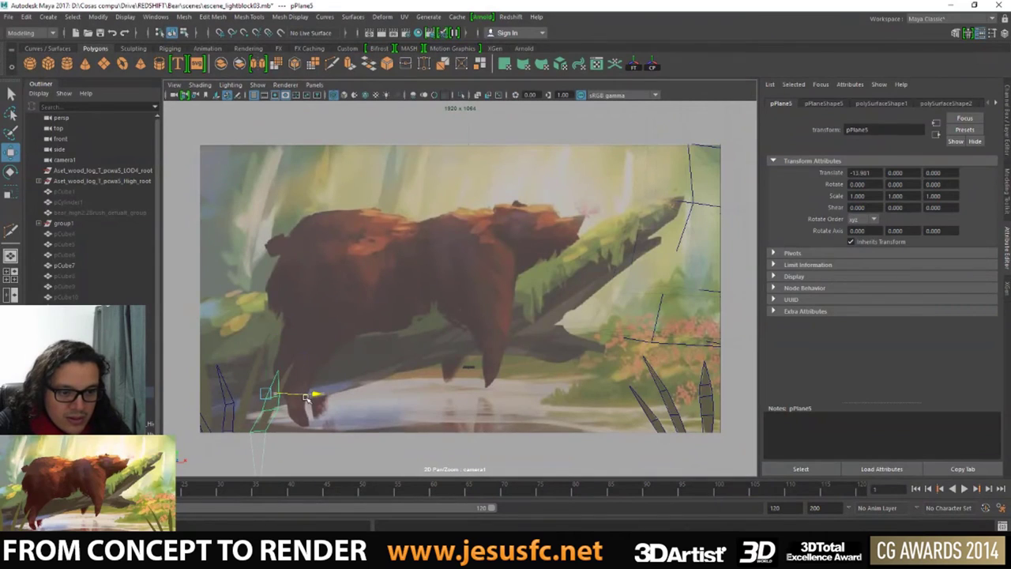
{"action": "right_click", "coordinate": [271, 417]}
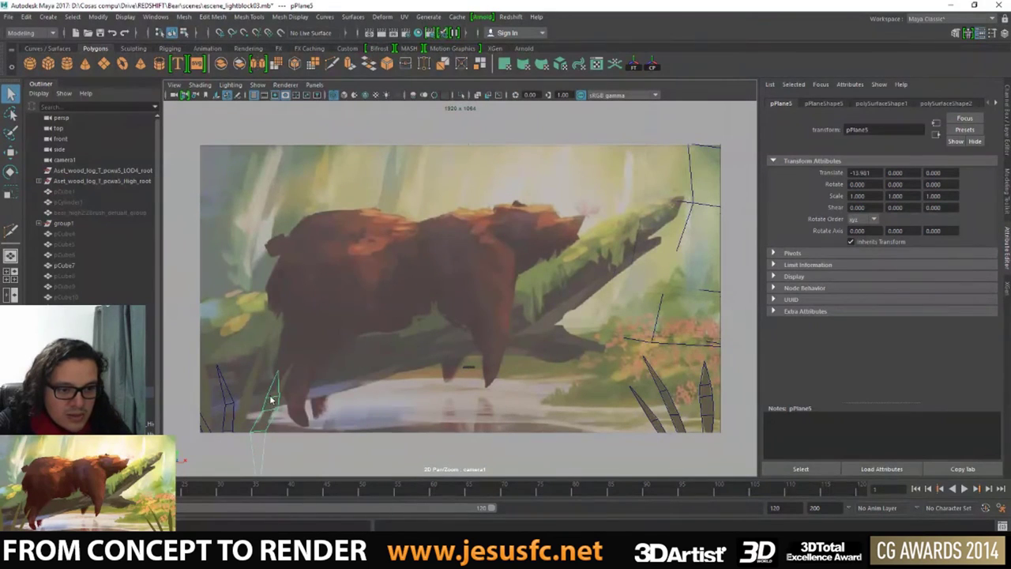
{"action": "right_click", "coordinate": [271, 400]}
{"action": "left_click", "coordinate": [246, 399]}
{"action": "left_click_drag", "start_coordinate": [297, 504], "coordinate": [265, 484]}
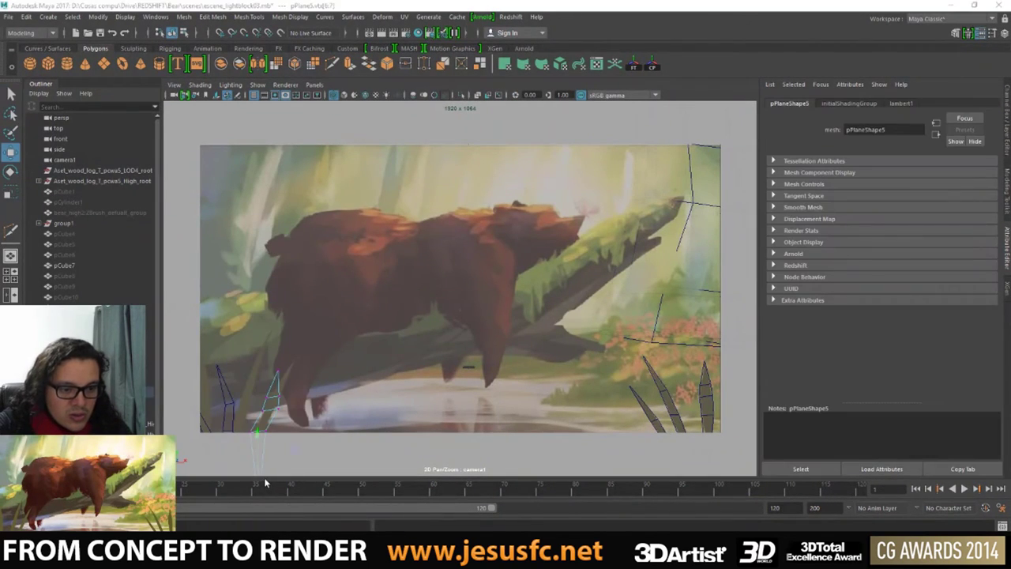
- Select pPlane5's bottom-edge vertices and pull the blade's tip up and to the right
{"action": "left_click", "coordinate": [326, 444]}
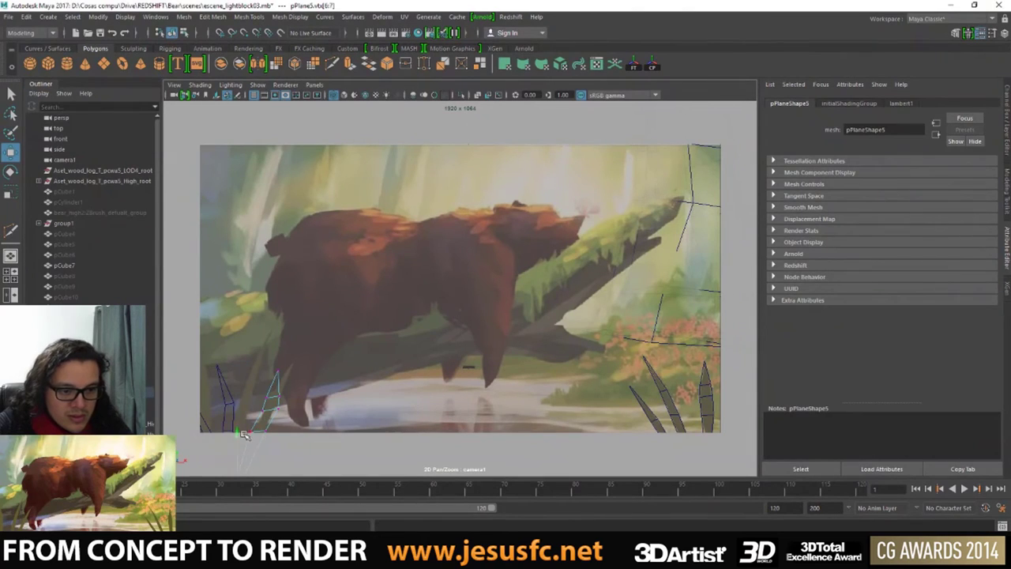
{"action": "left_click_drag", "start_coordinate": [322, 444], "coordinate": [244, 426]}
{"action": "key", "text": "e"}
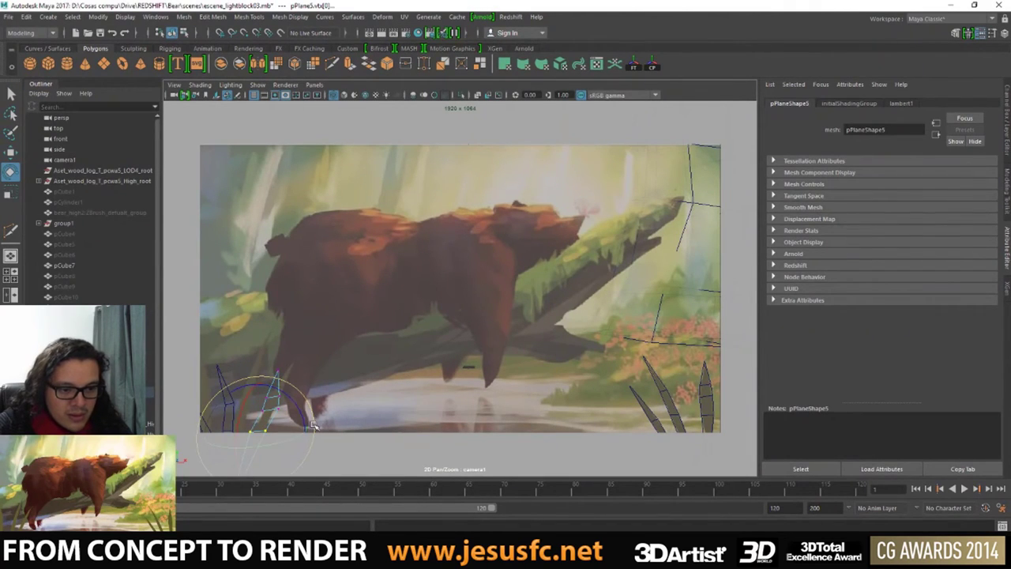
{"action": "key", "text": "r"}
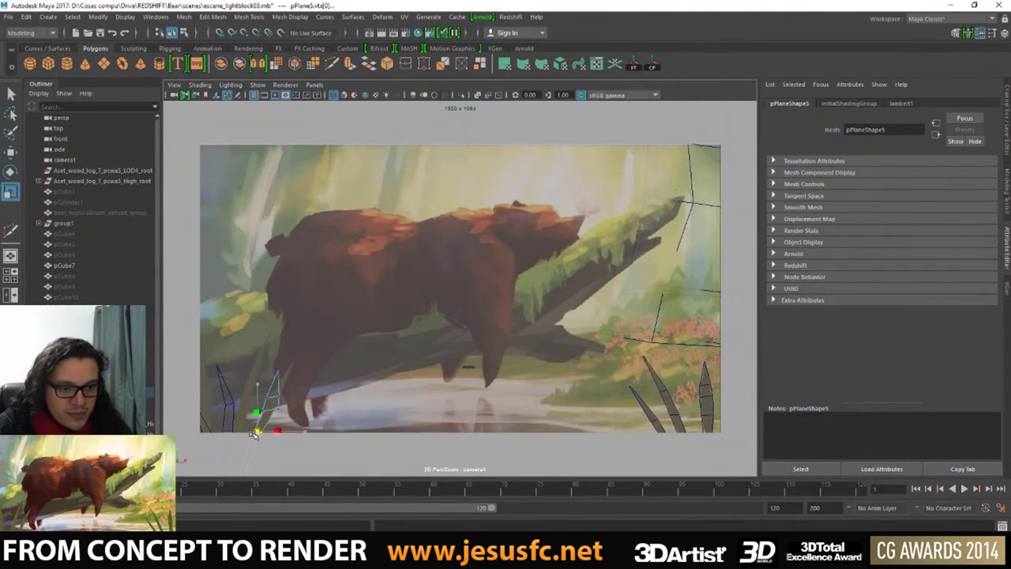
{"action": "key", "text": "q"}
{"action": "key", "text": "e"}
{"action": "key", "text": "r"}
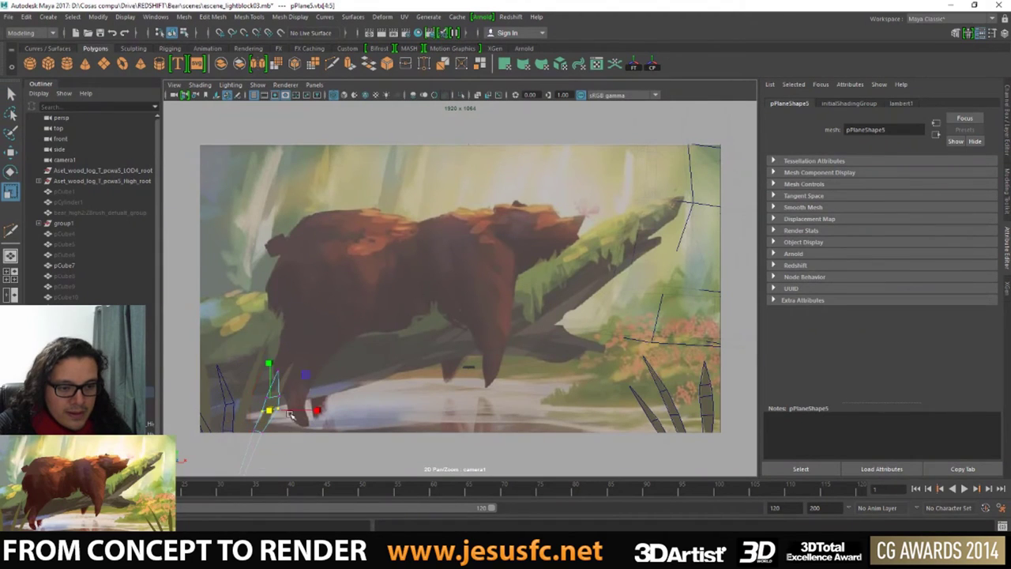
{"action": "key", "text": "q"}
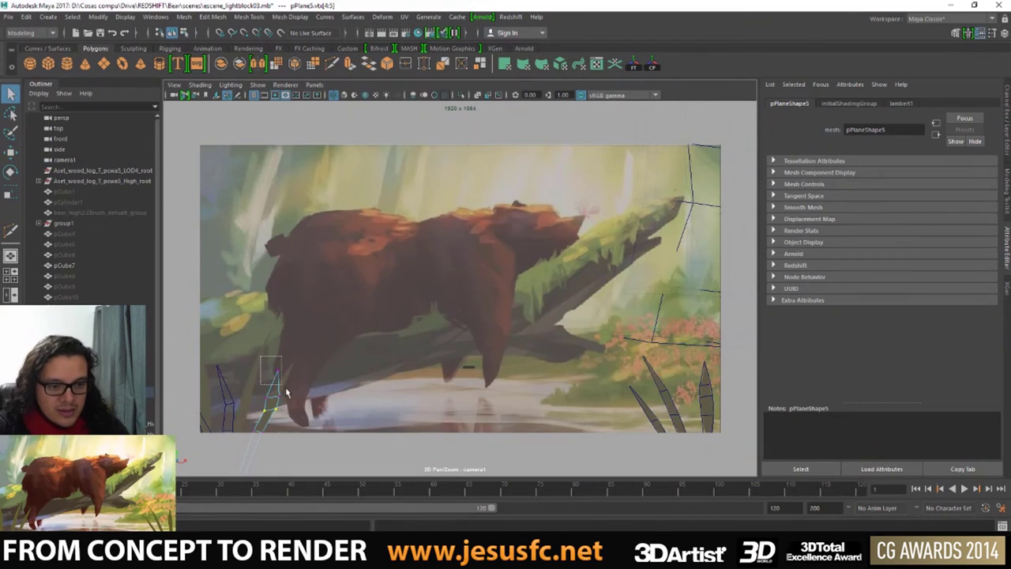
{"action": "key", "text": "w"}
{"action": "key", "text": "e"}
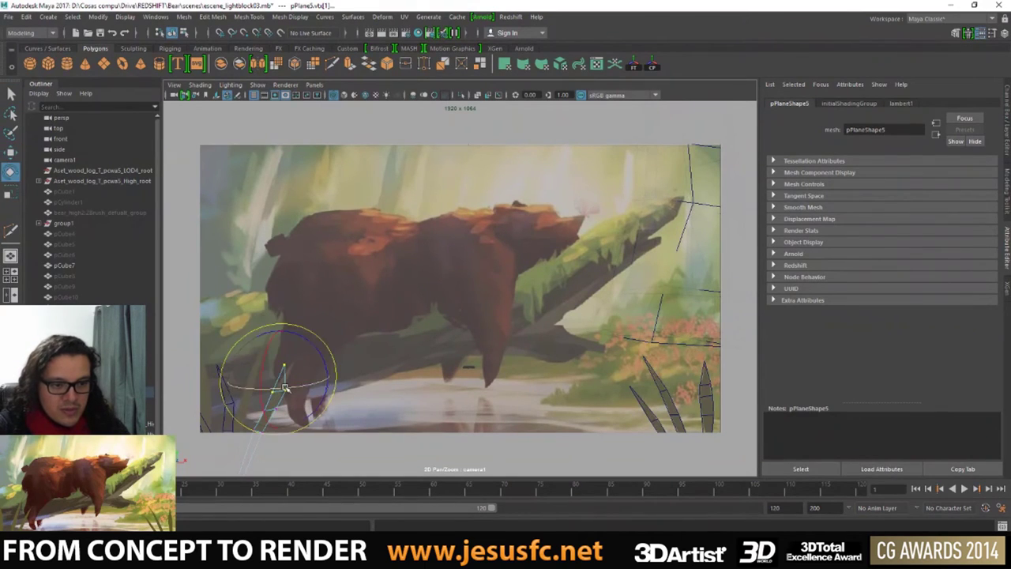
{"action": "key", "text": "r"}
{"action": "key", "text": "q"}
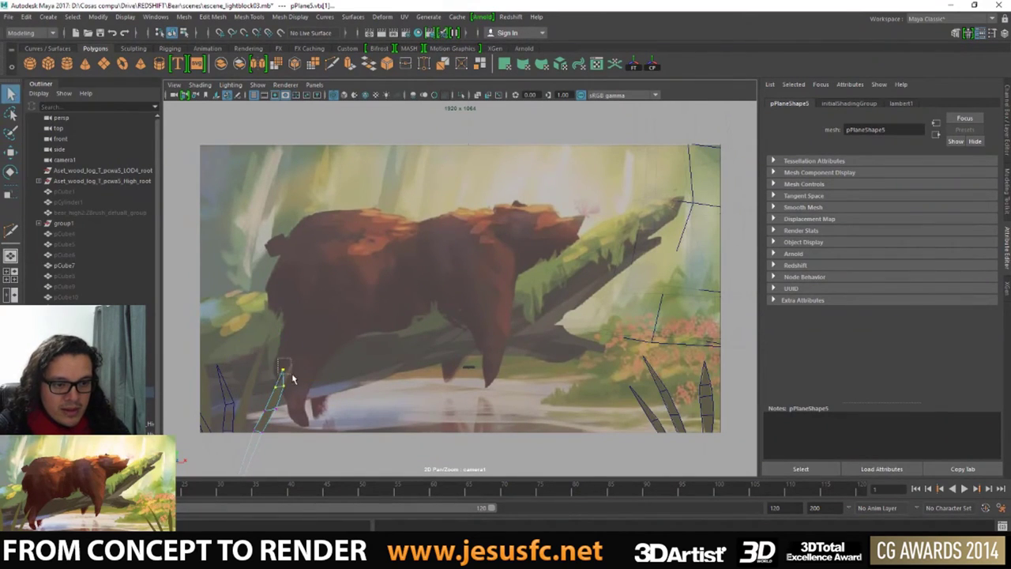
{"action": "key", "text": "w"}
{"action": "left_click_drag", "start_coordinate": [278, 379], "coordinate": [295, 359]}
- Adjust a lower vertex of the pPlane5 blade with the rotate and scale tools
{"action": "left_click_drag", "start_coordinate": [263, 399], "coordinate": [281, 417]}
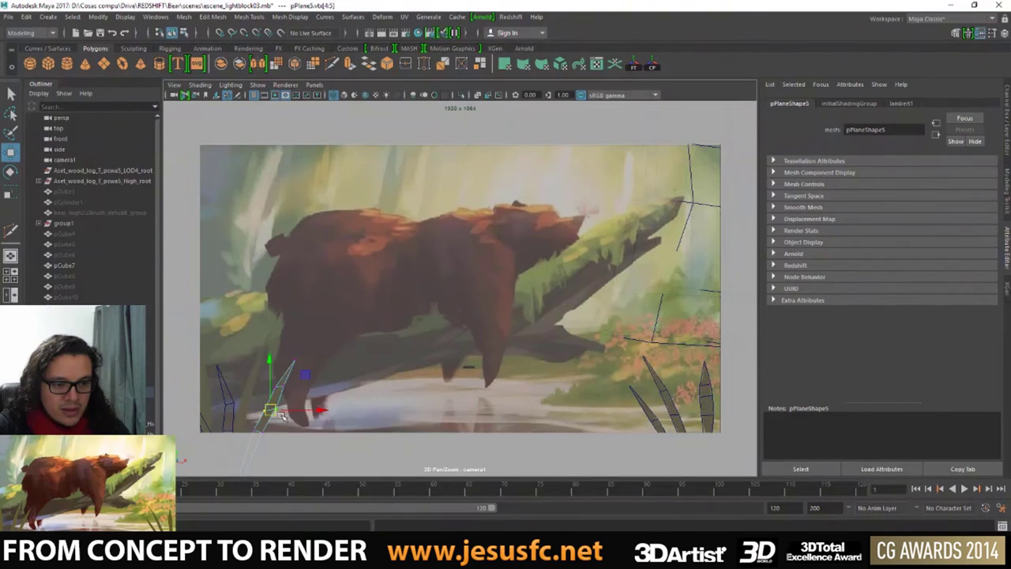
{"action": "key", "text": "e"}
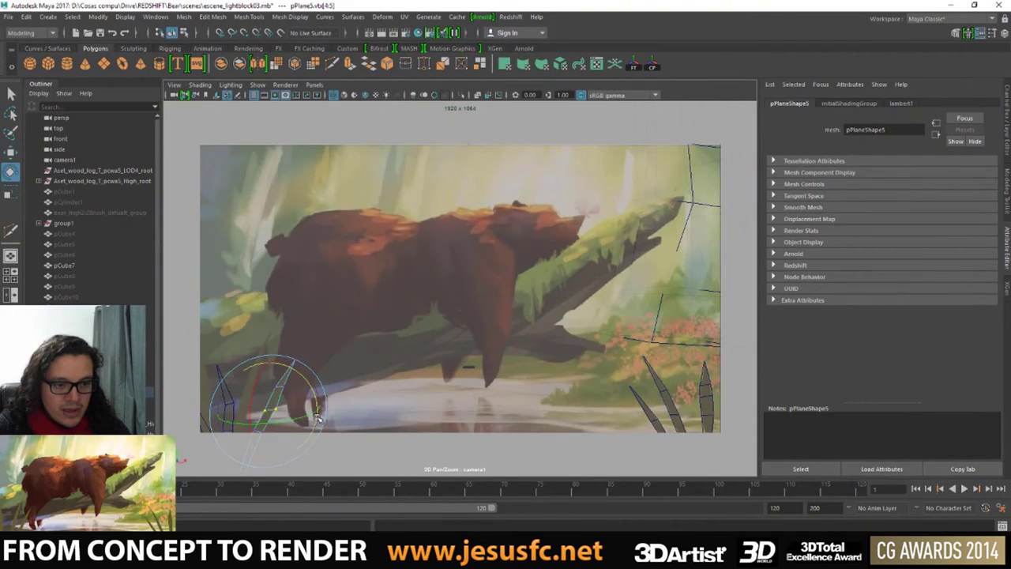
{"action": "key", "text": "r"}
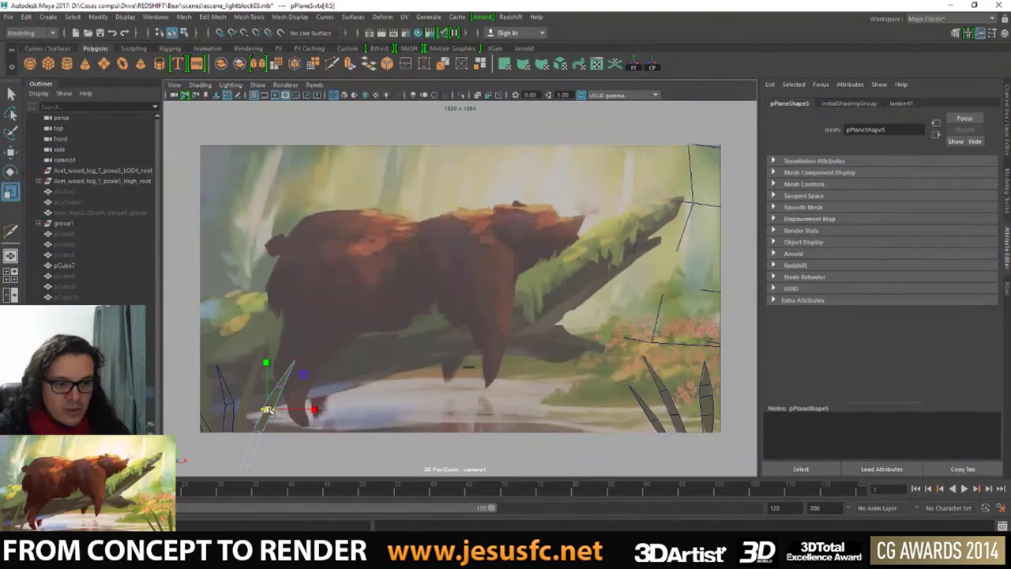
{"action": "key", "text": "w"}
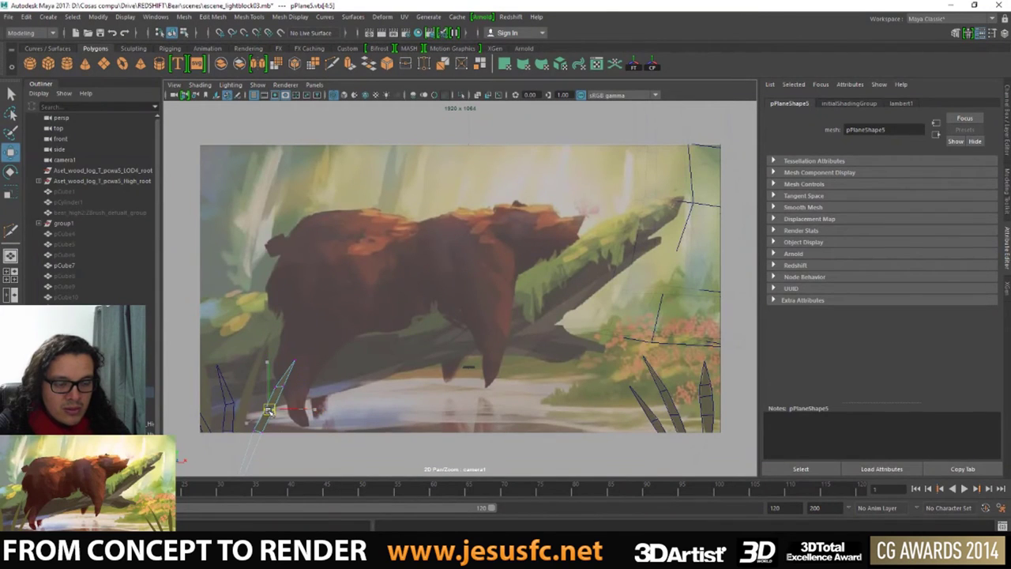
{"action": "key", "text": "q"}
- Select the left grass blade pPlane6 and move it into place
{"action": "left_click", "coordinate": [225, 379]}
{"action": "key", "text": "w"}
{"action": "left_click_drag", "start_coordinate": [226, 393], "coordinate": [222, 383]}
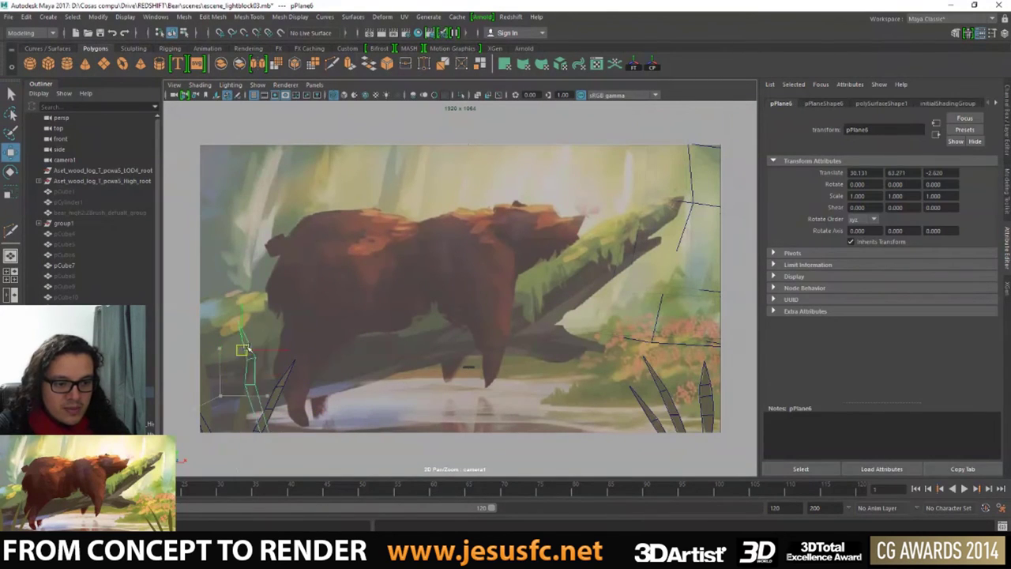
{"action": "key", "text": "q"}
- Reshape pPlane6's vertices, pulling its tip up-right and shifting a lower vertex right
{"action": "right_click_drag", "start_coordinate": [224, 383], "coordinate": [192, 265]}
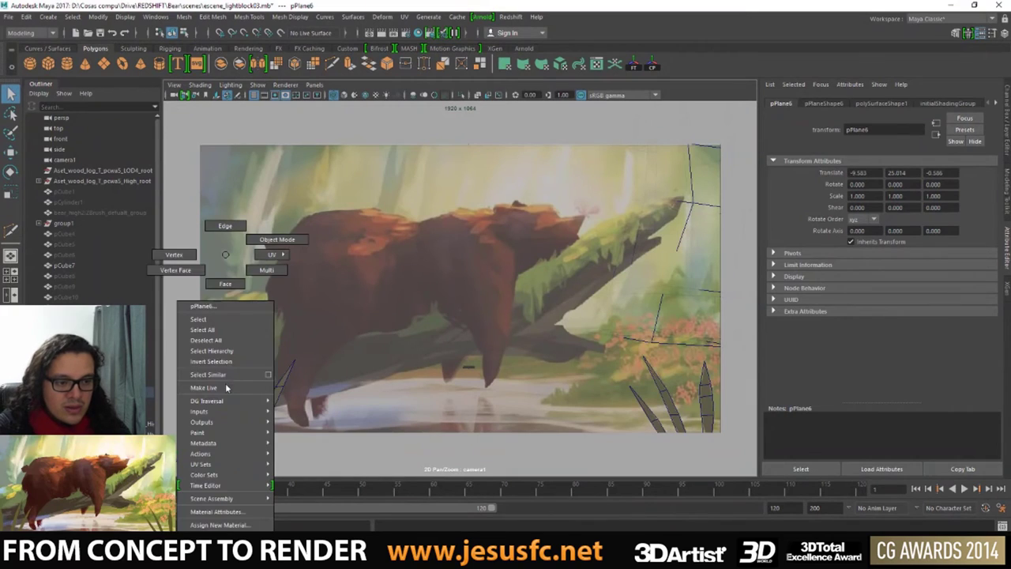
{"action": "right_click_drag", "start_coordinate": [222, 396], "coordinate": [192, 266]}
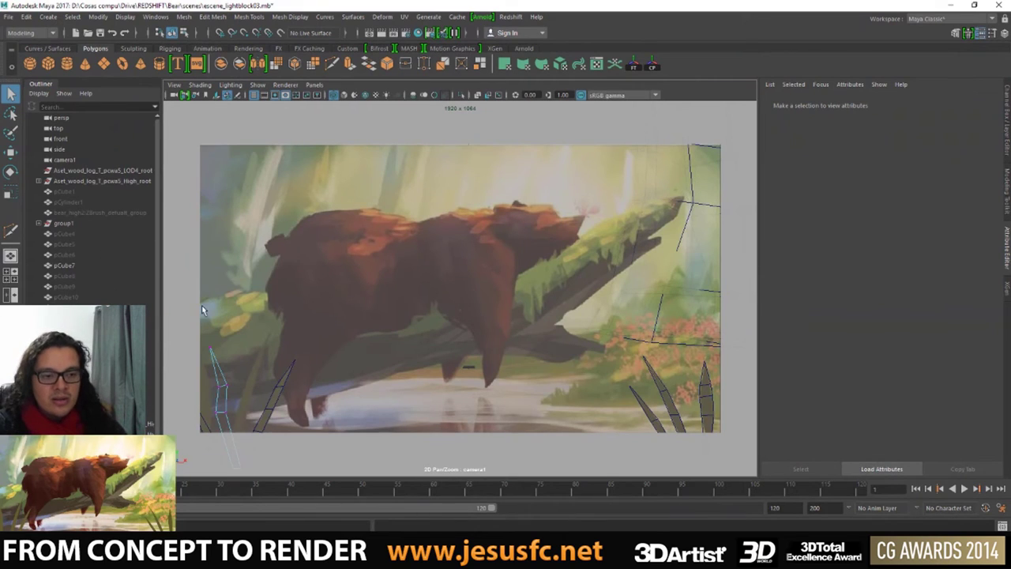
{"action": "left_click", "coordinate": [216, 352]}
{"action": "key", "text": "w"}
{"action": "left_click_drag", "start_coordinate": [216, 352], "coordinate": [276, 330]}
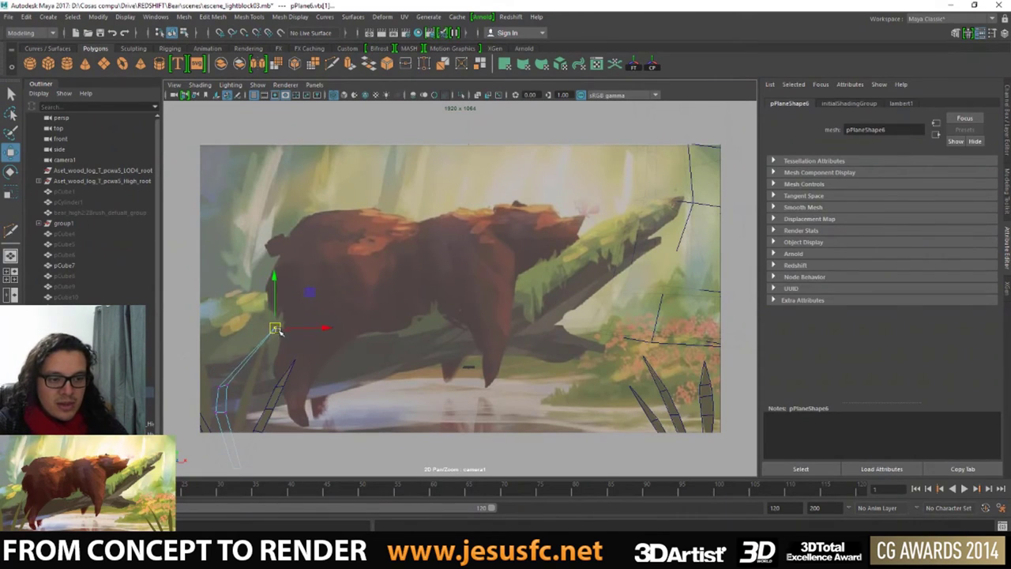
{"action": "left_click", "coordinate": [223, 387]}
{"action": "mouse_move", "coordinate": [224, 388]}
{"action": "left_mouse_down"}
{"action": "mouse_move", "coordinate": [249, 385]}
{"action": "mouse_move", "coordinate": [242, 414]}
{"action": "left_mouse_up"}
{"action": "left_click", "coordinate": [221, 411]}
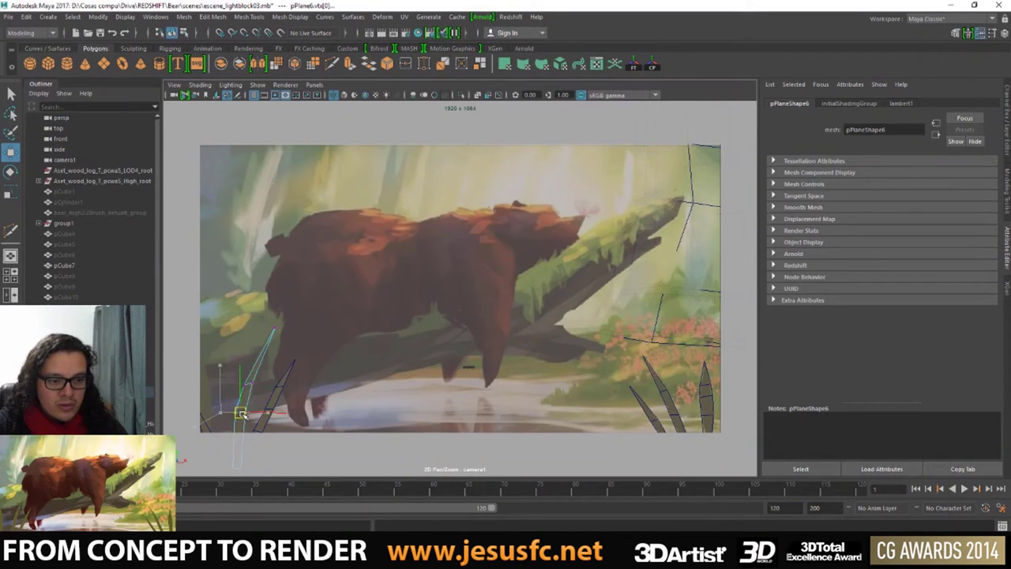
{"action": "mouse_move", "coordinate": [269, 363]}
{"action": "left_mouse_down"}
{"action": "mouse_move", "coordinate": [213, 430]}
{"action": "mouse_move", "coordinate": [213, 388]}
{"action": "mouse_move", "coordinate": [233, 380]}
{"action": "left_mouse_up"}
- Tilt pPlane7 and move it toward the frame's left edge
{"action": "key", "text": "e"}
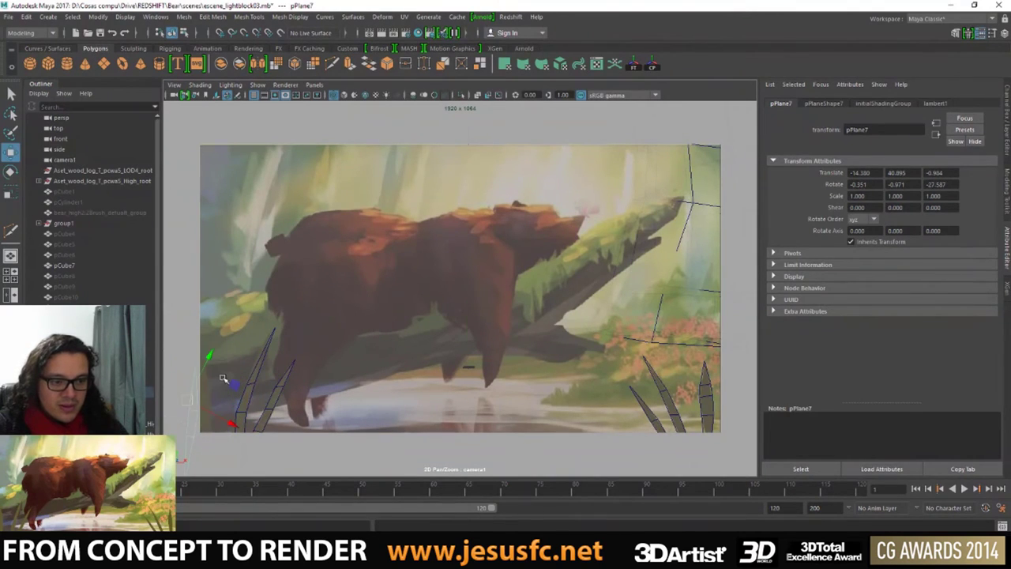
{"action": "left_click", "coordinate": [203, 409]}
{"action": "left_click", "coordinate": [193, 412]}
{"action": "mouse_move", "coordinate": [227, 383]}
{"action": "left_mouse_down"}
{"action": "mouse_move", "coordinate": [221, 371]}
{"action": "mouse_move", "coordinate": [204, 390]}
{"action": "left_mouse_up"}
{"action": "key", "text": "w"}
{"action": "key", "text": "q"}
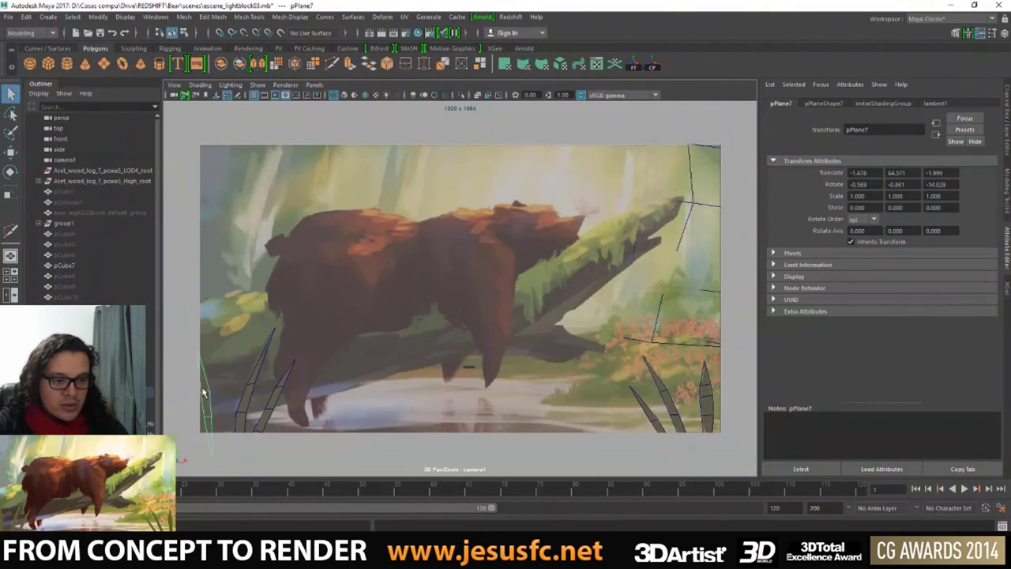
- Adjust a vertex on the left-edge blade pPlane7 with move, rotate and scale
{"action": "right_click_drag", "start_coordinate": [203, 254], "coordinate": [154, 254]}
{"action": "left_click", "coordinate": [199, 420]}
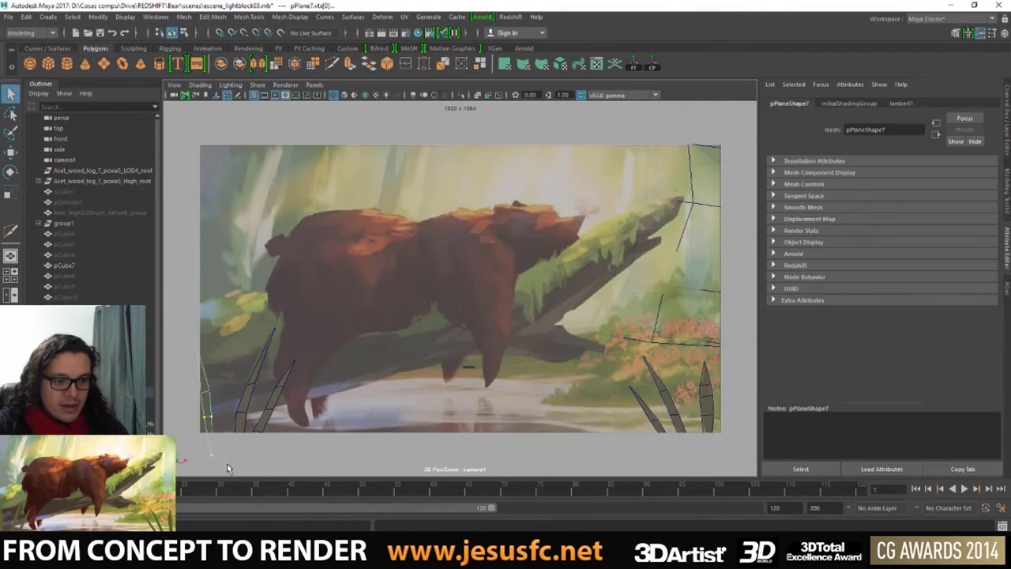
{"action": "key", "text": "w"}
{"action": "key", "text": "e"}
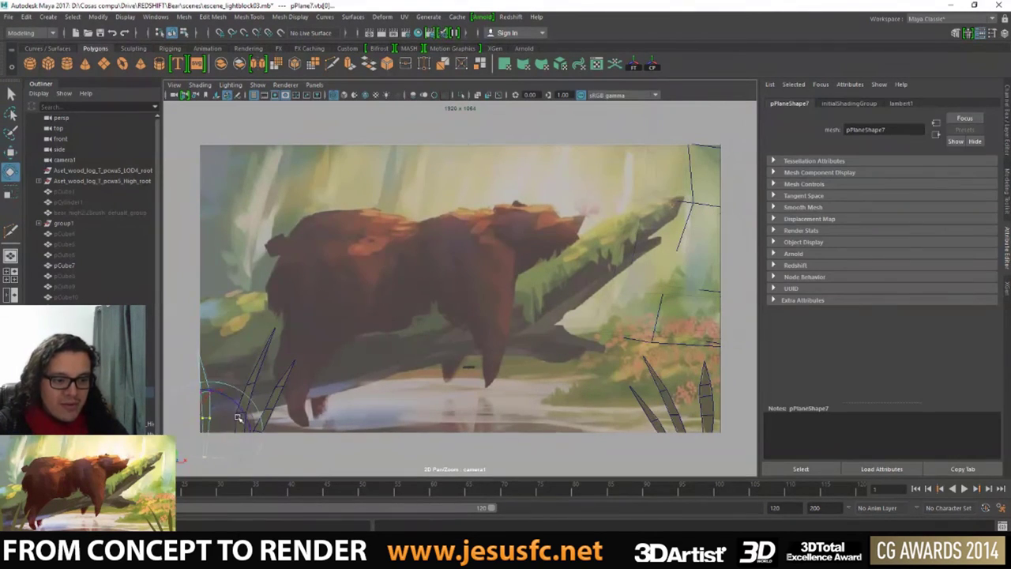
{"action": "key", "text": "r"}
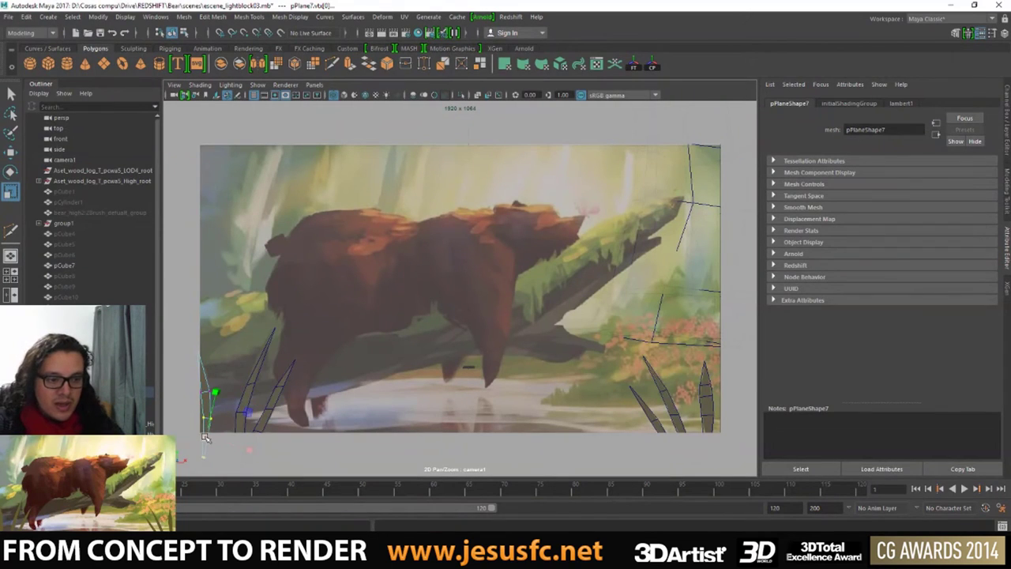
{"action": "key", "text": "w"}
{"action": "key", "text": "q"}
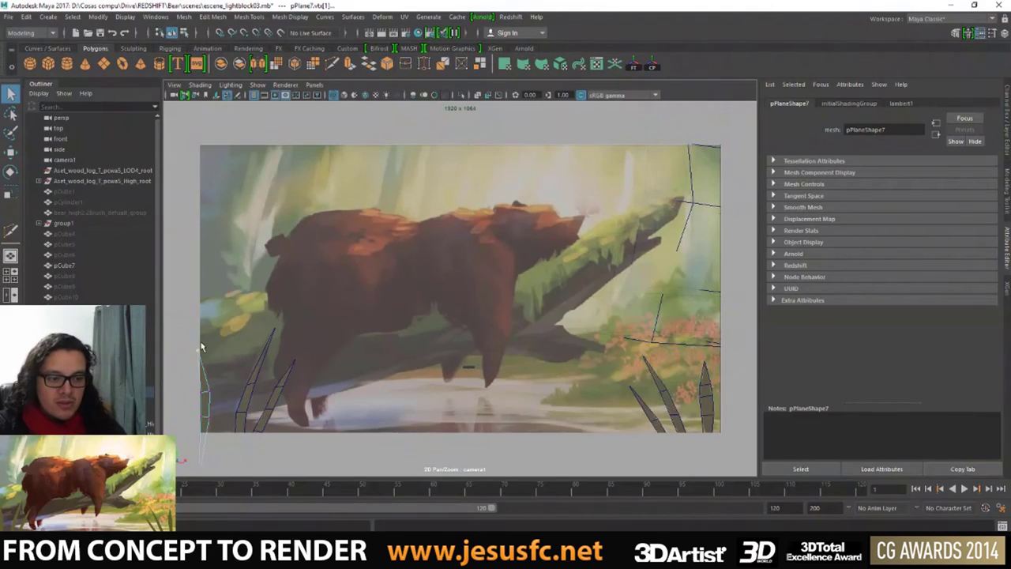
{"action": "key", "text": "w"}
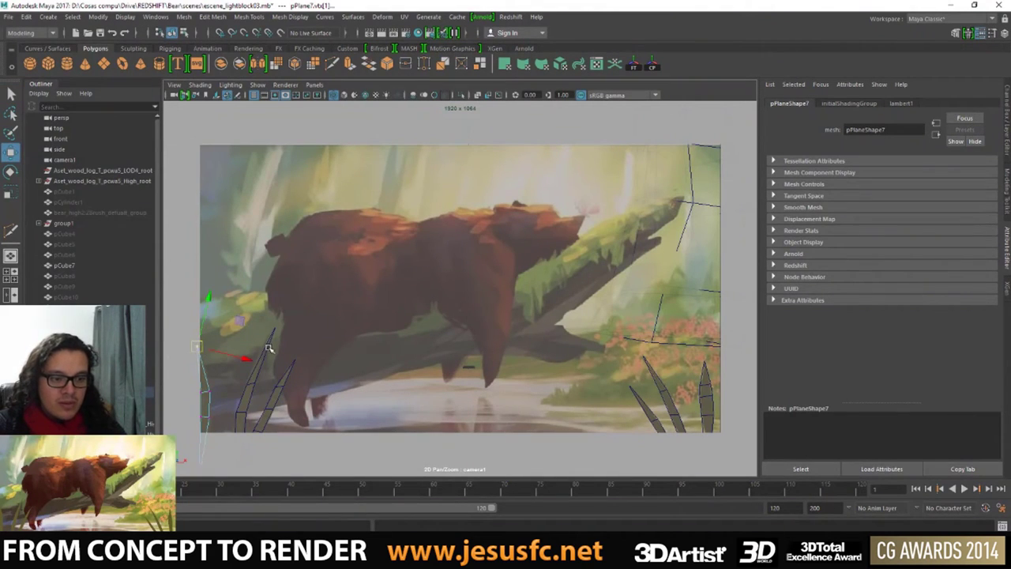
- Tweak vertices on the middle blade pPlane6 and the right blade pPlane5
{"action": "left_click", "coordinate": [257, 379]}
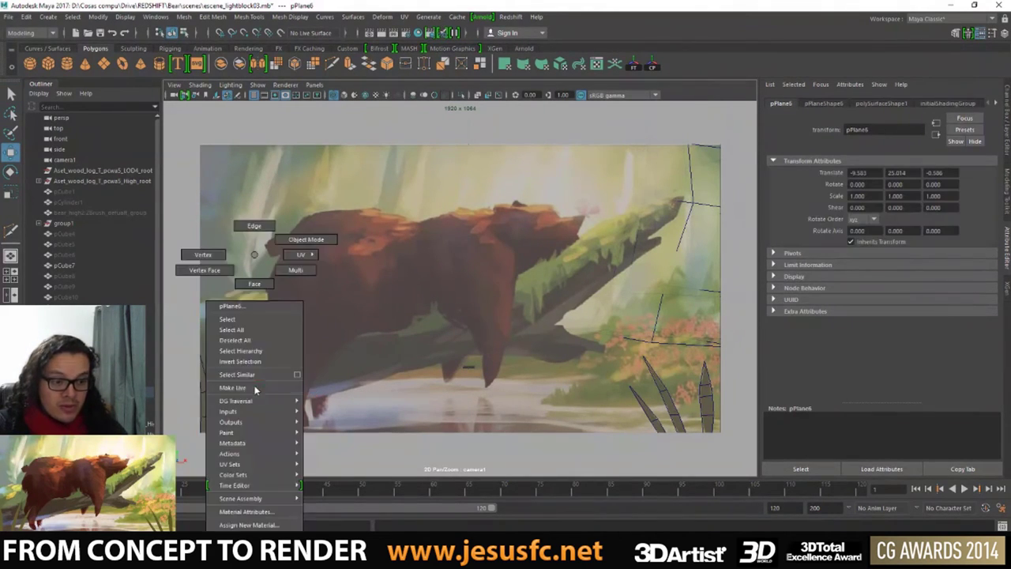
{"action": "right_click_drag", "start_coordinate": [241, 268], "coordinate": [244, 361]}
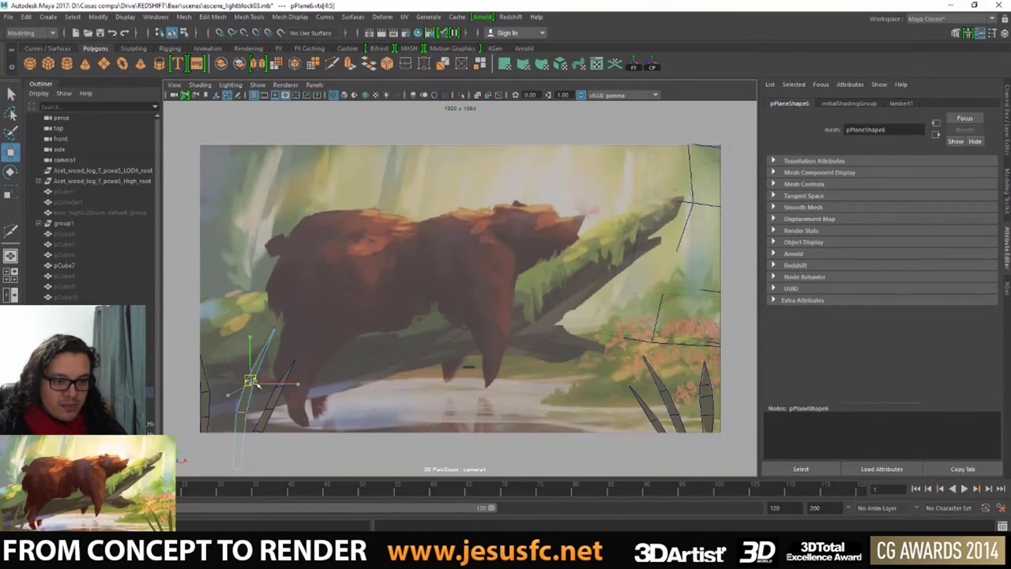
{"action": "key", "text": "q"}
{"action": "key", "text": "r"}
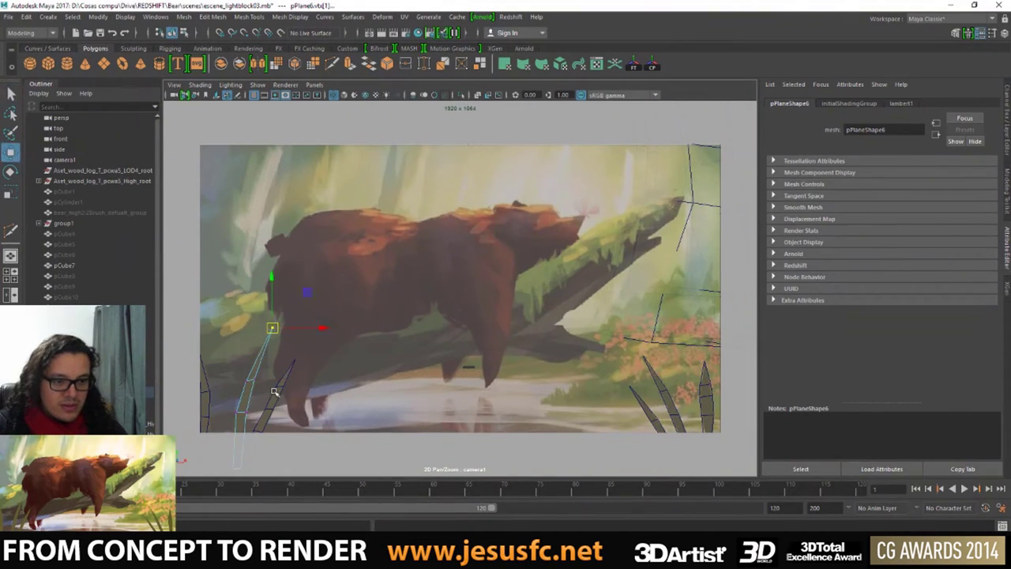
{"action": "left_click", "coordinate": [272, 404]}
{"action": "right_click_drag", "start_coordinate": [273, 254], "coordinate": [221, 268]}
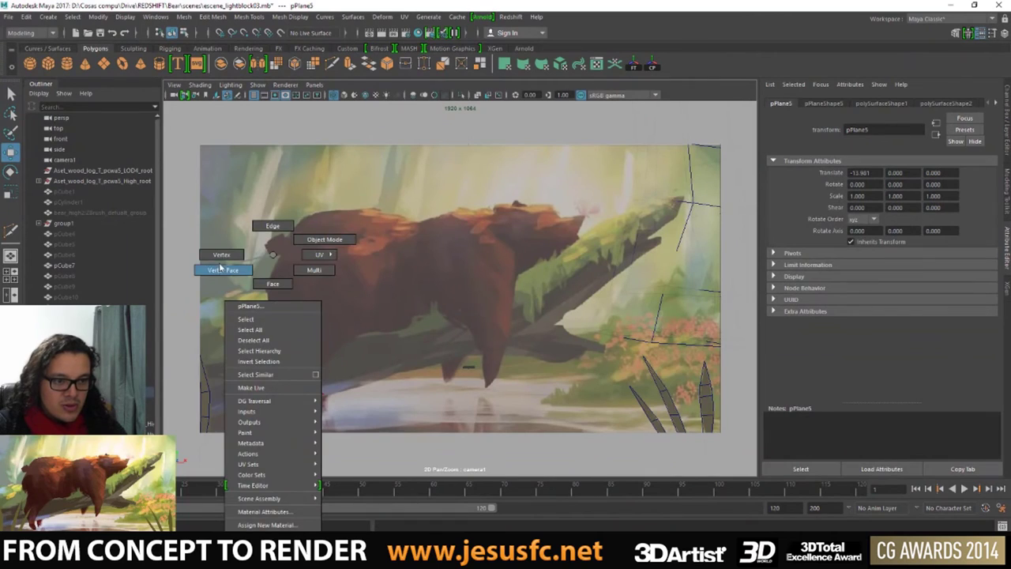
{"action": "mouse_move", "coordinate": [284, 431]}
{"action": "left_mouse_down"}
{"action": "mouse_move", "coordinate": [256, 383]}
{"action": "mouse_move", "coordinate": [271, 413]}
{"action": "left_mouse_up"}
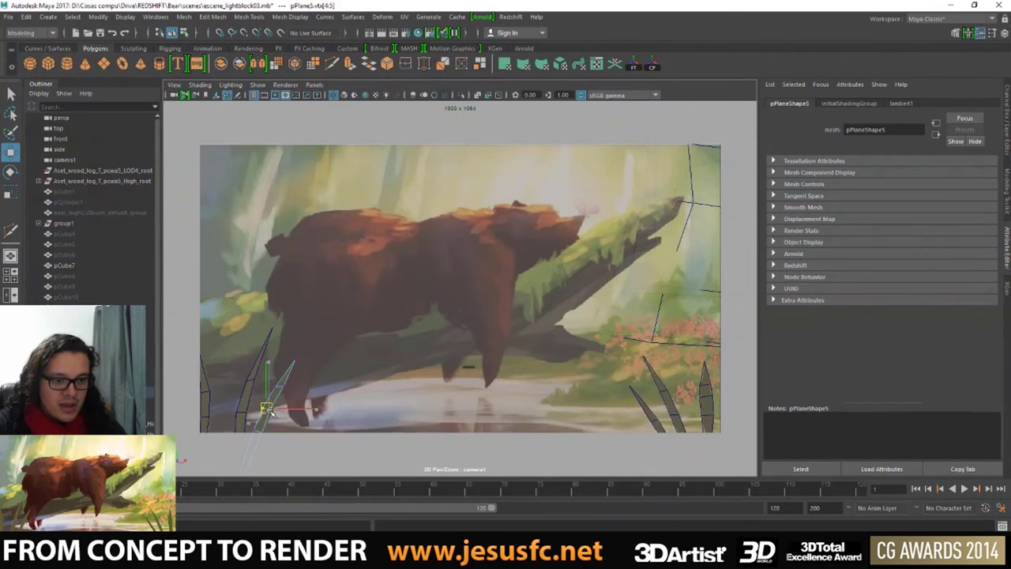
{"action": "left_click", "coordinate": [251, 463]}
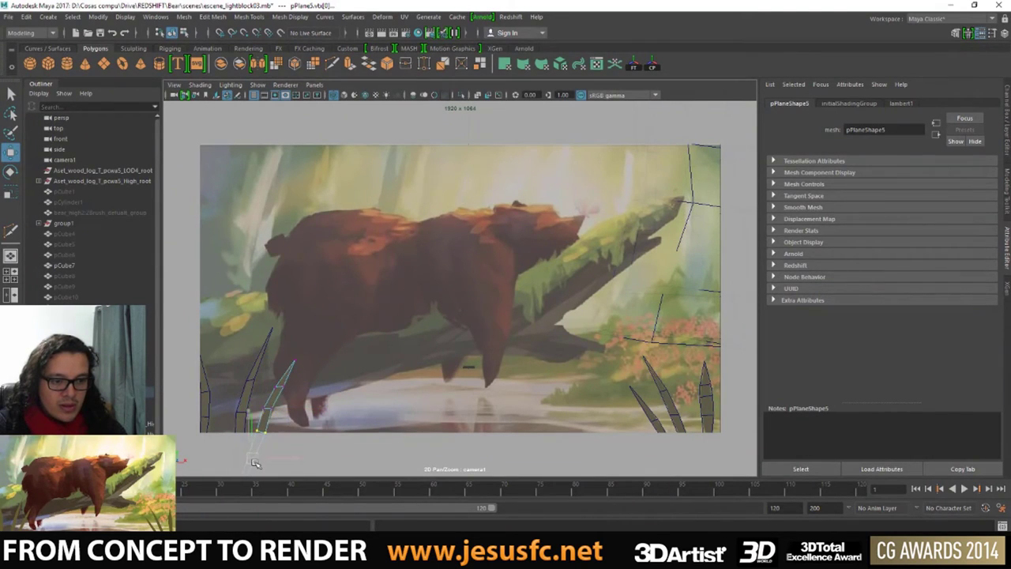
{"action": "key", "text": "q"}
{"action": "left_click_drag", "start_coordinate": [259, 404], "coordinate": [285, 425]}
{"action": "key", "text": "w"}
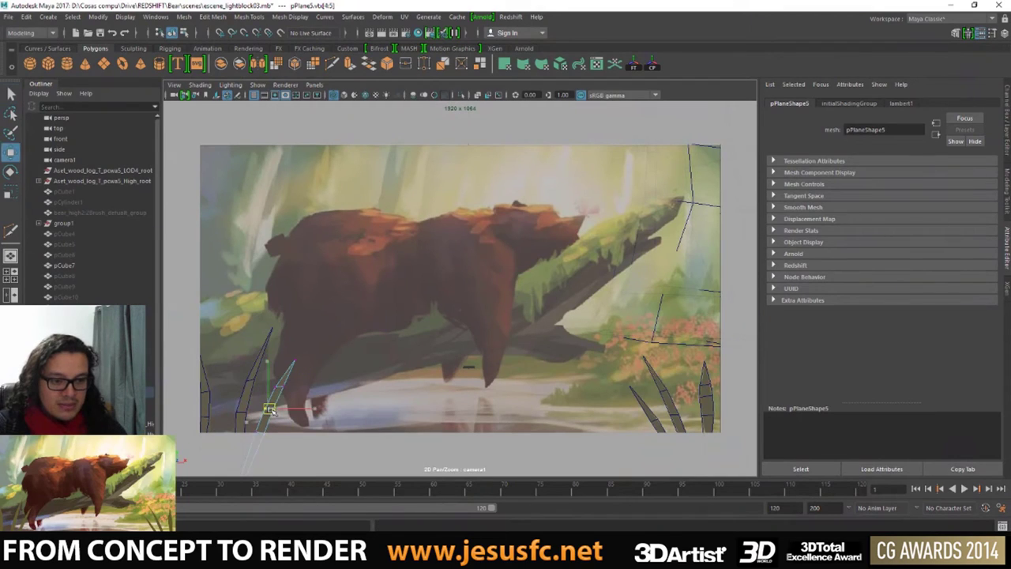
{"action": "key", "text": "q"}
- Move pPlane7's bottom and middle vertex pairs to slim the blade
{"action": "left_click", "coordinate": [204, 404]}
{"action": "left_click_drag", "start_coordinate": [302, 531], "coordinate": [205, 409]}
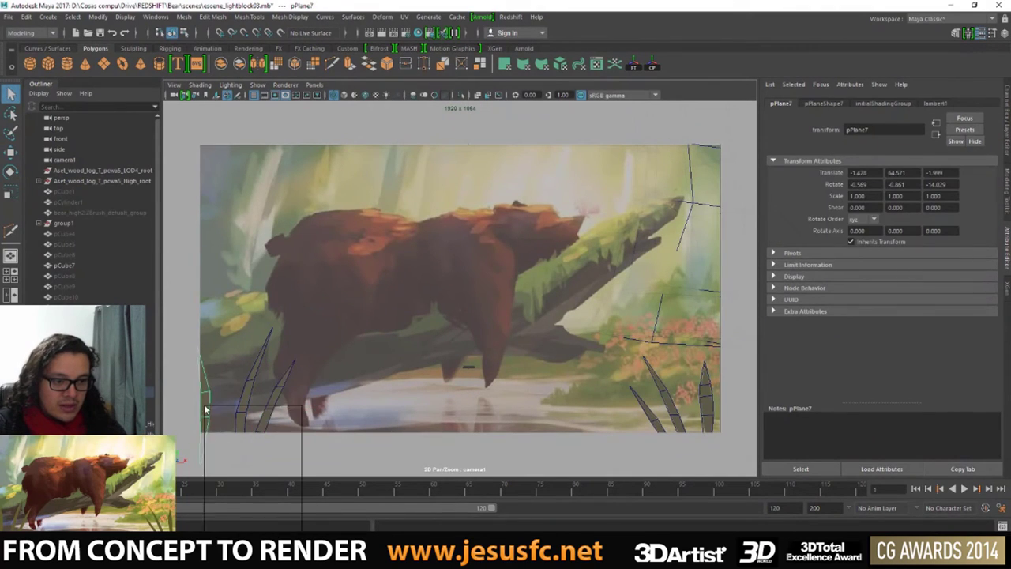
{"action": "right_click", "coordinate": [204, 375]}
{"action": "left_click", "coordinate": [203, 375]}
{"action": "right_click", "coordinate": [203, 375]}
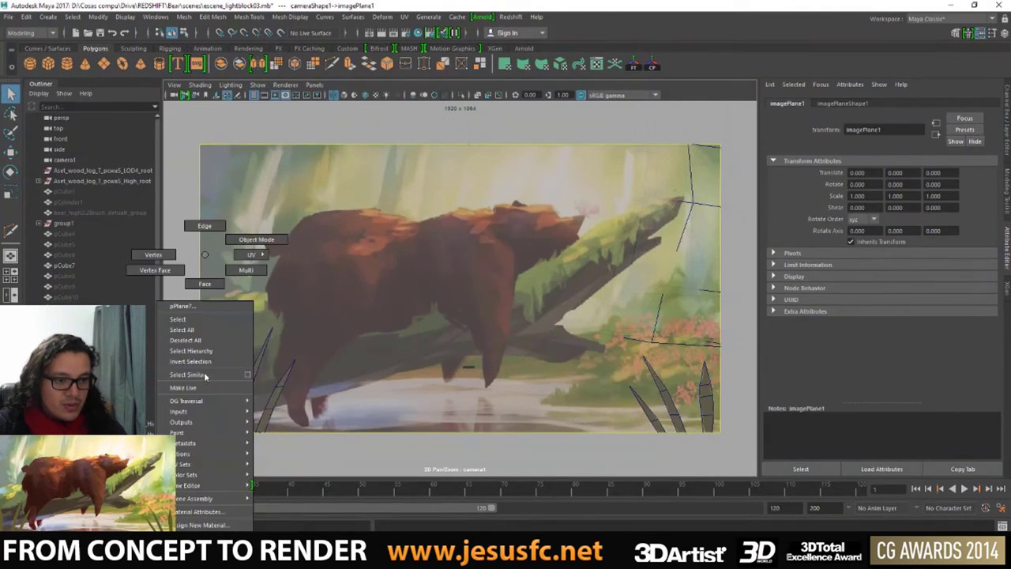
{"action": "left_click", "coordinate": [153, 254]}
{"action": "mouse_move", "coordinate": [190, 403]}
{"action": "left_mouse_down"}
{"action": "mouse_move", "coordinate": [220, 451]}
{"action": "mouse_move", "coordinate": [207, 419]}
{"action": "left_mouse_up"}
{"action": "key", "text": "w"}
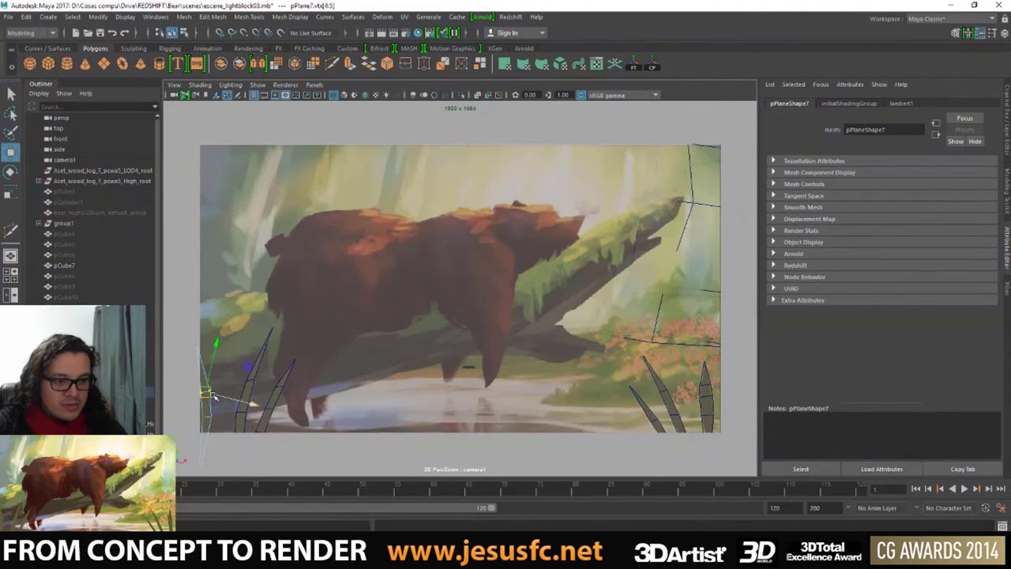
{"action": "left_click_drag", "start_coordinate": [189, 376], "coordinate": [218, 399]}
{"action": "key", "text": "q"}
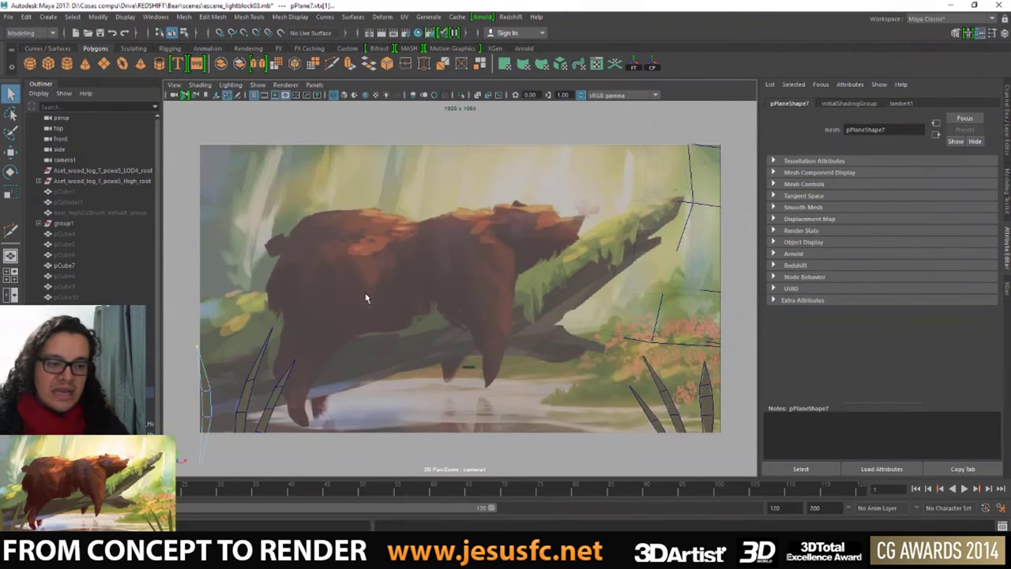
{"action": "left_click_drag", "start_coordinate": [257, 331], "coordinate": [315, 382]}
{"action": "key", "text": "space"}
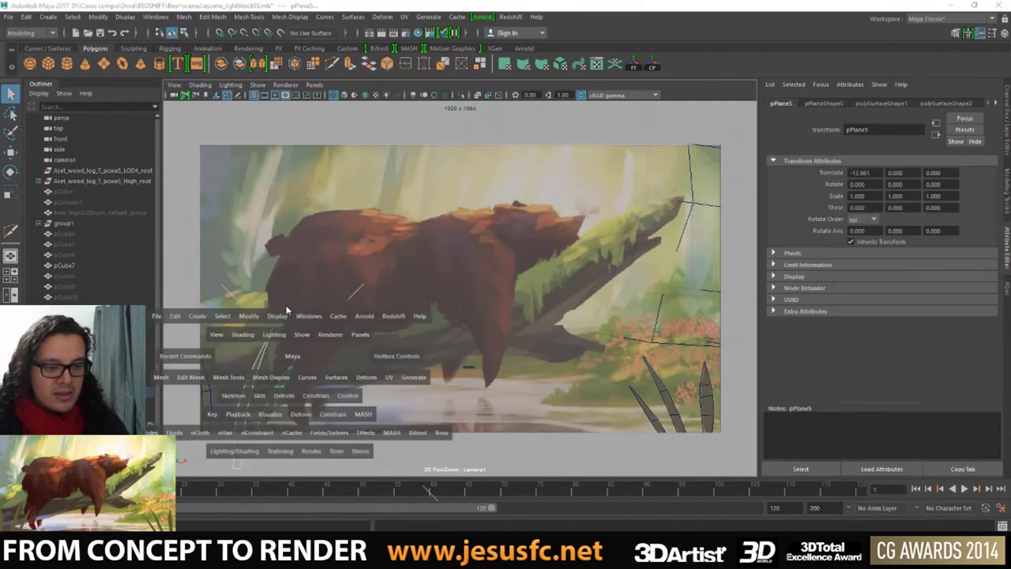
- In the perspective view, nudge pPlane5's top vertex slightly right to bend the card
{"action": "key", "text": "space"}
{"action": "left_click_drag", "start_coordinate": [327, 292], "coordinate": [483, 285], "text": "alt"}
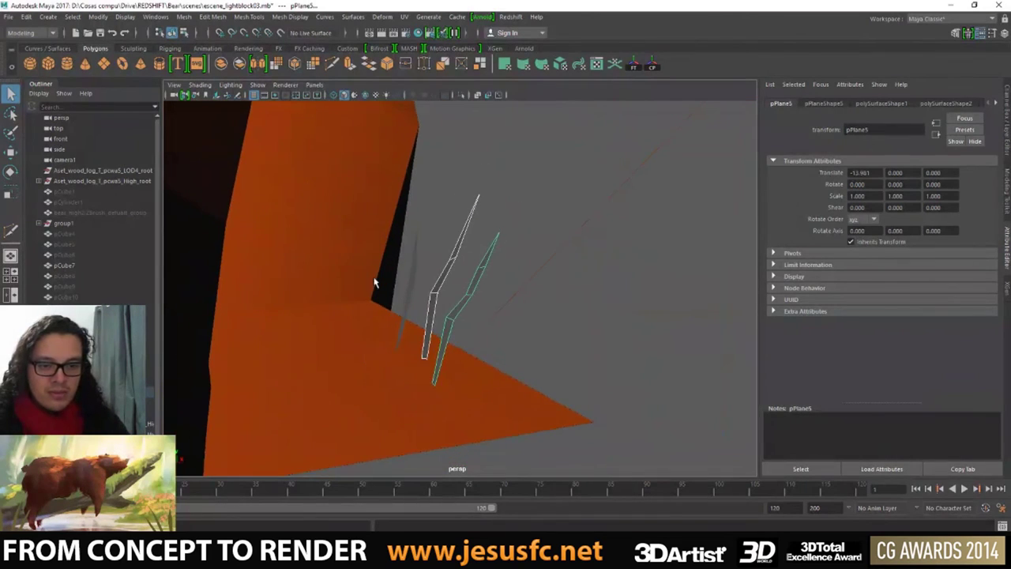
{"action": "right_click", "coordinate": [478, 256]}
{"action": "left_click", "coordinate": [454, 249]}
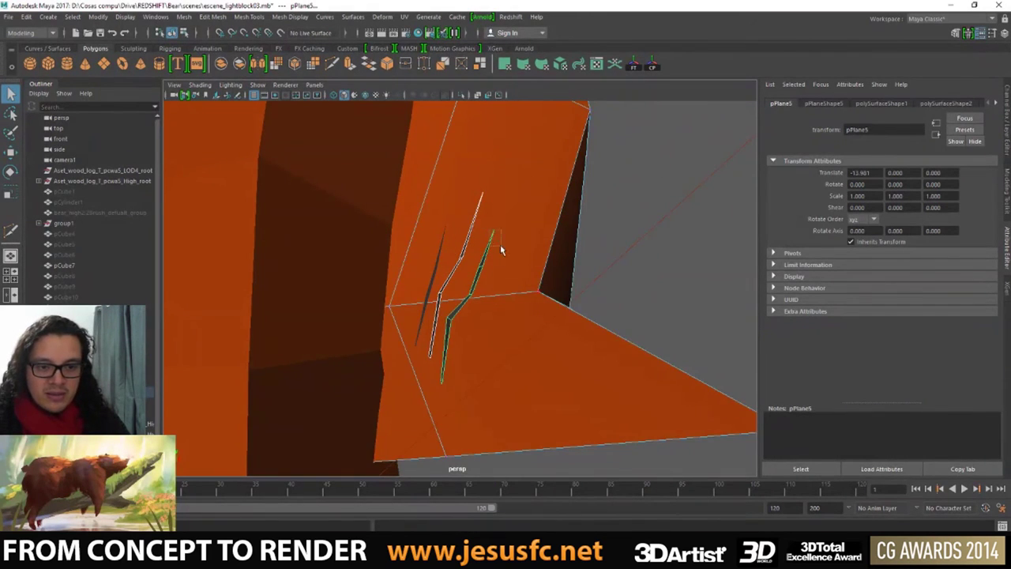
{"action": "left_click", "coordinate": [486, 259]}
{"action": "right_click", "coordinate": [486, 261]}
{"action": "left_click", "coordinate": [481, 226]}
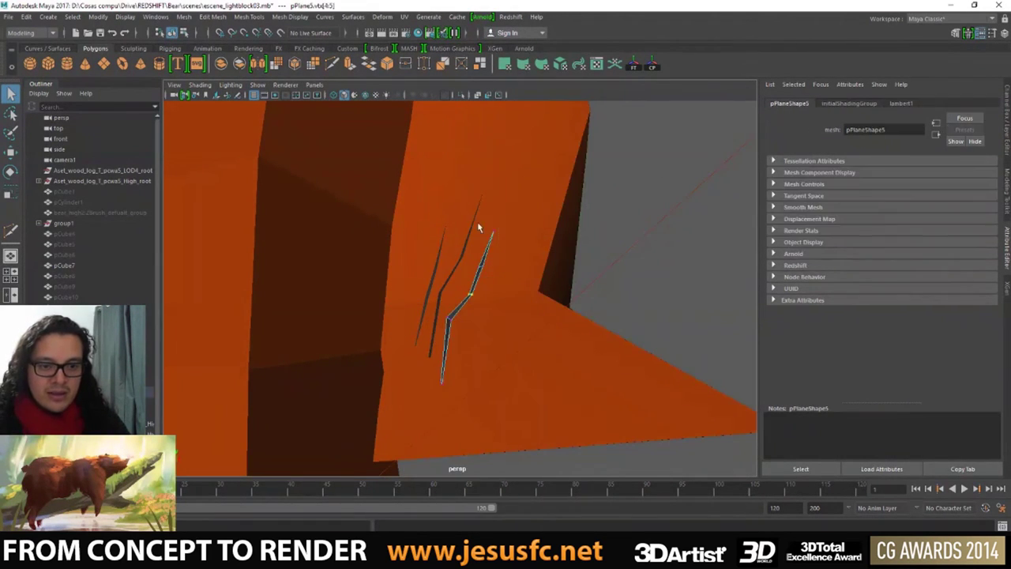
{"action": "left_click", "coordinate": [496, 231]}
{"action": "key", "text": "w"}
{"action": "left_click_drag", "start_coordinate": [498, 233], "coordinate": [491, 235]}
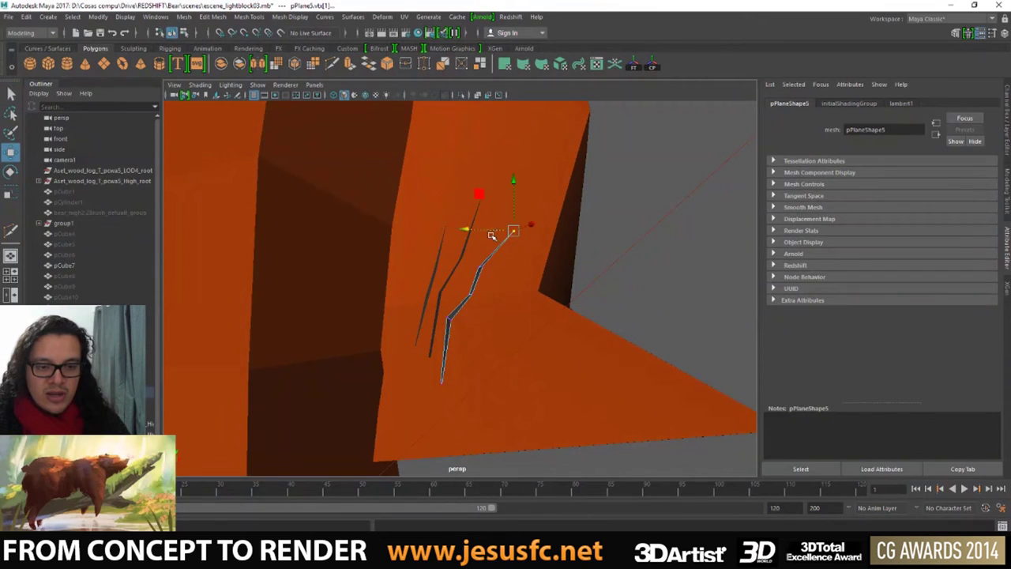
{"action": "left_click", "coordinate": [462, 293]}
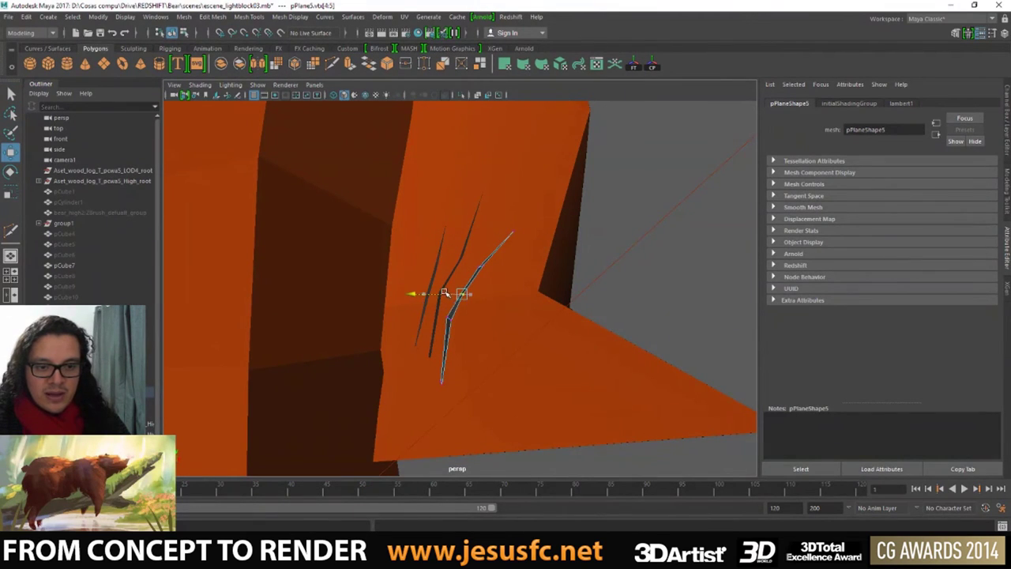
{"action": "left_click_drag", "start_coordinate": [443, 310], "coordinate": [510, 301], "text": "alt"}
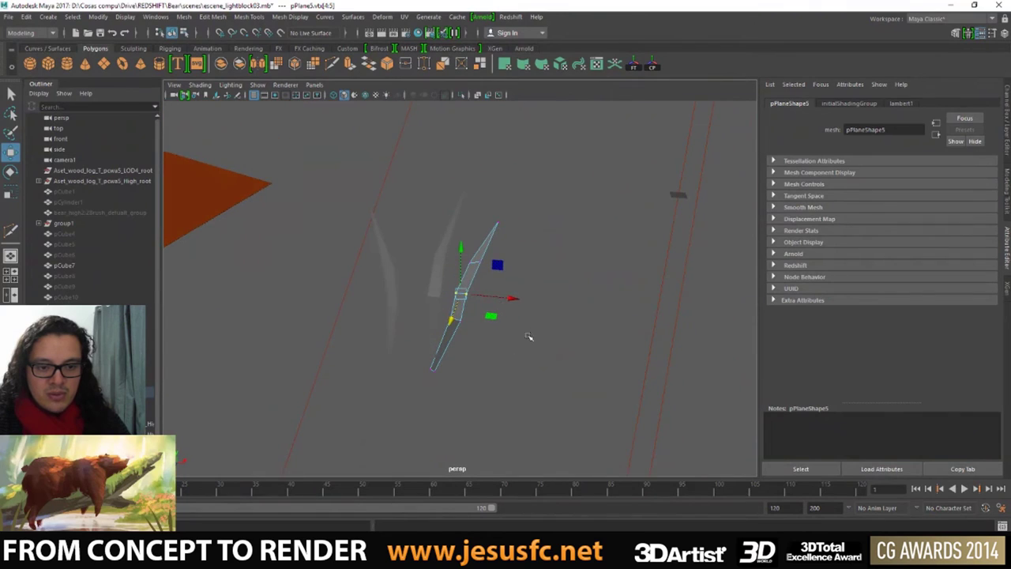
- Show persp and camera1 side by side and inspect the first strip's top vertex
{"action": "key", "text": "space"}
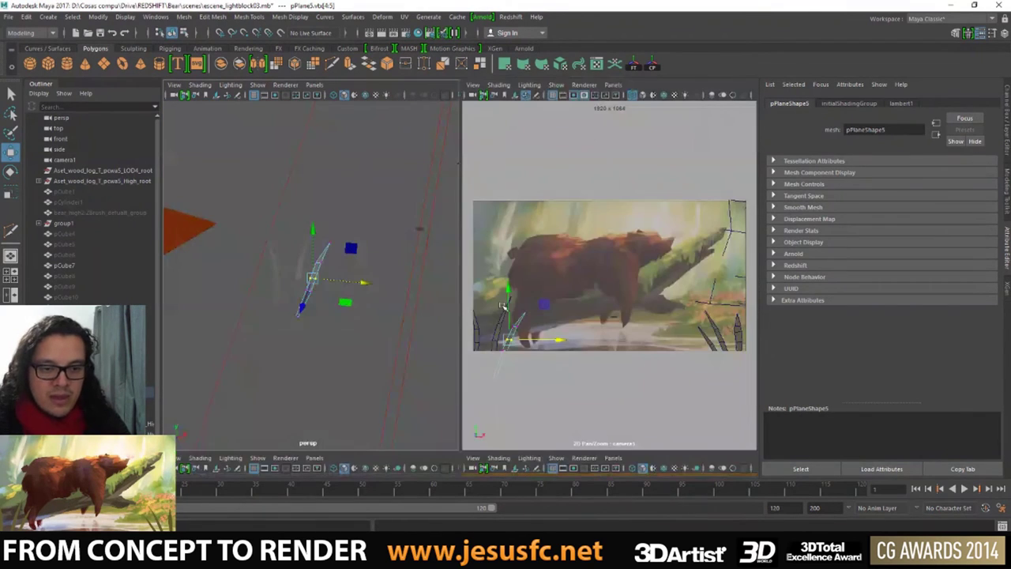
{"action": "mouse_move", "coordinate": [387, 294]}
{"action": "left_mouse_down", "text": "alt"}
{"action": "mouse_move", "coordinate": [263, 233]}
{"action": "mouse_move", "coordinate": [354, 237]}
{"action": "mouse_move", "coordinate": [334, 255]}
{"action": "mouse_move", "coordinate": [352, 269]}
{"action": "mouse_move", "coordinate": [292, 260]}
{"action": "left_mouse_up", "text": "alt"}
{"action": "key", "text": "q"}
{"action": "left_click", "coordinate": [337, 249]}
{"action": "key", "text": "w"}
{"action": "key", "text": "F8"}
{"action": "key", "text": "q"}
- Move the next grass strip down and to the left, nudging it sideways
{"action": "left_click", "coordinate": [302, 261]}
{"action": "right_click_drag", "start_coordinate": [292, 261], "coordinate": [273, 227]}
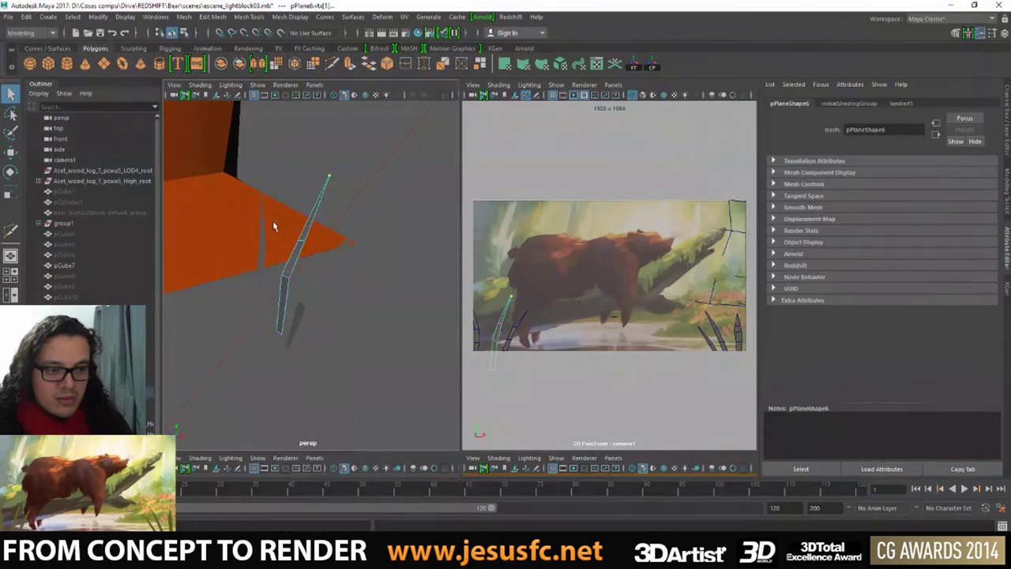
{"action": "left_click", "coordinate": [304, 235]}
{"action": "key", "text": "w"}
{"action": "mouse_move", "coordinate": [330, 253]}
{"action": "left_mouse_down", "text": "alt"}
{"action": "mouse_move", "coordinate": [299, 257]}
{"action": "mouse_move", "coordinate": [257, 283]}
{"action": "mouse_move", "coordinate": [272, 239]}
{"action": "mouse_move", "coordinate": [263, 248]}
{"action": "left_mouse_up", "text": "alt"}
{"action": "key", "text": "q"}
{"action": "key", "text": "w"}
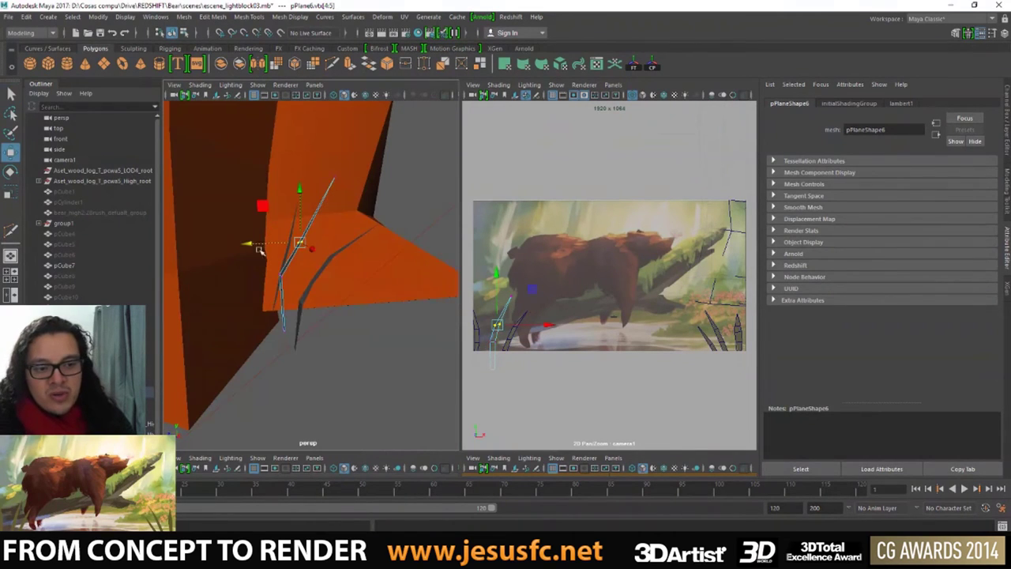
{"action": "middle_click_drag", "start_coordinate": [303, 300], "coordinate": [340, 305]}
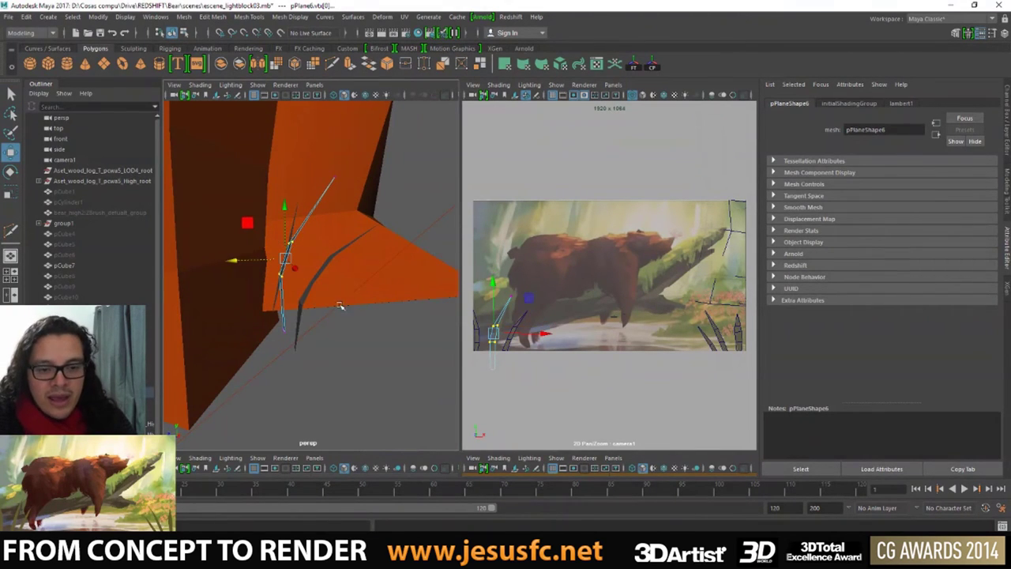
{"action": "left_click_drag", "start_coordinate": [535, 334], "coordinate": [543, 334]}
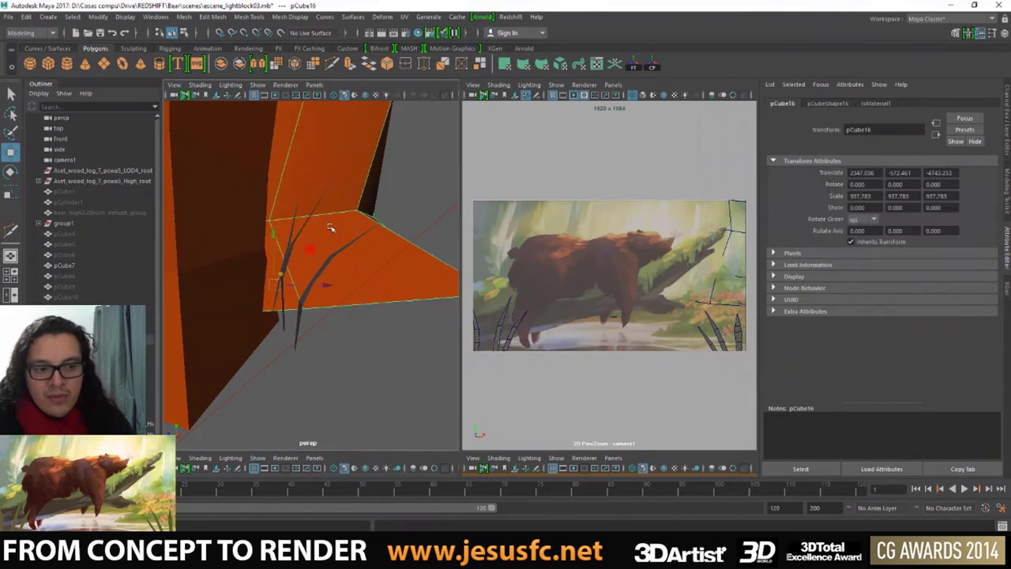
{"action": "left_click_drag", "start_coordinate": [331, 226], "coordinate": [312, 244], "text": "alt"}
{"action": "key", "text": "q"}
- Scale the third strip's upper vertices and select its base vertices, checking camera1
{"action": "left_click", "coordinate": [263, 251]}
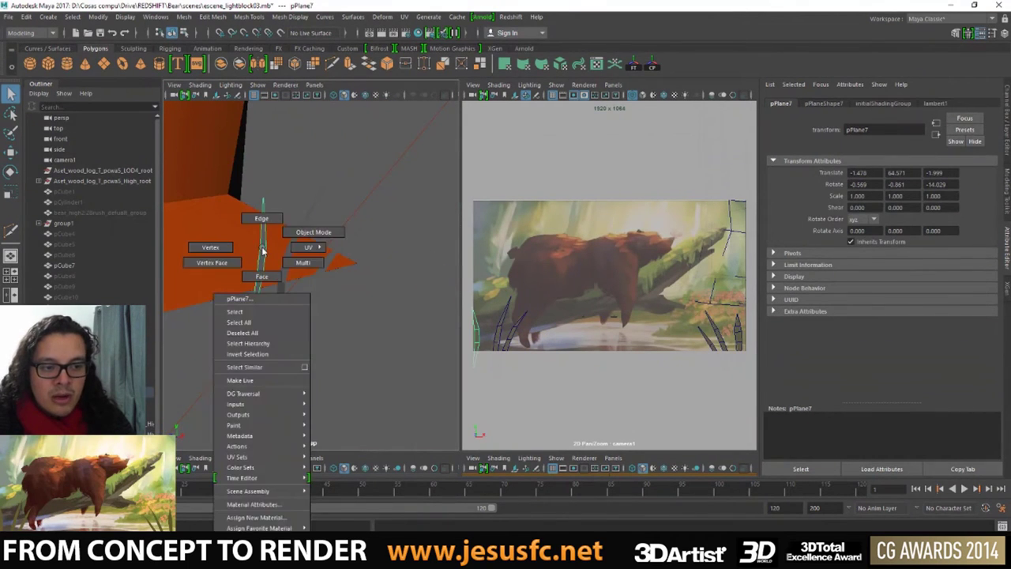
{"action": "right_click_drag", "start_coordinate": [263, 251], "coordinate": [238, 193]}
{"action": "key", "text": "w"}
{"action": "key", "text": "f"}
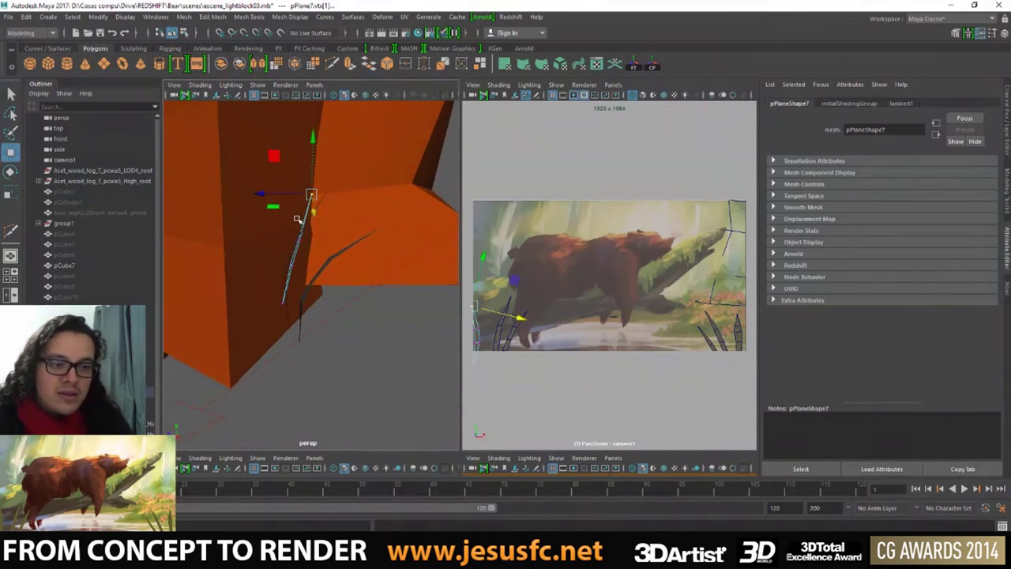
{"action": "key", "text": "q"}
{"action": "left_click_drag", "start_coordinate": [276, 229], "coordinate": [311, 270]}
{"action": "key", "text": "w"}
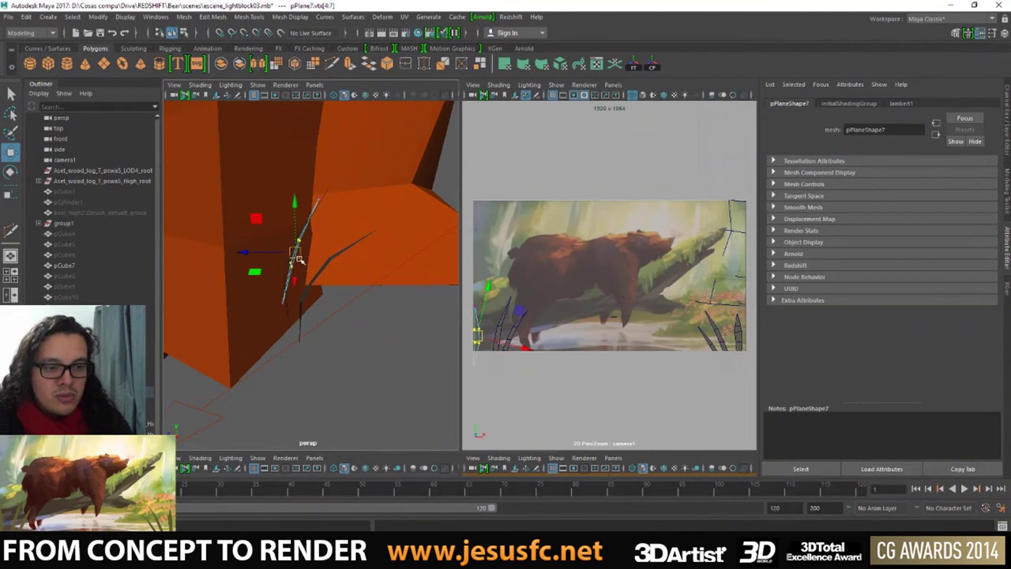
{"action": "key", "text": "q"}
{"action": "key", "text": "r"}
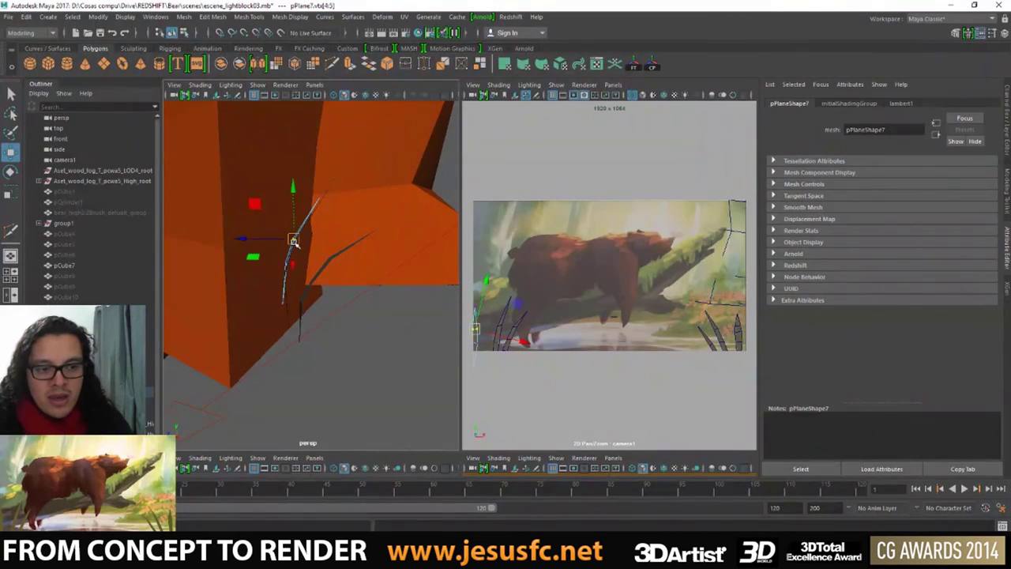
{"action": "key", "text": "space"}
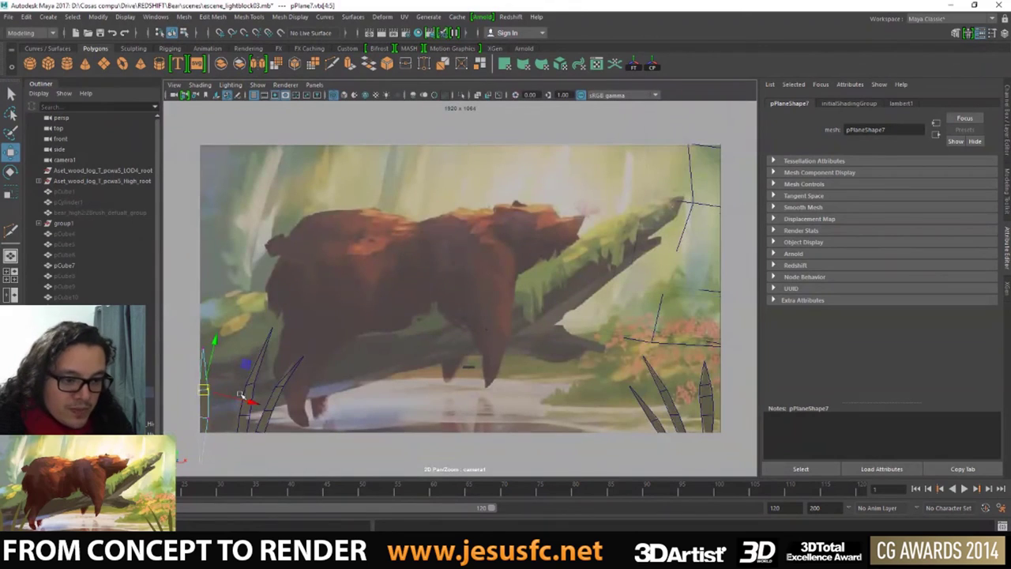
{"action": "left_click_drag", "start_coordinate": [223, 430], "coordinate": [223, 431]}
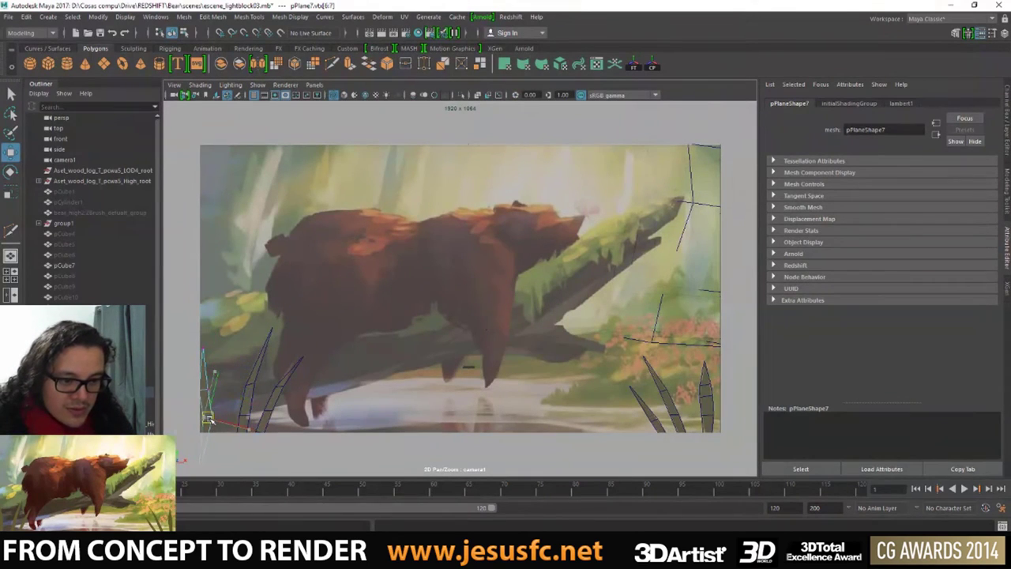
{"action": "key", "text": "q"}
{"action": "key", "text": "w"}
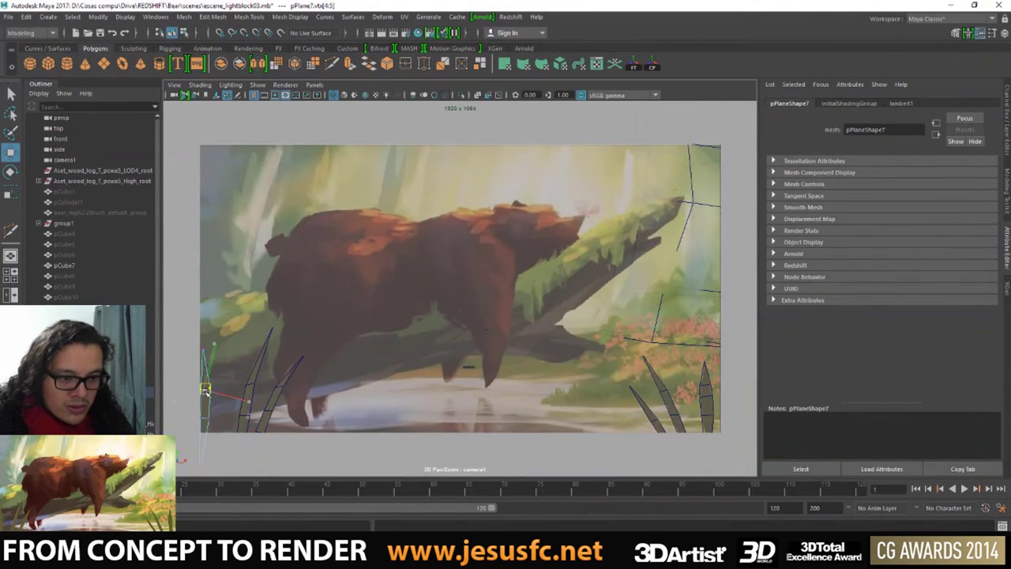
- Bend the left grass strip's lower vertices leftward
{"action": "left_click", "coordinate": [286, 370]}
{"action": "right_click_drag", "start_coordinate": [290, 272], "coordinate": [269, 271]}
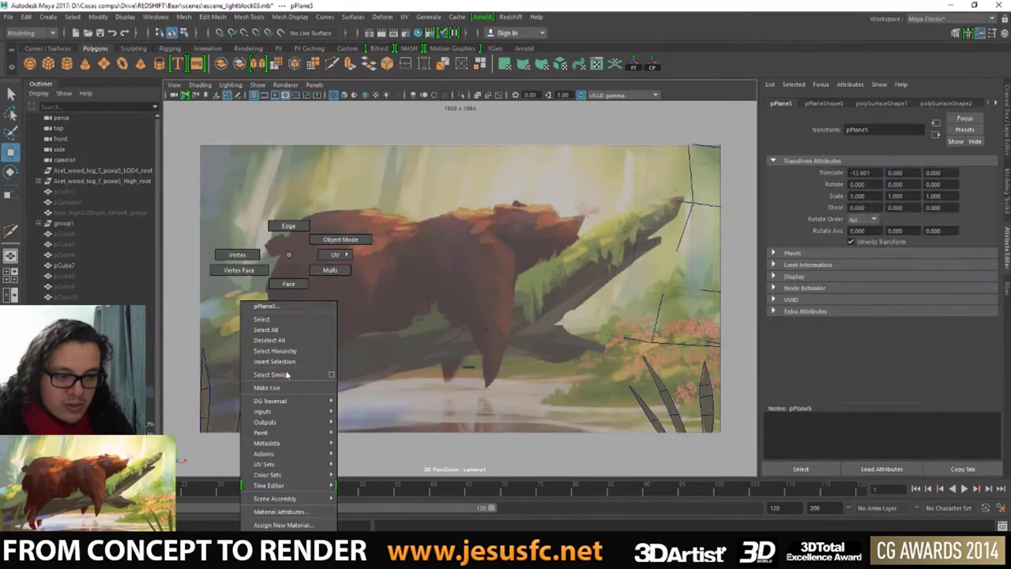
{"action": "mouse_move", "coordinate": [282, 326]}
{"action": "left_mouse_down"}
{"action": "mouse_move", "coordinate": [330, 373]}
{"action": "mouse_move", "coordinate": [297, 357]}
{"action": "left_mouse_up"}
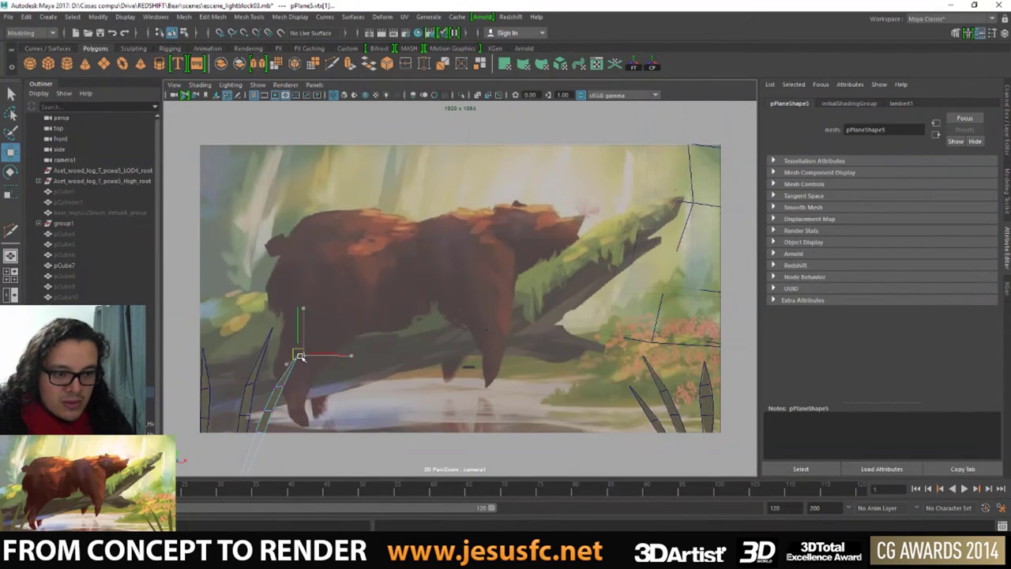
{"action": "left_click_drag", "start_coordinate": [249, 420], "coordinate": [252, 422]}
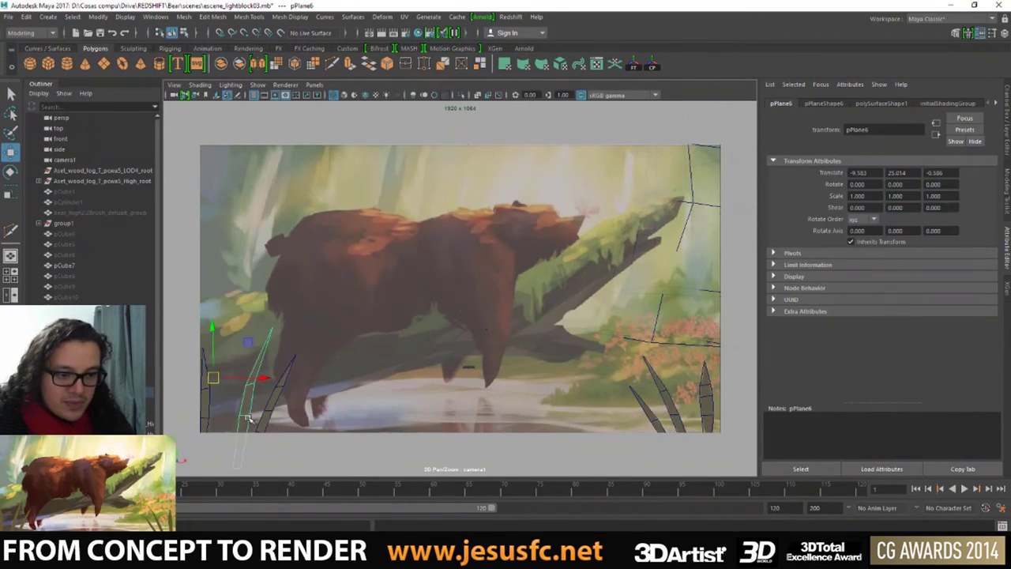
{"action": "right_click_drag", "start_coordinate": [256, 273], "coordinate": [201, 268]}
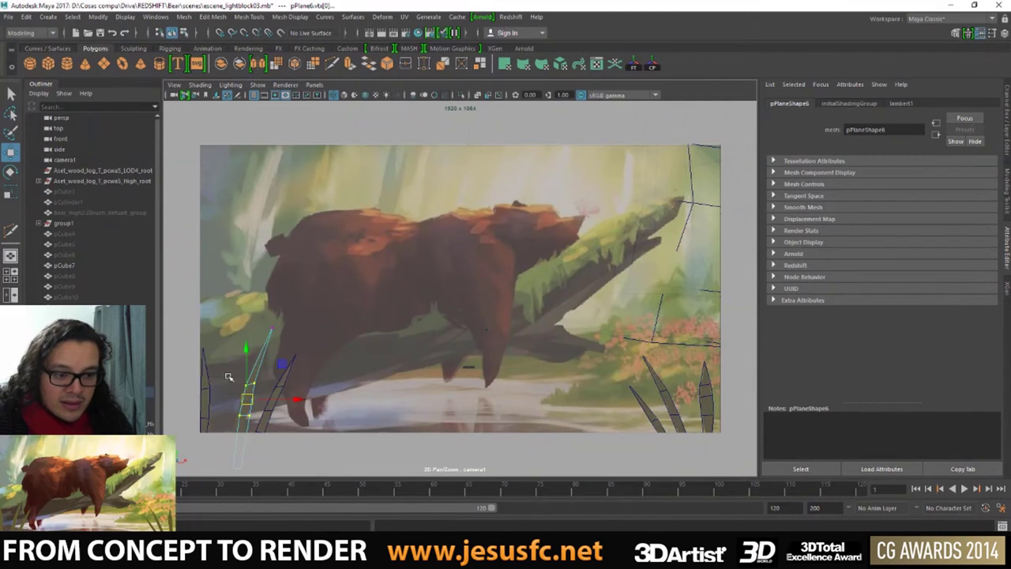
{"action": "left_click_drag", "start_coordinate": [228, 377], "coordinate": [269, 426]}
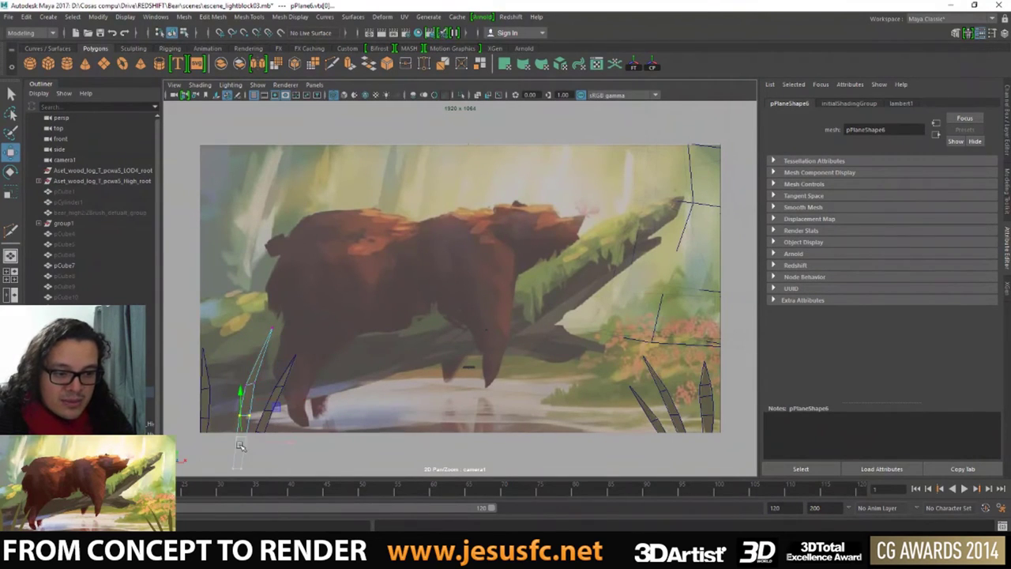
{"action": "middle_click_drag", "start_coordinate": [241, 445], "coordinate": [235, 445]}
{"action": "left_click_drag", "start_coordinate": [256, 394], "coordinate": [259, 387]}
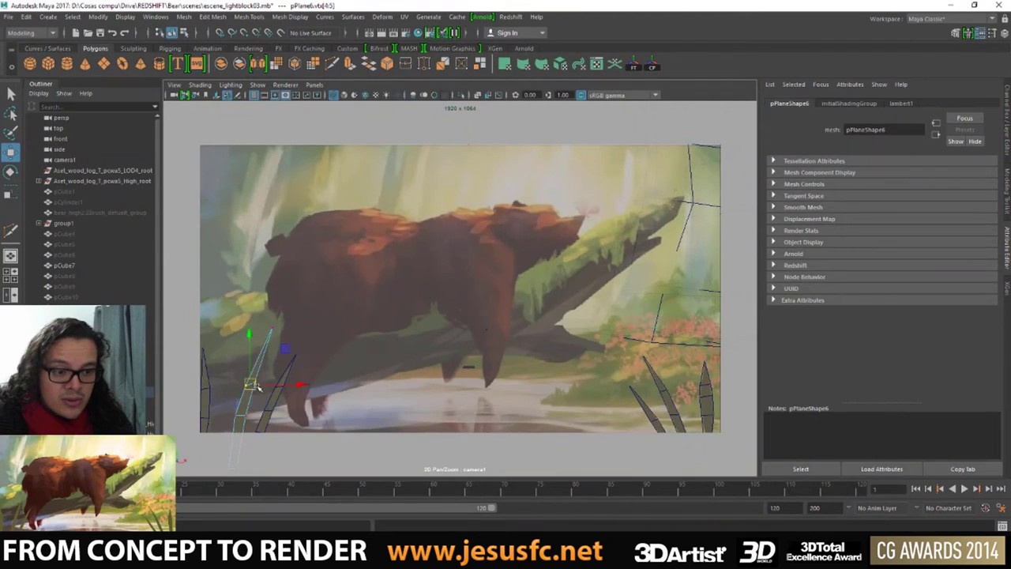
- Nudge a vertex of the neighbouring strip pPlane5 slightly right
{"action": "left_click", "coordinate": [286, 359]}
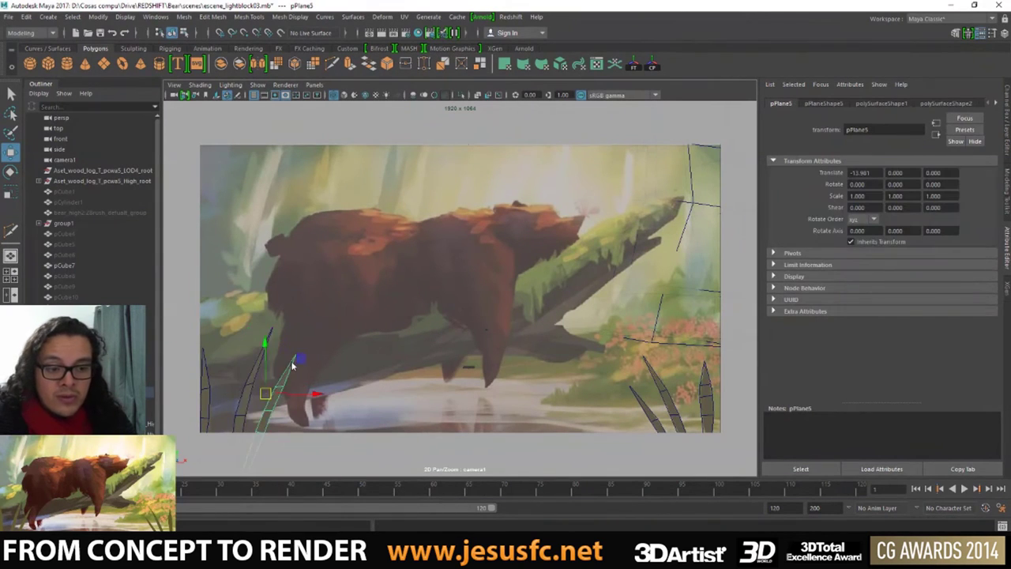
{"action": "right_click_drag", "start_coordinate": [288, 276], "coordinate": [283, 322]}
{"action": "middle_click_drag", "start_coordinate": [283, 322], "coordinate": [286, 322]}
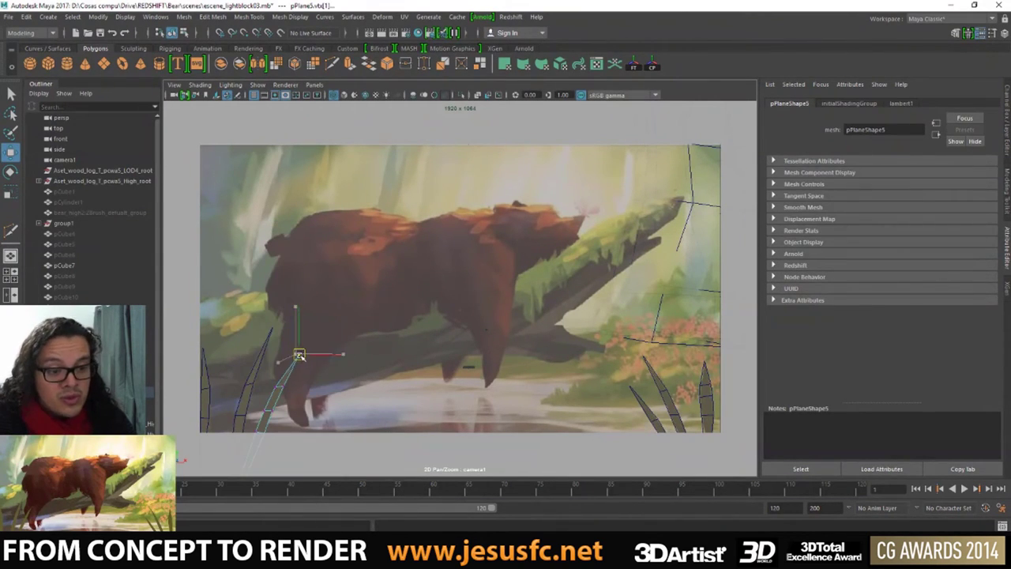
{"action": "key", "text": "space"}
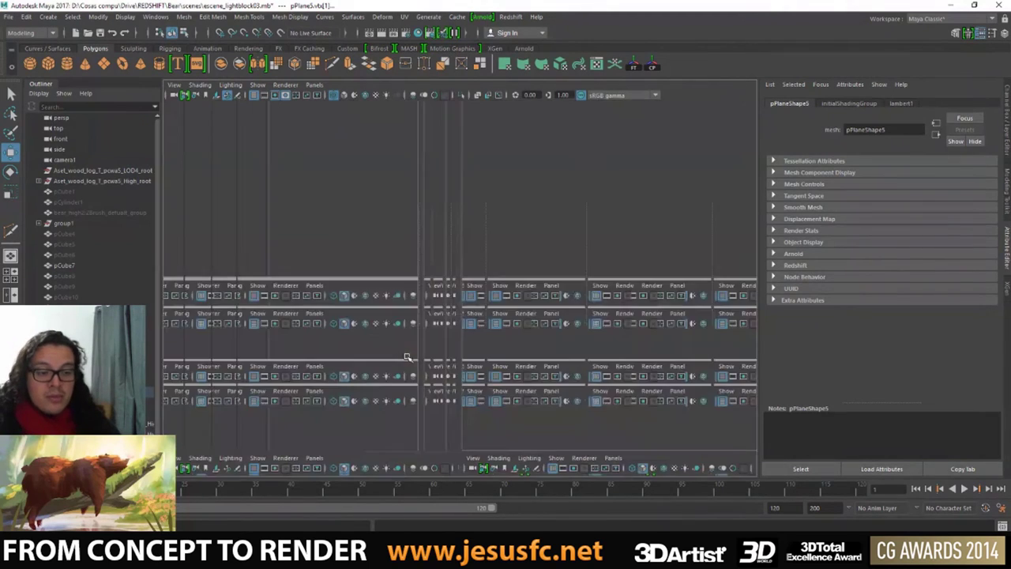
- Select a grass strip and adjust one of its vertices, checking the result in camera1
{"action": "left_click", "coordinate": [342, 300]}
{"action": "mouse_move", "coordinate": [342, 300]}
{"action": "left_mouse_down", "text": "alt"}
{"action": "mouse_move", "coordinate": [305, 293]}
{"action": "mouse_move", "coordinate": [384, 274]}
{"action": "mouse_move", "coordinate": [287, 266]}
{"action": "mouse_move", "coordinate": [260, 289]}
{"action": "mouse_move", "coordinate": [368, 312]}
{"action": "mouse_move", "coordinate": [292, 305]}
{"action": "left_mouse_up", "text": "alt"}
{"action": "key", "text": "space"}
{"action": "key", "text": "space"}
{"action": "left_click", "coordinate": [355, 268]}
{"action": "mouse_move", "coordinate": [354, 268]}
{"action": "left_mouse_down", "text": "alt"}
{"action": "mouse_move", "coordinate": [395, 293]}
{"action": "mouse_move", "coordinate": [368, 289]}
{"action": "left_mouse_up", "text": "alt"}
{"action": "key", "text": "q"}
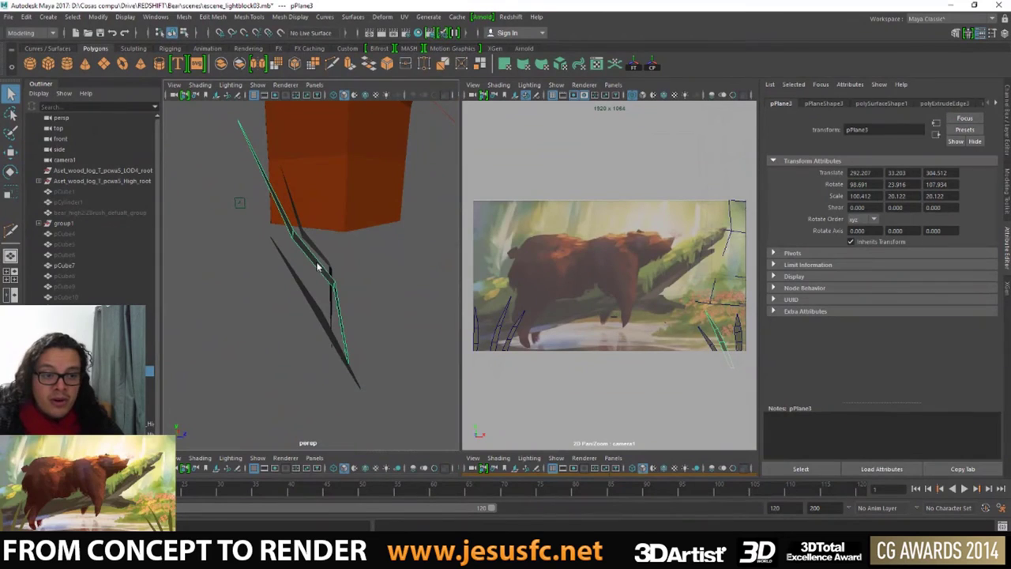
{"action": "right_click_drag", "start_coordinate": [317, 267], "coordinate": [273, 255]}
{"action": "key", "text": "w"}
{"action": "left_click", "coordinate": [293, 233]}
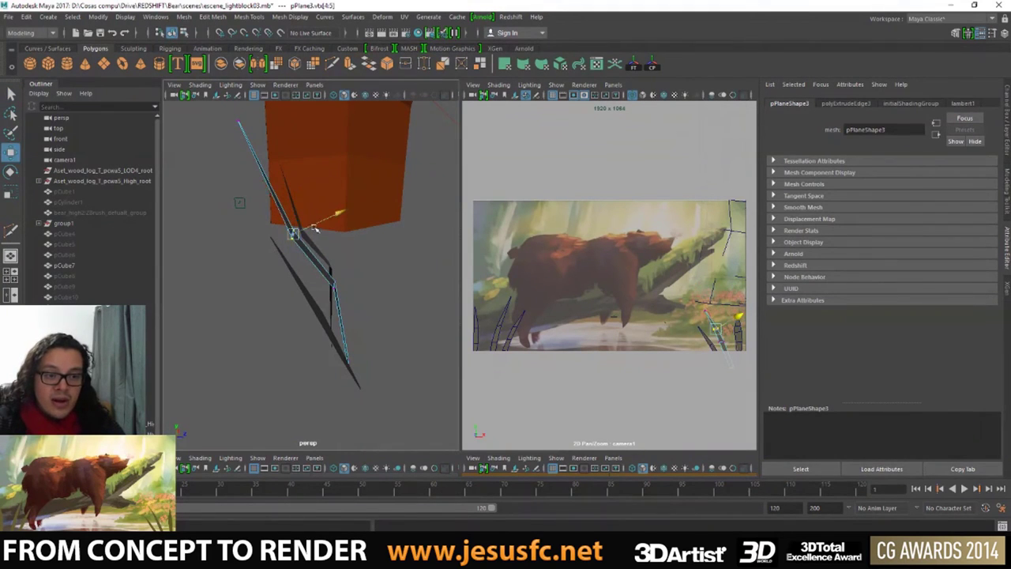
{"action": "key", "text": "space"}
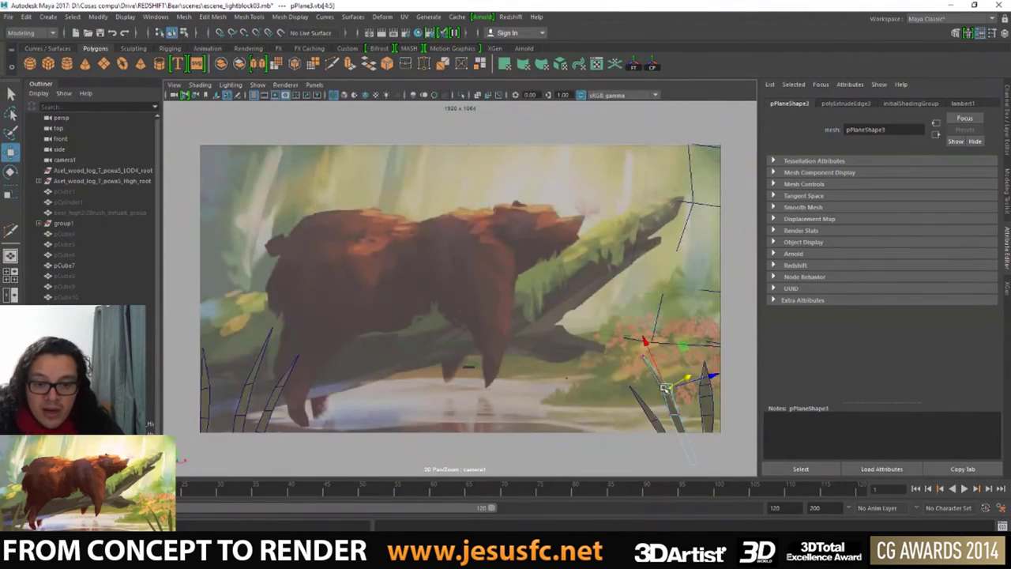
{"action": "left_click", "coordinate": [662, 390]}
{"action": "key", "text": "space"}
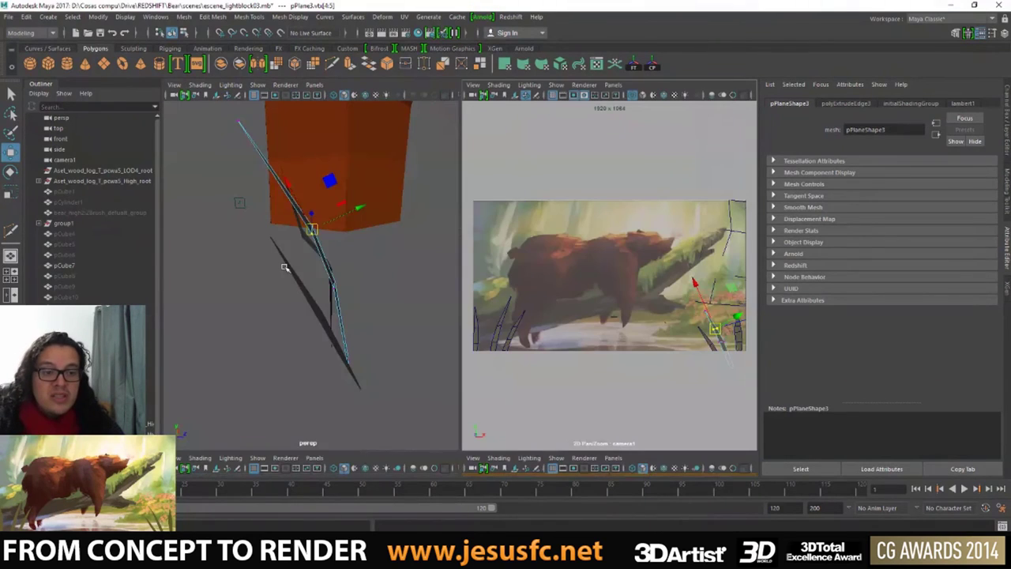
- Select the crossing grass blade, comparing the persp and camera1 views against the concept
{"action": "right_click_drag", "start_coordinate": [308, 250], "coordinate": [308, 231]}
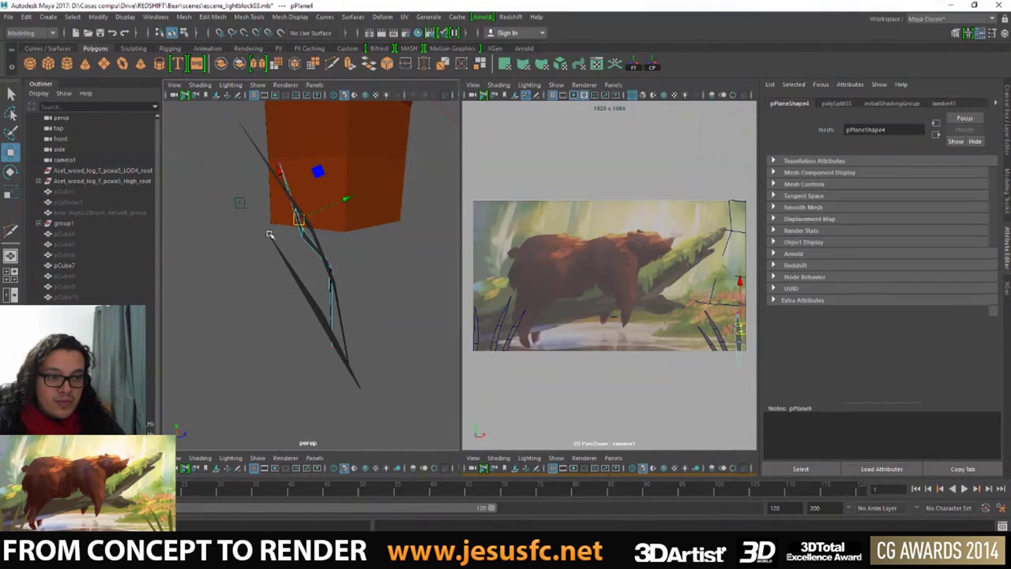
{"action": "left_click_drag", "start_coordinate": [308, 250], "coordinate": [280, 232], "text": "alt"}
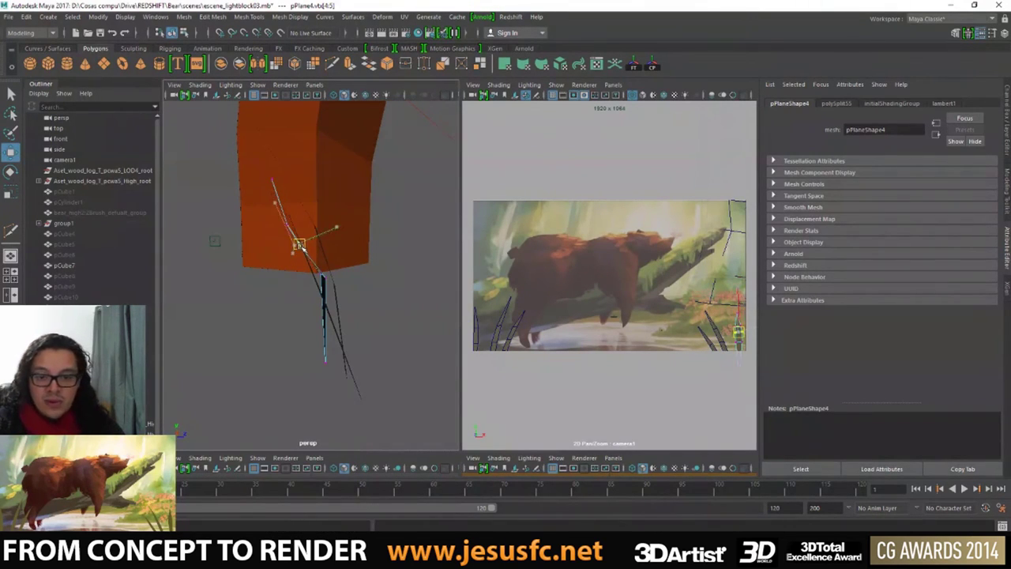
{"action": "key", "text": "space"}
{"action": "key", "text": "space"}
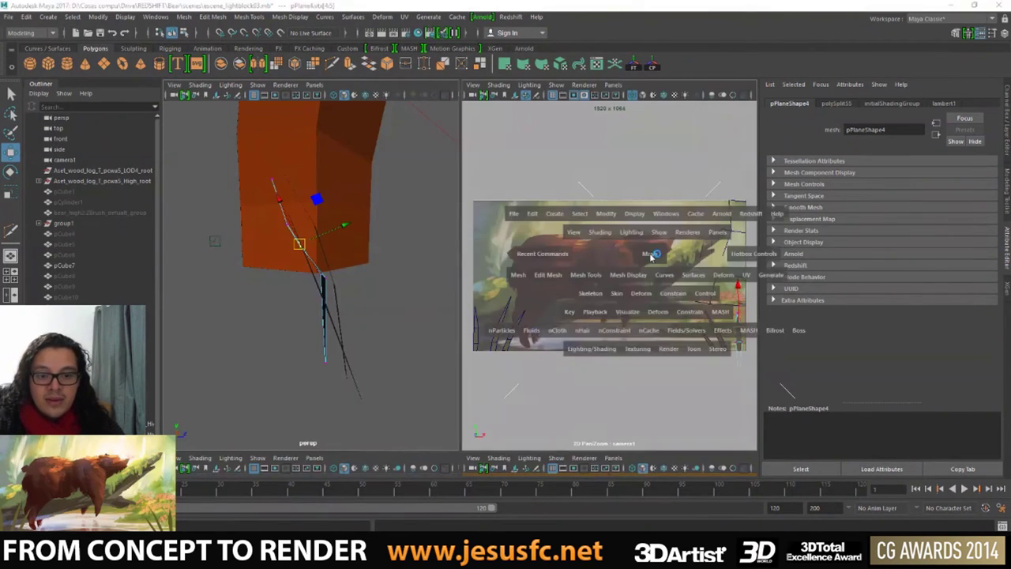
{"action": "key", "text": "space"}
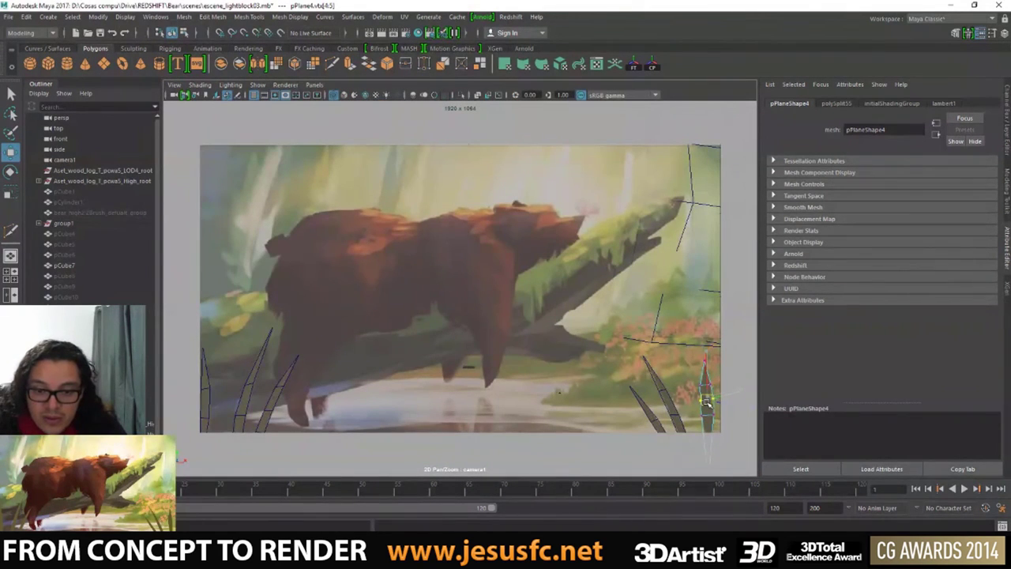
{"action": "key", "text": "space"}
{"action": "key", "text": "q"}
{"action": "left_click_drag", "start_coordinate": [267, 221], "coordinate": [301, 260]}
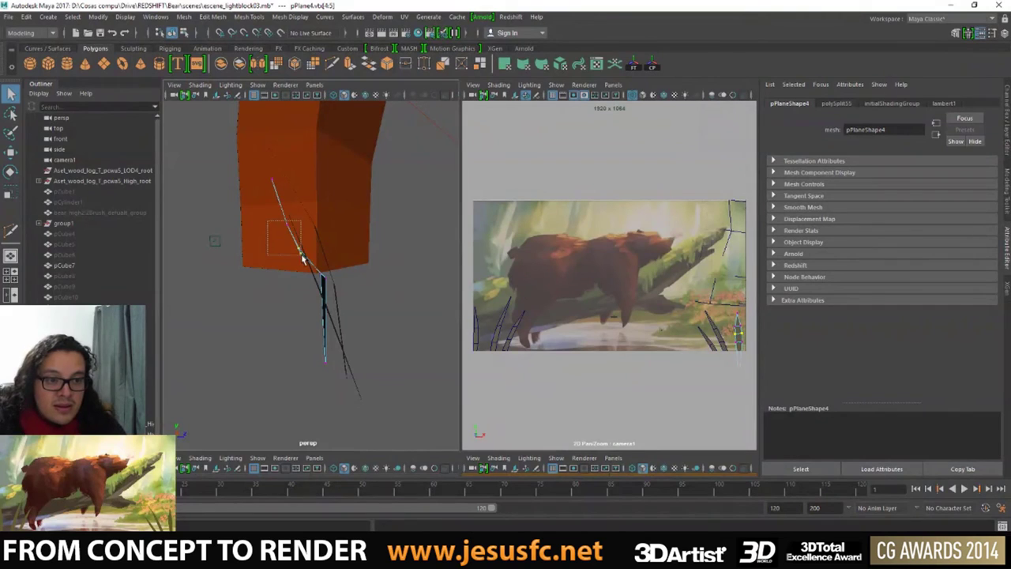
{"action": "key", "text": "w"}
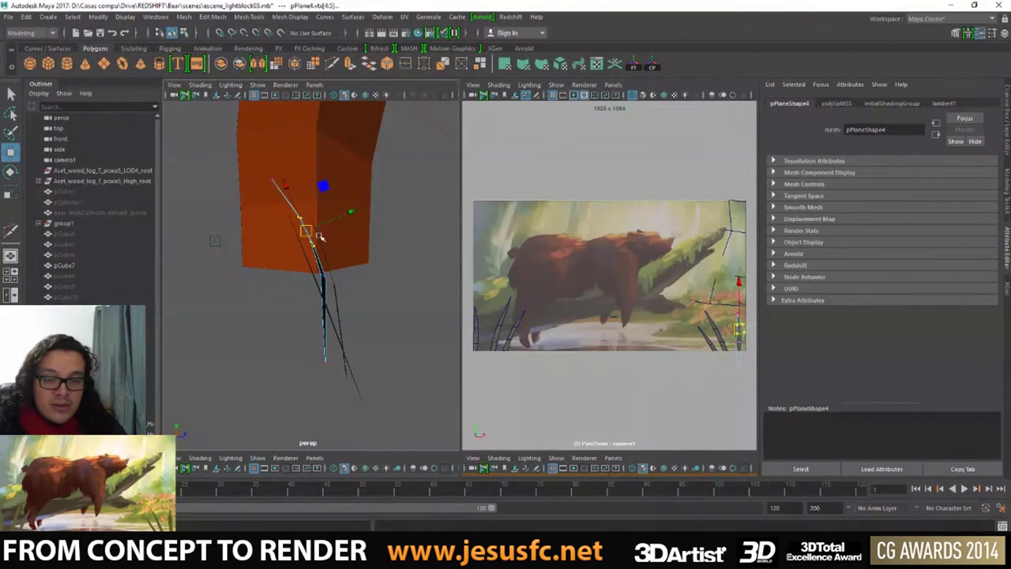
- Rotate the grass blade and scale it taller in the camera1 view
{"action": "key", "text": "space"}
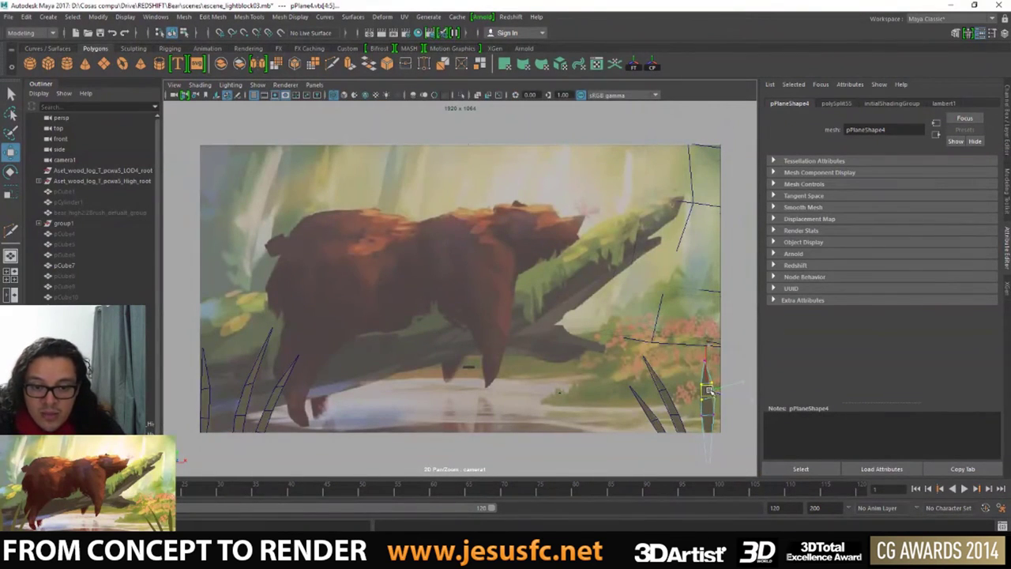
{"action": "key", "text": "q"}
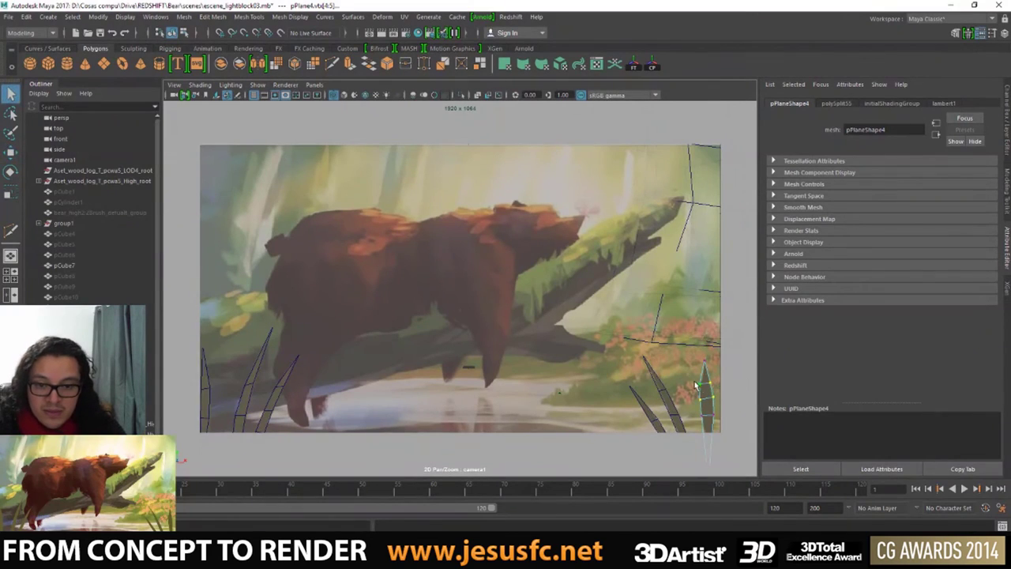
{"action": "key", "text": "r"}
{"action": "key", "text": "e"}
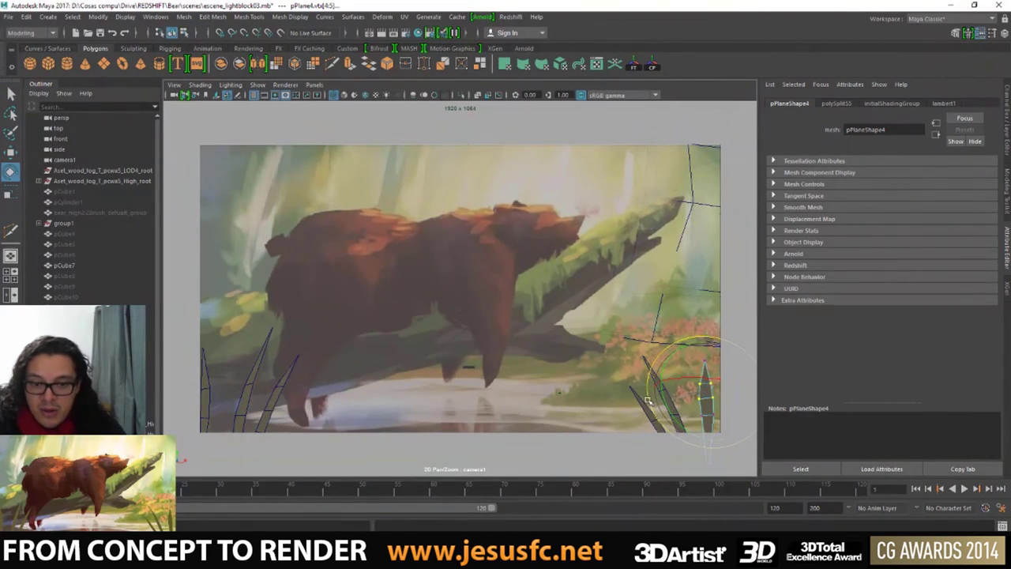
{"action": "key", "text": "r"}
{"action": "left_click_drag", "start_coordinate": [704, 354], "coordinate": [704, 345]}
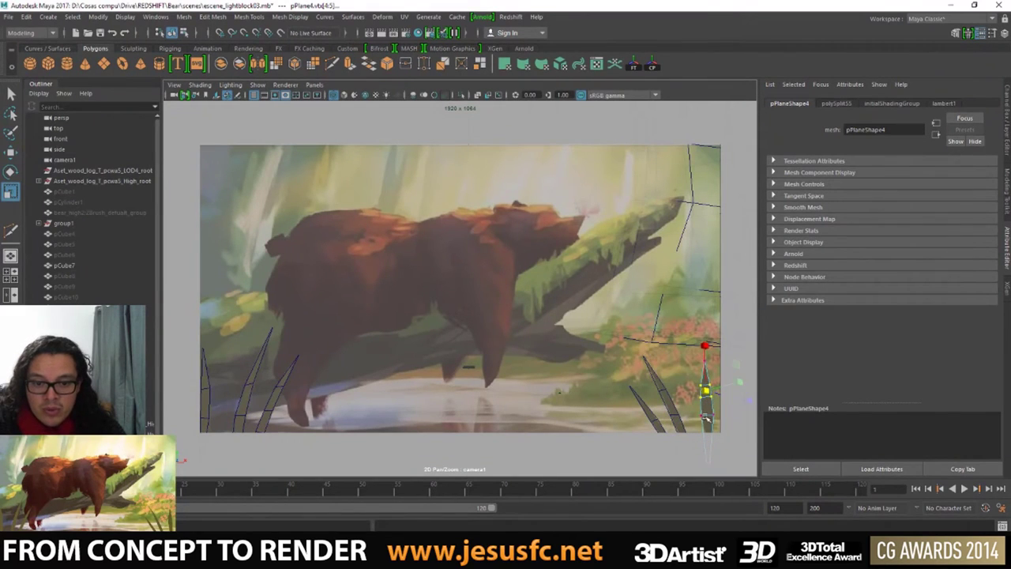
{"action": "key", "text": "w"}
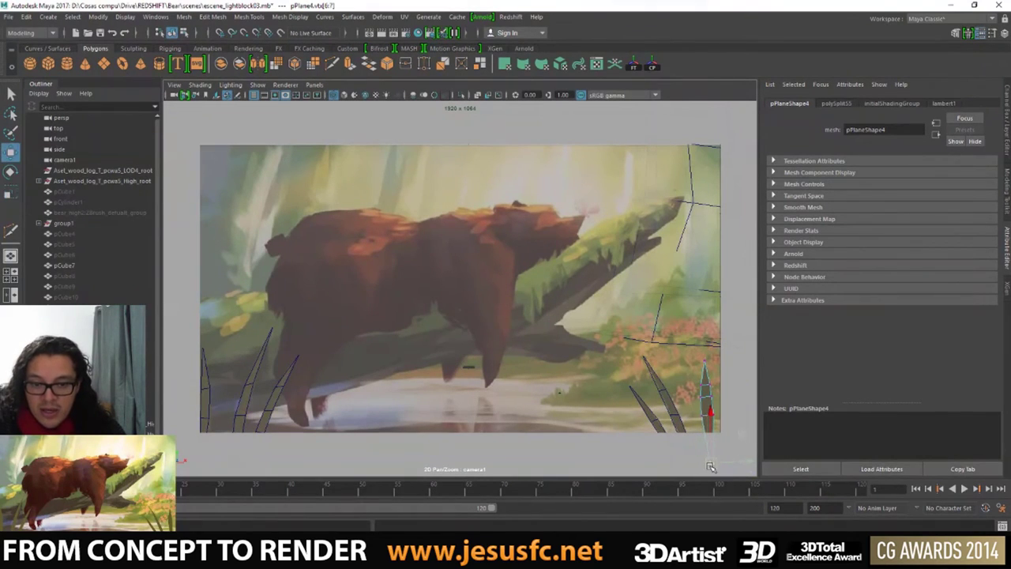
- Frame the neighbouring grass blade and select a vertex on it
{"action": "left_click", "coordinate": [639, 403]}
{"action": "key", "text": "space"}
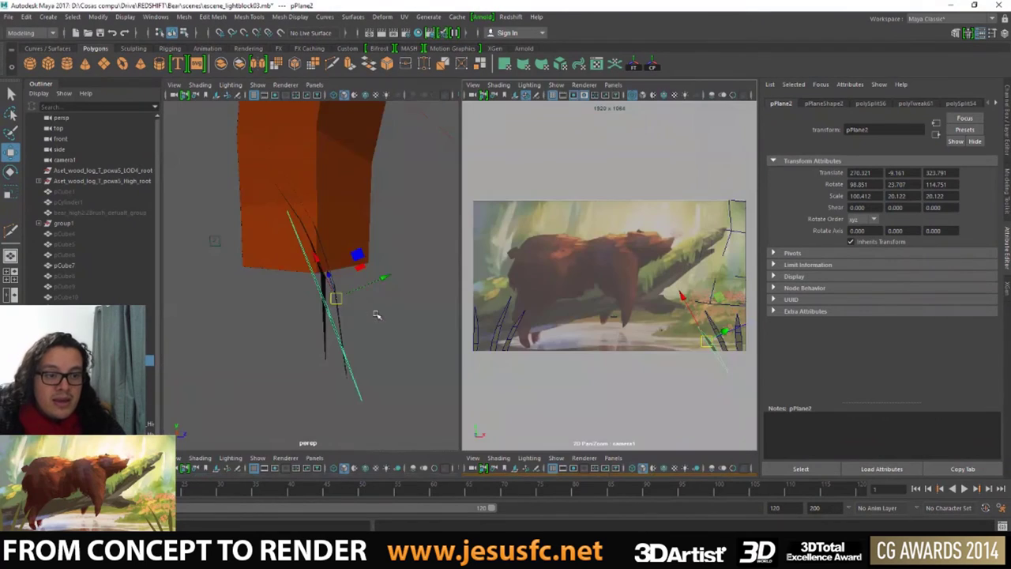
{"action": "key", "text": "f"}
{"action": "left_click_drag", "start_coordinate": [358, 277], "coordinate": [323, 307], "text": "alt"}
{"action": "key", "text": "q"}
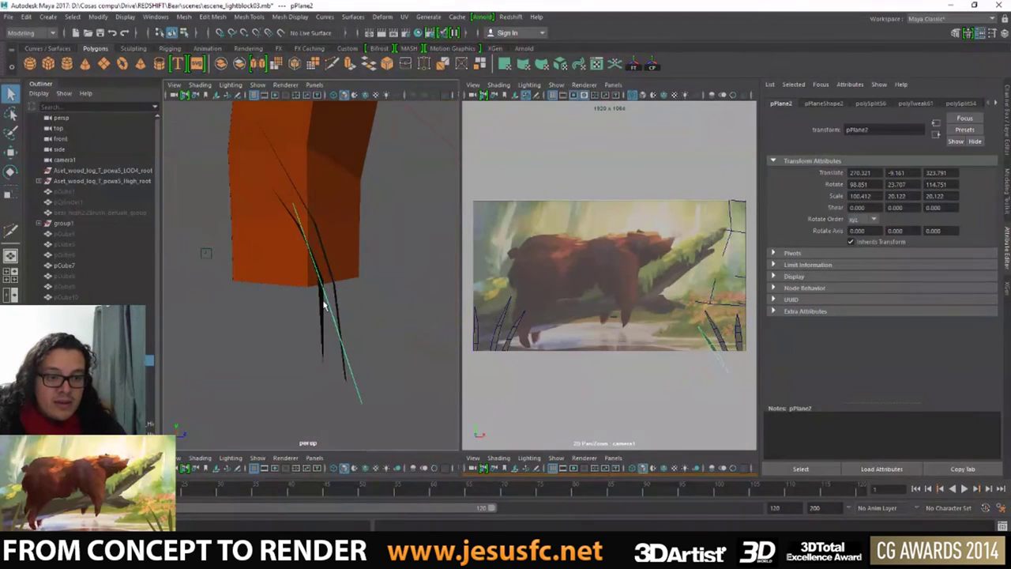
{"action": "right_click_drag", "start_coordinate": [330, 302], "coordinate": [304, 296]}
{"action": "mouse_move", "coordinate": [316, 300]}
{"action": "left_mouse_down", "text": "alt"}
{"action": "mouse_move", "coordinate": [388, 356]}
{"action": "mouse_move", "coordinate": [371, 348]}
{"action": "left_mouse_up", "text": "alt"}
{"action": "left_click", "coordinate": [351, 330]}
- Move the blade's vertices to bend it to match the concept in camera1
{"action": "key", "text": "w"}
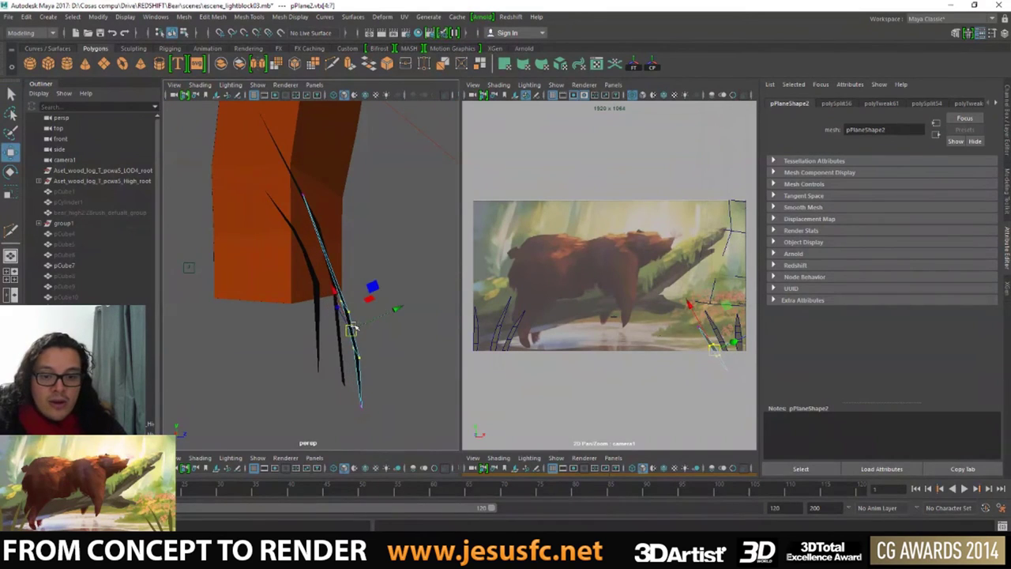
{"action": "key", "text": "space"}
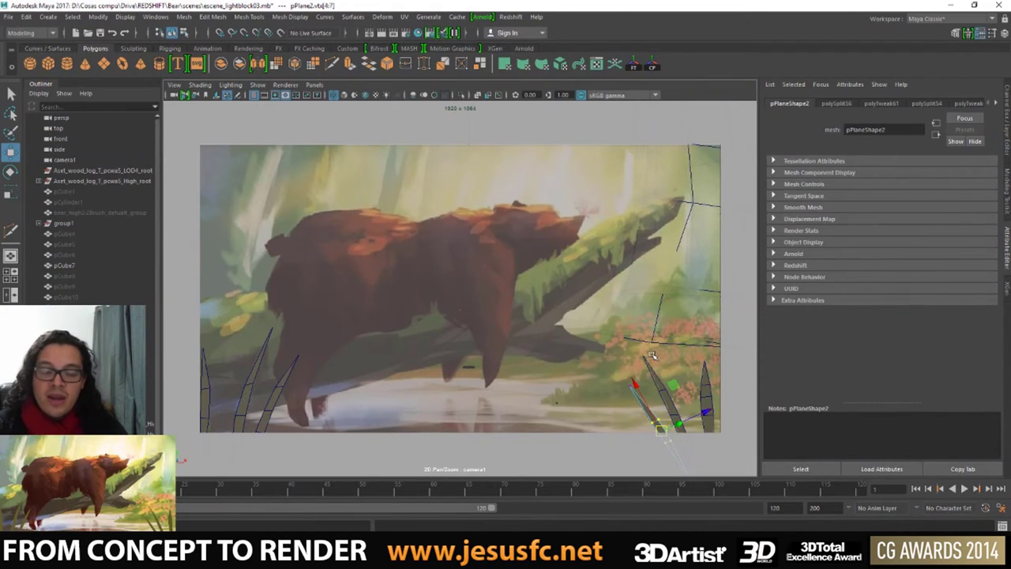
{"action": "key", "text": "space"}
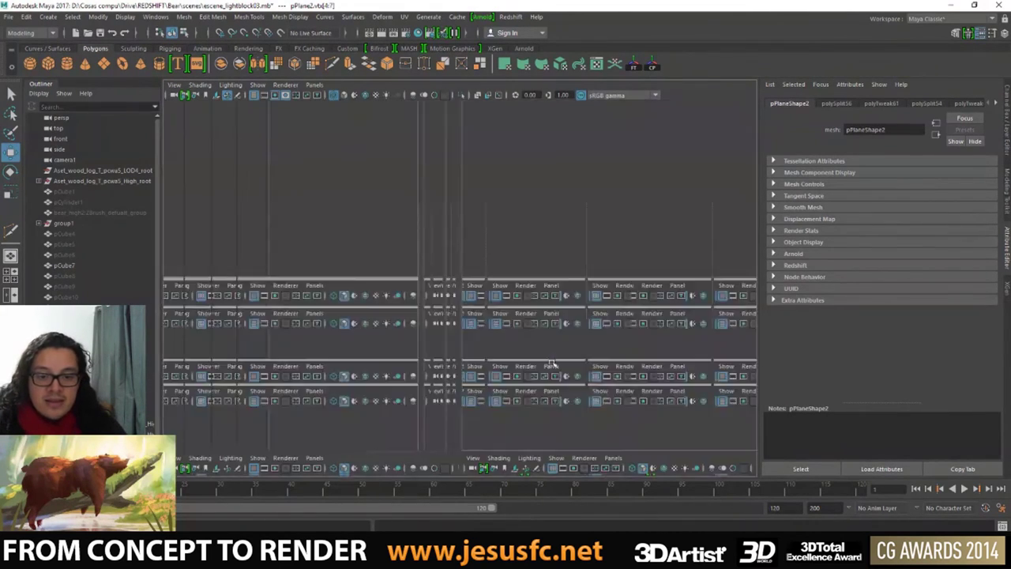
{"action": "mouse_move", "coordinate": [339, 300]}
{"action": "left_mouse_down", "text": "alt"}
{"action": "mouse_move", "coordinate": [373, 308]}
{"action": "mouse_move", "coordinate": [327, 282]}
{"action": "left_mouse_up", "text": "alt"}
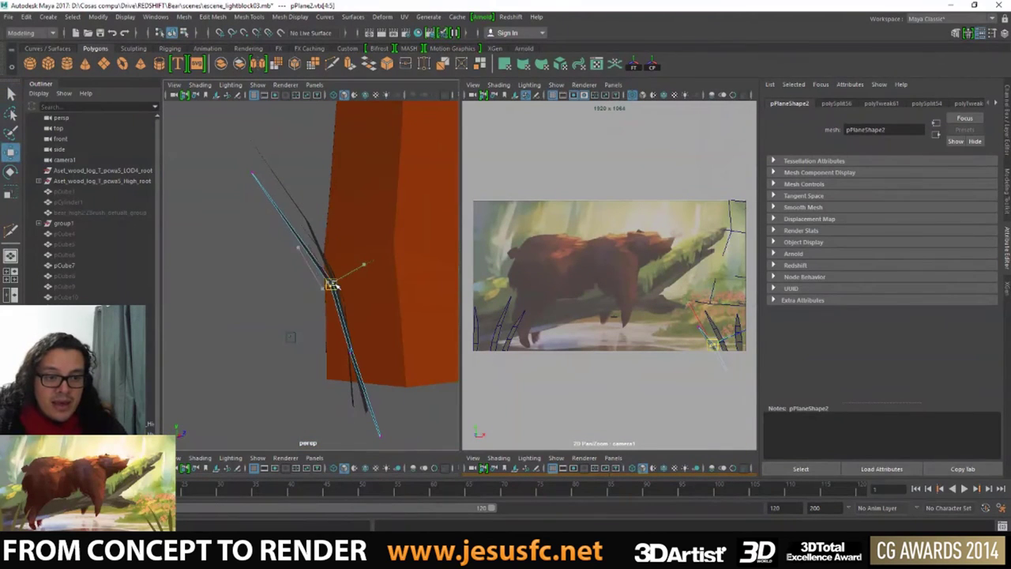
{"action": "left_click", "coordinate": [357, 350]}
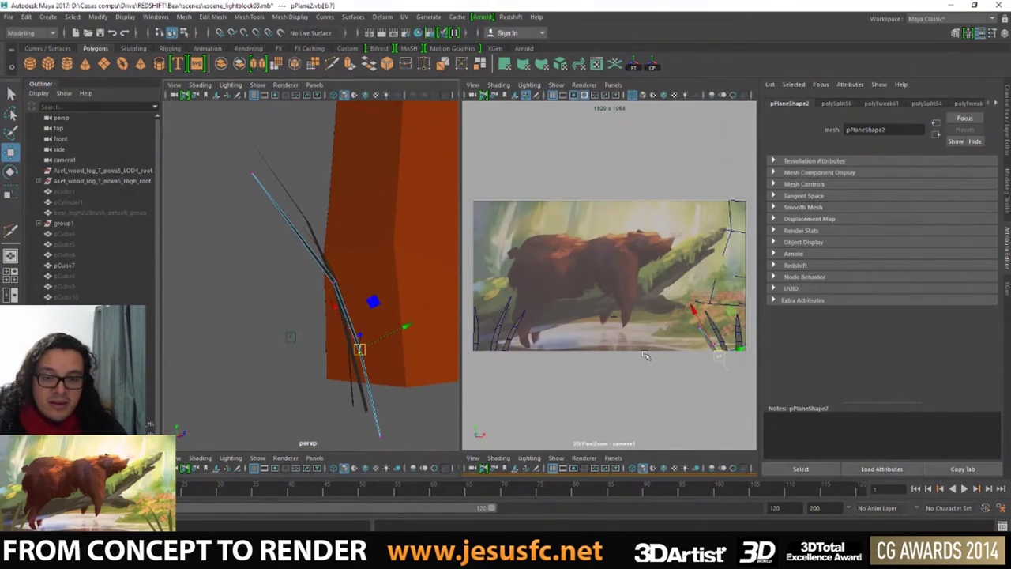
{"action": "key", "text": "space"}
{"action": "mouse_move", "coordinate": [638, 419]}
{"action": "left_mouse_down"}
{"action": "mouse_move", "coordinate": [681, 452]}
{"action": "mouse_move", "coordinate": [655, 435]}
{"action": "left_mouse_up"}
- Check another grass blade in camera1, then deselect and orbit to see the camera
{"action": "key", "text": "q"}
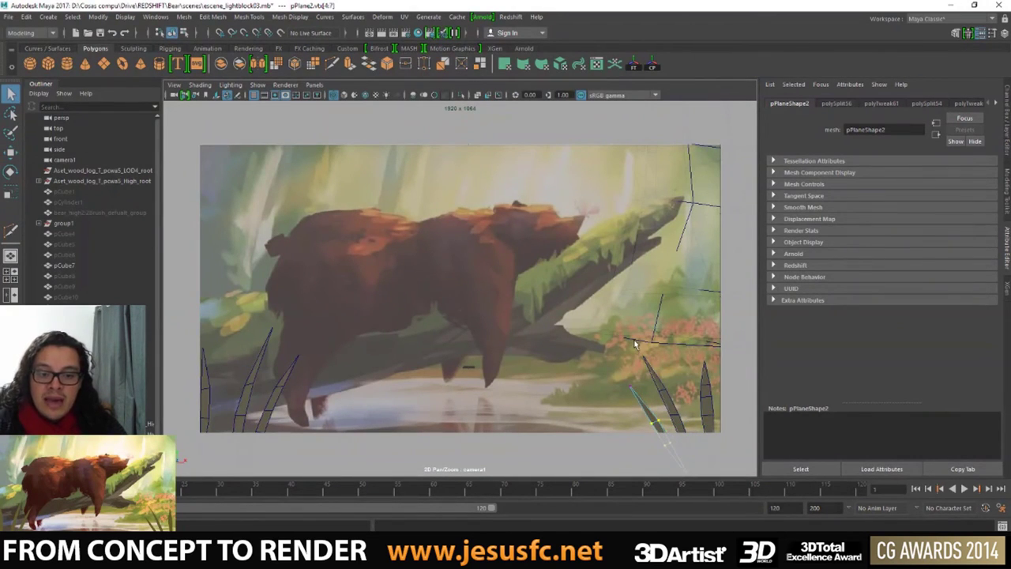
{"action": "left_click", "coordinate": [647, 366]}
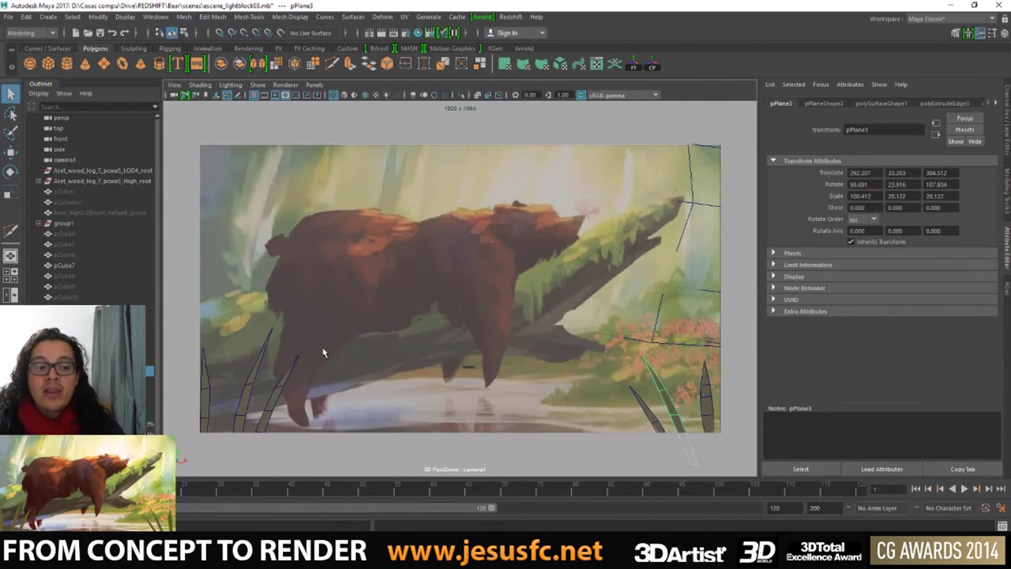
{"action": "key", "text": "space"}
{"action": "left_click", "coordinate": [314, 313]}
{"action": "left_click_drag", "start_coordinate": [377, 300], "coordinate": [290, 299], "text": "alt"}
{"action": "left_click_drag", "start_coordinate": [354, 291], "coordinate": [316, 294], "text": "alt"}
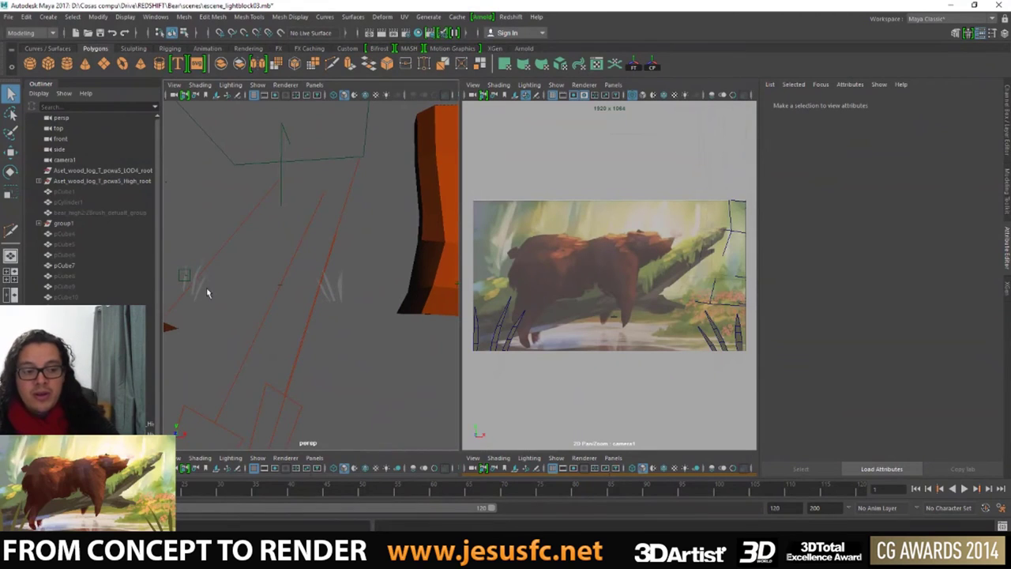
- Unhide all objects with Ctrl+Shift+H and select the ground mesh
{"action": "key", "text": "ctrl+shift+h"}
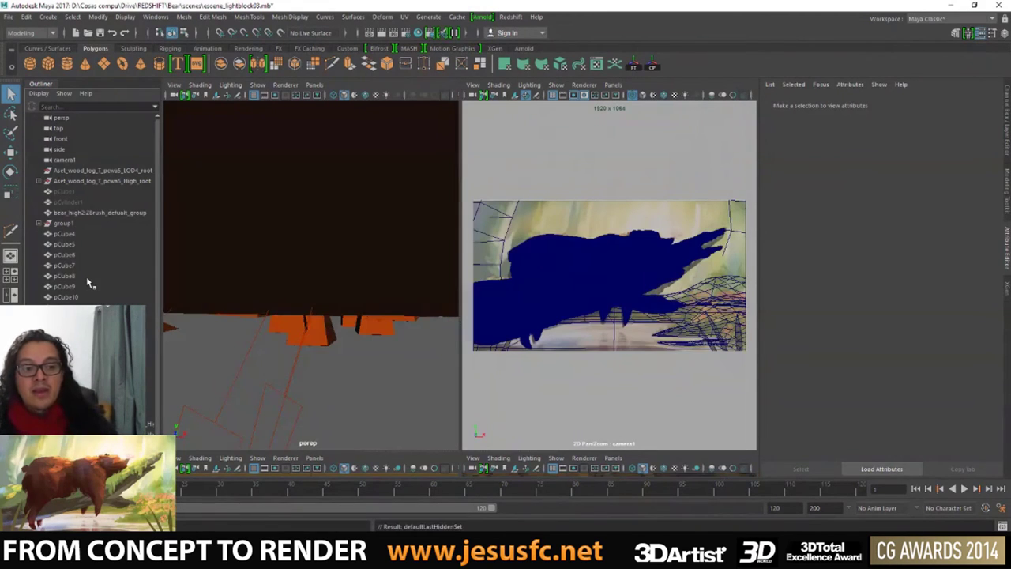
{"action": "mouse_move", "coordinate": [248, 253]}
{"action": "left_mouse_down", "text": "alt"}
{"action": "mouse_move", "coordinate": [352, 293]}
{"action": "mouse_move", "coordinate": [267, 289]}
{"action": "mouse_move", "coordinate": [327, 293]}
{"action": "mouse_move", "coordinate": [293, 271]}
{"action": "mouse_move", "coordinate": [237, 271]}
{"action": "mouse_move", "coordinate": [292, 275]}
{"action": "mouse_move", "coordinate": [223, 284]}
{"action": "left_mouse_up", "text": "alt"}
{"action": "left_click", "coordinate": [202, 269]}
{"action": "mouse_move", "coordinate": [320, 282]}
{"action": "left_mouse_down", "text": "alt"}
{"action": "mouse_move", "coordinate": [274, 282]}
{"action": "mouse_move", "coordinate": [286, 292]}
{"action": "mouse_move", "coordinate": [267, 328]}
{"action": "left_mouse_up", "text": "alt"}
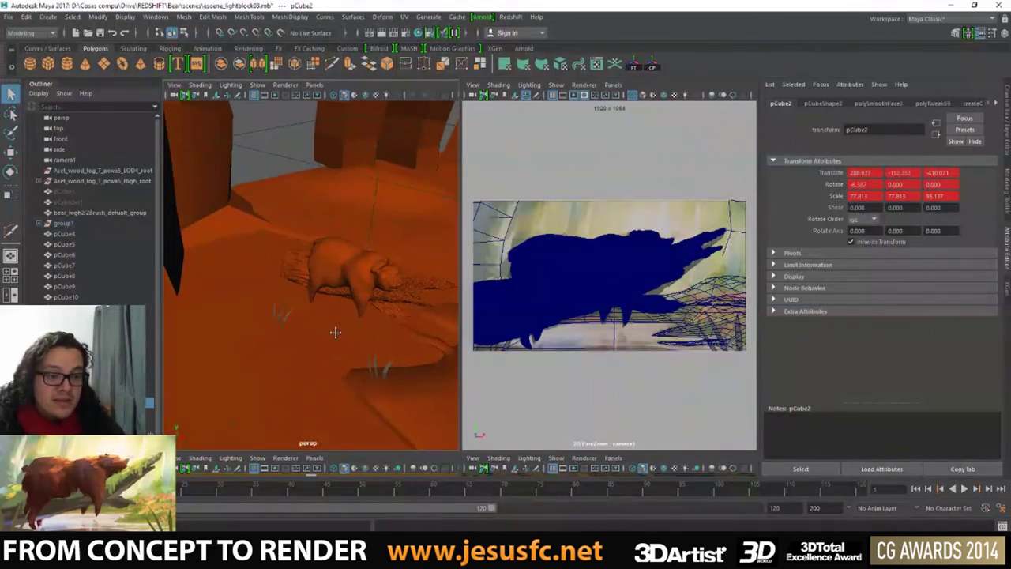
- Create a cube beside the grass, enlarge it and sink it into the ground
{"action": "left_click", "coordinate": [267, 328]}
{"action": "key", "text": "w"}
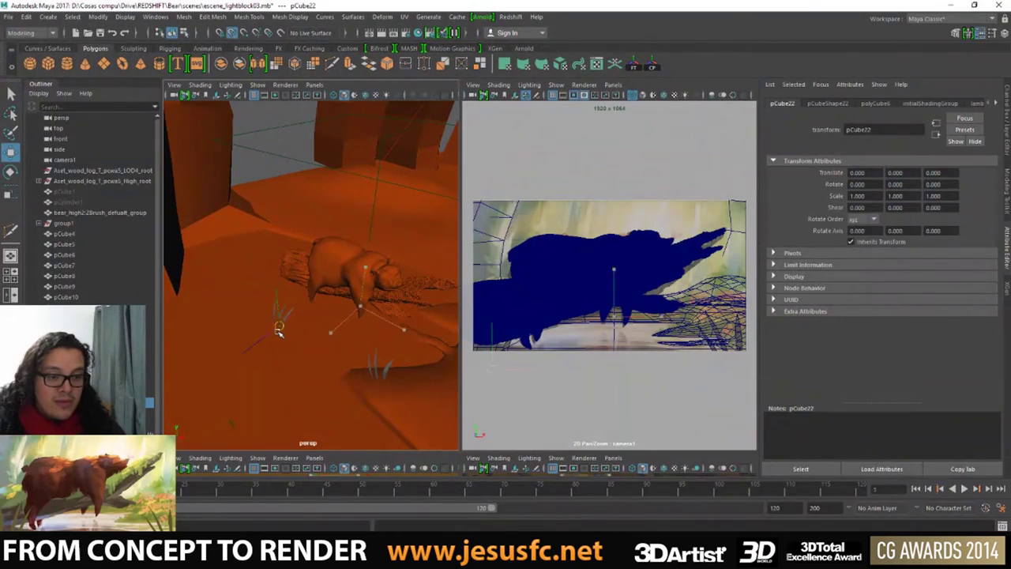
{"action": "middle_click_drag", "start_coordinate": [280, 322], "coordinate": [271, 327]}
{"action": "key", "text": "e"}
{"action": "key", "text": "r"}
{"action": "mouse_move", "coordinate": [279, 323]}
{"action": "left_mouse_down"}
{"action": "mouse_move", "coordinate": [326, 332]}
{"action": "mouse_move", "coordinate": [314, 328]}
{"action": "left_mouse_up"}
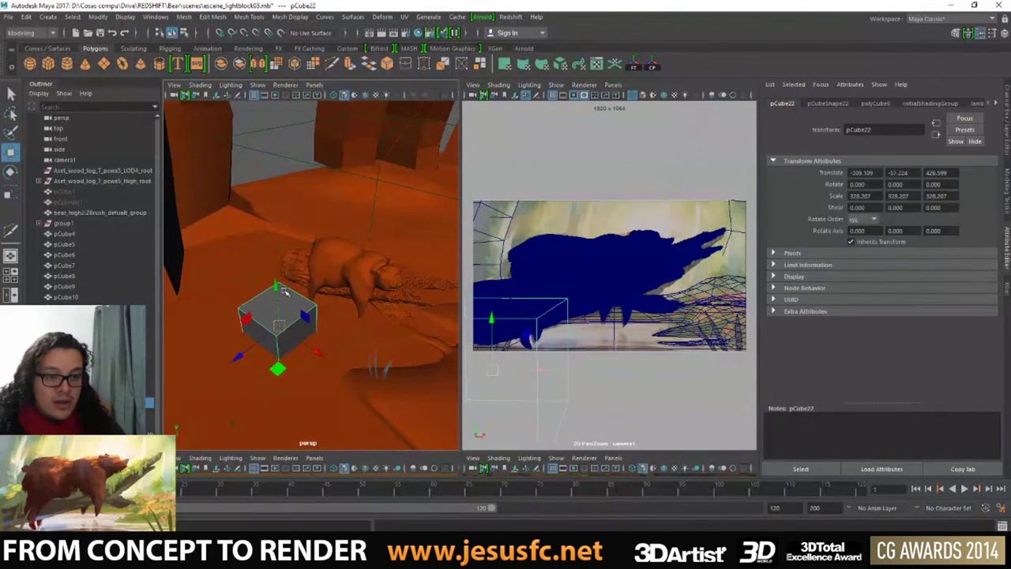
{"action": "key", "text": "w"}
{"action": "left_click_drag", "start_coordinate": [278, 278], "coordinate": [277, 312]}
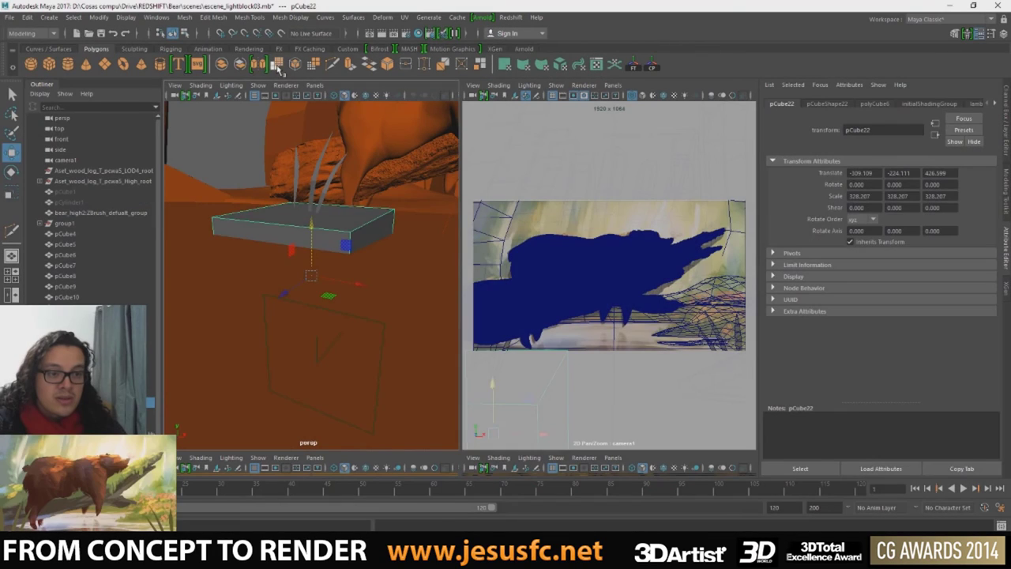
- Widen the rock block, lower it slightly and shift it to the left
{"action": "left_click_drag", "start_coordinate": [316, 198], "coordinate": [338, 205], "text": "alt"}
{"action": "key", "text": "r"}
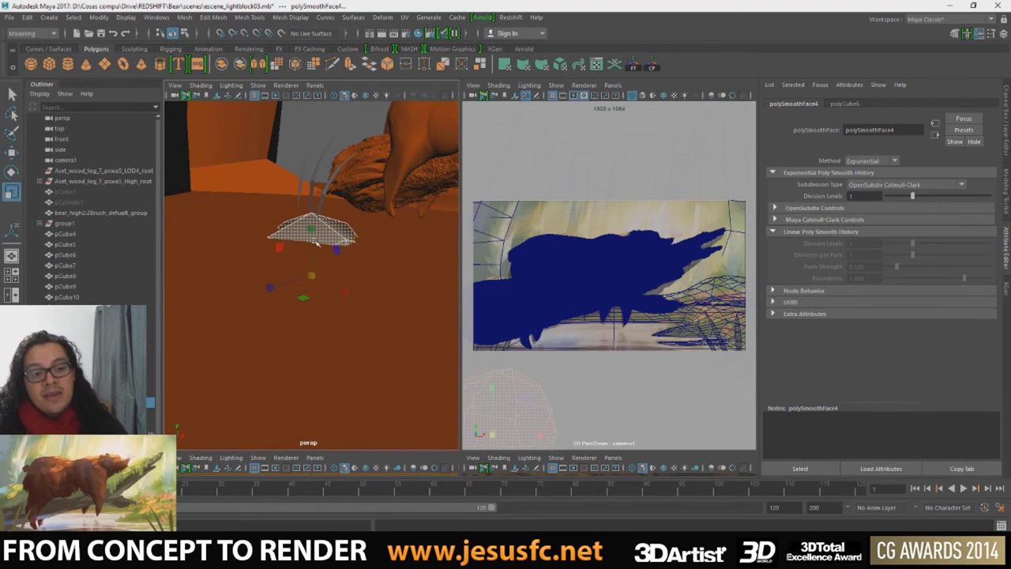
{"action": "mouse_move", "coordinate": [312, 257]}
{"action": "left_mouse_down"}
{"action": "mouse_move", "coordinate": [339, 257]}
{"action": "mouse_move", "coordinate": [332, 233]}
{"action": "left_mouse_up"}
{"action": "key", "text": "w"}
{"action": "key", "text": "r"}
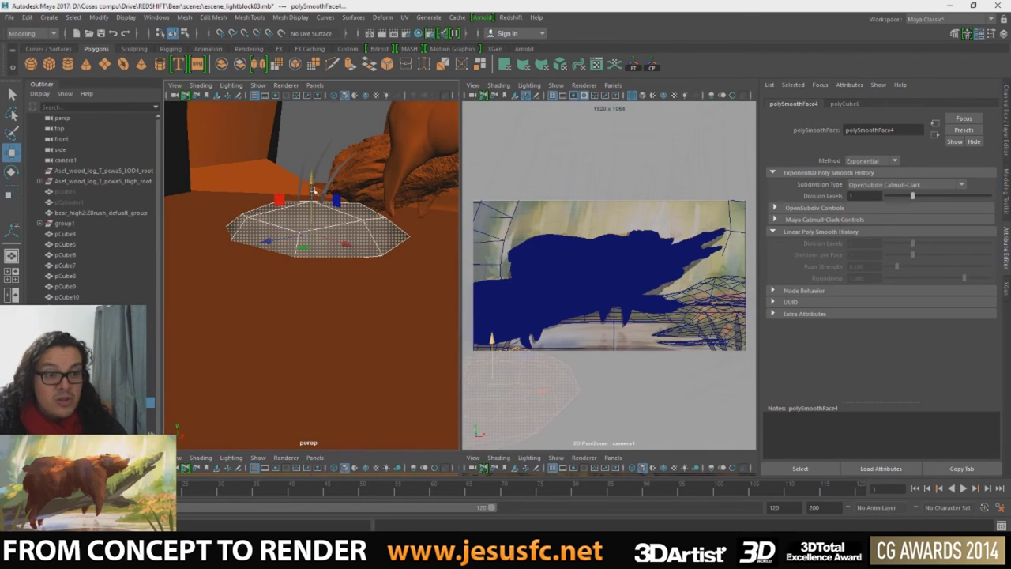
{"action": "key", "text": "w"}
{"action": "left_click_drag", "start_coordinate": [312, 180], "coordinate": [313, 187]}
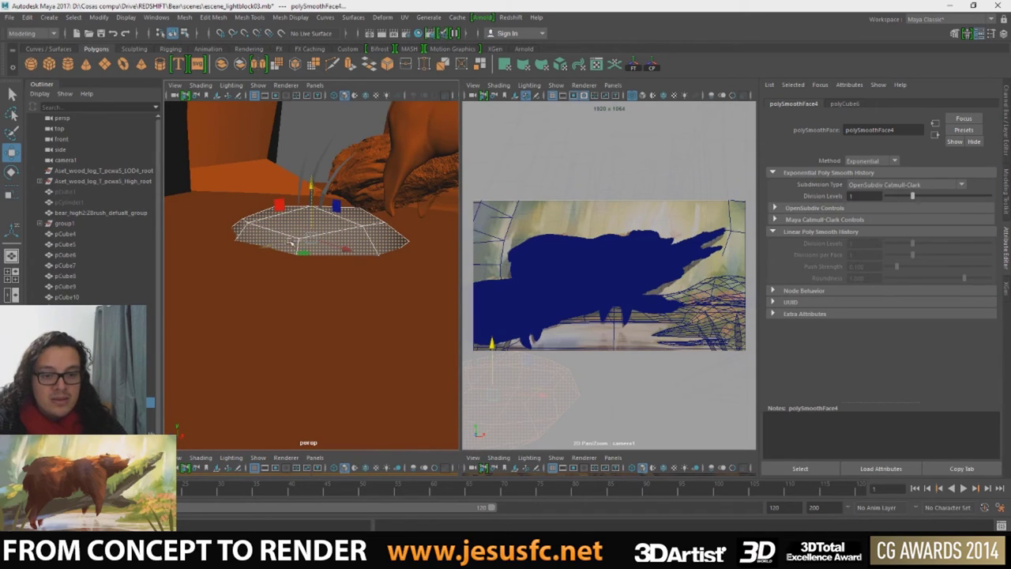
{"action": "mouse_move", "coordinate": [292, 244]}
{"action": "left_mouse_down"}
{"action": "mouse_move", "coordinate": [264, 237]}
{"action": "mouse_move", "coordinate": [281, 228]}
{"action": "mouse_move", "coordinate": [283, 184]}
{"action": "left_mouse_up"}
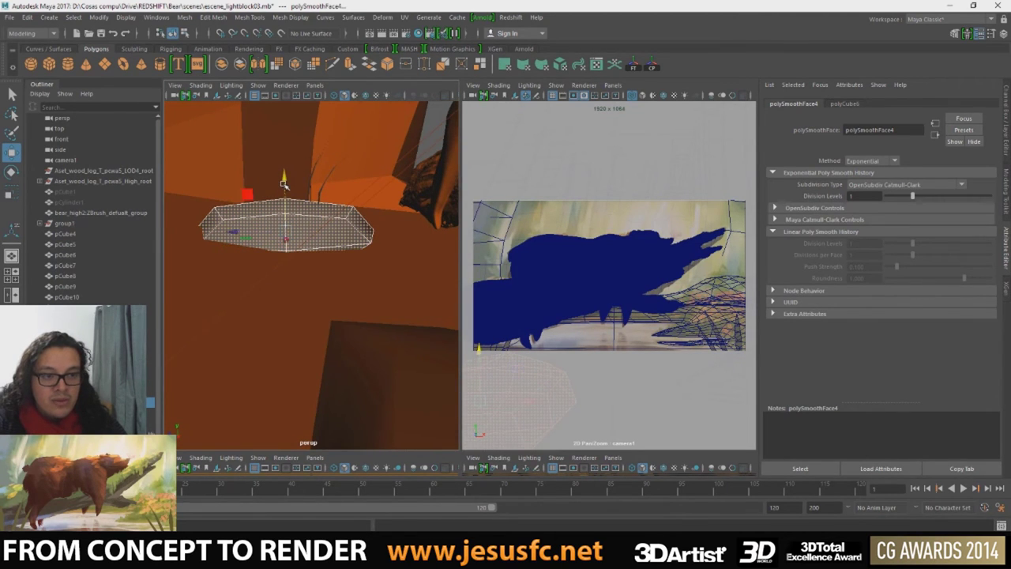
- Smooth the rock block, then undo the smoothing to keep it faceted
{"action": "key", "text": "e"}
{"action": "key", "text": "w"}
{"action": "mouse_move", "coordinate": [312, 197]}
{"action": "left_mouse_down", "text": "alt"}
{"action": "mouse_move", "coordinate": [324, 210]}
{"action": "mouse_move", "coordinate": [286, 185]}
{"action": "mouse_move", "coordinate": [324, 199]}
{"action": "left_mouse_up", "text": "alt"}
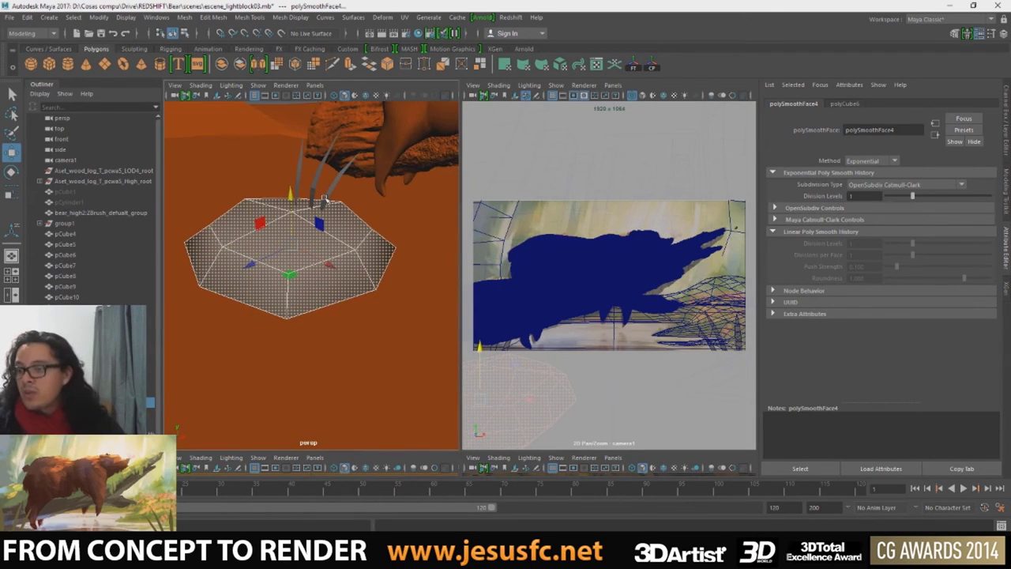
{"action": "left_click_drag", "start_coordinate": [324, 200], "coordinate": [413, 196], "text": "alt"}
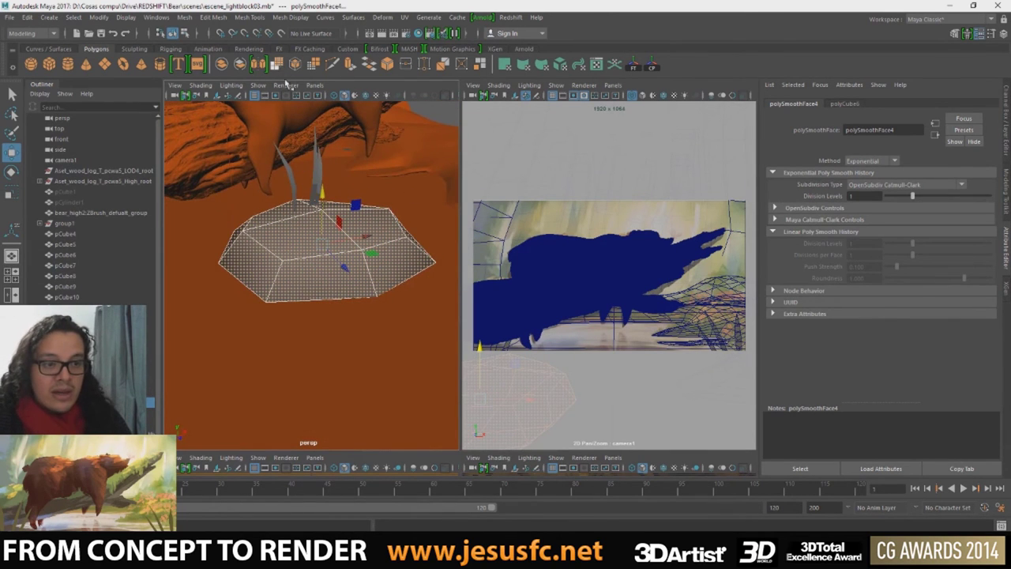
{"action": "mouse_move", "coordinate": [316, 198]}
{"action": "right_mouse_down", "text": "shift"}
{"action": "mouse_move", "coordinate": [332, 233]}
{"action": "mouse_move", "coordinate": [263, 235]}
{"action": "right_mouse_up", "text": "shift"}
{"action": "key", "text": "ctrl+z"}
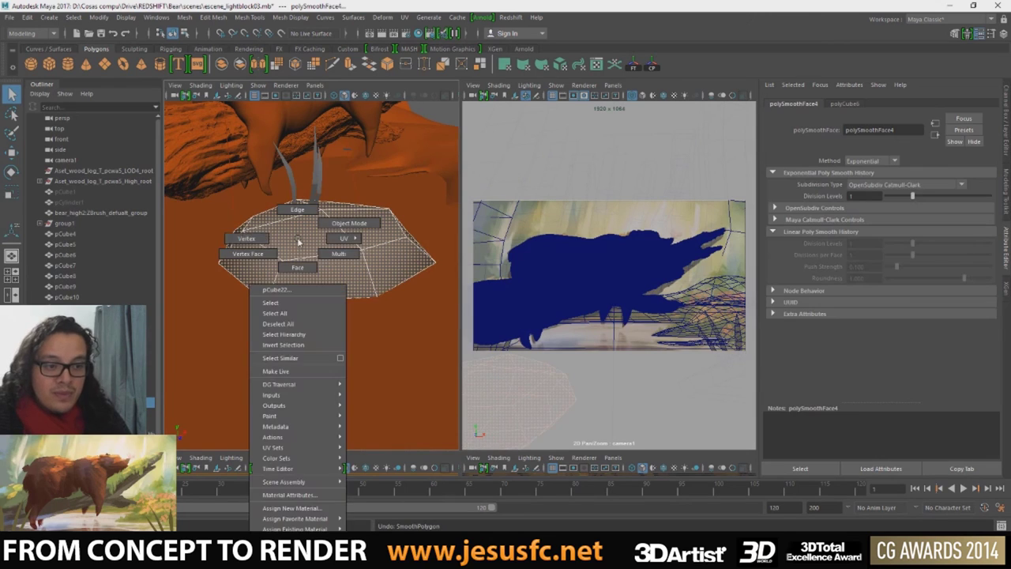
- Select rock corner vertices and pull one outward to the left
{"action": "left_click_drag", "start_coordinate": [295, 333], "coordinate": [185, 315], "text": "alt"}
{"action": "left_click", "coordinate": [227, 313]}
{"action": "key", "text": "w"}
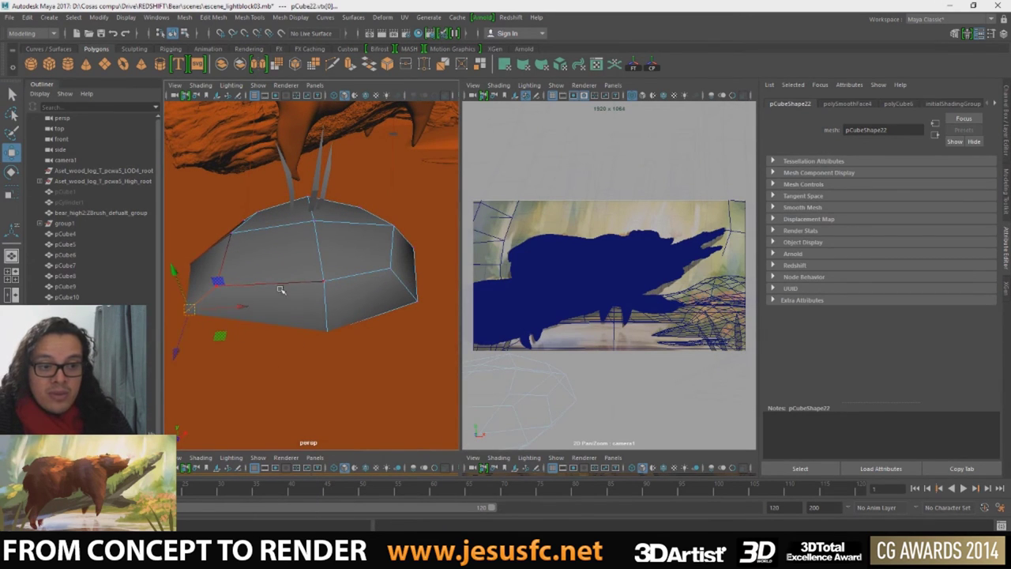
{"action": "mouse_move", "coordinate": [370, 366]}
{"action": "left_mouse_down", "text": "alt"}
{"action": "mouse_move", "coordinate": [269, 355]}
{"action": "mouse_move", "coordinate": [226, 284]}
{"action": "mouse_move", "coordinate": [292, 276]}
{"action": "mouse_move", "coordinate": [219, 278]}
{"action": "left_mouse_up", "text": "alt"}
{"action": "left_click", "coordinate": [268, 271]}
{"action": "mouse_move", "coordinate": [357, 334]}
{"action": "left_mouse_down"}
{"action": "mouse_move", "coordinate": [234, 297]}
{"action": "mouse_move", "coordinate": [232, 263]}
{"action": "mouse_move", "coordinate": [202, 282]}
{"action": "left_mouse_up"}
{"action": "key", "text": "q"}
{"action": "key", "text": "w"}
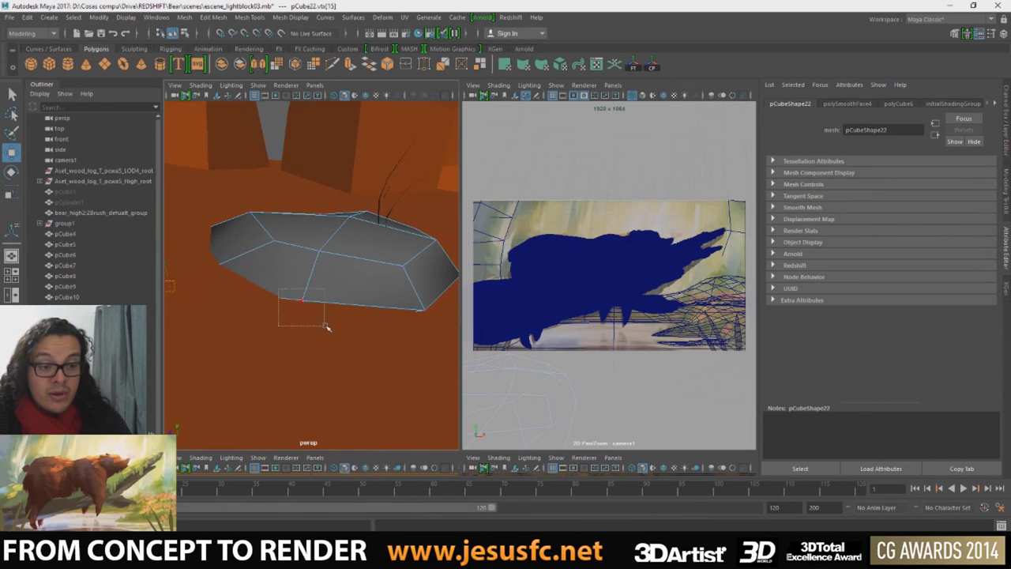
{"action": "left_click_drag", "start_coordinate": [327, 326], "coordinate": [339, 248]}
{"action": "mouse_move", "coordinate": [222, 204]}
{"action": "left_mouse_down"}
{"action": "mouse_move", "coordinate": [244, 235]}
{"action": "mouse_move", "coordinate": [332, 215]}
{"action": "left_mouse_up"}
{"action": "mouse_move", "coordinate": [389, 245]}
{"action": "left_mouse_down", "text": "alt"}
{"action": "mouse_move", "coordinate": [364, 227]}
{"action": "mouse_move", "coordinate": [356, 205]}
{"action": "left_mouse_up", "text": "alt"}
{"action": "mouse_move", "coordinate": [376, 248]}
{"action": "left_mouse_down"}
{"action": "mouse_move", "coordinate": [274, 249]}
{"action": "mouse_move", "coordinate": [378, 274]}
{"action": "left_mouse_up"}
- Stretch a top-edge corner into a point and move the left-side vertex inward
{"action": "mouse_move", "coordinate": [424, 353]}
{"action": "left_mouse_down", "text": "alt"}
{"action": "mouse_move", "coordinate": [388, 343]}
{"action": "mouse_move", "coordinate": [428, 336]}
{"action": "left_mouse_up", "text": "alt"}
{"action": "mouse_move", "coordinate": [419, 285]}
{"action": "left_mouse_down", "text": "alt"}
{"action": "mouse_move", "coordinate": [393, 290]}
{"action": "mouse_move", "coordinate": [395, 271]}
{"action": "mouse_move", "coordinate": [374, 271]}
{"action": "mouse_move", "coordinate": [361, 251]}
{"action": "left_mouse_up", "text": "alt"}
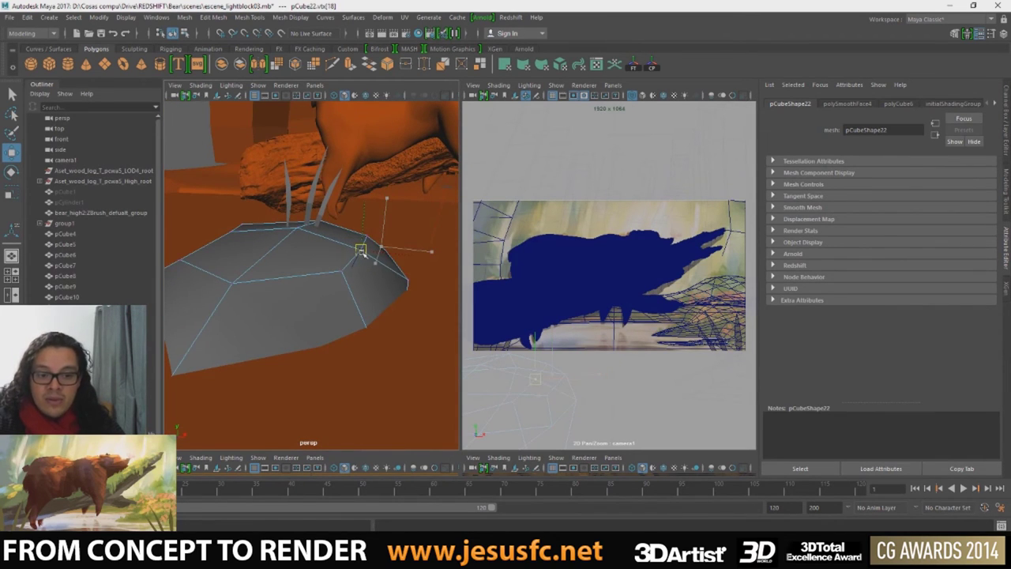
{"action": "key", "text": "q"}
{"action": "key", "text": "w"}
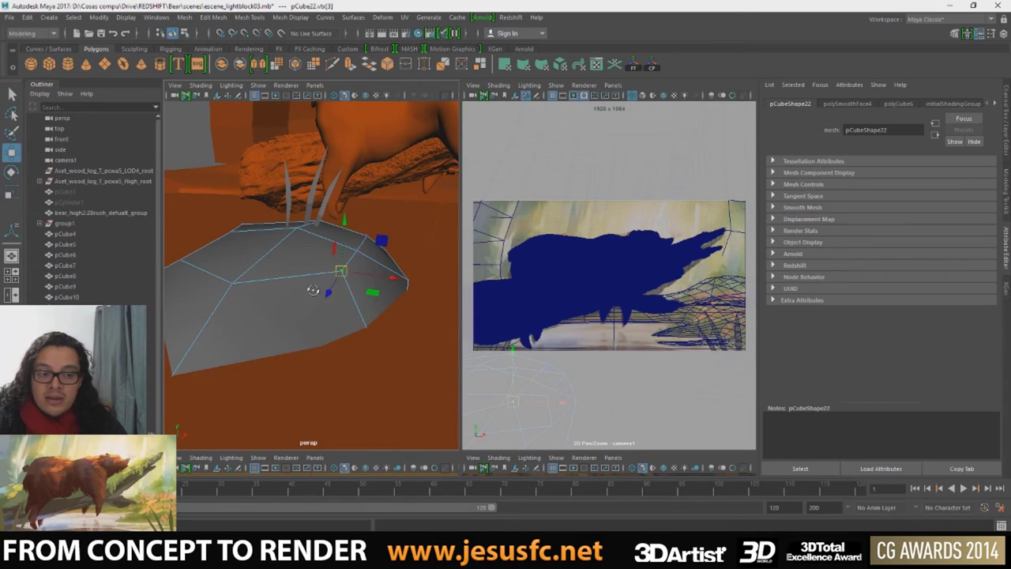
{"action": "mouse_move", "coordinate": [316, 290]}
{"action": "left_mouse_down", "text": "alt"}
{"action": "mouse_move", "coordinate": [362, 315]}
{"action": "mouse_move", "coordinate": [282, 300]}
{"action": "left_mouse_up", "text": "alt"}
{"action": "left_click_drag", "start_coordinate": [267, 266], "coordinate": [368, 356]}
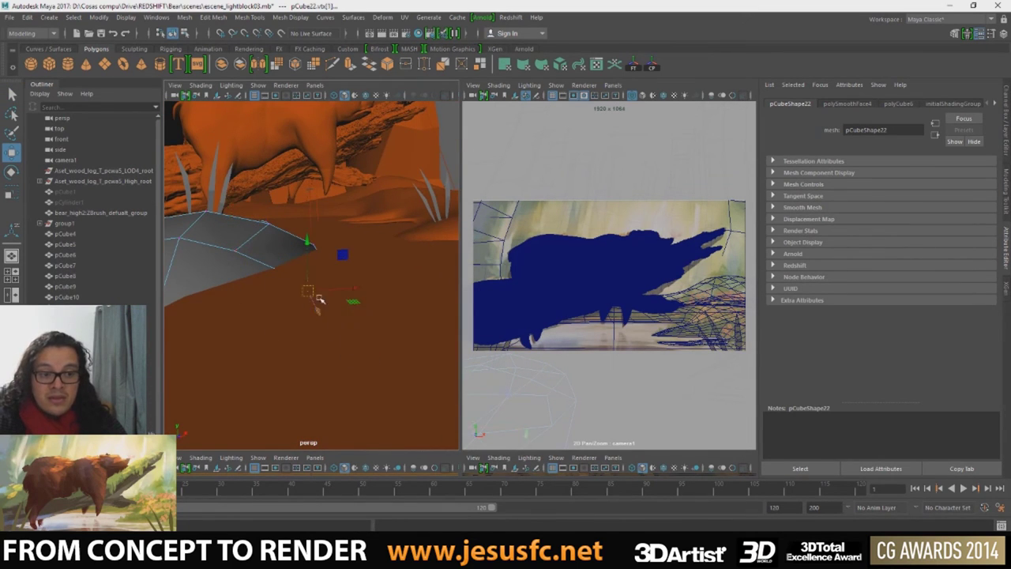
{"action": "mouse_move", "coordinate": [313, 271]}
{"action": "left_mouse_down"}
{"action": "mouse_move", "coordinate": [317, 258]}
{"action": "mouse_move", "coordinate": [314, 293]}
{"action": "mouse_move", "coordinate": [301, 261]}
{"action": "mouse_move", "coordinate": [308, 273]}
{"action": "mouse_move", "coordinate": [223, 280]}
{"action": "mouse_move", "coordinate": [300, 346]}
{"action": "left_mouse_up"}
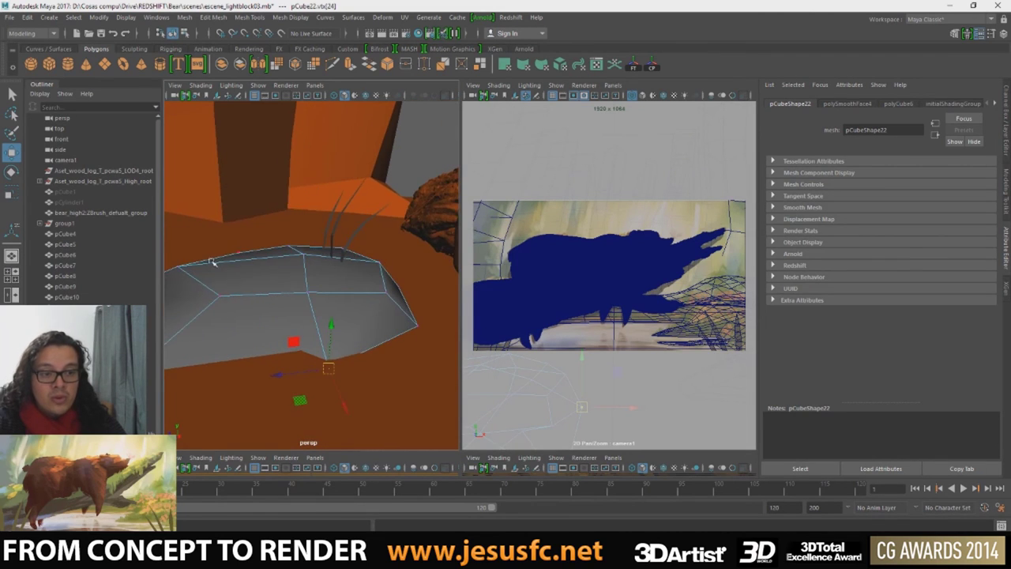
{"action": "left_click_drag", "start_coordinate": [263, 273], "coordinate": [237, 300], "text": "alt"}
{"action": "left_click_drag", "start_coordinate": [195, 241], "coordinate": [297, 359]}
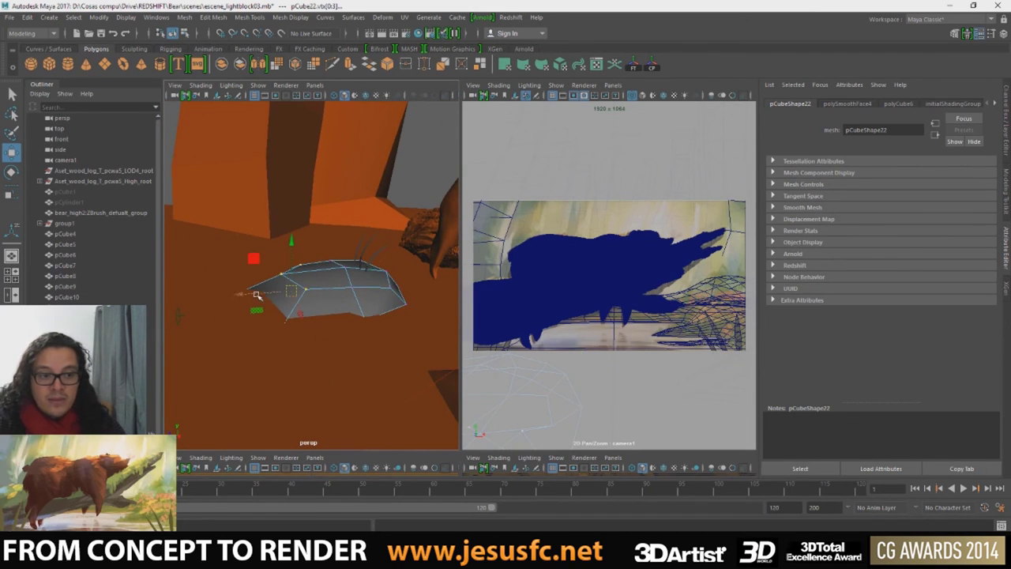
{"action": "left_click_drag", "start_coordinate": [256, 293], "coordinate": [273, 293]}
{"action": "key", "text": "q"}
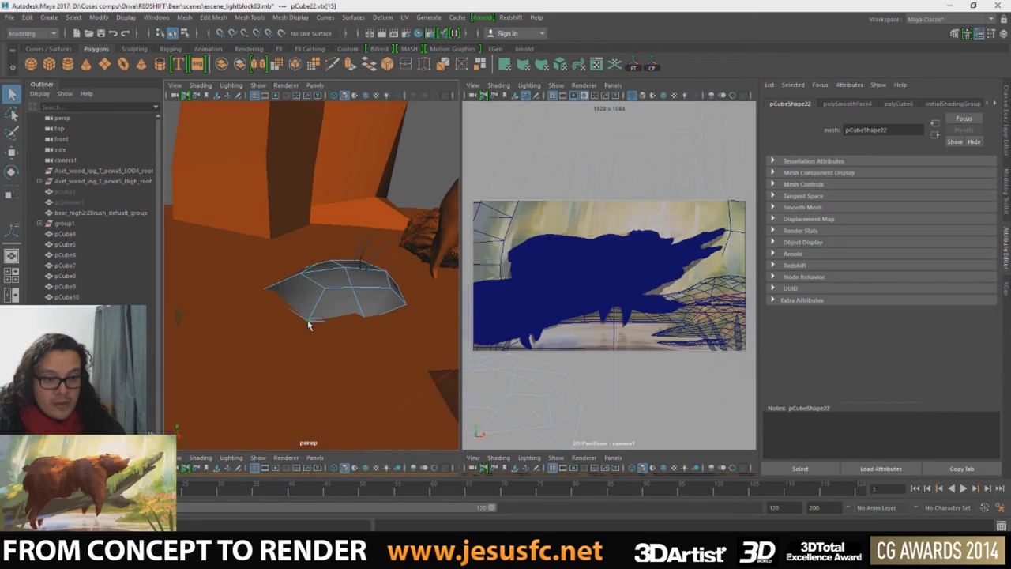
{"action": "key", "text": "w"}
{"action": "mouse_move", "coordinate": [309, 324]}
{"action": "left_mouse_down", "text": "alt"}
{"action": "mouse_move", "coordinate": [355, 292]}
{"action": "mouse_move", "coordinate": [293, 273]}
{"action": "left_mouse_up", "text": "alt"}
- Click through the grass blades and rock in the clump to inspect them
{"action": "key", "text": "q"}
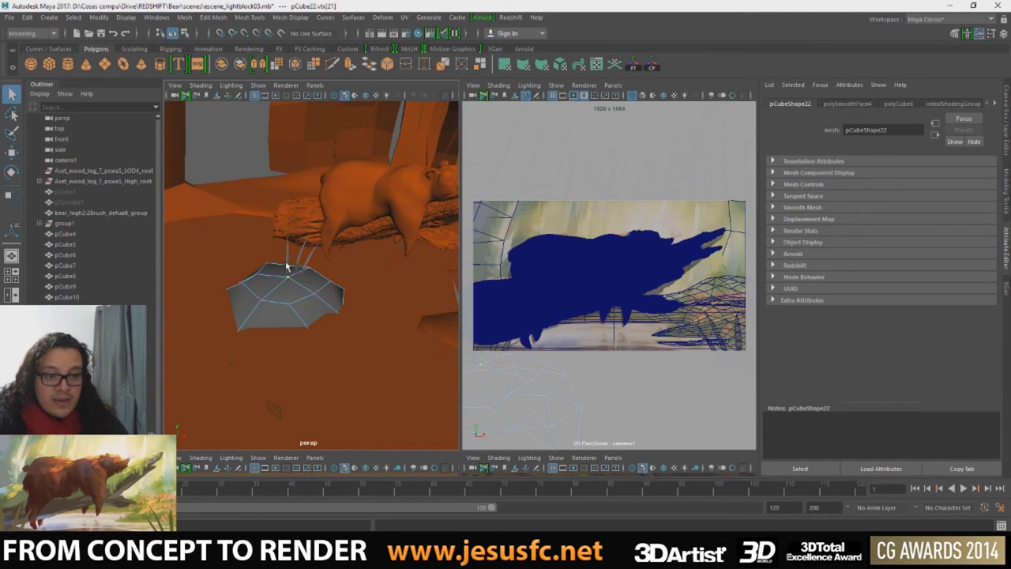
{"action": "left_click", "coordinate": [297, 274]}
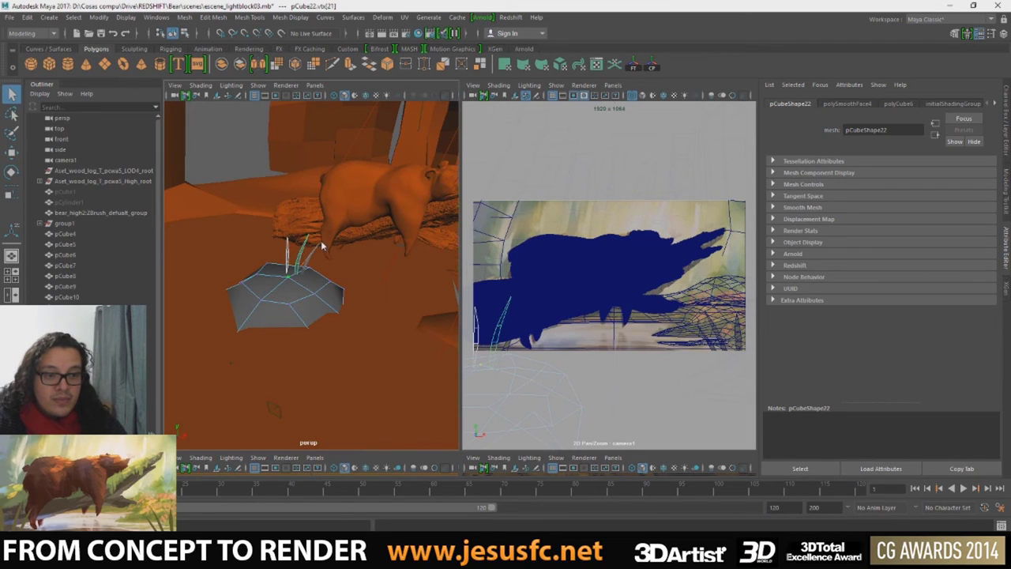
{"action": "left_click", "coordinate": [301, 274]}
{"action": "left_click", "coordinate": [305, 268]}
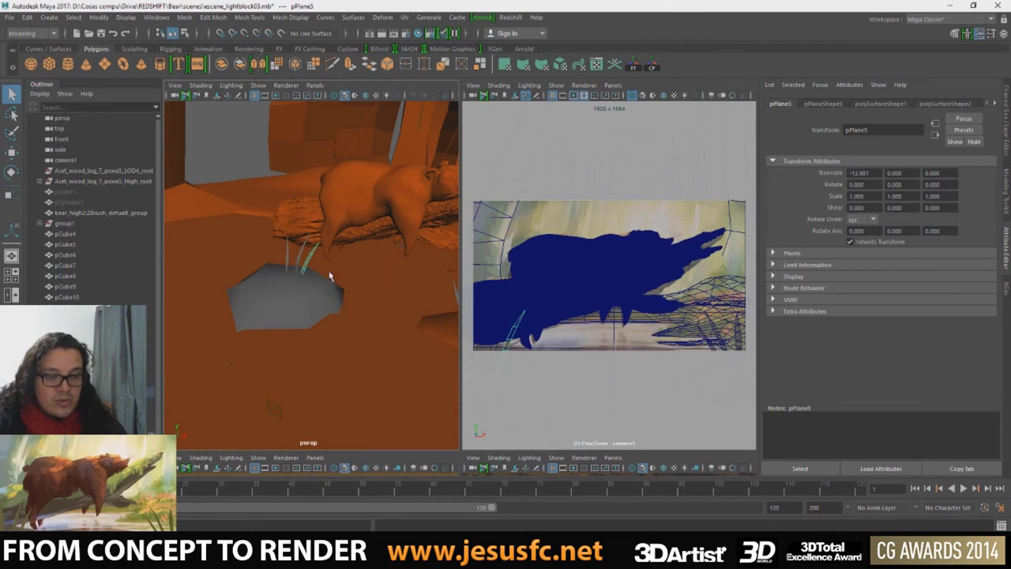
{"action": "left_click_drag", "start_coordinate": [296, 276], "coordinate": [299, 289], "text": "alt"}
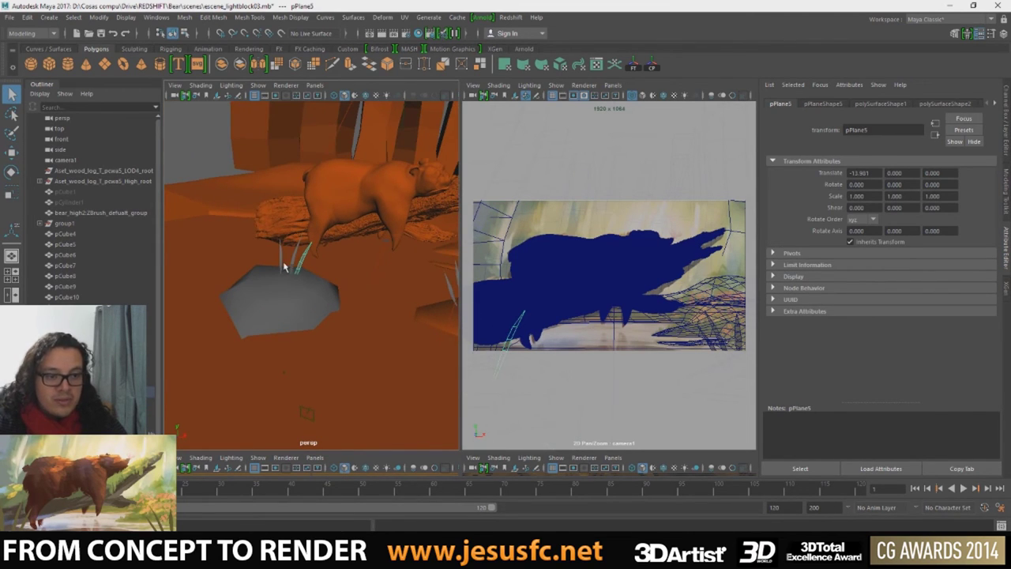
{"action": "left_click", "coordinate": [282, 264]}
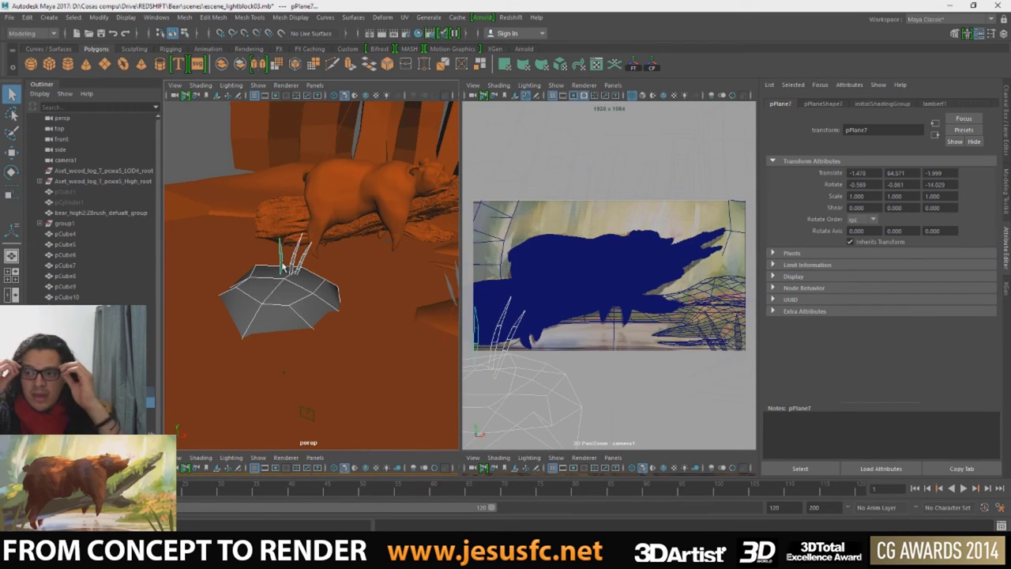
{"action": "left_click_drag", "start_coordinate": [282, 264], "coordinate": [386, 266], "text": "alt"}
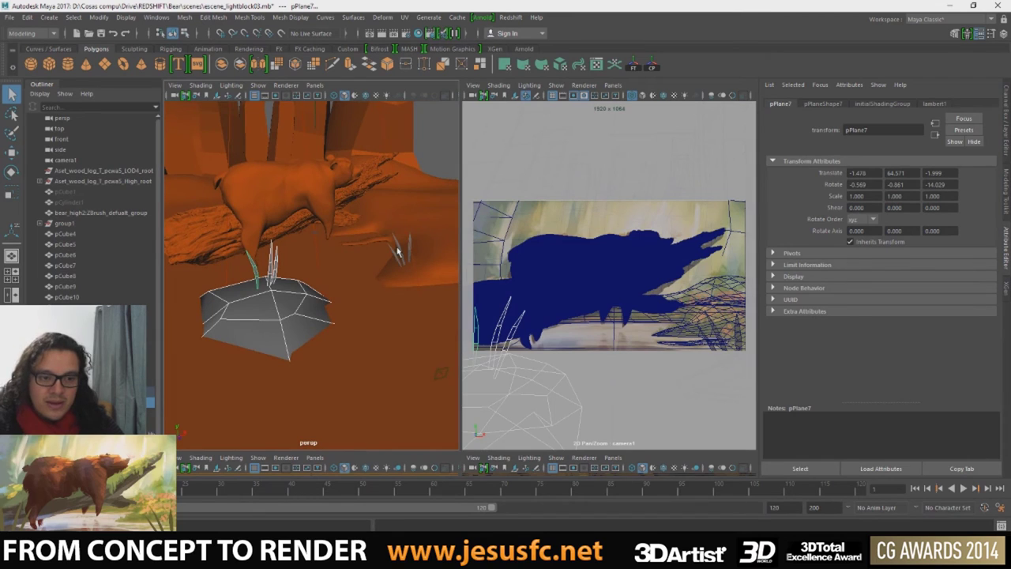
- Select another grass blade close up and open the Hypershade
{"action": "left_click", "coordinate": [398, 251]}
{"action": "mouse_move", "coordinate": [414, 253]}
{"action": "left_mouse_down", "text": "alt"}
{"action": "mouse_move", "coordinate": [242, 289]}
{"action": "mouse_move", "coordinate": [278, 290]}
{"action": "mouse_move", "coordinate": [368, 167]}
{"action": "left_mouse_up", "text": "alt"}
{"action": "left_click", "coordinate": [253, 286]}
{"action": "left_click", "coordinate": [275, 268]}
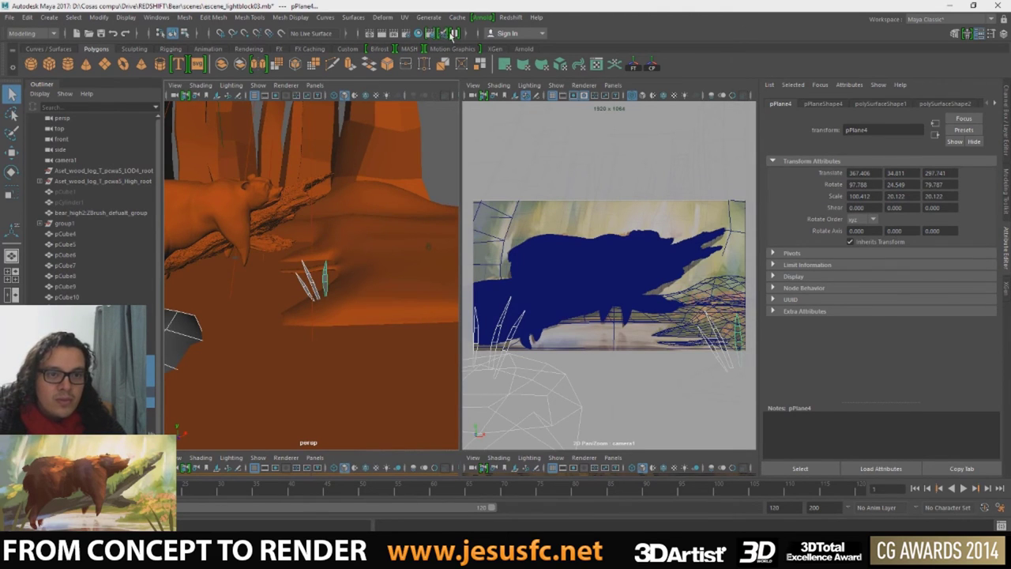
{"action": "left_click", "coordinate": [420, 33]}
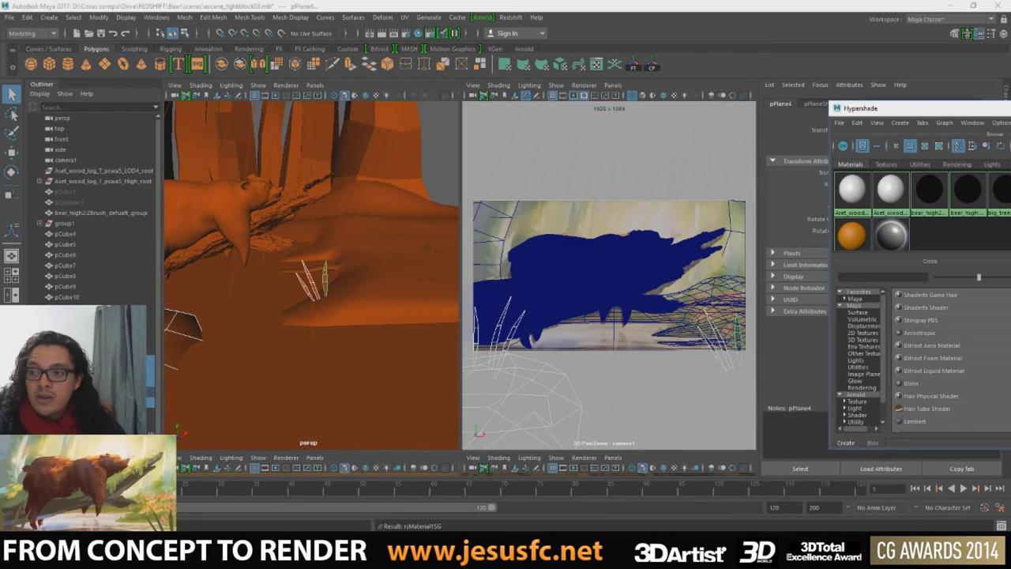
- Close Hypershade, clear the selection, maximize camera1 and start a Redshift render
{"action": "left_click", "coordinate": [521, 120]}
{"action": "left_click", "coordinate": [438, 147]}
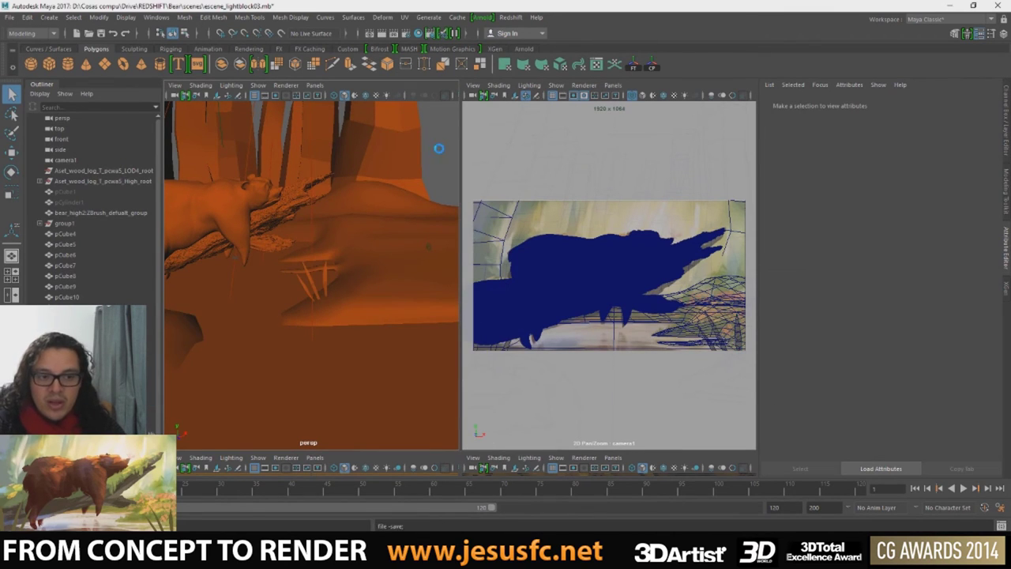
{"action": "left_click", "coordinate": [612, 186]}
{"action": "key", "text": "space"}
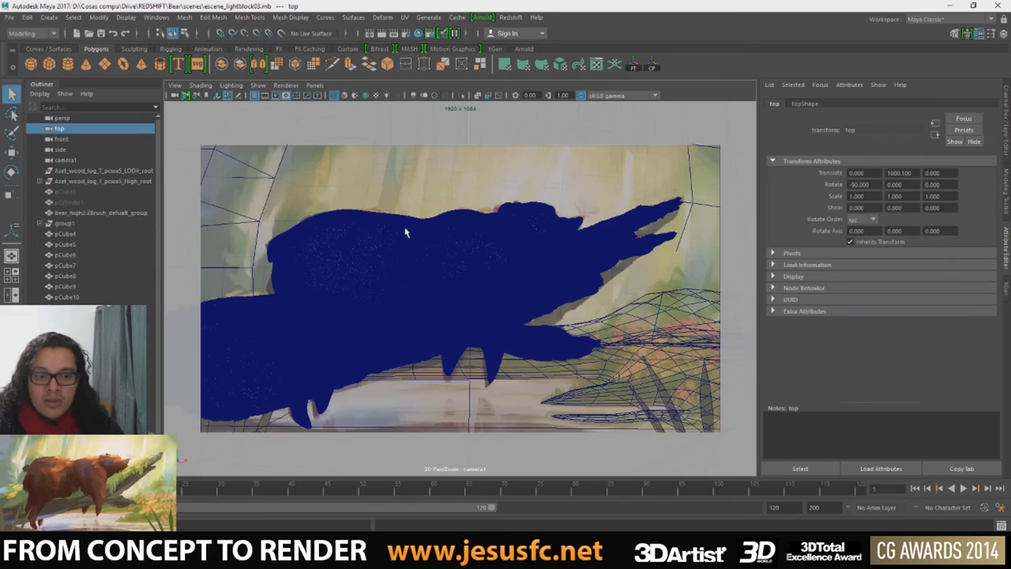
{"action": "left_click", "coordinate": [393, 34]}
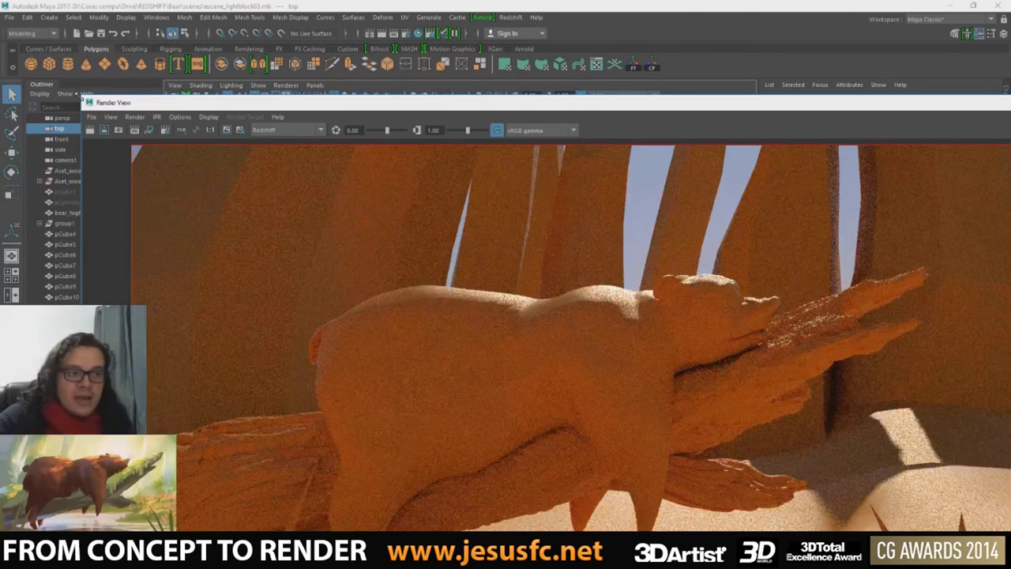
- Move the Render View window to the right and turn on camera1's resolution gate
{"action": "mouse_move", "coordinate": [143, 103]}
{"action": "left_mouse_down"}
{"action": "mouse_move", "coordinate": [294, 77]}
{"action": "mouse_move", "coordinate": [248, 69]}
{"action": "left_mouse_up"}
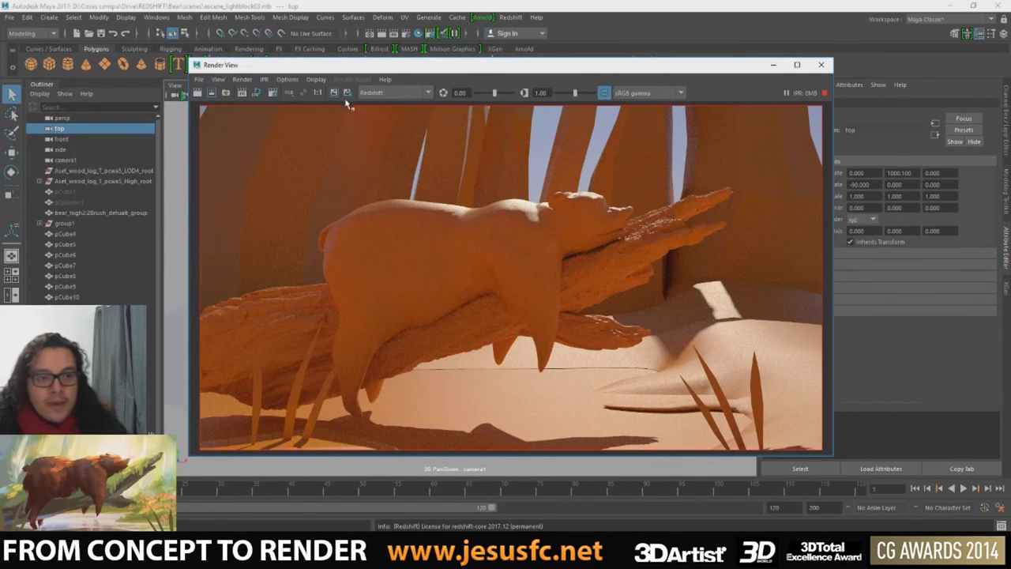
{"action": "left_click_drag", "start_coordinate": [340, 71], "coordinate": [638, 87]}
{"action": "left_click", "coordinate": [258, 442]}
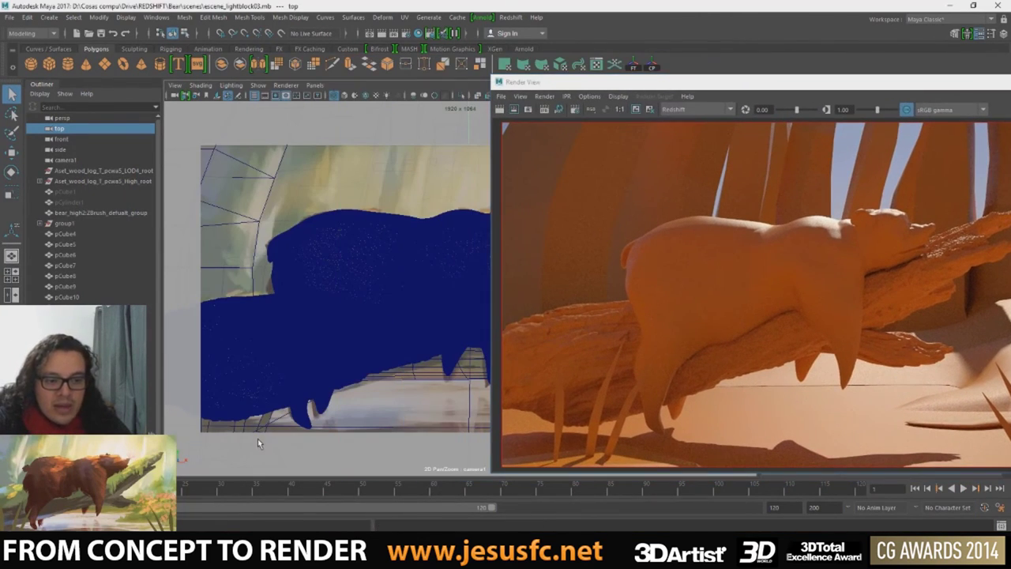
{"action": "left_click", "coordinate": [276, 96]}
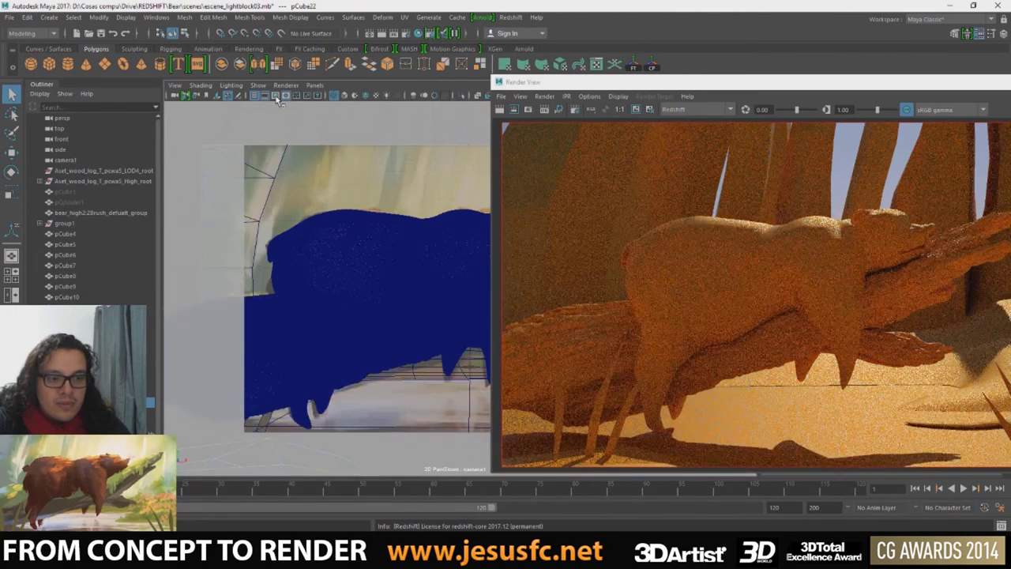
{"action": "left_click", "coordinate": [277, 96]}
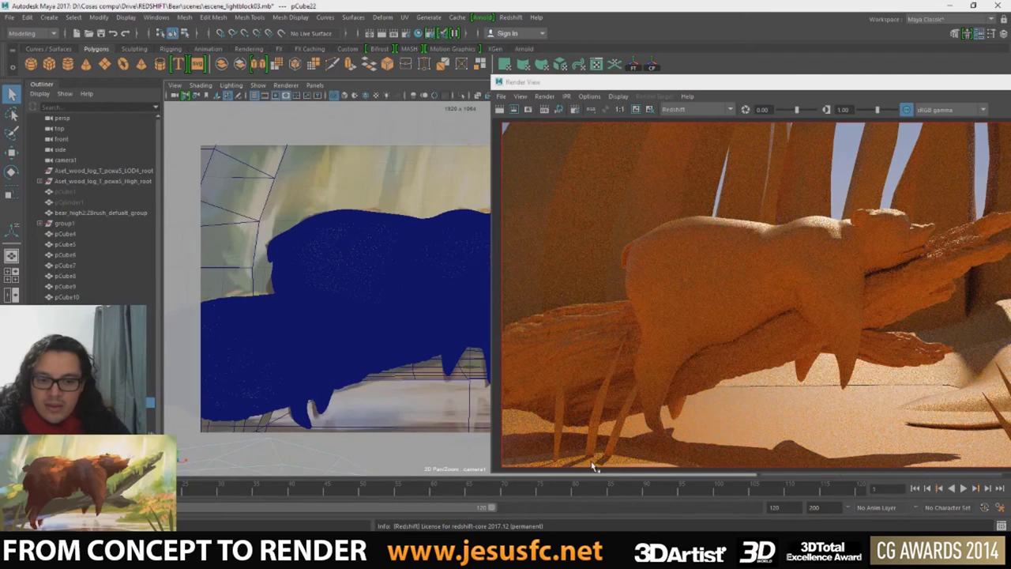
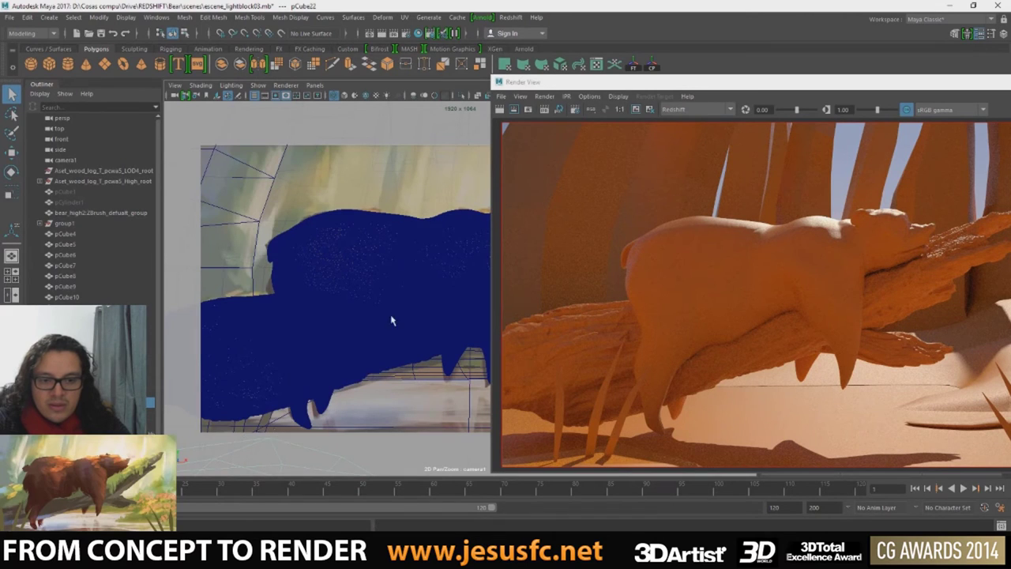
- Close the Render View and show the resolution gate with a field chart on camera1's view
{"action": "left_click_drag", "start_coordinate": [582, 81], "coordinate": [366, 80]}
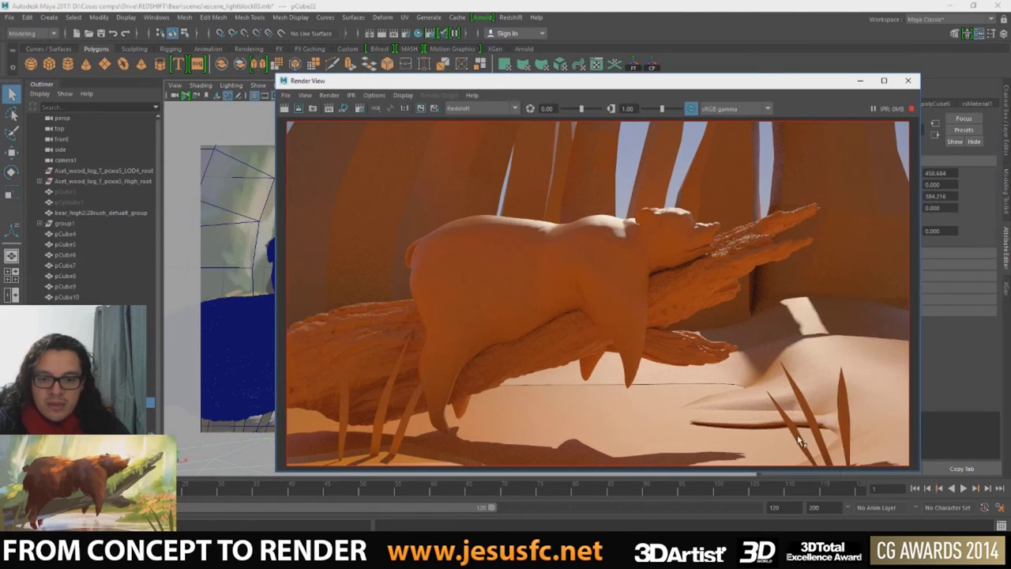
{"action": "left_click", "coordinate": [860, 80]}
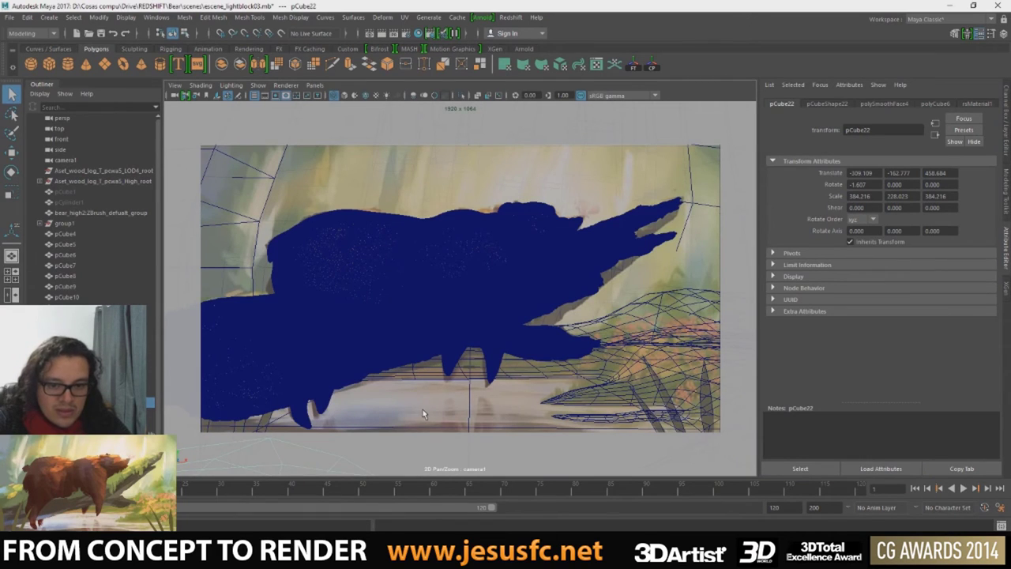
{"action": "left_click", "coordinate": [286, 94]}
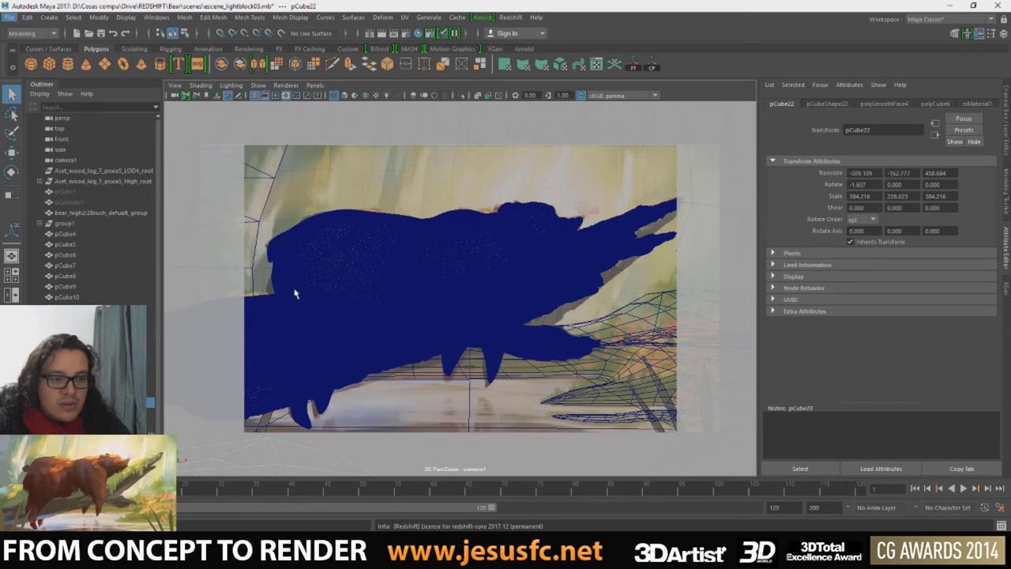
{"action": "left_click", "coordinate": [271, 97]}
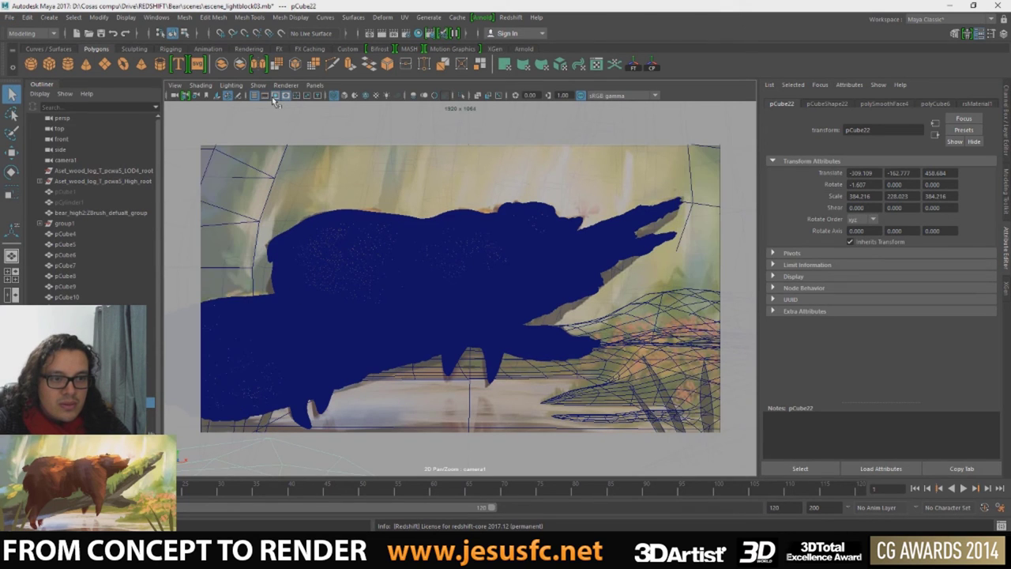
{"action": "left_click", "coordinate": [272, 96]}
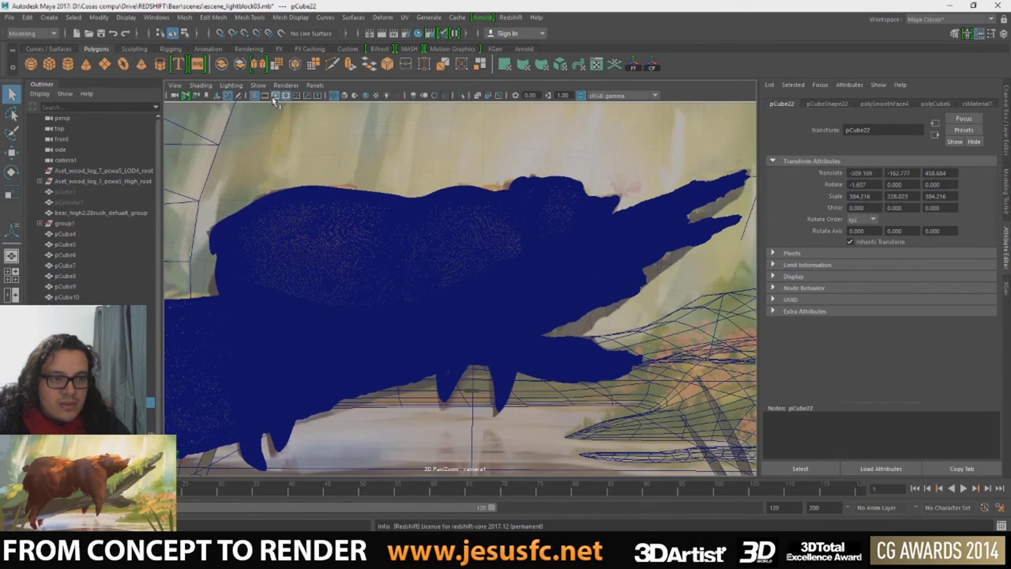
{"action": "left_click", "coordinate": [272, 97]}
{"action": "left_click", "coordinate": [295, 95]}
- Toggle gate masking back off and select camera1 to view its film settings
{"action": "left_click", "coordinate": [307, 96]}
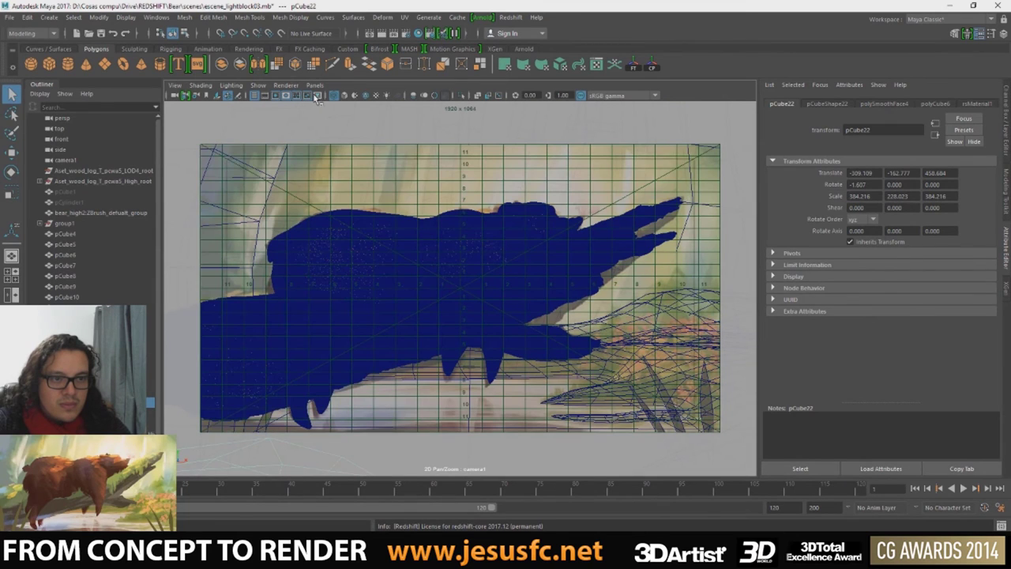
{"action": "left_click", "coordinate": [271, 97]}
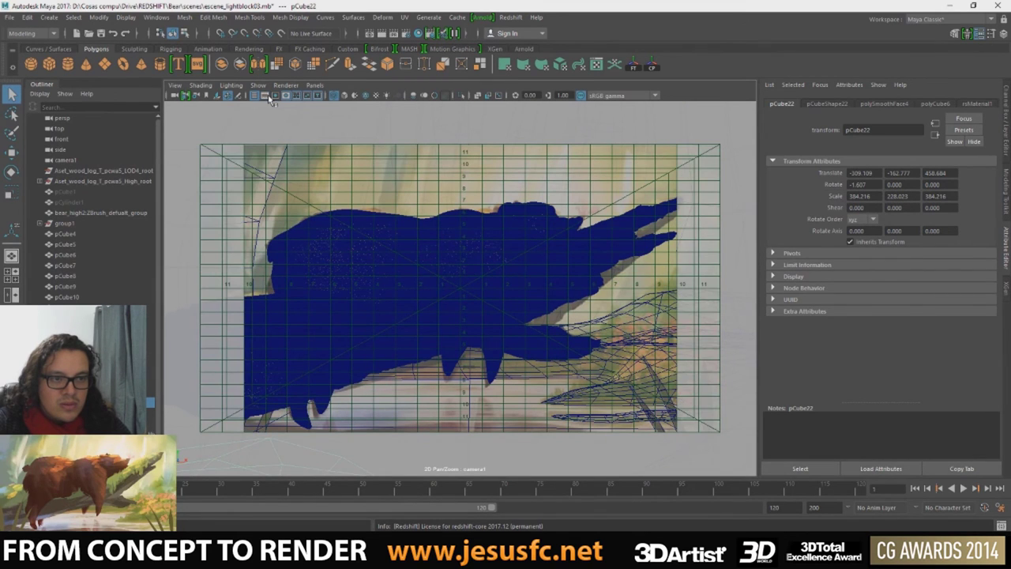
{"action": "left_click", "coordinate": [270, 97]}
{"action": "left_click", "coordinate": [265, 96]}
{"action": "left_click", "coordinate": [275, 96]}
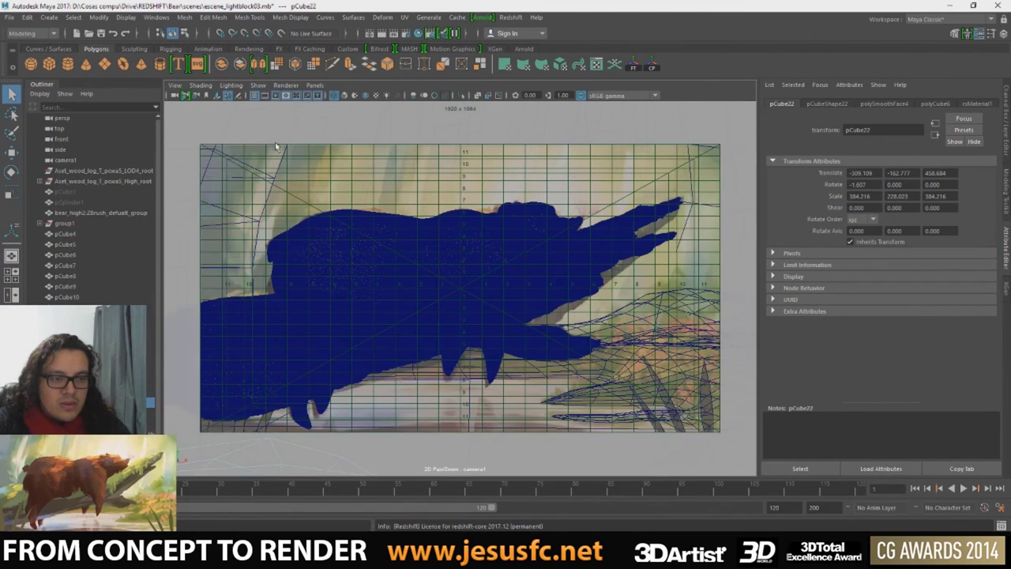
{"action": "left_click", "coordinate": [183, 95]}
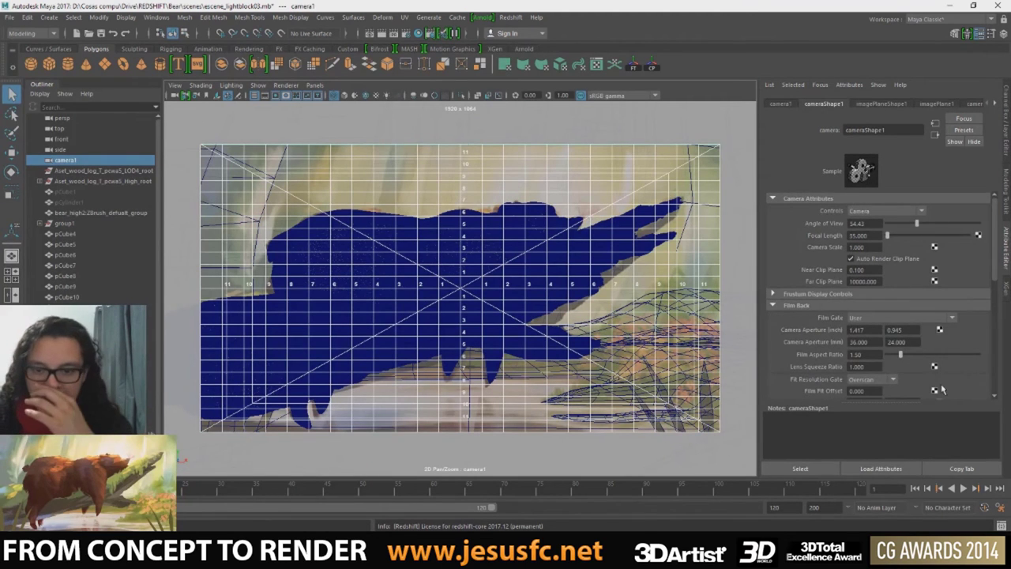
- Set camera1's Pre Scale to 1 and try a Post Scale of 1.2
{"action": "scroll", "coordinate": [820, 377], "scroll_direction": "down", "scroll_amount": 3}
{"action": "scroll", "coordinate": [821, 372], "scroll_direction": "down", "scroll_amount": 2}
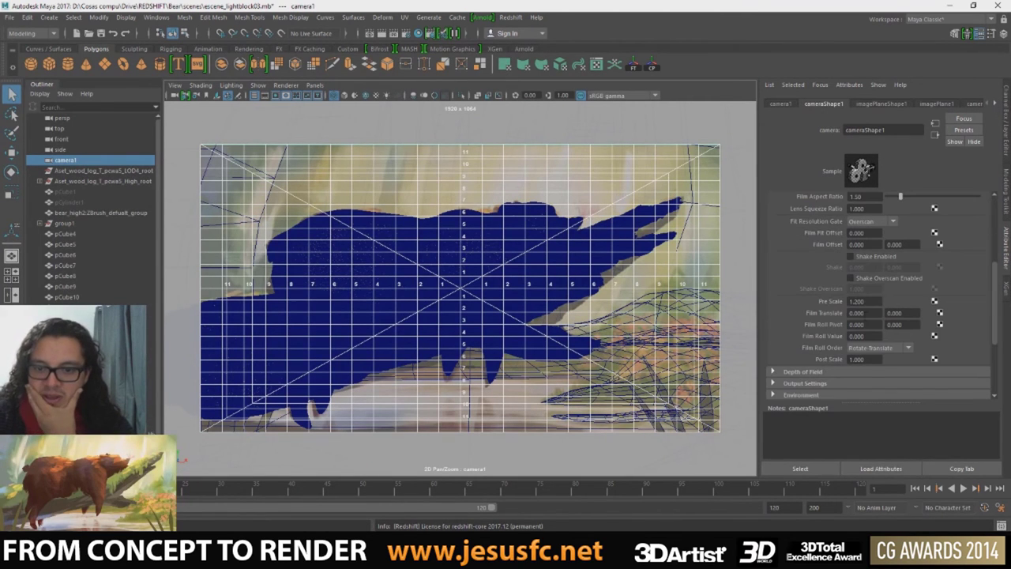
{"action": "double_click", "coordinate": [857, 301]}
{"action": "type", "text": "1"}
{"action": "key", "text": "Return"}
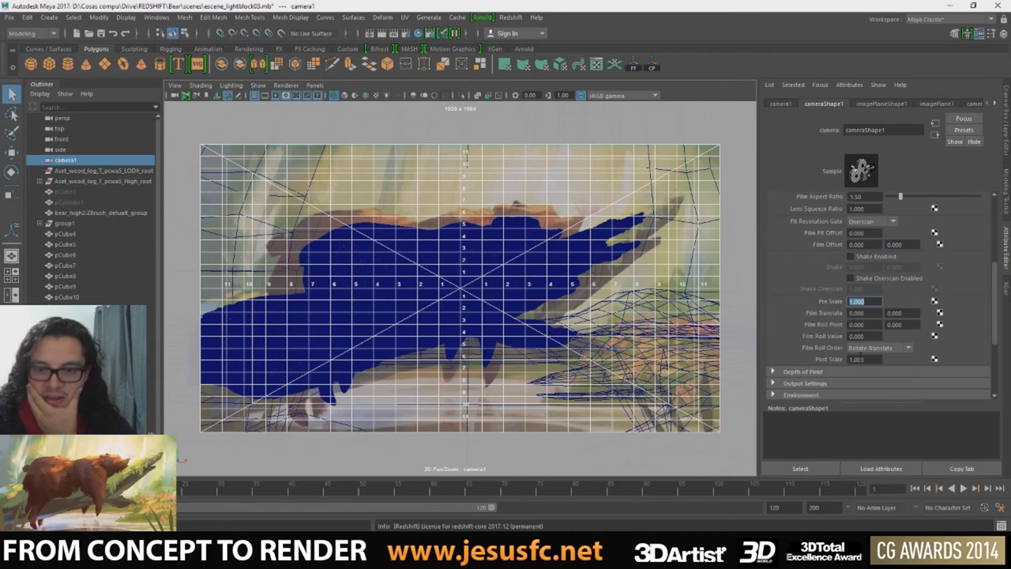
{"action": "double_click", "coordinate": [857, 359]}
{"action": "type", "text": "1.2"}
{"action": "key", "text": "Return"}
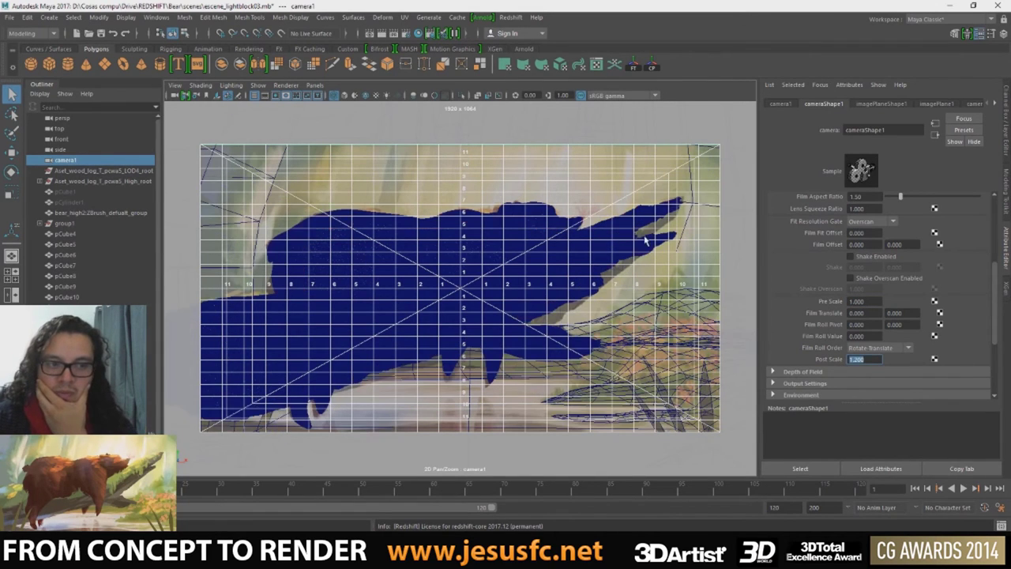
- Restart the Redshift IPR to check the 1.2 framing, then return Post Scale to 1
{"action": "key", "text": "alt+Tab"}
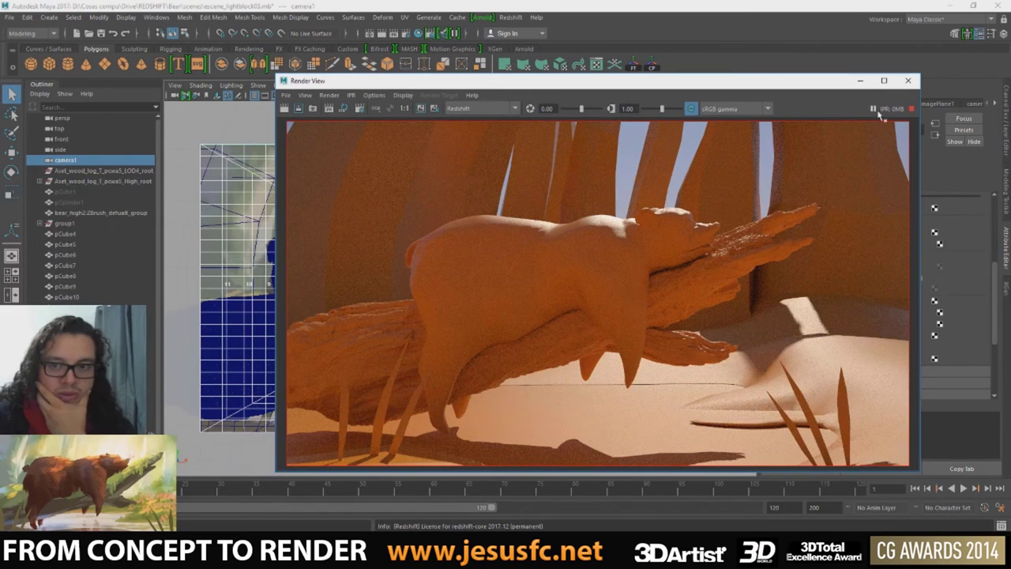
{"action": "left_click", "coordinate": [908, 109]}
{"action": "left_click", "coordinate": [330, 109]}
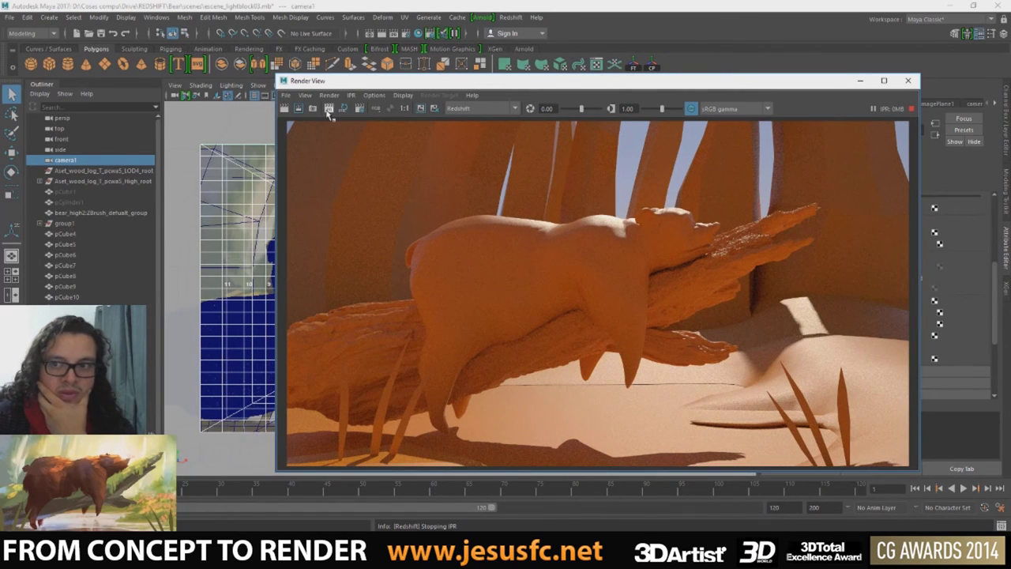
{"action": "left_click", "coordinate": [859, 82]}
{"action": "left_click", "coordinate": [197, 96]}
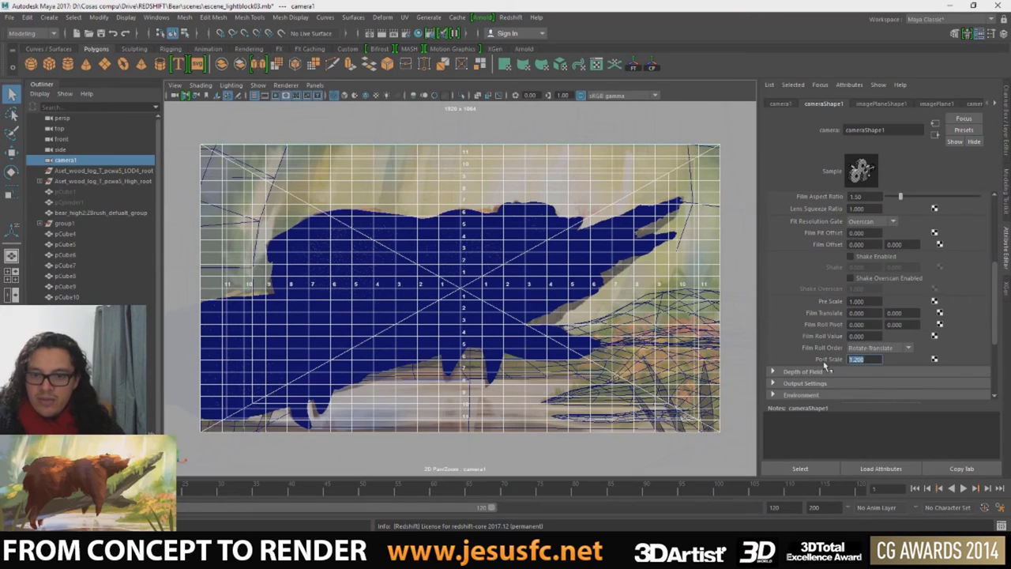
{"action": "type", "text": "1"}
{"action": "key", "text": "Return"}
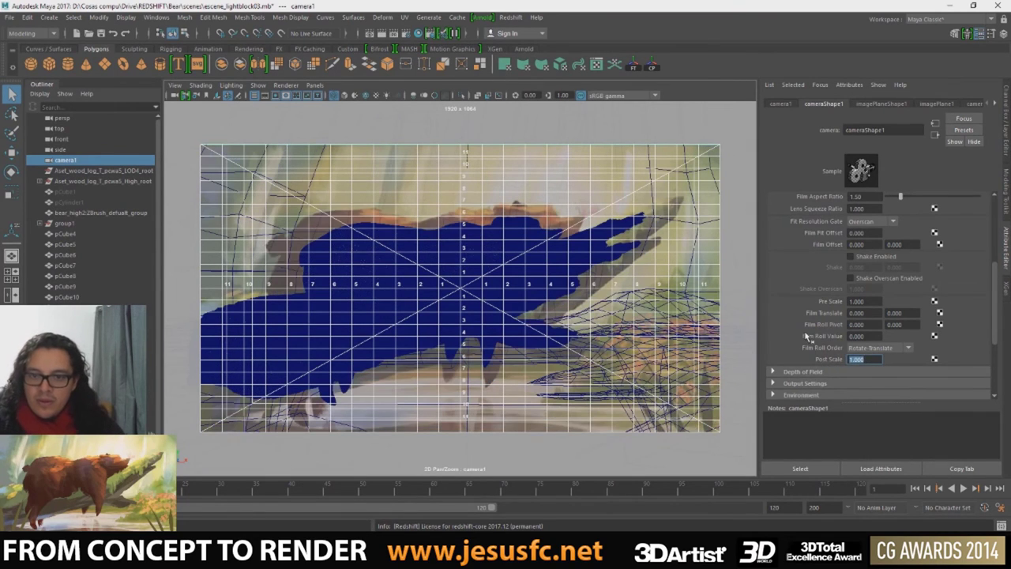
{"action": "scroll", "coordinate": [818, 351], "scroll_direction": "up", "scroll_amount": 2}
{"action": "scroll", "coordinate": [806, 337], "scroll_direction": "down", "scroll_amount": 3}
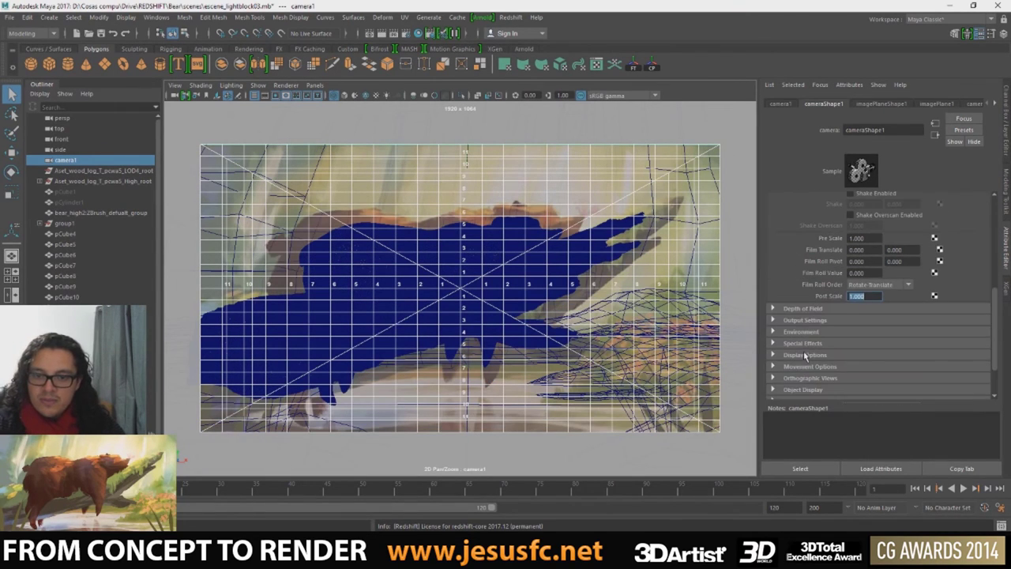
- Expand the camera's Depth of Field and Output Settings, then select pCube8
{"action": "left_click", "coordinate": [804, 310]}
{"action": "scroll", "coordinate": [807, 324], "scroll_direction": "down", "scroll_amount": 3}
{"action": "left_click", "coordinate": [801, 273]}
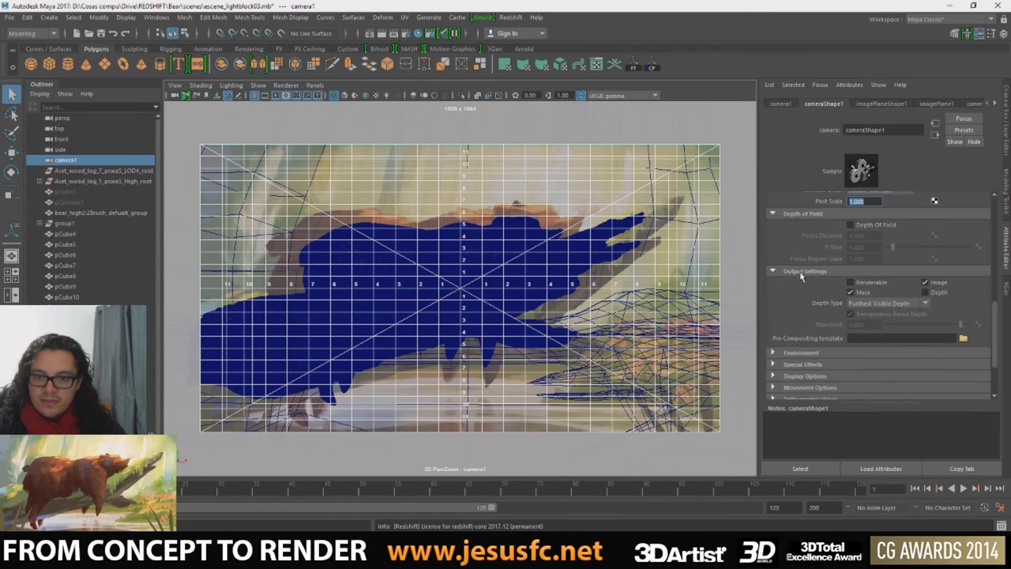
{"action": "scroll", "coordinate": [806, 376], "scroll_direction": "down", "scroll_amount": 3}
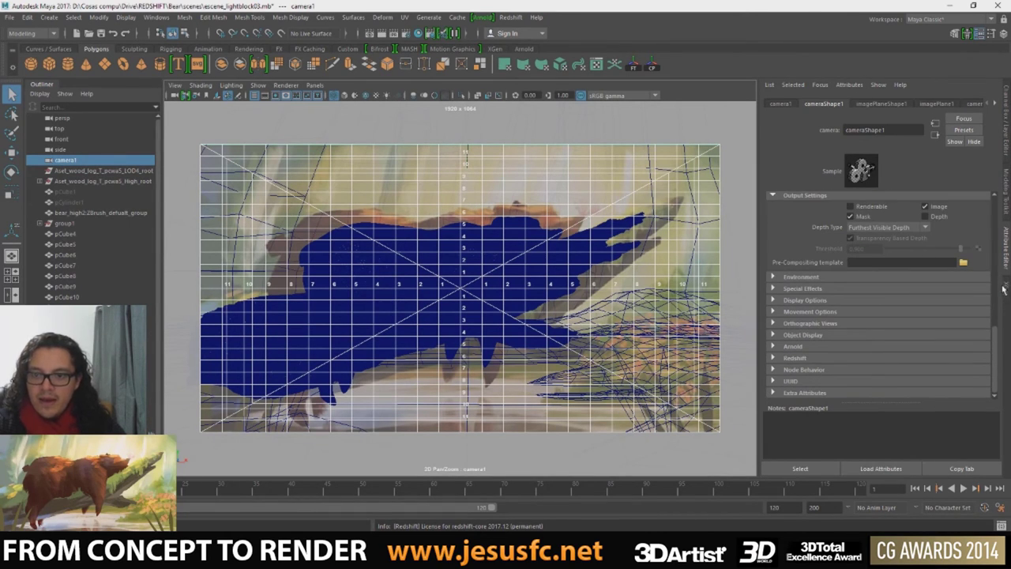
{"action": "left_click", "coordinate": [593, 160]}
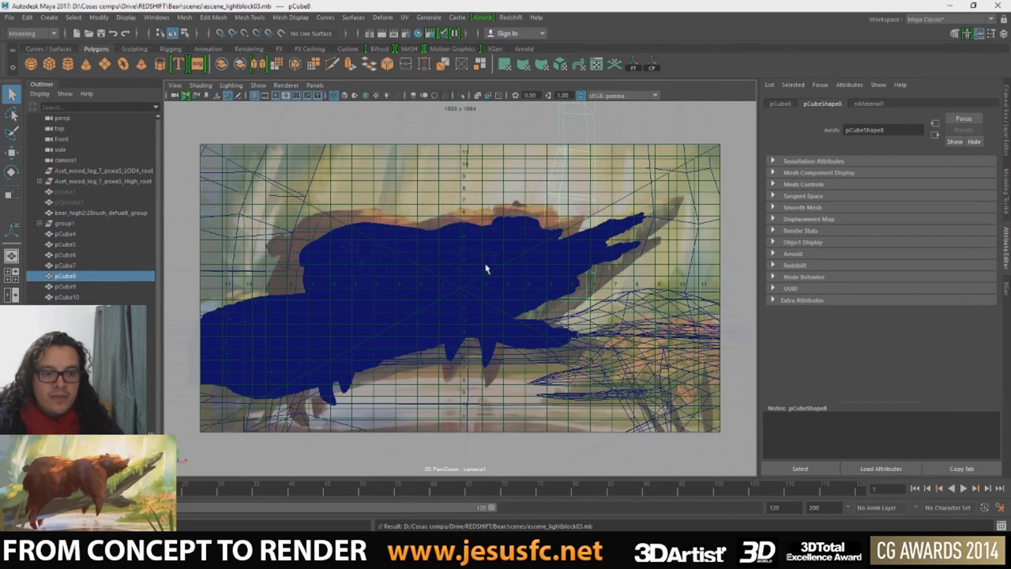
- Select camera1 and lock its transform channels in the Channel Box
{"action": "left_click", "coordinate": [1006, 139]}
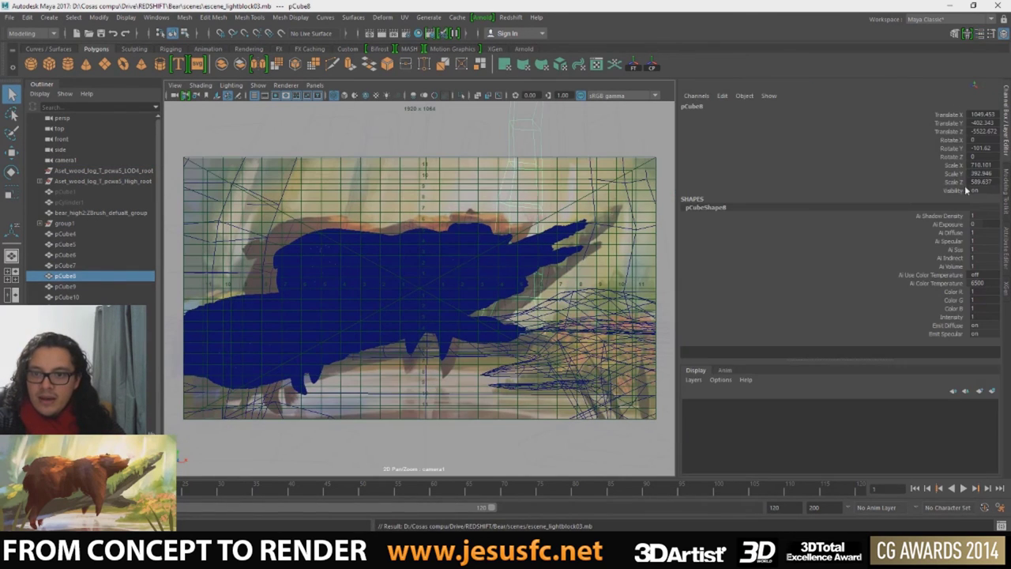
{"action": "left_click", "coordinate": [176, 95]}
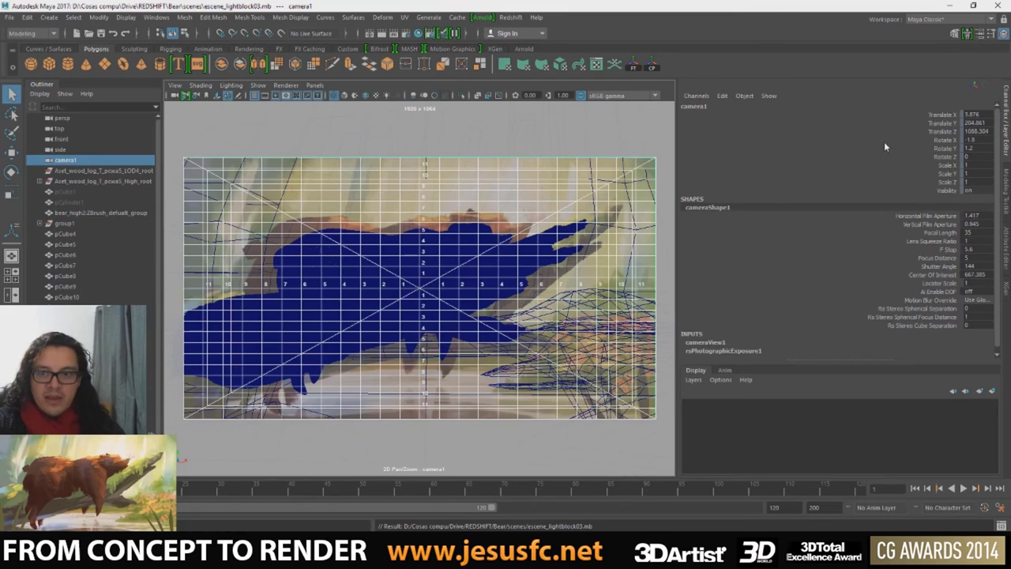
{"action": "right_click_drag", "start_coordinate": [436, 191], "coordinate": [424, 192], "text": "alt"}
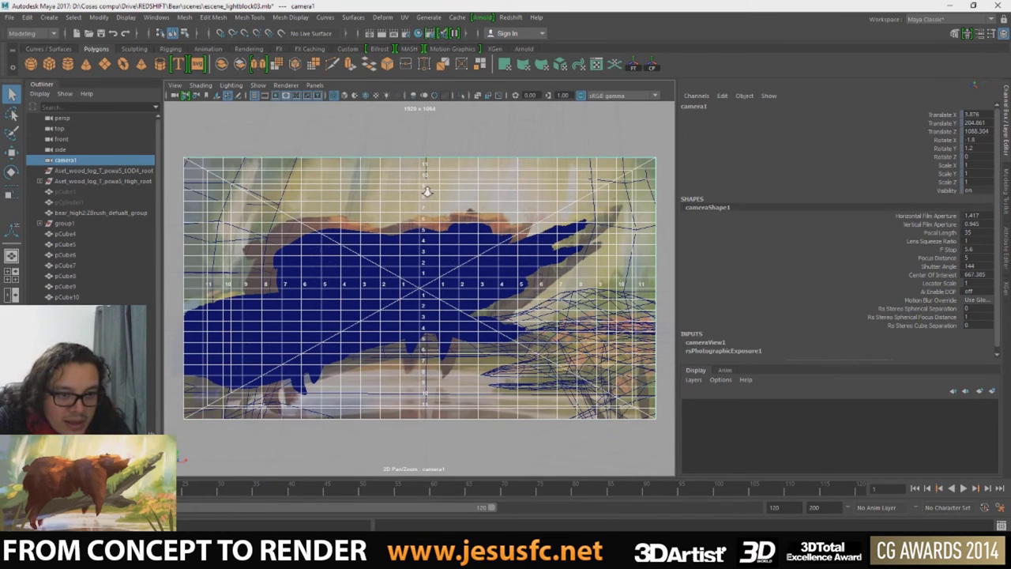
{"action": "left_click_drag", "start_coordinate": [942, 192], "coordinate": [938, 123]}
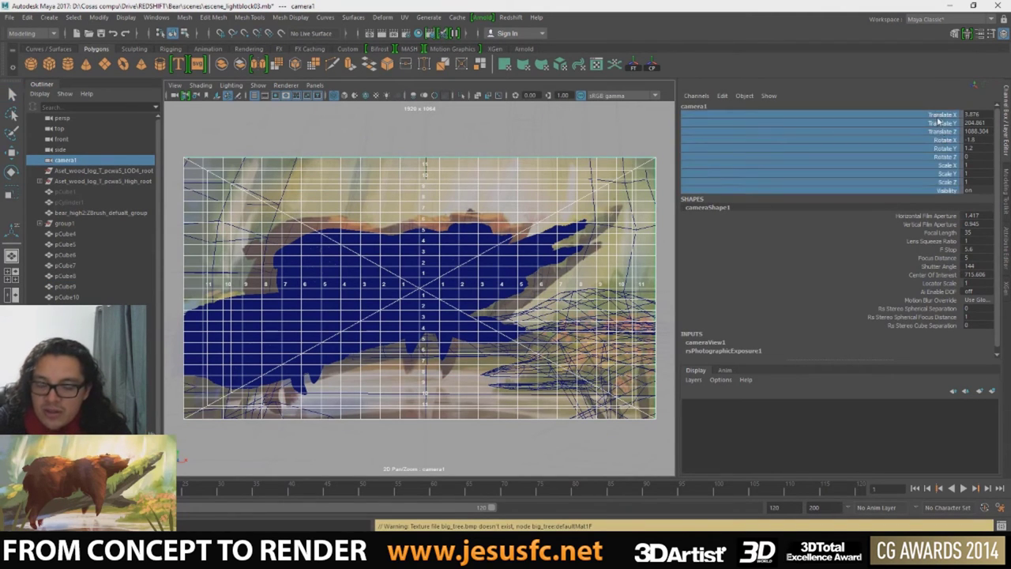
{"action": "right_click", "coordinate": [938, 132]}
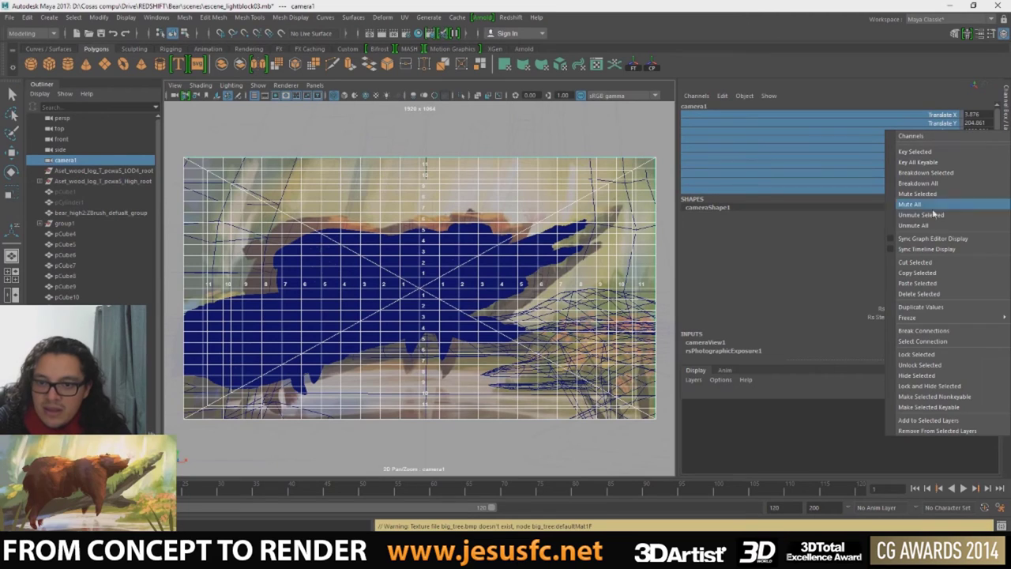
{"action": "left_click", "coordinate": [919, 357]}
- Save the current camera view as bookmark cameraView2
{"action": "left_click", "coordinate": [174, 86]}
{"action": "mouse_move", "coordinate": [194, 272]}
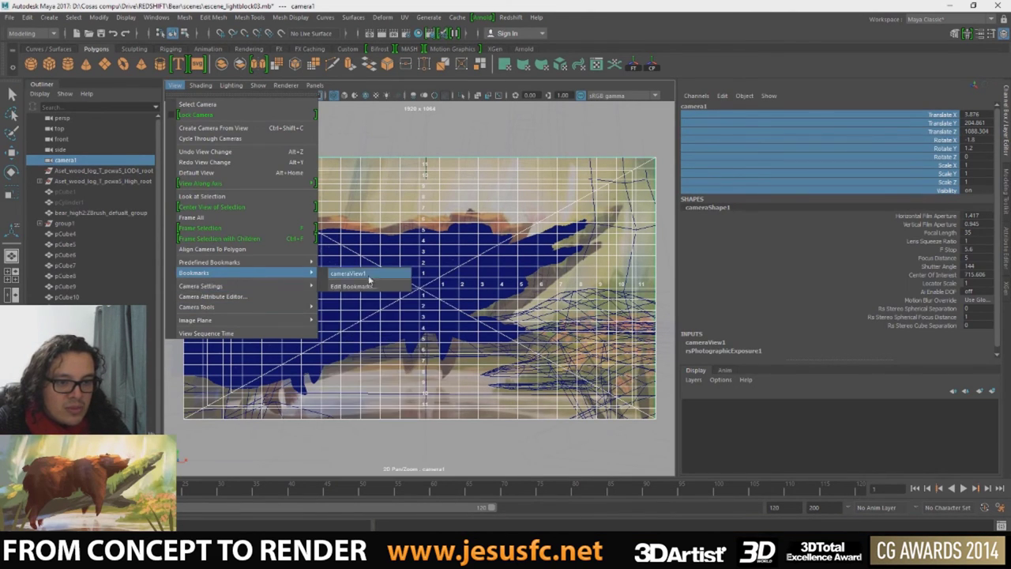
{"action": "left_click", "coordinate": [368, 274]}
{"action": "left_click", "coordinate": [430, 348]}
{"action": "left_click", "coordinate": [448, 365]}
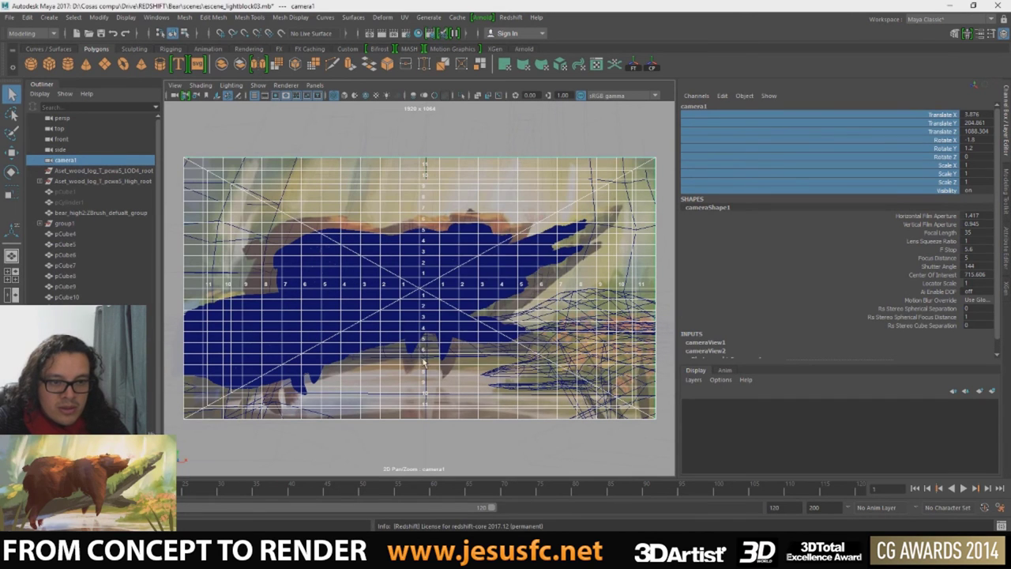
- Pan and orbit the camera to line the bear up with the concept painting
{"action": "mouse_move", "coordinate": [395, 316]}
{"action": "left_mouse_down"}
{"action": "mouse_move", "coordinate": [461, 322]}
{"action": "mouse_move", "coordinate": [436, 314]}
{"action": "left_mouse_up"}
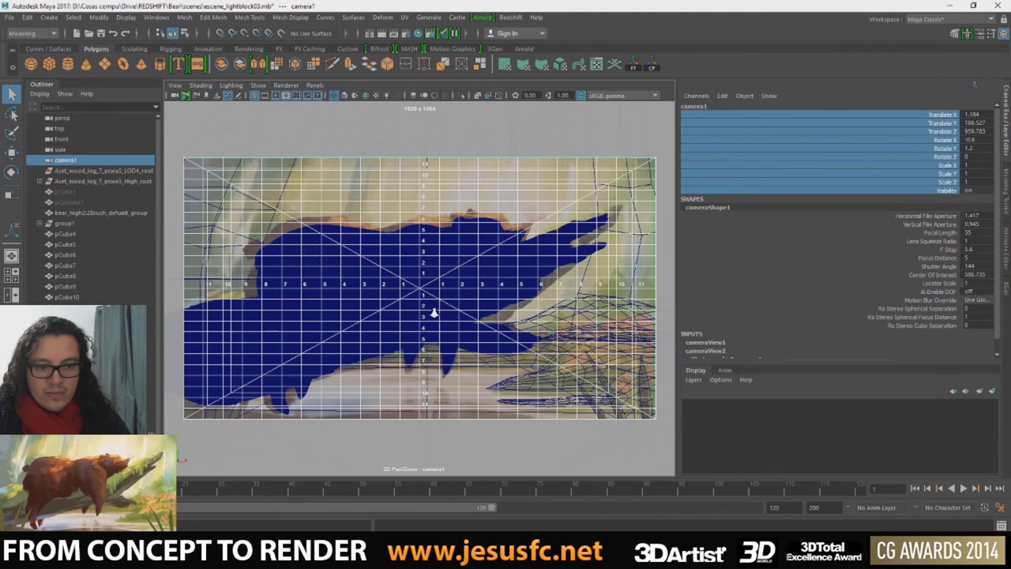
{"action": "right_click_drag", "start_coordinate": [435, 314], "coordinate": [429, 307], "text": "alt"}
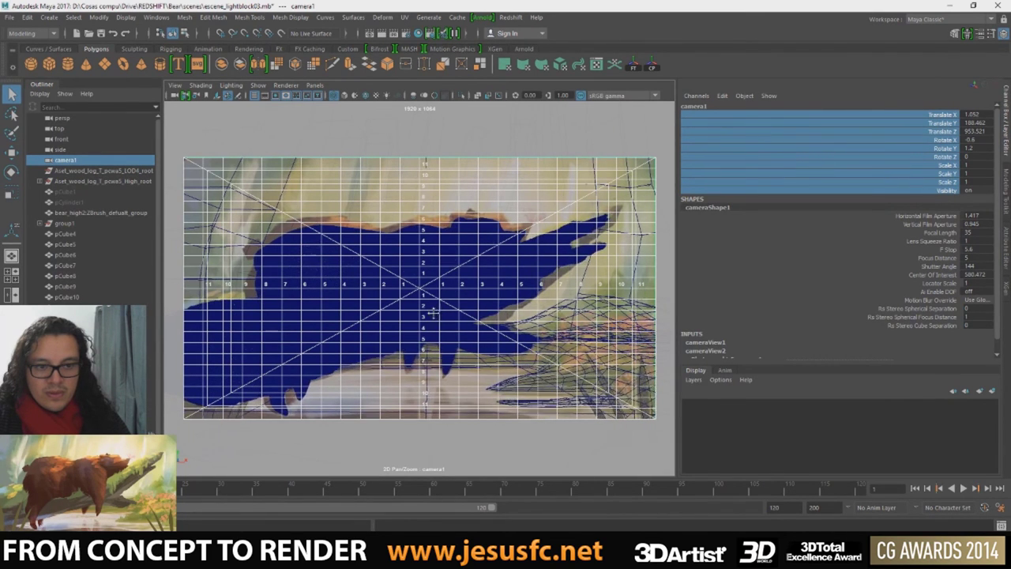
{"action": "left_click_drag", "start_coordinate": [431, 313], "coordinate": [442, 310], "text": "alt"}
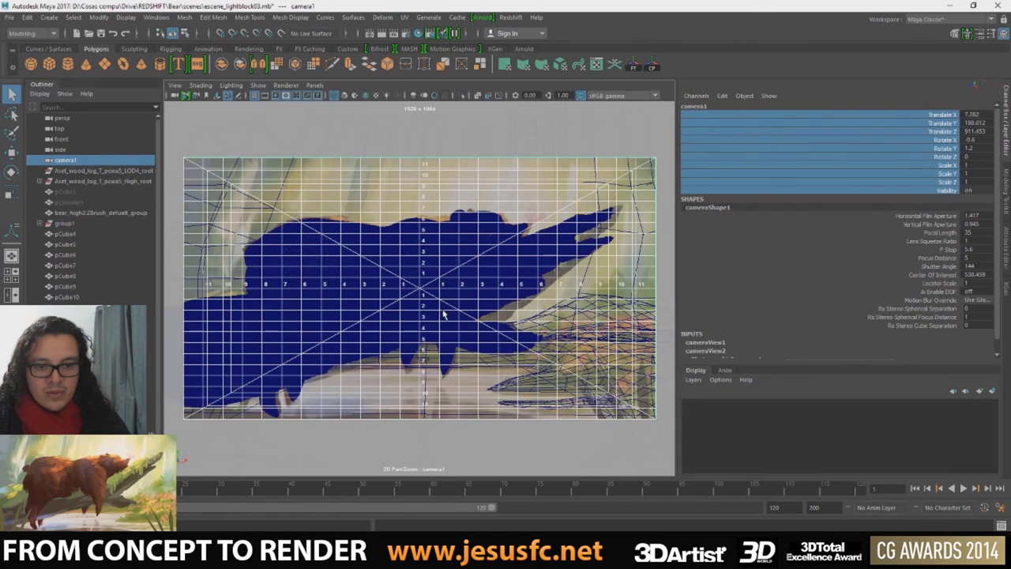
{"action": "middle_click_drag", "start_coordinate": [443, 314], "coordinate": [454, 315], "text": "alt"}
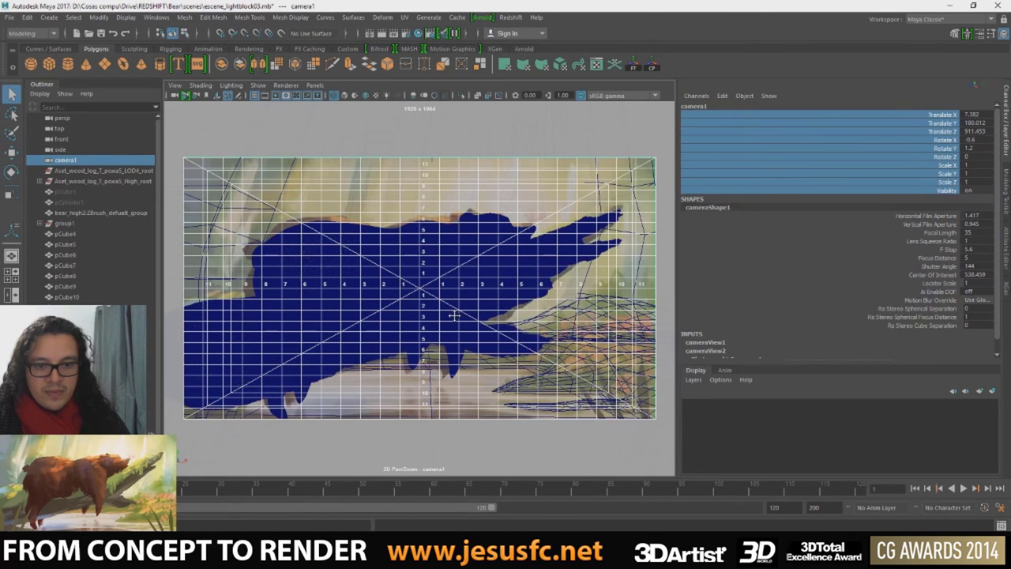
{"action": "mouse_move", "coordinate": [454, 315]}
{"action": "left_mouse_down", "text": "alt"}
{"action": "mouse_move", "coordinate": [463, 316]}
{"action": "mouse_move", "coordinate": [434, 311]}
{"action": "left_mouse_up", "text": "alt"}
{"action": "right_click_drag", "start_coordinate": [435, 311], "coordinate": [440, 316], "text": "alt"}
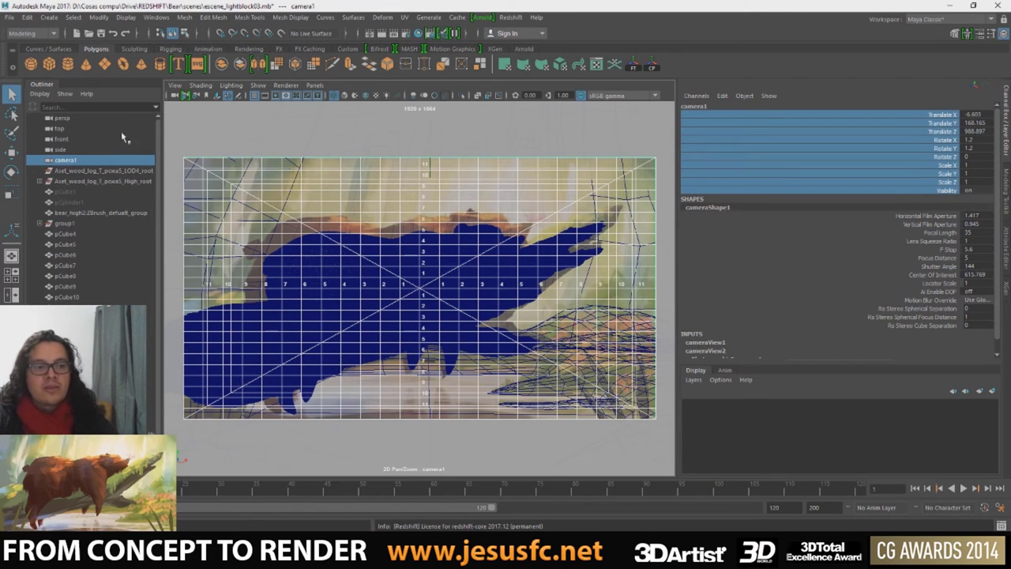
- Jump the camera to the cameraView2 bookmark and lock its transform channels
{"action": "left_click", "coordinate": [174, 85]}
{"action": "mouse_move", "coordinate": [205, 272]}
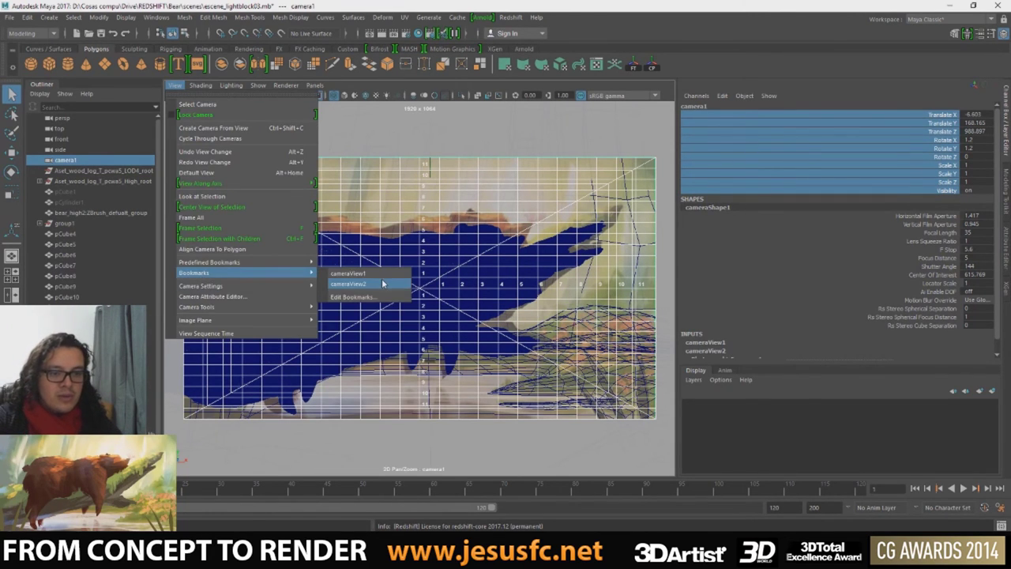
{"action": "left_click", "coordinate": [382, 283]}
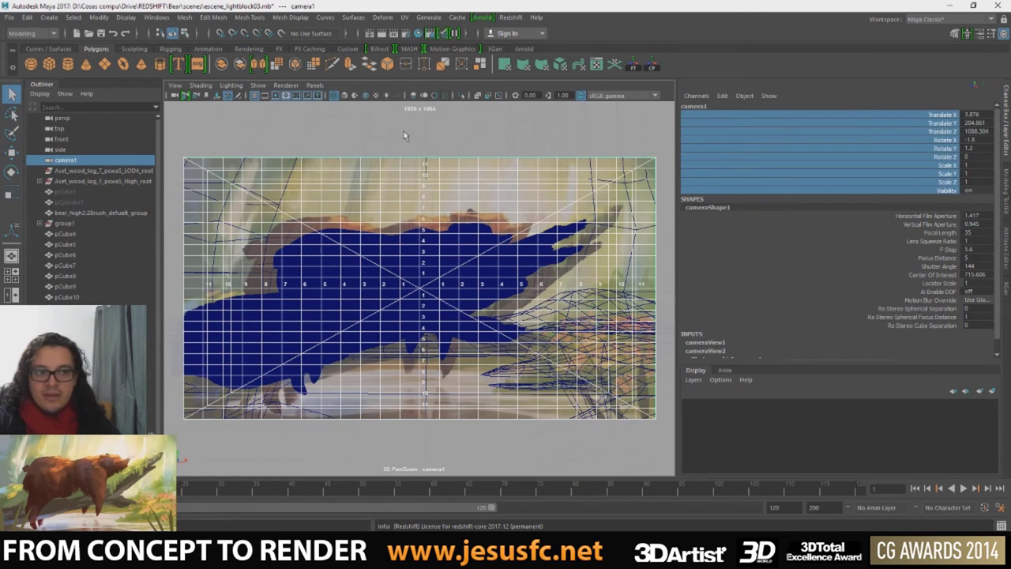
{"action": "right_click", "coordinate": [927, 133]}
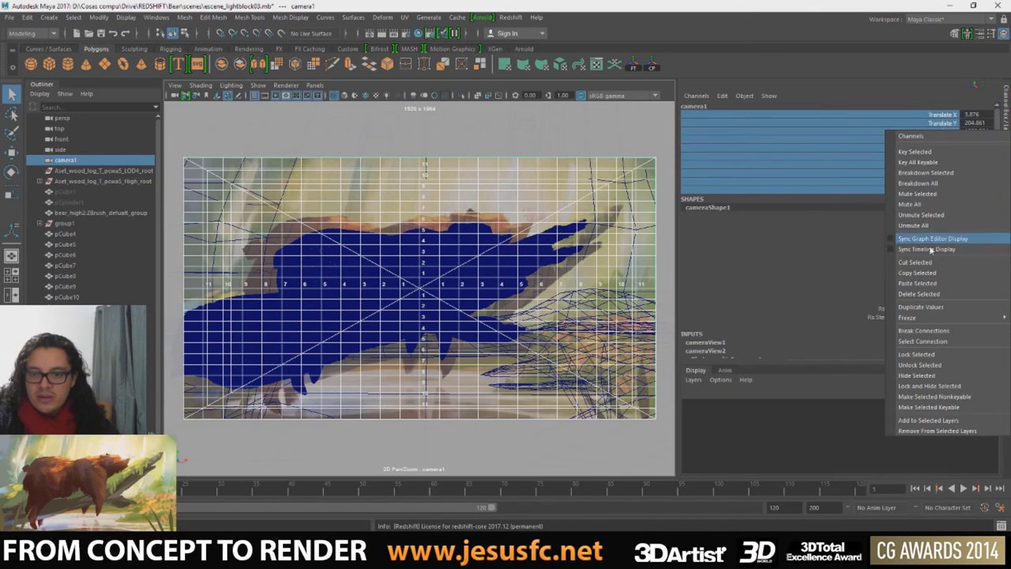
{"action": "left_click", "coordinate": [916, 354]}
- Open the camera shape's attributes and expand Frustum Display Controls
{"action": "left_click", "coordinate": [1006, 171]}
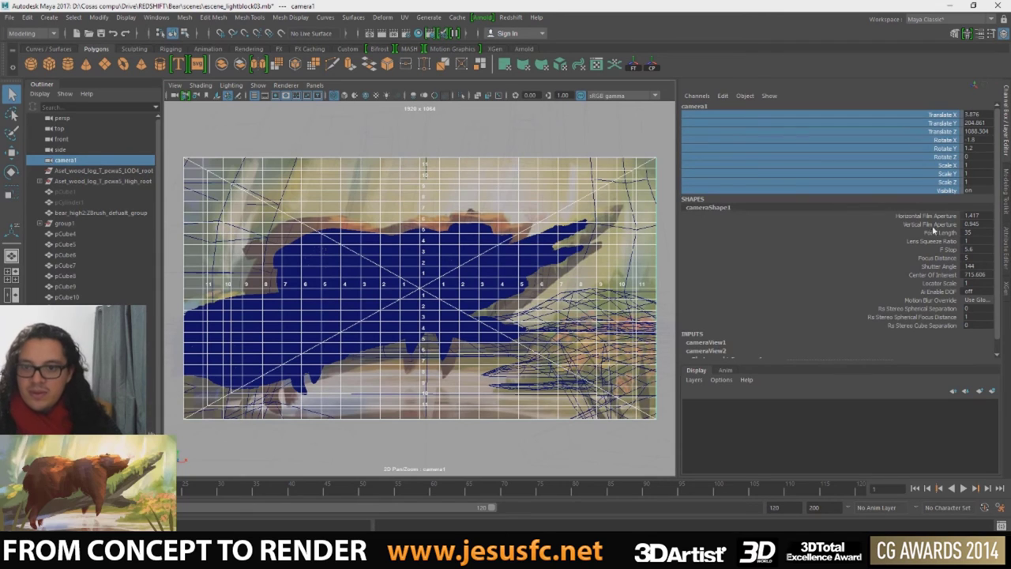
{"action": "left_click", "coordinate": [1007, 184]}
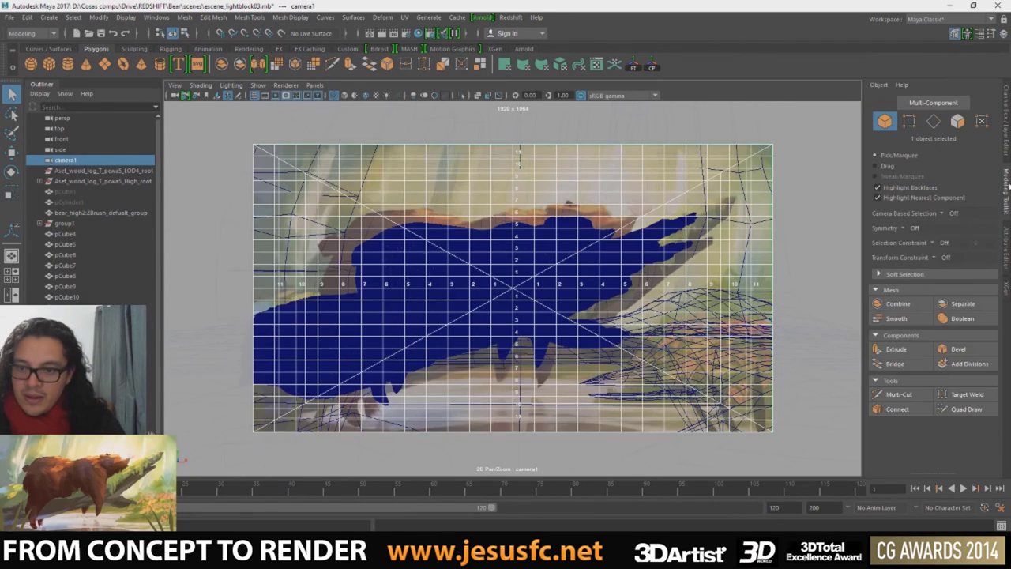
{"action": "left_click", "coordinate": [1006, 145]}
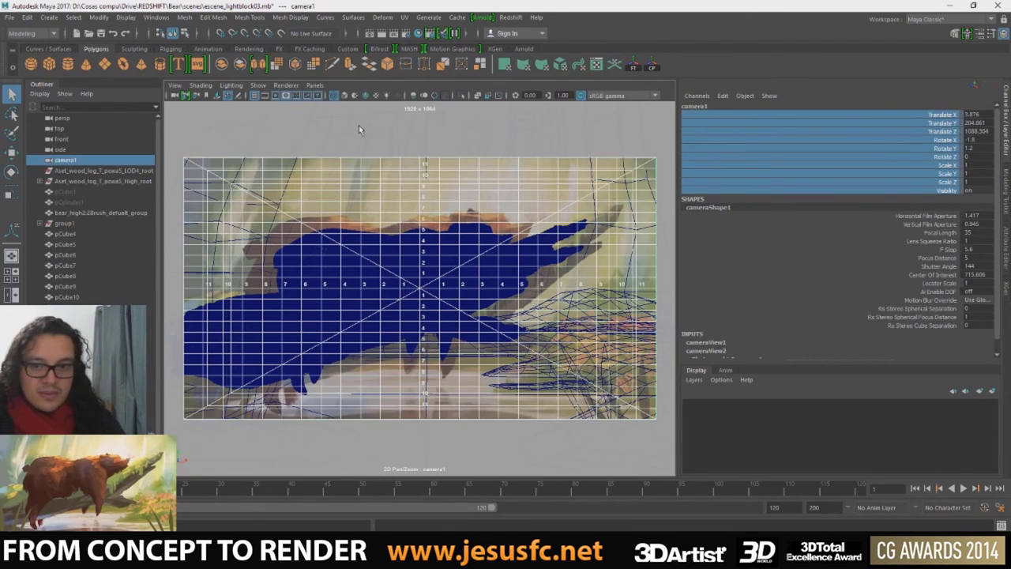
{"action": "left_click", "coordinate": [1006, 248]}
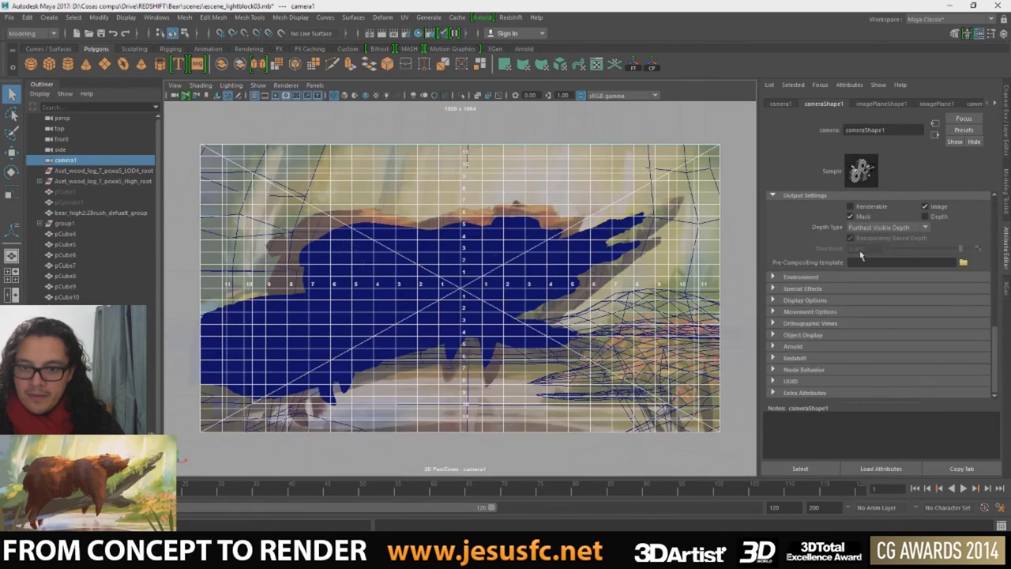
{"action": "scroll", "coordinate": [826, 269], "scroll_direction": "up", "scroll_amount": 5}
{"action": "scroll", "coordinate": [826, 269], "scroll_direction": "up", "scroll_amount": 2}
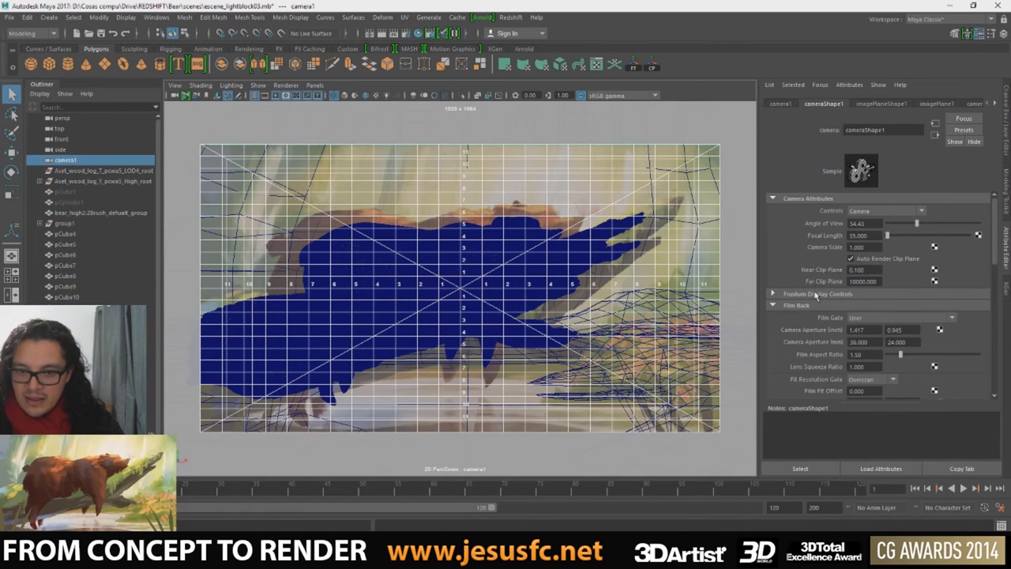
{"action": "left_click", "coordinate": [816, 294]}
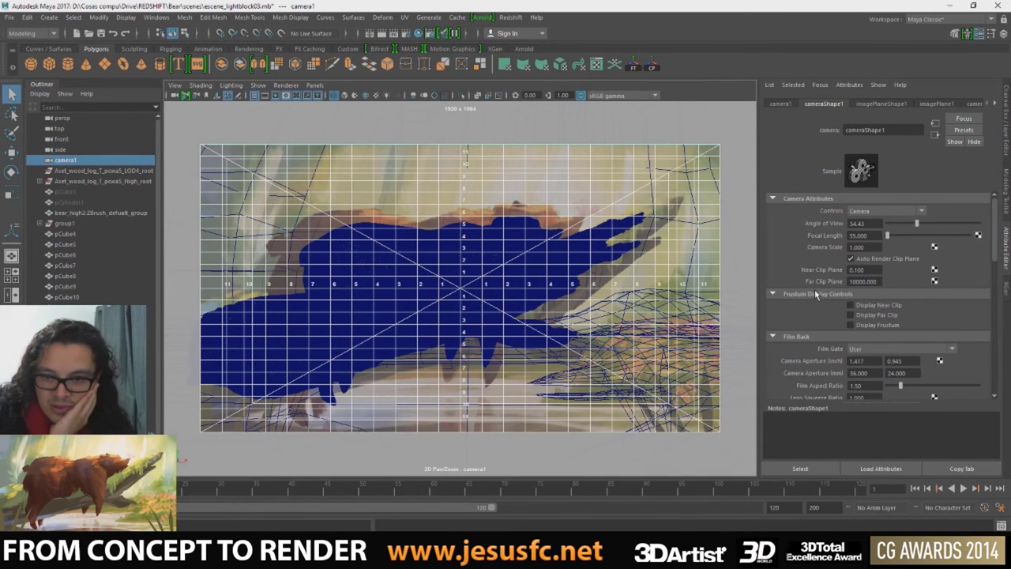
- Settle Camera Scale at 0.83 after trying 1.2, 0.8 and 0.84, then view the render
{"action": "left_click", "coordinate": [857, 248]}
{"action": "type", "text": "1.2"}
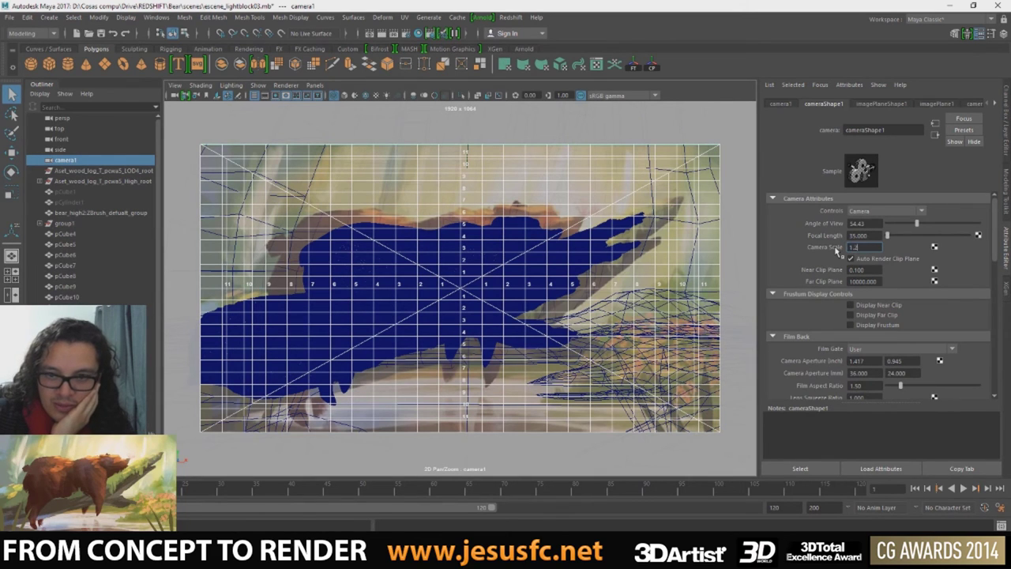
{"action": "key", "text": "Return"}
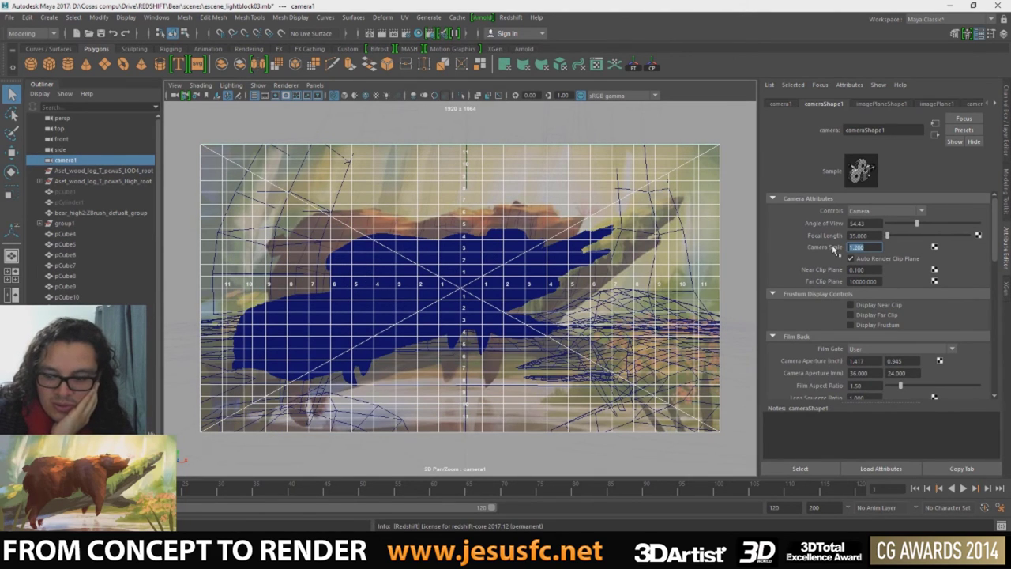
{"action": "type", "text": "0.8"}
{"action": "key", "text": "Return"}
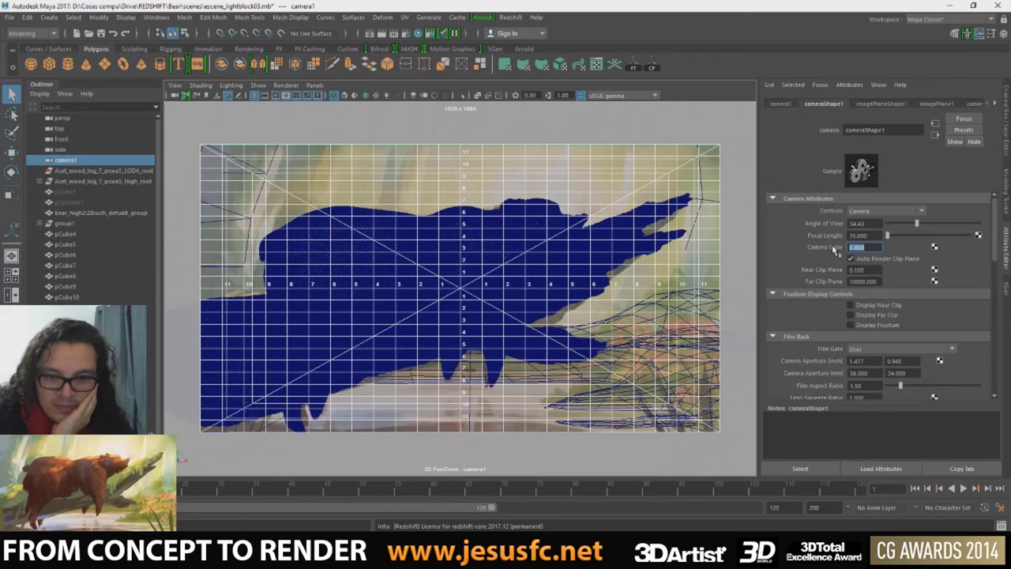
{"action": "type", "text": "0.84"}
{"action": "key", "text": "Return"}
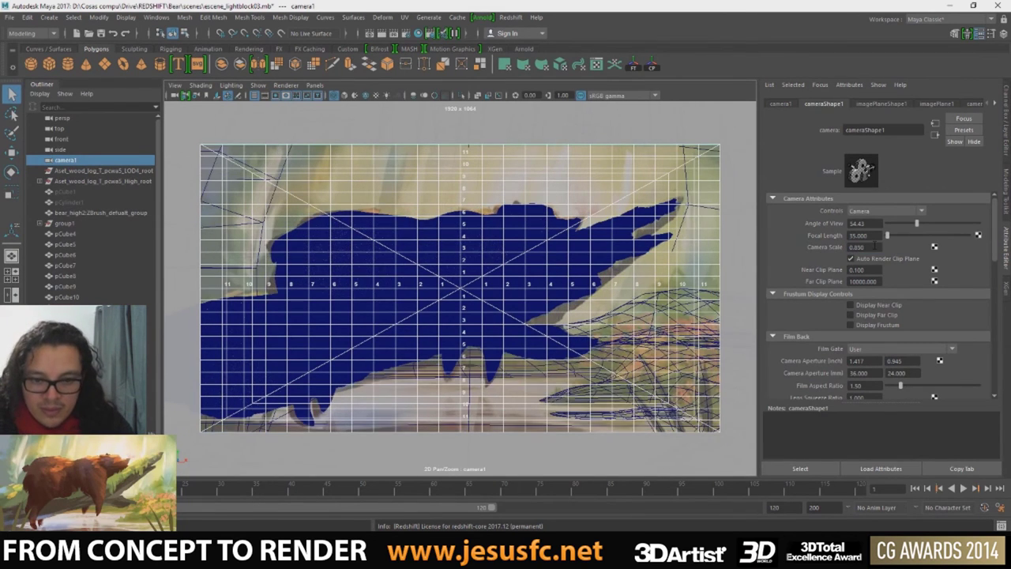
{"action": "type", "text": "0.83"}
{"action": "key", "text": "Return"}
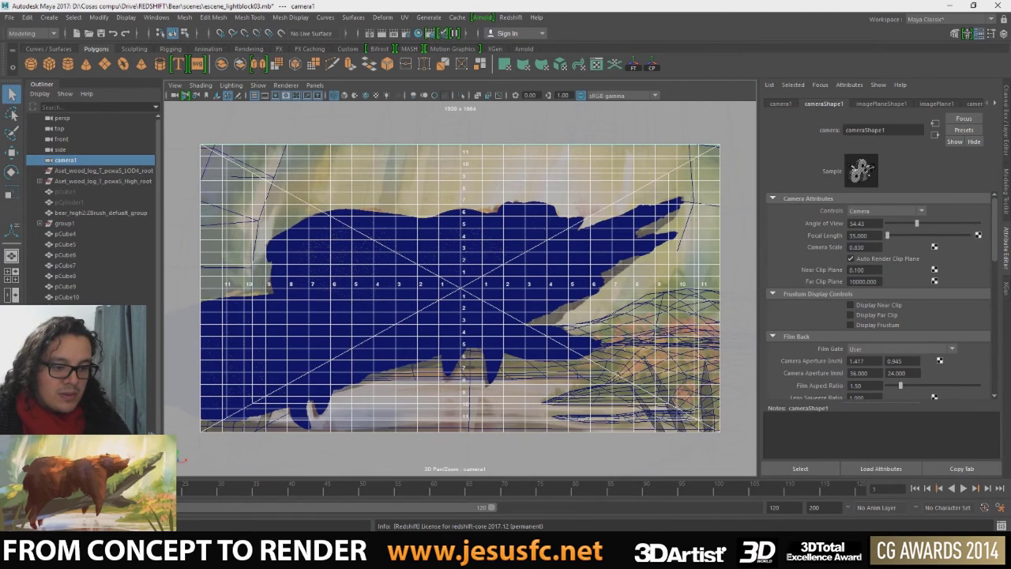
{"action": "key", "text": "alt+Tab"}
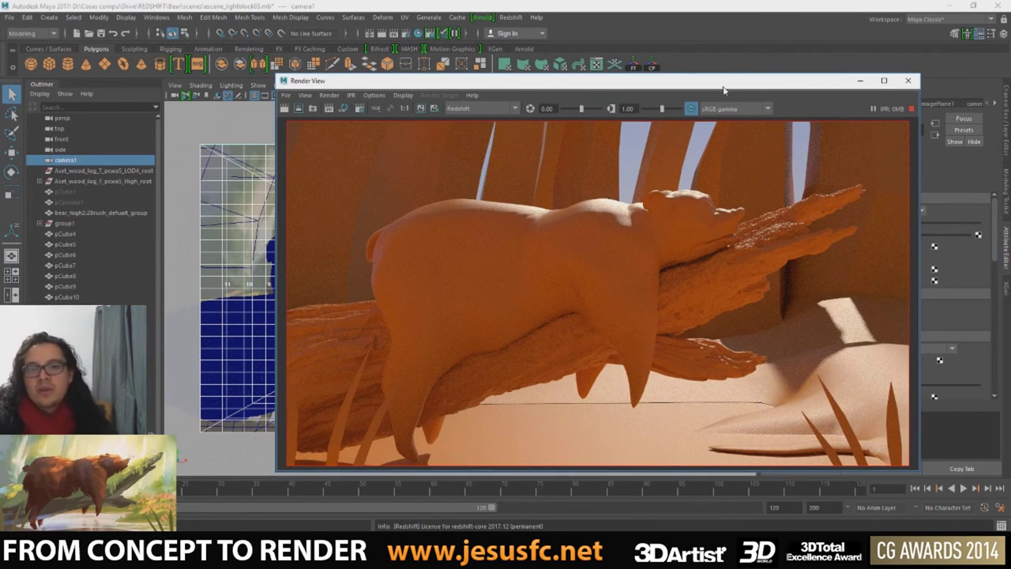
- Move the Render View, select pCube4, save the scene, and bring up the concept painting
{"action": "left_click_drag", "start_coordinate": [723, 89], "coordinate": [621, 67]}
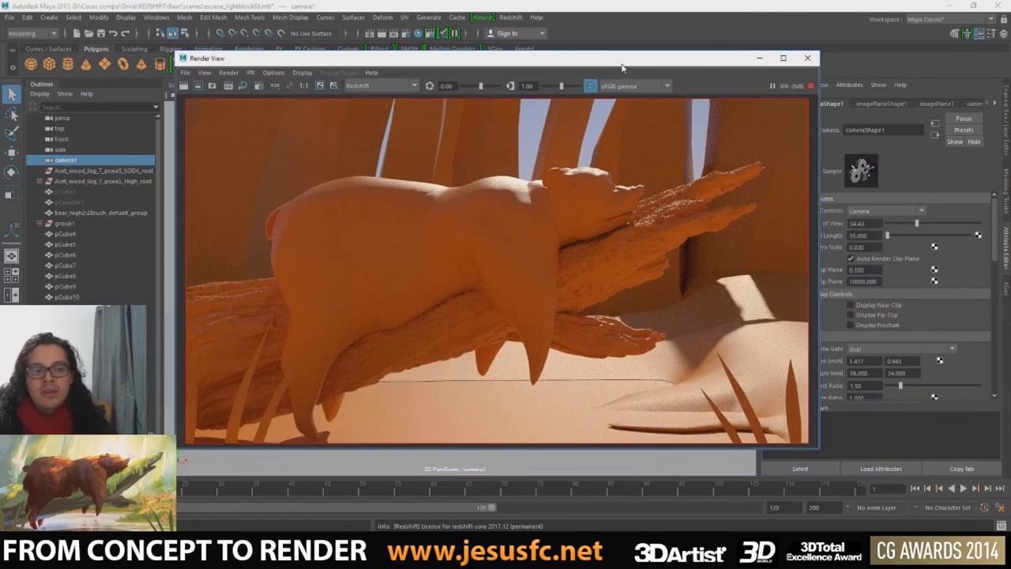
{"action": "left_click", "coordinate": [166, 203]}
{"action": "key", "text": "ctrl+s"}
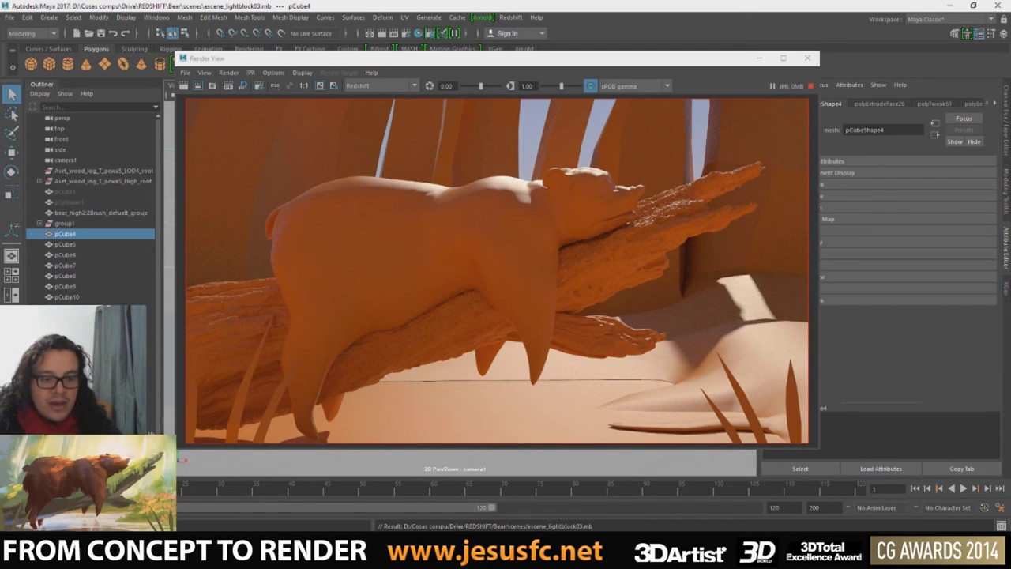
{"action": "key", "text": "alt+Tab"}
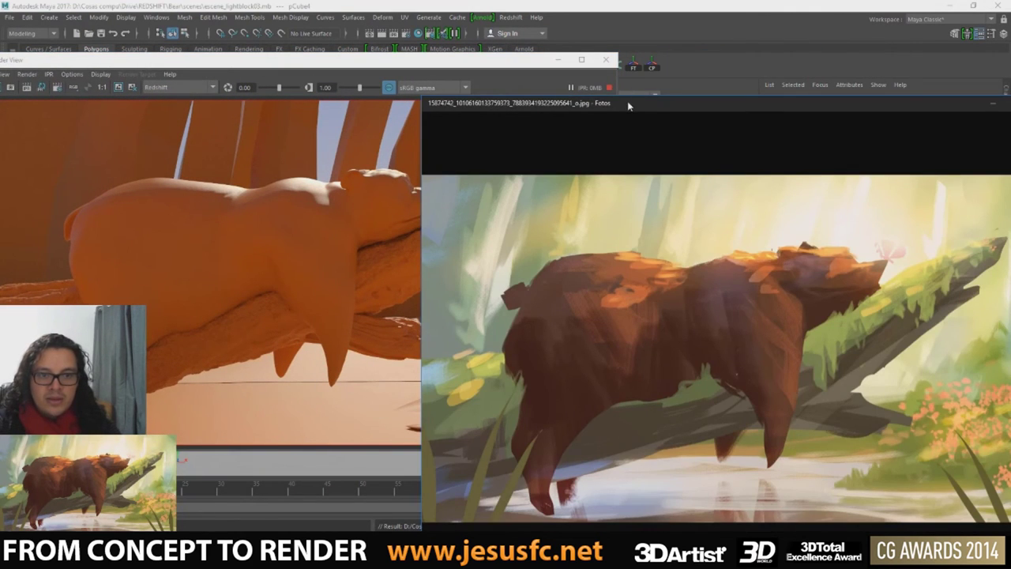
- Place the concept painting beside the render for comparison, then close Photos
{"action": "mouse_move", "coordinate": [629, 105]}
{"action": "left_mouse_down"}
{"action": "mouse_move", "coordinate": [690, 63]}
{"action": "mouse_move", "coordinate": [672, 52]}
{"action": "left_mouse_up"}
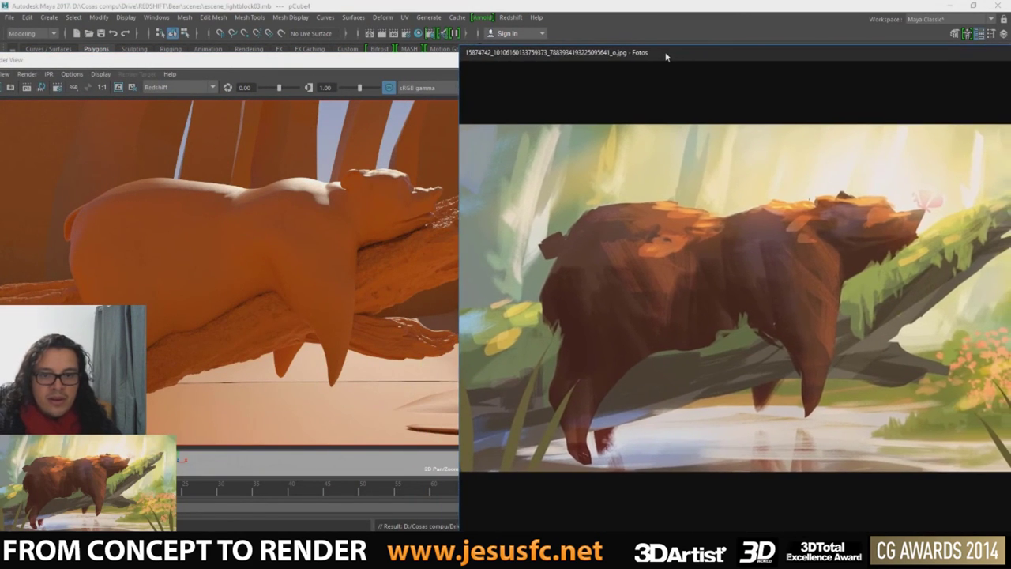
{"action": "mouse_move", "coordinate": [735, 316]}
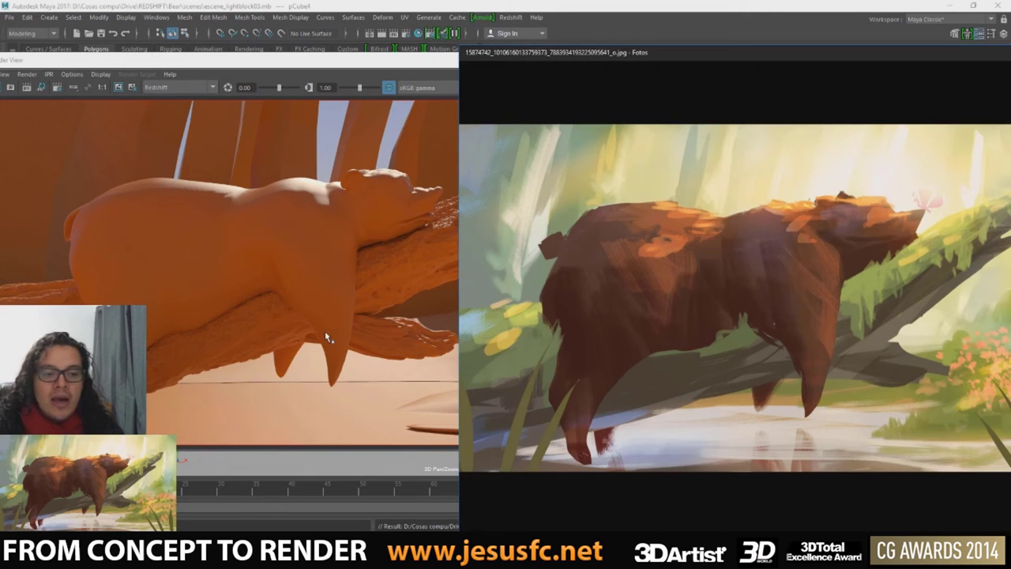
{"action": "mouse_move", "coordinate": [608, 294]}
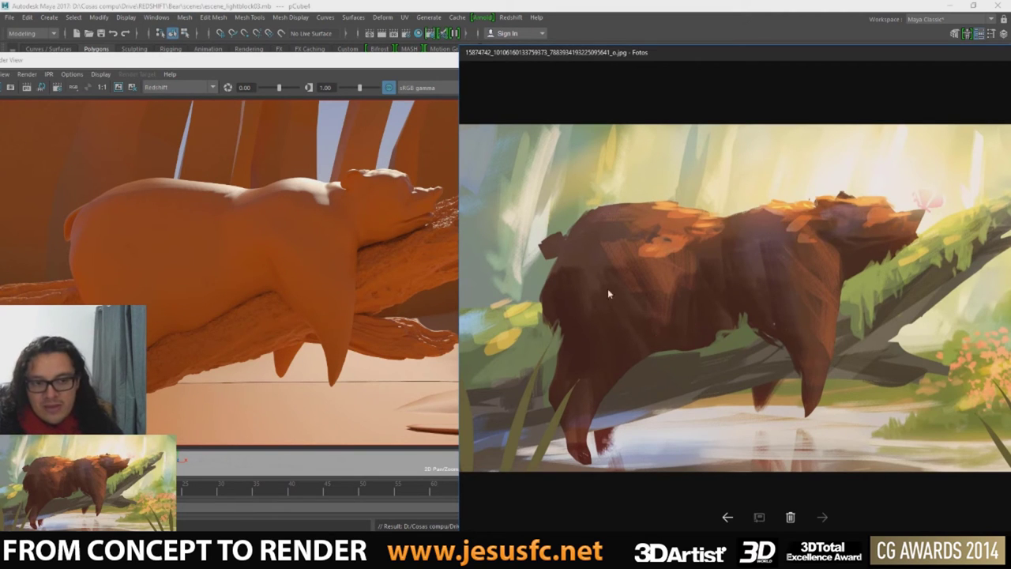
{"action": "mouse_move", "coordinate": [530, 58]}
{"action": "left_mouse_down"}
{"action": "mouse_move", "coordinate": [803, 58]}
{"action": "mouse_move", "coordinate": [441, 57]}
{"action": "left_mouse_up"}
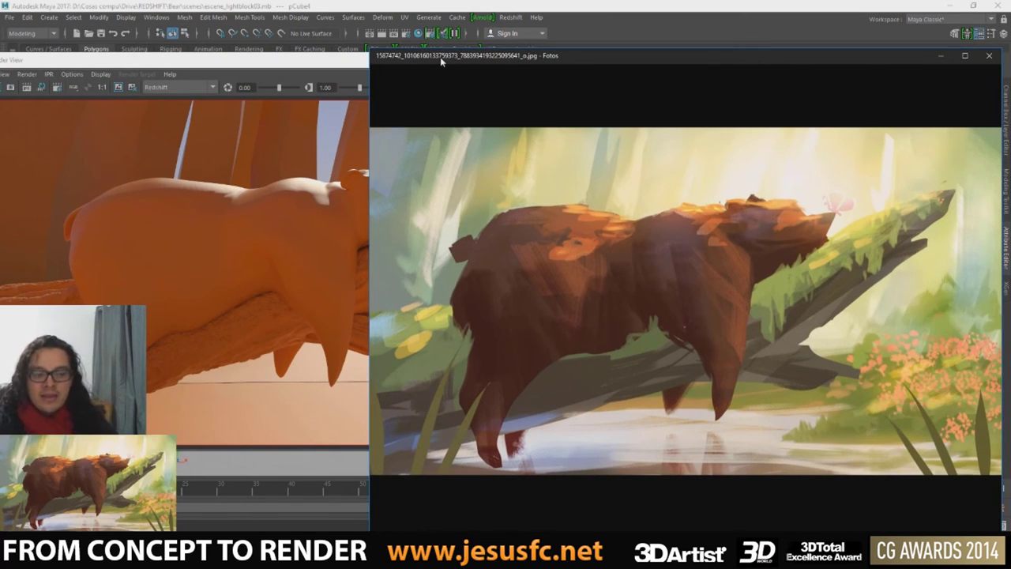
{"action": "left_click", "coordinate": [988, 56]}
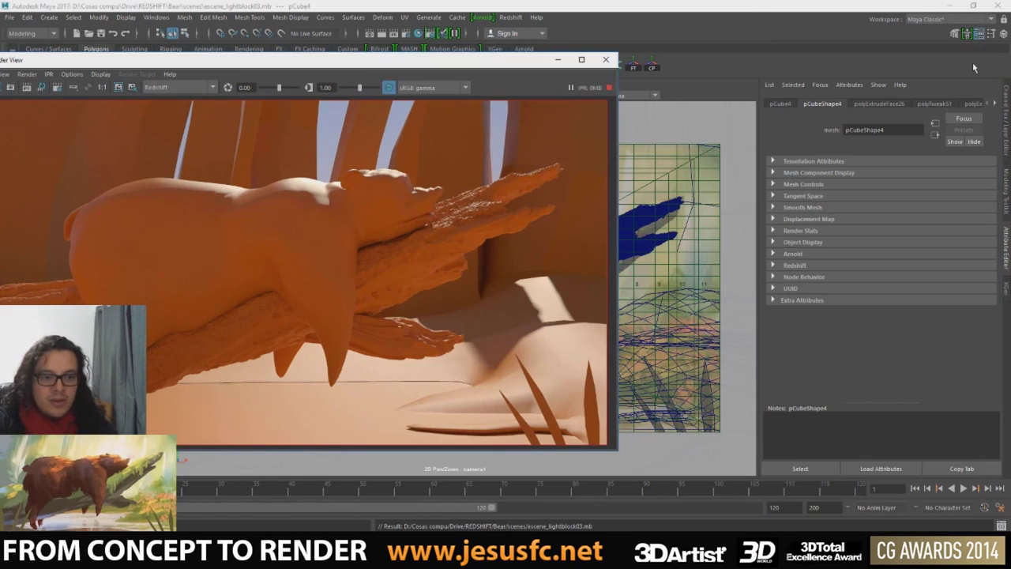
- Minimize the Render View and maximize the perspective panel to see the whole bear
{"action": "left_click", "coordinate": [557, 60]}
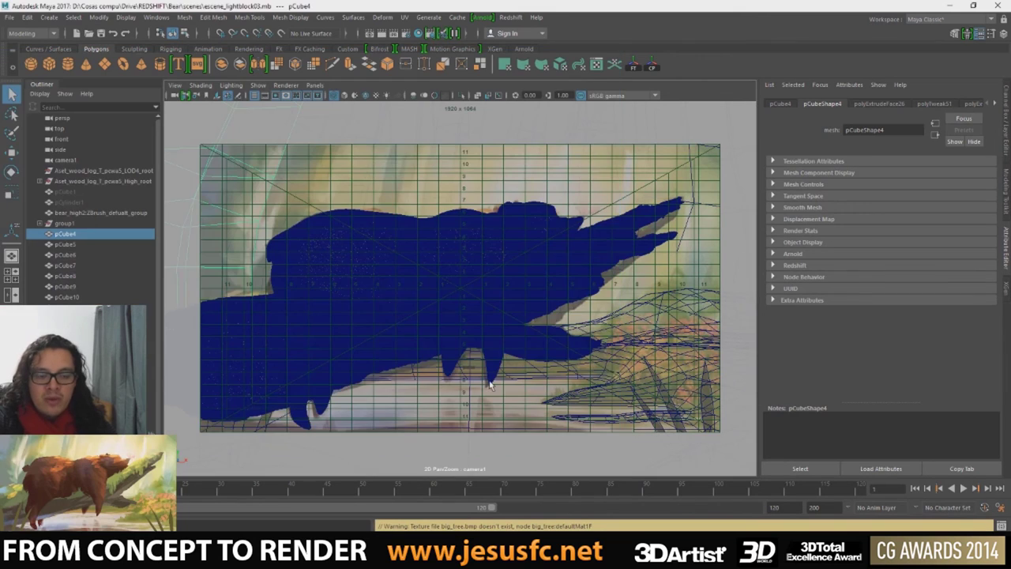
{"action": "key", "text": "space"}
{"action": "key", "text": "space"}
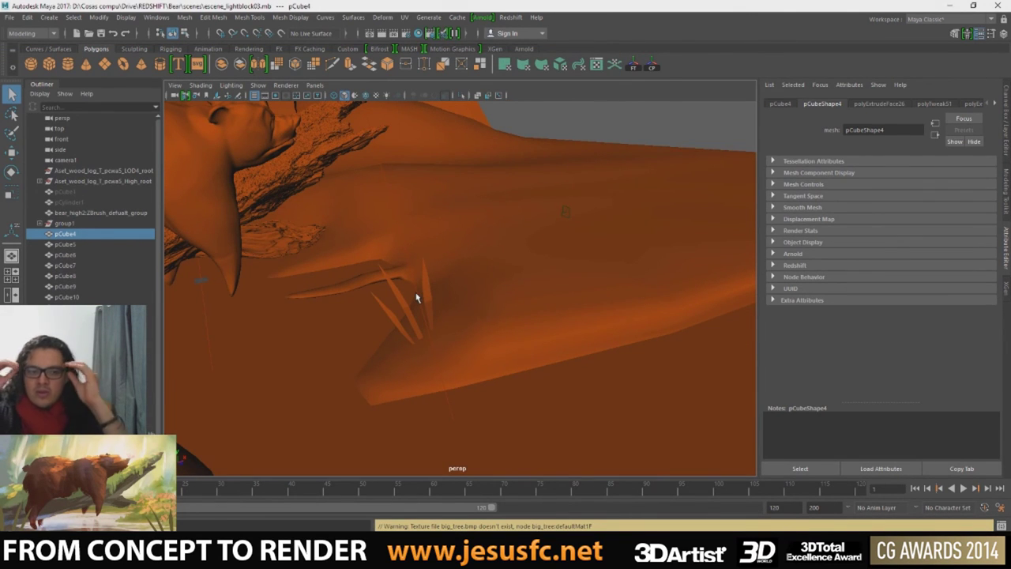
{"action": "mouse_move", "coordinate": [413, 296]}
{"action": "left_mouse_down", "text": "alt"}
{"action": "mouse_move", "coordinate": [247, 286]}
{"action": "mouse_move", "coordinate": [420, 262]}
{"action": "left_mouse_up", "text": "alt"}
{"action": "scroll", "coordinate": [413, 260], "scroll_direction": "down", "scroll_amount": 3}
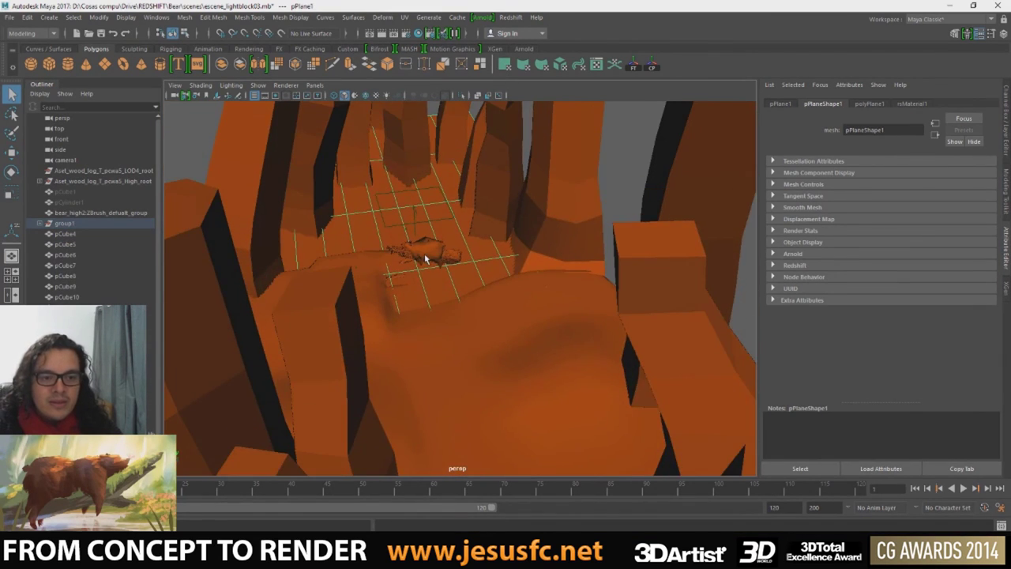
- Frame the bear, orbit down to ground level, and select pPlane1 with the Move tool
{"action": "left_click", "coordinate": [426, 259]}
{"action": "key", "text": "f"}
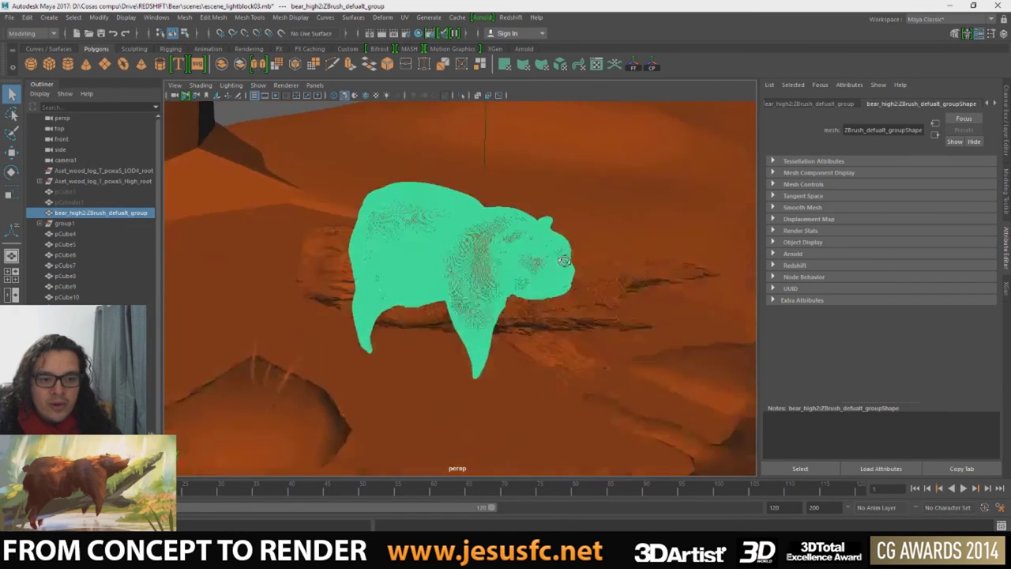
{"action": "mouse_move", "coordinate": [529, 320]}
{"action": "left_mouse_down", "text": "alt"}
{"action": "mouse_move", "coordinate": [429, 287]}
{"action": "mouse_move", "coordinate": [438, 307]}
{"action": "left_mouse_up", "text": "alt"}
{"action": "mouse_move", "coordinate": [499, 306]}
{"action": "left_mouse_down", "text": "alt"}
{"action": "mouse_move", "coordinate": [456, 283]}
{"action": "mouse_move", "coordinate": [463, 289]}
{"action": "mouse_move", "coordinate": [341, 338]}
{"action": "mouse_move", "coordinate": [406, 343]}
{"action": "mouse_move", "coordinate": [404, 355]}
{"action": "mouse_move", "coordinate": [420, 359]}
{"action": "mouse_move", "coordinate": [426, 327]}
{"action": "left_mouse_up", "text": "alt"}
{"action": "left_click", "coordinate": [410, 273]}
{"action": "key", "text": "w"}
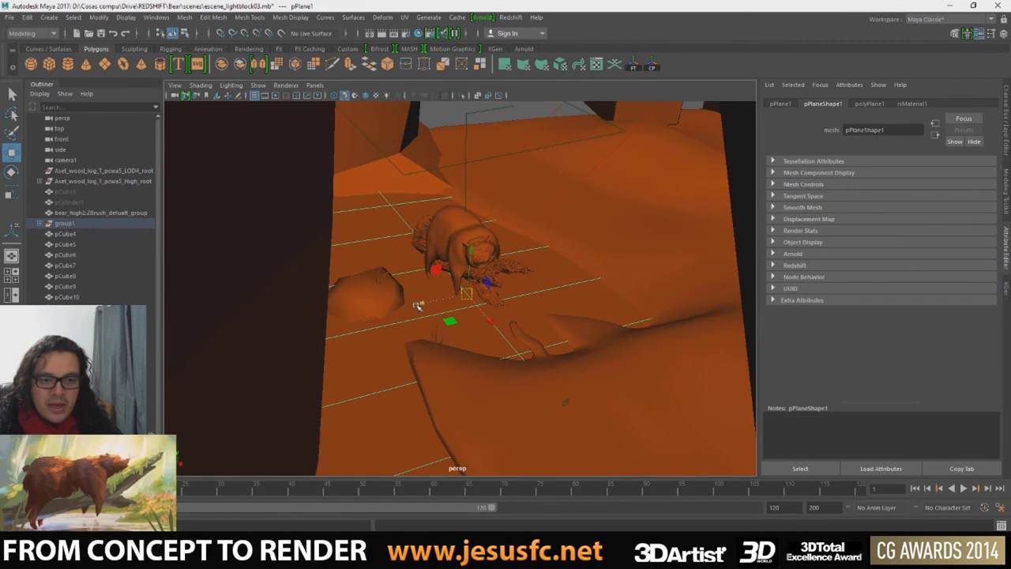
- Duplicate the plane and insert an edge loop across it with Multi-Cut
{"action": "key", "text": "ctrl+d"}
{"action": "mouse_move", "coordinate": [470, 259]}
{"action": "left_mouse_down", "text": "alt"}
{"action": "mouse_move", "coordinate": [451, 282]}
{"action": "mouse_move", "coordinate": [445, 266]}
{"action": "mouse_move", "coordinate": [417, 269]}
{"action": "left_mouse_up", "text": "alt"}
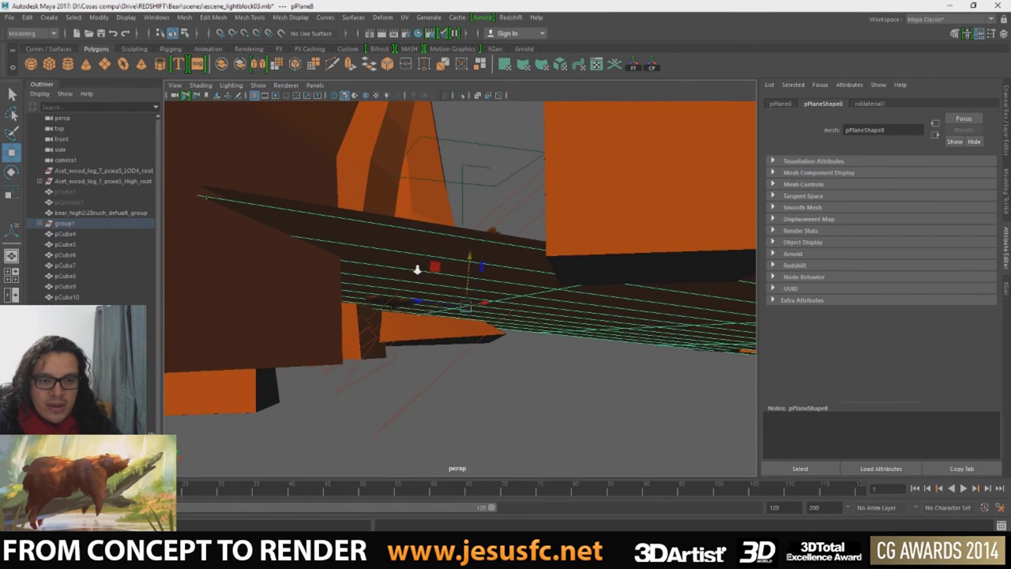
{"action": "right_click_drag", "start_coordinate": [392, 160], "coordinate": [450, 228], "text": "shift"}
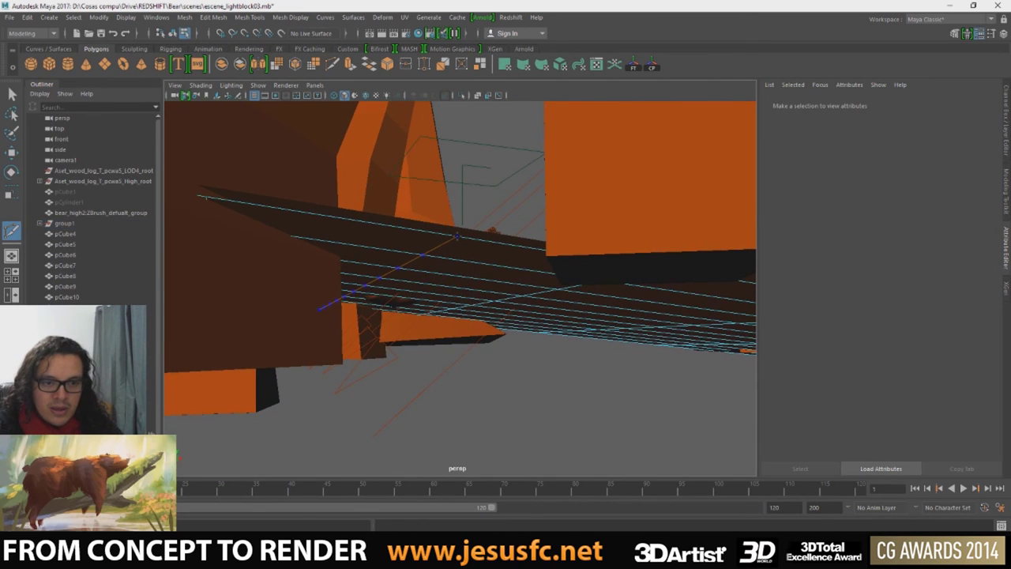
{"action": "mouse_move", "coordinate": [487, 247]}
{"action": "left_mouse_down", "text": "alt"}
{"action": "mouse_move", "coordinate": [451, 253]}
{"action": "mouse_move", "coordinate": [450, 268]}
{"action": "mouse_move", "coordinate": [547, 300]}
{"action": "left_mouse_up", "text": "alt"}
{"action": "key", "text": "ctrl"}
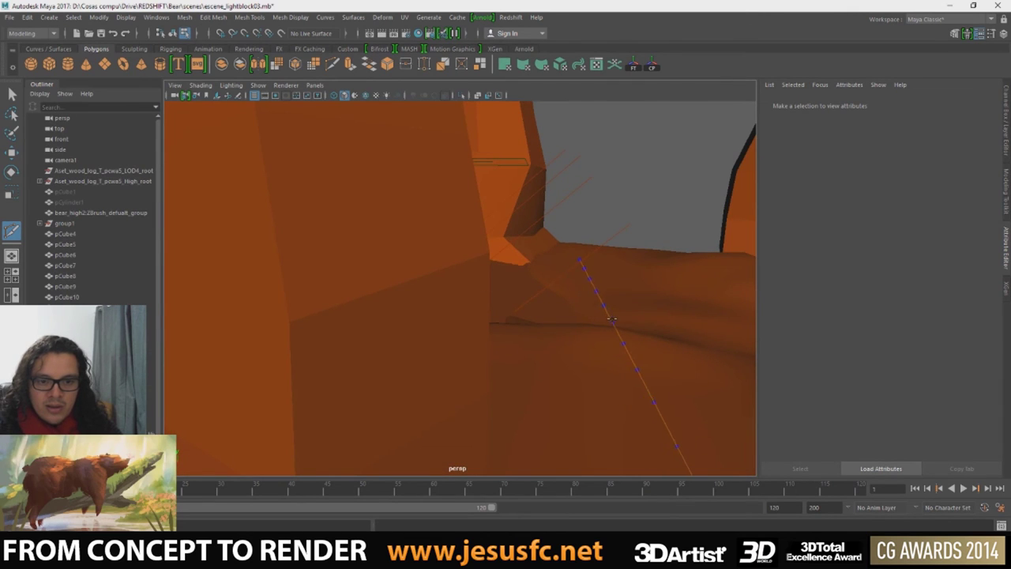
{"action": "key", "text": "q"}
- Select strips of faces along the plane's edge and remove a row of faces
{"action": "right_click_drag", "start_coordinate": [604, 319], "coordinate": [537, 284], "text": "alt"}
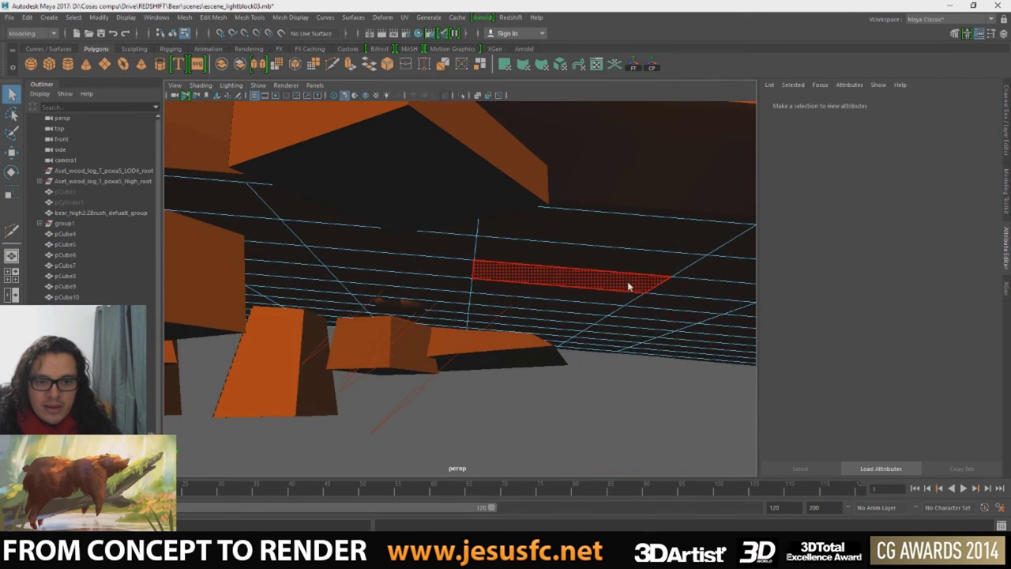
{"action": "right_click_drag", "start_coordinate": [627, 254], "coordinate": [628, 289]}
{"action": "left_click", "coordinate": [667, 303]}
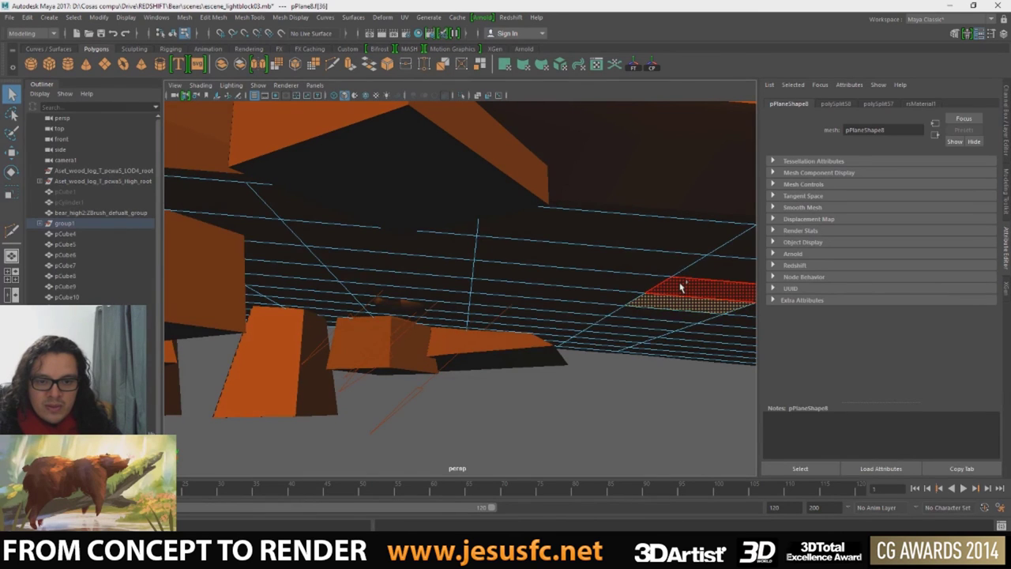
{"action": "left_click", "coordinate": [707, 324]}
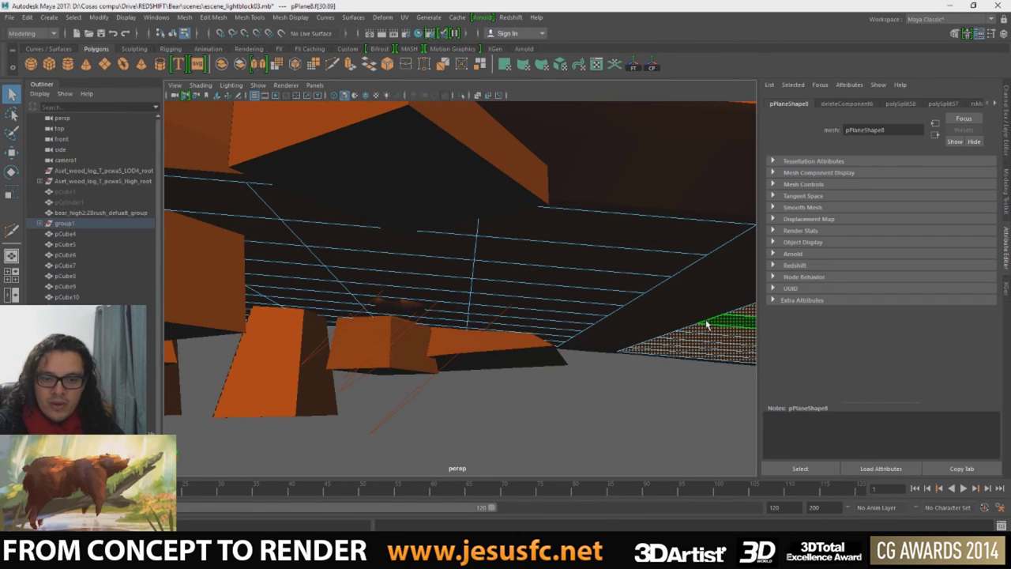
{"action": "left_click", "coordinate": [706, 323]}
{"action": "mouse_move", "coordinate": [426, 308]}
{"action": "left_mouse_down", "text": "alt"}
{"action": "mouse_move", "coordinate": [262, 278]}
{"action": "mouse_move", "coordinate": [280, 300]}
{"action": "mouse_move", "coordinate": [232, 310]}
{"action": "left_mouse_up", "text": "alt"}
{"action": "mouse_move", "coordinate": [344, 278]}
{"action": "left_mouse_down", "text": "alt"}
{"action": "mouse_move", "coordinate": [368, 235]}
{"action": "mouse_move", "coordinate": [219, 298]}
{"action": "left_mouse_up", "text": "alt"}
{"action": "double_click", "coordinate": [218, 298]}
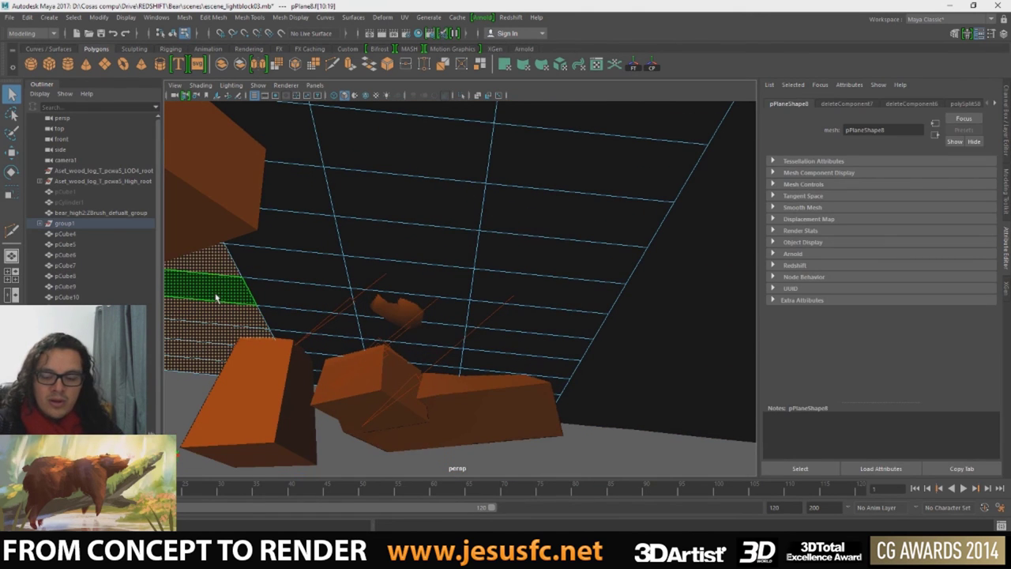
{"action": "key", "text": "ctrl+z"}
{"action": "key", "text": "ctrl+z"}
- Check faces on the plane's left side, then select the water plane near the bear
{"action": "left_click", "coordinate": [271, 261]}
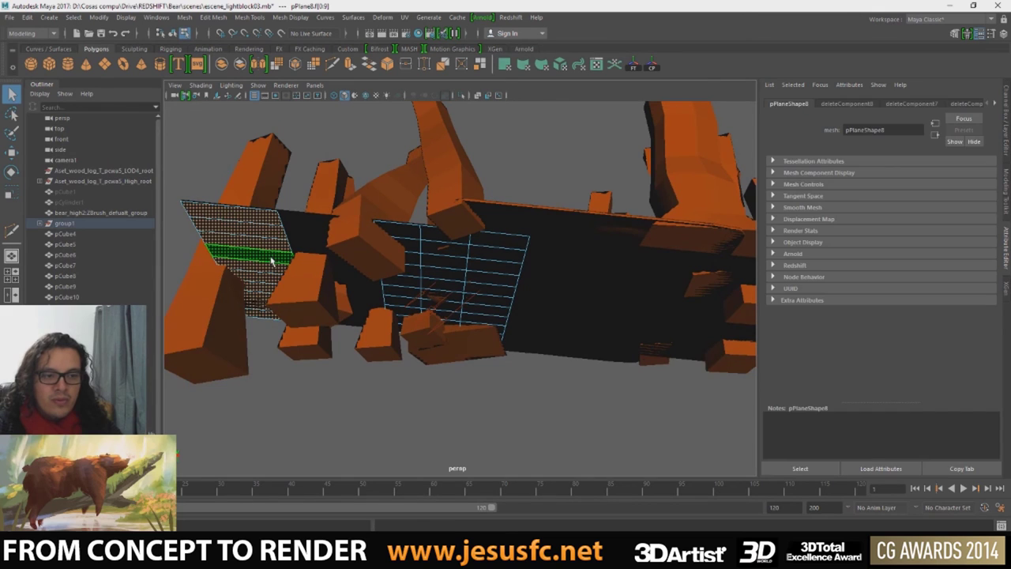
{"action": "left_click", "coordinate": [271, 262]}
{"action": "mouse_move", "coordinate": [271, 262]}
{"action": "left_mouse_down", "text": "alt"}
{"action": "mouse_move", "coordinate": [408, 271]}
{"action": "mouse_move", "coordinate": [442, 316]}
{"action": "mouse_move", "coordinate": [505, 340]}
{"action": "mouse_move", "coordinate": [524, 334]}
{"action": "mouse_move", "coordinate": [422, 323]}
{"action": "mouse_move", "coordinate": [595, 318]}
{"action": "mouse_move", "coordinate": [562, 287]}
{"action": "mouse_move", "coordinate": [460, 280]}
{"action": "mouse_move", "coordinate": [429, 302]}
{"action": "mouse_move", "coordinate": [388, 300]}
{"action": "mouse_move", "coordinate": [429, 293]}
{"action": "mouse_move", "coordinate": [440, 300]}
{"action": "mouse_move", "coordinate": [427, 318]}
{"action": "left_mouse_up", "text": "alt"}
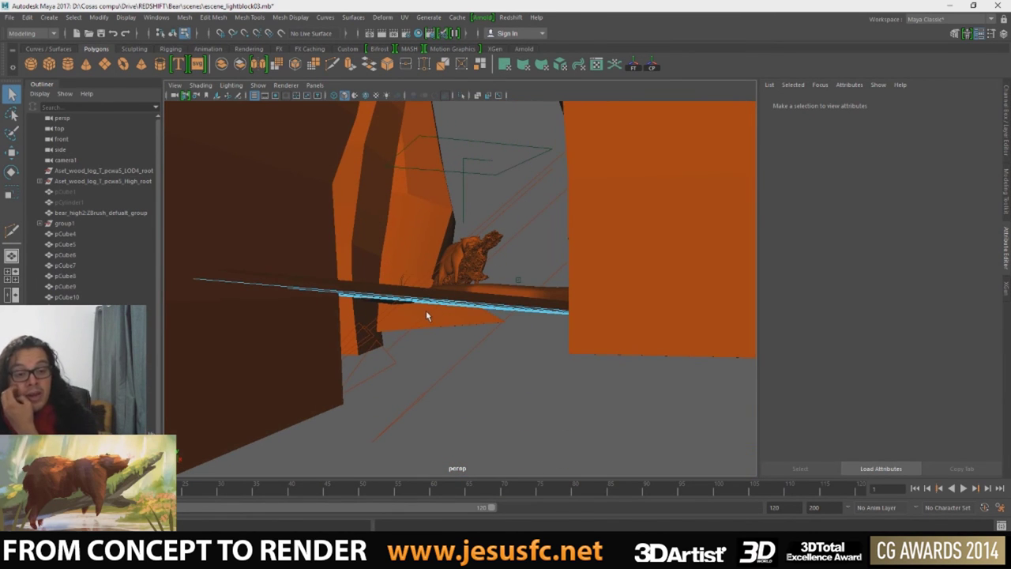
{"action": "mouse_move", "coordinate": [420, 303]}
{"action": "left_mouse_down", "text": "alt"}
{"action": "mouse_move", "coordinate": [433, 287]}
{"action": "mouse_move", "coordinate": [451, 309]}
{"action": "mouse_move", "coordinate": [424, 316]}
{"action": "left_mouse_up", "text": "alt"}
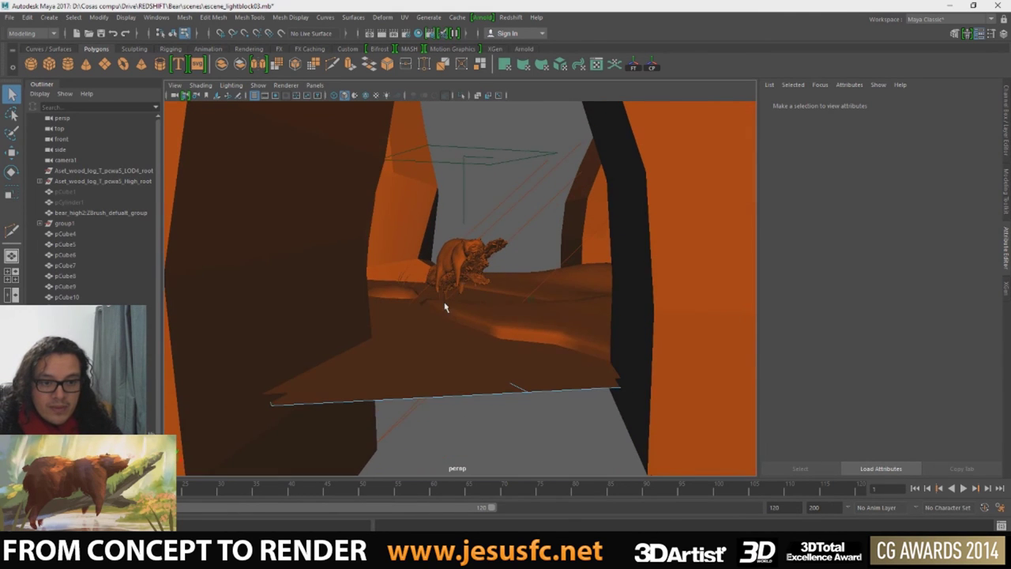
{"action": "left_click", "coordinate": [424, 316]}
{"action": "right_click_drag", "start_coordinate": [424, 316], "coordinate": [479, 251]}
{"action": "left_click", "coordinate": [405, 339]}
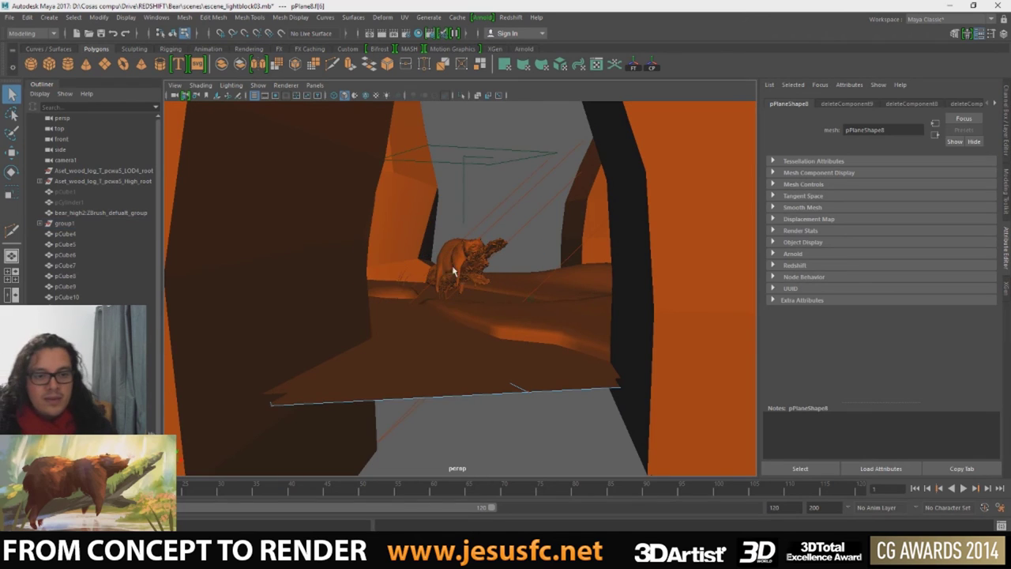
- Clear the plane selection and orbit back to an overview of the bear scene
{"action": "right_click", "coordinate": [415, 295]}
{"action": "left_click", "coordinate": [430, 356]}
{"action": "left_click", "coordinate": [430, 356]}
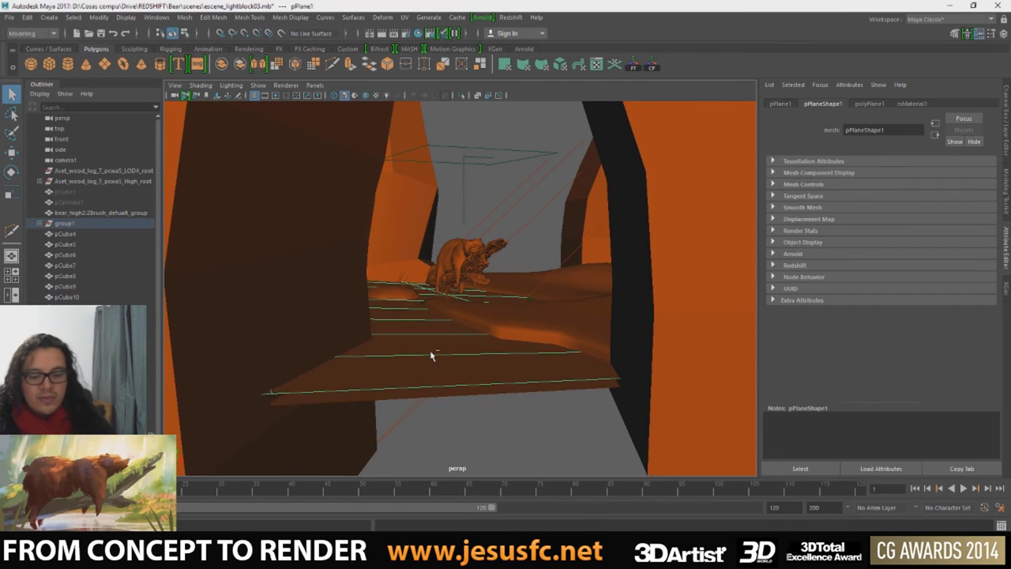
{"action": "left_click", "coordinate": [429, 355]}
{"action": "mouse_move", "coordinate": [429, 355]}
{"action": "left_mouse_down", "text": "alt"}
{"action": "mouse_move", "coordinate": [384, 289]}
{"action": "mouse_move", "coordinate": [458, 299]}
{"action": "left_mouse_up", "text": "alt"}
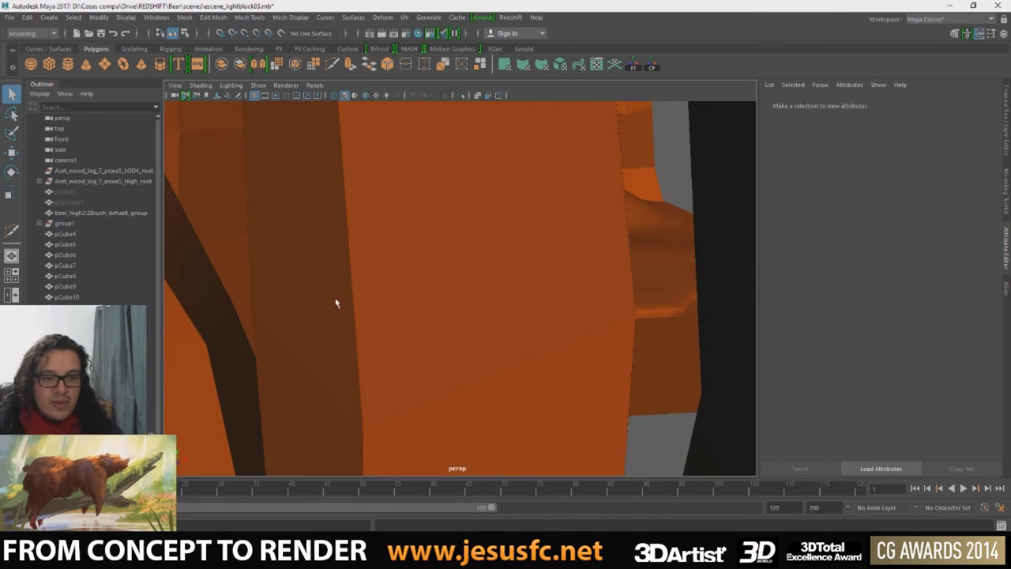
{"action": "mouse_move", "coordinate": [335, 302]}
{"action": "left_mouse_down", "text": "alt"}
{"action": "mouse_move", "coordinate": [456, 301]}
{"action": "mouse_move", "coordinate": [455, 316]}
{"action": "mouse_move", "coordinate": [327, 316]}
{"action": "left_mouse_up", "text": "alt"}
- Select the ground bank's edge vertices with soft-selection falloff enabled and sized
{"action": "left_click", "coordinate": [260, 215]}
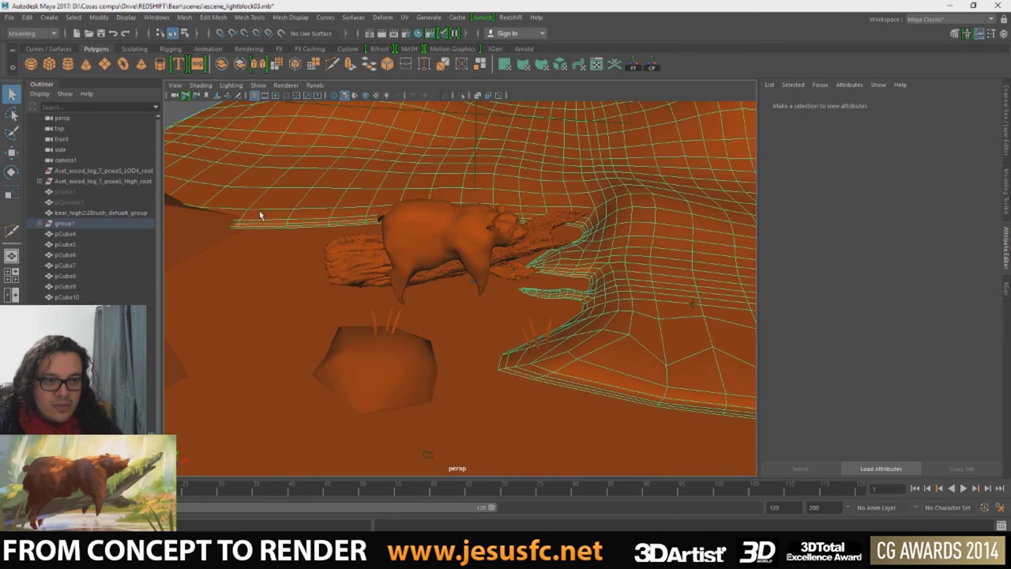
{"action": "left_click_drag", "start_coordinate": [261, 215], "coordinate": [276, 229], "text": "alt"}
{"action": "right_click_drag", "start_coordinate": [276, 228], "coordinate": [203, 229]}
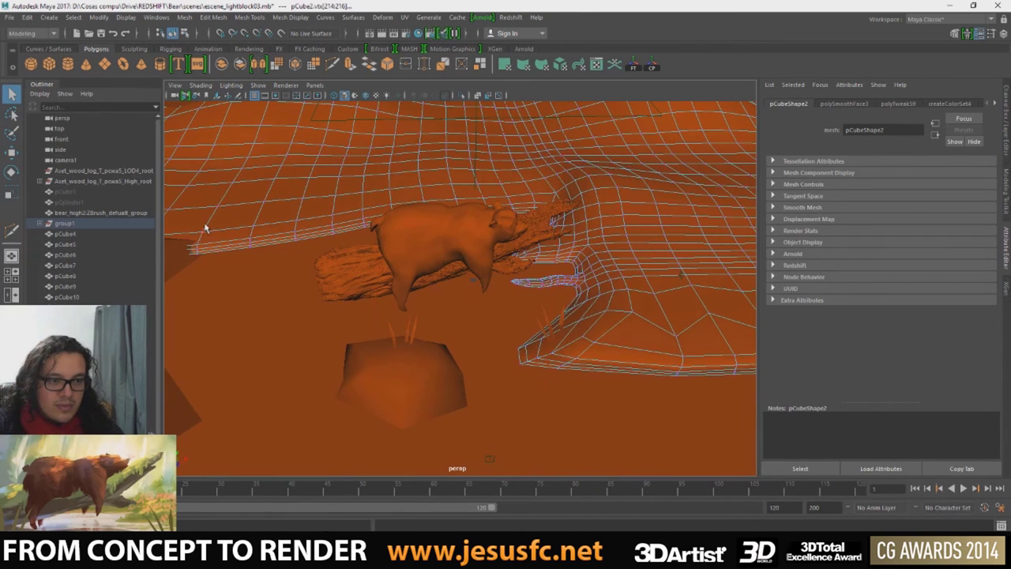
{"action": "mouse_move", "coordinate": [190, 235]}
{"action": "left_mouse_down"}
{"action": "mouse_move", "coordinate": [221, 269]}
{"action": "mouse_move", "coordinate": [440, 281]}
{"action": "mouse_move", "coordinate": [315, 270]}
{"action": "left_mouse_up"}
{"action": "key", "text": "w"}
{"action": "key", "text": "b"}
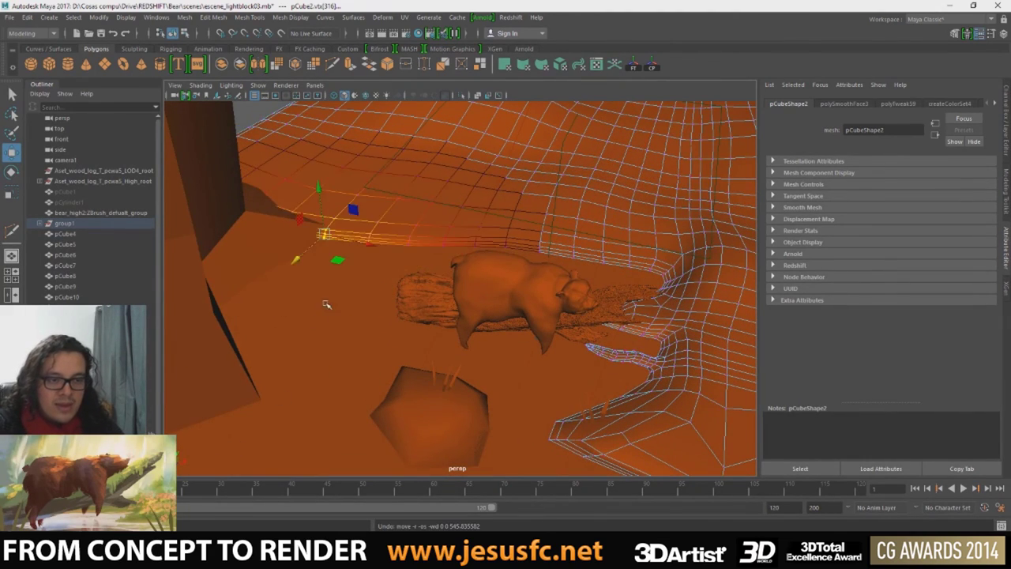
- Pull the bank's edge vertices outward, push the corner left, and lower the curved strip
{"action": "mouse_move", "coordinate": [284, 265]}
{"action": "left_mouse_down", "text": "alt"}
{"action": "mouse_move", "coordinate": [266, 268]}
{"action": "mouse_move", "coordinate": [484, 155]}
{"action": "left_mouse_up", "text": "alt"}
{"action": "left_click_drag", "start_coordinate": [567, 257], "coordinate": [580, 263]}
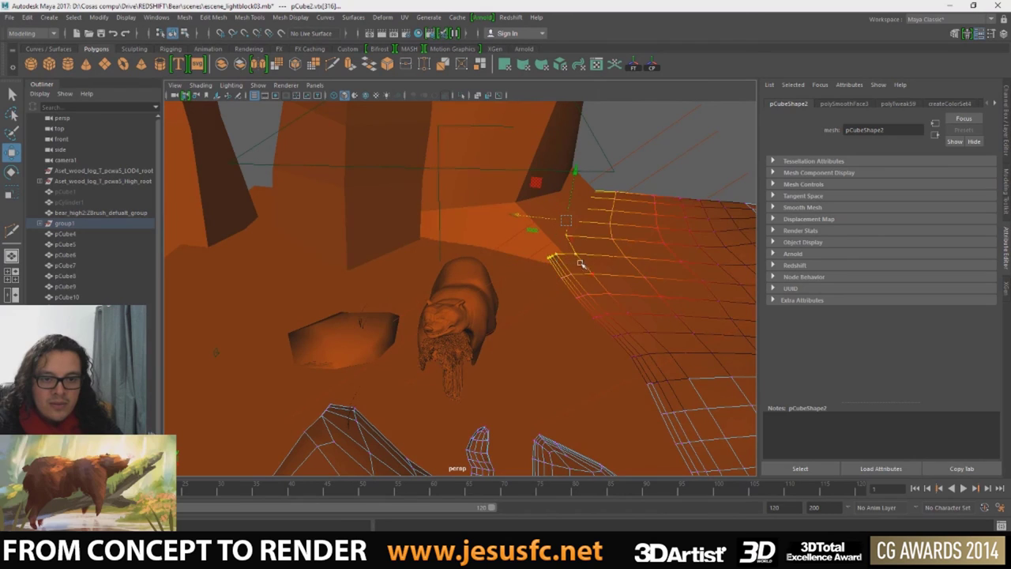
{"action": "left_click_drag", "start_coordinate": [536, 220], "coordinate": [360, 203]}
{"action": "key", "text": "e"}
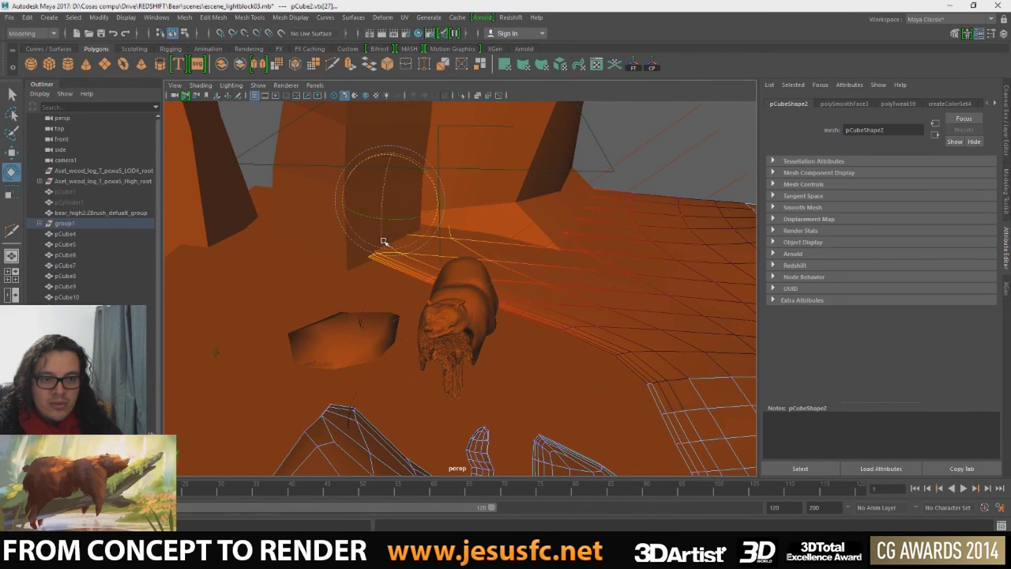
{"action": "key", "text": "w"}
{"action": "mouse_move", "coordinate": [374, 223]}
{"action": "left_mouse_down"}
{"action": "mouse_move", "coordinate": [361, 317]}
{"action": "mouse_move", "coordinate": [498, 307]}
{"action": "mouse_move", "coordinate": [492, 315]}
{"action": "mouse_move", "coordinate": [500, 304]}
{"action": "left_mouse_up"}
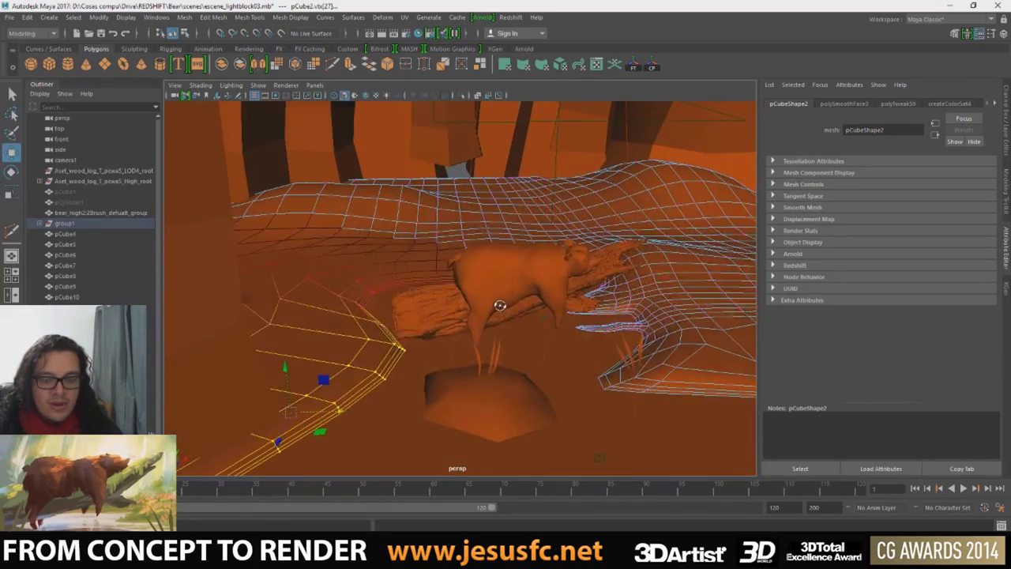
{"action": "middle_click_drag", "start_coordinate": [338, 410], "coordinate": [328, 387]}
{"action": "key", "text": "q"}
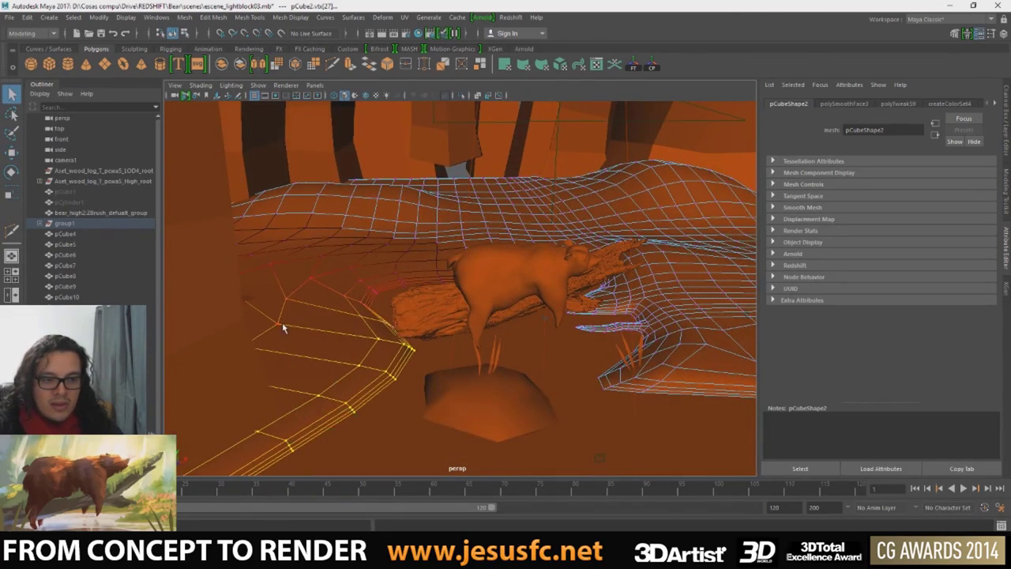
- Select a bank vertex beside the log and frame the view on it
{"action": "left_click", "coordinate": [280, 305]}
{"action": "key", "text": "w"}
{"action": "mouse_move", "coordinate": [280, 304]}
{"action": "left_mouse_down", "text": "alt"}
{"action": "mouse_move", "coordinate": [338, 285]}
{"action": "mouse_move", "coordinate": [413, 321]}
{"action": "mouse_move", "coordinate": [401, 352]}
{"action": "left_mouse_up", "text": "alt"}
{"action": "mouse_move", "coordinate": [405, 316]}
{"action": "left_mouse_down", "text": "alt"}
{"action": "mouse_move", "coordinate": [406, 343]}
{"action": "mouse_move", "coordinate": [397, 286]}
{"action": "left_mouse_up", "text": "alt"}
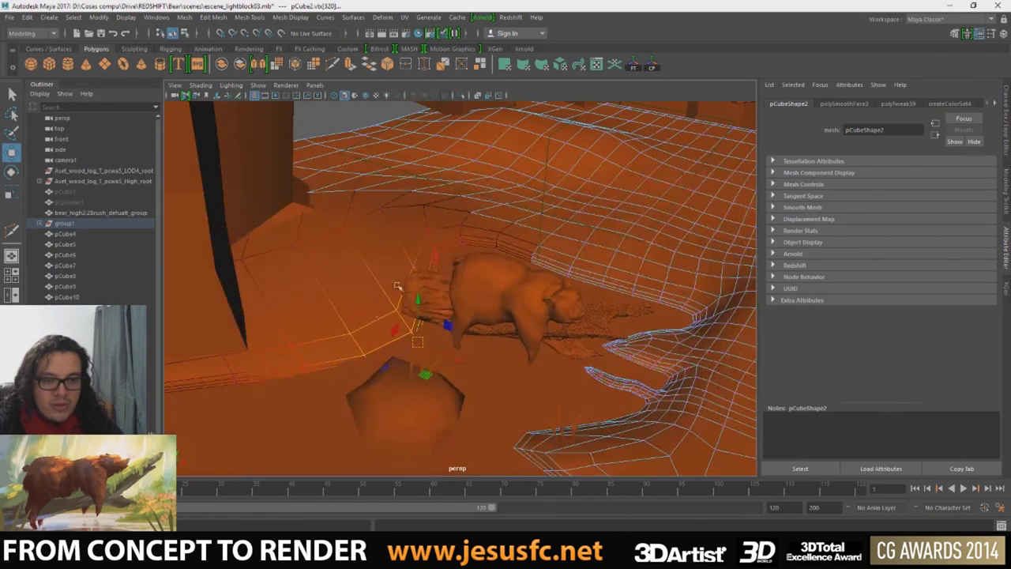
{"action": "left_click", "coordinate": [434, 255]}
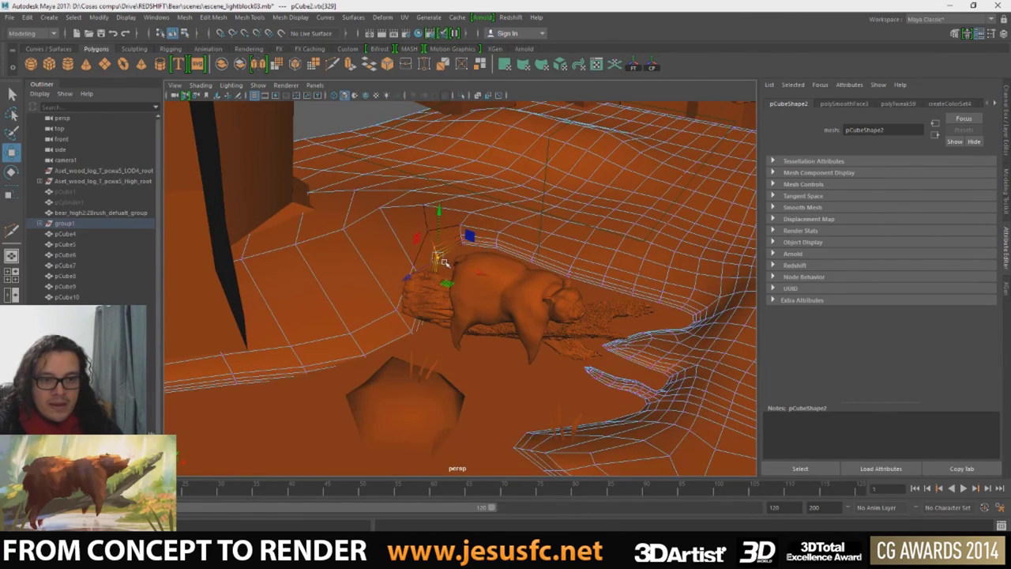
{"action": "key", "text": "f"}
{"action": "mouse_move", "coordinate": [447, 276]}
{"action": "left_mouse_down", "text": "alt"}
{"action": "mouse_move", "coordinate": [398, 238]}
{"action": "mouse_move", "coordinate": [375, 318]}
{"action": "left_mouse_up", "text": "alt"}
- Adjust the heights of several vertices along the bank's fold one by one
{"action": "key", "text": "q"}
{"action": "left_click", "coordinate": [372, 321]}
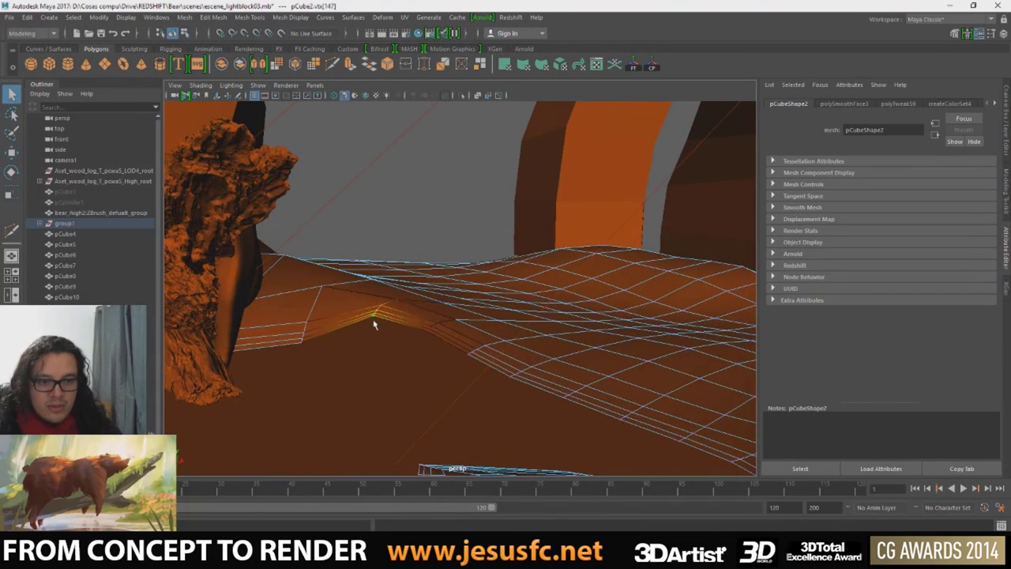
{"action": "key", "text": "w"}
{"action": "left_click", "coordinate": [381, 341]}
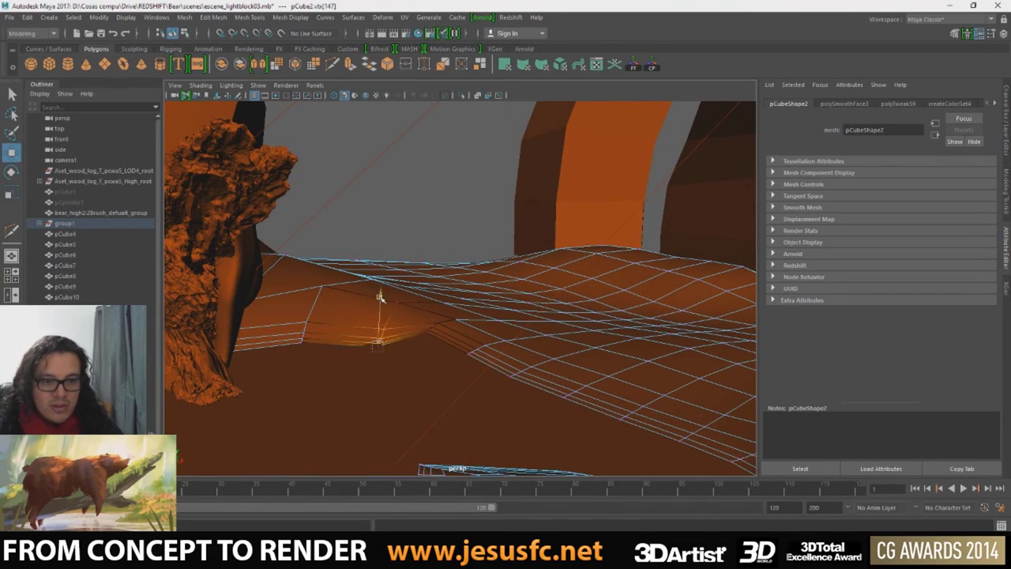
{"action": "left_click_drag", "start_coordinate": [380, 293], "coordinate": [379, 289]}
{"action": "key", "text": "q"}
{"action": "left_click", "coordinate": [428, 338]}
{"action": "key", "text": "w"}
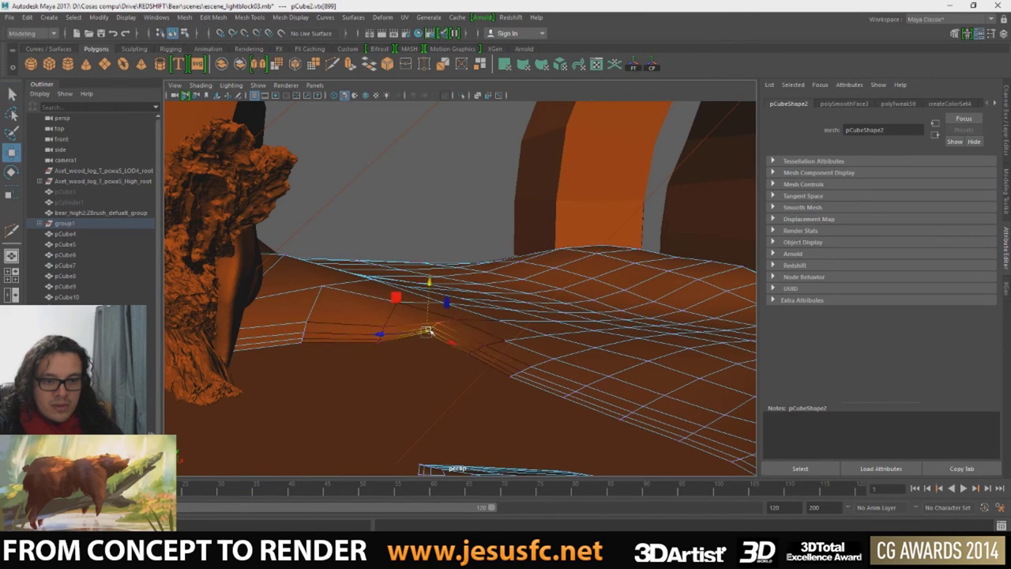
{"action": "left_click_drag", "start_coordinate": [429, 327], "coordinate": [470, 347]}
{"action": "key", "text": "q"}
{"action": "left_click", "coordinate": [468, 360]}
{"action": "key", "text": "w"}
- Extrude the bank's lower border edge loop out into a new ground band
{"action": "key", "text": "q"}
{"action": "left_click", "coordinate": [513, 382]}
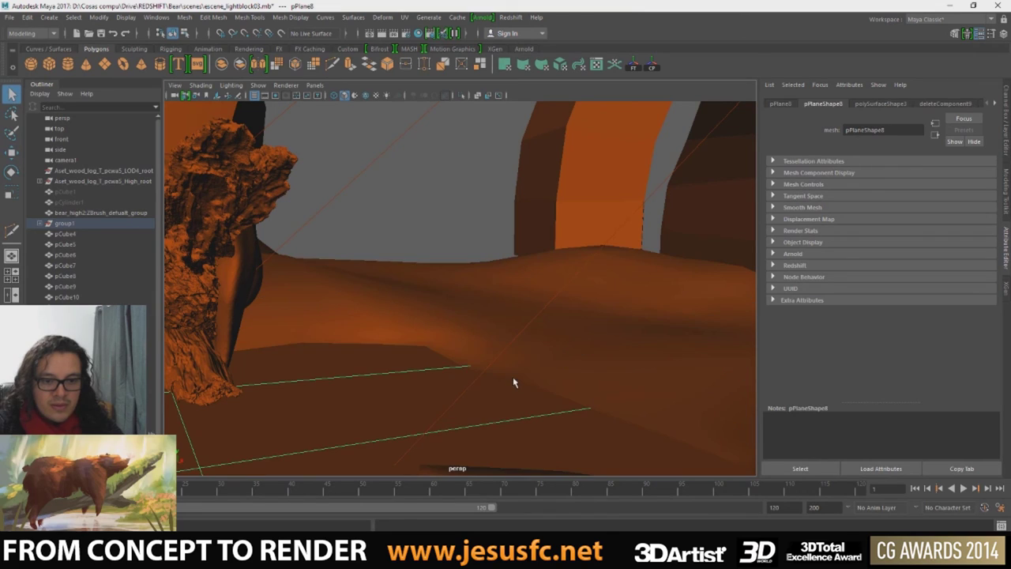
{"action": "key", "text": "ctrl+z"}
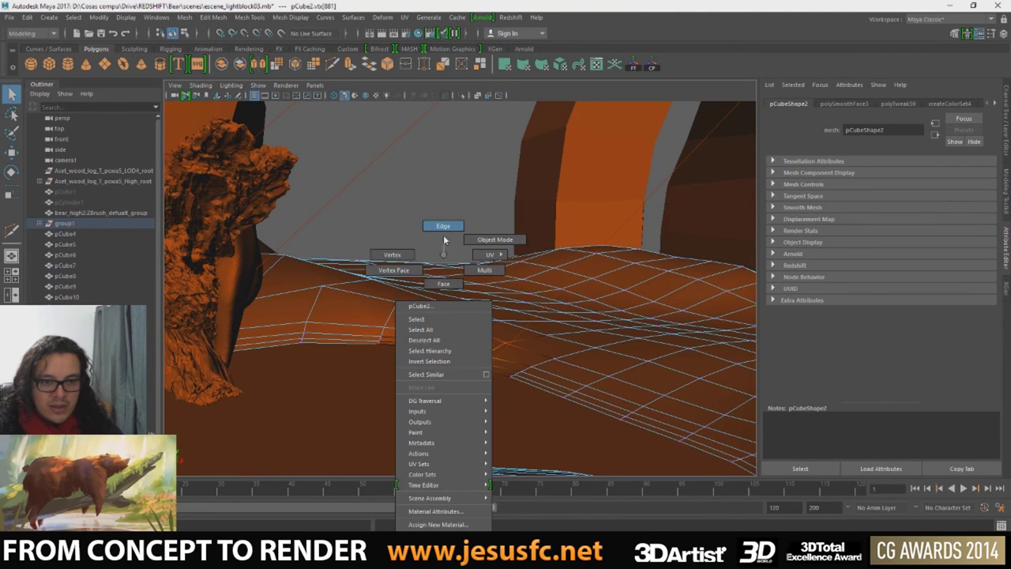
{"action": "right_click_drag", "start_coordinate": [443, 322], "coordinate": [399, 335]}
{"action": "double_click", "coordinate": [398, 350]}
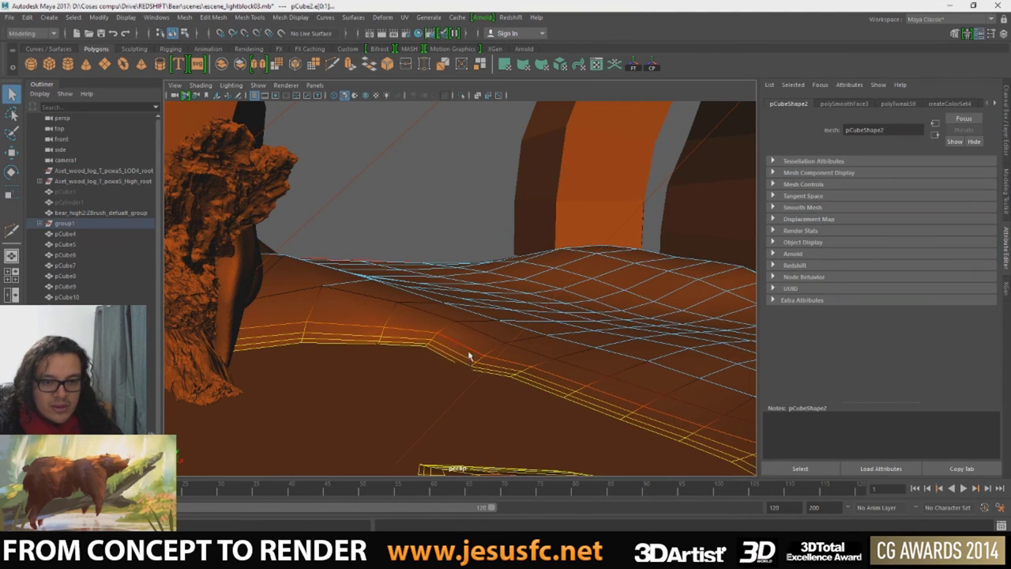
{"action": "left_click", "coordinate": [358, 159]}
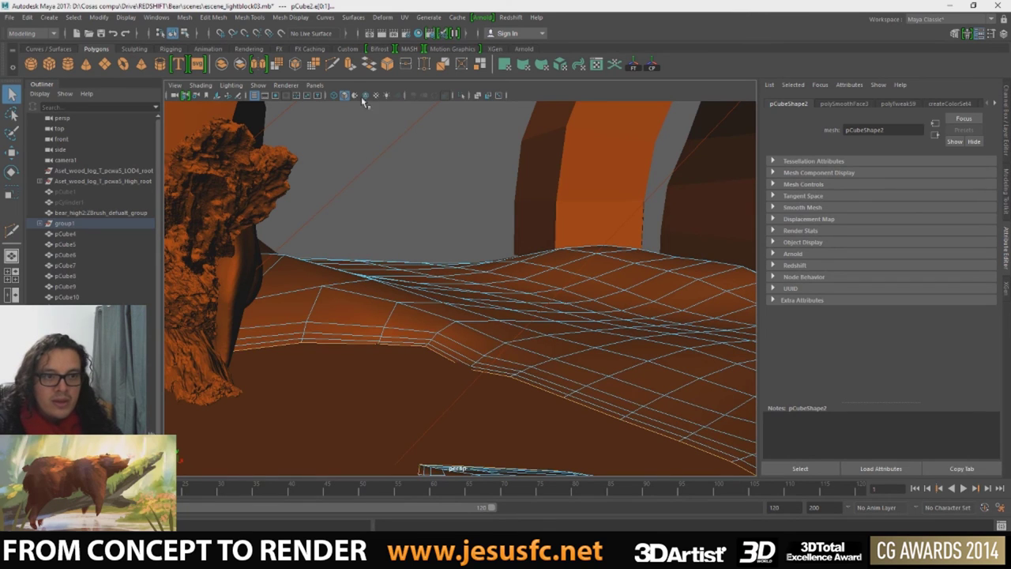
{"action": "left_click", "coordinate": [351, 66]}
{"action": "scroll", "coordinate": [499, 300], "scroll_direction": "down", "scroll_amount": 3}
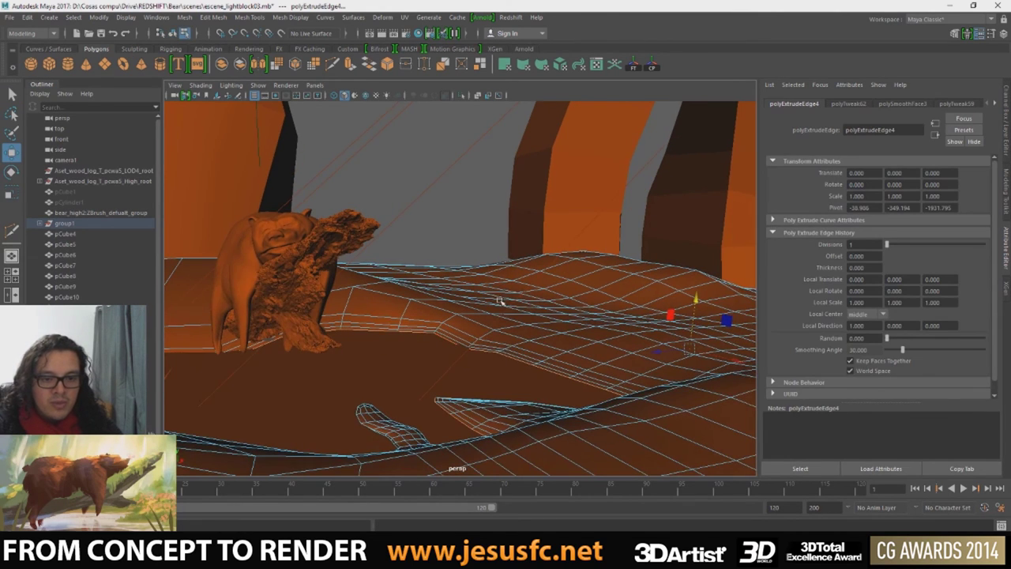
{"action": "left_click_drag", "start_coordinate": [695, 302], "coordinate": [694, 326]}
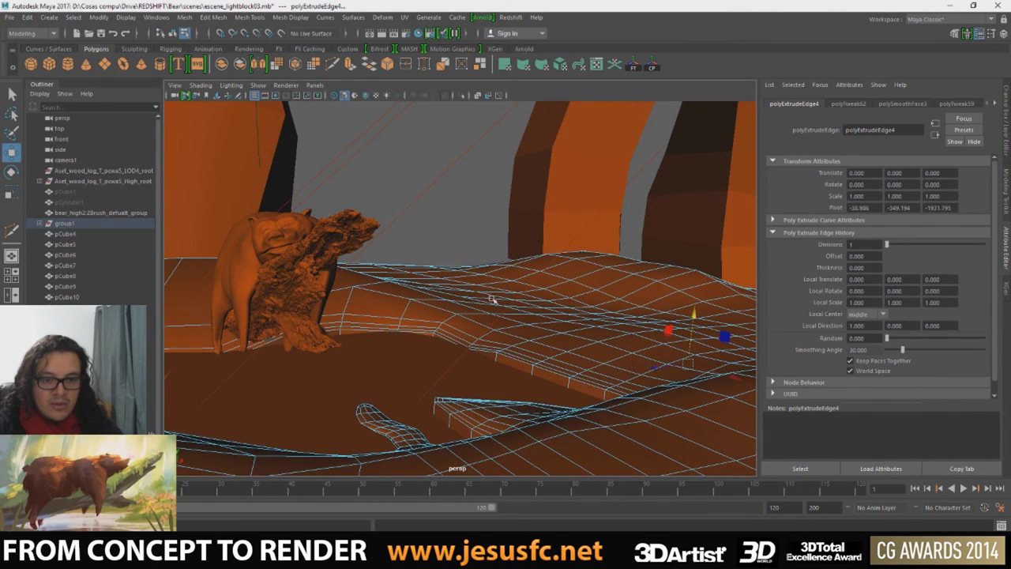
{"action": "left_click_drag", "start_coordinate": [491, 299], "coordinate": [497, 251], "text": "alt"}
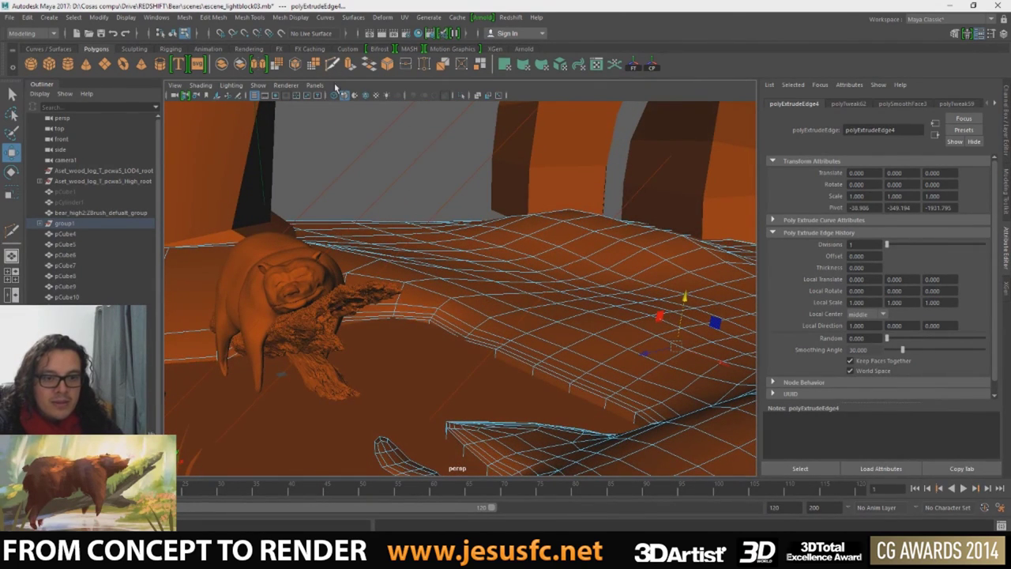
- Preview the ground smoothed, then scale the bank's edge loop outward and restore the cage view
{"action": "key", "text": "y"}
{"action": "left_click", "coordinate": [537, 389]}
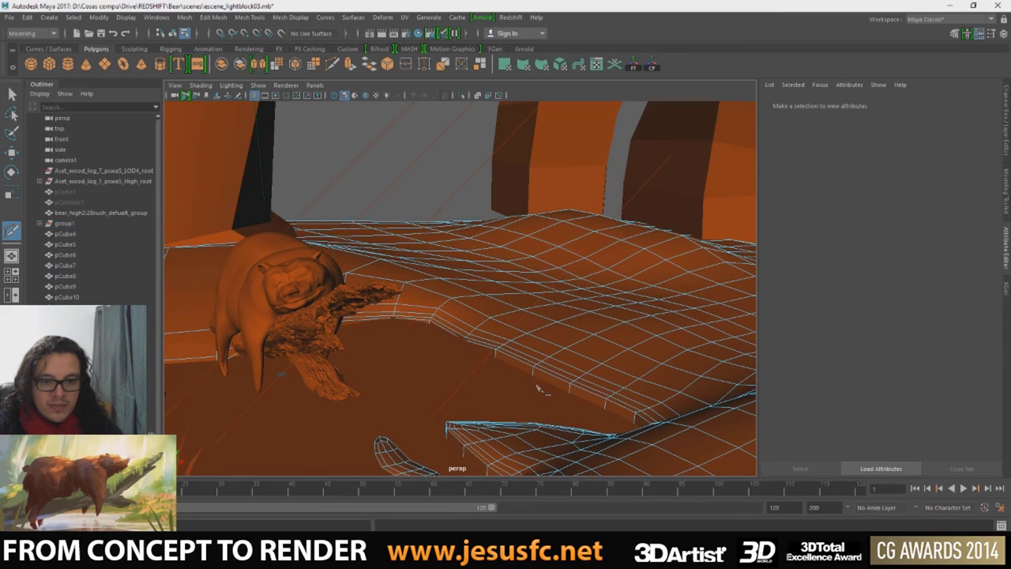
{"action": "key", "text": "w"}
{"action": "key", "text": "q"}
{"action": "key", "text": "3"}
{"action": "key", "text": "4"}
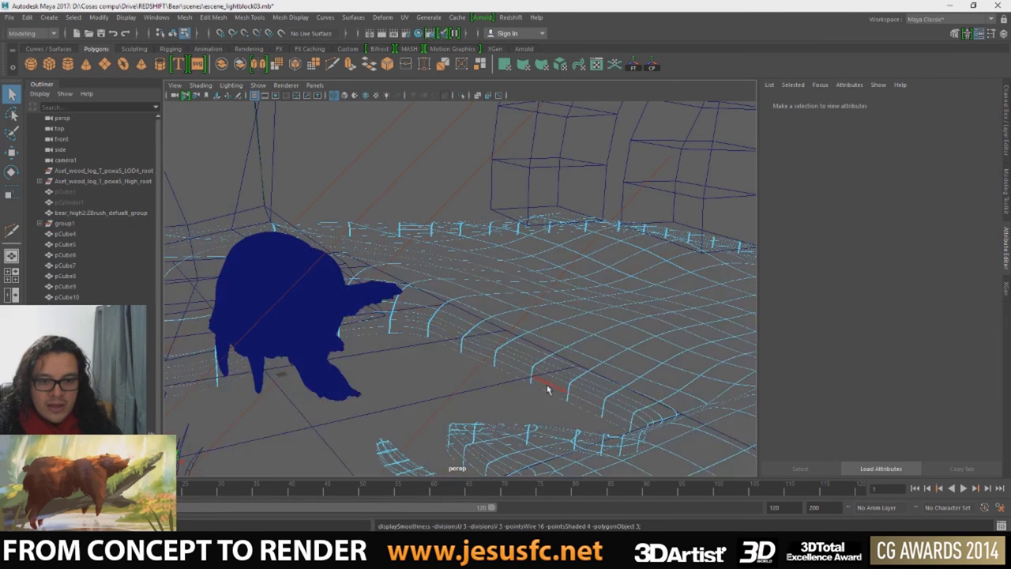
{"action": "double_click", "coordinate": [546, 384]}
{"action": "key", "text": "w"}
{"action": "key", "text": "r"}
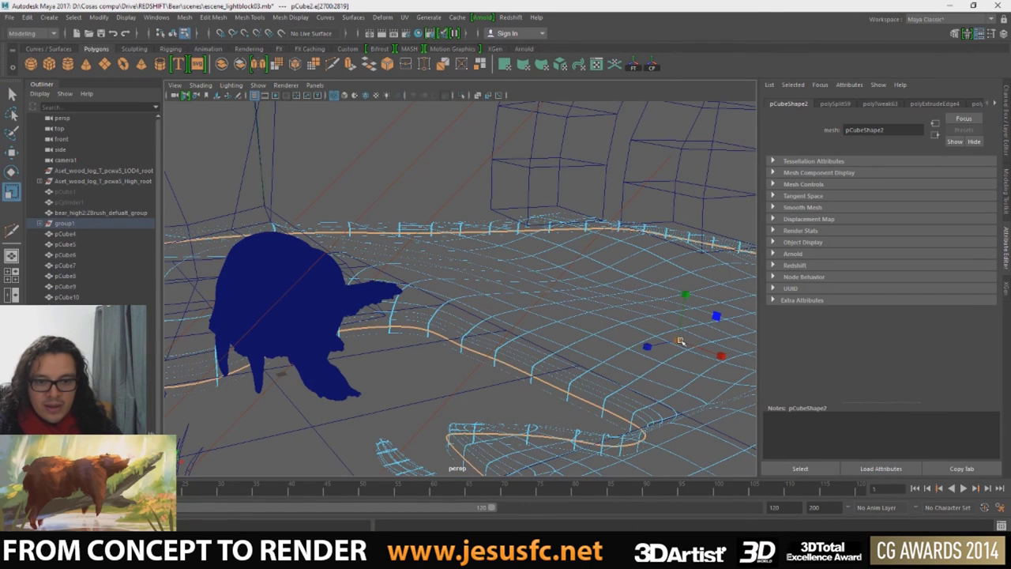
{"action": "left_click_drag", "start_coordinate": [677, 340], "coordinate": [712, 346]}
{"action": "key", "text": "1"}
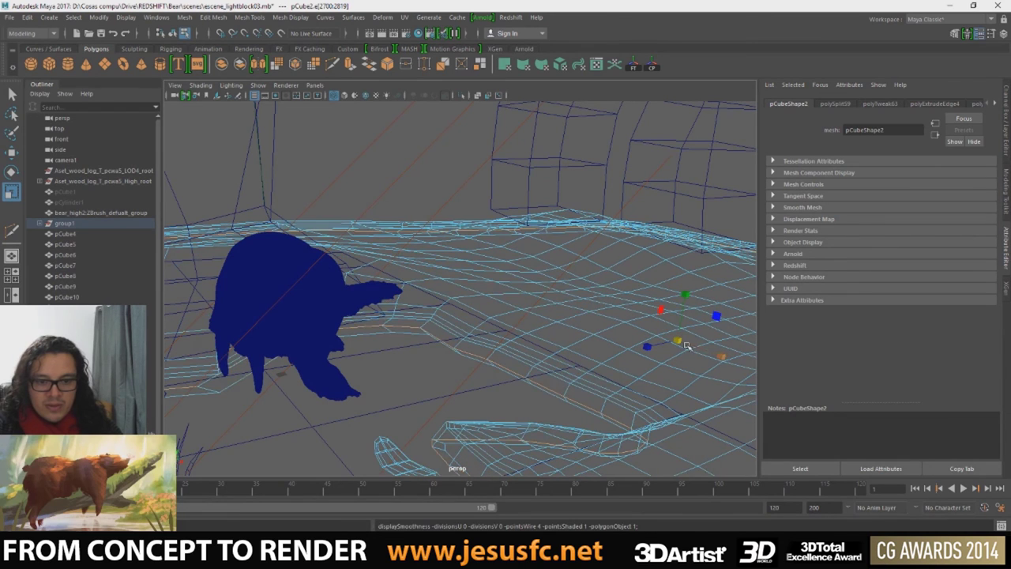
{"action": "key", "text": "5"}
{"action": "left_click_drag", "start_coordinate": [566, 353], "coordinate": [562, 349], "text": "alt"}
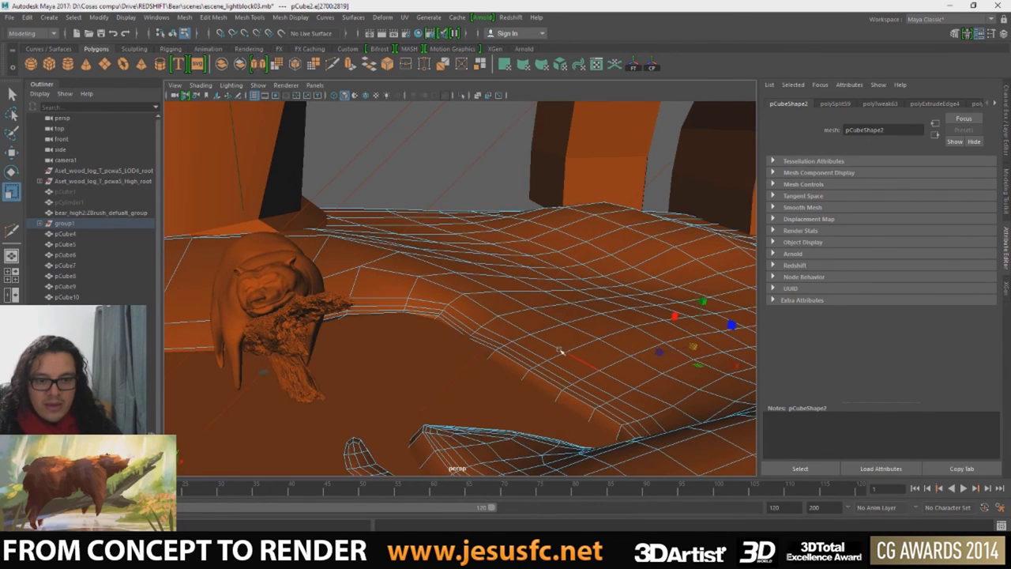
- Bevel the selected edge loop with Ctrl+B and widen the fraction to 0.9
{"action": "key", "text": "ctrl+b"}
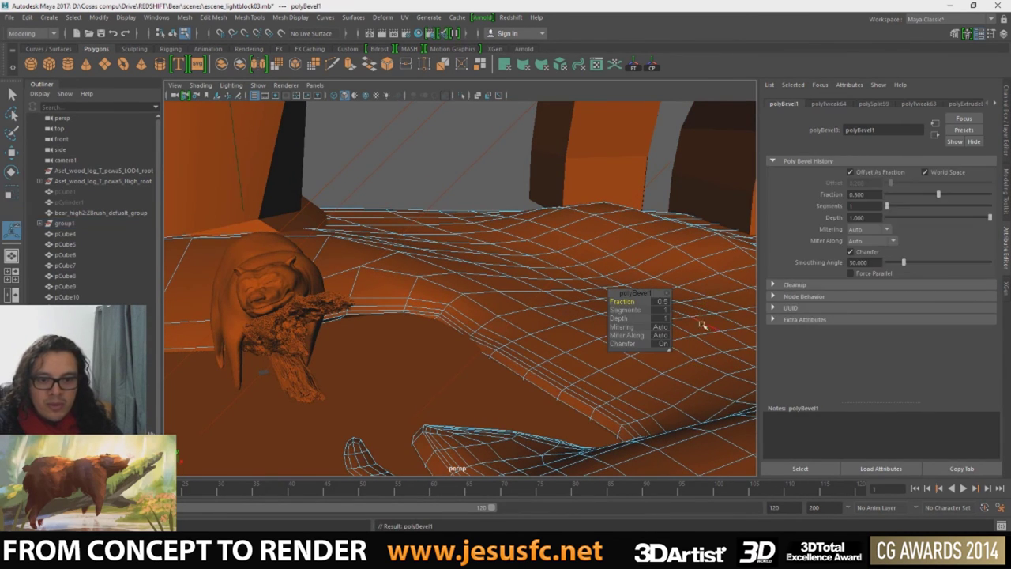
{"action": "left_click_drag", "start_coordinate": [623, 301], "coordinate": [646, 309]}
{"action": "mouse_move", "coordinate": [557, 313]}
{"action": "left_mouse_down", "text": "alt"}
{"action": "mouse_move", "coordinate": [462, 309]}
{"action": "mouse_move", "coordinate": [519, 293]}
{"action": "mouse_move", "coordinate": [514, 358]}
{"action": "left_mouse_up", "text": "alt"}
{"action": "key", "text": "w"}
{"action": "key", "text": "r"}
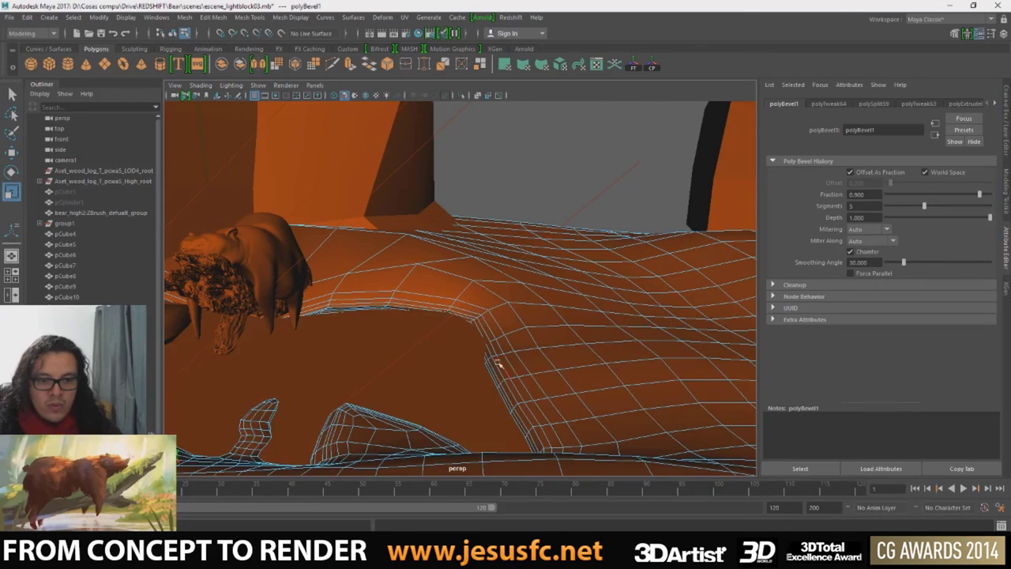
{"action": "key", "text": "4"}
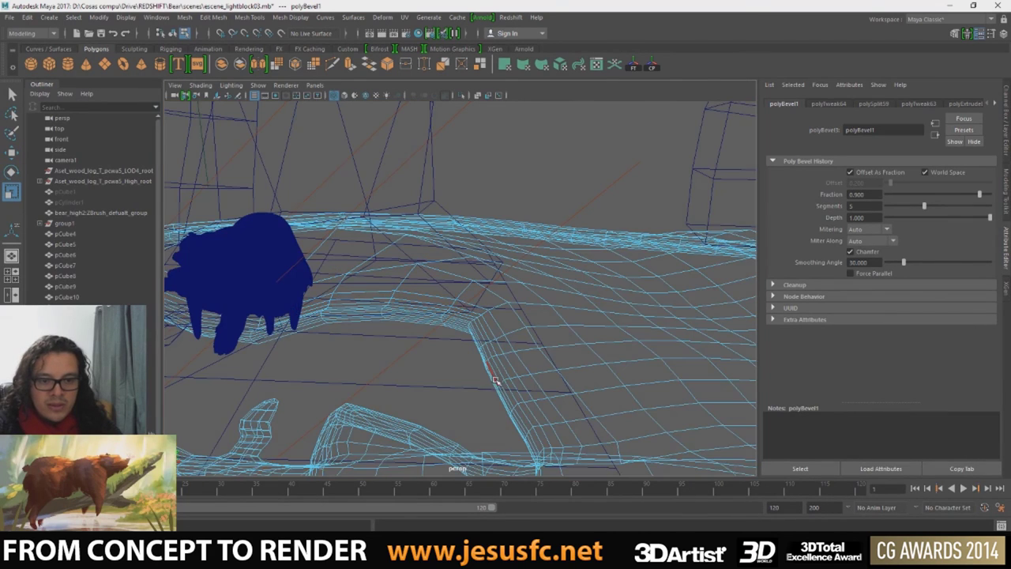
- Shift a bank edge loop slightly sideways, then return to shaded display
{"action": "left_click", "coordinate": [455, 324]}
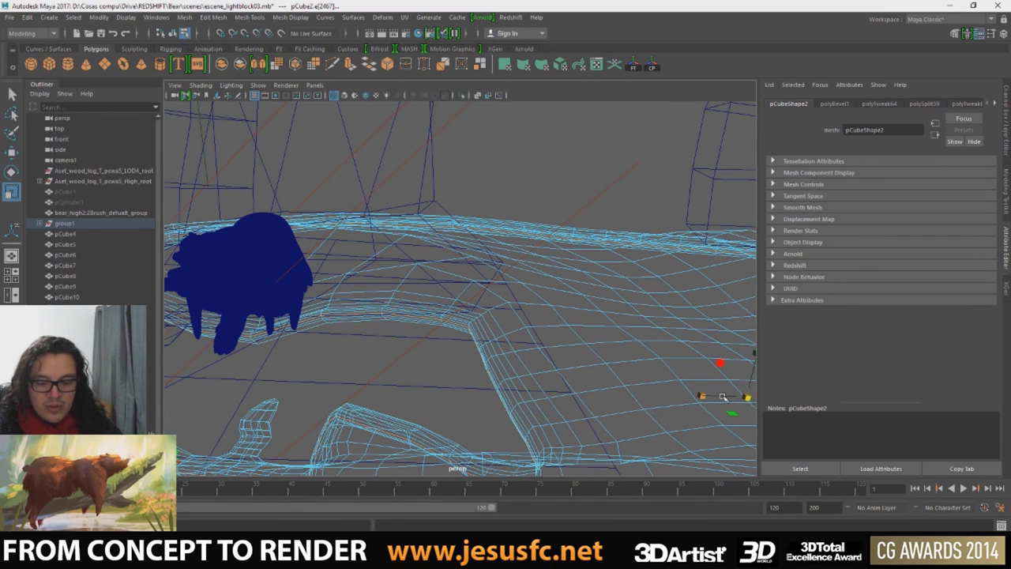
{"action": "left_click_drag", "start_coordinate": [737, 398], "coordinate": [754, 398]}
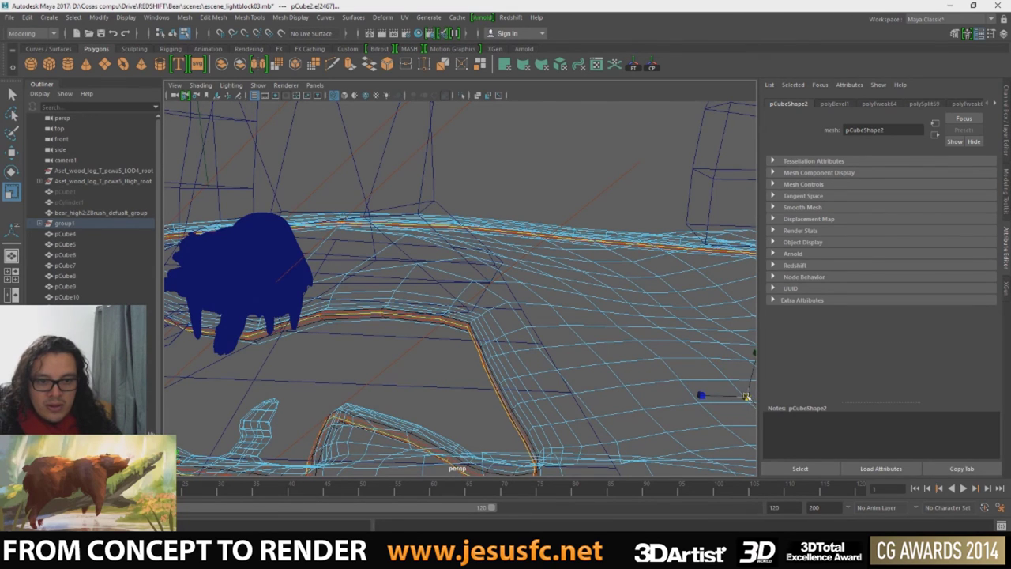
{"action": "right_click_drag", "start_coordinate": [548, 326], "coordinate": [525, 304]}
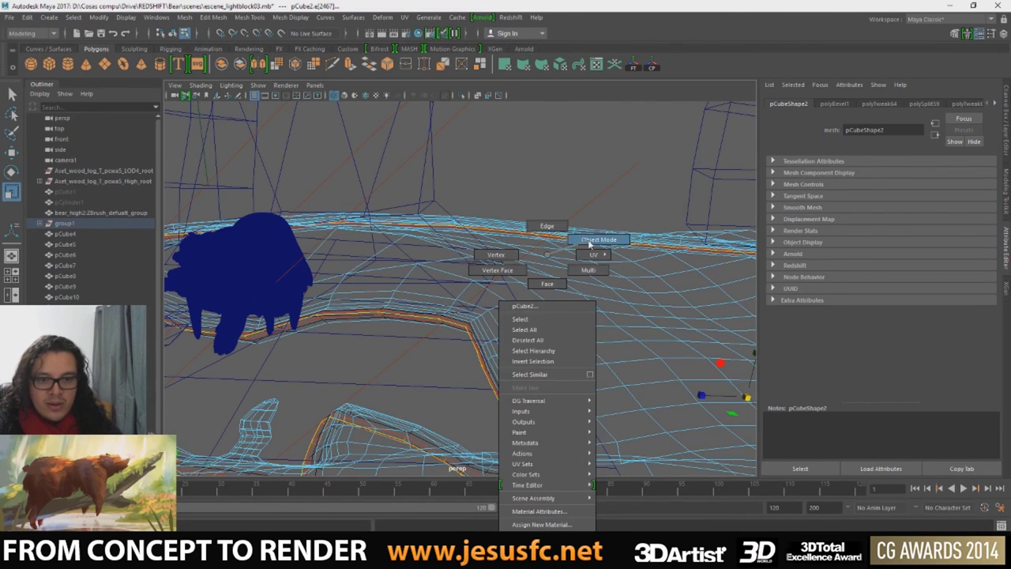
{"action": "key", "text": "5"}
{"action": "mouse_move", "coordinate": [499, 350]}
{"action": "left_mouse_down", "text": "alt"}
{"action": "mouse_move", "coordinate": [548, 339]}
{"action": "mouse_move", "coordinate": [500, 293]}
{"action": "mouse_move", "coordinate": [527, 298]}
{"action": "mouse_move", "coordinate": [478, 307]}
{"action": "mouse_move", "coordinate": [479, 340]}
{"action": "left_mouse_up", "text": "alt"}
- Select the bear and log group and move its pivot onto the log corner
{"action": "right_click", "coordinate": [453, 315]}
{"action": "left_click", "coordinate": [453, 318]}
{"action": "left_click", "coordinate": [501, 334]}
{"action": "key", "text": "e"}
{"action": "key", "text": "w"}
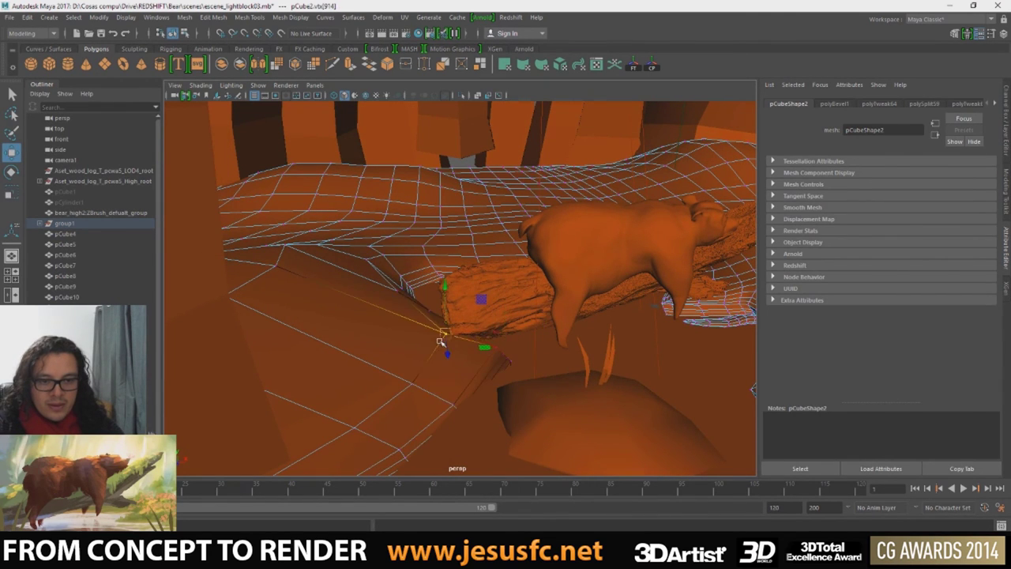
{"action": "mouse_move", "coordinate": [452, 340]}
{"action": "left_mouse_down"}
{"action": "mouse_move", "coordinate": [451, 294]}
{"action": "mouse_move", "coordinate": [471, 335]}
{"action": "mouse_move", "coordinate": [466, 316]}
{"action": "mouse_move", "coordinate": [490, 316]}
{"action": "left_mouse_up"}
- Show persp and camera1 side by side and nudge the bank vertices in camera1
{"action": "key", "text": "space"}
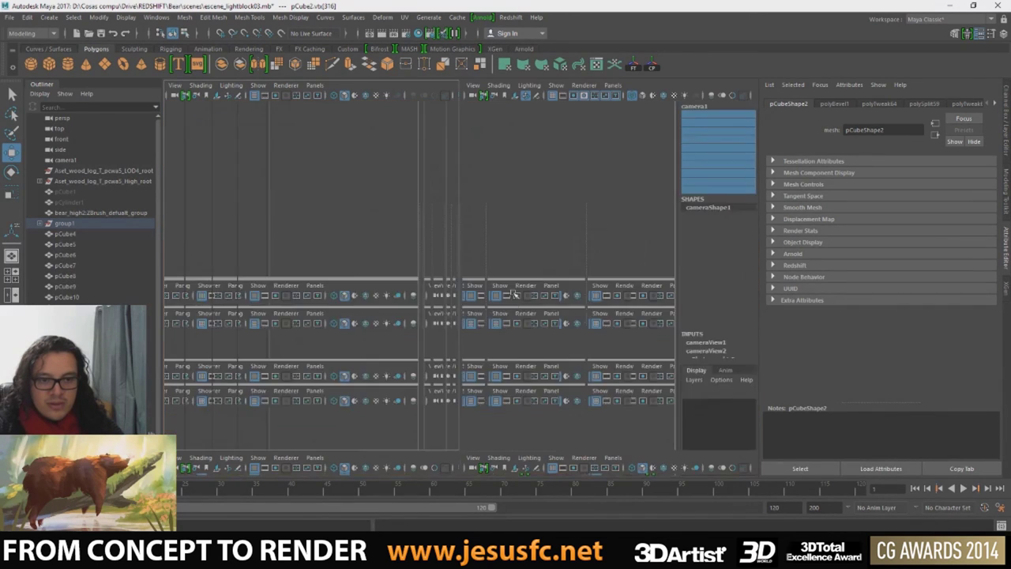
{"action": "left_click_drag", "start_coordinate": [499, 335], "coordinate": [490, 341]}
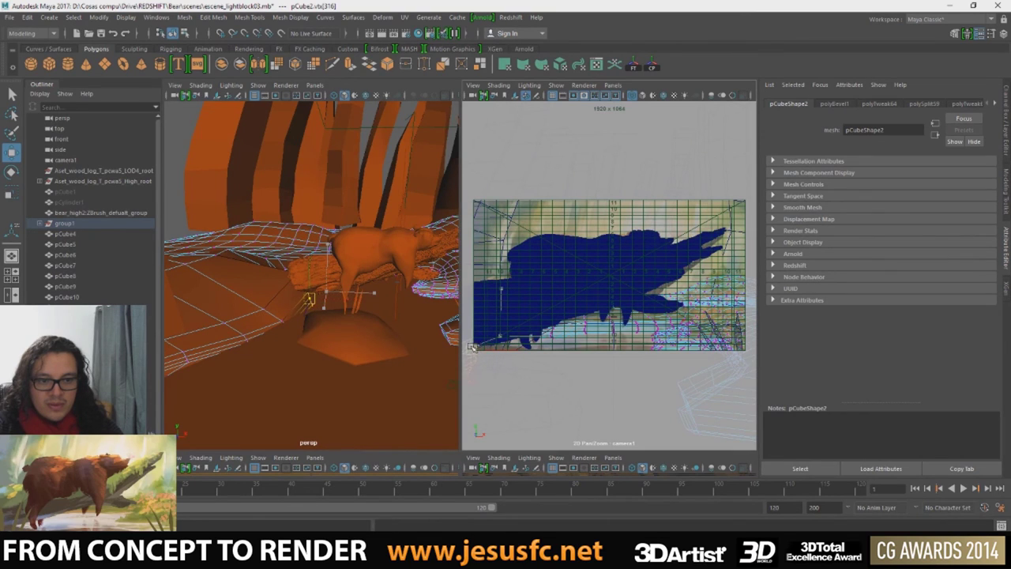
{"action": "mouse_move", "coordinate": [472, 353]}
{"action": "left_mouse_down"}
{"action": "mouse_move", "coordinate": [484, 369]}
{"action": "mouse_move", "coordinate": [466, 359]}
{"action": "left_mouse_up"}
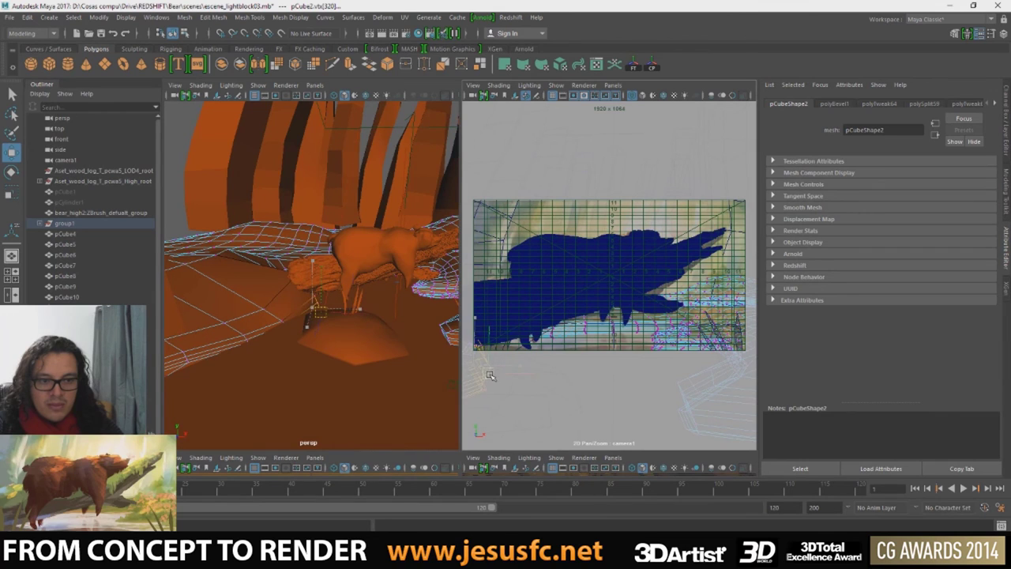
{"action": "left_click_drag", "start_coordinate": [257, 314], "coordinate": [272, 278]}
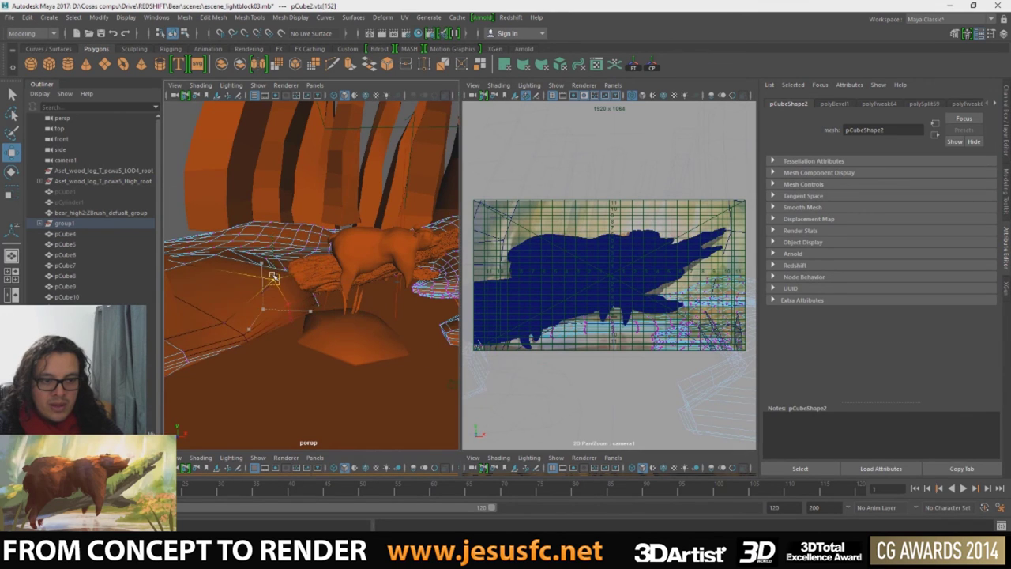
{"action": "left_click", "coordinate": [269, 292]}
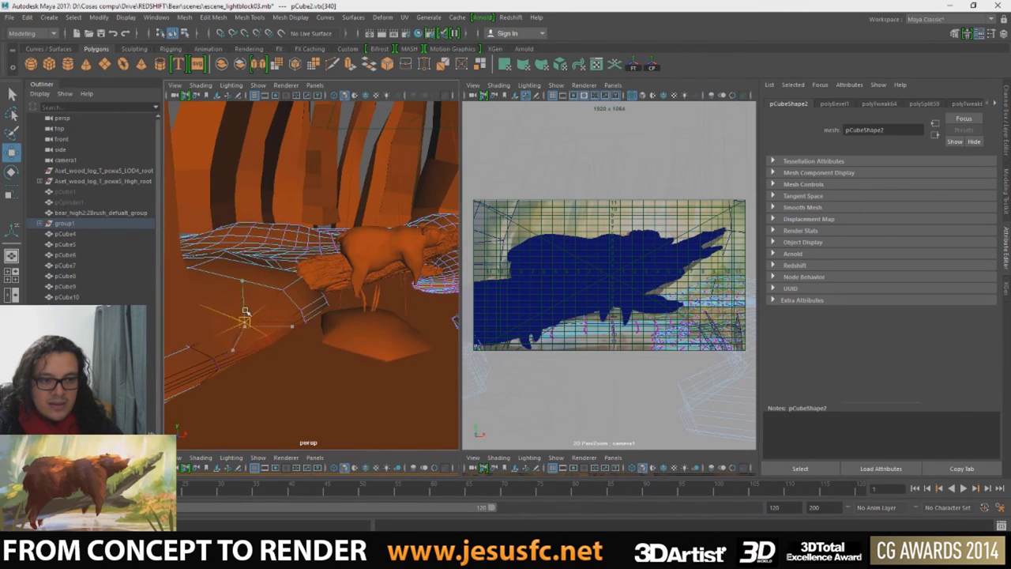
- Select the bank vertices near the log corner and orbit in on them
{"action": "scroll", "coordinate": [266, 312], "scroll_direction": "up", "scroll_amount": 5}
{"action": "mouse_move", "coordinate": [265, 312]}
{"action": "left_mouse_down", "text": "alt"}
{"action": "mouse_move", "coordinate": [447, 306]}
{"action": "mouse_move", "coordinate": [381, 256]}
{"action": "mouse_move", "coordinate": [461, 235]}
{"action": "mouse_move", "coordinate": [395, 244]}
{"action": "mouse_move", "coordinate": [282, 300]}
{"action": "mouse_move", "coordinate": [298, 289]}
{"action": "mouse_move", "coordinate": [289, 273]}
{"action": "mouse_move", "coordinate": [289, 330]}
{"action": "mouse_move", "coordinate": [313, 319]}
{"action": "mouse_move", "coordinate": [287, 222]}
{"action": "mouse_move", "coordinate": [353, 316]}
{"action": "left_mouse_up", "text": "alt"}
{"action": "left_click", "coordinate": [378, 253]}
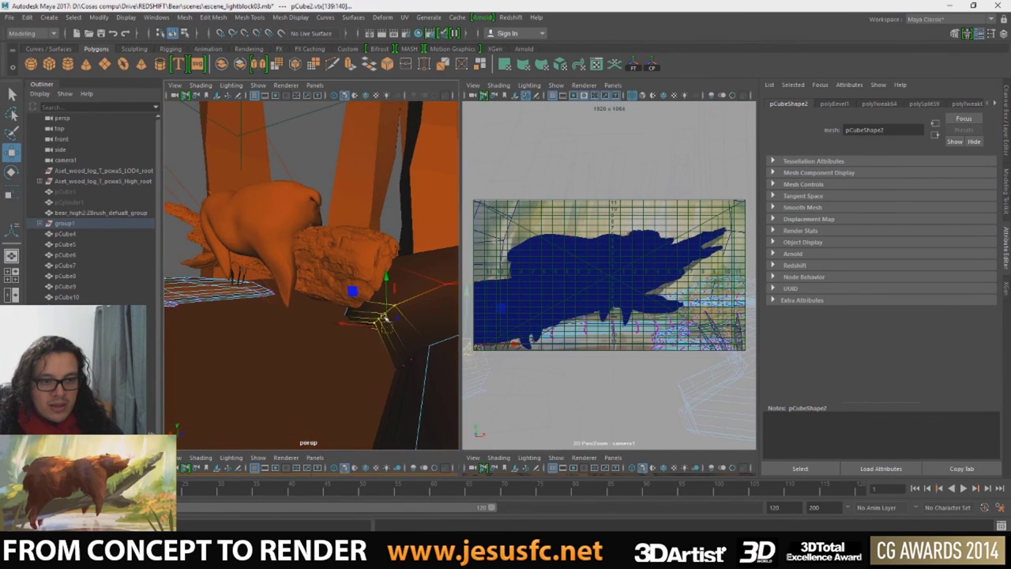
{"action": "left_click", "coordinate": [353, 316], "text": "shift"}
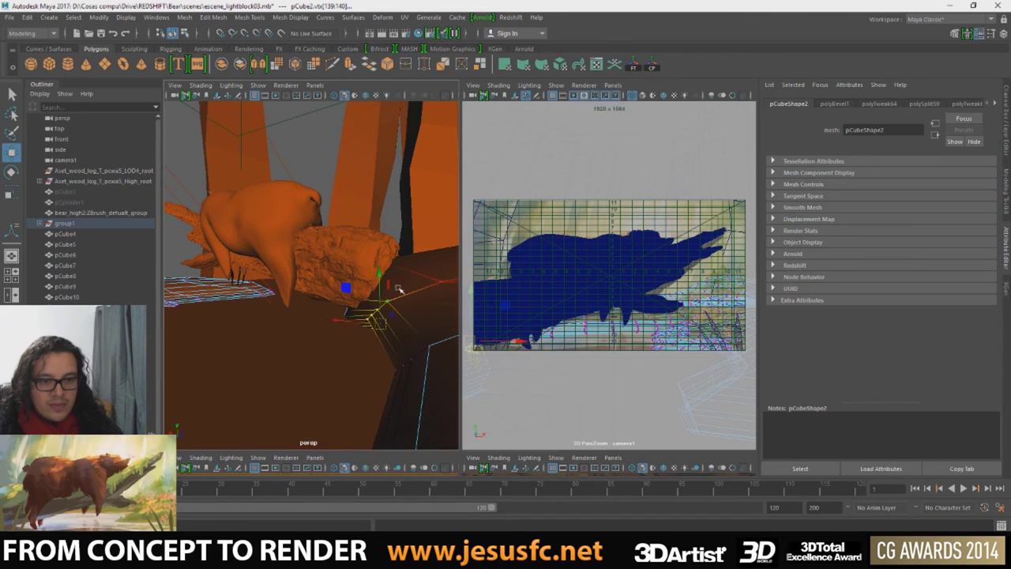
{"action": "left_click", "coordinate": [416, 252]}
{"action": "left_click_drag", "start_coordinate": [417, 251], "coordinate": [361, 207], "text": "alt"}
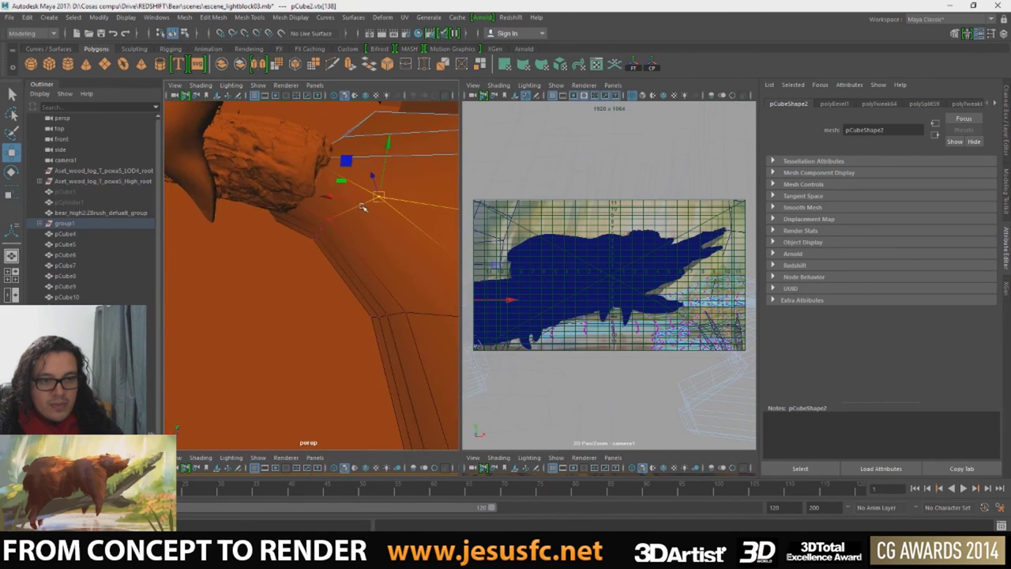
{"action": "mouse_move", "coordinate": [357, 172]}
{"action": "left_mouse_down", "text": "alt"}
{"action": "mouse_move", "coordinate": [282, 306]}
{"action": "mouse_move", "coordinate": [299, 296]}
{"action": "left_mouse_up", "text": "alt"}
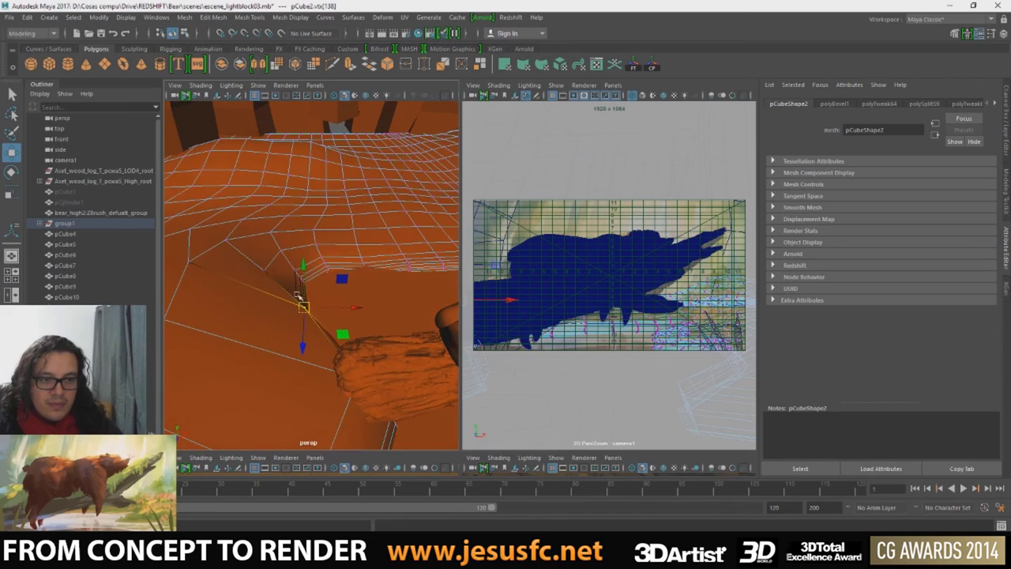
- Cut a new edge into the bank with Multi-Cut and pull the new vertex down toward the log
{"action": "left_click", "coordinate": [333, 65]}
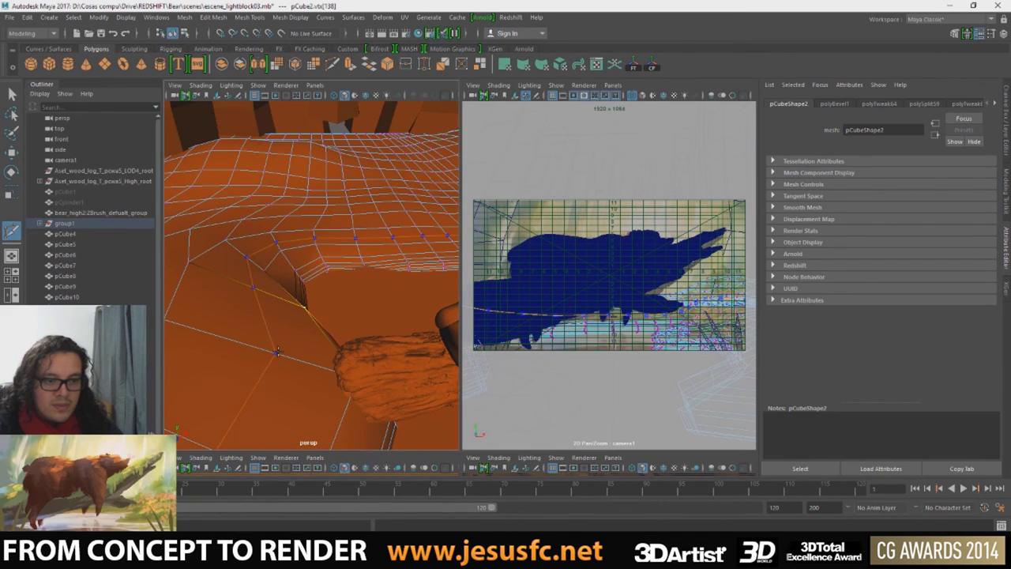
{"action": "key", "text": "q"}
{"action": "right_click", "coordinate": [276, 350]}
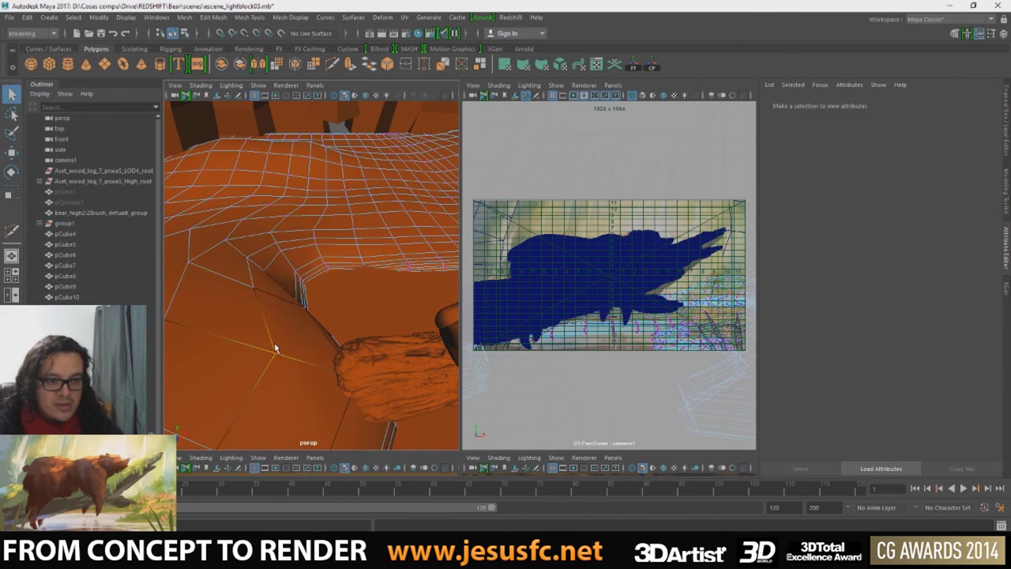
{"action": "left_click", "coordinate": [276, 349]}
{"action": "left_click_drag", "start_coordinate": [271, 350], "coordinate": [319, 322], "text": "alt"}
{"action": "key", "text": "w"}
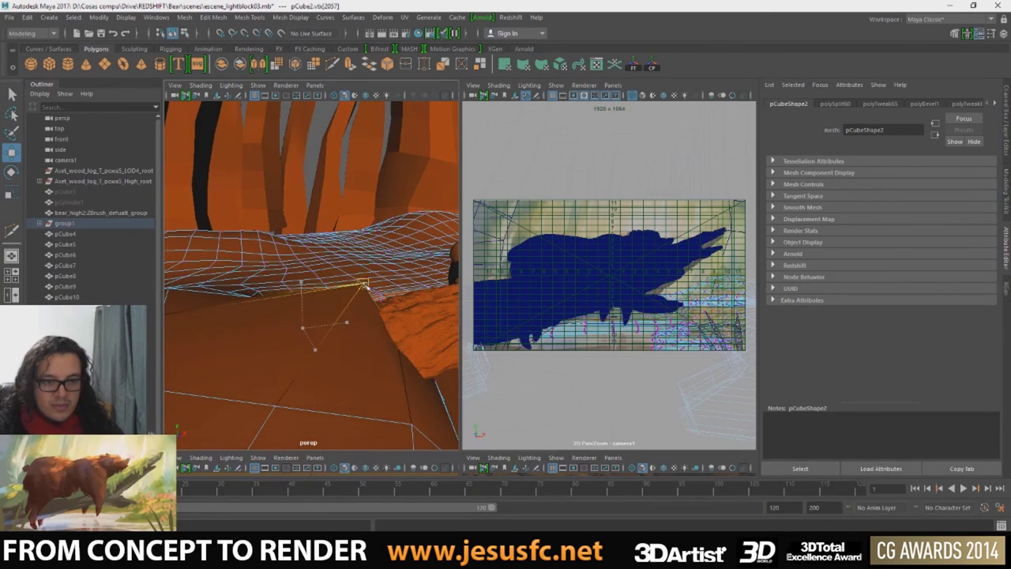
{"action": "left_click_drag", "start_coordinate": [365, 286], "coordinate": [394, 330]}
- Select the log and maximize the camera1 view with Space
{"action": "left_click", "coordinate": [395, 335]}
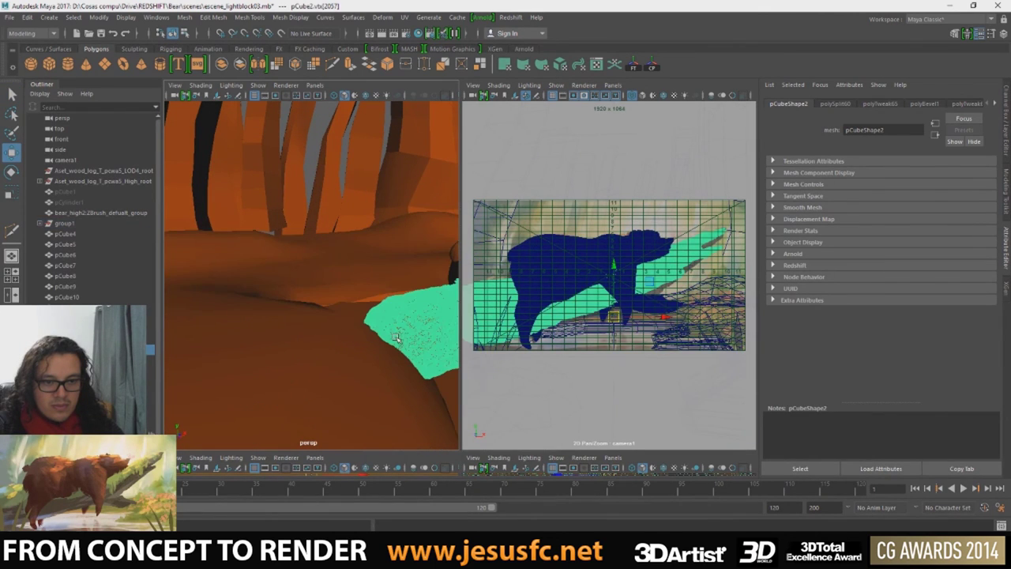
{"action": "mouse_move", "coordinate": [388, 335]}
{"action": "left_mouse_down", "text": "alt"}
{"action": "mouse_move", "coordinate": [322, 270]}
{"action": "mouse_move", "coordinate": [289, 280]}
{"action": "mouse_move", "coordinate": [307, 280]}
{"action": "mouse_move", "coordinate": [284, 289]}
{"action": "mouse_move", "coordinate": [301, 295]}
{"action": "left_mouse_up", "text": "alt"}
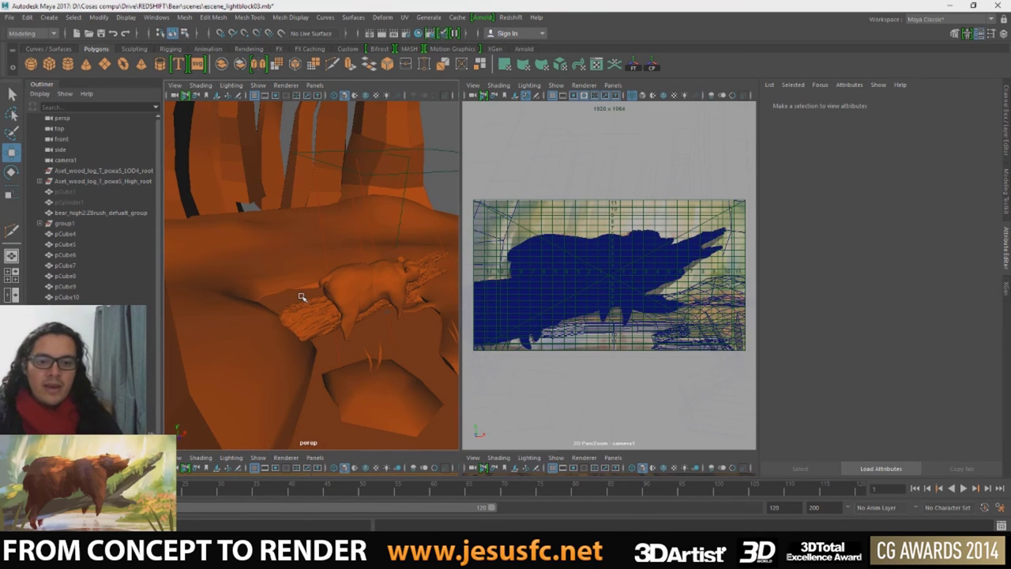
{"action": "key", "text": "space"}
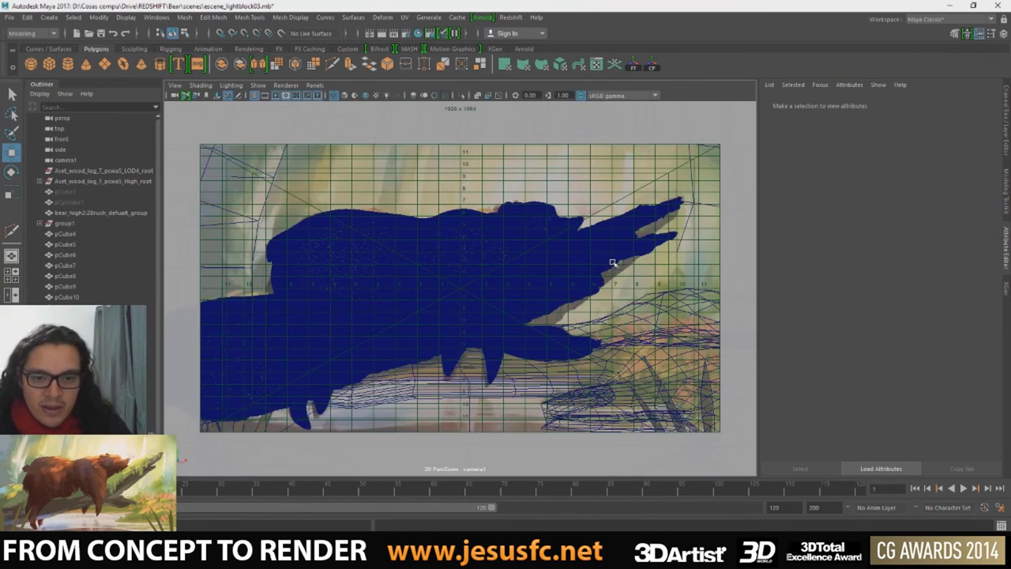
- Hide the tree mesh with Ctrl+H, then undo to bring it back
{"action": "left_click", "coordinate": [612, 262]}
{"action": "key", "text": "ctrl+h"}
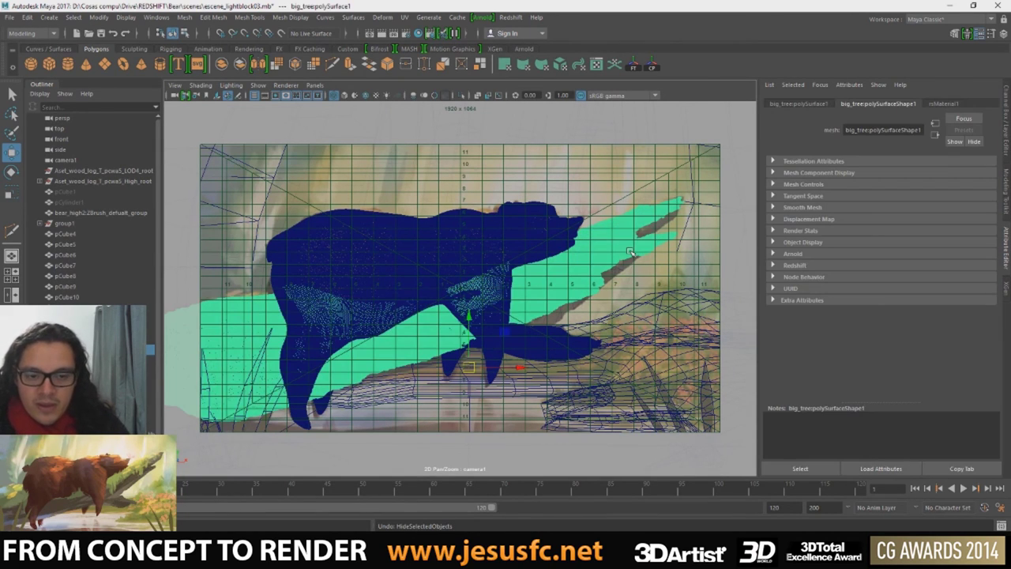
{"action": "key", "text": "ctrl+h"}
{"action": "key", "text": "ctrl+z"}
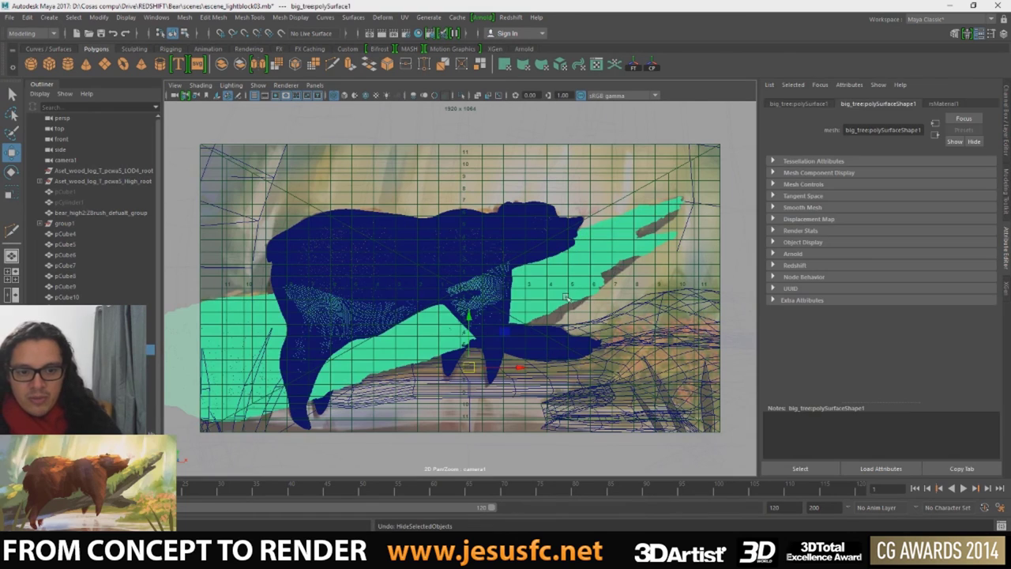
{"action": "right_click_drag", "start_coordinate": [557, 297], "coordinate": [514, 250]}
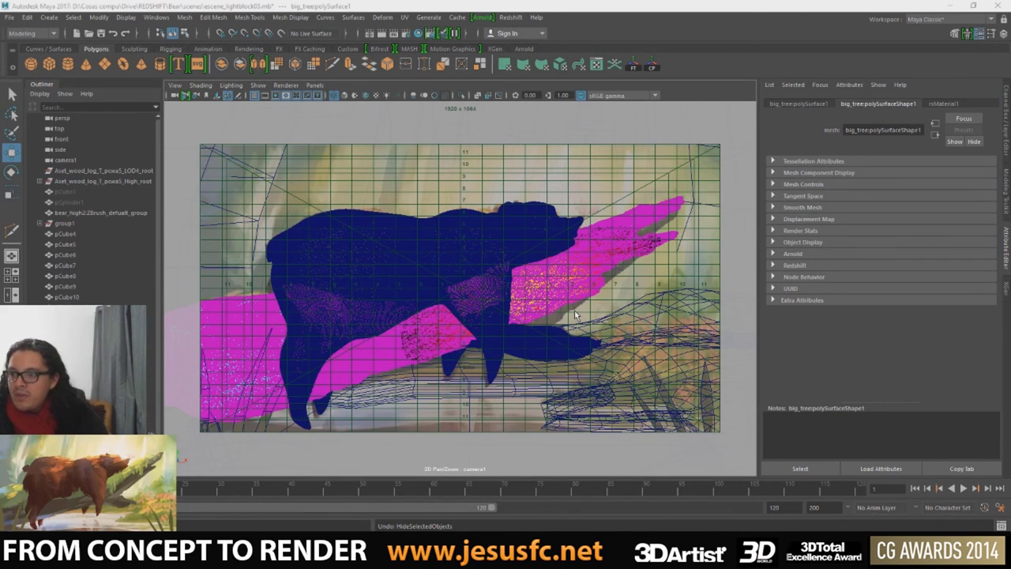
- Move the small light beside the bear slightly higher and further right
{"action": "left_click", "coordinate": [575, 314]}
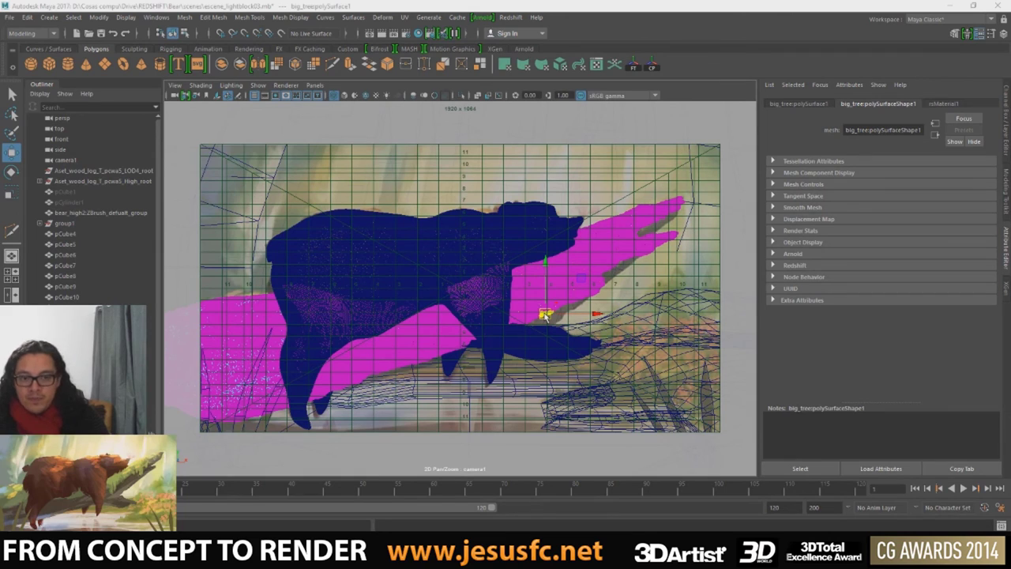
{"action": "key", "text": "ctrl+z"}
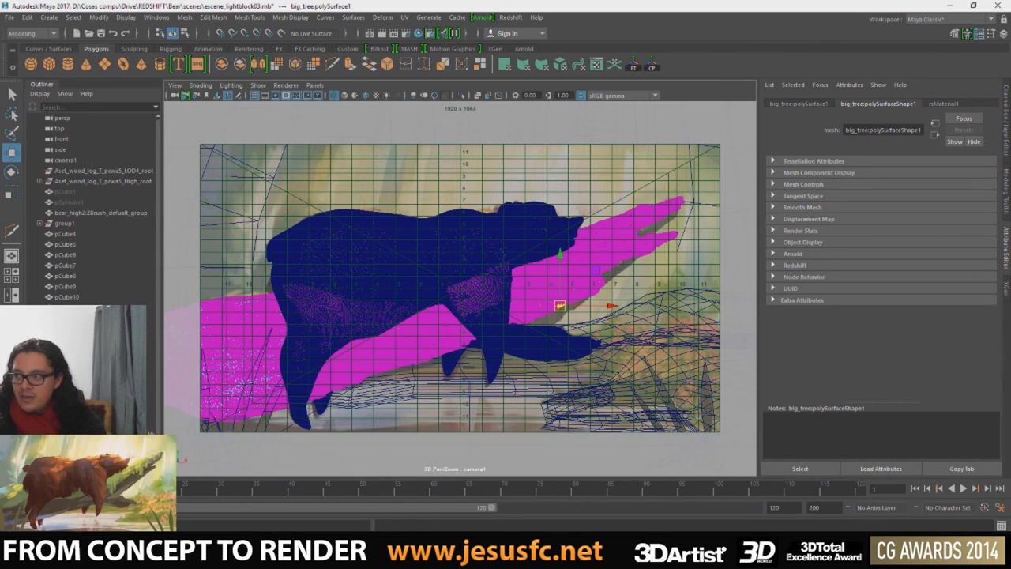
{"action": "left_click_drag", "start_coordinate": [559, 305], "coordinate": [569, 285]}
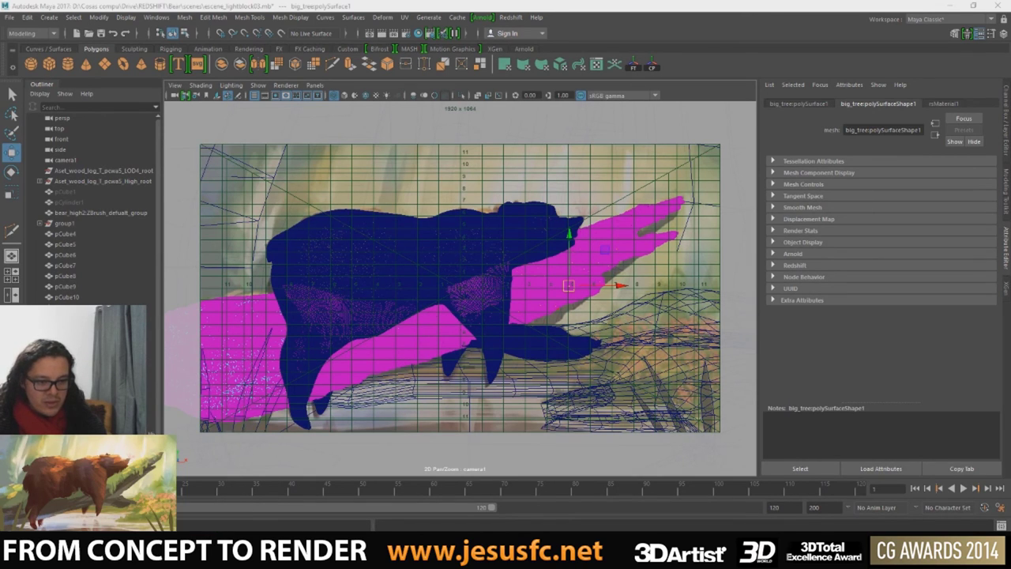
- Select the bear mesh and switch over to ZBrush from the taskbar
{"action": "left_click", "coordinate": [529, 371]}
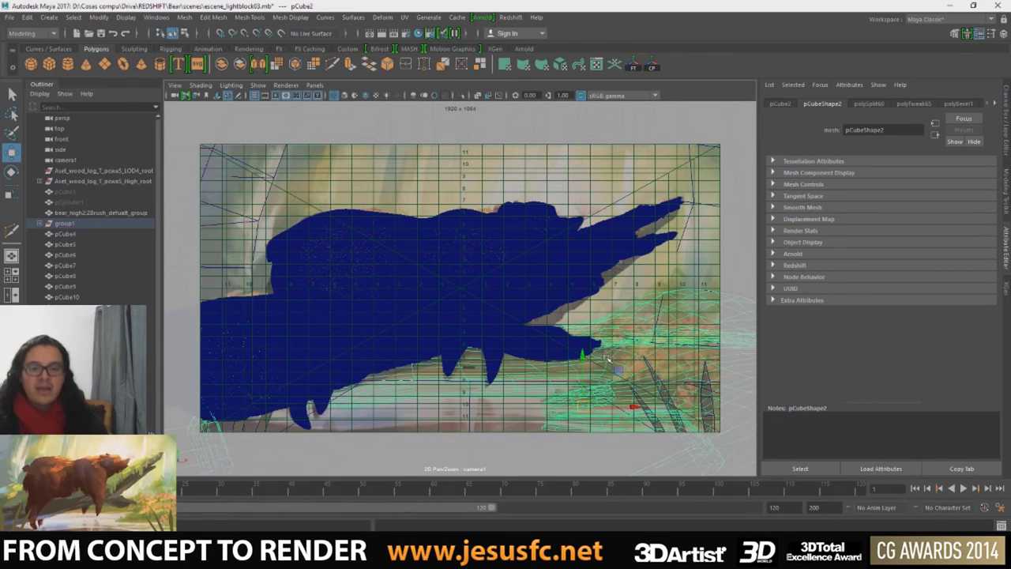
{"action": "mouse_move", "coordinate": [578, 255]}
{"action": "right_mouse_down"}
{"action": "mouse_move", "coordinate": [610, 258]}
{"action": "mouse_move", "coordinate": [629, 241]}
{"action": "right_mouse_up"}
{"action": "left_click", "coordinate": [537, 222]}
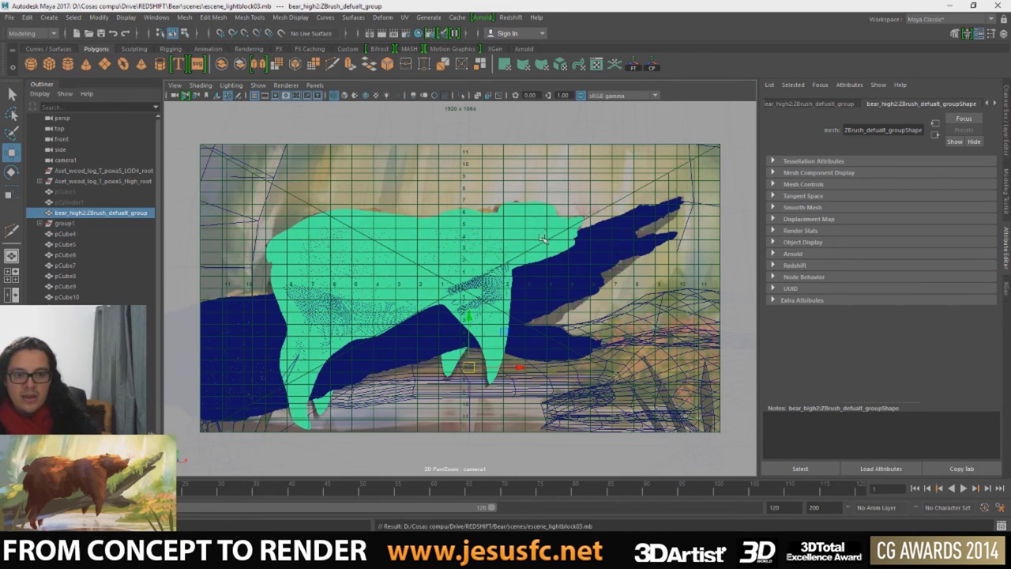
{"action": "left_click", "coordinate": [285, 524]}
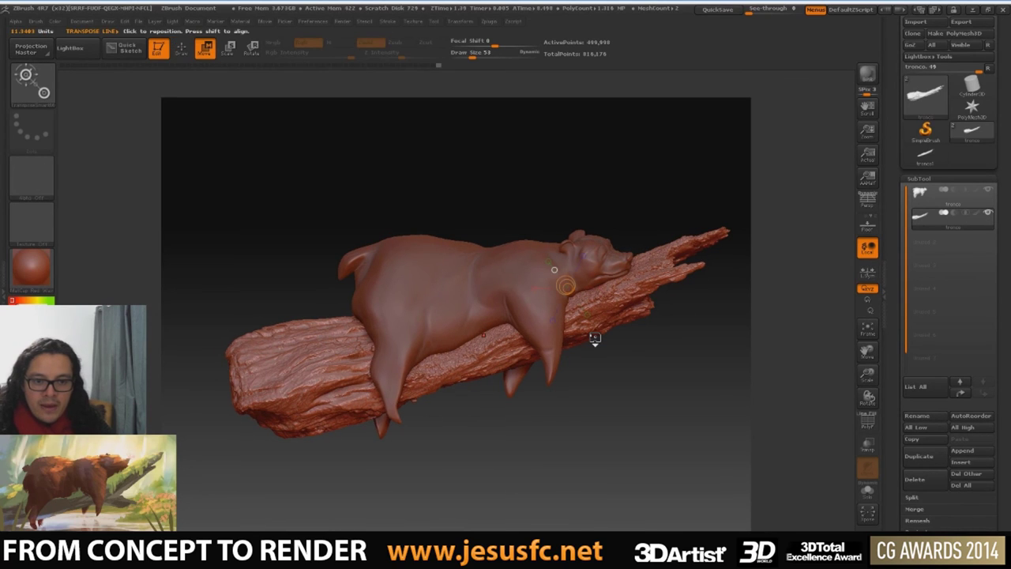
- Toggle Edit mode off and on, and open then close LightBox and the brush picker
{"action": "key", "text": "t"}
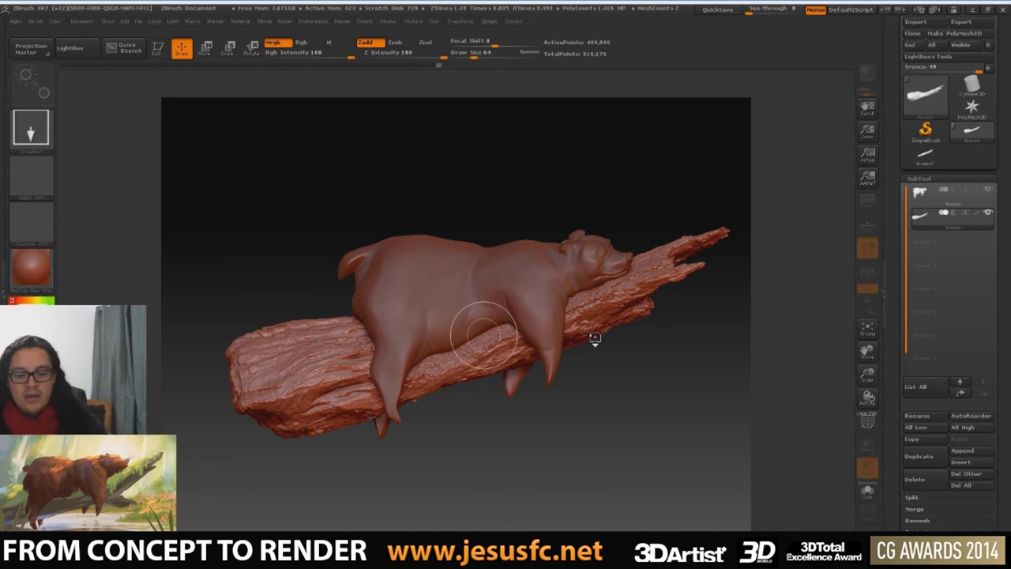
{"action": "key", "text": "t"}
{"action": "key", "text": "b"}
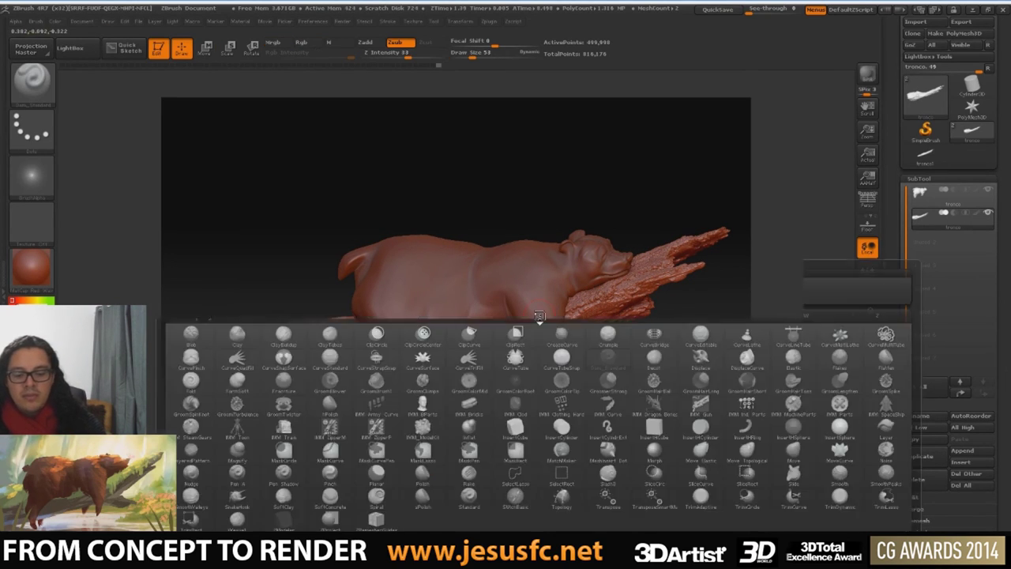
{"action": "key", "text": "comma"}
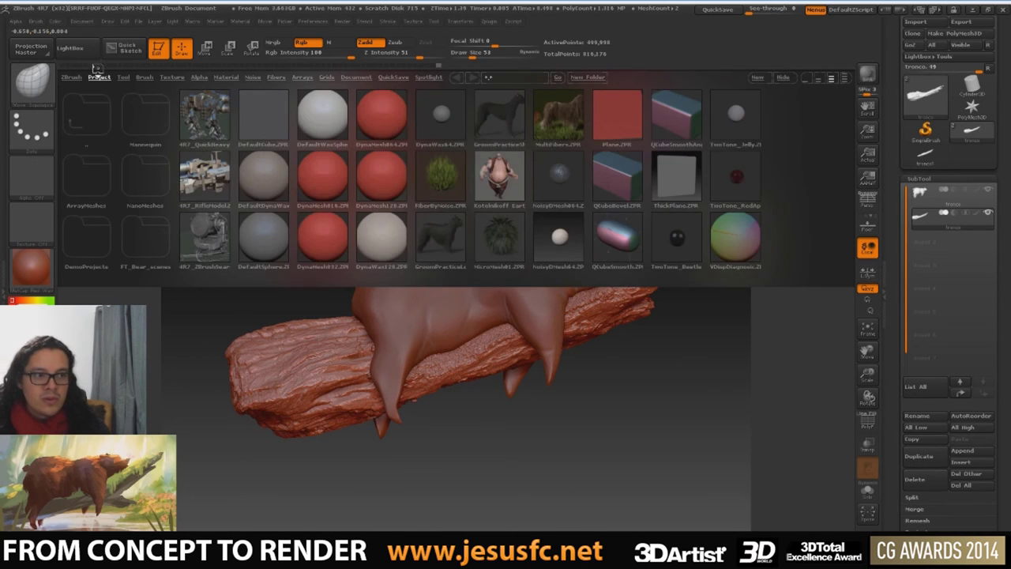
{"action": "key", "text": "comma"}
{"action": "key", "text": "b"}
{"action": "key", "text": "Escape"}
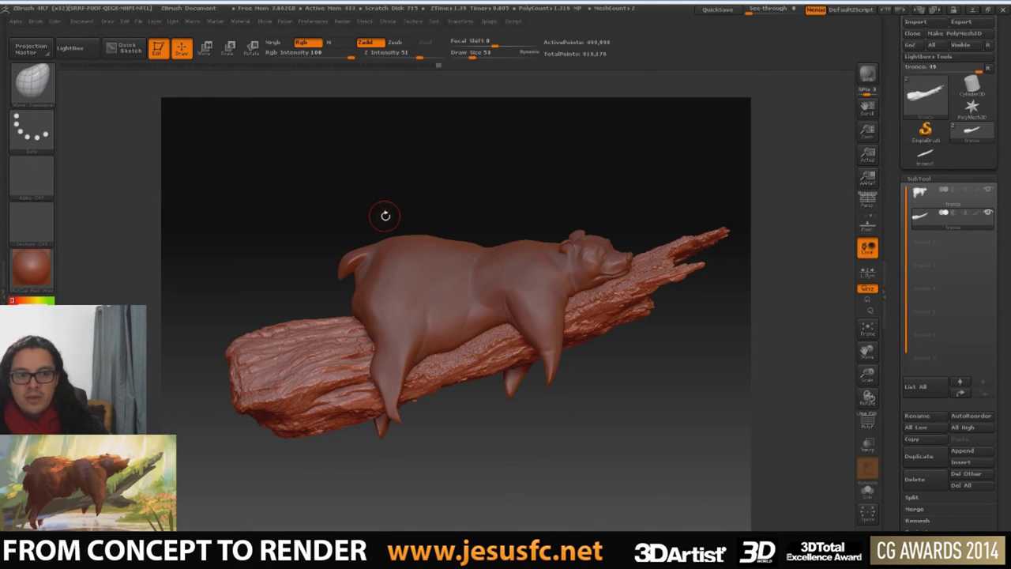
- Raise the brush Draw Size to 192 and rotate the sculpt to a side-on view
{"action": "key", "text": "s"}
{"action": "mouse_move", "coordinate": [600, 312]}
{"action": "left_mouse_down"}
{"action": "mouse_move", "coordinate": [632, 314]}
{"action": "mouse_move", "coordinate": [619, 367]}
{"action": "mouse_move", "coordinate": [600, 345]}
{"action": "left_mouse_up"}
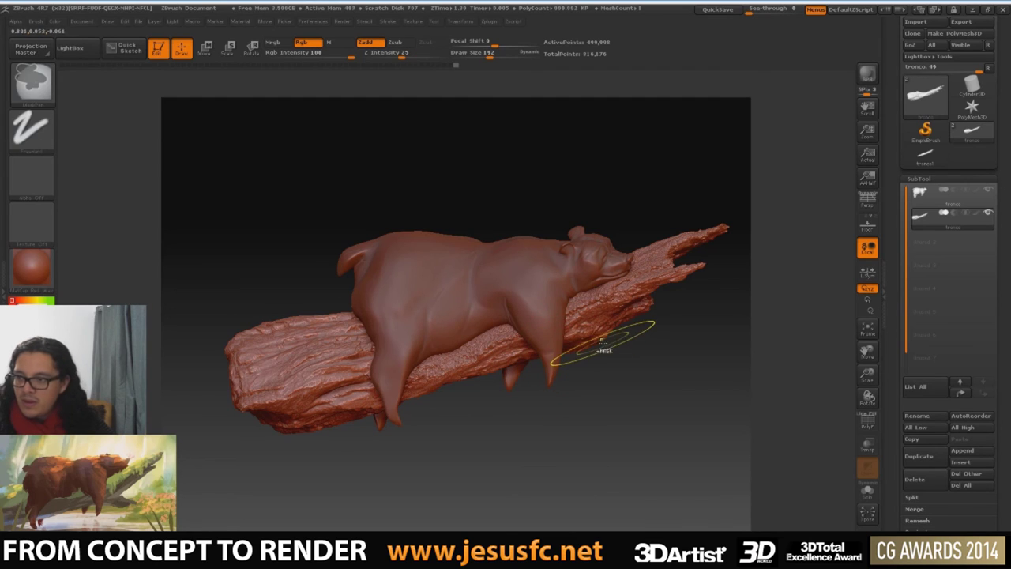
{"action": "left_click_drag", "start_coordinate": [605, 345], "coordinate": [563, 358], "text": "shift"}
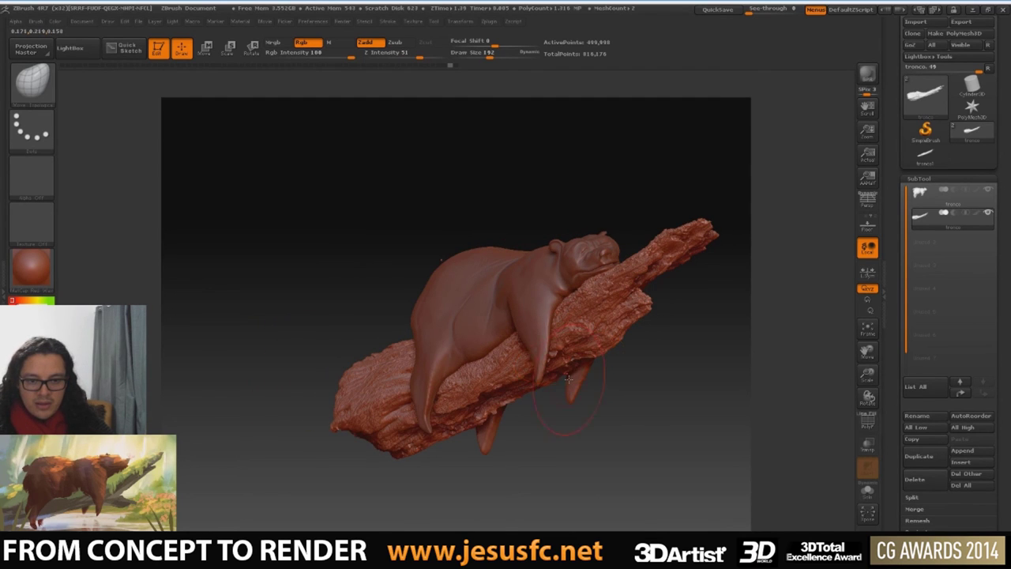
{"action": "left_click_drag", "start_coordinate": [624, 380], "coordinate": [666, 384]}
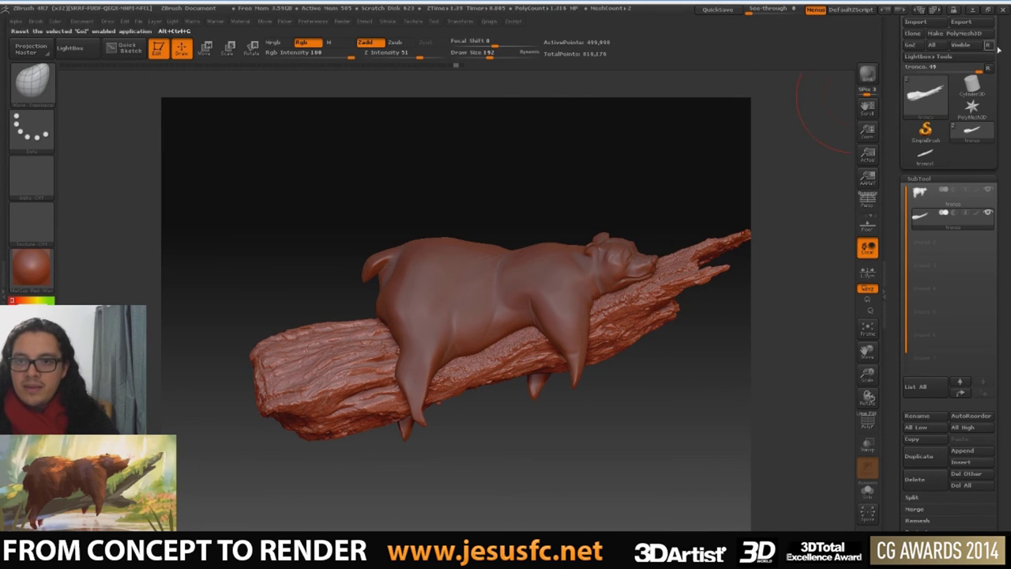
- Export the mesh over the existing big_tree OBJ, confirm the replacement, and Alt+Tab back to Maya
{"action": "left_click", "coordinate": [977, 24]}
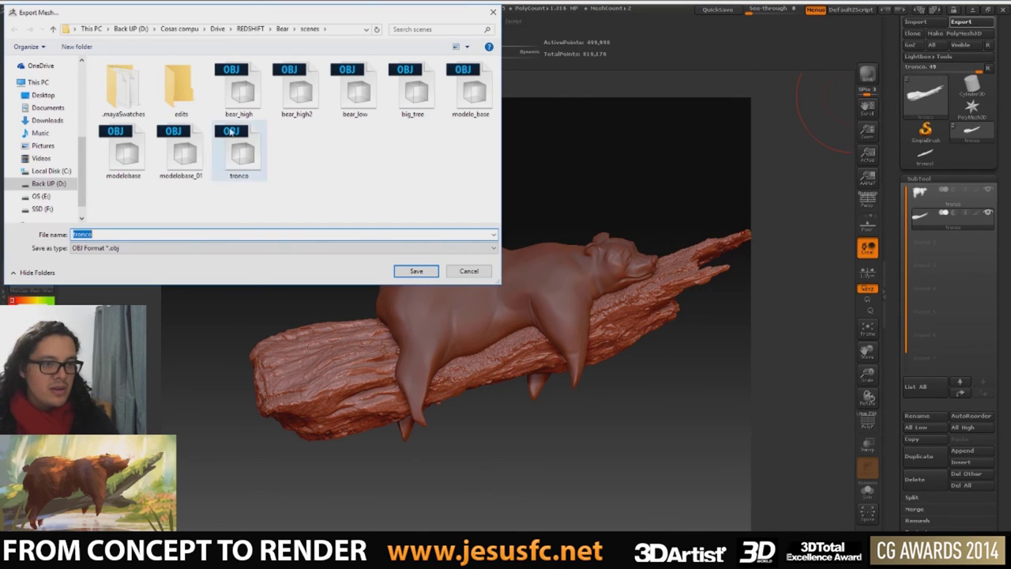
{"action": "left_click", "coordinate": [238, 91]}
{"action": "left_click", "coordinate": [297, 91]}
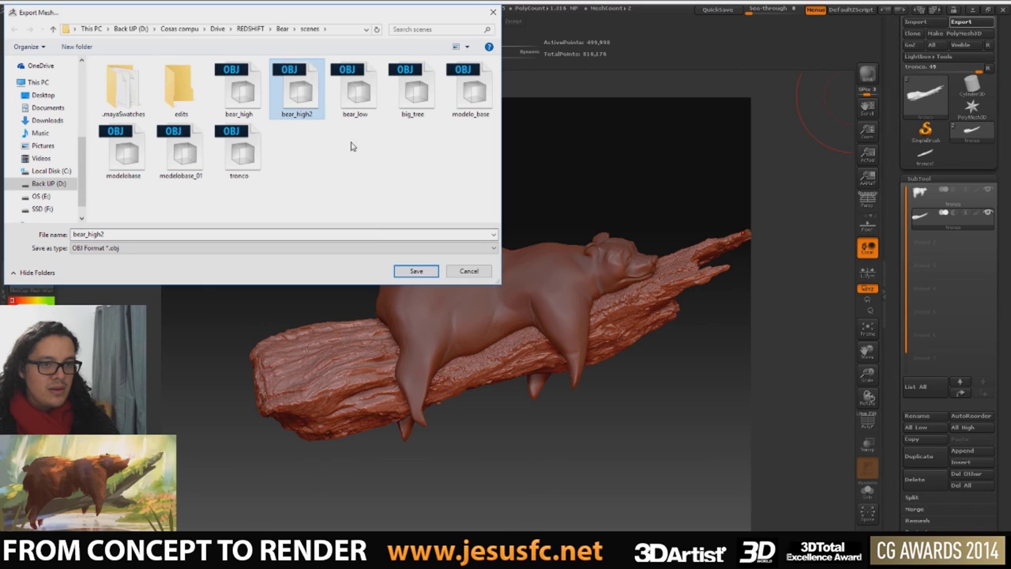
{"action": "left_click", "coordinate": [412, 91]}
{"action": "left_click", "coordinate": [416, 270]}
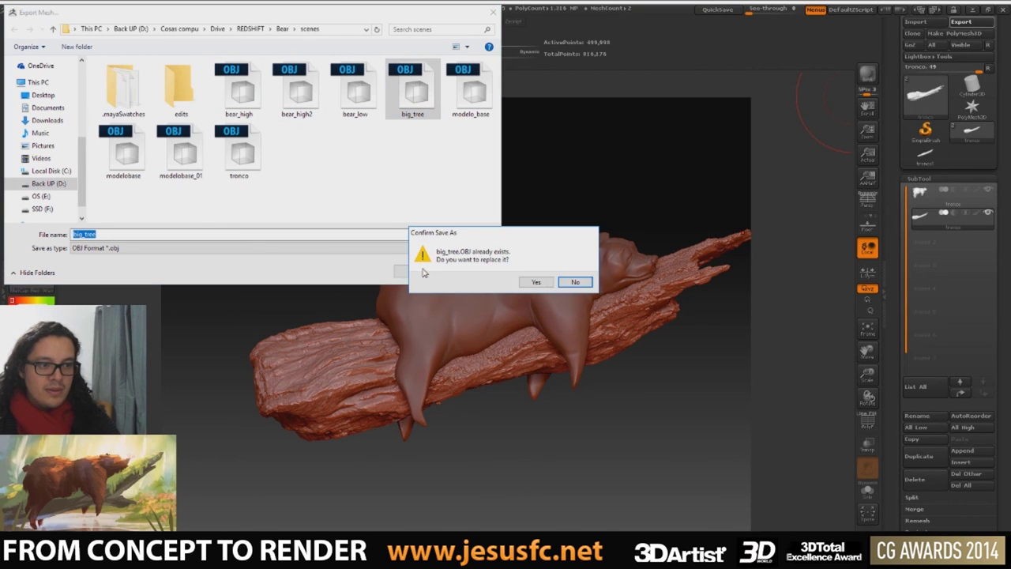
{"action": "left_click", "coordinate": [536, 282]}
{"action": "key", "text": "alt+Tab"}
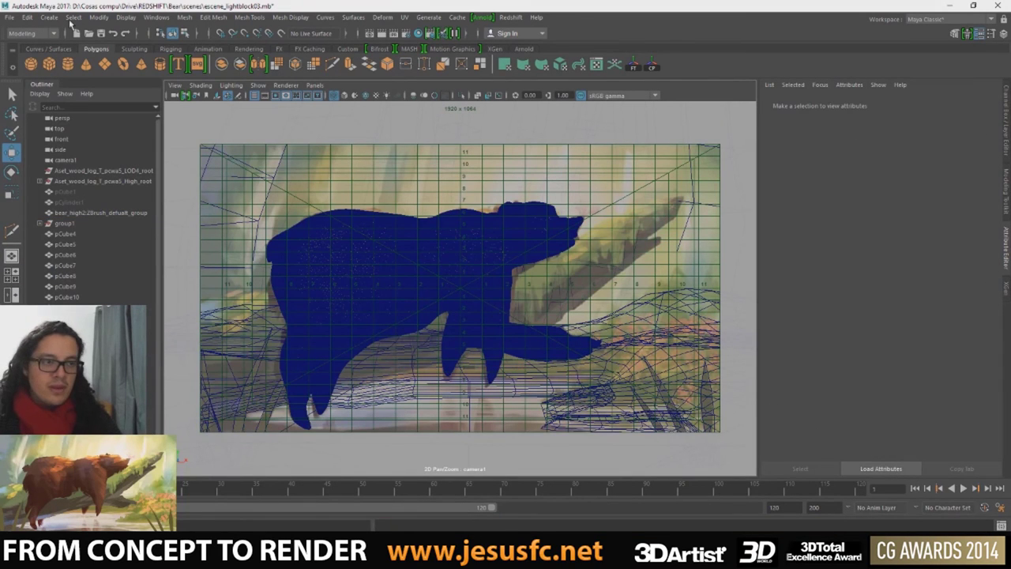
- Import big_tree.obj into the scene and dismiss the OBJ group message
{"action": "left_click", "coordinate": [9, 17]}
{"action": "key", "text": "Escape"}
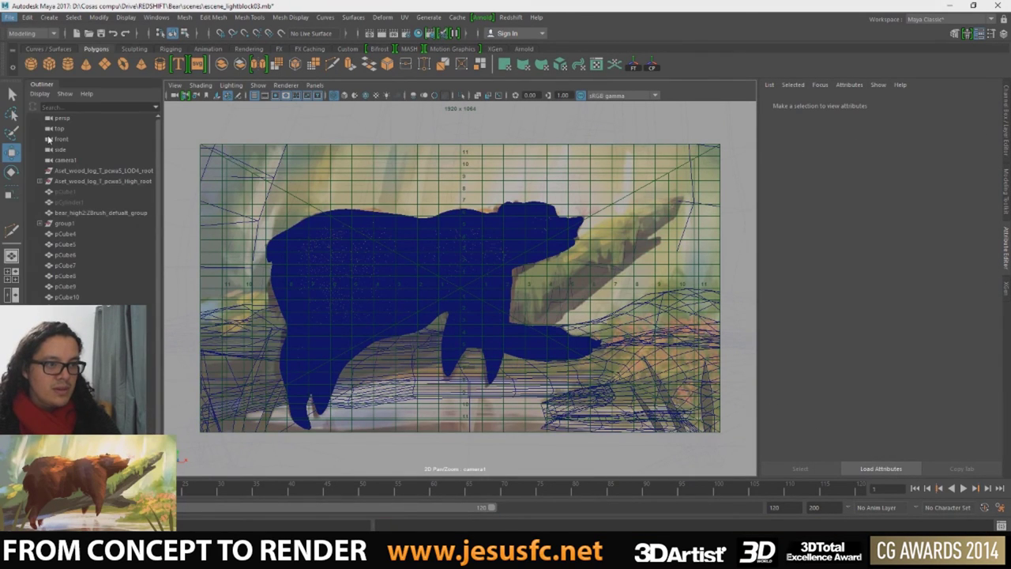
{"action": "double_click", "coordinate": [260, 213]}
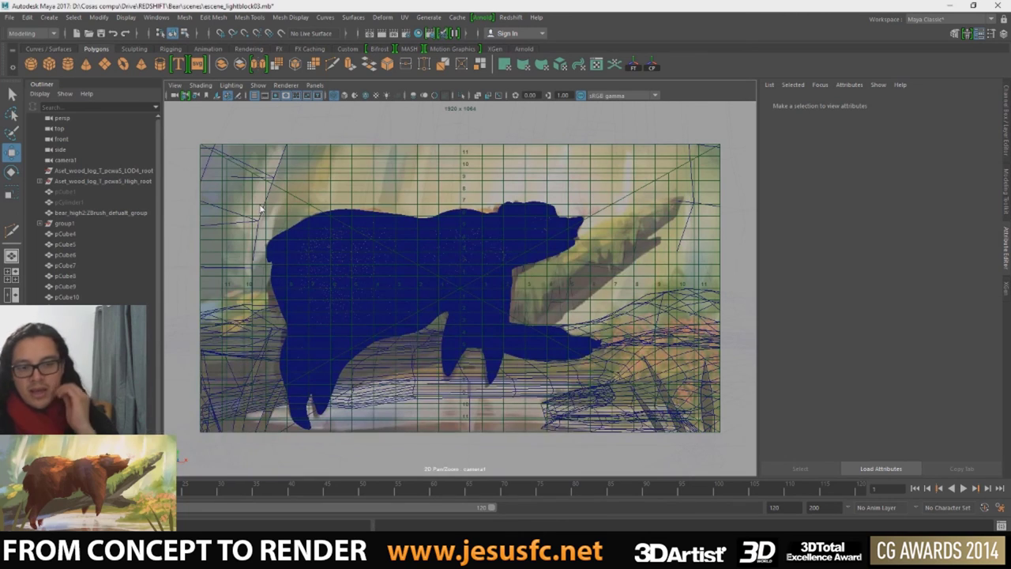
{"action": "left_click", "coordinate": [506, 291]}
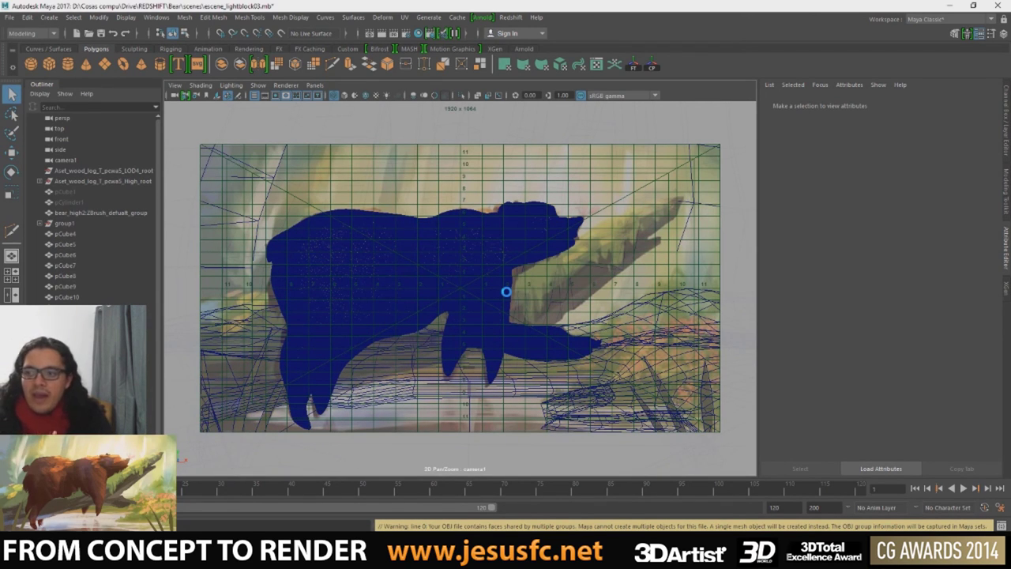
- In the perspective view, select the imported log and assign it rsMaterial1 from Hypershade
{"action": "key", "text": "w"}
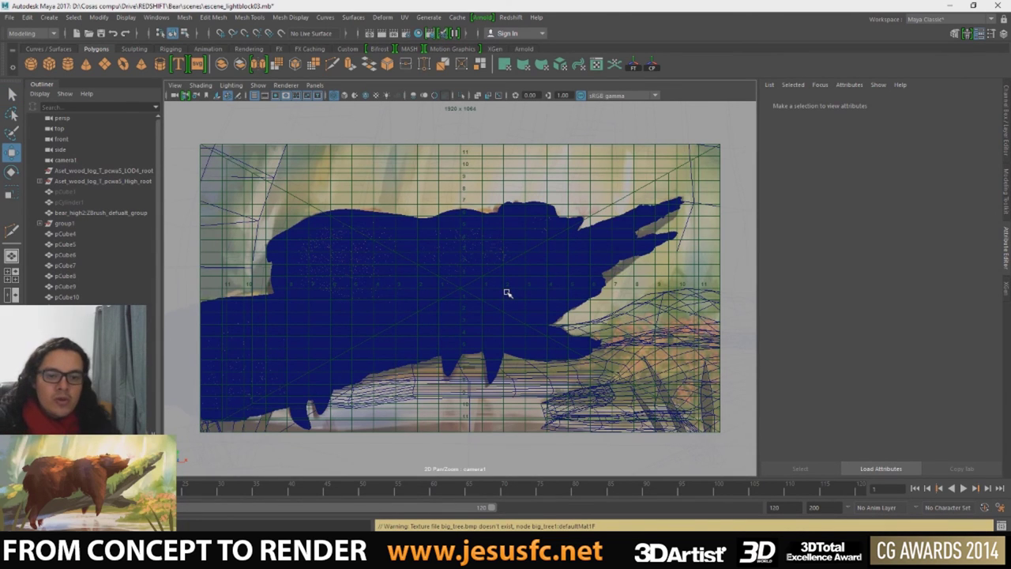
{"action": "key", "text": "space"}
{"action": "key", "text": "space"}
{"action": "mouse_move", "coordinate": [411, 254]}
{"action": "left_mouse_down", "text": "alt"}
{"action": "mouse_move", "coordinate": [383, 246]}
{"action": "mouse_move", "coordinate": [557, 339]}
{"action": "left_mouse_up", "text": "alt"}
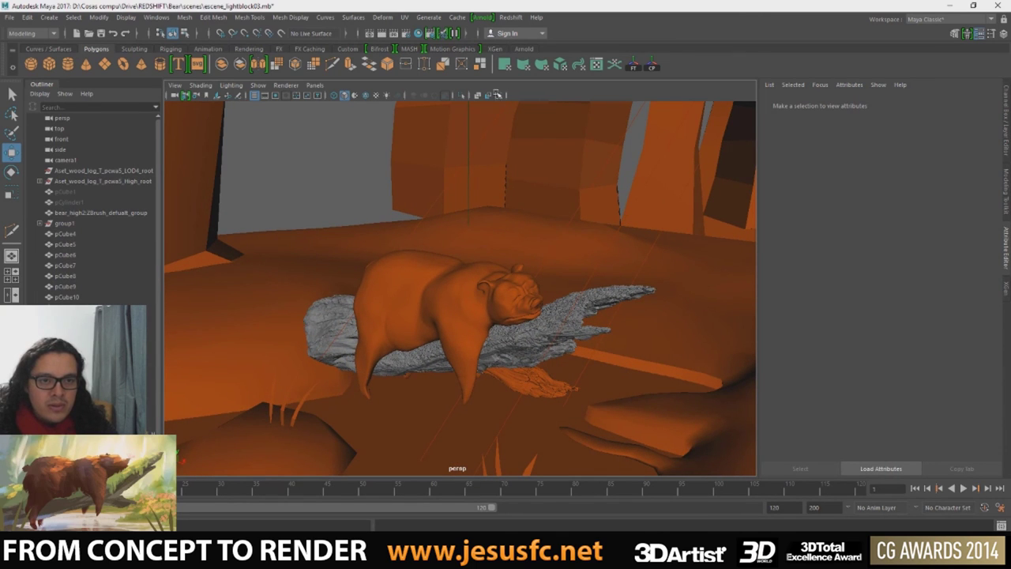
{"action": "left_click", "coordinate": [419, 33]}
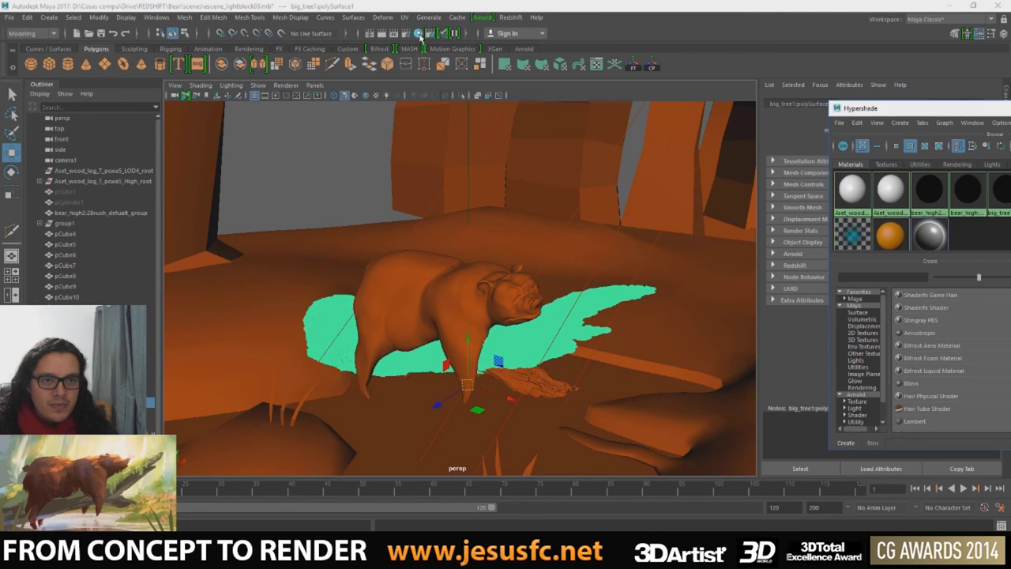
{"action": "right_click", "coordinate": [885, 237]}
{"action": "left_click", "coordinate": [892, 292]}
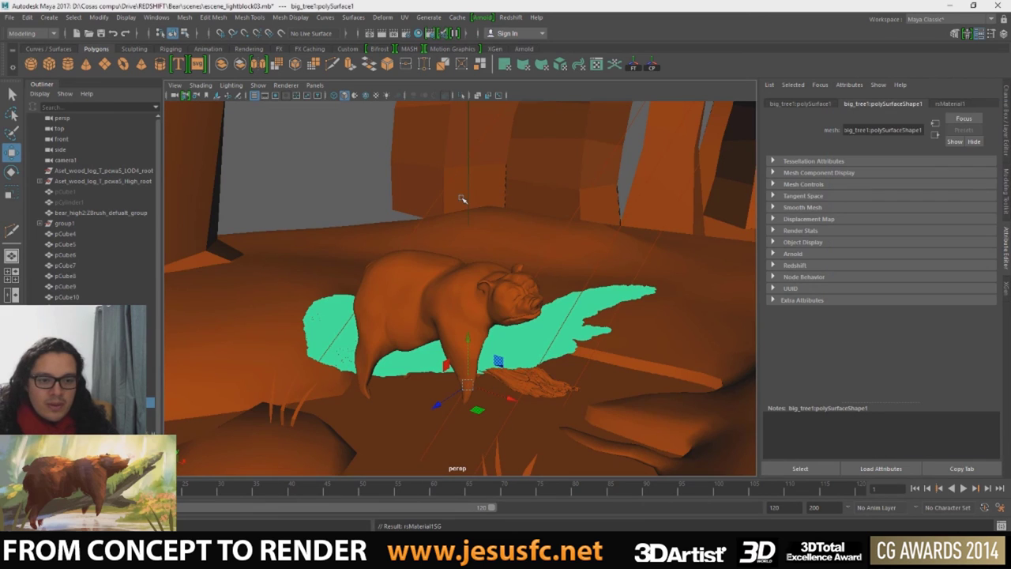
{"action": "key", "text": "space"}
- Select pCube5, maximize camera1, and run then stop a Redshift IPR preview render of it
{"action": "left_click", "coordinate": [542, 204]}
{"action": "key", "text": "space"}
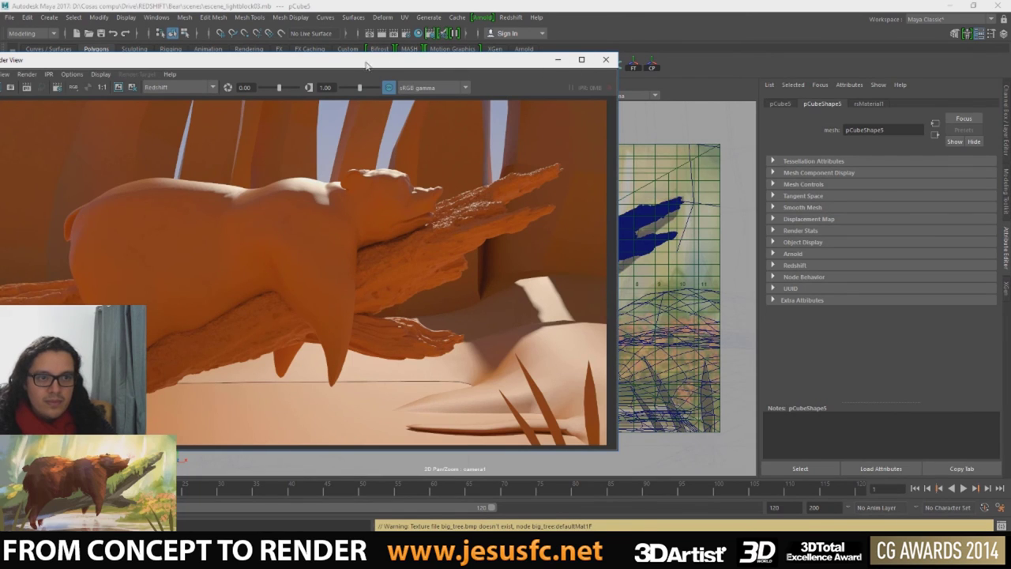
{"action": "left_click_drag", "start_coordinate": [366, 65], "coordinate": [543, 65]}
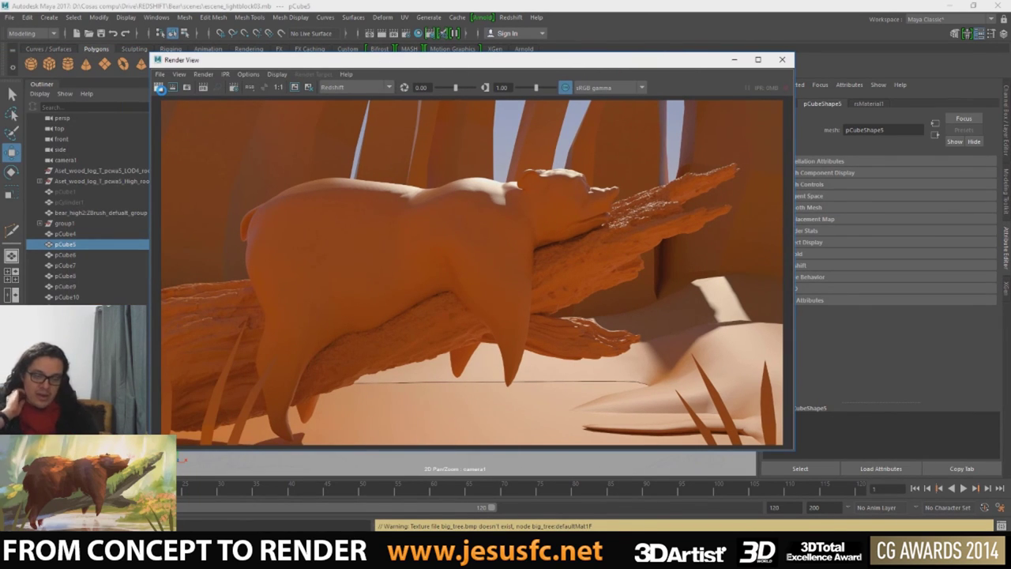
{"action": "left_click", "coordinate": [160, 88]}
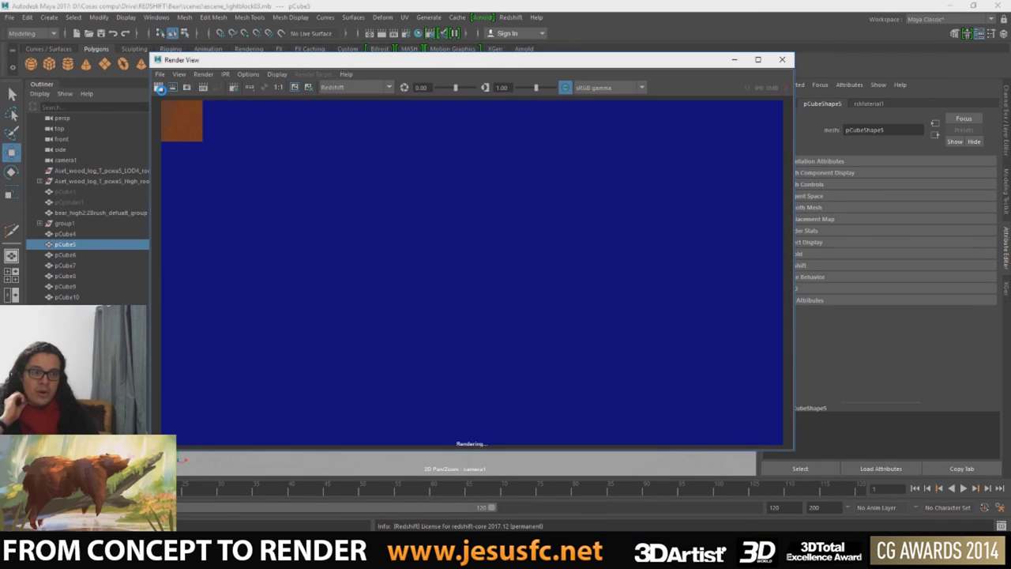
{"action": "left_click", "coordinate": [204, 92]}
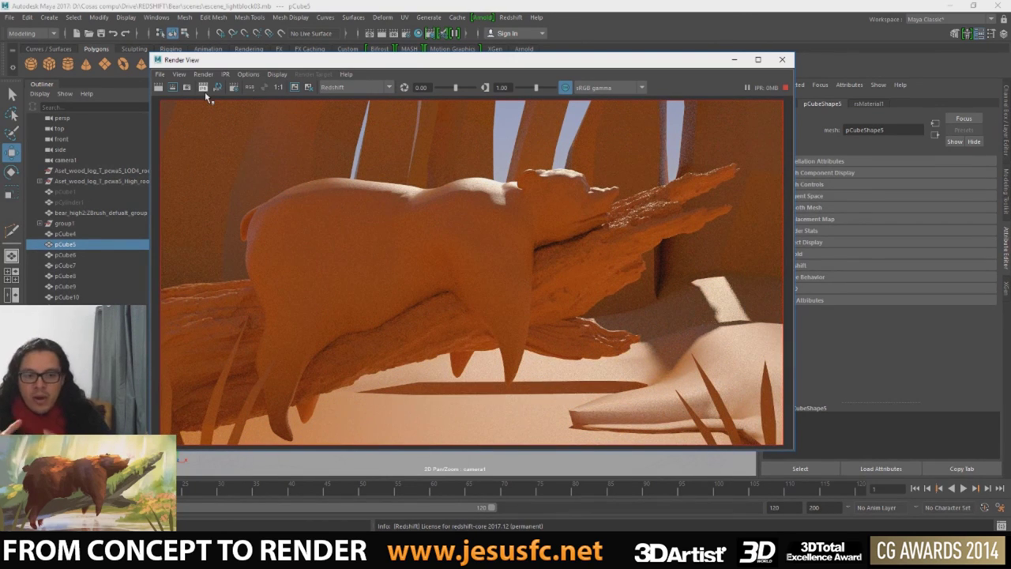
{"action": "left_click", "coordinate": [784, 88]}
- Close the Render View, hide the selected object, and orbit the perspective view around the bear
{"action": "left_click", "coordinate": [734, 59]}
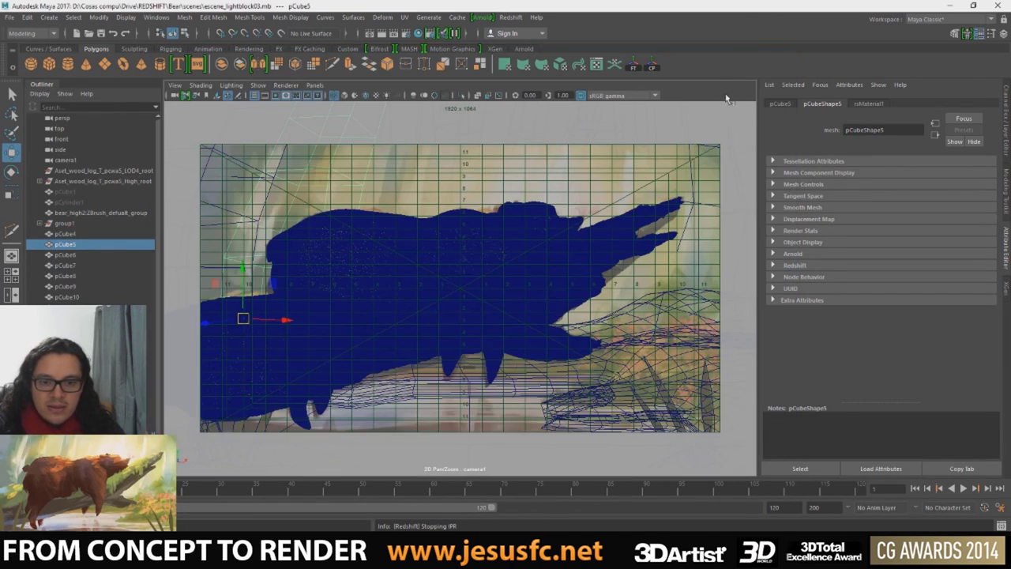
{"action": "key", "text": "ctrl+h"}
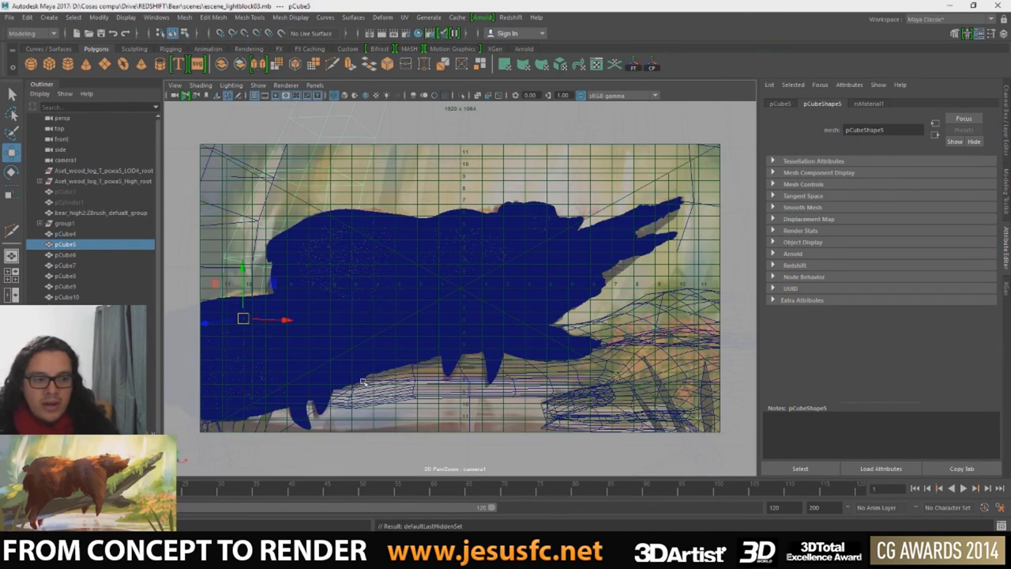
{"action": "left_click", "coordinate": [76, 203]}
{"action": "left_click", "coordinate": [67, 191]}
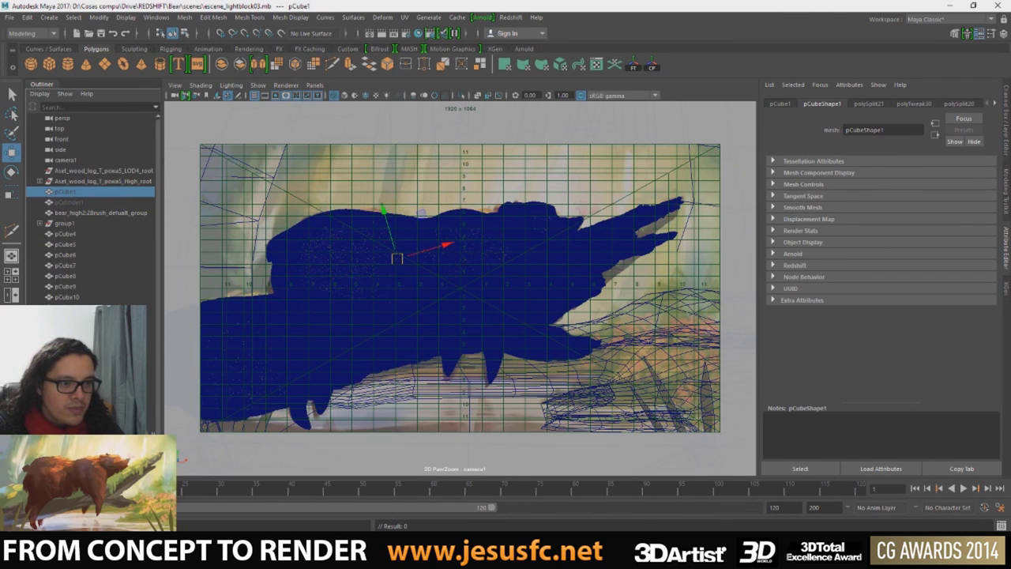
{"action": "key", "text": "space"}
{"action": "key", "text": "space"}
{"action": "mouse_move", "coordinate": [411, 300]}
{"action": "left_mouse_down", "text": "alt"}
{"action": "mouse_move", "coordinate": [500, 316]}
{"action": "mouse_move", "coordinate": [311, 434]}
{"action": "left_mouse_up", "text": "alt"}
- Unhide pPlane1 inside group1 and rename it 'water'
{"action": "left_click", "coordinate": [427, 315]}
{"action": "left_click", "coordinate": [300, 426]}
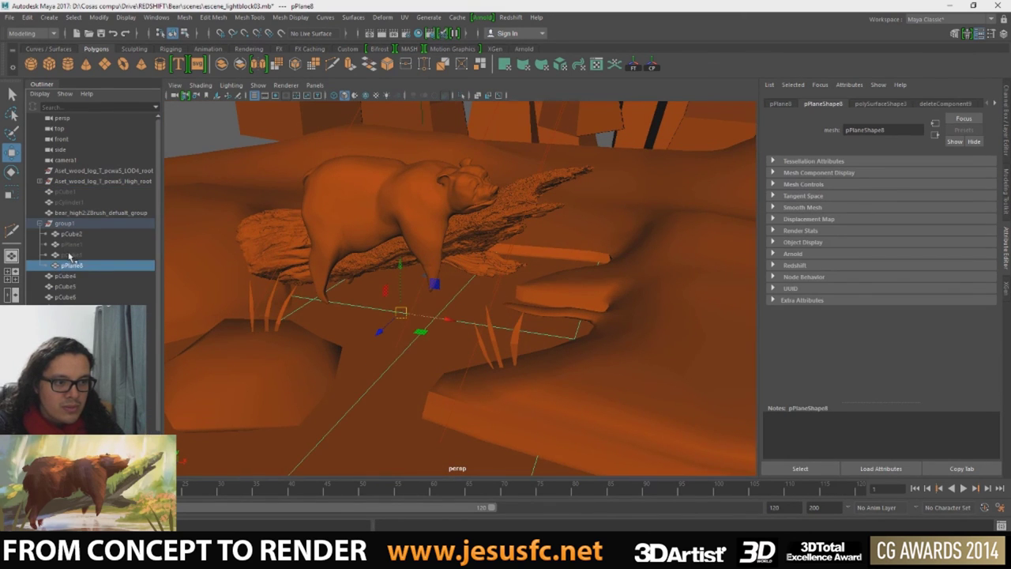
{"action": "left_click", "coordinate": [70, 255]}
{"action": "left_click", "coordinate": [71, 244]}
{"action": "key", "text": "shift+h"}
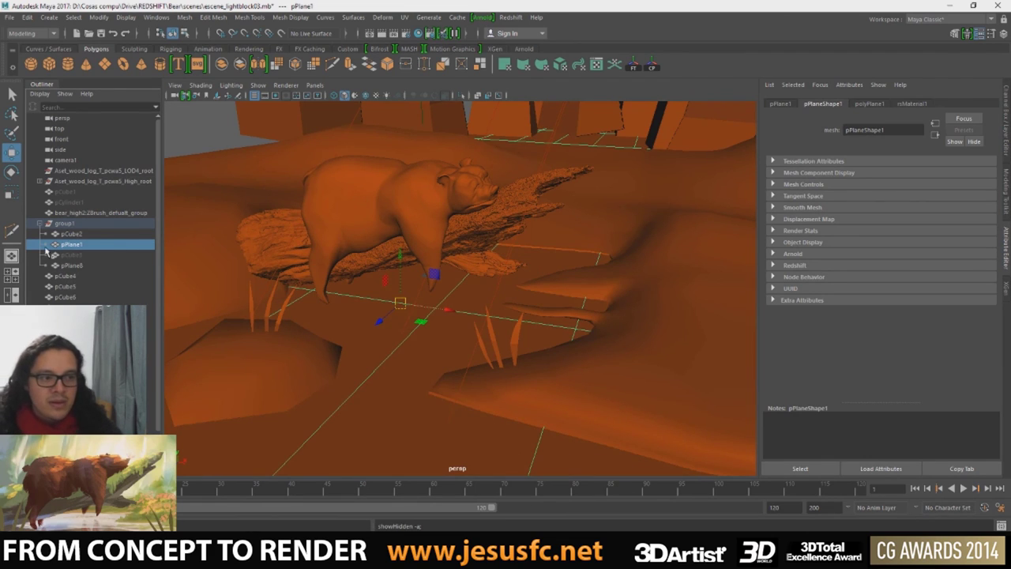
{"action": "double_click", "coordinate": [71, 244]}
{"action": "type", "text": "d"}
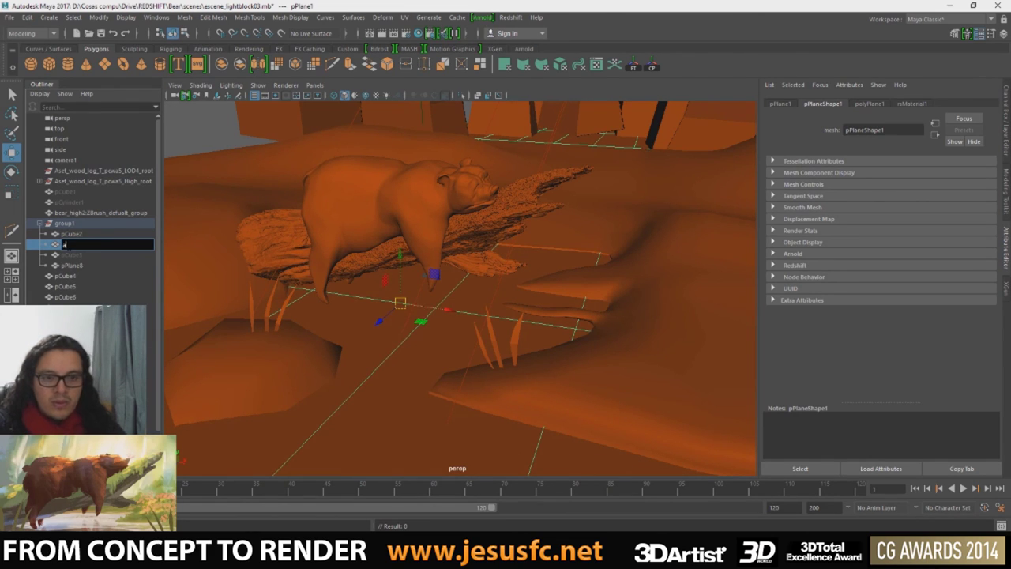
{"action": "type", "text": "ater"}
{"action": "key", "text": "Return"}
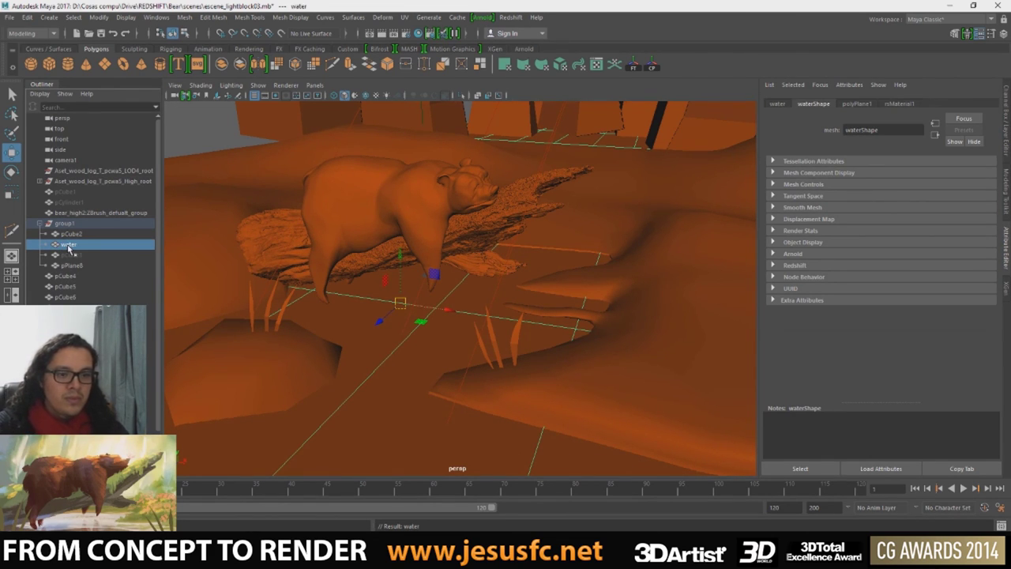
{"action": "key", "text": "f"}
{"action": "mouse_move", "coordinate": [506, 252]}
{"action": "left_mouse_down", "text": "alt"}
{"action": "mouse_move", "coordinate": [560, 239]}
{"action": "mouse_move", "coordinate": [550, 237]}
{"action": "mouse_move", "coordinate": [571, 253]}
{"action": "mouse_move", "coordinate": [664, 255]}
{"action": "mouse_move", "coordinate": [539, 269]}
{"action": "mouse_move", "coordinate": [614, 282]}
{"action": "mouse_move", "coordinate": [512, 264]}
{"action": "mouse_move", "coordinate": [571, 275]}
{"action": "mouse_move", "coordinate": [498, 282]}
{"action": "mouse_move", "coordinate": [579, 276]}
{"action": "mouse_move", "coordinate": [564, 279]}
{"action": "left_mouse_up", "text": "alt"}
- In face mode, select the face row water.f[20:29] under the bear
{"action": "right_click_drag", "start_coordinate": [565, 278], "coordinate": [407, 301], "text": "alt"}
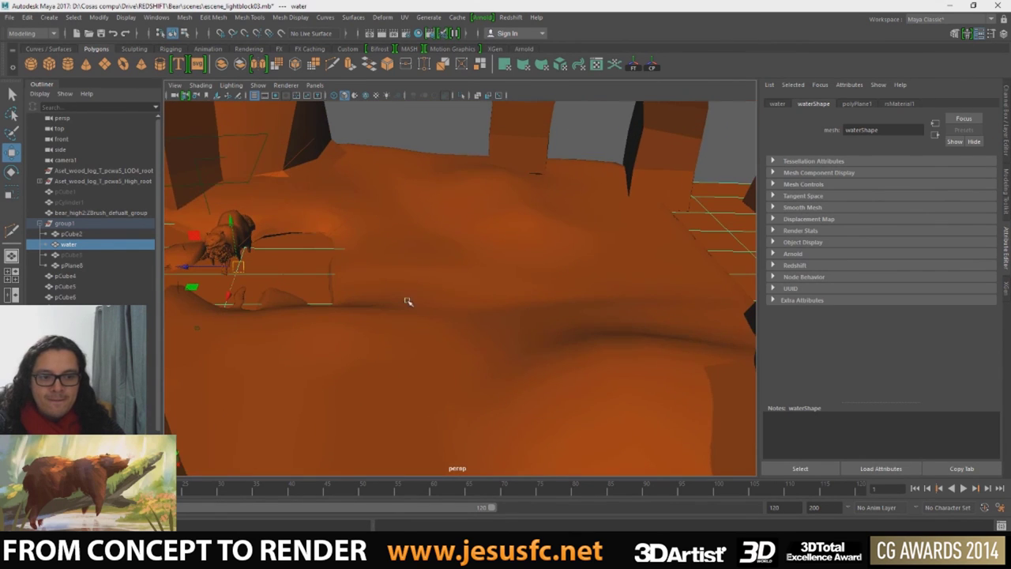
{"action": "key", "text": "space"}
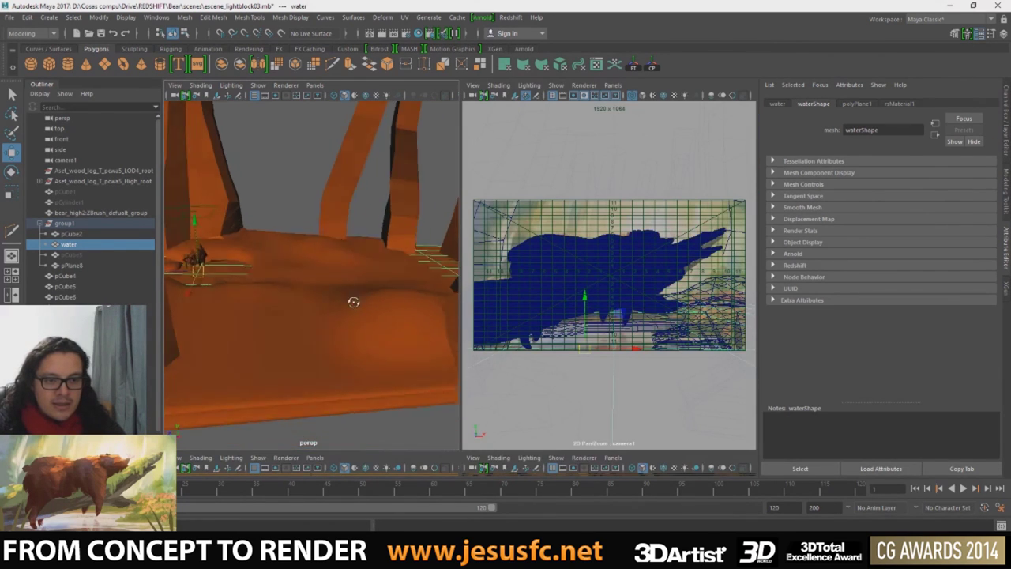
{"action": "key", "text": "space"}
{"action": "mouse_move", "coordinate": [354, 305]}
{"action": "left_mouse_down", "text": "alt"}
{"action": "mouse_move", "coordinate": [458, 258]}
{"action": "mouse_move", "coordinate": [611, 257]}
{"action": "mouse_move", "coordinate": [458, 284]}
{"action": "mouse_move", "coordinate": [454, 271]}
{"action": "left_mouse_up", "text": "alt"}
{"action": "right_click_drag", "start_coordinate": [463, 280], "coordinate": [463, 293]}
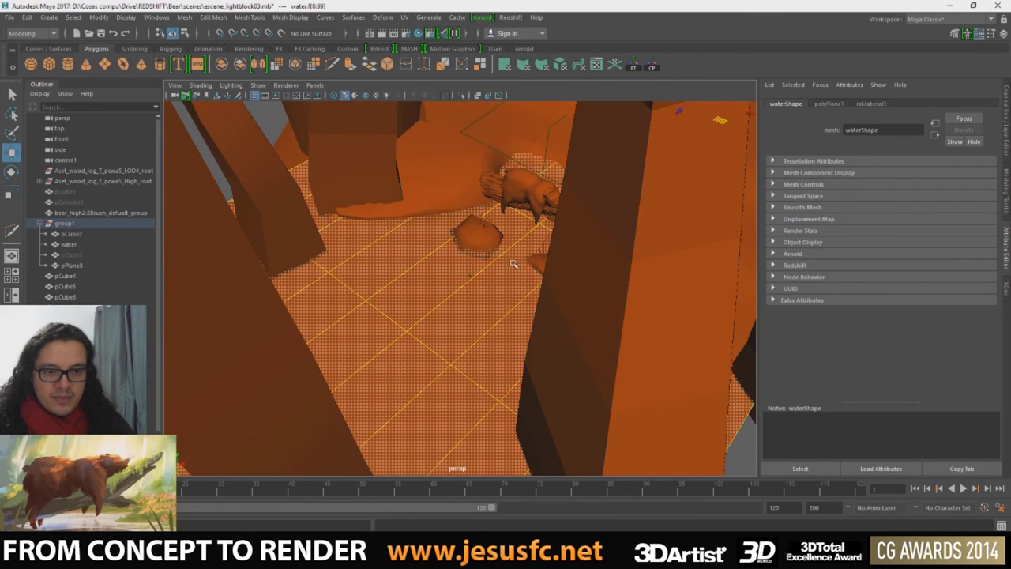
{"action": "left_click_drag", "start_coordinate": [514, 261], "coordinate": [371, 287], "text": "alt"}
{"action": "left_click", "coordinate": [371, 287]}
{"action": "double_click", "coordinate": [397, 318]}
{"action": "left_click_drag", "start_coordinate": [444, 293], "coordinate": [500, 228], "text": "alt"}
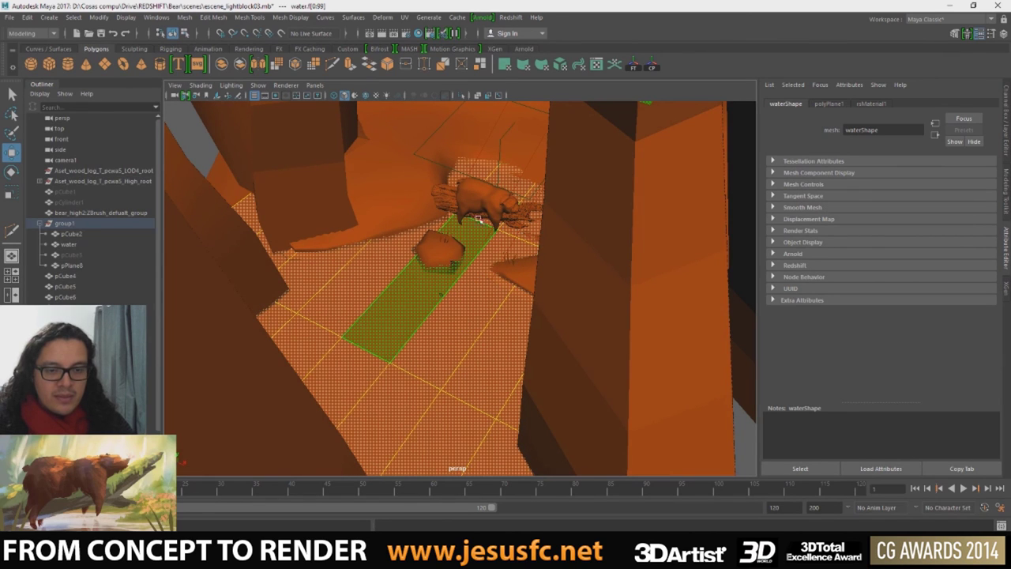
{"action": "left_click", "coordinate": [481, 221]}
{"action": "left_click", "coordinate": [478, 264]}
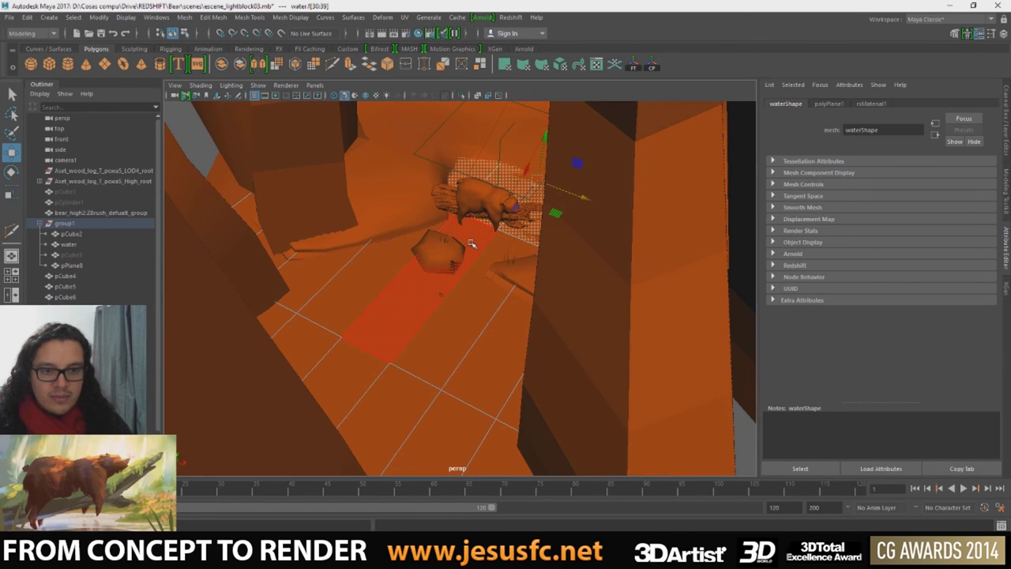
{"action": "left_click", "coordinate": [430, 247]}
{"action": "double_click", "coordinate": [442, 253]}
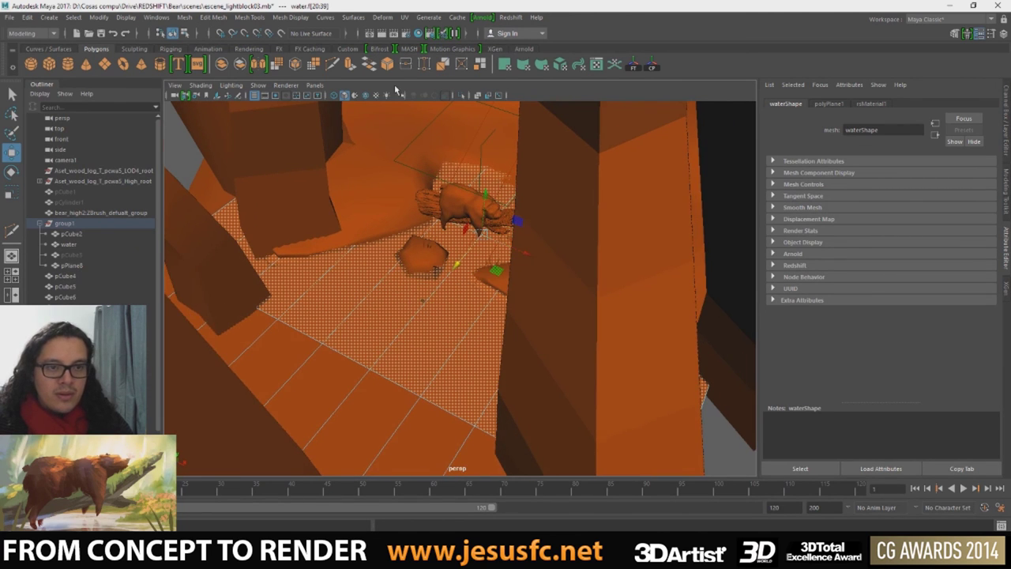
- Extract the selected faces and rename the polyChipOff1 node to WATER
{"action": "left_click", "coordinate": [479, 64]}
{"action": "right_click_drag", "start_coordinate": [485, 167], "coordinate": [462, 220], "text": "alt"}
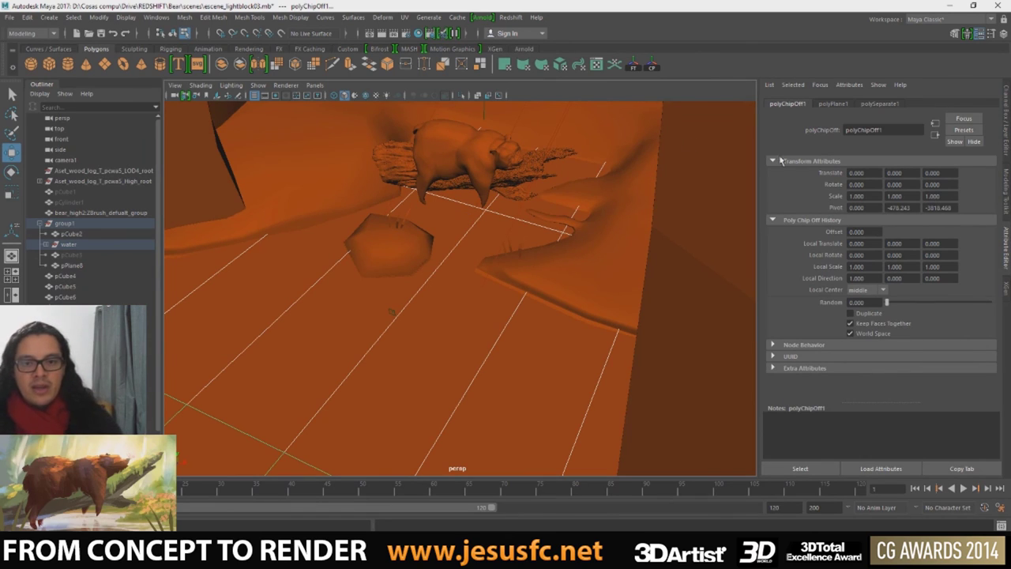
{"action": "left_click", "coordinate": [864, 129]}
{"action": "type", "text": "WATER"}
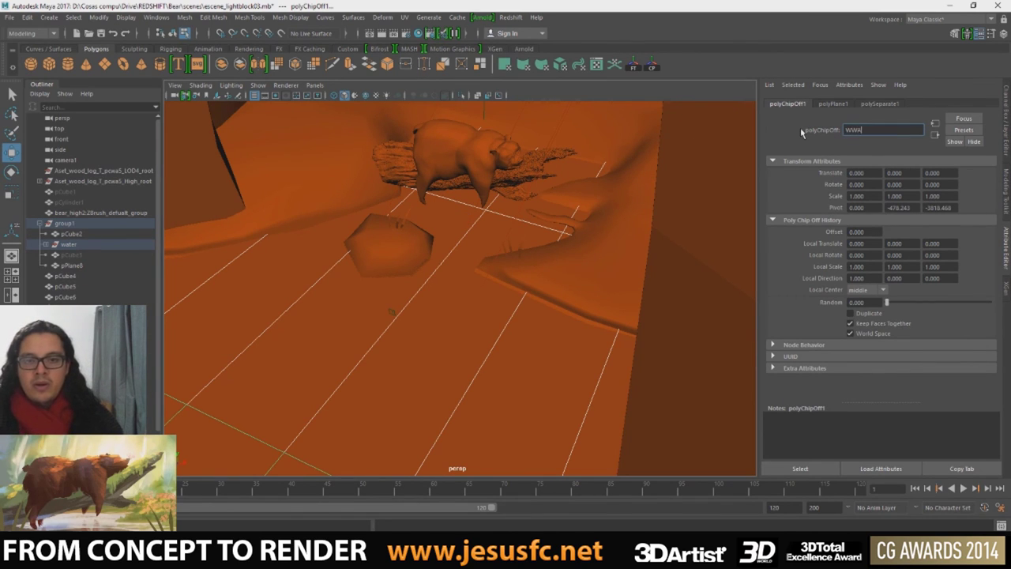
{"action": "key", "text": "Return"}
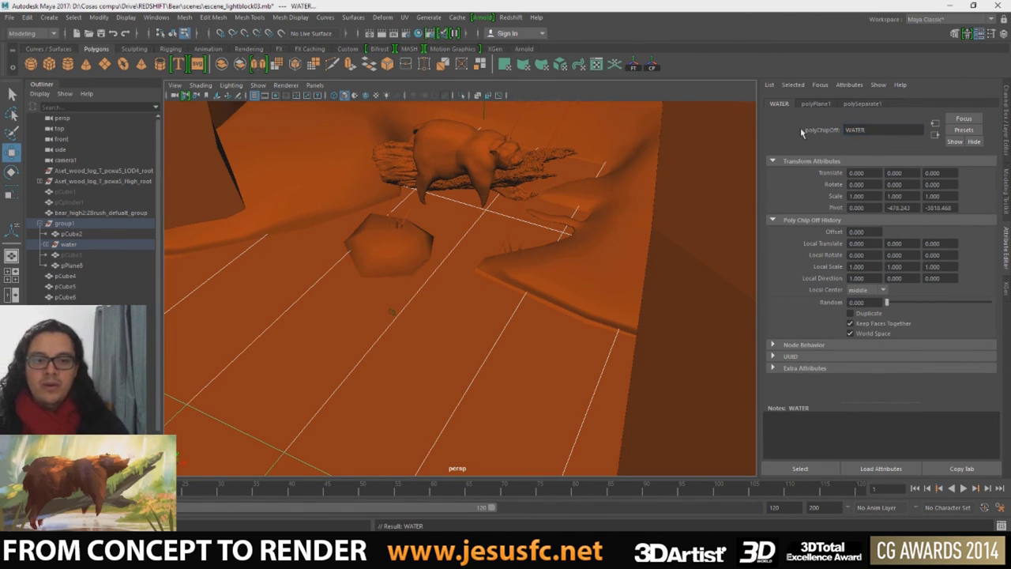
- Select the extracted water mesh and rename its shape node to Water
{"action": "mouse_move", "coordinate": [413, 214]}
{"action": "left_mouse_down", "text": "alt"}
{"action": "mouse_move", "coordinate": [447, 209]}
{"action": "mouse_move", "coordinate": [408, 235]}
{"action": "mouse_move", "coordinate": [430, 213]}
{"action": "left_mouse_up", "text": "alt"}
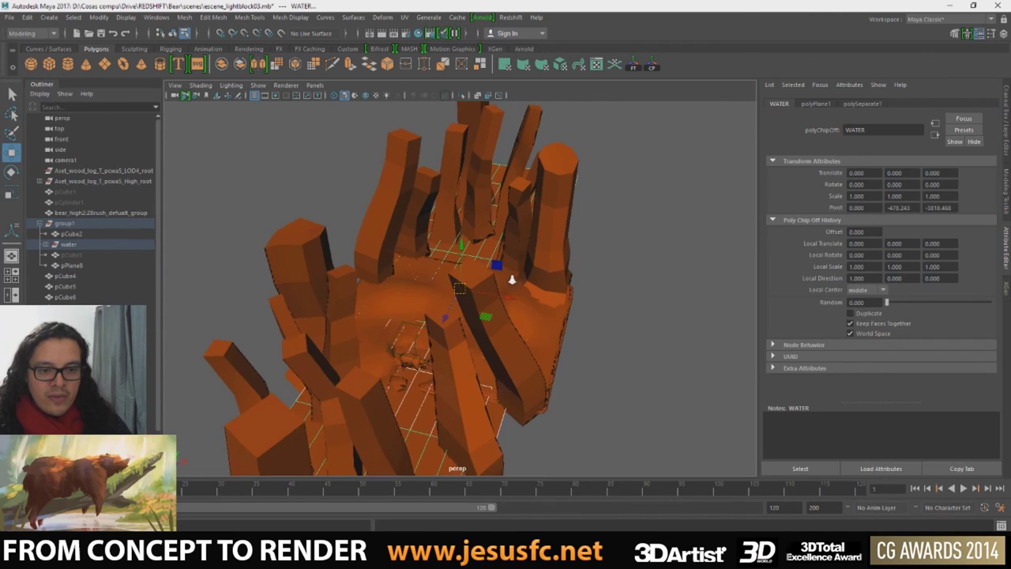
{"action": "left_click_drag", "start_coordinate": [446, 220], "coordinate": [494, 368], "text": "alt"}
{"action": "left_click", "coordinate": [494, 368]}
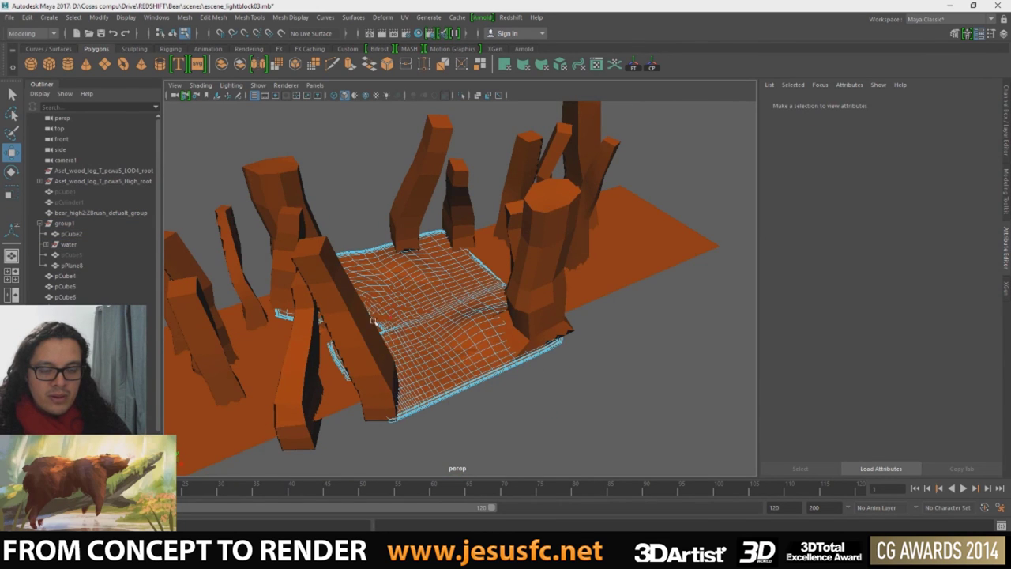
{"action": "left_click_drag", "start_coordinate": [373, 321], "coordinate": [418, 385], "text": "alt"}
{"action": "left_click", "coordinate": [421, 390]}
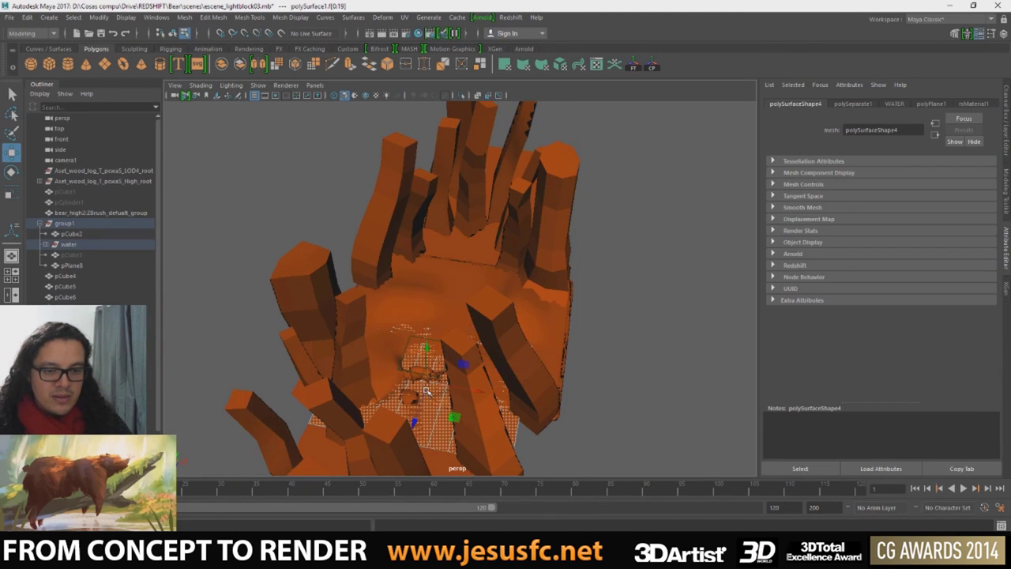
{"action": "left_click_drag", "start_coordinate": [898, 129], "coordinate": [872, 130]}
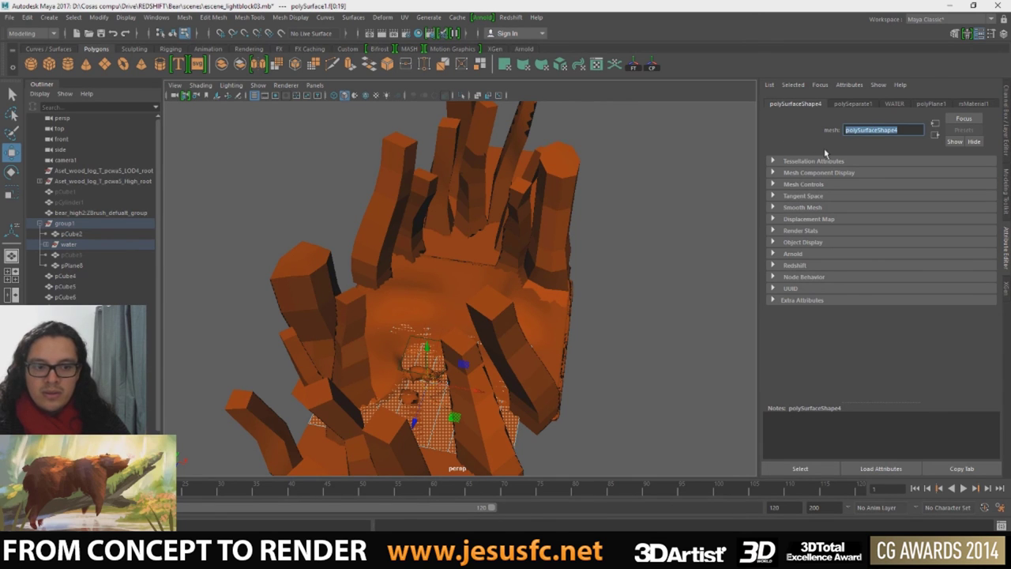
{"action": "type", "text": "Water"}
{"action": "key", "text": "Return"}
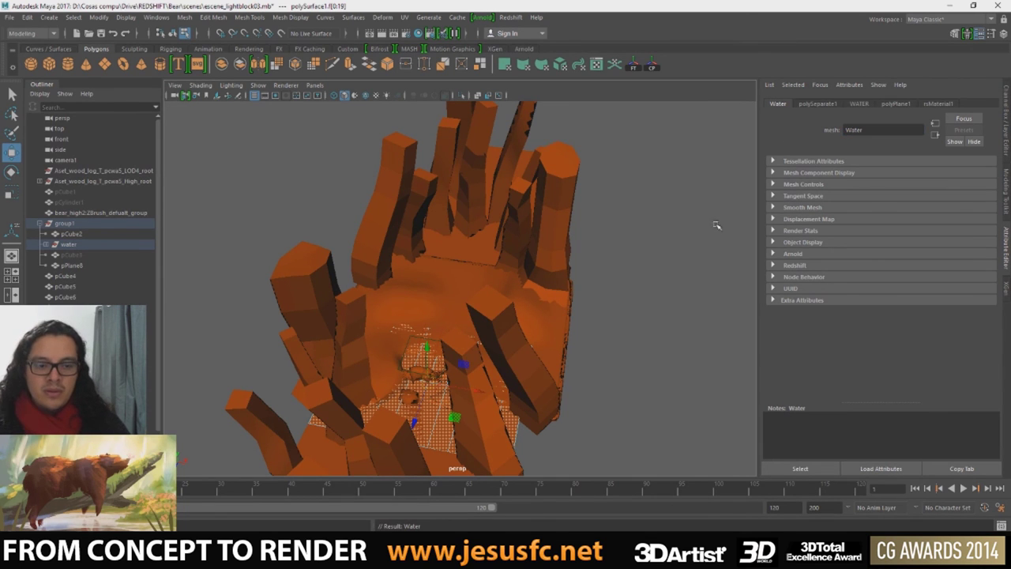
- Switch to wireframe and view the Water mesh from directly above, keeping it selected
{"action": "key", "text": "f"}
{"action": "mouse_move", "coordinate": [478, 348]}
{"action": "left_mouse_down", "text": "alt"}
{"action": "mouse_move", "coordinate": [539, 324]}
{"action": "mouse_move", "coordinate": [560, 245]}
{"action": "mouse_move", "coordinate": [535, 199]}
{"action": "left_mouse_up", "text": "alt"}
{"action": "key", "text": "4"}
{"action": "key", "text": "e"}
{"action": "key", "text": "r"}
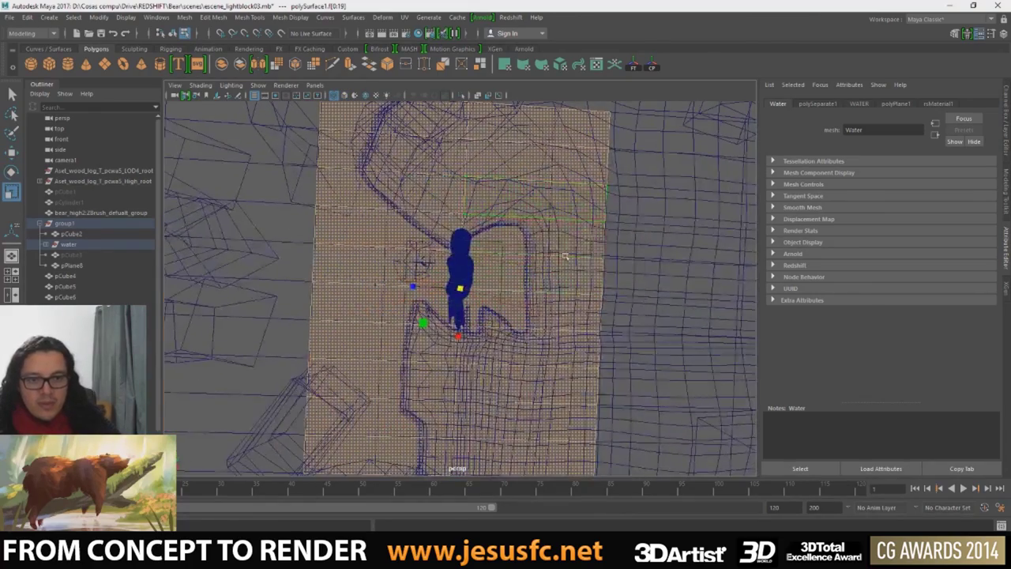
{"action": "key", "text": "q"}
{"action": "right_click_drag", "start_coordinate": [534, 199], "coordinate": [483, 199]}
{"action": "left_click_drag", "start_coordinate": [483, 199], "coordinate": [444, 159], "text": "alt"}
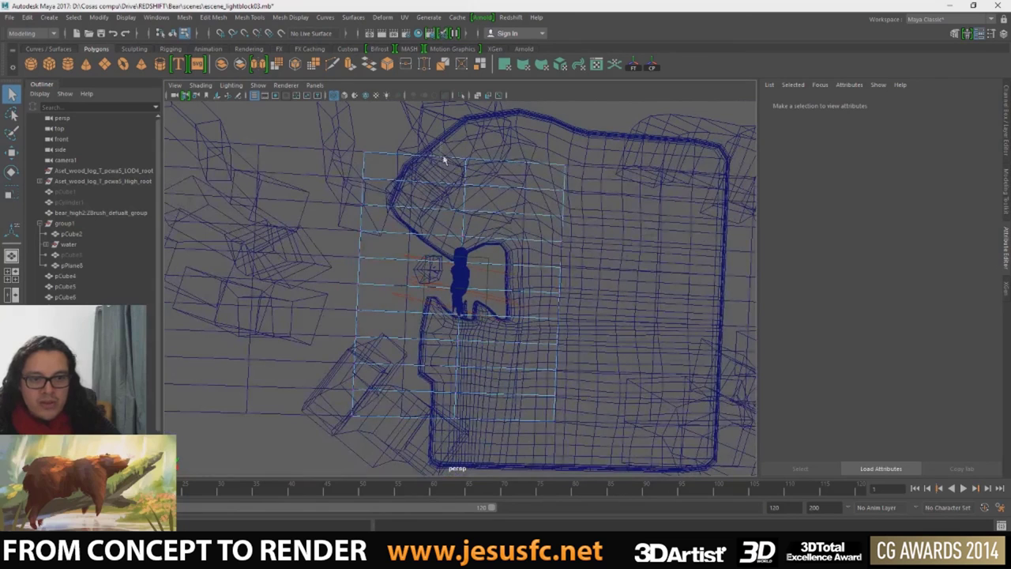
{"action": "left_click", "coordinate": [519, 221]}
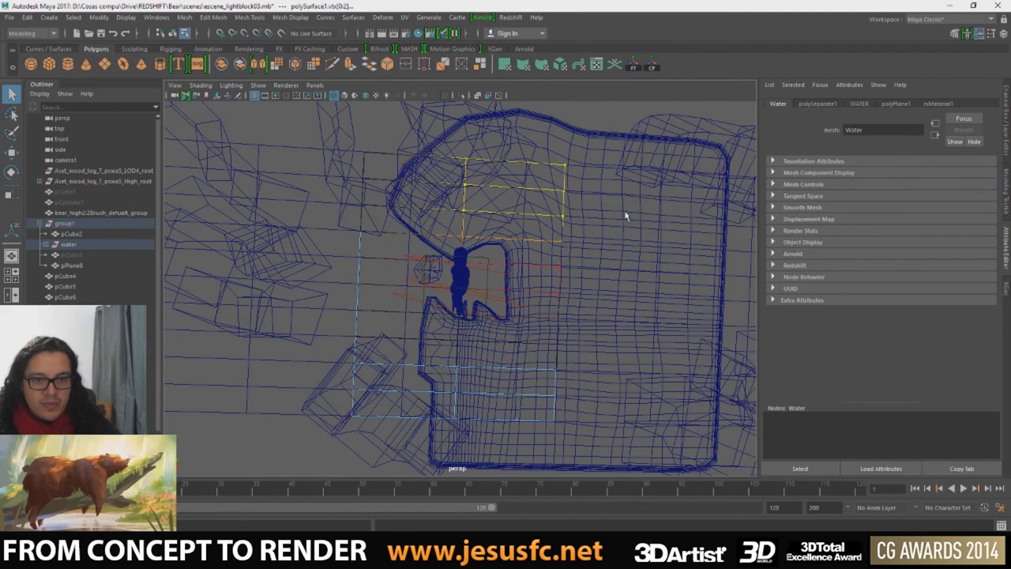
- Move water border vertices toward the notch, pulling vtx[28] up and vtx[29] down
{"action": "key", "text": "w"}
{"action": "left_click_drag", "start_coordinate": [518, 190], "coordinate": [440, 177]}
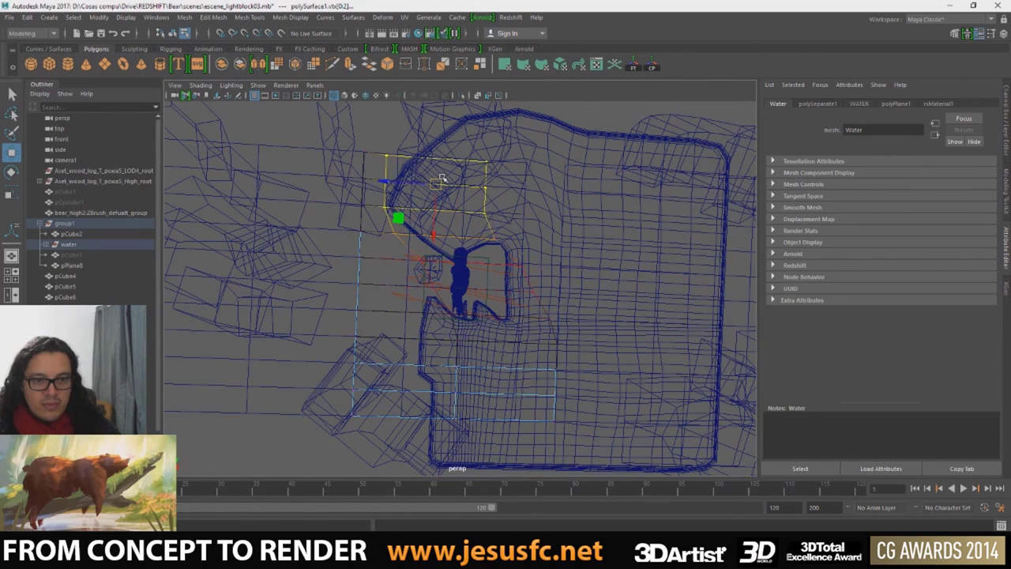
{"action": "left_click_drag", "start_coordinate": [514, 193], "coordinate": [413, 184]}
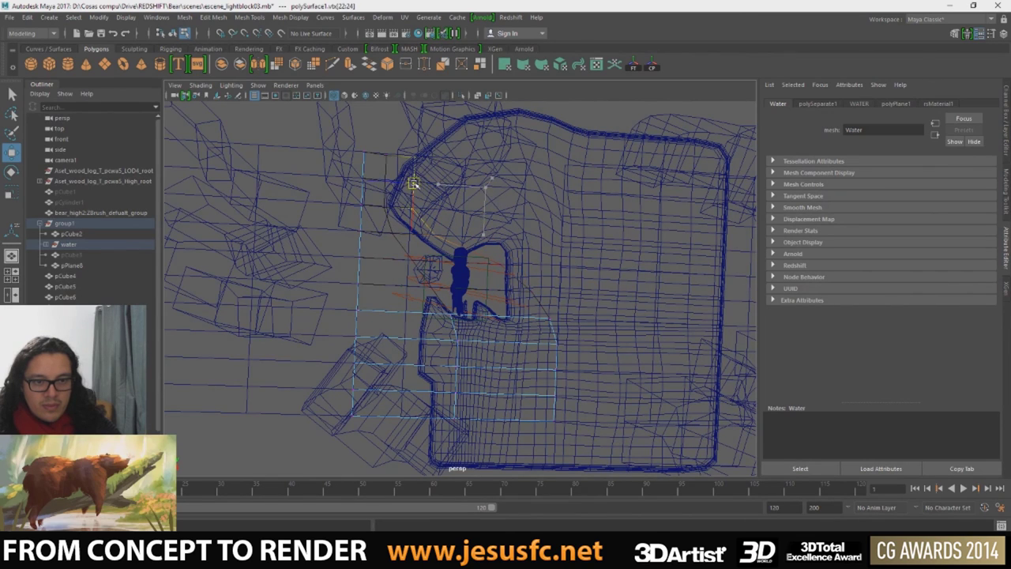
{"action": "left_click_drag", "start_coordinate": [425, 183], "coordinate": [527, 263]}
{"action": "left_click_drag", "start_coordinate": [558, 312], "coordinate": [519, 275]}
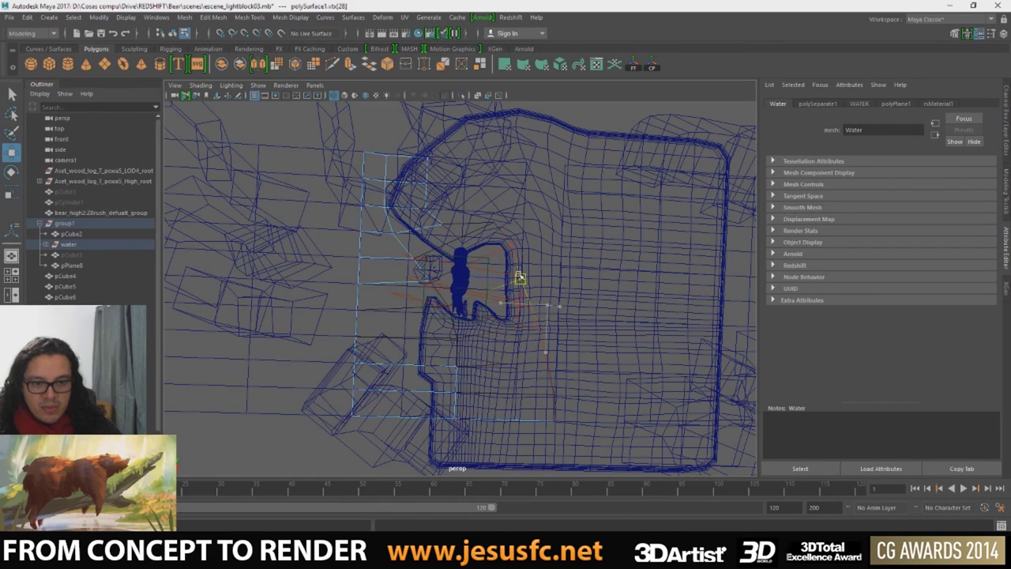
{"action": "left_click", "coordinate": [519, 322]}
{"action": "left_click_drag", "start_coordinate": [519, 324], "coordinate": [520, 273]}
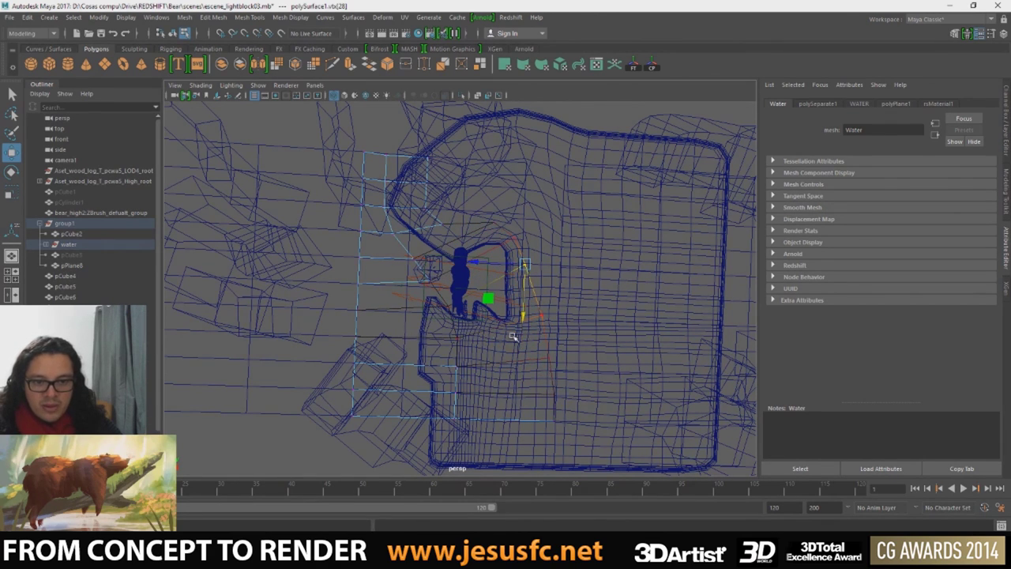
{"action": "left_click", "coordinate": [507, 363]}
{"action": "left_click", "coordinate": [511, 316]}
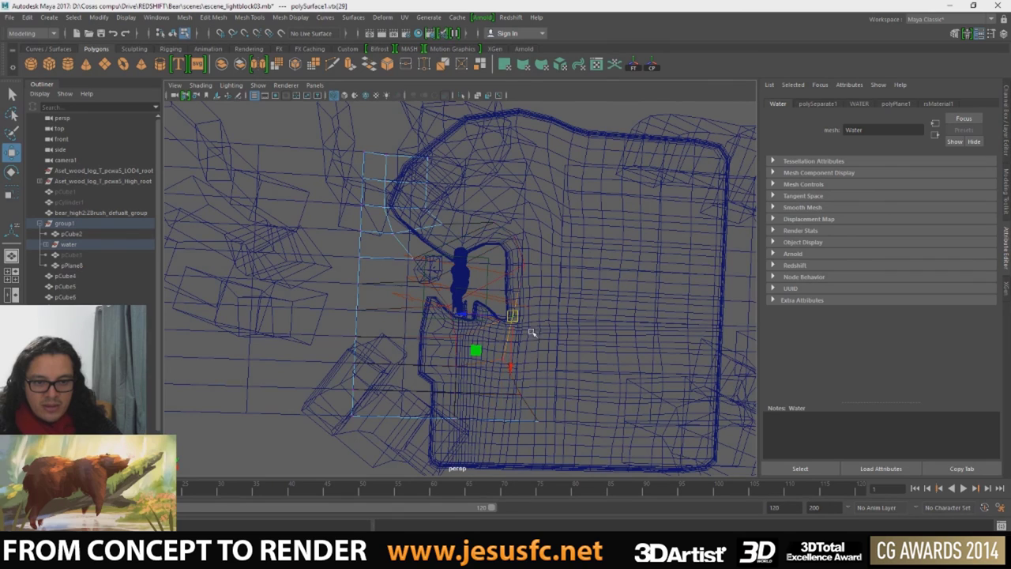
{"action": "left_click_drag", "start_coordinate": [513, 317], "coordinate": [515, 329]}
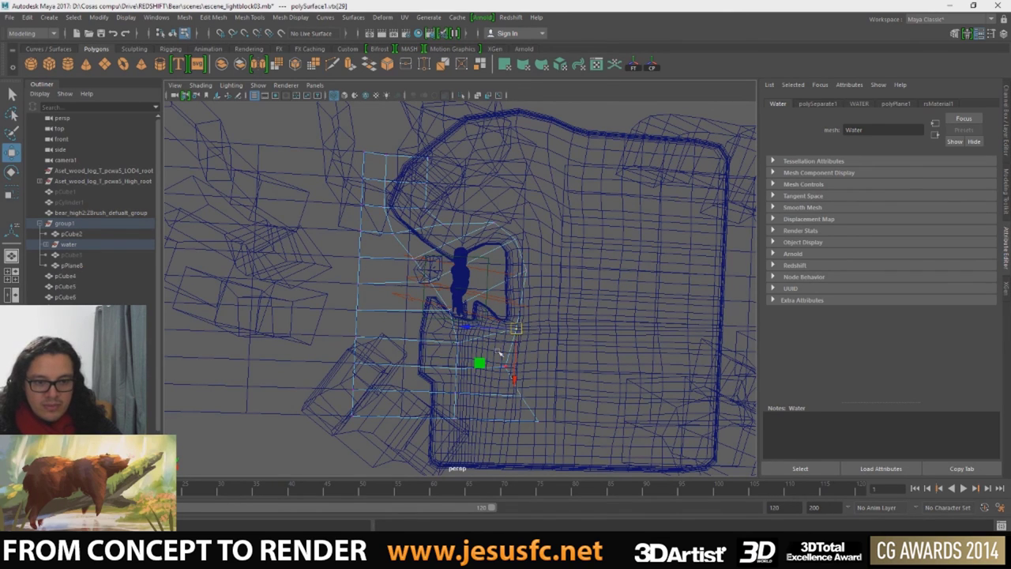
- Pick border vertices along the water's edge, starting at vtx[6], for moving and scaling
{"action": "key", "text": "q"}
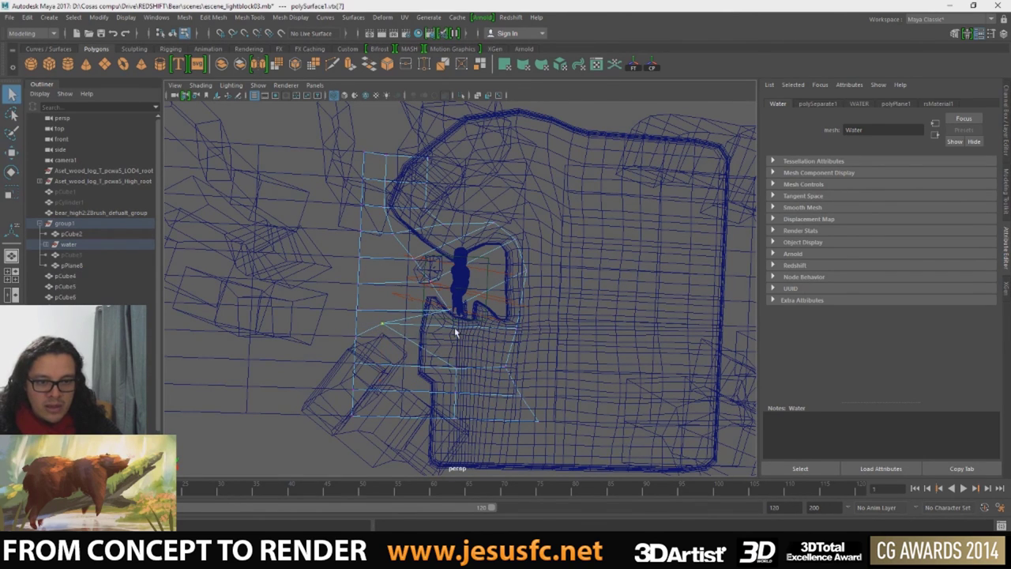
{"action": "left_click", "coordinate": [418, 302]}
{"action": "key", "text": "w"}
{"action": "key", "text": "q"}
{"action": "left_click", "coordinate": [413, 273]}
{"action": "key", "text": "w"}
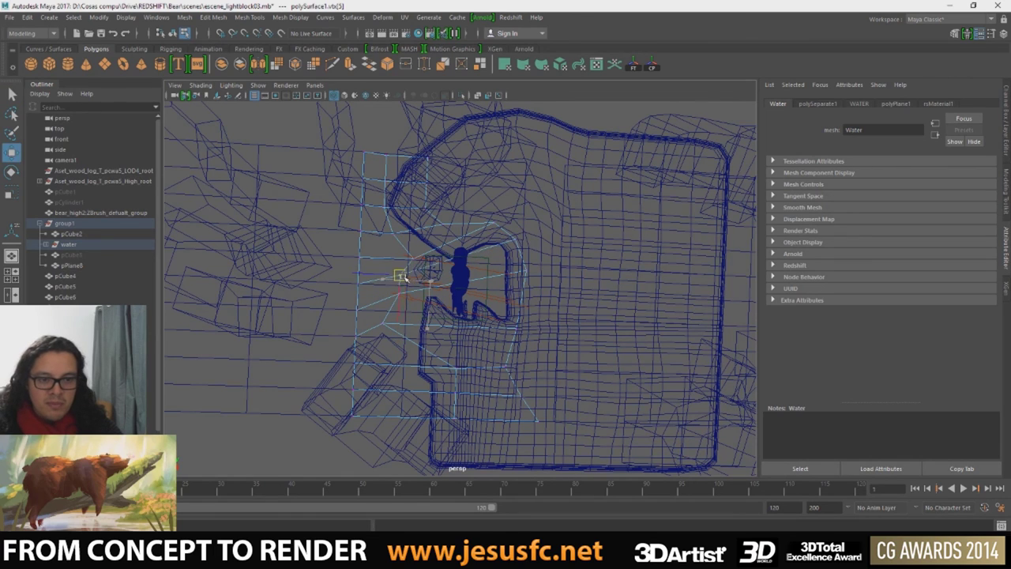
{"action": "key", "text": "q"}
{"action": "left_click", "coordinate": [391, 249]}
{"action": "key", "text": "w"}
{"action": "key", "text": "q"}
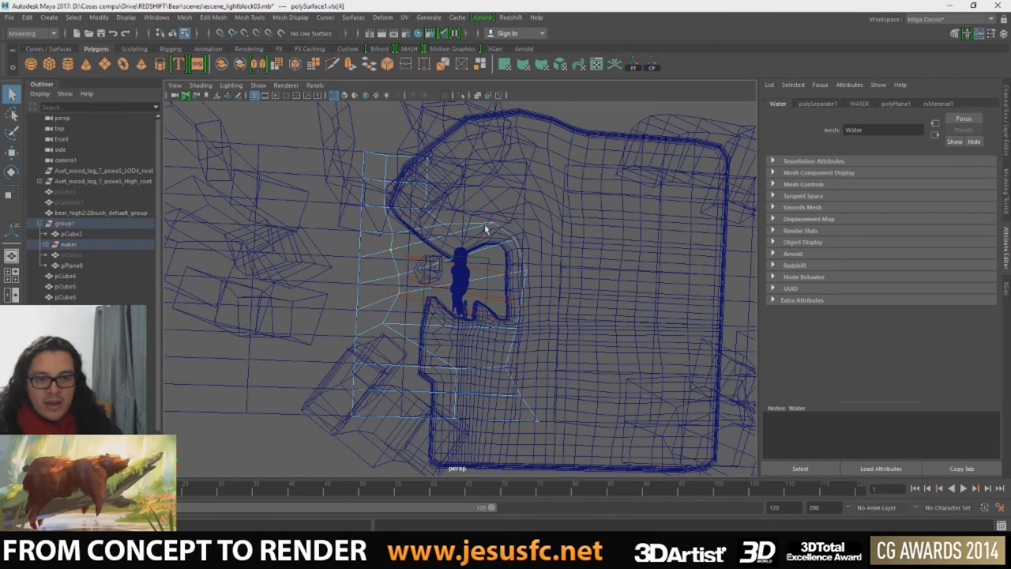
{"action": "key", "text": "r"}
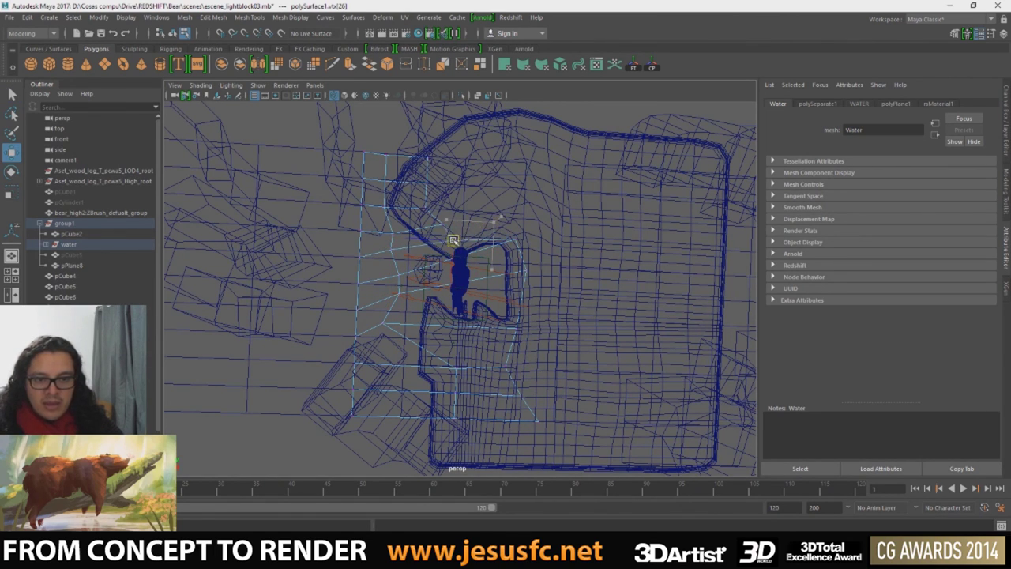
{"action": "key", "text": "q"}
- Scale the border vertex beside the bear's island to push the nearby water mesh
{"action": "left_click", "coordinate": [517, 241]}
{"action": "key", "text": "r"}
{"action": "key", "text": "q"}
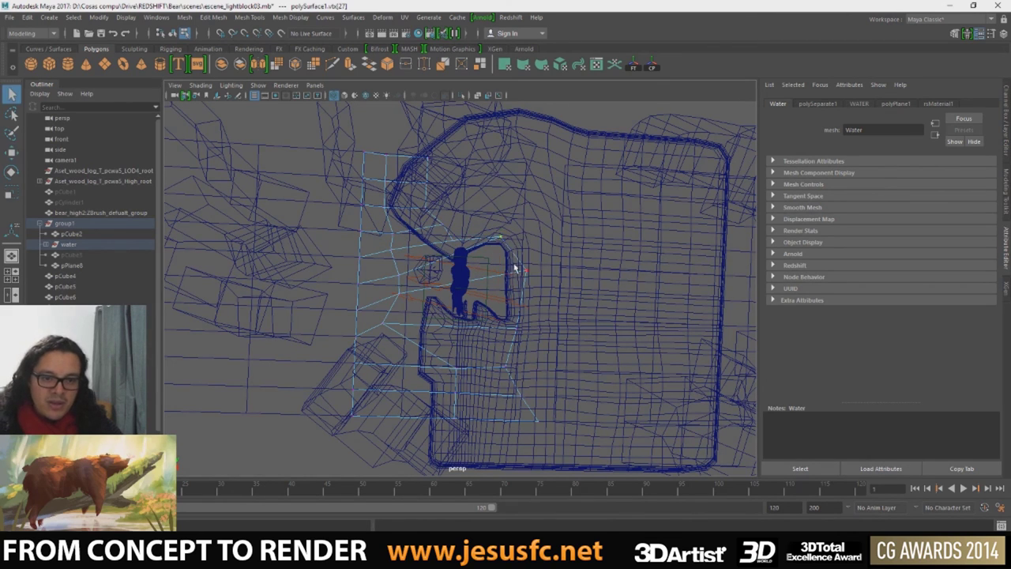
{"action": "key", "text": "r"}
{"action": "key", "text": "q"}
{"action": "left_click", "coordinate": [513, 255]}
{"action": "key", "text": "r"}
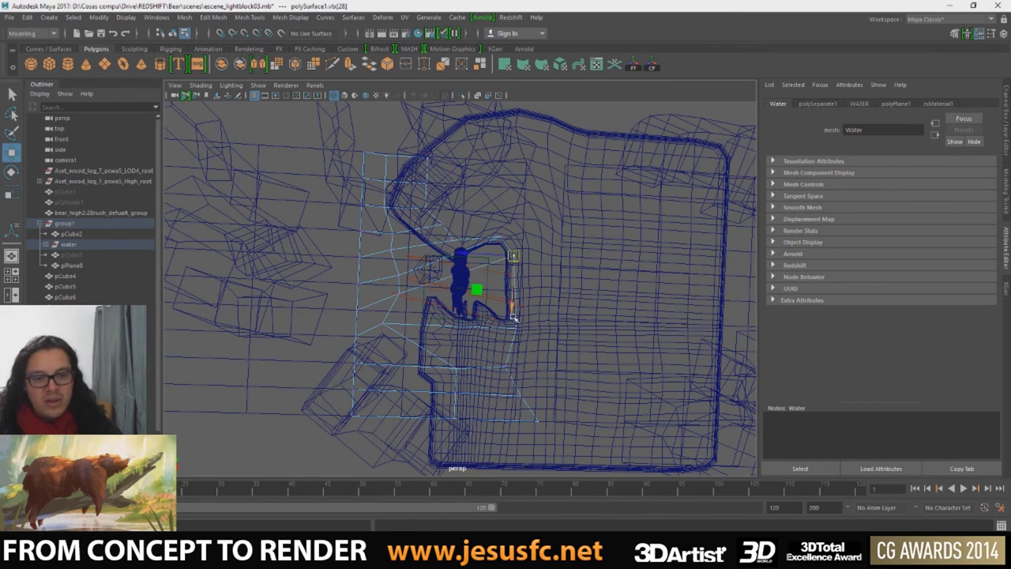
{"action": "mouse_move", "coordinate": [513, 317]}
{"action": "left_mouse_down"}
{"action": "mouse_move", "coordinate": [514, 338]}
{"action": "mouse_move", "coordinate": [514, 289]}
{"action": "mouse_move", "coordinate": [515, 306]}
{"action": "left_mouse_up"}
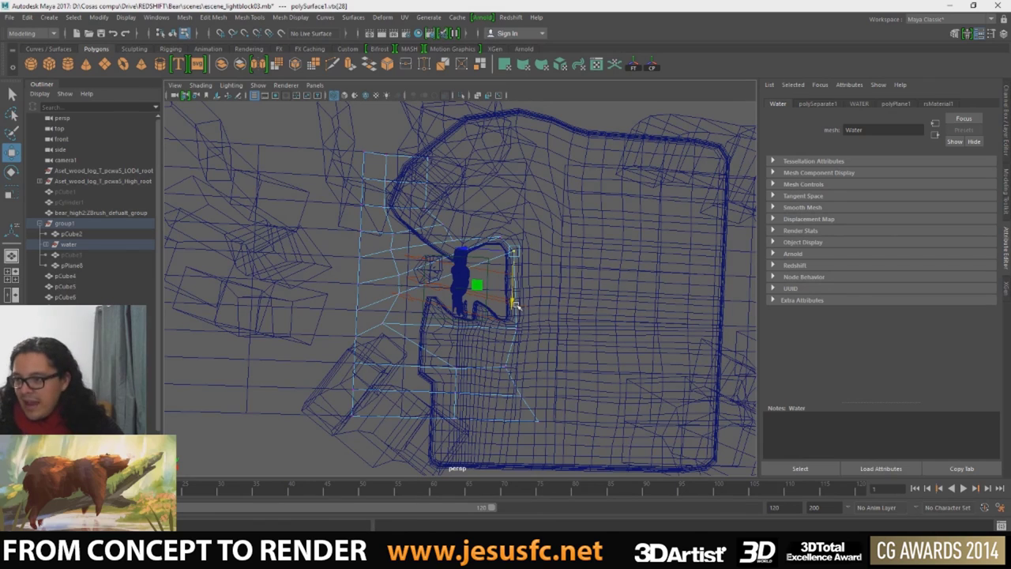
- Pull the lower-edge water vertices outward so the border follows the bank
{"action": "left_click", "coordinate": [454, 371]}
{"action": "left_click", "coordinate": [397, 369]}
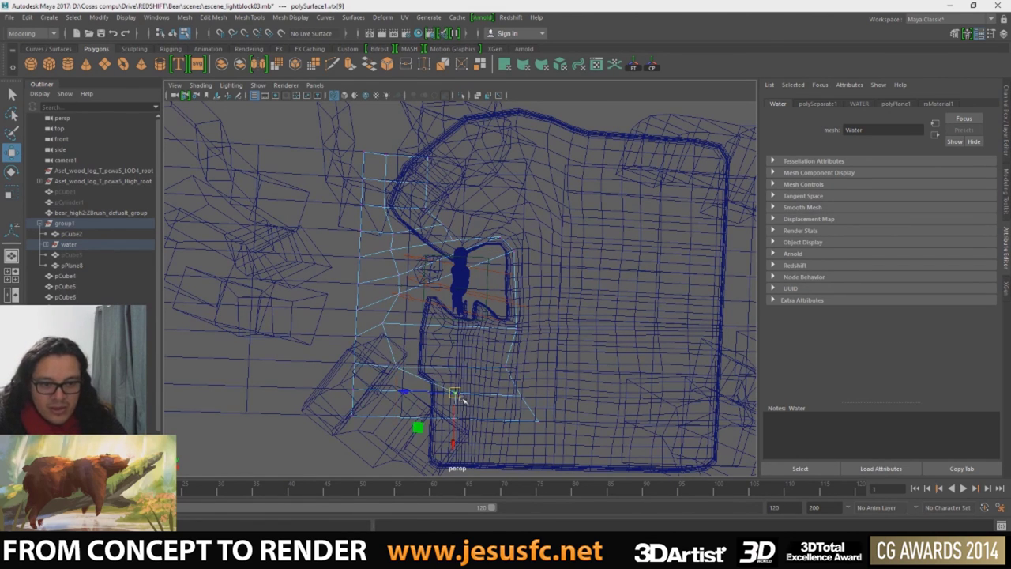
{"action": "left_click", "coordinate": [402, 393]}
{"action": "left_click", "coordinate": [387, 462]}
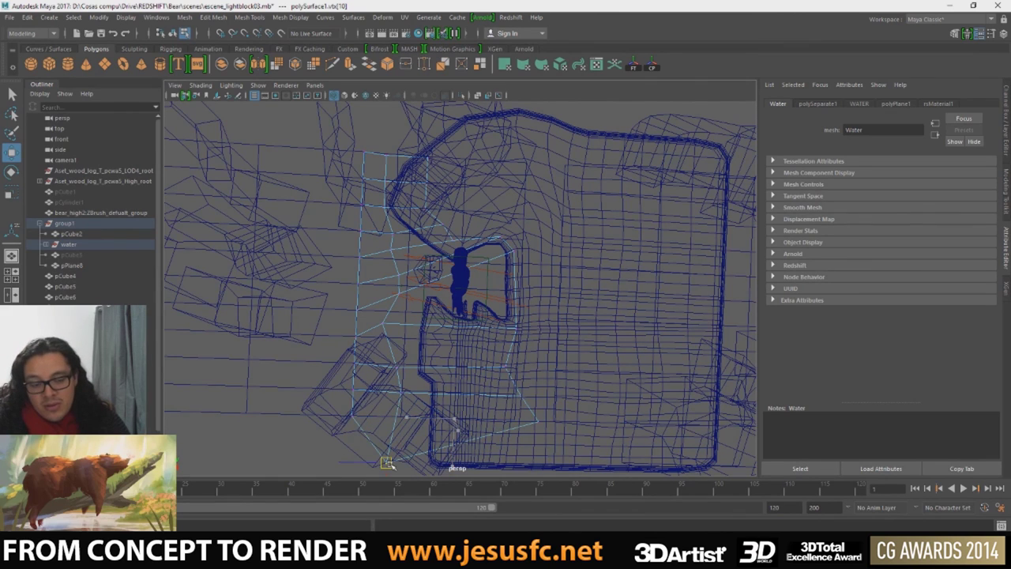
{"action": "left_click", "coordinate": [458, 466]}
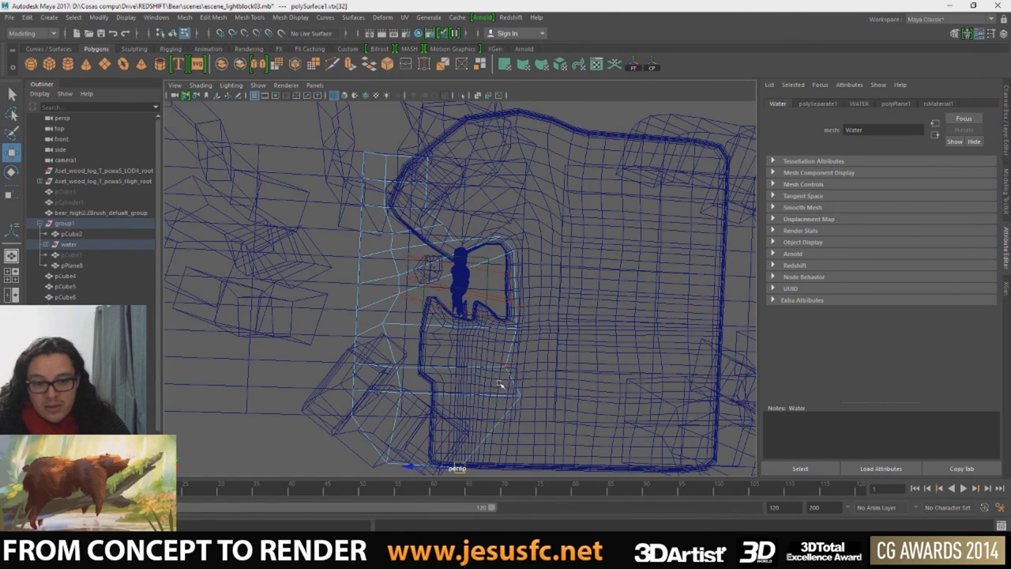
{"action": "left_click", "coordinate": [447, 397]}
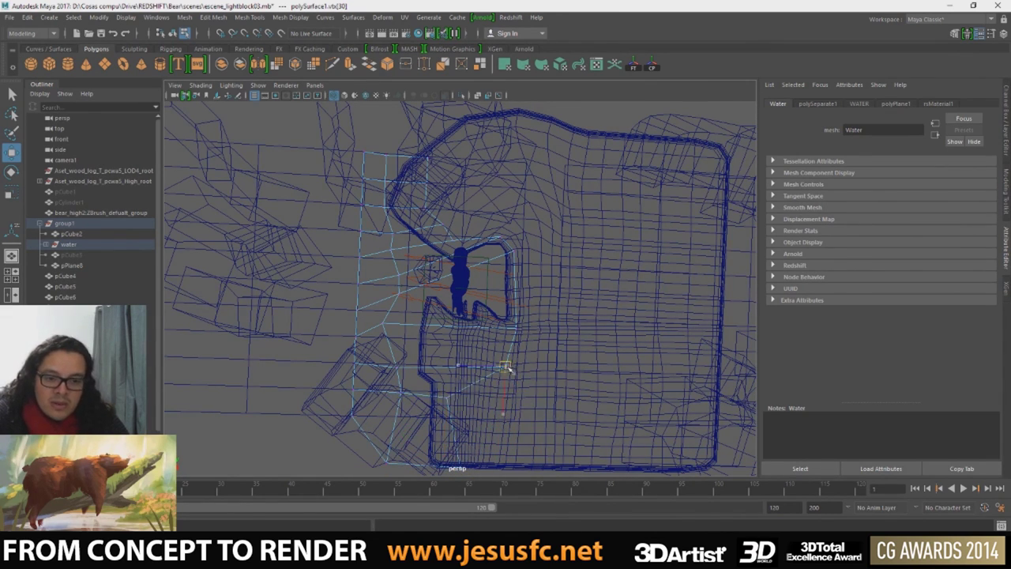
{"action": "left_click", "coordinate": [497, 341]}
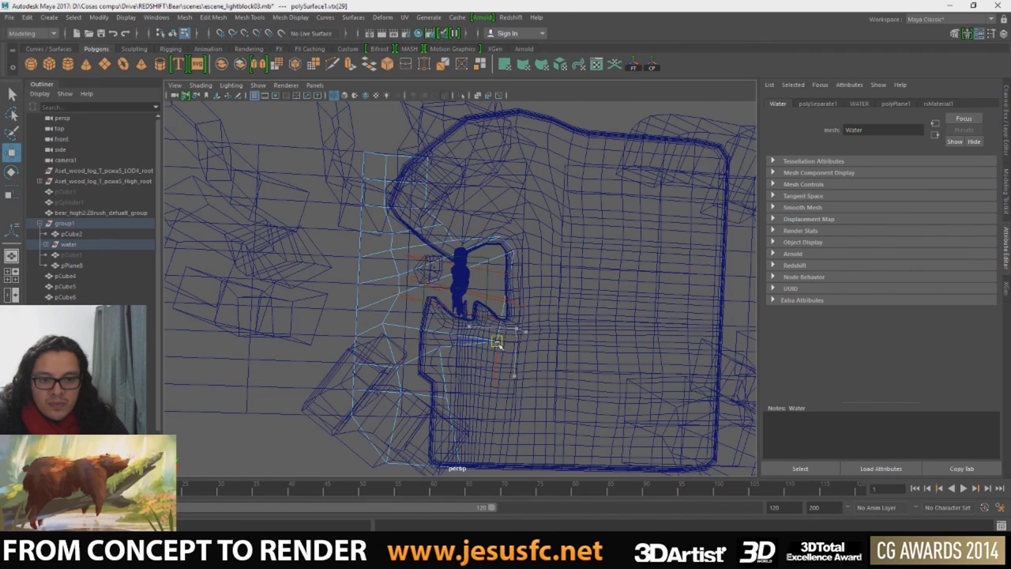
{"action": "left_click_drag", "start_coordinate": [497, 342], "coordinate": [515, 332]}
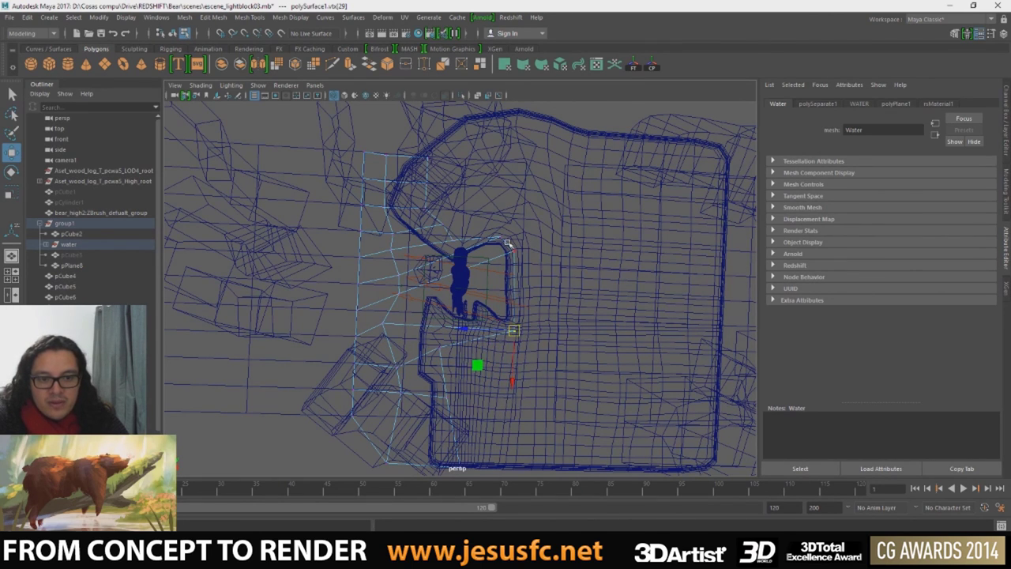
{"action": "left_click_drag", "start_coordinate": [517, 261], "coordinate": [531, 288]}
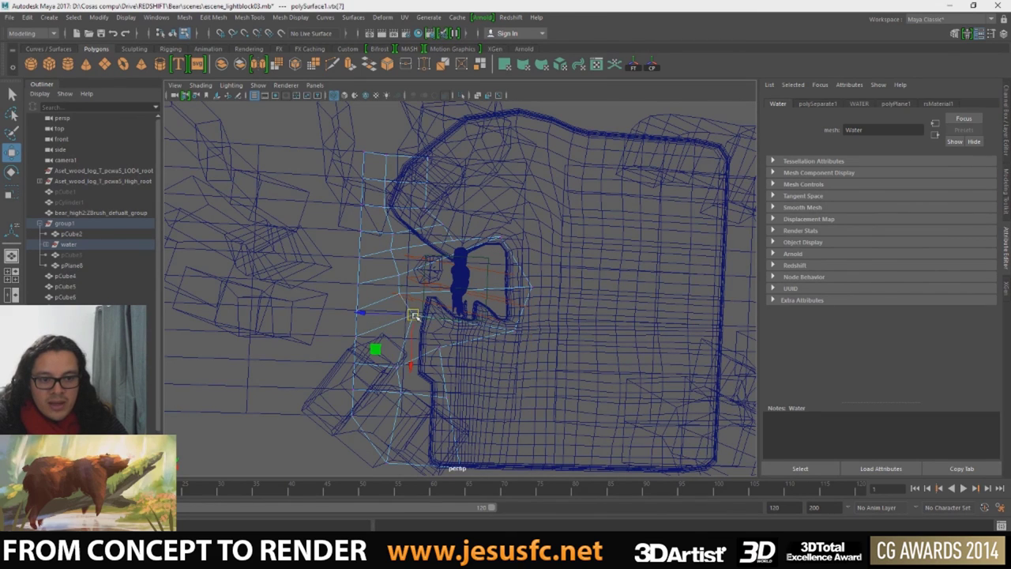
- Nudge the vertices left of and below the bear toward the bank
{"action": "left_click", "coordinate": [424, 290]}
{"action": "left_click_drag", "start_coordinate": [424, 290], "coordinate": [436, 289]}
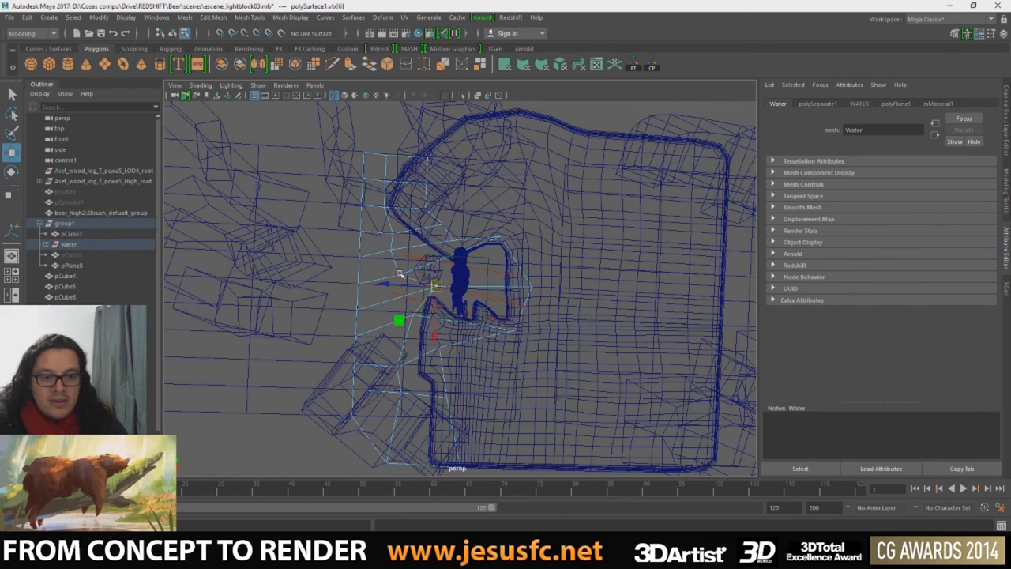
{"action": "left_click", "coordinate": [444, 270]}
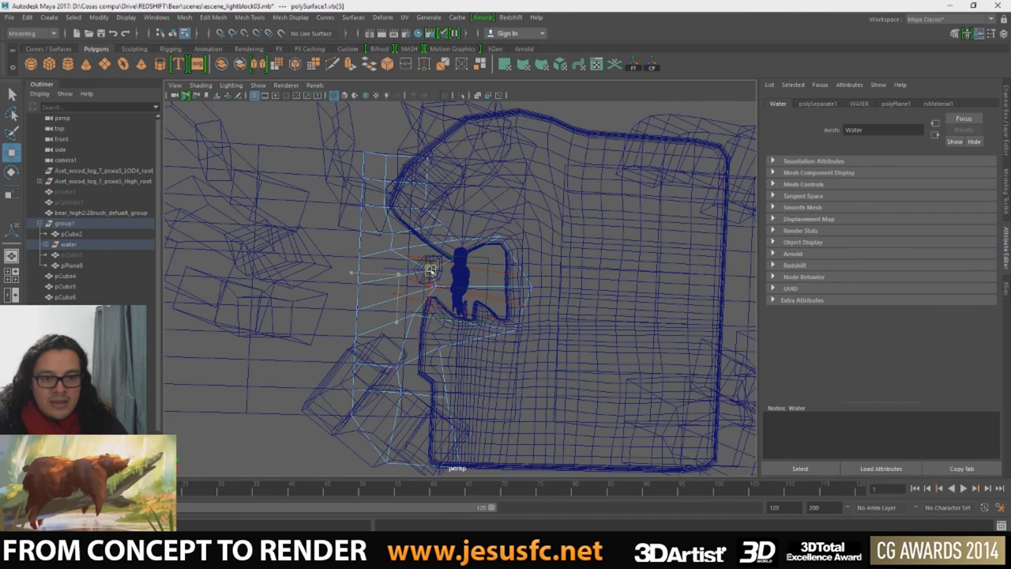
{"action": "left_click", "coordinate": [458, 299]}
{"action": "left_click", "coordinate": [418, 323]}
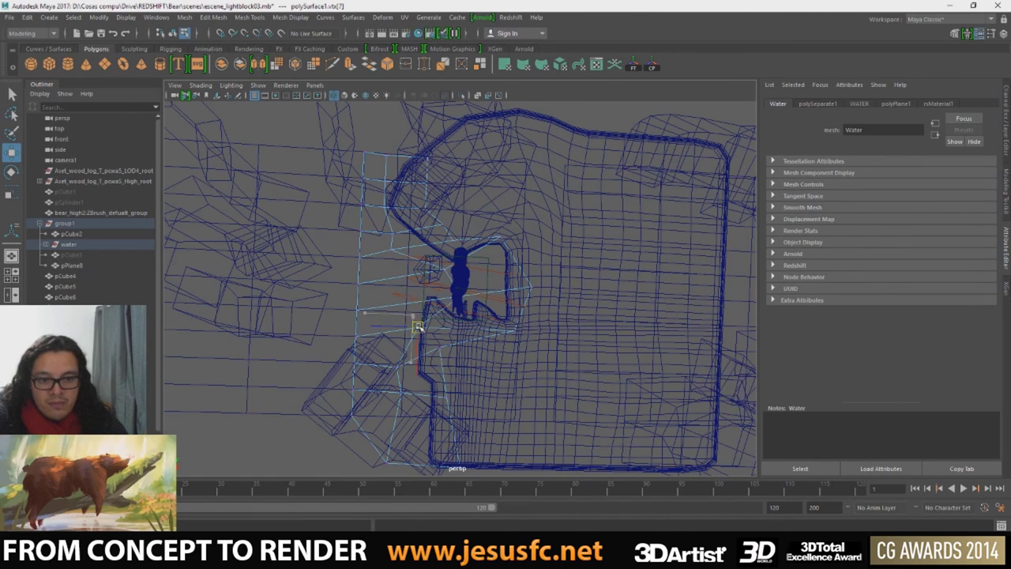
- Select the left vertex column vtx[11:21] and push it far out to the left along X
{"action": "left_click_drag", "start_coordinate": [360, 440], "coordinate": [420, 334]}
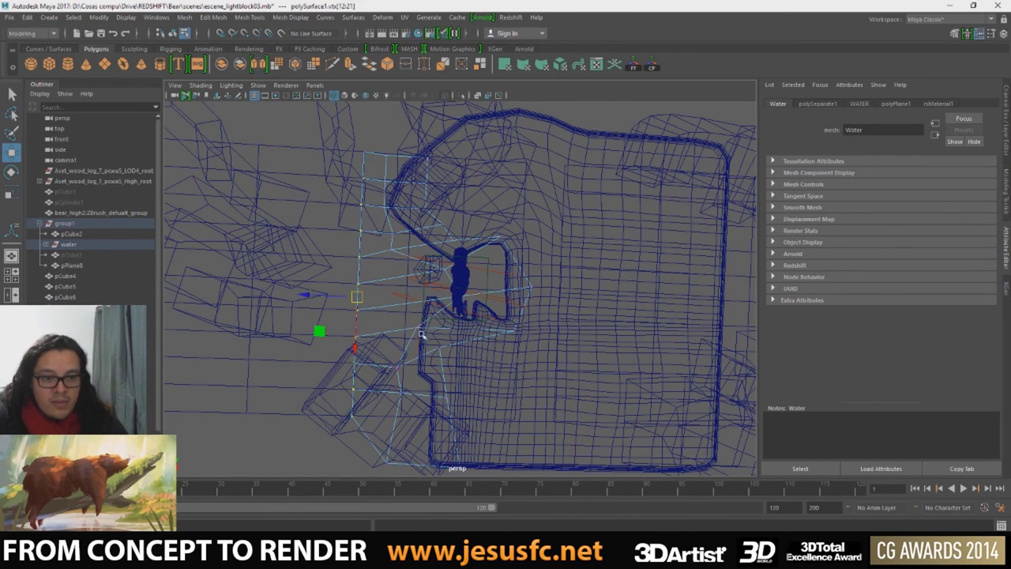
{"action": "left_click_drag", "start_coordinate": [334, 296], "coordinate": [233, 297]}
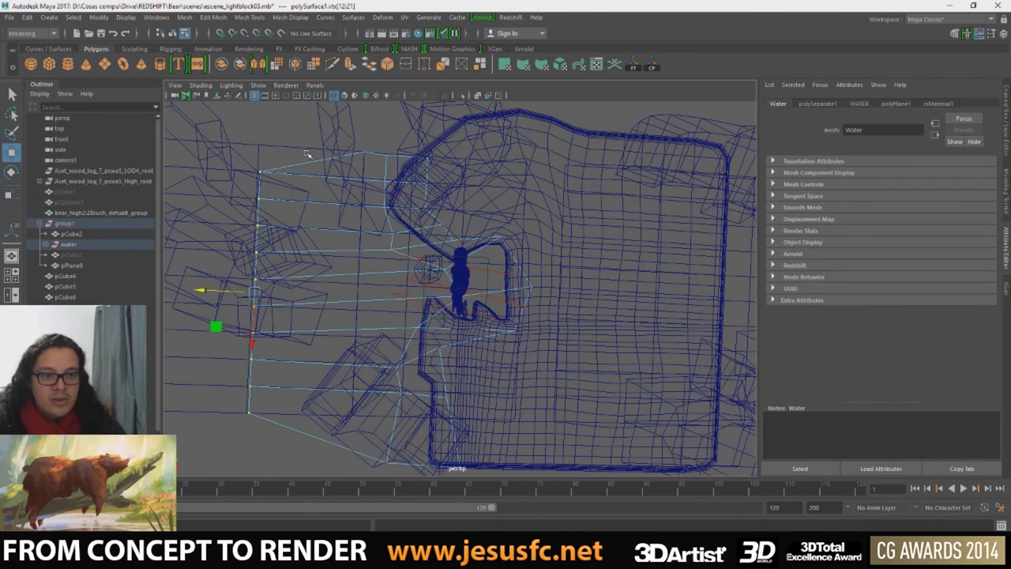
{"action": "key", "text": "ctrl+z"}
{"action": "left_click", "coordinate": [368, 159], "text": "shift"}
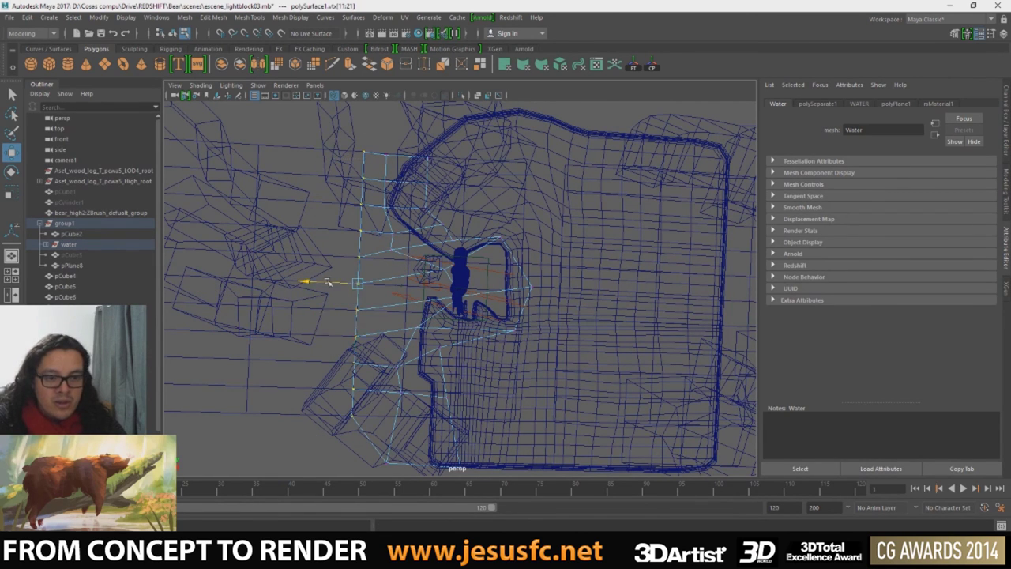
{"action": "left_click_drag", "start_coordinate": [327, 282], "coordinate": [213, 278]}
{"action": "key", "text": "space"}
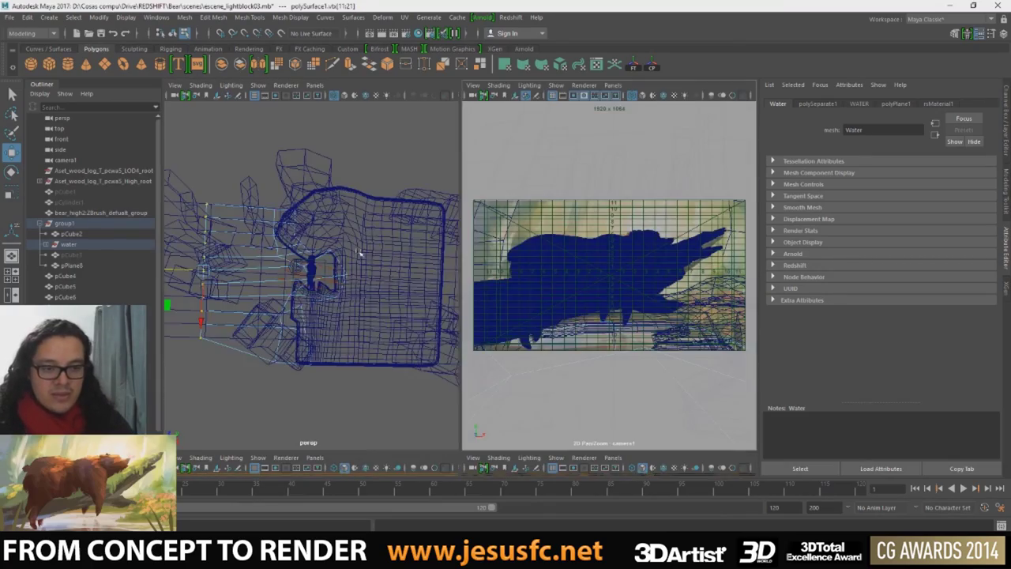
- In shaded mode, move the Water plane down then up along Y to sit just above the ground
{"action": "key", "text": "space"}
{"action": "mouse_move", "coordinate": [359, 253]}
{"action": "left_mouse_down", "text": "alt"}
{"action": "mouse_move", "coordinate": [654, 333]}
{"action": "mouse_move", "coordinate": [553, 316]}
{"action": "left_mouse_up", "text": "alt"}
{"action": "key", "text": "5"}
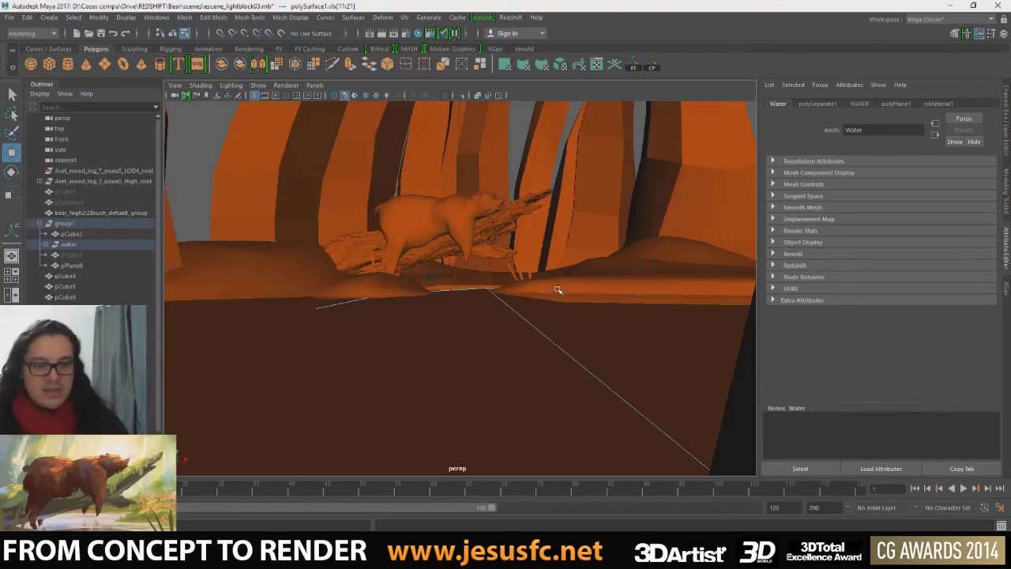
{"action": "scroll", "coordinate": [519, 311], "scroll_direction": "up", "scroll_amount": 5}
{"action": "scroll", "coordinate": [491, 317], "scroll_direction": "down", "scroll_amount": 5}
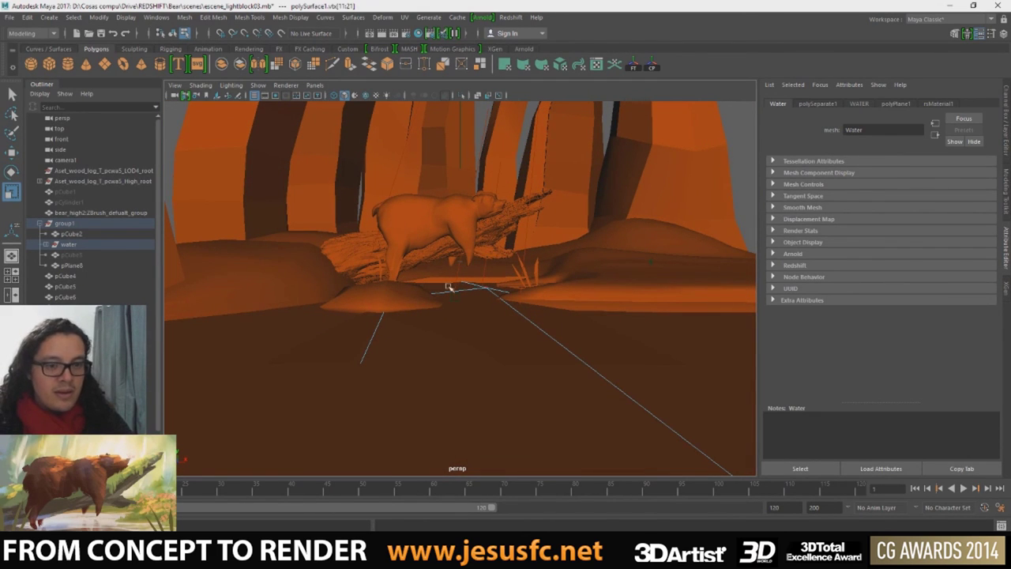
{"action": "right_click_drag", "start_coordinate": [495, 258], "coordinate": [461, 241]}
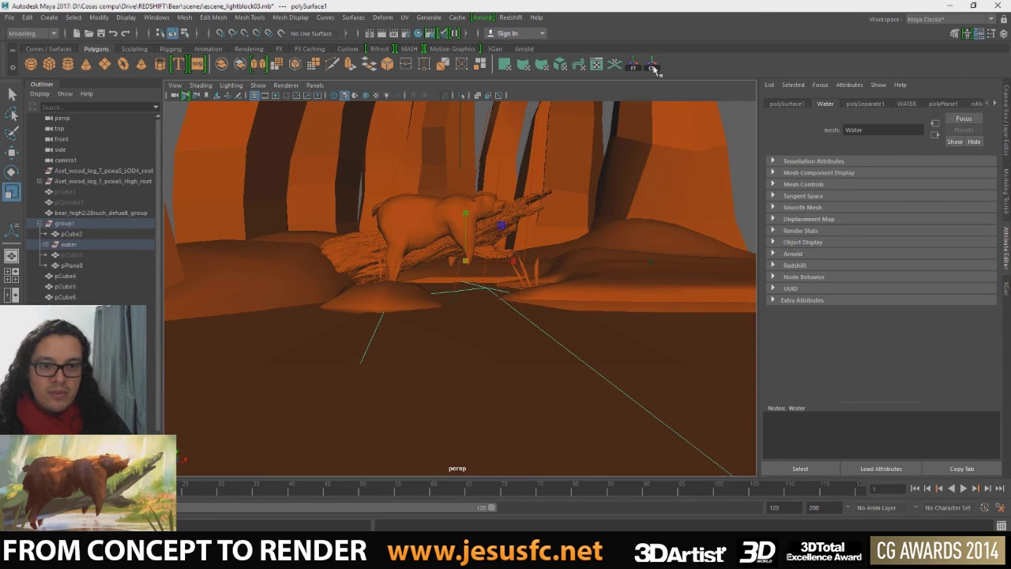
{"action": "left_click_drag", "start_coordinate": [599, 310], "coordinate": [602, 360]}
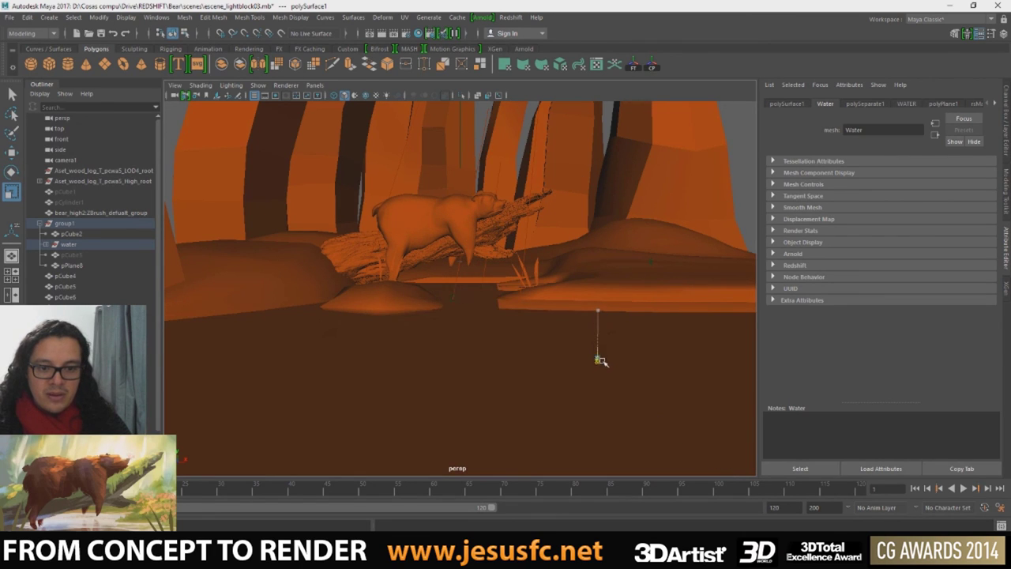
{"action": "key", "text": "w"}
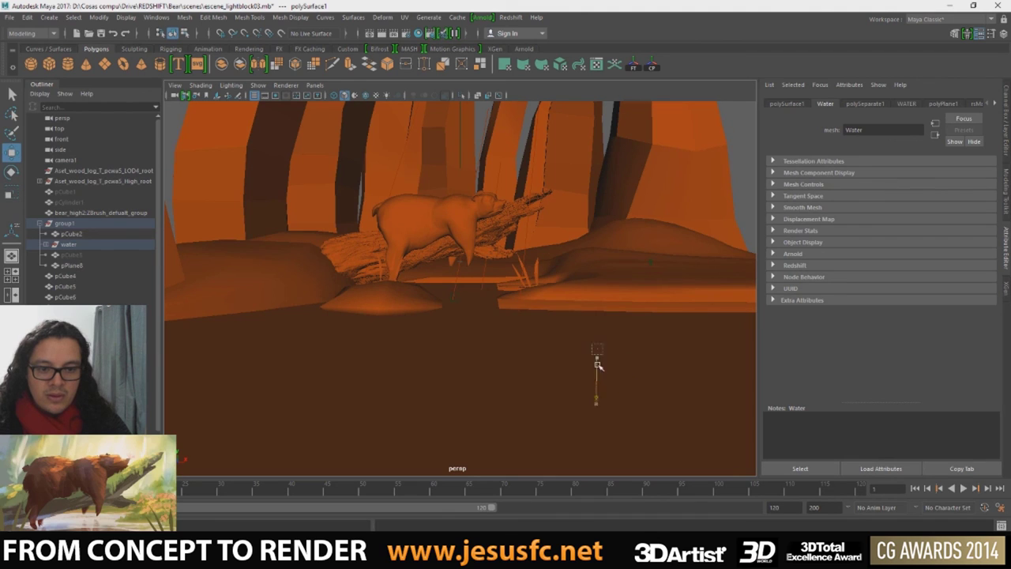
{"action": "left_click_drag", "start_coordinate": [598, 365], "coordinate": [597, 342]}
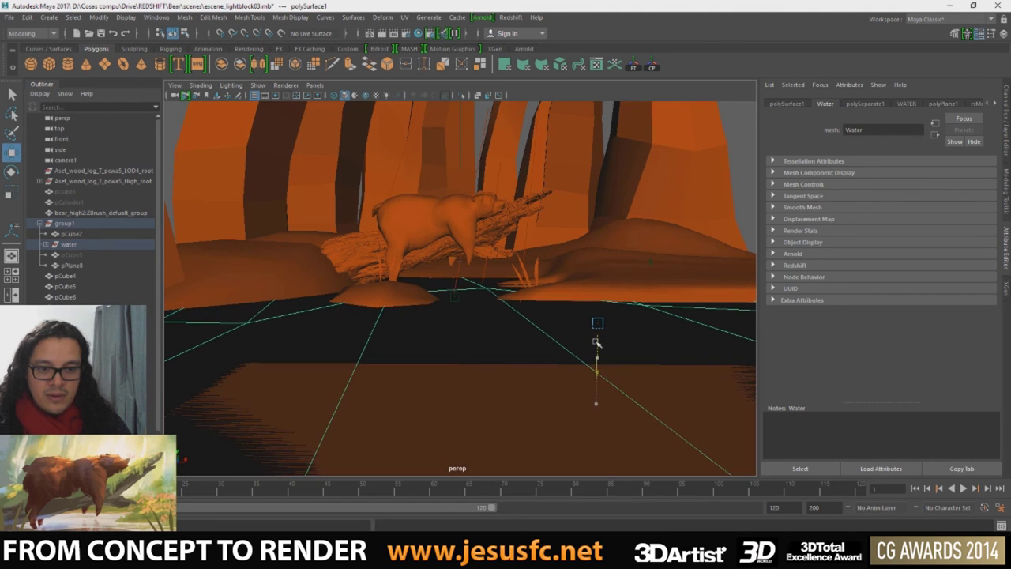
{"action": "mouse_move", "coordinate": [597, 342]}
{"action": "left_mouse_down", "text": "alt"}
{"action": "mouse_move", "coordinate": [412, 301]}
{"action": "mouse_move", "coordinate": [421, 301]}
{"action": "left_mouse_up", "text": "alt"}
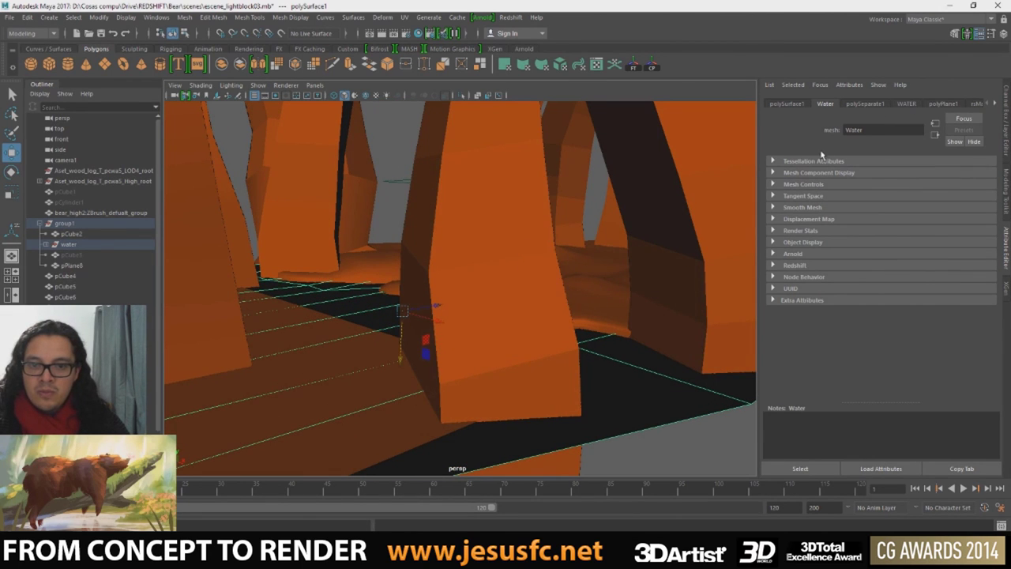
- Undo the water plane's steep tilt and enter a slight Rotate X value in the Channel Box
{"action": "left_click", "coordinate": [624, 211]}
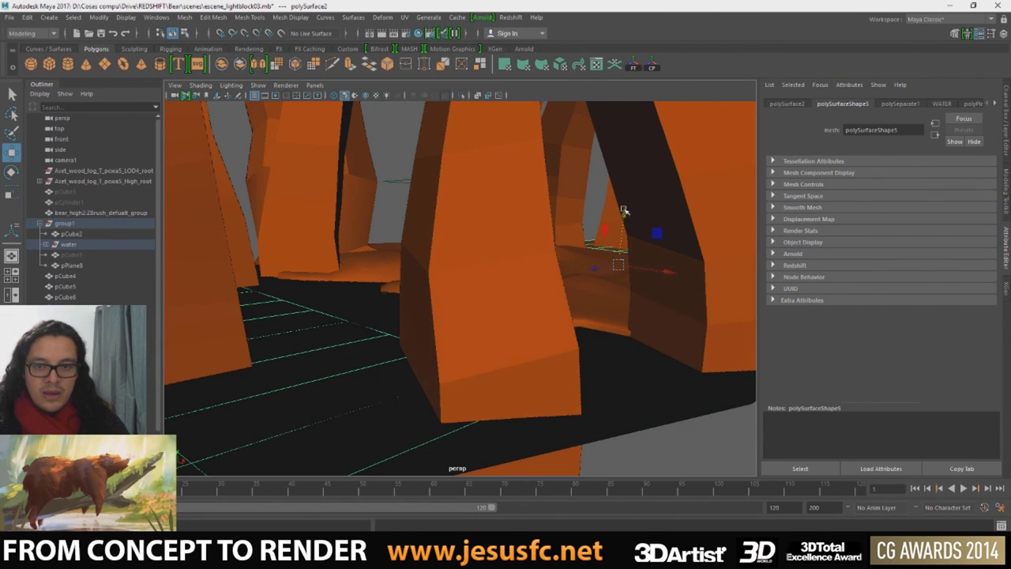
{"action": "left_click", "coordinate": [1007, 102]}
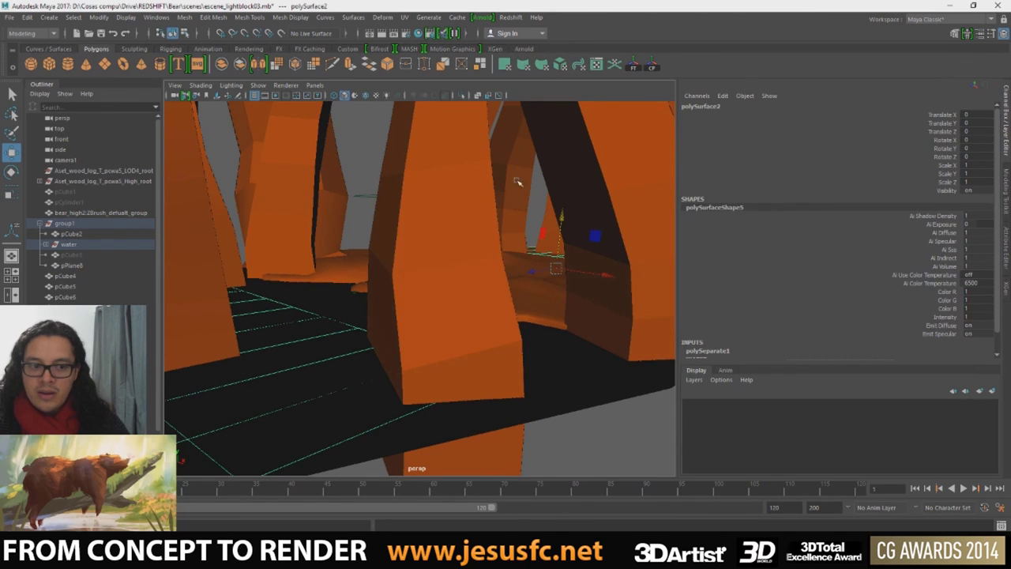
{"action": "left_click", "coordinate": [335, 305]}
{"action": "key", "text": "e"}
{"action": "left_click_drag", "start_coordinate": [334, 302], "coordinate": [341, 280]}
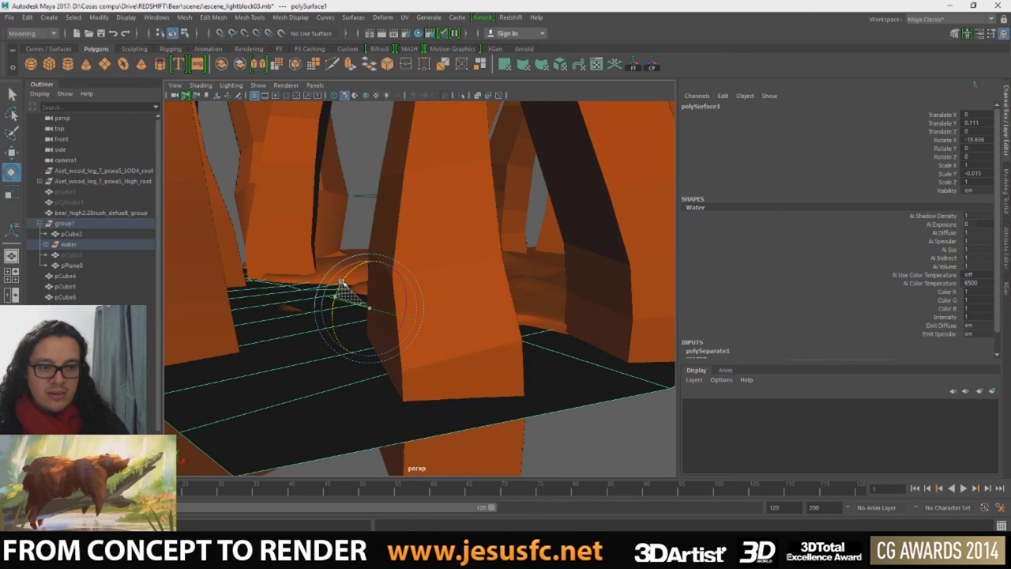
{"action": "key", "text": "f"}
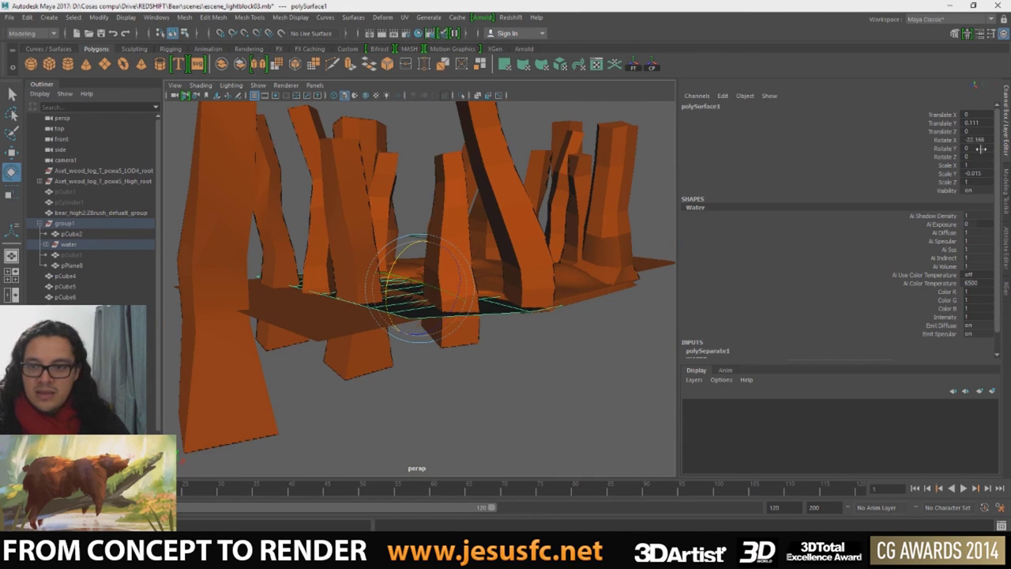
{"action": "key", "text": "ctrl+z"}
{"action": "left_click", "coordinate": [981, 140]}
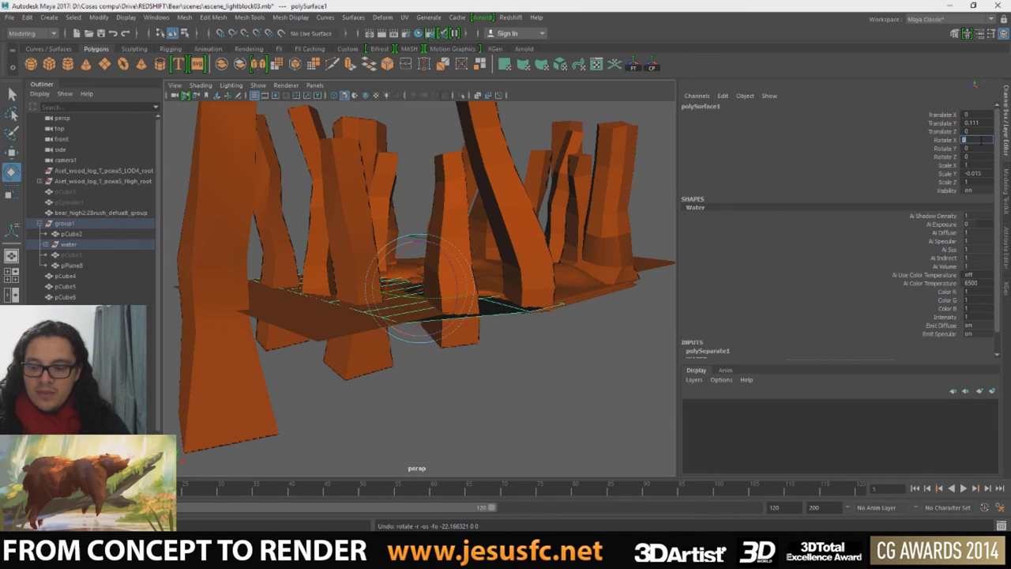
{"action": "type", "text": "6.53"}
{"action": "key", "text": "Return"}
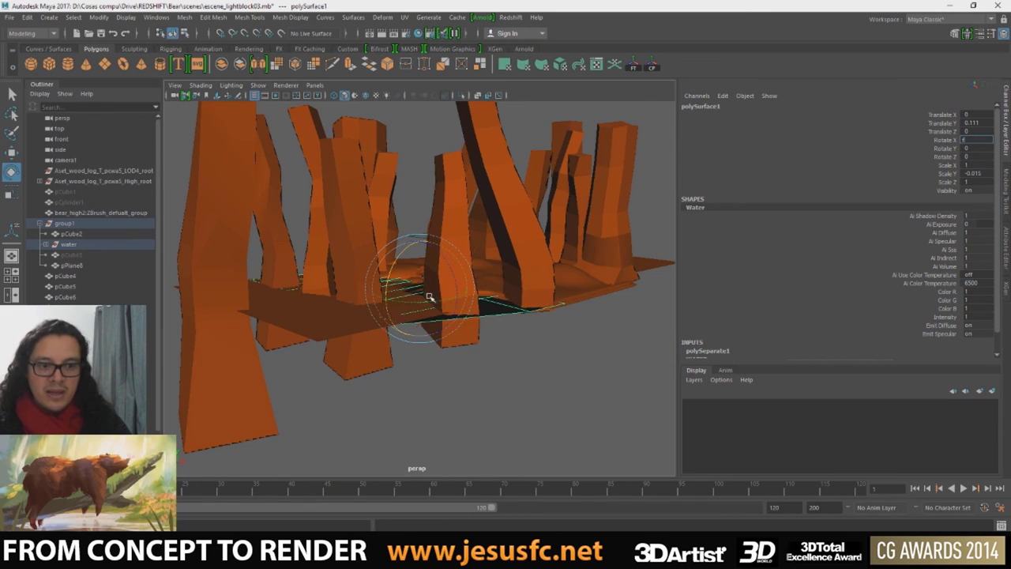
- Try a sculpt brush stroke on the ground bank pCube2 in wireframe, then undo it
{"action": "scroll", "coordinate": [428, 292], "scroll_direction": "up", "scroll_amount": 4}
{"action": "scroll", "coordinate": [429, 289], "scroll_direction": "up", "scroll_amount": 5}
{"action": "mouse_move", "coordinate": [429, 288]}
{"action": "left_mouse_down", "text": "alt"}
{"action": "mouse_move", "coordinate": [537, 267]}
{"action": "mouse_move", "coordinate": [463, 276]}
{"action": "mouse_move", "coordinate": [429, 298]}
{"action": "mouse_move", "coordinate": [405, 293]}
{"action": "left_mouse_up", "text": "alt"}
{"action": "left_click_drag", "start_coordinate": [578, 336], "coordinate": [508, 322], "text": "alt"}
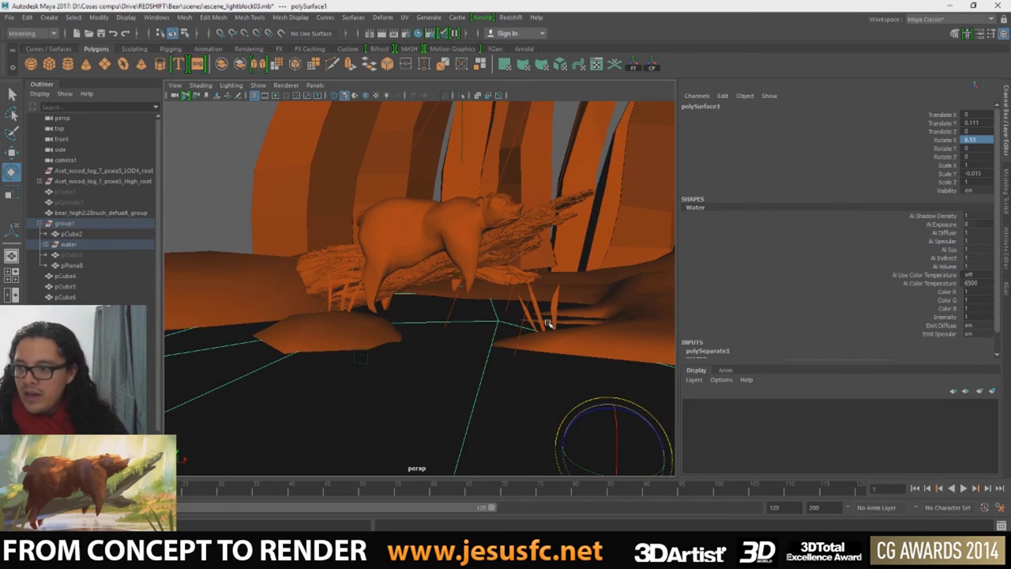
{"action": "key", "text": "q"}
{"action": "left_click", "coordinate": [604, 323]}
{"action": "left_click_drag", "start_coordinate": [605, 323], "coordinate": [570, 337], "text": "alt"}
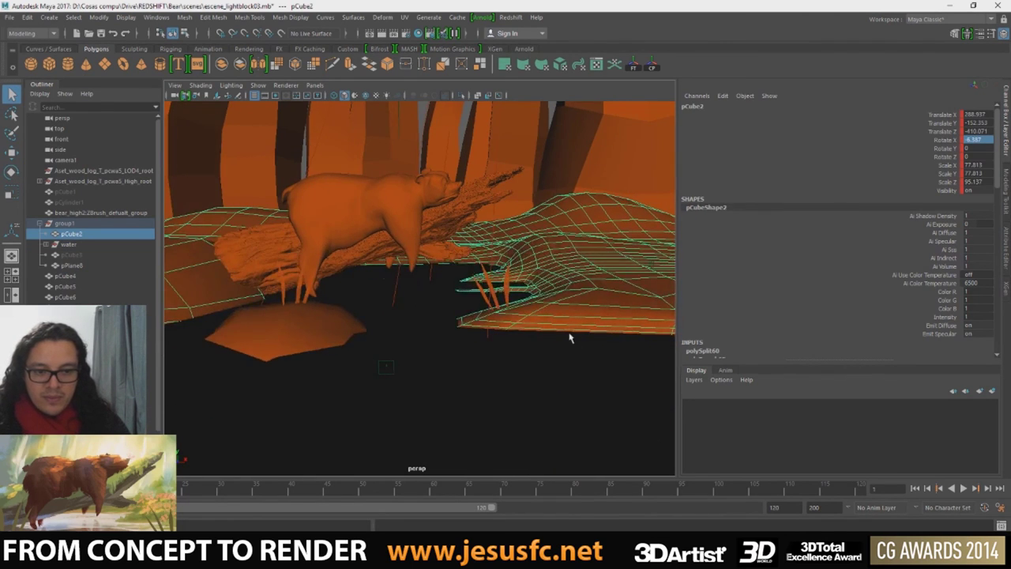
{"action": "key", "text": "4"}
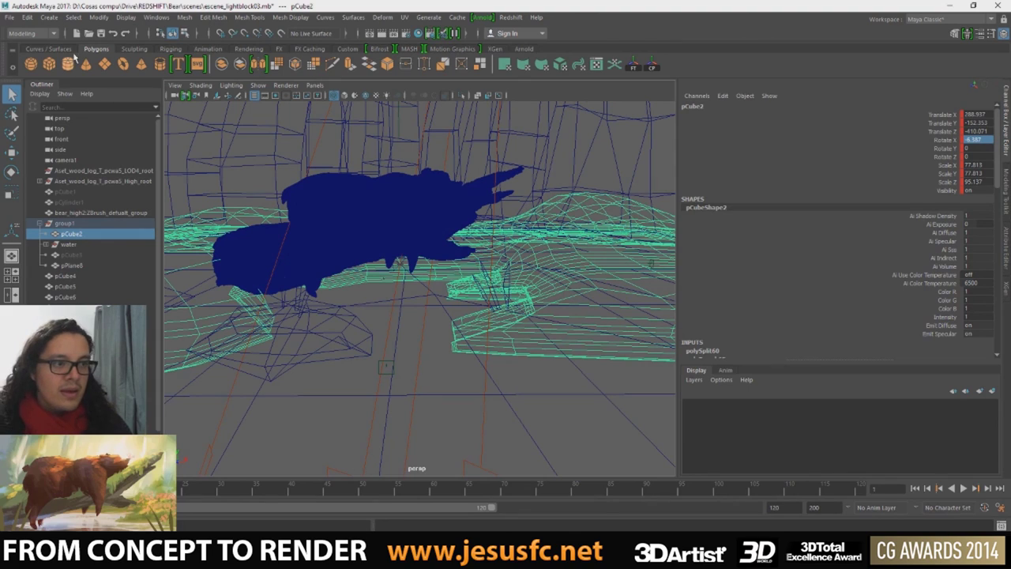
{"action": "left_click", "coordinate": [133, 49]}
{"action": "left_click", "coordinate": [68, 65]}
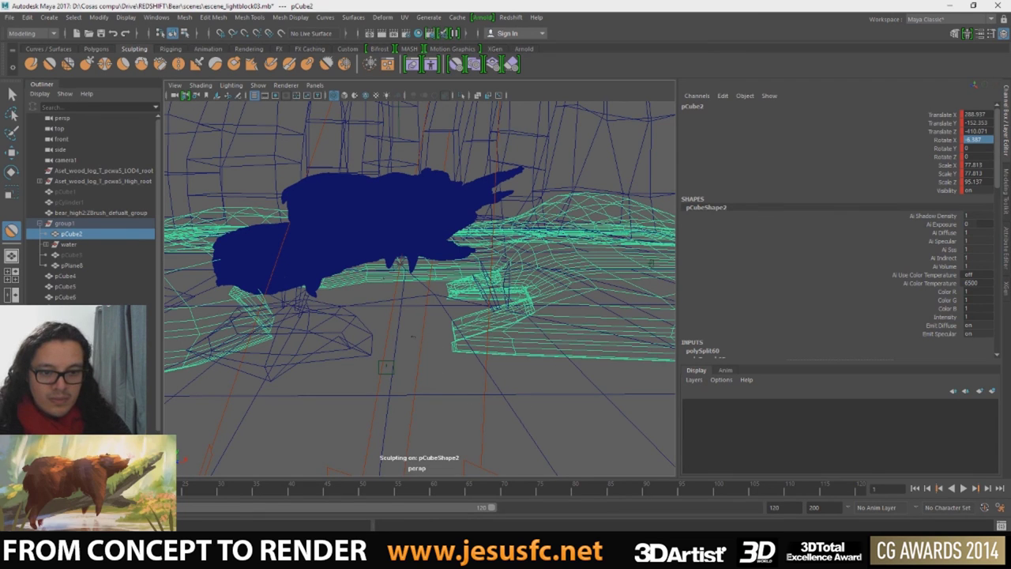
{"action": "mouse_move", "coordinate": [412, 336]}
{"action": "left_mouse_down"}
{"action": "mouse_move", "coordinate": [430, 322]}
{"action": "mouse_move", "coordinate": [472, 387]}
{"action": "left_mouse_up"}
{"action": "key", "text": "ctrl+z"}
{"action": "key", "text": "q"}
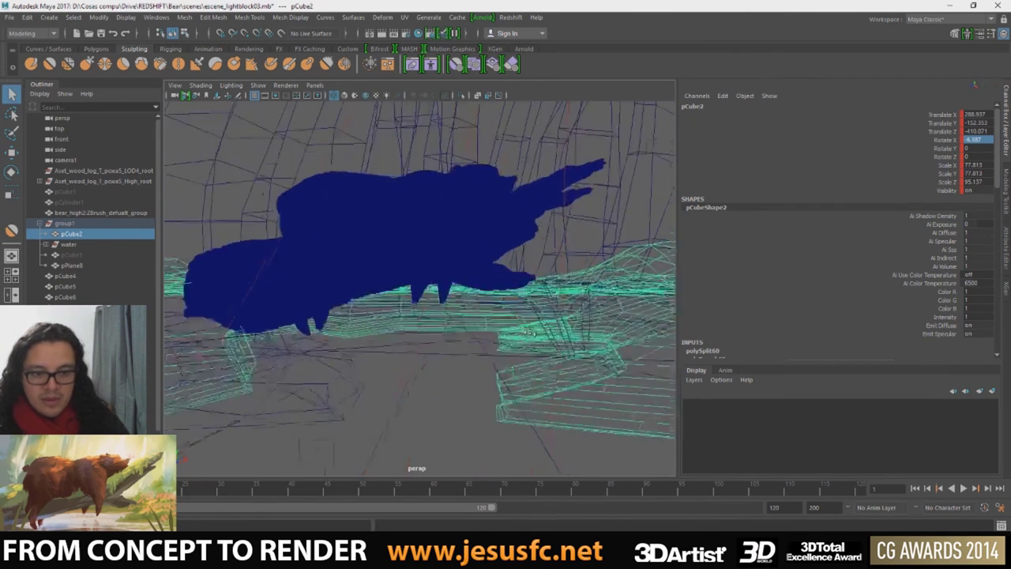
- Select the ground bank pCube2 in vertex mode and move a front corner vertex
{"action": "key", "text": "w"}
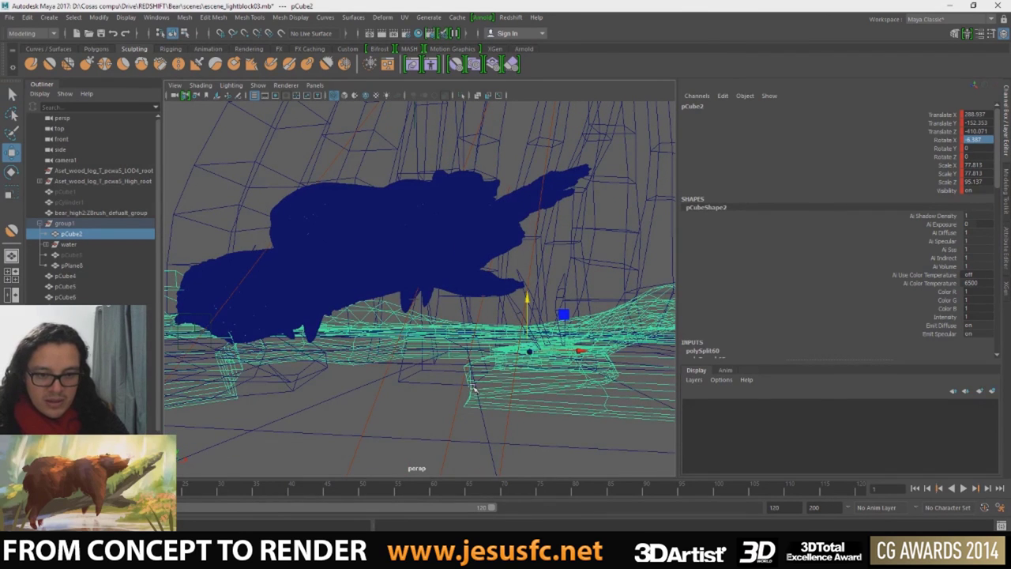
{"action": "key", "text": "5"}
{"action": "scroll", "coordinate": [474, 387], "scroll_direction": "up", "scroll_amount": 3}
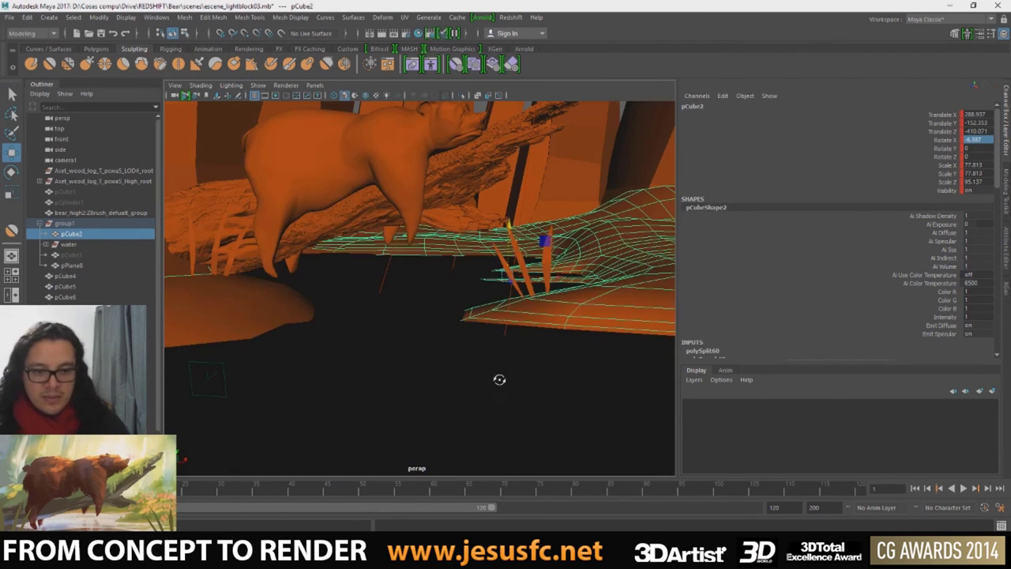
{"action": "left_click", "coordinate": [491, 382]}
{"action": "left_click", "coordinate": [489, 379]}
{"action": "left_click", "coordinate": [473, 334]}
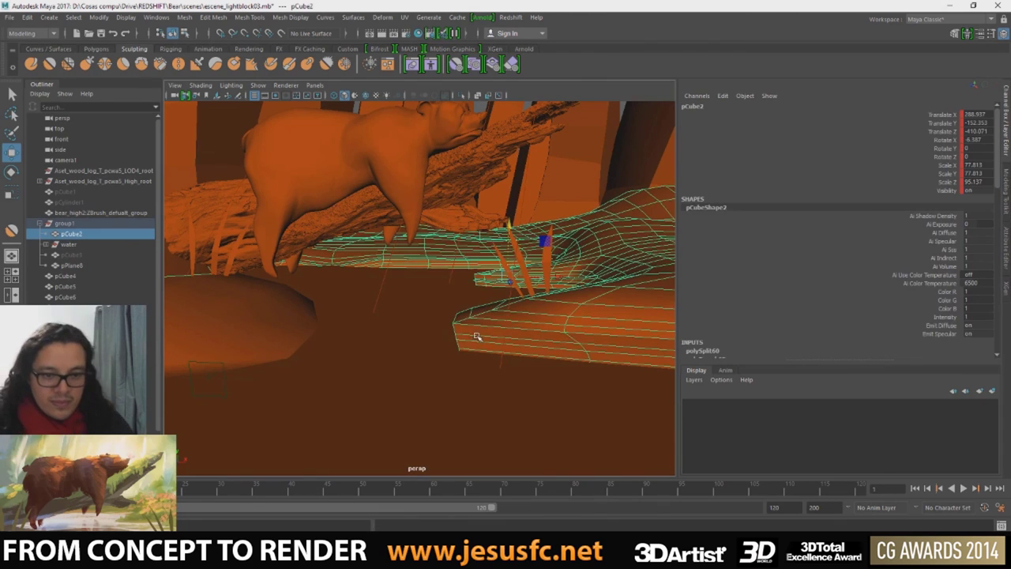
{"action": "right_click_drag", "start_coordinate": [474, 255], "coordinate": [422, 270]}
{"action": "left_click", "coordinate": [456, 341]}
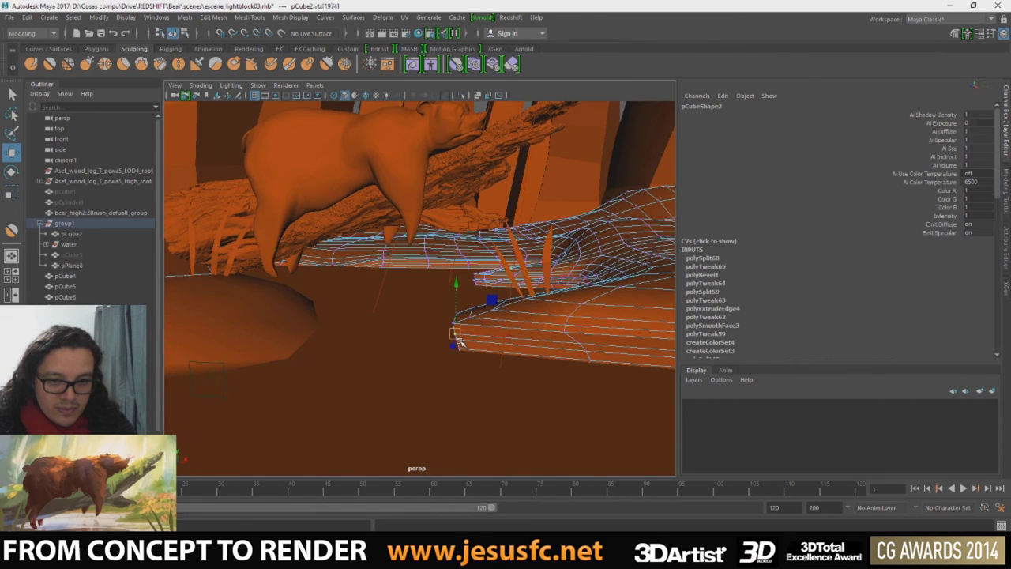
{"action": "key", "text": "q"}
{"action": "key", "text": "w"}
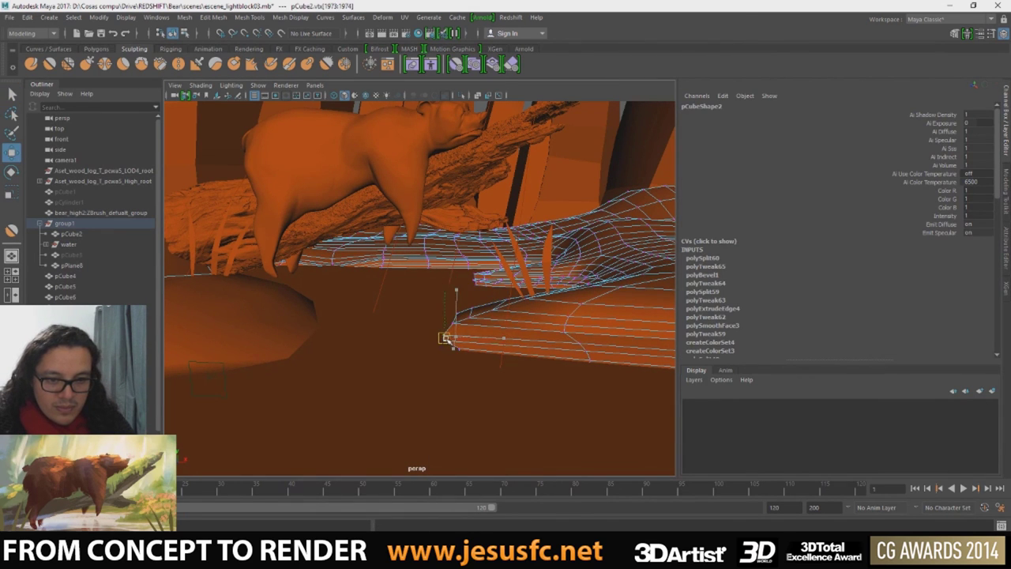
{"action": "left_click_drag", "start_coordinate": [443, 347], "coordinate": [417, 355], "text": "alt"}
- Re-enter vertex mode on pCube2 and reposition the neighbouring corner vertices
{"action": "key", "text": "q"}
{"action": "key", "text": "w"}
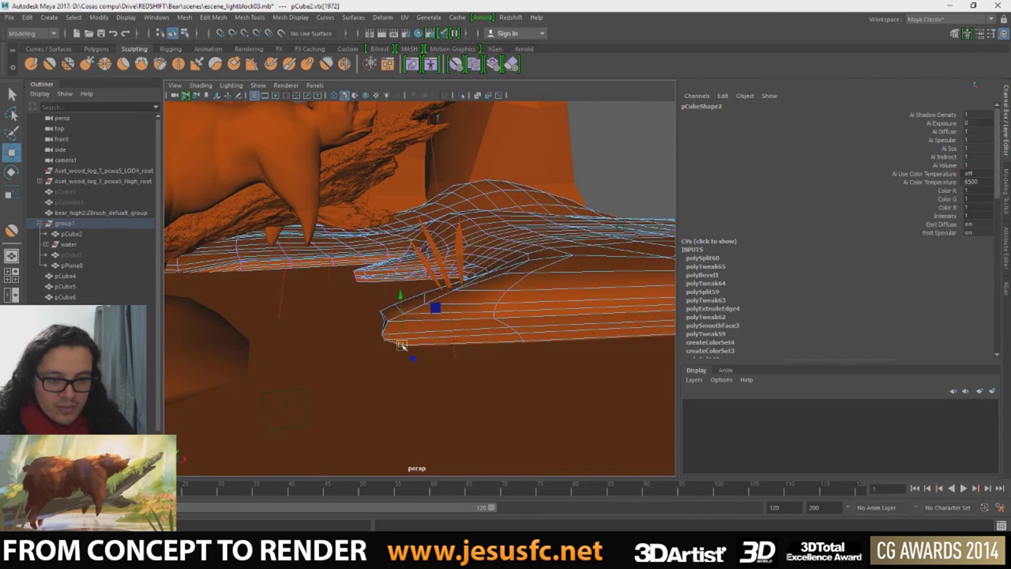
{"action": "left_click", "coordinate": [373, 349]}
{"action": "key", "text": "q"}
{"action": "left_click", "coordinate": [384, 339]}
{"action": "left_click", "coordinate": [396, 330]}
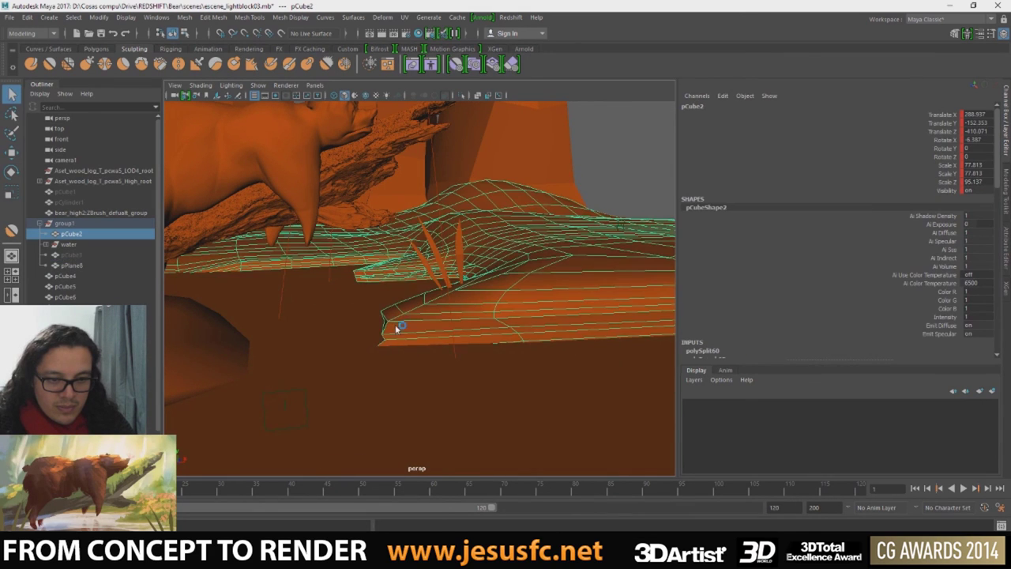
{"action": "right_click_drag", "start_coordinate": [397, 330], "coordinate": [389, 320]}
{"action": "key", "text": "w"}
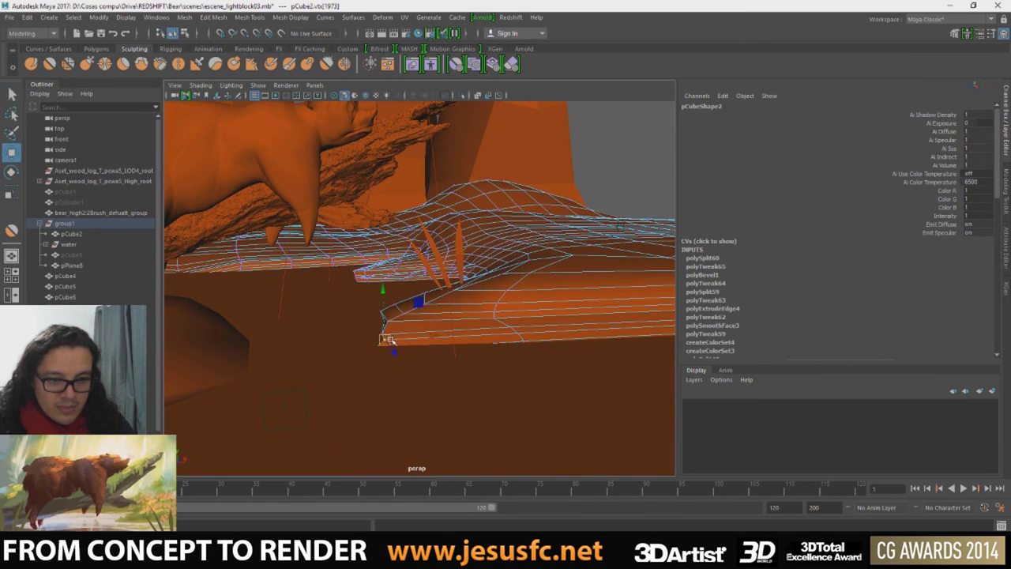
{"action": "left_click", "coordinate": [386, 339]}
- Pull a vertex under the bank lip to the left and frame it in view
{"action": "mouse_move", "coordinate": [358, 334]}
{"action": "left_mouse_down", "text": "alt"}
{"action": "mouse_move", "coordinate": [422, 339]}
{"action": "mouse_move", "coordinate": [368, 372]}
{"action": "left_mouse_up", "text": "alt"}
{"action": "key", "text": "q"}
{"action": "key", "text": "w"}
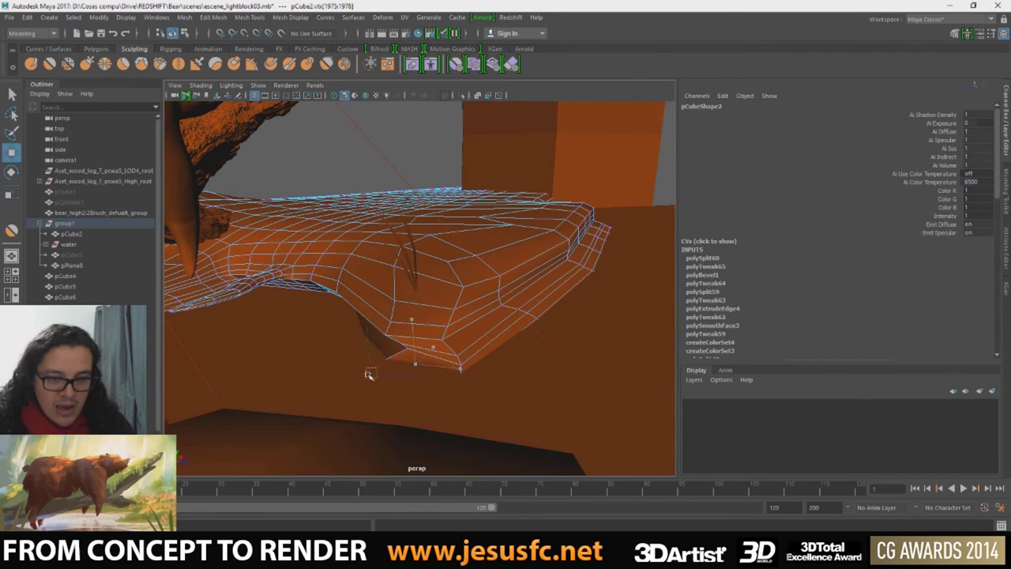
{"action": "key", "text": "q"}
{"action": "key", "text": "w"}
{"action": "left_click", "coordinate": [403, 355]}
{"action": "key", "text": "q"}
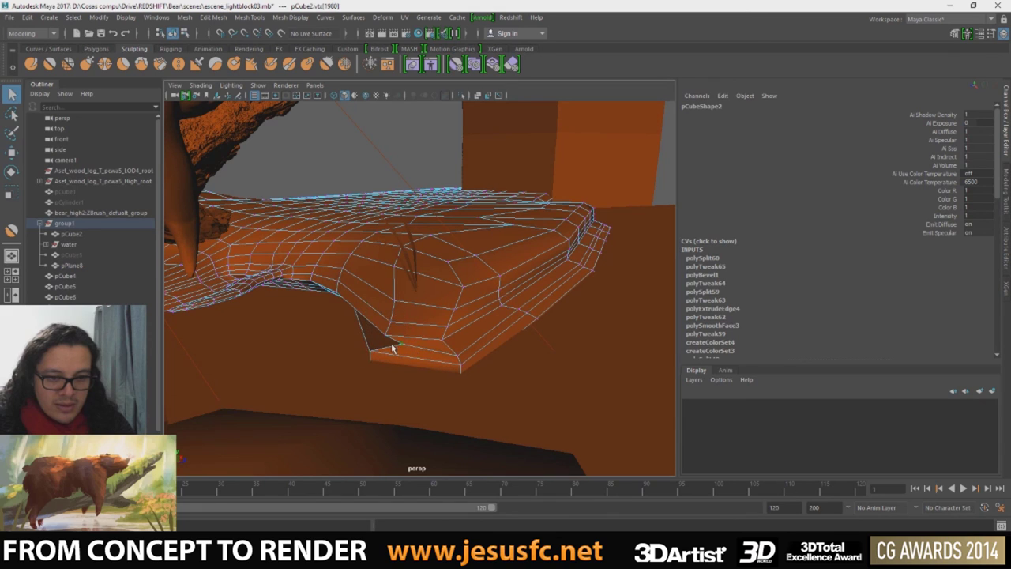
{"action": "key", "text": "w"}
{"action": "mouse_move", "coordinate": [397, 348]}
{"action": "left_mouse_down"}
{"action": "mouse_move", "coordinate": [300, 329]}
{"action": "mouse_move", "coordinate": [312, 327]}
{"action": "left_mouse_up"}
{"action": "mouse_move", "coordinate": [392, 302]}
{"action": "left_mouse_down", "text": "alt"}
{"action": "mouse_move", "coordinate": [382, 304]}
{"action": "mouse_move", "coordinate": [485, 286]}
{"action": "mouse_move", "coordinate": [225, 280]}
{"action": "mouse_move", "coordinate": [505, 280]}
{"action": "mouse_move", "coordinate": [442, 280]}
{"action": "mouse_move", "coordinate": [449, 274]}
{"action": "mouse_move", "coordinate": [441, 296]}
{"action": "mouse_move", "coordinate": [444, 225]}
{"action": "left_mouse_up", "text": "alt"}
{"action": "key", "text": "f"}
{"action": "right_click_drag", "start_coordinate": [451, 198], "coordinate": [451, 221]}
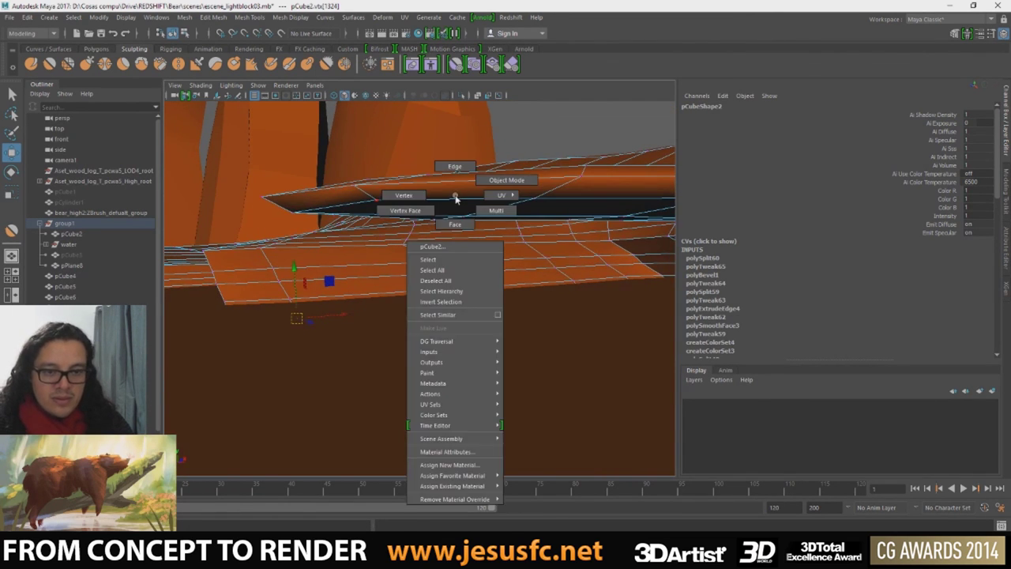
{"action": "left_click", "coordinate": [433, 215]}
{"action": "left_click", "coordinate": [433, 215], "text": "shift"}
{"action": "mouse_move", "coordinate": [433, 214]}
{"action": "left_mouse_down", "text": "alt"}
{"action": "mouse_move", "coordinate": [535, 197]}
{"action": "mouse_move", "coordinate": [386, 284]}
{"action": "mouse_move", "coordinate": [473, 237]}
{"action": "mouse_move", "coordinate": [450, 276]}
{"action": "left_mouse_up", "text": "alt"}
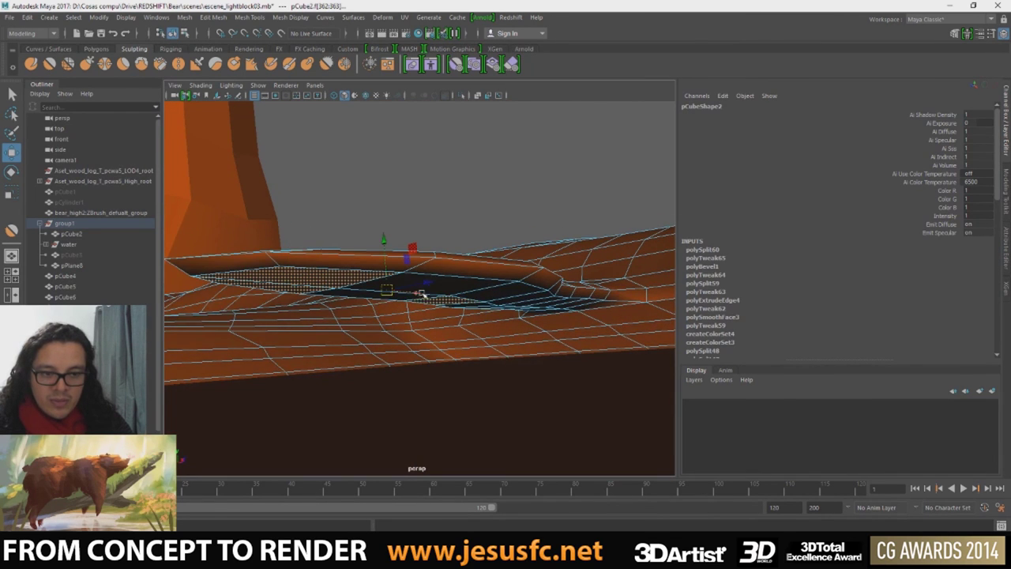
{"action": "left_click", "coordinate": [450, 280]}
{"action": "left_click", "coordinate": [484, 309]}
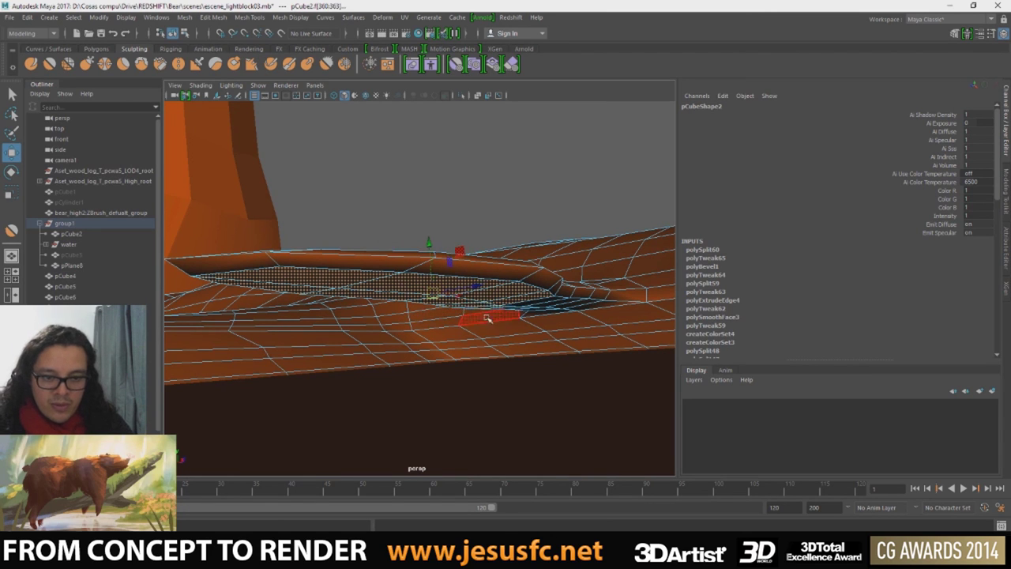
{"action": "mouse_move", "coordinate": [466, 313]}
{"action": "left_mouse_down", "text": "alt"}
{"action": "mouse_move", "coordinate": [490, 284]}
{"action": "mouse_move", "coordinate": [505, 300]}
{"action": "left_mouse_up", "text": "alt"}
{"action": "left_click", "coordinate": [518, 308]}
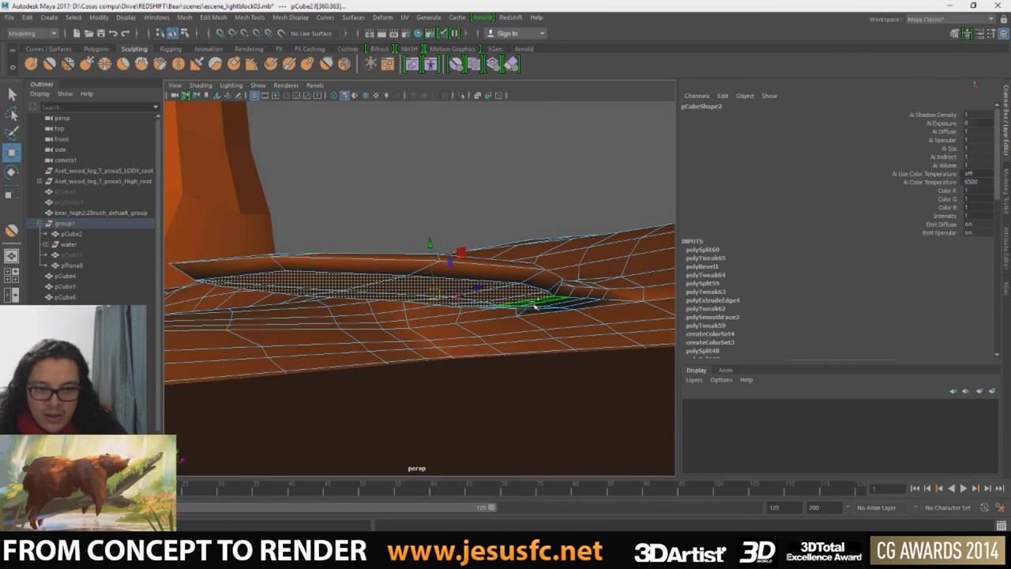
{"action": "left_click", "coordinate": [545, 308], "text": "shift"}
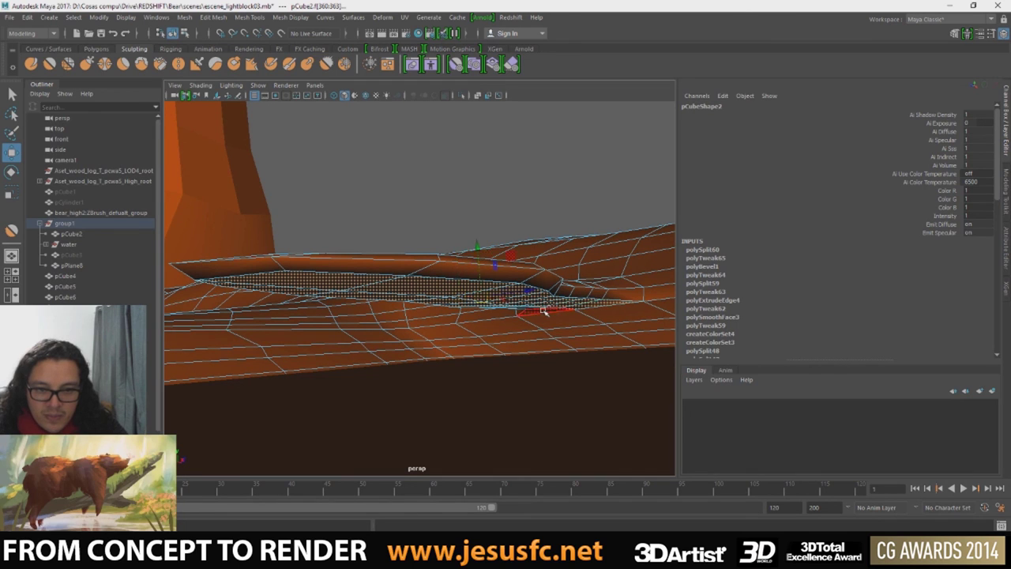
{"action": "mouse_move", "coordinate": [541, 310]}
{"action": "left_mouse_down", "text": "alt"}
{"action": "mouse_move", "coordinate": [542, 300]}
{"action": "mouse_move", "coordinate": [584, 289]}
{"action": "mouse_move", "coordinate": [595, 300]}
{"action": "left_mouse_up", "text": "alt"}
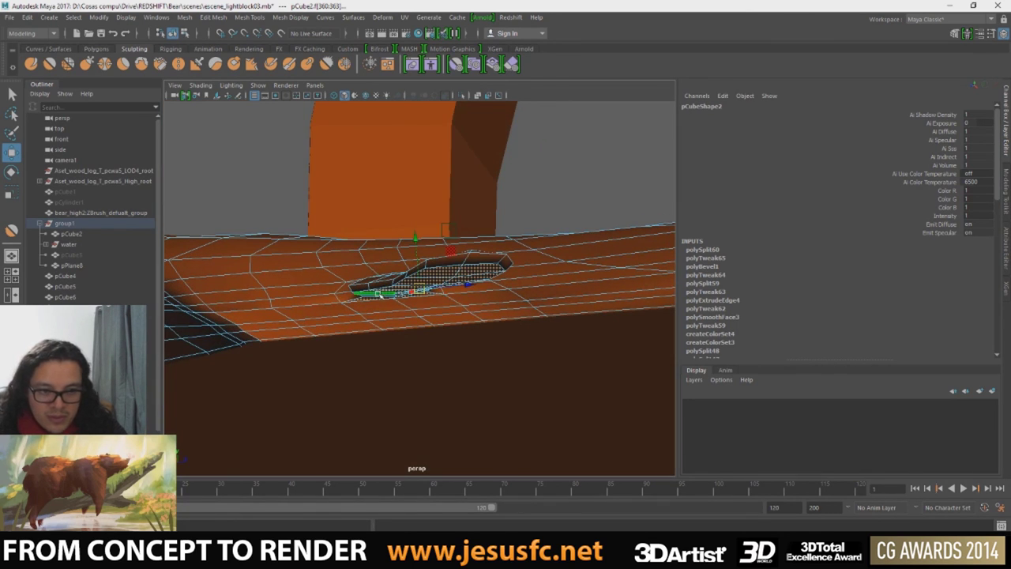
{"action": "mouse_move", "coordinate": [345, 290]}
{"action": "left_mouse_down", "text": "alt"}
{"action": "mouse_move", "coordinate": [553, 300]}
{"action": "mouse_move", "coordinate": [474, 276]}
{"action": "mouse_move", "coordinate": [419, 293]}
{"action": "left_mouse_up", "text": "alt"}
{"action": "scroll", "coordinate": [348, 326], "scroll_direction": "up", "scroll_amount": 2}
{"action": "scroll", "coordinate": [353, 323], "scroll_direction": "up", "scroll_amount": 3}
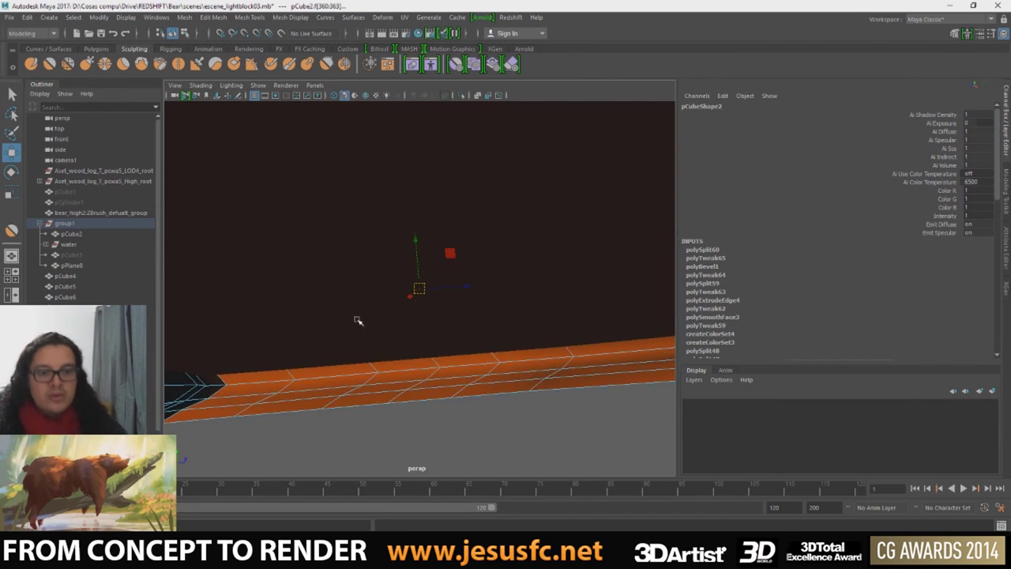
{"action": "mouse_move", "coordinate": [356, 323]}
{"action": "left_mouse_down", "text": "alt"}
{"action": "mouse_move", "coordinate": [406, 334]}
{"action": "mouse_move", "coordinate": [412, 254]}
{"action": "mouse_move", "coordinate": [422, 293]}
{"action": "mouse_move", "coordinate": [508, 321]}
{"action": "mouse_move", "coordinate": [478, 329]}
{"action": "mouse_move", "coordinate": [606, 291]}
{"action": "mouse_move", "coordinate": [548, 304]}
{"action": "left_mouse_up", "text": "alt"}
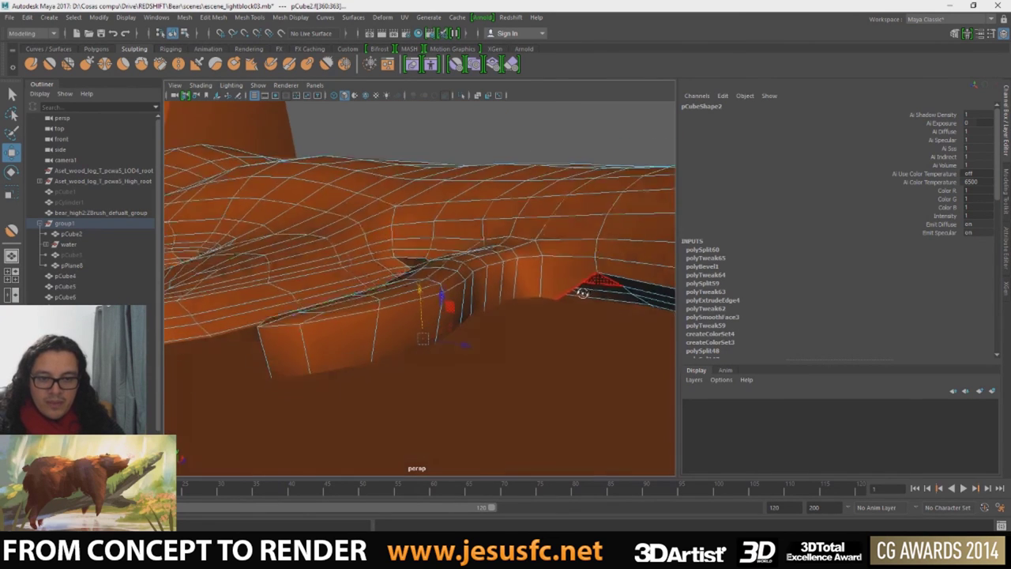
{"action": "key", "text": "q"}
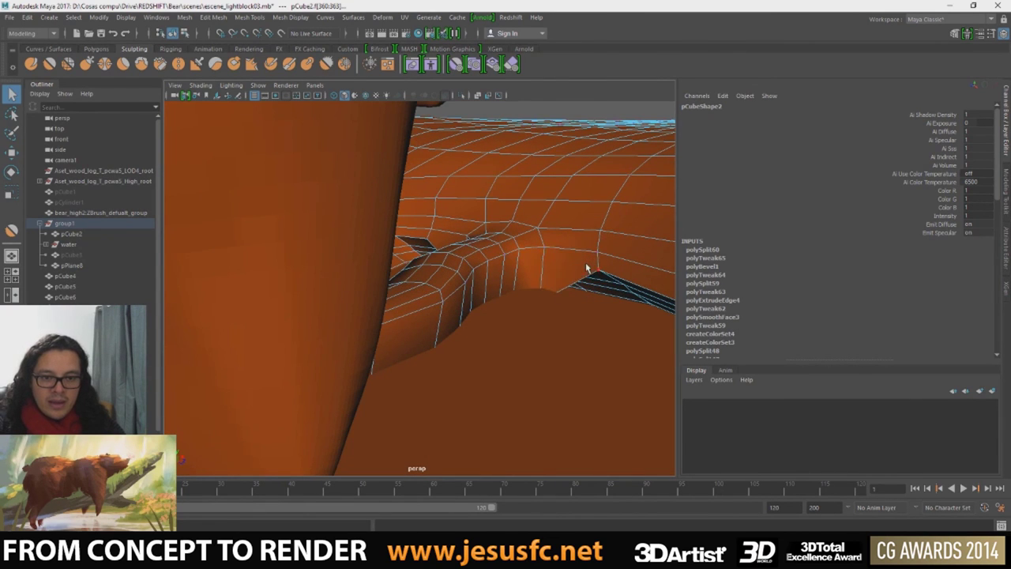
- Move vertices along the groove edge of the ground bank
{"action": "left_click", "coordinate": [567, 251]}
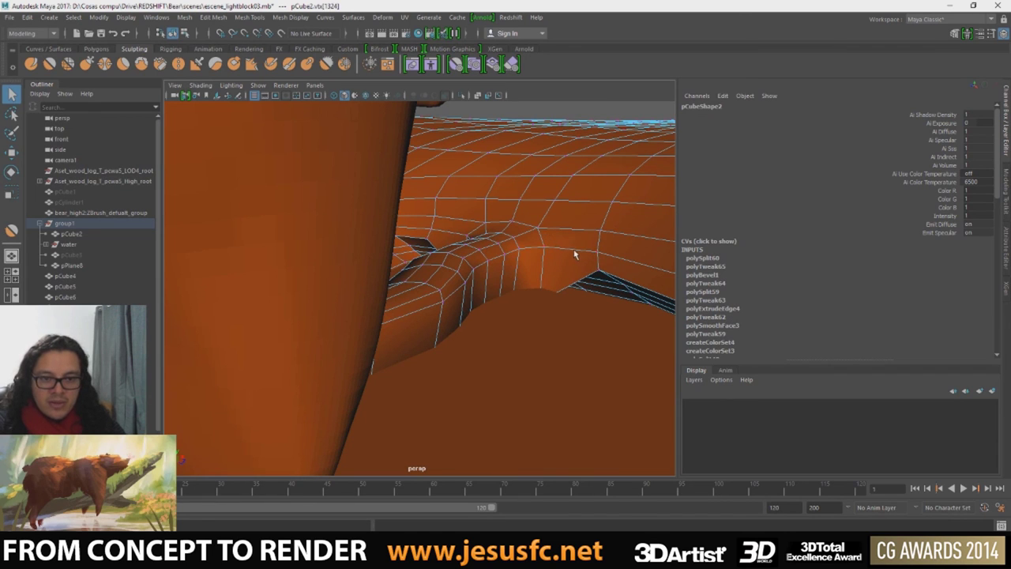
{"action": "key", "text": "w"}
{"action": "left_click", "coordinate": [598, 284]}
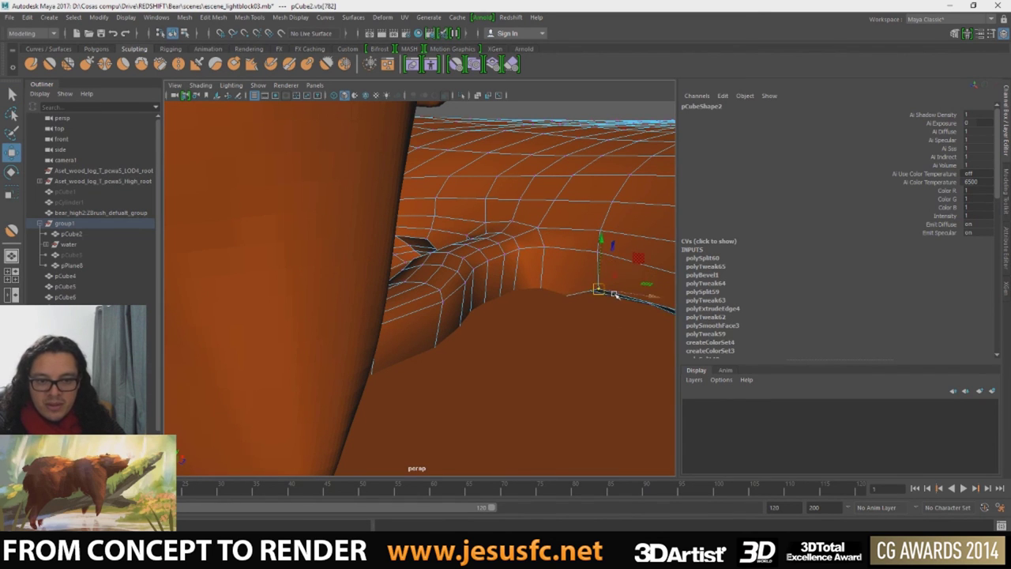
{"action": "left_click_drag", "start_coordinate": [601, 304], "coordinate": [574, 301], "text": "alt"}
{"action": "key", "text": "q"}
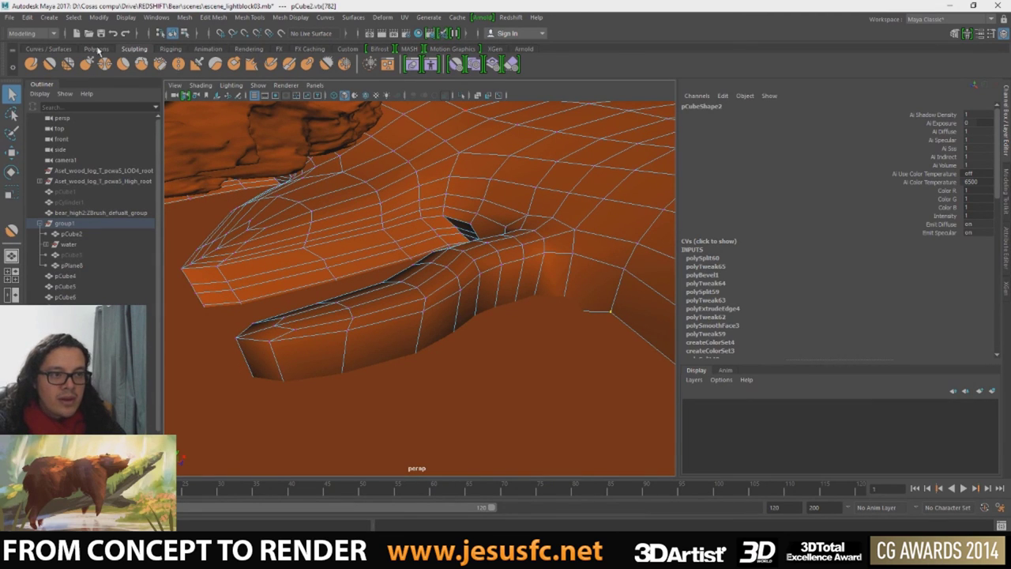
- Try the polygon edge-cutting tool, then reposition vertices on the tube-shaped ridge
{"action": "left_click", "coordinate": [96, 49]}
{"action": "left_click", "coordinate": [332, 64]}
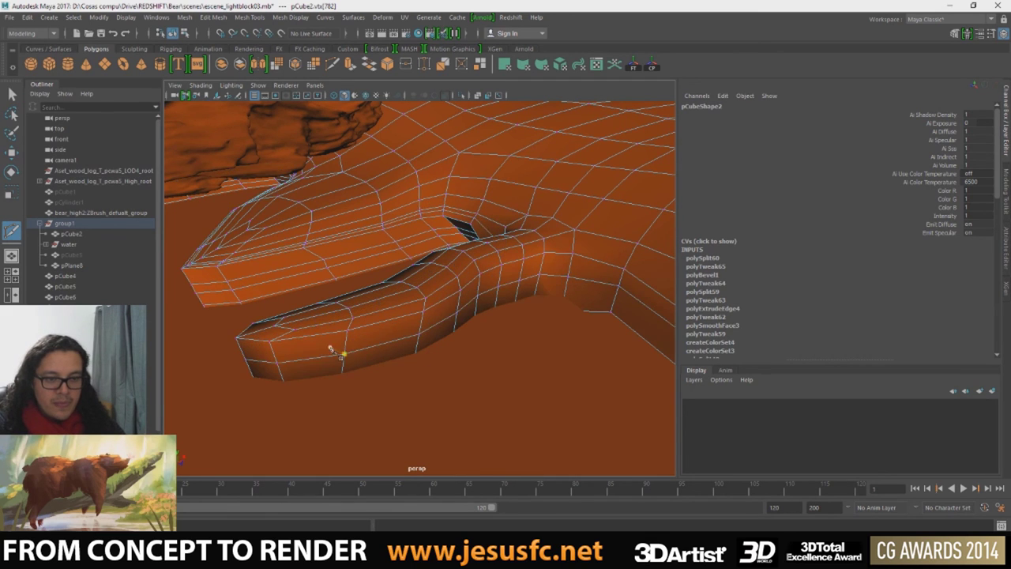
{"action": "mouse_move", "coordinate": [332, 349]}
{"action": "left_mouse_down", "text": "alt"}
{"action": "mouse_move", "coordinate": [307, 334]}
{"action": "mouse_move", "coordinate": [255, 330]}
{"action": "mouse_move", "coordinate": [300, 345]}
{"action": "mouse_move", "coordinate": [372, 346]}
{"action": "mouse_move", "coordinate": [398, 329]}
{"action": "mouse_move", "coordinate": [481, 316]}
{"action": "mouse_move", "coordinate": [500, 365]}
{"action": "left_mouse_up", "text": "alt"}
{"action": "key", "text": "q"}
{"action": "left_click", "coordinate": [256, 330]}
{"action": "key", "text": "w"}
{"action": "left_click", "coordinate": [246, 311]}
{"action": "left_click", "coordinate": [321, 341]}
- Reshape the bank's lobe, pulling its bottom vertex left and adjusting neighbouring vertices
{"action": "left_click", "coordinate": [504, 329]}
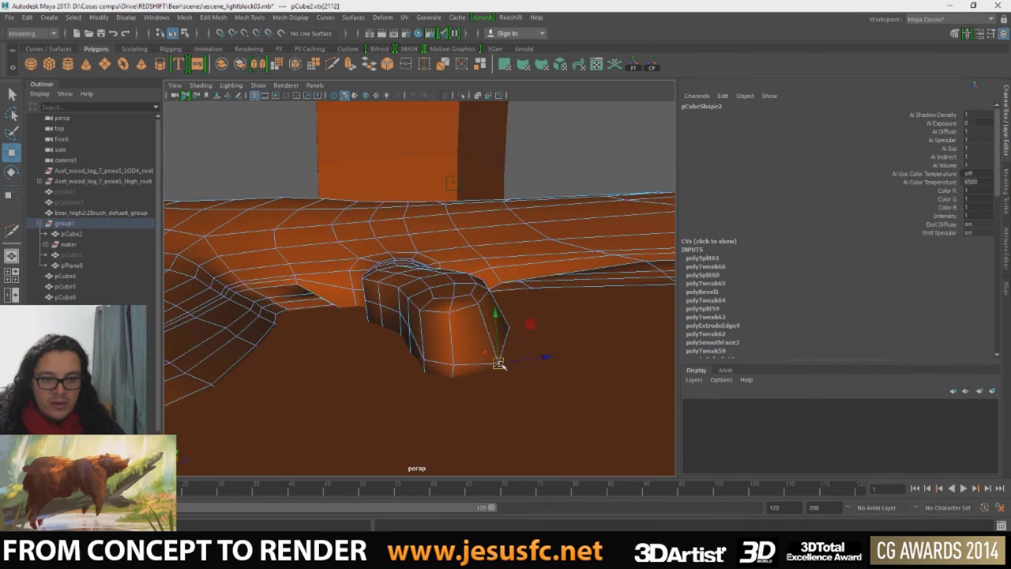
{"action": "left_click", "coordinate": [459, 365]}
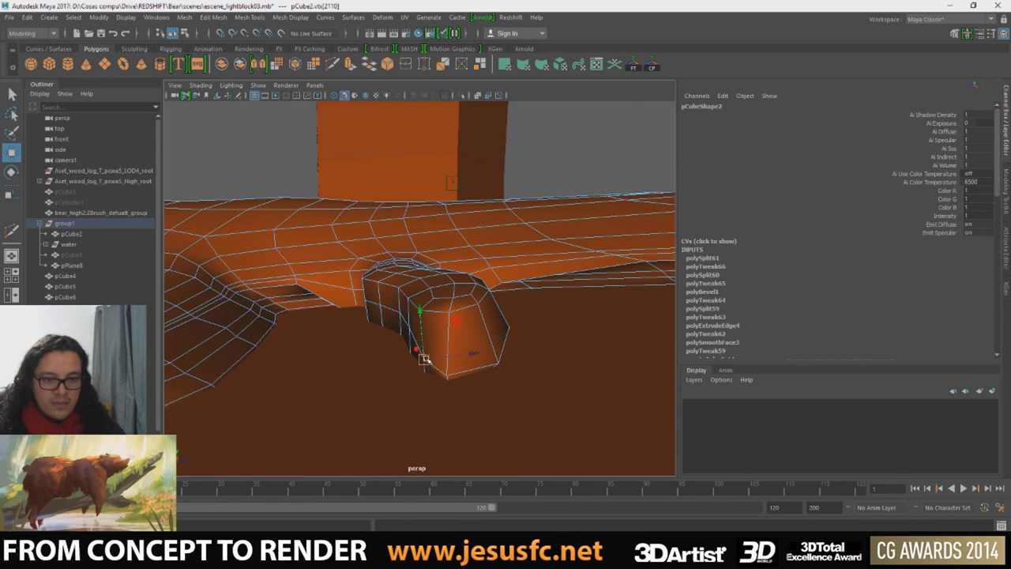
{"action": "left_click_drag", "start_coordinate": [419, 355], "coordinate": [404, 354]}
{"action": "key", "text": "q"}
{"action": "key", "text": "w"}
{"action": "left_click", "coordinate": [395, 327]}
{"action": "key", "text": "q"}
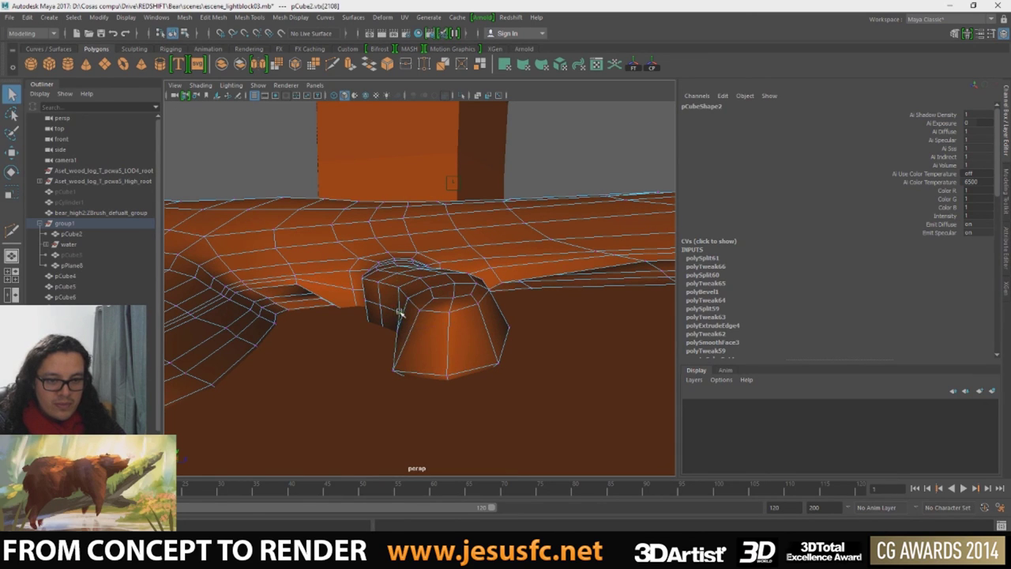
{"action": "key", "text": "w"}
{"action": "left_click", "coordinate": [387, 316]}
{"action": "key", "text": "q"}
{"action": "key", "text": "w"}
{"action": "left_click", "coordinate": [373, 308]}
{"action": "left_click_drag", "start_coordinate": [372, 308], "coordinate": [412, 319], "text": "alt"}
{"action": "key", "text": "q"}
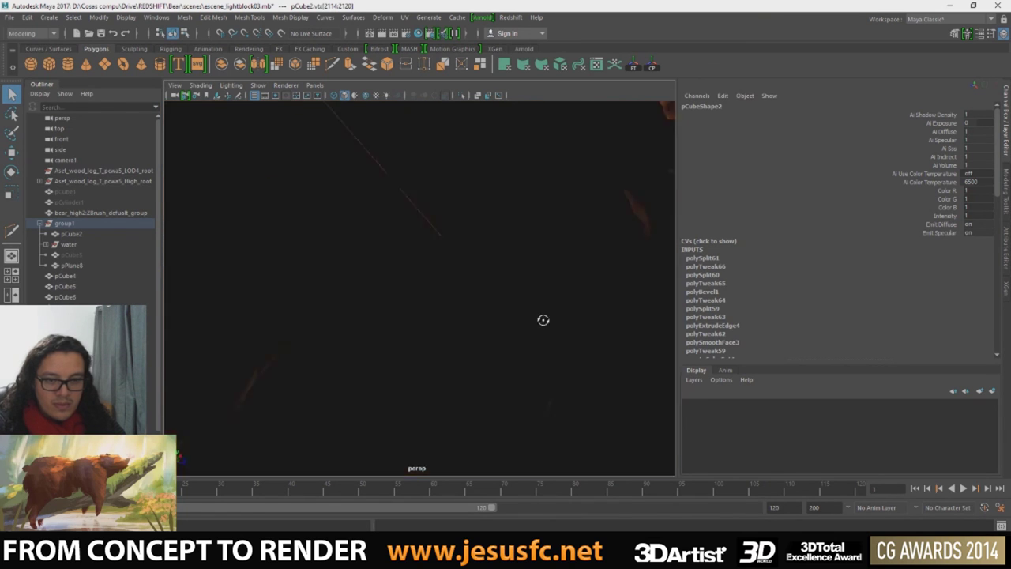
- Move a vertex along the bank's edge
{"action": "left_click_drag", "start_coordinate": [544, 318], "coordinate": [491, 309], "text": "alt"}
{"action": "key", "text": "w"}
{"action": "left_click", "coordinate": [483, 290]}
{"action": "scroll", "coordinate": [413, 355], "scroll_direction": "up", "scroll_amount": 3}
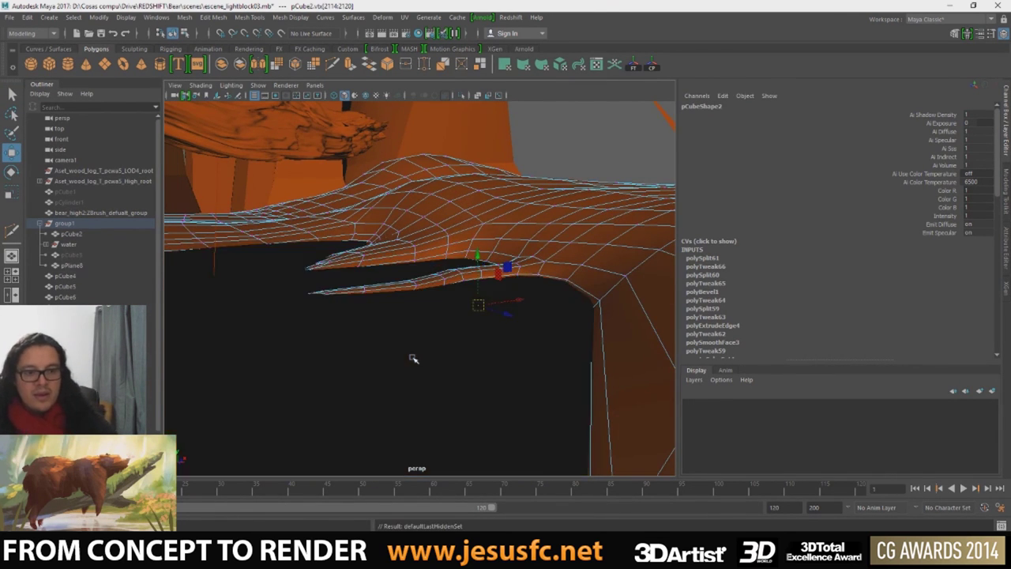
{"action": "mouse_move", "coordinate": [413, 356]}
{"action": "left_mouse_down", "text": "alt"}
{"action": "mouse_move", "coordinate": [463, 345]}
{"action": "mouse_move", "coordinate": [410, 347]}
{"action": "left_mouse_up", "text": "alt"}
{"action": "scroll", "coordinate": [409, 348], "scroll_direction": "down", "scroll_amount": 3}
- Return the bank to object mode, select the water surface, and open Hypershade
{"action": "right_click_drag", "start_coordinate": [605, 267], "coordinate": [665, 240]}
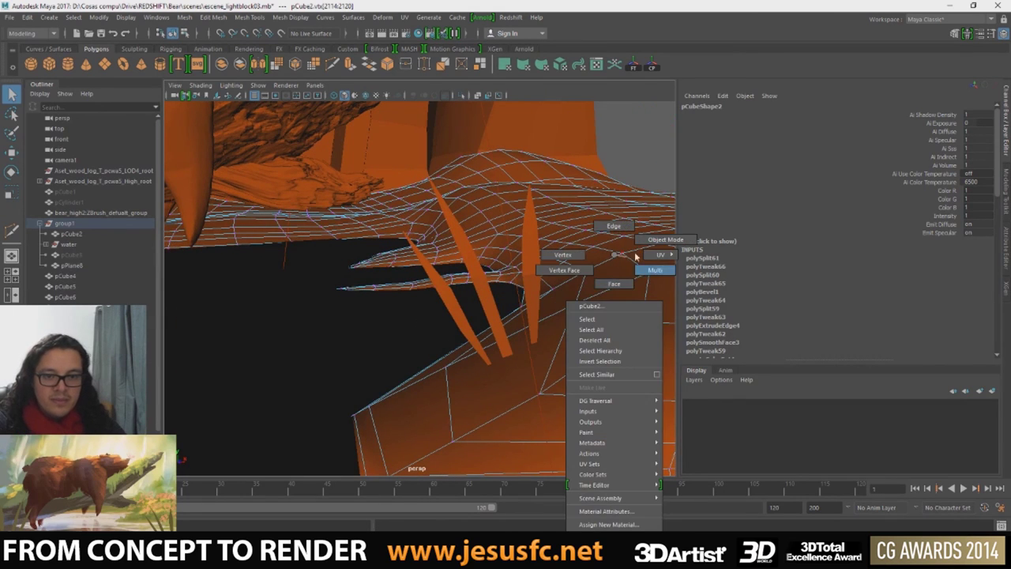
{"action": "mouse_move", "coordinate": [605, 260]}
{"action": "left_mouse_down", "text": "alt"}
{"action": "mouse_move", "coordinate": [380, 269]}
{"action": "mouse_move", "coordinate": [343, 300]}
{"action": "left_mouse_up", "text": "alt"}
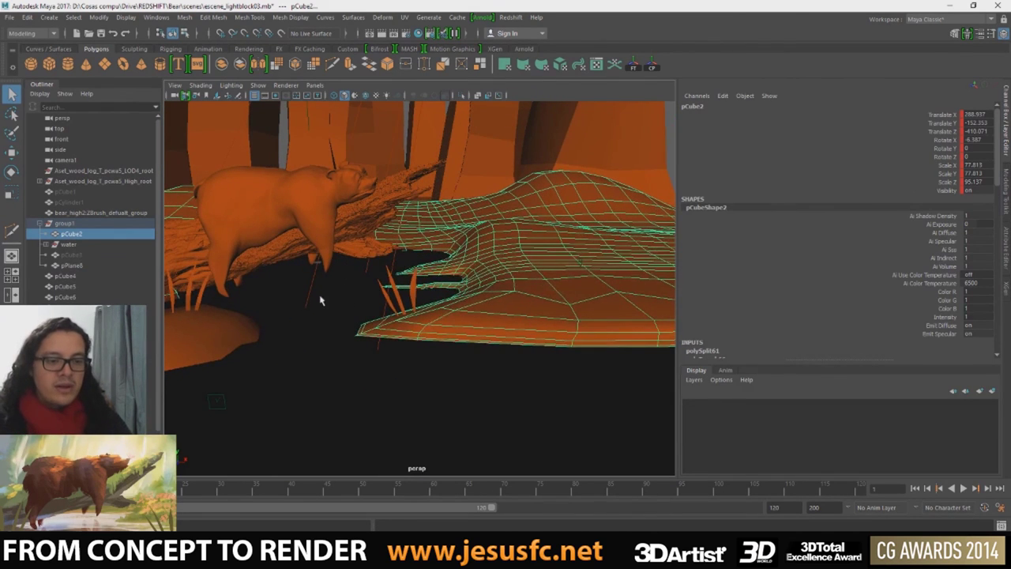
{"action": "left_click", "coordinate": [395, 215]}
{"action": "left_click", "coordinate": [411, 215]}
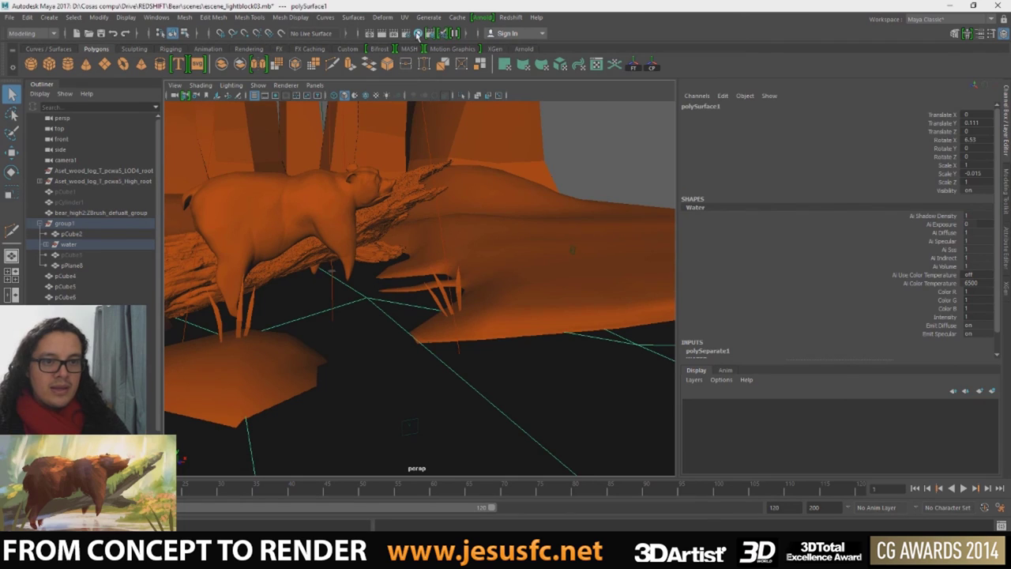
{"action": "left_click", "coordinate": [418, 34]}
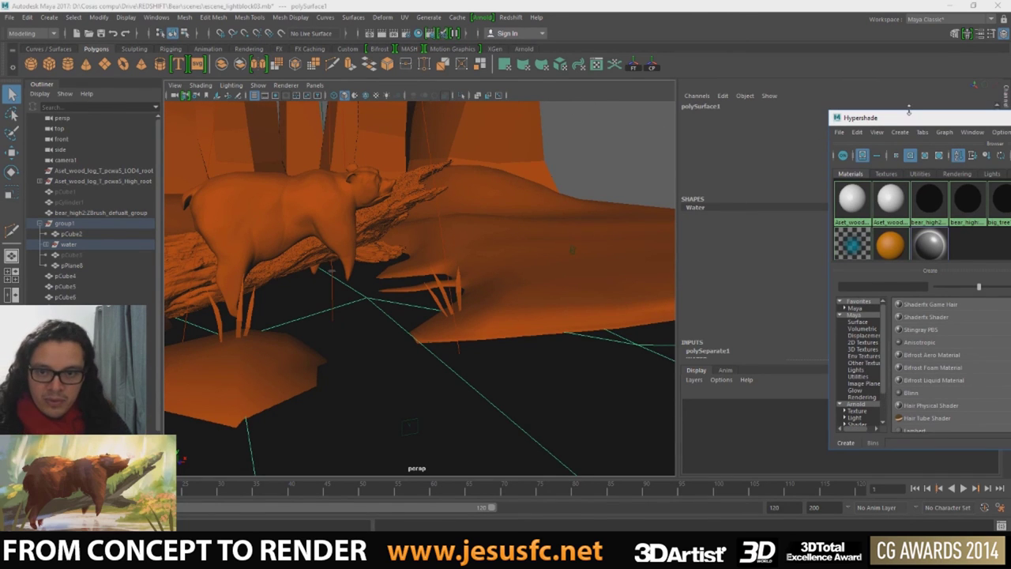
- Create a new RedshiftMaterial in Hypershade and rename it water1
{"action": "mouse_move", "coordinate": [908, 110]}
{"action": "left_mouse_down"}
{"action": "mouse_move", "coordinate": [498, 109]}
{"action": "mouse_move", "coordinate": [415, 92]}
{"action": "left_mouse_up"}
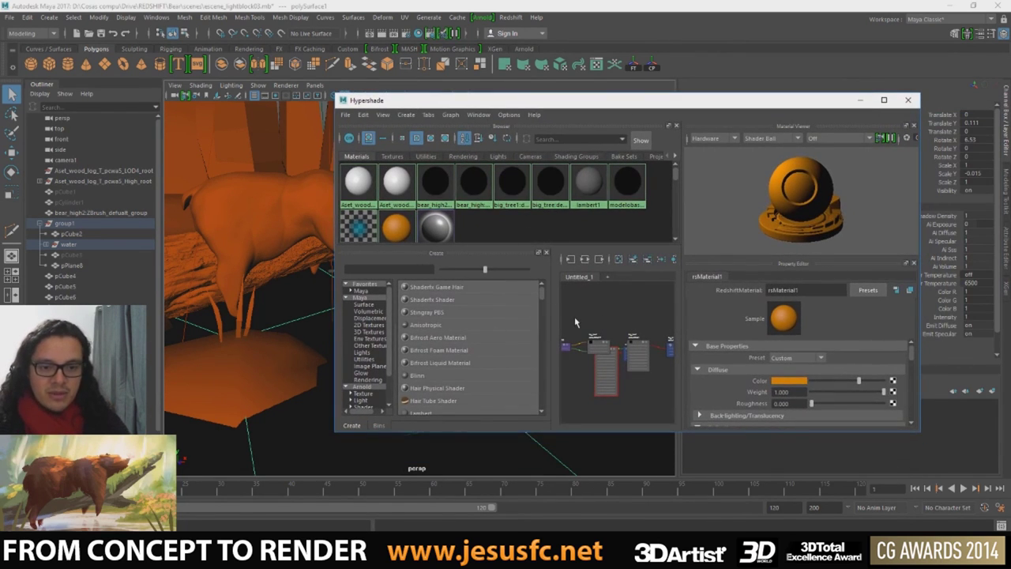
{"action": "key", "text": "Tab"}
{"action": "type", "text": "redshi"}
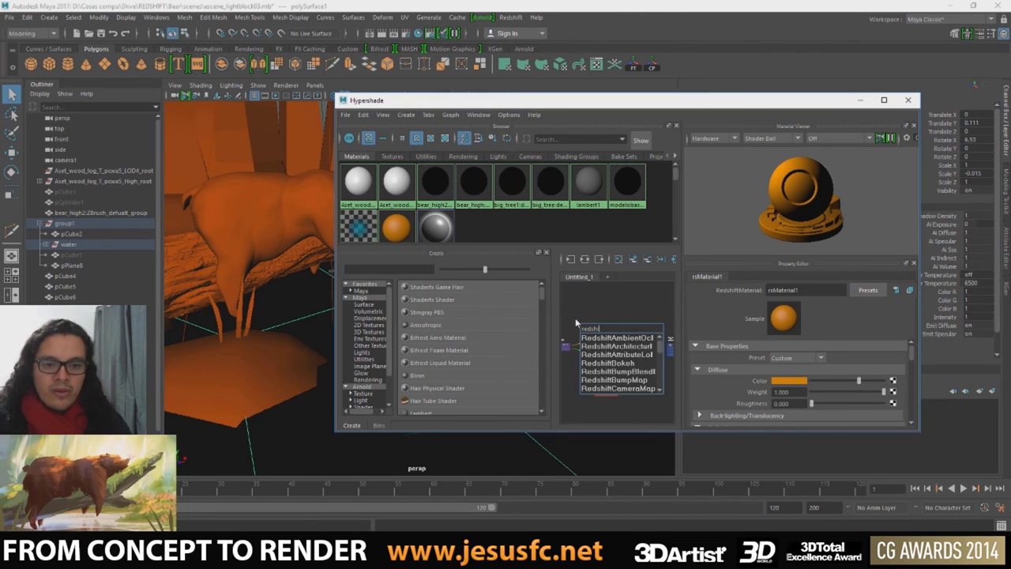
{"action": "type", "text": "ftm"}
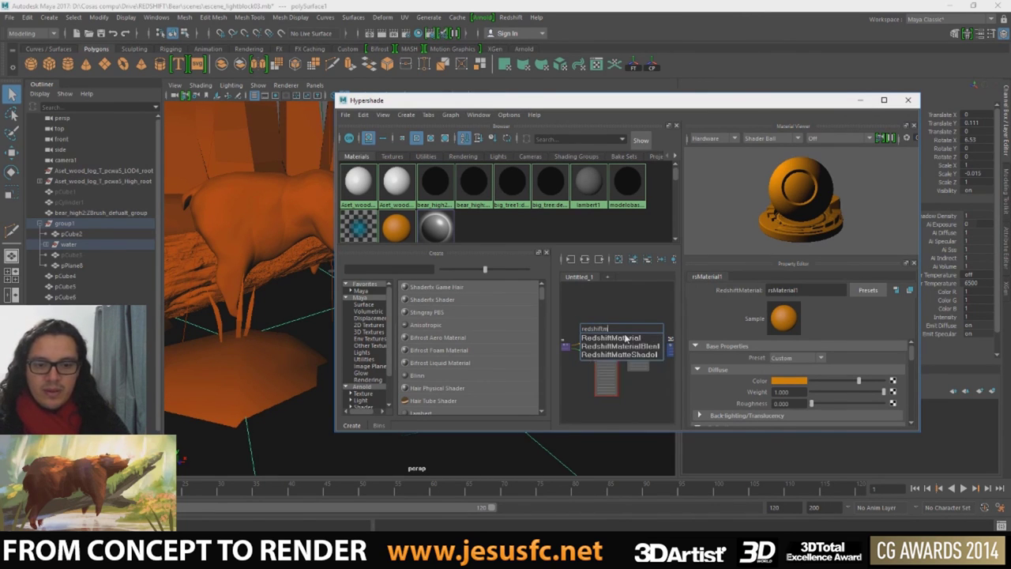
{"action": "left_click", "coordinate": [625, 338]}
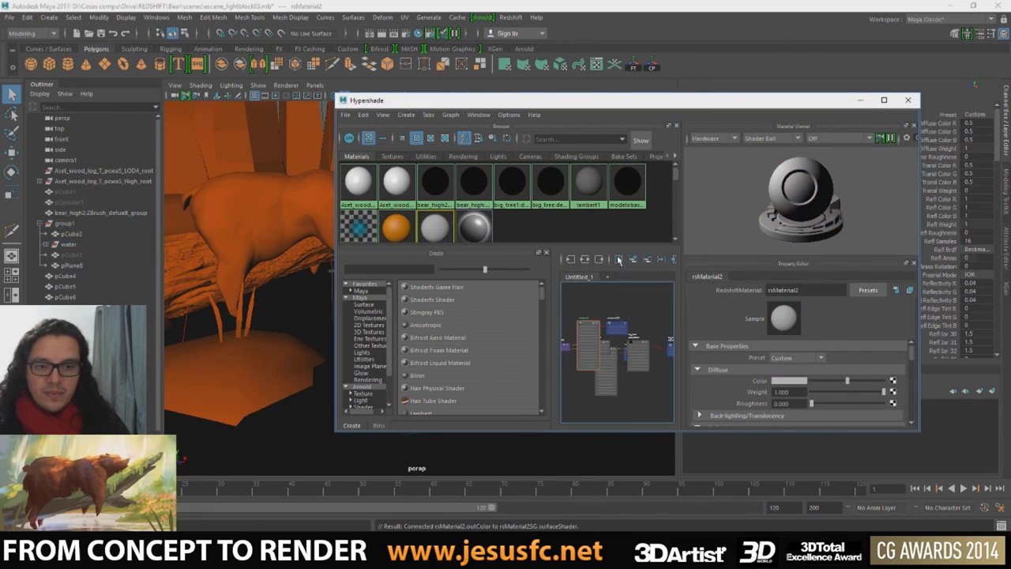
{"action": "left_click_drag", "start_coordinate": [694, 103], "coordinate": [537, 108]}
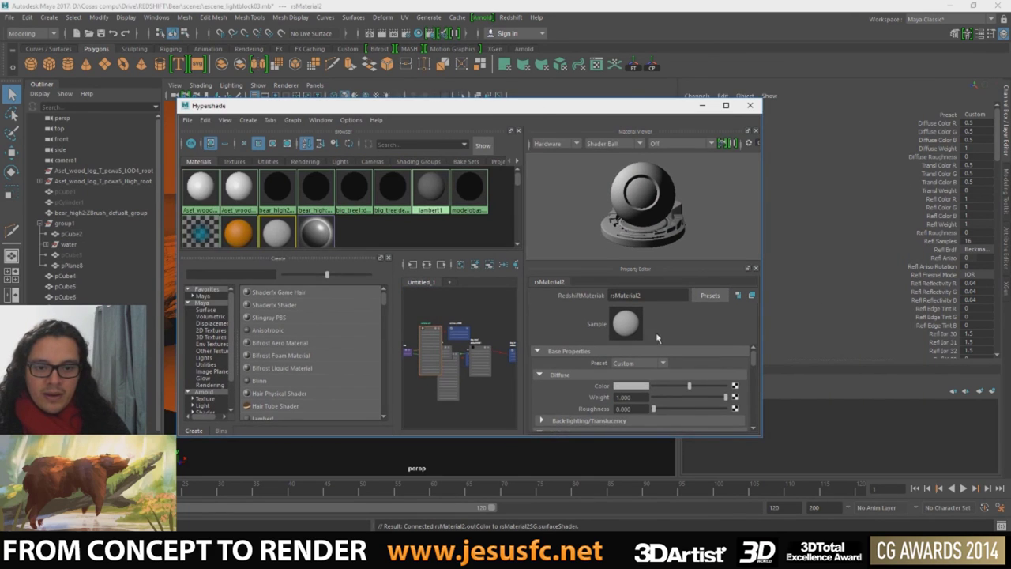
{"action": "double_click", "coordinate": [624, 294]}
{"action": "type", "text": "Cwt"}
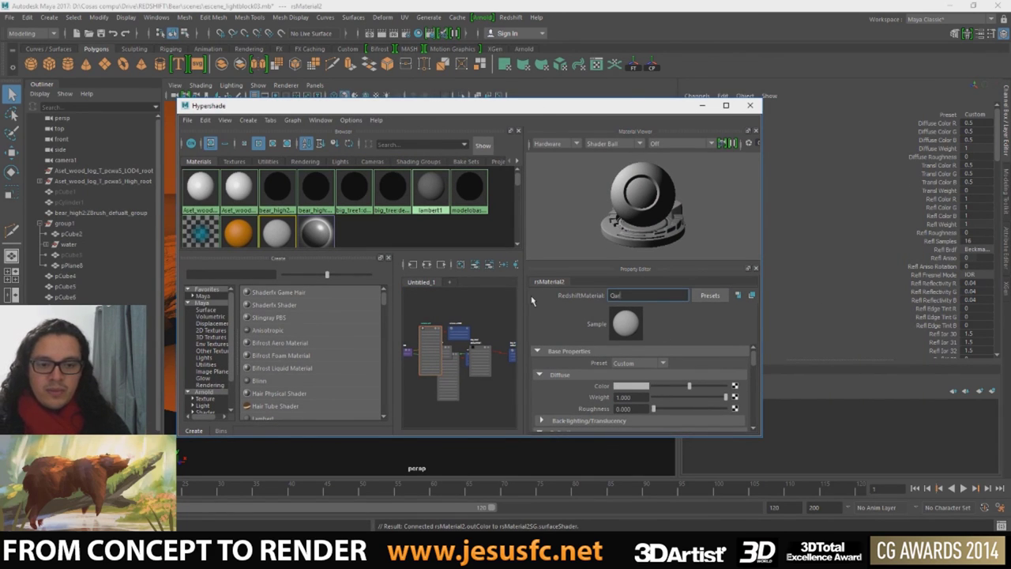
{"action": "type", "text": "er"}
{"action": "key", "text": "Return"}
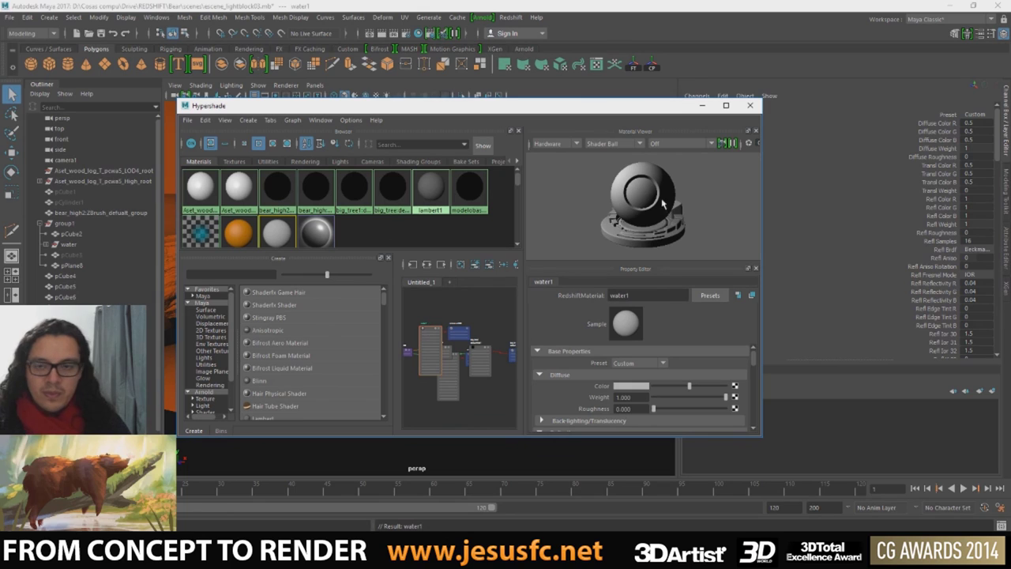
- Apply the Water preset to water1, close Hypershade, and select the water mesh
{"action": "left_click", "coordinate": [1005, 180]}
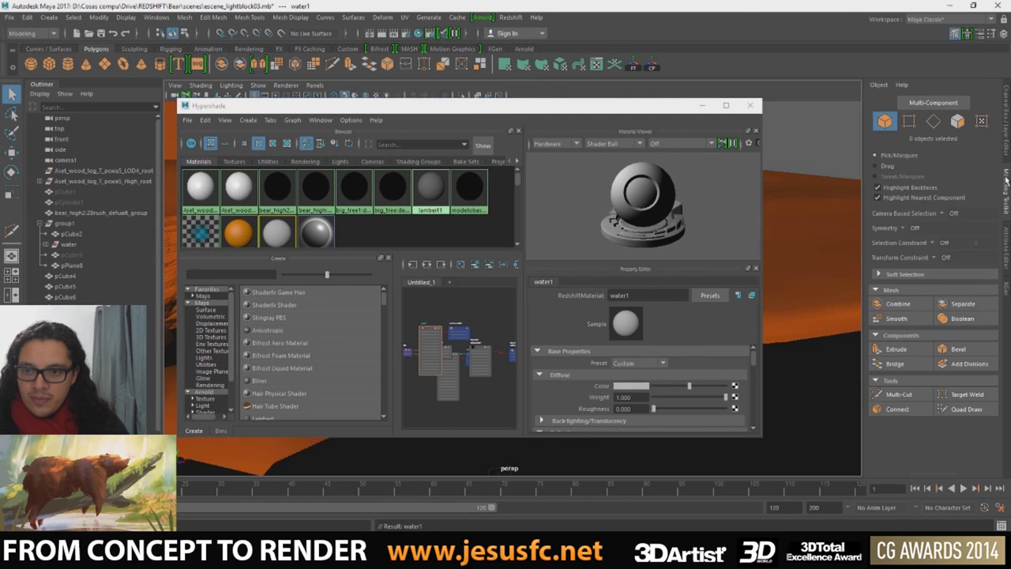
{"action": "left_click", "coordinate": [1005, 250]}
{"action": "left_click", "coordinate": [866, 211]}
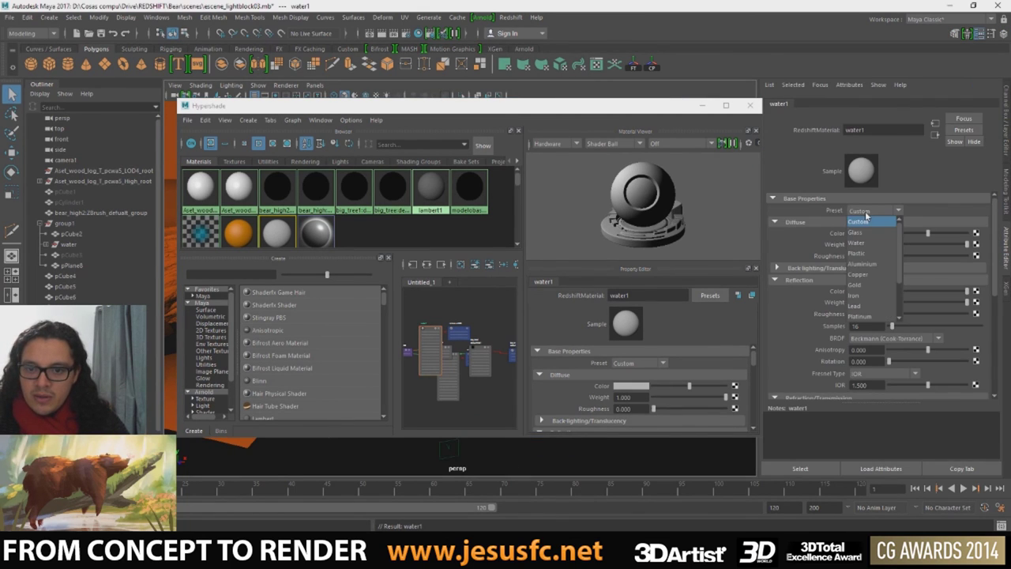
{"action": "left_click", "coordinate": [857, 243]}
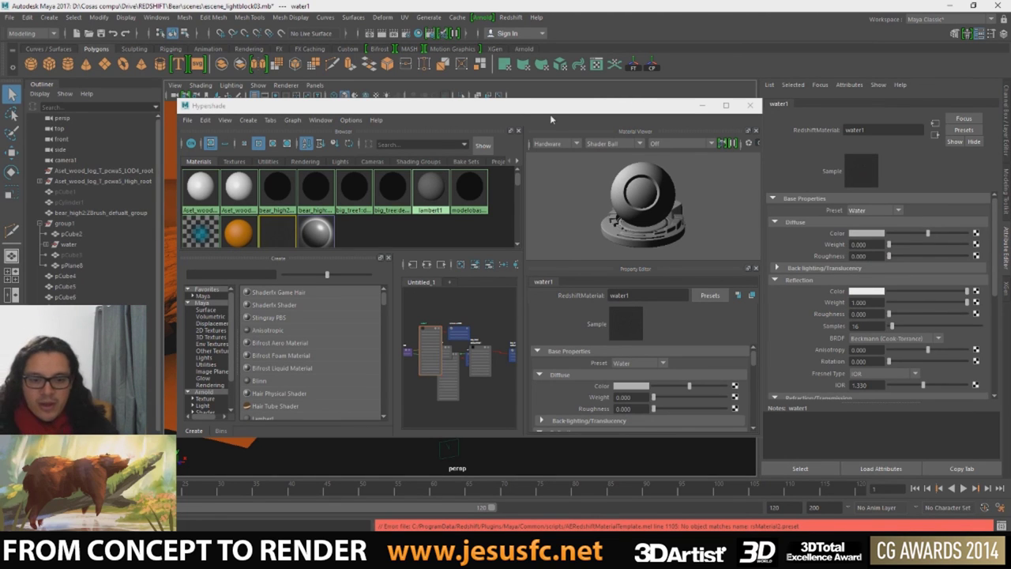
{"action": "left_click_drag", "start_coordinate": [545, 105], "coordinate": [811, 123]}
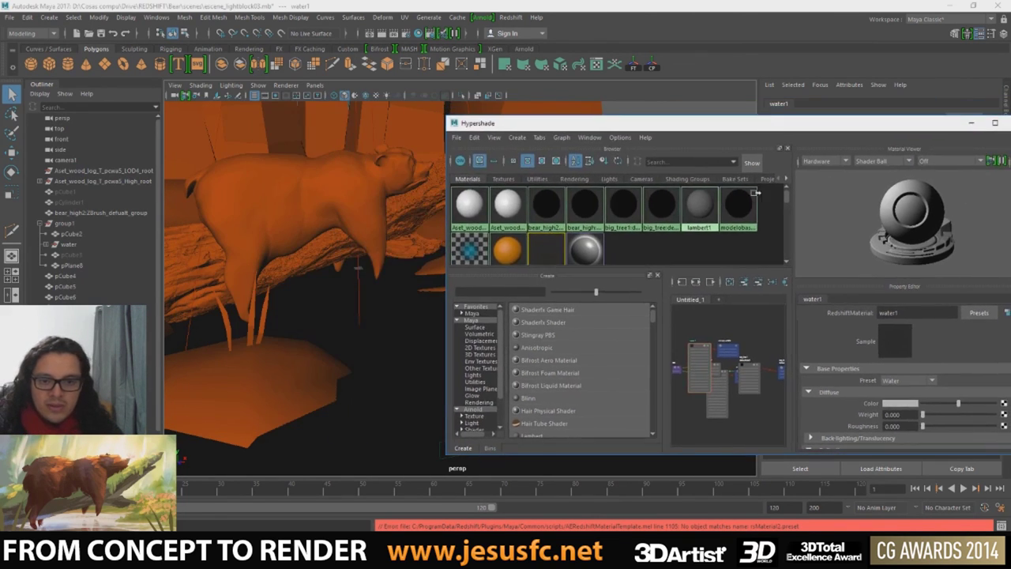
{"action": "left_click", "coordinate": [698, 284]}
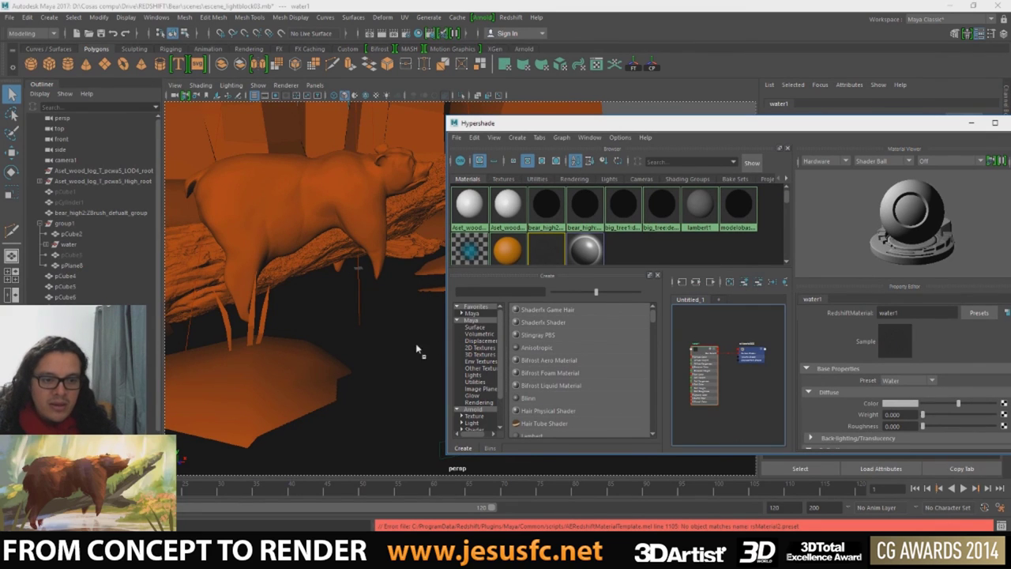
{"action": "left_click", "coordinate": [382, 331]}
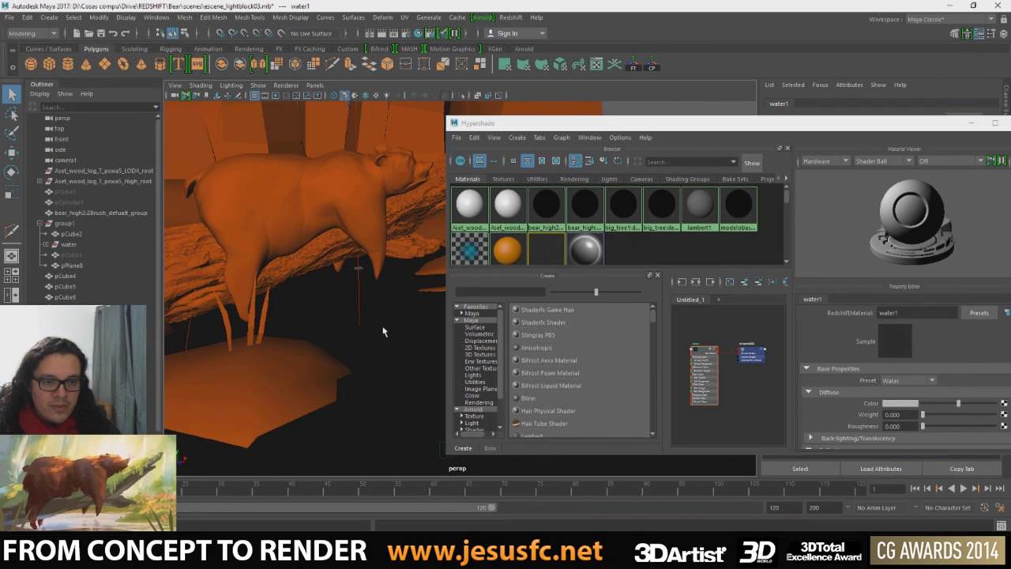
{"action": "left_click", "coordinate": [971, 122]}
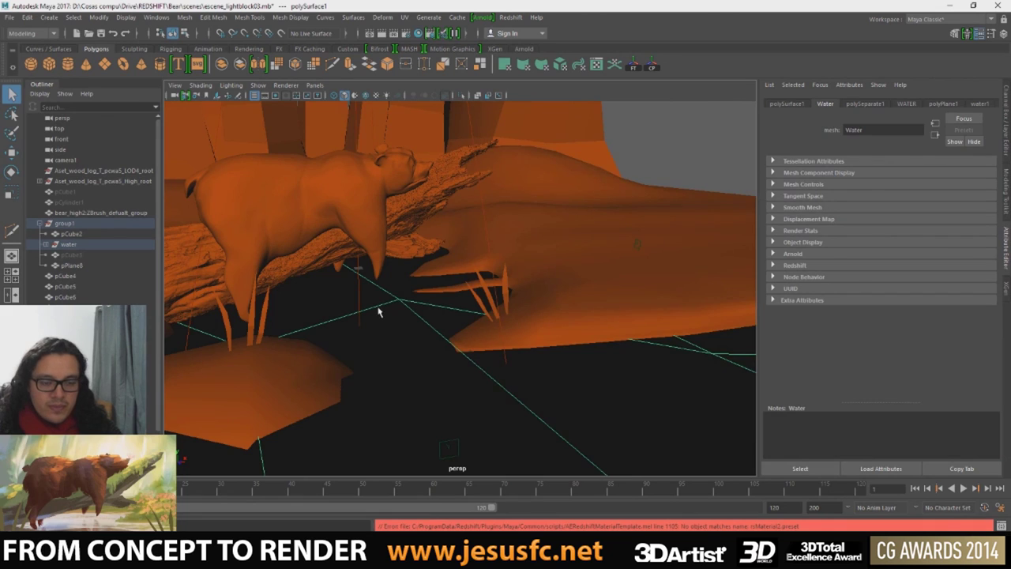
- Extrude the water mesh's faces and select the whole water object
{"action": "left_click_drag", "start_coordinate": [379, 312], "coordinate": [348, 310], "text": "alt"}
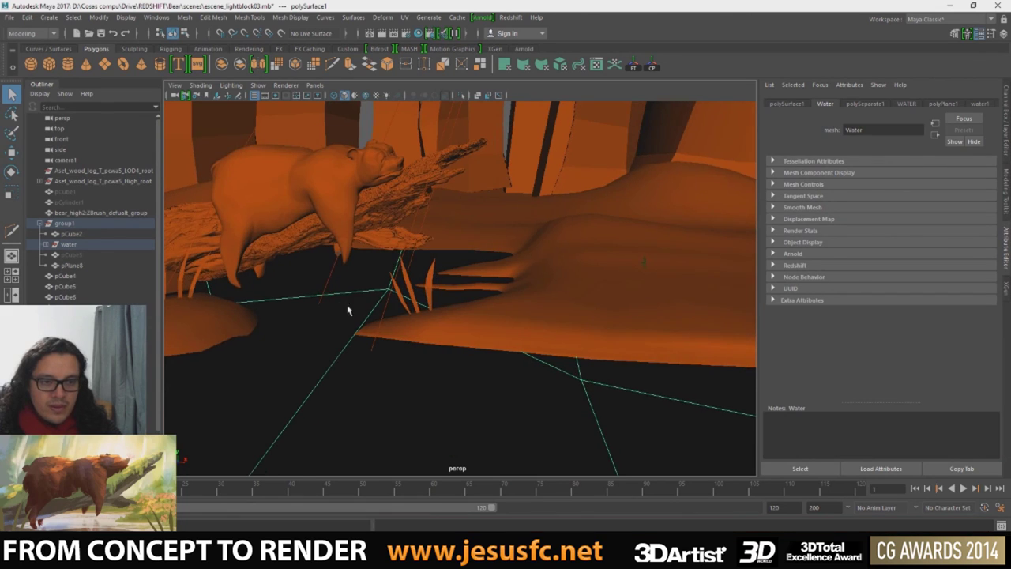
{"action": "left_click", "coordinate": [352, 68]}
{"action": "key", "text": "w"}
{"action": "left_click", "coordinate": [388, 463]}
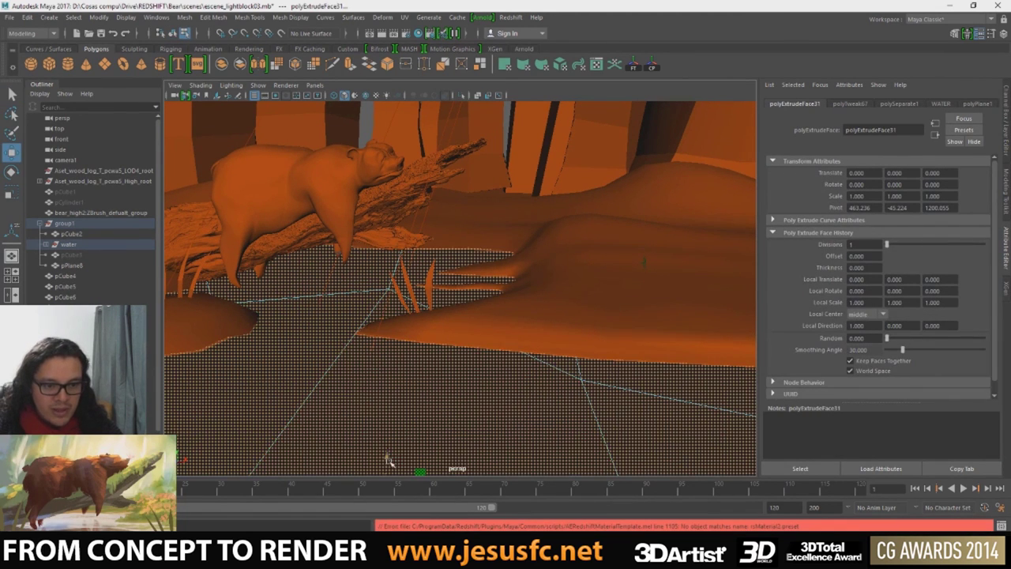
{"action": "left_click_drag", "start_coordinate": [388, 477], "coordinate": [380, 319], "text": "alt"}
{"action": "key", "text": "q"}
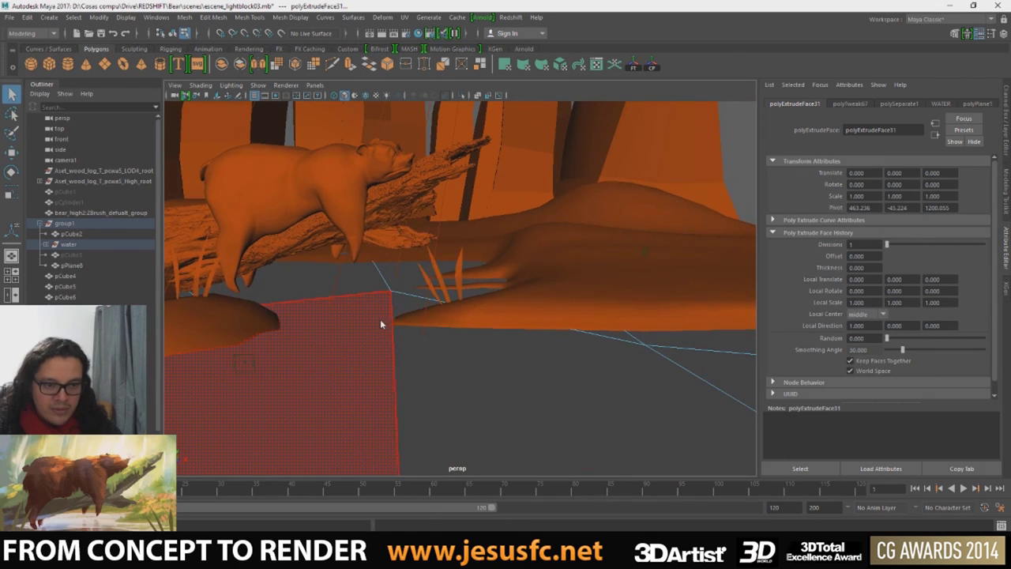
{"action": "right_click_drag", "start_coordinate": [374, 273], "coordinate": [374, 281]}
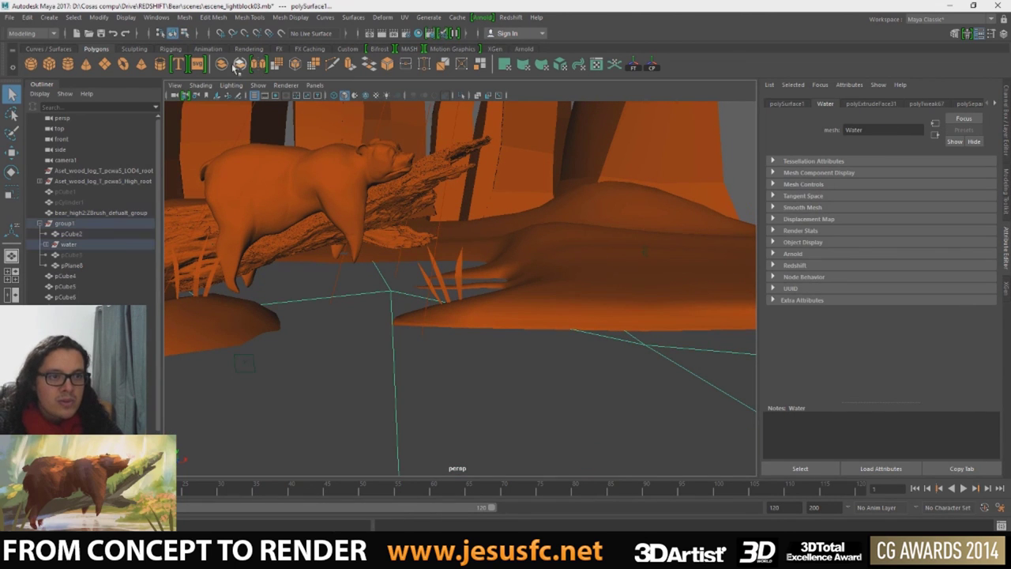
- Smooth the water plane twice, then hide it and select the ground bank
{"action": "left_click", "coordinate": [277, 66]}
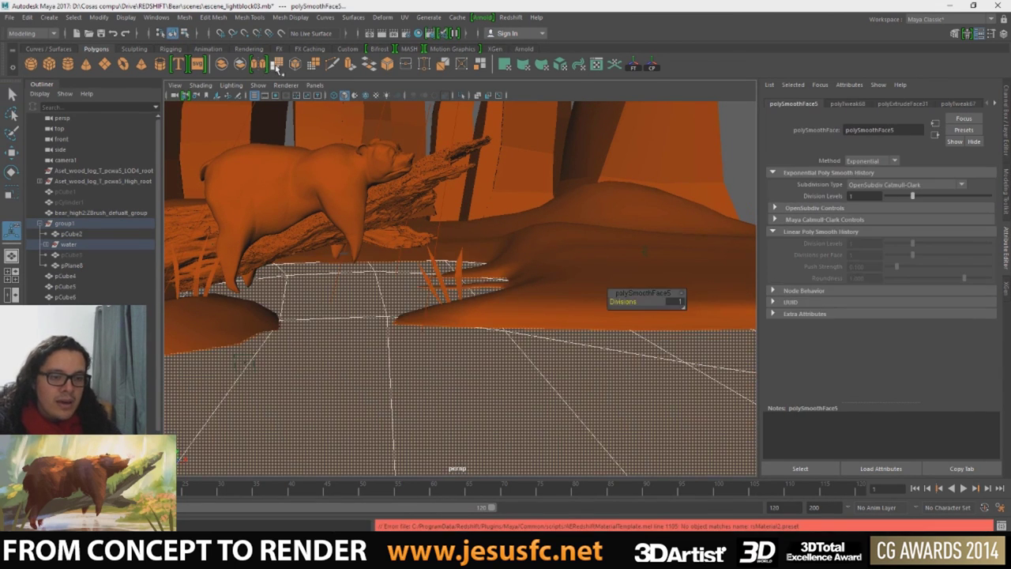
{"action": "key", "text": "g"}
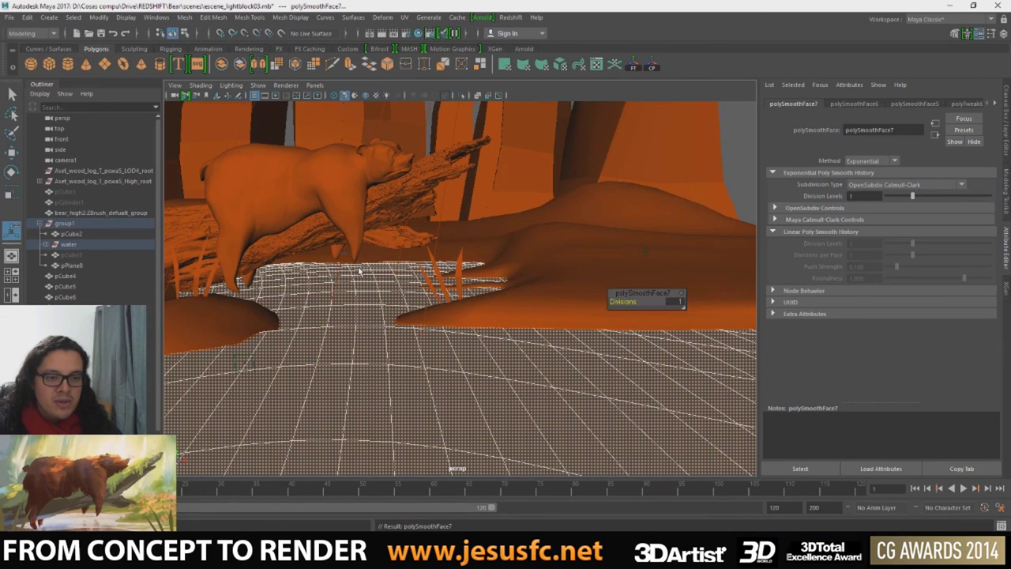
{"action": "right_click_drag", "start_coordinate": [393, 248], "coordinate": [394, 261]}
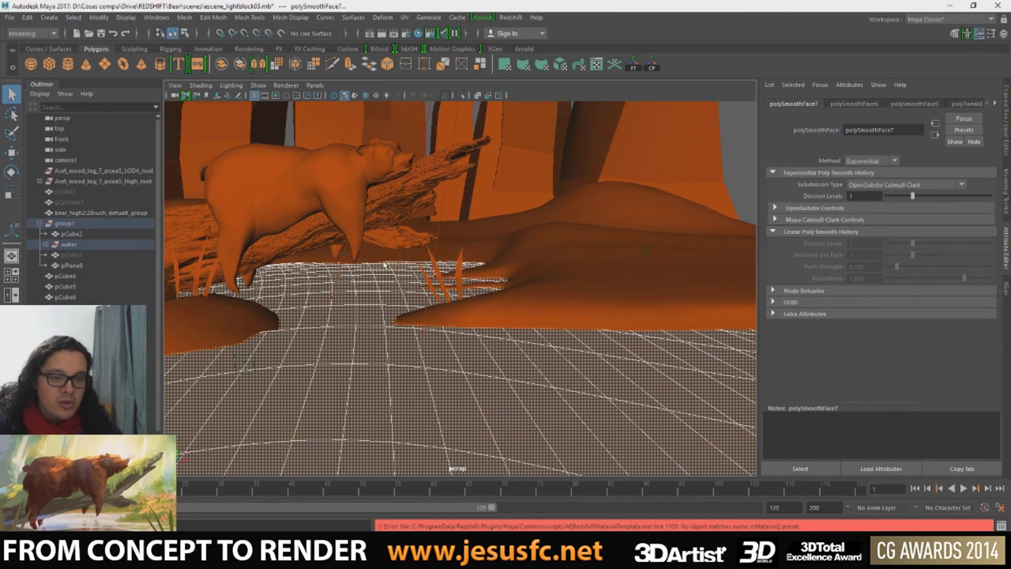
{"action": "key", "text": "ctrl+h"}
{"action": "left_click", "coordinate": [514, 244]}
{"action": "mouse_move", "coordinate": [514, 243]}
{"action": "left_mouse_down", "text": "alt"}
{"action": "mouse_move", "coordinate": [444, 295]}
{"action": "mouse_move", "coordinate": [465, 299]}
{"action": "left_mouse_up", "text": "alt"}
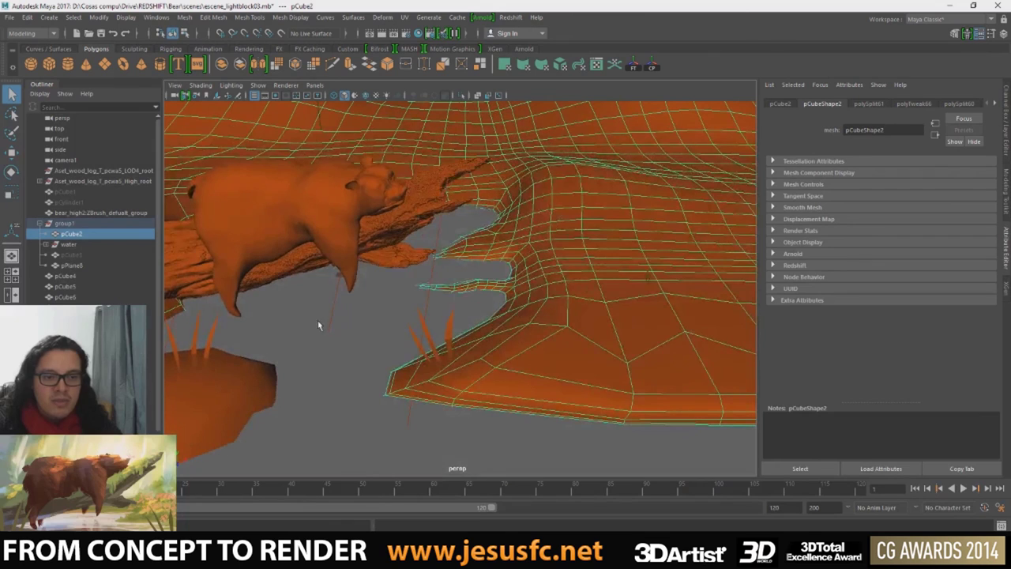
- Save the scene with Ctrl+S from the four-pane layout
{"action": "key", "text": "space"}
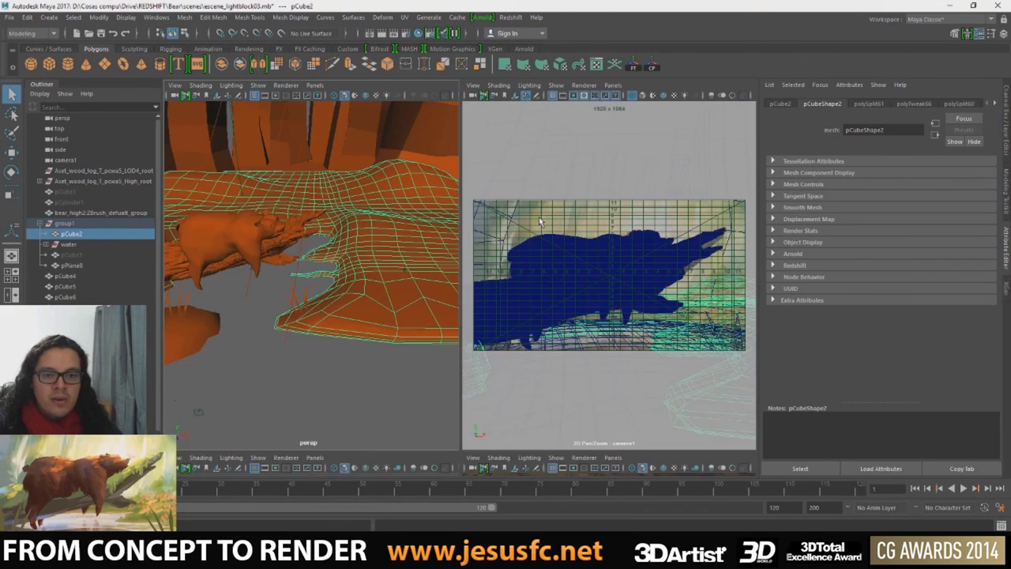
{"action": "left_click", "coordinate": [547, 192]}
{"action": "key", "text": "ctrl+s"}
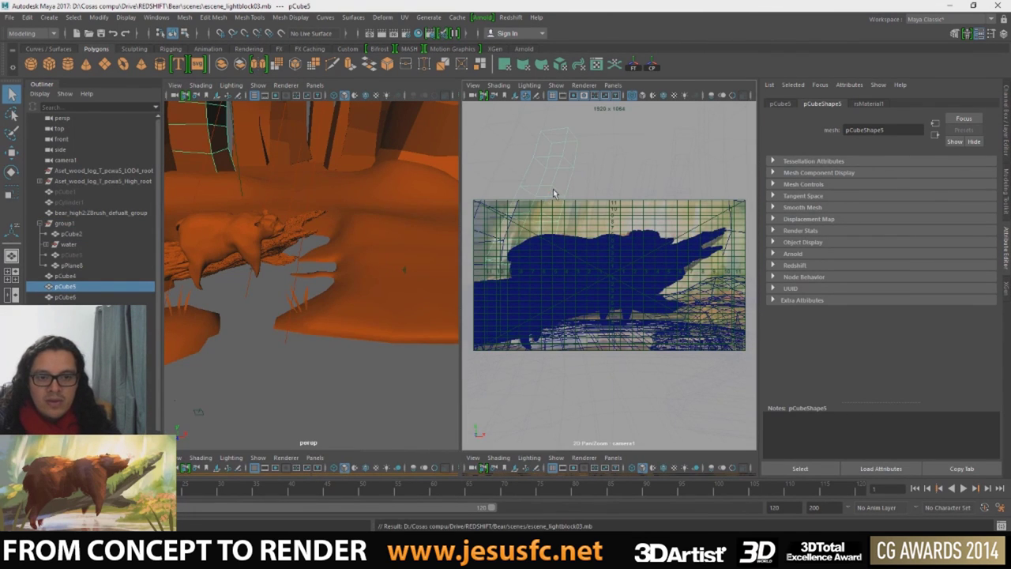
- Render camera1 with Redshift in Render View, then stop IPR and close it
{"action": "key", "text": "space"}
{"action": "left_click", "coordinate": [393, 33]}
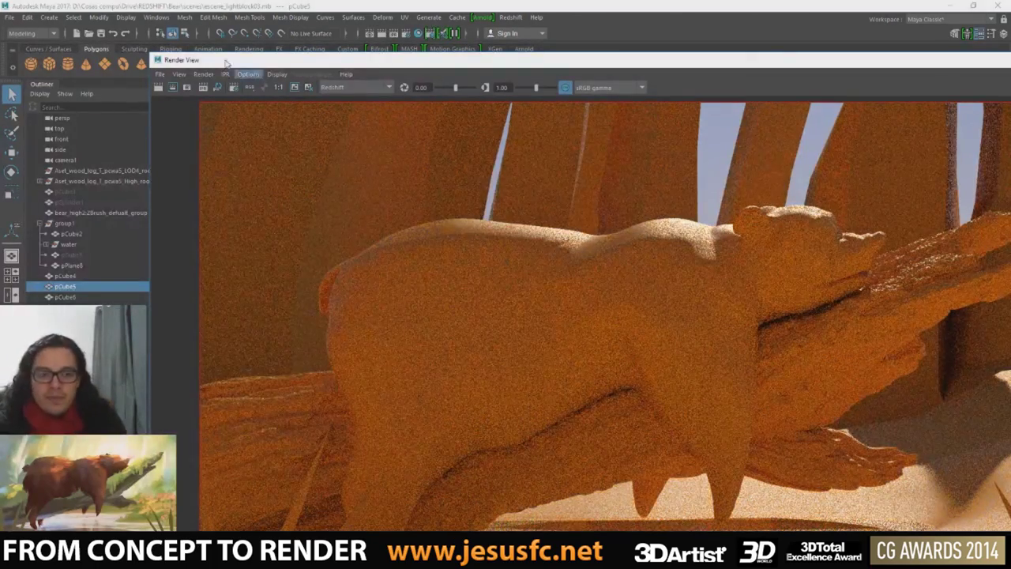
{"action": "left_click_drag", "start_coordinate": [147, 51], "coordinate": [193, 57]}
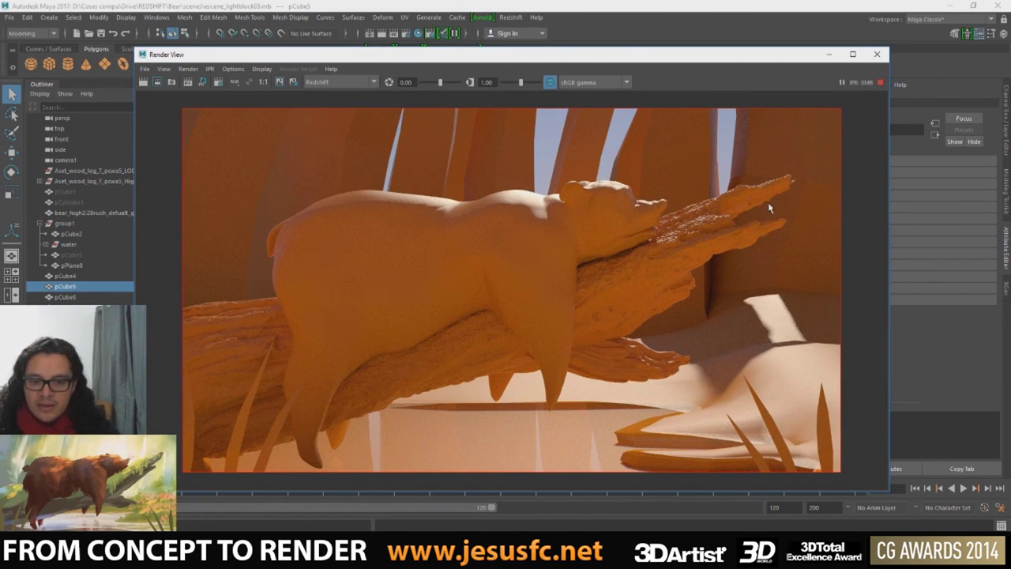
{"action": "left_click", "coordinate": [880, 82]}
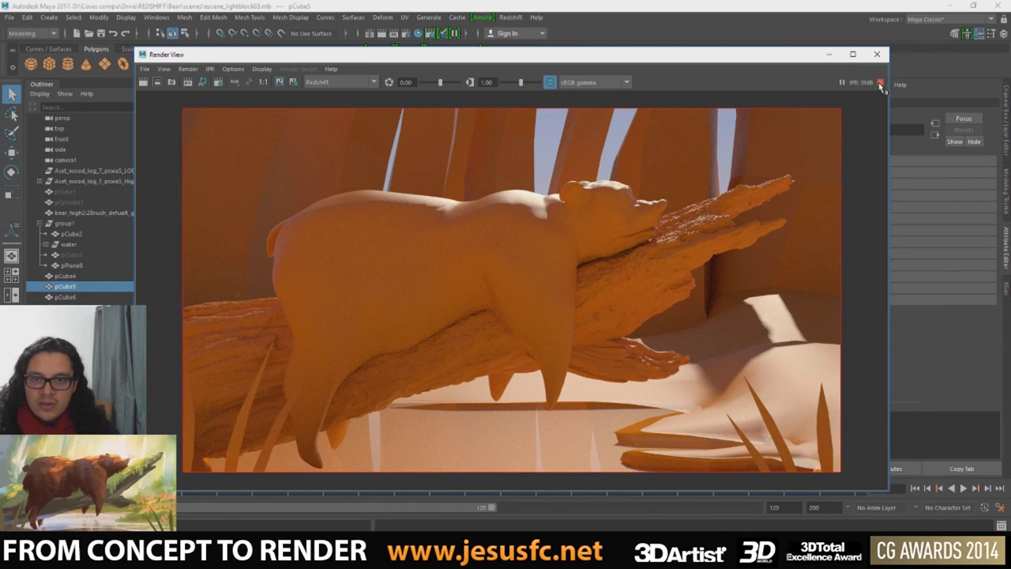
{"action": "left_click", "coordinate": [830, 55]}
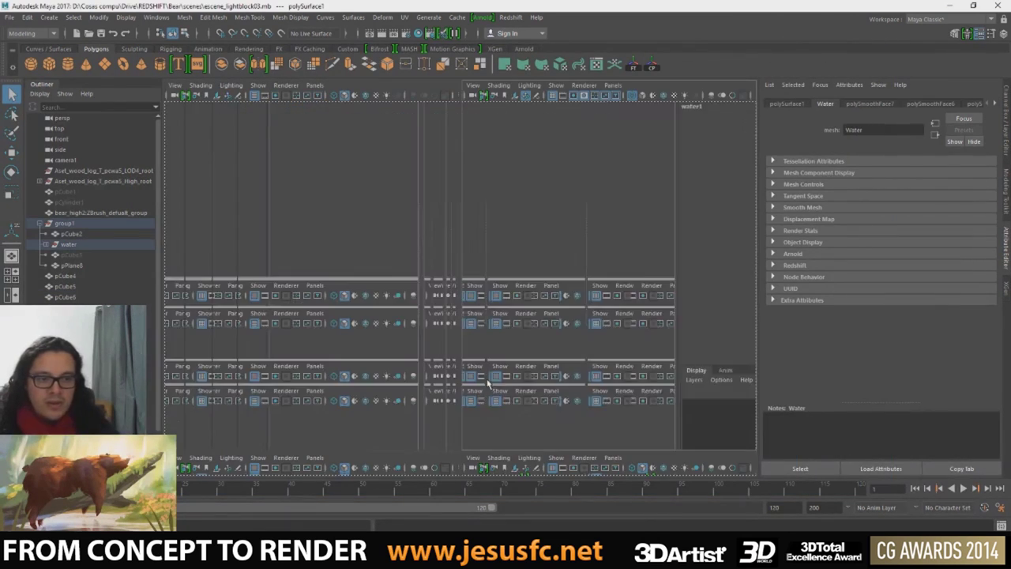
- Zoom in on the ground bank pCube2 and switch it to vertex mode
{"action": "left_click", "coordinate": [406, 296]}
{"action": "scroll", "coordinate": [379, 264], "scroll_direction": "up", "scroll_amount": 3}
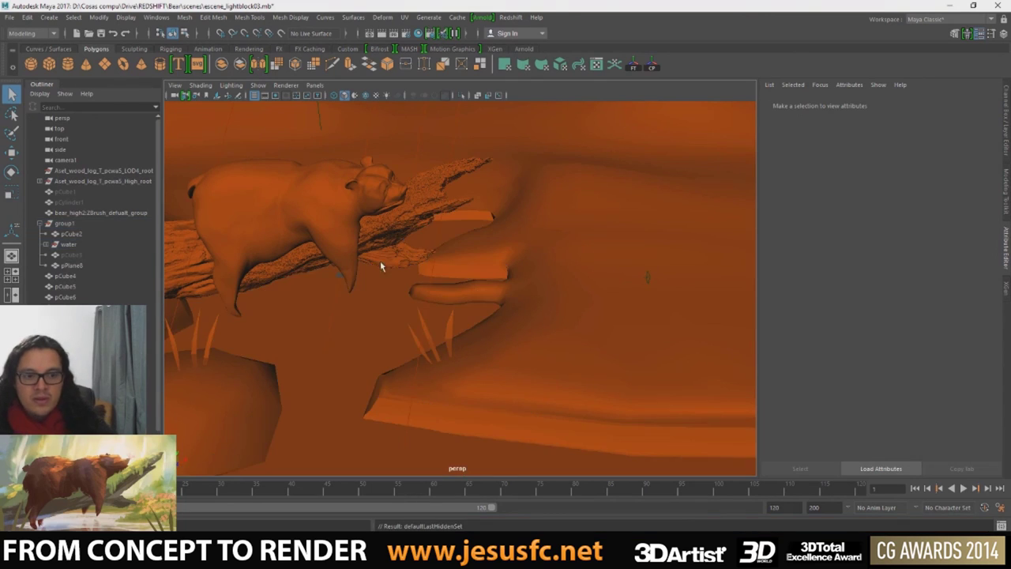
{"action": "scroll", "coordinate": [580, 284], "scroll_direction": "up", "scroll_amount": 3}
{"action": "scroll", "coordinate": [366, 277], "scroll_direction": "up", "scroll_amount": 3}
{"action": "scroll", "coordinate": [334, 264], "scroll_direction": "up", "scroll_amount": 3}
{"action": "scroll", "coordinate": [451, 271], "scroll_direction": "up", "scroll_amount": 3}
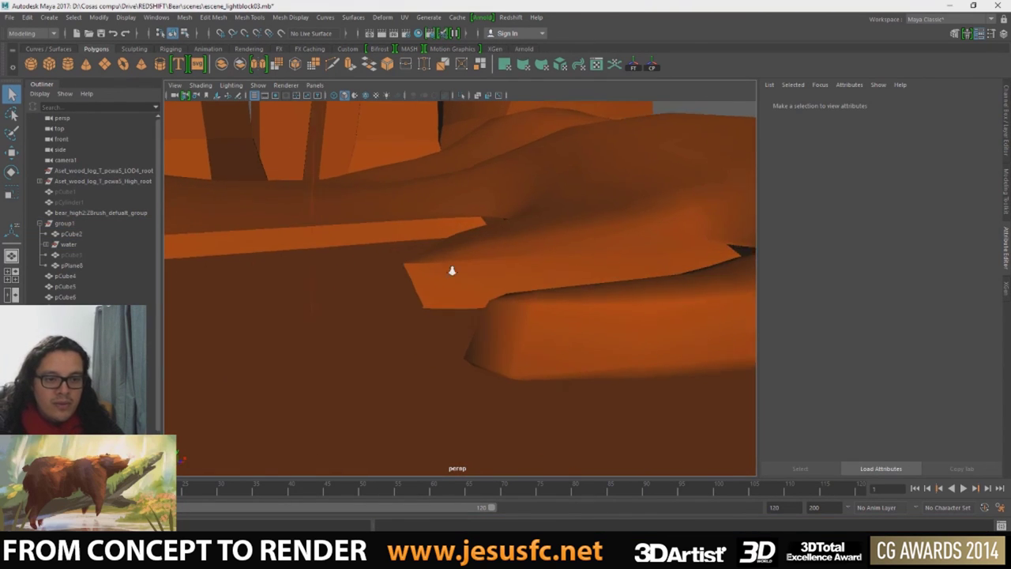
{"action": "scroll", "coordinate": [426, 278], "scroll_direction": "up", "scroll_amount": 2}
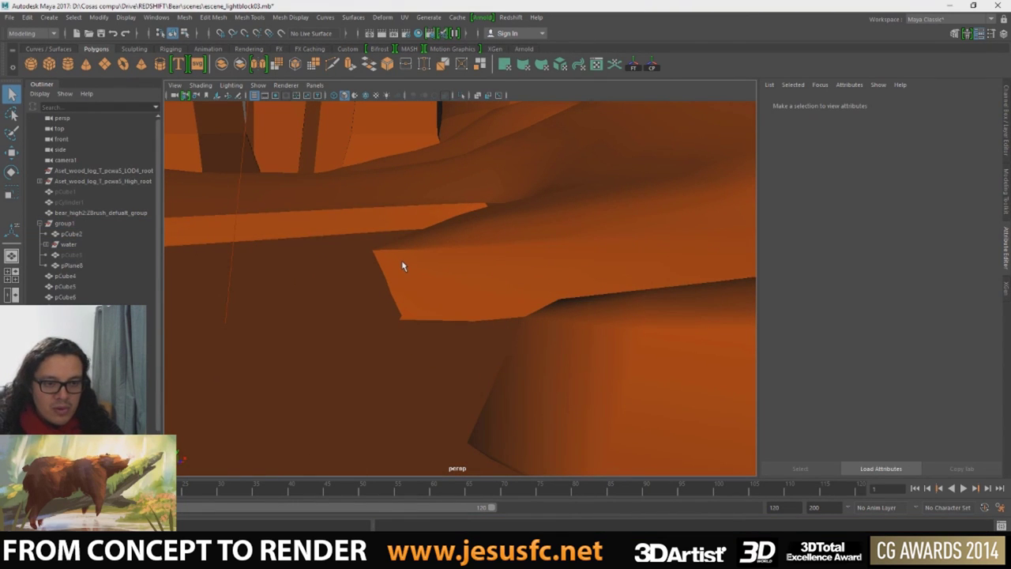
{"action": "left_click", "coordinate": [402, 266]}
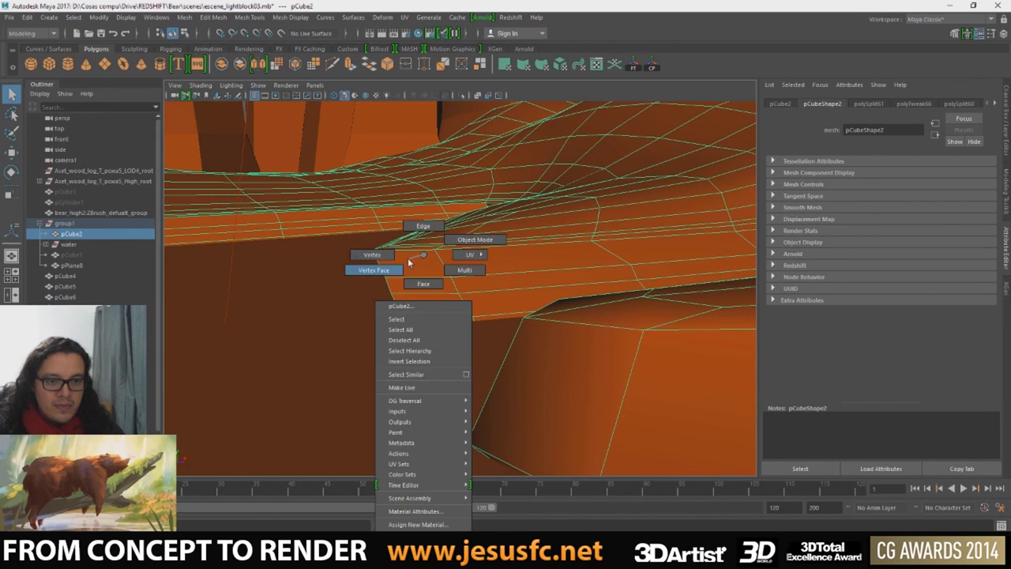
{"action": "right_click_drag", "start_coordinate": [414, 264], "coordinate": [363, 261]}
- Pull the tip's corner and edge vertices outward, then return pCube2 to object mode
{"action": "key", "text": "w"}
{"action": "left_click", "coordinate": [401, 316]}
{"action": "left_click_drag", "start_coordinate": [418, 319], "coordinate": [355, 319]}
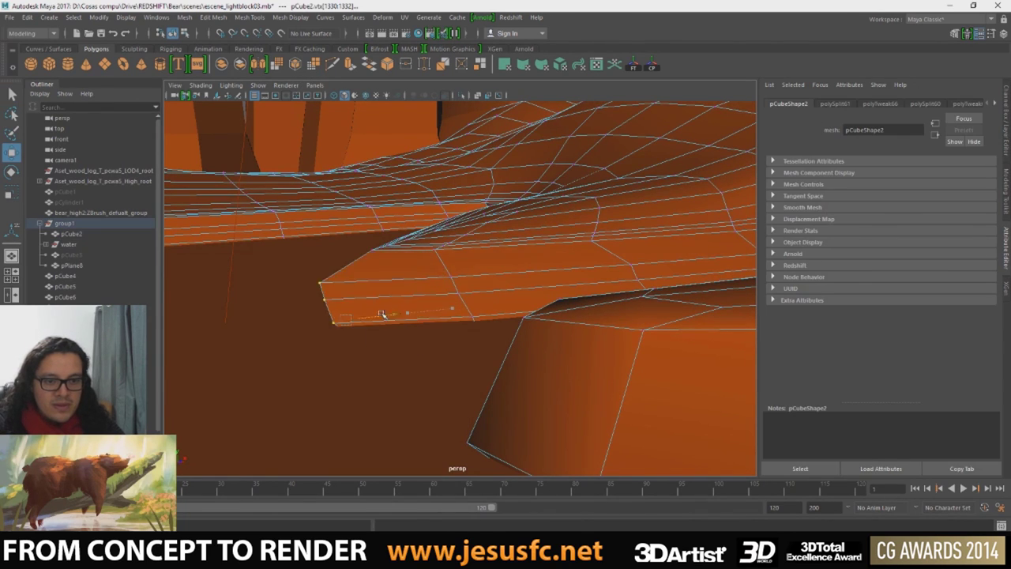
{"action": "key", "text": "e"}
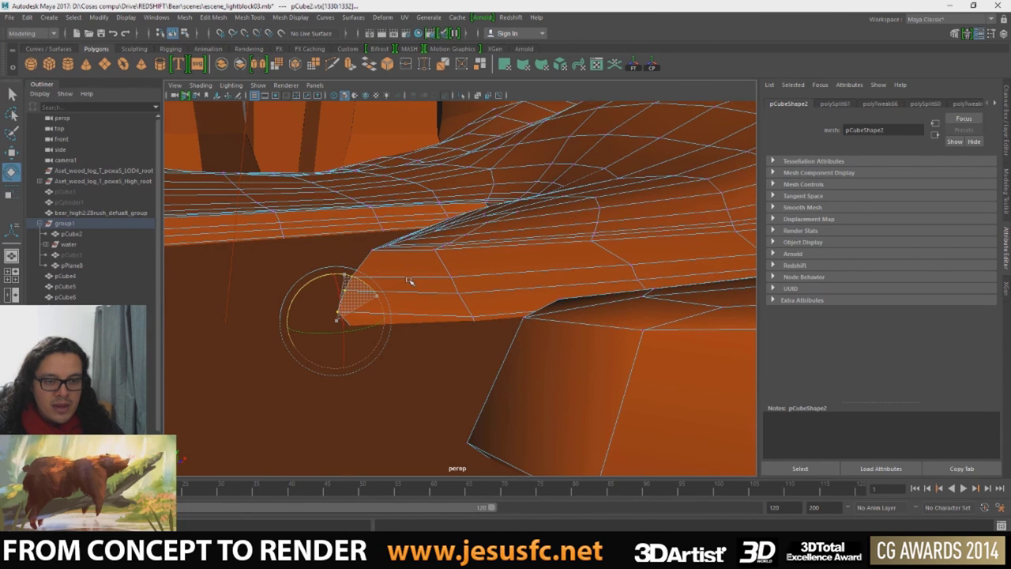
{"action": "key", "text": "q"}
{"action": "left_click_drag", "start_coordinate": [388, 297], "coordinate": [255, 324], "text": "alt"}
{"action": "left_click", "coordinate": [328, 312]}
{"action": "key", "text": "w"}
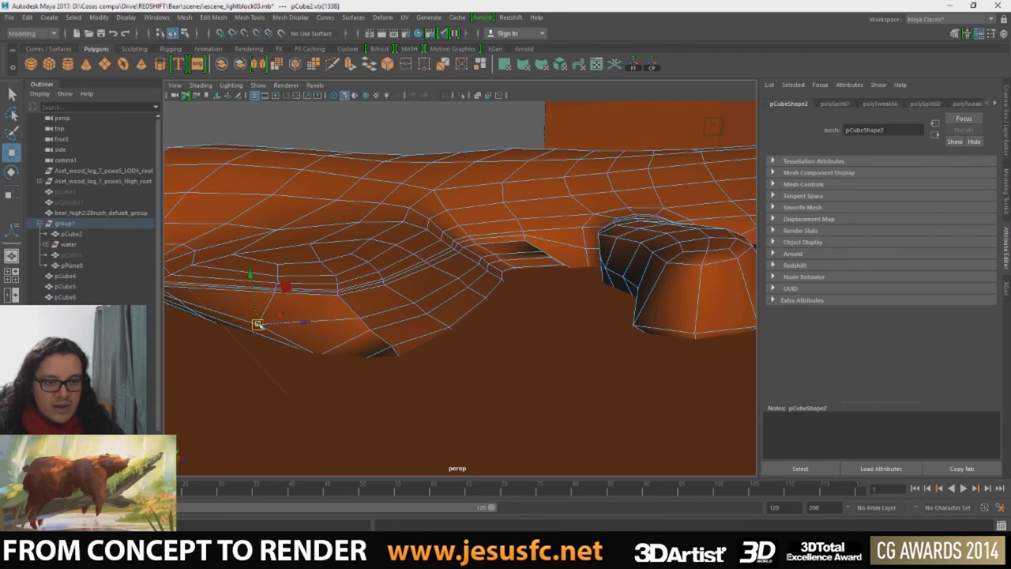
{"action": "left_click_drag", "start_coordinate": [324, 318], "coordinate": [395, 273], "text": "alt"}
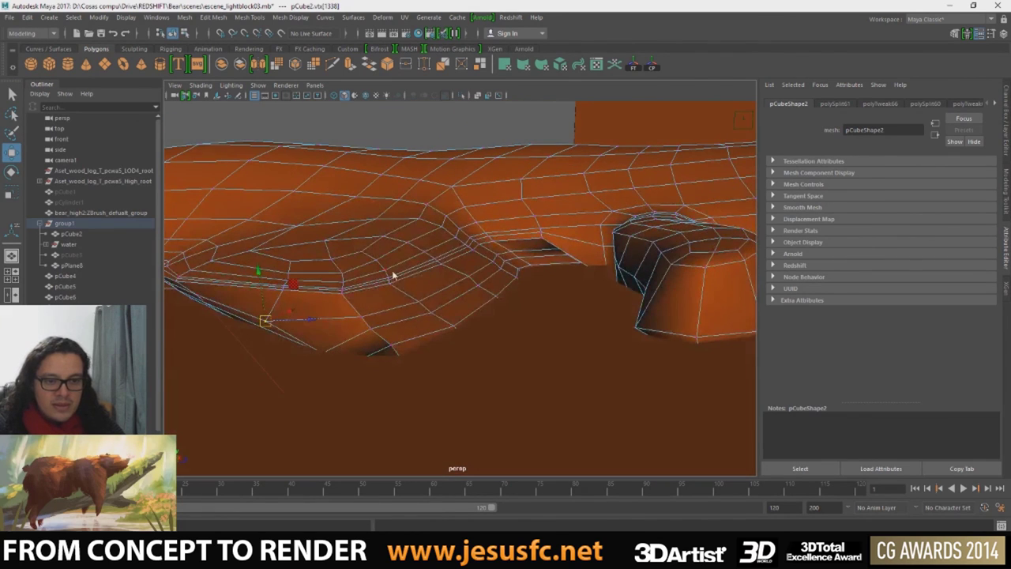
{"action": "right_click_drag", "start_coordinate": [395, 273], "coordinate": [405, 259]}
- Pick a sculpt brush from the Sculpting shelf for pCube2, then select the water plane
{"action": "left_click", "coordinate": [134, 49]}
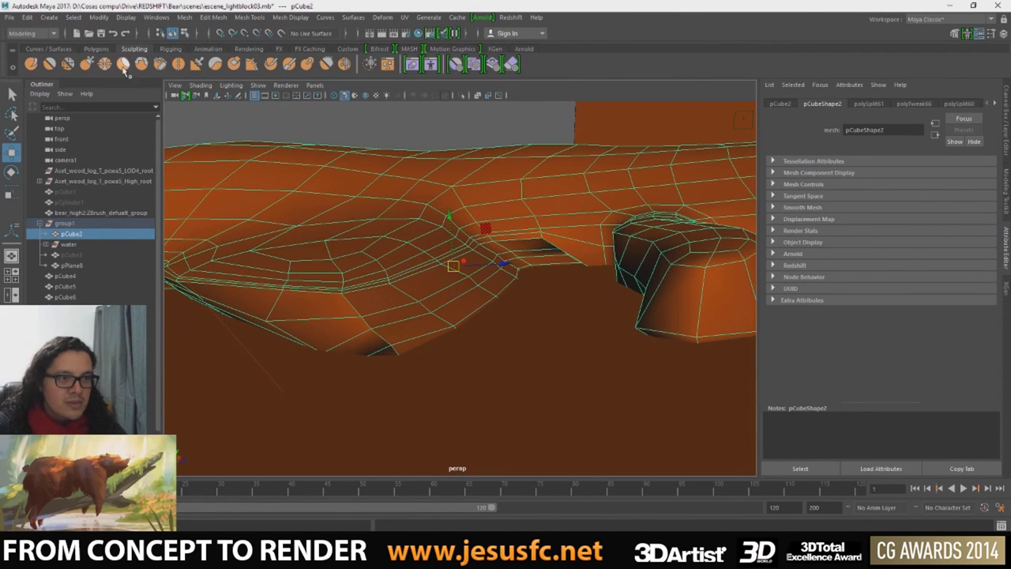
{"action": "left_click", "coordinate": [49, 63]}
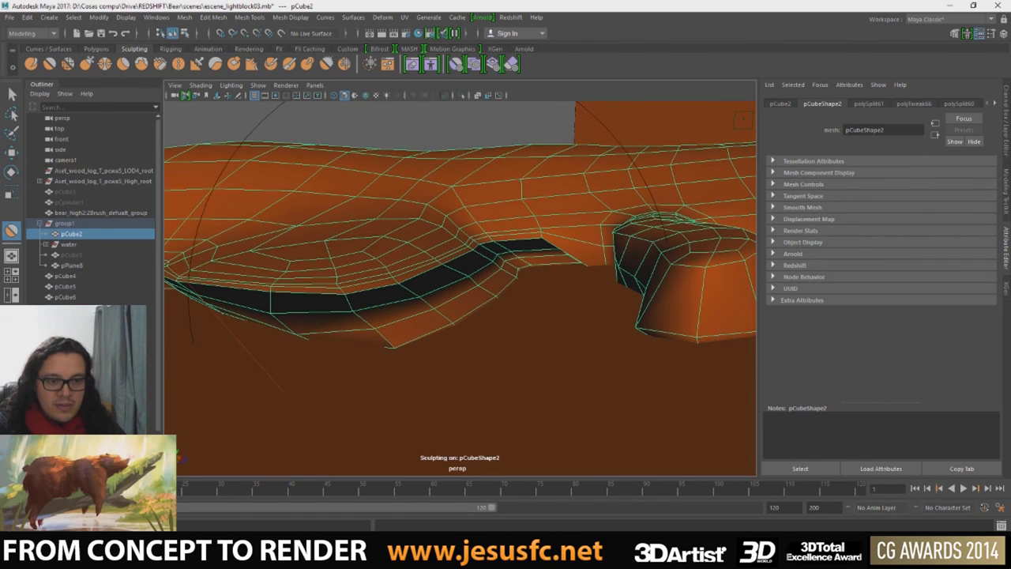
{"action": "mouse_move", "coordinate": [371, 237]}
{"action": "left_mouse_down", "text": "alt"}
{"action": "mouse_move", "coordinate": [394, 262]}
{"action": "mouse_move", "coordinate": [631, 371]}
{"action": "mouse_move", "coordinate": [578, 292]}
{"action": "mouse_move", "coordinate": [535, 312]}
{"action": "left_mouse_up", "text": "alt"}
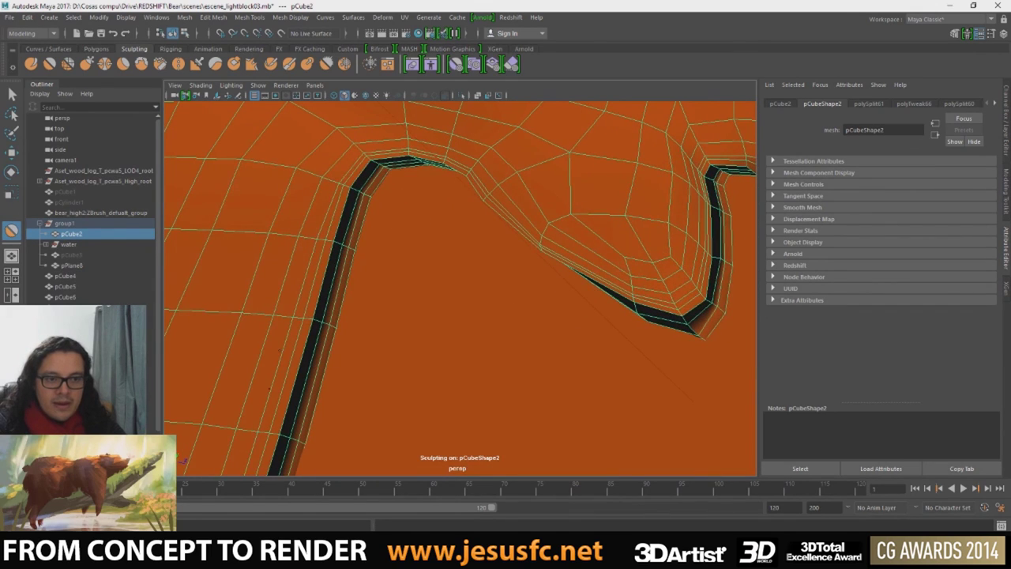
{"action": "mouse_move", "coordinate": [269, 387]}
{"action": "left_mouse_down", "text": "alt"}
{"action": "mouse_move", "coordinate": [372, 293]}
{"action": "mouse_move", "coordinate": [429, 343]}
{"action": "mouse_move", "coordinate": [400, 327]}
{"action": "mouse_move", "coordinate": [519, 343]}
{"action": "mouse_move", "coordinate": [505, 344]}
{"action": "left_mouse_up", "text": "alt"}
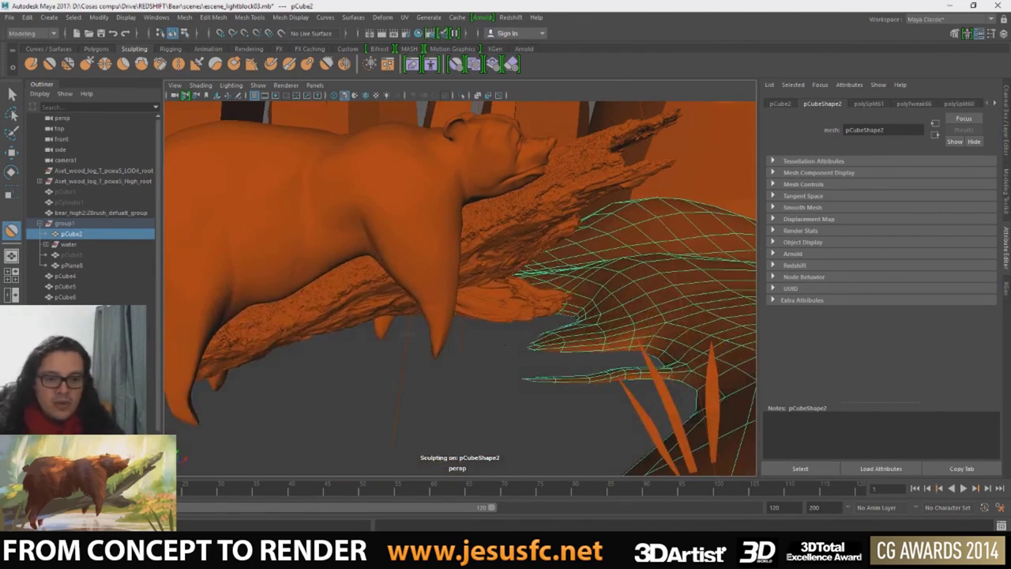
{"action": "key", "text": "q"}
{"action": "left_click", "coordinate": [639, 372]}
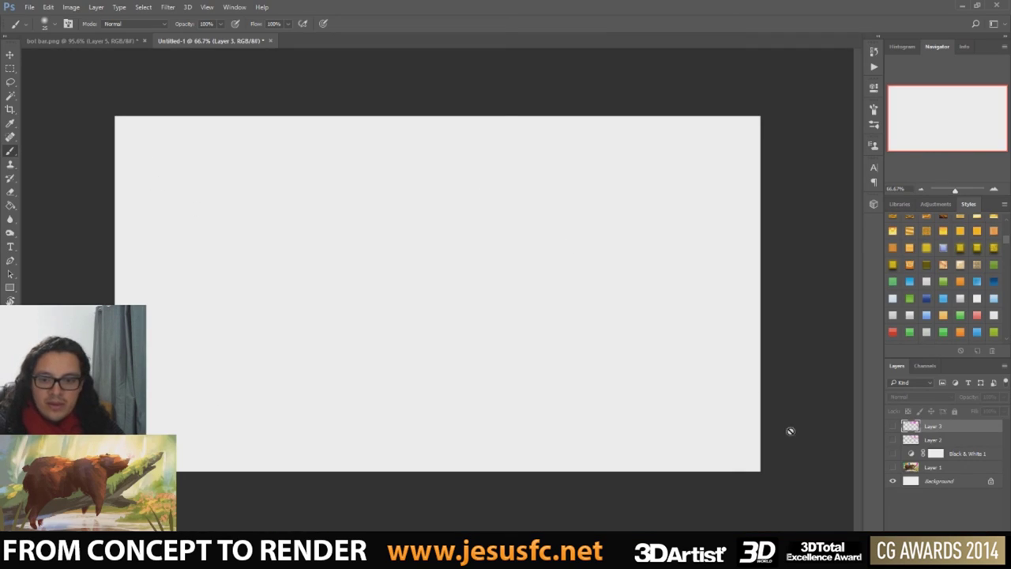
- Make Layer 1 visible to show the bear concept painting, then switch back to Maya
{"action": "left_click", "coordinate": [894, 467]}
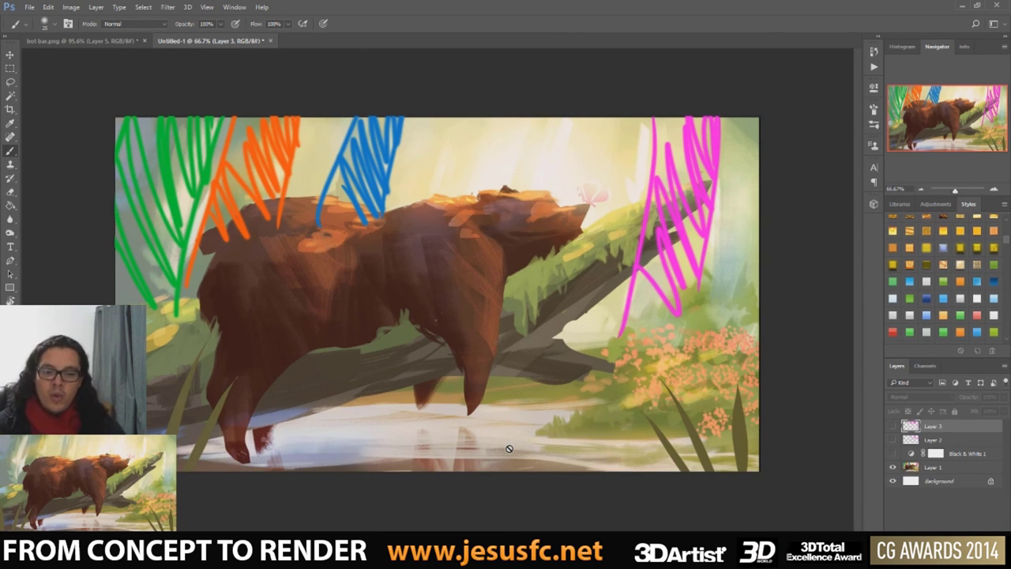
{"action": "key", "text": "alt+Tab"}
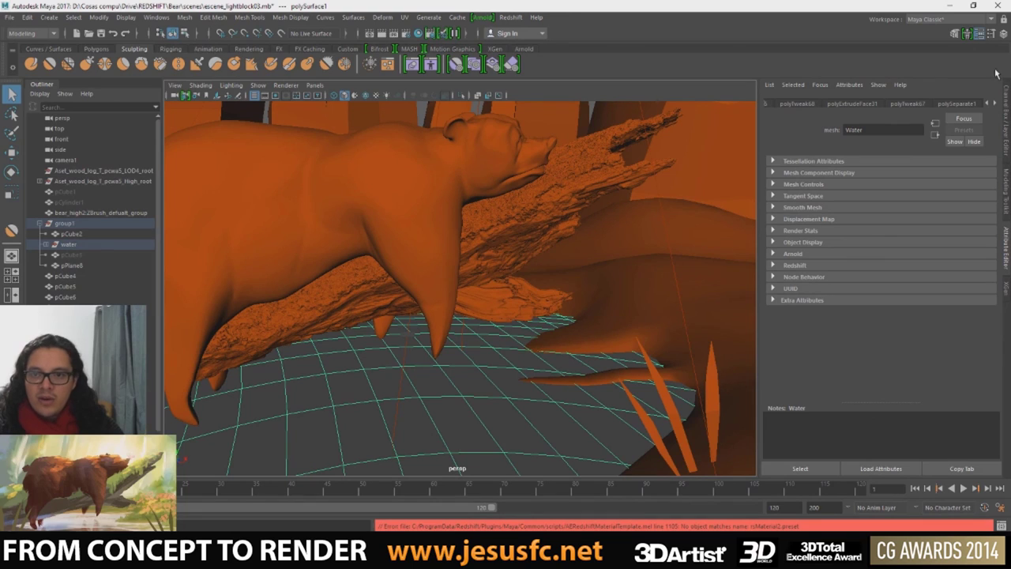
- Set water1's Reflection Weight to 0.918 and slightly darken its Refraction Color
{"action": "left_click", "coordinate": [996, 104]}
{"action": "left_click", "coordinate": [995, 104]}
{"action": "left_click", "coordinate": [967, 104]}
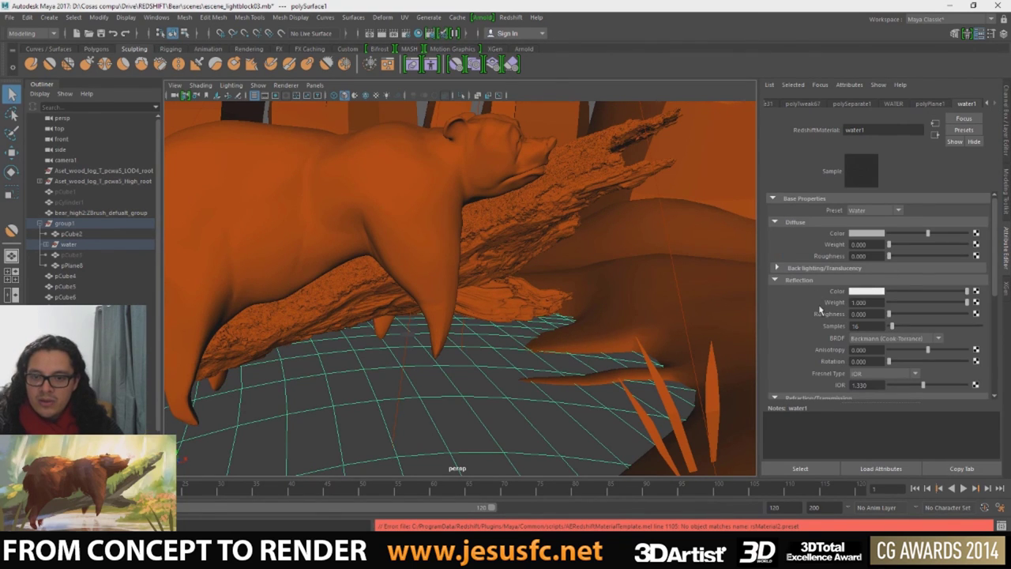
{"action": "scroll", "coordinate": [820, 310], "scroll_direction": "down", "scroll_amount": 1}
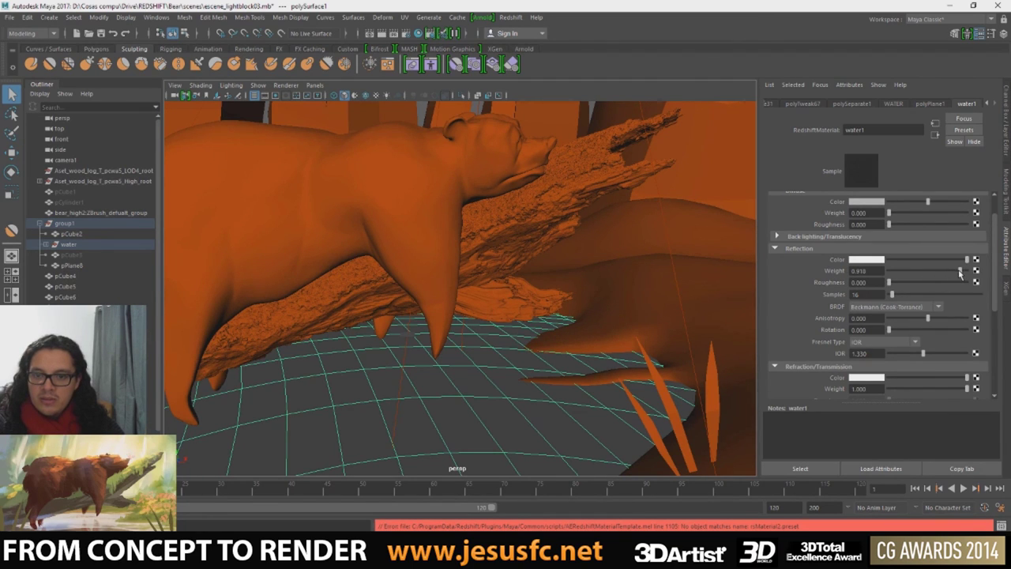
{"action": "scroll", "coordinate": [960, 274], "scroll_direction": "down", "scroll_amount": 1}
{"action": "scroll", "coordinate": [932, 308], "scroll_direction": "down", "scroll_amount": 1}
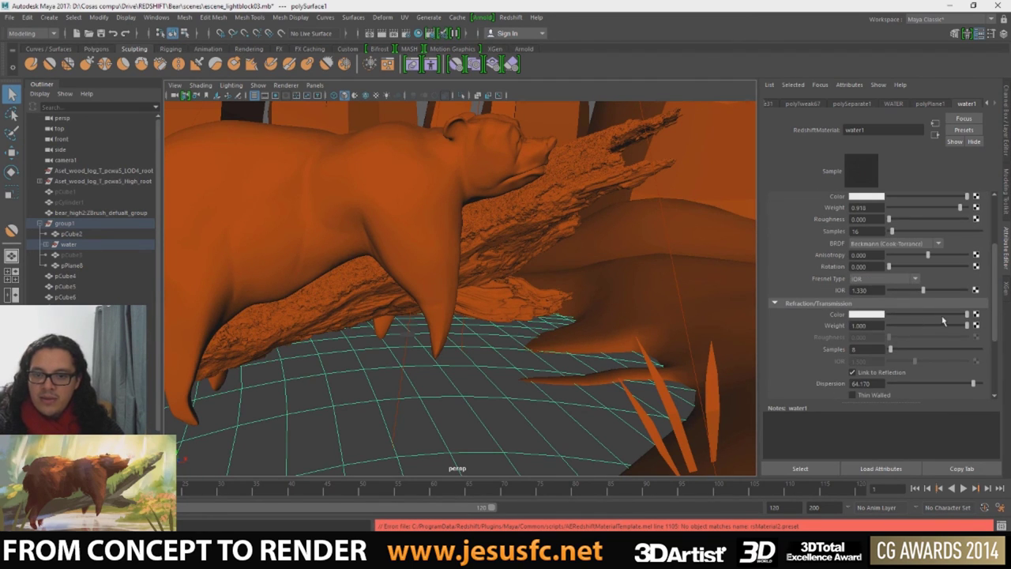
{"action": "left_click", "coordinate": [943, 317]}
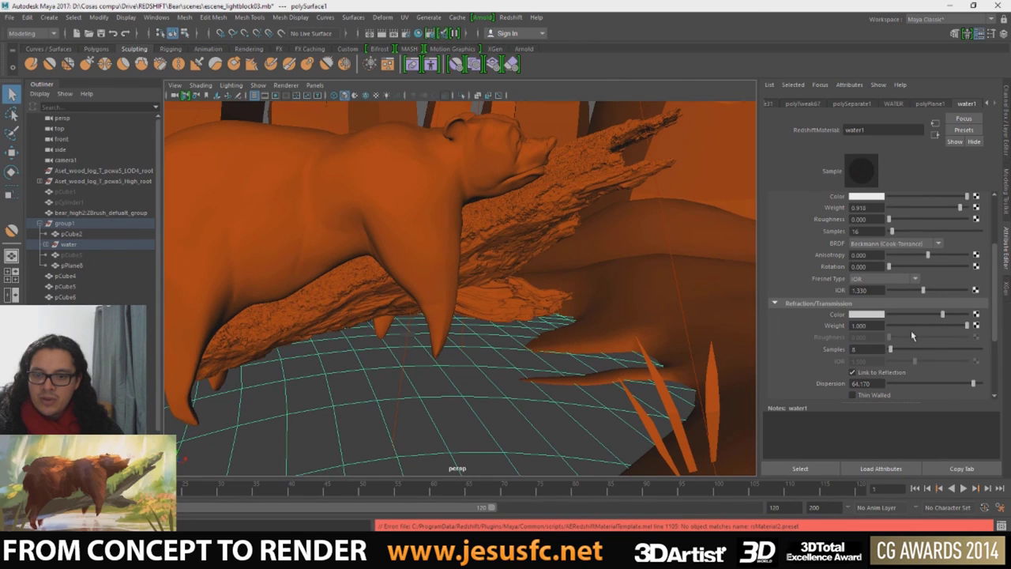
- Maximize the camera1 view and start a new Redshift render of the bear on the log
{"action": "key", "text": "space"}
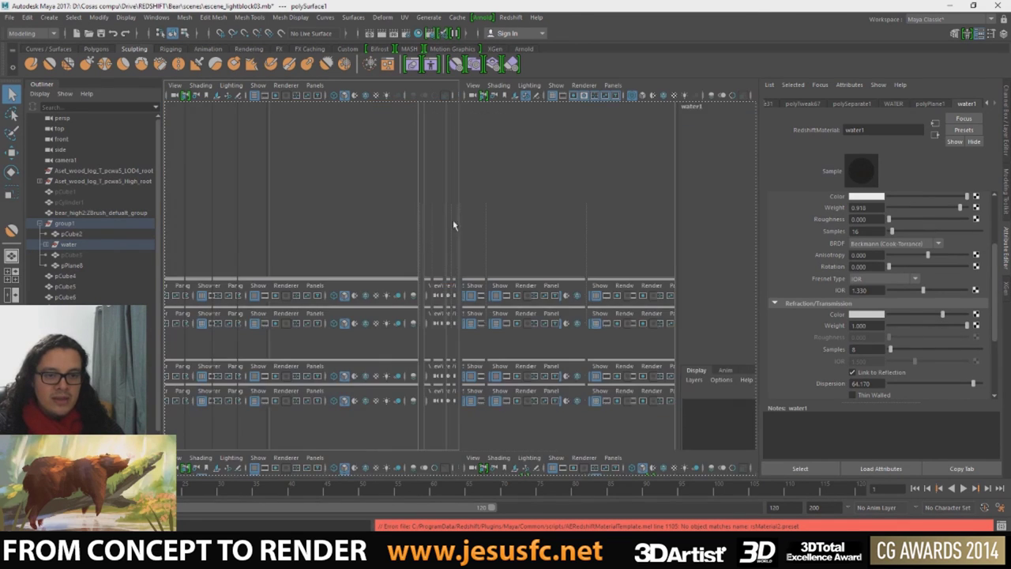
{"action": "key", "text": "space"}
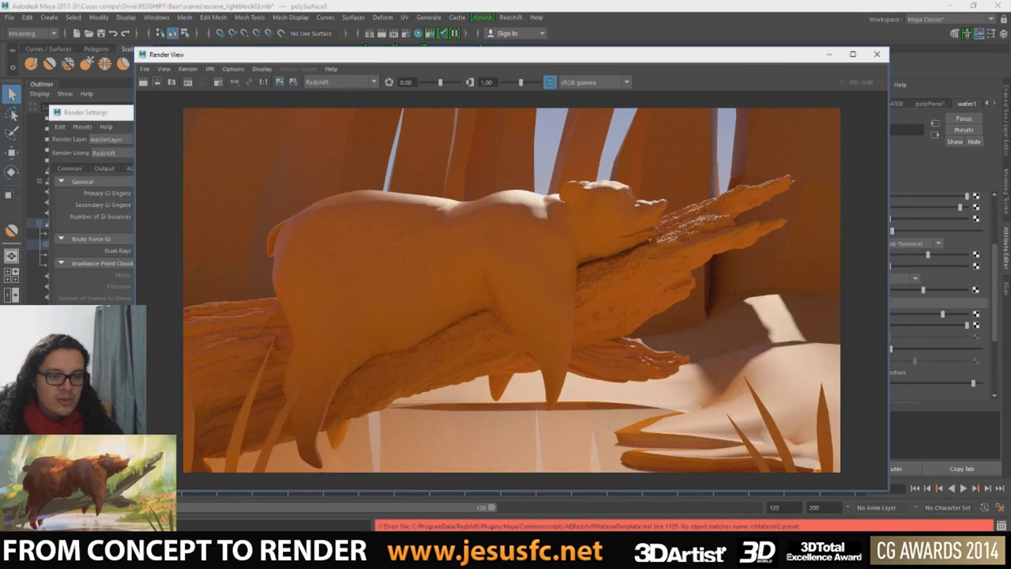
{"action": "left_click", "coordinate": [188, 84]}
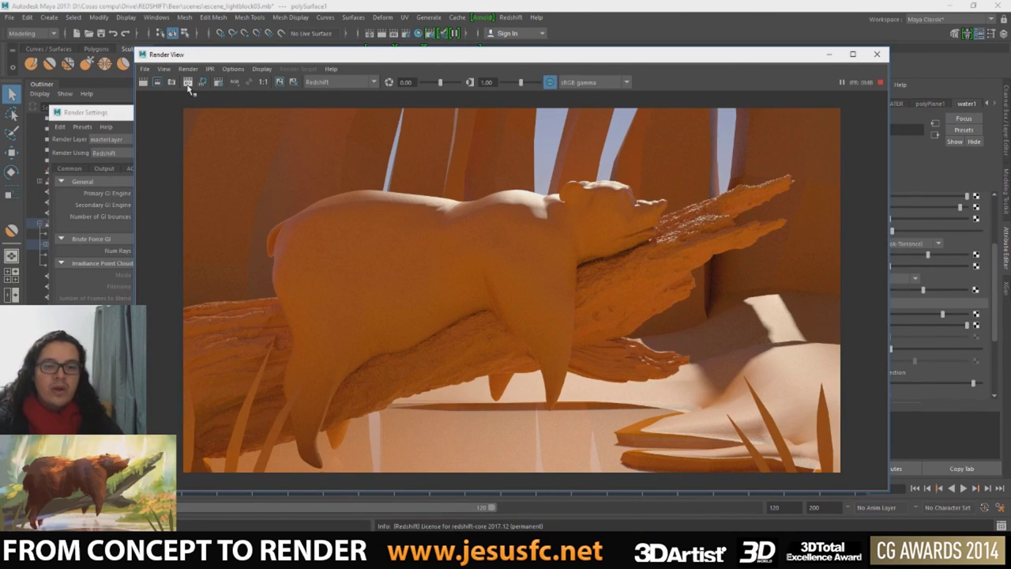